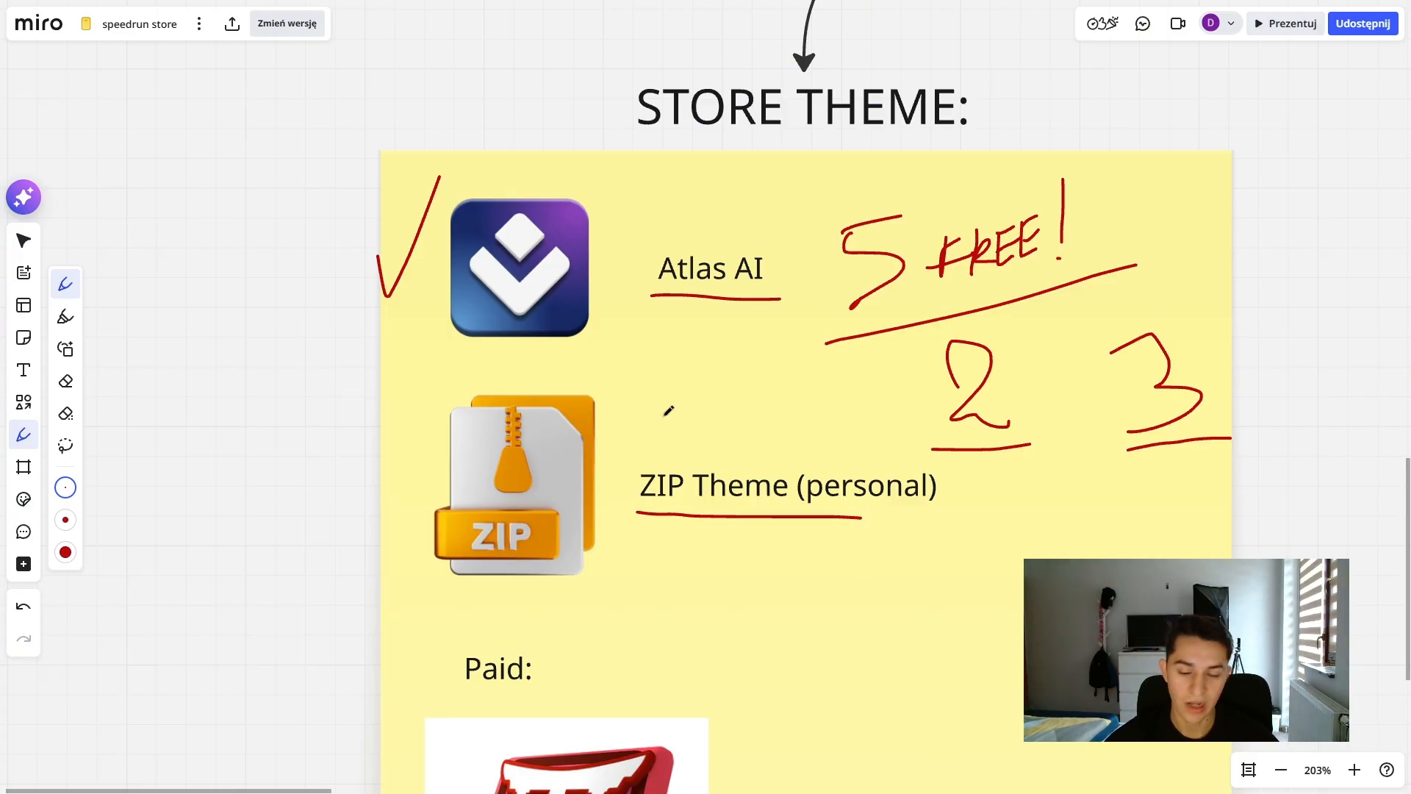
- Draw a second red underline beneath the "ZIP Theme (personal)" label
left_click_drag(671, 420, 790, 472)
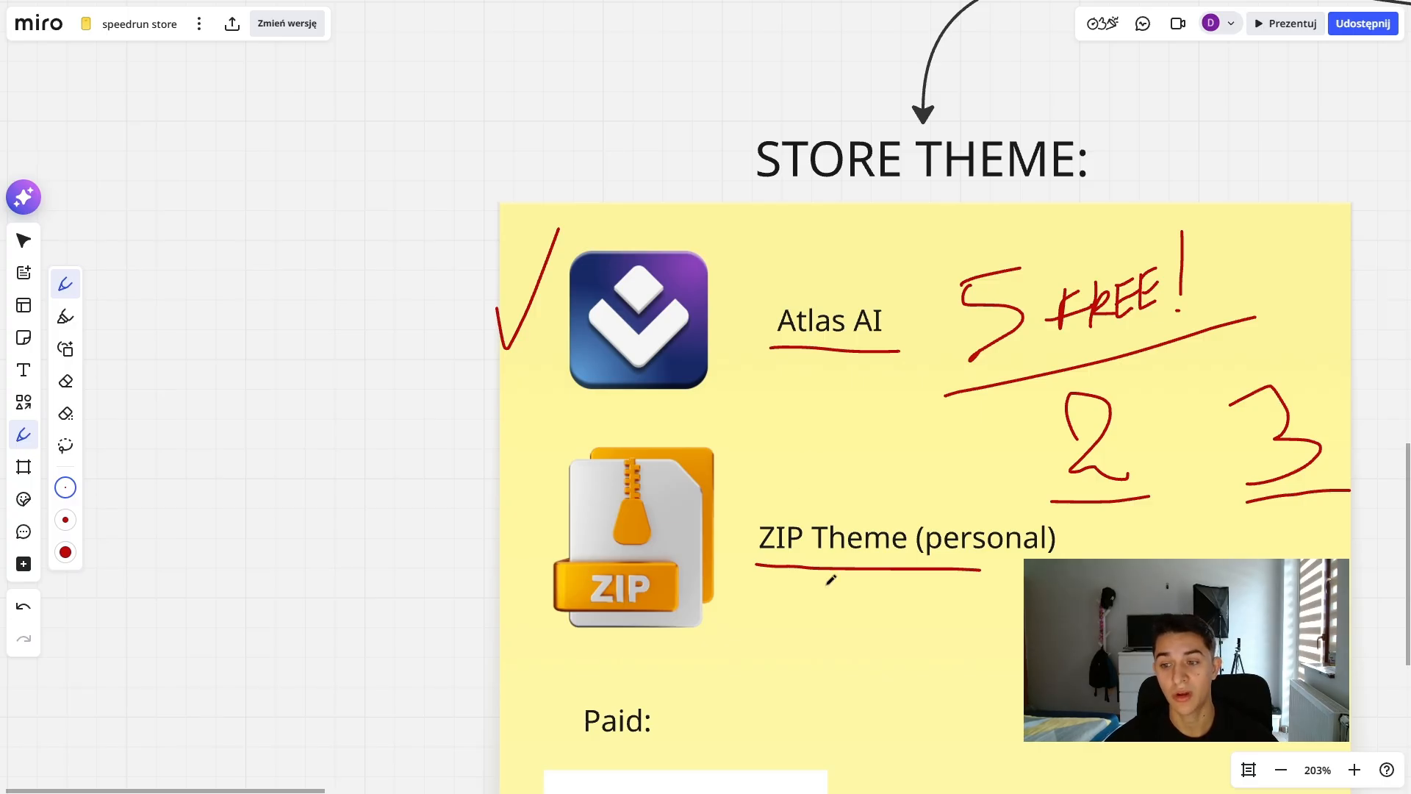
left_click_drag(811, 571, 836, 444)
left_click_drag(1186, 400, 1029, 405)
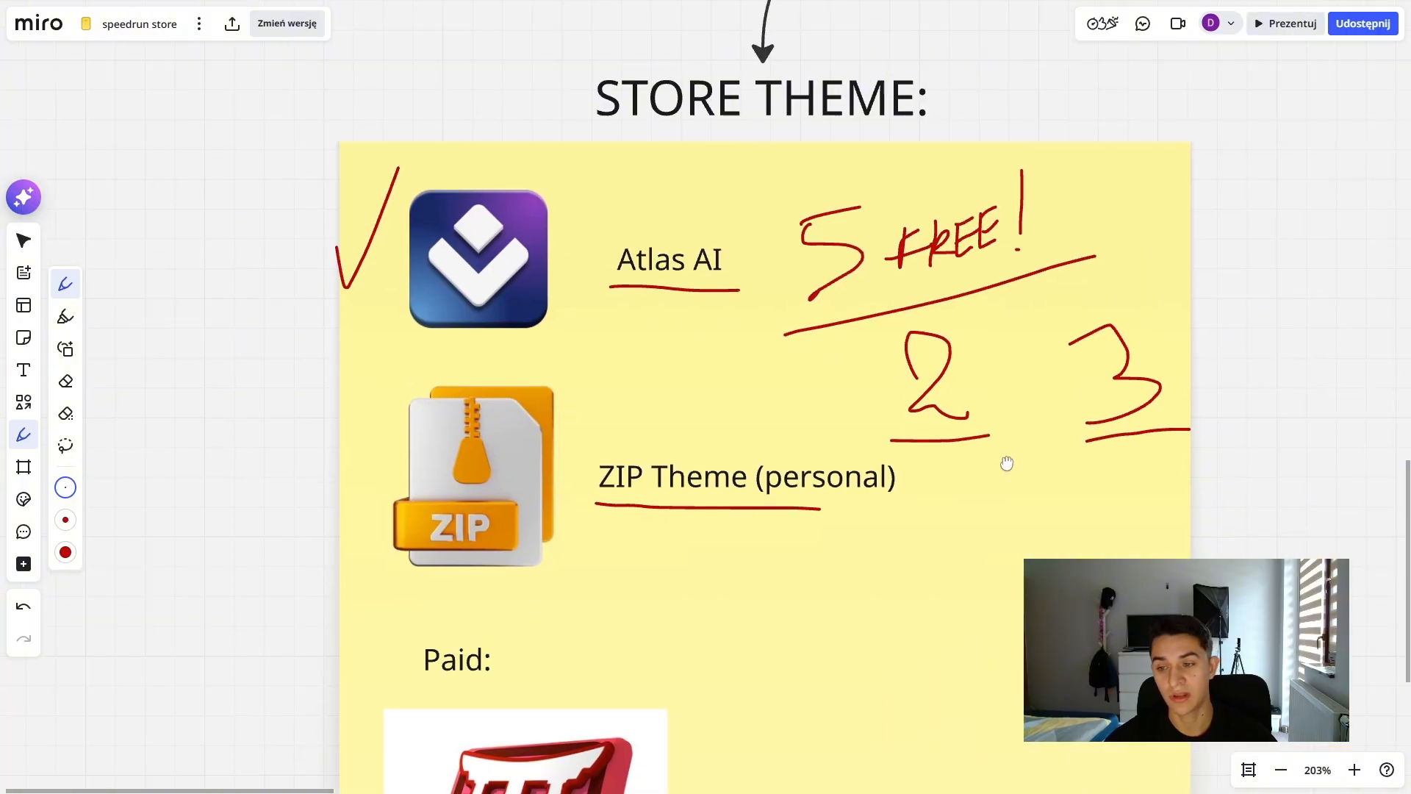
left_click_drag(625, 464, 876, 480)
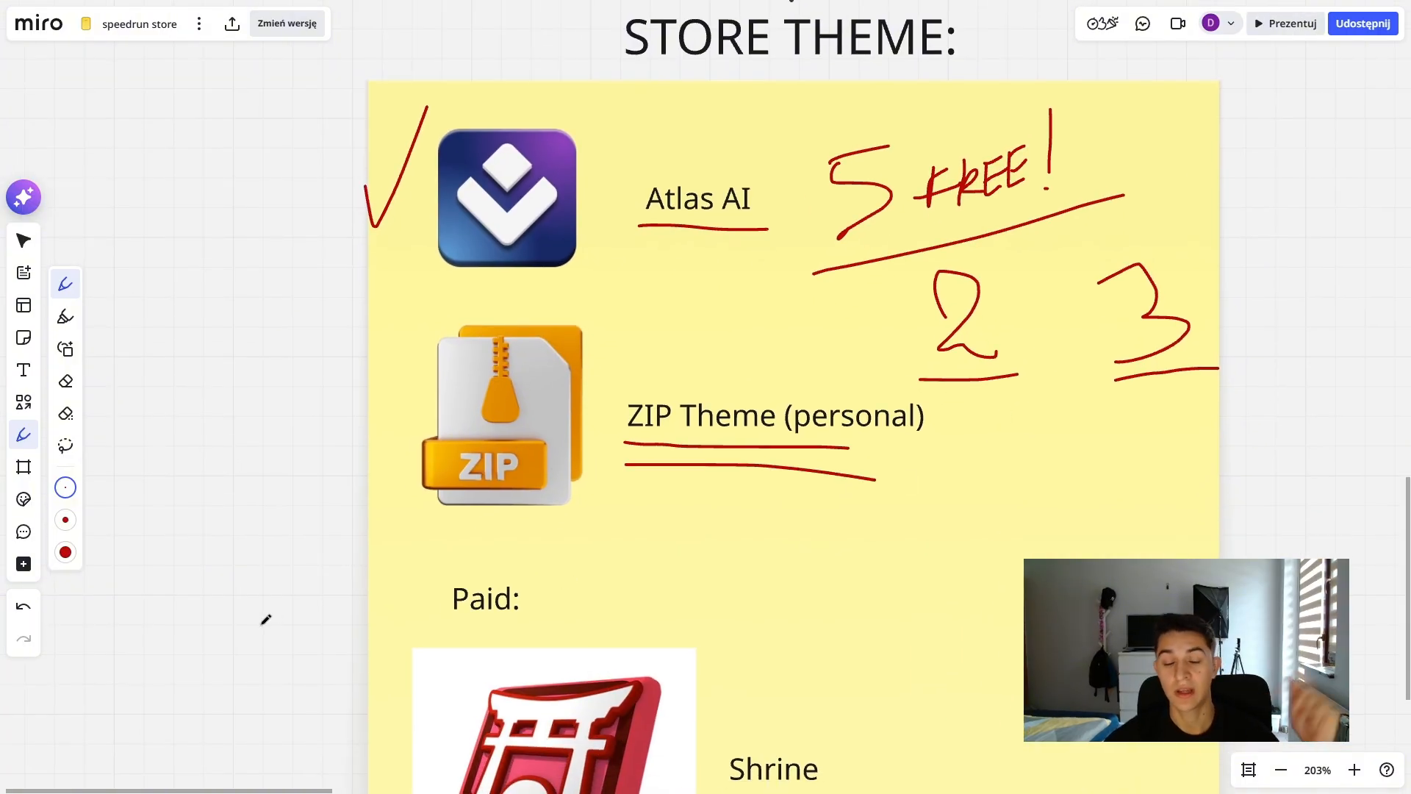
- Underline the "Paid:" heading and the "Shrine" label in red on the store theme note
left_click_drag(604, 608, 583, 298)
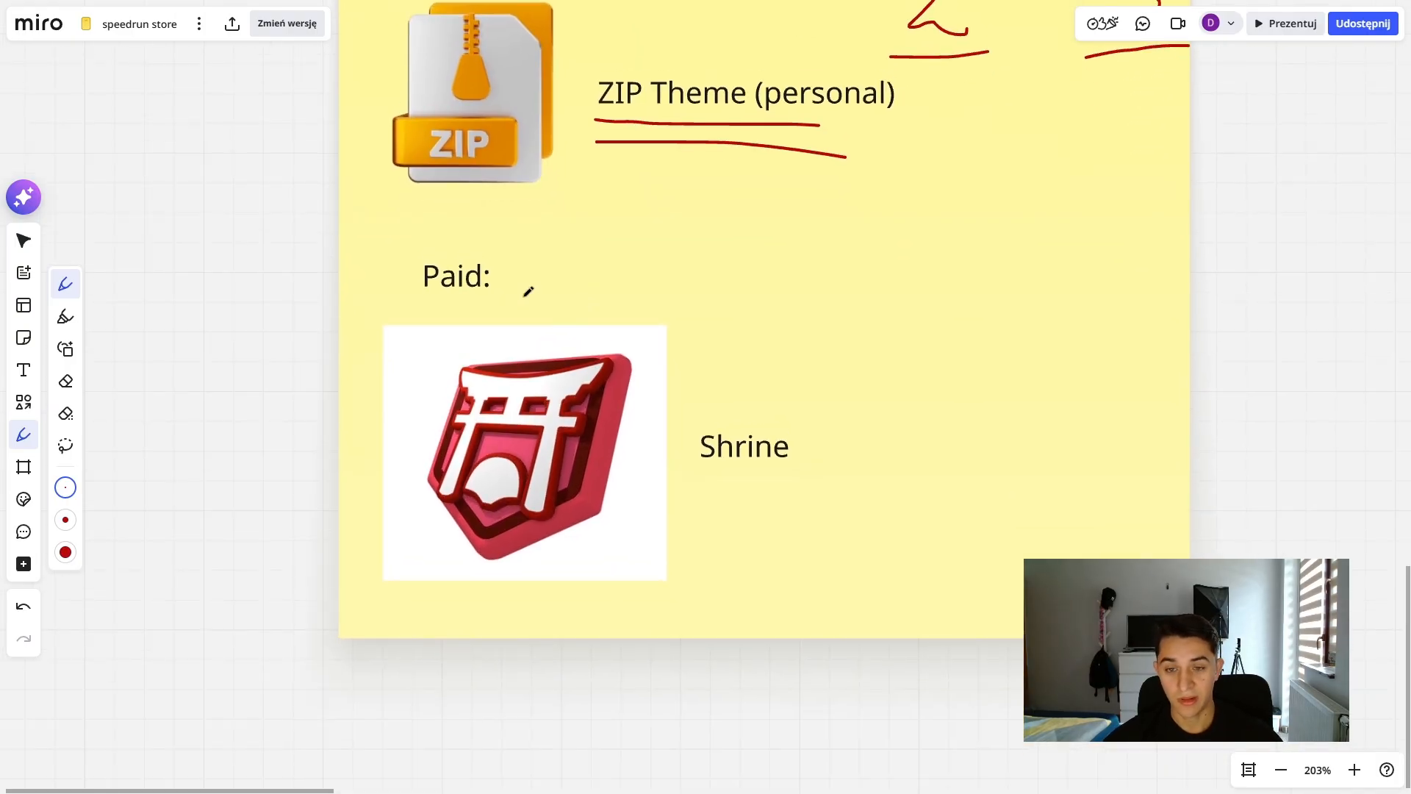
scroll(745, 316, "up", 2)
left_click_drag(459, 330, 541, 370)
scroll(538, 369, "down", 5)
left_click_drag(593, 289, 580, 386)
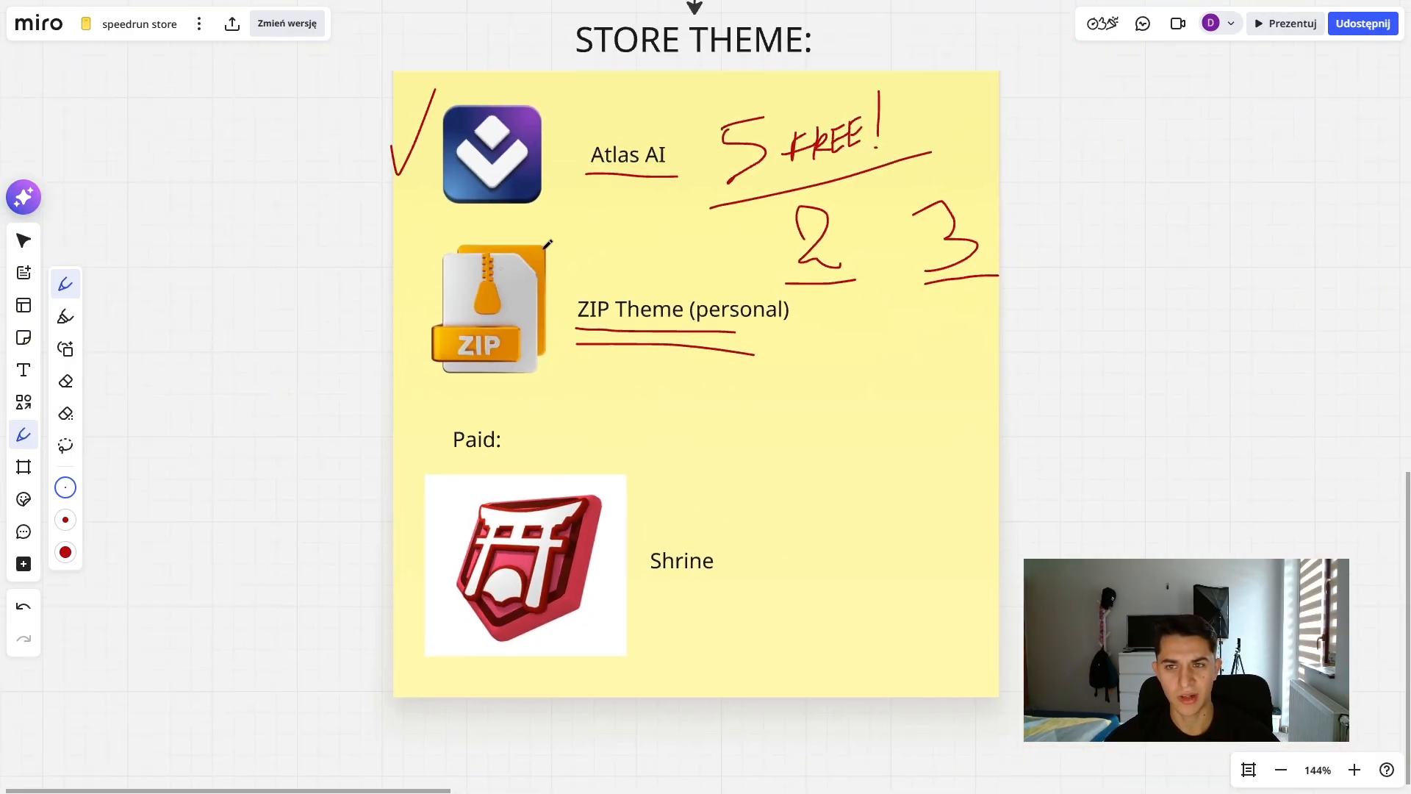
left_click_drag(592, 454, 611, 378)
left_click_drag(540, 416, 569, 358)
scroll(547, 345, "up", 3)
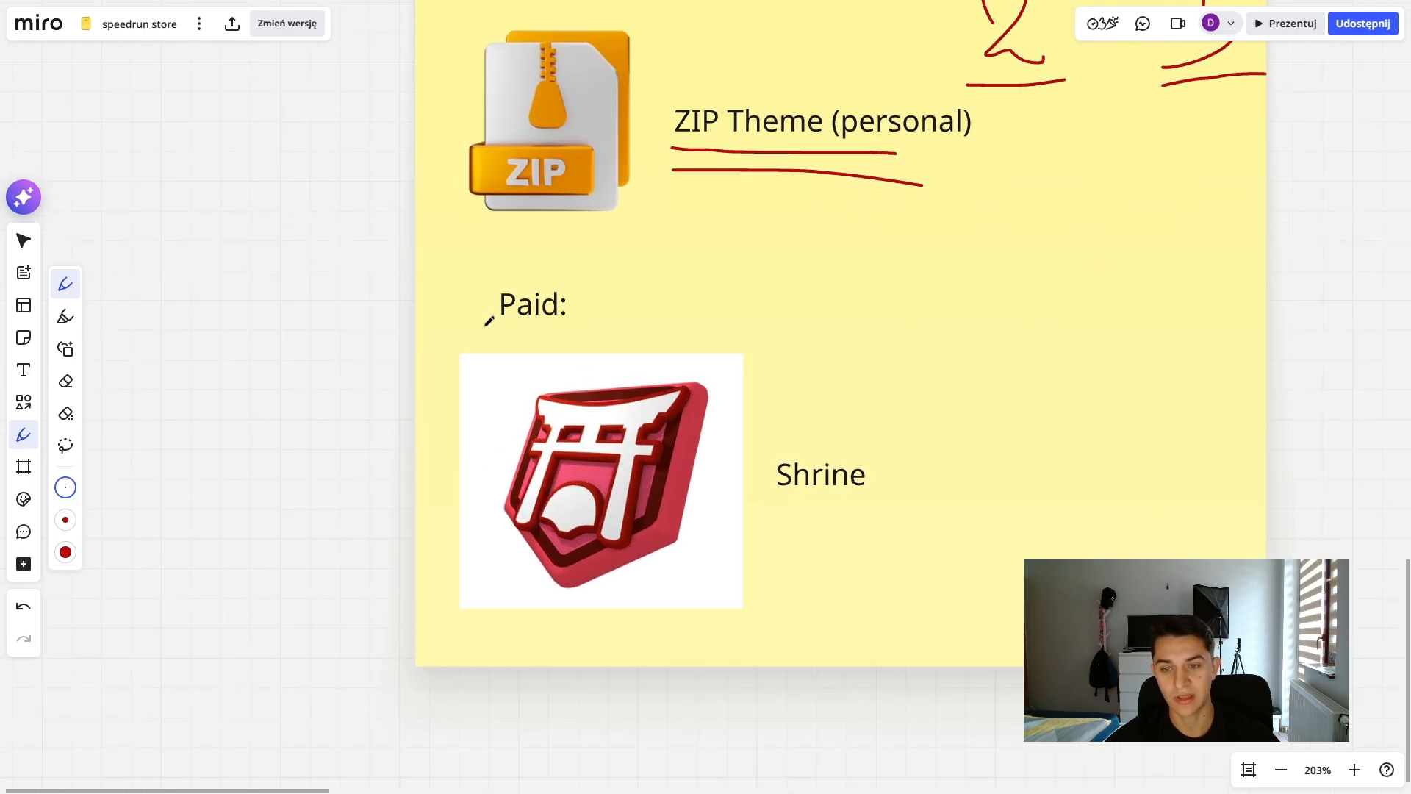
left_click_drag(485, 324, 601, 319)
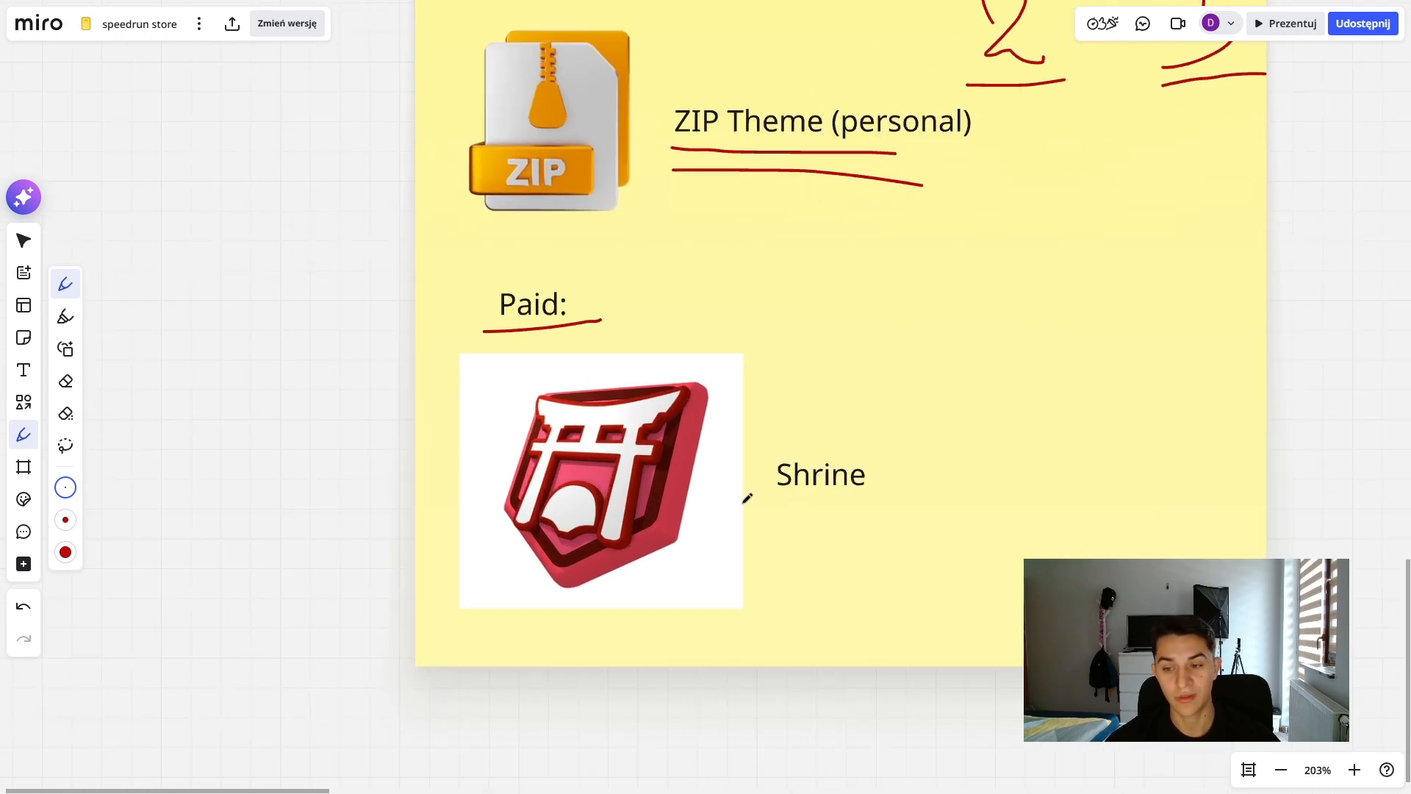
left_click_drag(776, 503, 968, 493)
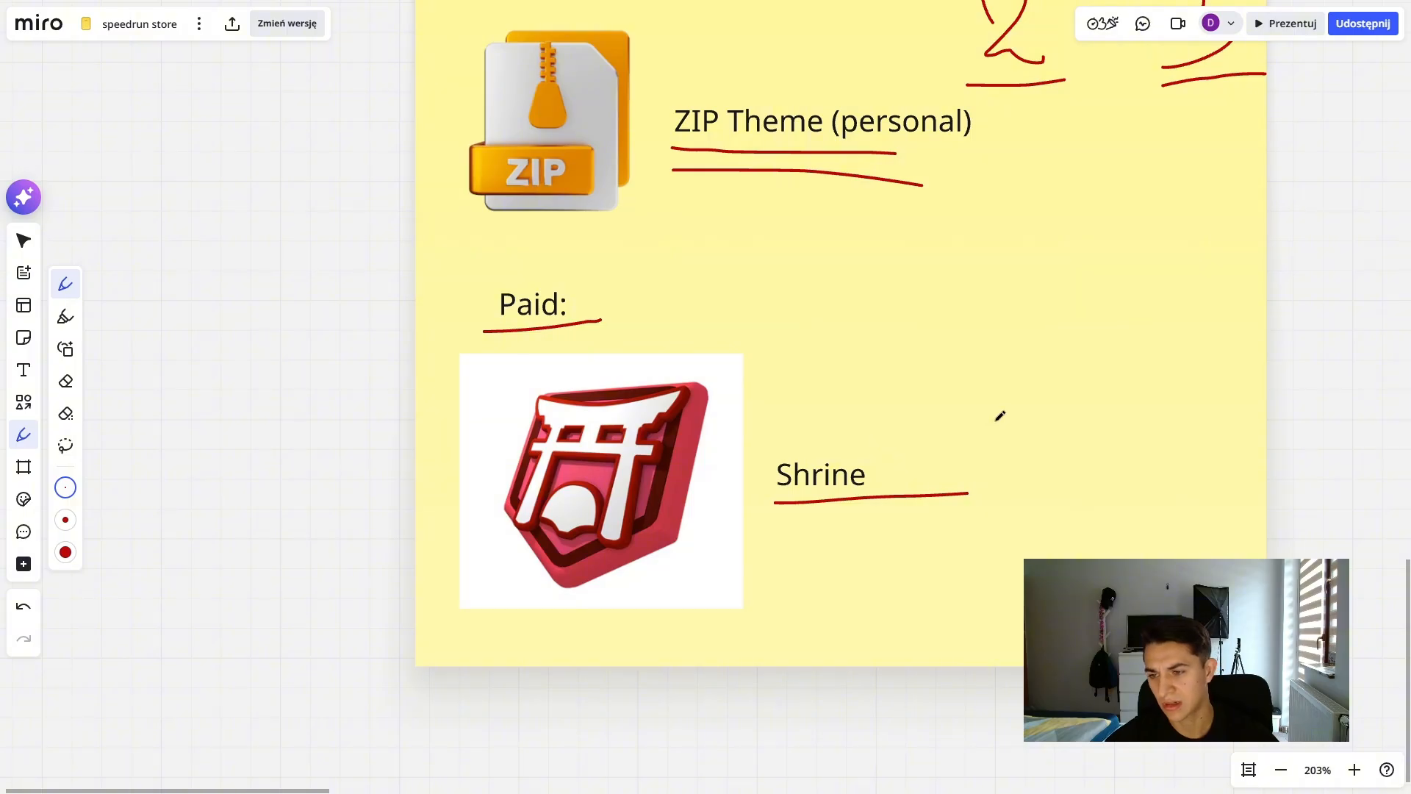
- Handwrite 150 and 250 beside "Shrine" and draw a box around the "Paid:" heading
mouse_move(995, 421)
left_mouse_down()
mouse_move(1013, 436)
mouse_move(1036, 407)
mouse_move(1068, 412)
mouse_move(1044, 407)
left_mouse_up()
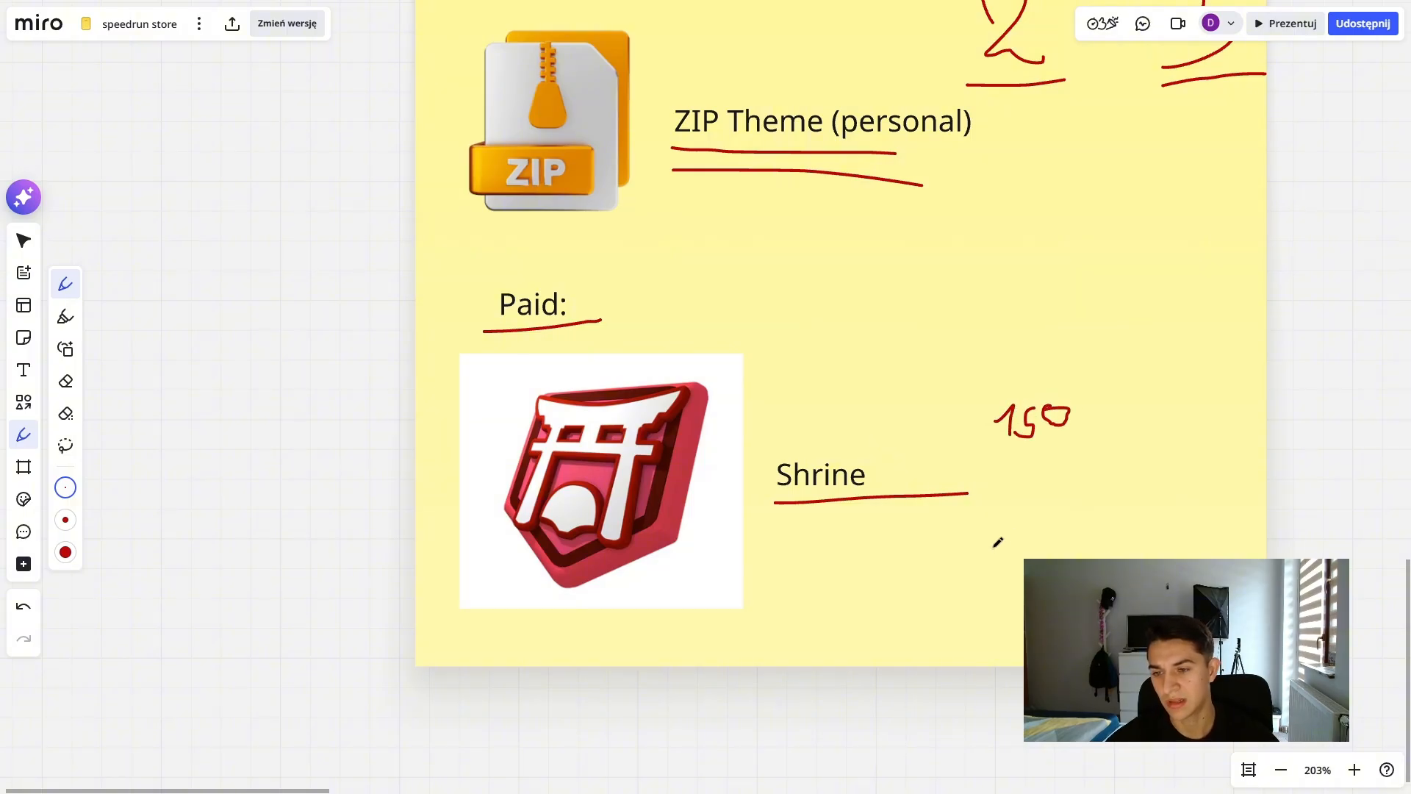
mouse_move(1001, 464)
left_mouse_down()
mouse_move(1004, 486)
mouse_move(1040, 489)
mouse_move(1023, 470)
mouse_move(1073, 464)
mouse_move(1058, 461)
left_mouse_up()
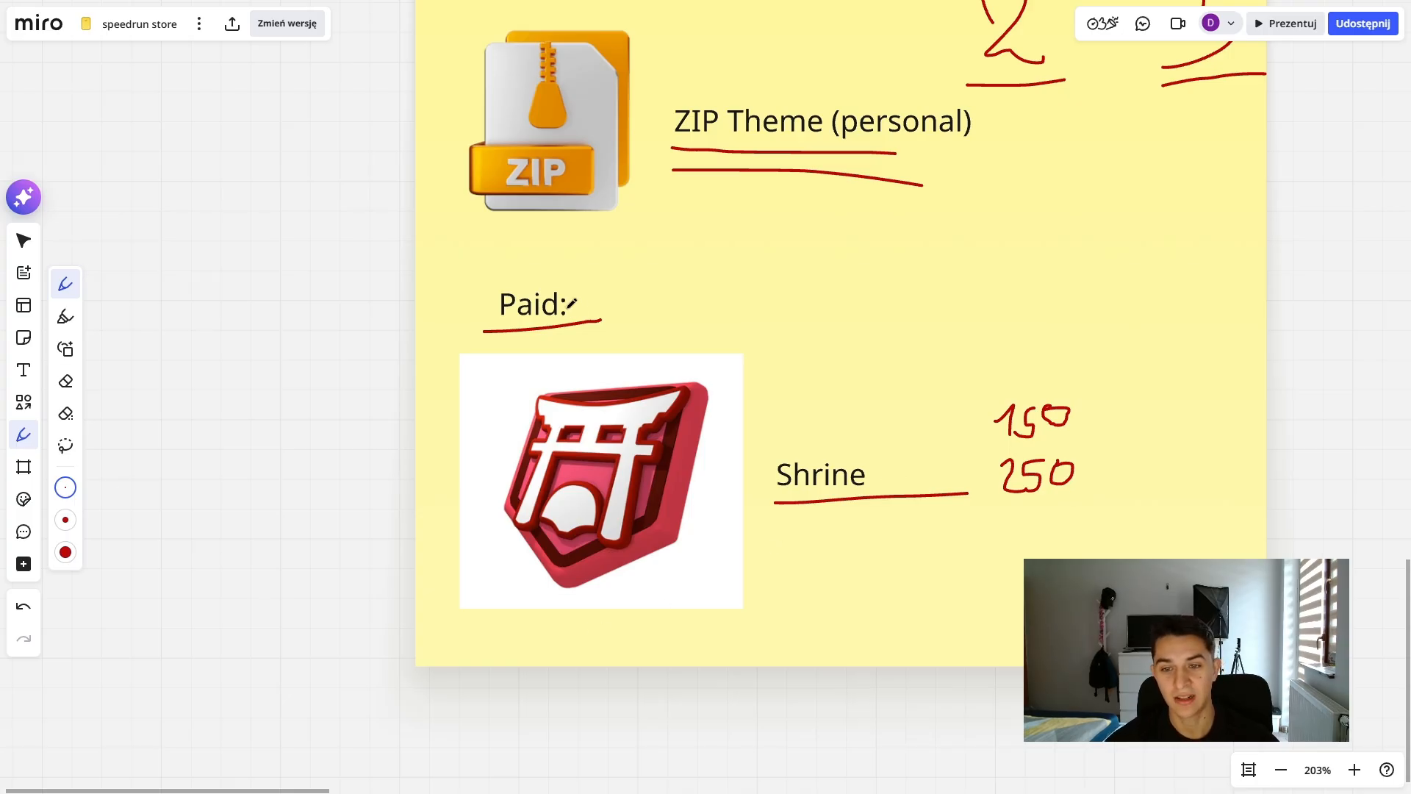
left_click_drag(580, 333, 637, 432)
left_click_drag(537, 377, 536, 422)
mouse_move(520, 371)
left_mouse_down()
mouse_move(650, 396)
mouse_move(649, 440)
left_mouse_up()
- Erase the red marks around ZIP Theme, Paid and Shrine, plus the handwritten 2 and 3 and the check mark beside Atlas AI
left_click_drag(685, 614, 732, 553)
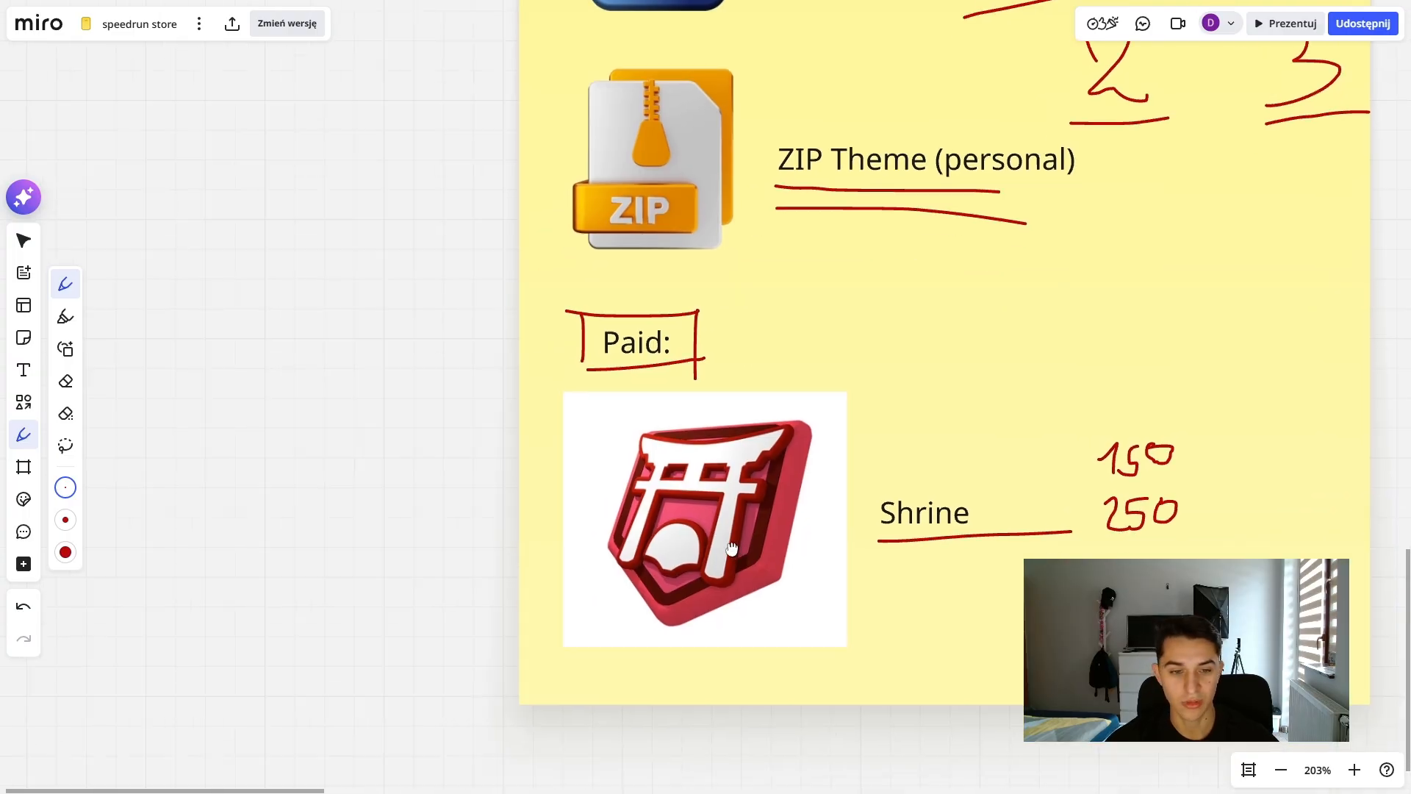
left_click(65, 388)
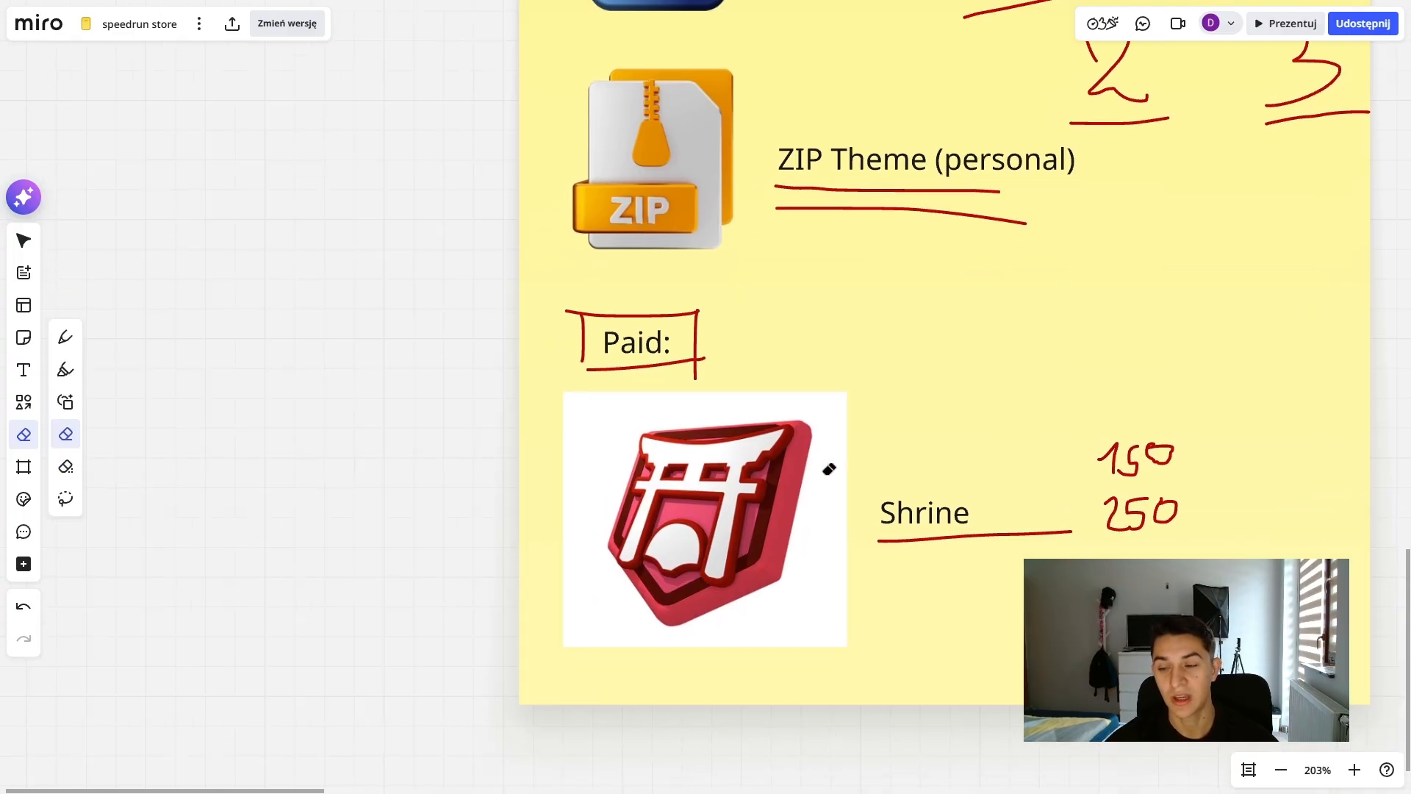
left_click_drag(828, 466, 725, 494)
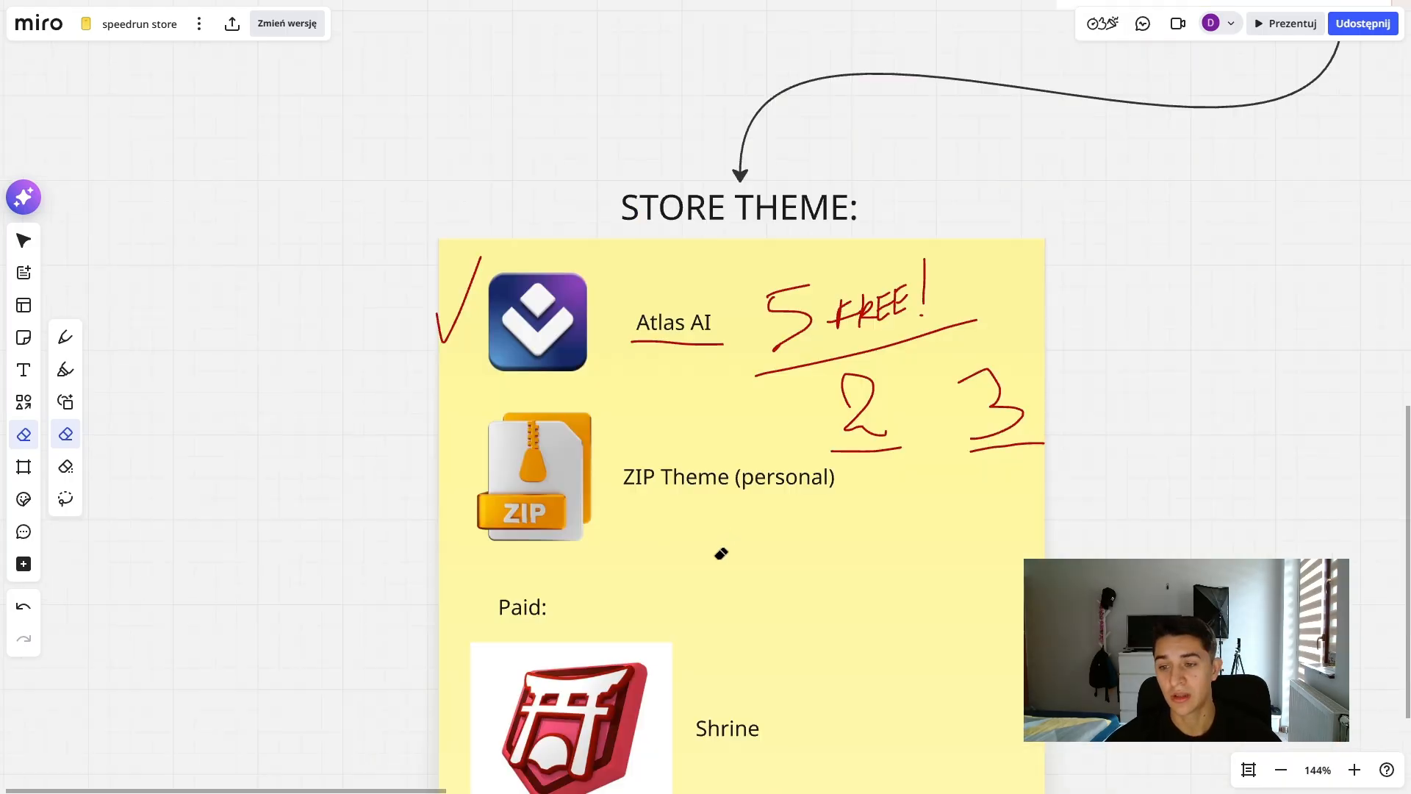
mouse_move(834, 431)
left_mouse_down()
mouse_move(882, 432)
mouse_move(887, 451)
left_mouse_up()
left_click_drag(997, 406, 998, 447)
left_click_drag(476, 328, 419, 308)
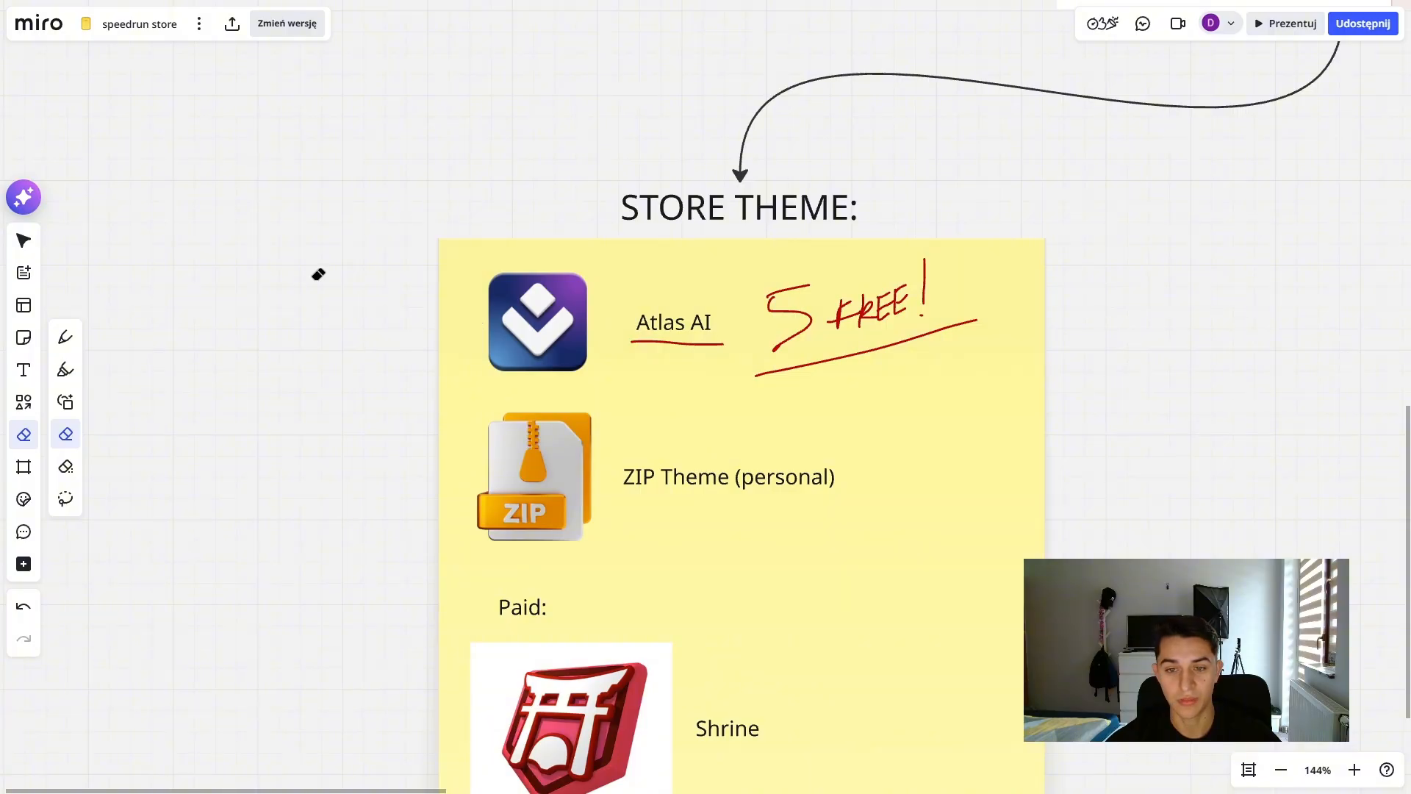
- Draw red check marks after product, theme and offer on the "I'm going to show you the:" sticky note
left_click_drag(813, 292, 441, 522)
scroll(441, 521, "down", 3)
left_click_drag(717, 457, 507, 620)
mouse_move(940, 377)
left_mouse_down()
mouse_move(589, 480)
mouse_move(456, 482)
left_mouse_up()
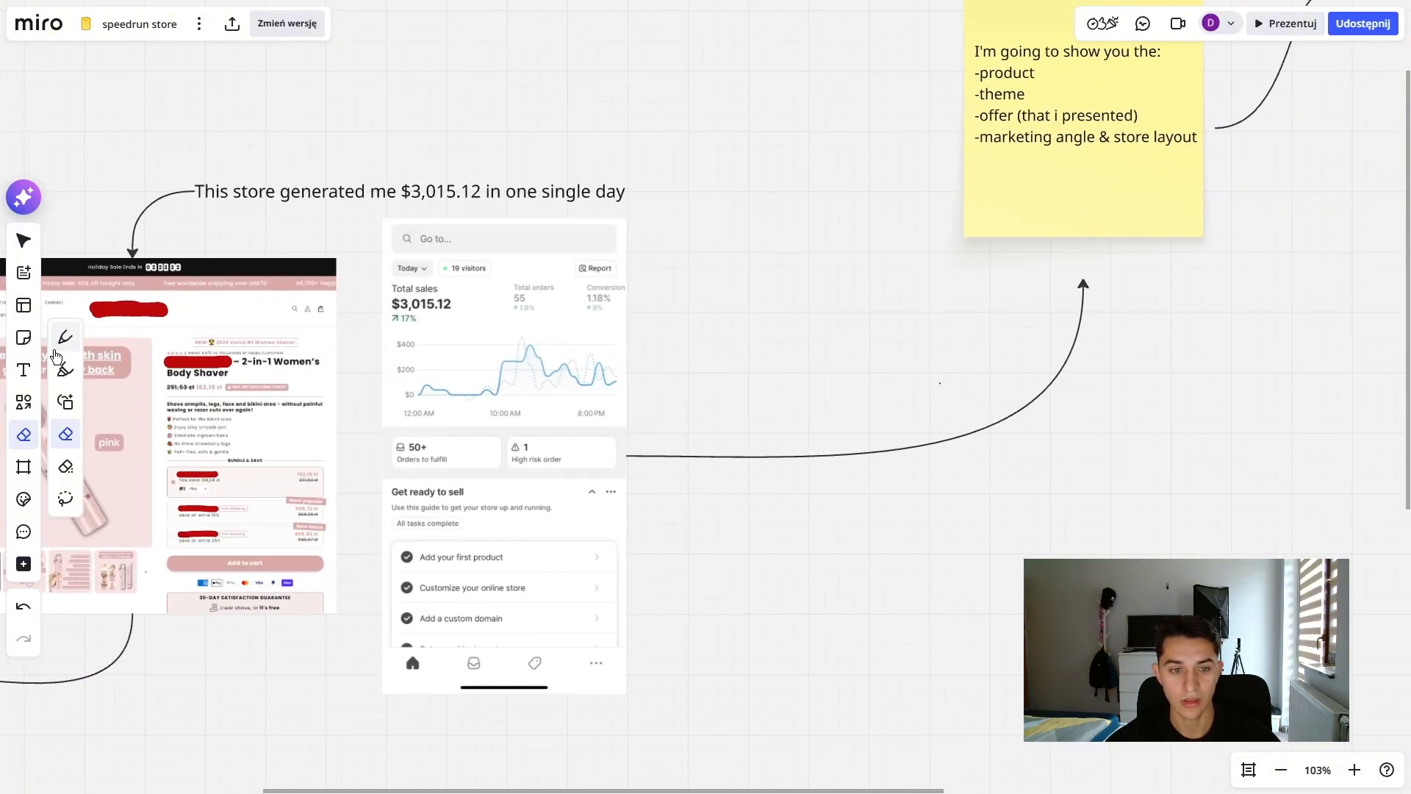
left_click(66, 337)
left_click_drag(1073, 82, 845, 388)
scroll(844, 387, "up", 7)
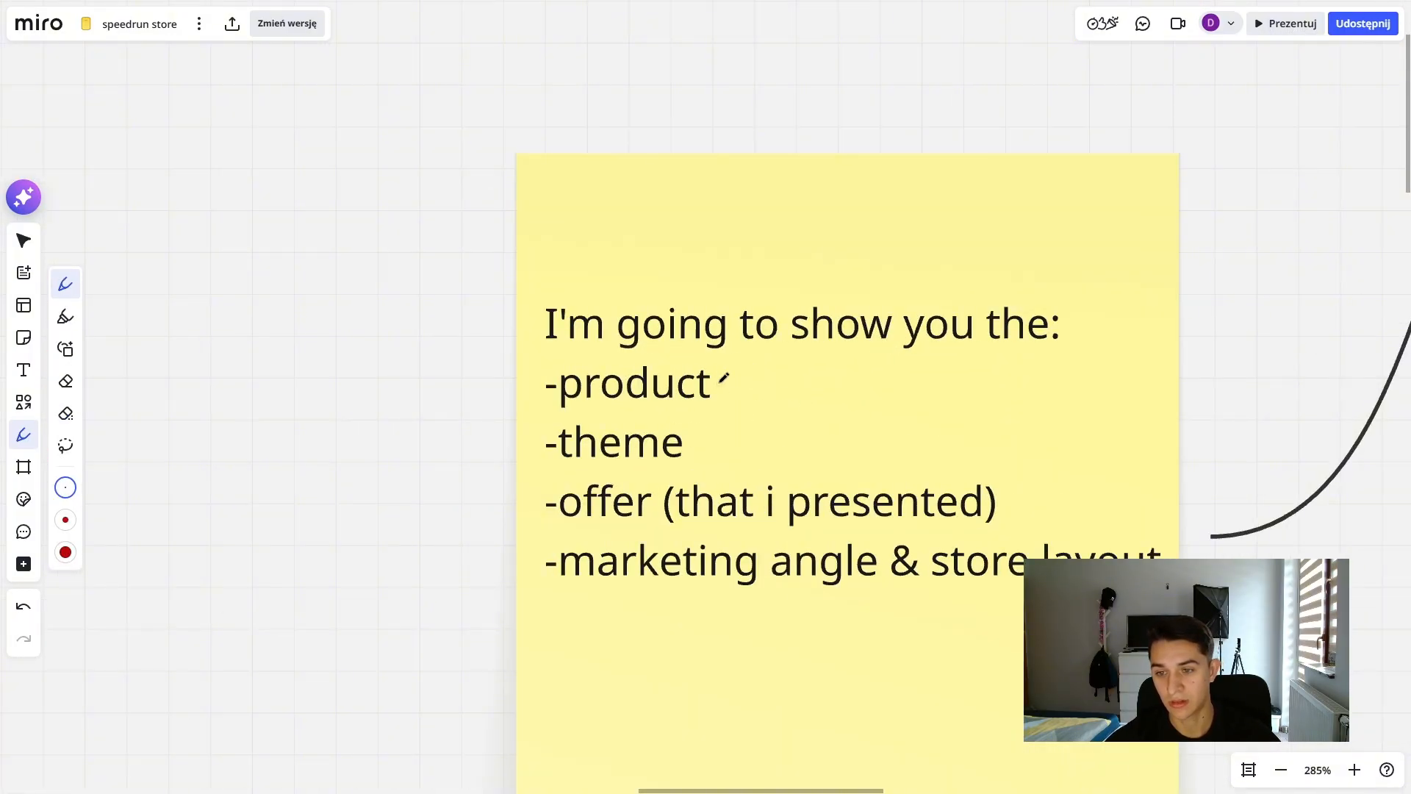
left_click_drag(720, 381, 751, 366)
left_click_drag(696, 440, 739, 412)
scroll(853, 403, "right", 3)
scroll(853, 404, "down", 2)
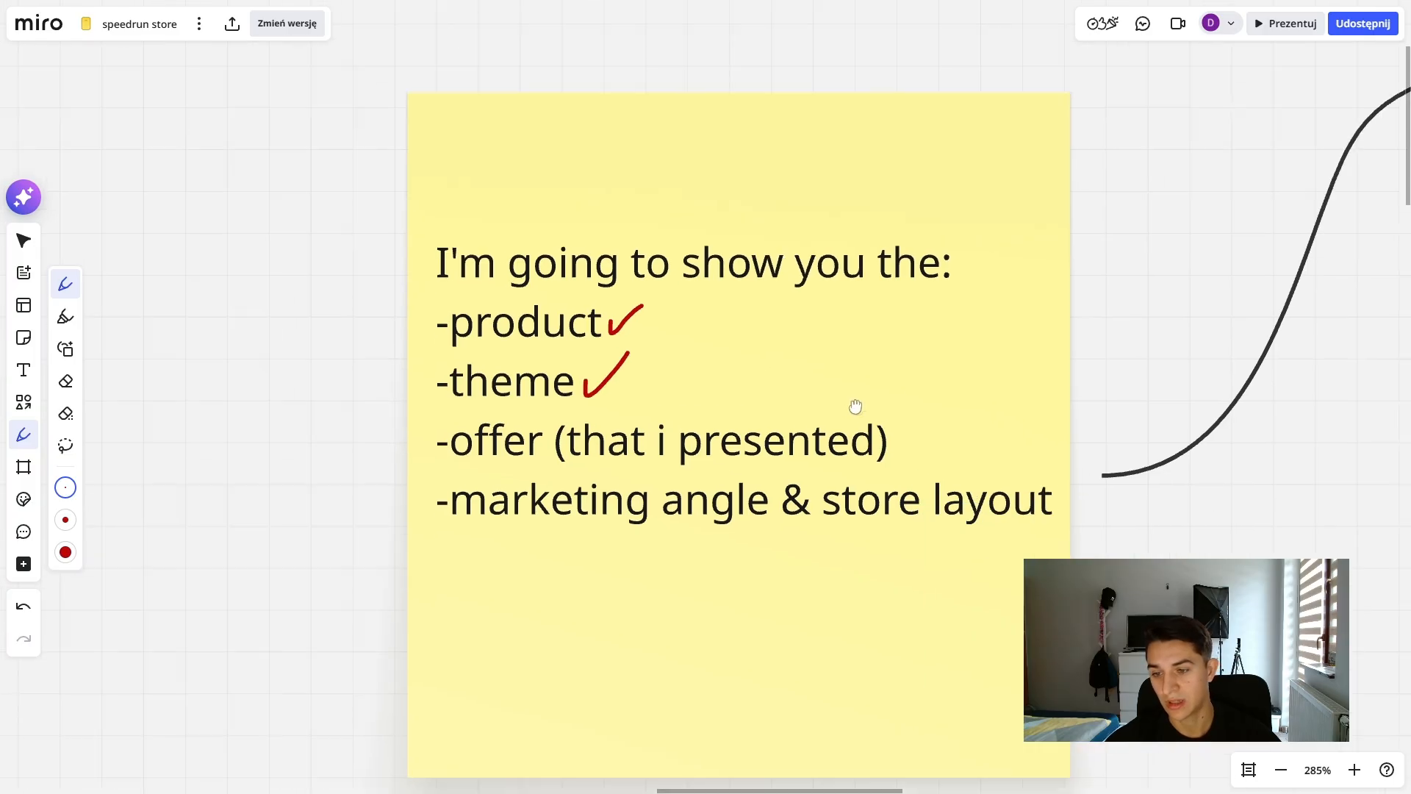
mouse_move(854, 402)
left_mouse_down()
mouse_move(858, 416)
mouse_move(915, 376)
left_mouse_up()
- Examine the Body Shaver product page screenshot, focusing on its Bundle & Save options
mouse_move(576, 495)
left_mouse_down()
mouse_move(677, 461)
mouse_move(1164, 371)
left_mouse_up()
scroll(1164, 370, "down", 5)
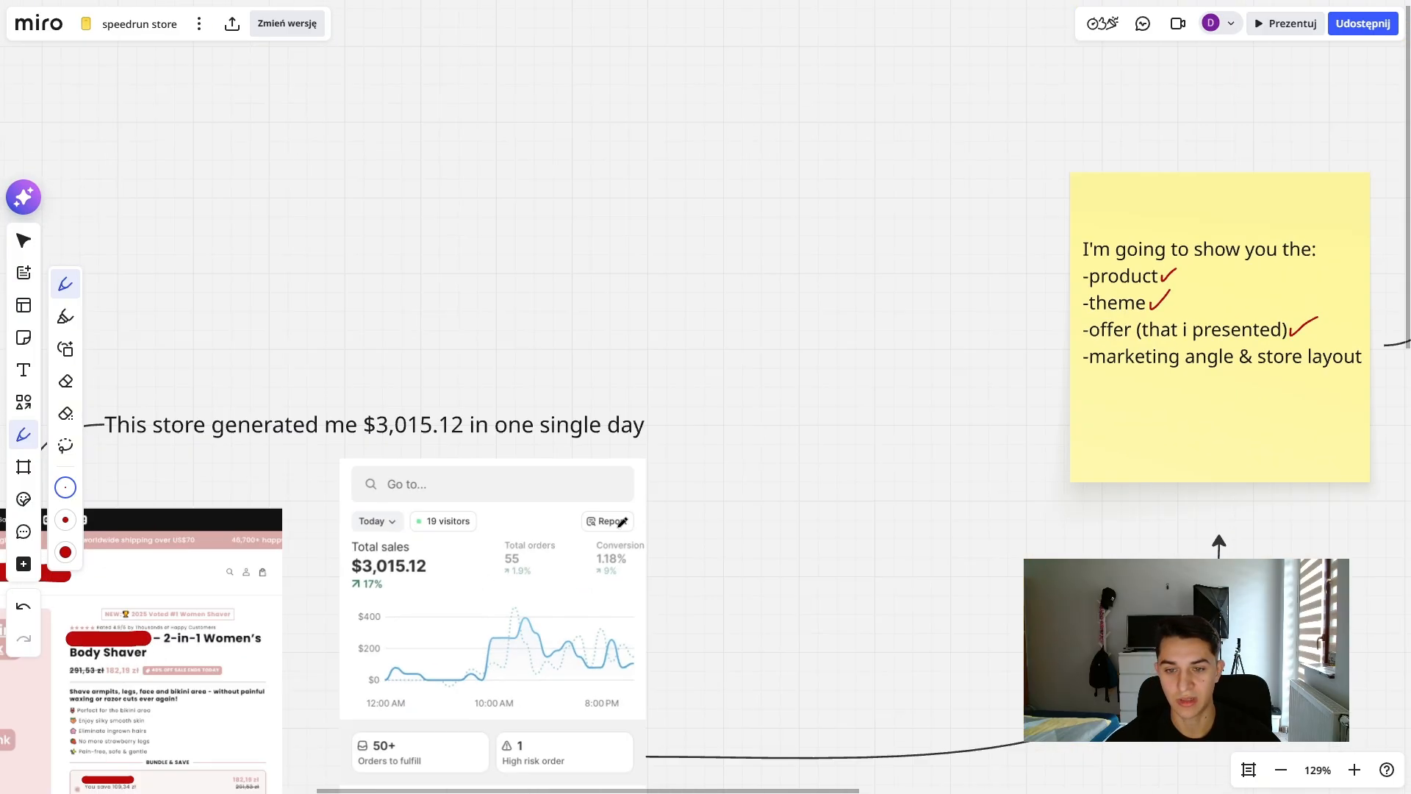
left_click_drag(419, 607, 759, 416)
scroll(472, 577, "up", 5)
scroll(389, 616, "up", 3)
mouse_move(467, 578)
left_mouse_down()
mouse_move(713, 389)
mouse_move(682, 385)
left_mouse_up()
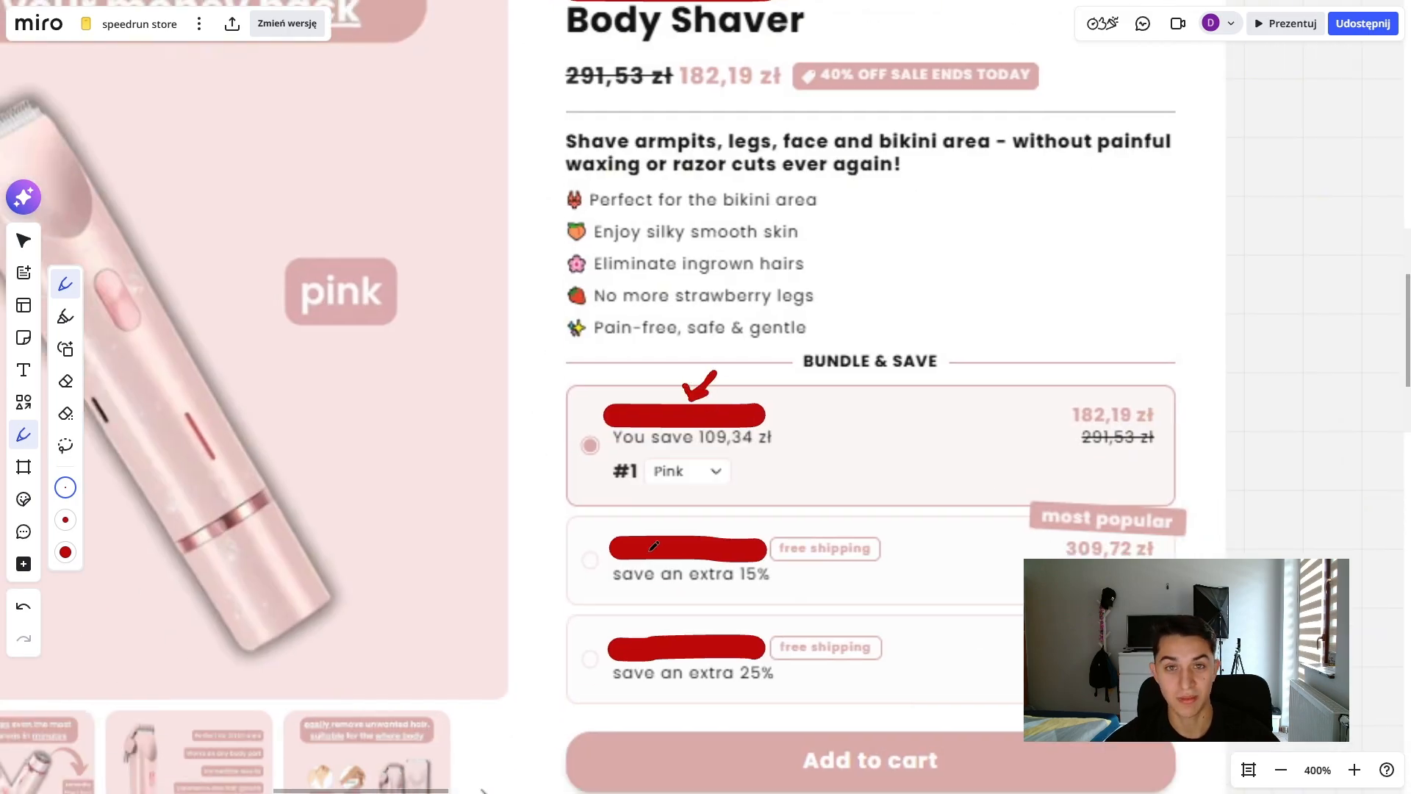
scroll(653, 546, "down", 5)
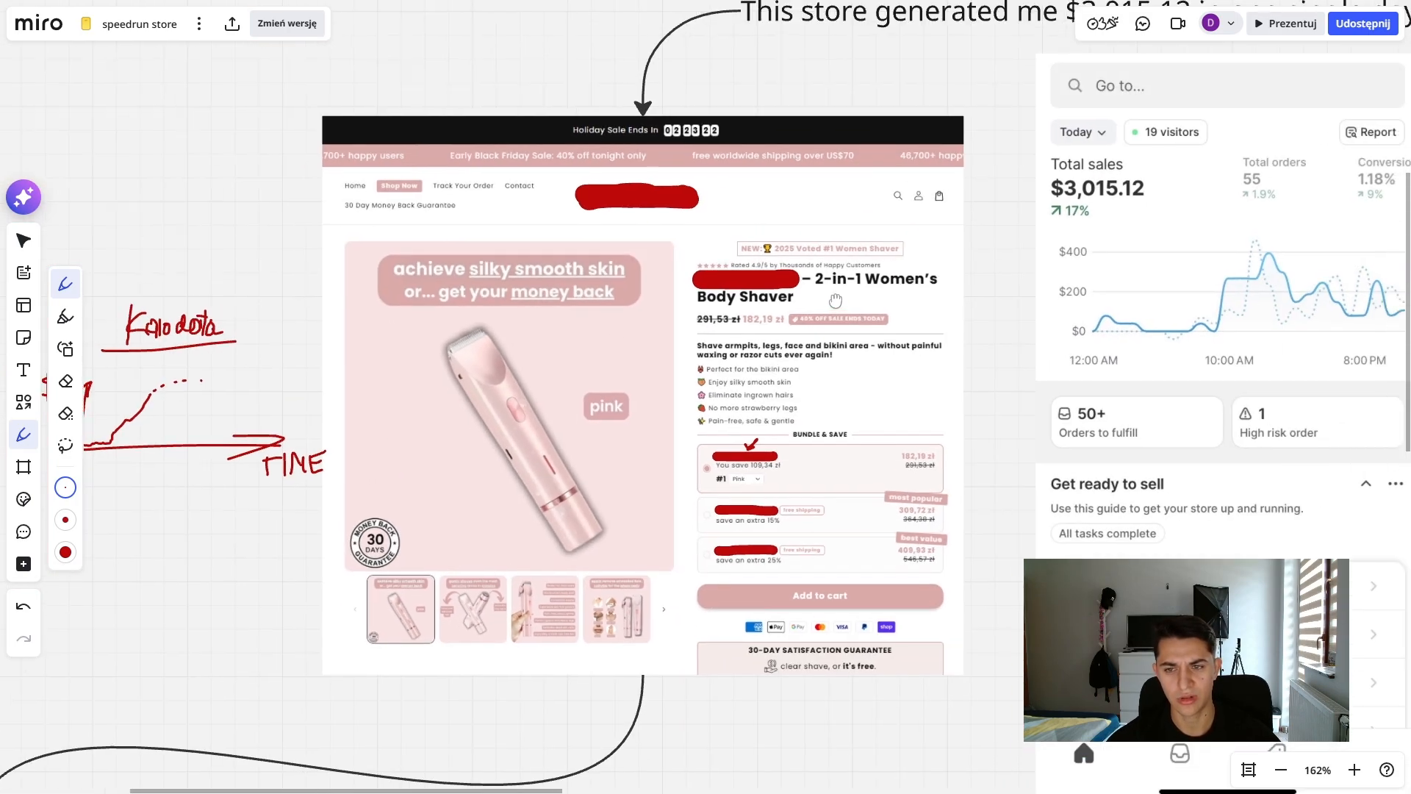
scroll(836, 300, "up", 3)
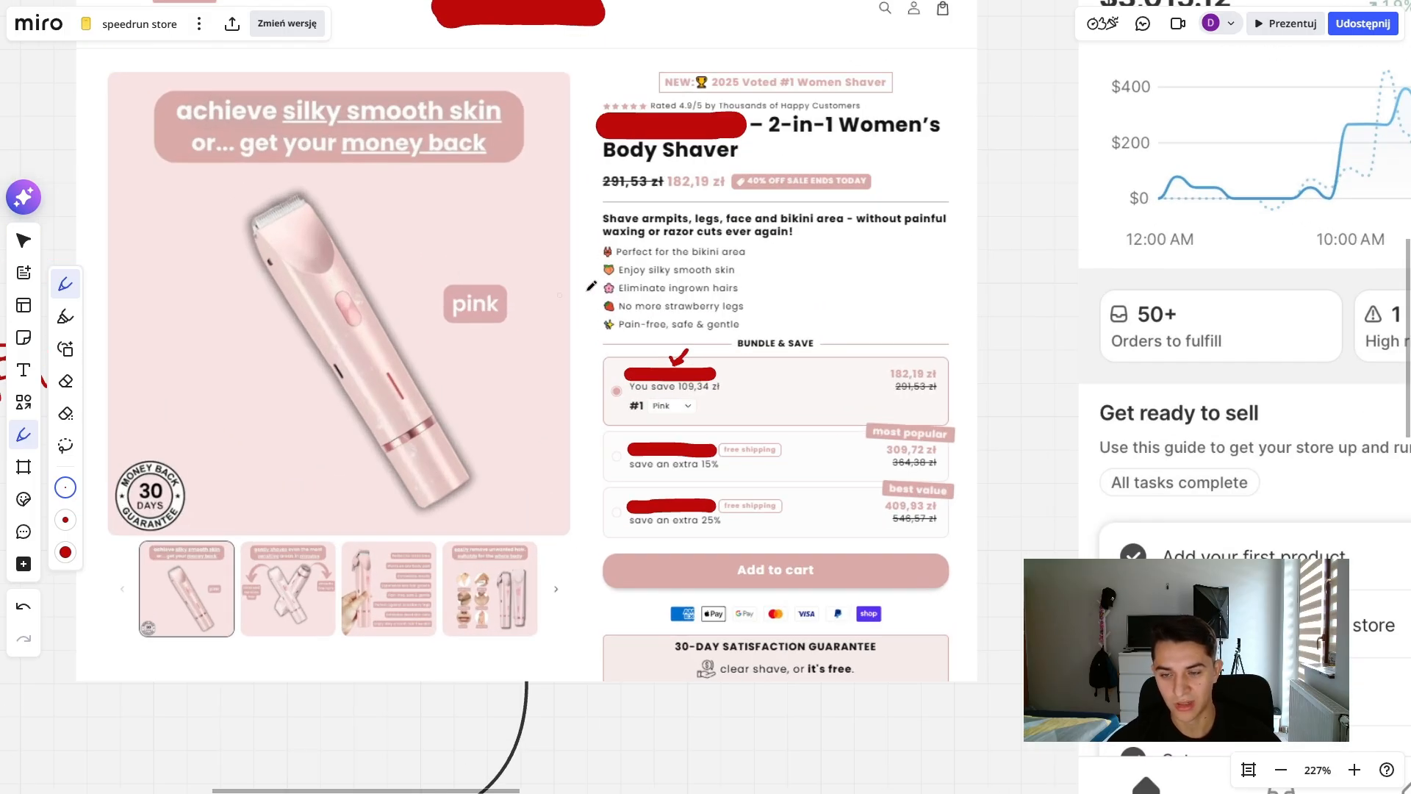
scroll(592, 453, "up", 5)
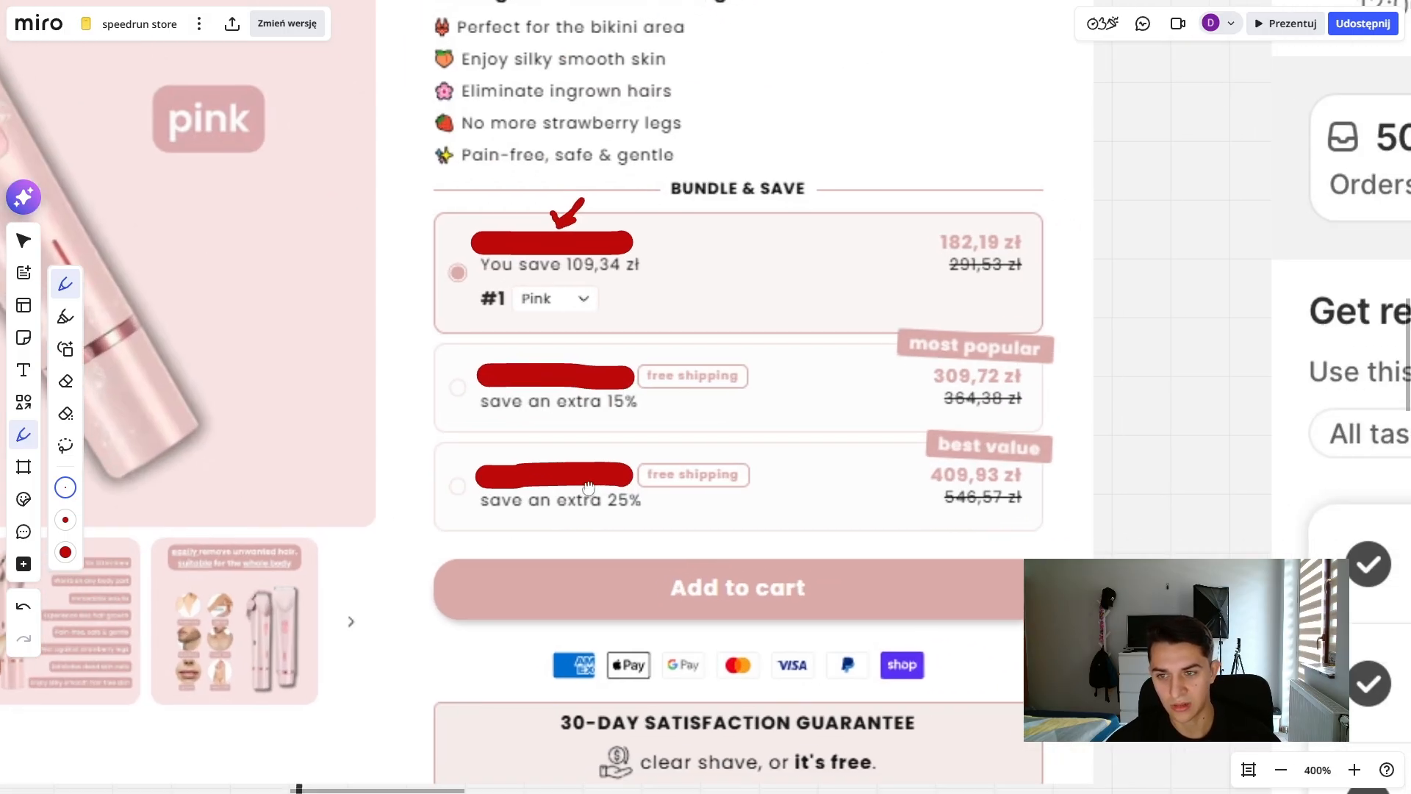
- Cross out the third bundle option, "save an extra 25%", with a row of red diagonal strokes
mouse_move(472, 421)
left_mouse_down()
mouse_move(403, 486)
mouse_move(489, 444)
mouse_move(441, 507)
left_mouse_up()
mouse_move(602, 421)
left_mouse_down()
mouse_move(485, 515)
mouse_move(577, 479)
left_mouse_up()
left_click_drag(722, 409, 650, 498)
left_click_drag(844, 405, 755, 503)
left_click_drag(912, 419, 858, 502)
left_click_drag(970, 434, 934, 507)
left_click_drag(1049, 427, 937, 523)
- Handwrite "B1 + FREE" in red inside the first bundle option
scroll(937, 523, "left", 5)
scroll(669, 298, "down", 4)
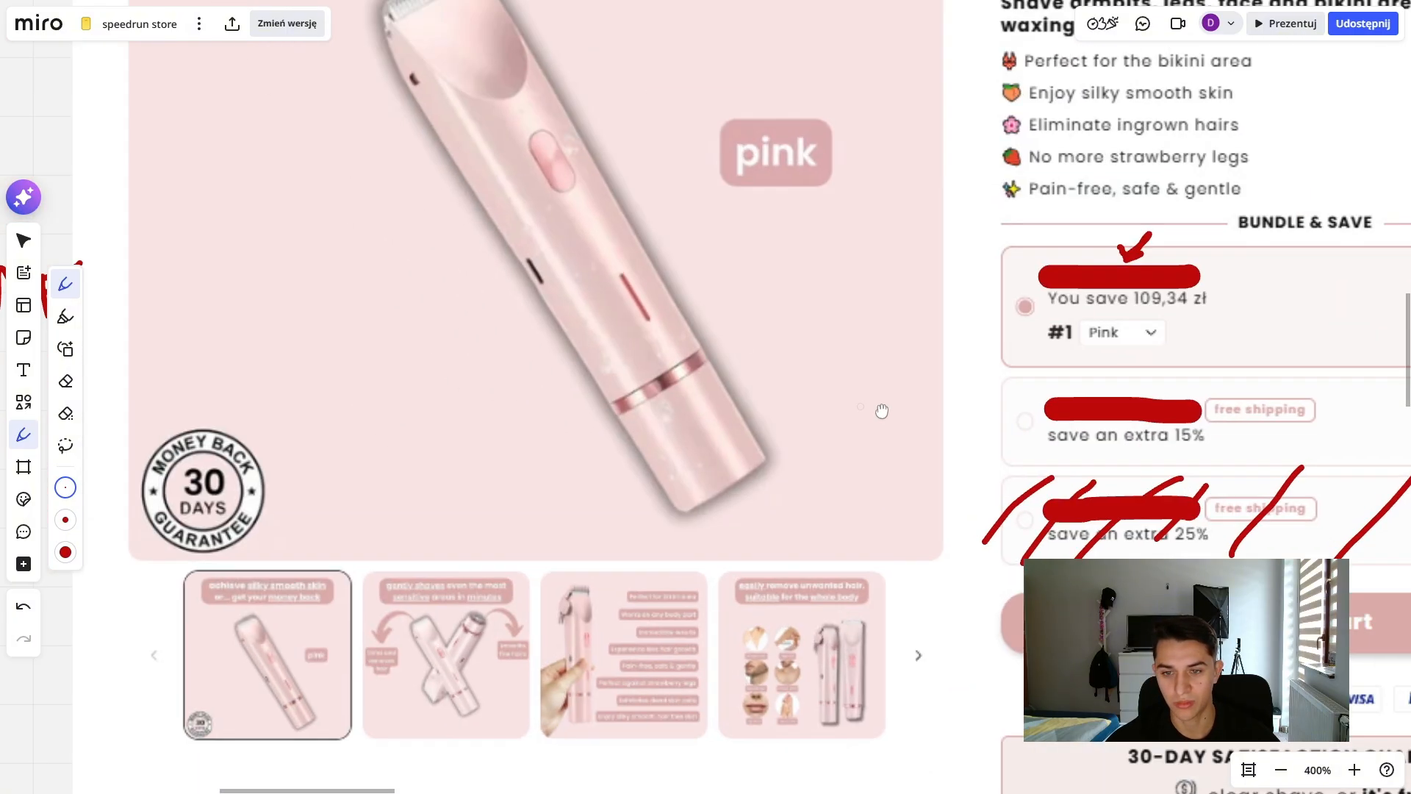
left_click_drag(796, 275, 584, 390)
scroll(1005, 416, "up", 4)
left_click_drag(850, 447, 744, 391)
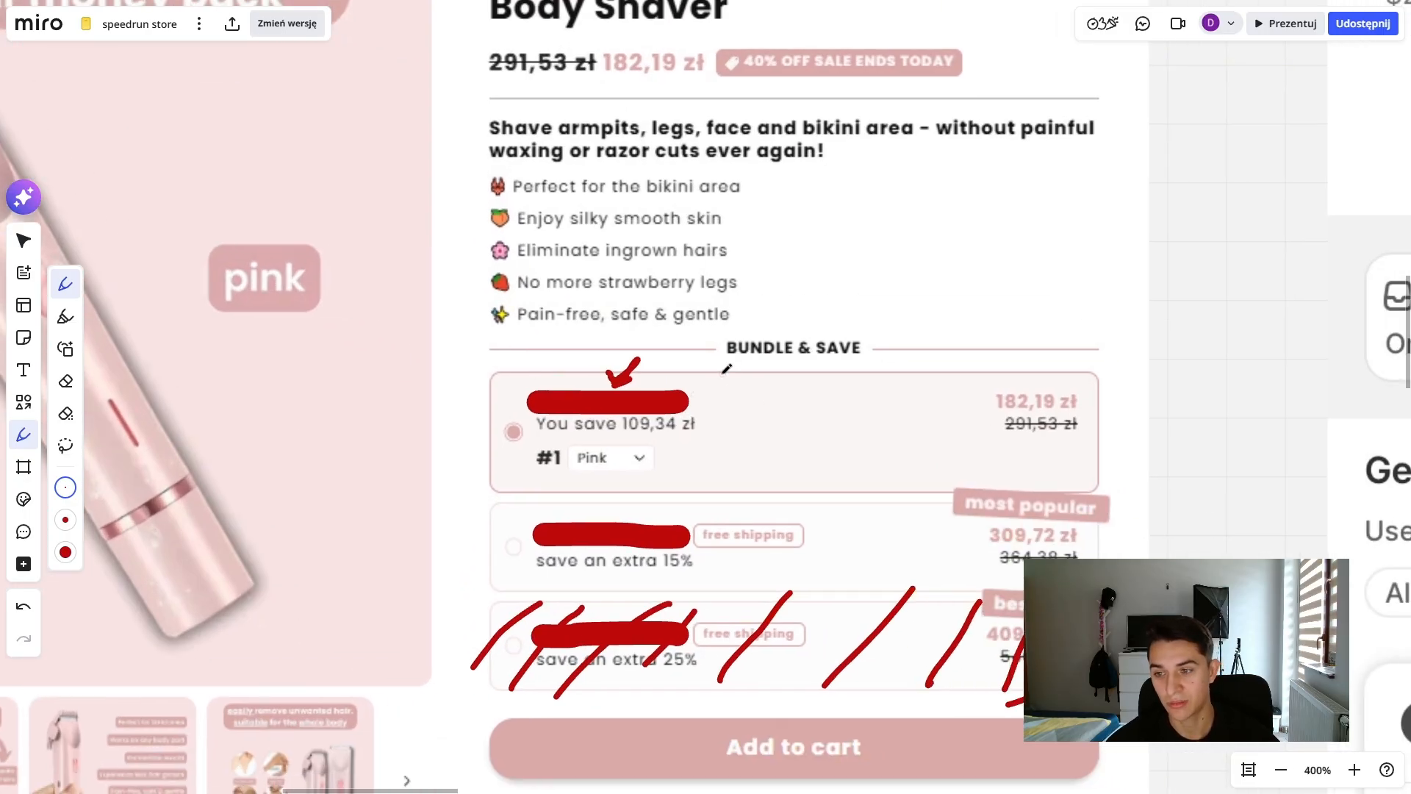
mouse_move(723, 368)
left_mouse_down()
mouse_move(735, 408)
mouse_move(737, 372)
mouse_move(757, 412)
mouse_move(799, 388)
mouse_move(791, 404)
mouse_move(819, 413)
mouse_move(844, 373)
mouse_move(837, 408)
mouse_move(879, 399)
mouse_move(879, 371)
left_mouse_up()
mouse_move(865, 388)
left_mouse_down()
mouse_move(884, 374)
mouse_move(909, 398)
mouse_move(903, 381)
left_mouse_up()
left_click_drag(886, 371, 906, 367)
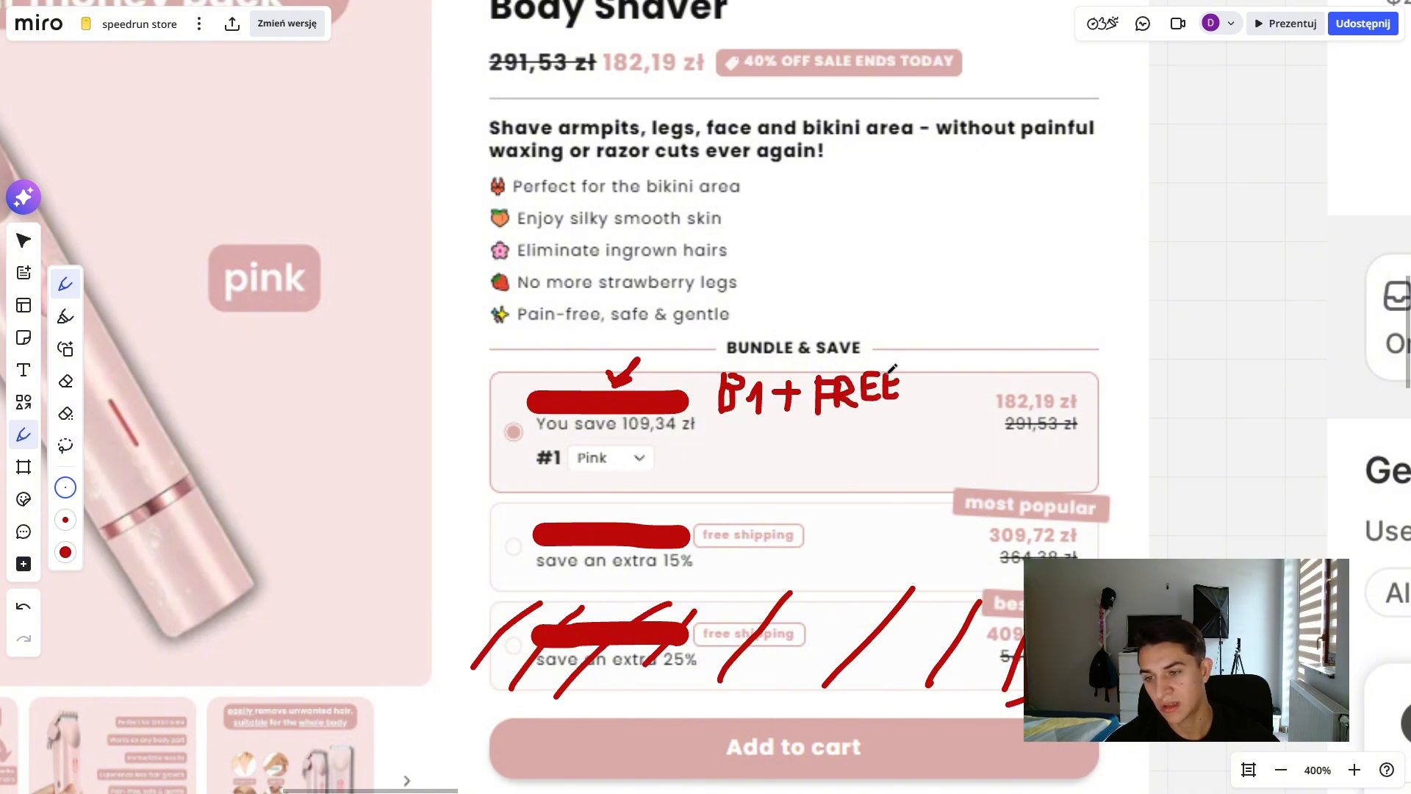
- Add "SHIP/GIFT" below the "B1 + FREE" note and underline the word GIFT
mouse_move(838, 425)
left_mouse_down()
mouse_move(820, 448)
mouse_move(868, 442)
left_mouse_up()
mouse_move(868, 426)
left_mouse_down()
mouse_move(879, 415)
mouse_move(871, 434)
left_mouse_up()
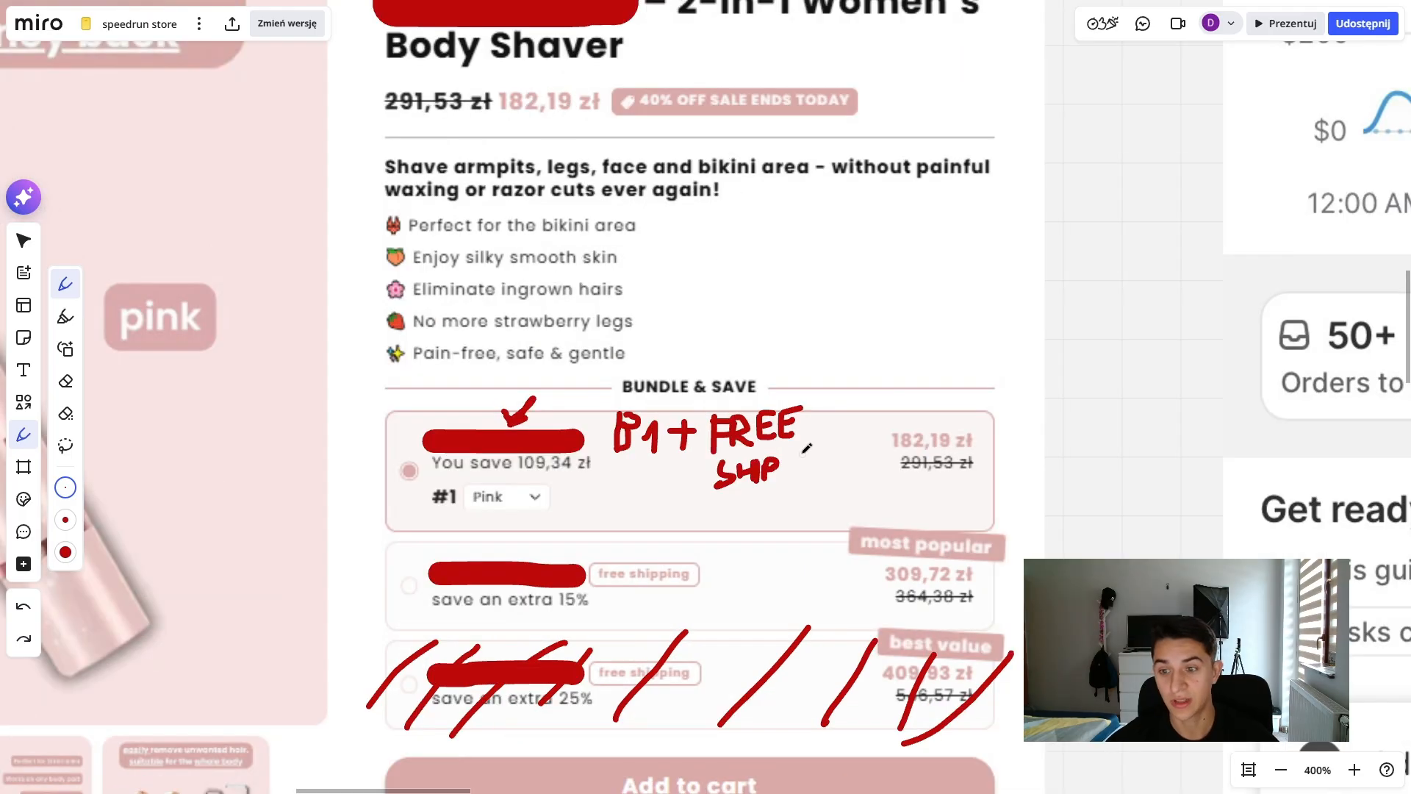
mouse_move(802, 453)
left_mouse_down()
mouse_move(777, 488)
mouse_move(813, 460)
mouse_move(883, 447)
left_mouse_up()
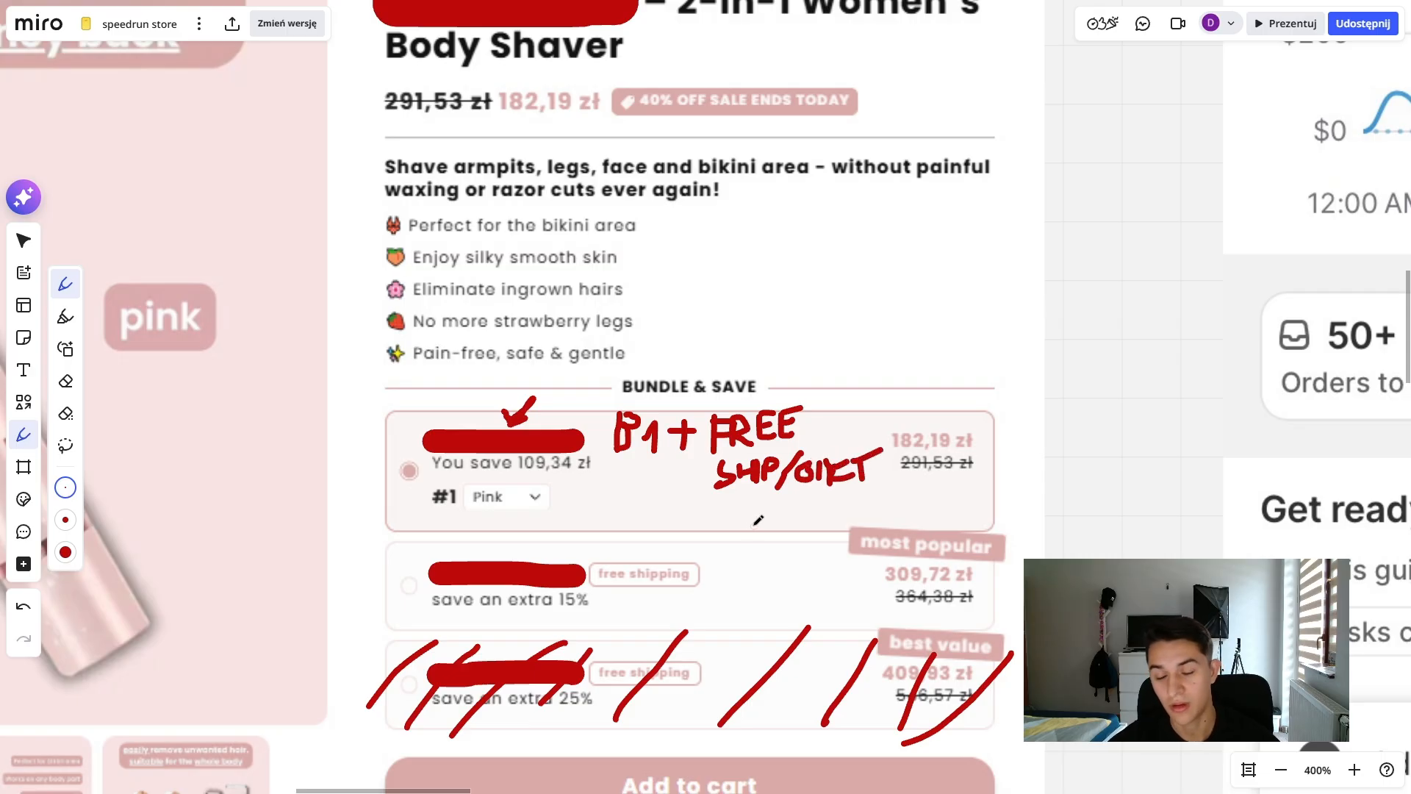
left_click_drag(790, 499, 878, 484)
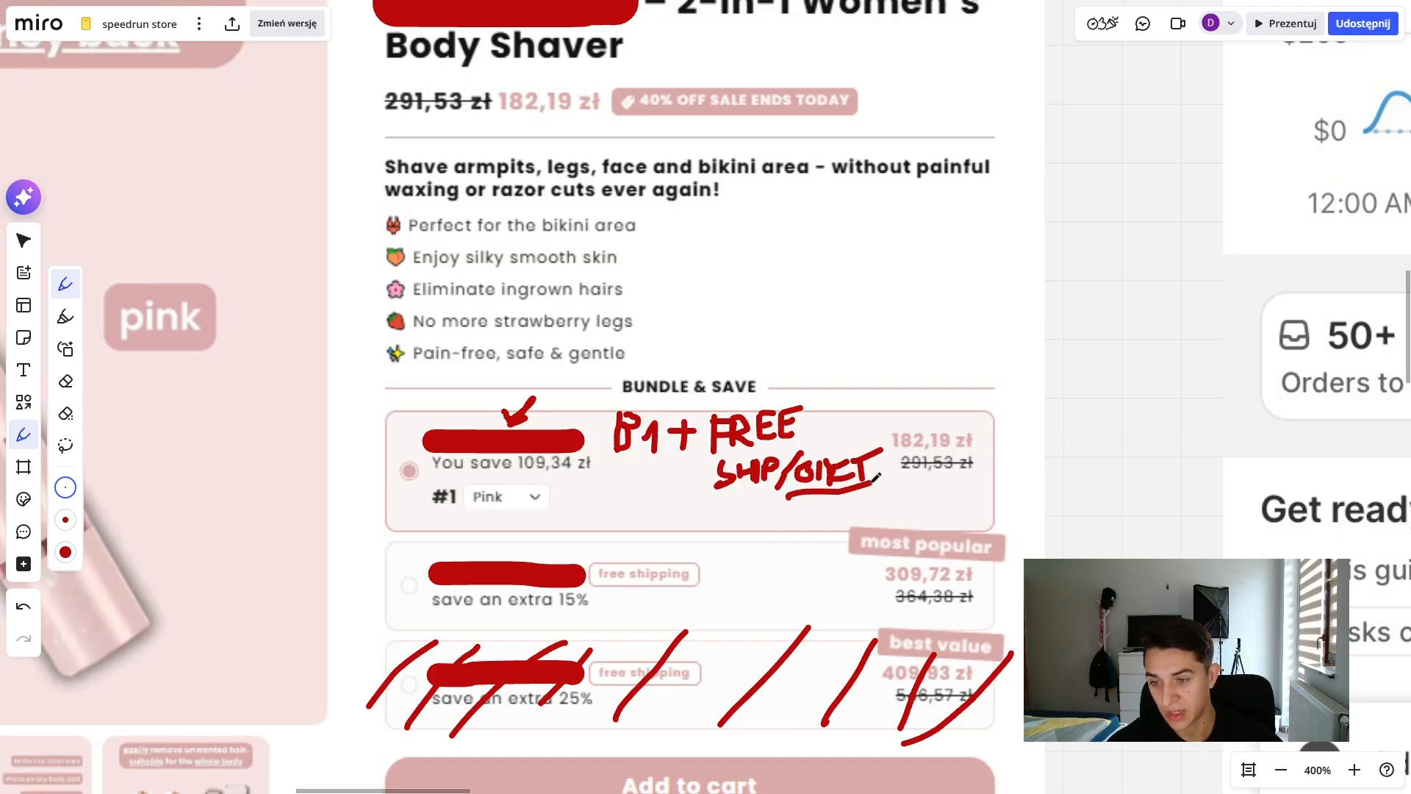
- Strike through the first bundle's handwritten offer with a diagonal line and write "$7" above it
left_click_drag(803, 383, 645, 542)
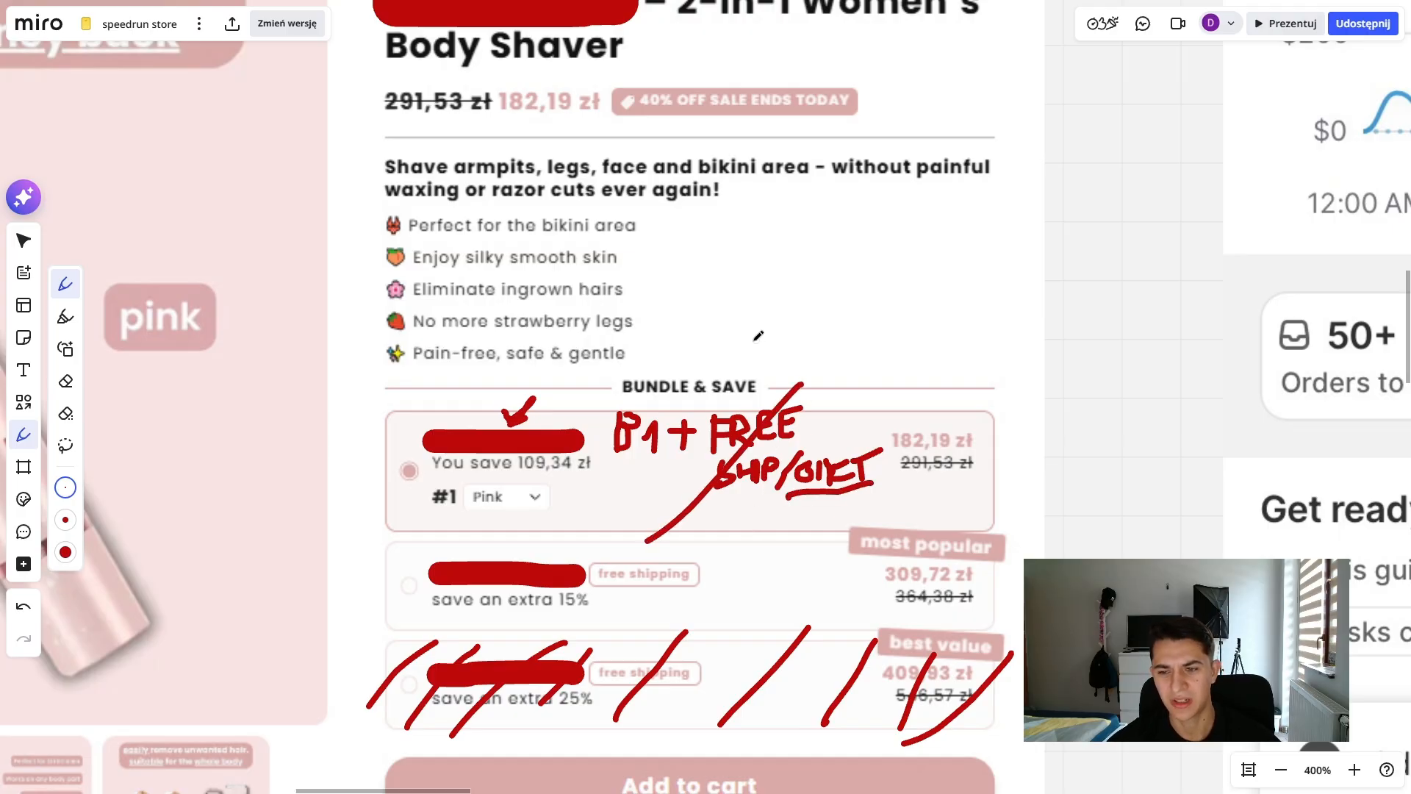
mouse_move(731, 298)
left_mouse_down()
mouse_move(736, 337)
mouse_move(768, 315)
mouse_move(717, 307)
mouse_move(687, 336)
mouse_move(700, 371)
left_mouse_up()
left_click_drag(879, 337, 788, 302)
- Handwrite "B2G1 + FREE!" in red on the second bundle option, redoing the misdrawn stroke of the F
scroll(792, 345, "down", 3)
scroll(792, 345, "left", 3)
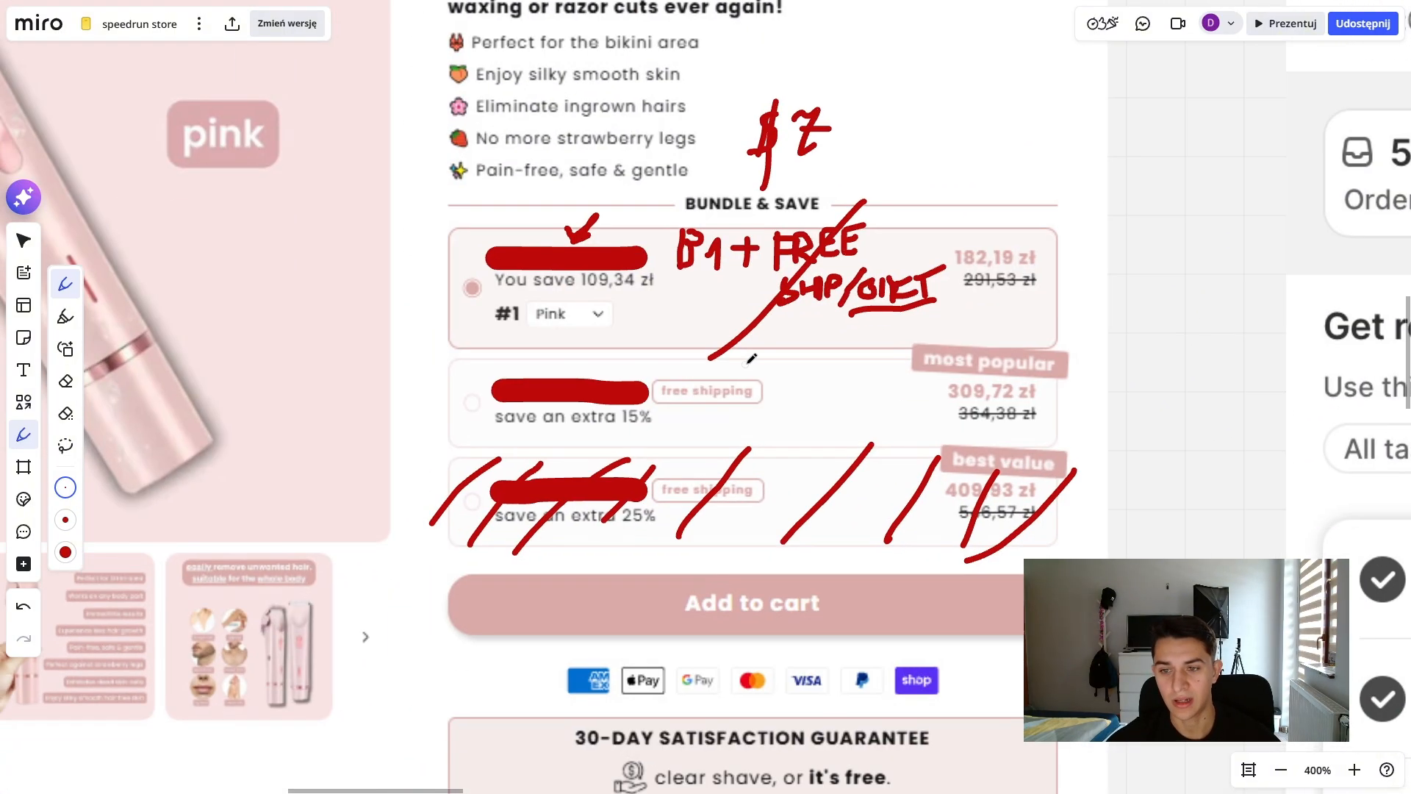
mouse_move(779, 360)
left_mouse_down()
mouse_move(778, 386)
mouse_move(828, 388)
mouse_move(871, 352)
mouse_move(866, 382)
left_mouse_up()
scroll(856, 417, "down", 1)
mouse_move(750, 390)
left_mouse_down()
mouse_move(774, 388)
mouse_move(757, 410)
mouse_move(801, 378)
mouse_move(819, 392)
left_mouse_up()
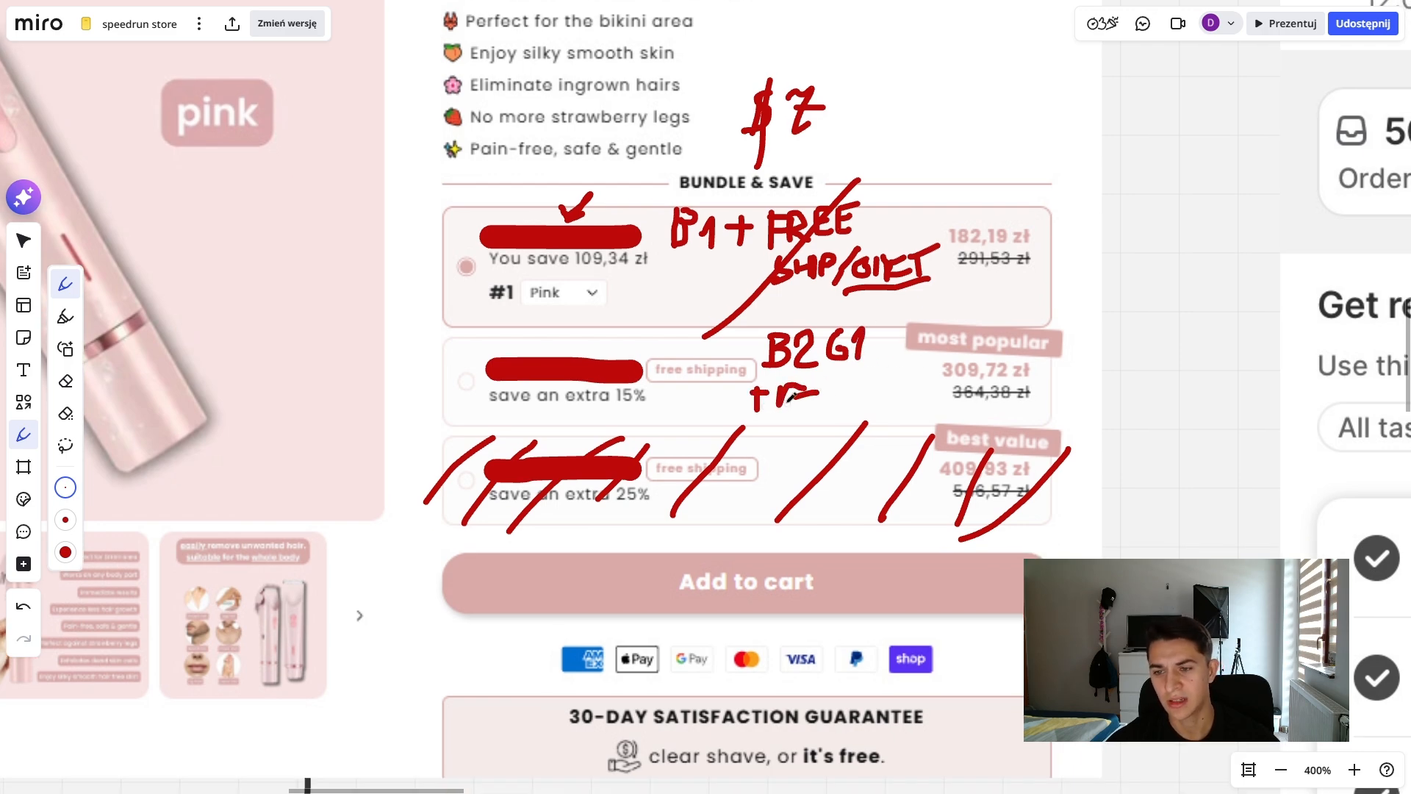
key("ctrl+z")
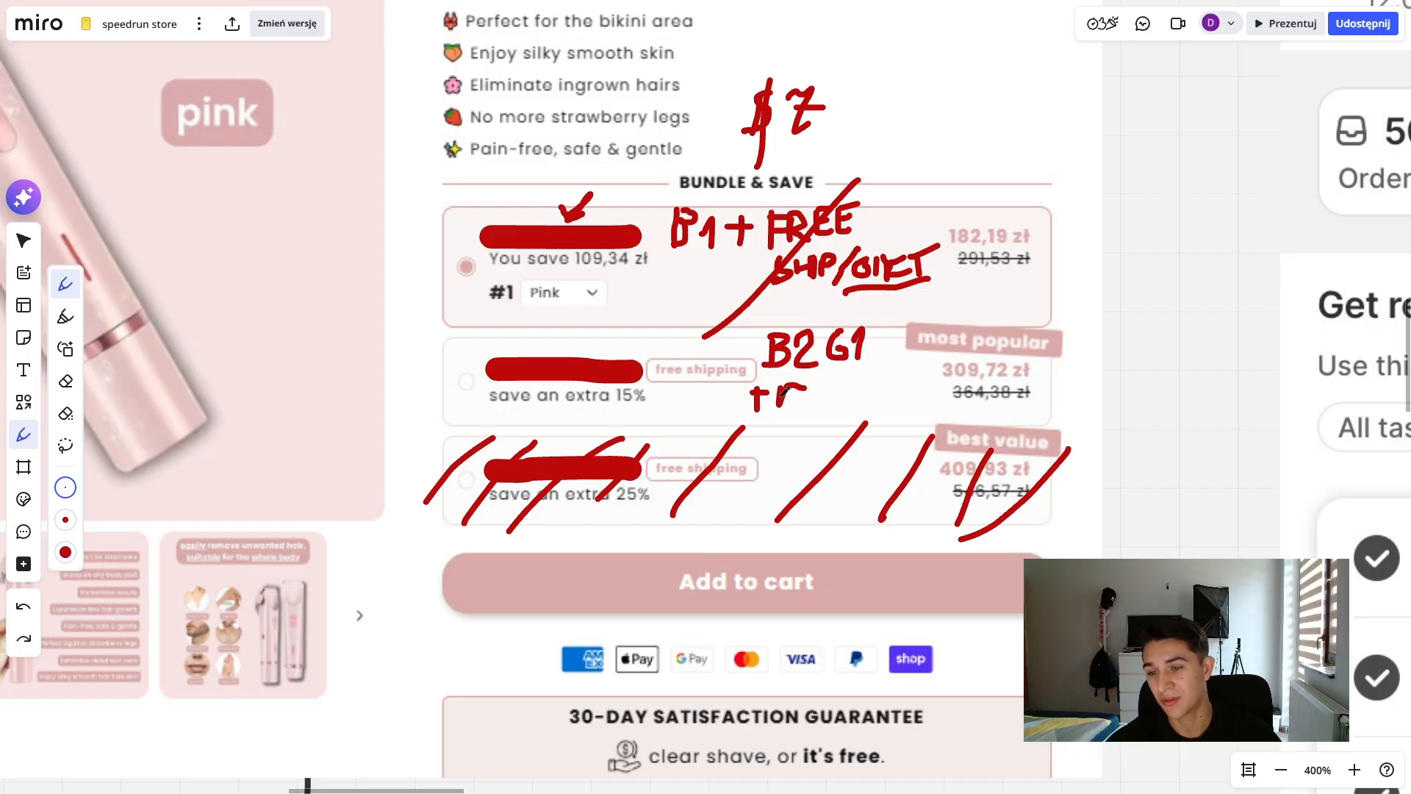
left_click_drag(781, 399, 808, 393)
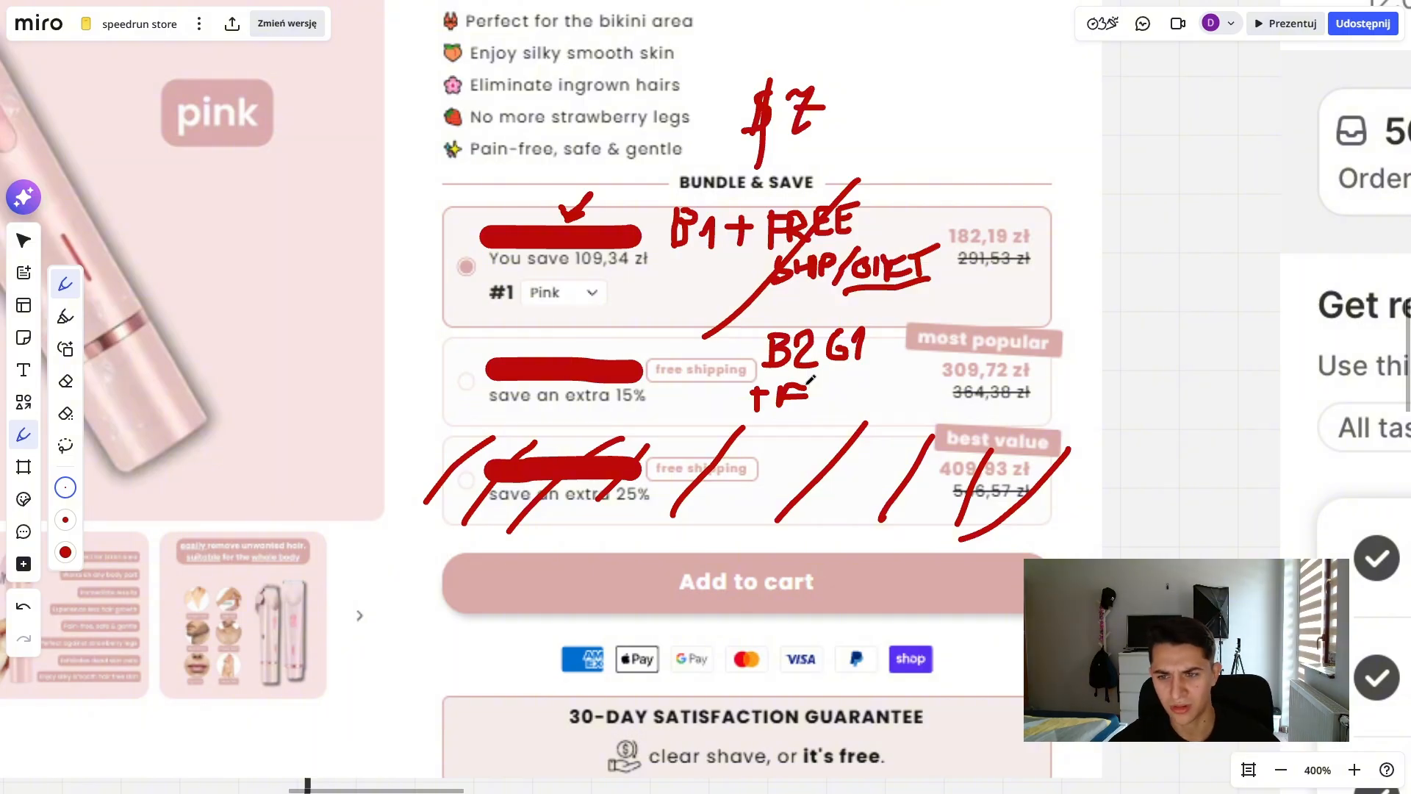
mouse_move(811, 381)
left_mouse_down()
mouse_move(814, 406)
mouse_move(834, 390)
mouse_move(845, 405)
mouse_move(869, 377)
mouse_move(887, 391)
mouse_move(884, 375)
left_mouse_up()
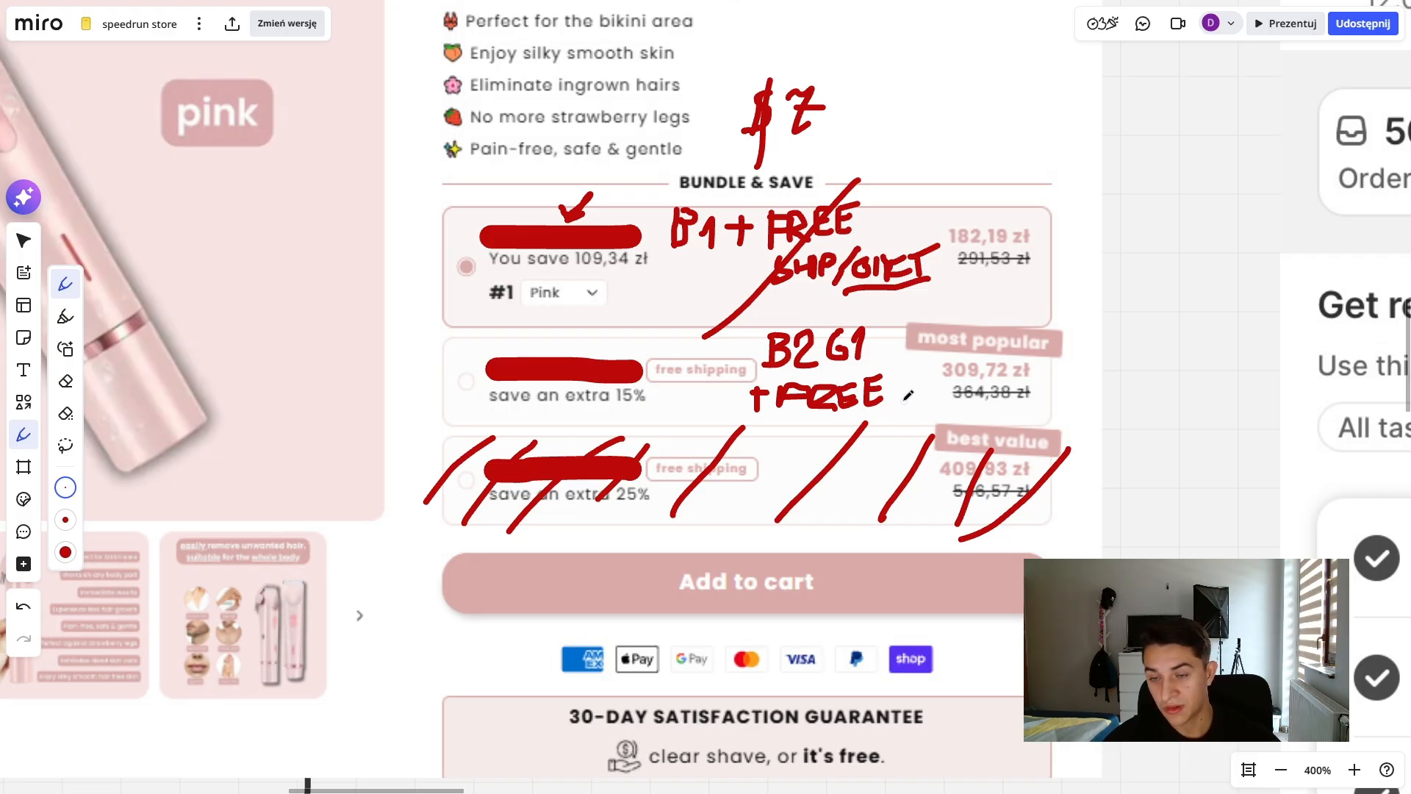
left_click_drag(897, 398, 903, 344)
scroll(873, 357, "up", 3)
scroll(873, 356, "right", 2)
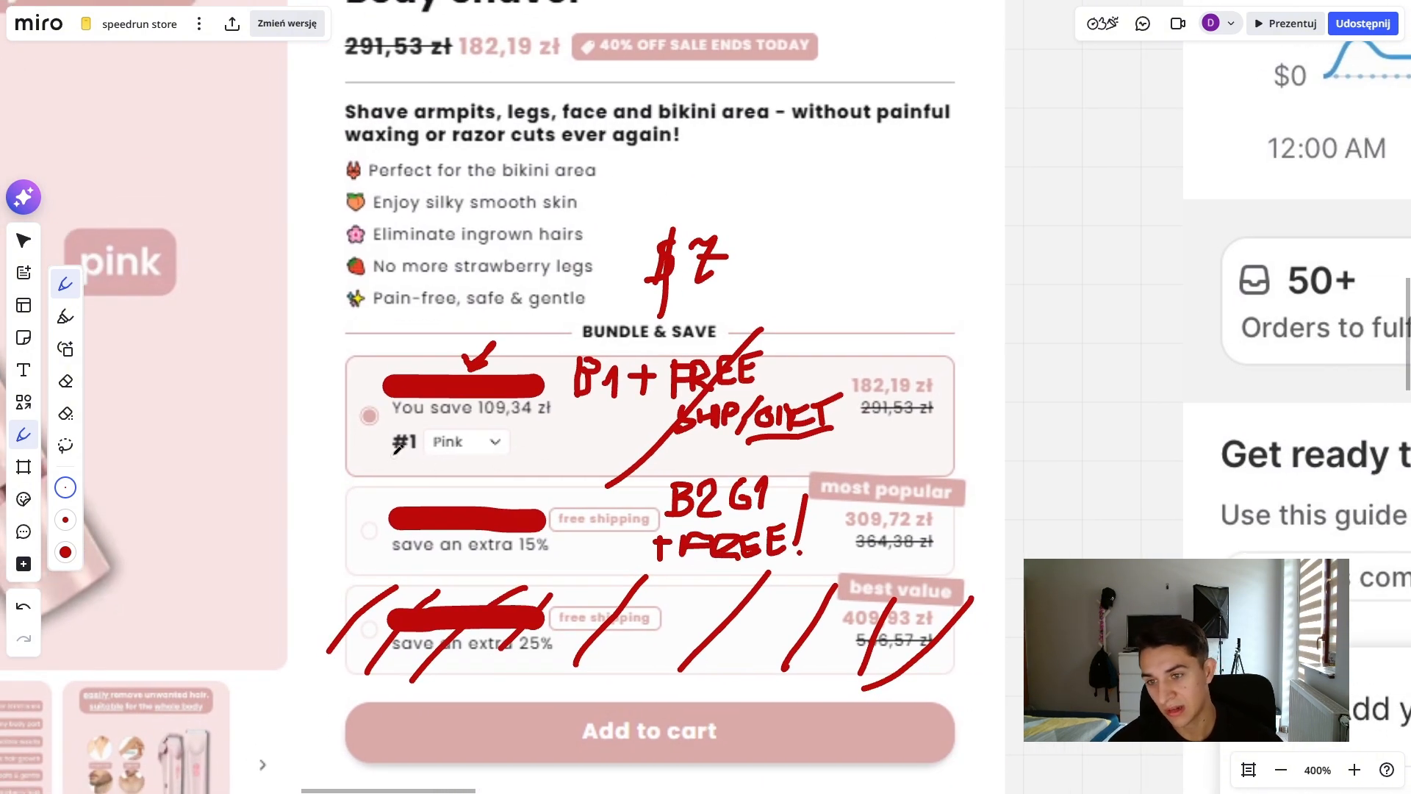
- Underline FREE in the second bundle's handwritten offer and draw a red box around its "most popular" badge
scroll(449, 413, "down", 5)
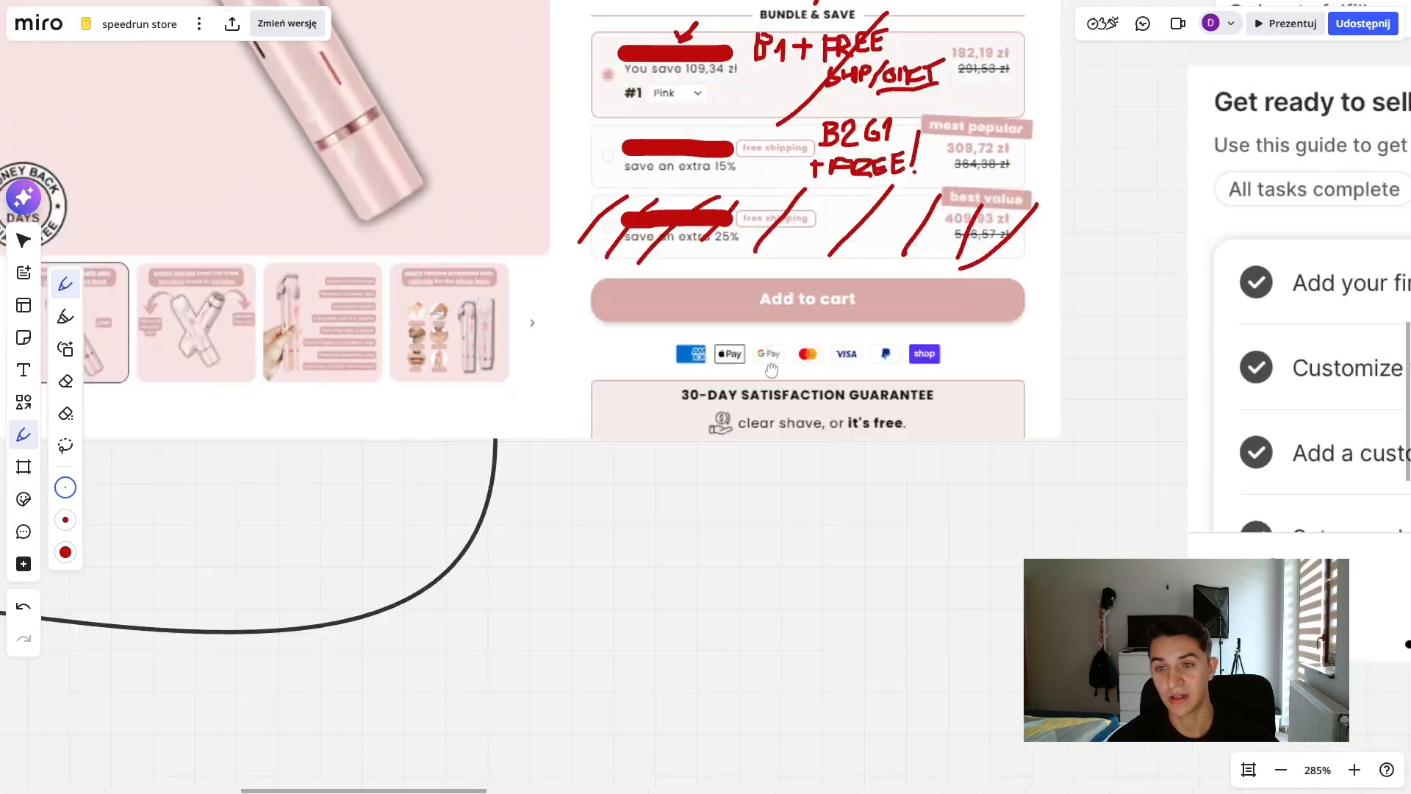
scroll(515, 478, "up", 3)
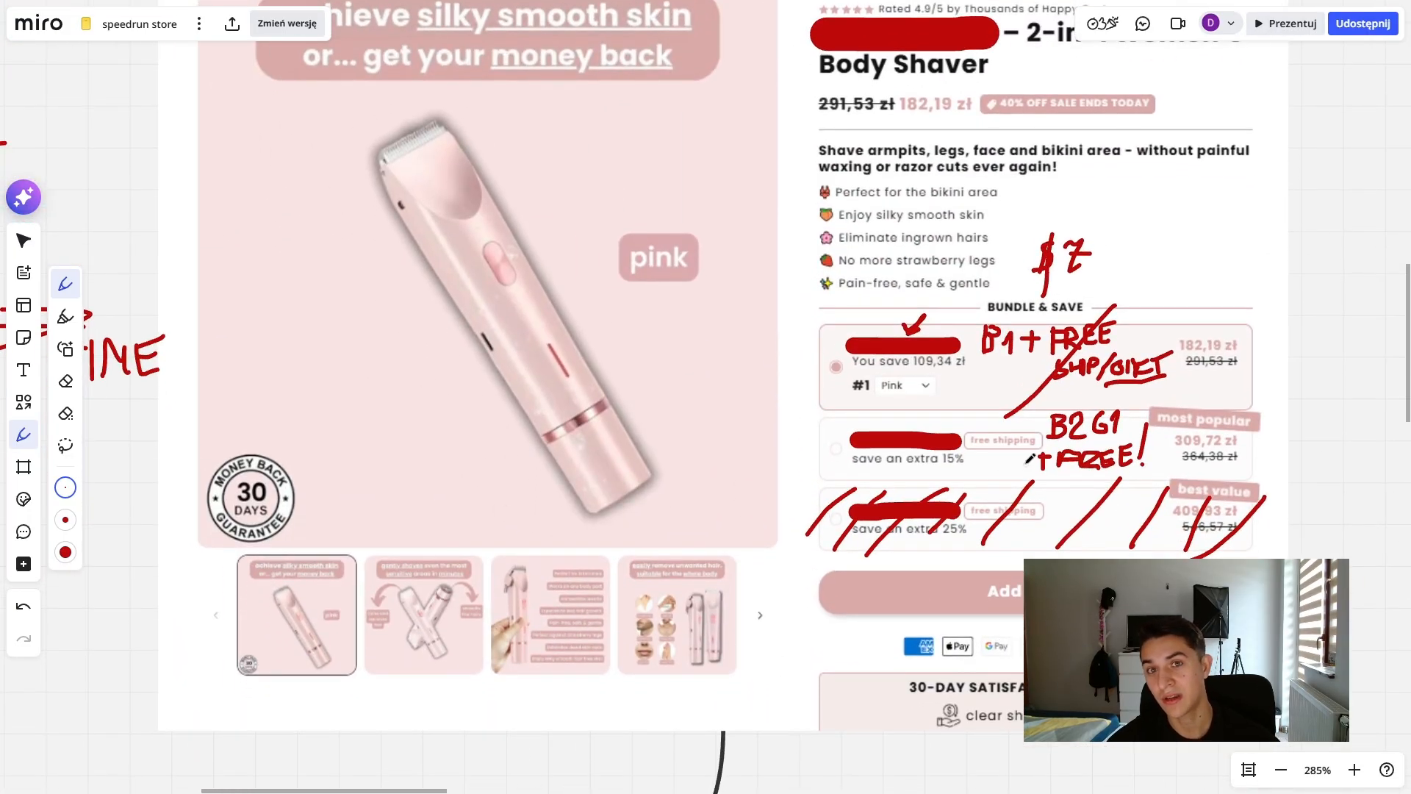
scroll(1092, 438, "up", 3)
left_click_drag(1092, 438, 878, 537)
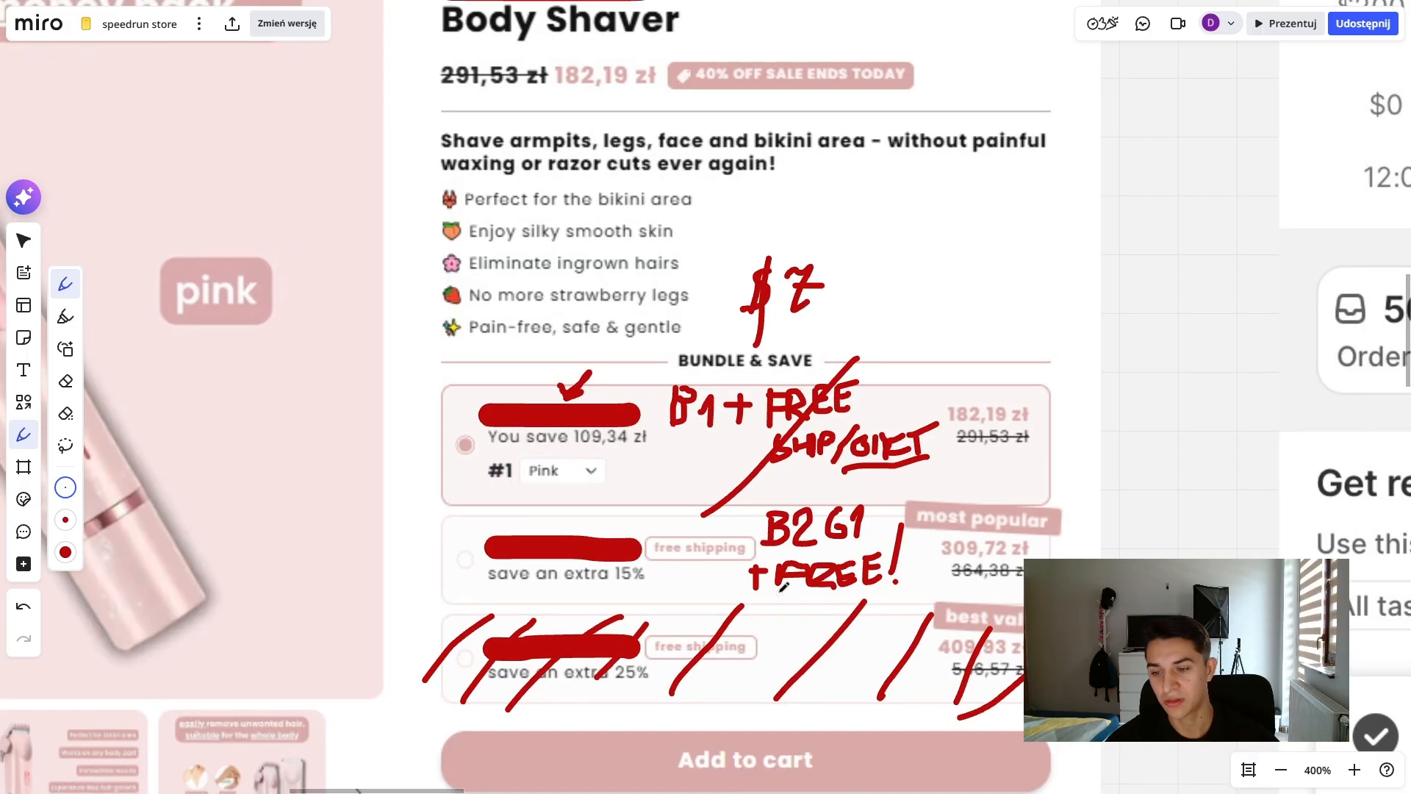
left_click_drag(783, 588, 921, 577)
mouse_move(925, 489)
left_mouse_down()
mouse_move(885, 444)
mouse_move(878, 484)
mouse_move(1089, 484)
mouse_move(1056, 441)
mouse_move(879, 443)
left_mouse_up()
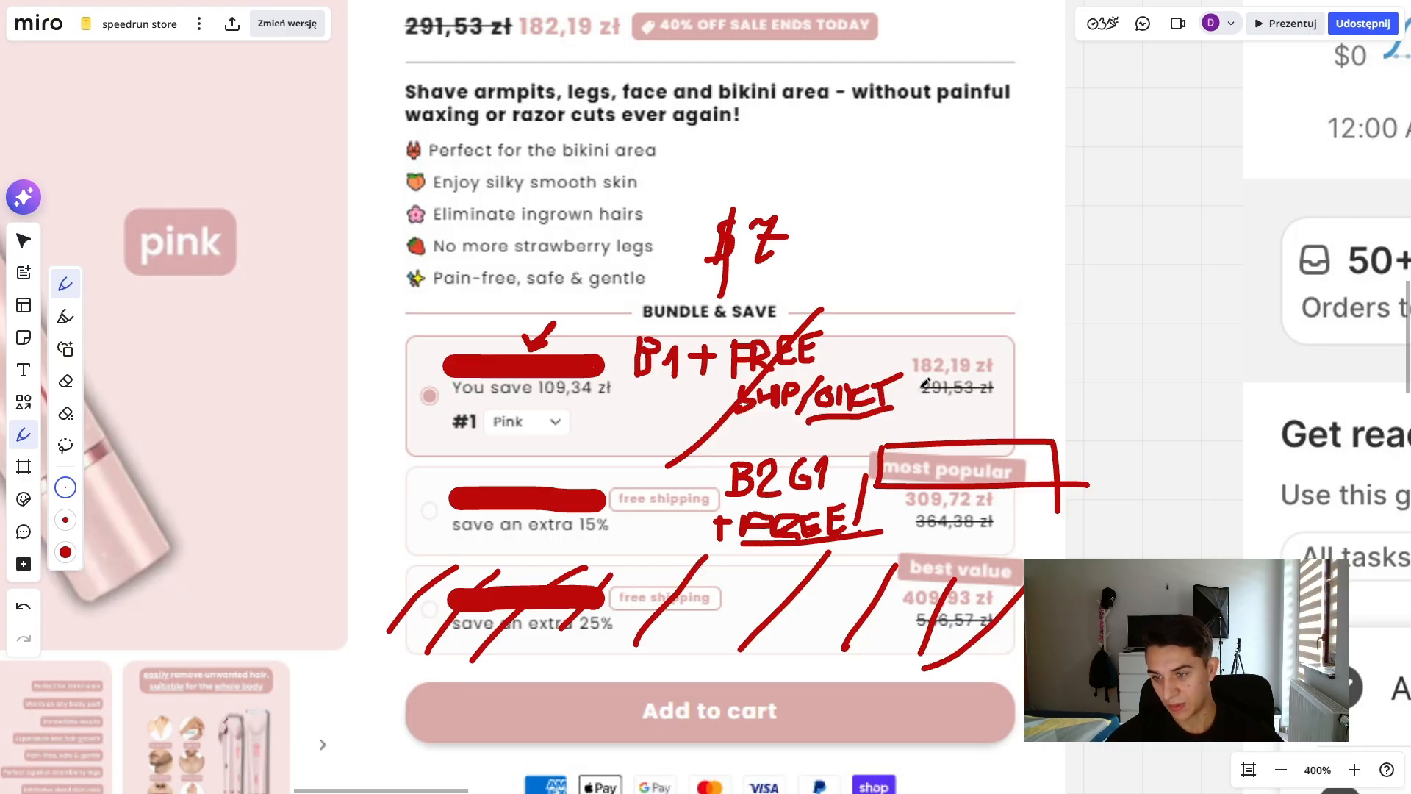
- Draw a red arrow up from the first bundle's price and handwrite "~40" above it
mouse_move(929, 351)
left_mouse_down()
mouse_move(979, 322)
mouse_move(985, 301)
mouse_move(987, 339)
left_mouse_up()
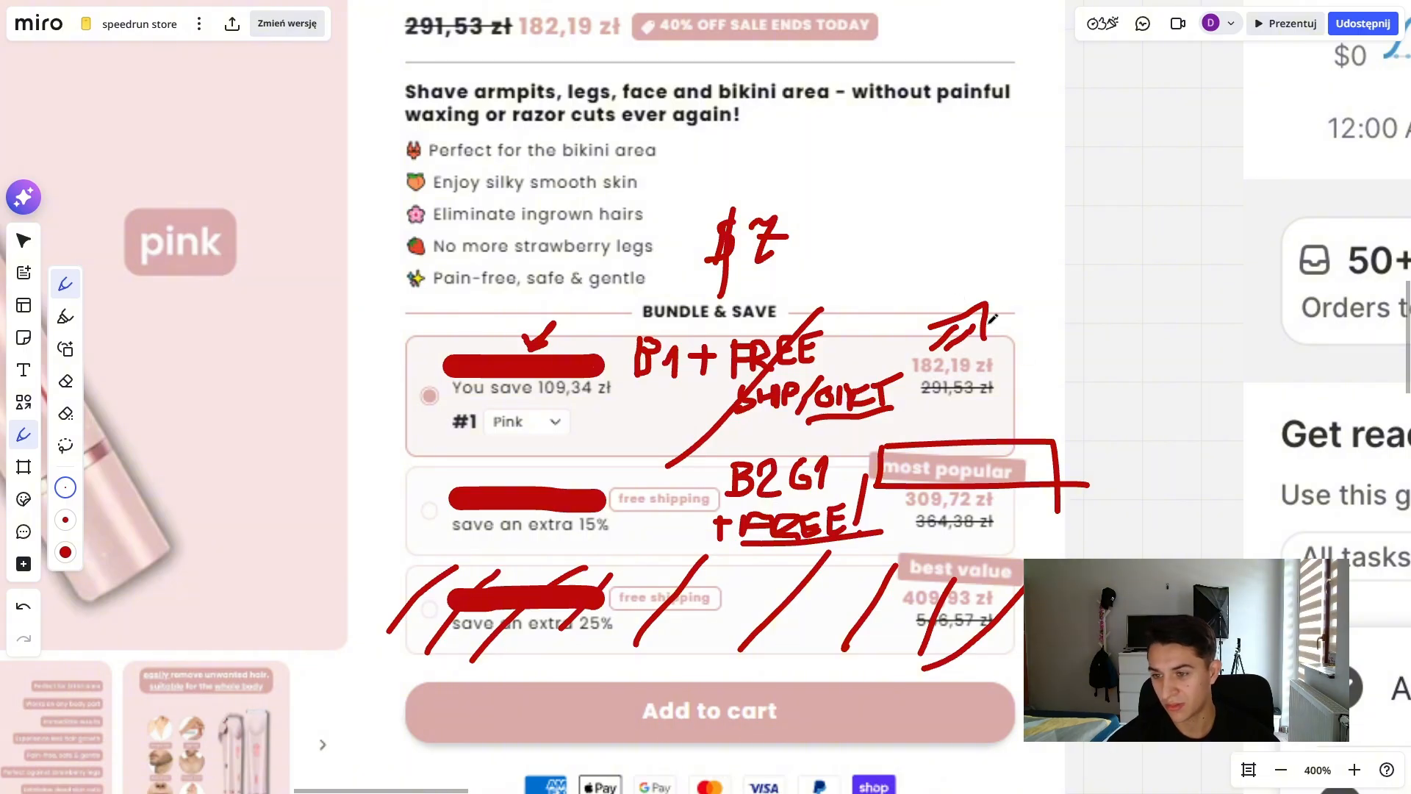
mouse_move(983, 239)
left_mouse_down()
mouse_move(996, 270)
mouse_move(1018, 267)
left_mouse_up()
mouse_move(1004, 250)
left_mouse_down()
mouse_move(1003, 285)
mouse_move(1029, 276)
mouse_move(1029, 248)
left_mouse_up()
left_click_drag(910, 267, 951, 263)
- Draw a red arrow up from the second bundle's "most popular" box and handwrite "~70" above it
scroll(960, 419, "right", 3)
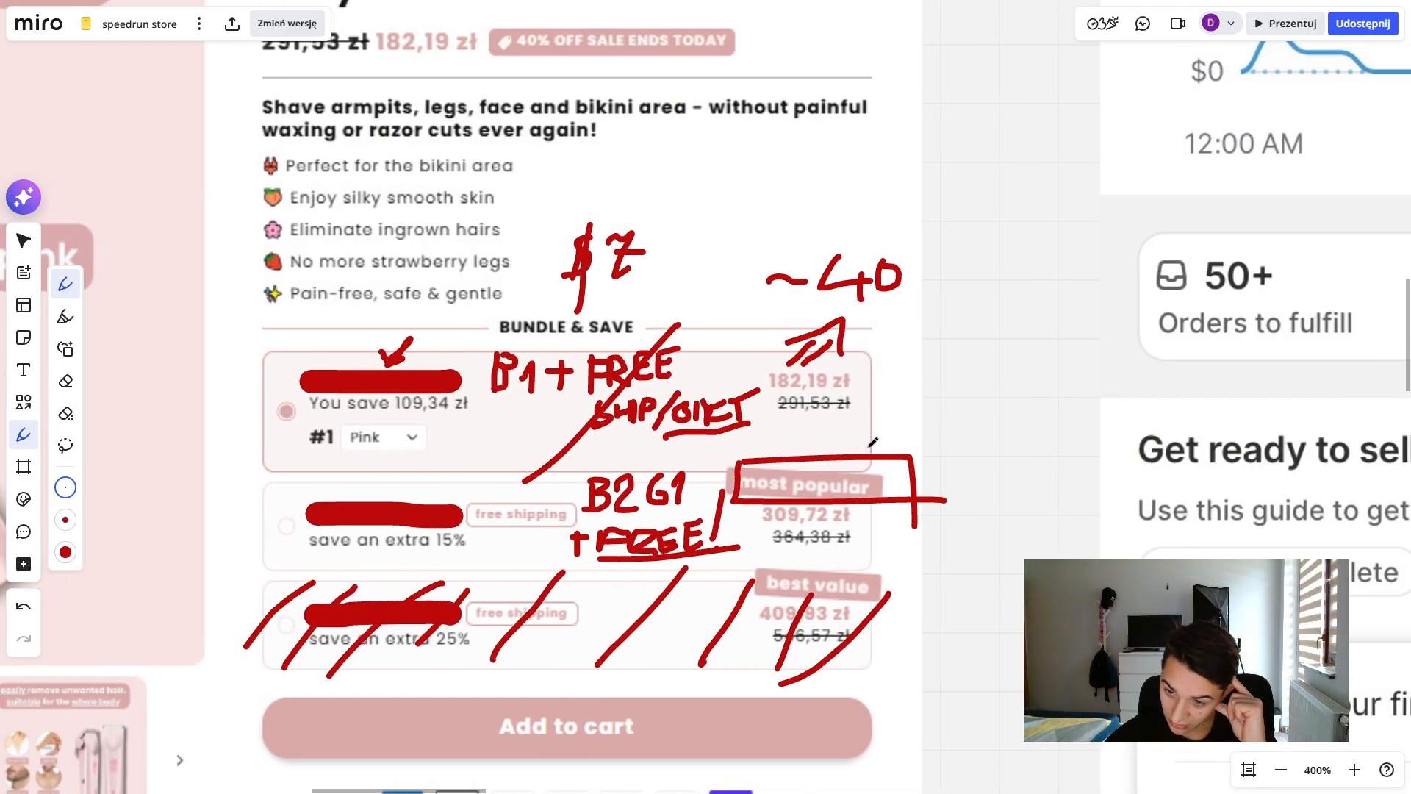
left_click_drag(861, 450, 903, 409)
left_click_drag(871, 427, 892, 451)
left_click_drag(905, 371, 908, 349)
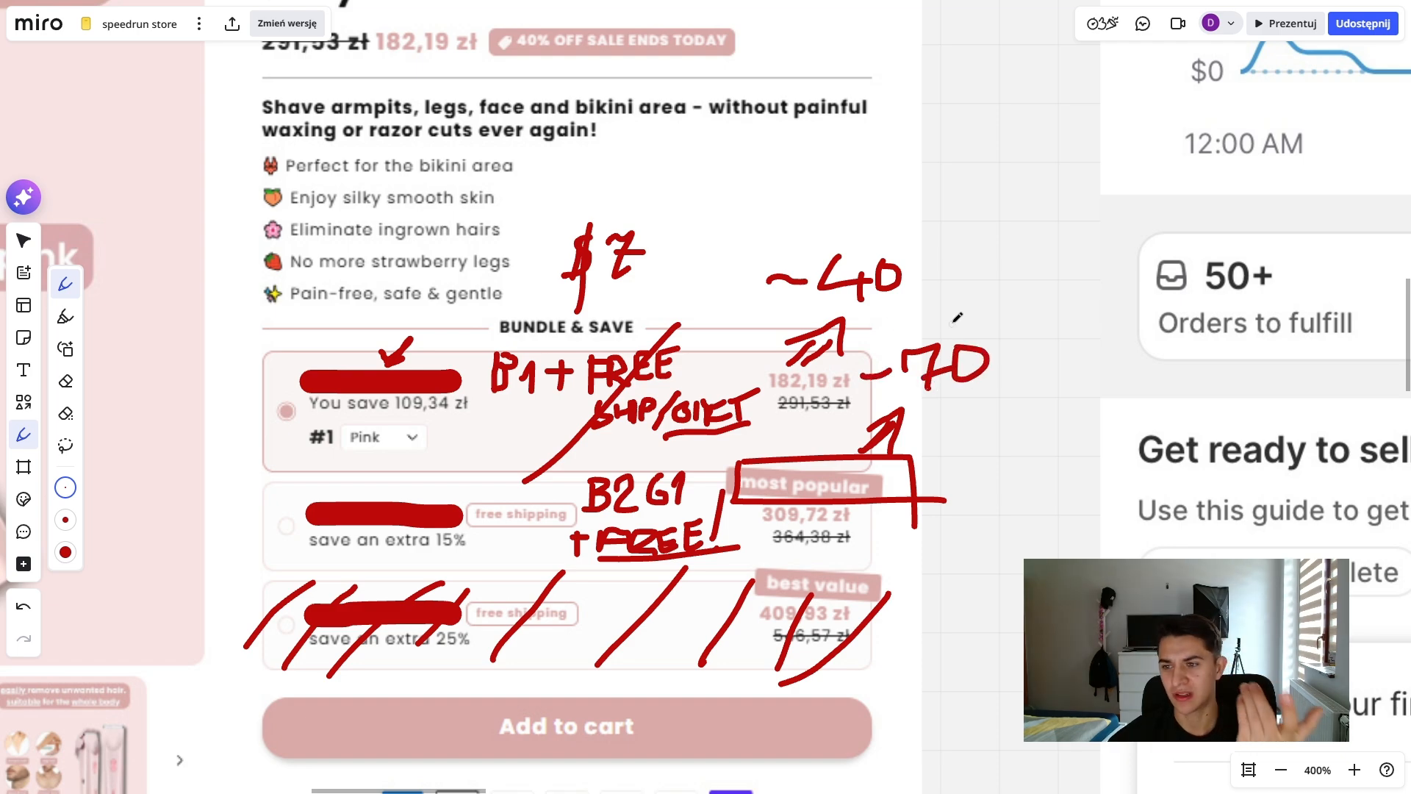
- Draw a red arrow up from the "~70" note and handwrite "25" at its tip
left_click_drag(957, 317, 793, 464)
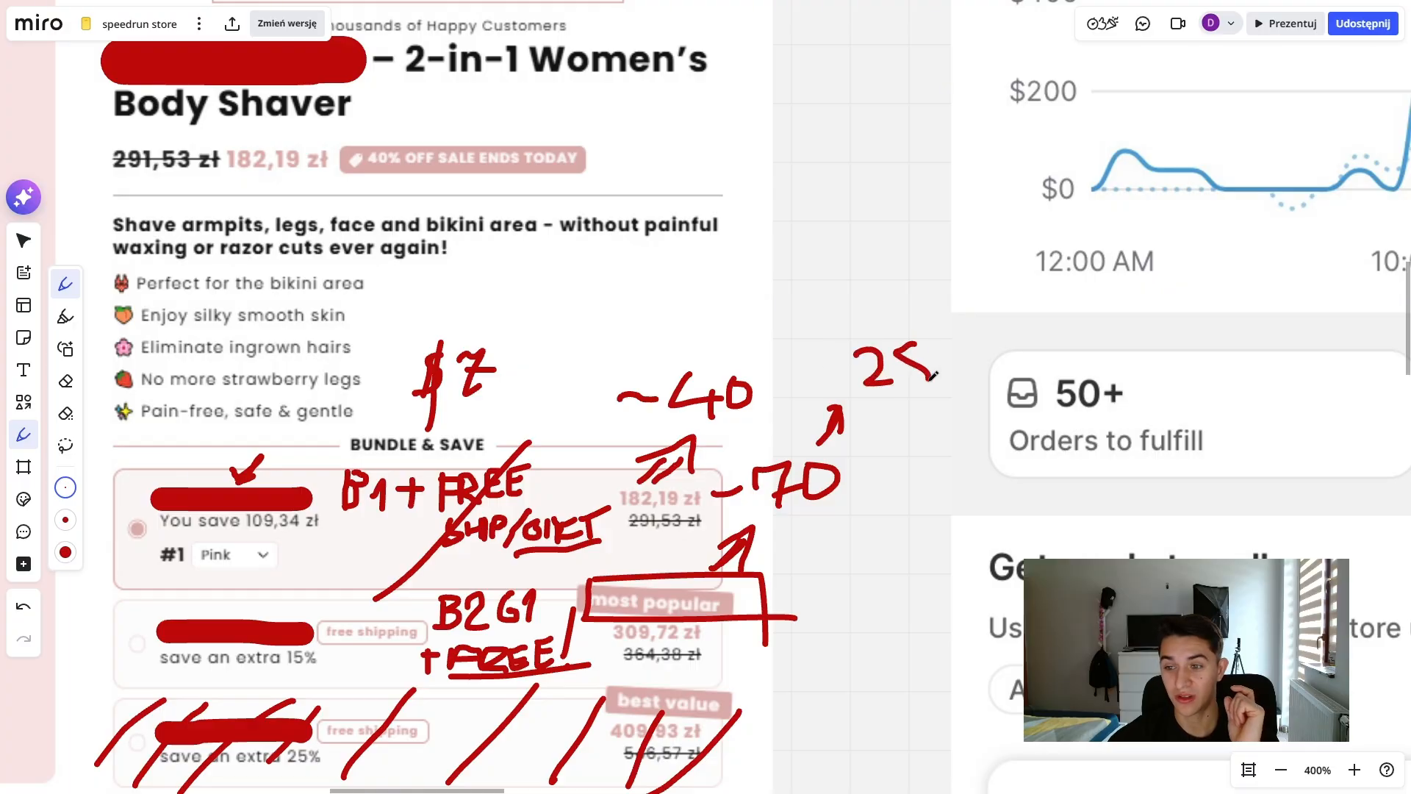
left_click_drag(932, 376, 892, 398)
scroll(735, 367, "down", 3)
scroll(735, 368, "left", 3)
scroll(970, 393, "down", 10)
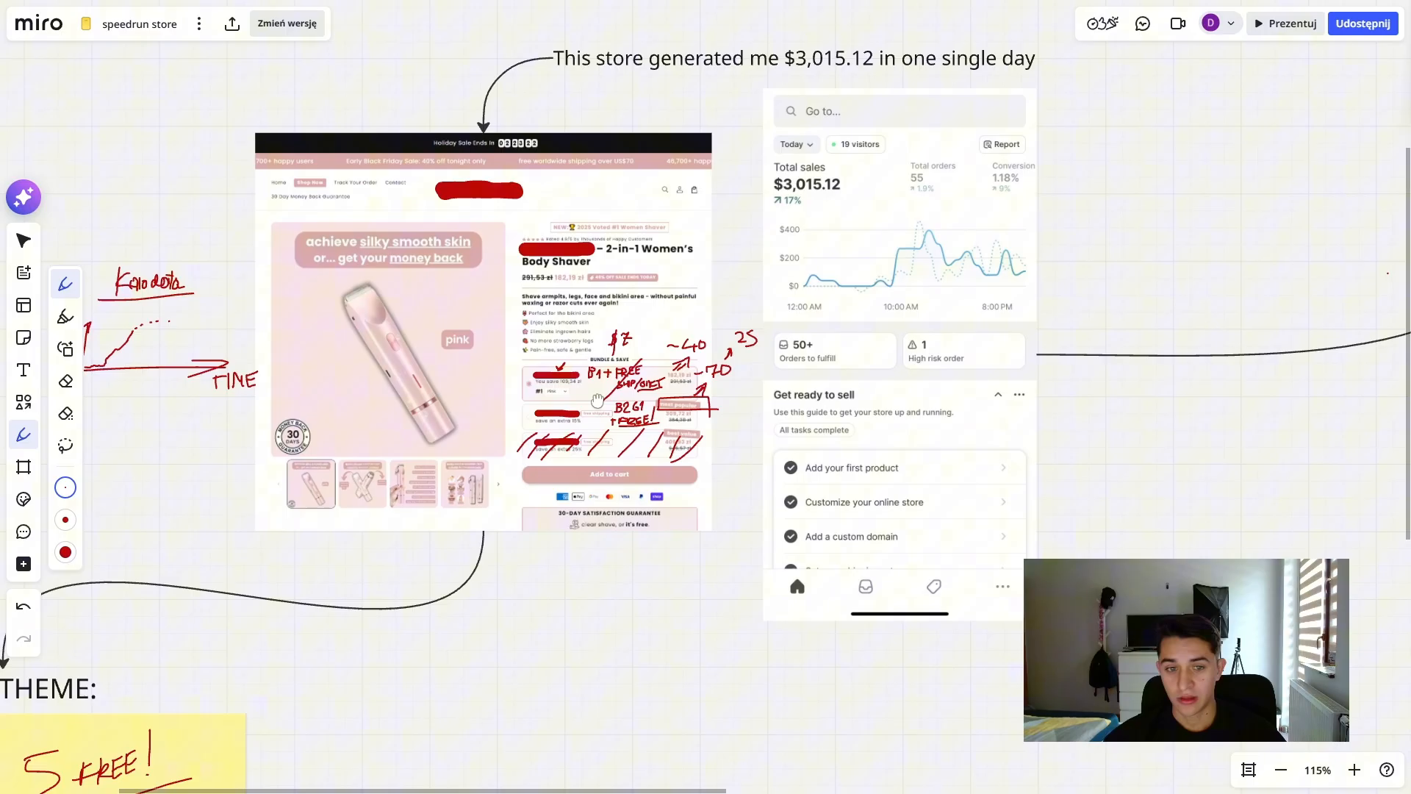
left_click_drag(598, 400, 771, 518)
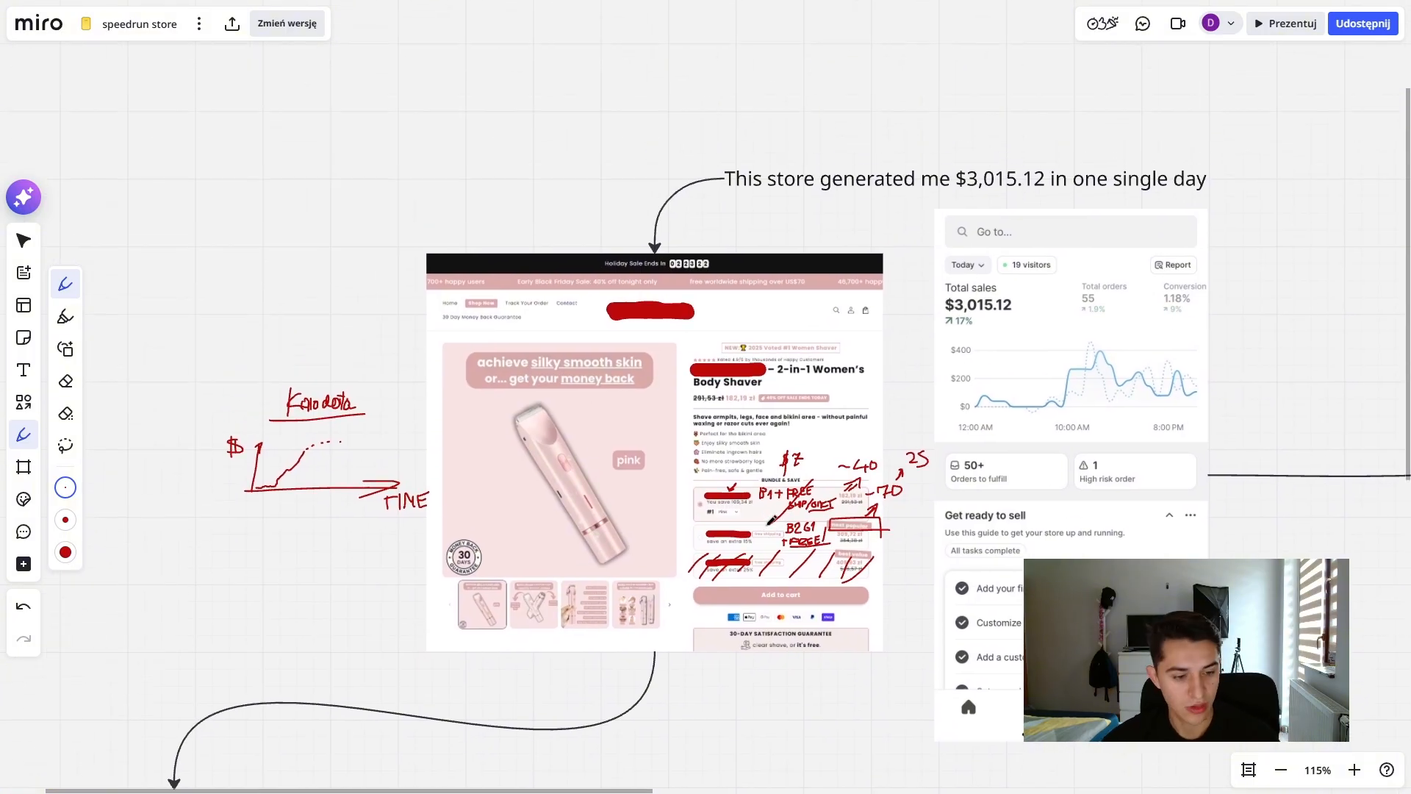
- Leave the board's full-screen view and switch to the Themes page of the Shopify admin
key("F11")
left_click_drag(907, 619, 852, 526)
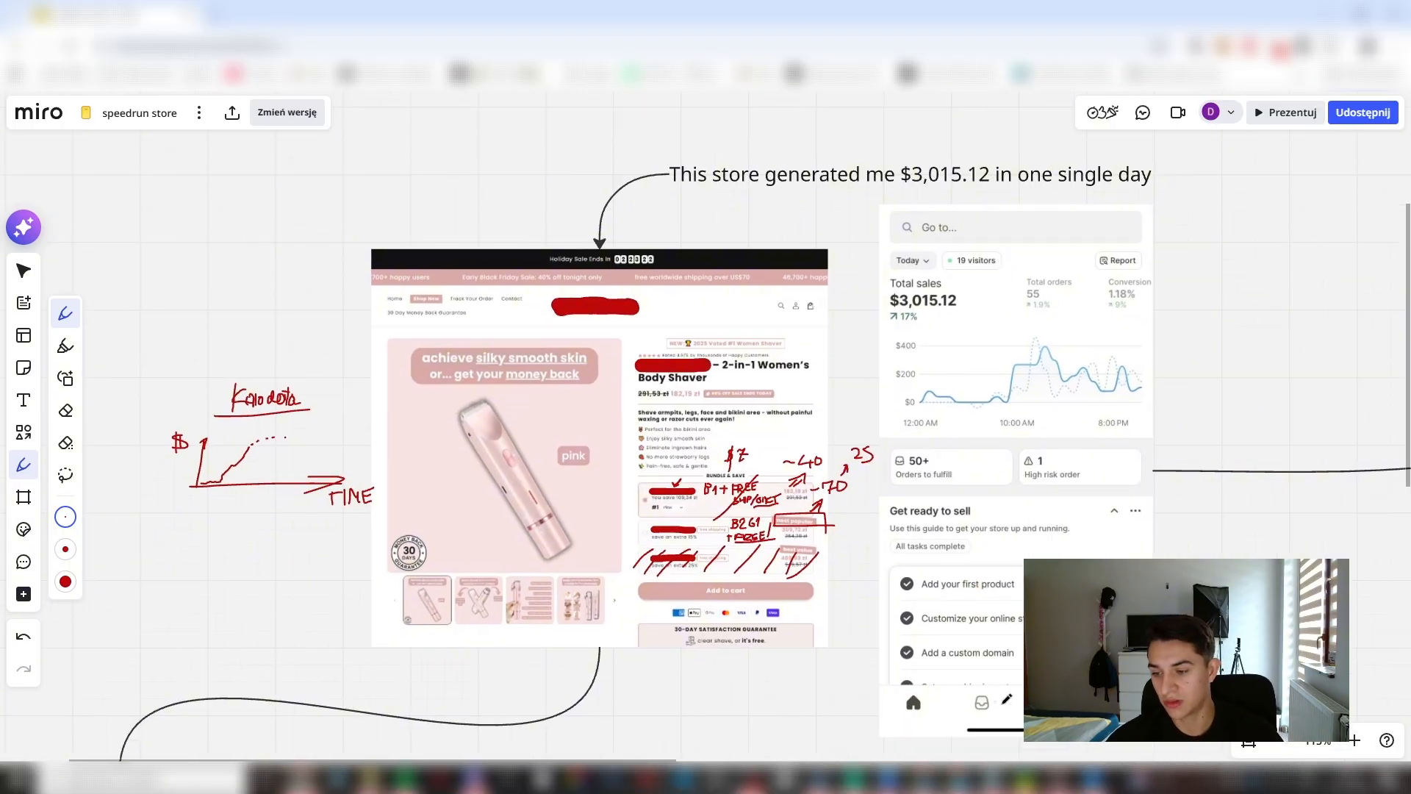
left_click_drag(920, 421, 916, 435)
scroll(820, 577, "up", 2)
left_click_drag(820, 578, 904, 579)
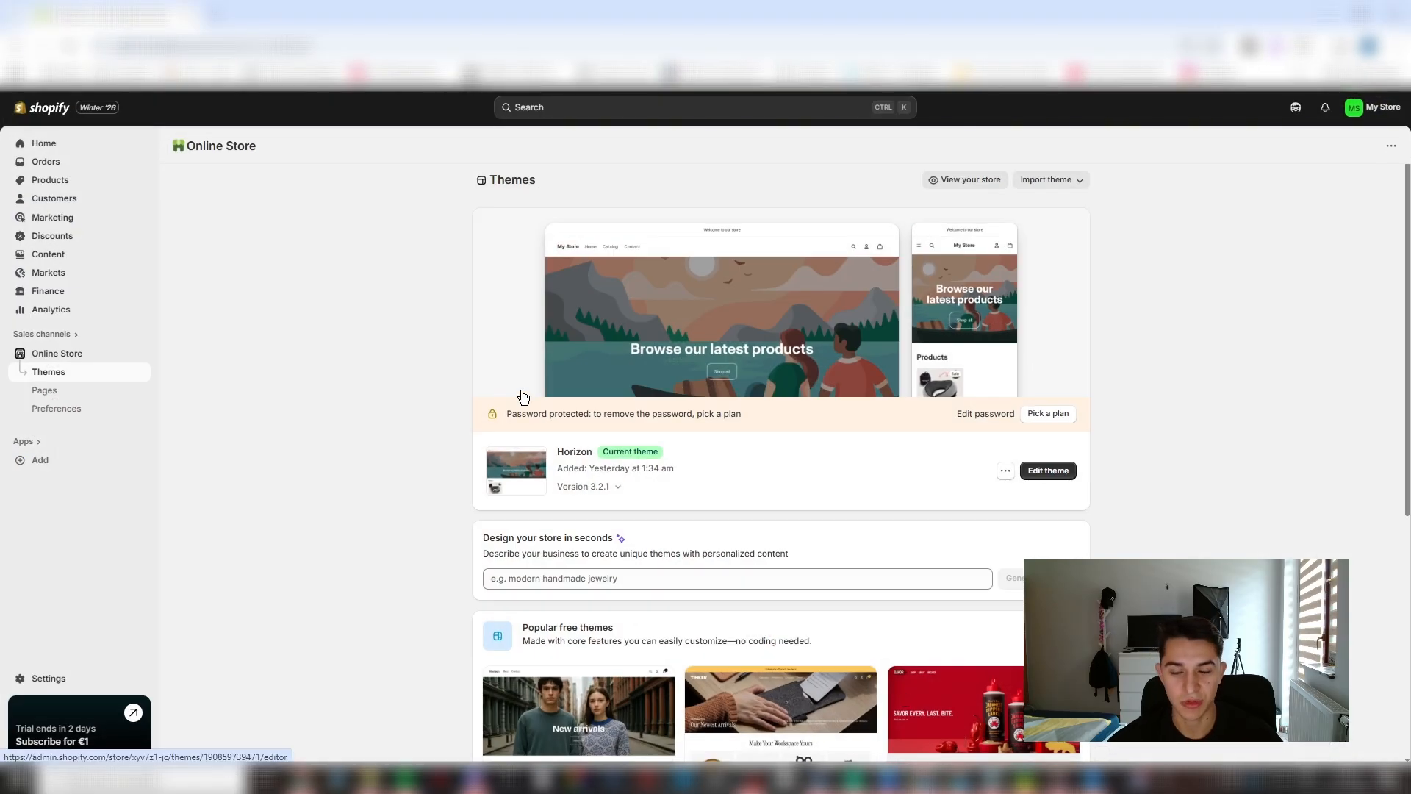
- Look over the current theme and popular free themes, and open the store admin's search
scroll(362, 331, "down", 5)
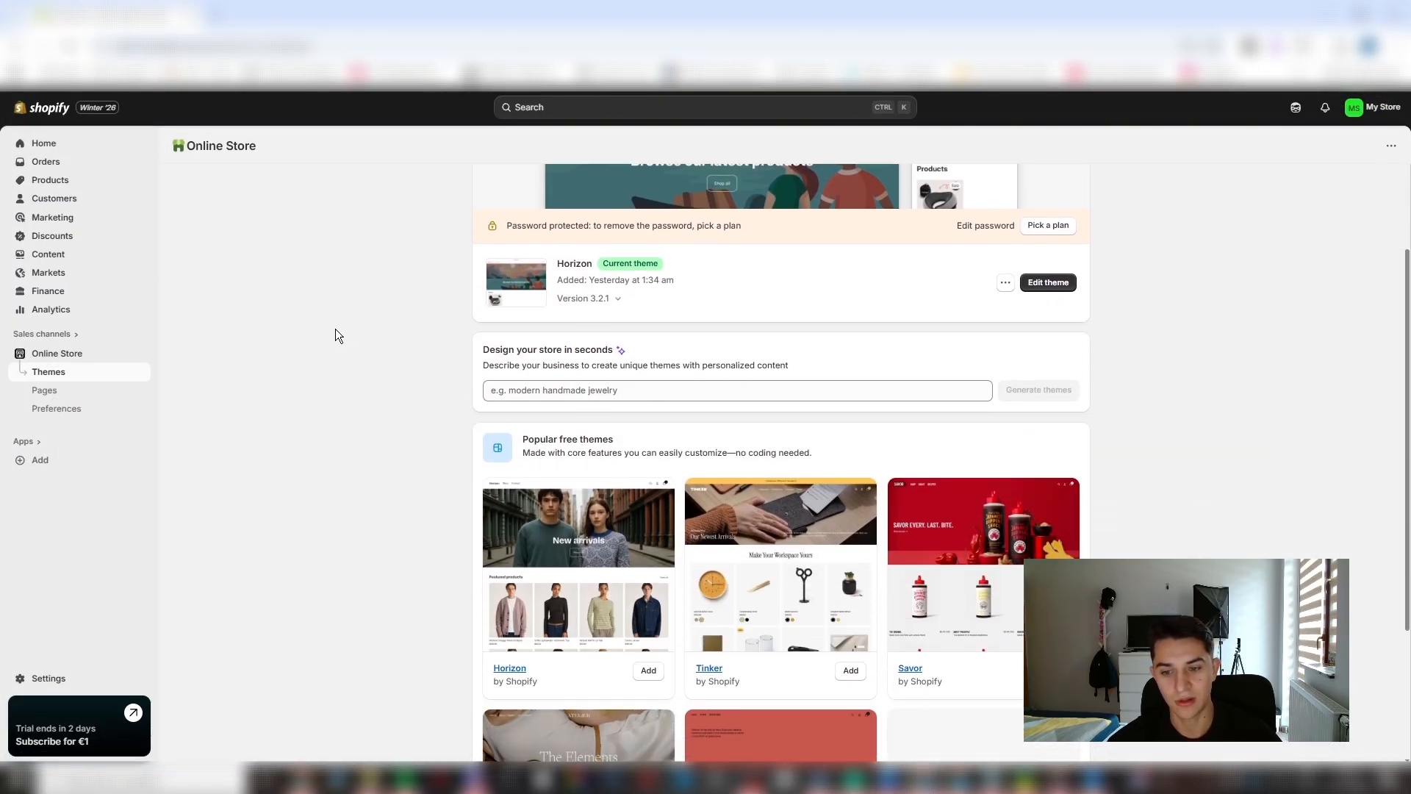
scroll(1027, 402, "up", 5)
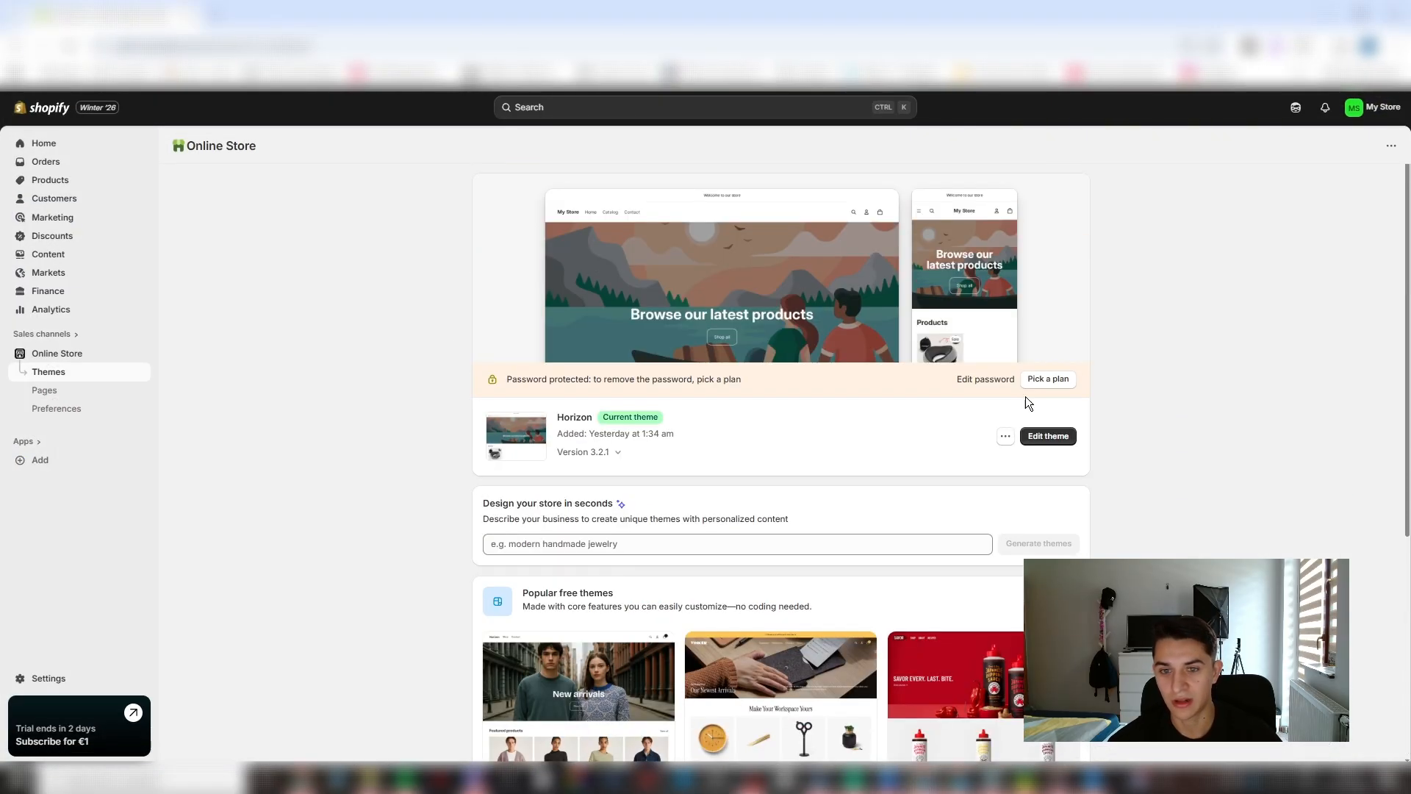
left_click(662, 118)
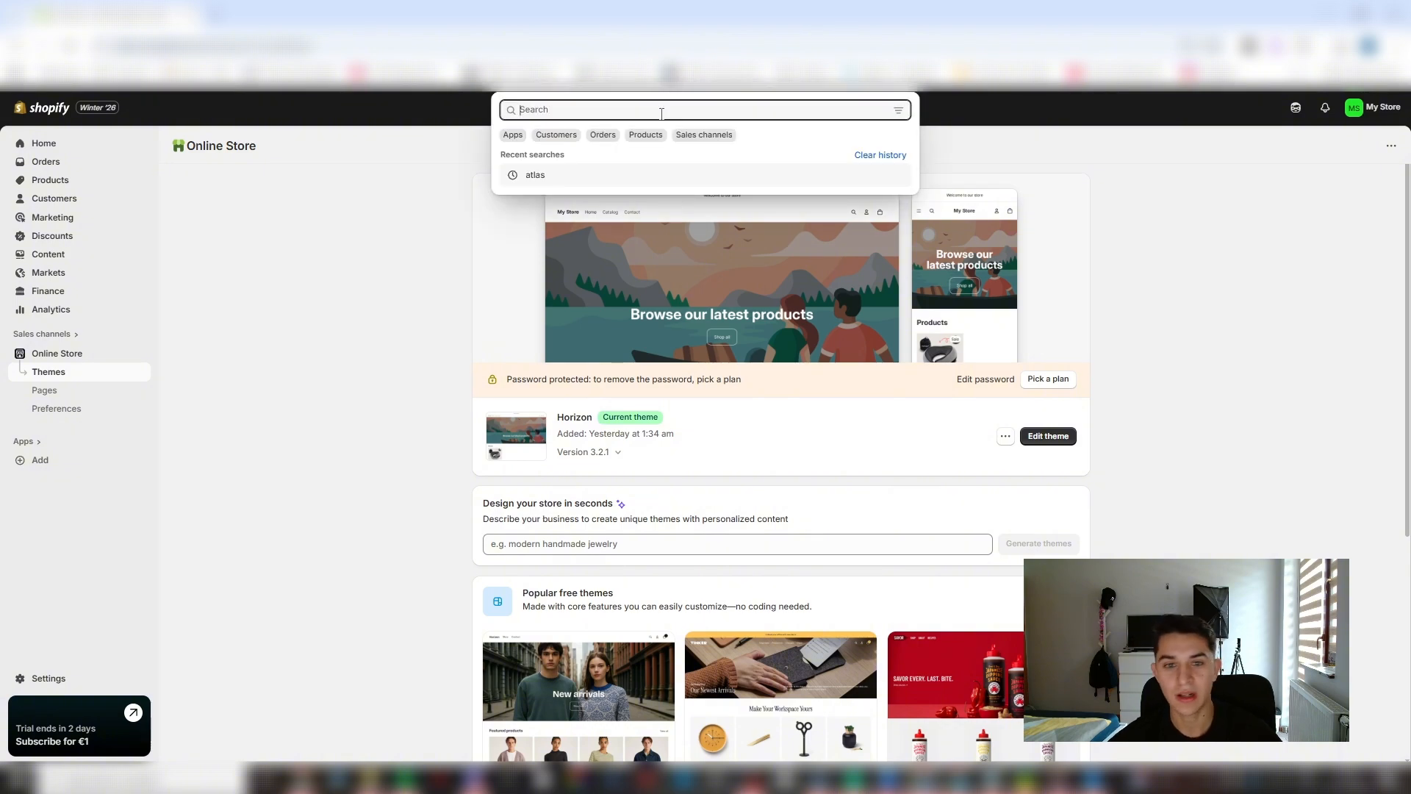
scroll(910, 476, "up", 1)
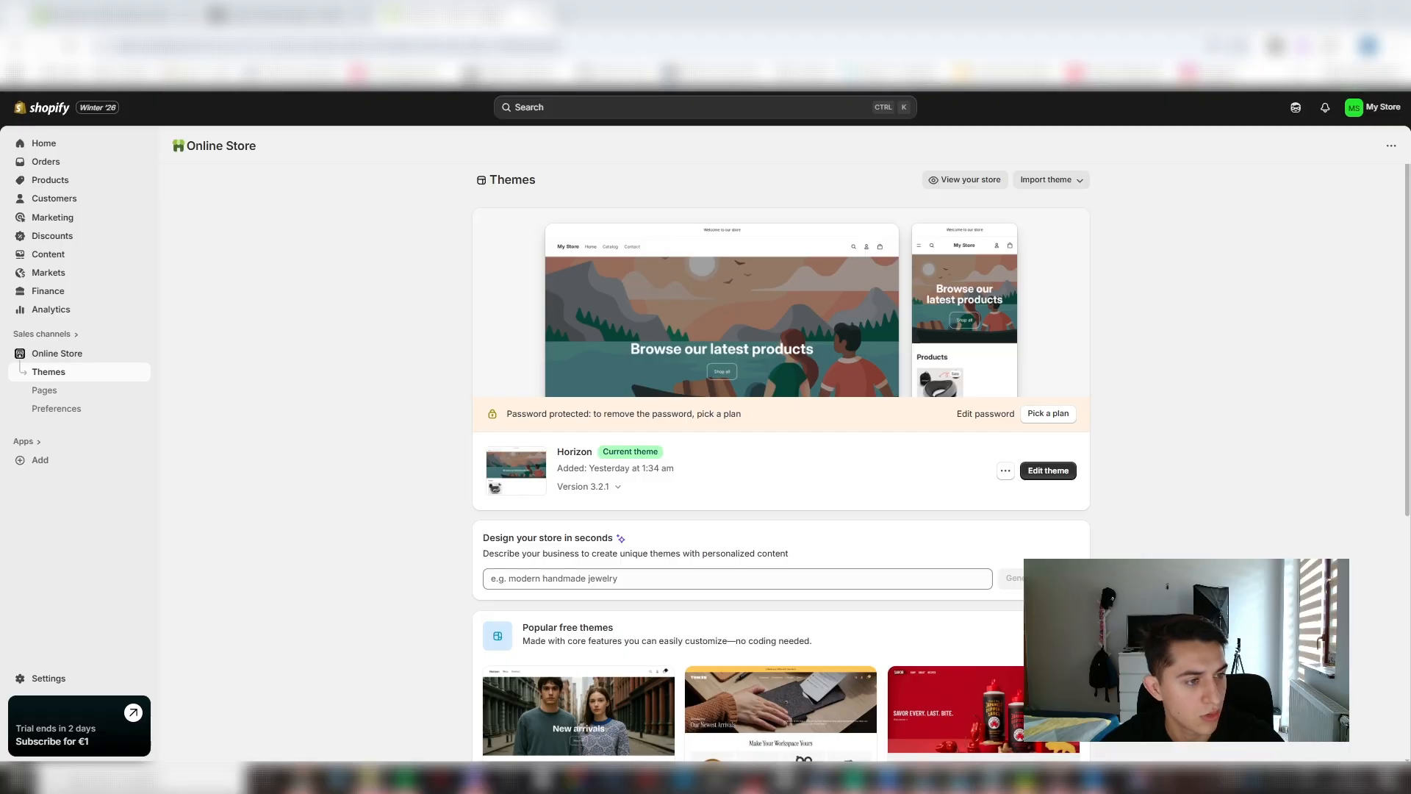
- Examine the LUMINESCE facial sculptor photo in the image viewer, zooming in and out, and put the viewer away
scroll(586, 375, "up", 3)
scroll(559, 433, "down", 3)
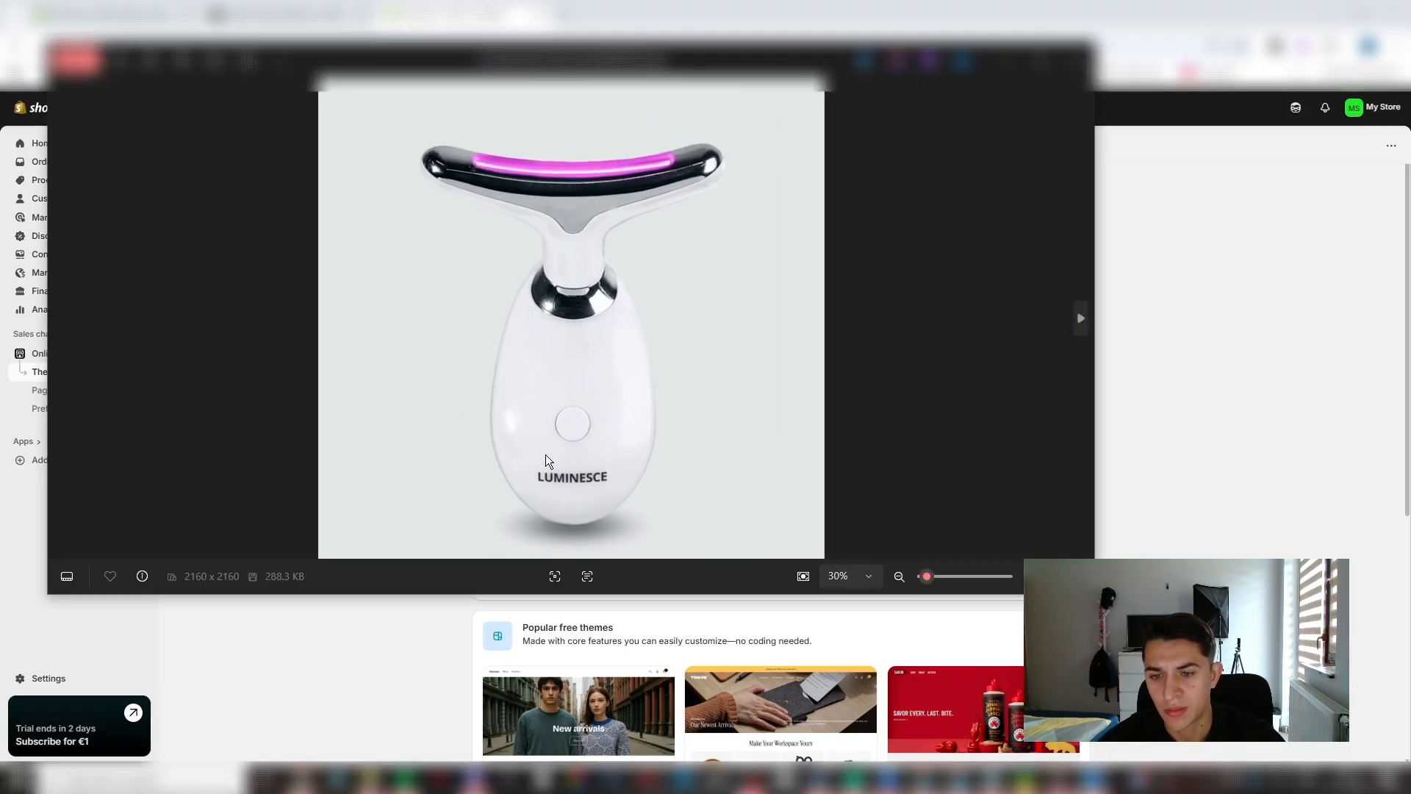
scroll(624, 250, "up", 2)
scroll(699, 258, "down", 2)
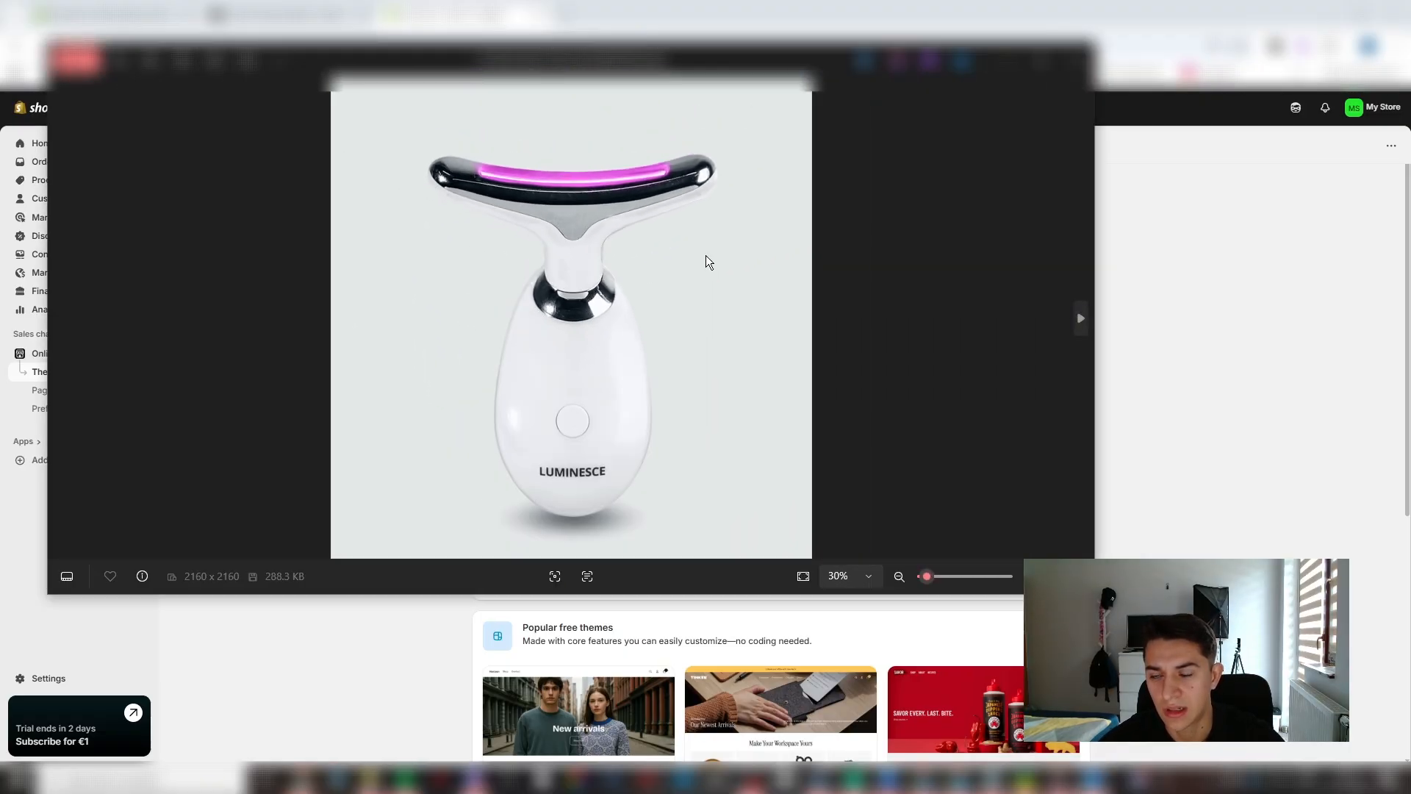
left_click(1004, 63)
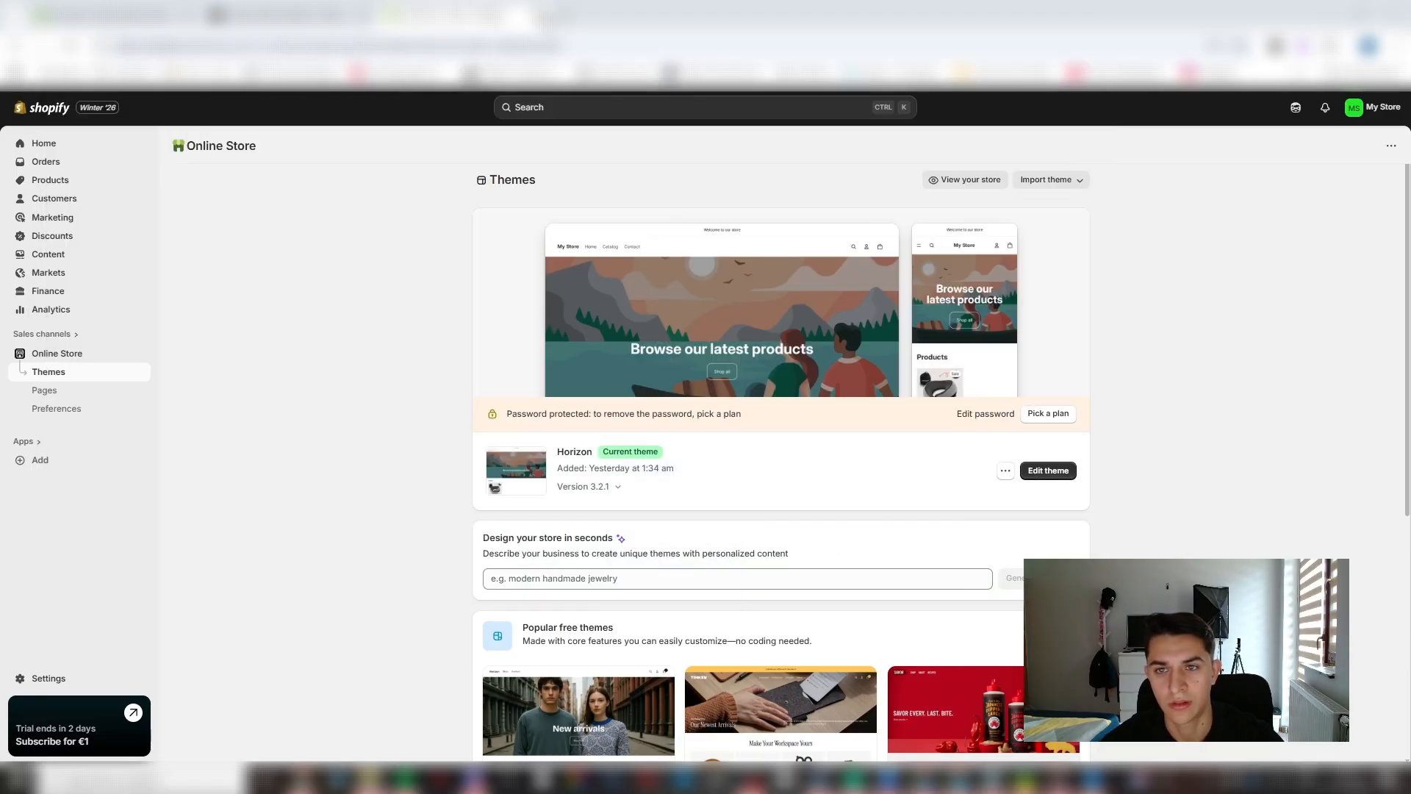
- Search Google for "led face sculptor luminesense" in a new tab and open the LUMINESCE 7-in-1 LED Facial Sculptor page
left_click(544, 17)
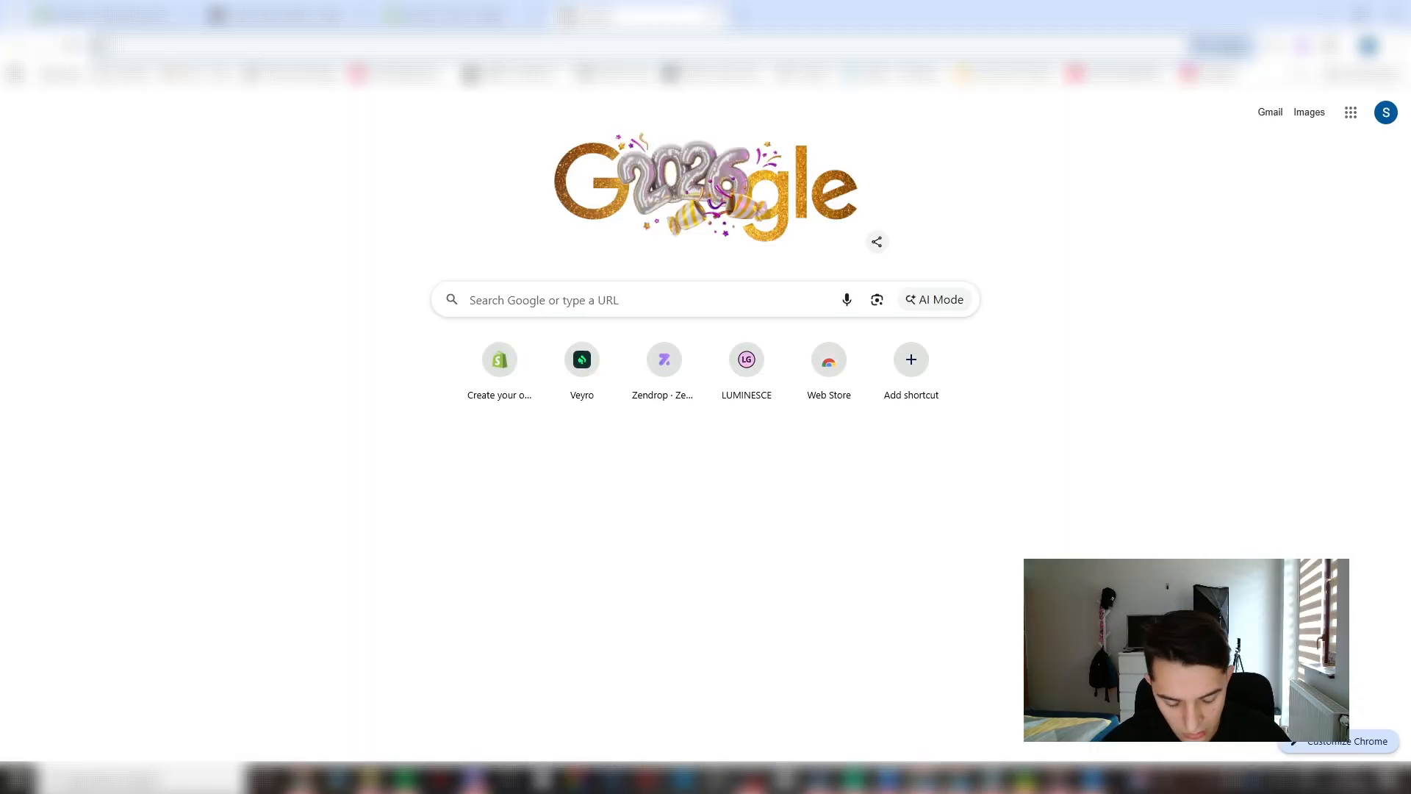
type("led fac")
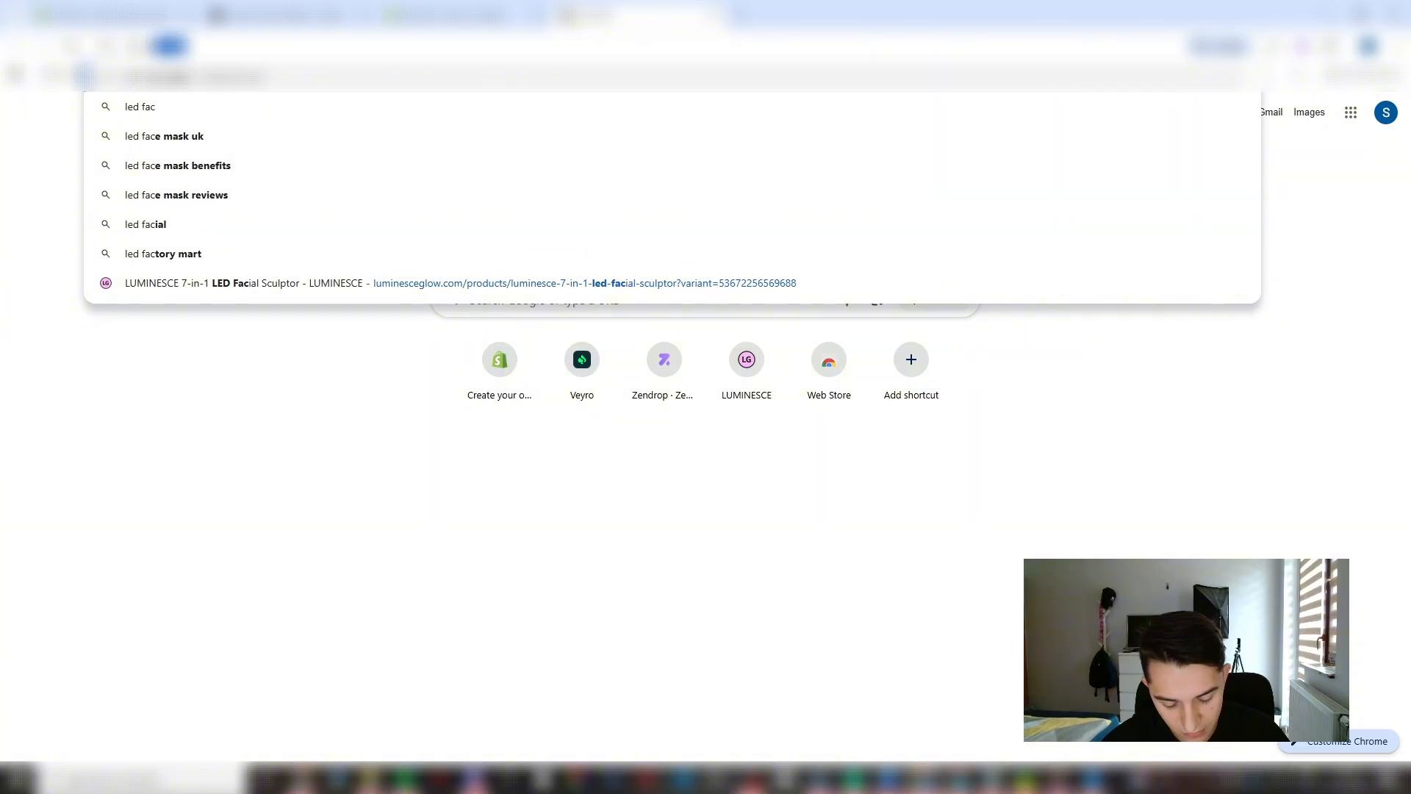
type("e sculptor")
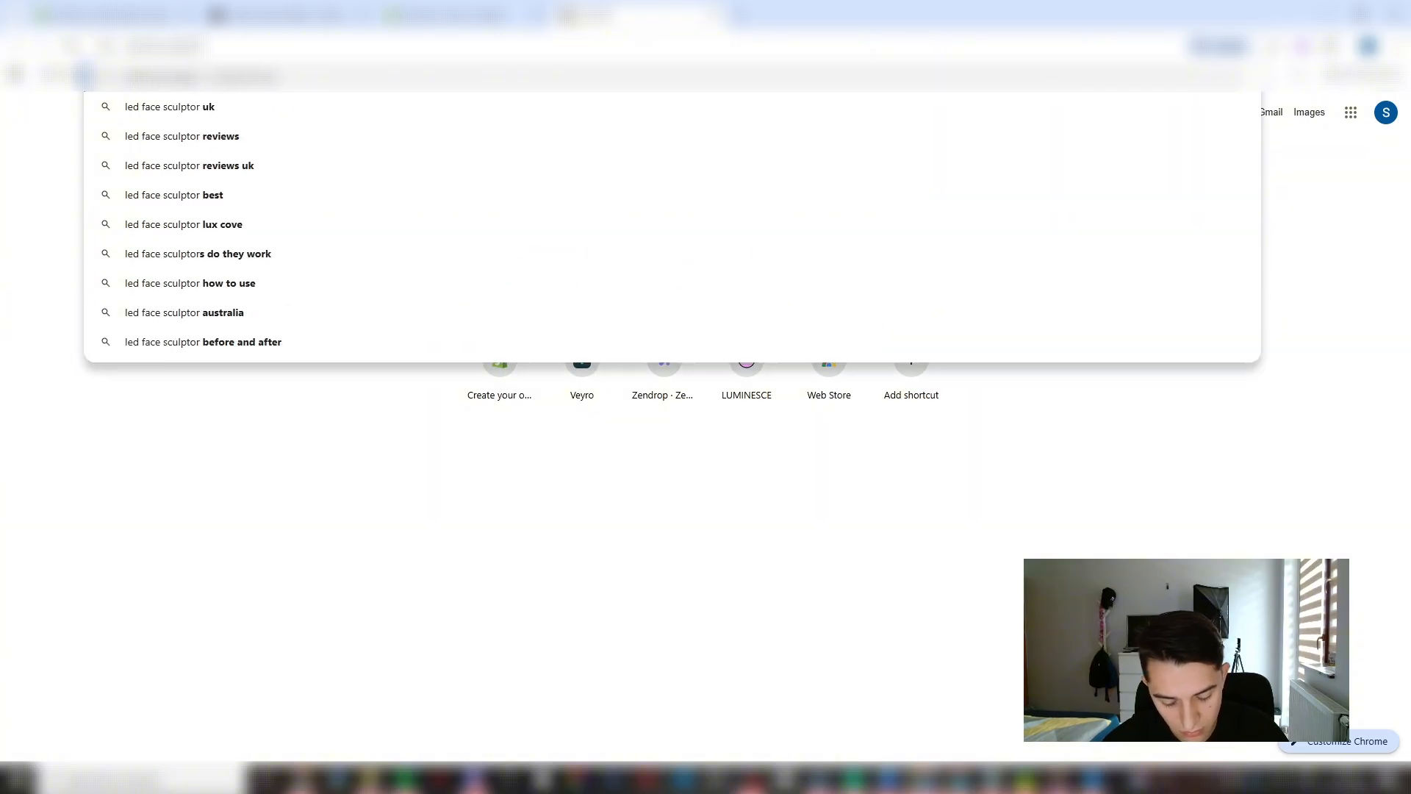
type(" luminesce")
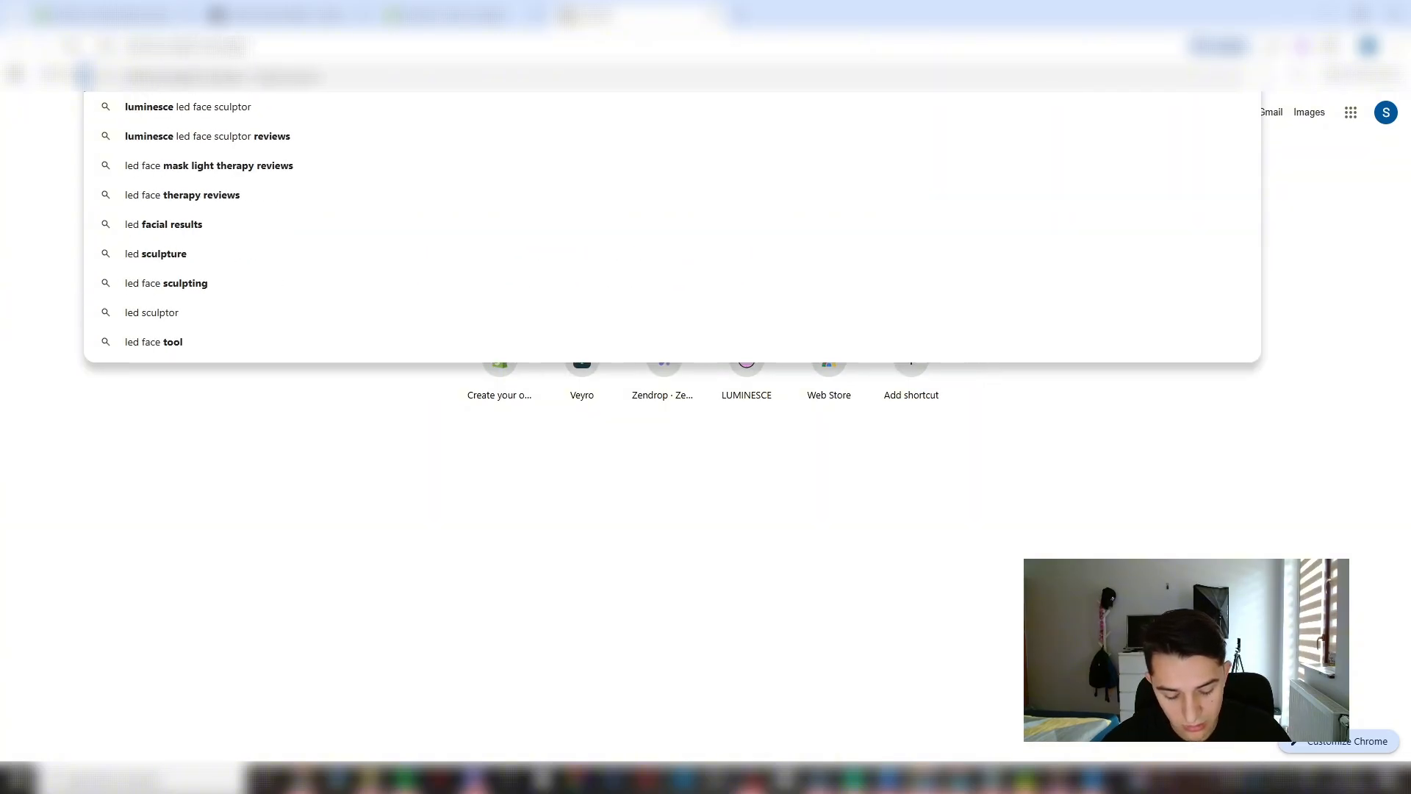
key("Return")
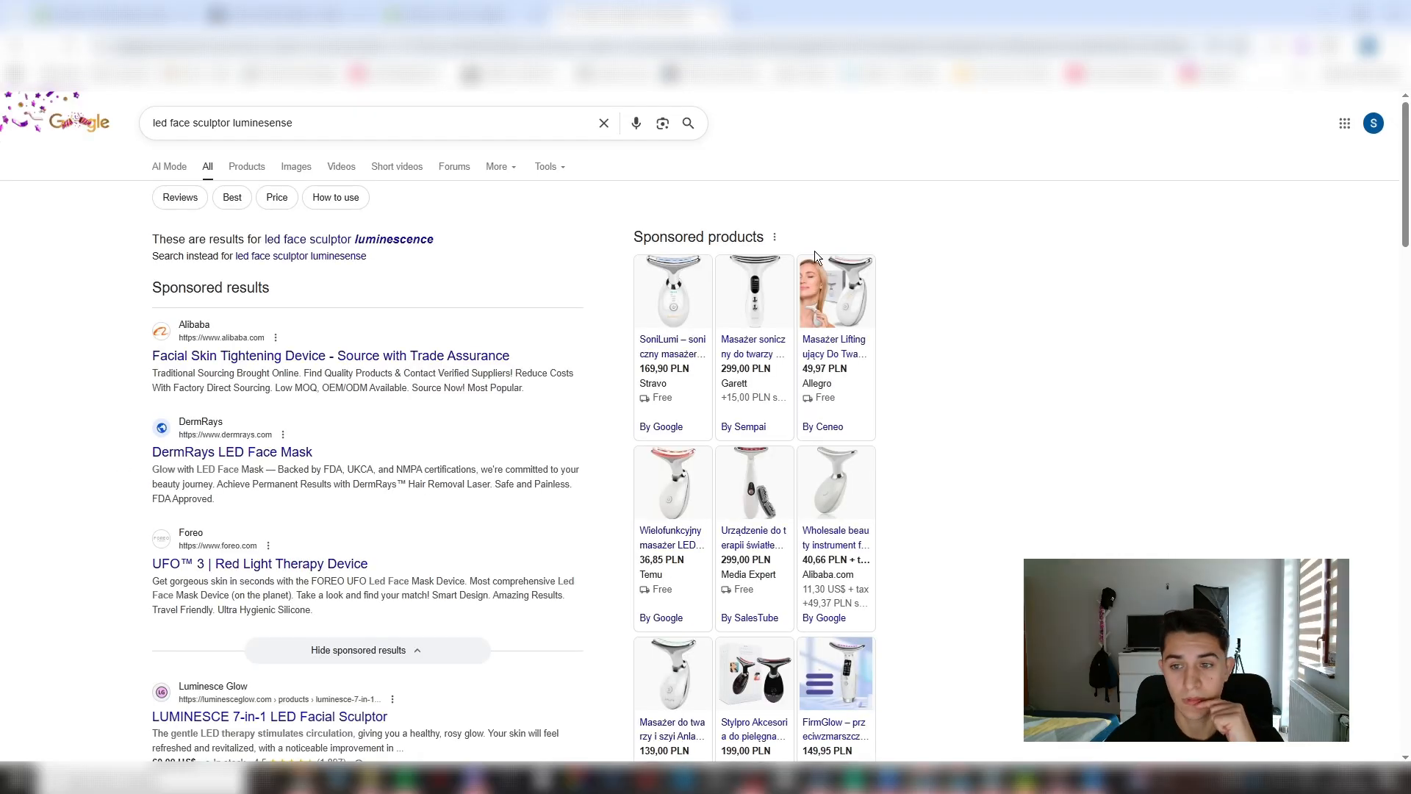
scroll(286, 524, "down", 2)
left_click(309, 573)
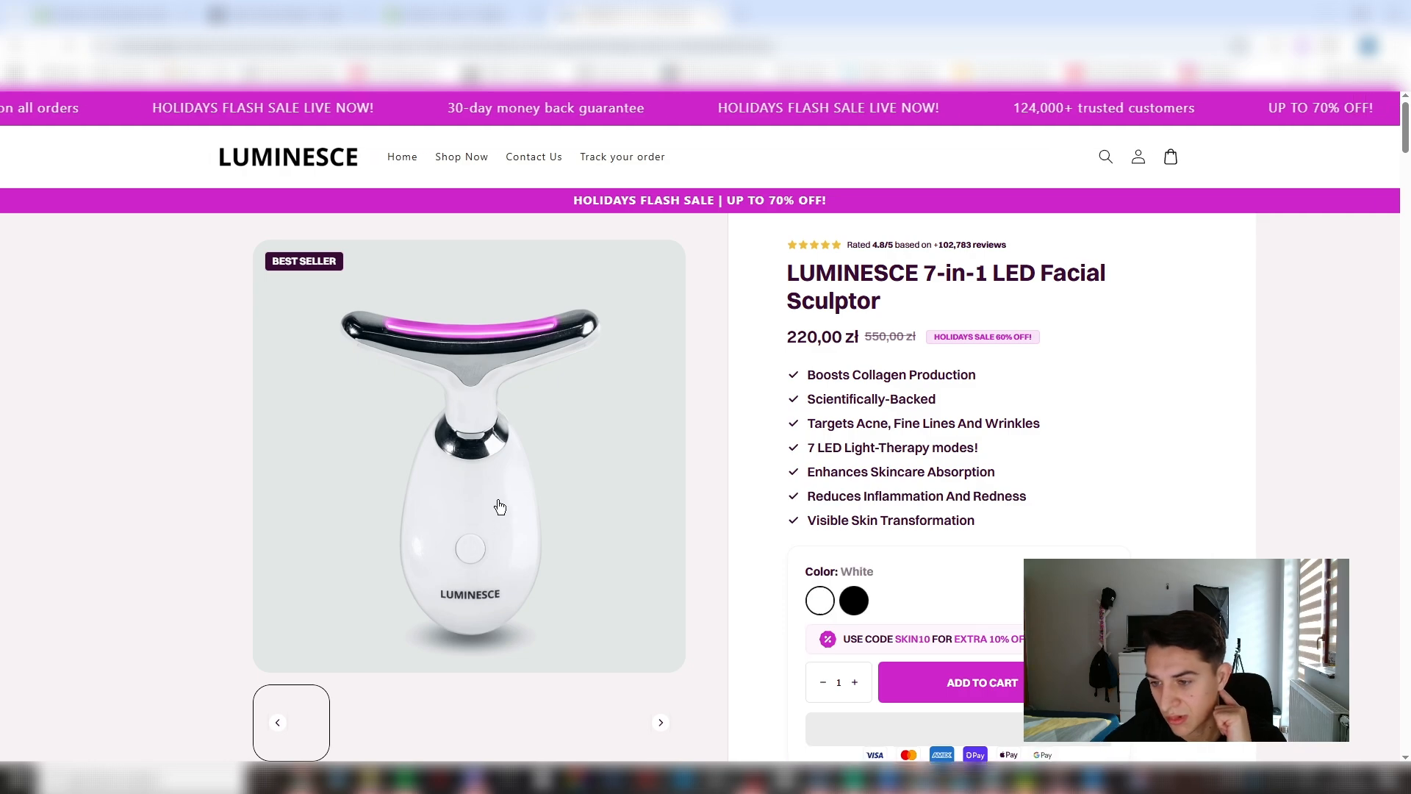
- Examine the product page's image gallery, including the before-and-after, light-mode and black-variant images, and return to the first photo
scroll(285, 604, "down", 1)
left_click(376, 650)
left_click(468, 652)
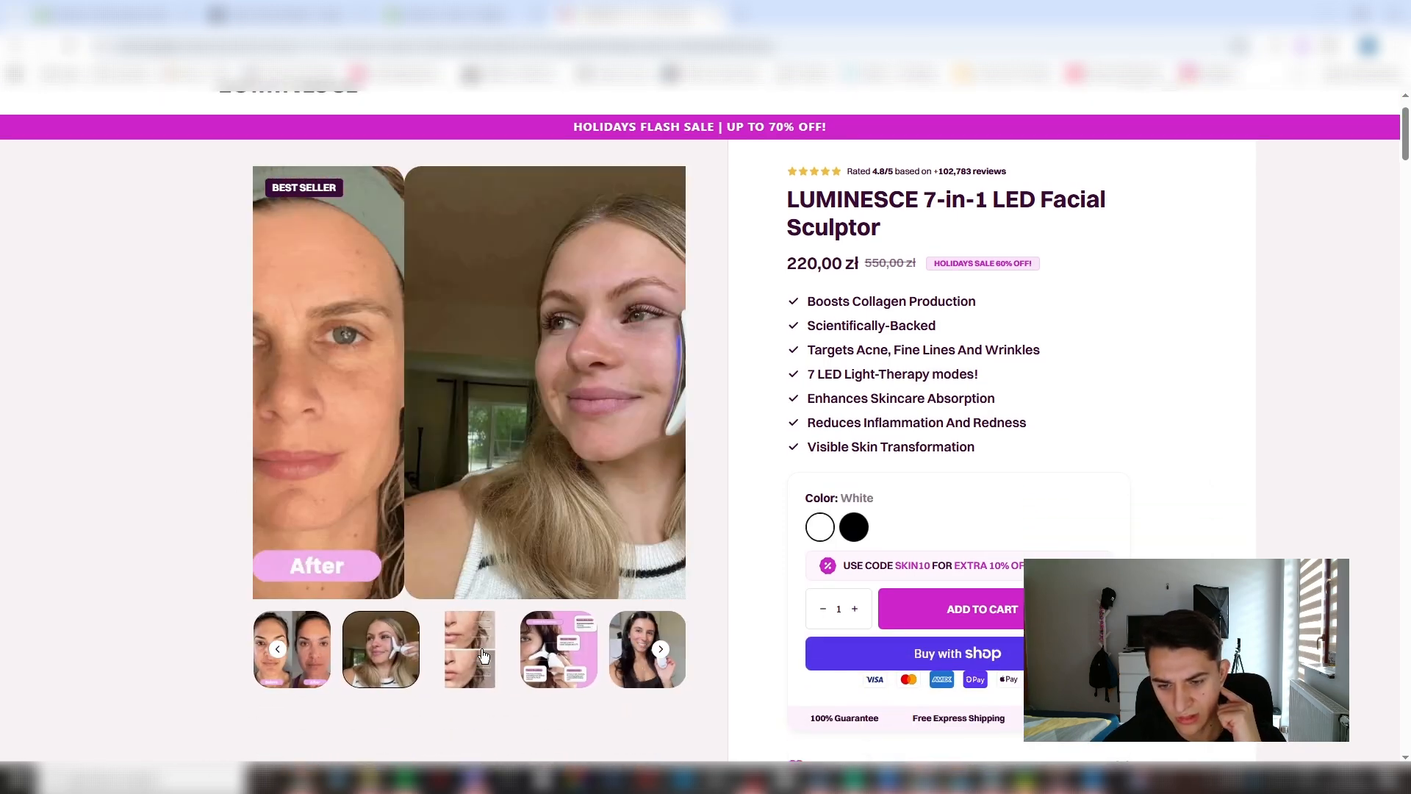
left_click(538, 659)
left_click(481, 657)
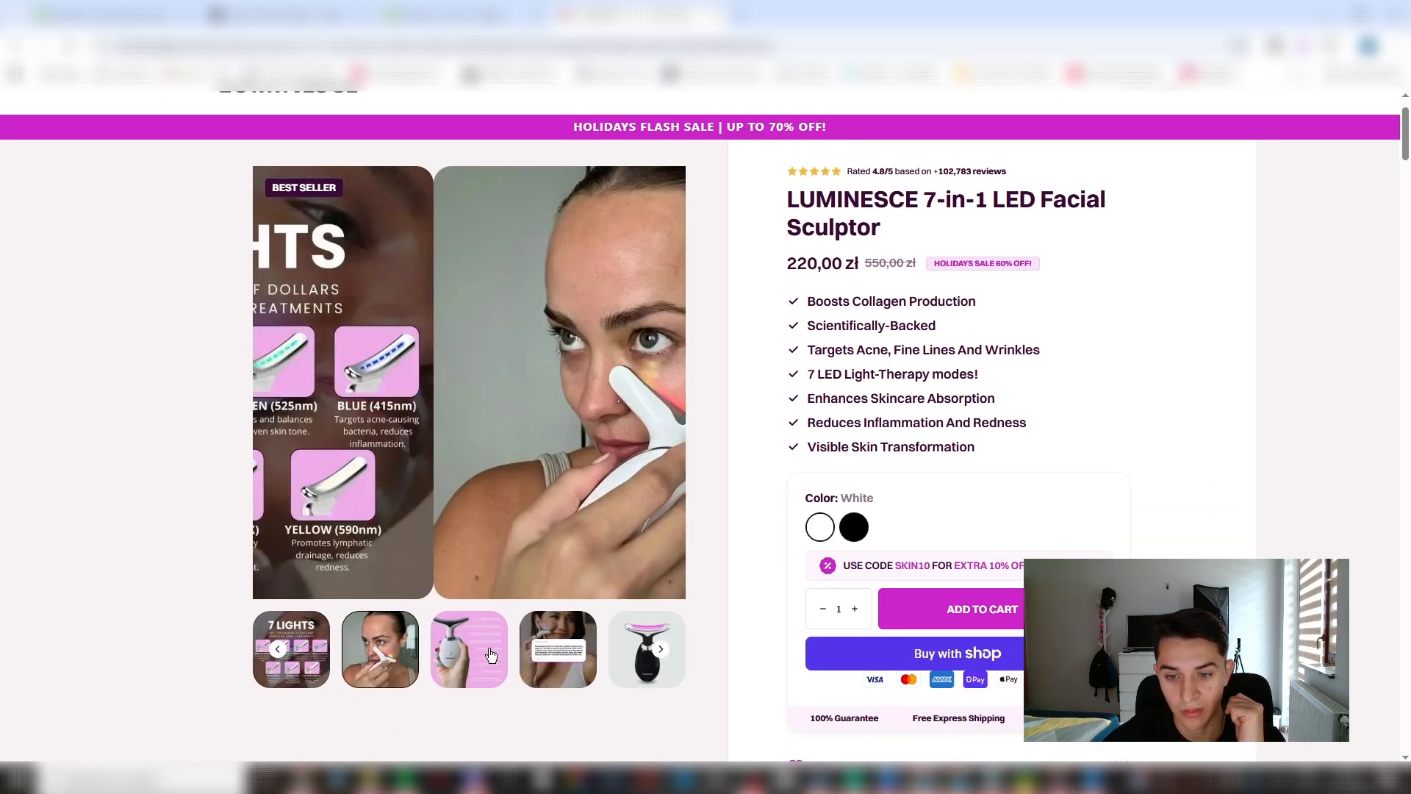
left_click(418, 666)
left_click(417, 669)
left_click(275, 650)
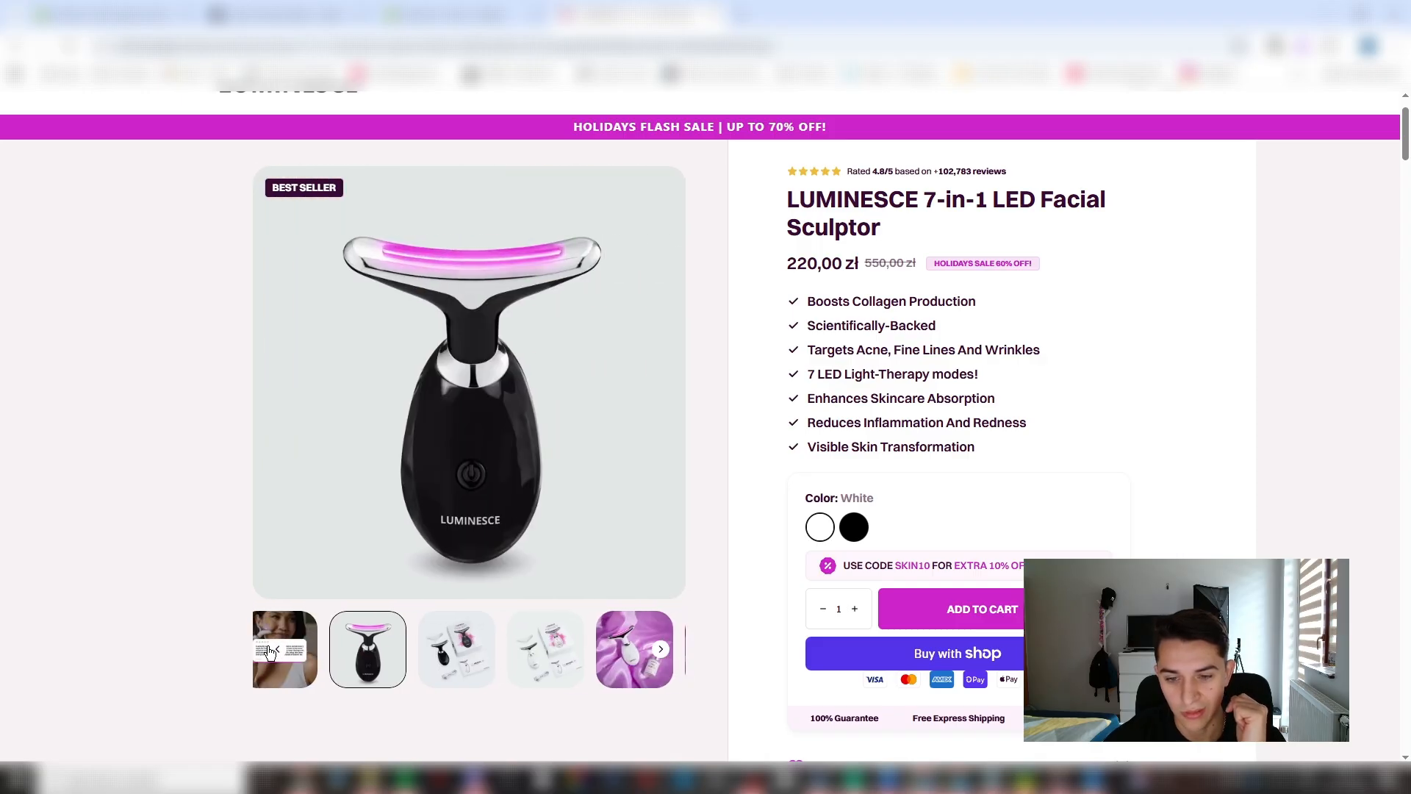
left_click(272, 652)
left_click(272, 652)
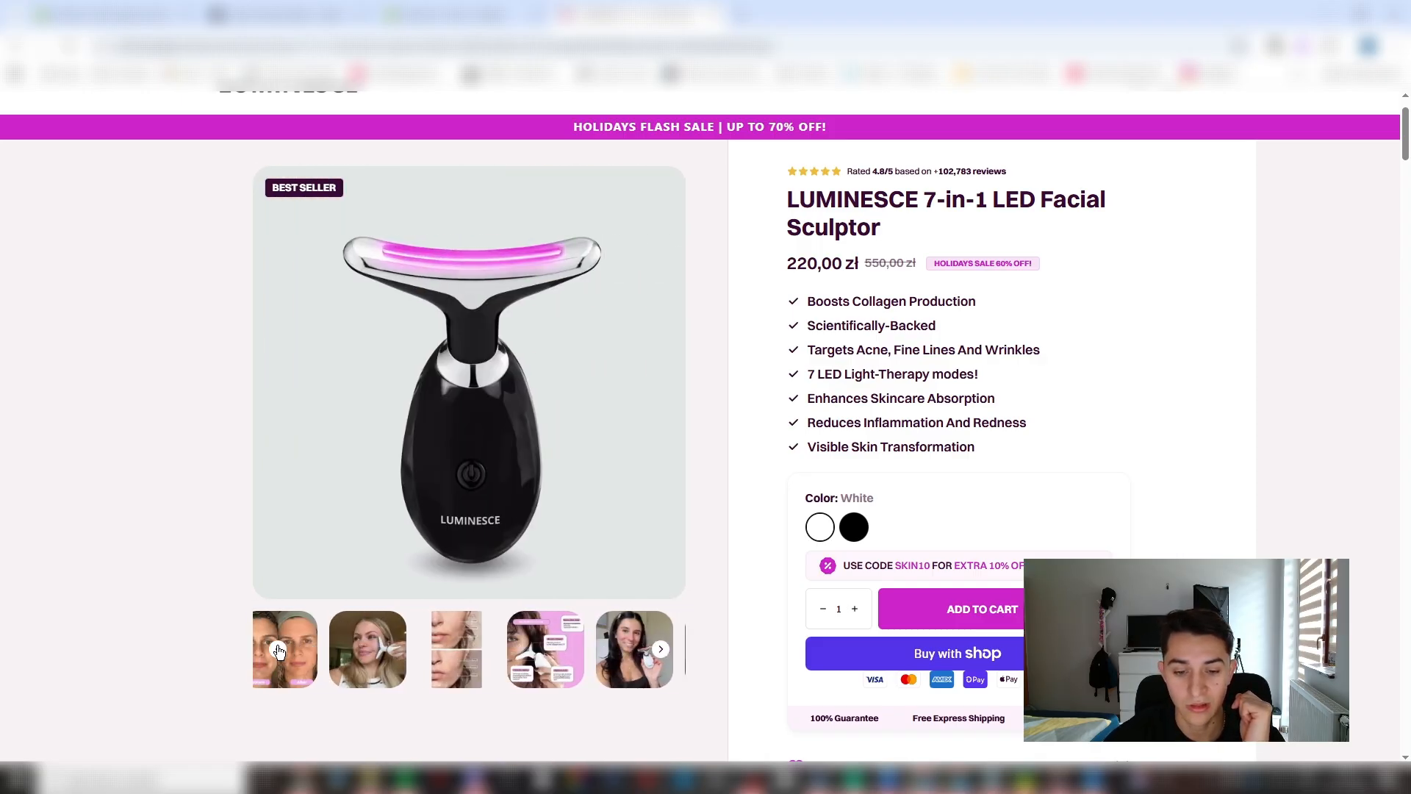
left_click(272, 652)
left_click(271, 652)
left_click(272, 652)
left_click(482, 660)
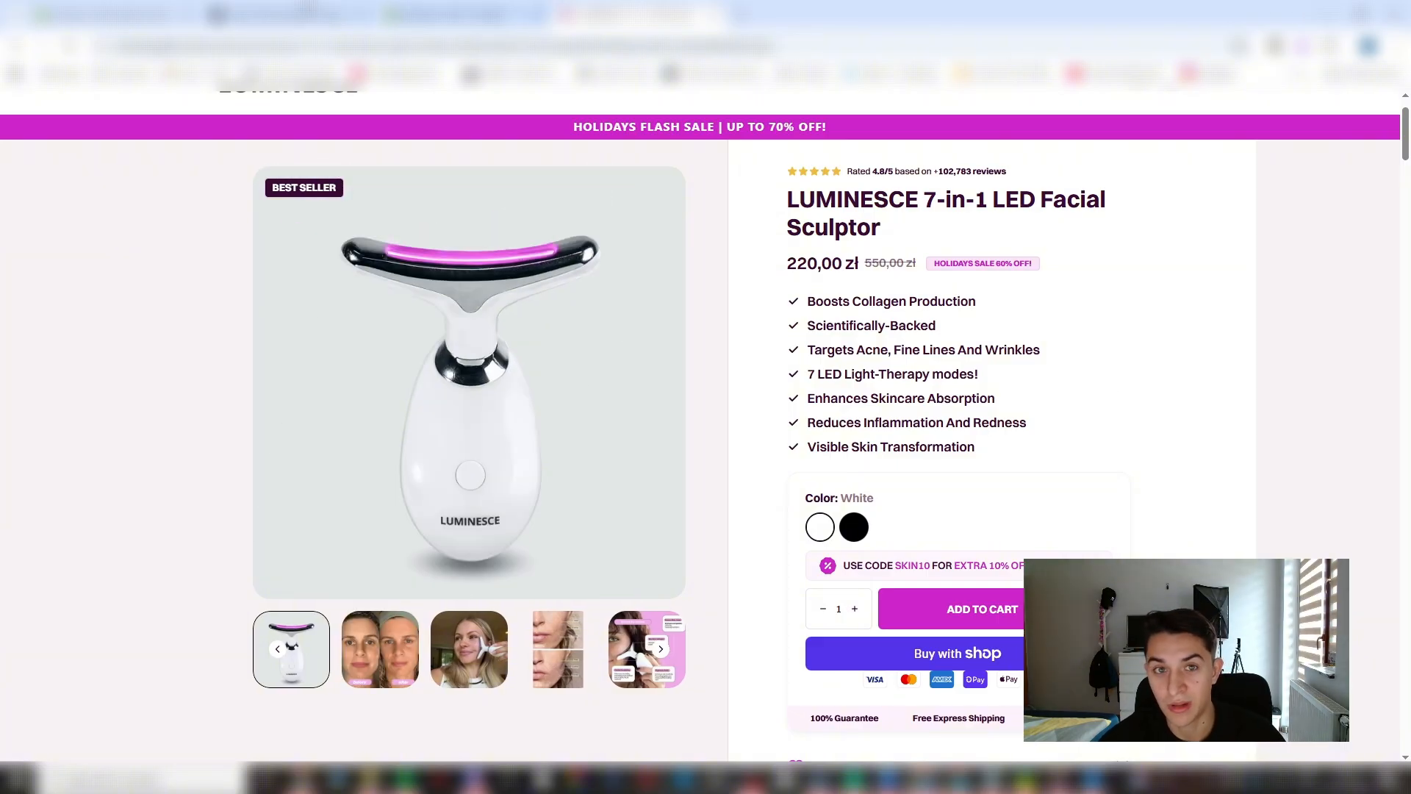
left_click(158, 13)
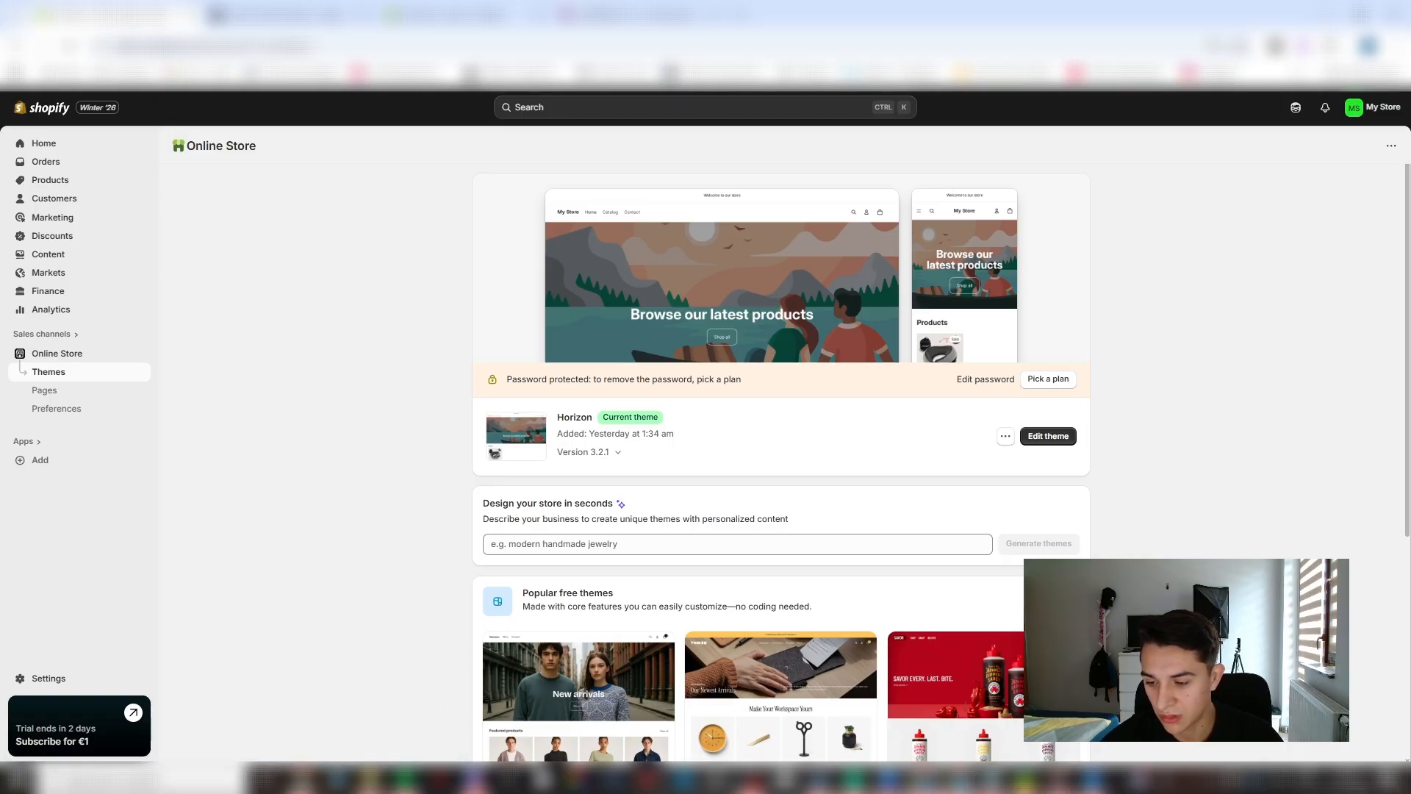
mouse_move(955, 778)
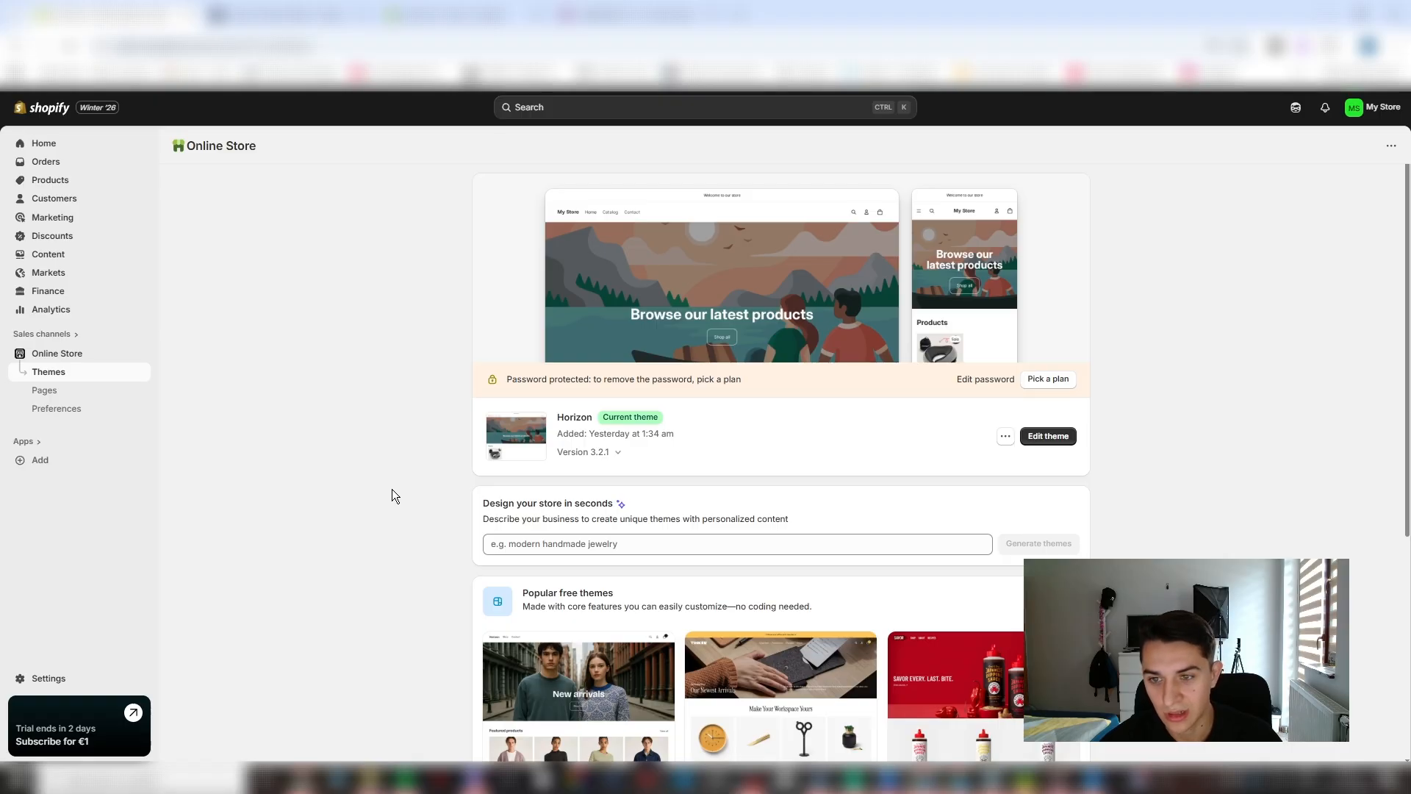
left_click(617, 15)
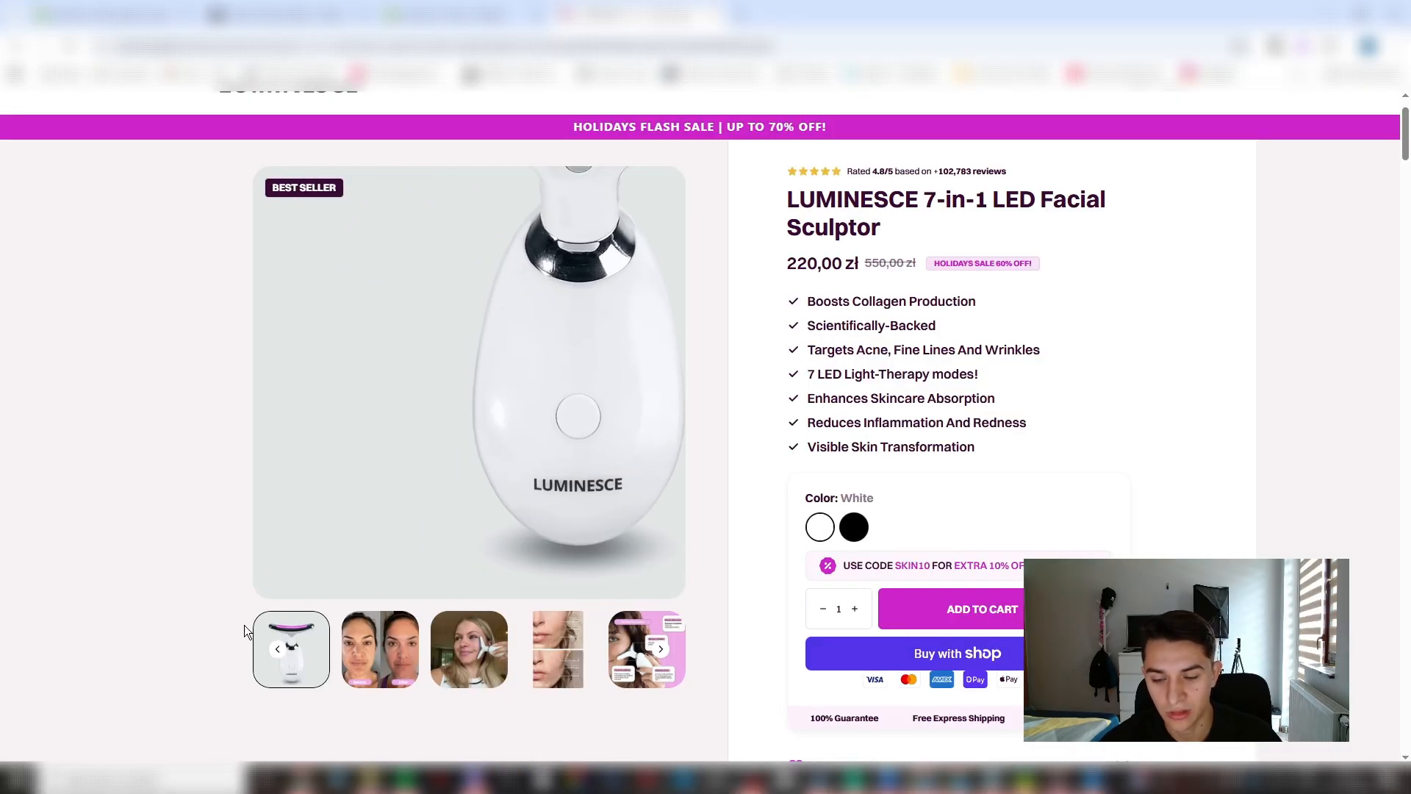
- Switch to Canva and look over the templates for "product image"
mouse_move(1025, 777)
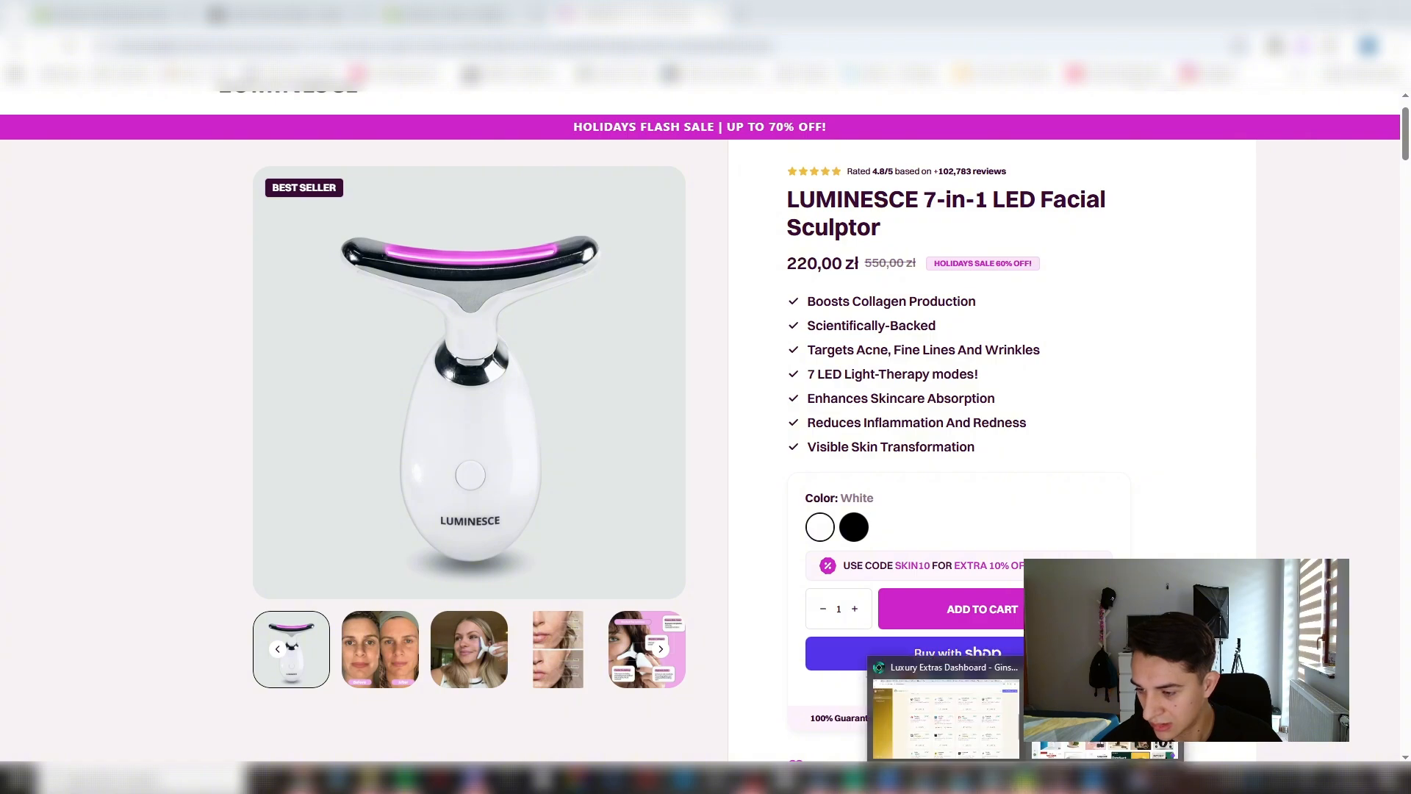
left_click(1075, 724)
scroll(829, 374, "down", 5)
scroll(735, 332, "up", 5)
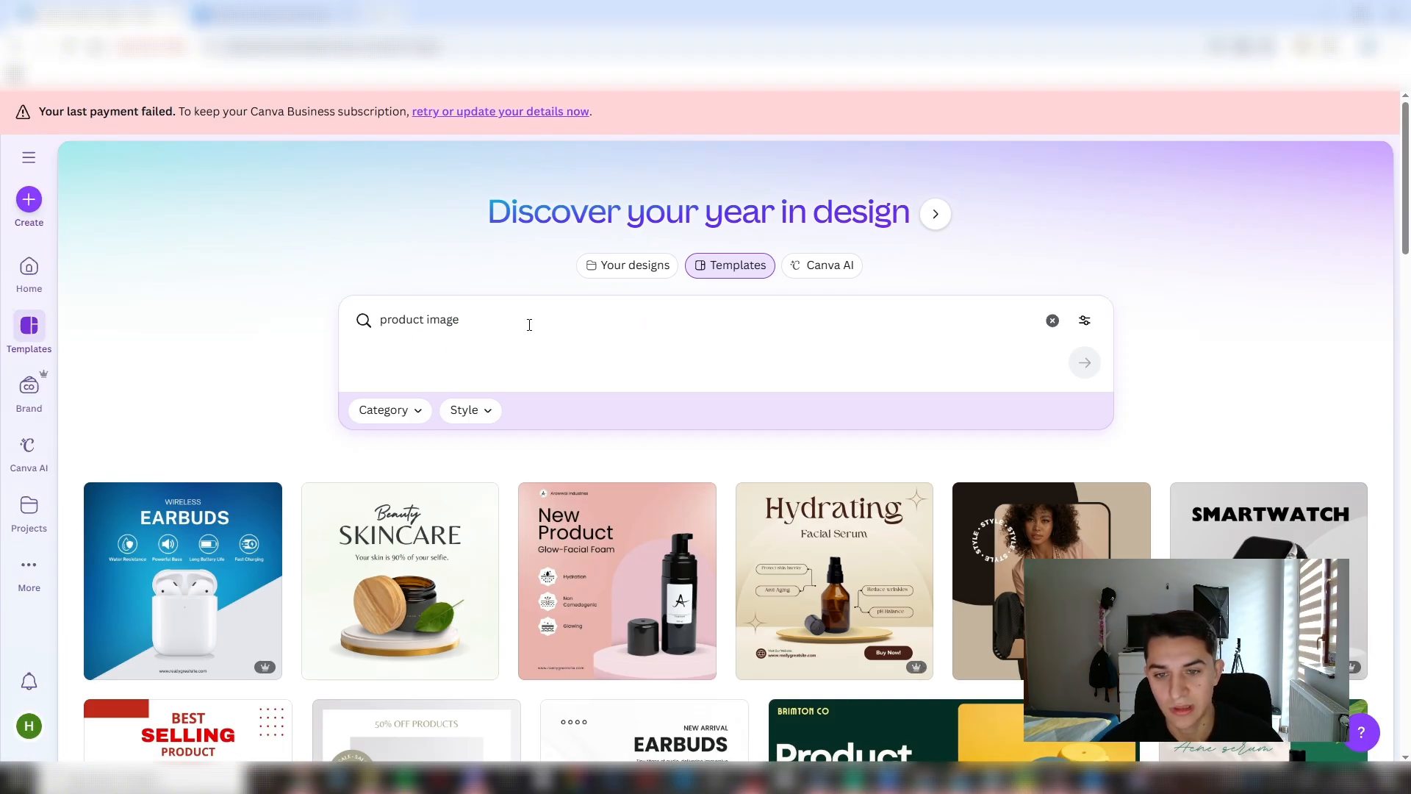
- Open the "White Pink Modern New Moisturizer With Spf Amazon Product Image" template for customizing
scroll(738, 429, "down", 10)
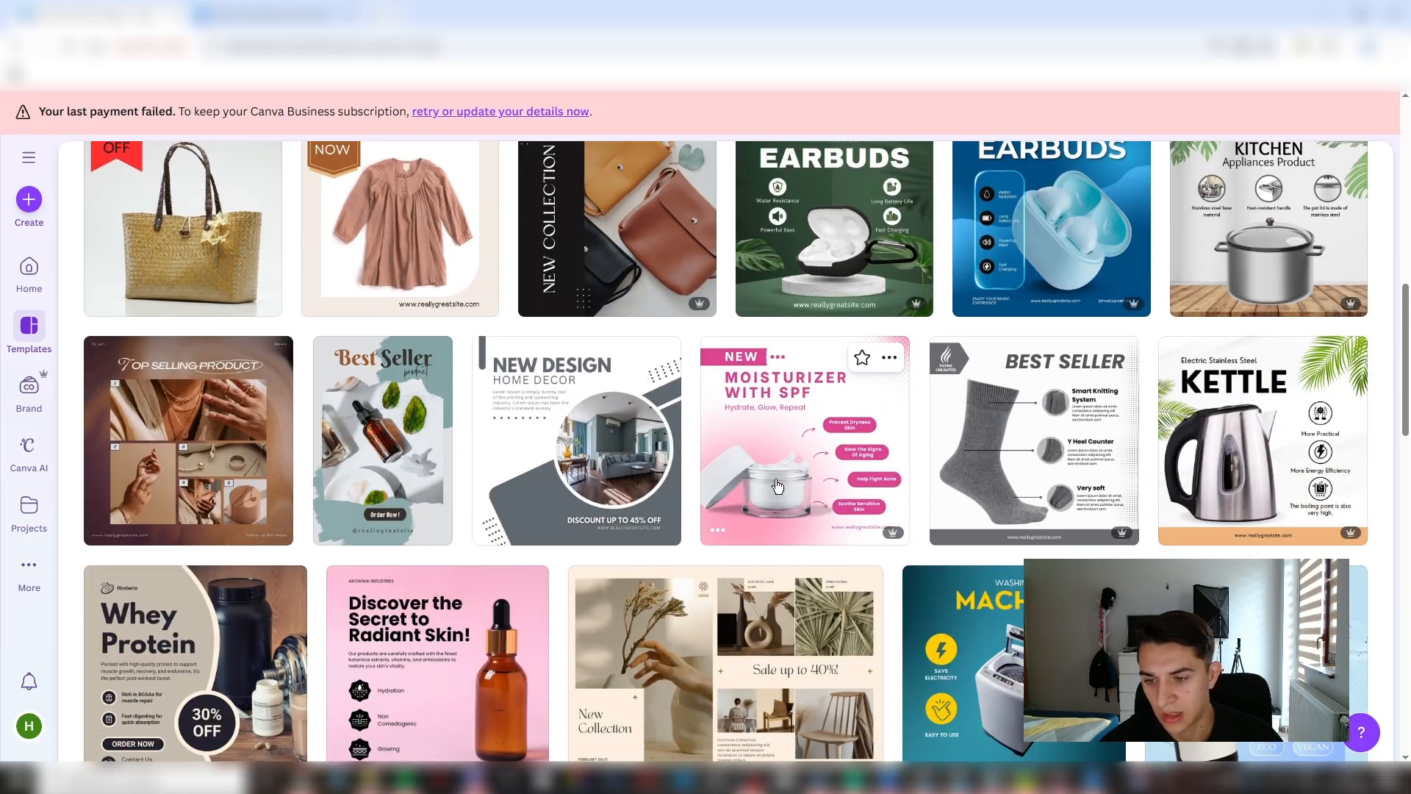
left_click(801, 422)
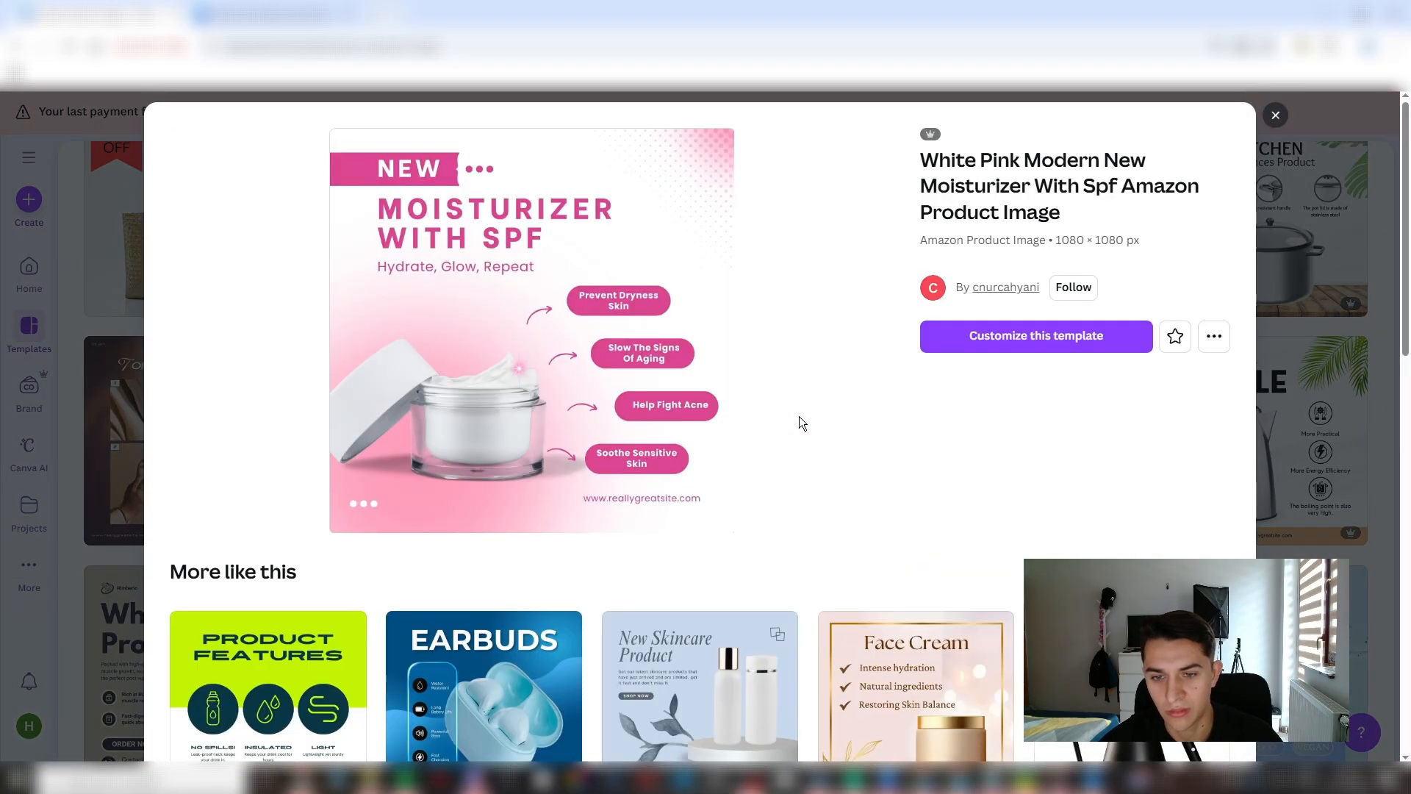
left_click(1055, 345)
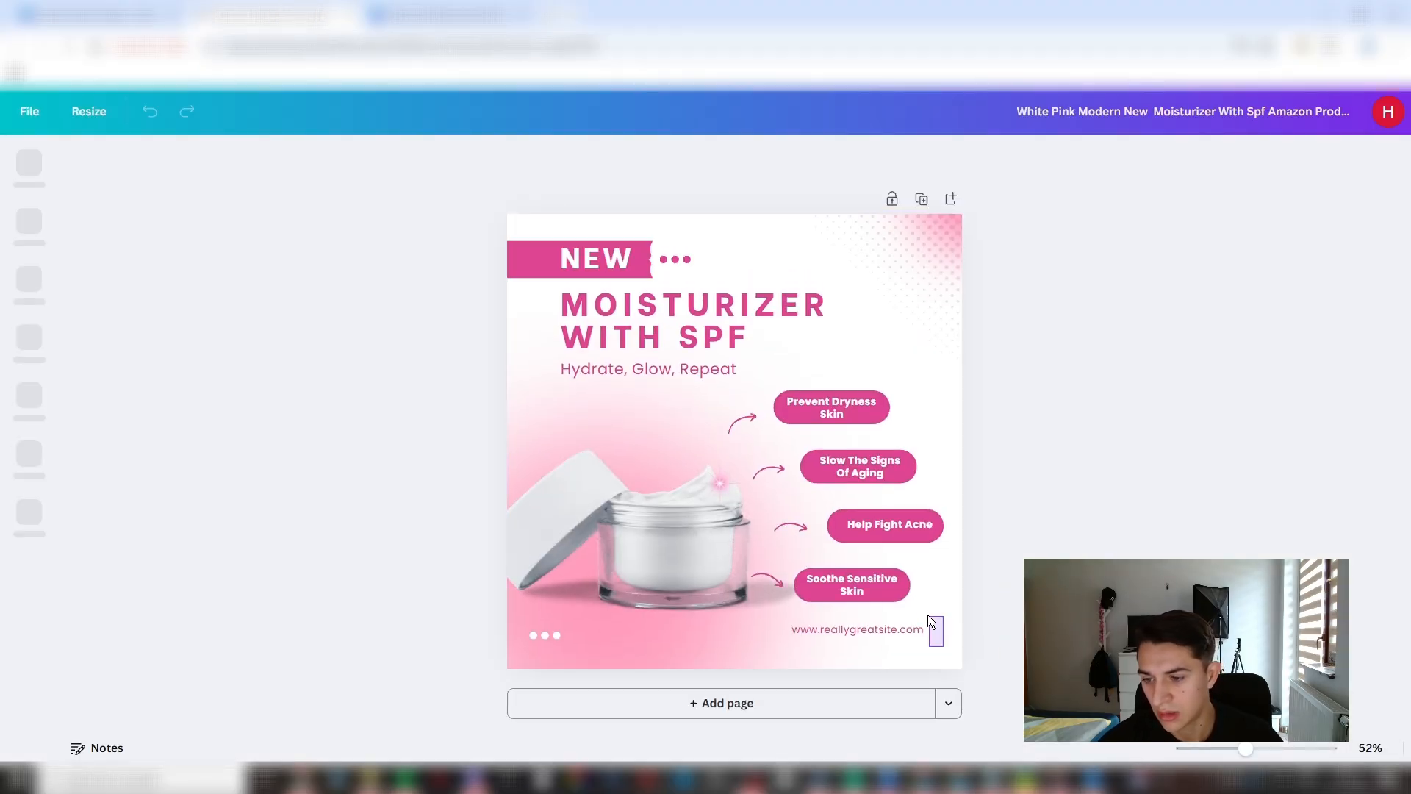
- Delete the template's texts, label pills, arrows and cream jar, and place the small sparkle in the page's upper-left corner
left_click_drag(928, 615, 904, 562)
left_click_drag(893, 509, 825, 438)
key("Delete")
key("Delete")
left_click(822, 429)
key("Delete")
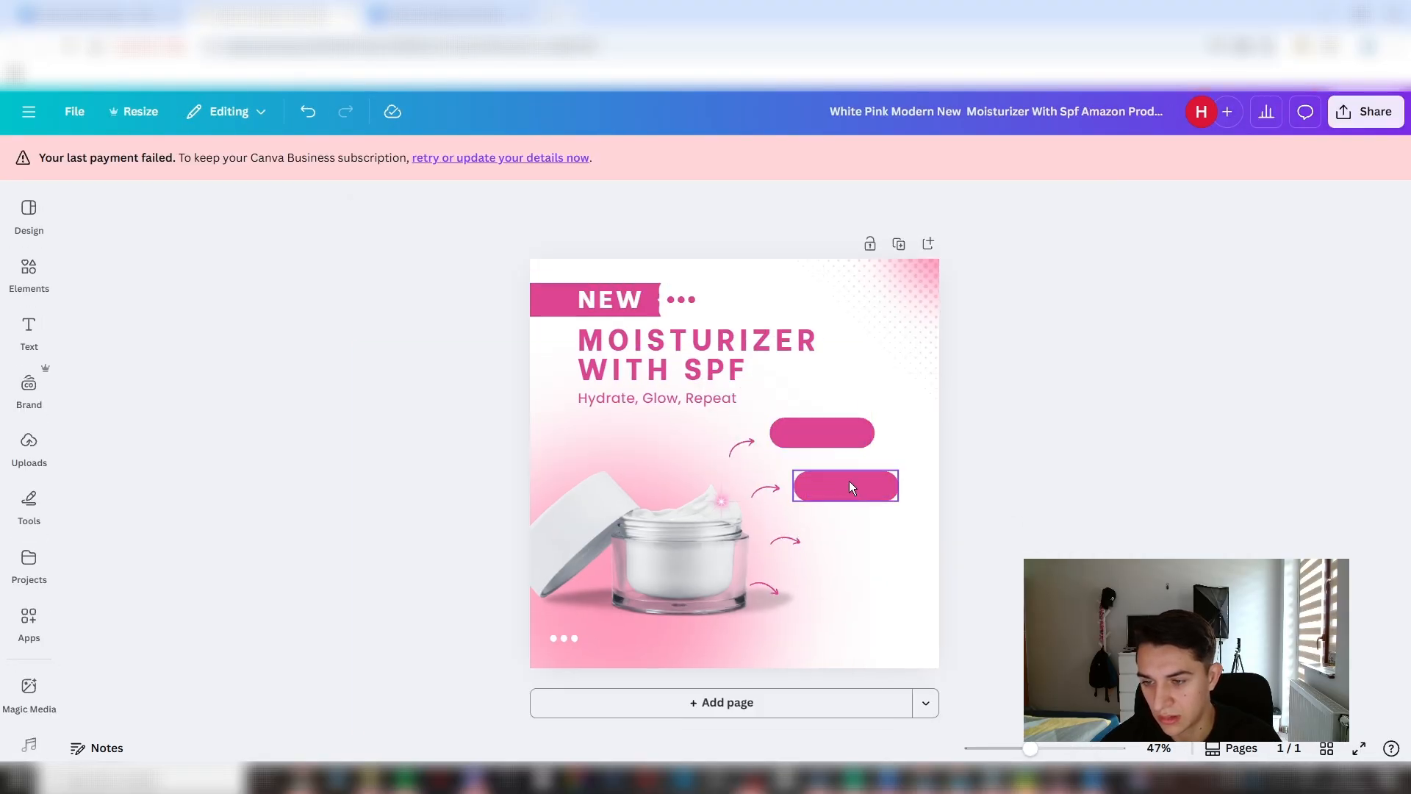
left_click(849, 480)
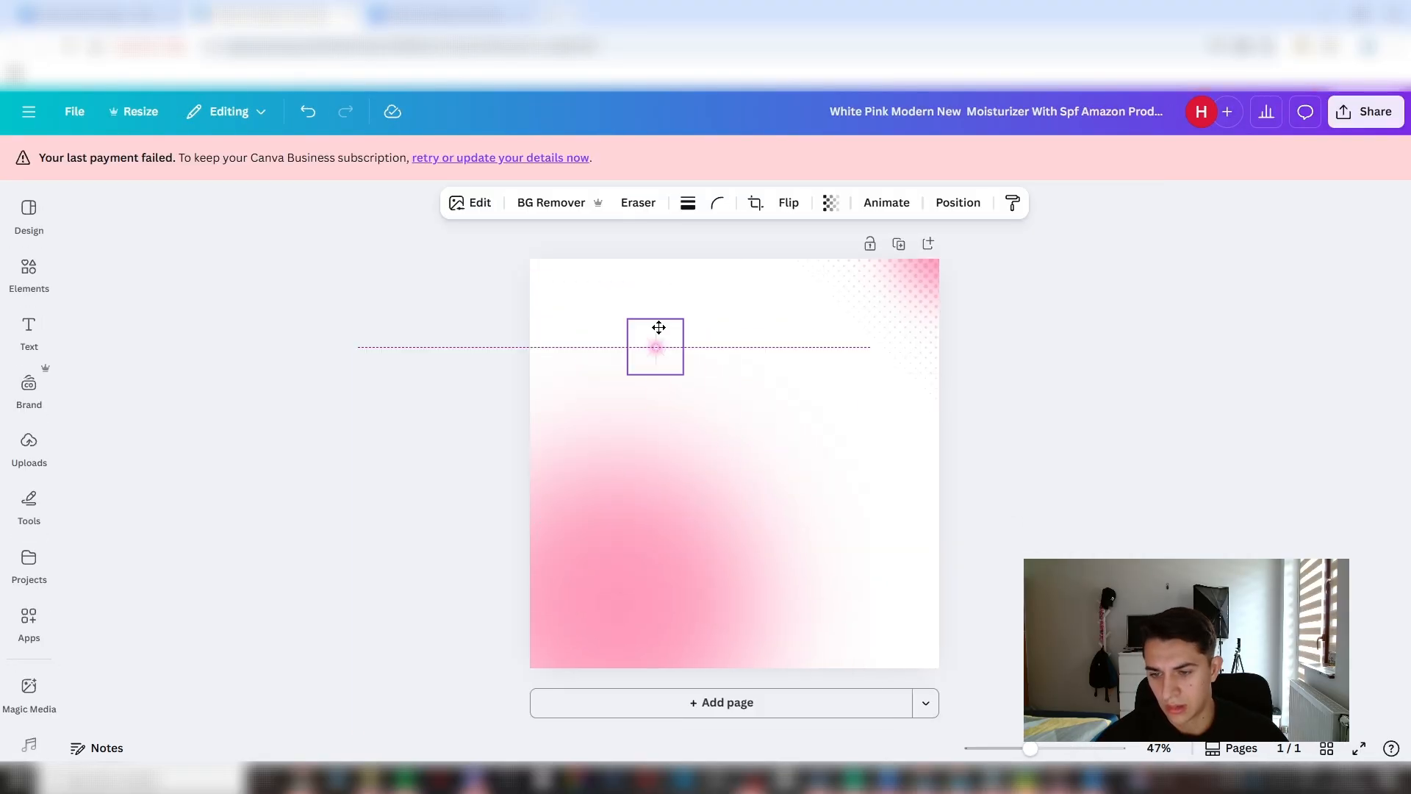
left_click_drag(658, 328, 582, 282)
left_click(1179, 359)
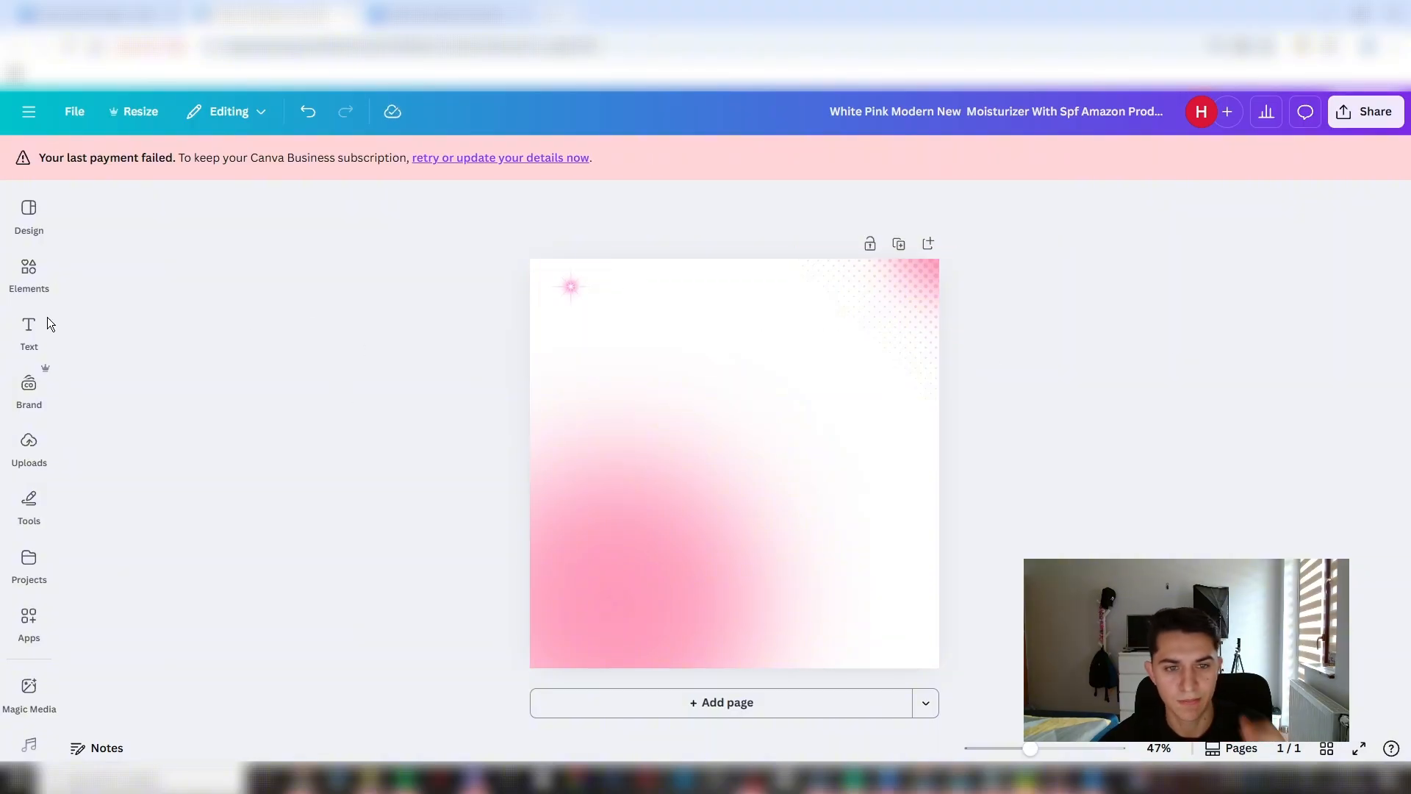
left_click(28, 331)
left_click(28, 273)
left_click(29, 215)
left_click(28, 387)
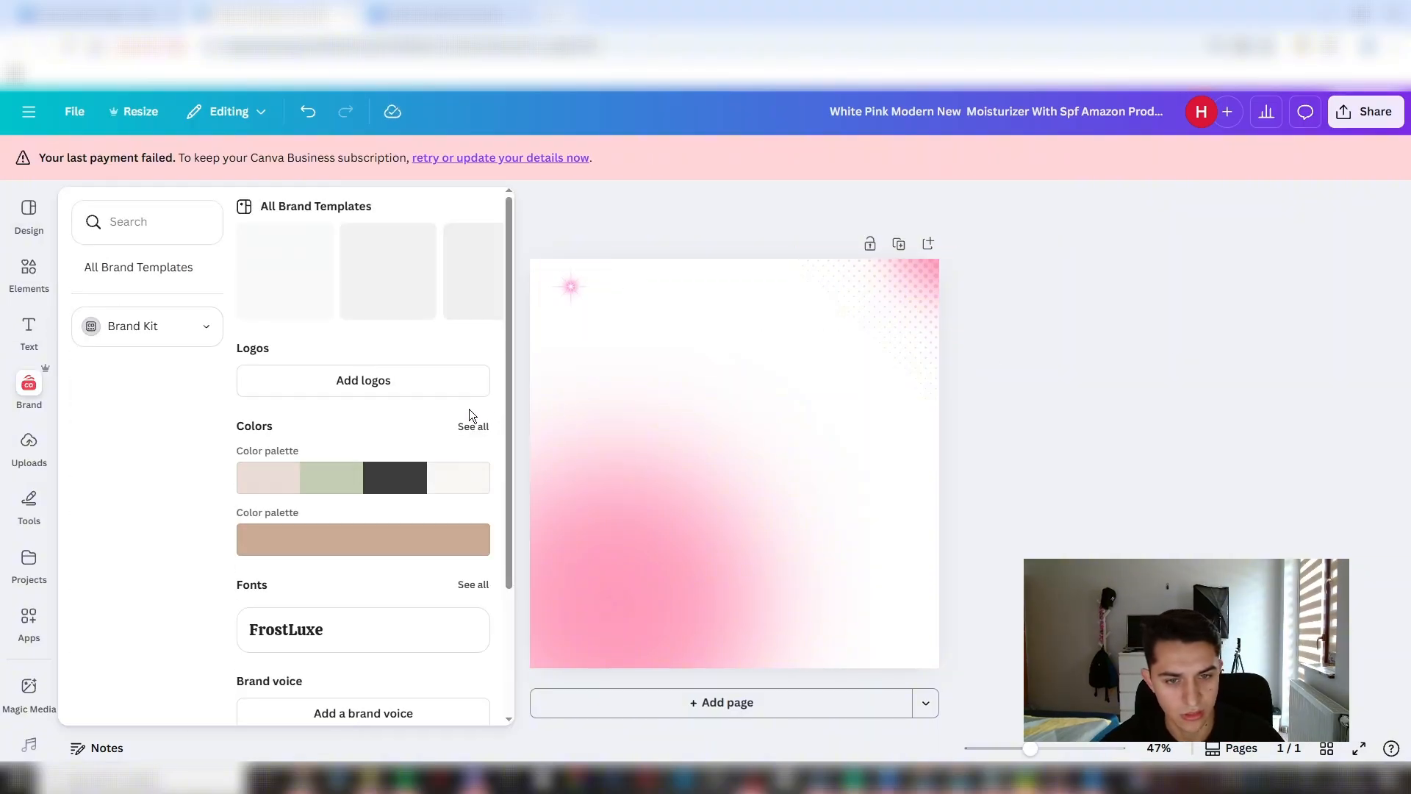
left_click_drag(194, 250, 809, 488)
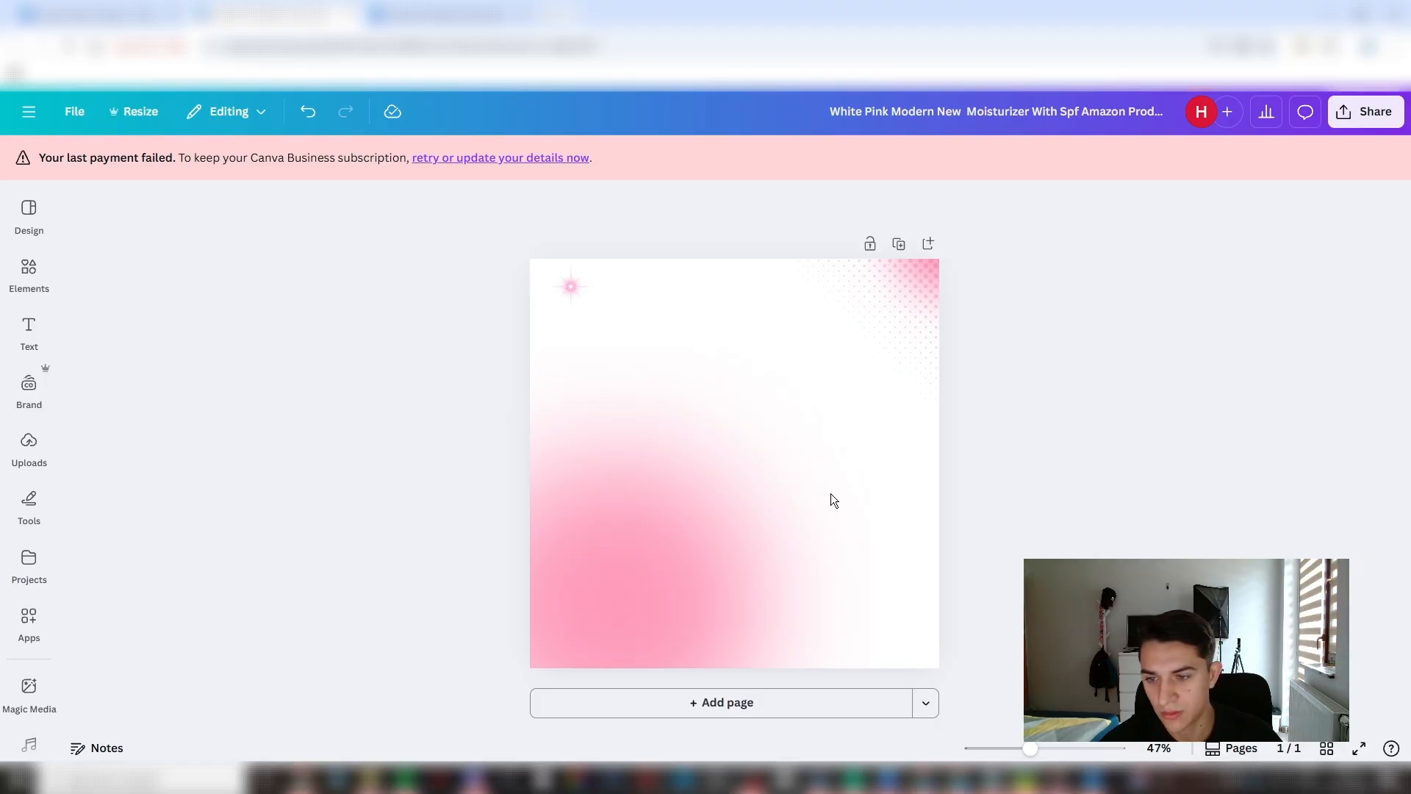
- Enlarge the LUMINESCE facial sculptor photo to fill the page and remove its background
left_click_drag(607, 590, 529, 668)
left_click_drag(862, 337, 955, 274)
left_click(523, 202)
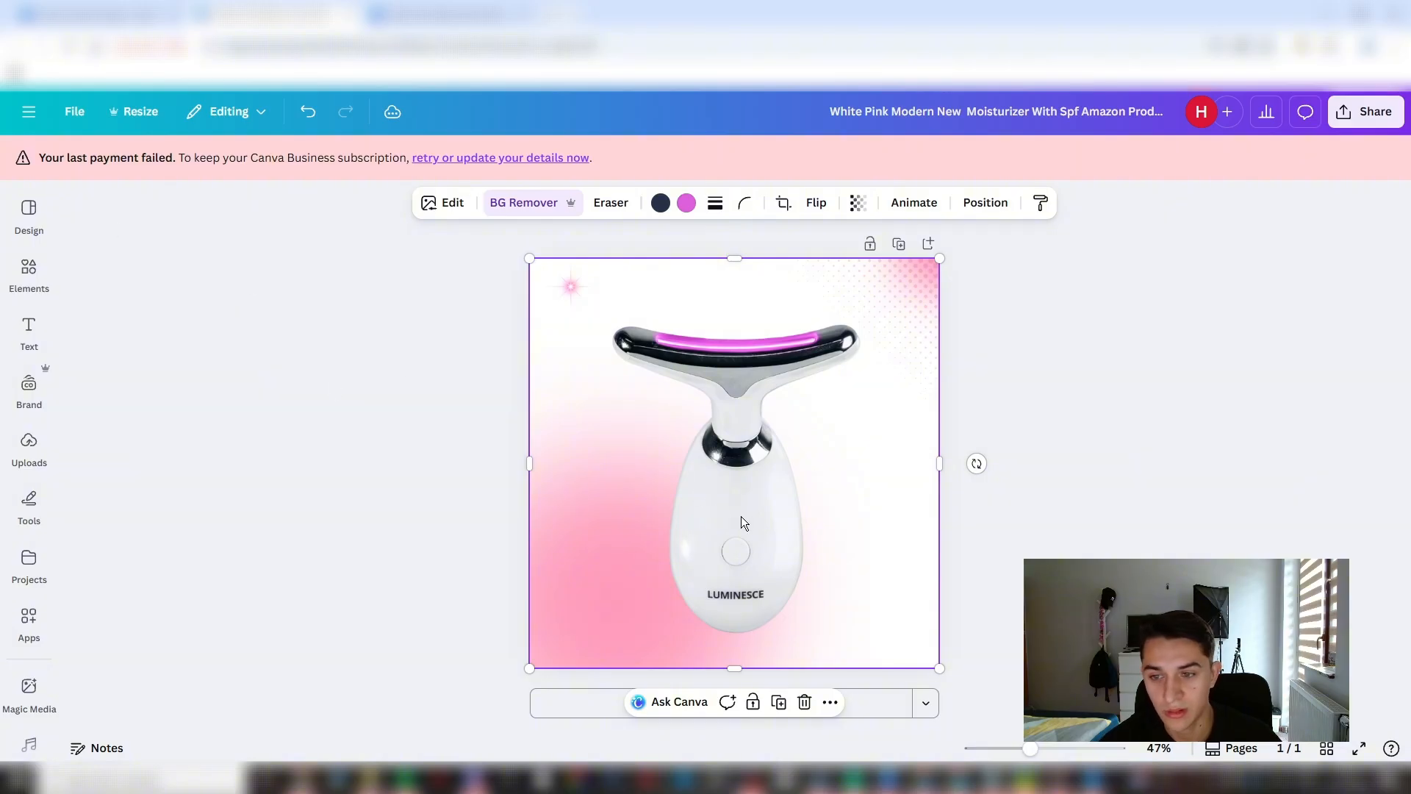
left_click_drag(742, 523, 744, 523)
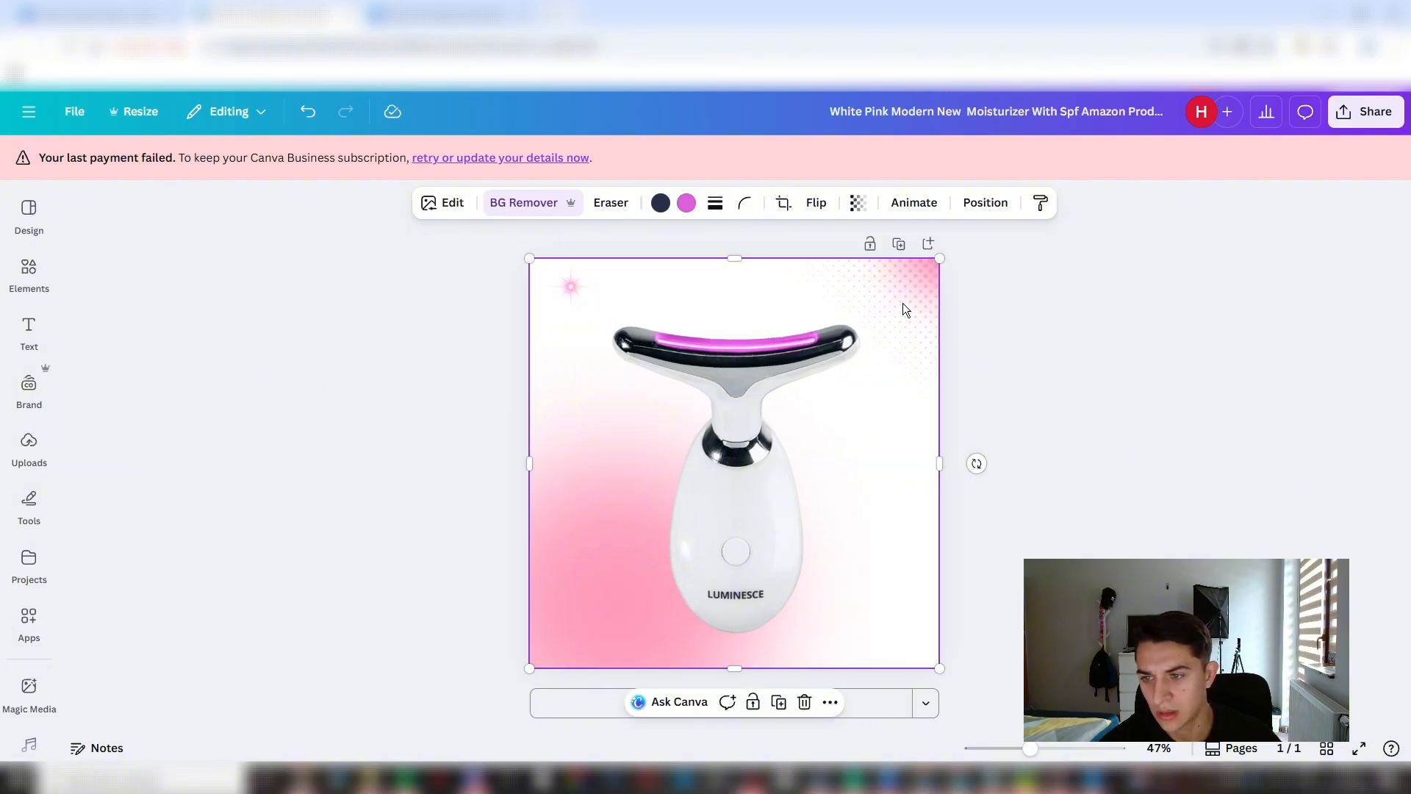
left_click(1008, 449)
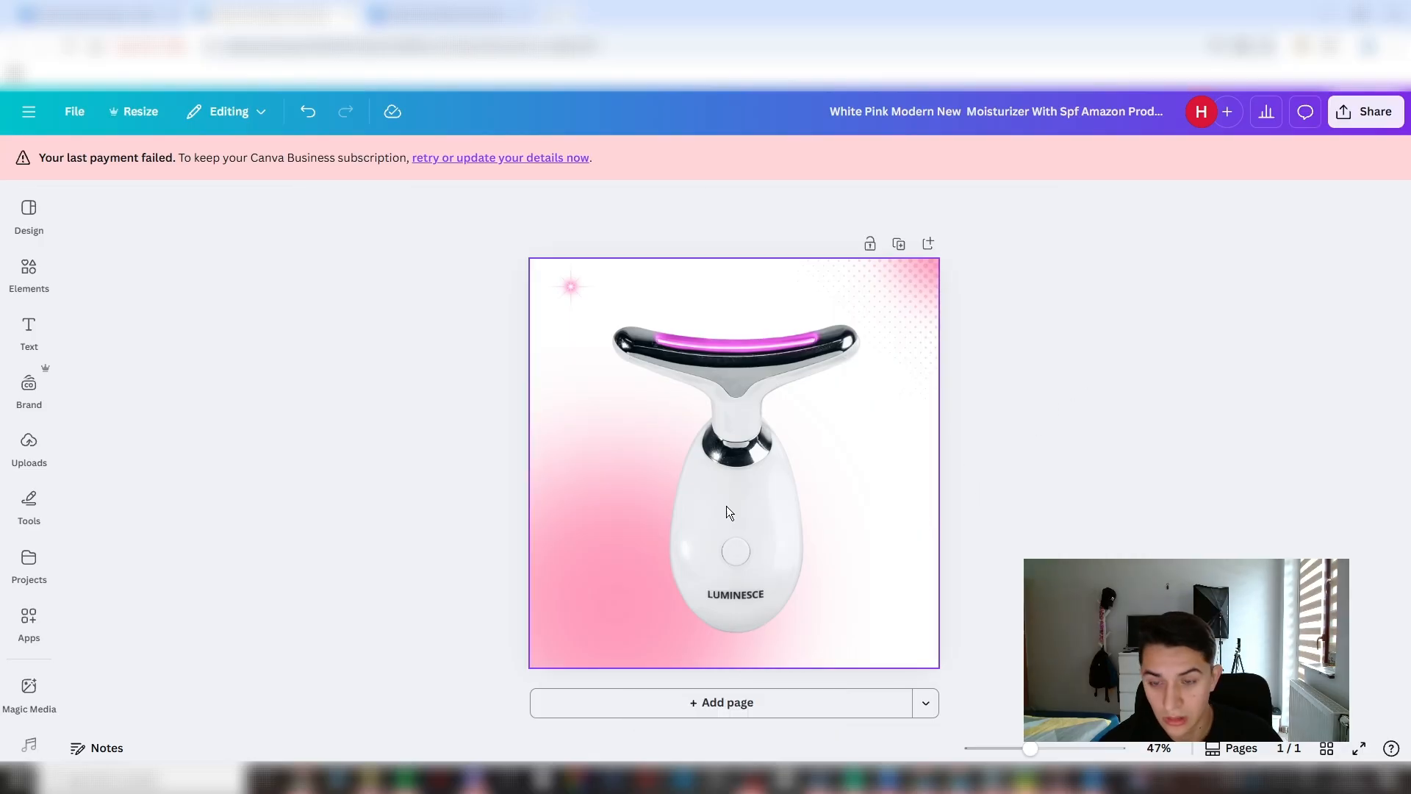
- Recolor the glow in the page's lower-left corner to #EA60E6, sampled from the sculptor's light strip
key("alt+1")
left_click(156, 502)
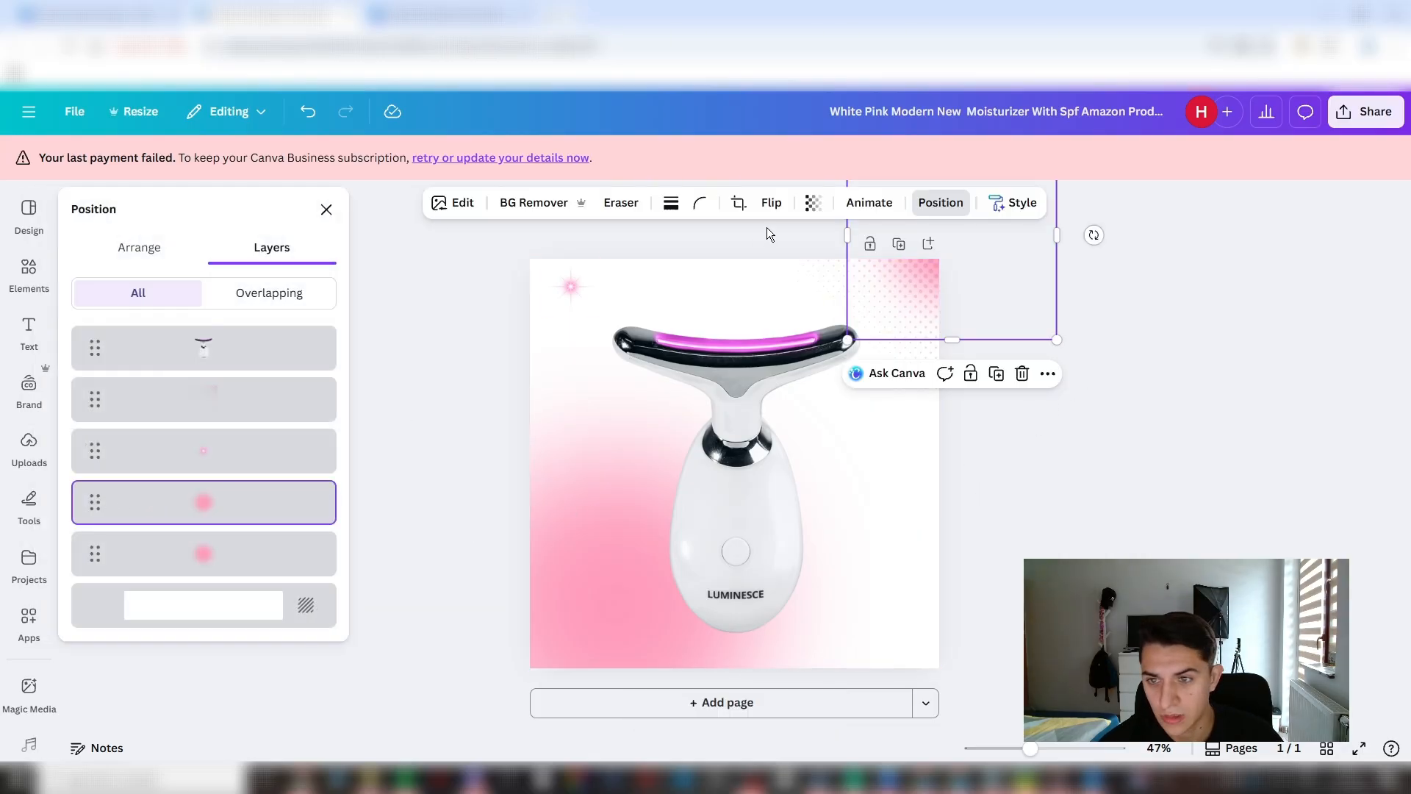
left_click(244, 550)
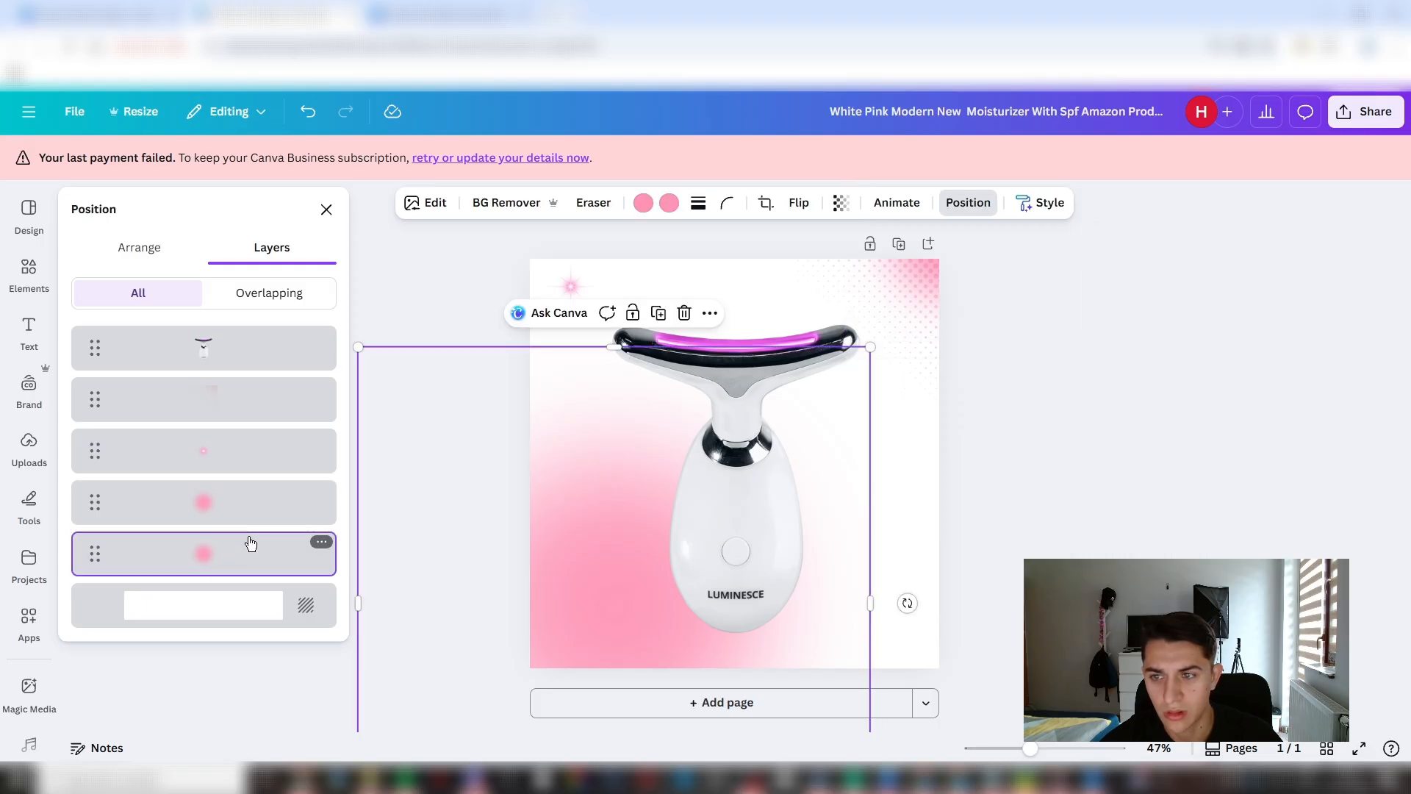
left_click(644, 204)
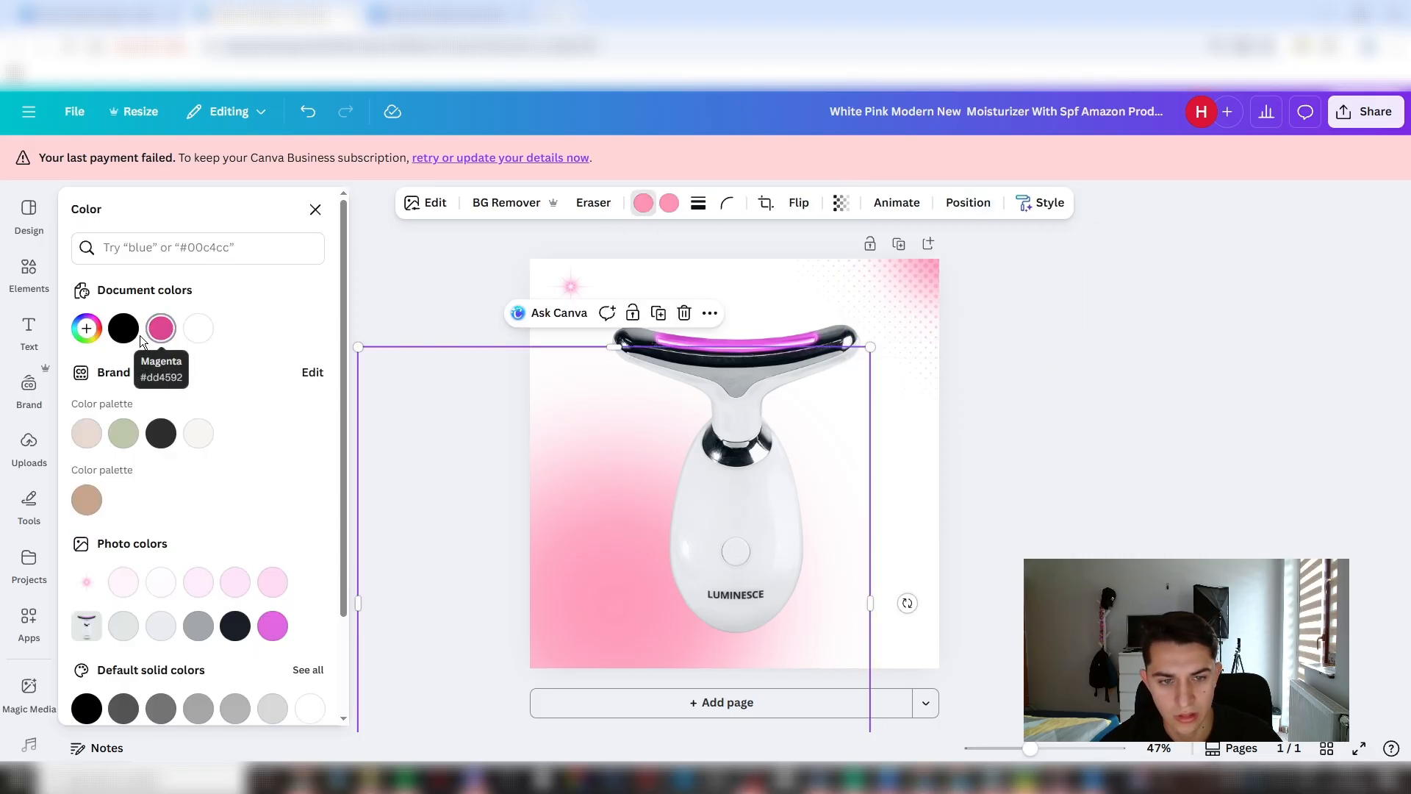
left_click(87, 329)
left_click(294, 502)
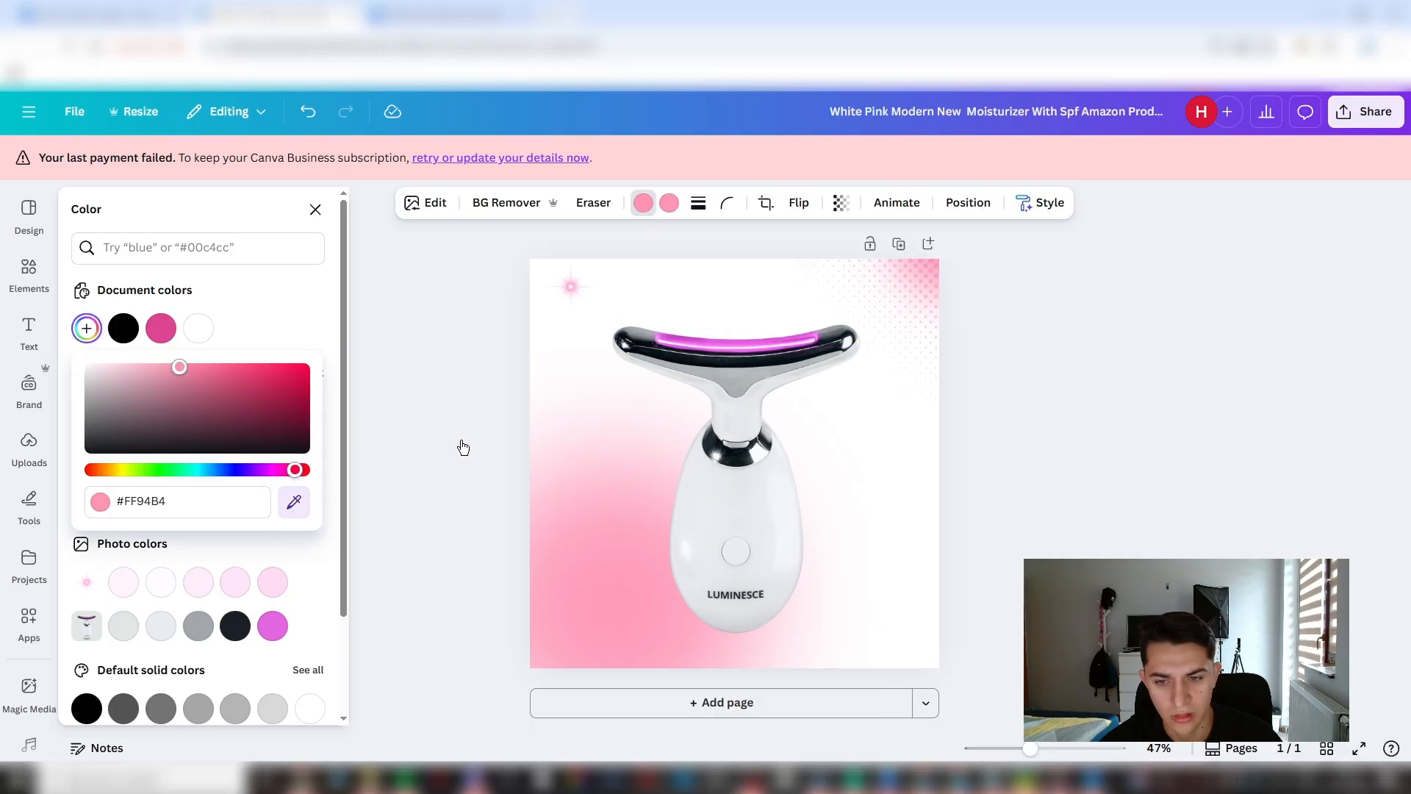
left_click(787, 333)
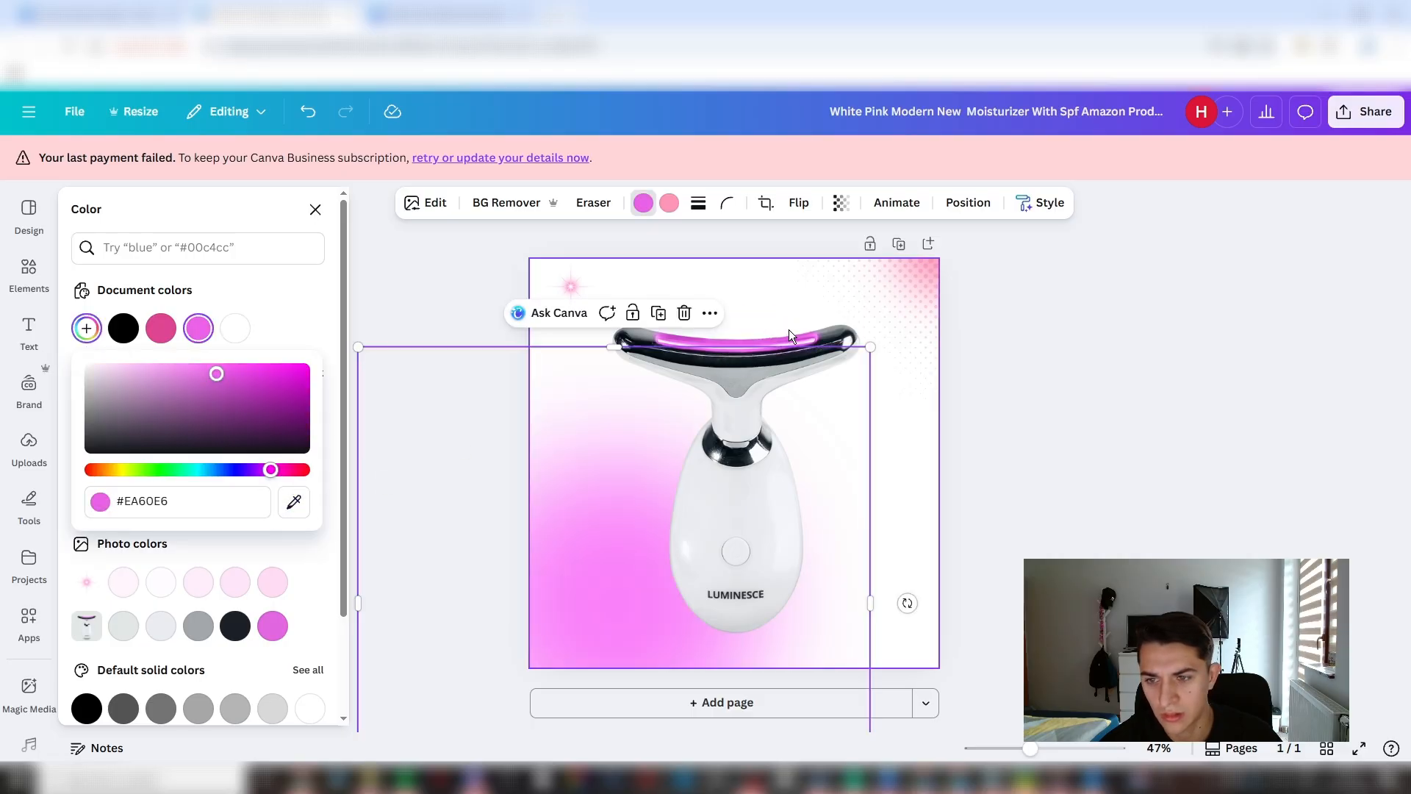
left_click(431, 270)
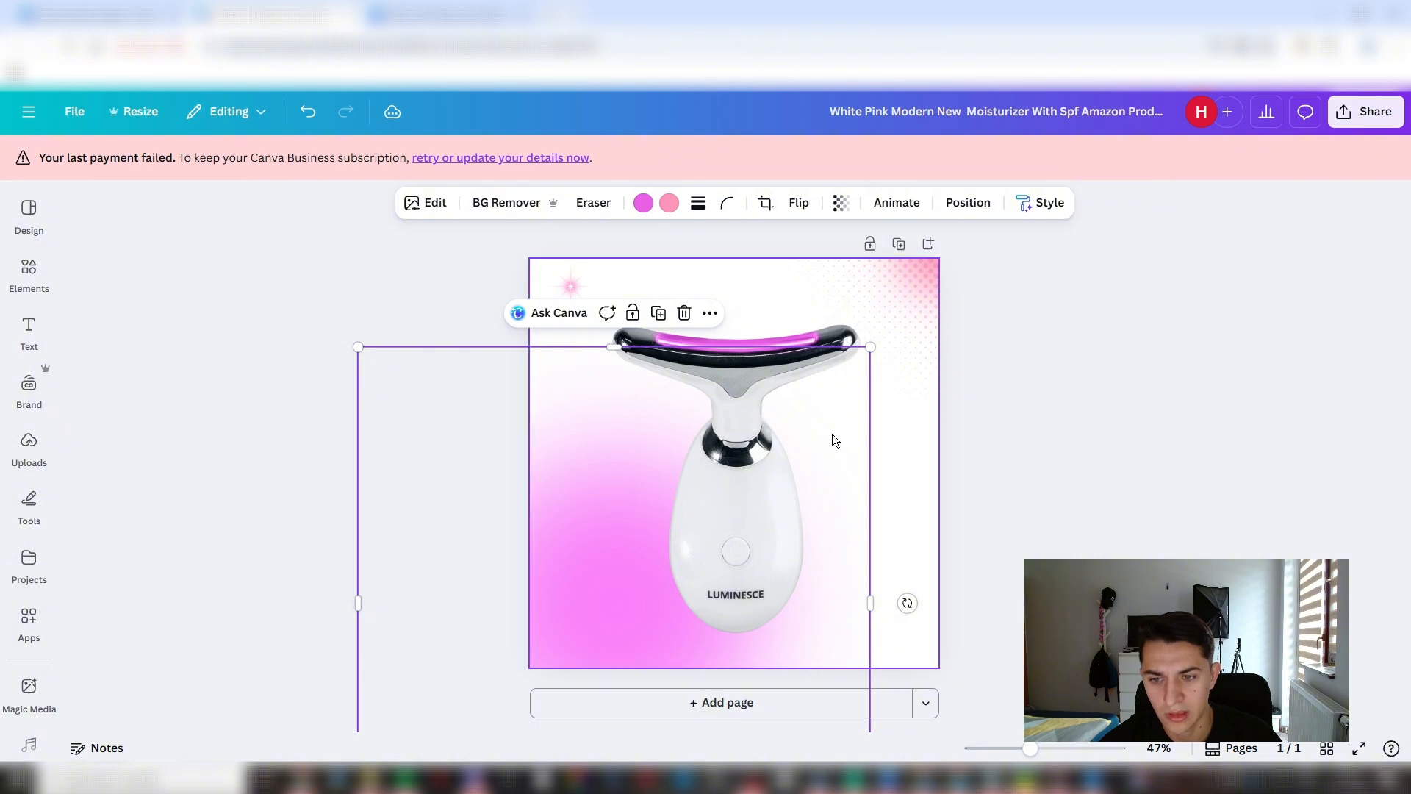
left_click(1020, 441)
- Delete the pink glow that comes from the page's upper-right corner
left_click(923, 283)
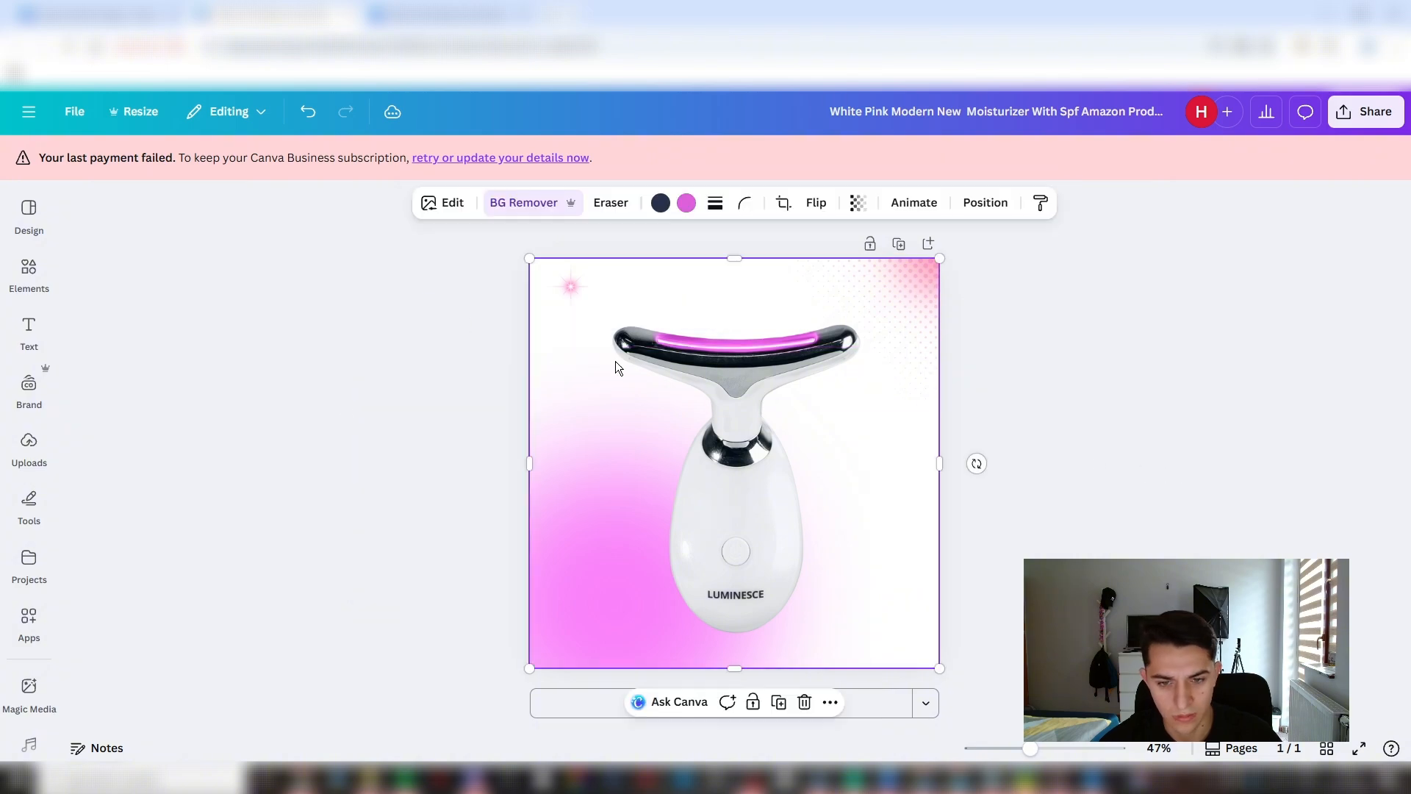
left_click(986, 202)
left_click(253, 512)
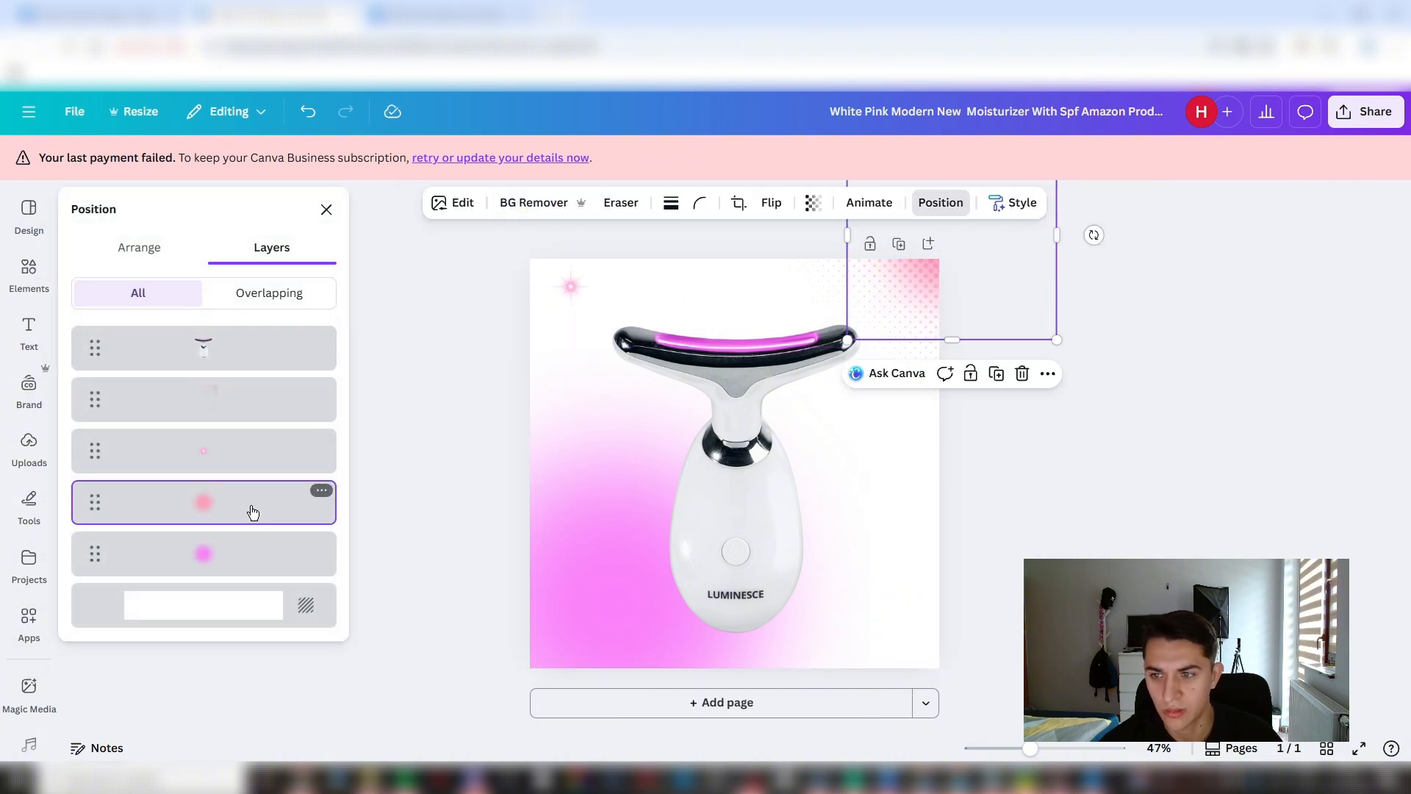
left_click_drag(1055, 315, 863, 499)
left_click(864, 499)
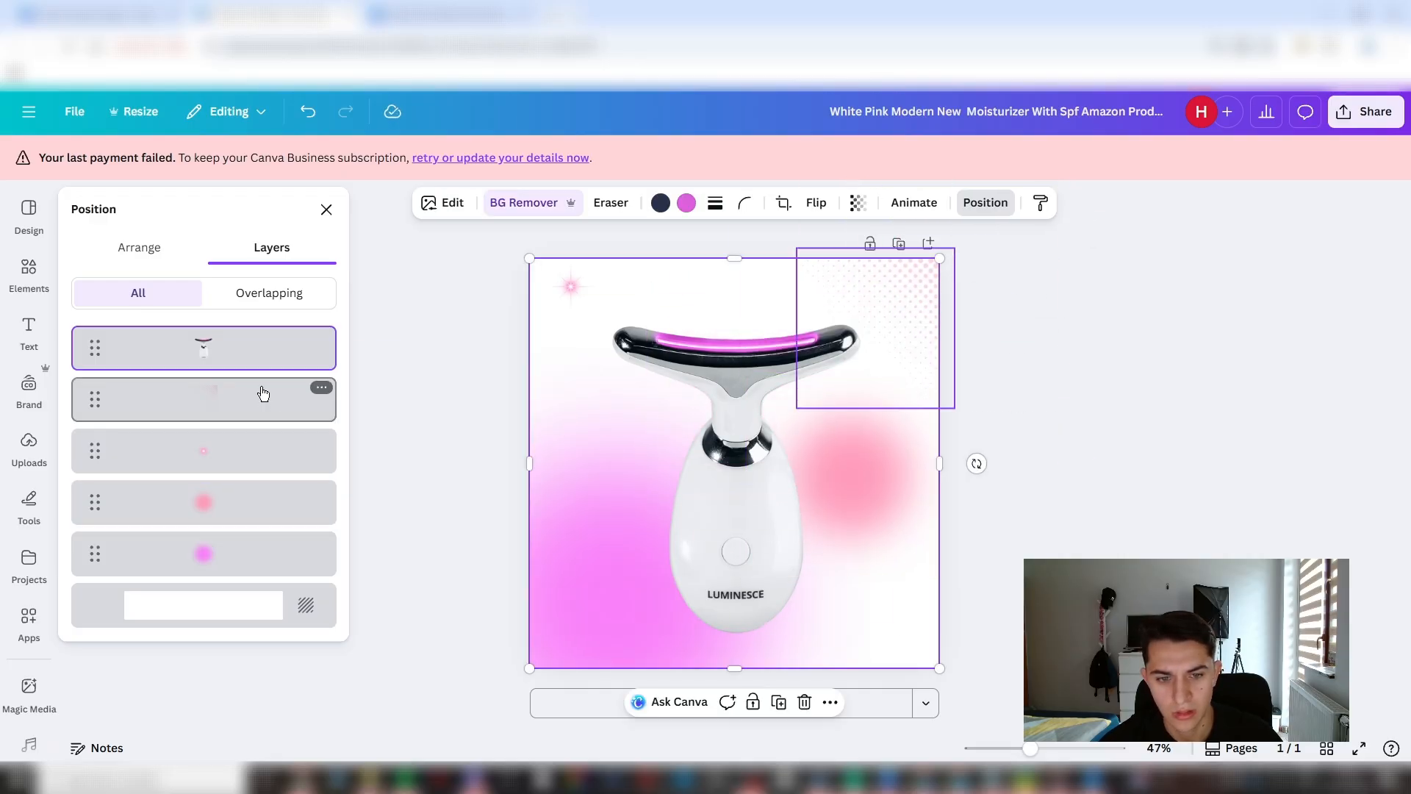
left_click(209, 516)
key("Delete")
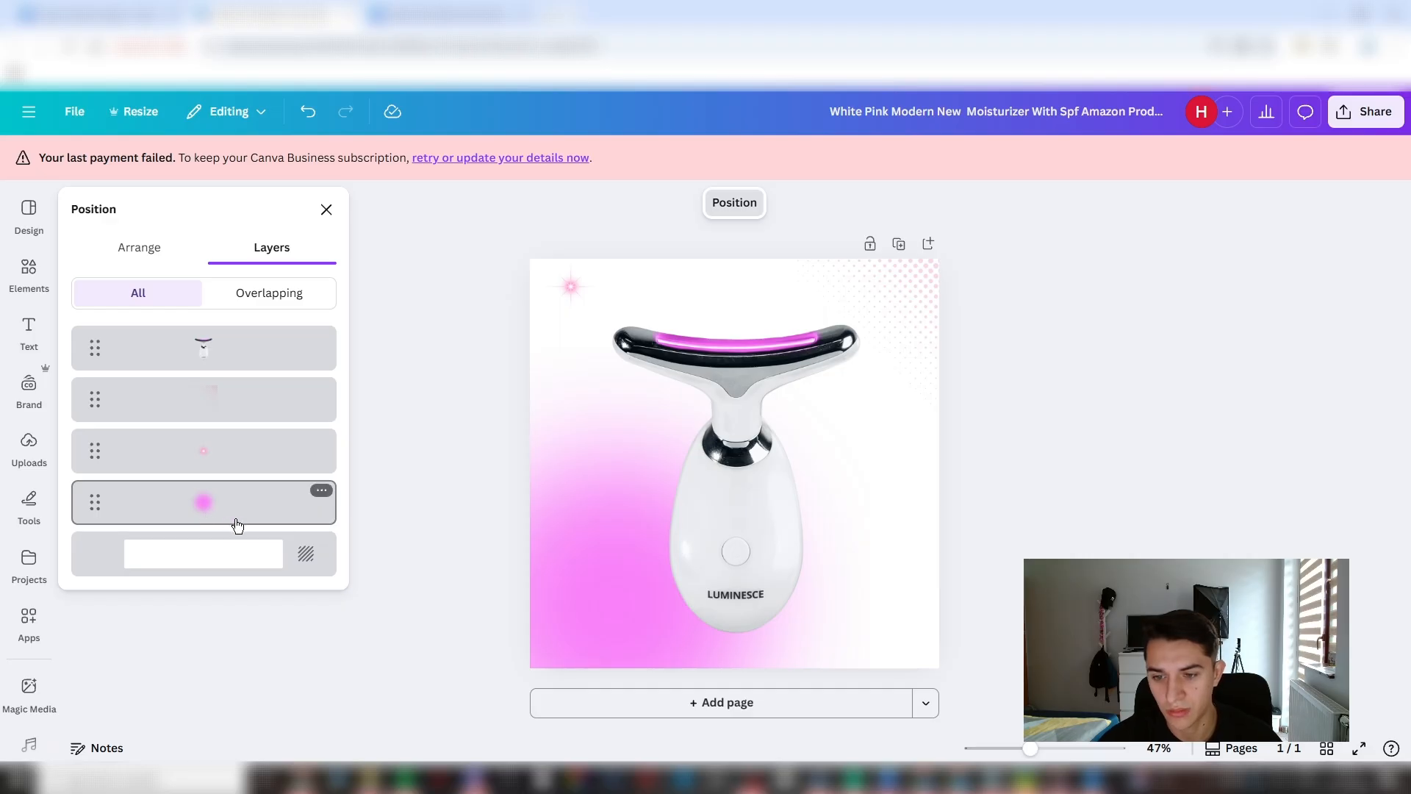
- Duplicate the magenta glow into the page's upper-right corner and layer it beneath the sculptor and the dot pattern
left_click(663, 643)
left_click(296, 507)
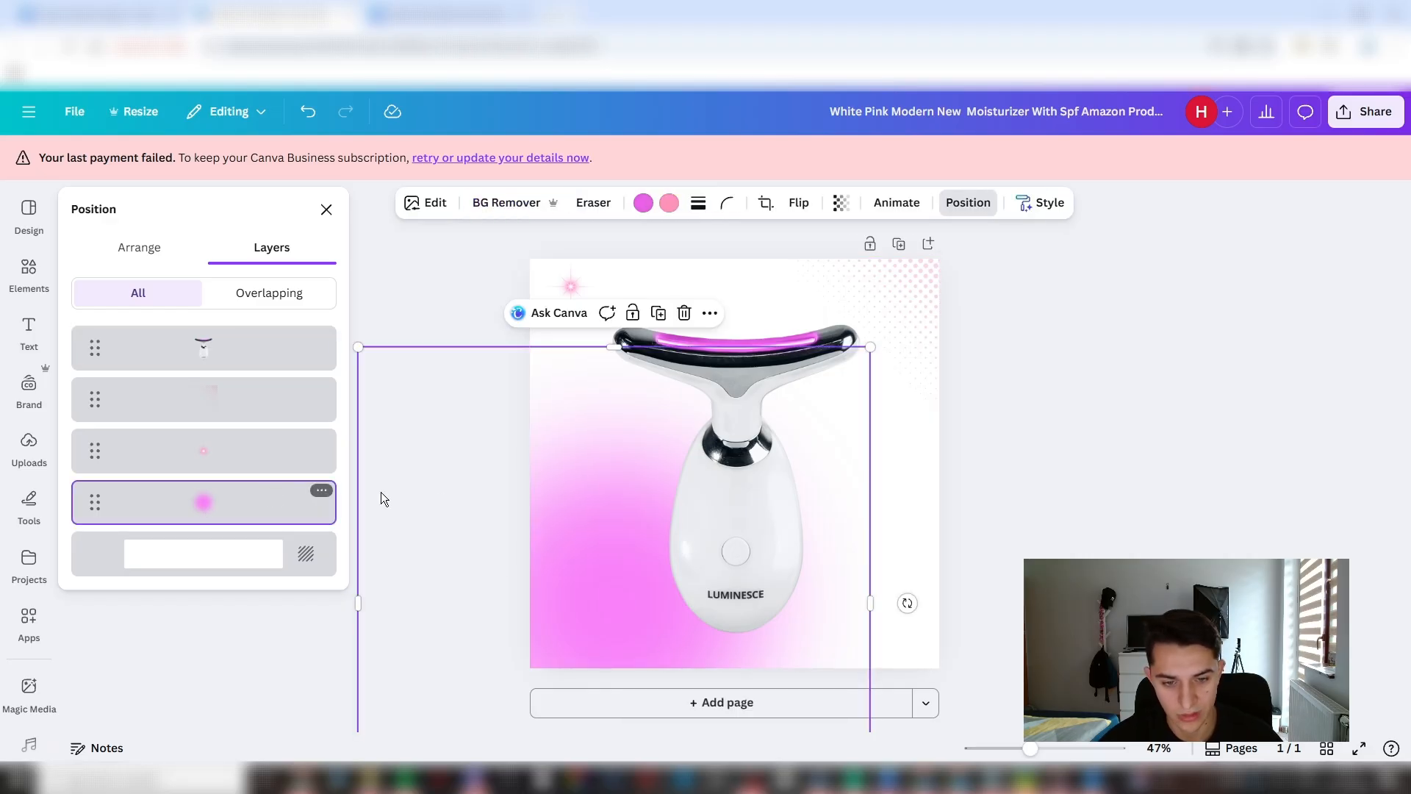
key("ctrl+d")
left_click_drag(598, 535, 995, 147)
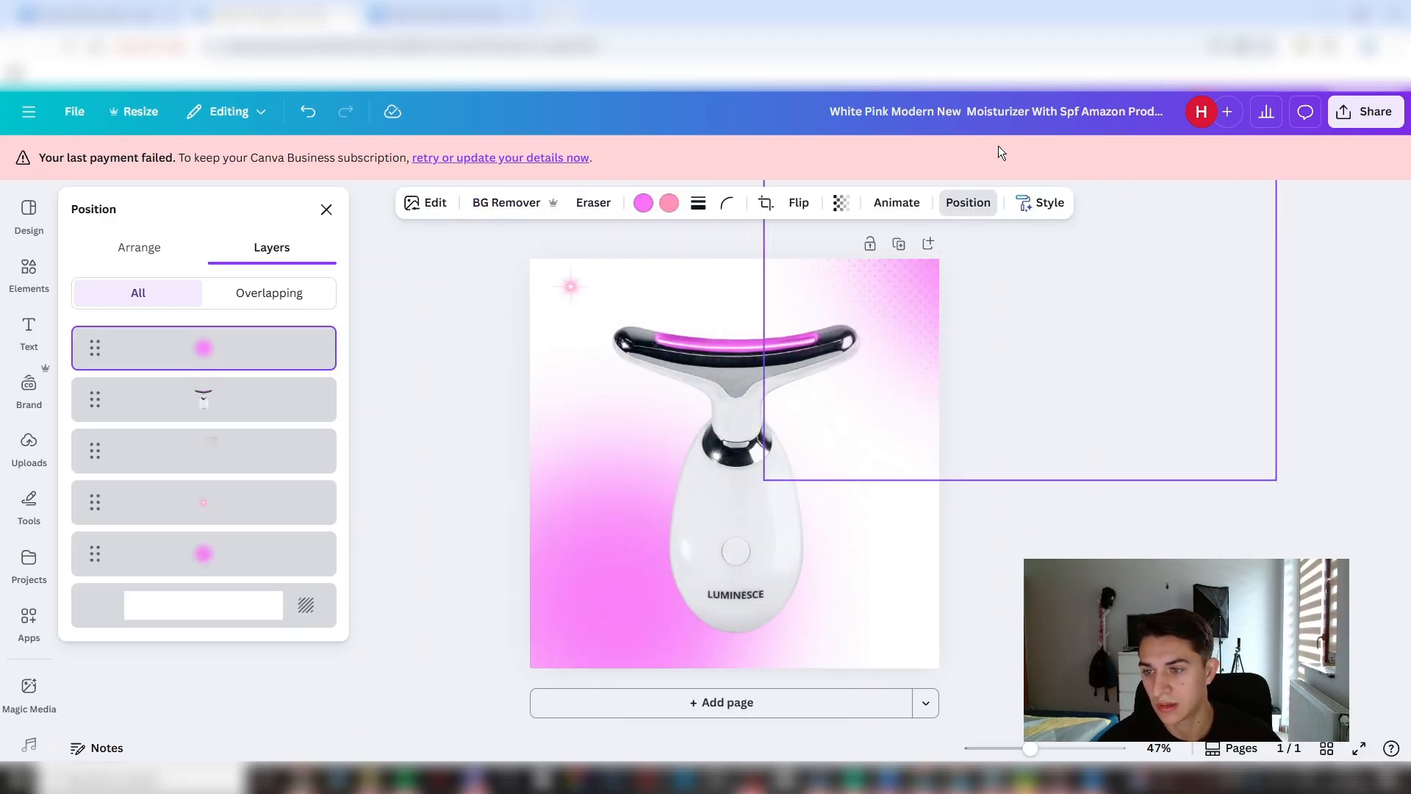
left_click_drag(90, 353, 90, 452)
left_click_drag(1114, 298, 1084, 281)
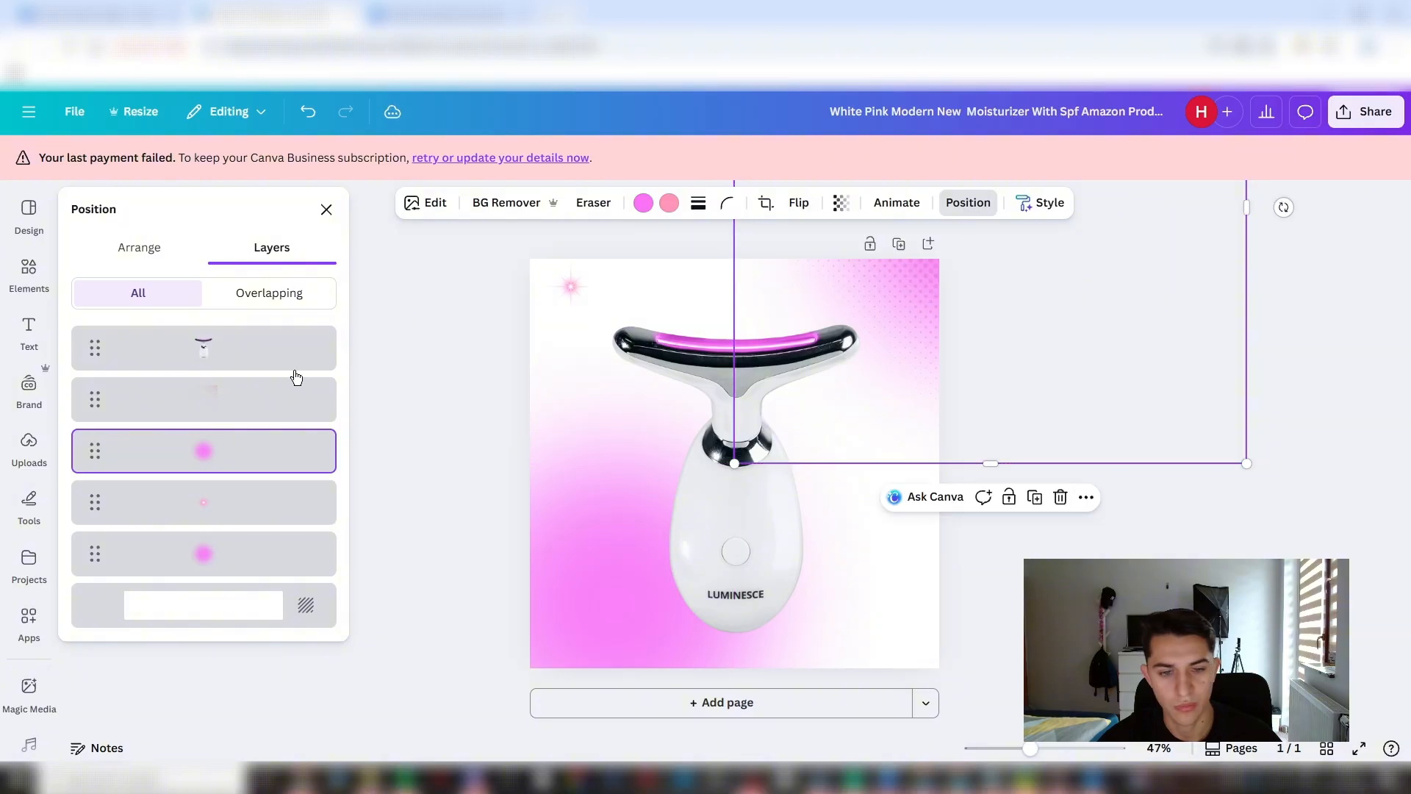
- Enlarge the dot pattern in the page's upper-right corner so it extends behind the sculptor's head
left_click(269, 401)
left_click_drag(796, 408, 674, 492)
left_click(1223, 356)
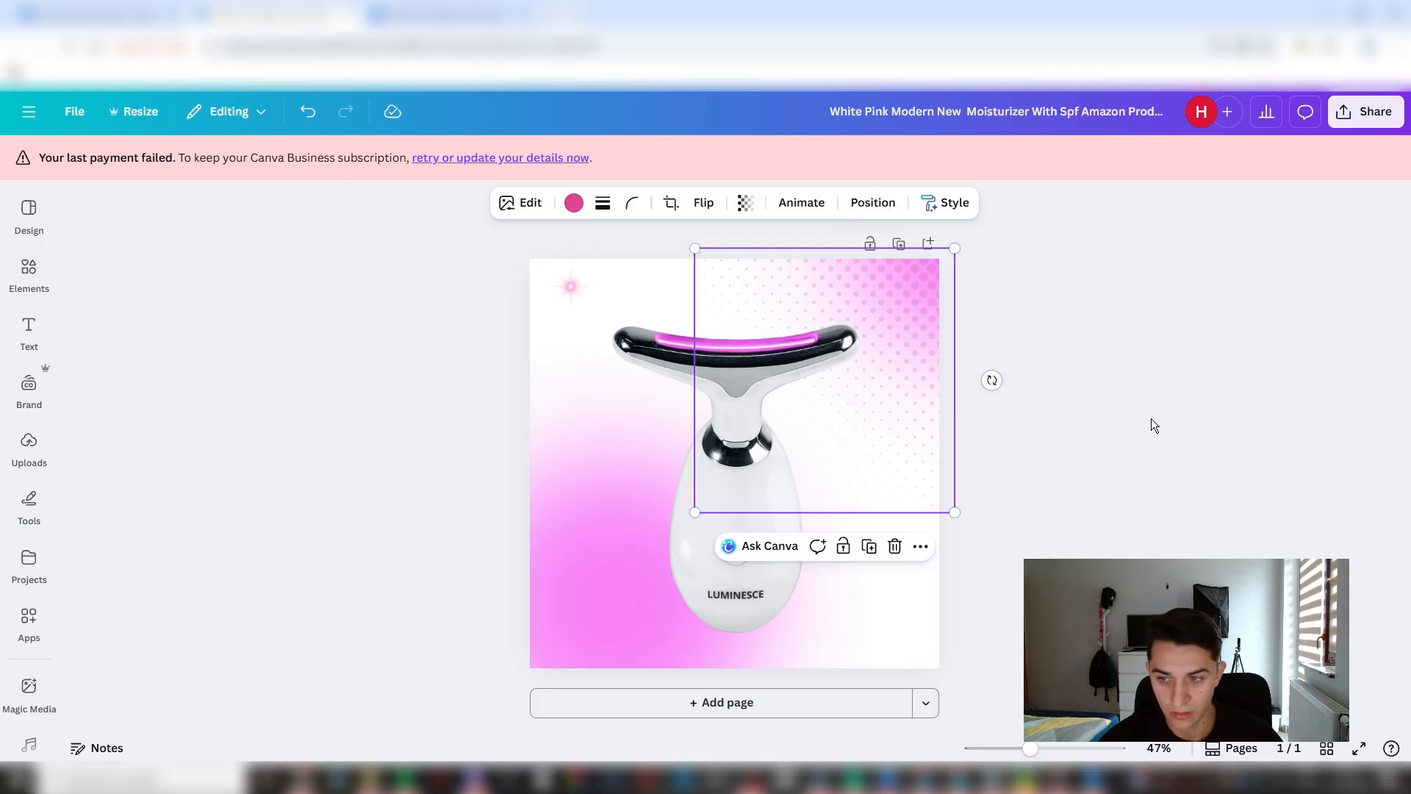
left_click(1095, 405)
- Recolor the dot pattern with the magenta sampled from the sculptor's light strip
key("alt+1")
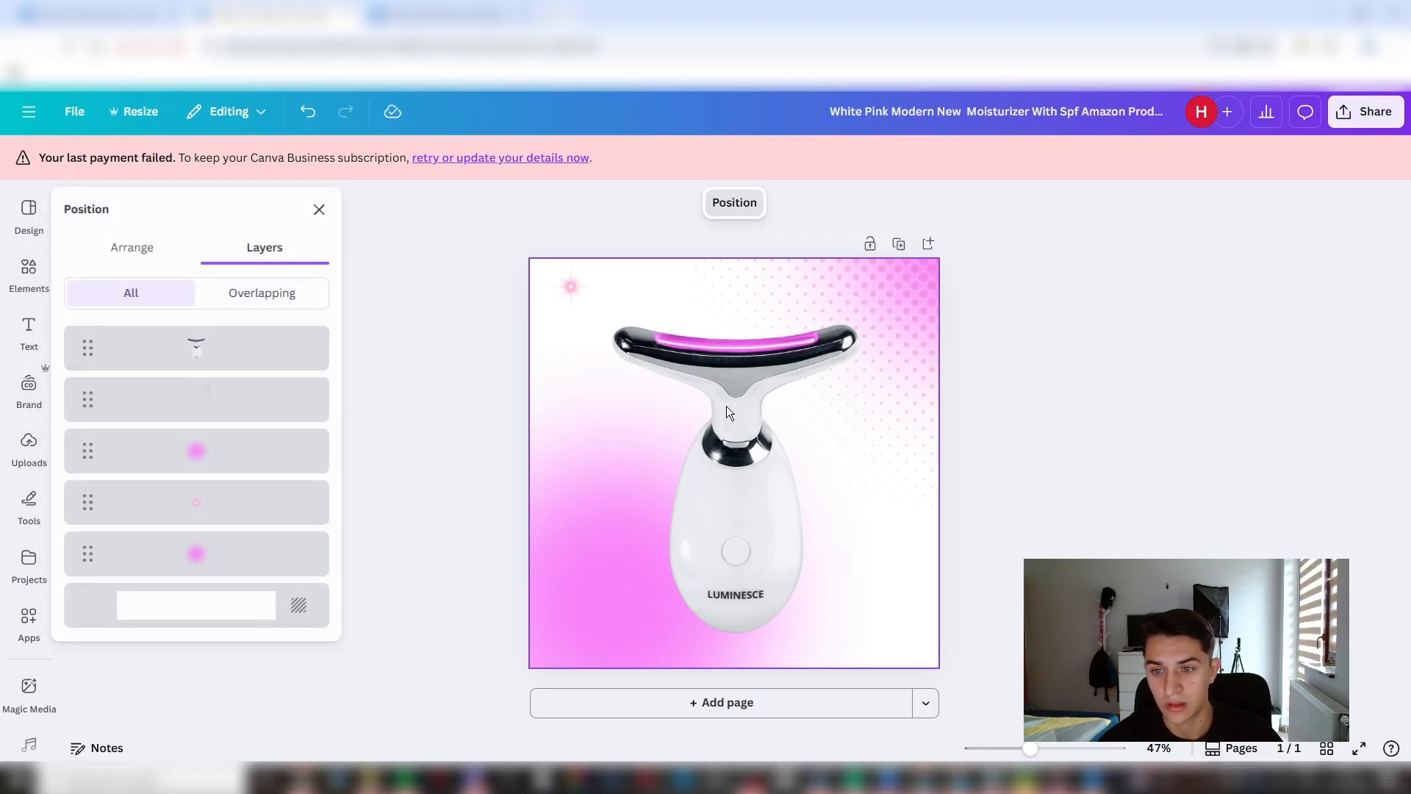
left_click(248, 410)
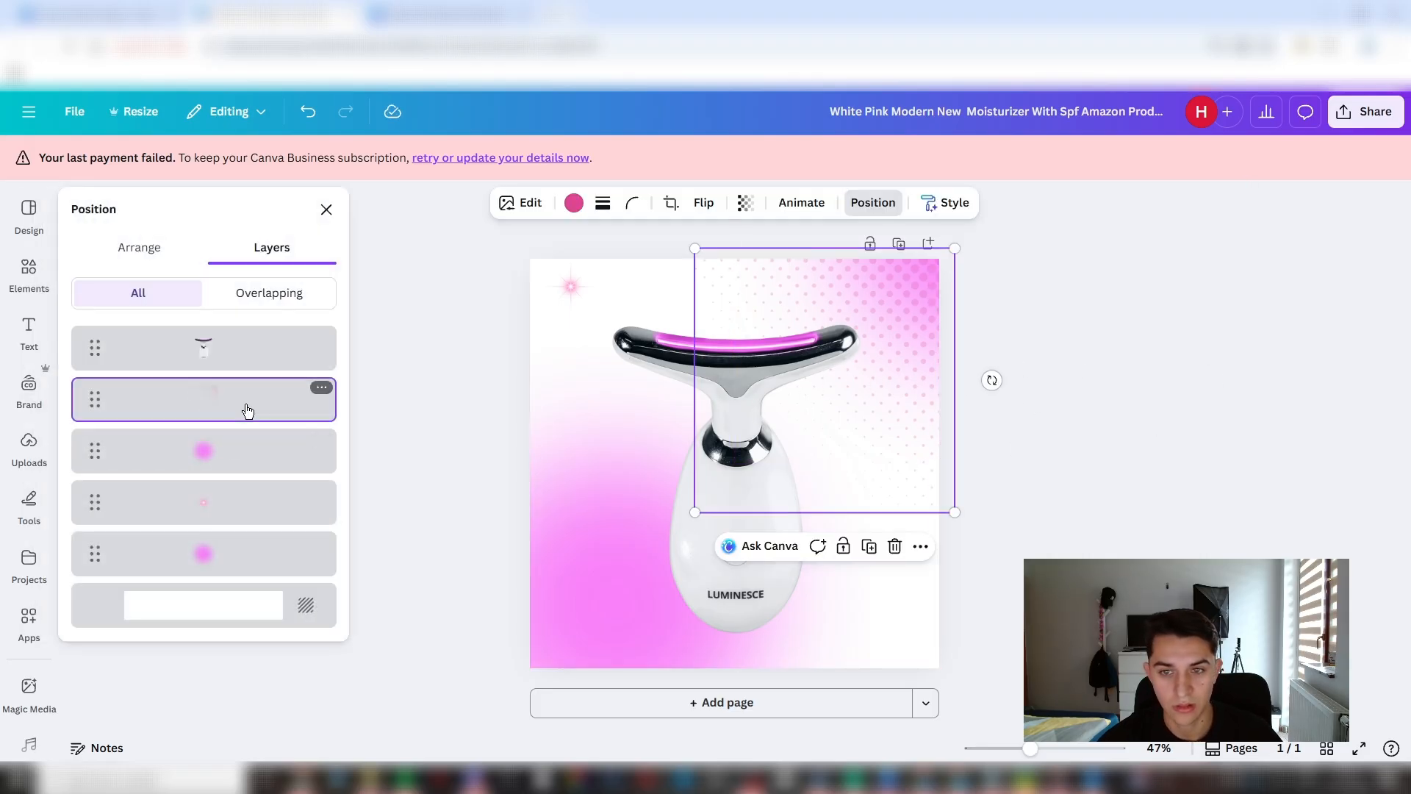
left_click(574, 205)
left_click(88, 329)
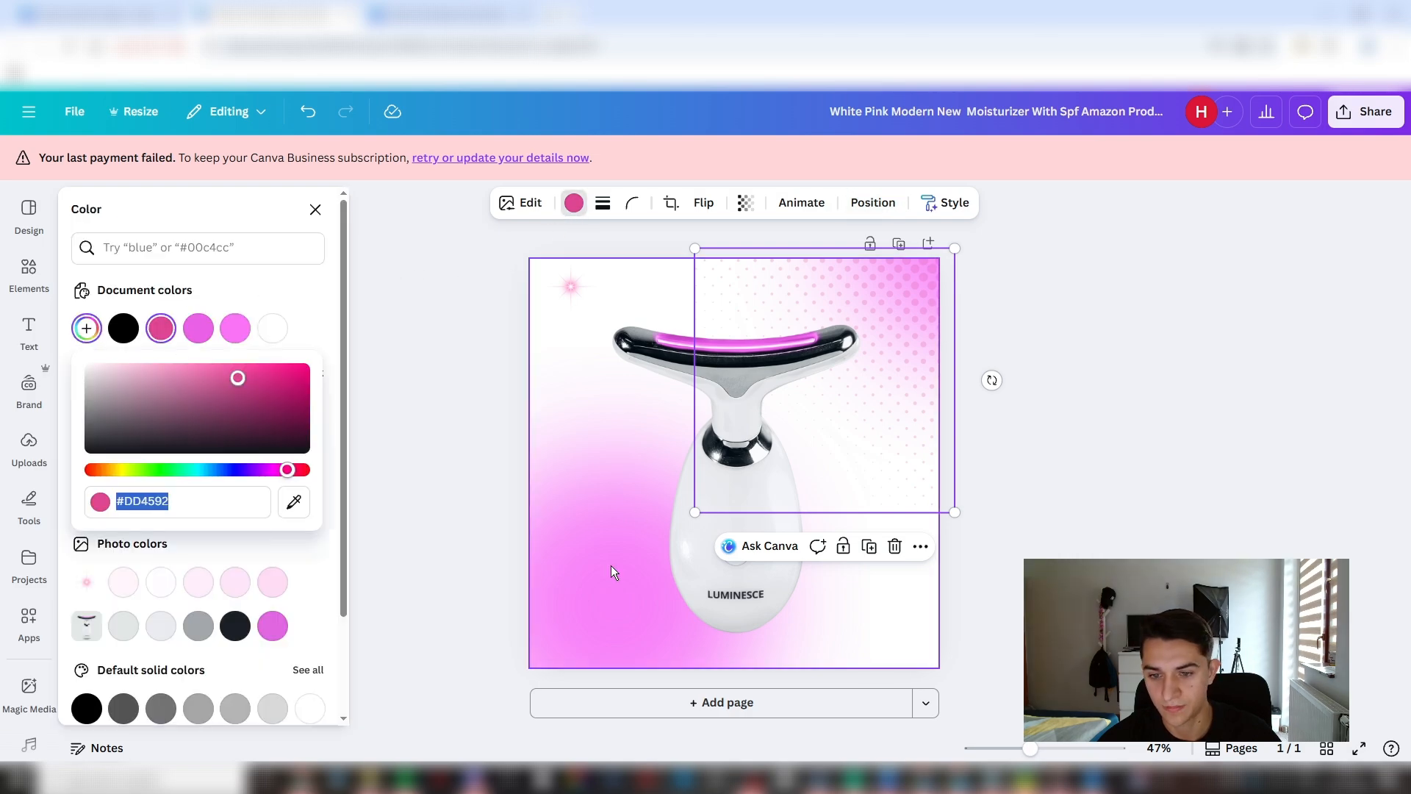
left_click(293, 500)
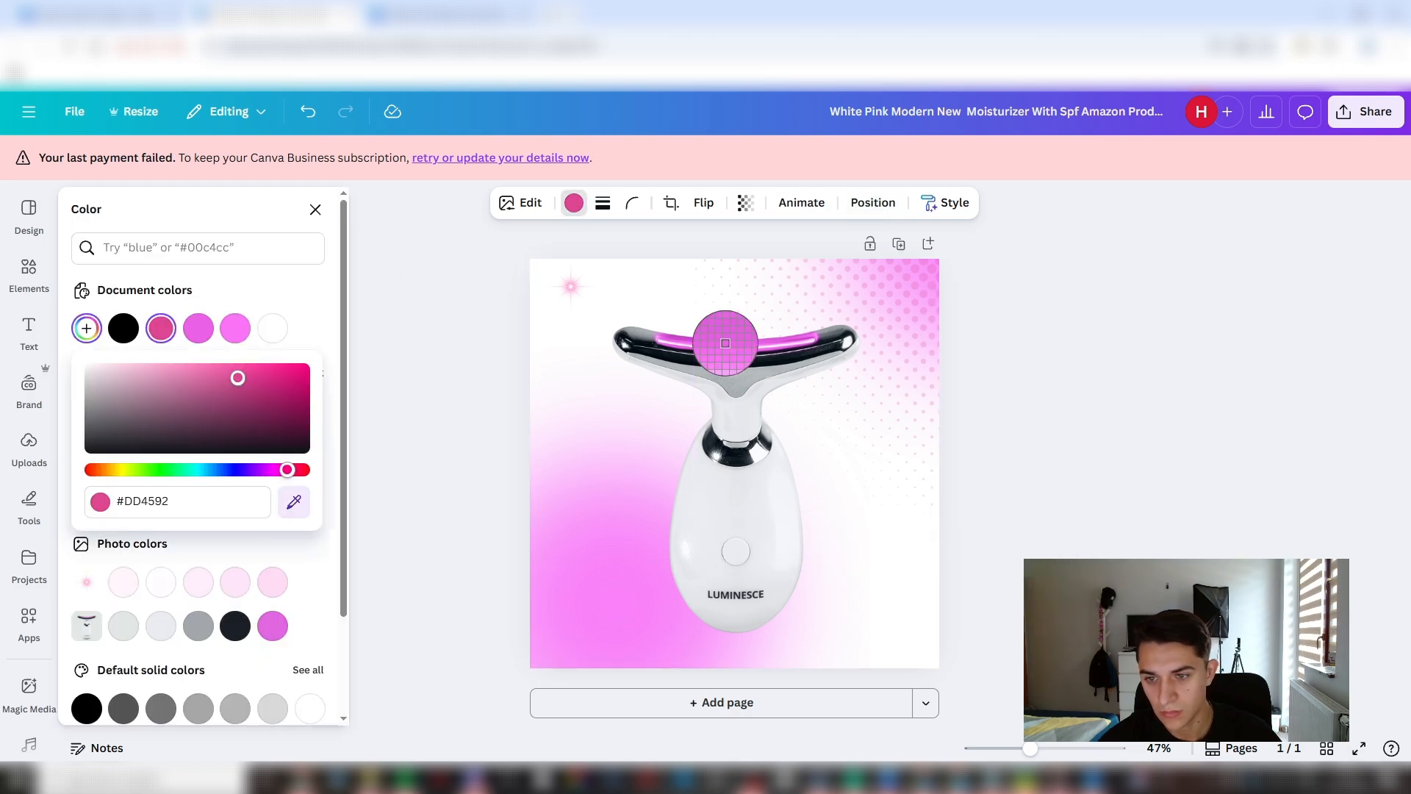
left_click(726, 342)
left_click(1188, 372)
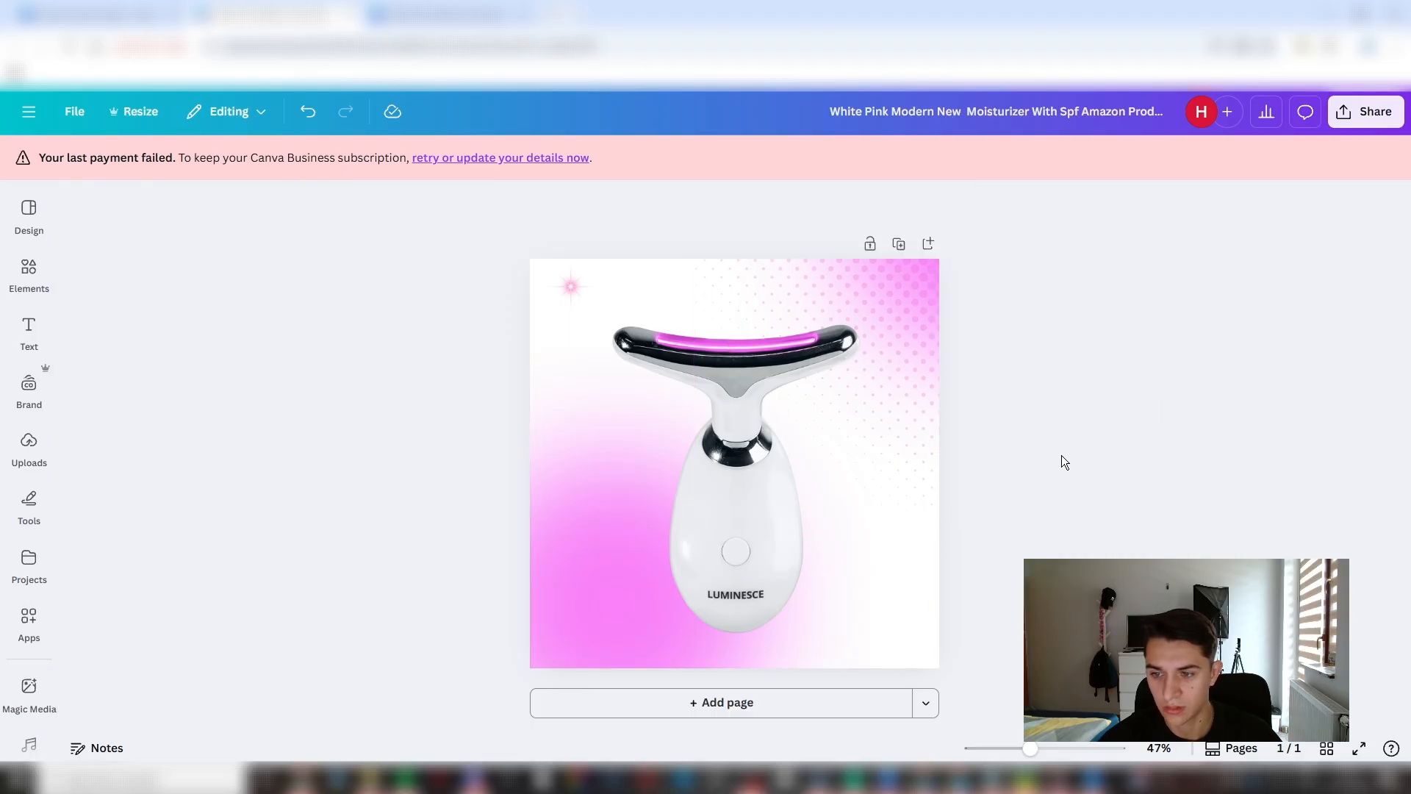
left_click(580, 548)
left_click_drag(606, 554, 619, 576)
key("ctrl+z")
- Lock the sculptor photo and move the lower-left magenta glow slightly further into its corner
key("alt+1")
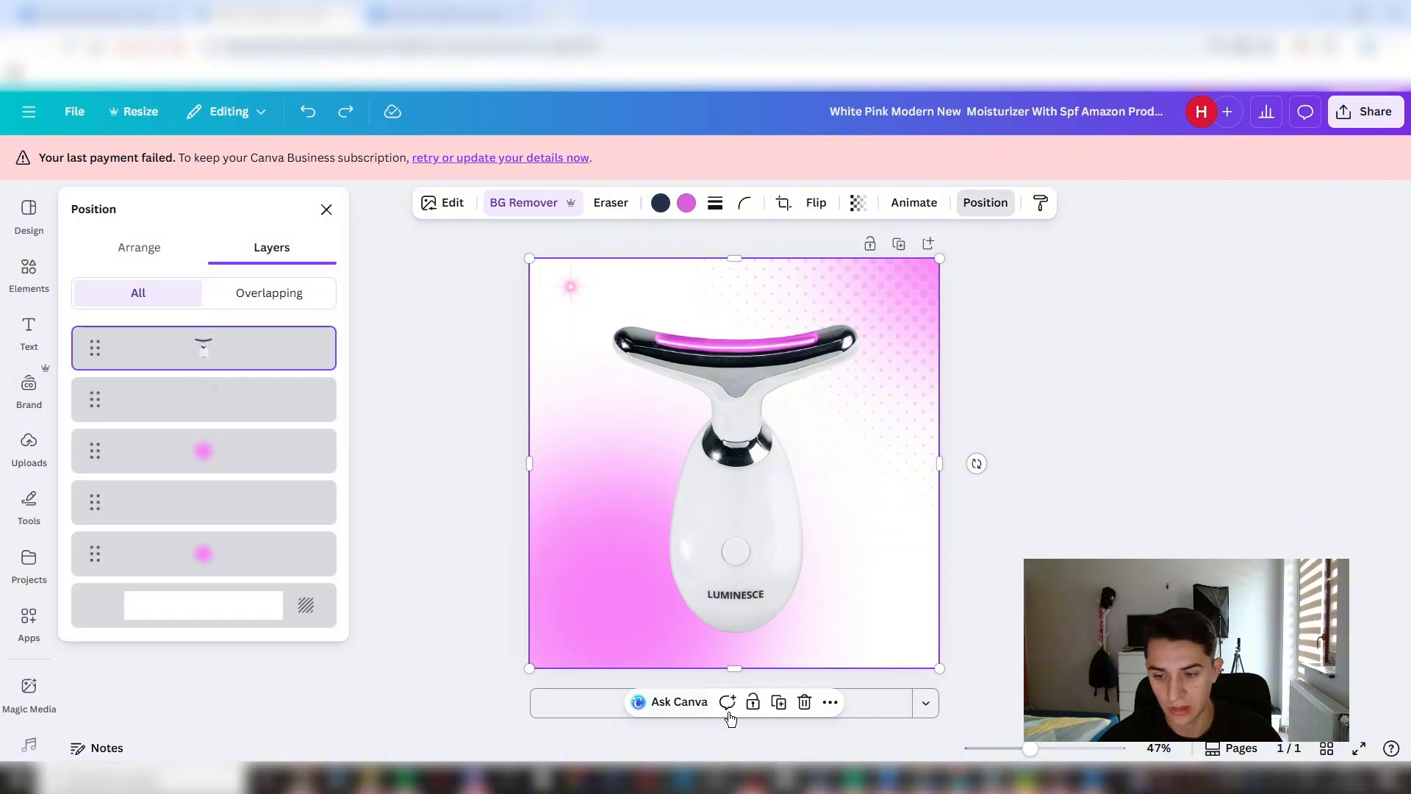
left_click(753, 703)
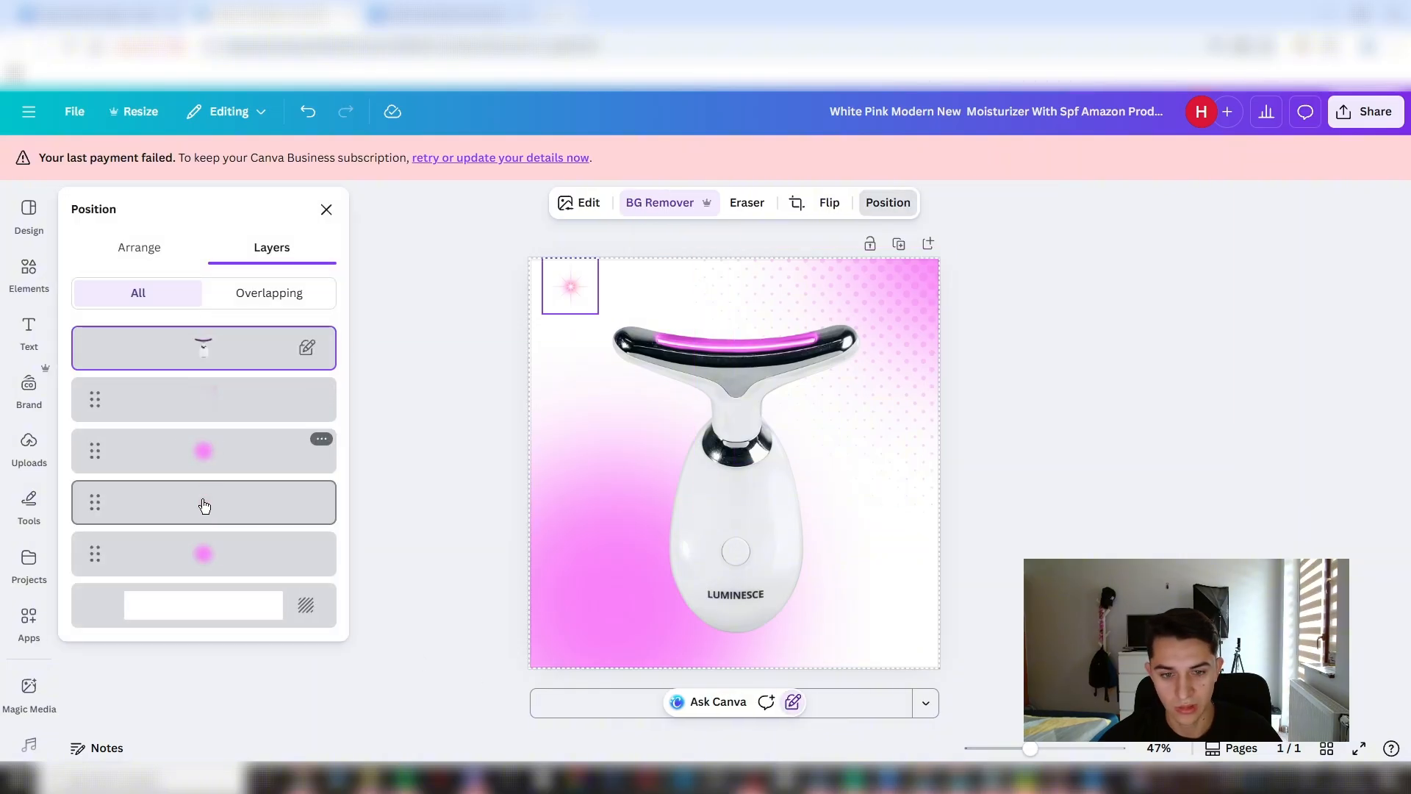
left_click(208, 563)
left_click_drag(600, 544, 577, 589)
left_click(1173, 469)
left_click(1196, 344)
- Open the shadow effects for the sculptor photo
left_click(774, 452)
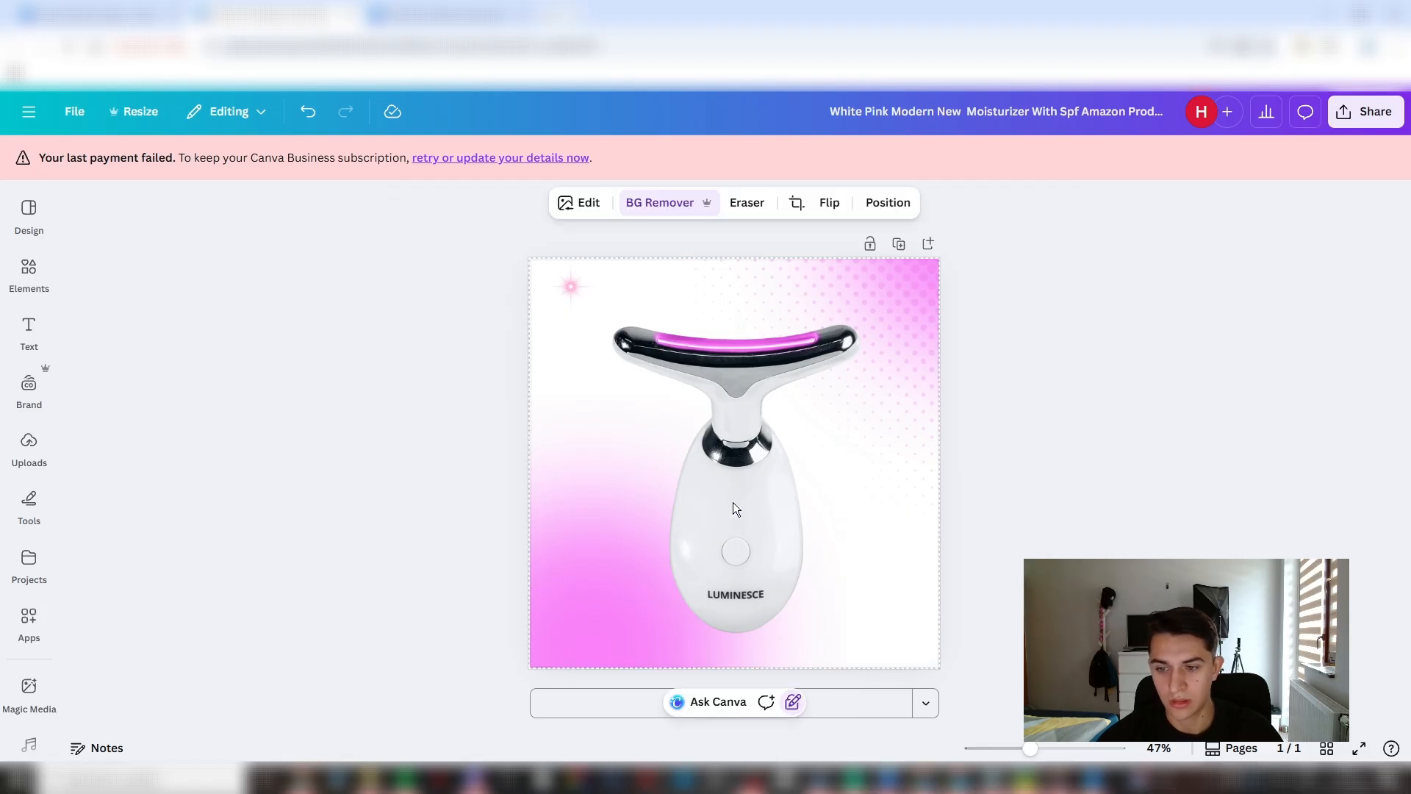
key("alt+1")
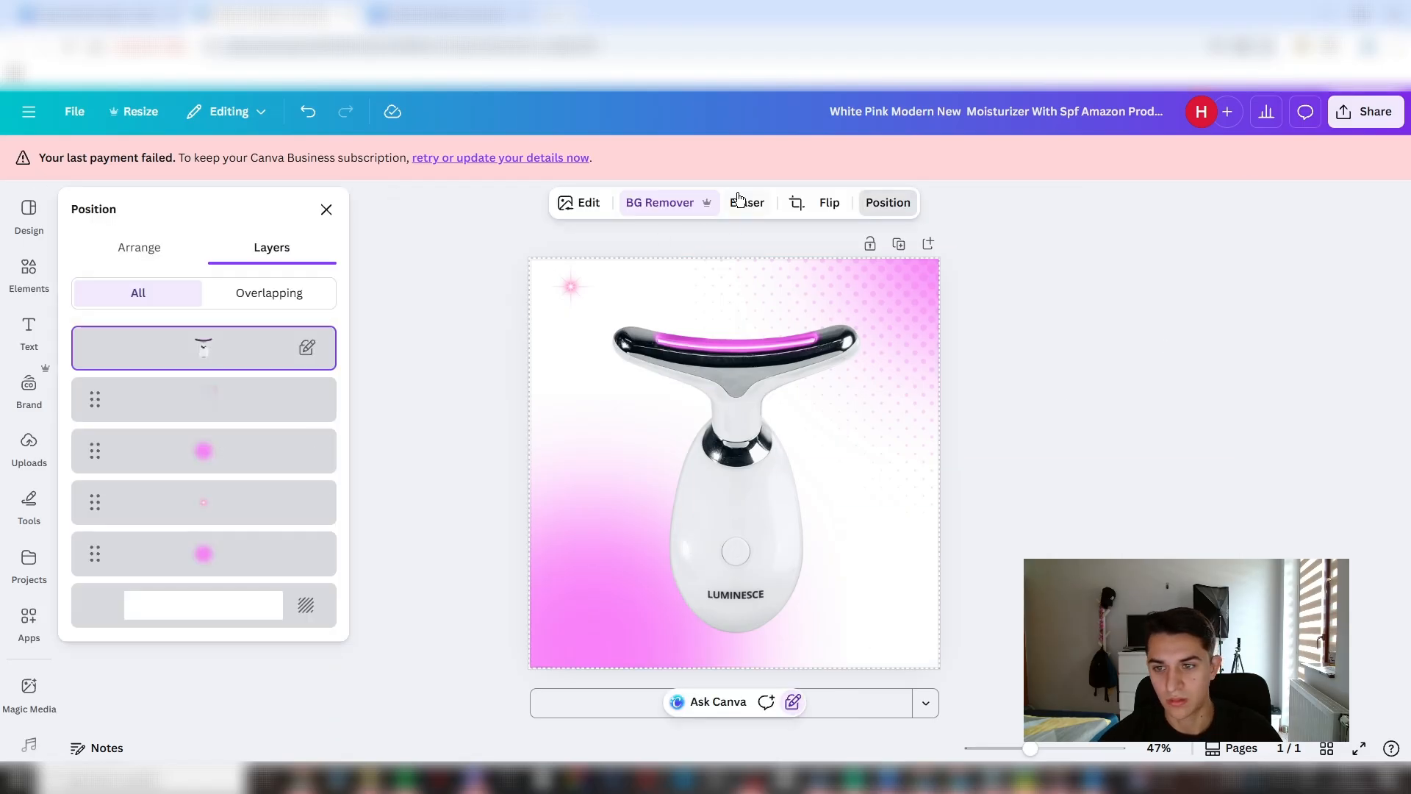
left_click(583, 205)
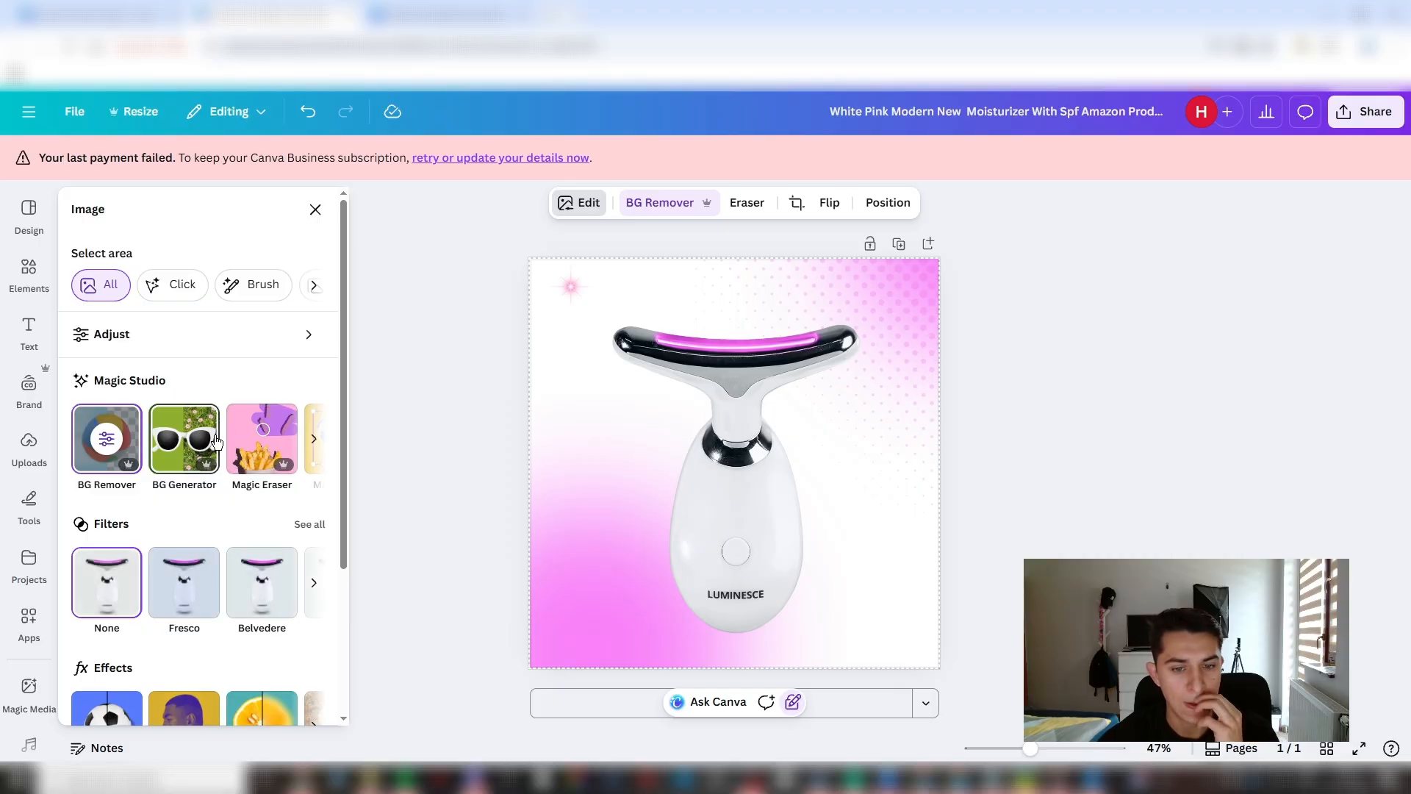
scroll(205, 470, "down", 1)
scroll(165, 460, "down", 2)
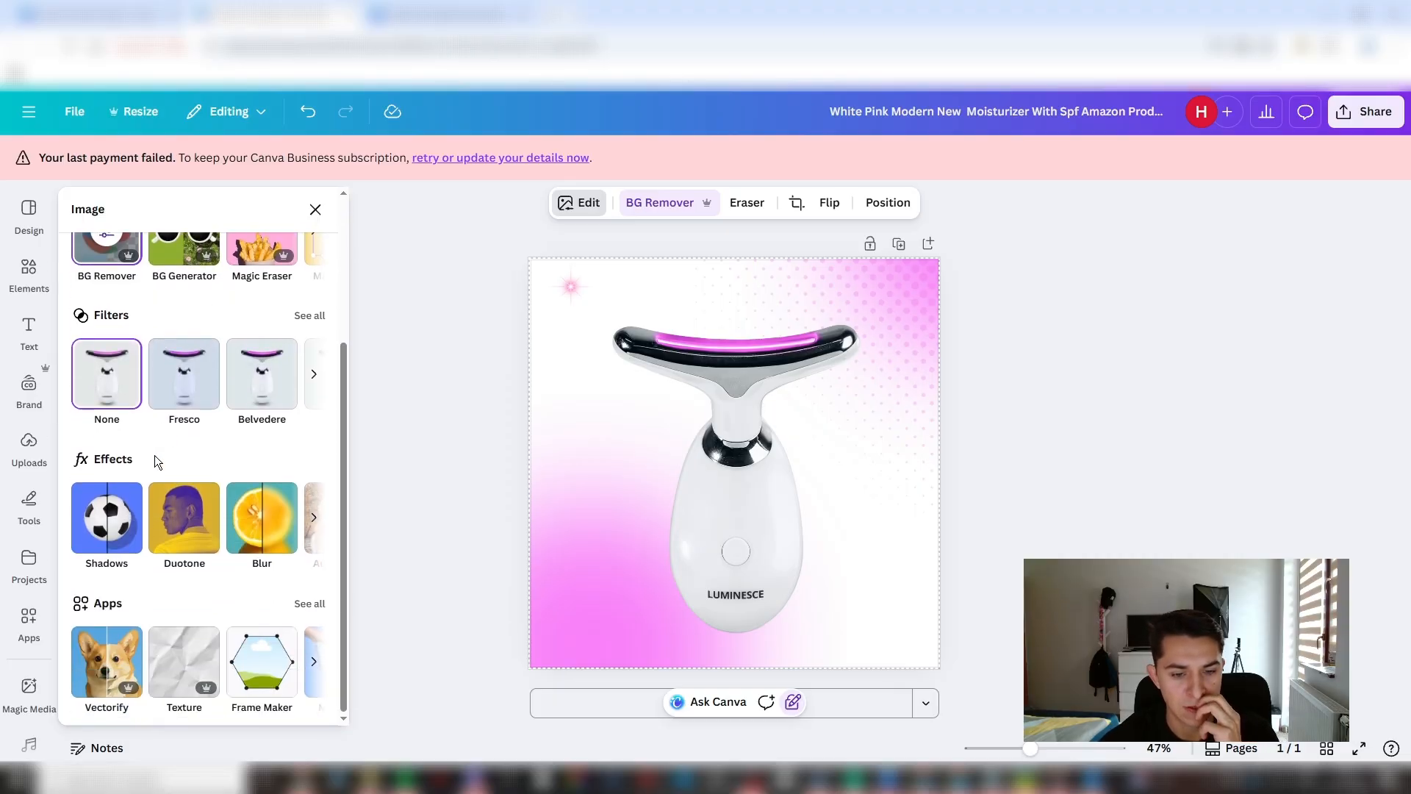
left_click(115, 513)
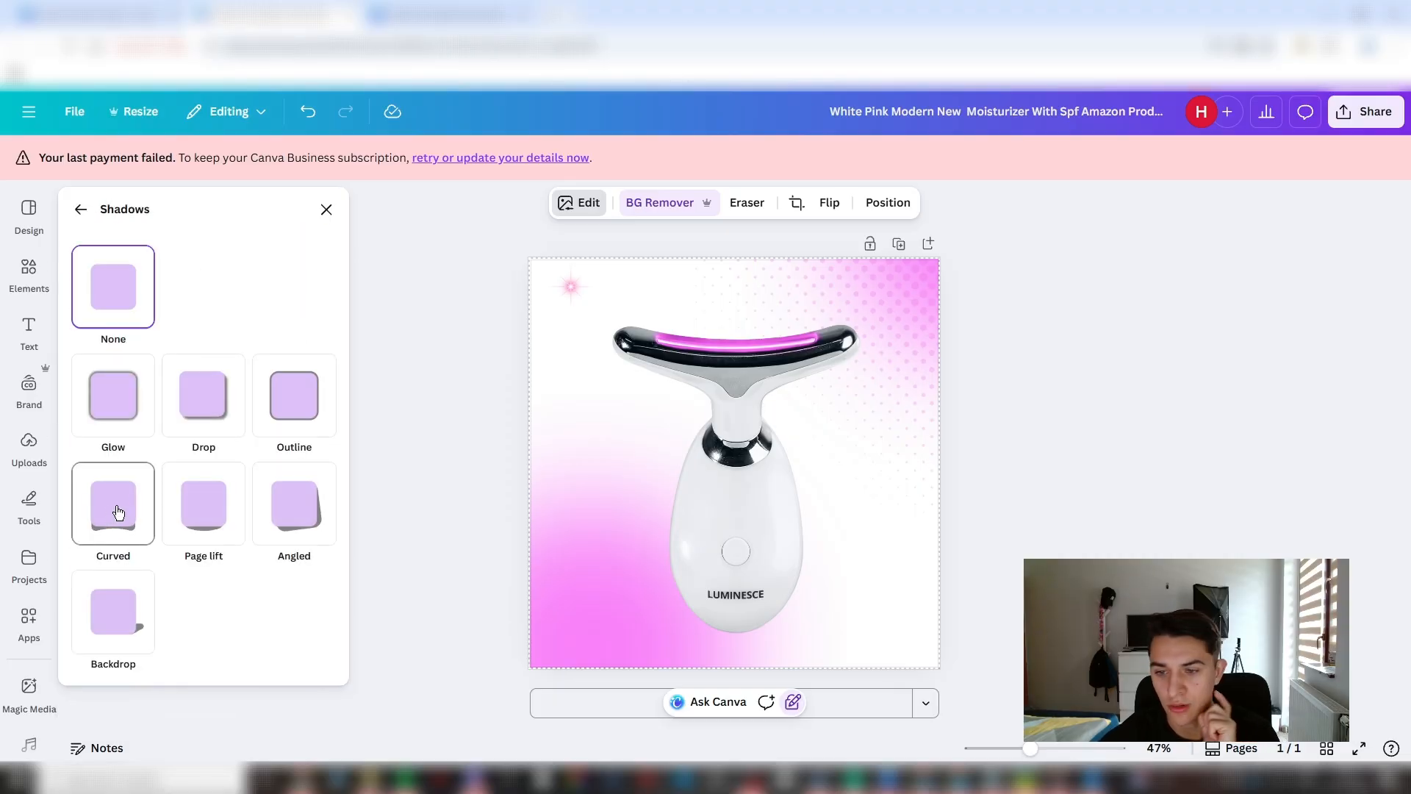
- Try the Glow, Drop, Outline, Angled, Page lift, Backdrop and Curved shadow styles on the sculptor photo
left_click(121, 399)
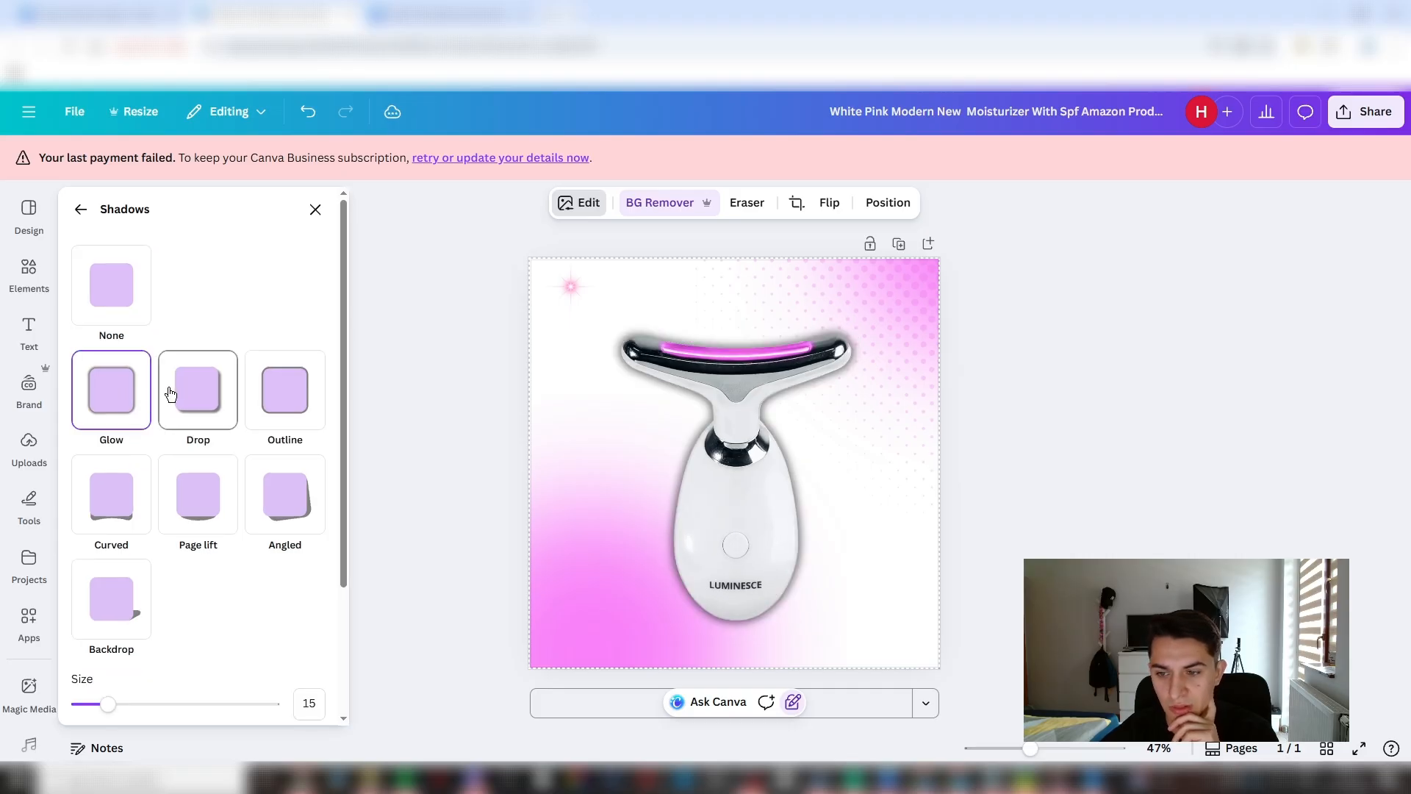
left_click(169, 394)
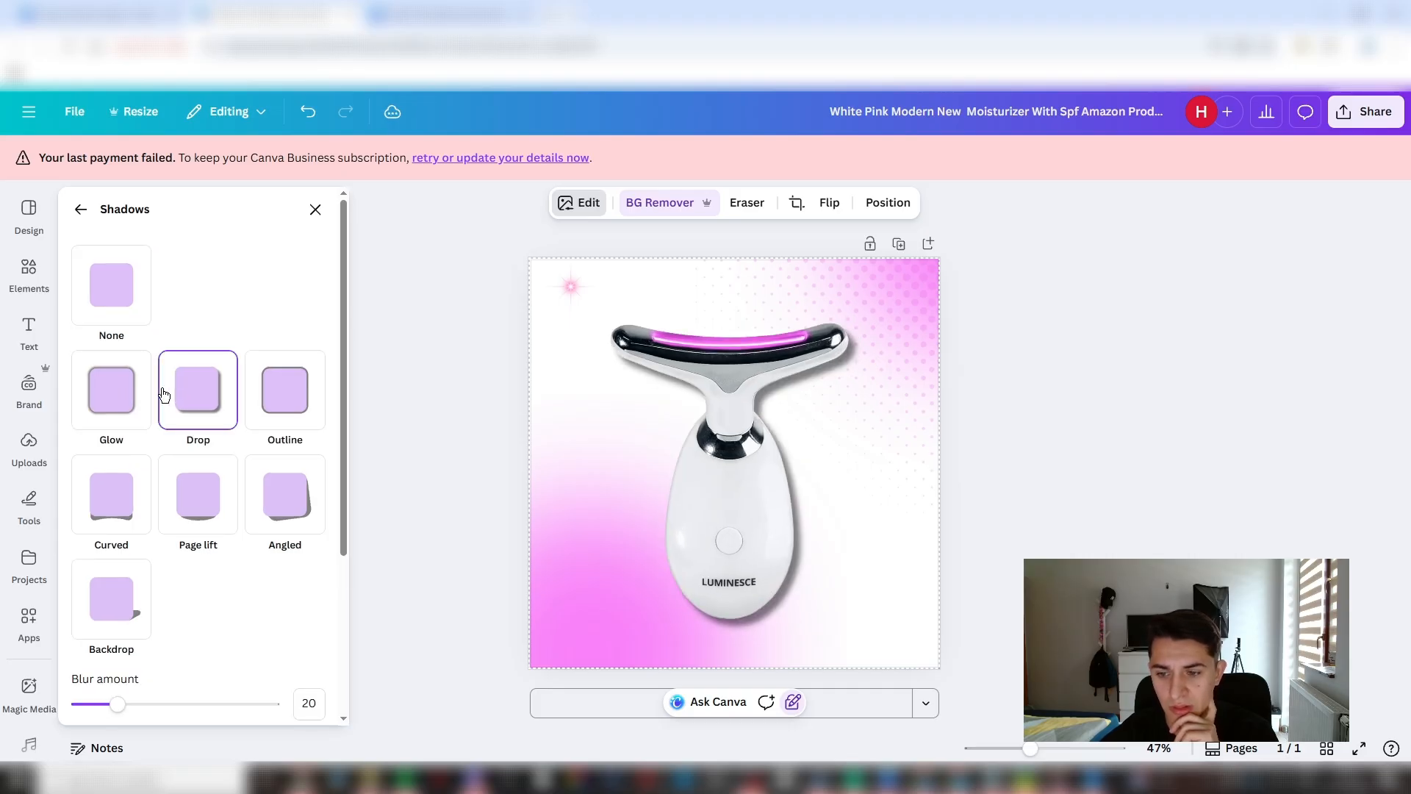
left_click(278, 401)
left_click(266, 514)
left_click(195, 506)
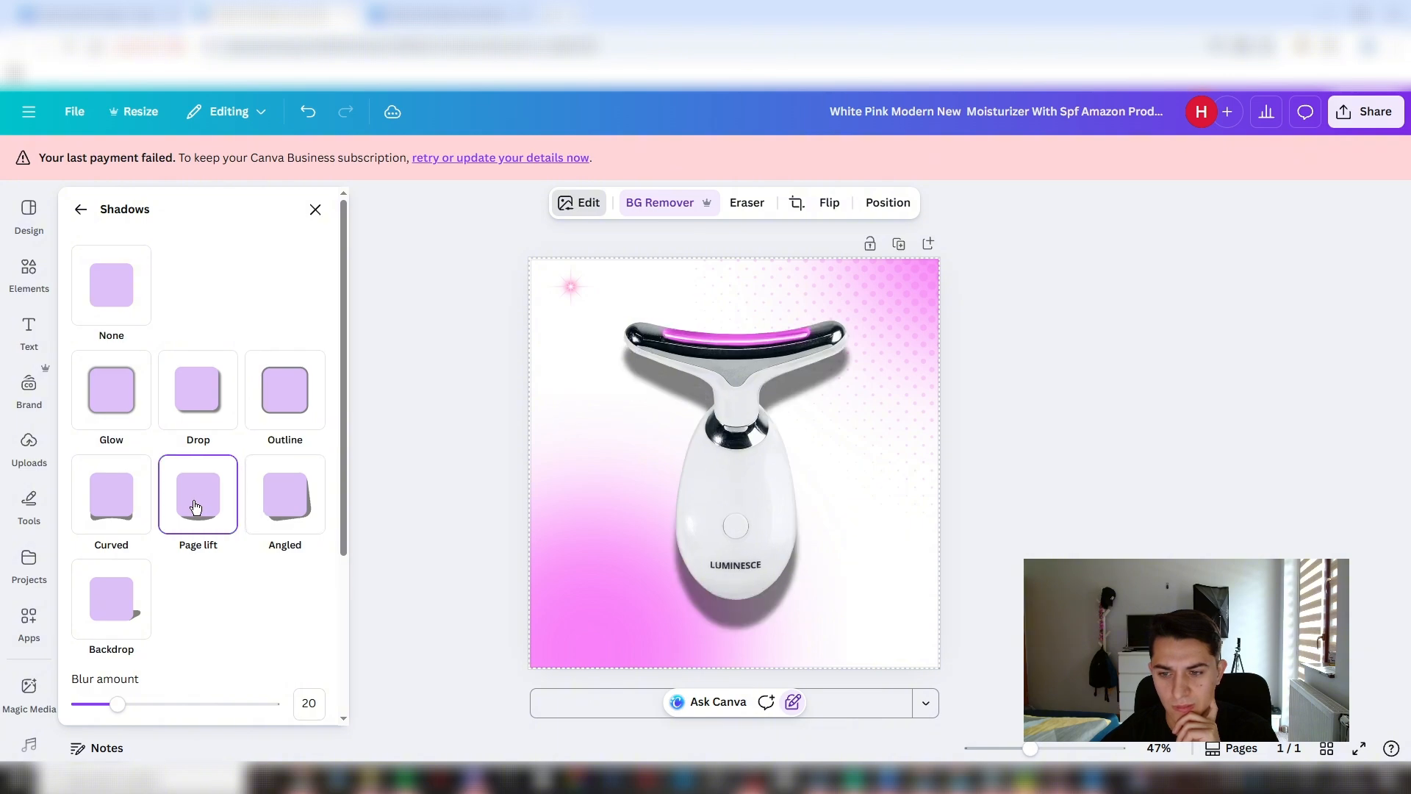
left_click(103, 604)
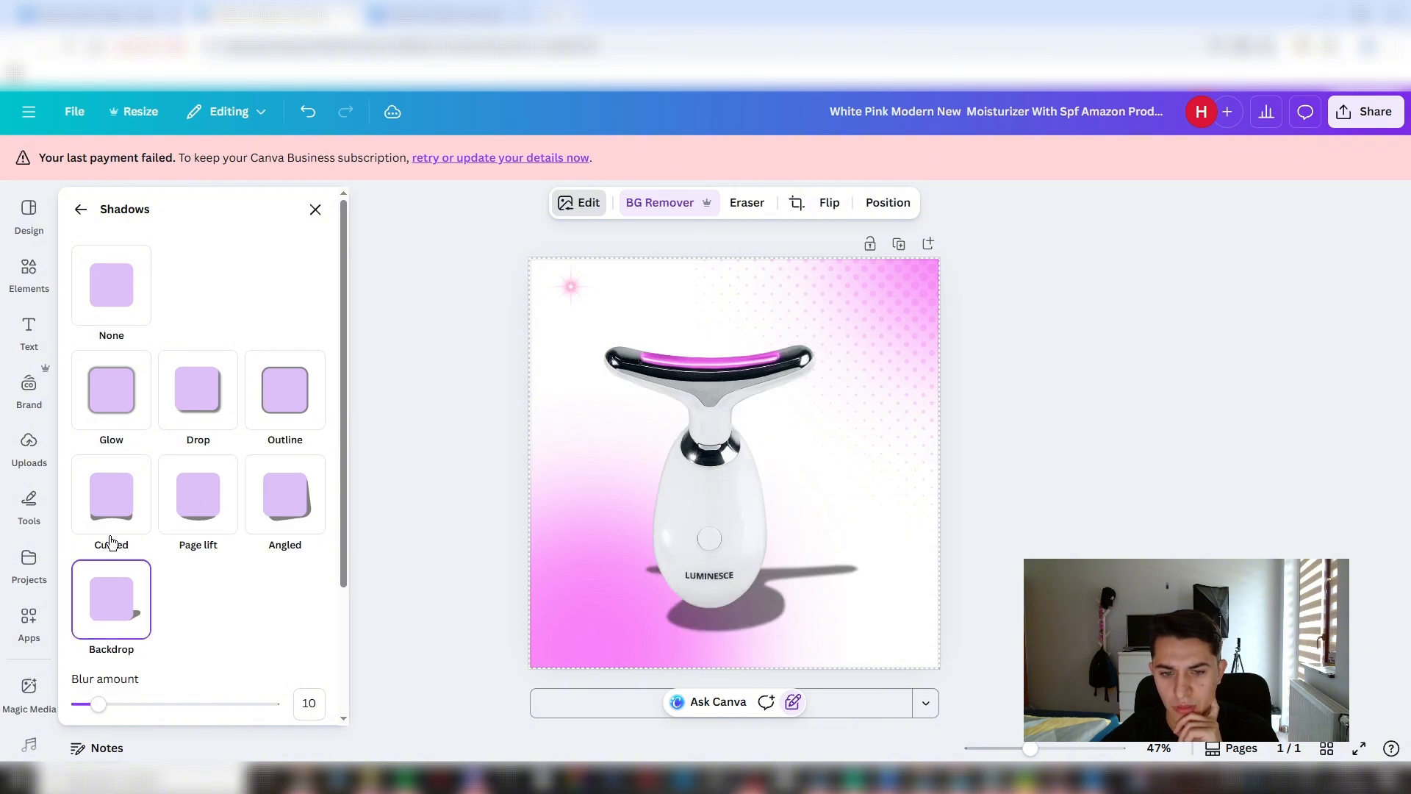
left_click(114, 536)
left_click(201, 418)
left_click(100, 528)
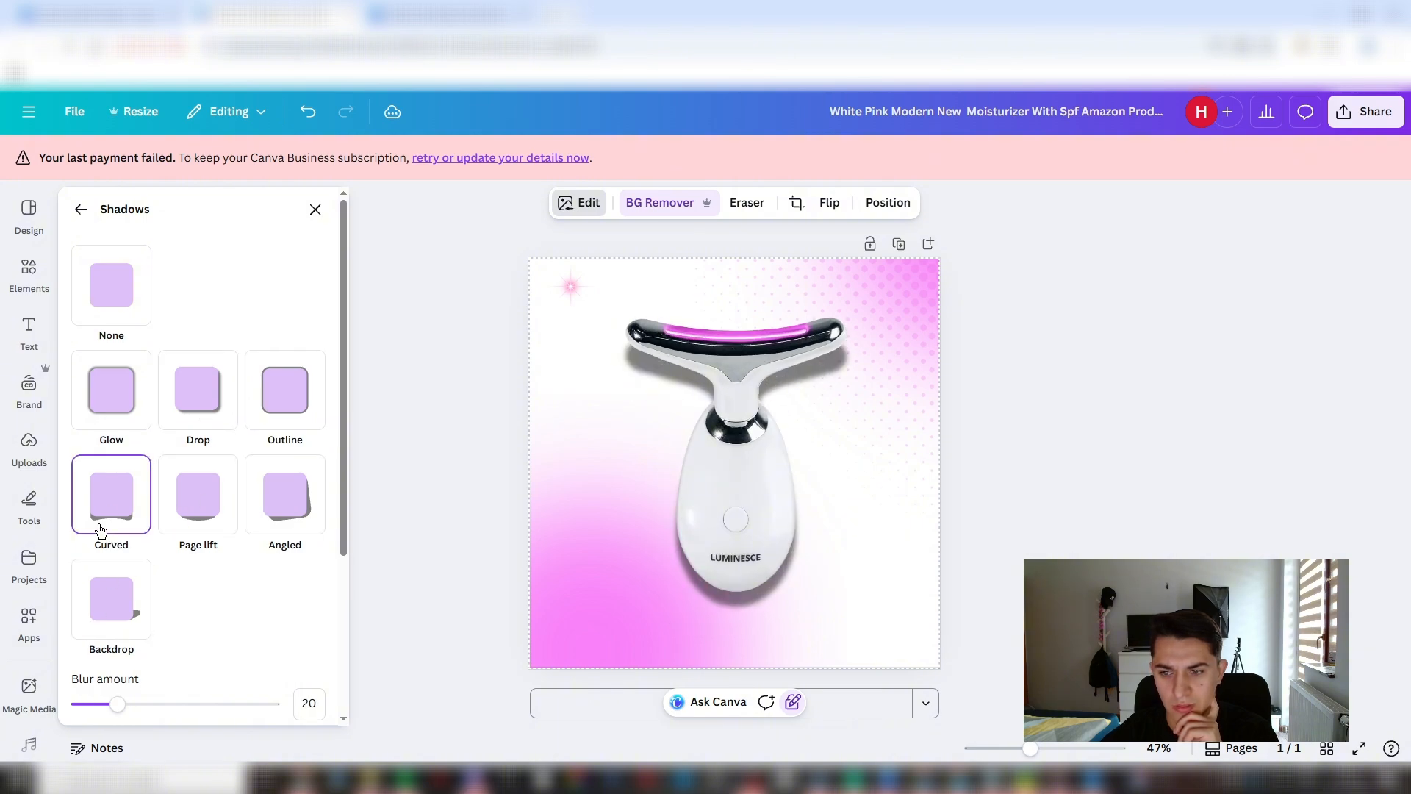
- Apply a Drop shadow to the sculptor with blur amount 22, angle 49, distance 37 and intensity 45
left_click(169, 424)
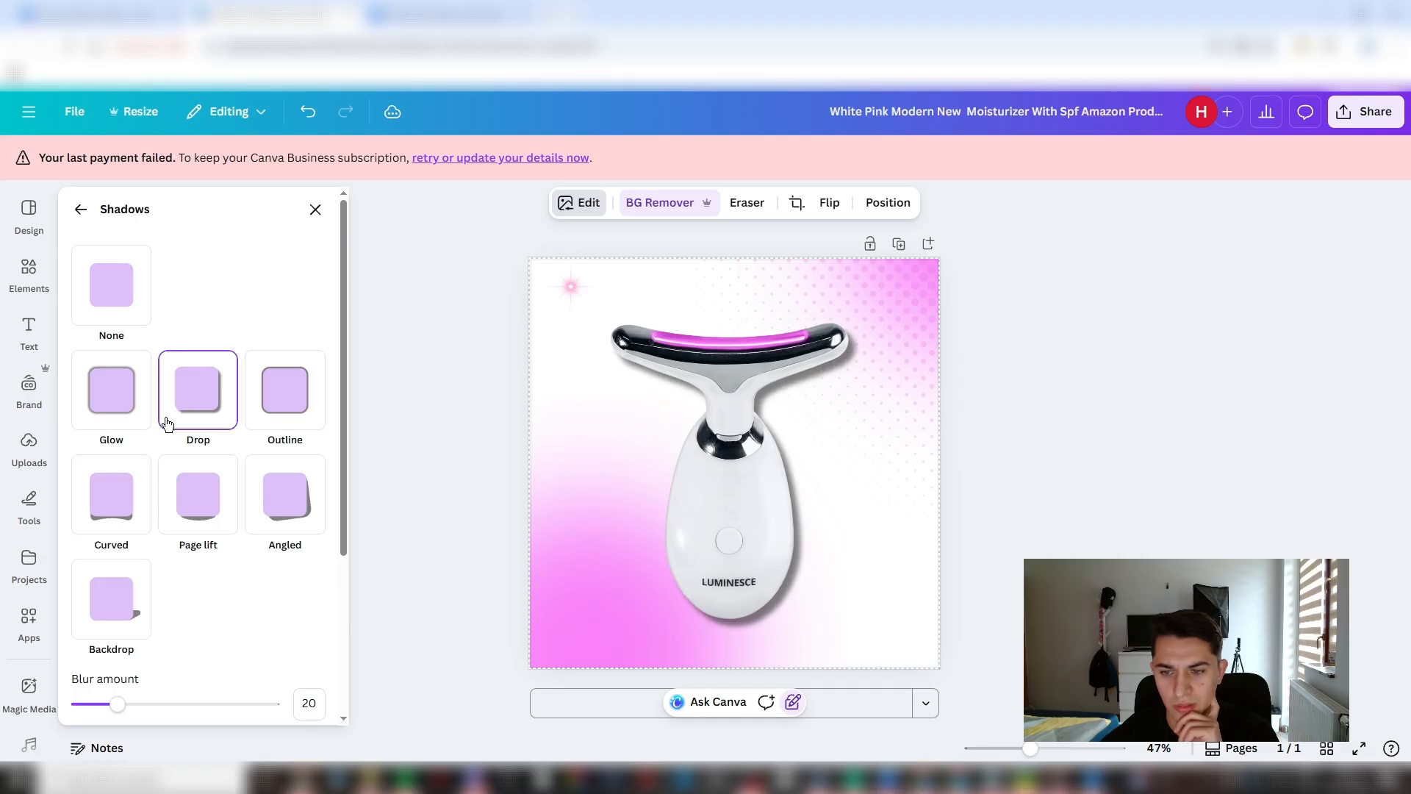
scroll(151, 560, "down", 3)
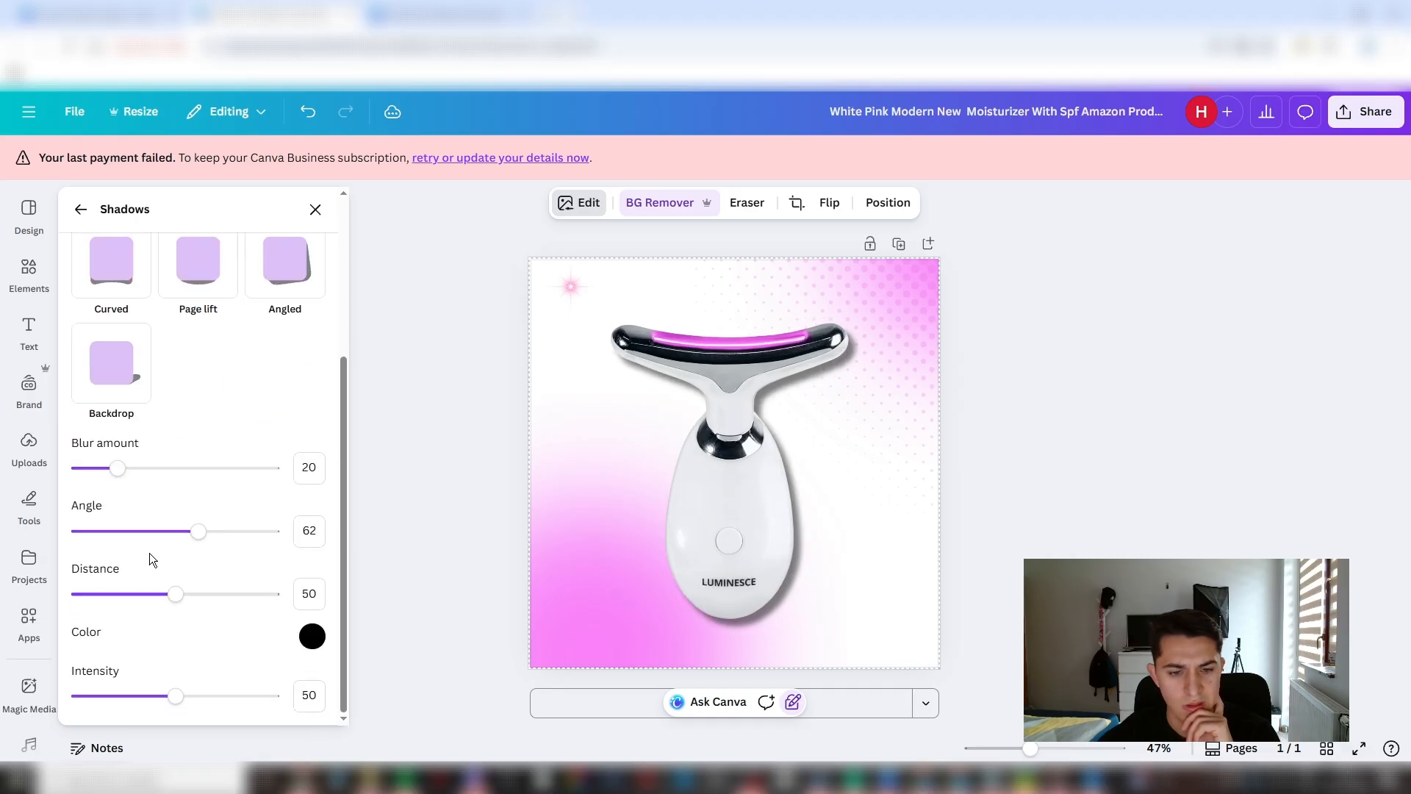
left_click_drag(178, 535, 176, 545)
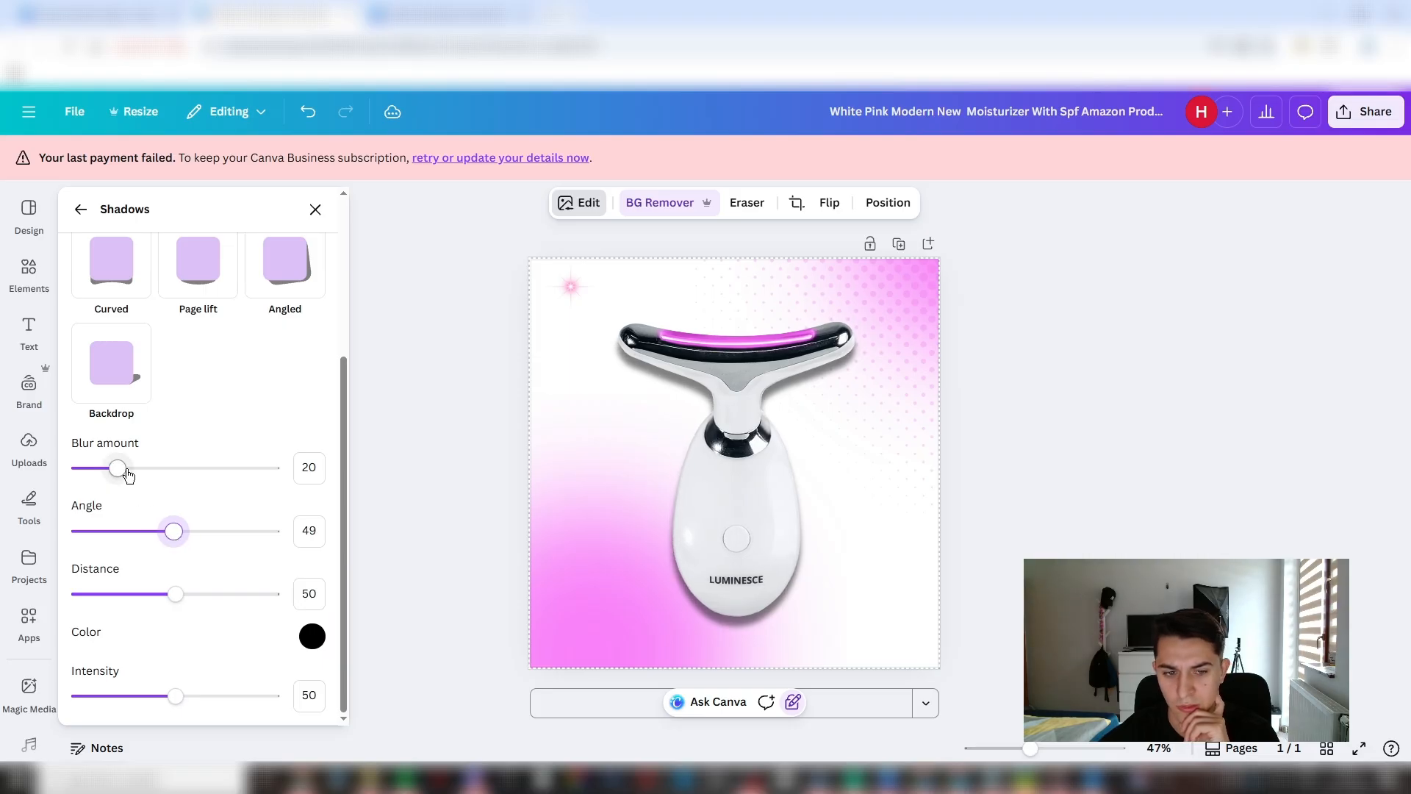
mouse_move(128, 474)
left_mouse_down()
mouse_move(158, 476)
mouse_move(134, 477)
mouse_move(123, 500)
left_mouse_up()
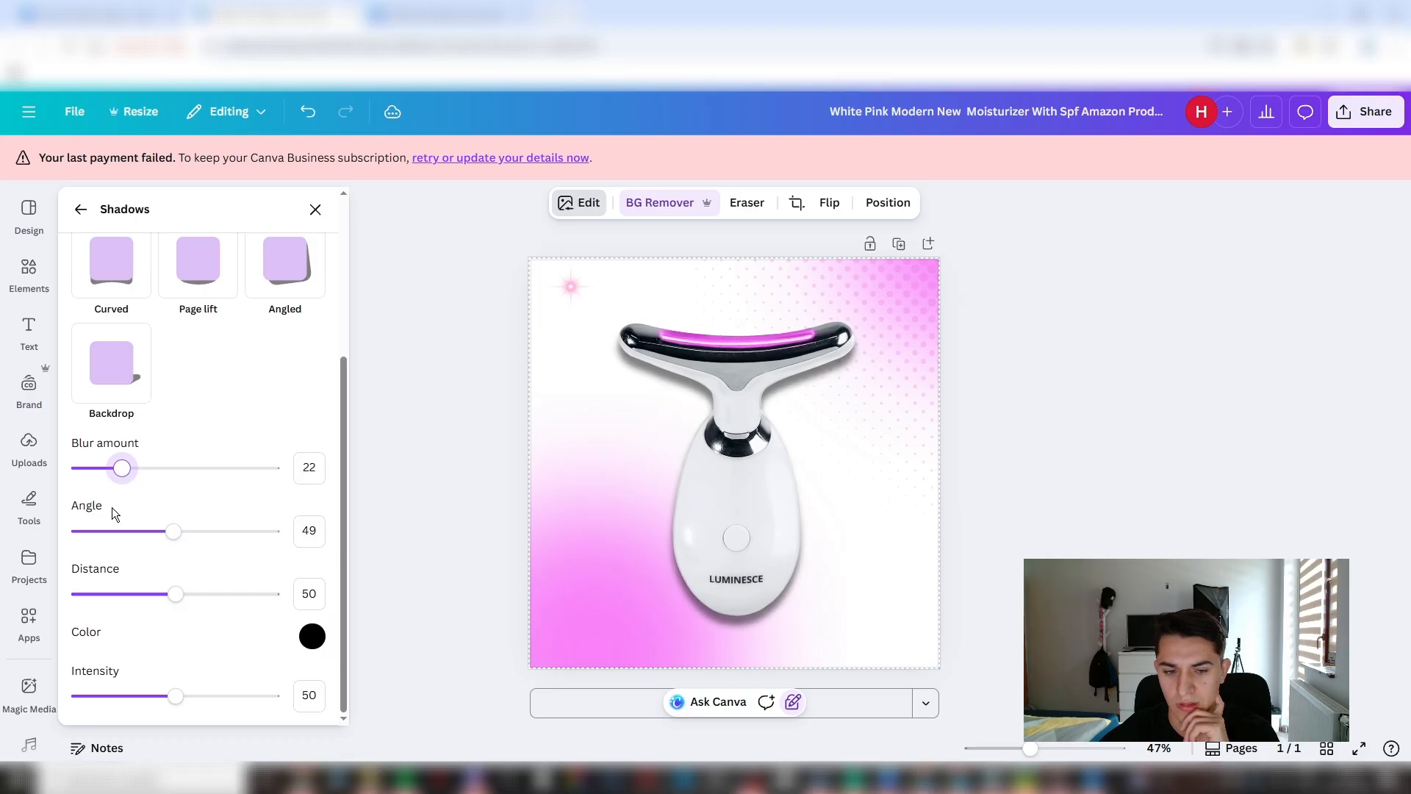
left_click_drag(185, 595, 150, 607)
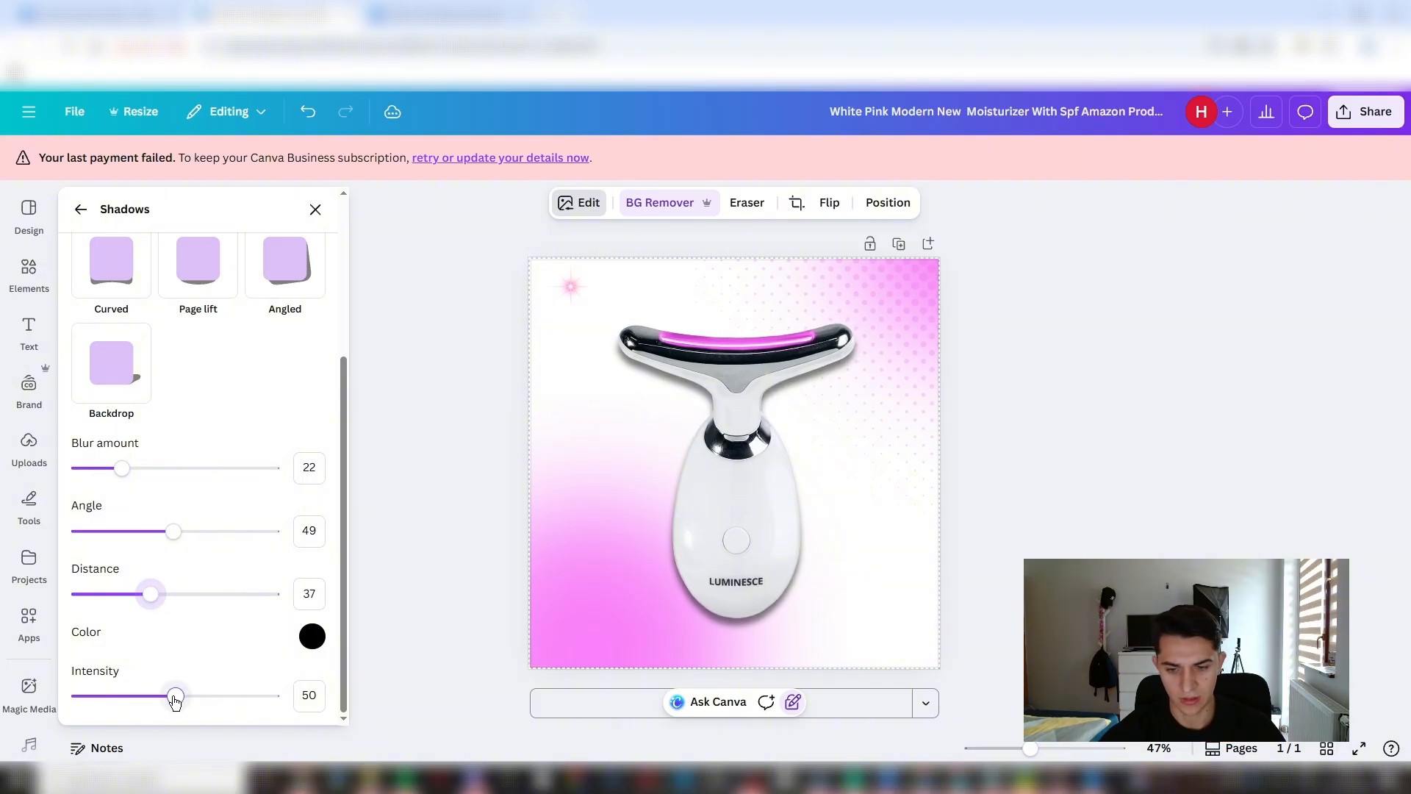
mouse_move(175, 697)
left_mouse_down()
mouse_move(196, 704)
mouse_move(167, 716)
left_mouse_up()
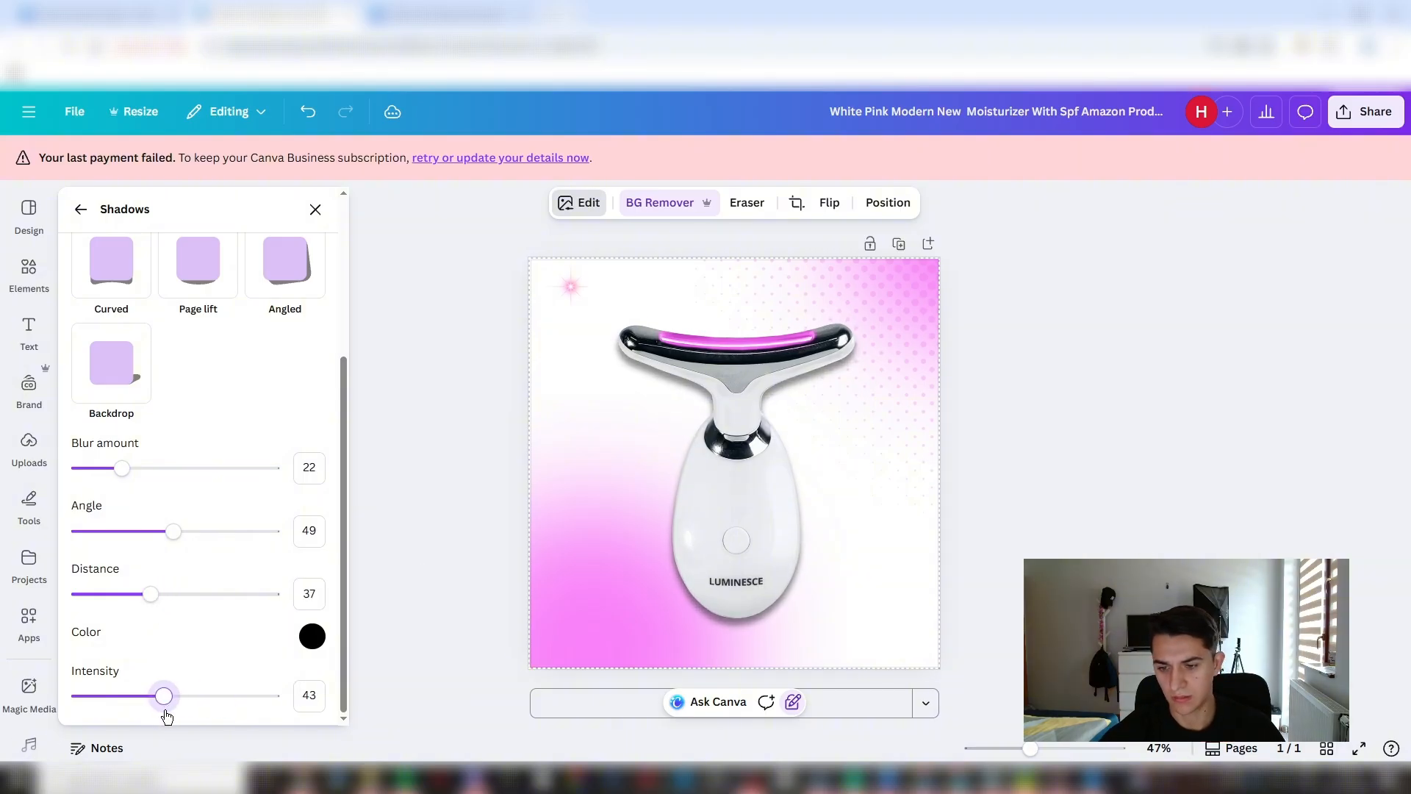
- Examine the sculptor's shadow up close and review the order of the page's layers
left_click(1101, 488)
scroll(1021, 481, "down", 2)
scroll(1043, 478, "up", 2)
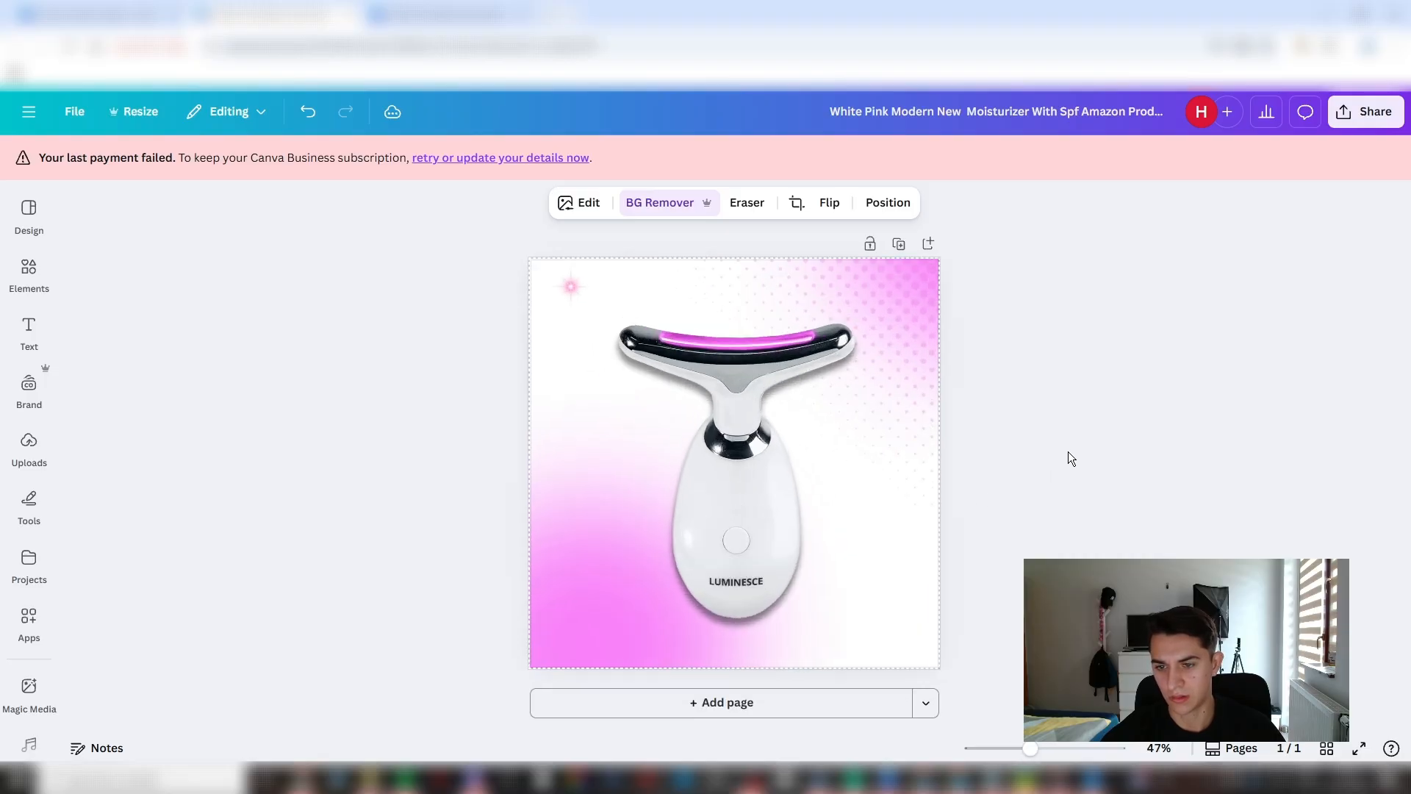
left_click(1122, 456)
scroll(1117, 463, "up", 2)
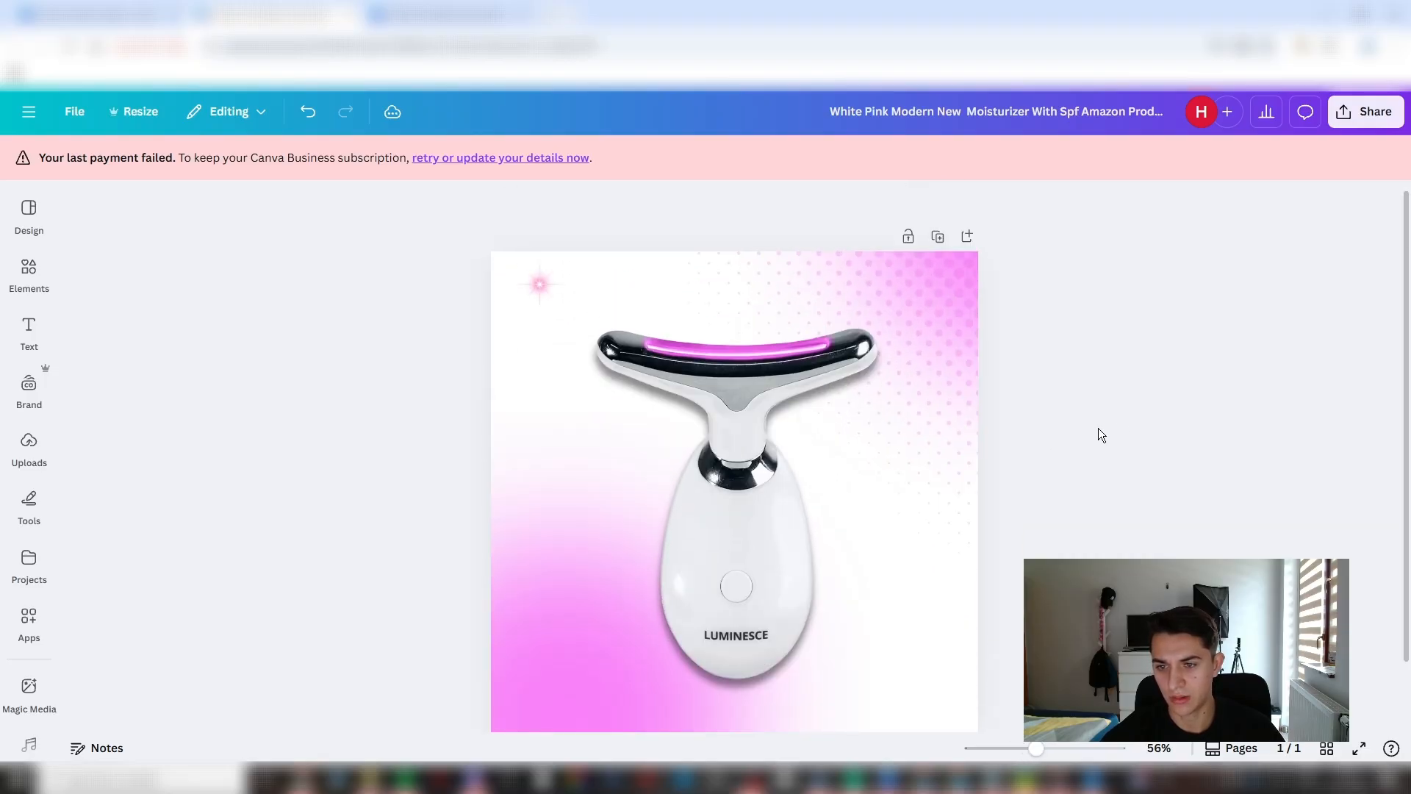
scroll(766, 457, "down", 2)
left_click(762, 462)
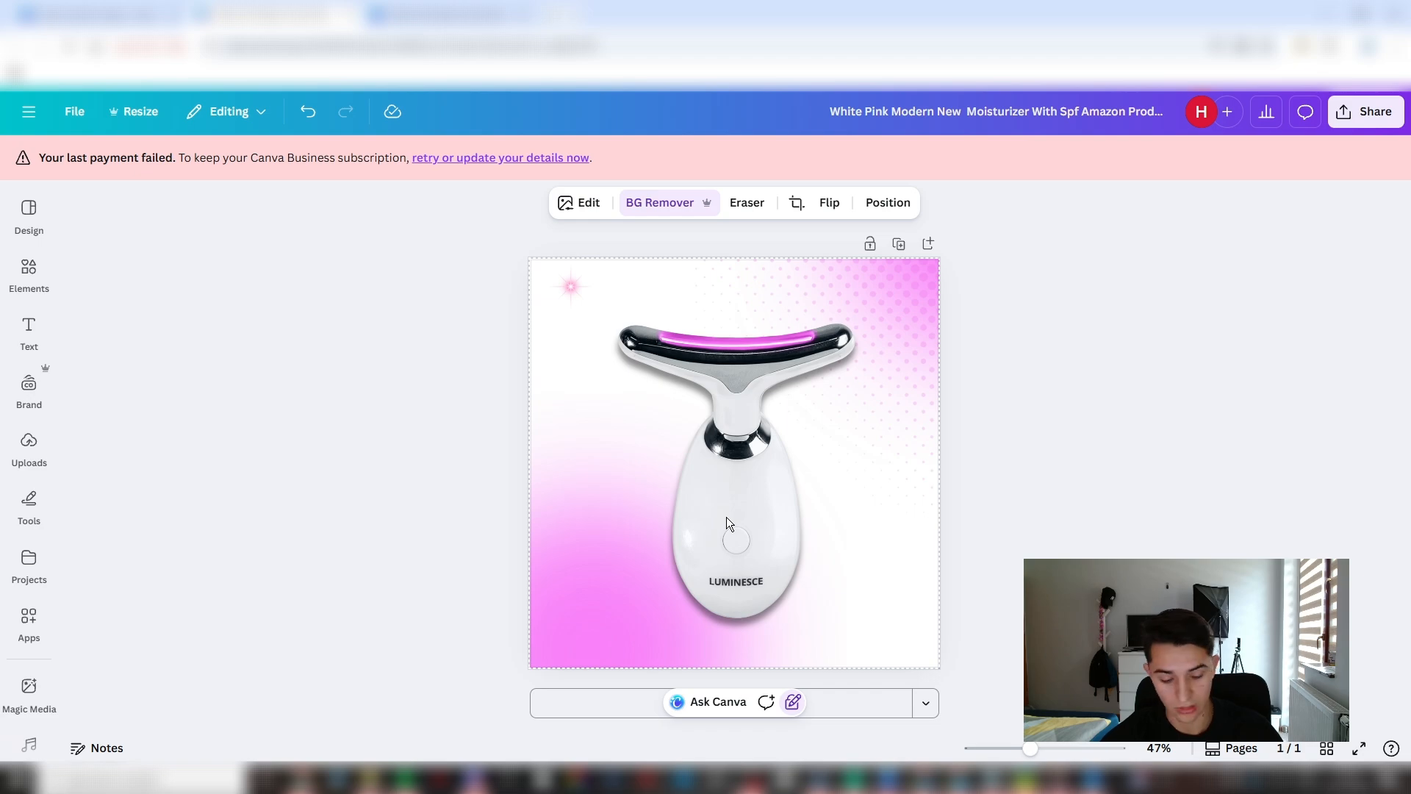
key("alt+1")
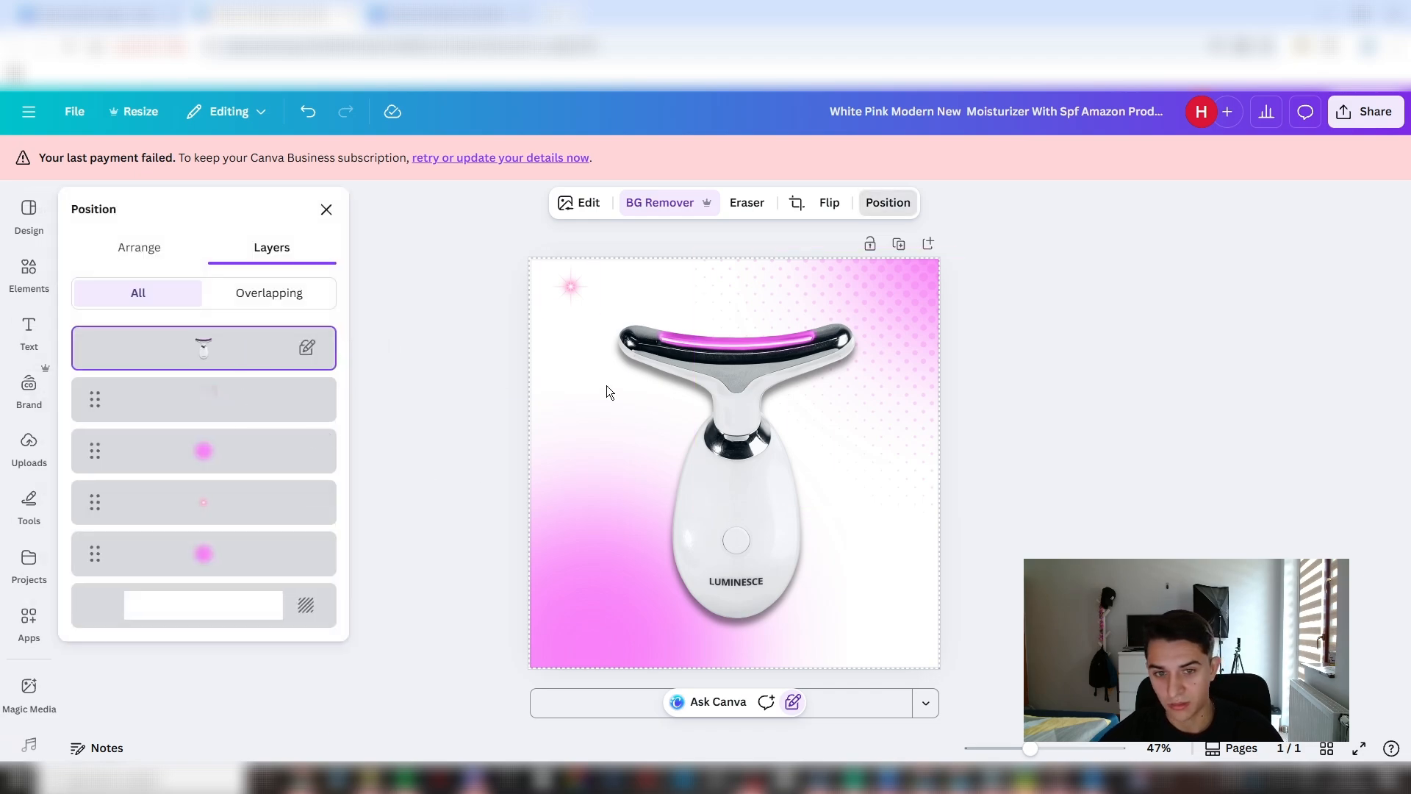
left_click(1115, 337)
left_click(1038, 406)
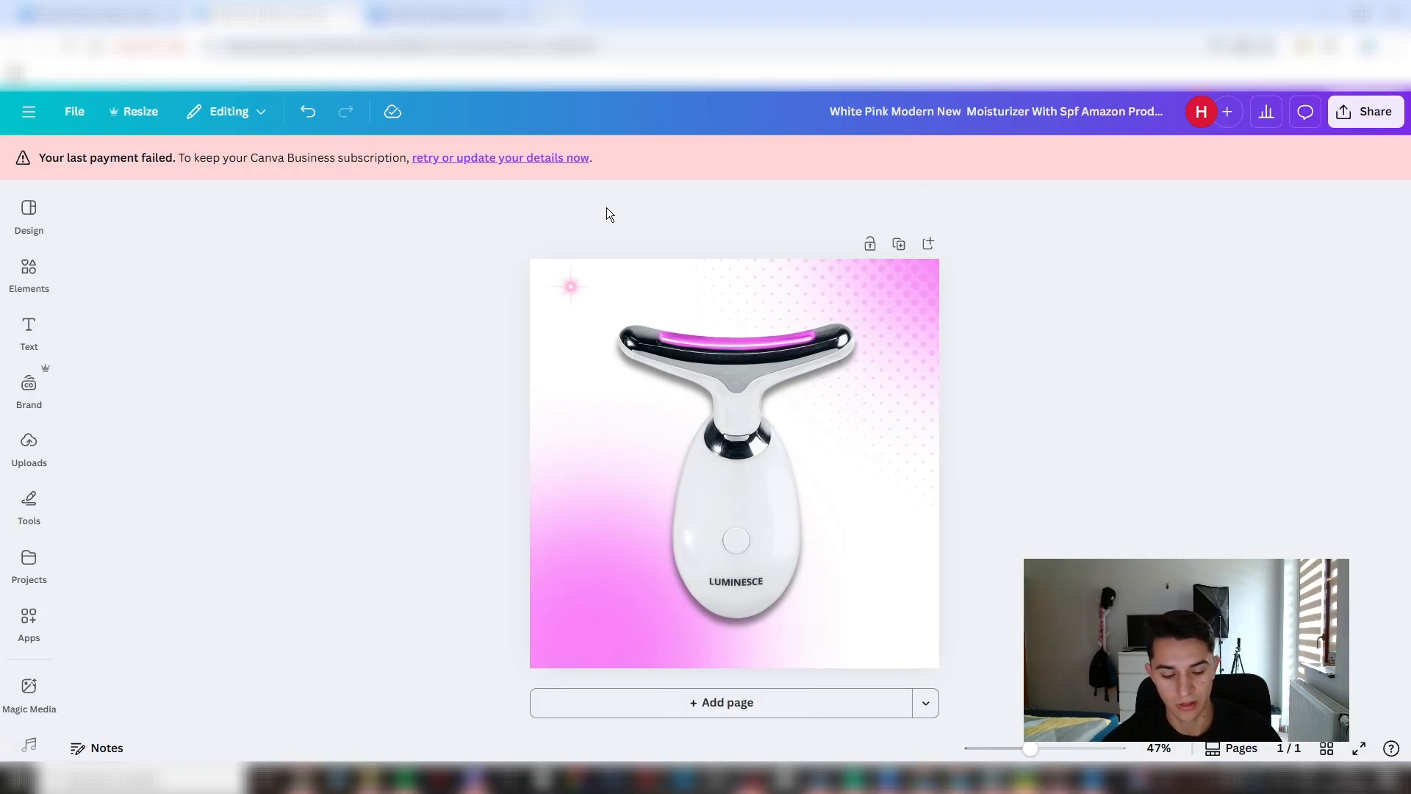
- Switch to the LUMINESCE store page to compare its main product photo, and return to the Canva design
key("alt+Tab")
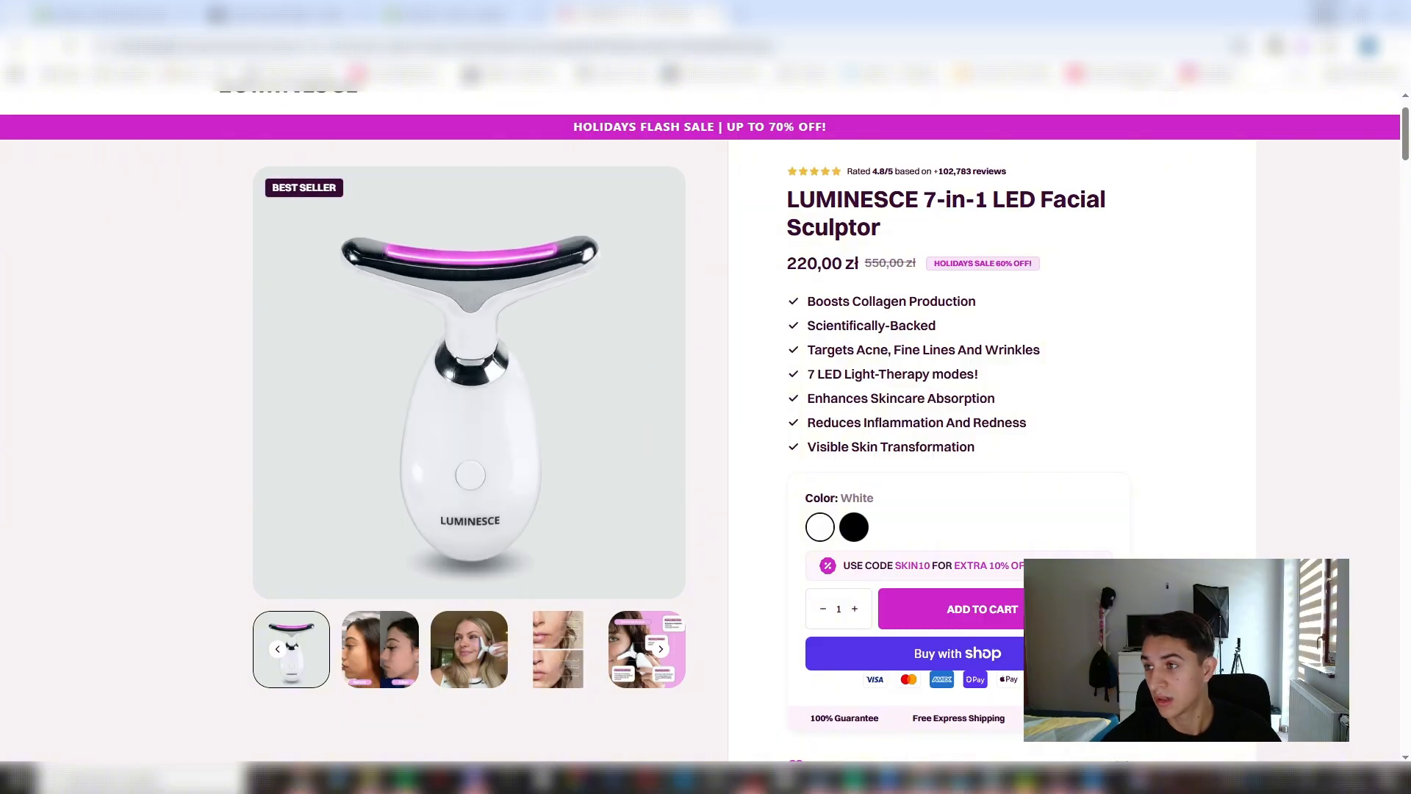
left_click(1326, 13)
left_click(702, 426)
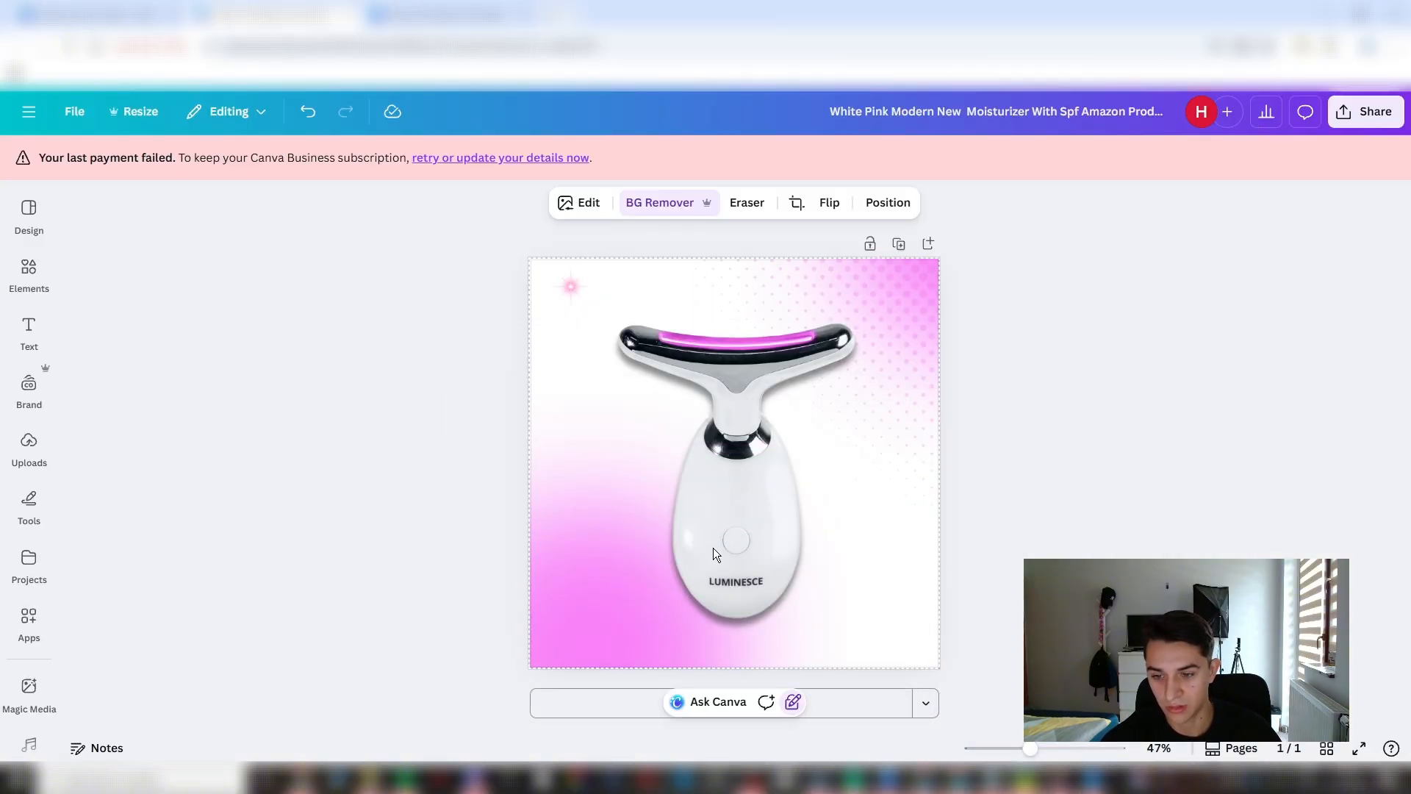
- Search the elements library for "30 day guarantee" and show all matching graphics
left_click(228, 335)
left_click(29, 388)
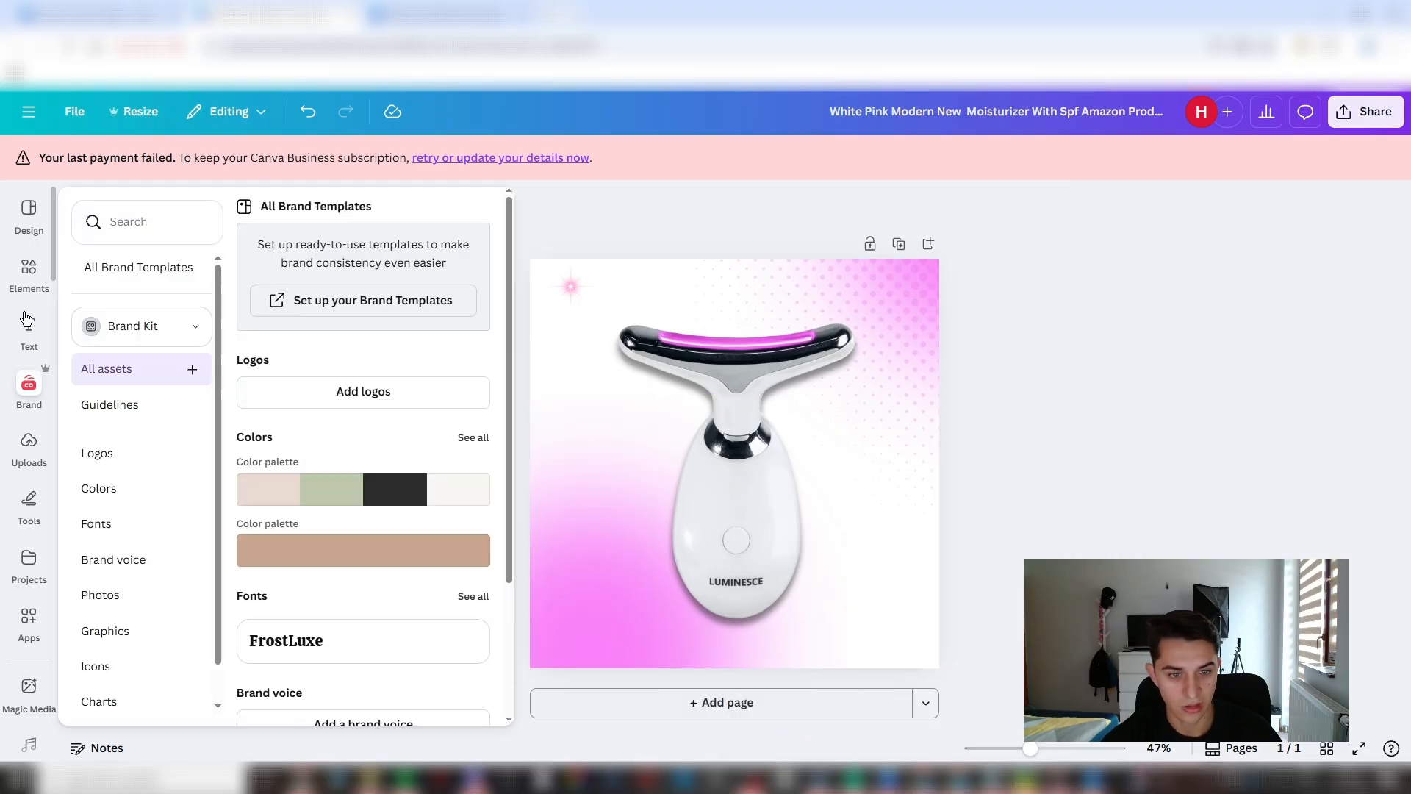
left_click(29, 326)
left_click(27, 273)
left_click(205, 218)
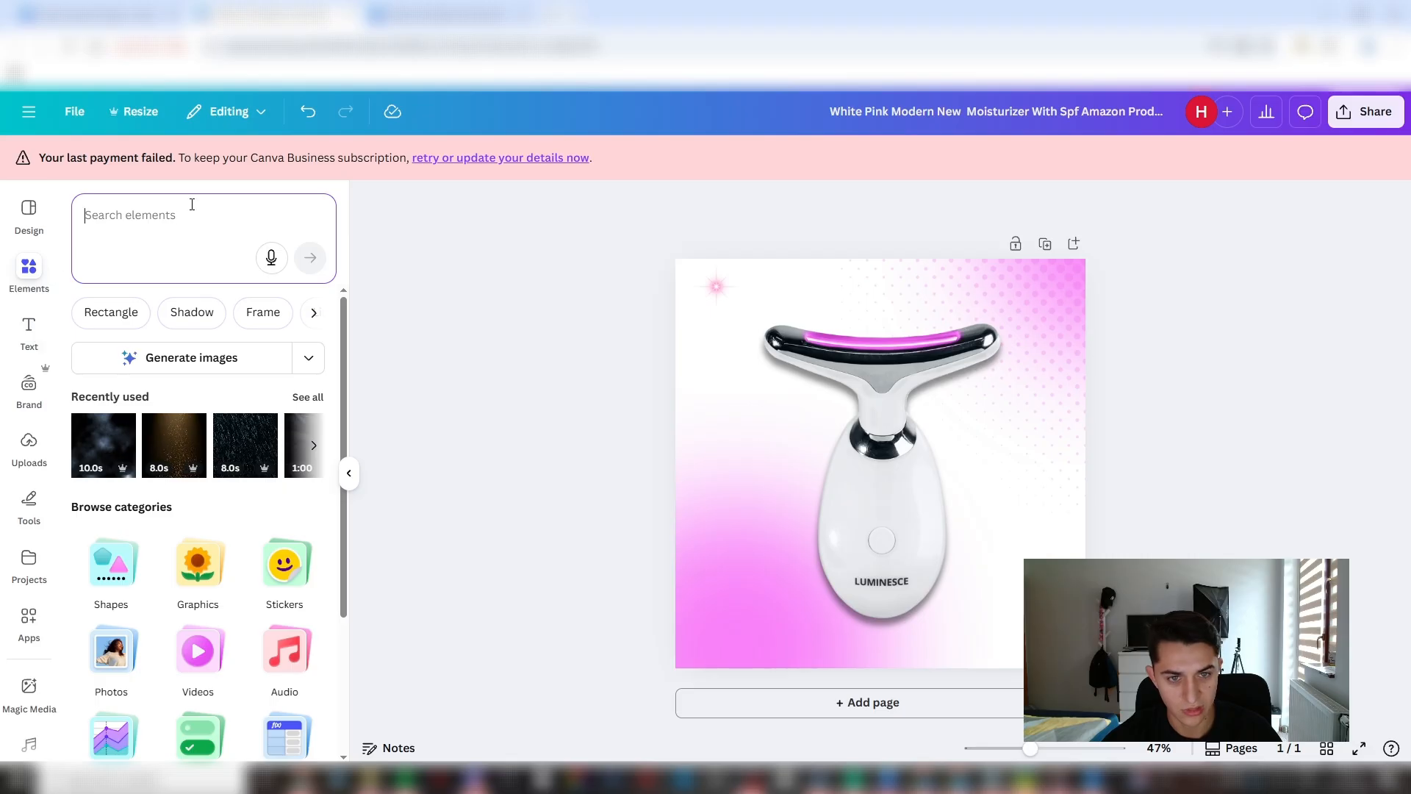
type("3")
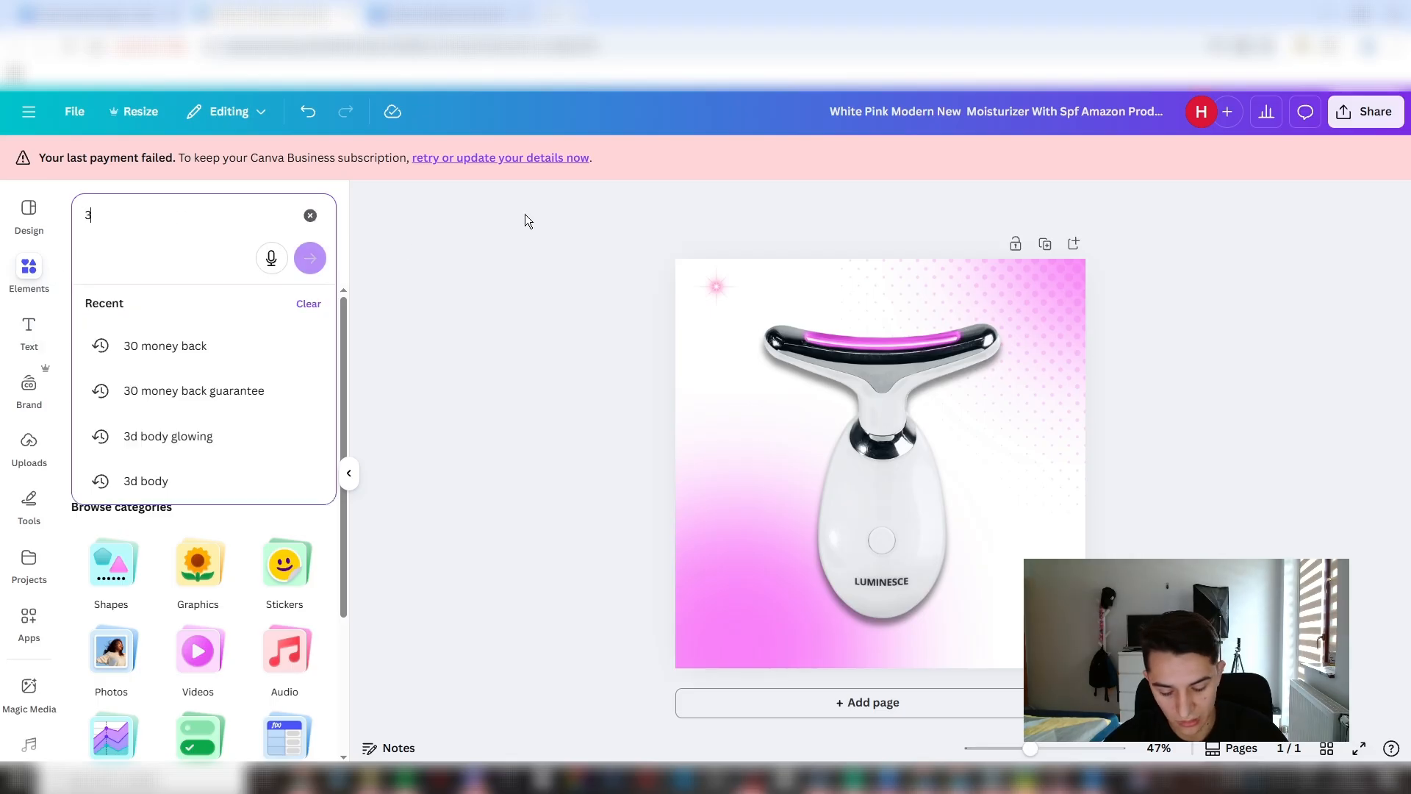
type("0 day g")
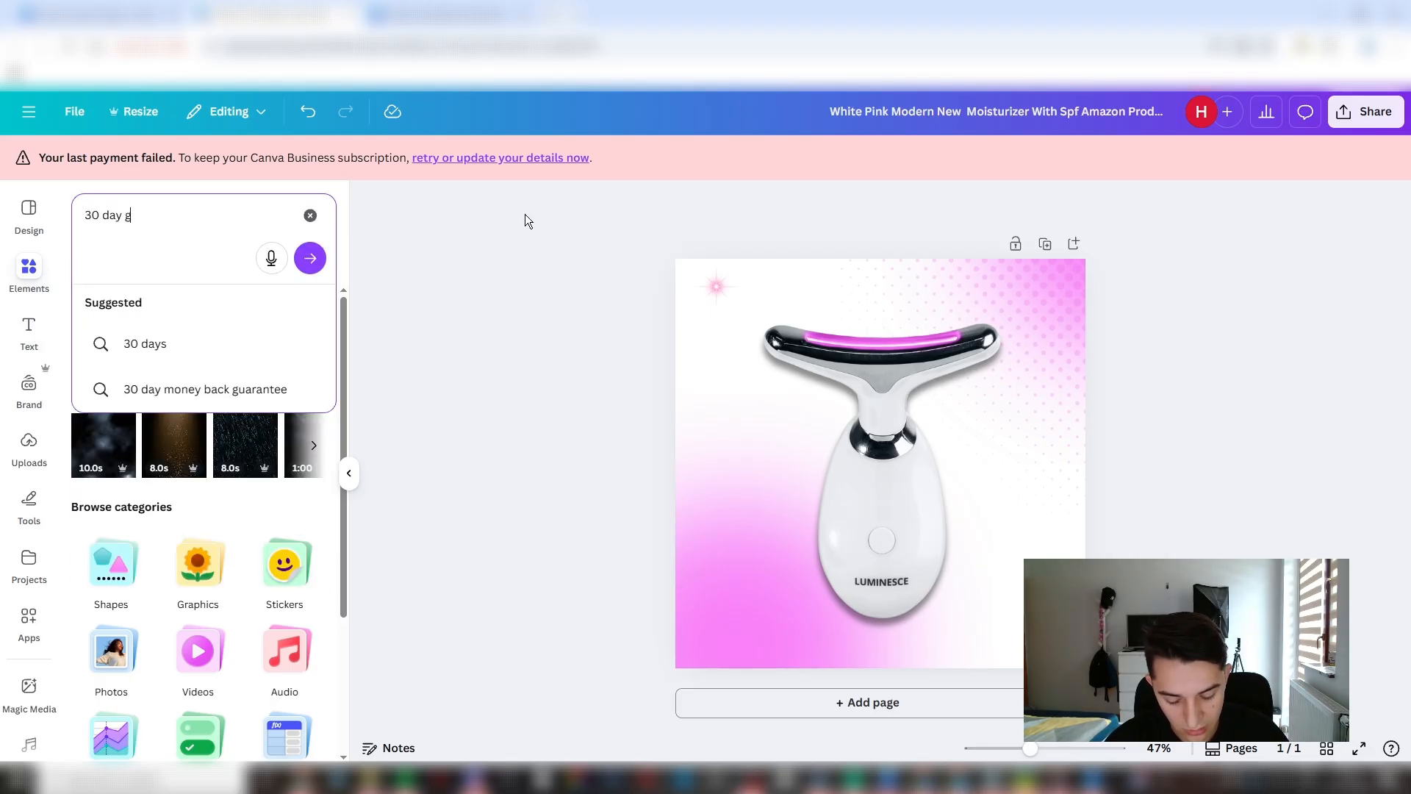
type("uarante")
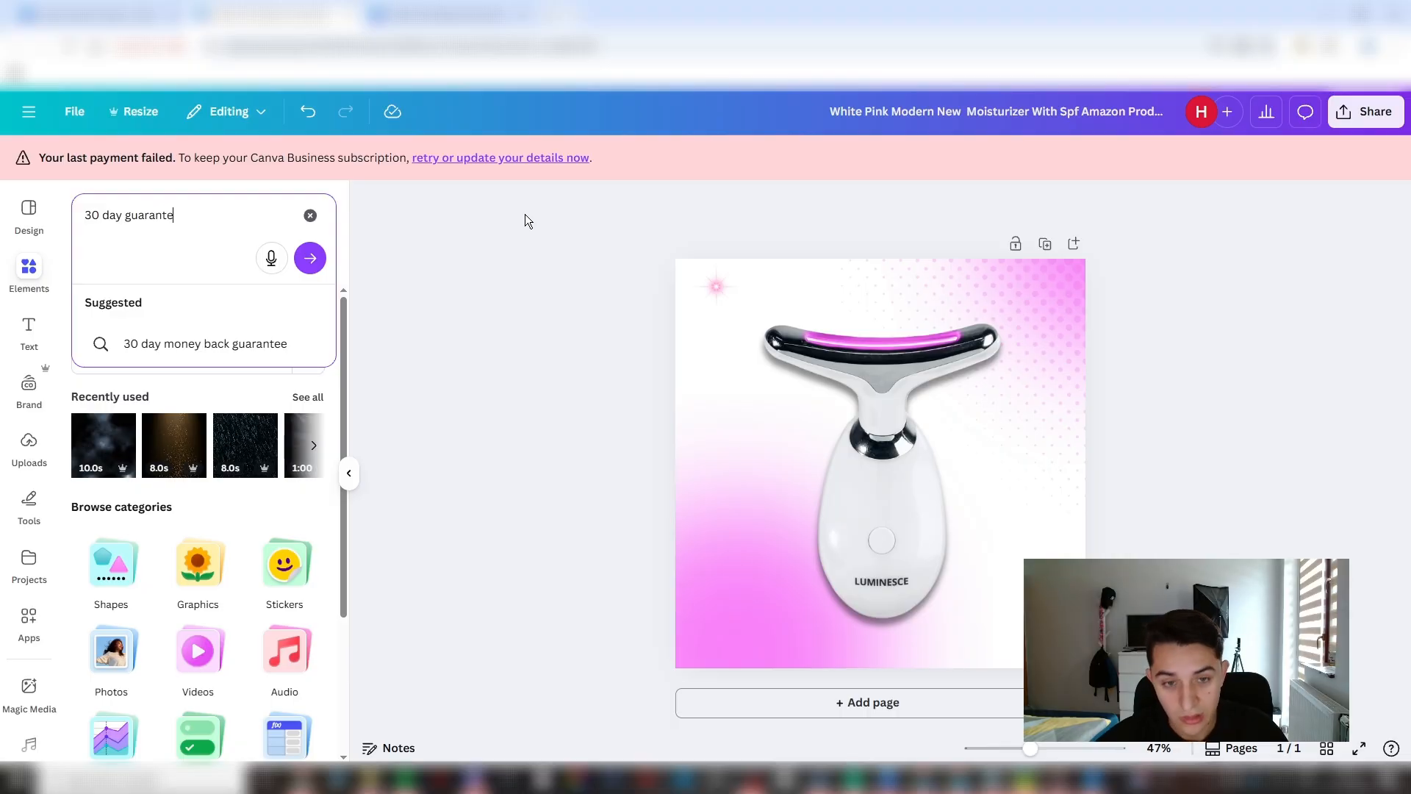
type("e")
key("Return")
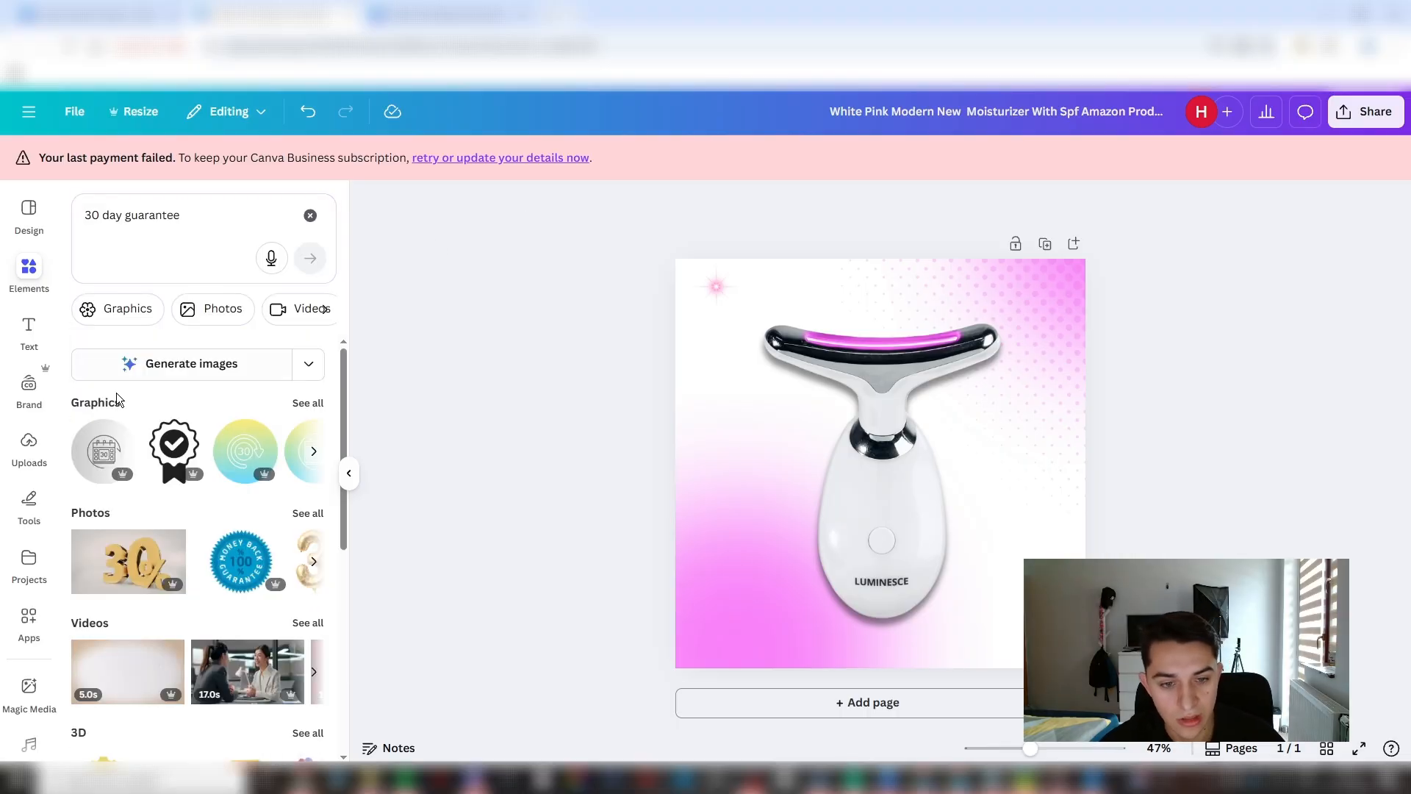
left_click(305, 408)
- Insert the black 60-day money-back guarantee badge, open its related recommendations, and delete the badge from the page
scroll(176, 465, "down", 4)
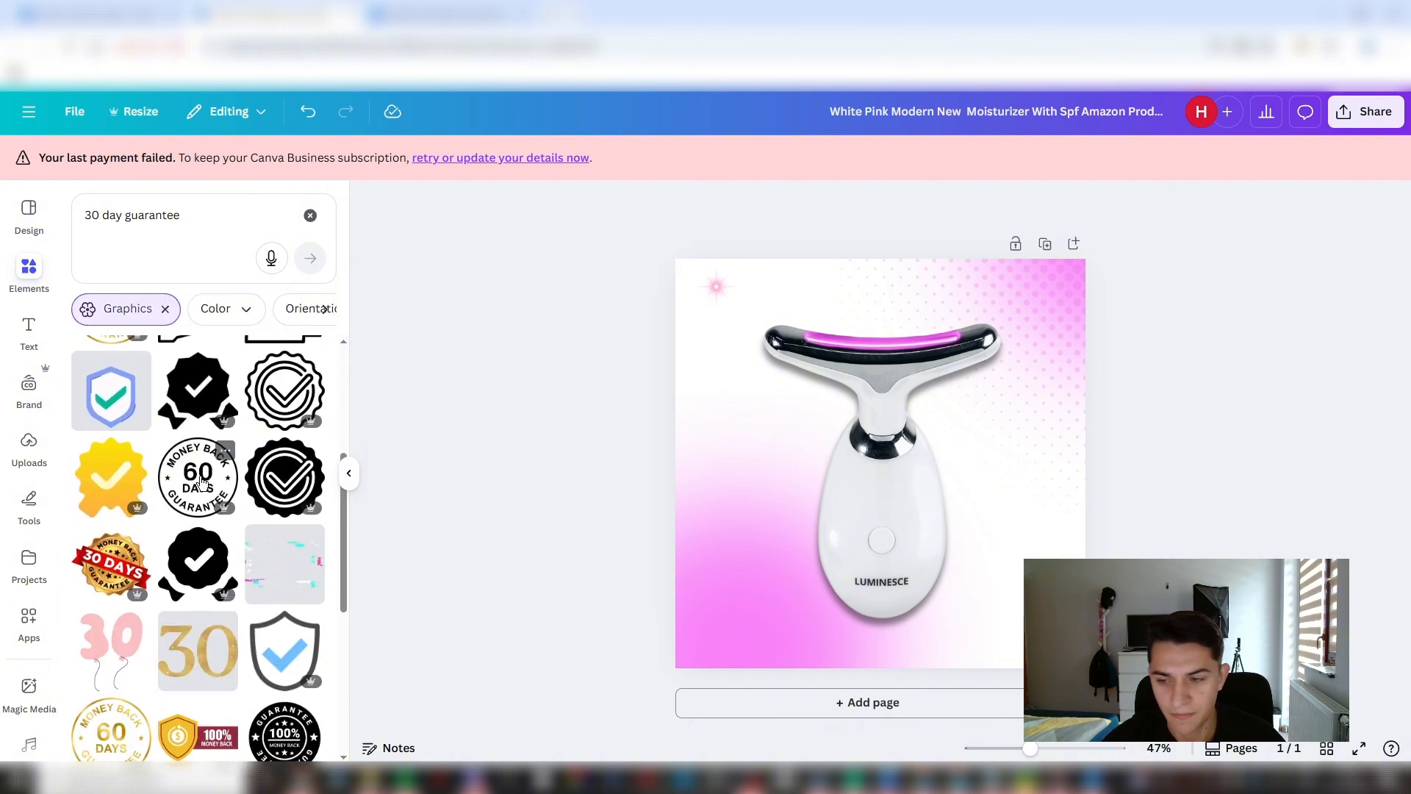
left_click(200, 481)
left_click(301, 552)
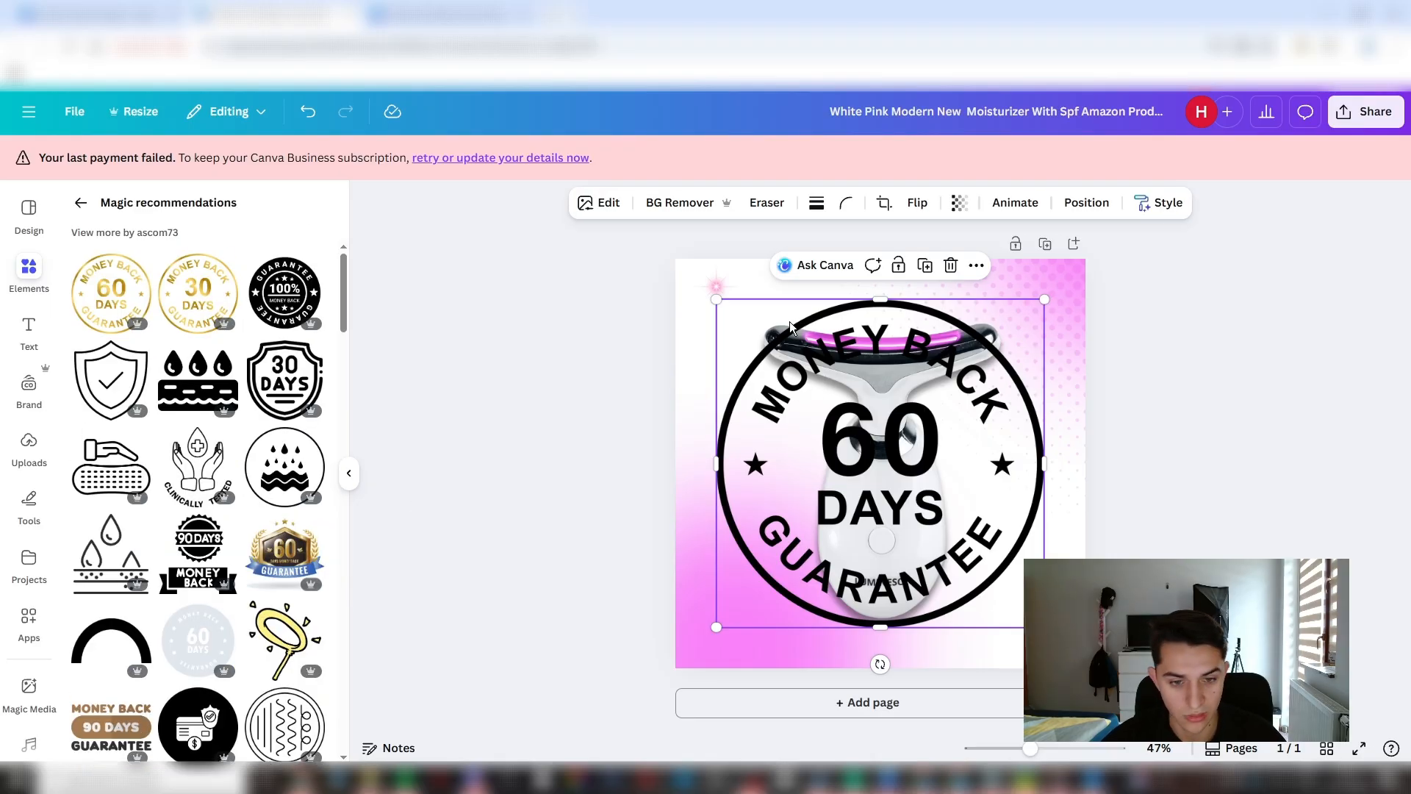
key("Delete")
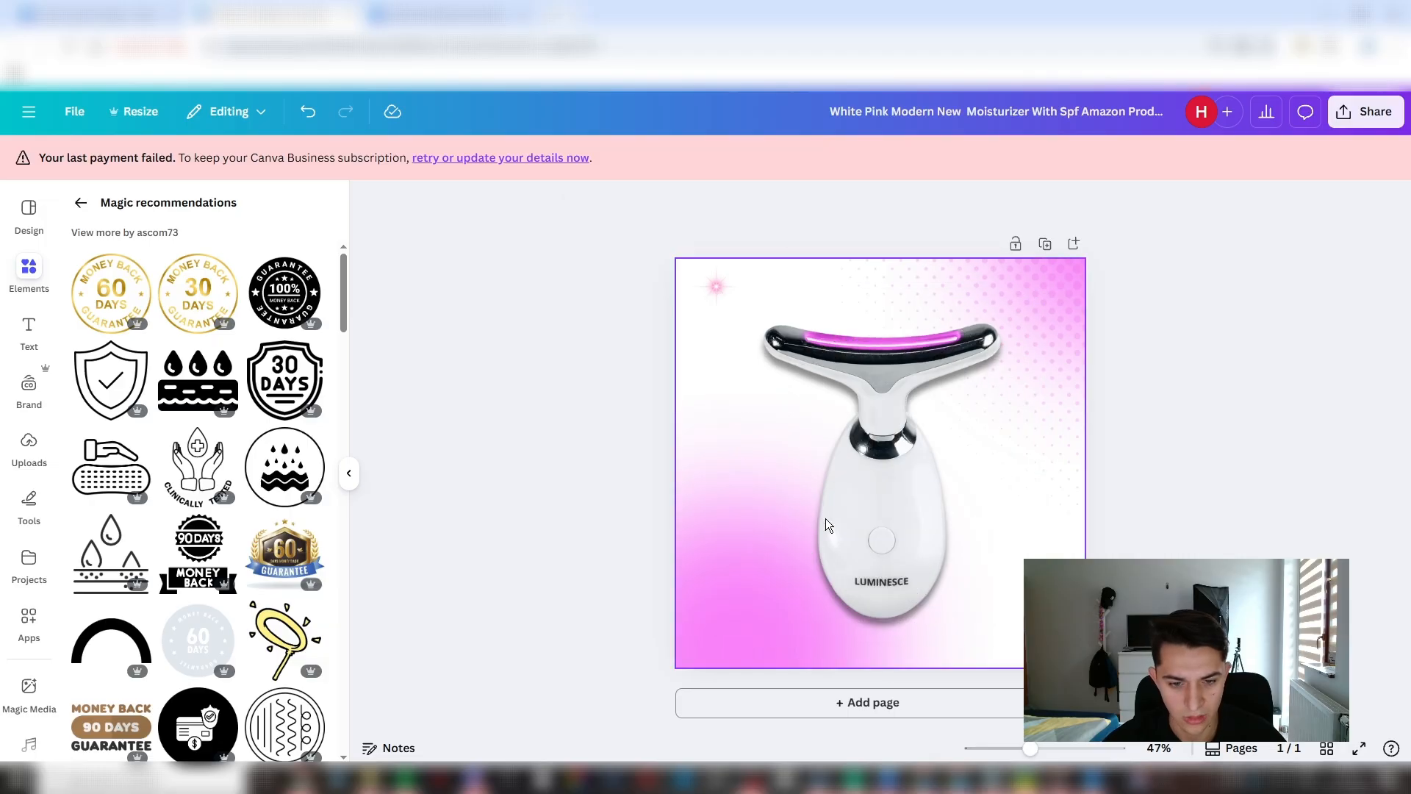
- Add the black round 100% money-back guarantee badge from the recommended graphics to the page
scroll(182, 457, "down", 6)
scroll(182, 457, "down", 15)
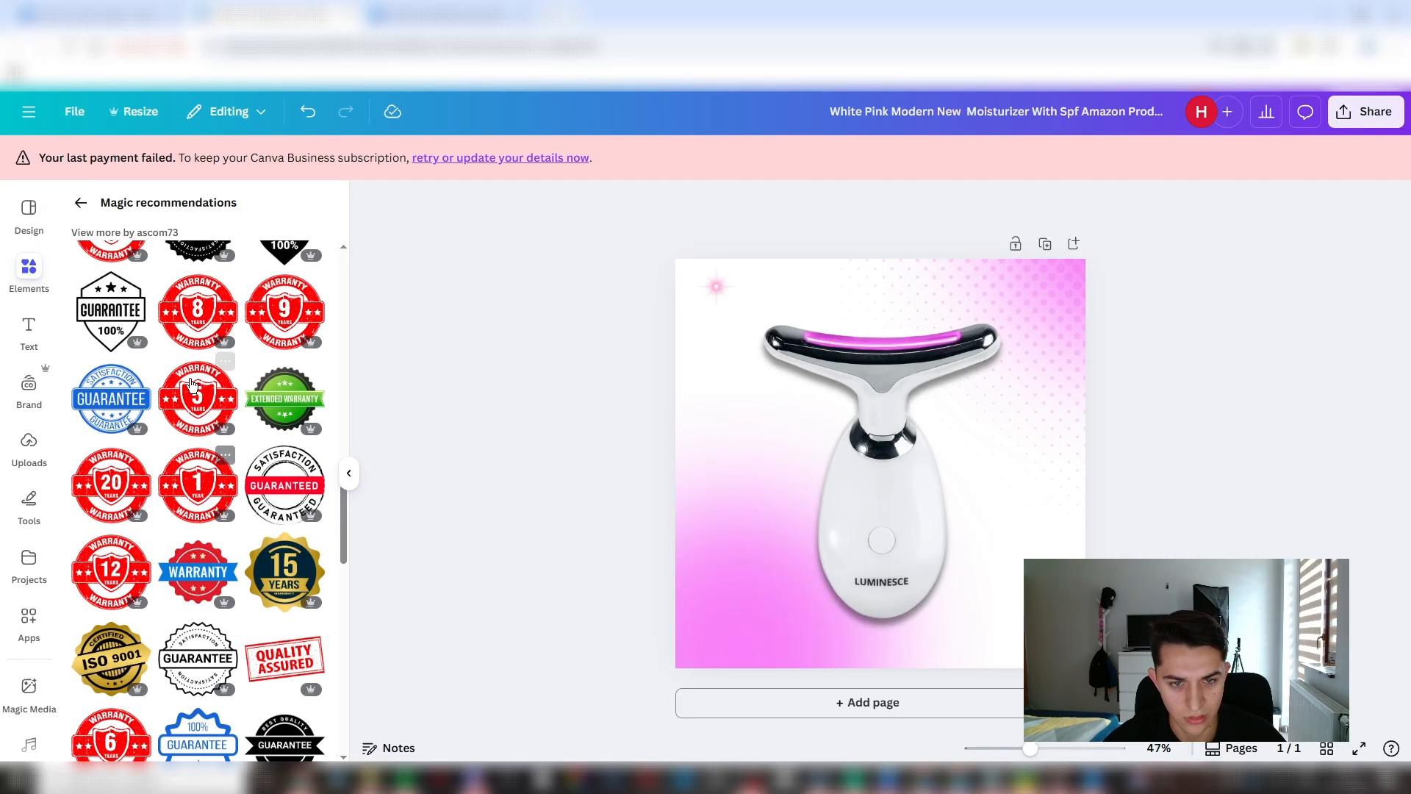
scroll(222, 434, "up", 10)
scroll(221, 365, "up", 4)
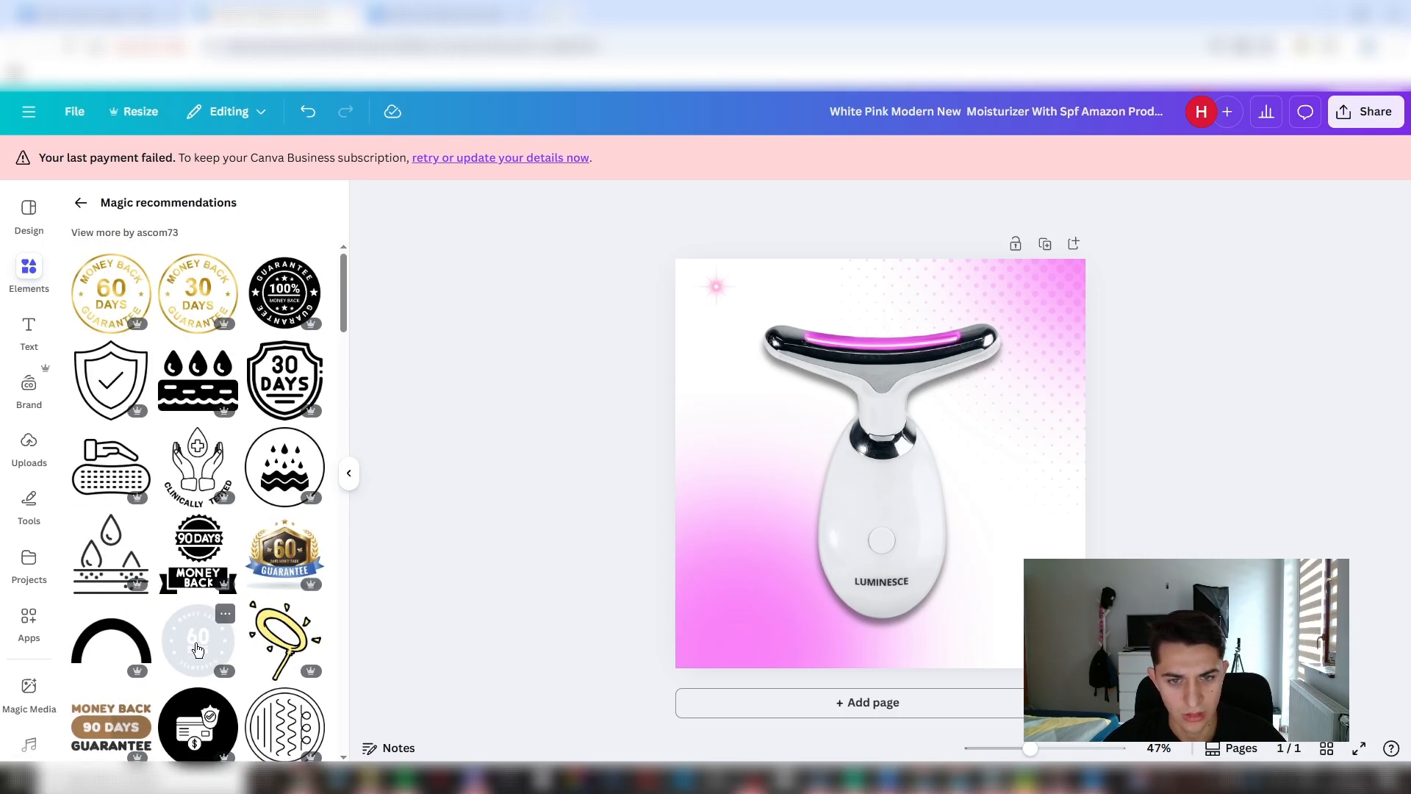
left_click(278, 308)
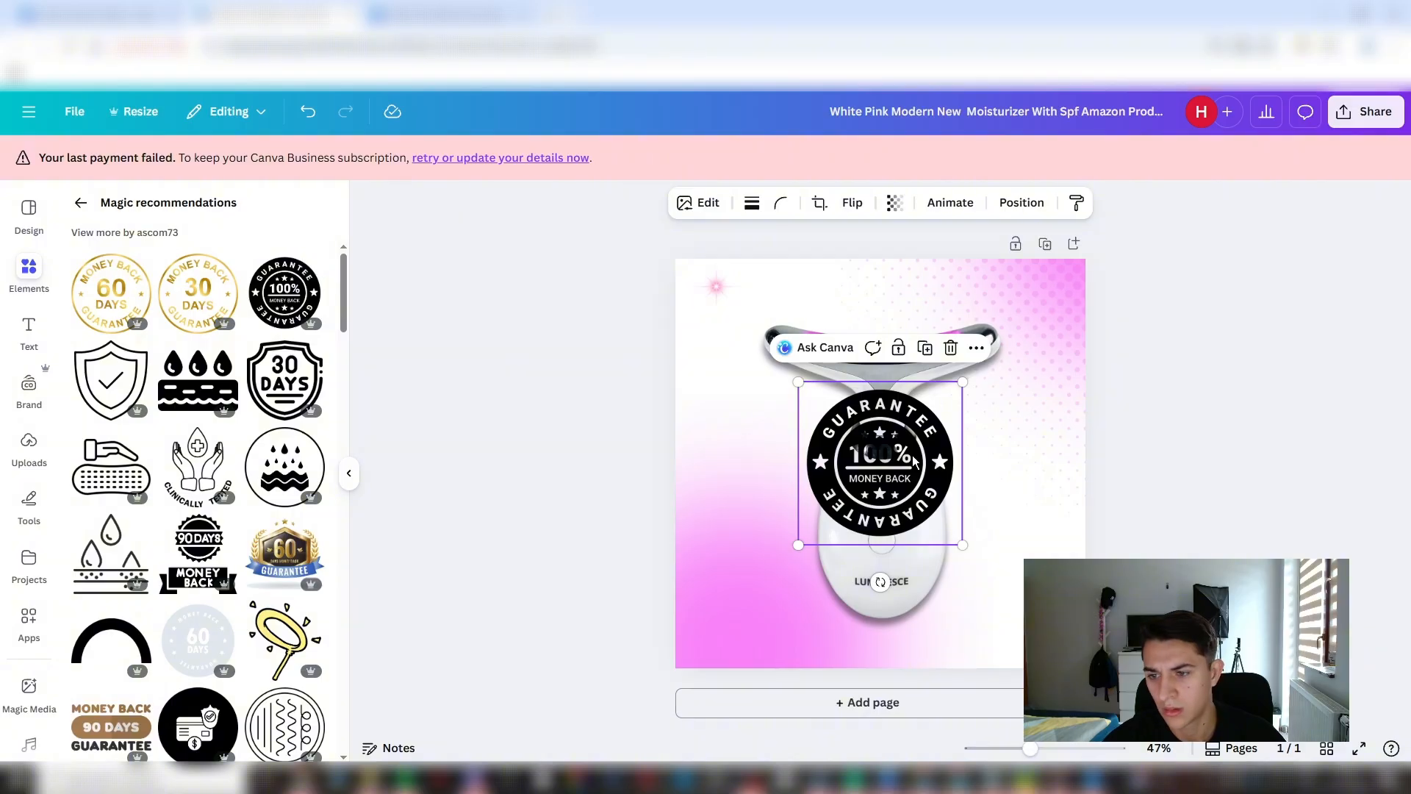
- Recolour the 100% money-back guarantee badge white, shrink it and place it in the page's lower-left corner
left_click(720, 203)
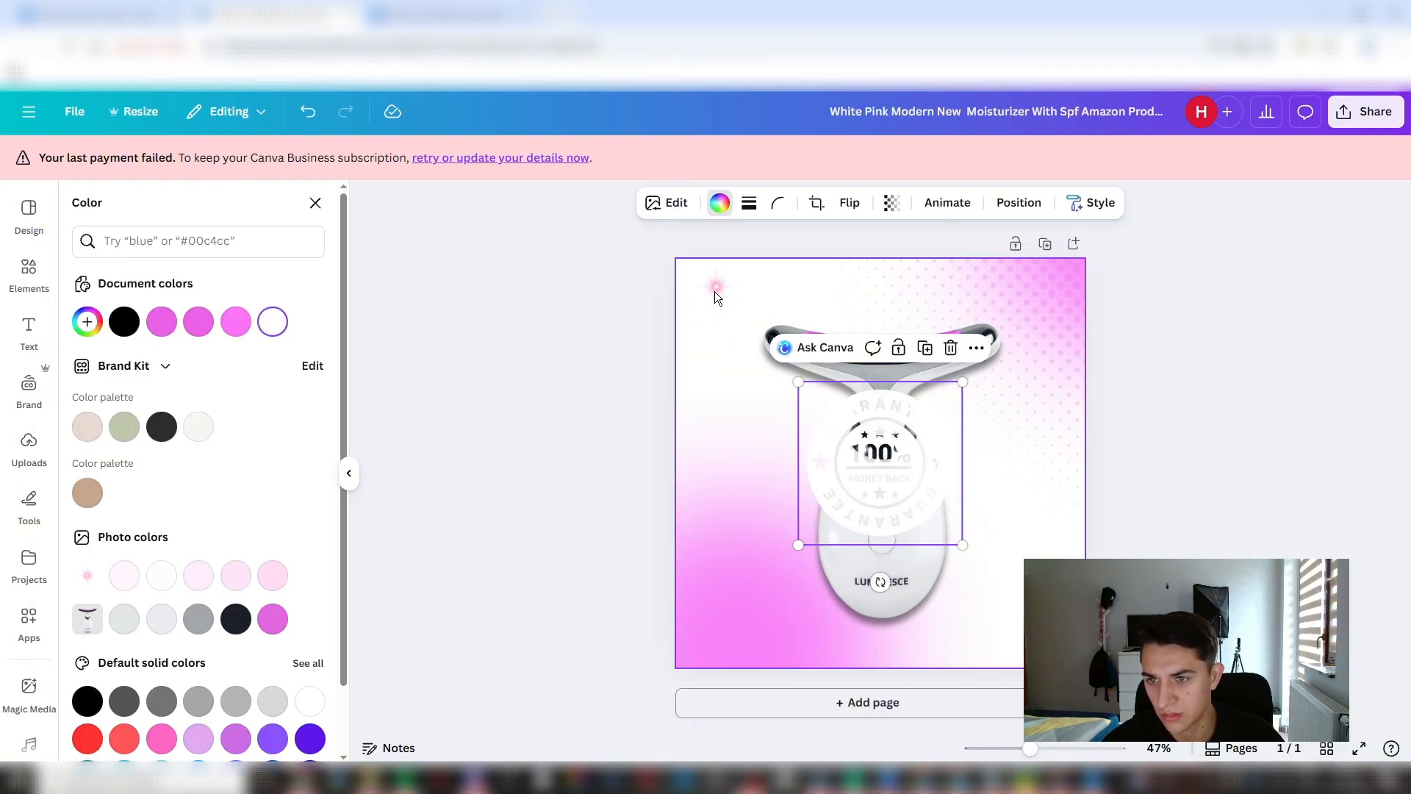
left_click_drag(888, 491, 759, 600)
left_click_drag(665, 653, 710, 631)
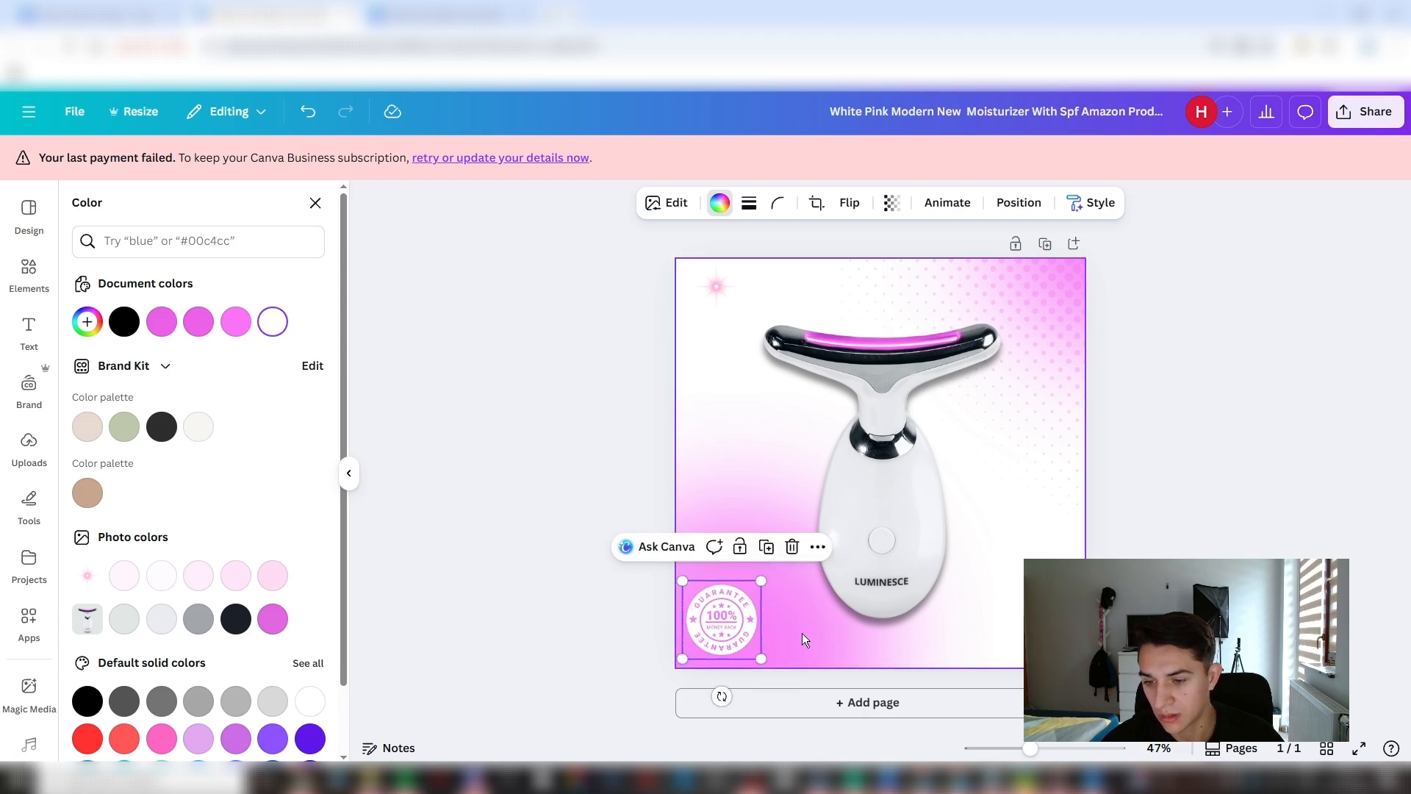
left_click(315, 203)
left_click(1303, 502)
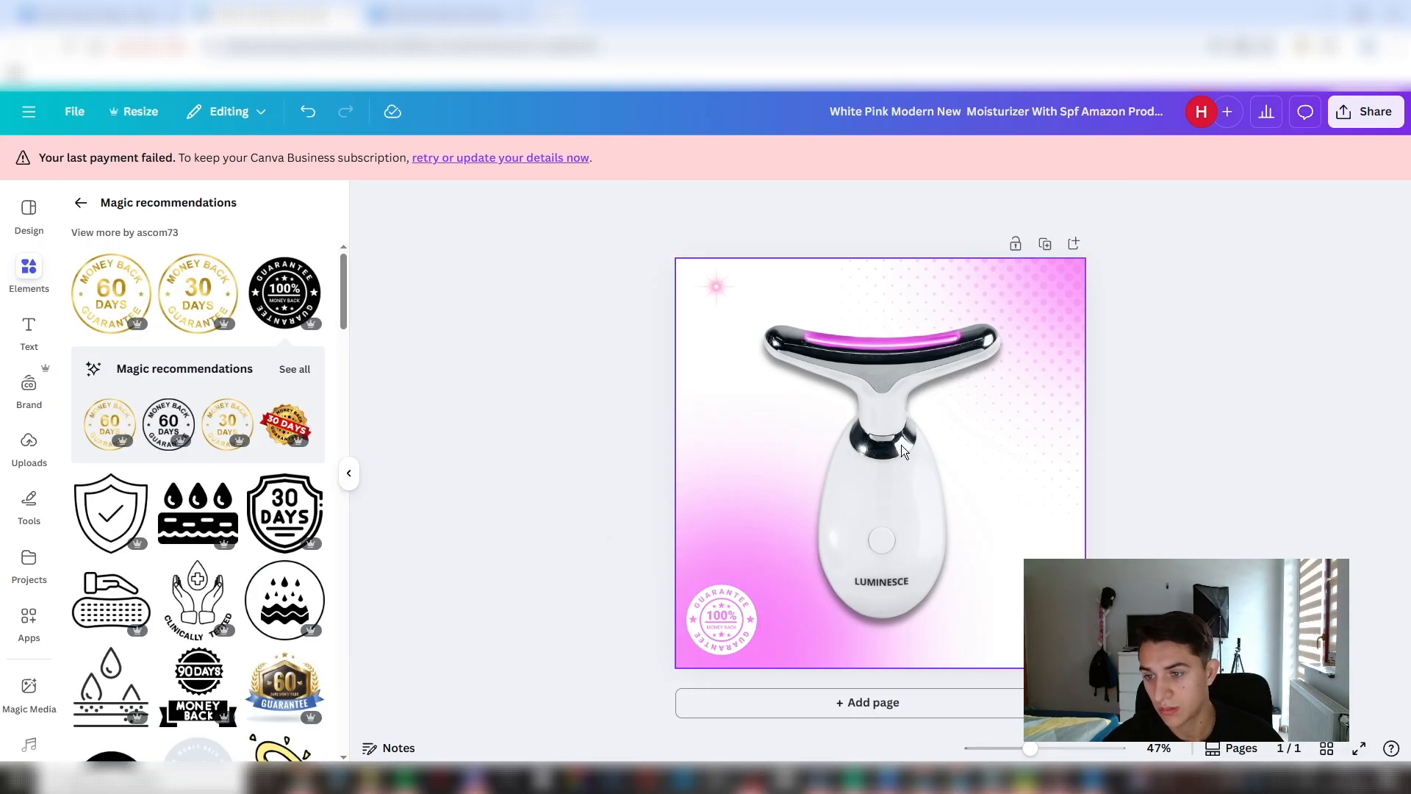
- Unlock the LUMINESCE product image, scale it down slightly and recentre it in the lower part of the page
left_click(850, 554)
key("alt+1")
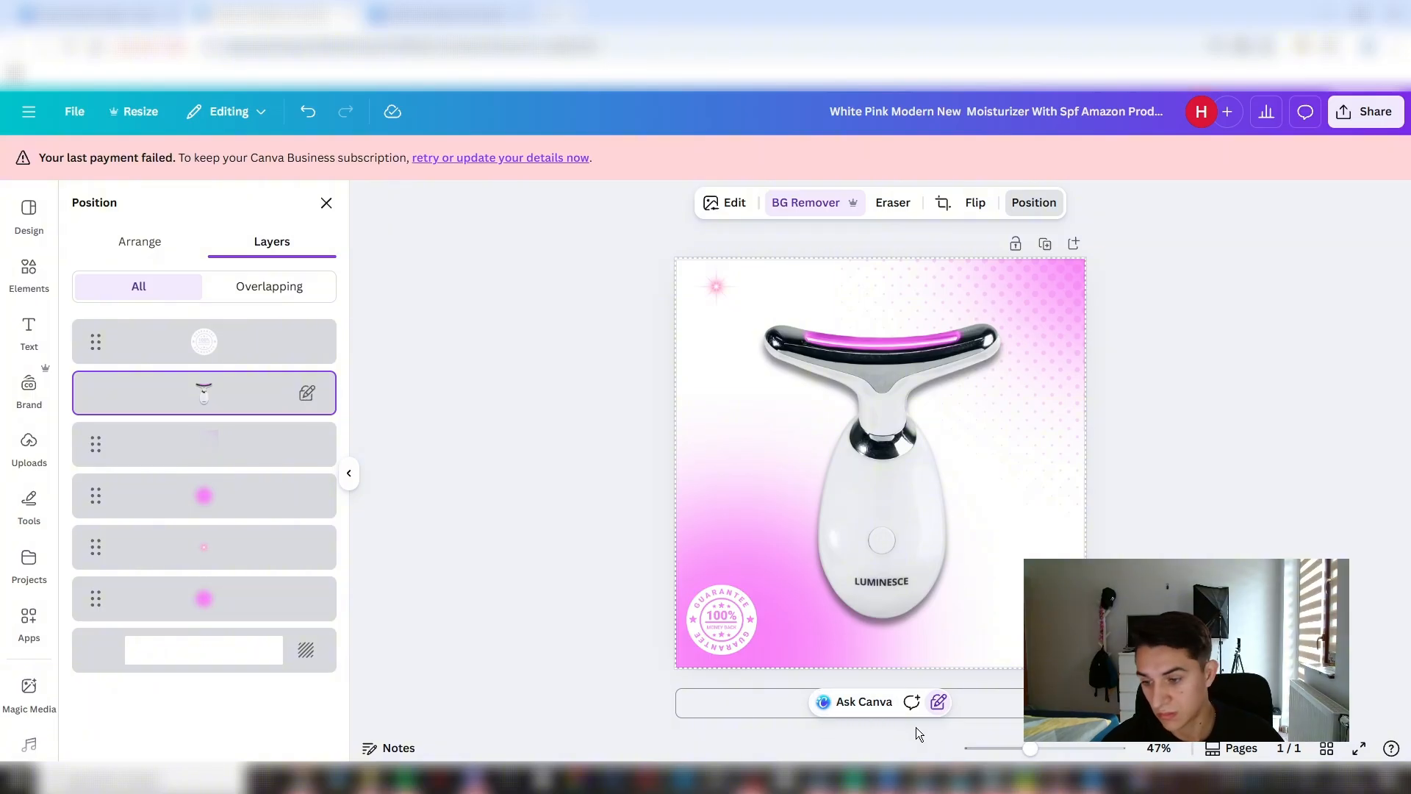
left_click(938, 702)
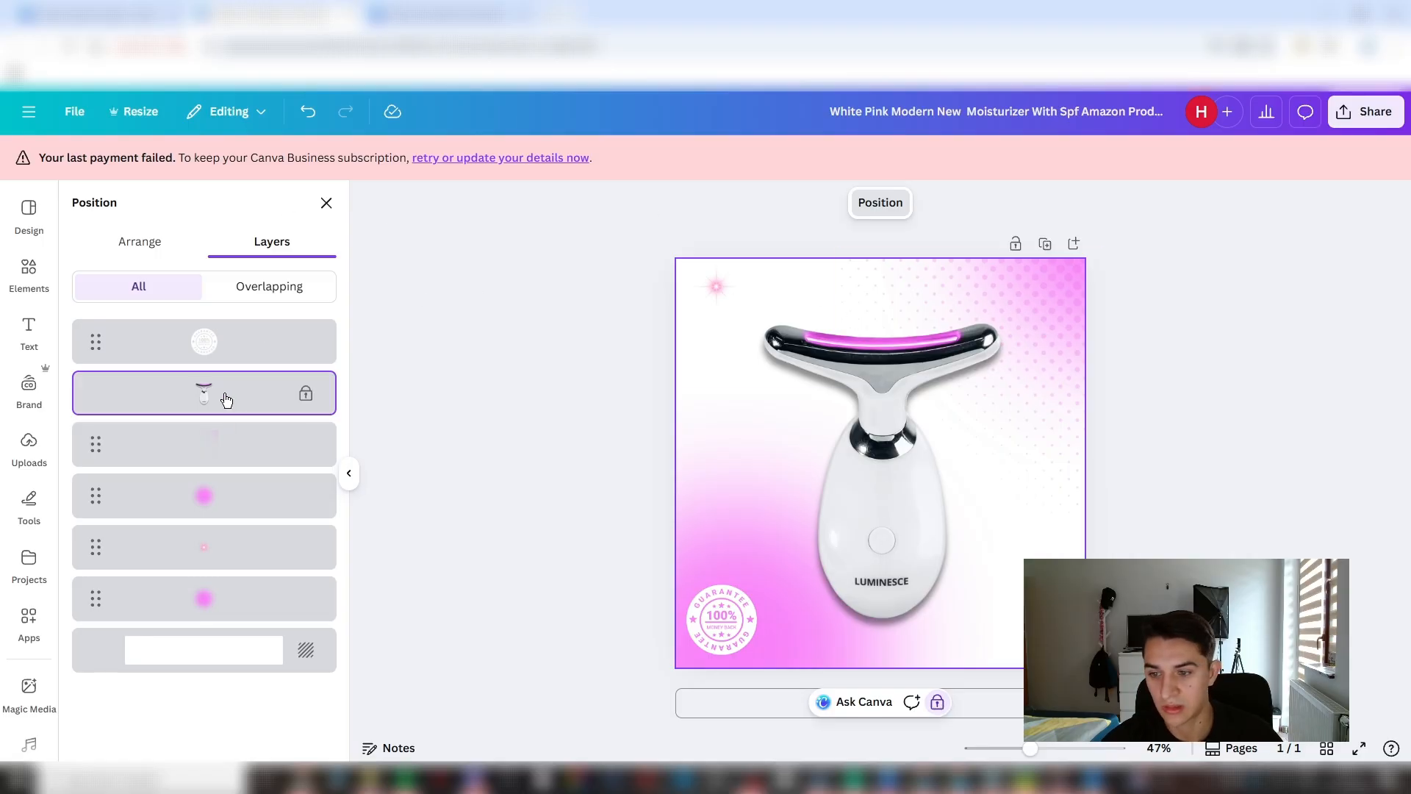
right_click(928, 613)
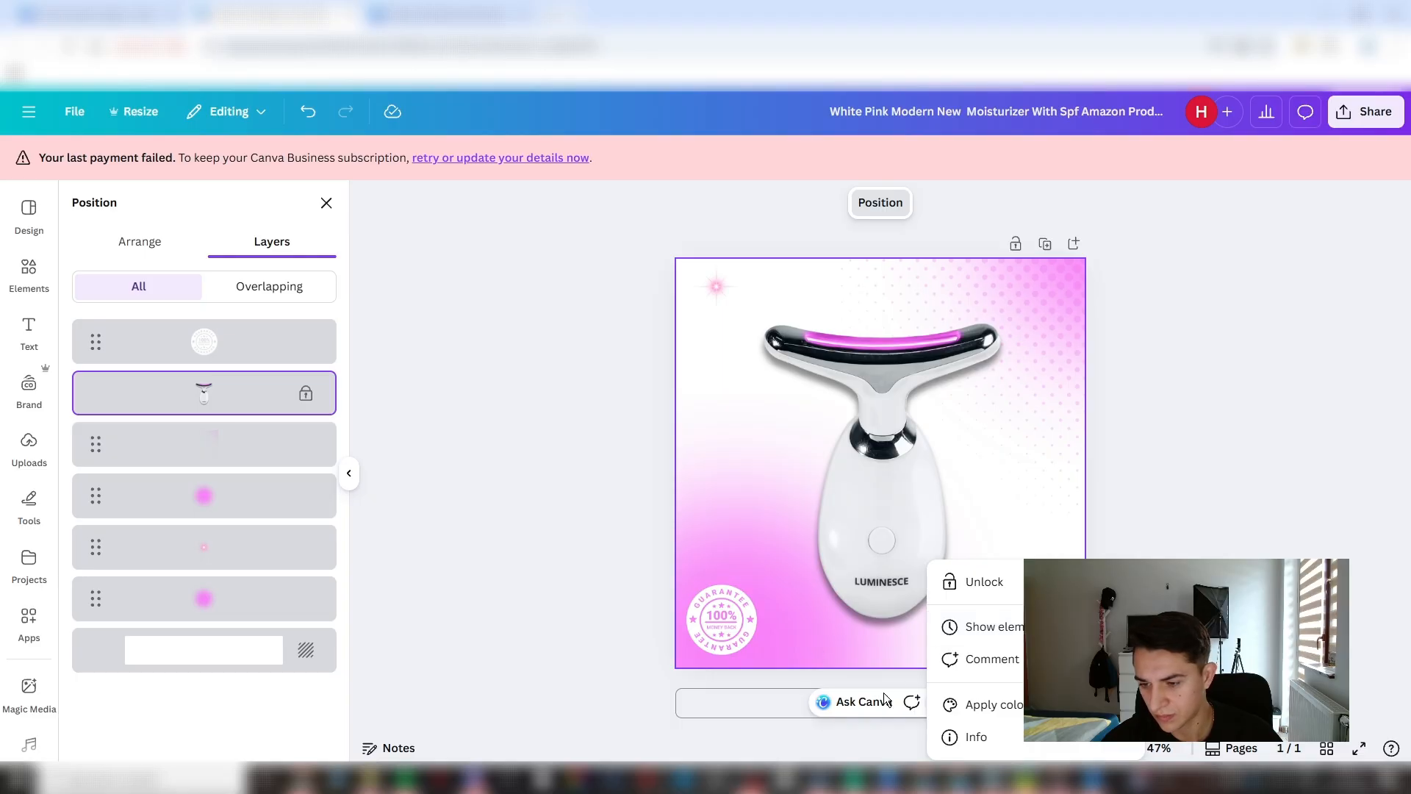
key("Escape")
left_click(937, 702)
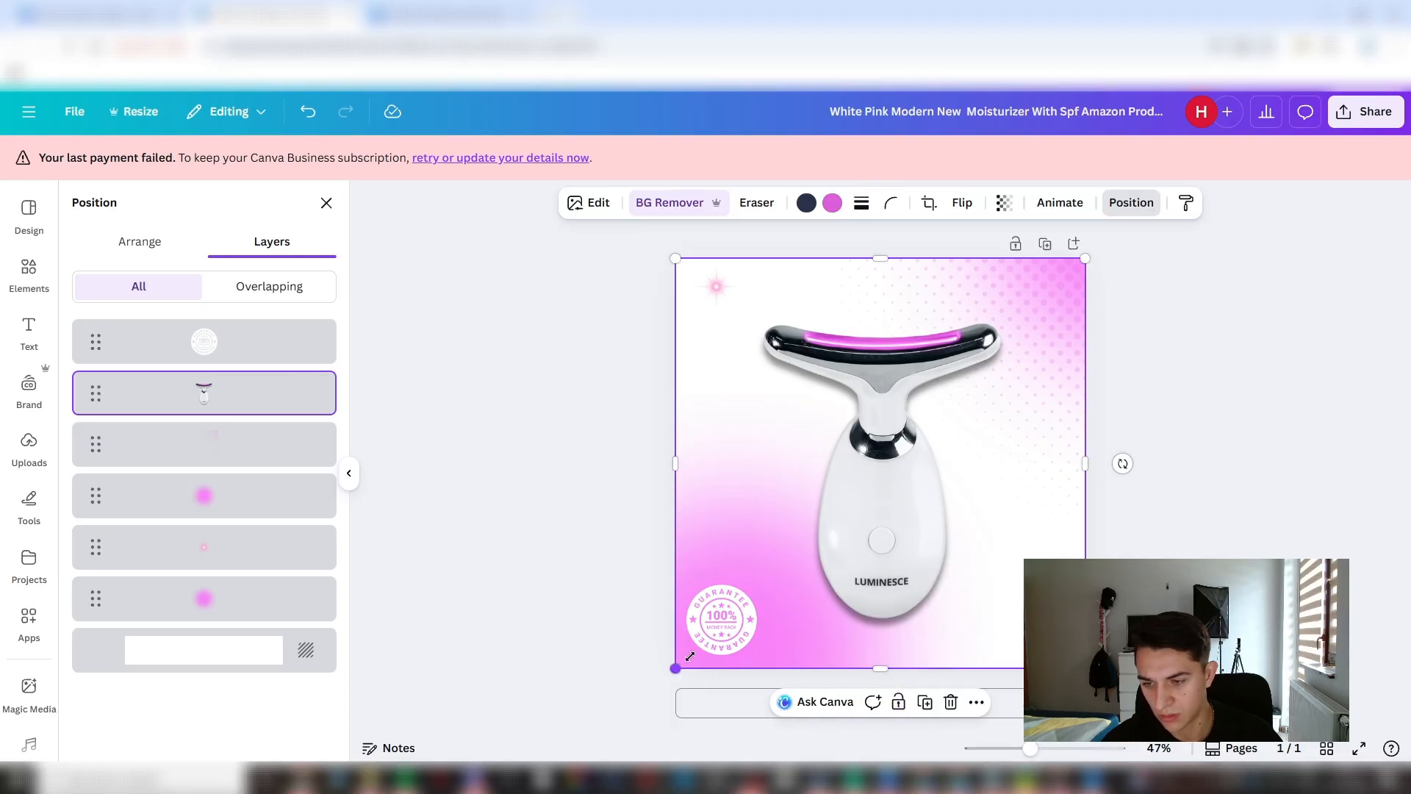
left_click_drag(690, 656, 711, 633)
left_click_drag(908, 509, 891, 535)
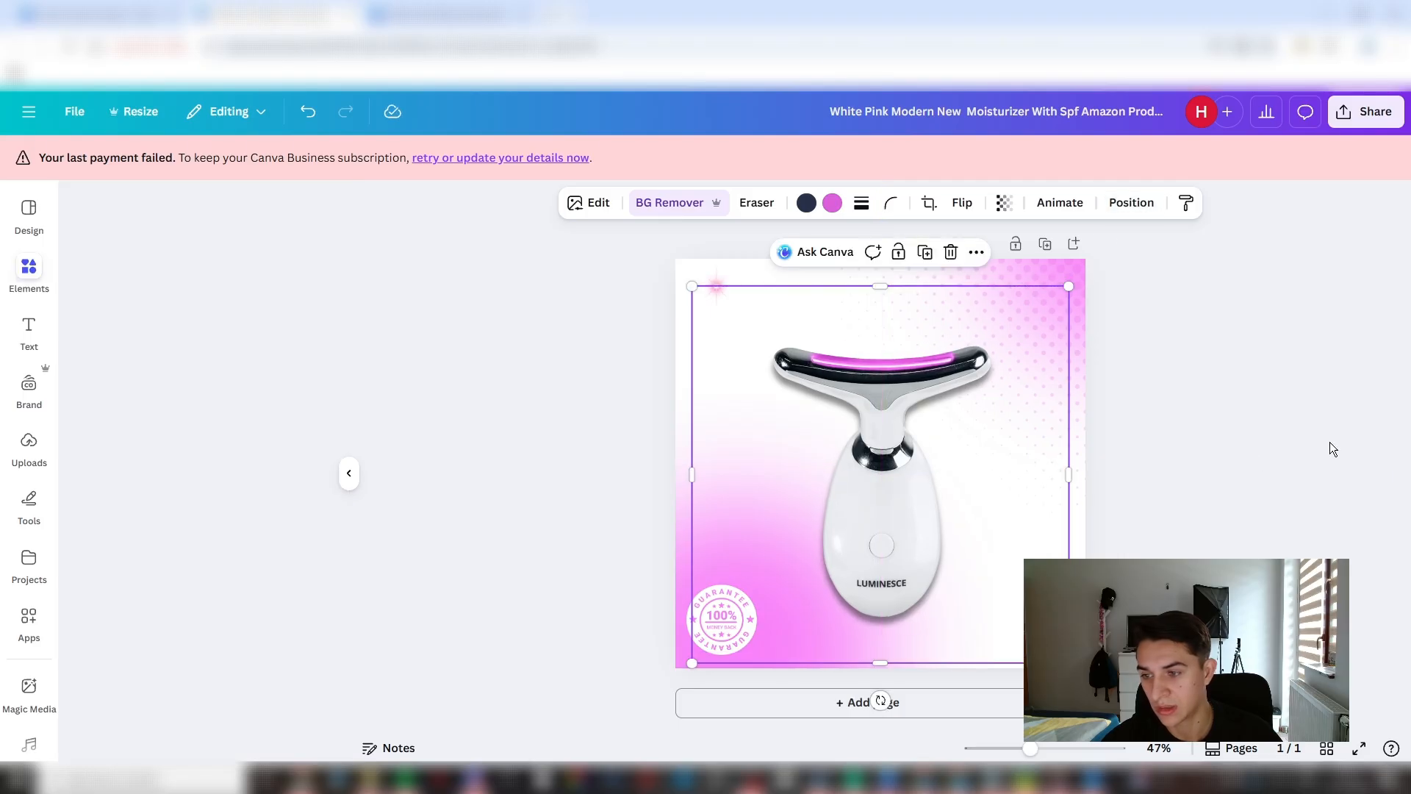
left_click(1266, 376)
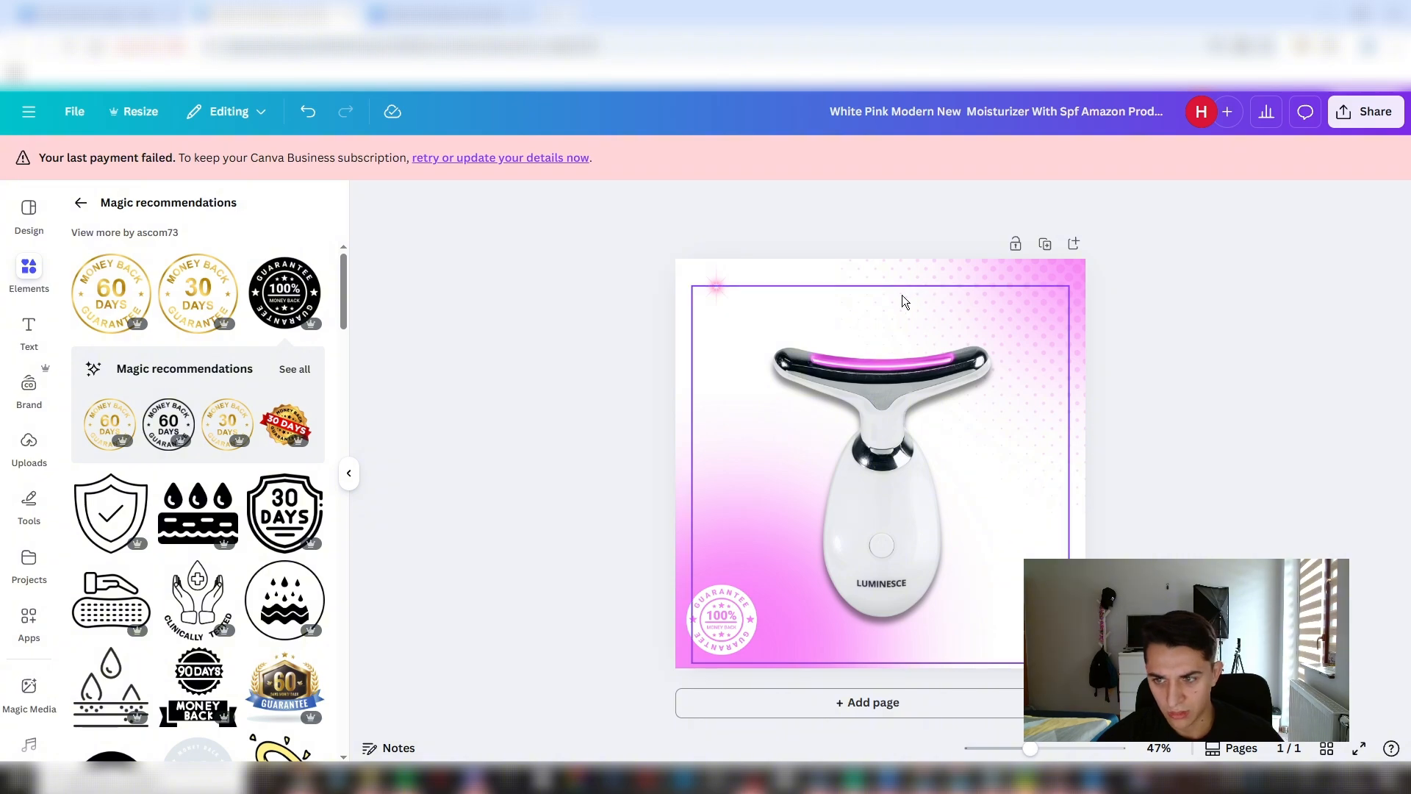
- Switch to the Miro board to check the headline on the reference store's product image, and return to the Canva design
mouse_move(307, 777)
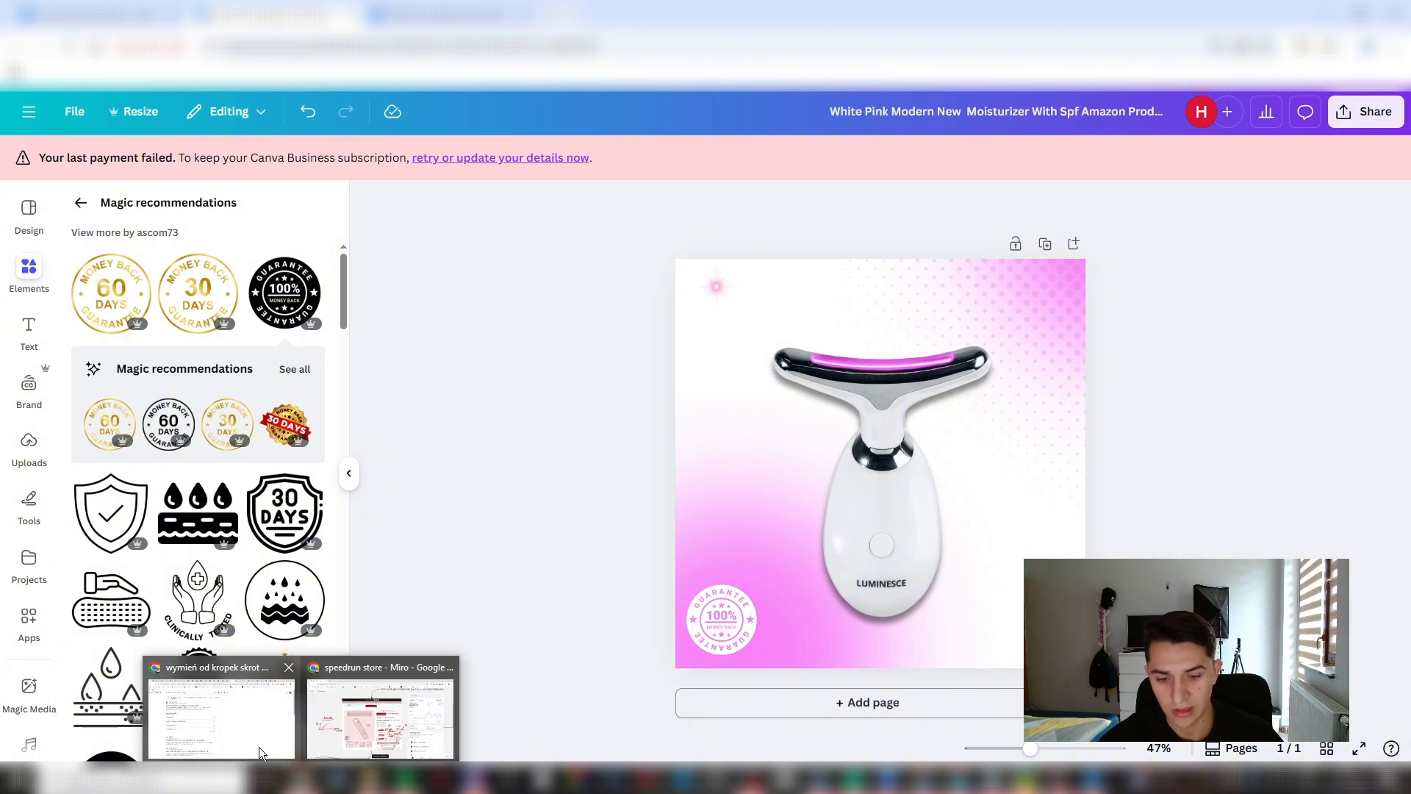
left_click(378, 710)
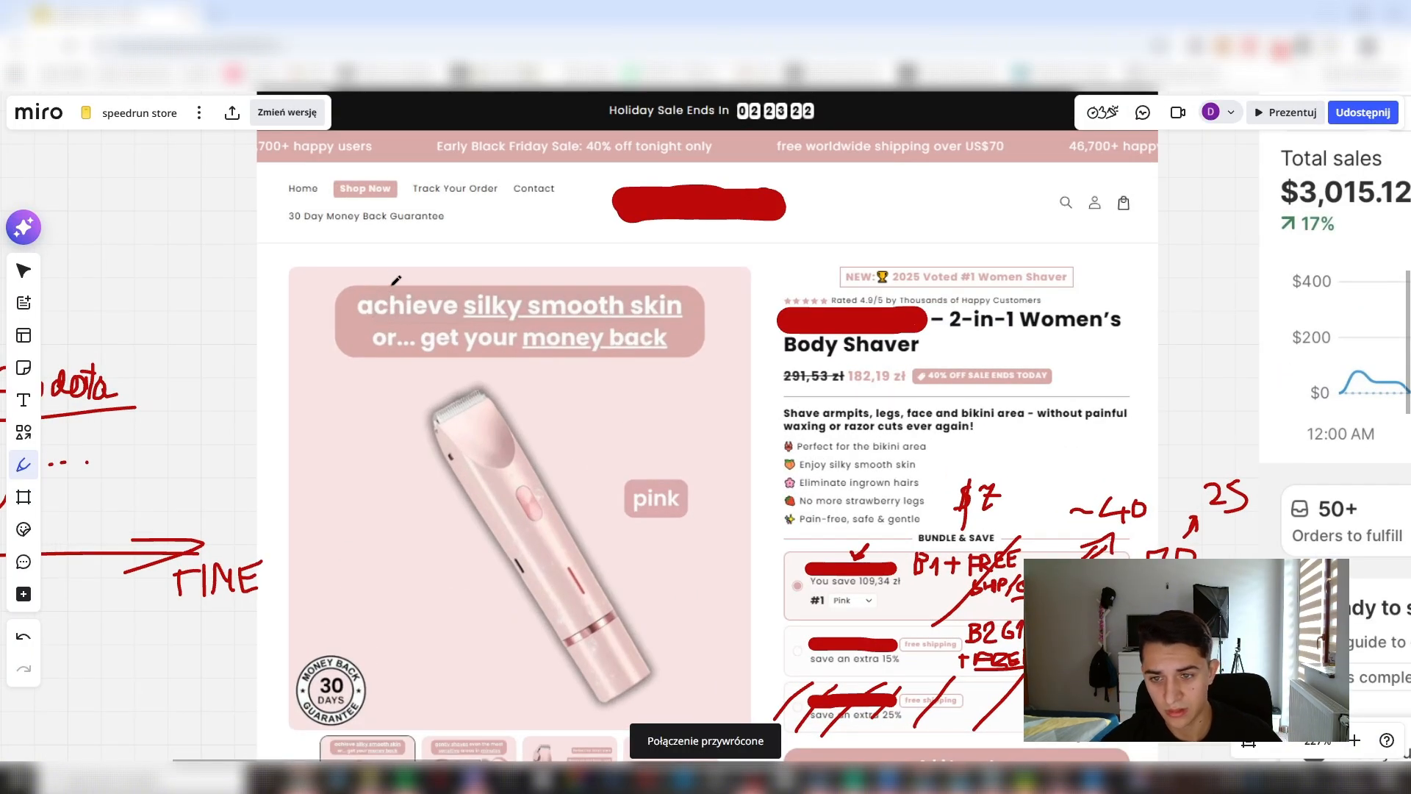
key("alt+Tab")
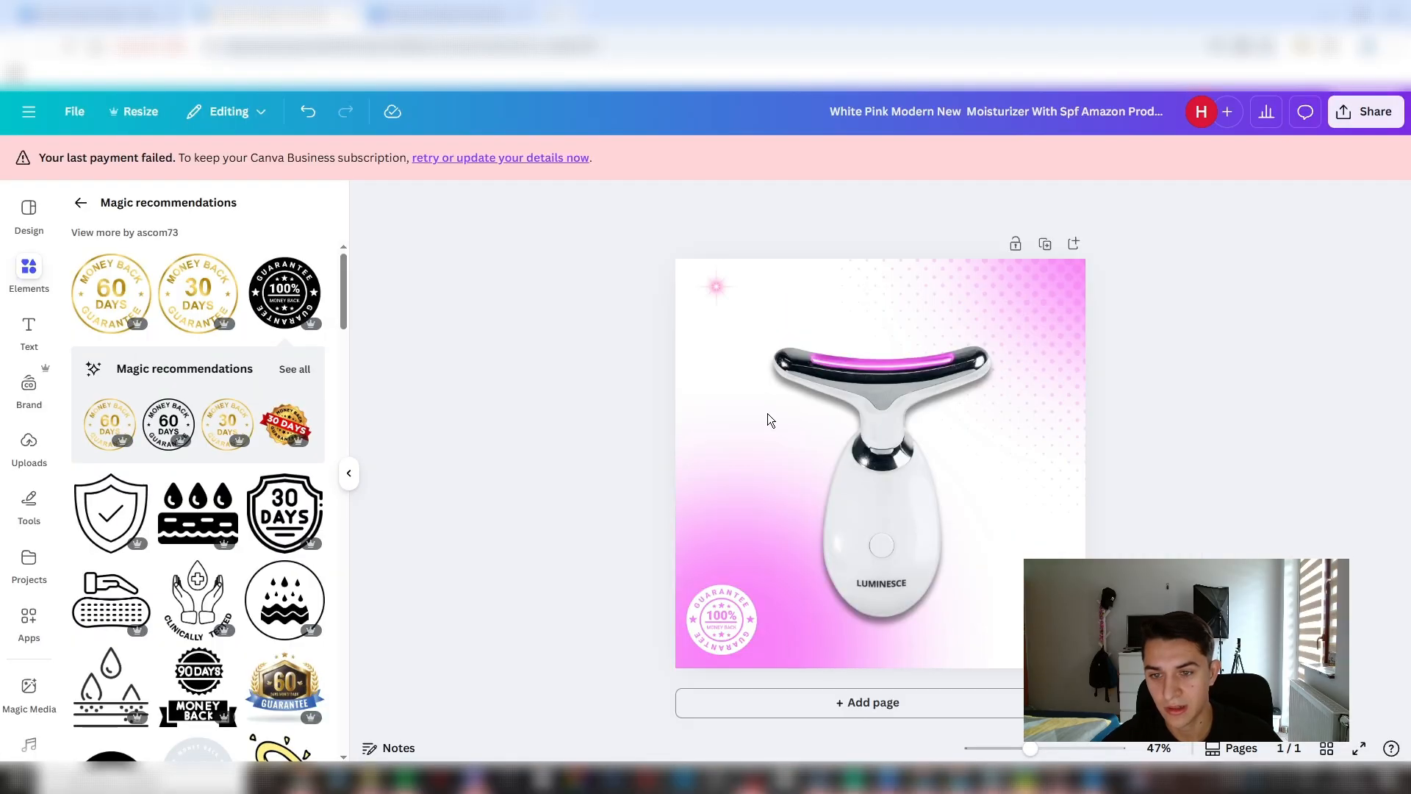
- Add a text box reading "achieve silky smooth skin or... get your money back", breaking the line before "or..."
left_click(46, 339)
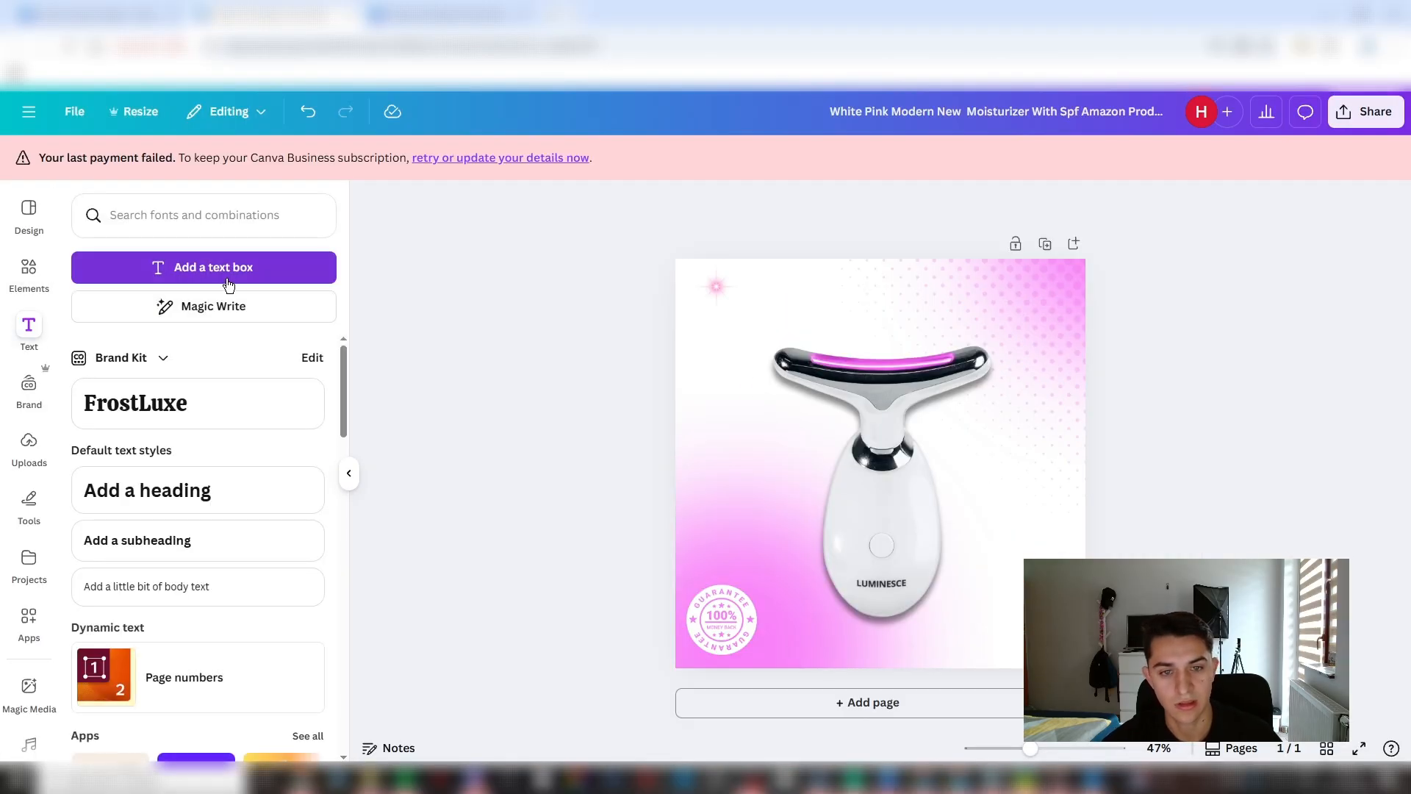
left_click(242, 268)
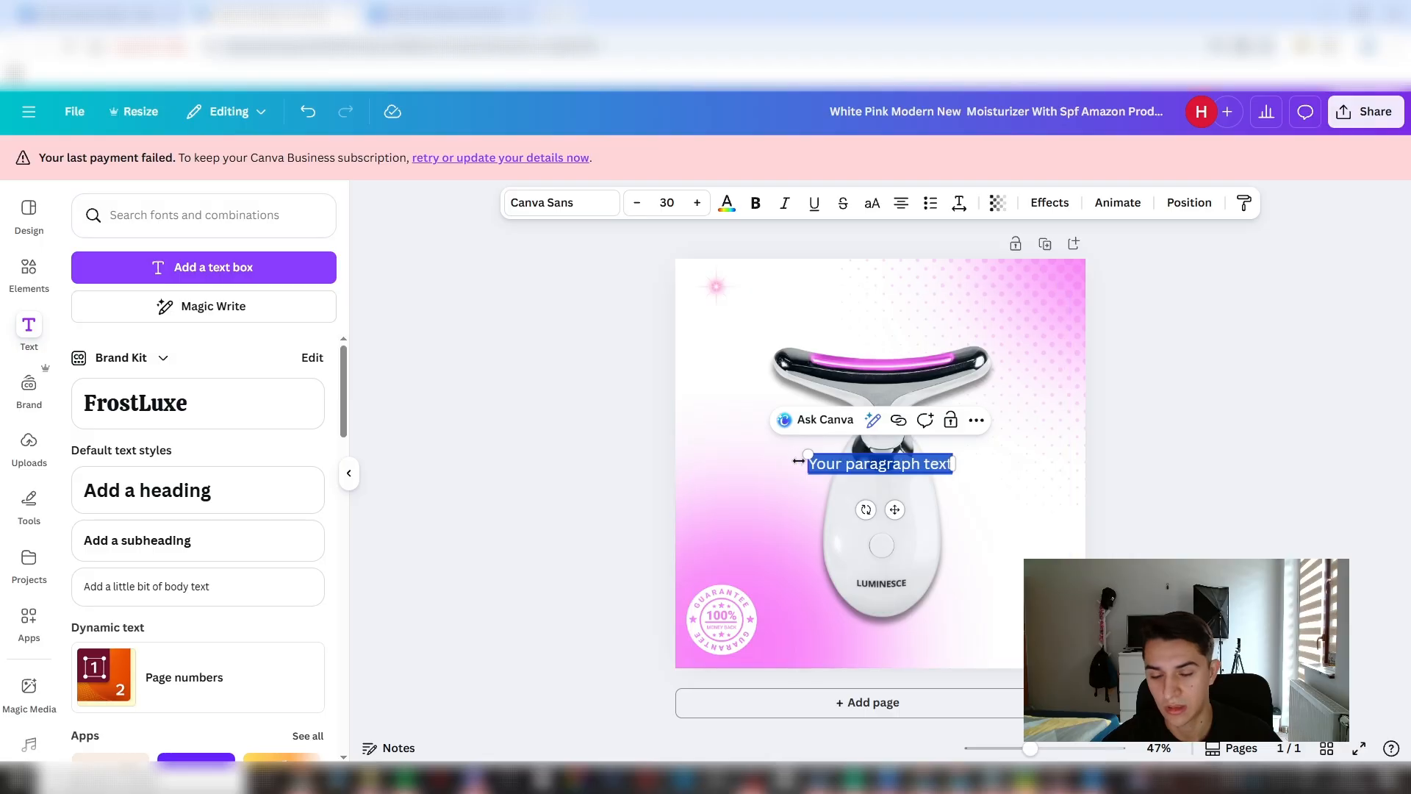
key("alt+Tab")
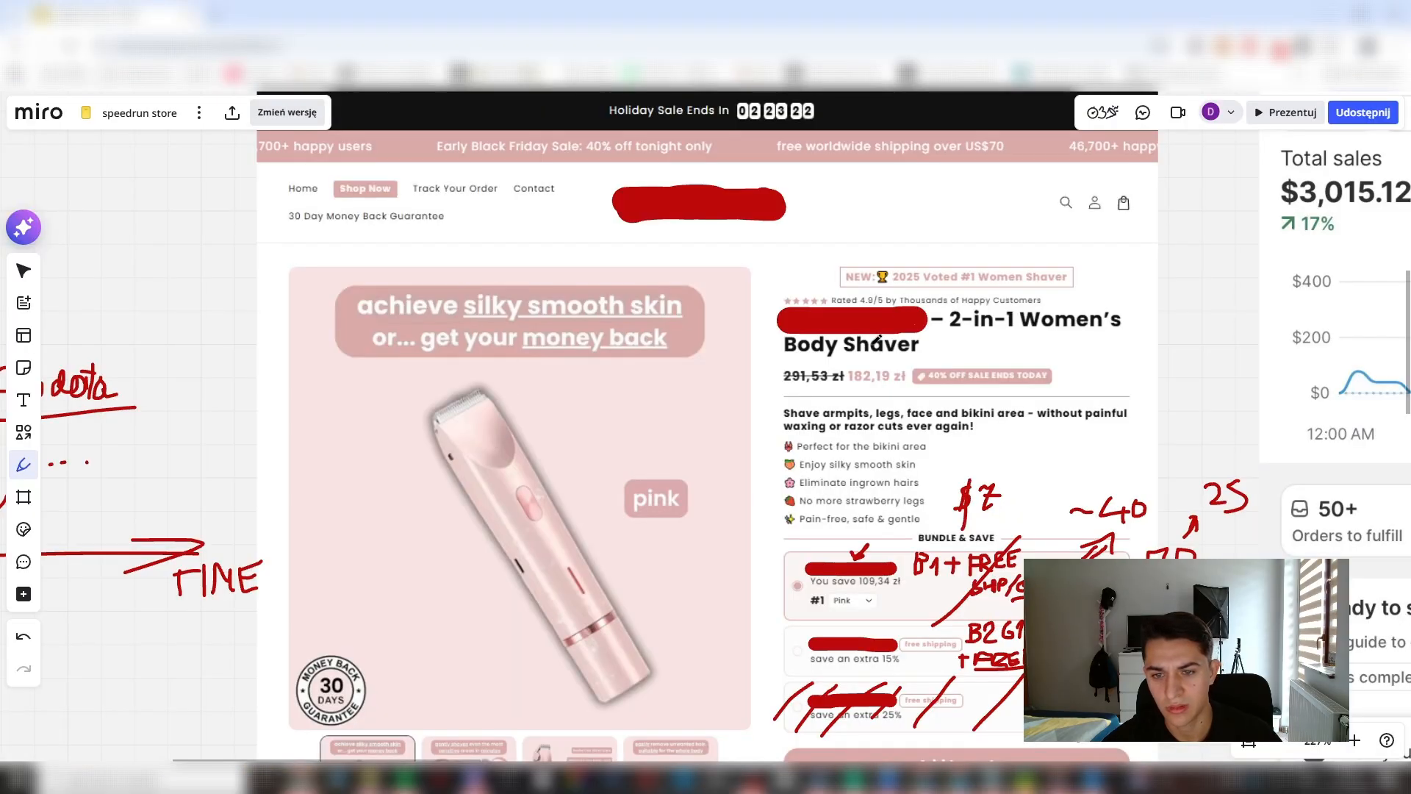
key("alt+Tab")
key("BackSpace")
type("a")
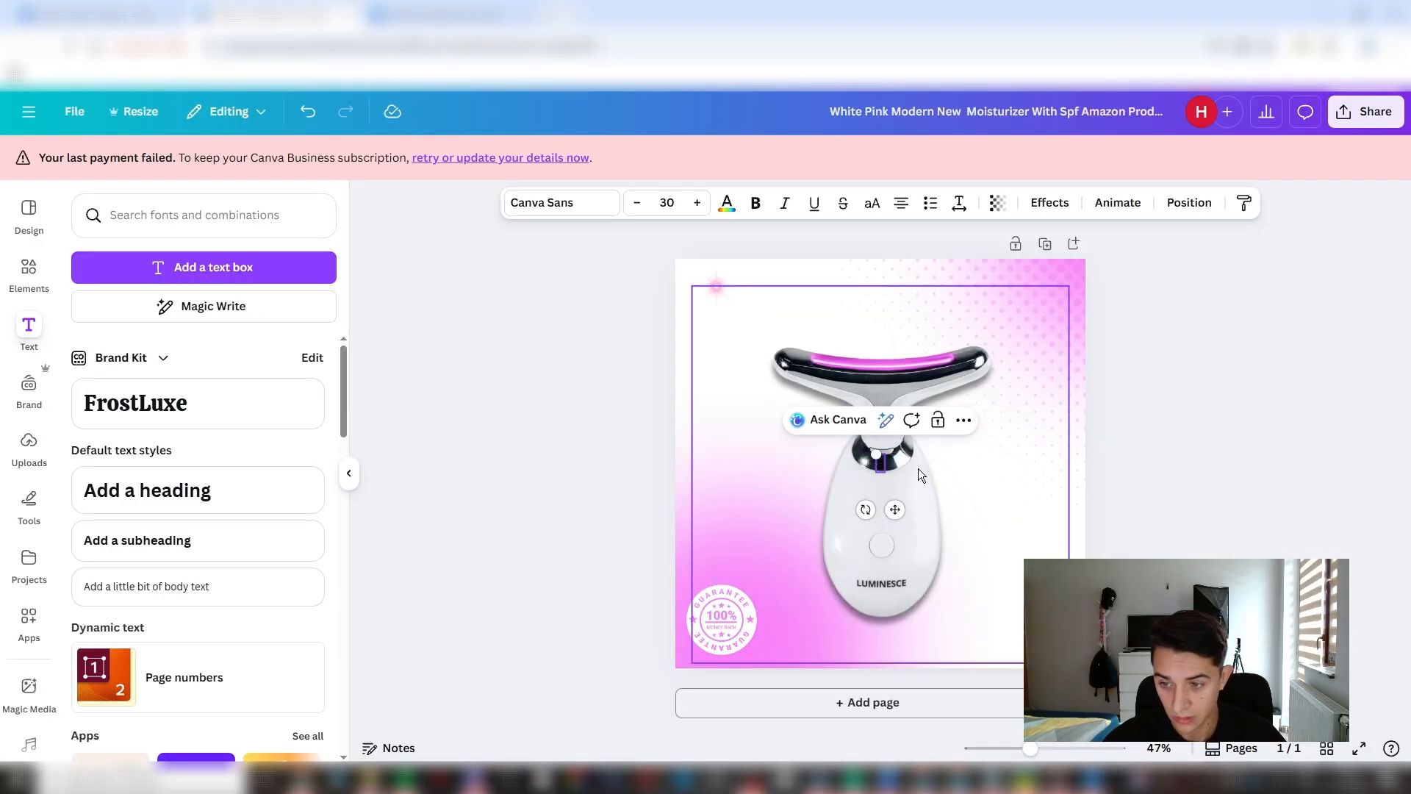
type("chie")
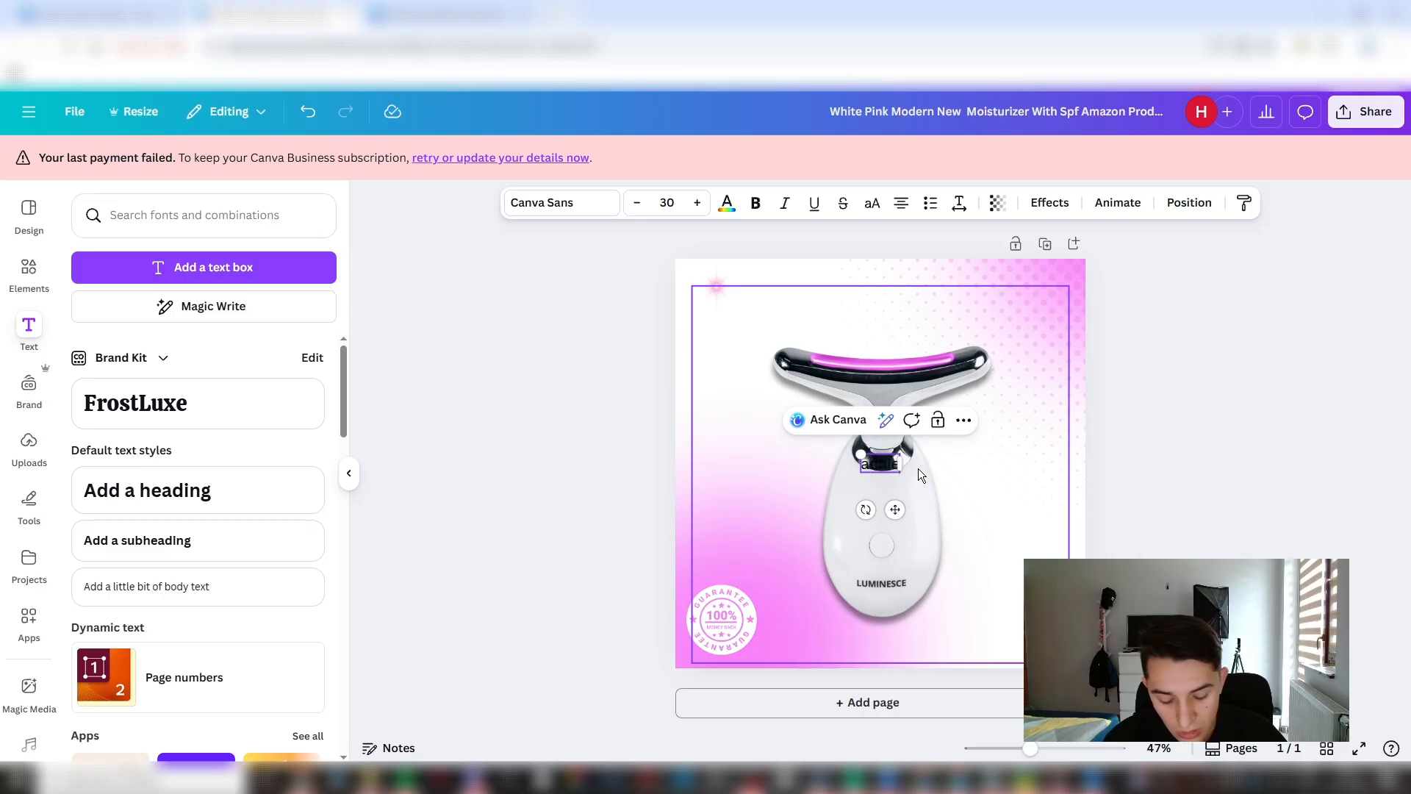
type("ve silky")
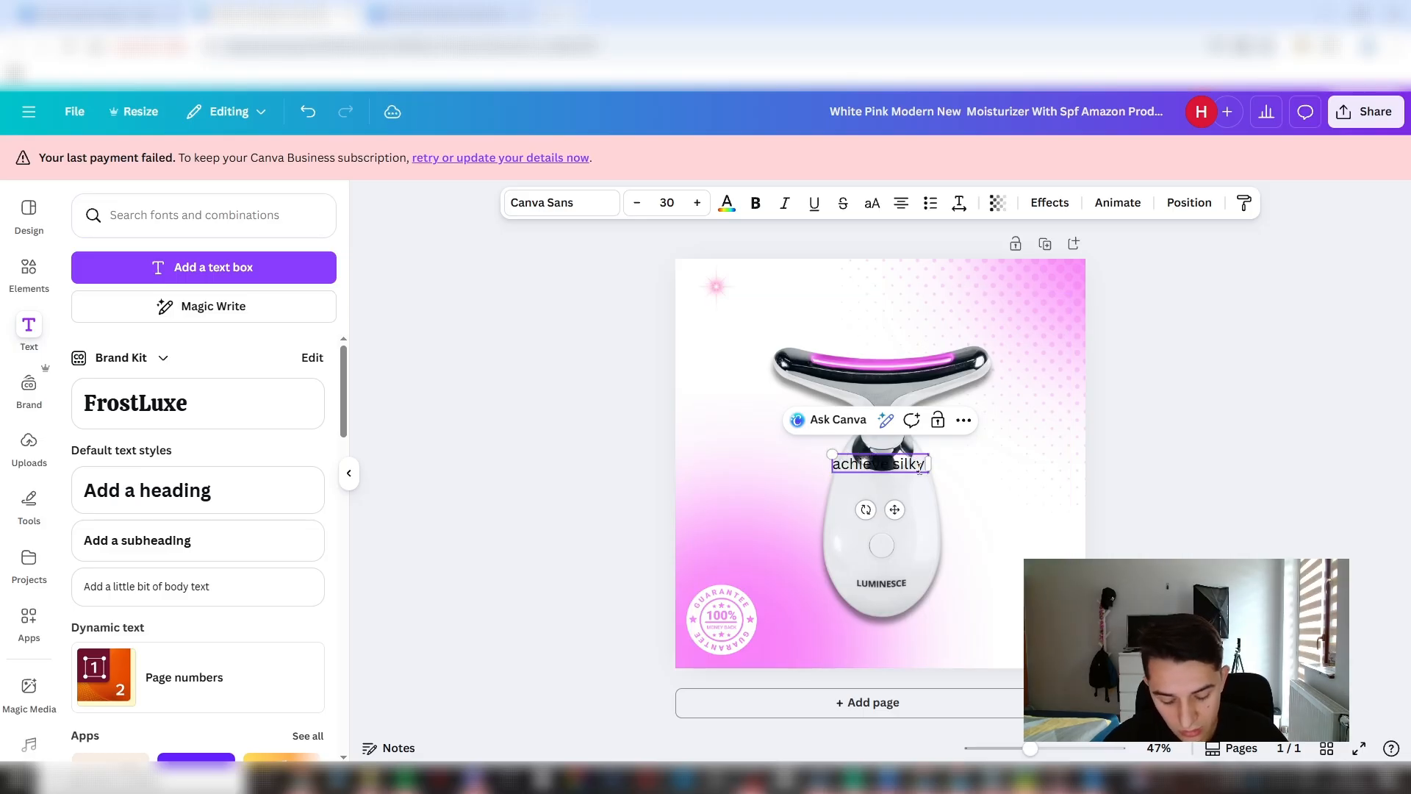
type(" smooth skin c")
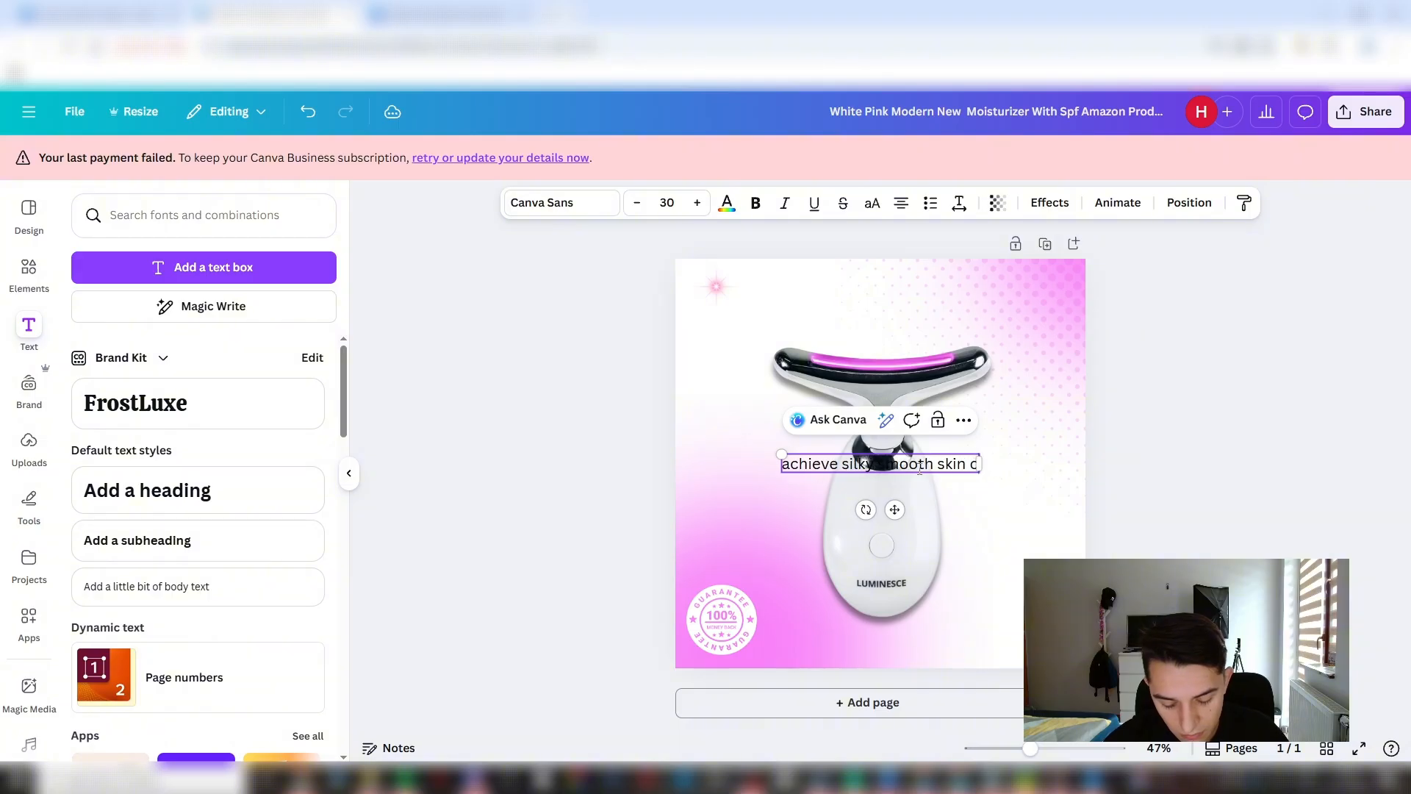
key("BackSpace")
type("or...")
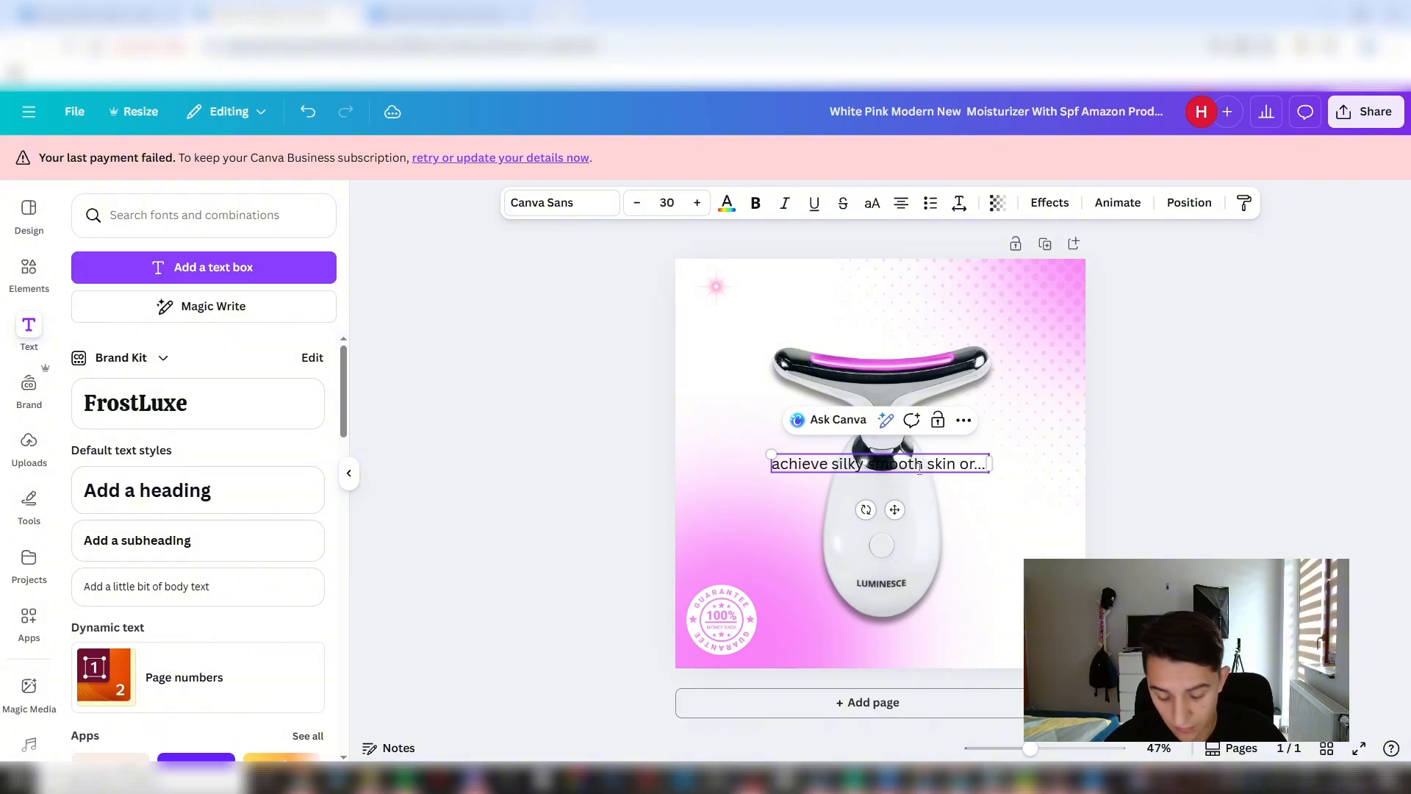
type(" get")
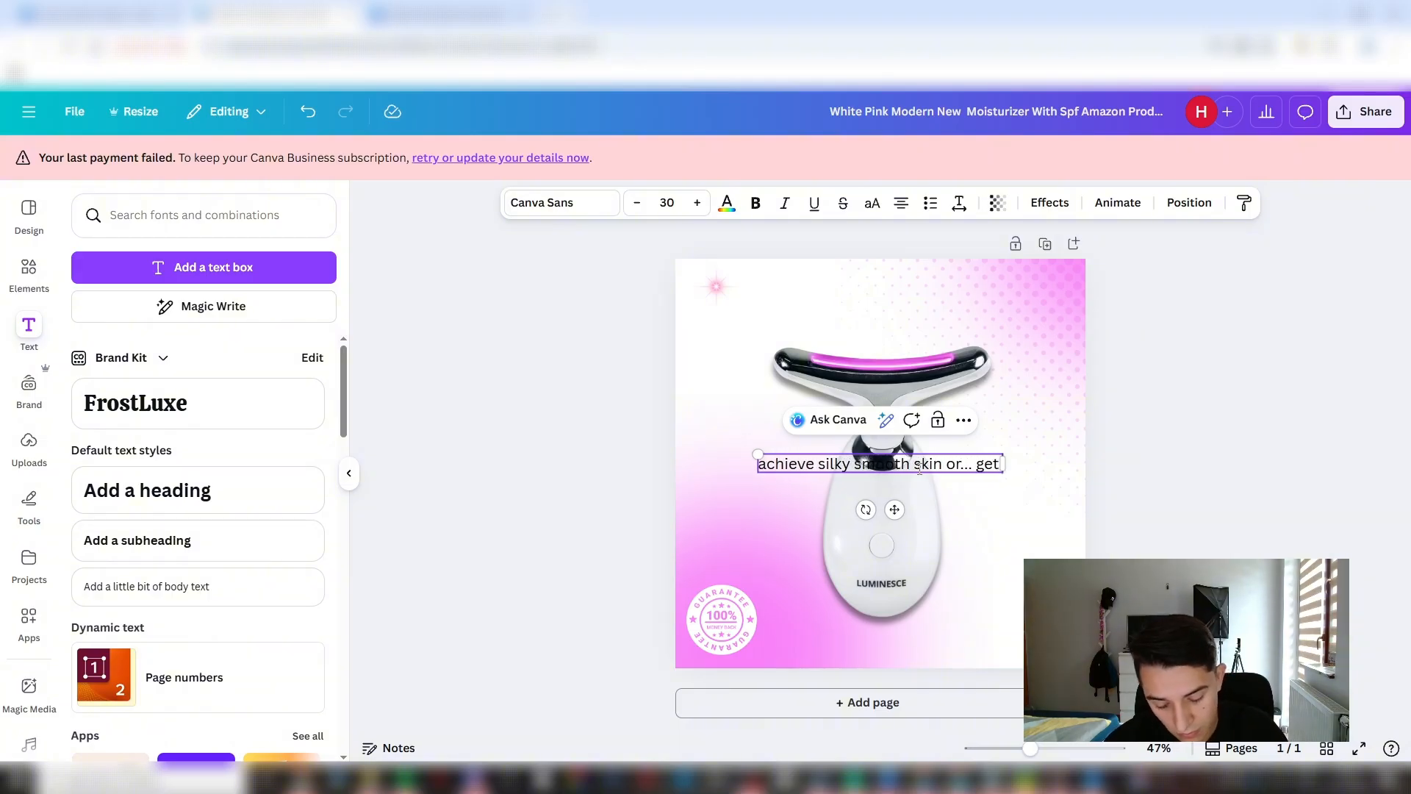
type(" your money back")
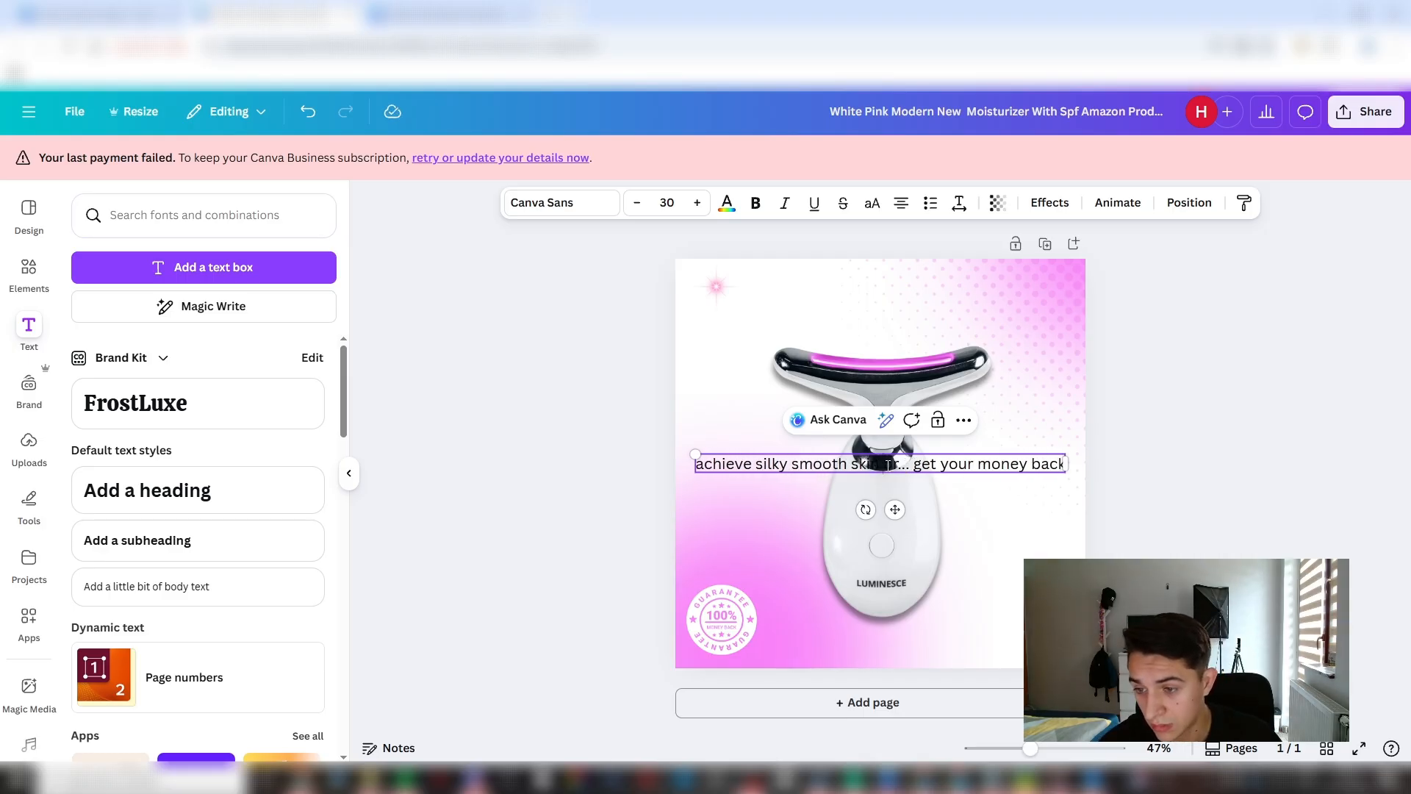
key("Return")
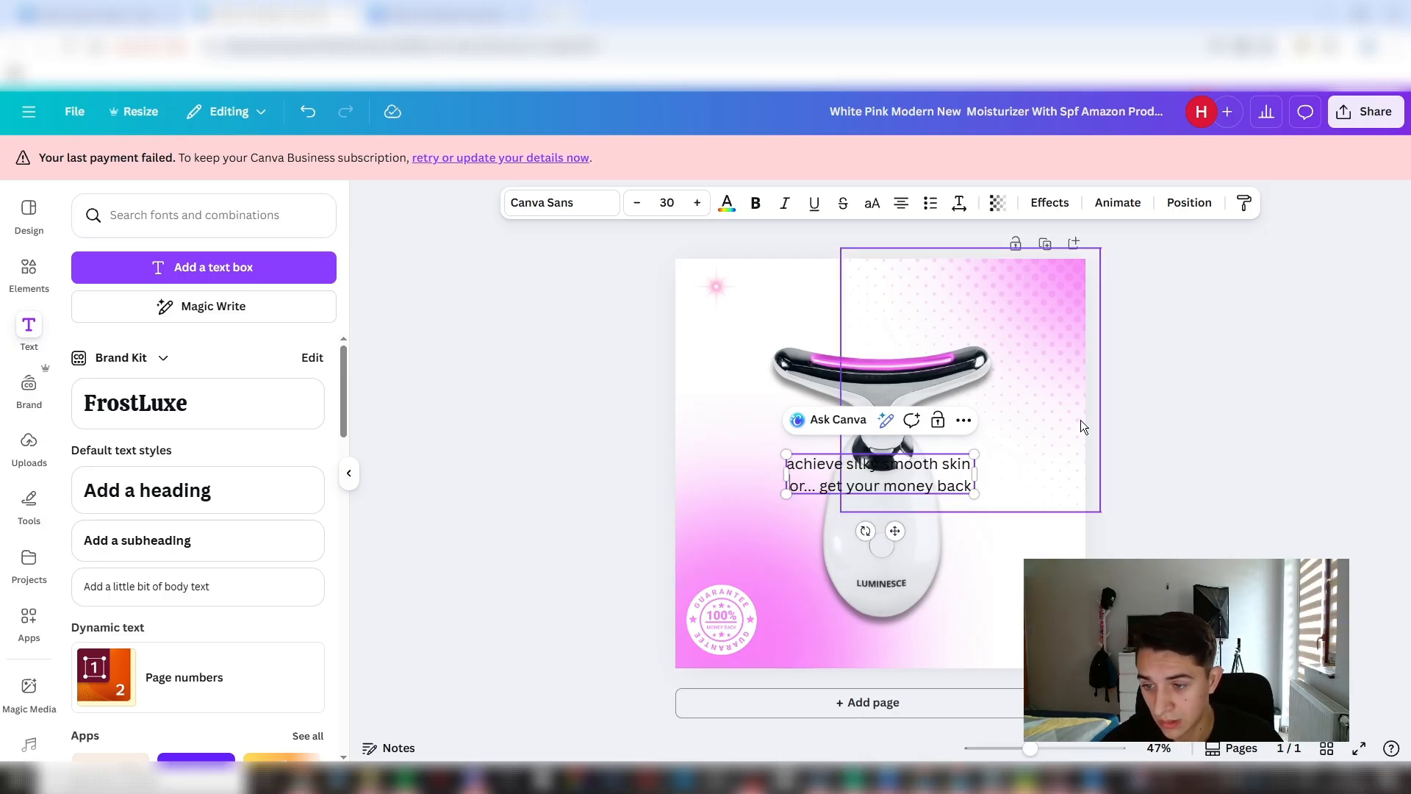
- Select both lines of the headline and make the text bold and white
triple_click(951, 487)
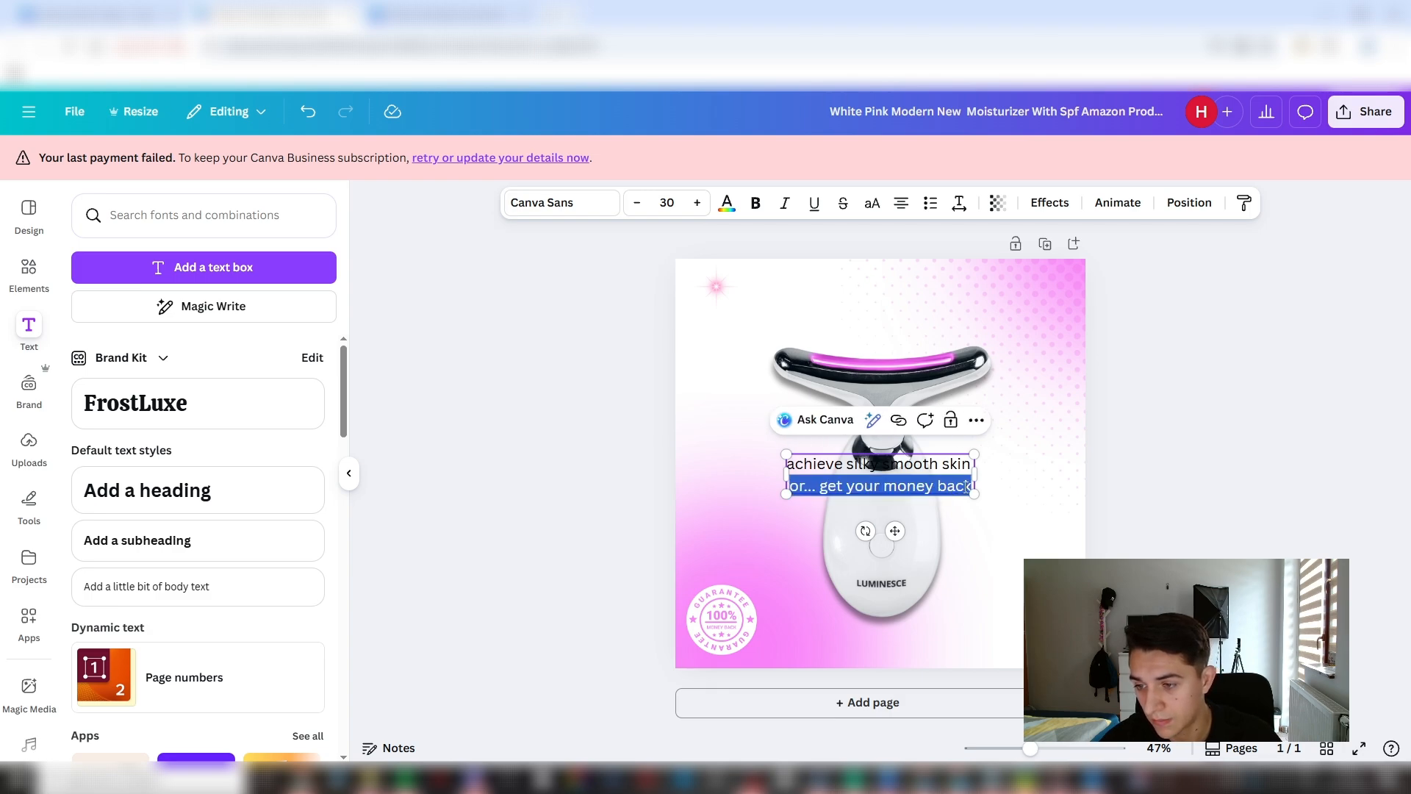
left_click_drag(971, 488, 791, 465)
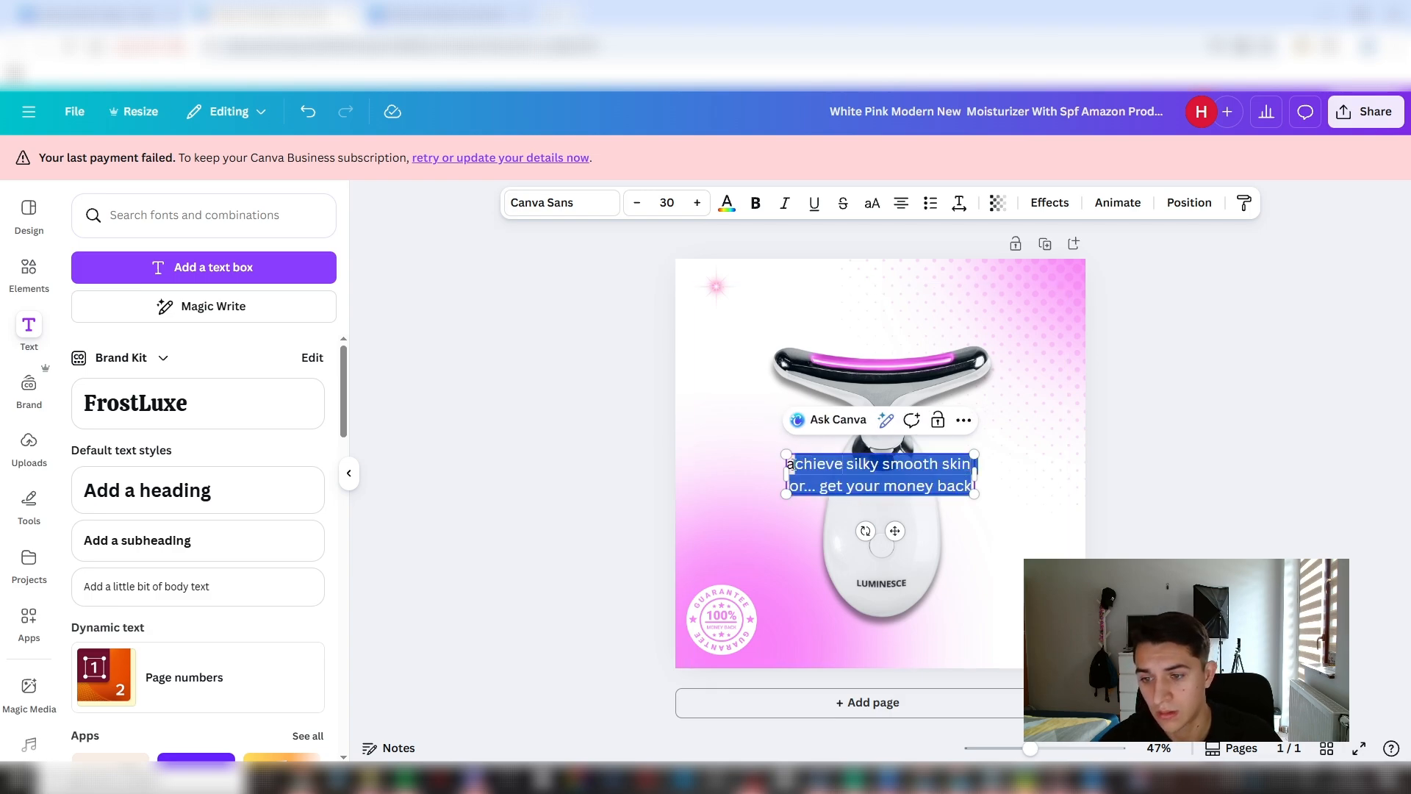
left_click(755, 203)
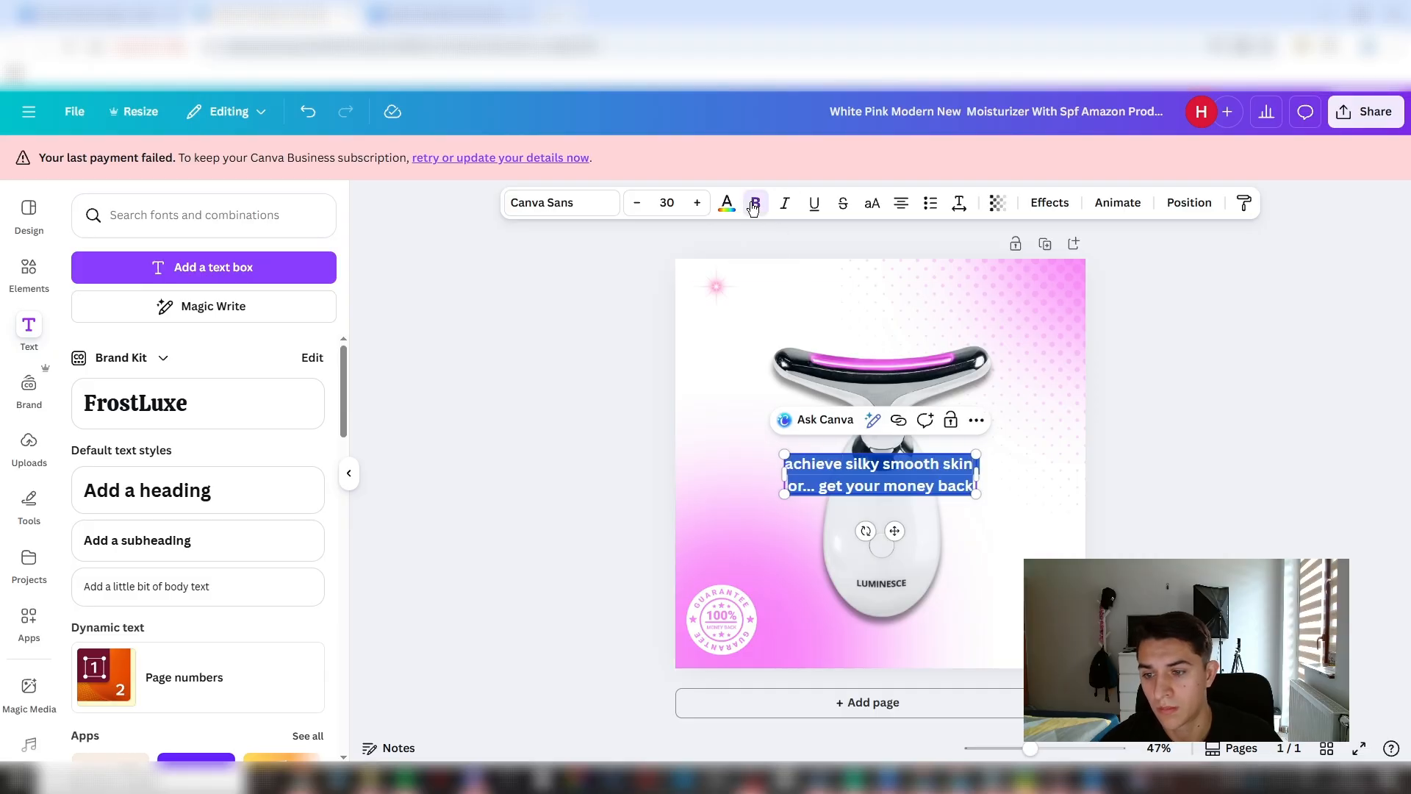
left_click(728, 208)
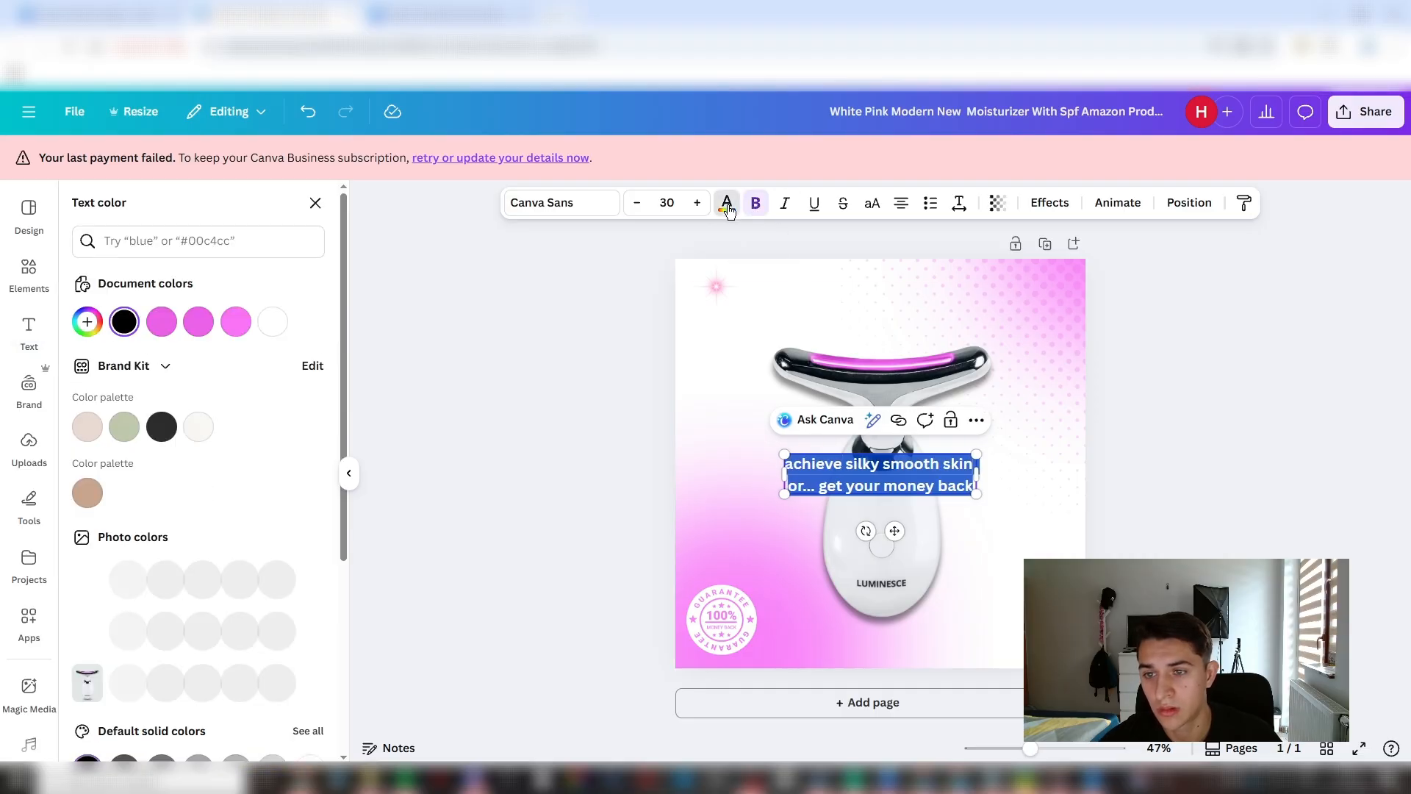
left_click(273, 324)
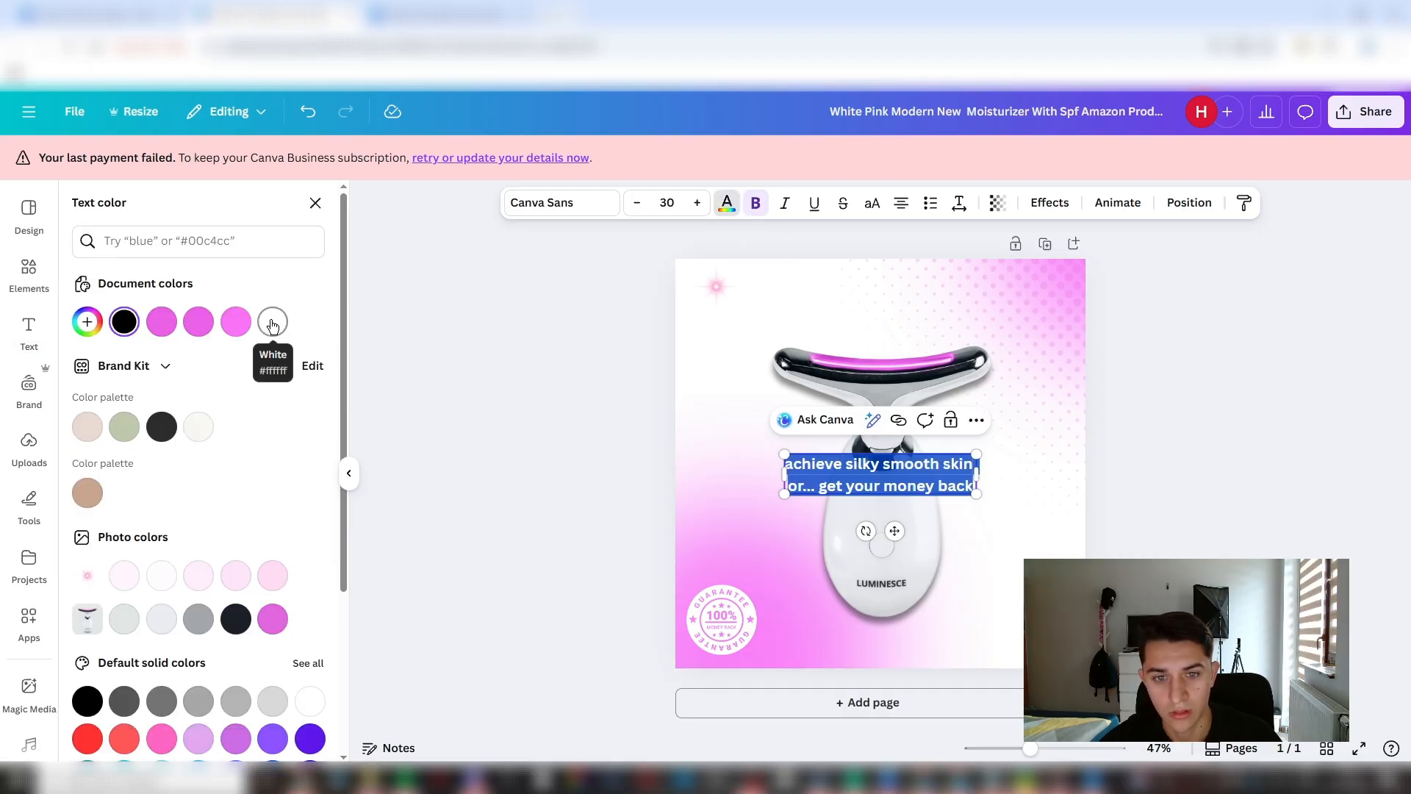
- Apply the Background text effect to the headline and set its colour to the light pink document colour
left_click(1049, 203)
scroll(277, 429, "down", 2)
left_click(125, 542)
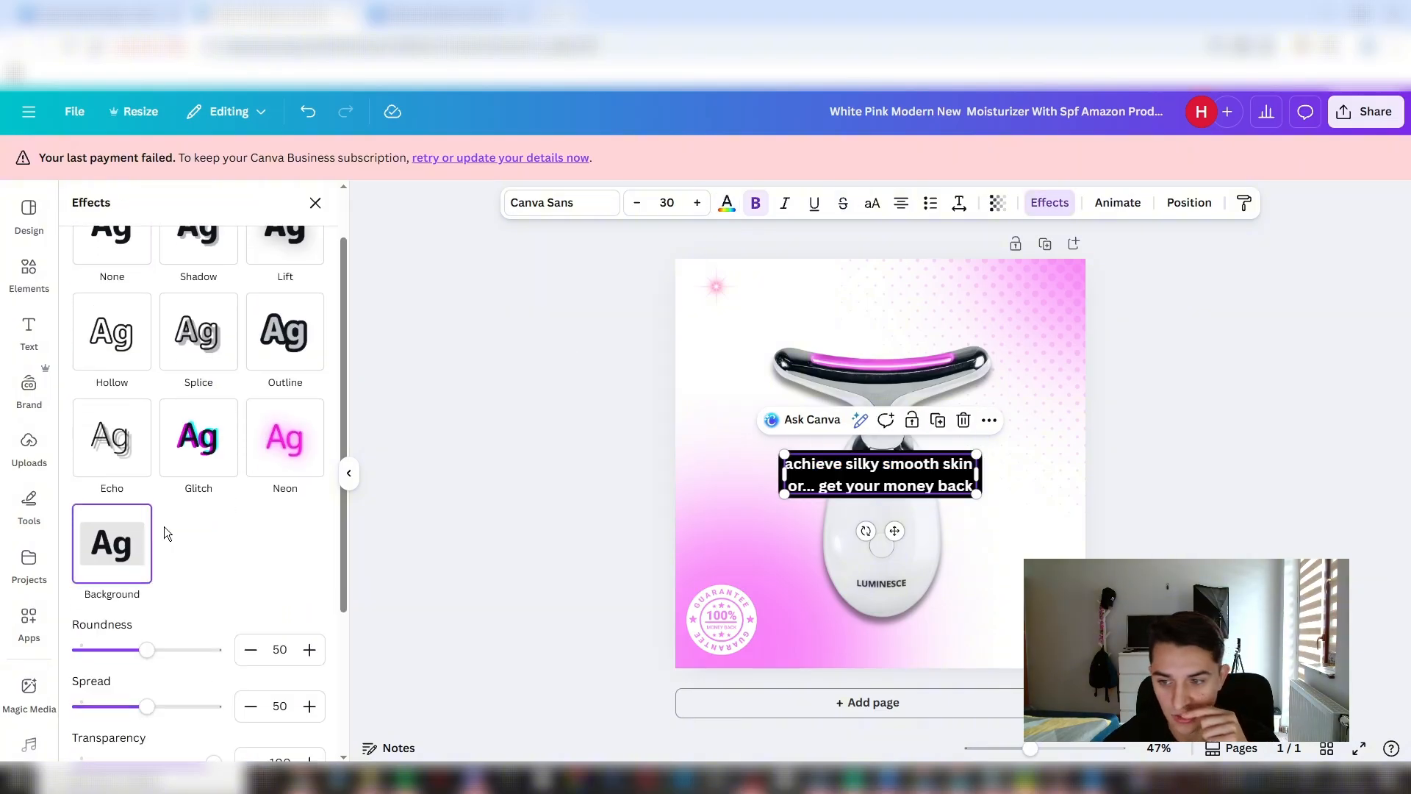
scroll(191, 514, "down", 3)
left_click(312, 585)
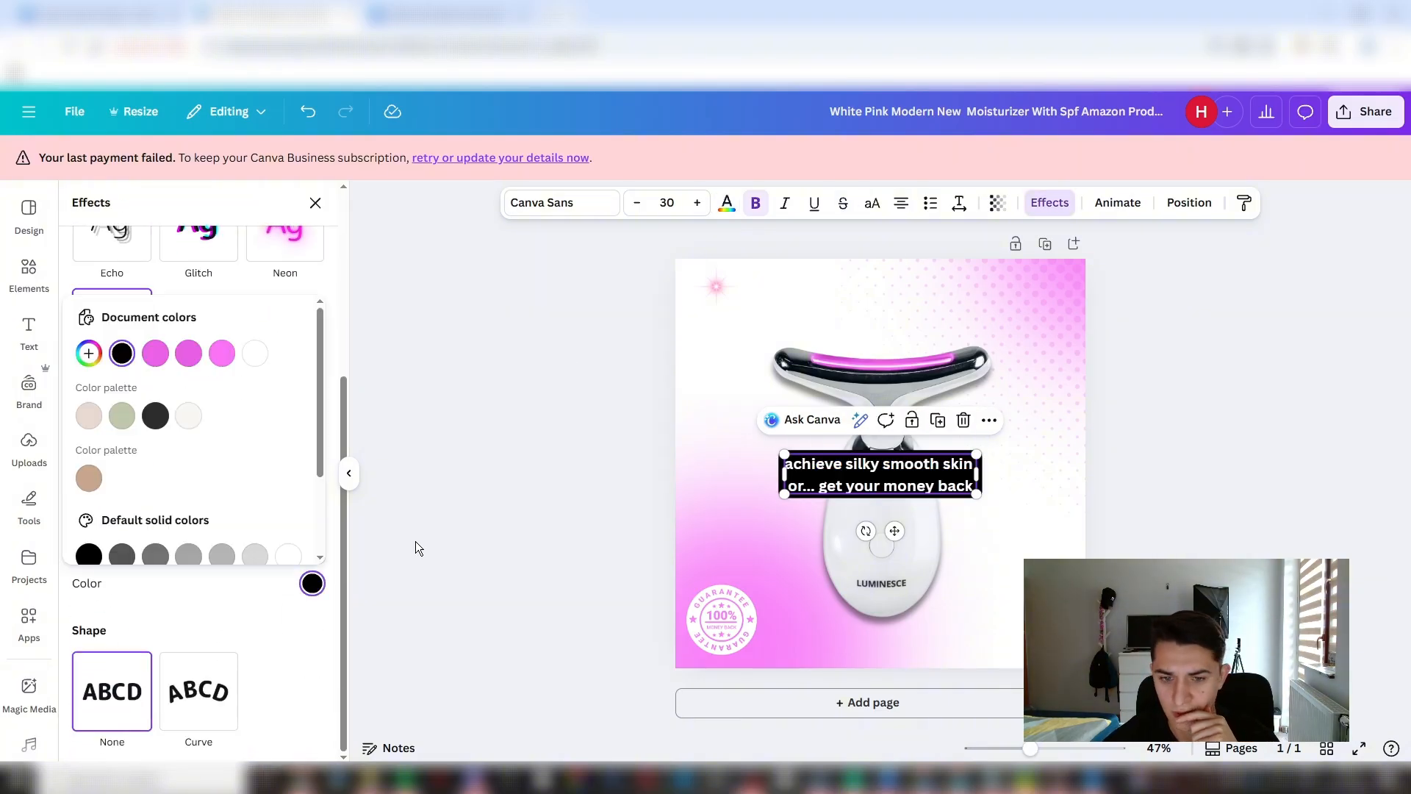
left_click(224, 355)
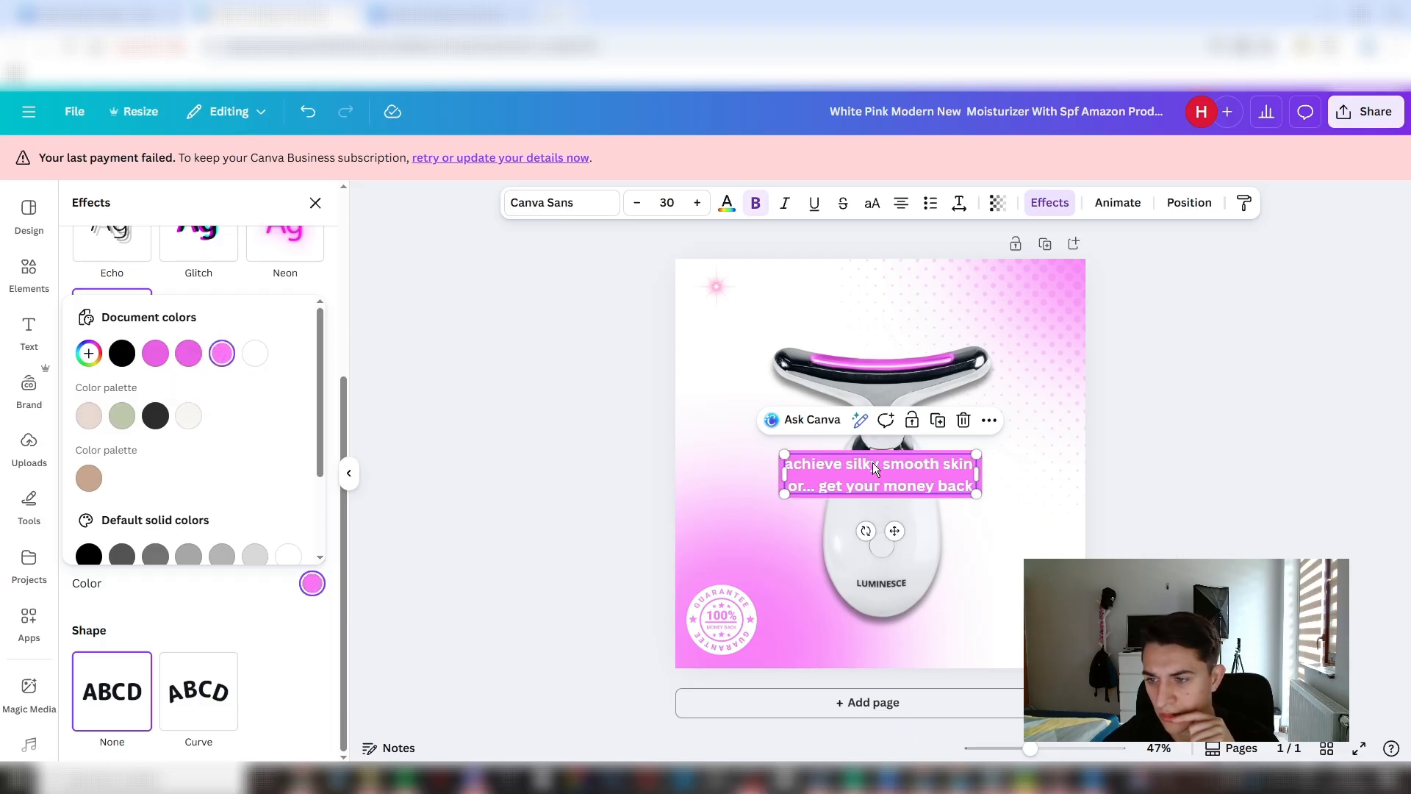
- Move the headline above the product and change its background to the darker pink document colour
left_click_drag(893, 491, 901, 367)
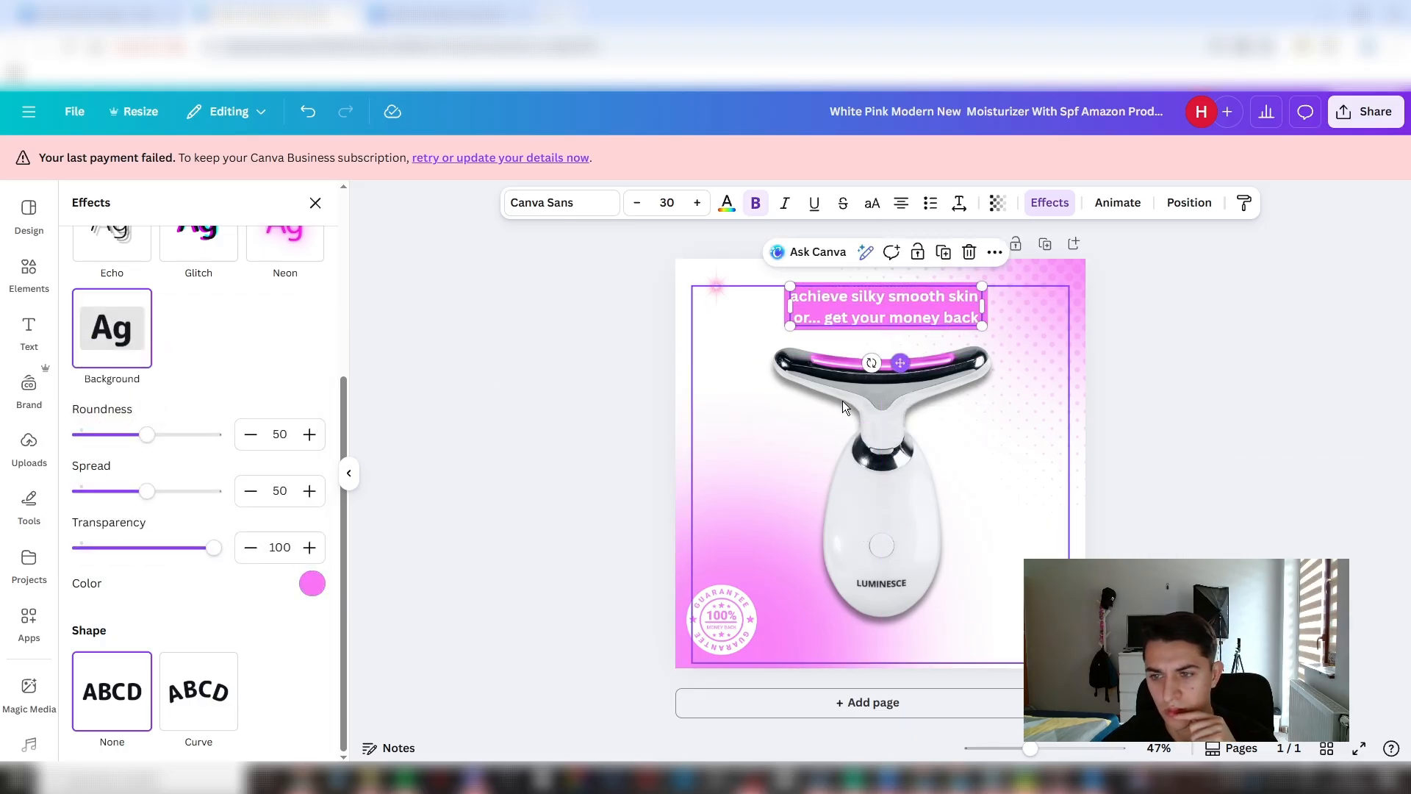
left_click(310, 584)
left_click(159, 355)
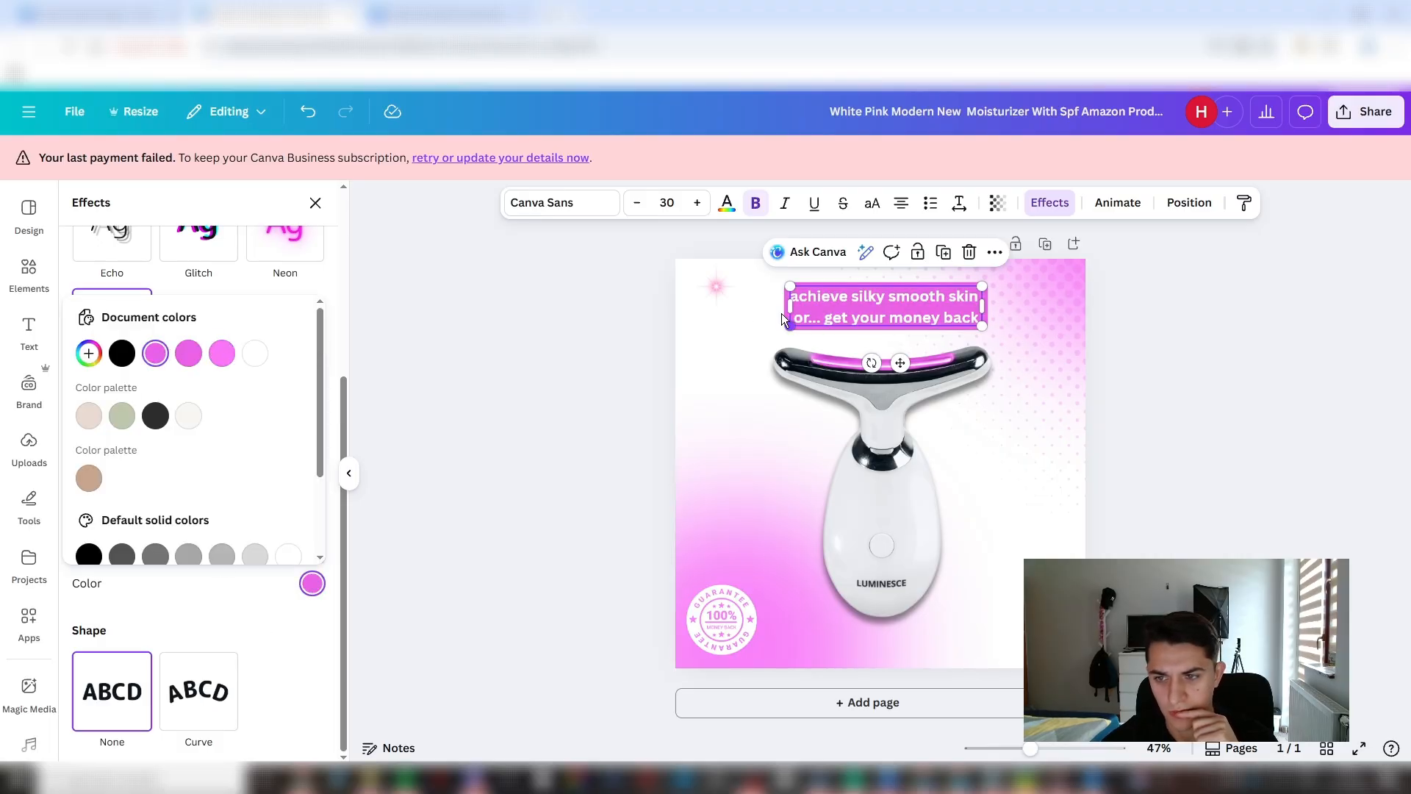
- Increase the headline's font size to 38
left_click(696, 202)
left_click(696, 203)
left_click(697, 203)
left_click(696, 203)
left_click(697, 203)
left_click(697, 203)
left_click(697, 203)
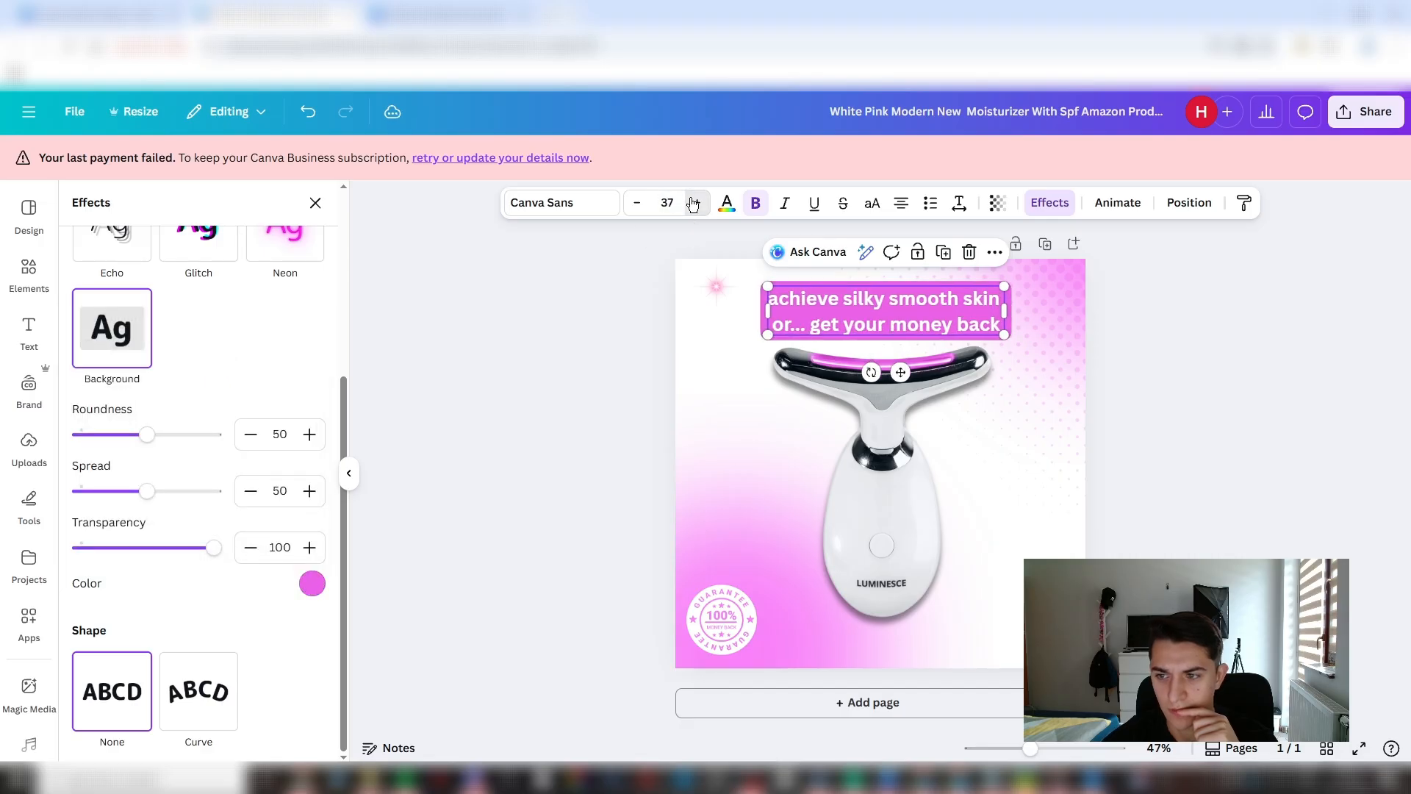
left_click(696, 203)
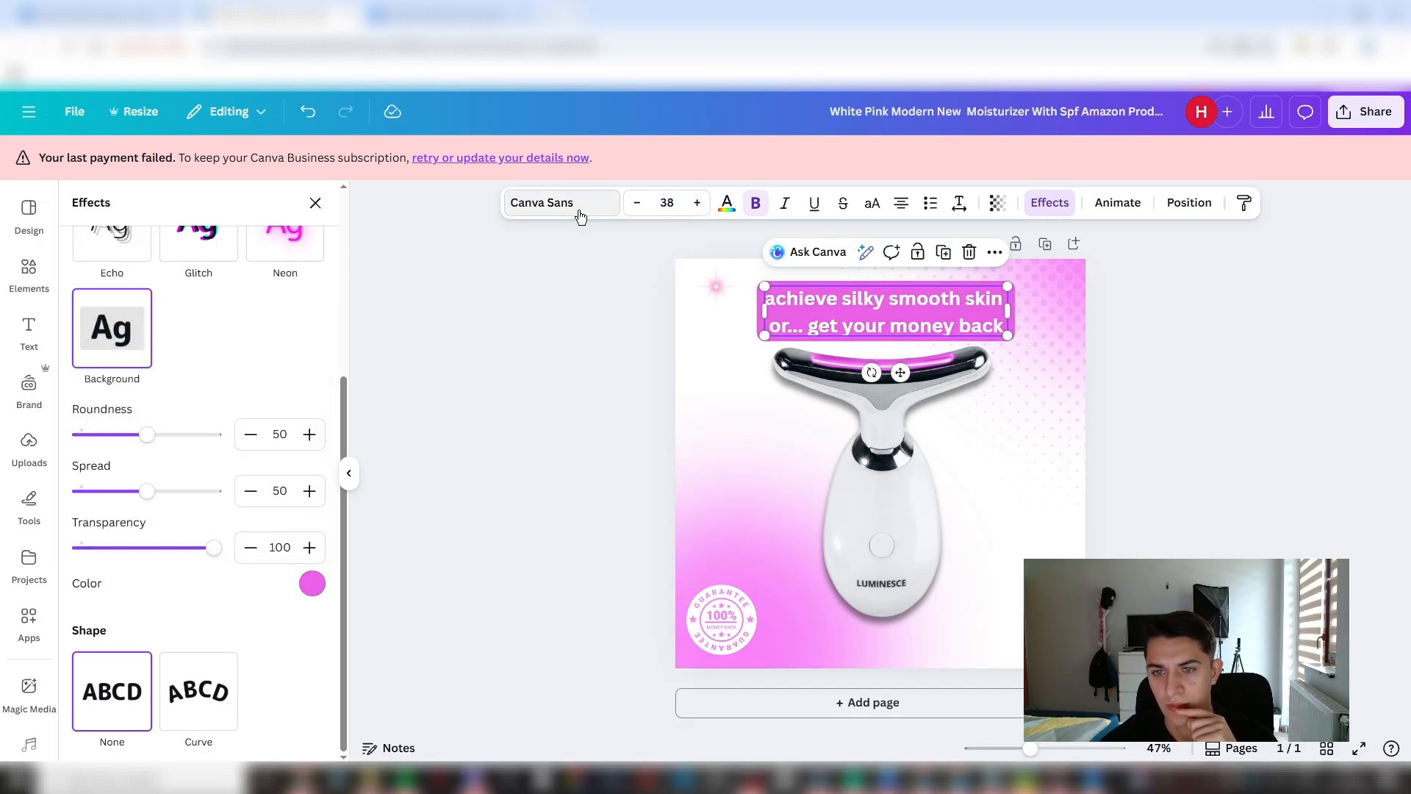
- Change the headline's font to League Spartan
left_click(559, 203)
left_click(199, 424)
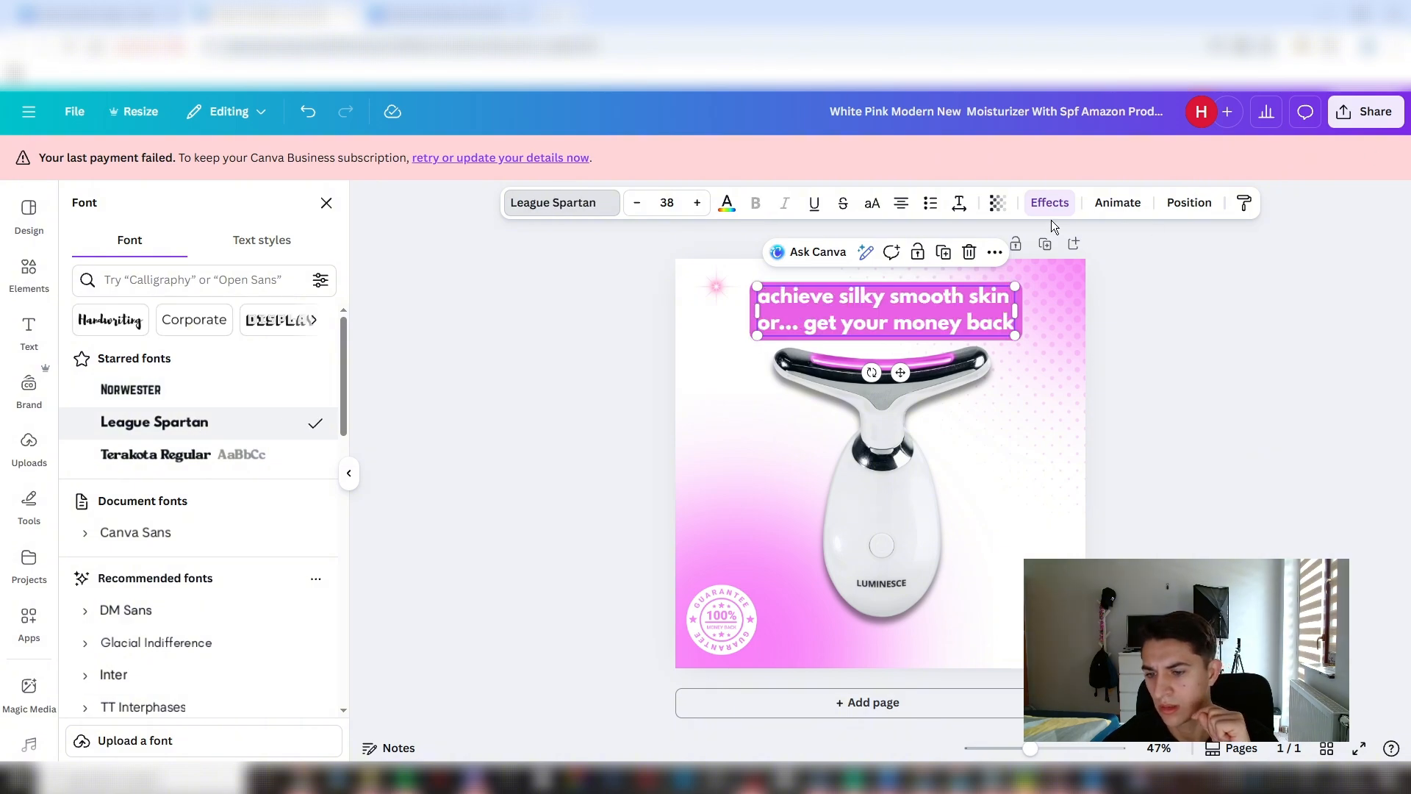
left_click_drag(1020, 332, 1037, 339)
left_click_drag(948, 322, 858, 303)
key("ctrl+z")
key("ctrl+z")
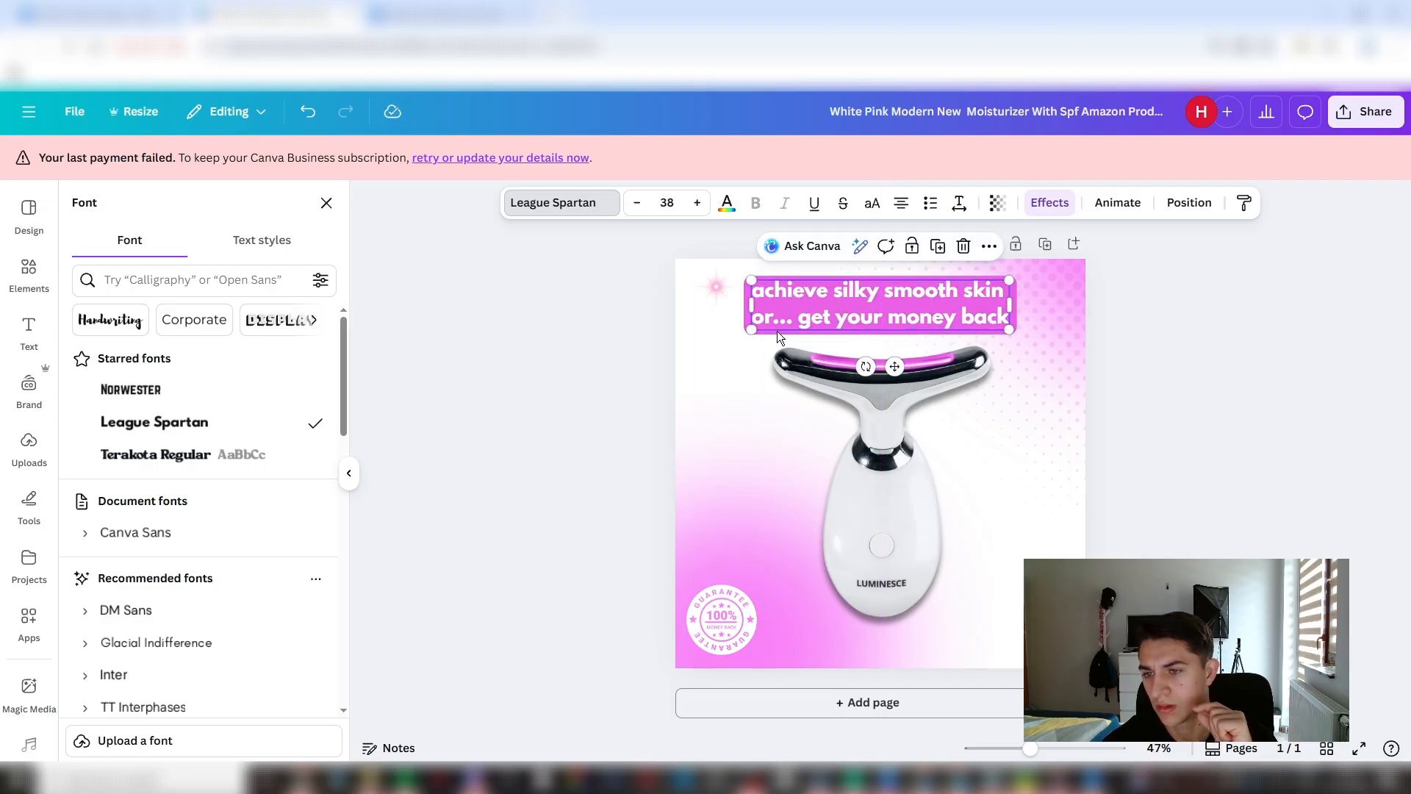
- Shrink the headline slightly and re-centre it, and scale the product image down so it sits lower beneath the headline
left_click_drag(753, 330, 761, 326)
left_click_drag(894, 315, 889, 311)
left_click(916, 474)
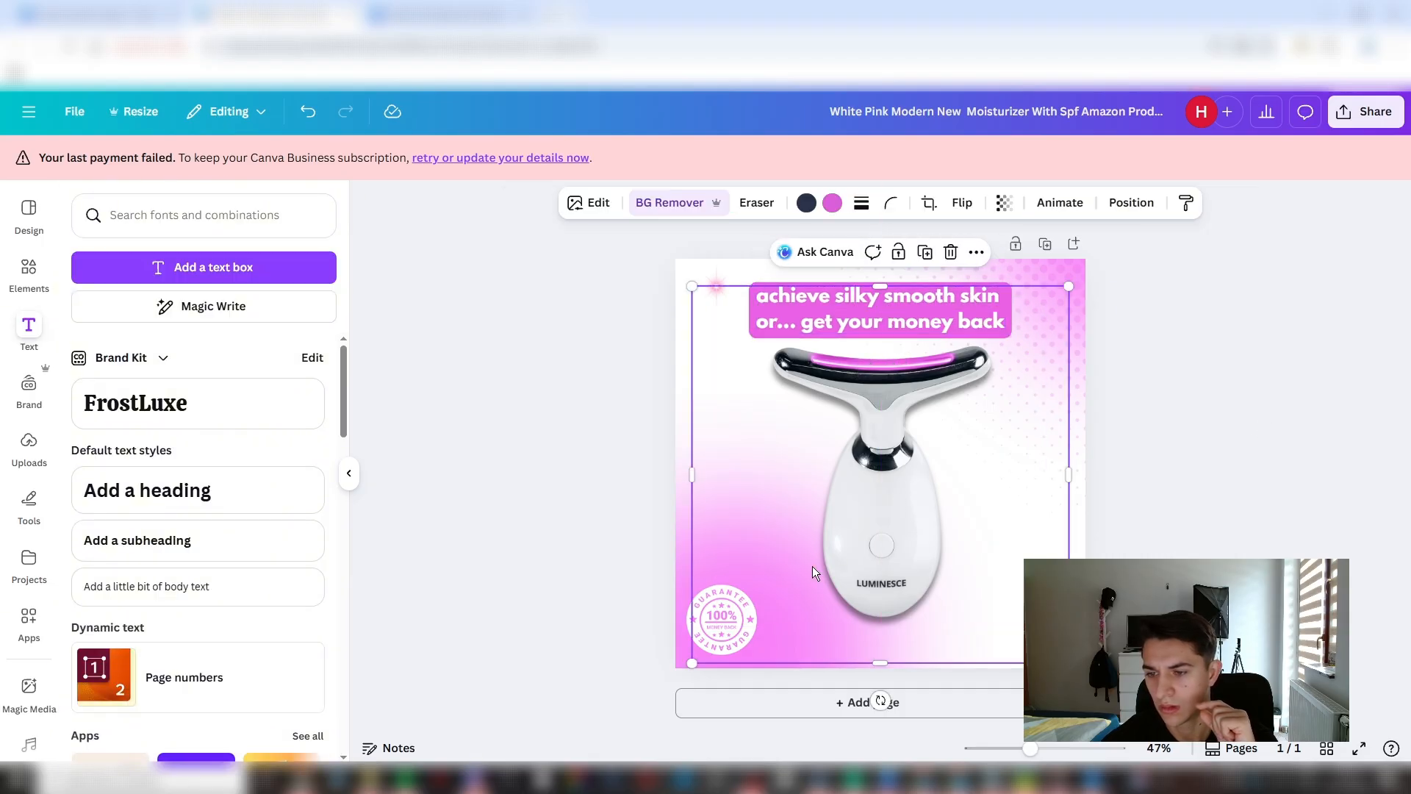
left_click(1131, 202)
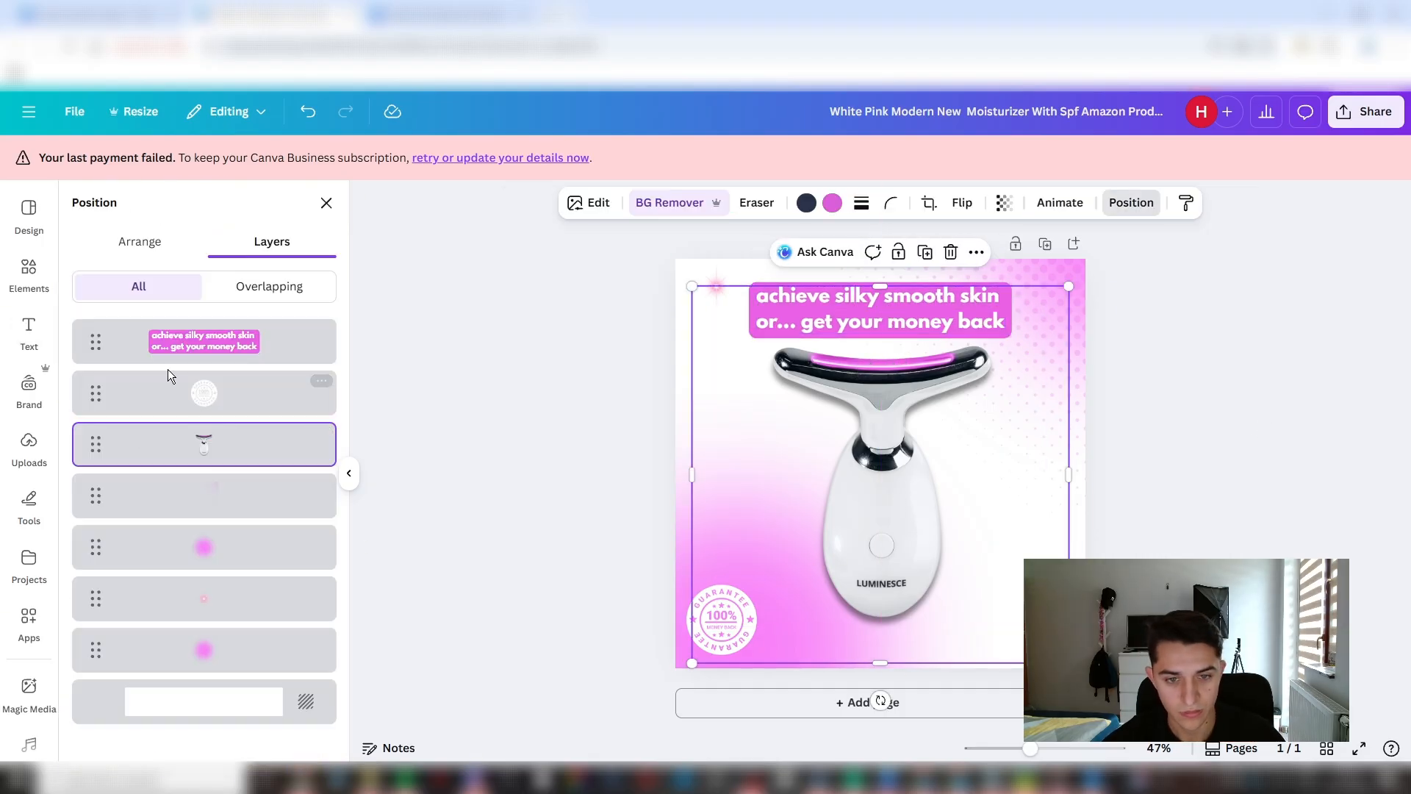
left_click_drag(693, 663, 716, 640)
left_click_drag(910, 519, 901, 541)
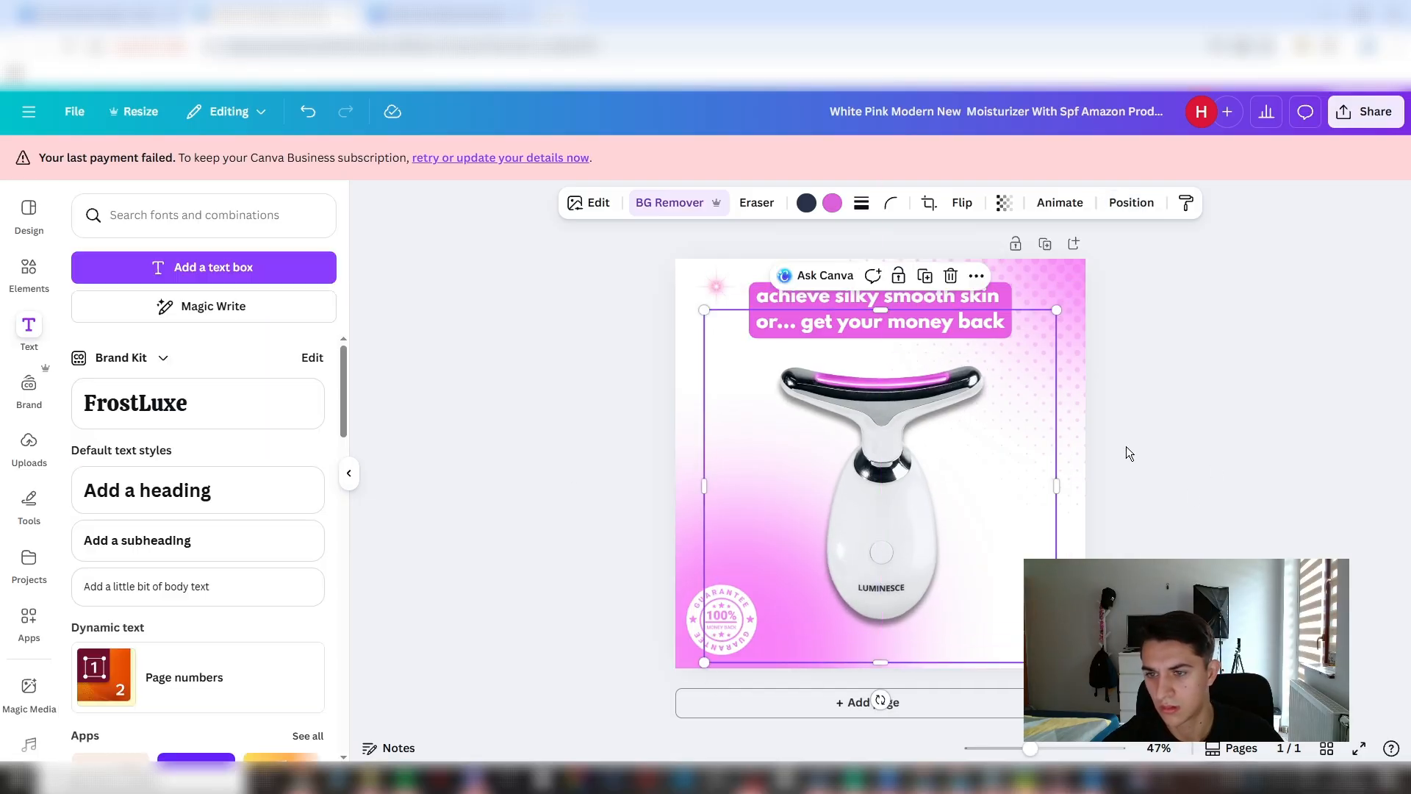
- Duplicate the pink sparkle and position the copy at the headline's upper-left corner
left_click(705, 286)
key("ctrl+v")
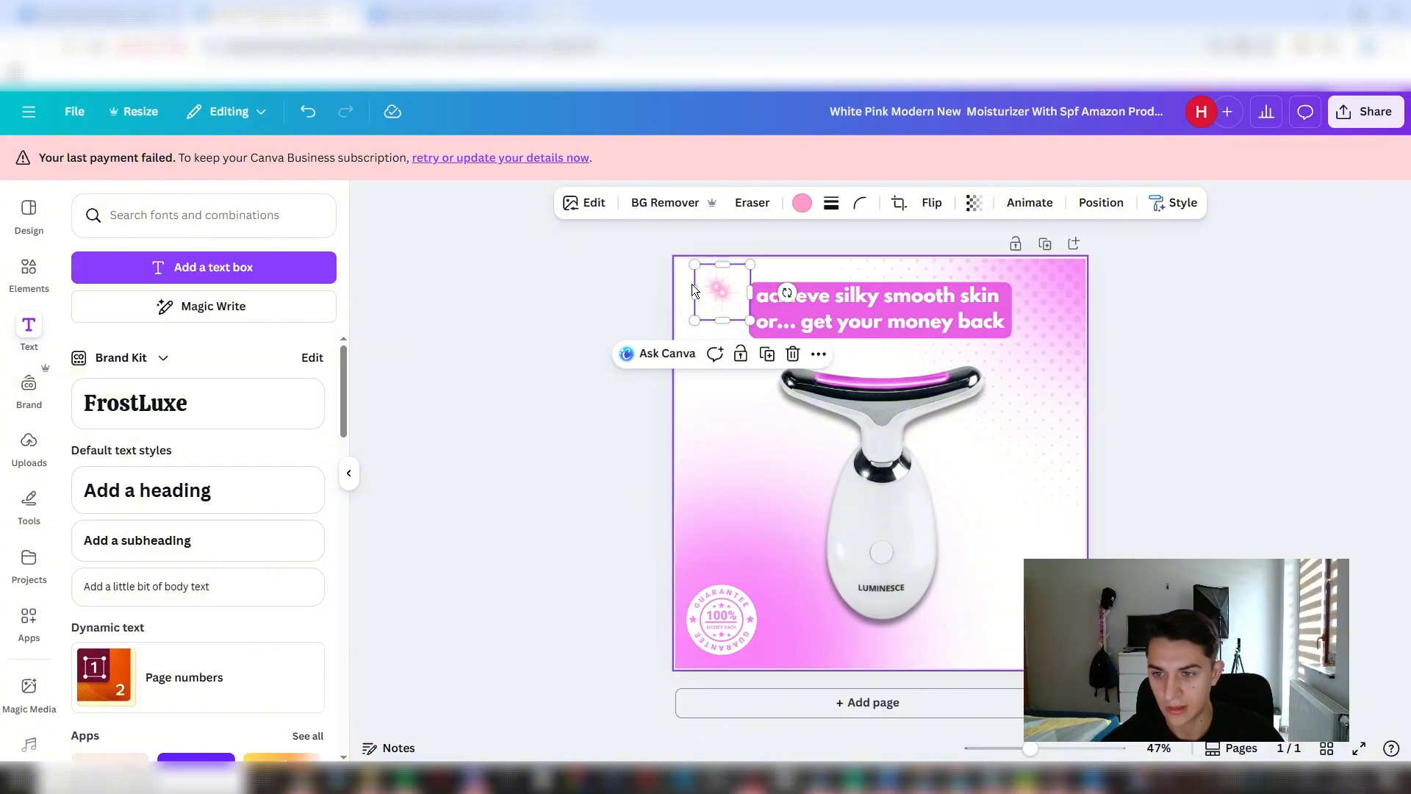
mouse_move(724, 296)
left_mouse_down()
mouse_move(703, 341)
mouse_move(752, 293)
left_mouse_up()
left_click(718, 297)
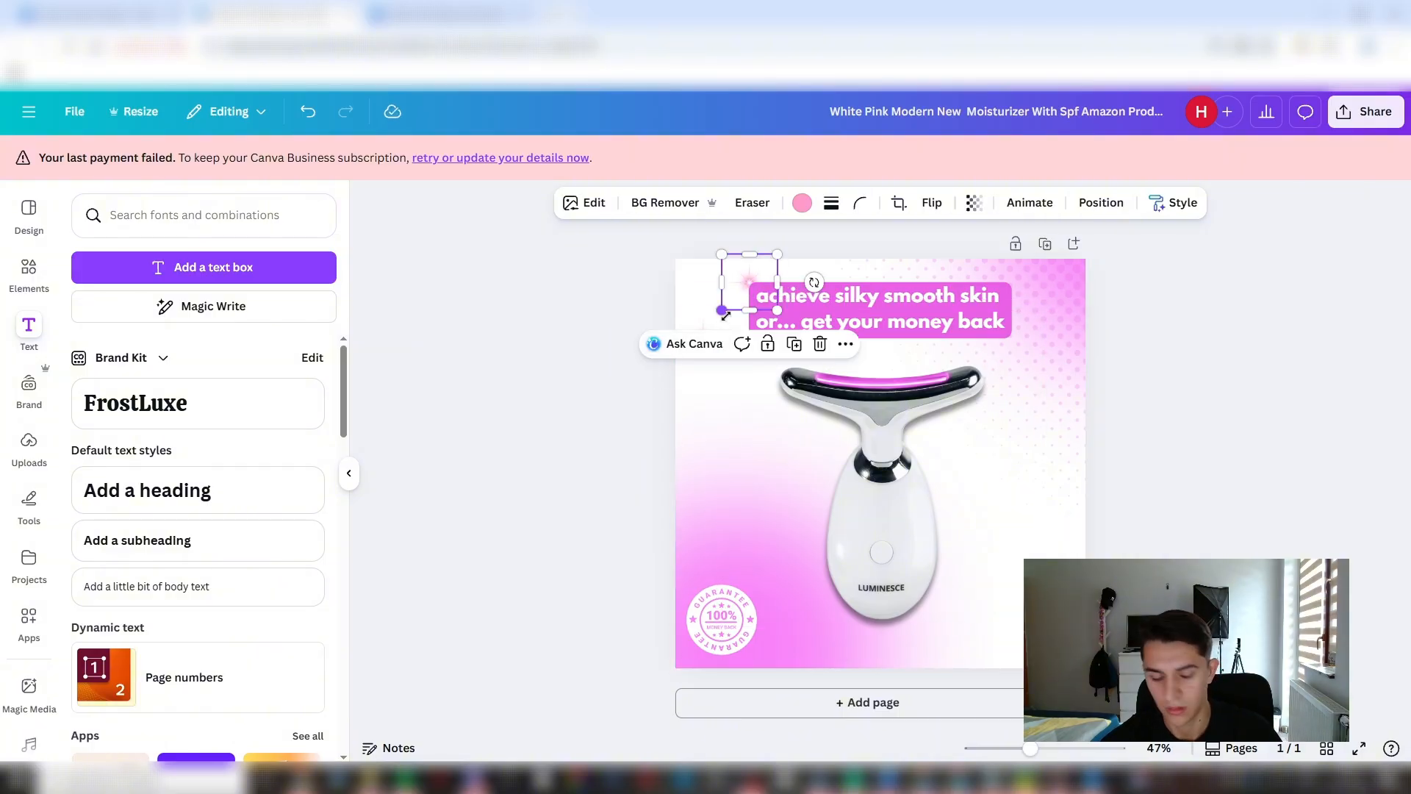
- Raise the sparkle's layer to just below the headline in the layer order
key("alt+1")
left_click_drag(88, 649, 99, 393)
left_click_drag(741, 276, 741, 276)
key("alt+1")
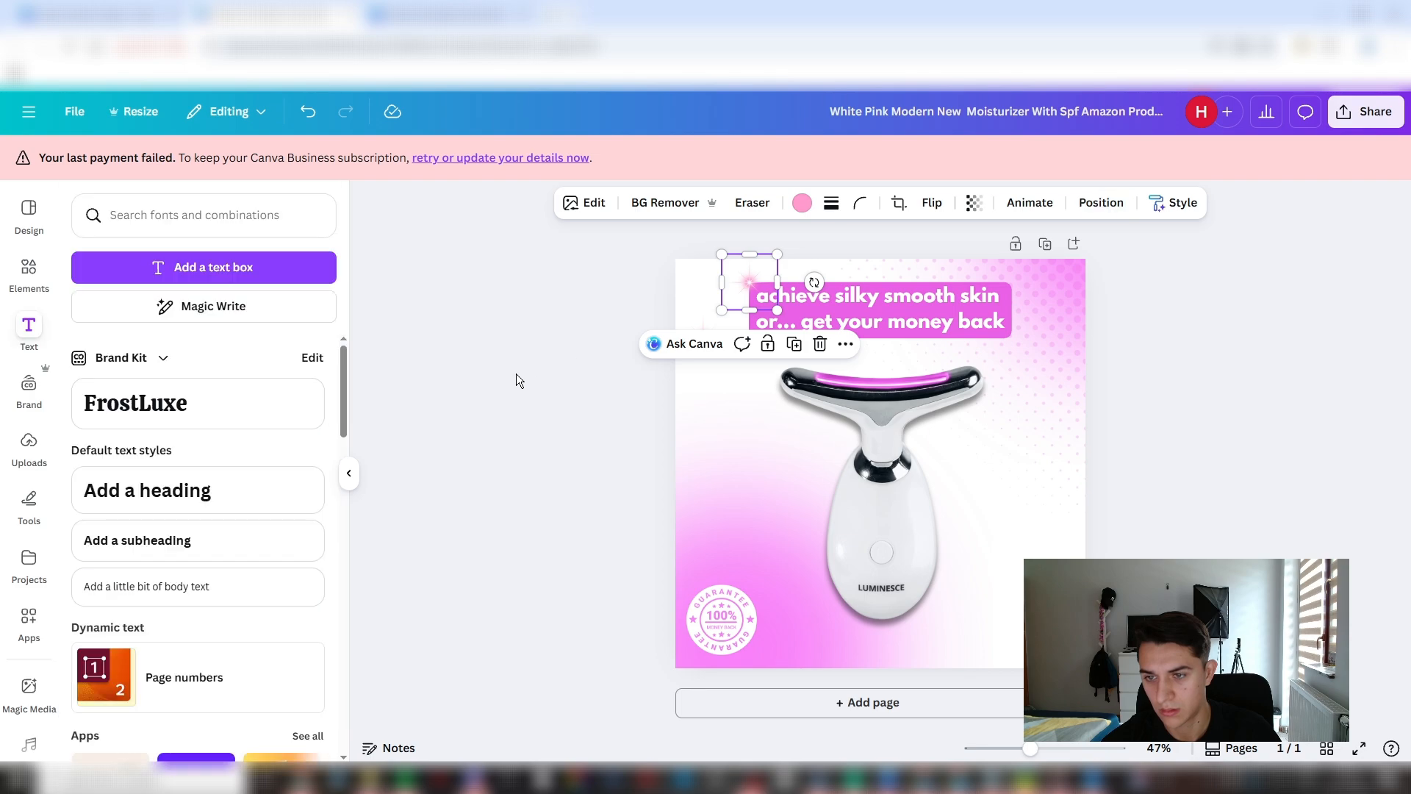
- Copy and paste the pink sparkle to add another one beside the headline's left edge
left_click(516, 373)
left_click(699, 344)
left_click_drag(699, 344, 1031, 614)
key("ctrl+c")
key("ctrl+v")
left_click(1234, 526)
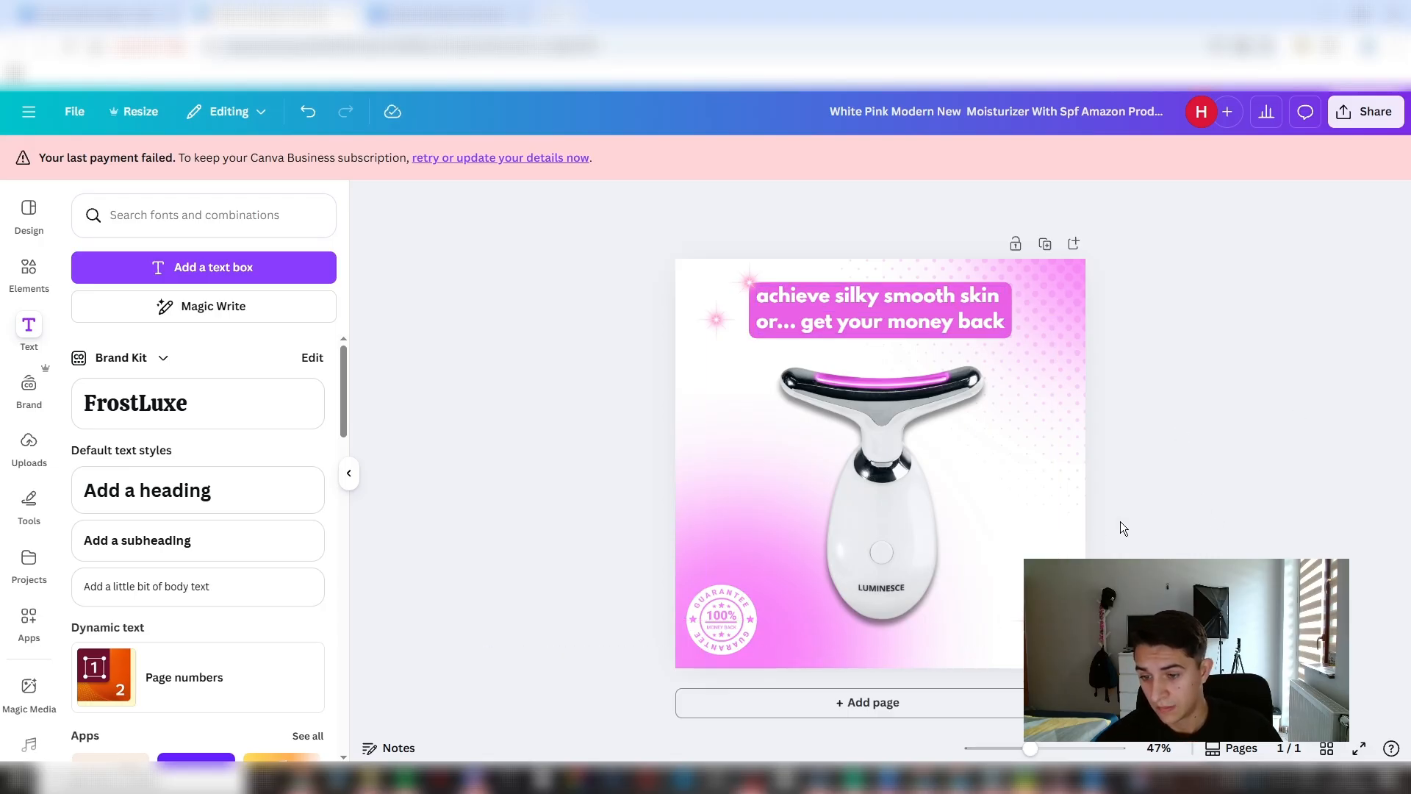
- Try erasing the LUMINESCE logo from the product image with the Magic Eraser at brush size 22, and undo the erase
left_click(885, 584)
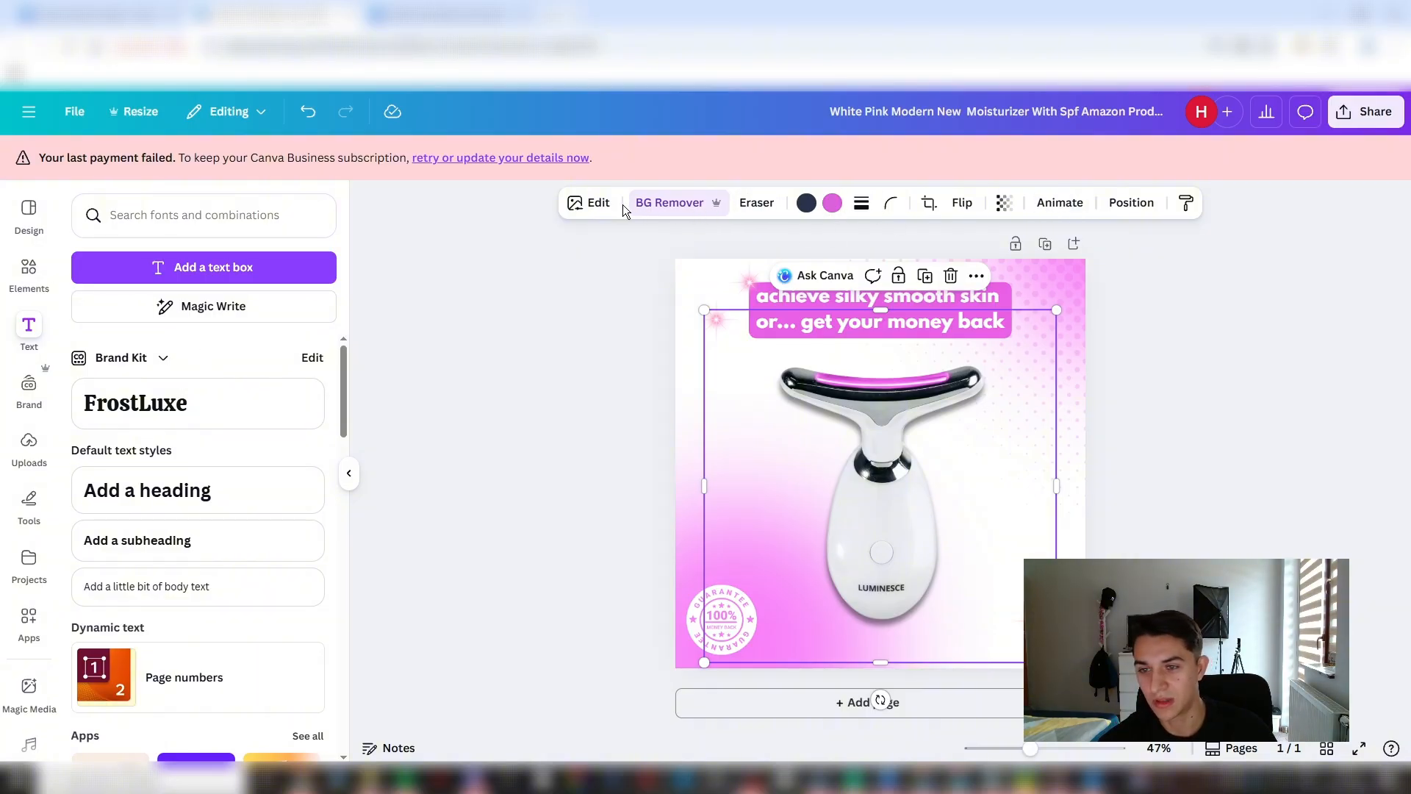
left_click(761, 205)
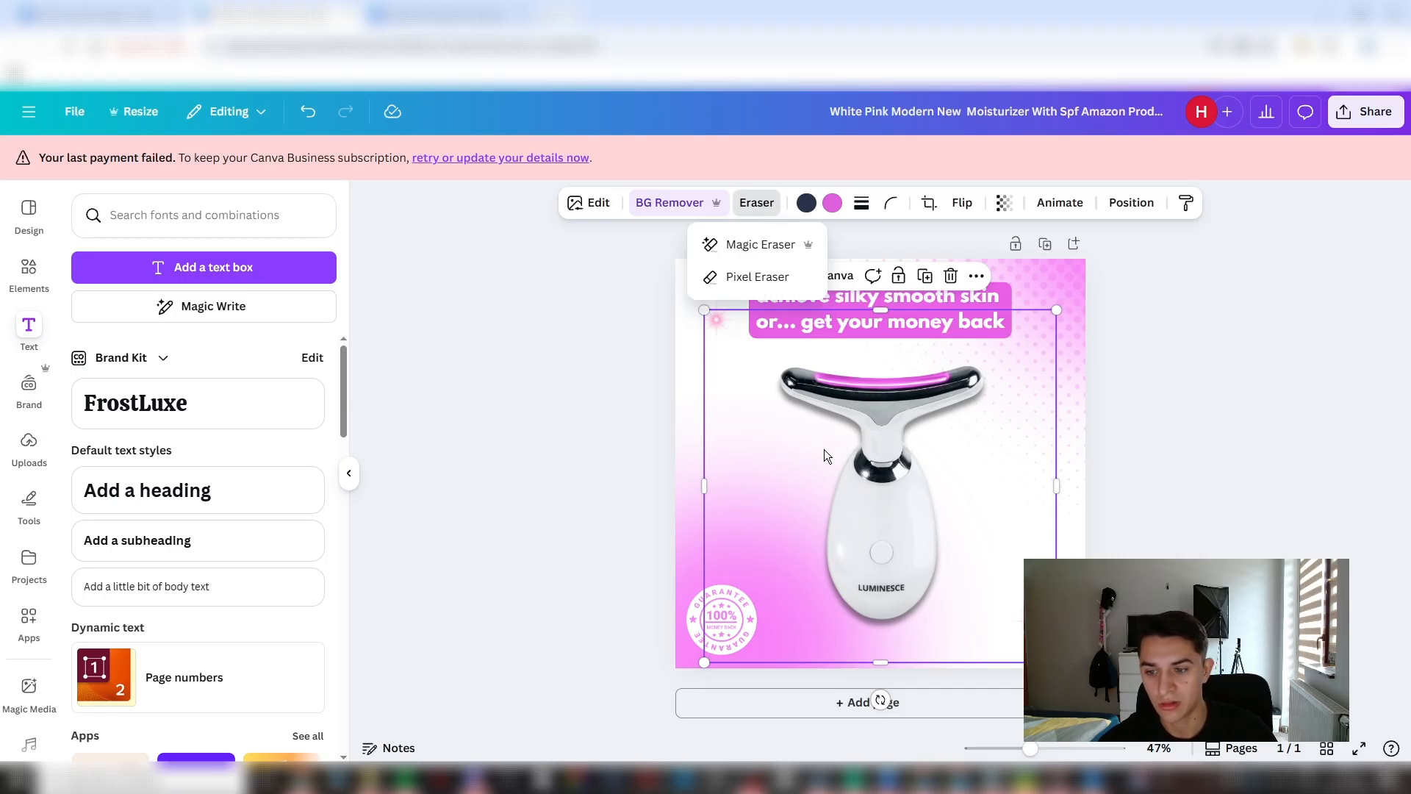
left_click(759, 244)
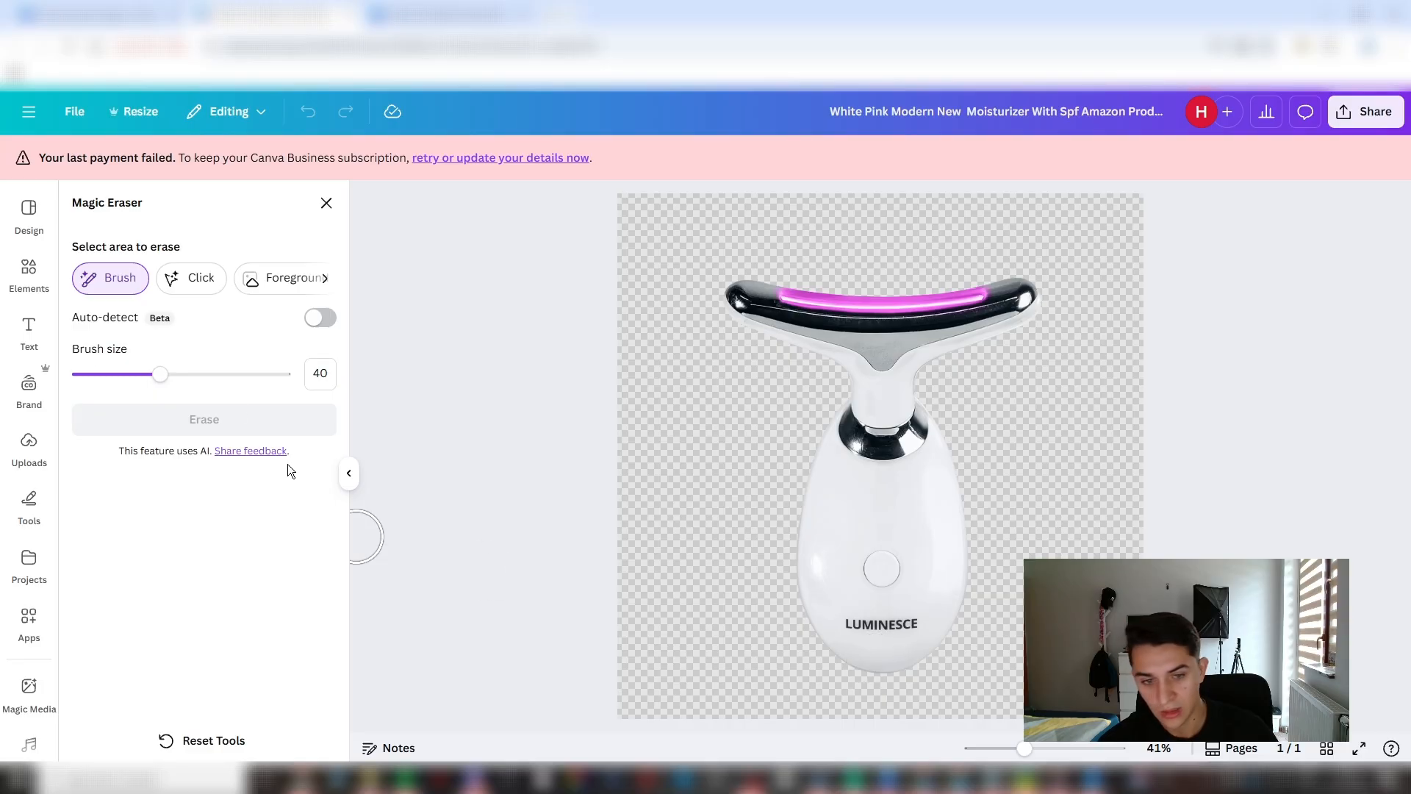
left_click_drag(159, 374, 126, 382)
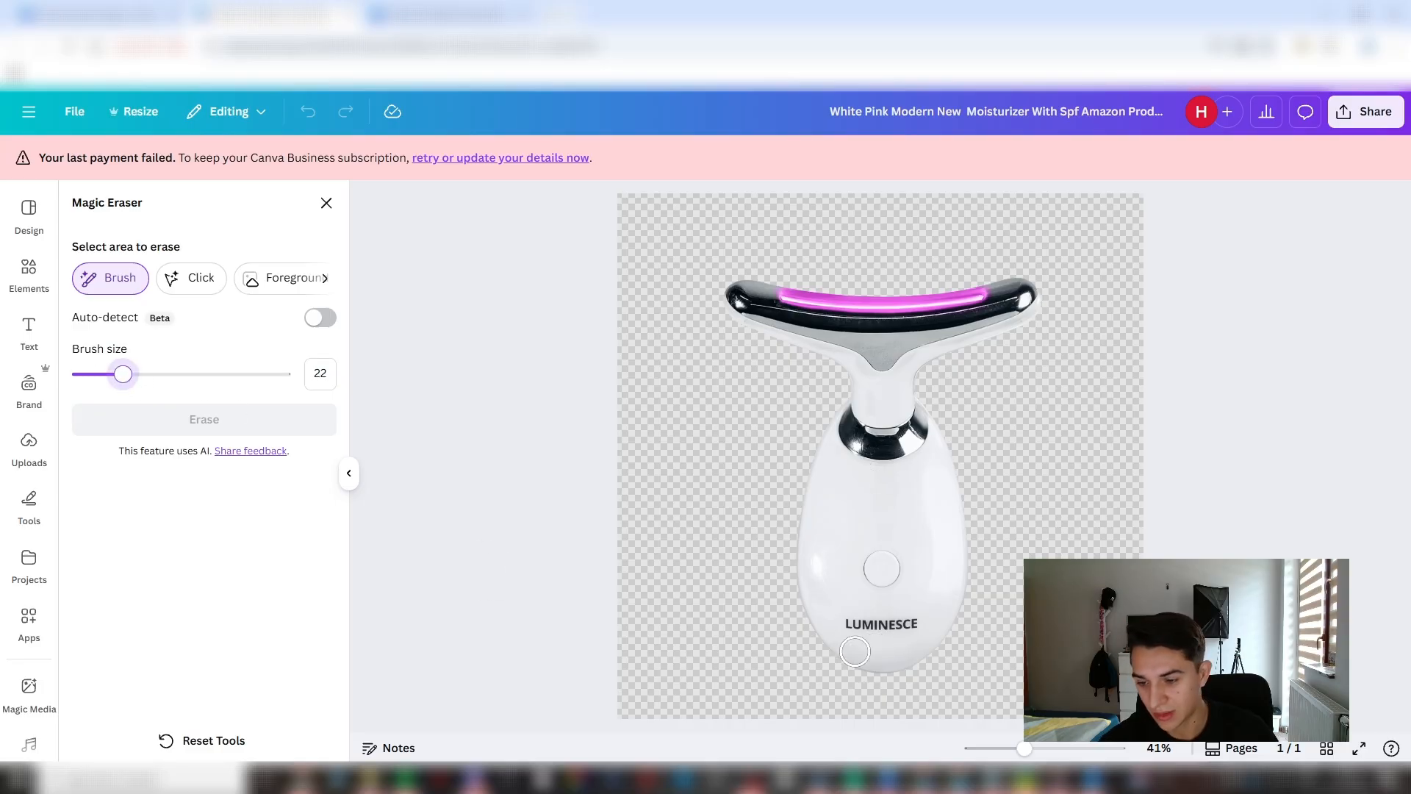
left_click_drag(835, 625, 925, 624)
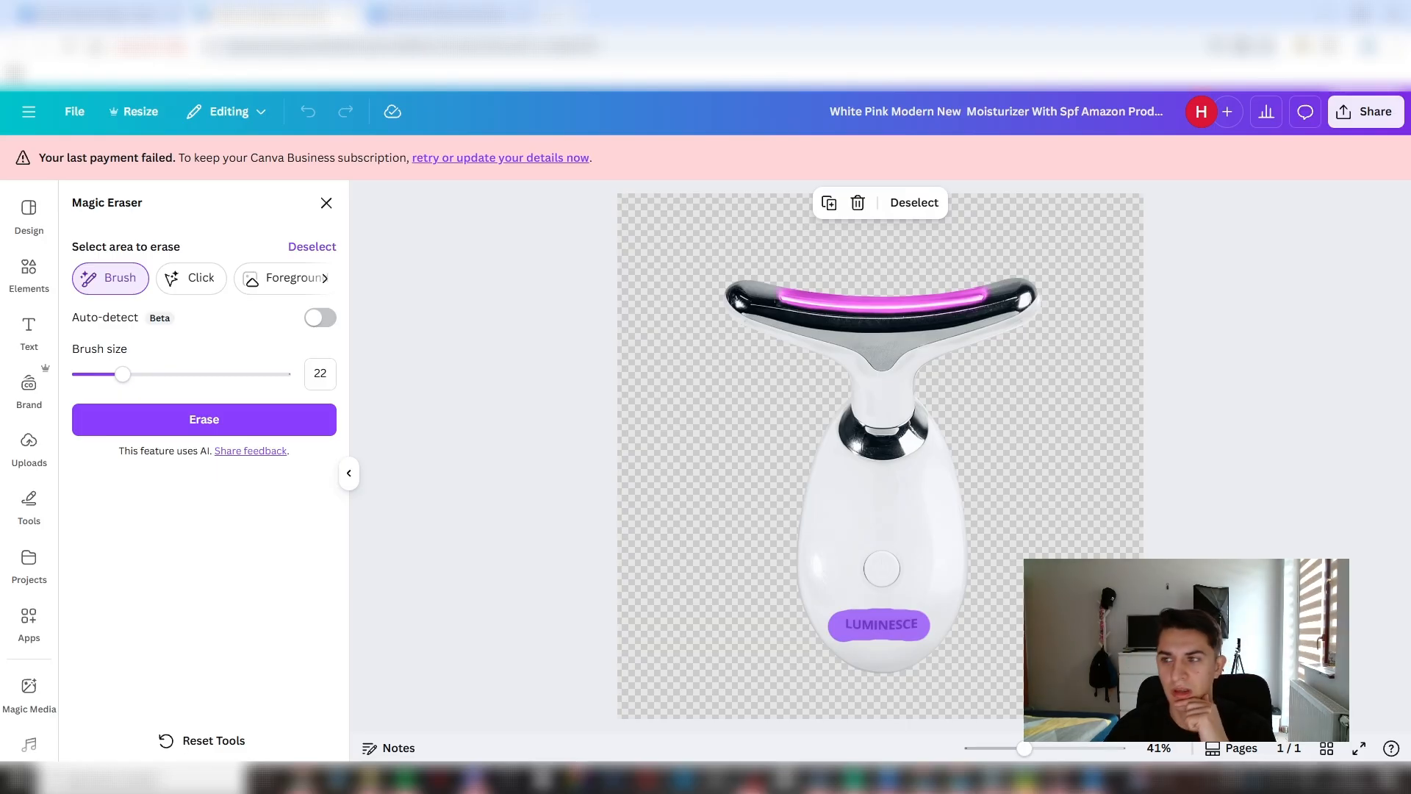
left_click(246, 421)
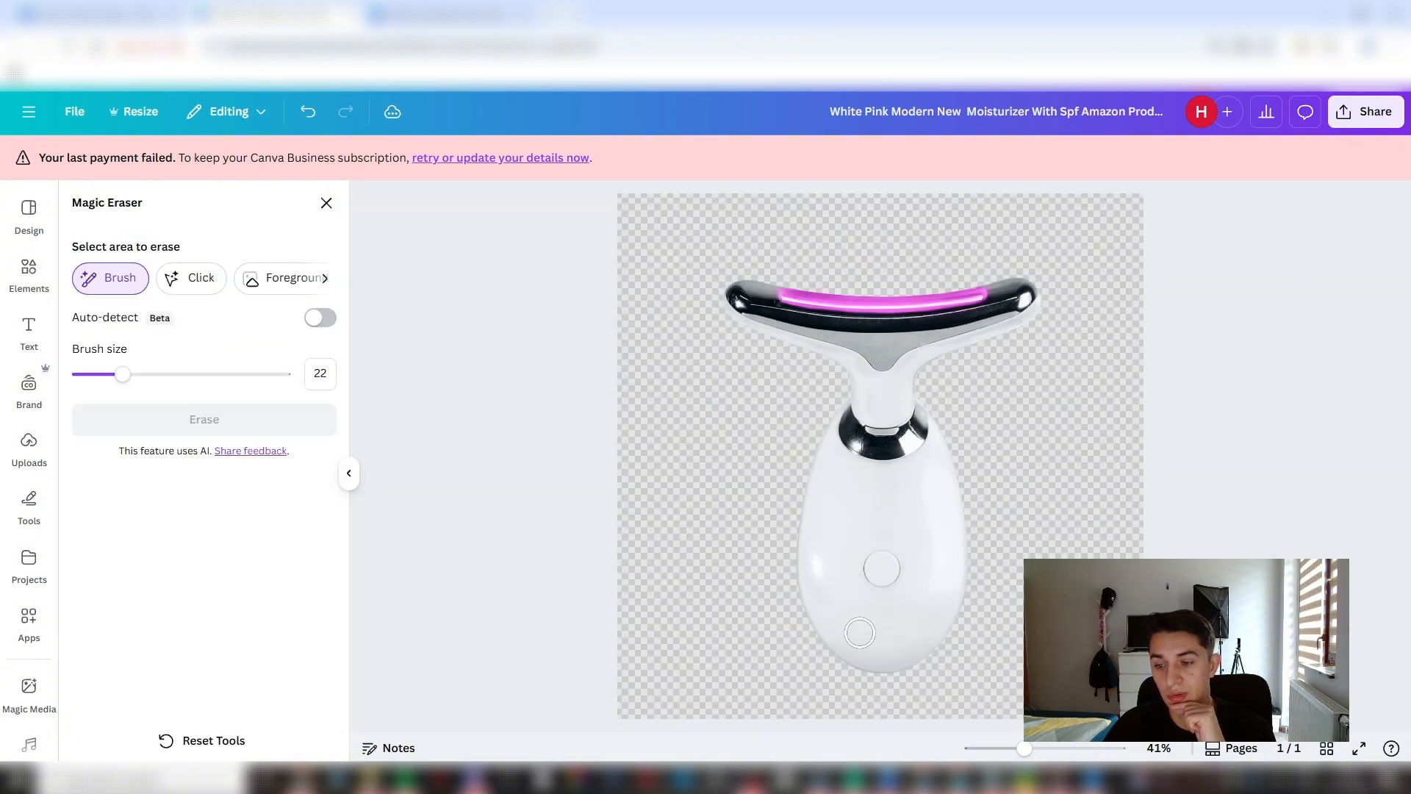
left_click(321, 205)
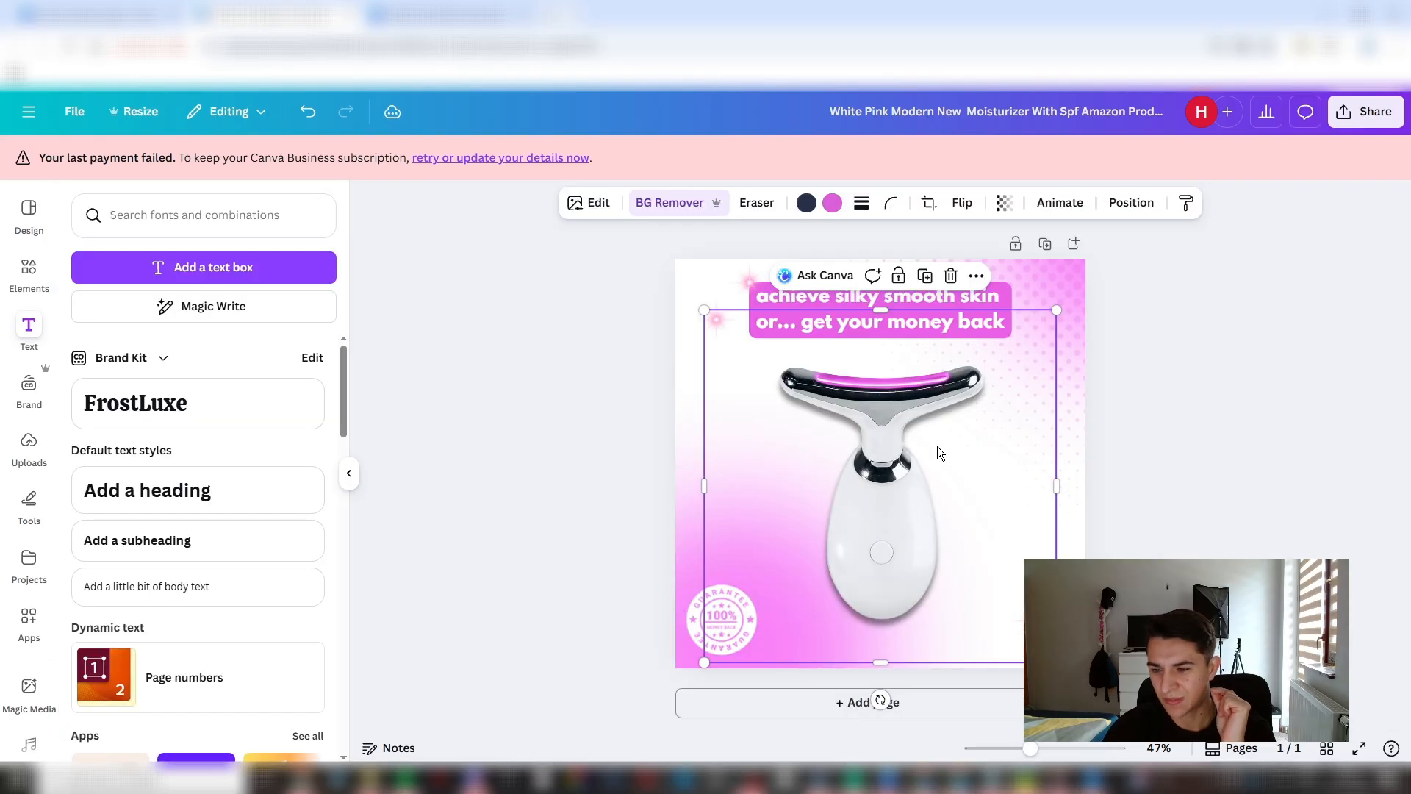
left_click(1227, 476)
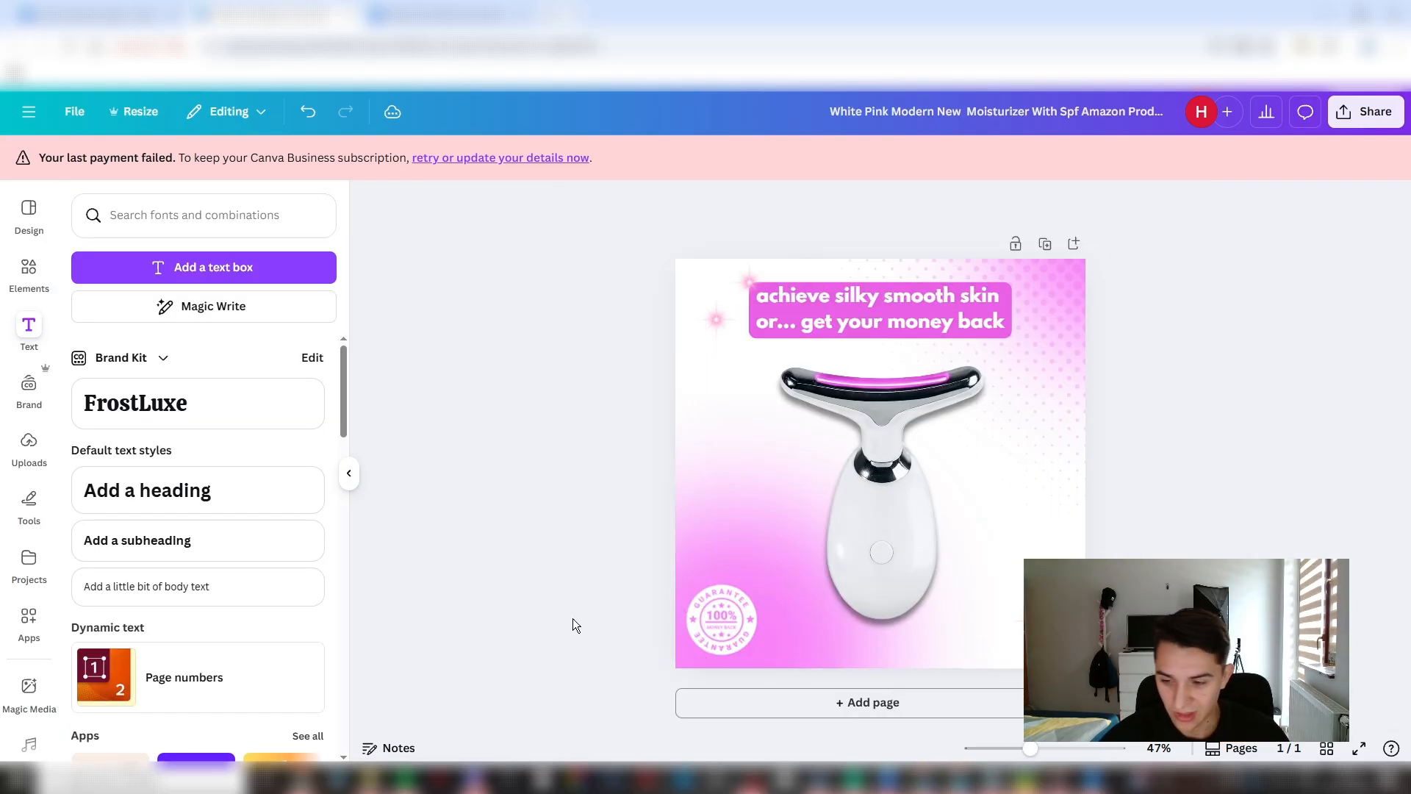
key("ctrl+z")
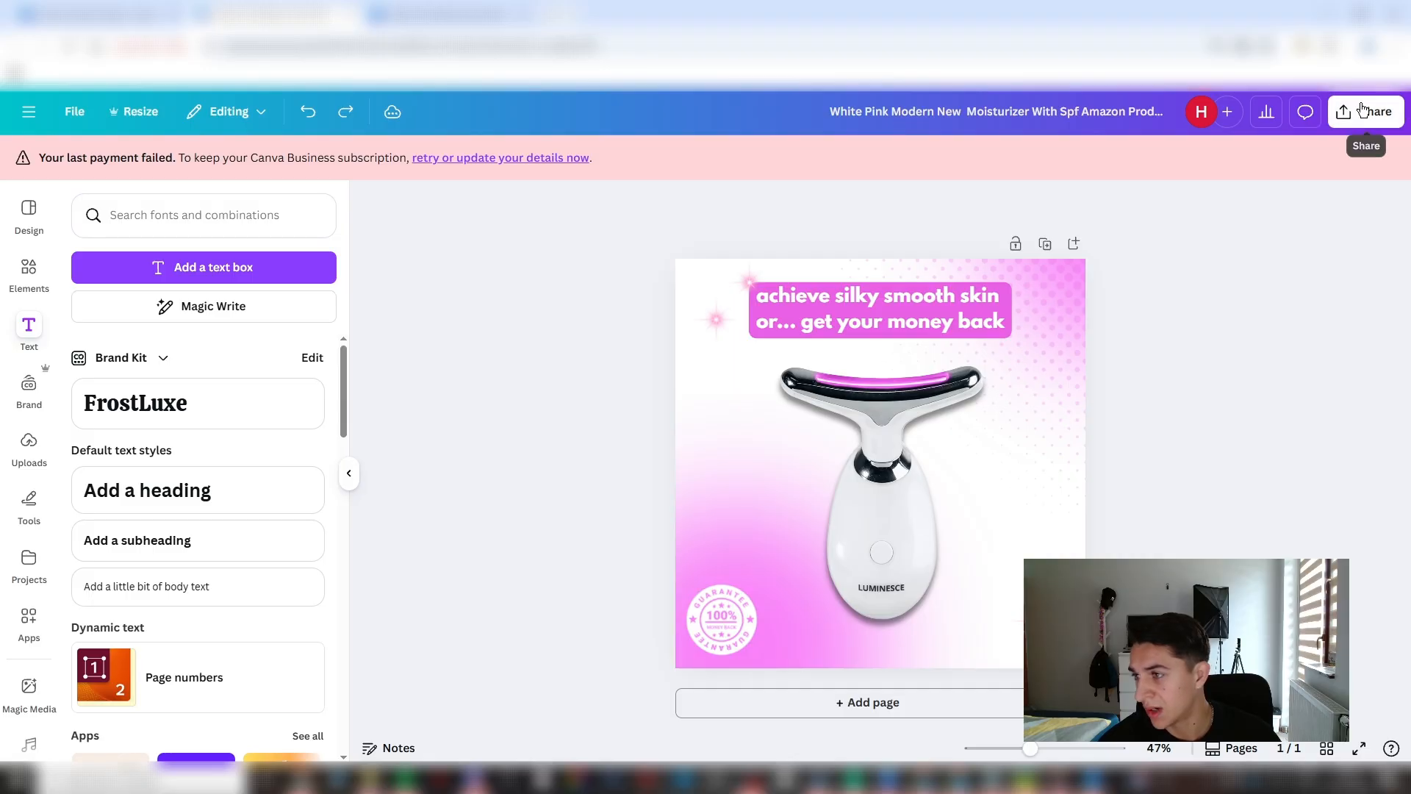
- Download the finished design as a PNG at size 1
left_click(1363, 115)
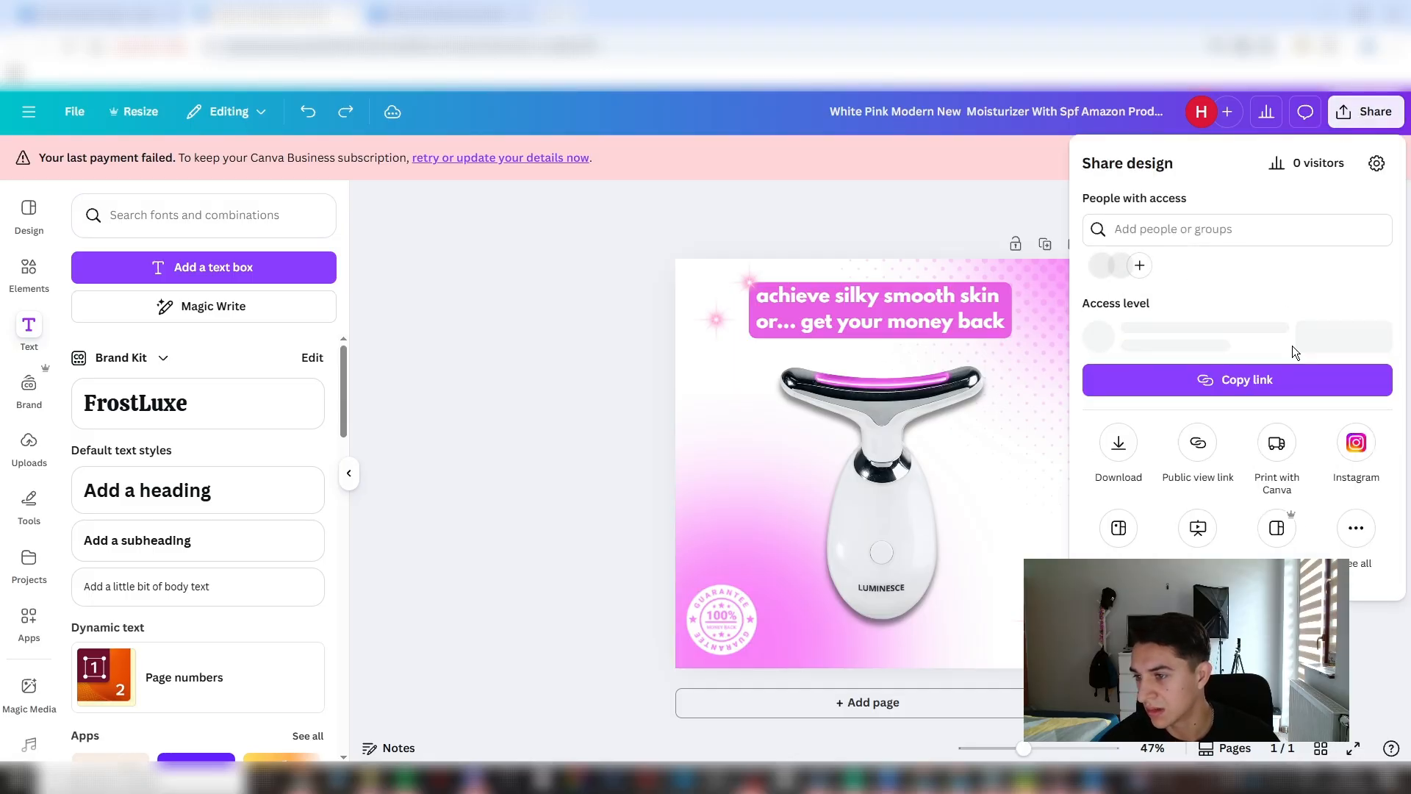
left_click(1117, 448)
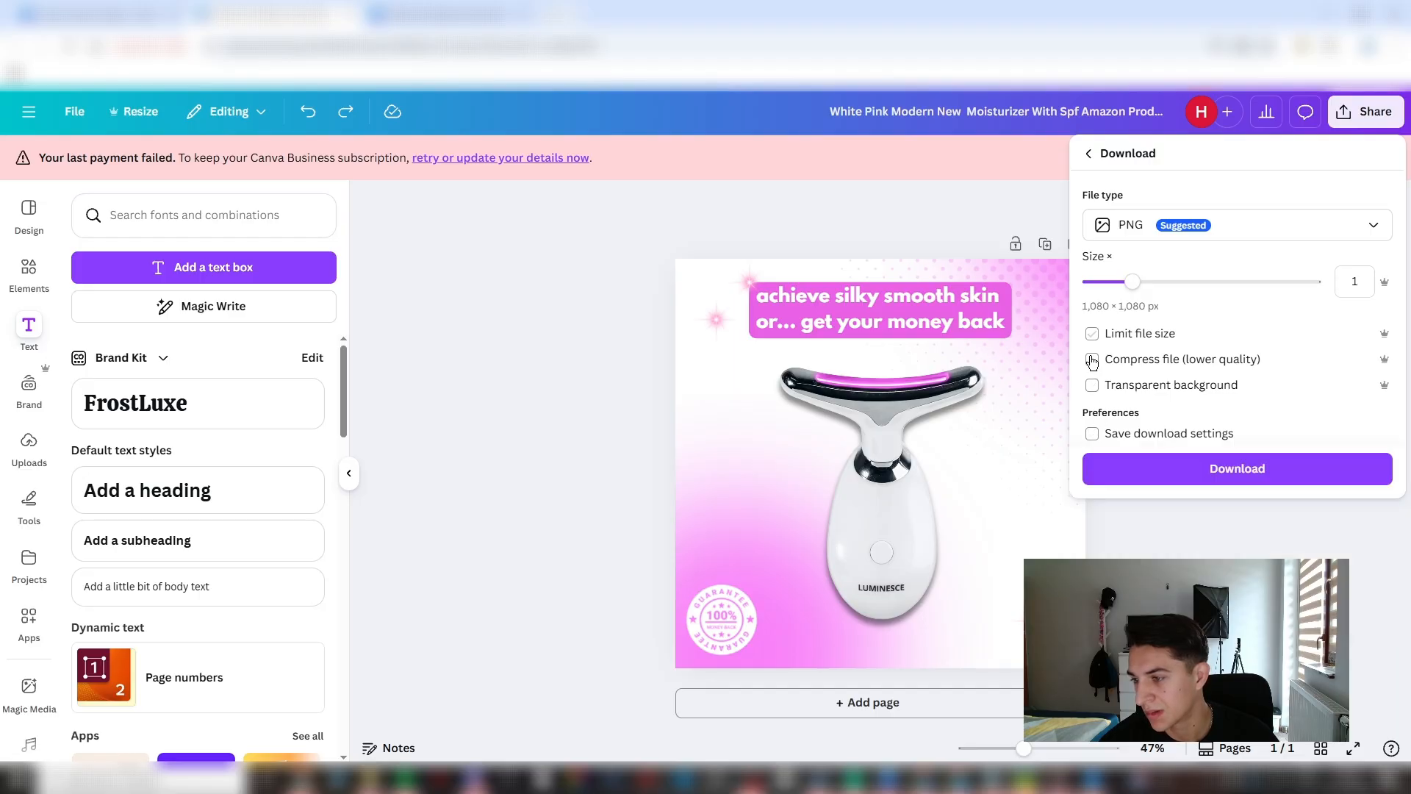
left_click(1264, 474)
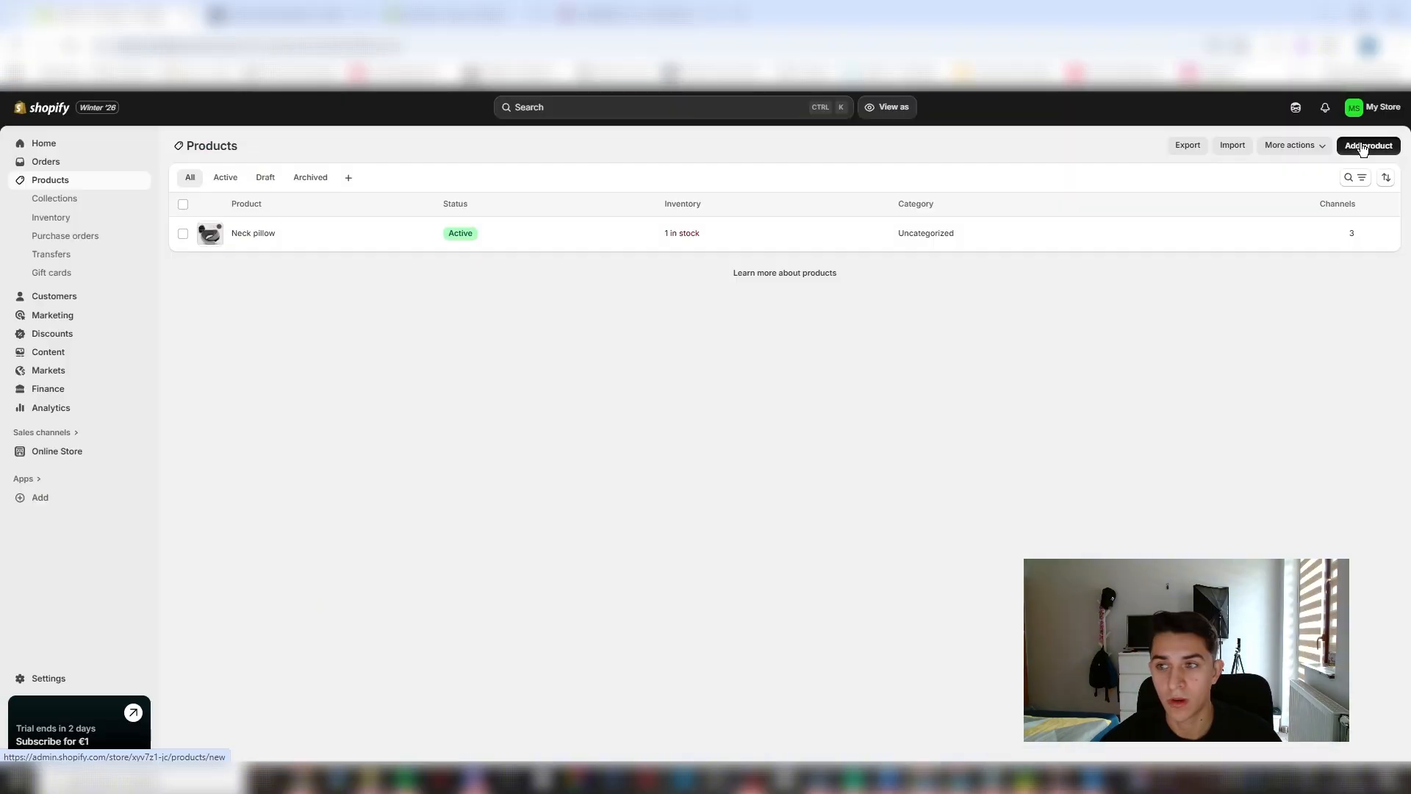
- Switch to Shopify, add a new product, check the title on the LUMINESCE store page and title the product "Luminesence Facial Sculptor"
left_click(1373, 145)
left_click(597, 199)
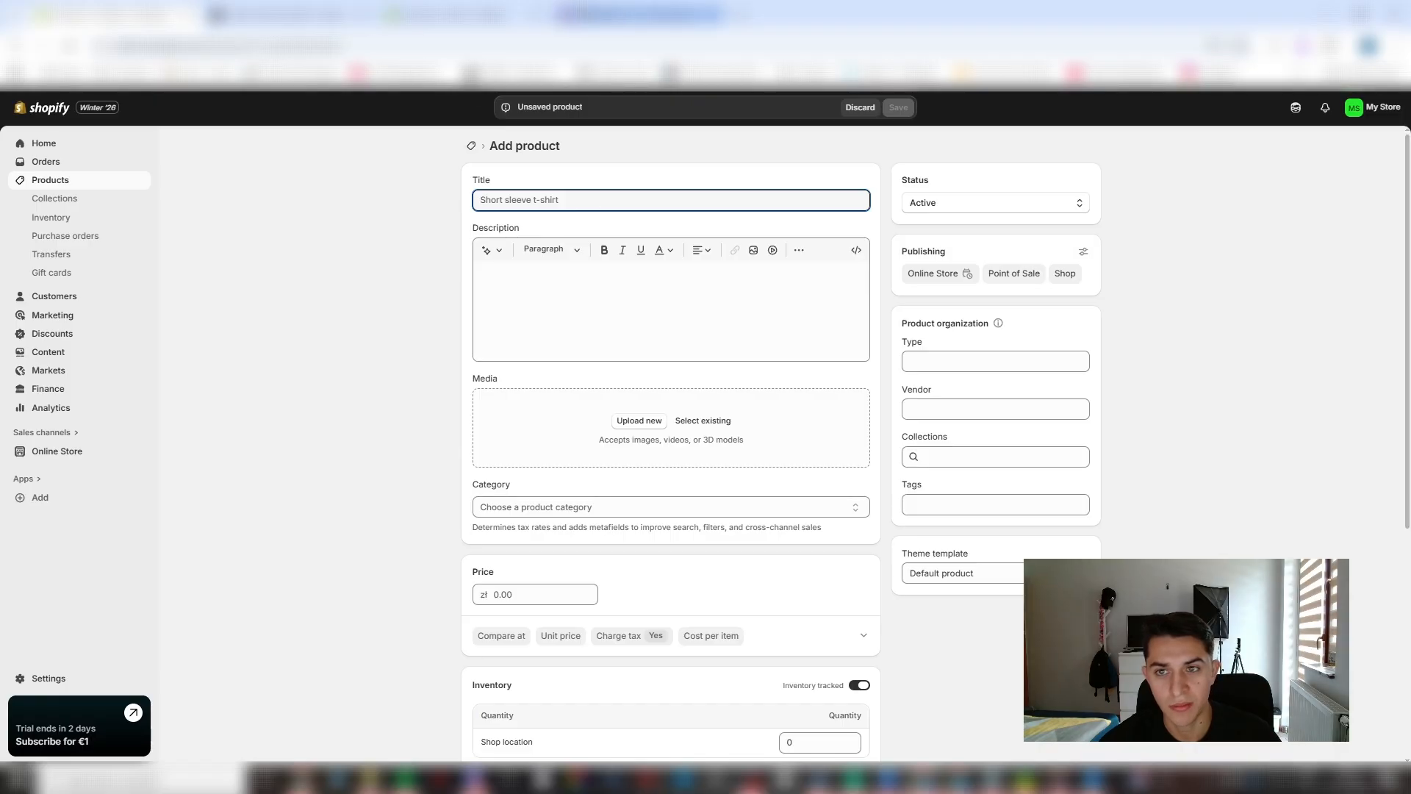
left_click(641, 13)
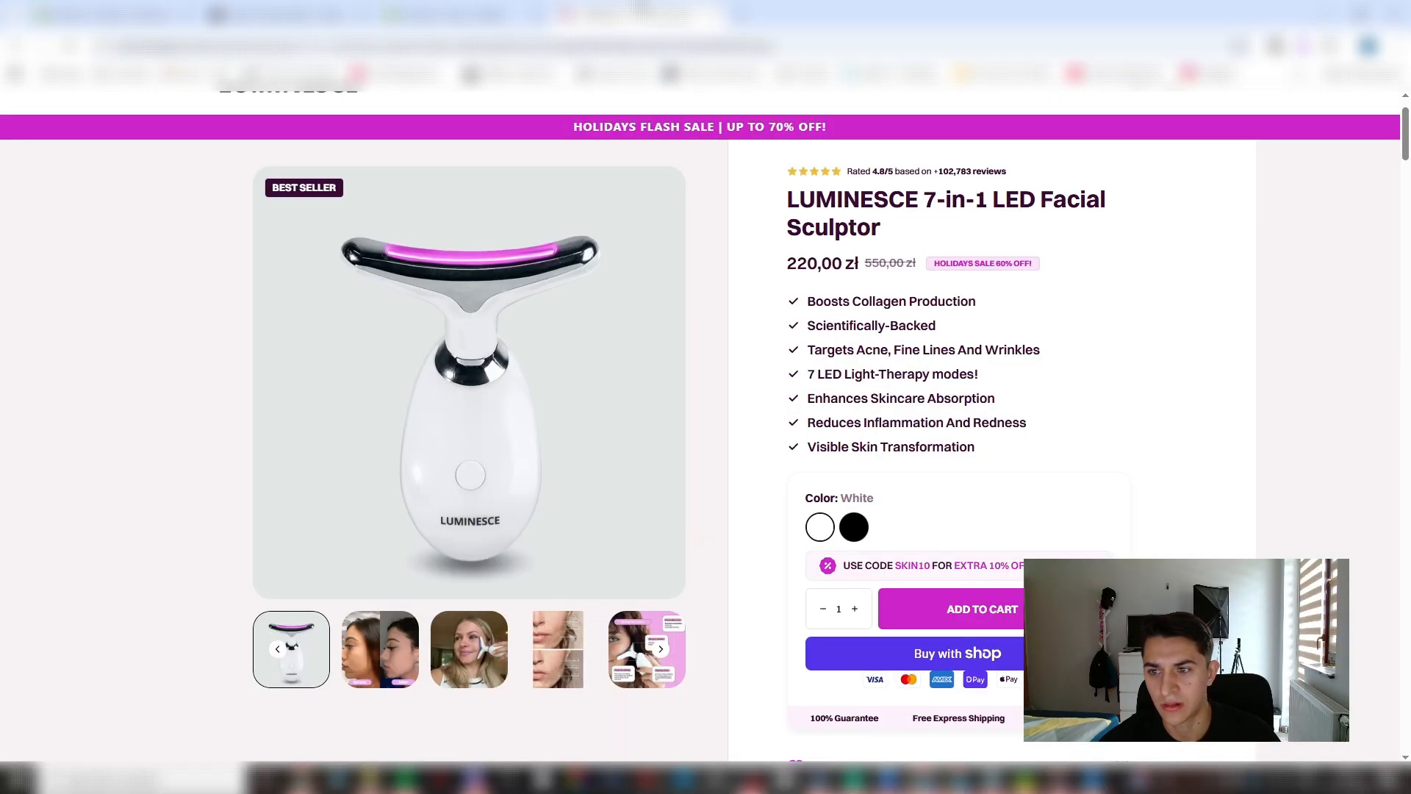
left_click(118, 13)
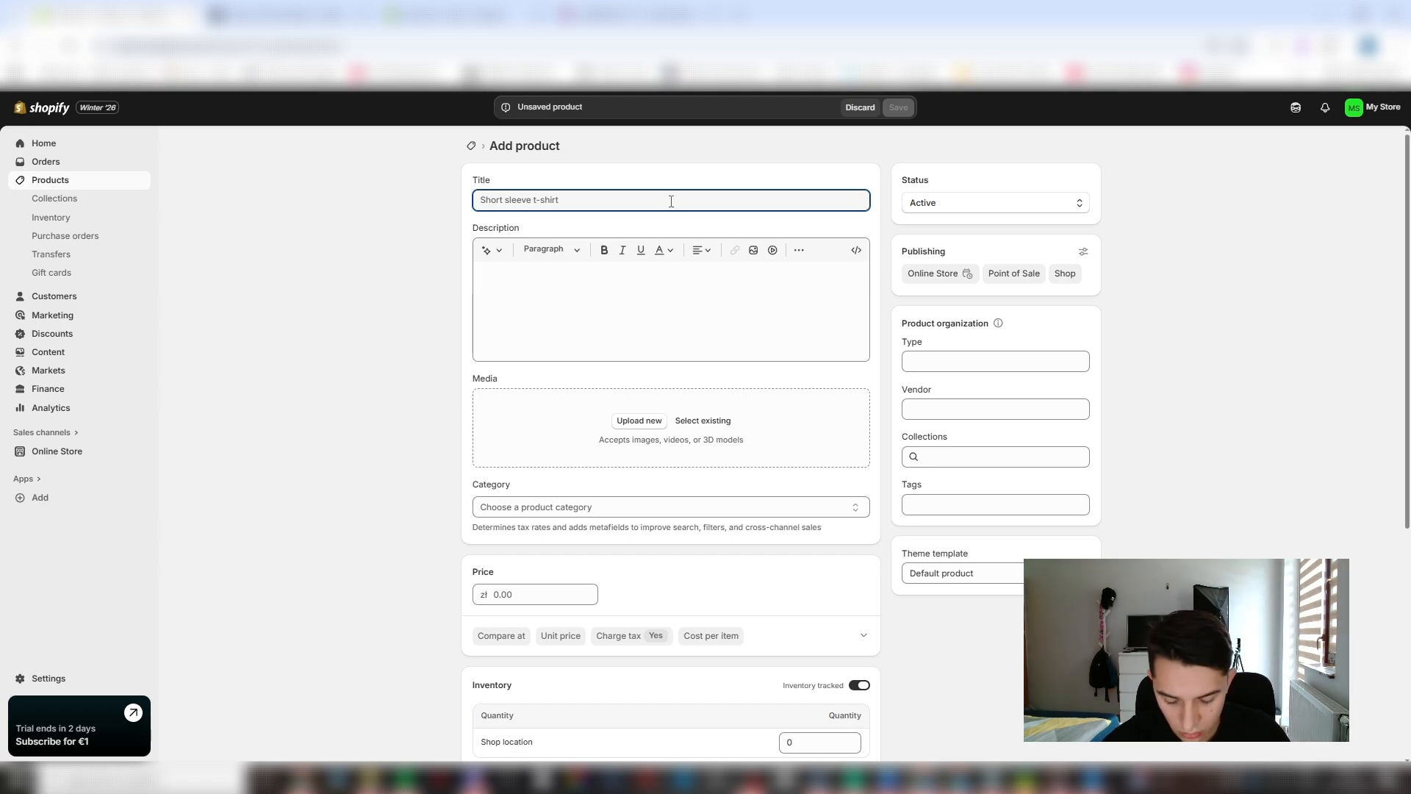
type("Luminesence Facial")
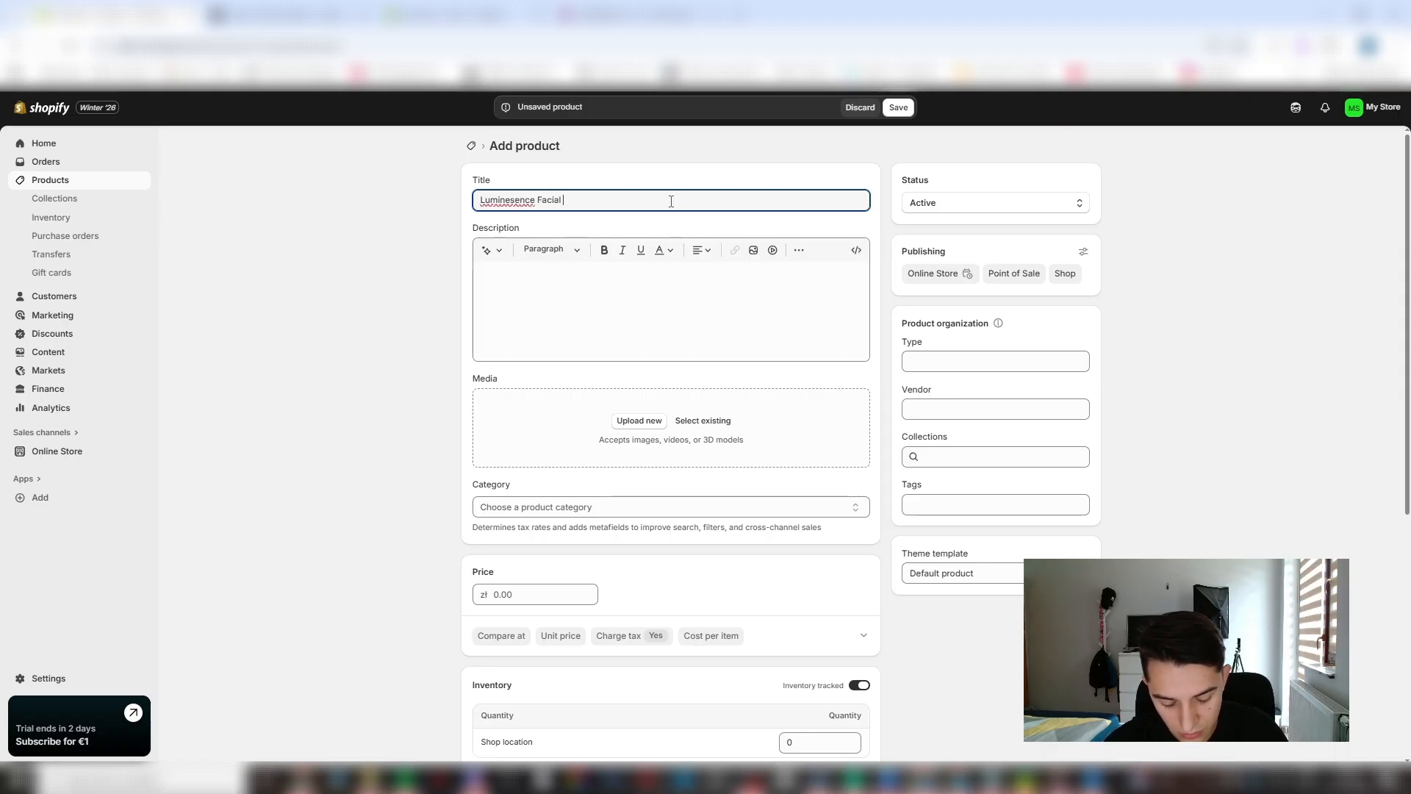
type("culptor")
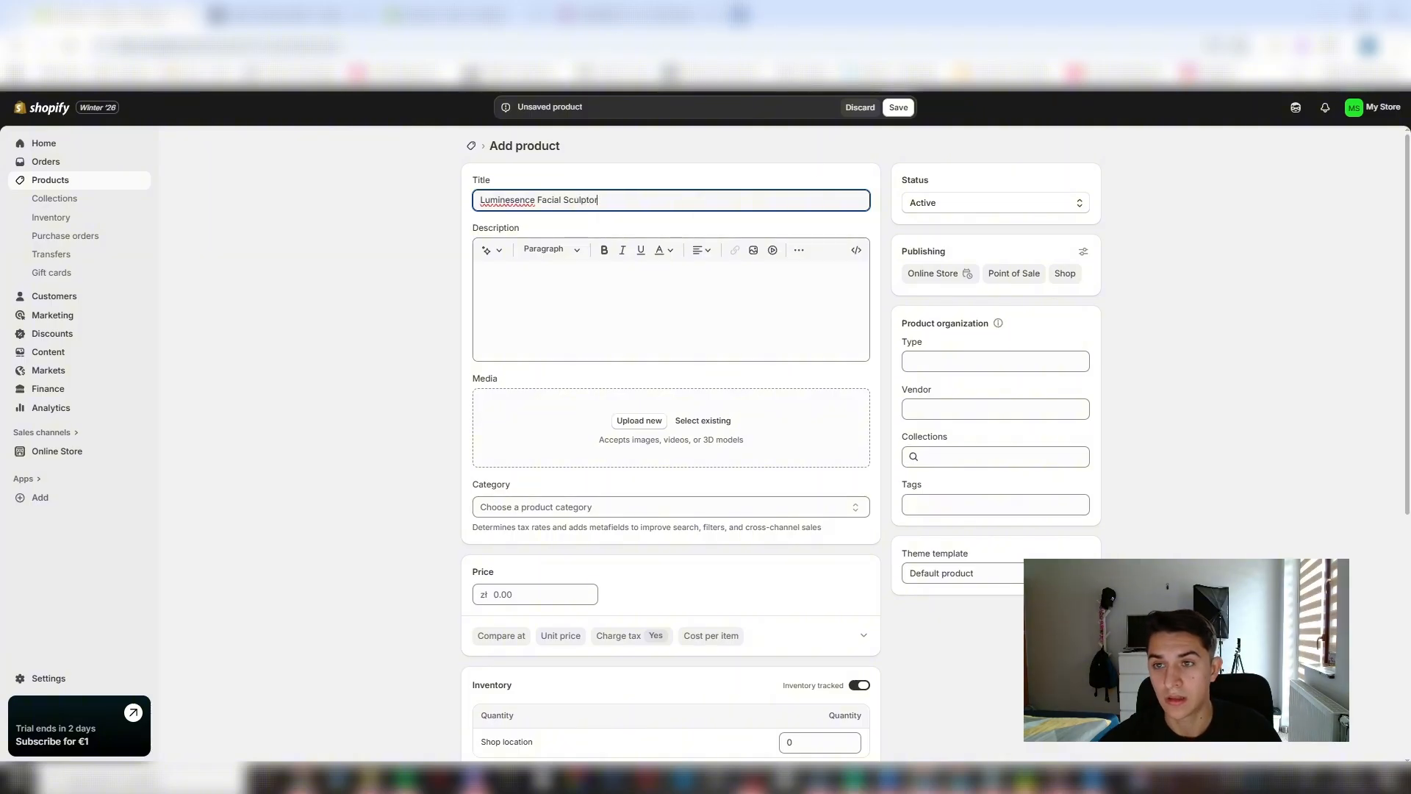
- Look up the "r symbol" on Google in a new tab and insert ® after "Luminesence" in the product title
left_click(741, 15)
type("r tag")
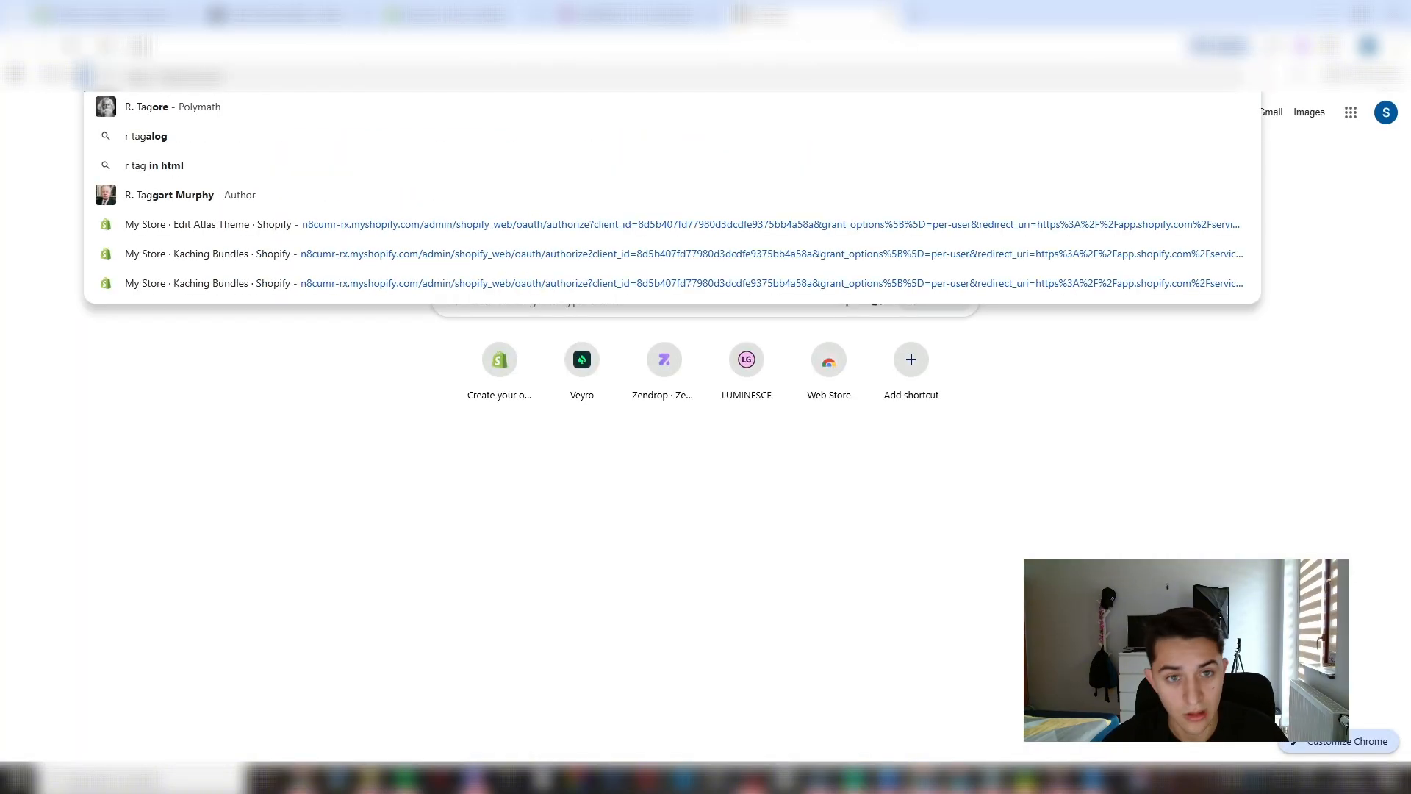
key("Return")
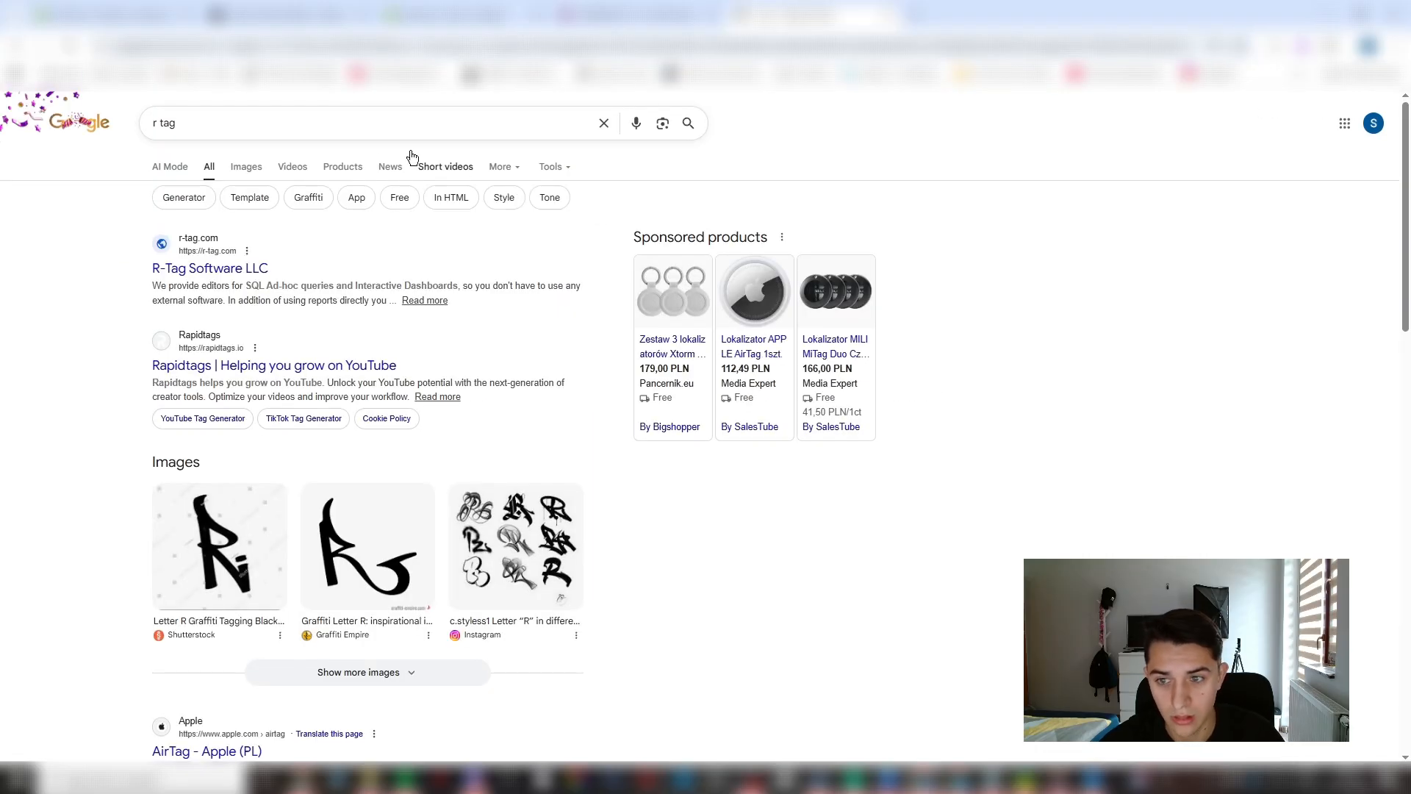
left_click(364, 122)
type("symbo")
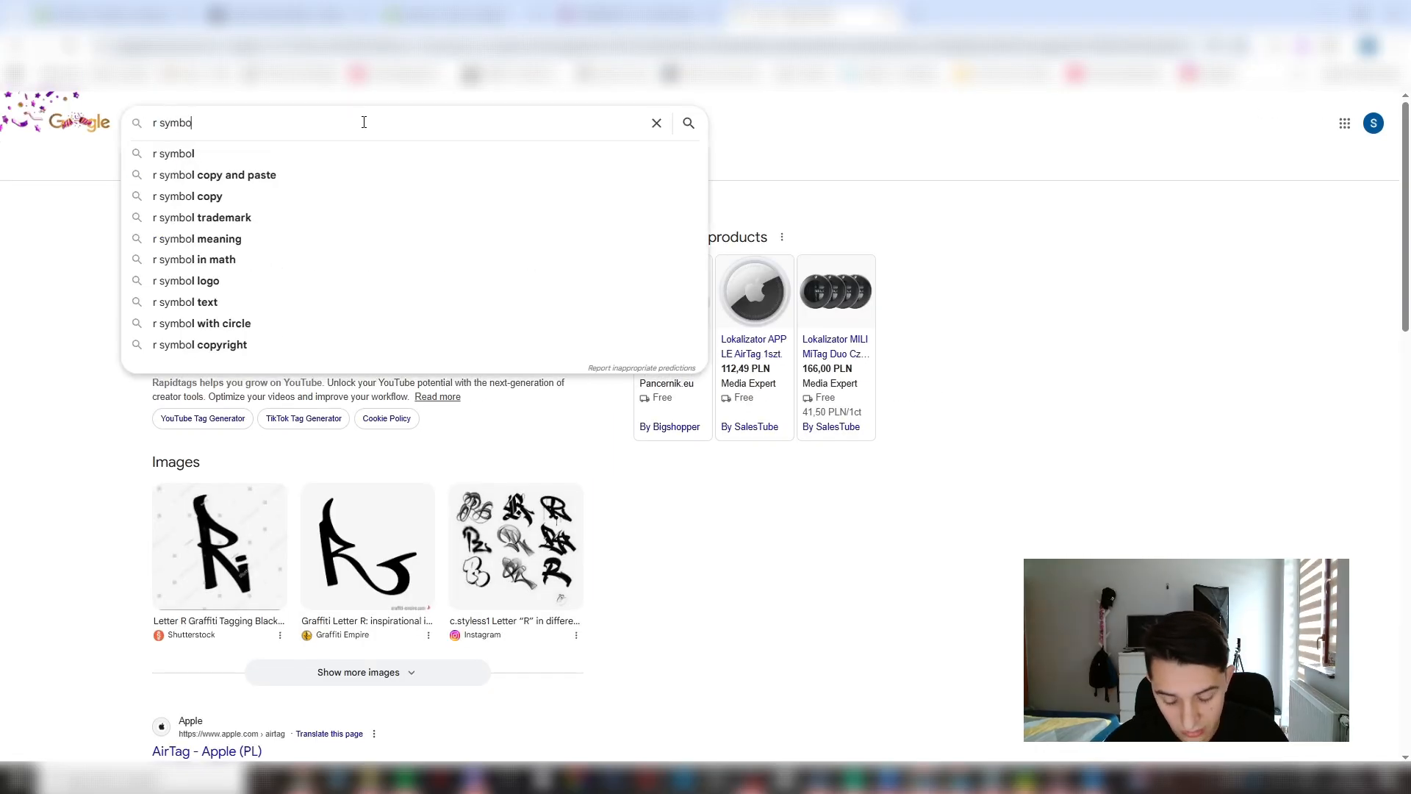
key("Return")
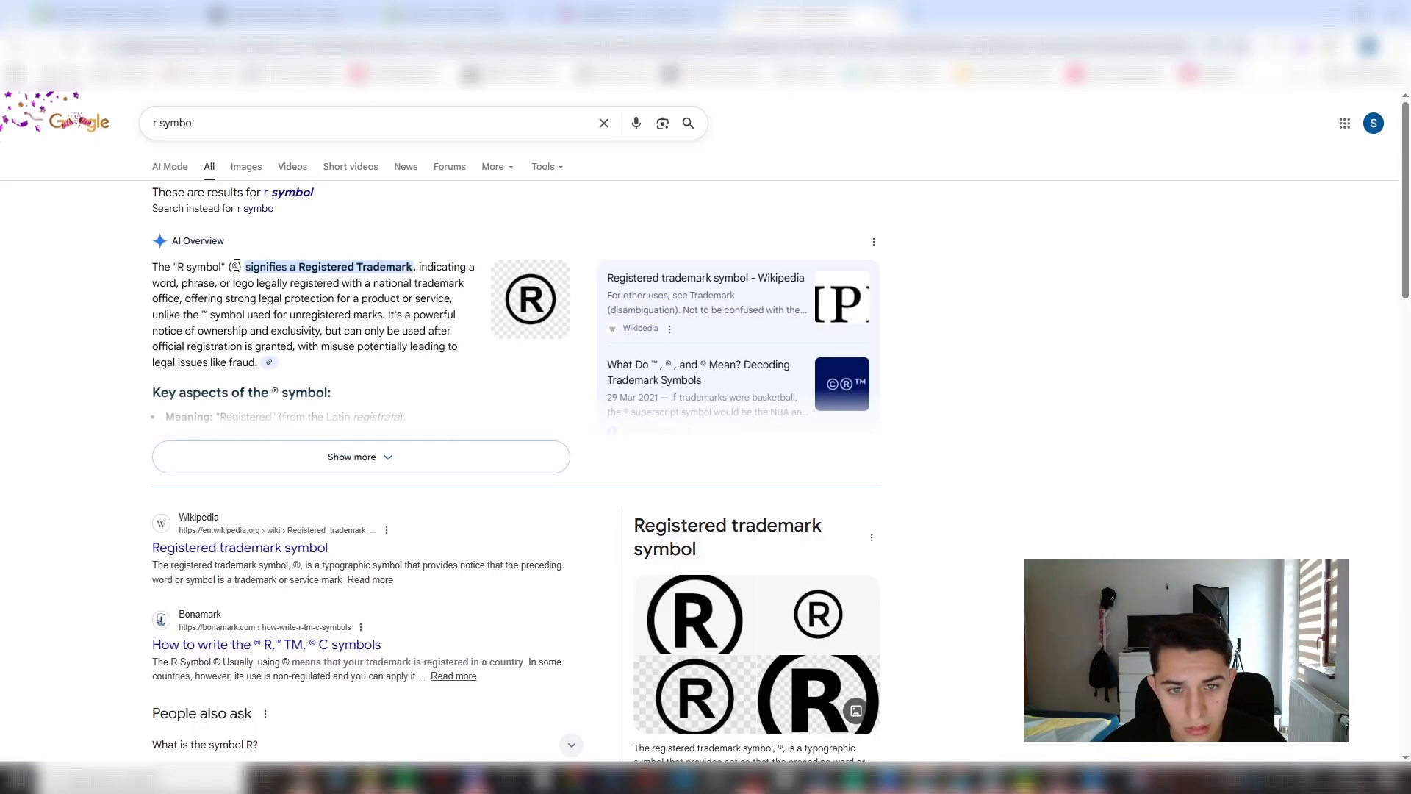
left_click(125, 15)
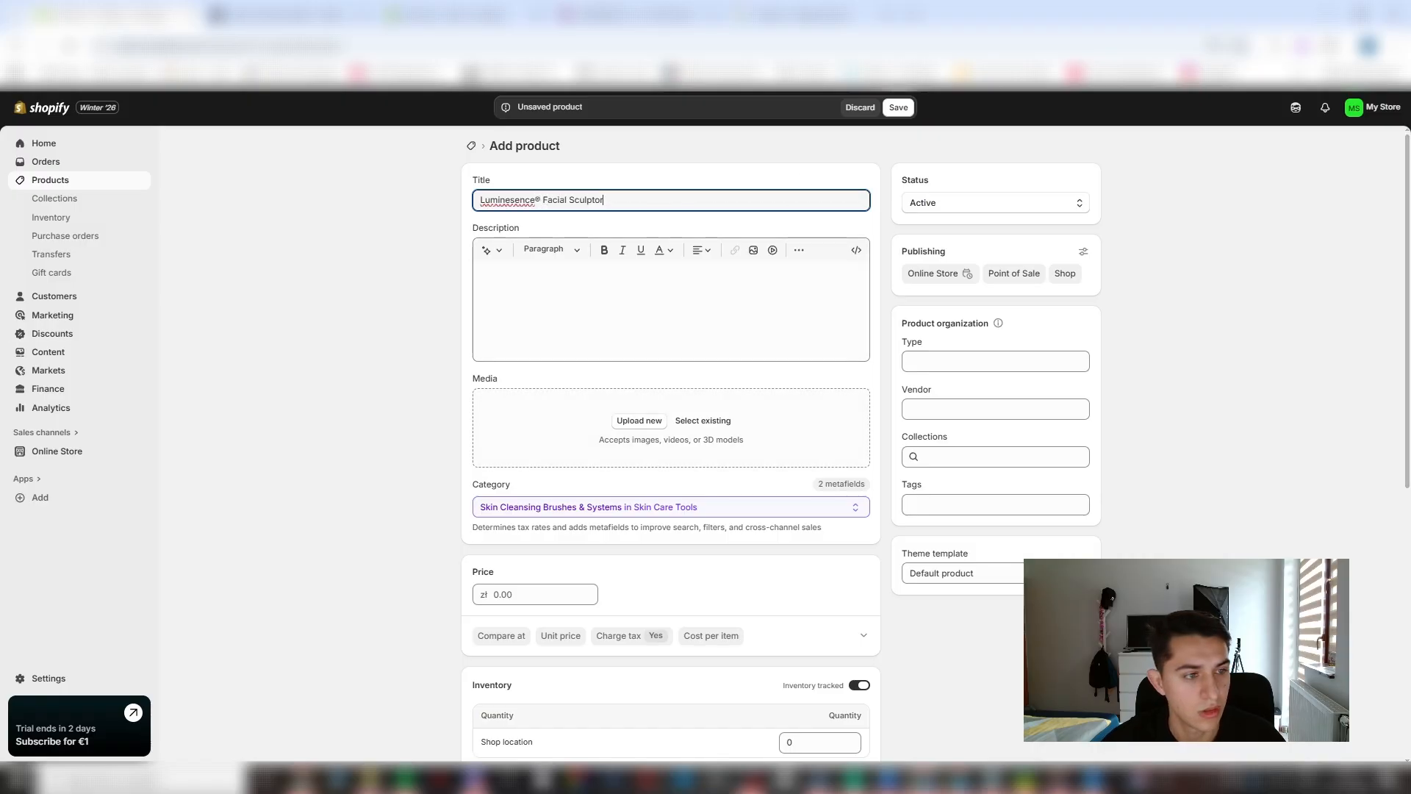
- Upload the finished product image to the new product's media
left_click_drag(437, 389, 684, 448)
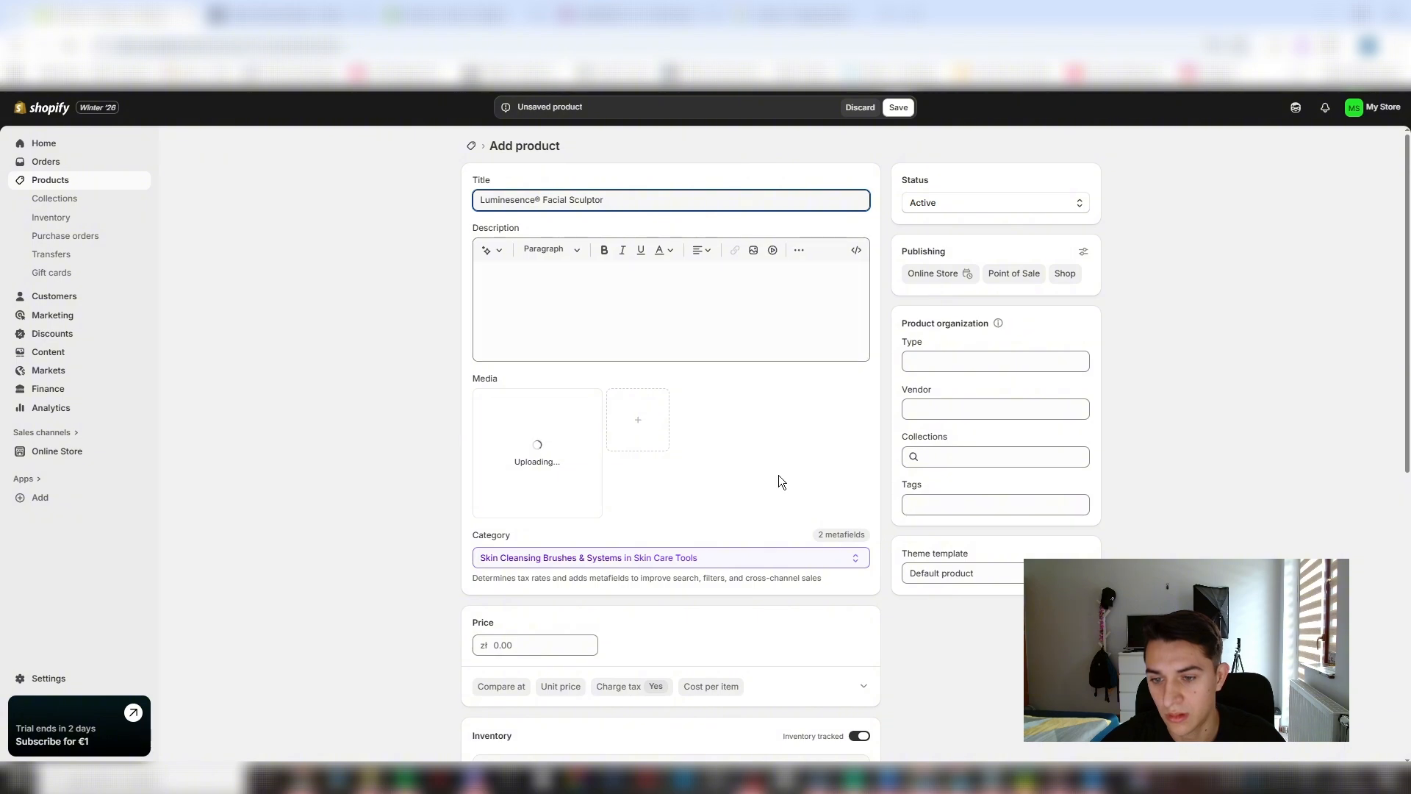
- Check the product photos on the LUMINESCE page, search Google for "image scraper" in a new tab and open Image Extractor
left_click(604, 9)
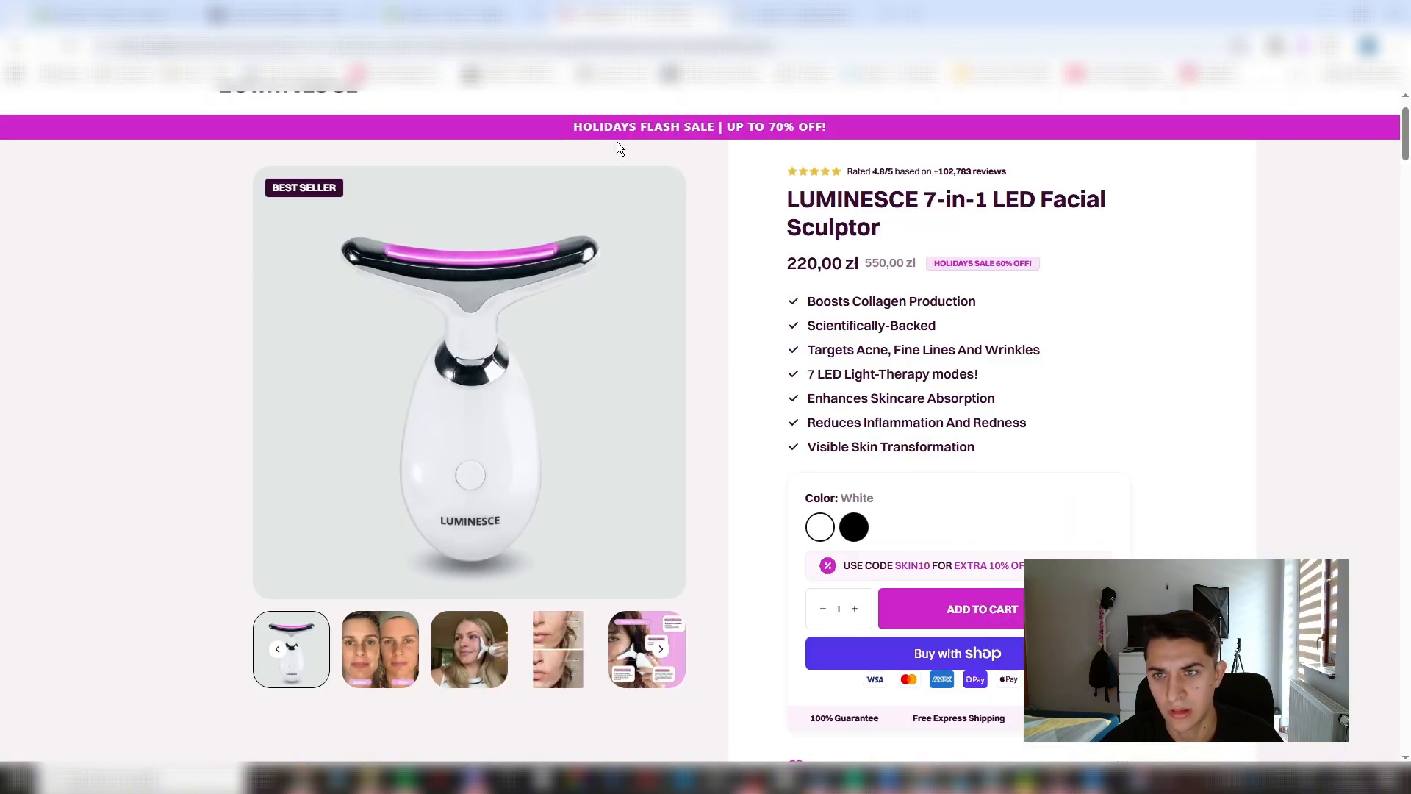
left_click(387, 648)
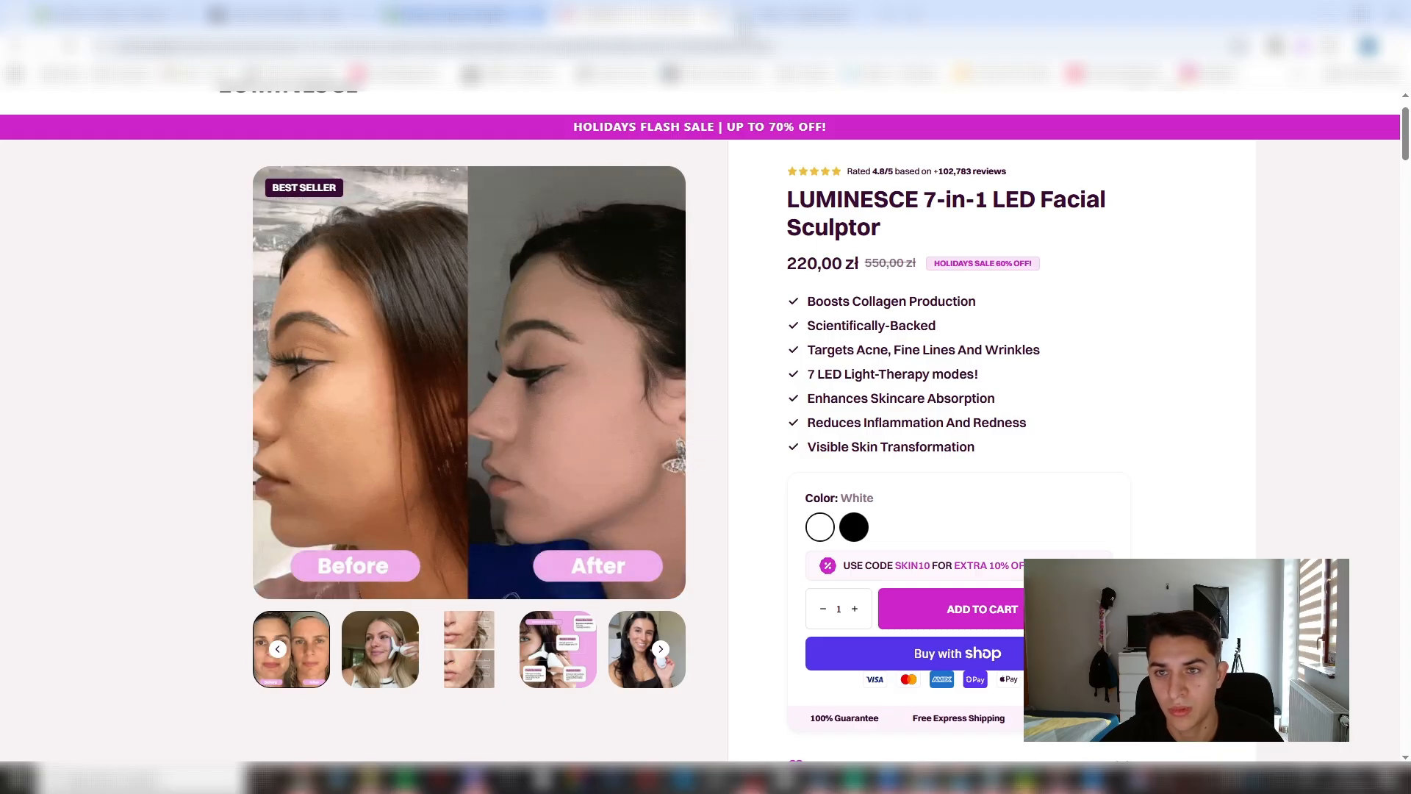
key("ctrl+t")
type("ima")
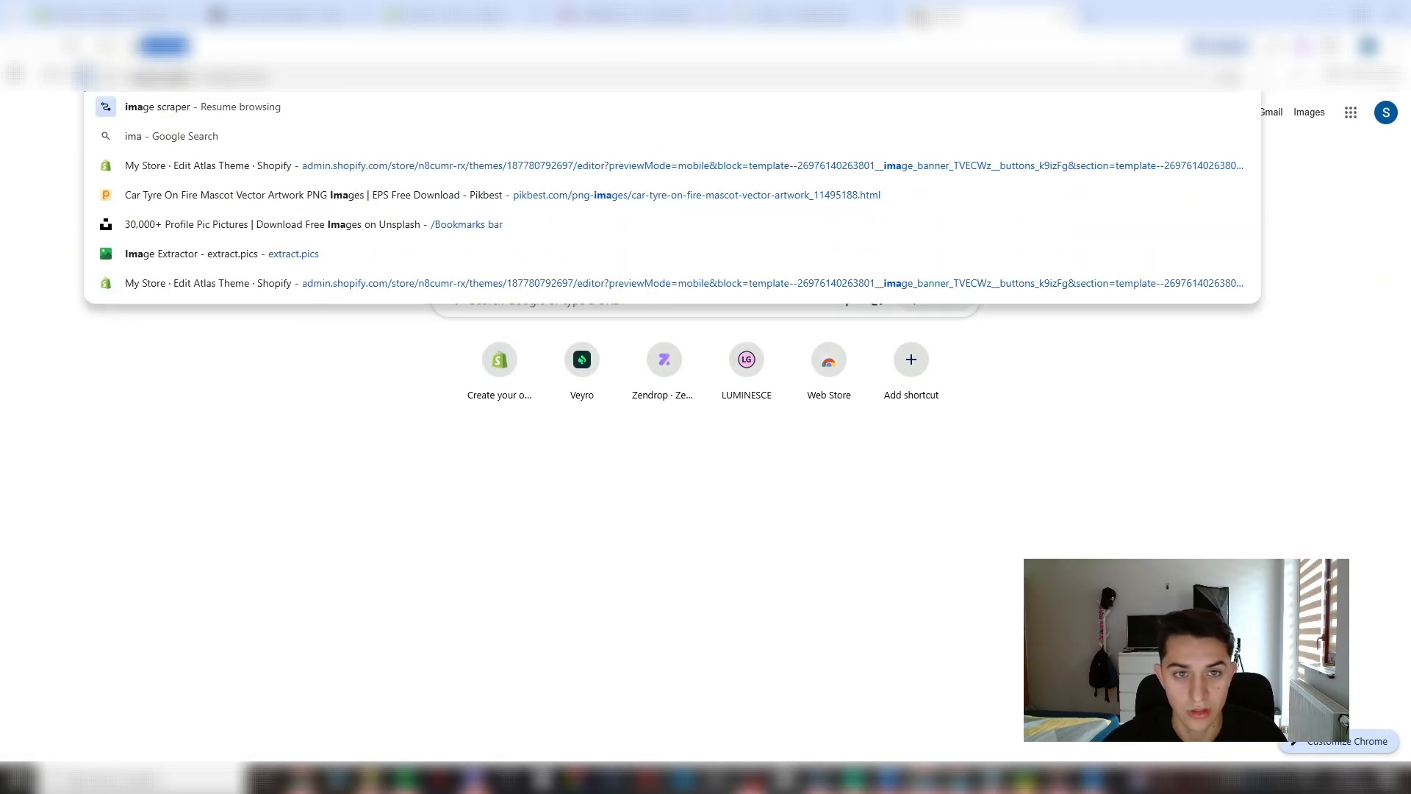
key("Return")
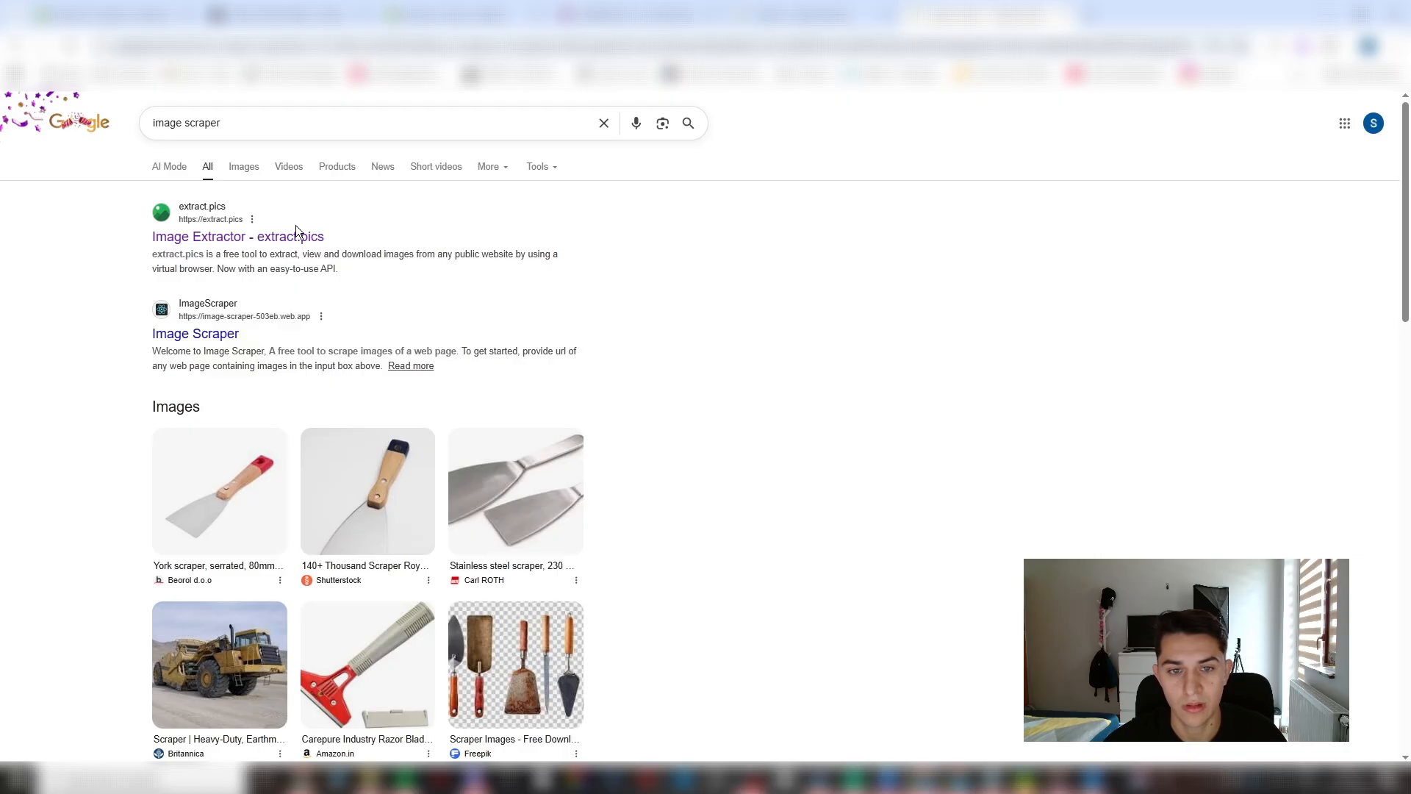
left_click(316, 237)
- Copy the LUMINESCE product page's address and extract all its images with Image Extractor
left_click(597, 14)
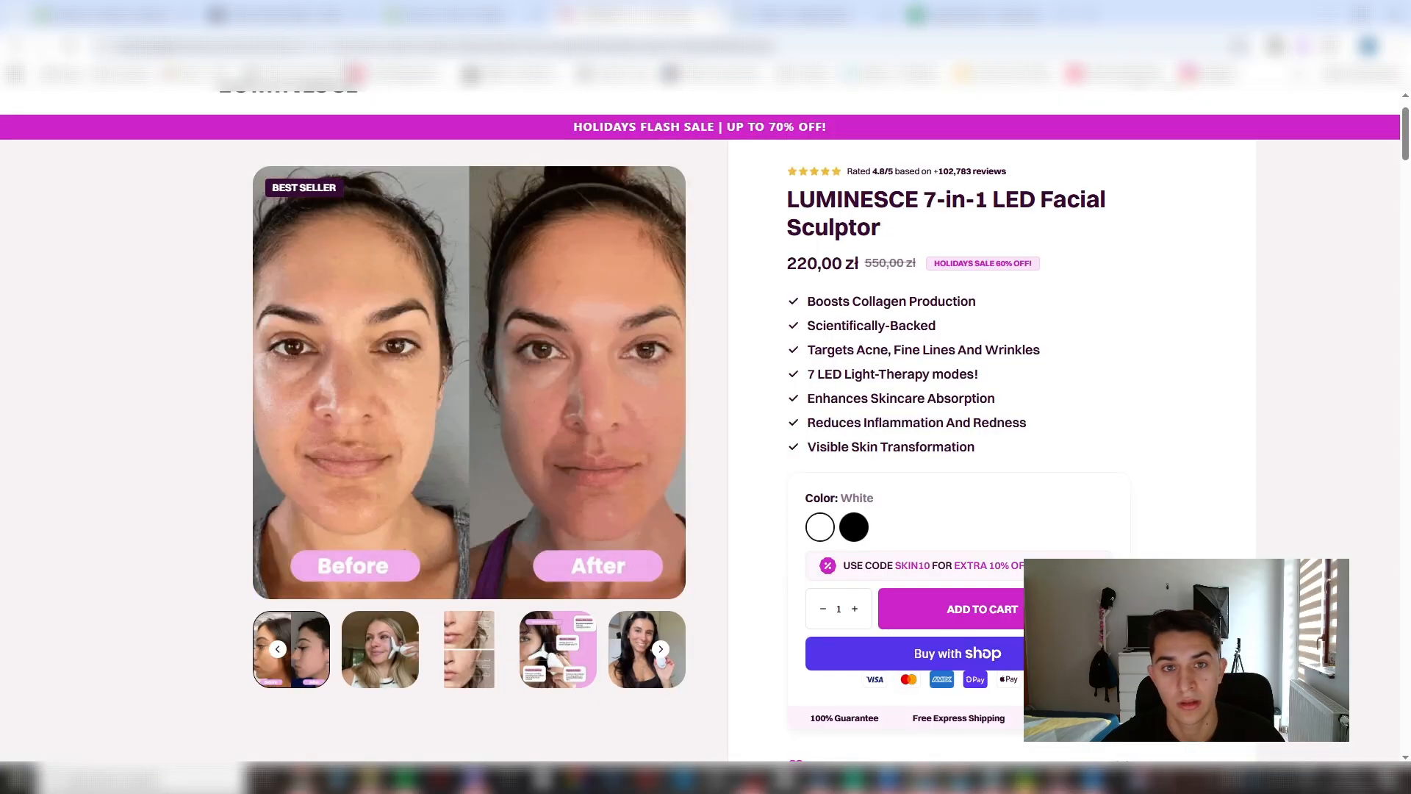
left_click(371, 47)
left_click(985, 13)
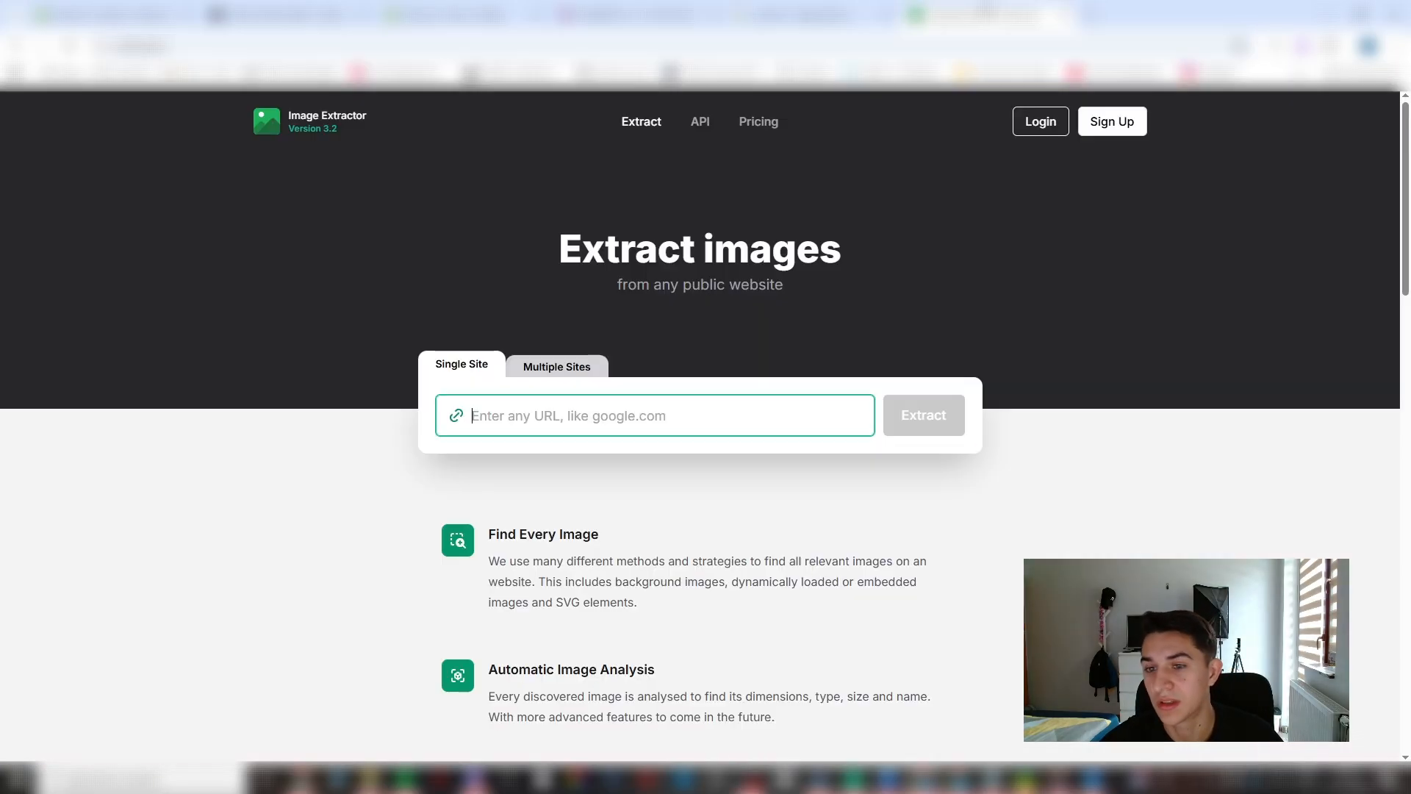
key("ctrl+v")
left_click(911, 417)
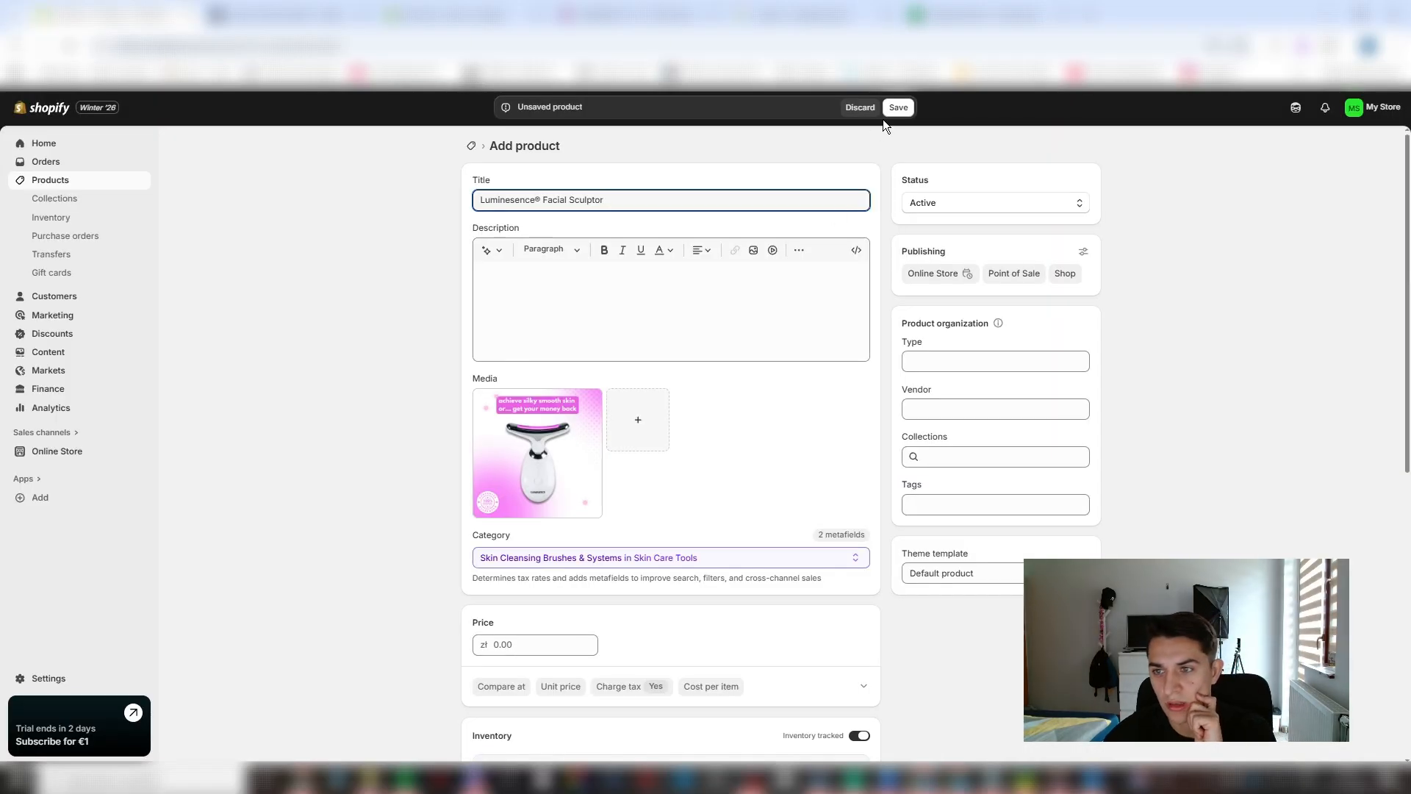
- Save the new product in Shopify, set its price to $39.95 and compare-at price to $59.99, and save the changes
left_click(894, 108)
left_click(544, 646)
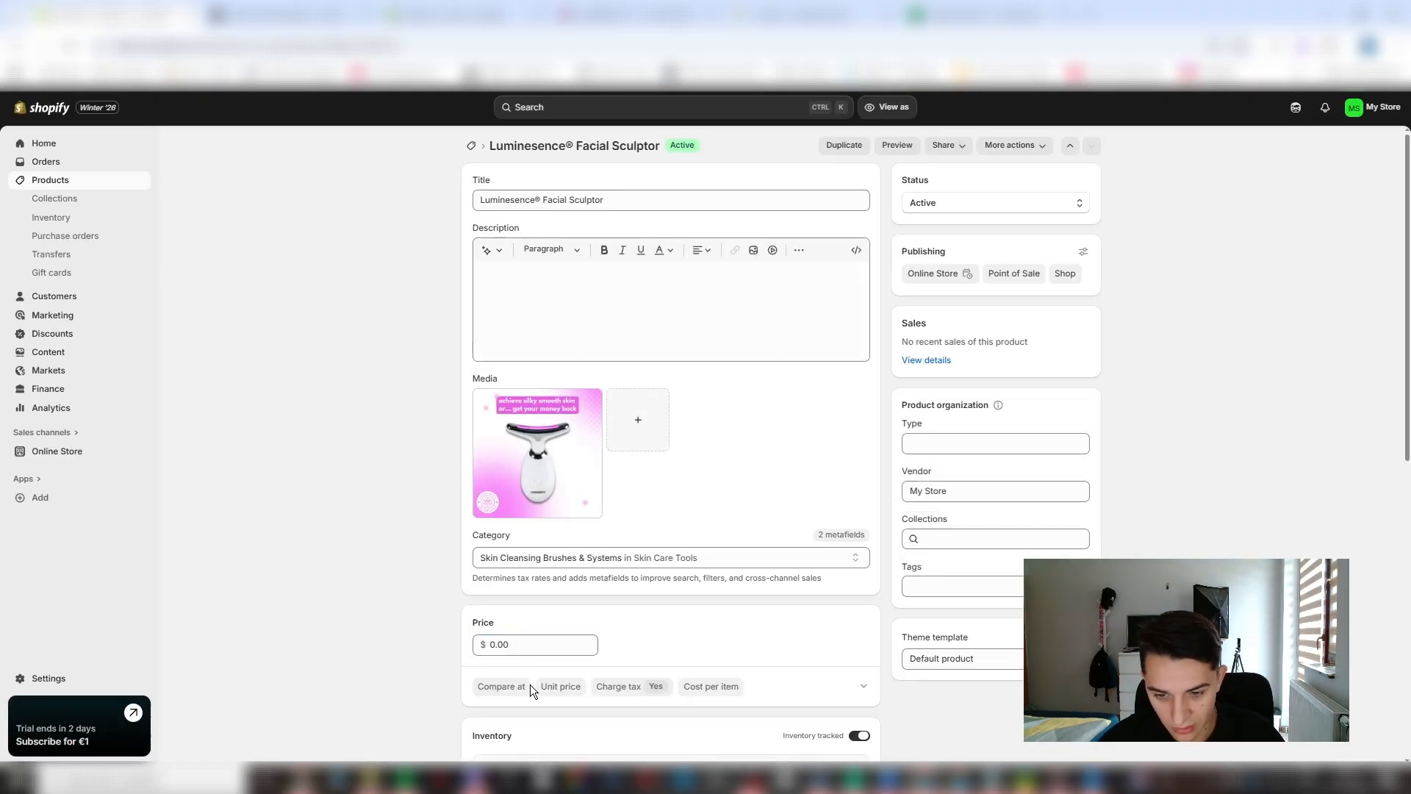
left_click(500, 644)
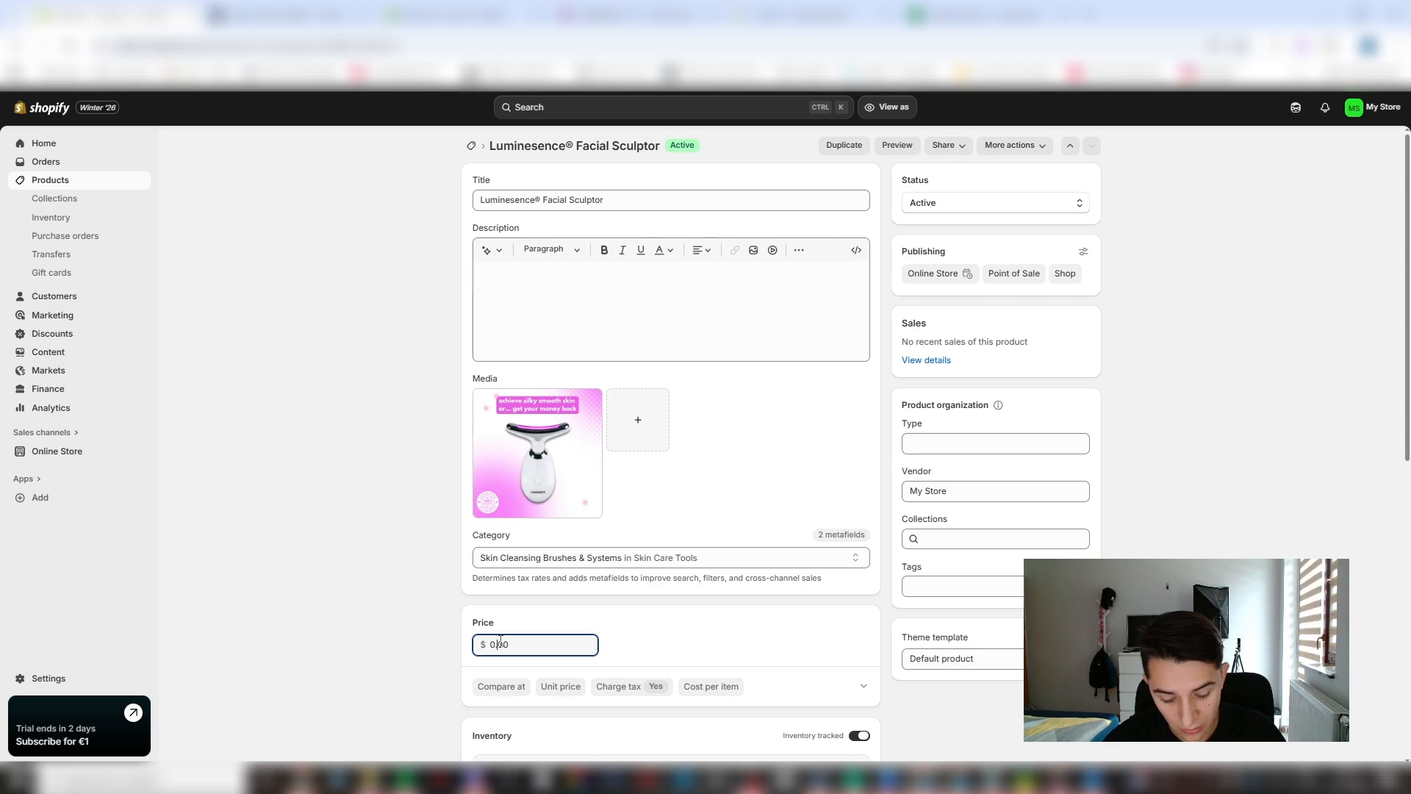
type("29")
key("BackSpace")
key("BackSpace")
key("BackSpace")
key("BackSpace")
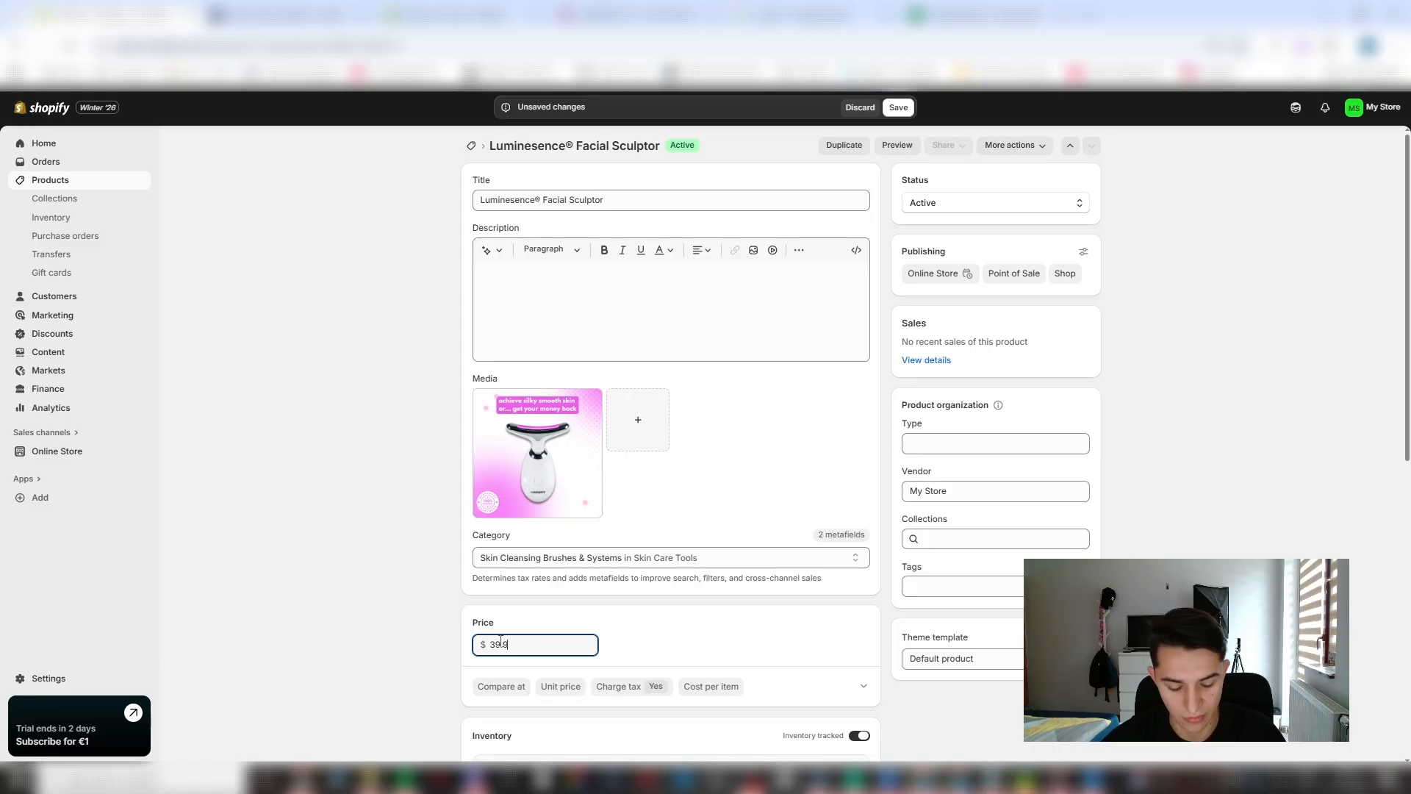
type("39.95")
scroll(615, 691, "down", 2)
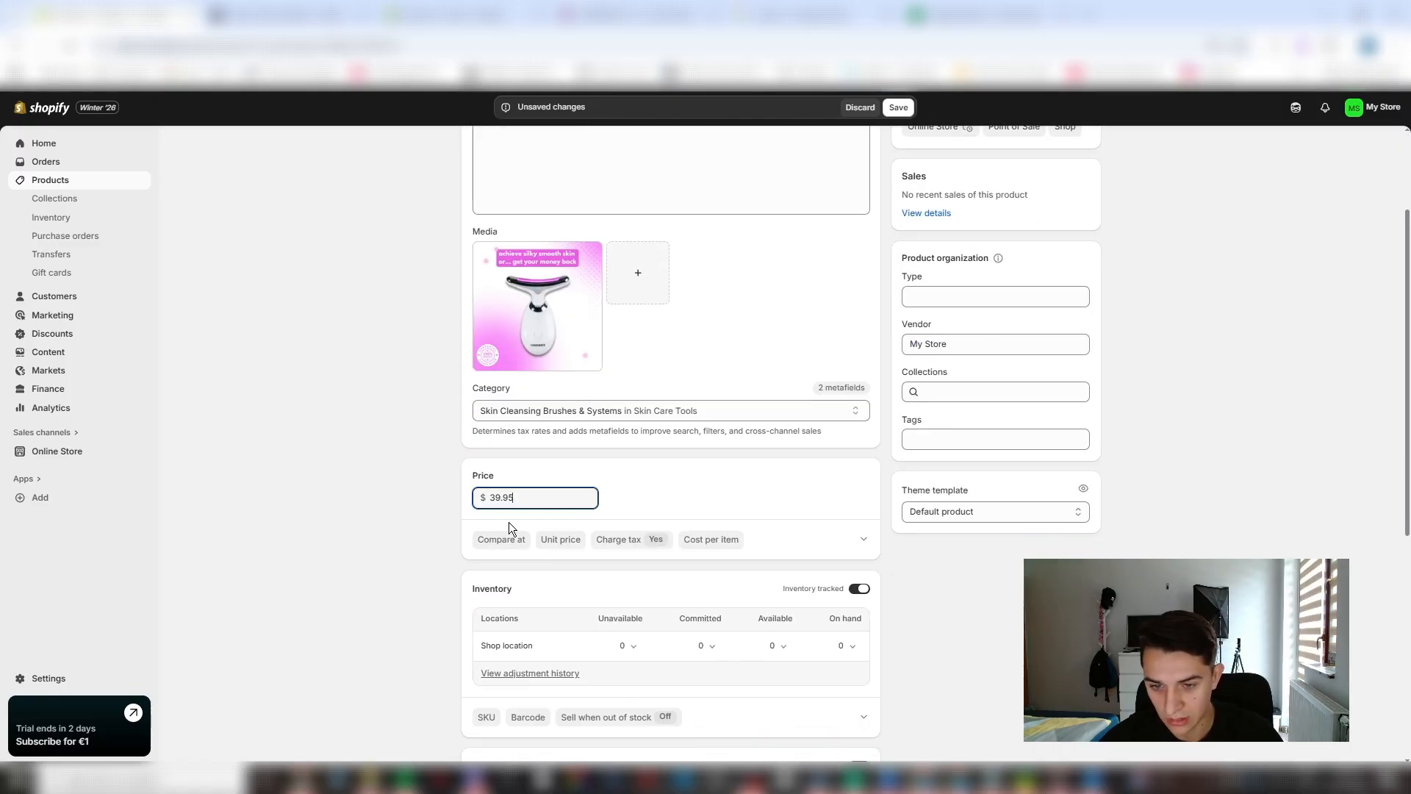
left_click(492, 540)
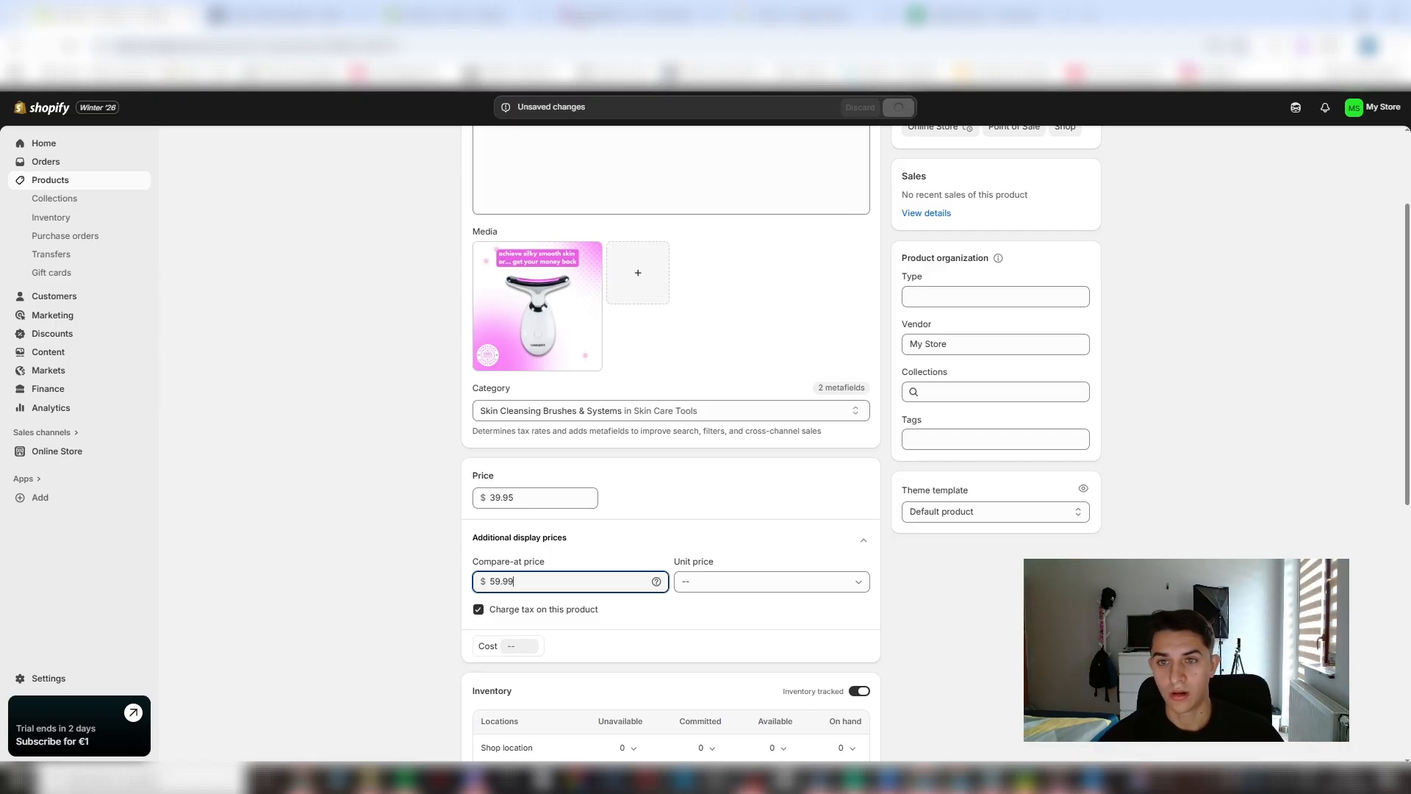
- Return to Image Extractor and download the two 2080x2080 photos of women using the facial sculptor
left_click(970, 13)
scroll(985, 358, "down", 10)
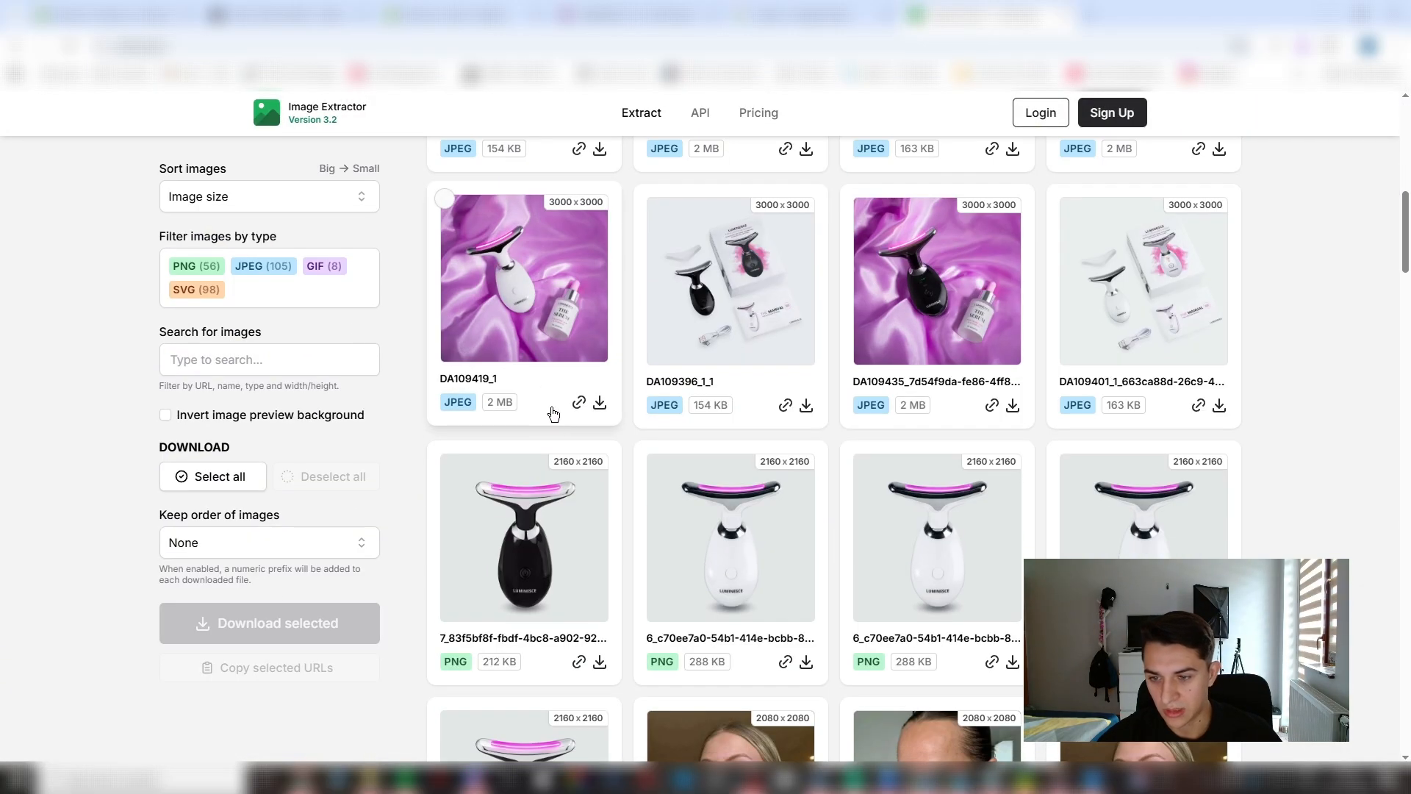
scroll(985, 358, "down", 1)
scroll(1160, 287, "up", 2)
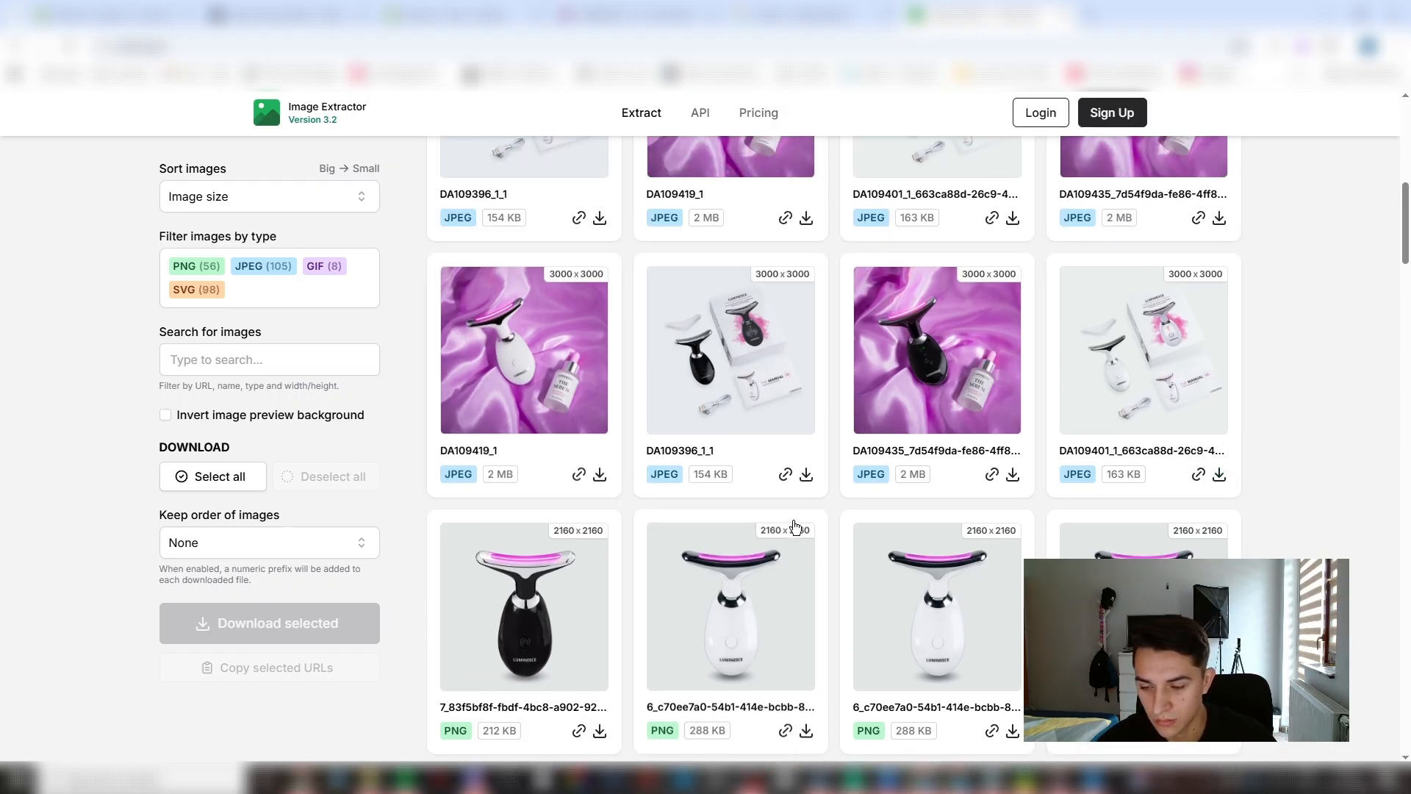
scroll(816, 525, "down", 5)
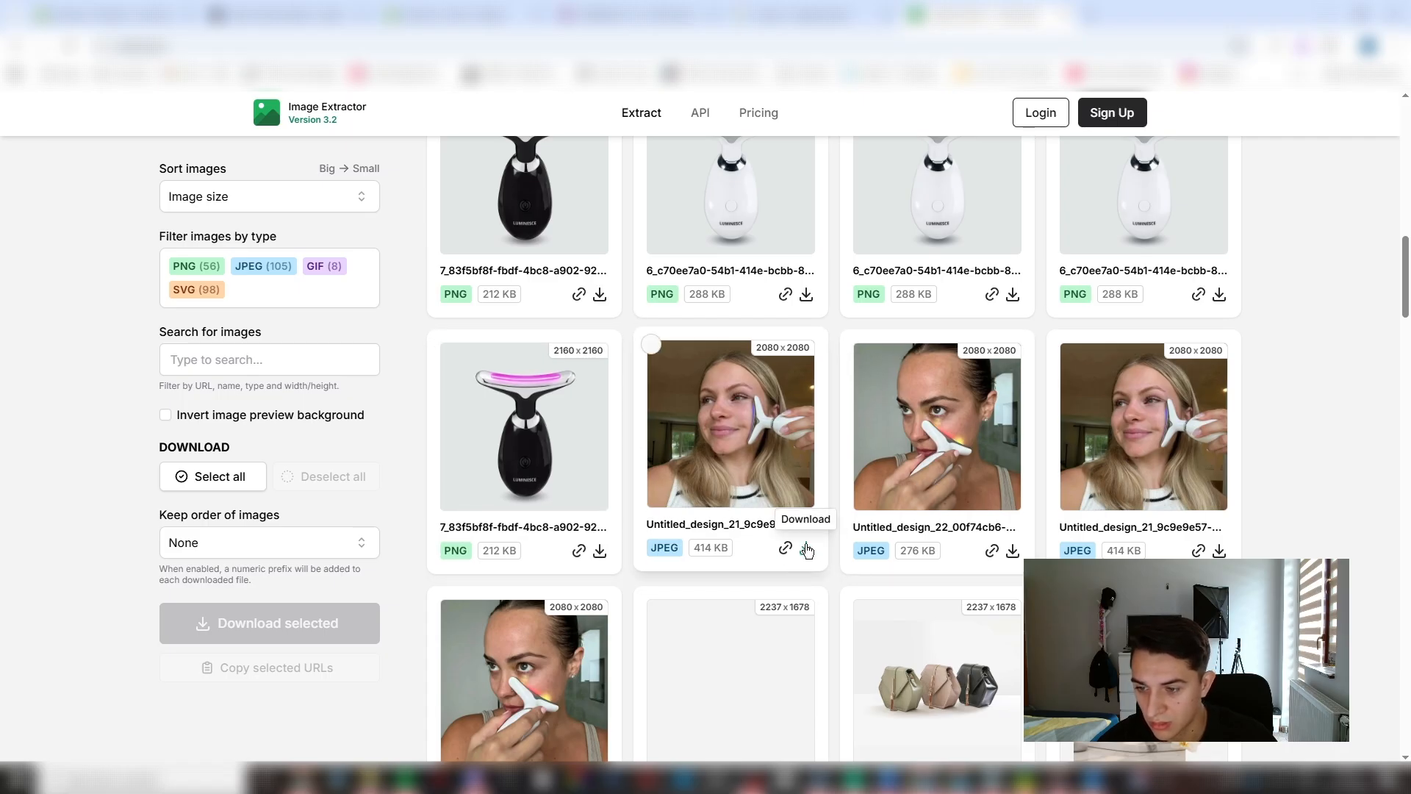
left_click(807, 549)
left_click(1013, 550)
- Download the "312,000+ Happy Customers" collage, the "7 Lights" graphic and the "Backed by science" infographic from the extracted images
scroll(955, 529, "down", 3)
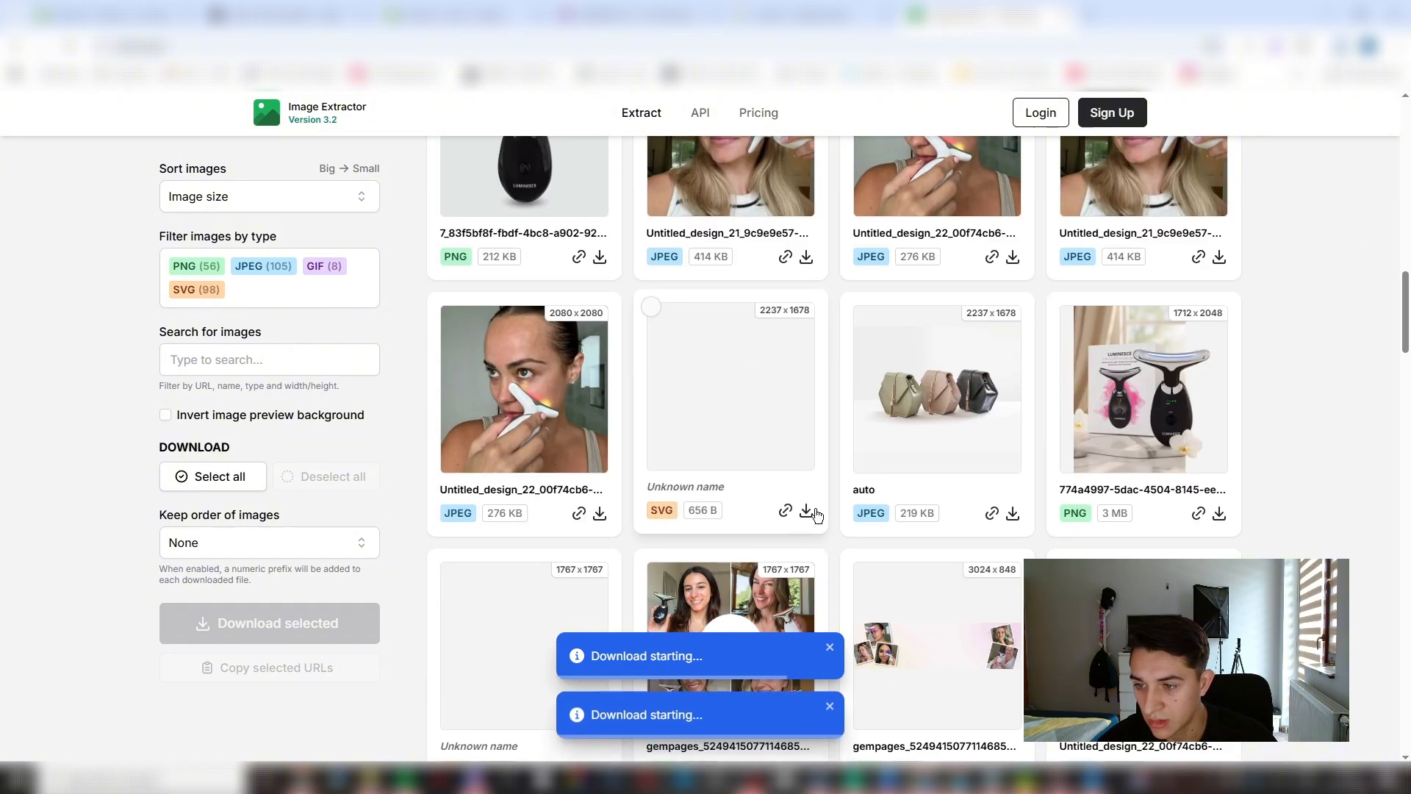
scroll(817, 517, "down", 3)
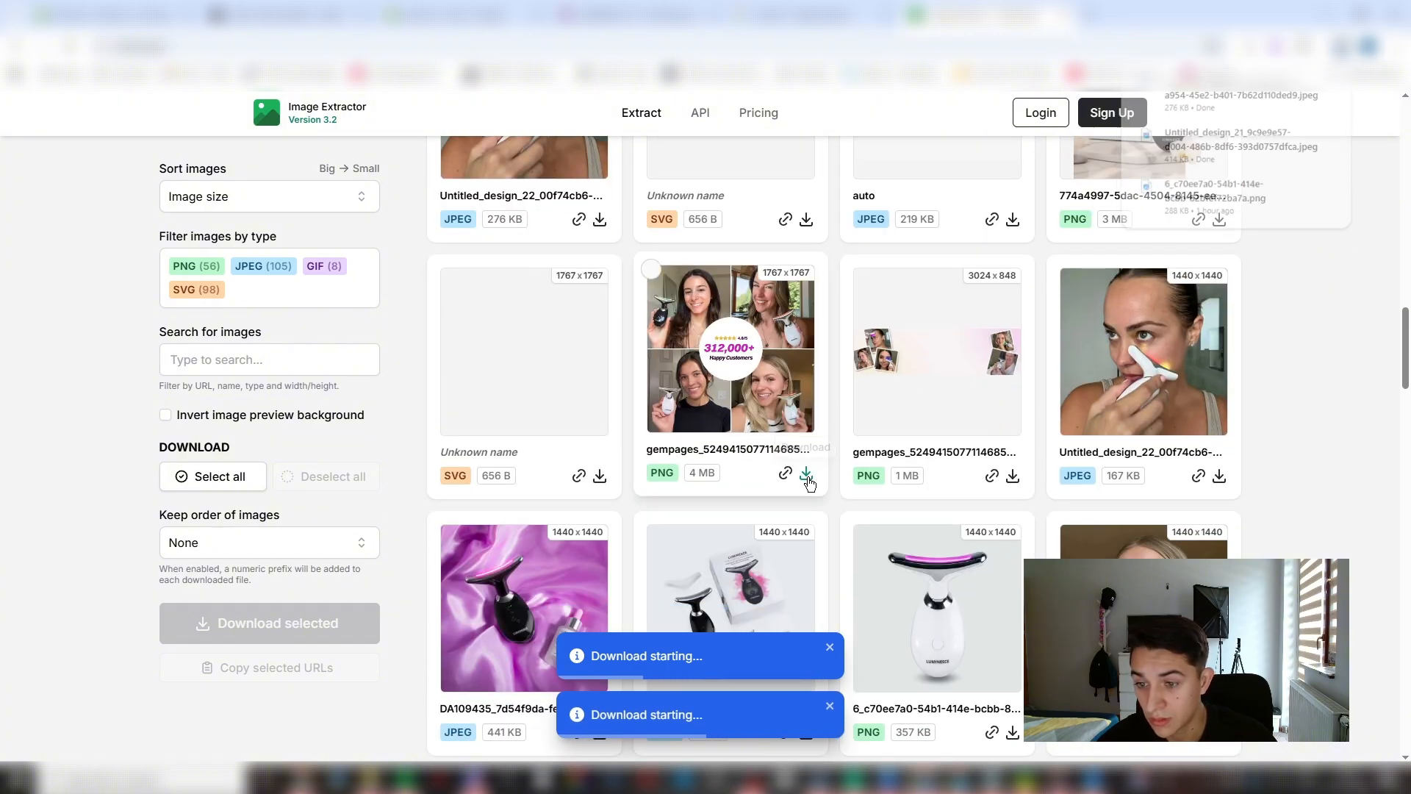
left_click(808, 480)
scroll(793, 449, "down", 6)
scroll(882, 419, "up", 5)
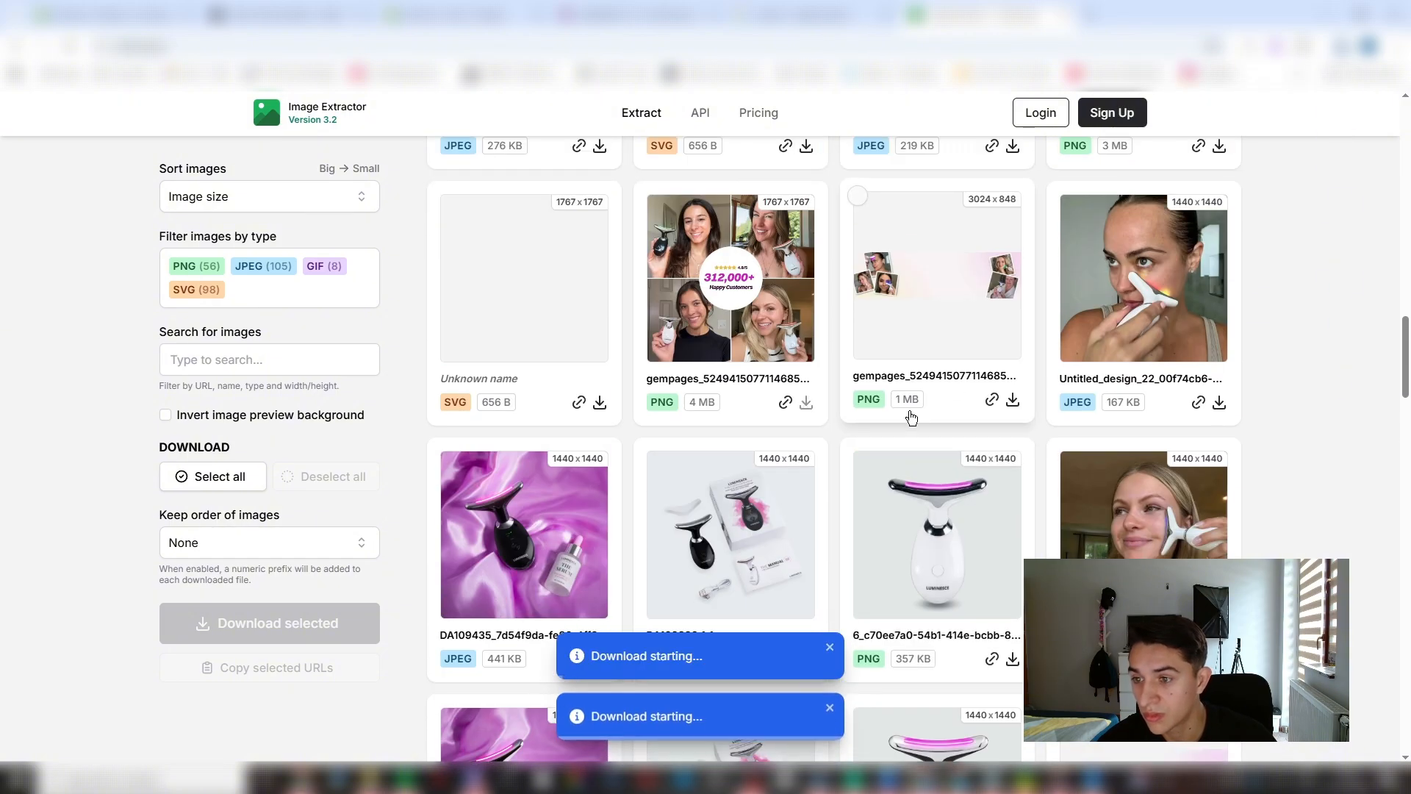
scroll(912, 417, "down", 8)
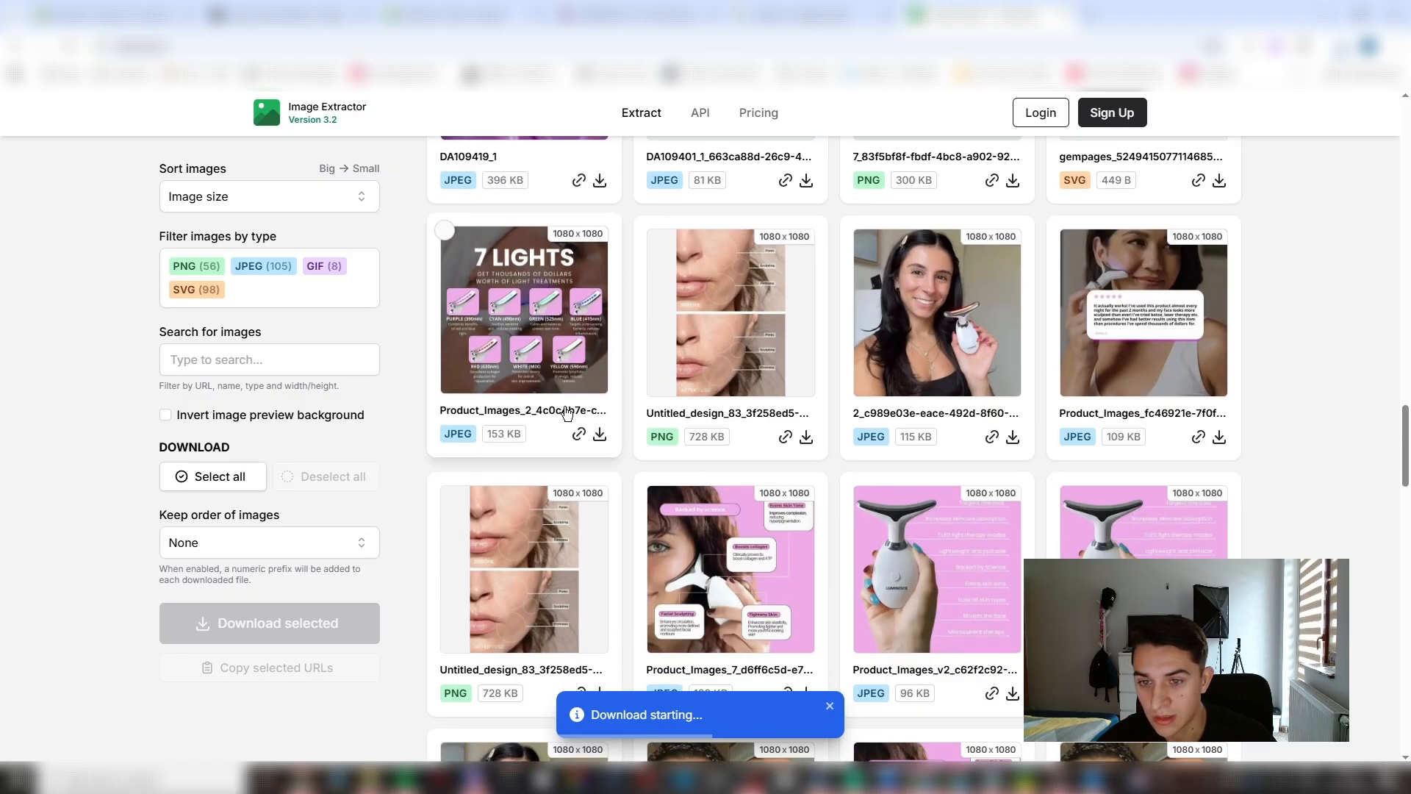
left_click(600, 434)
scroll(799, 540, "down", 2)
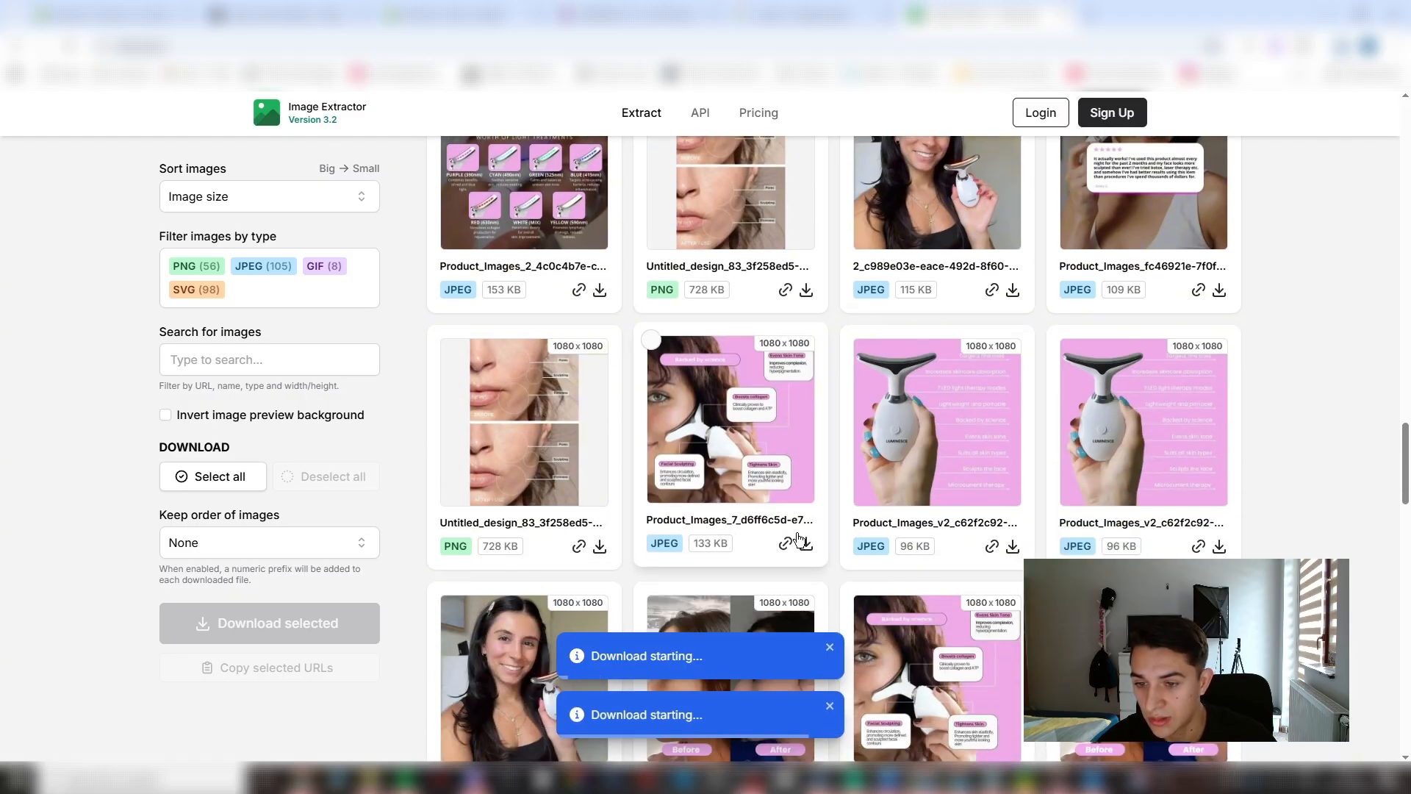
left_click(802, 542)
- Download the before/after GIF, the photo of the smiling woman holding the device and the customer review image
scroll(802, 543, "down", 3)
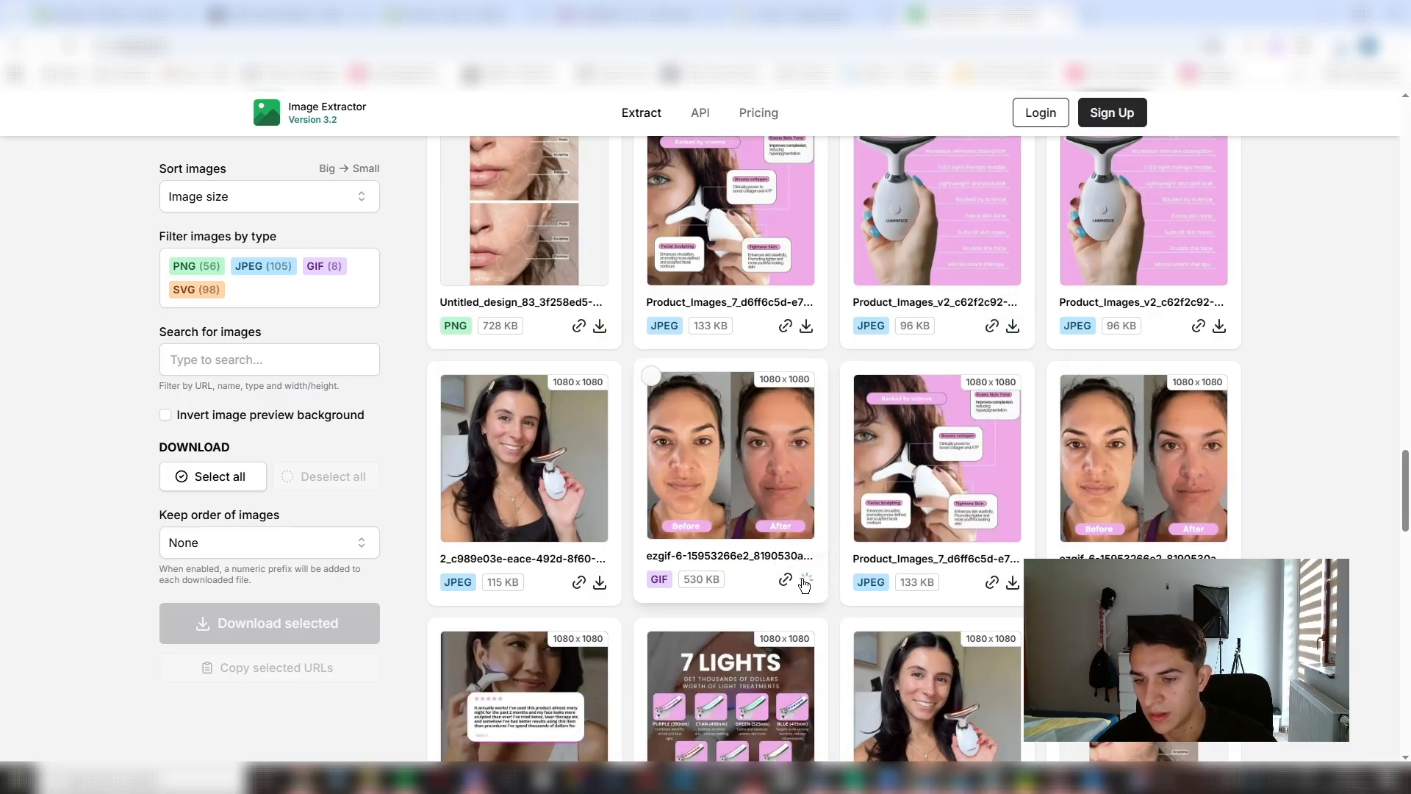
left_click(806, 581)
left_click(599, 582)
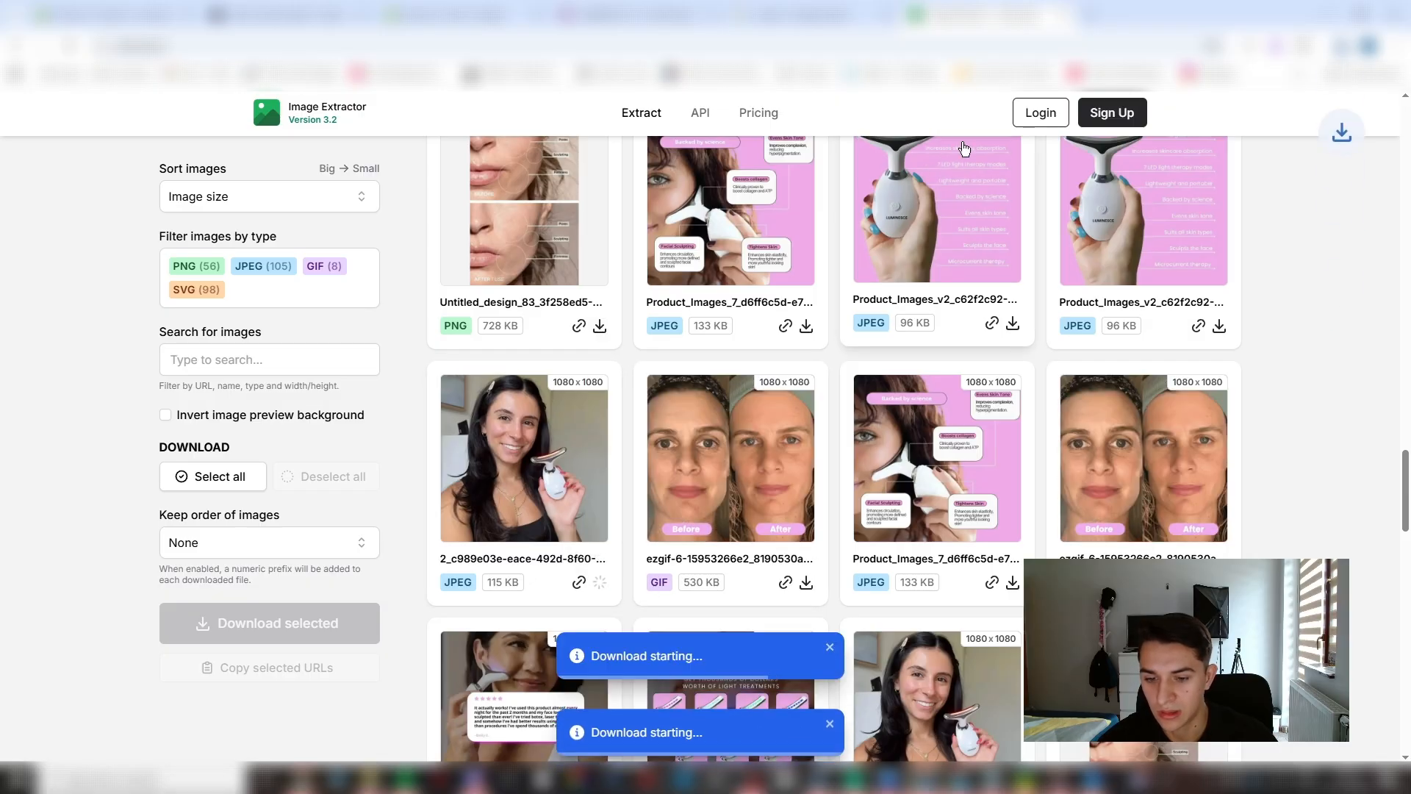
scroll(603, 515, "down", 5)
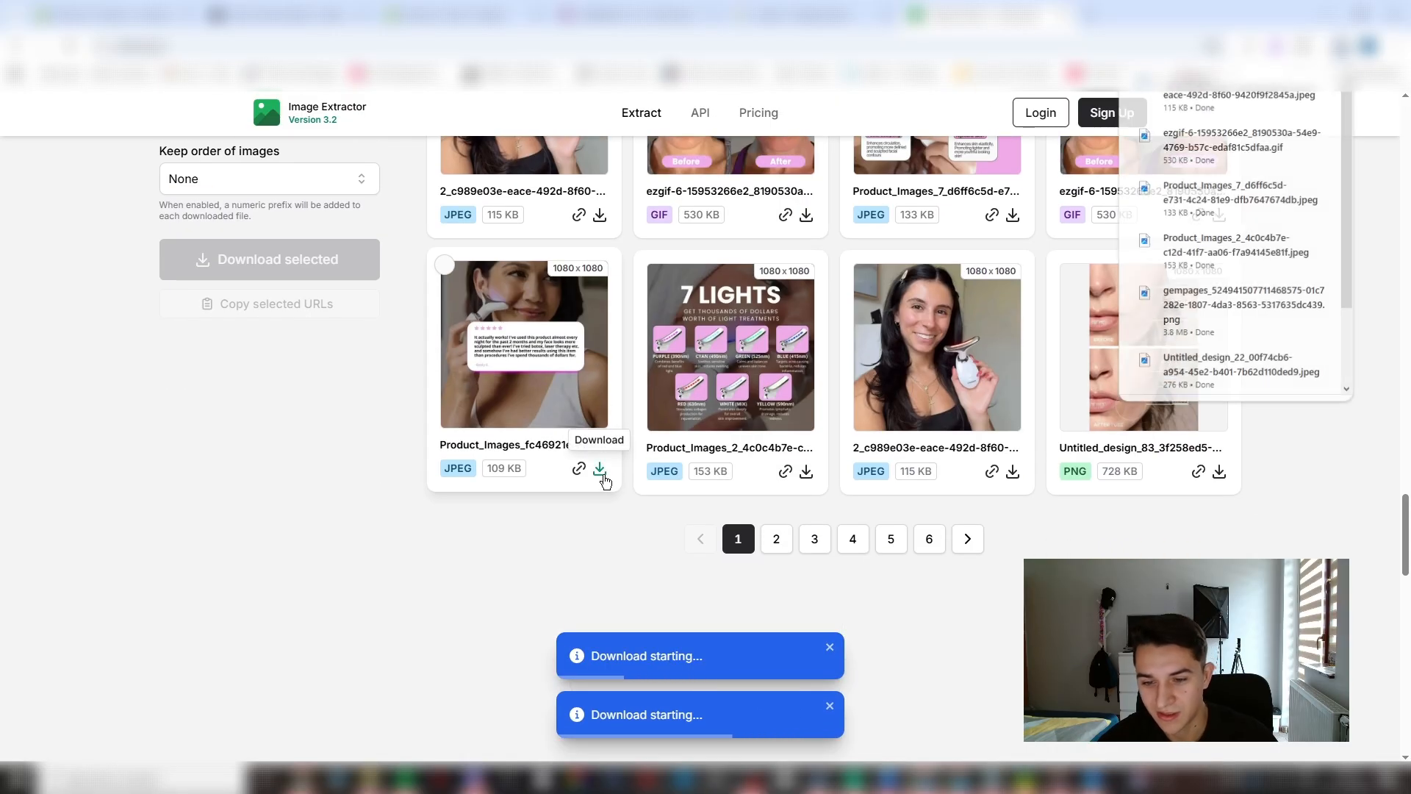
left_click(600, 468)
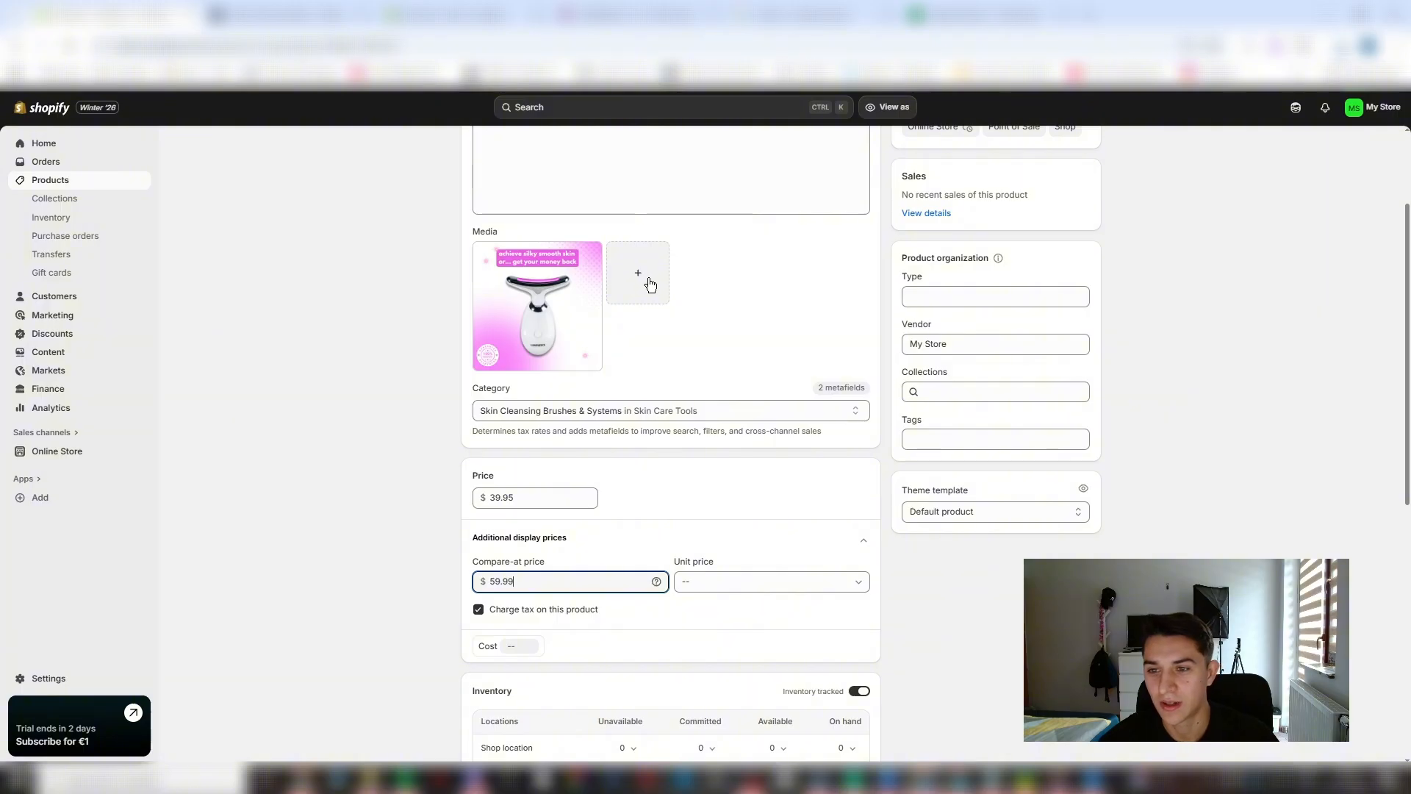
- Add the before/after, "7 Lights", customer review, happy customers and smiling woman images to the Shopify product's media and save the product
left_click(651, 284)
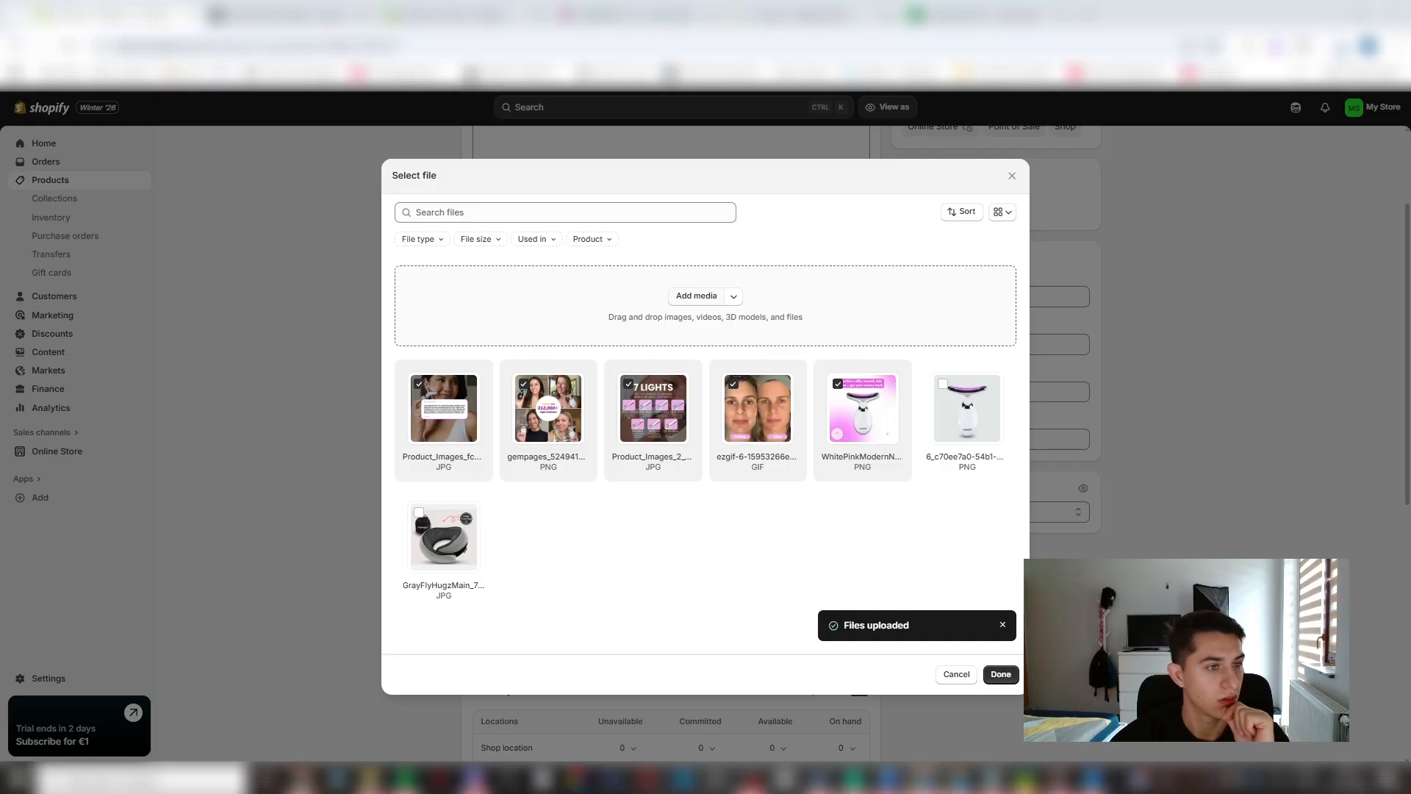
left_click(998, 674)
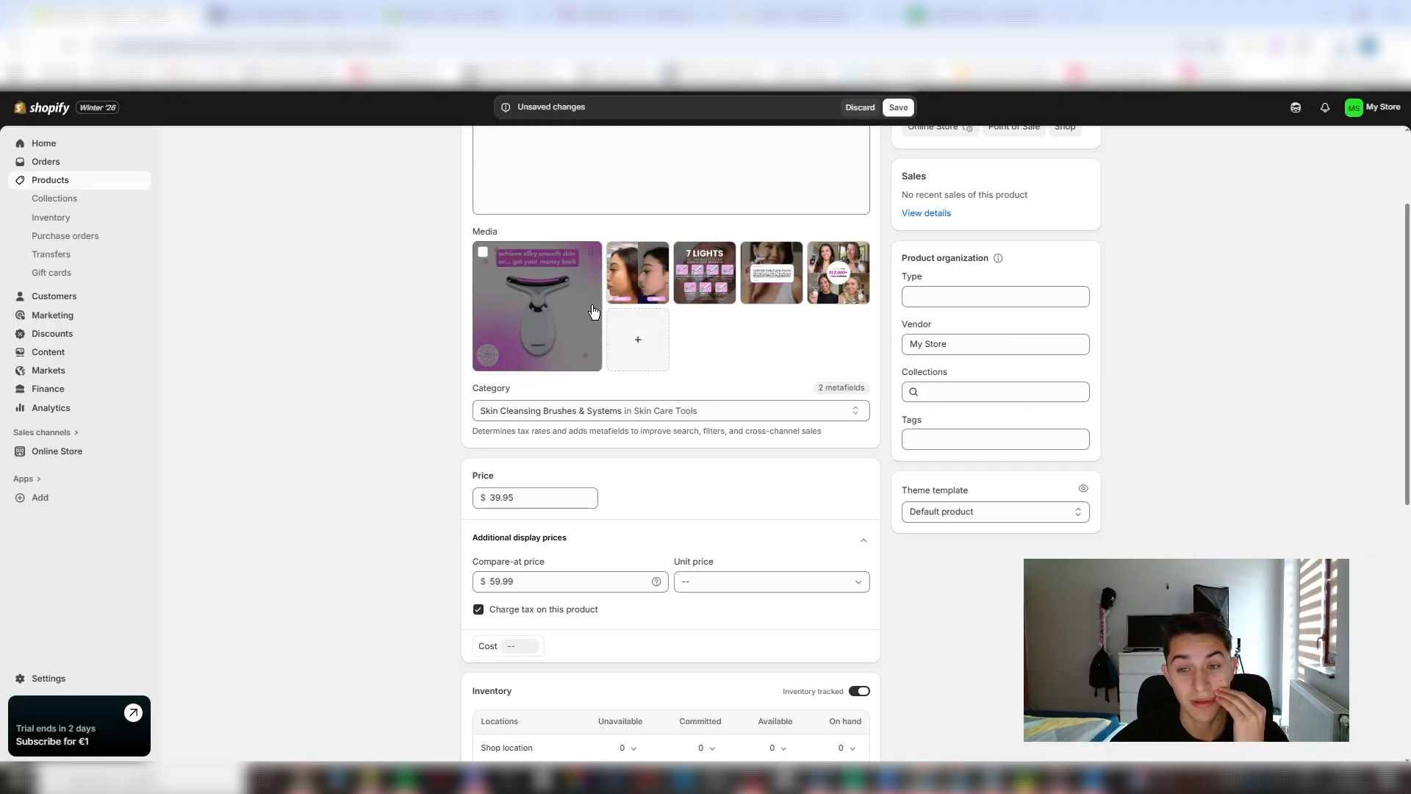
scroll(787, 394, "up", 2)
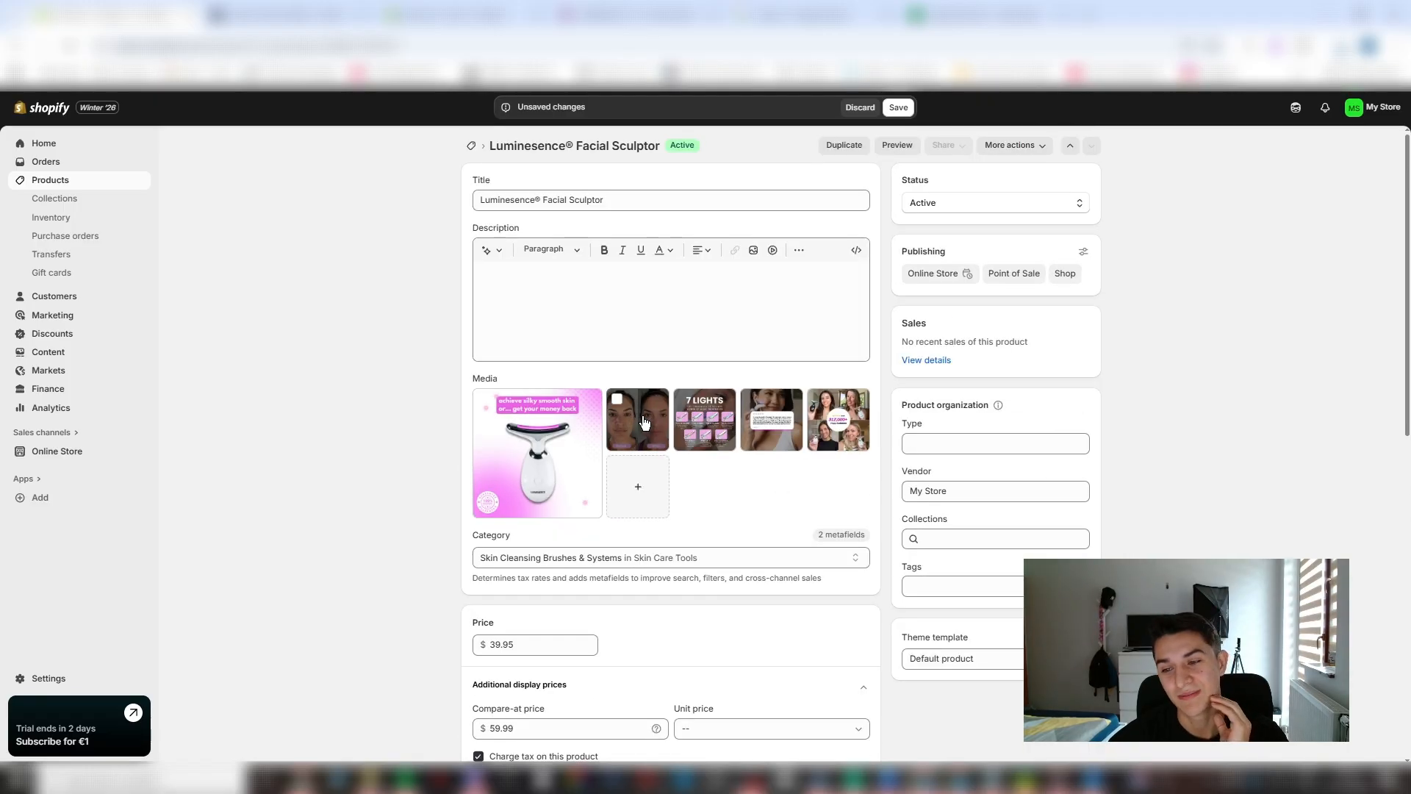
left_click(634, 474)
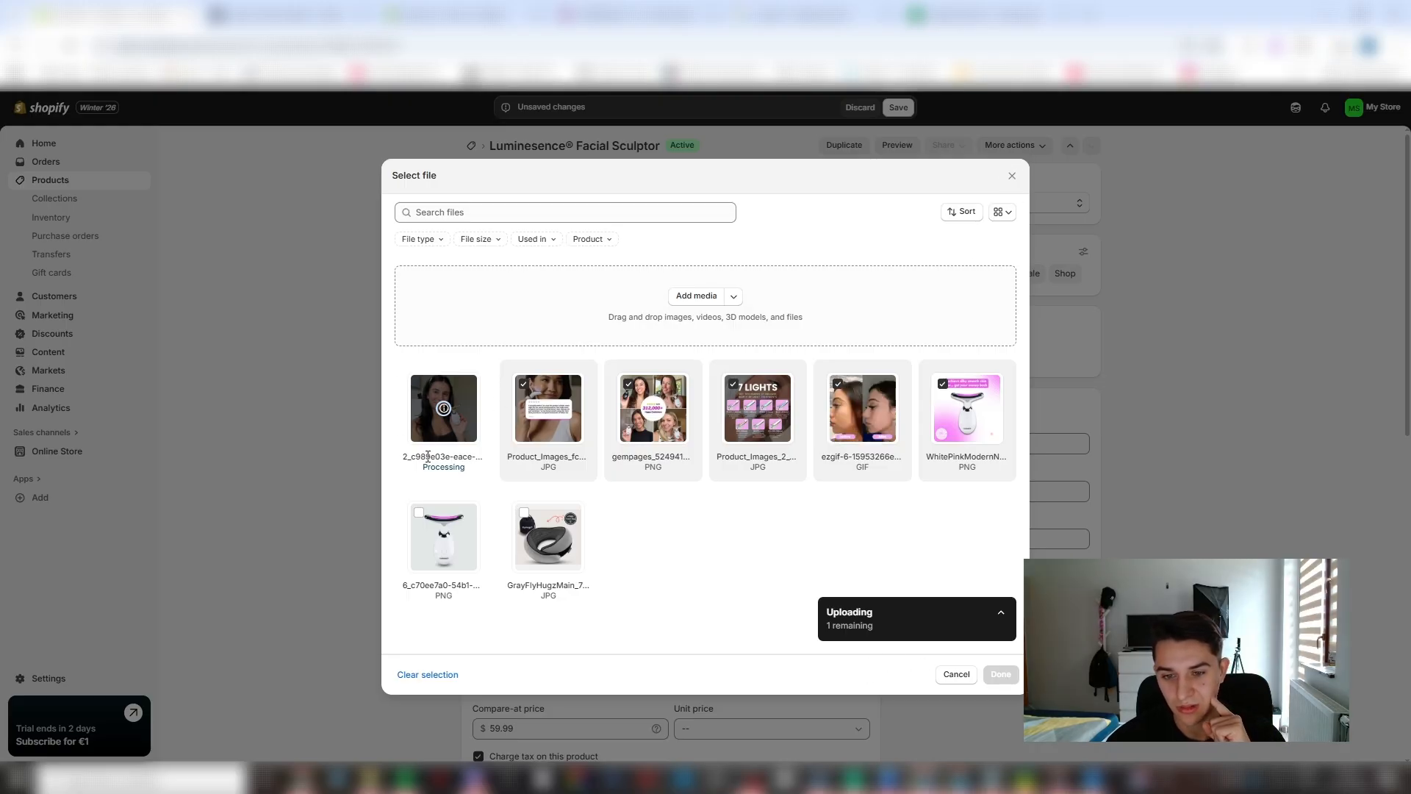
left_click(1000, 674)
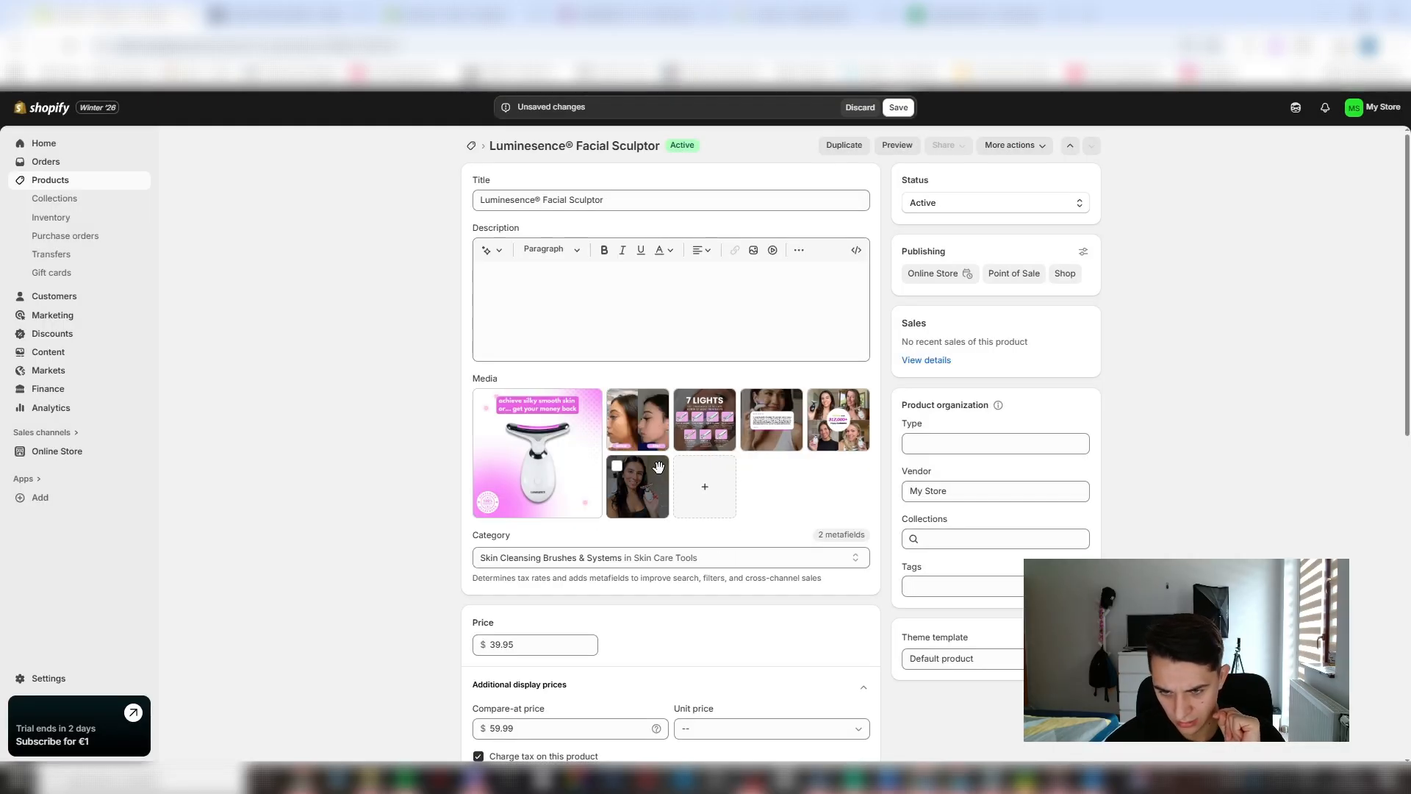
left_click_drag(658, 467, 789, 445)
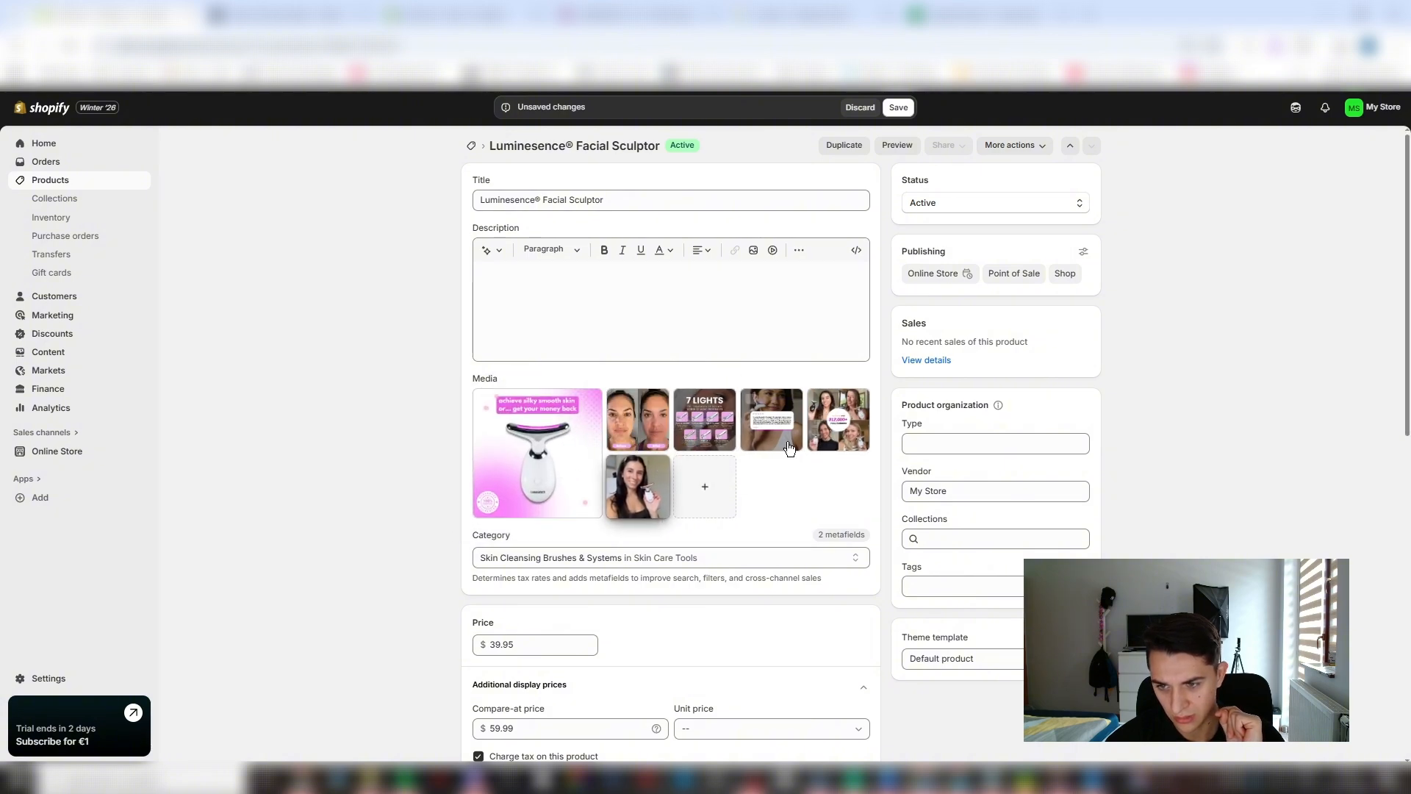
left_click(898, 108)
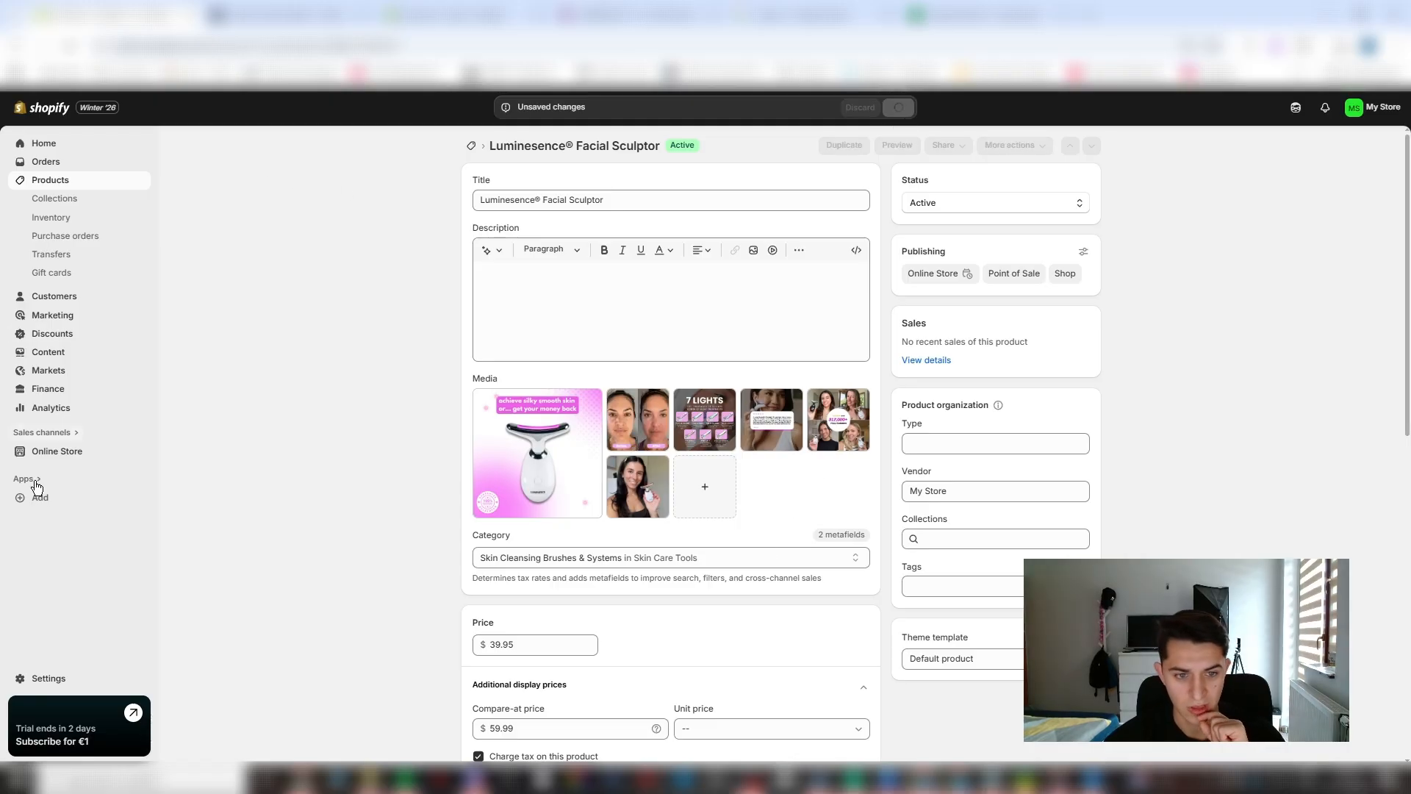
- Go to the online store's themes and search for "atlas" in the Shopify App Store
left_click(70, 450)
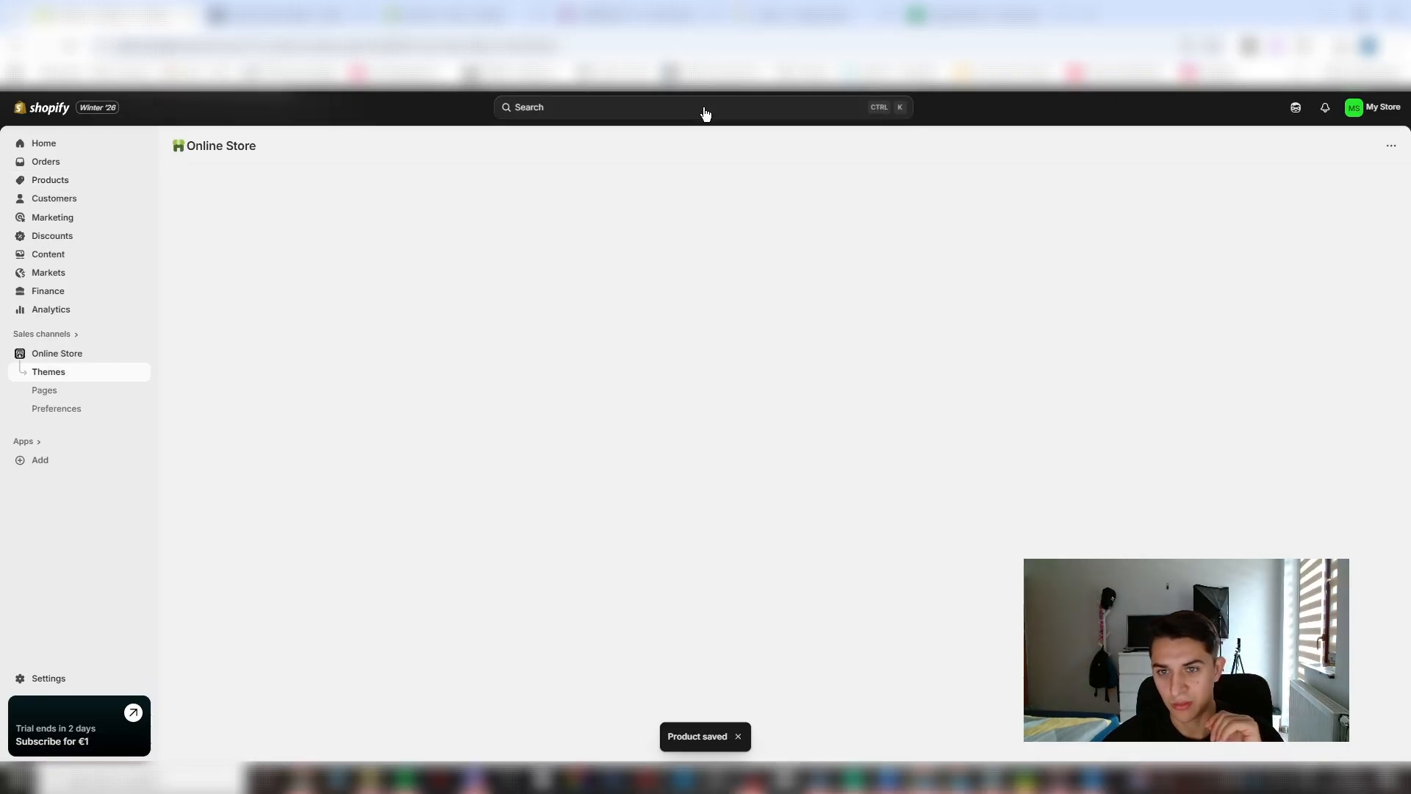
left_click(705, 110)
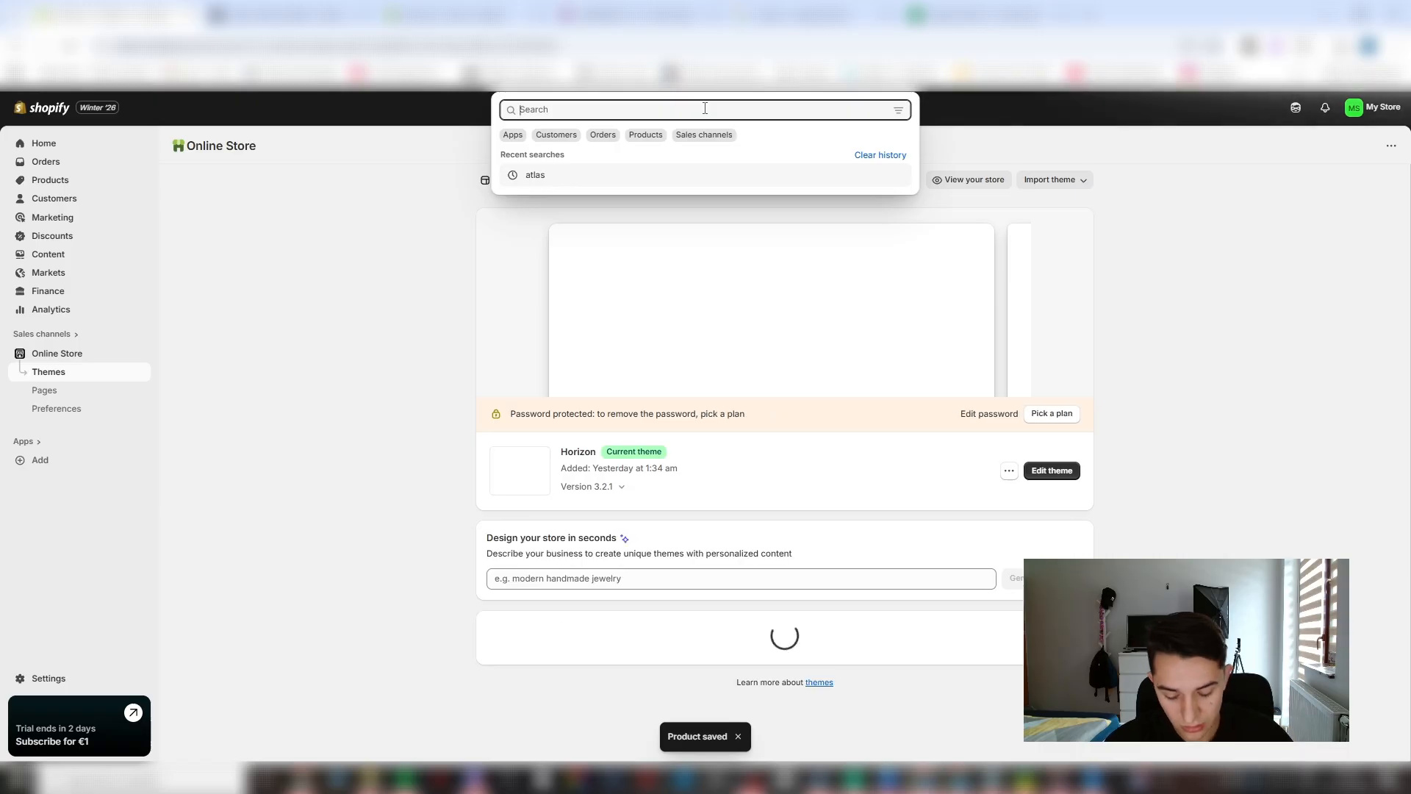
type("atlas")
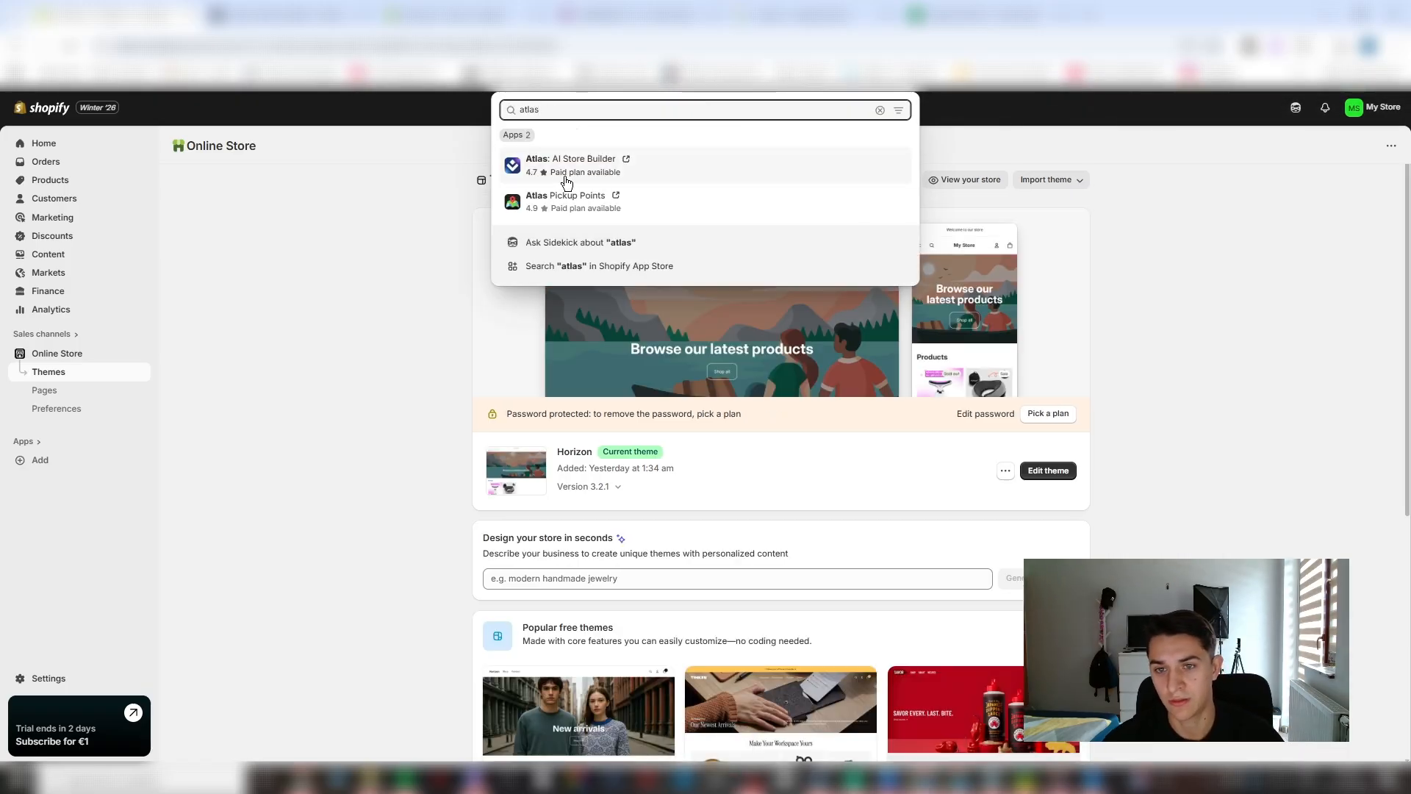
left_click(661, 267)
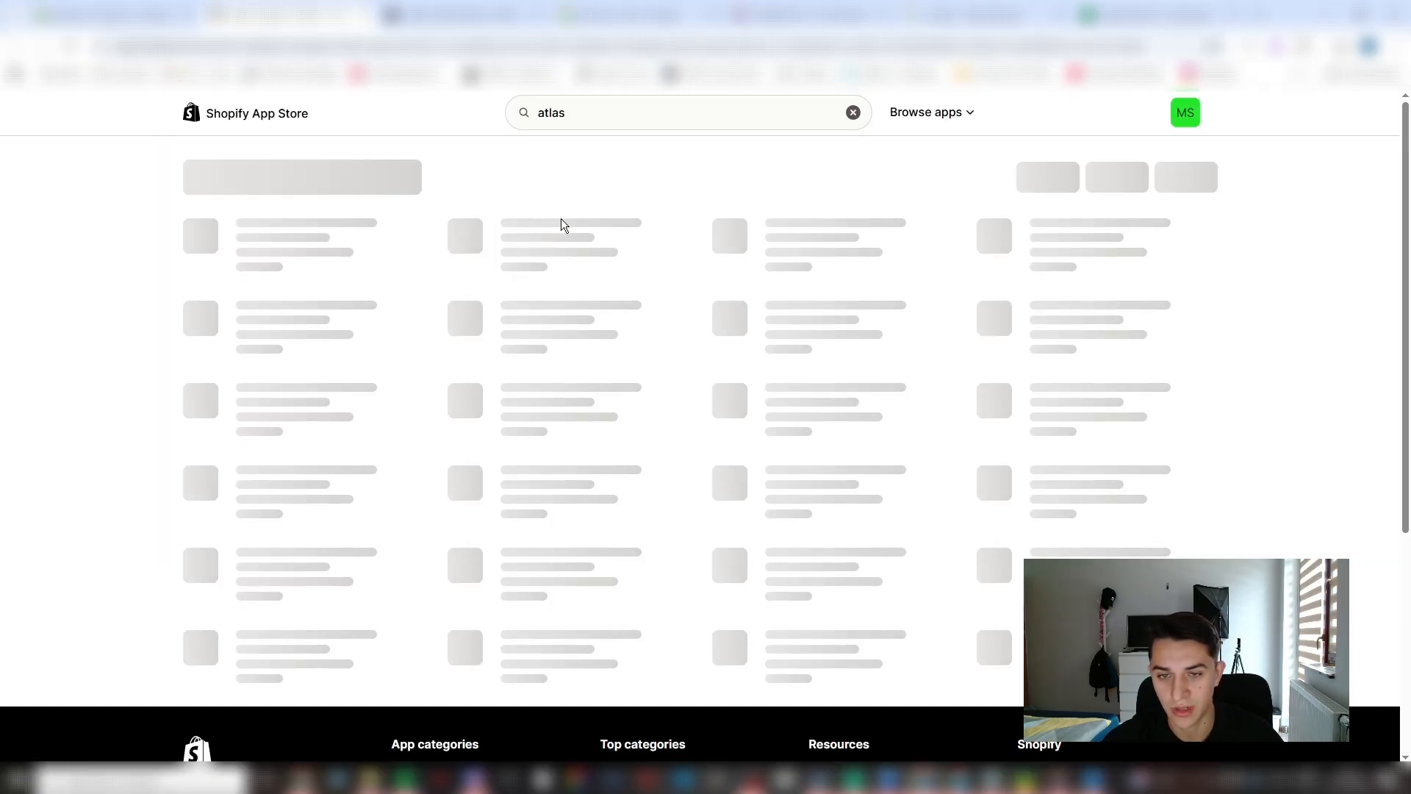
- Install the Atlas: AI Store Builder app from the App Store results and start its build-your-store setup
left_click(670, 274)
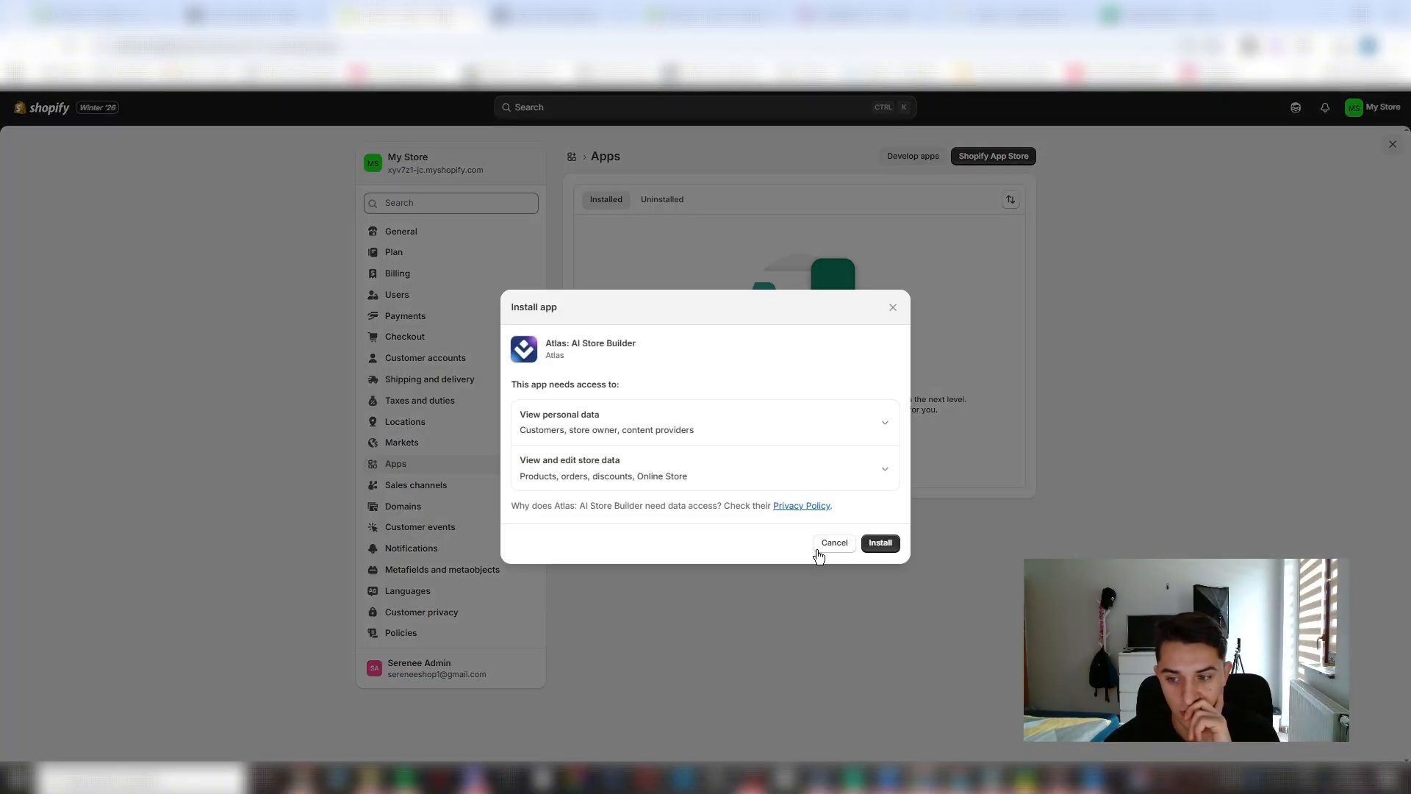
left_click(881, 544)
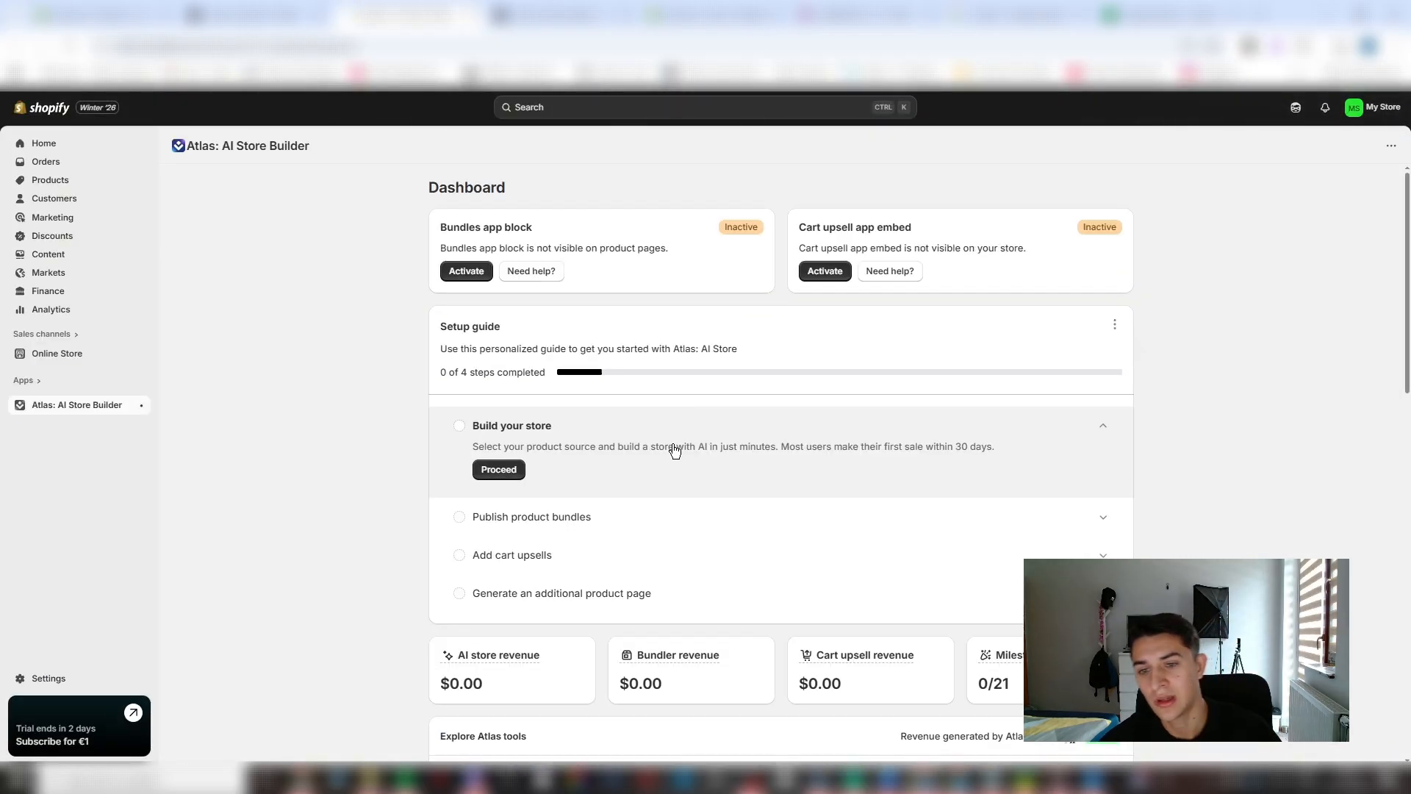
scroll(633, 426, "down", 2)
left_click(520, 329)
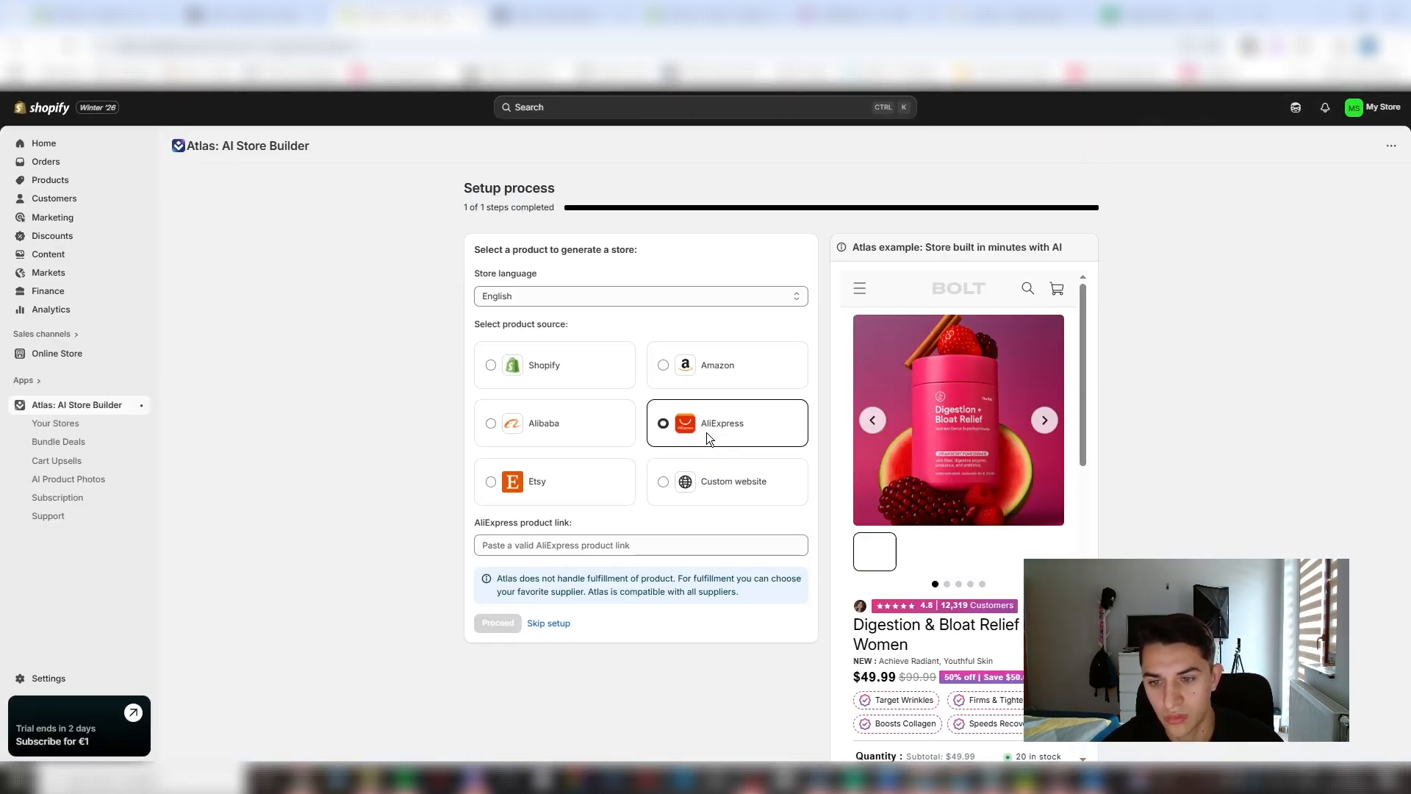
- Choose the Shopify product Luminesence® Facial Sculptor as the store's source and continue with all six product images
left_click(570, 378)
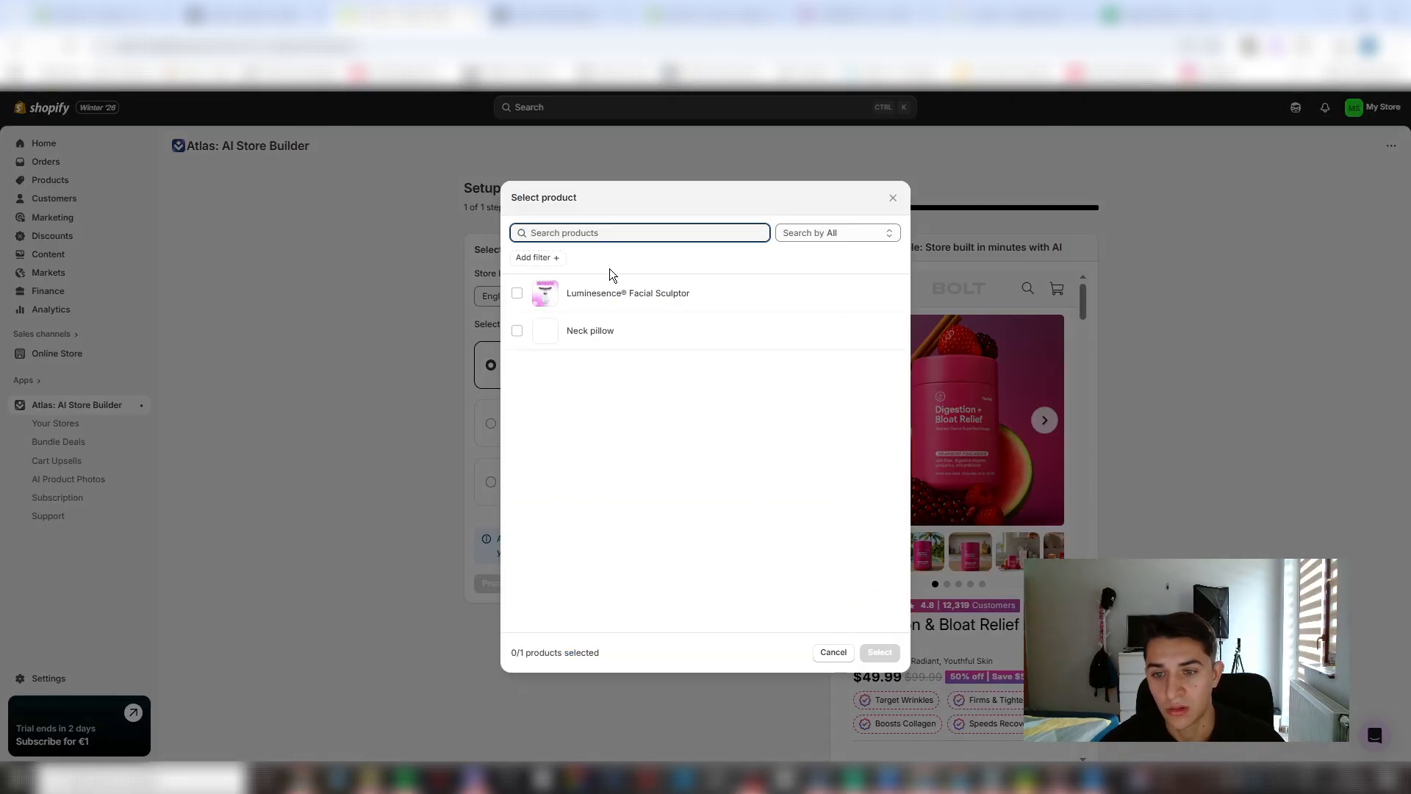
left_click(893, 197)
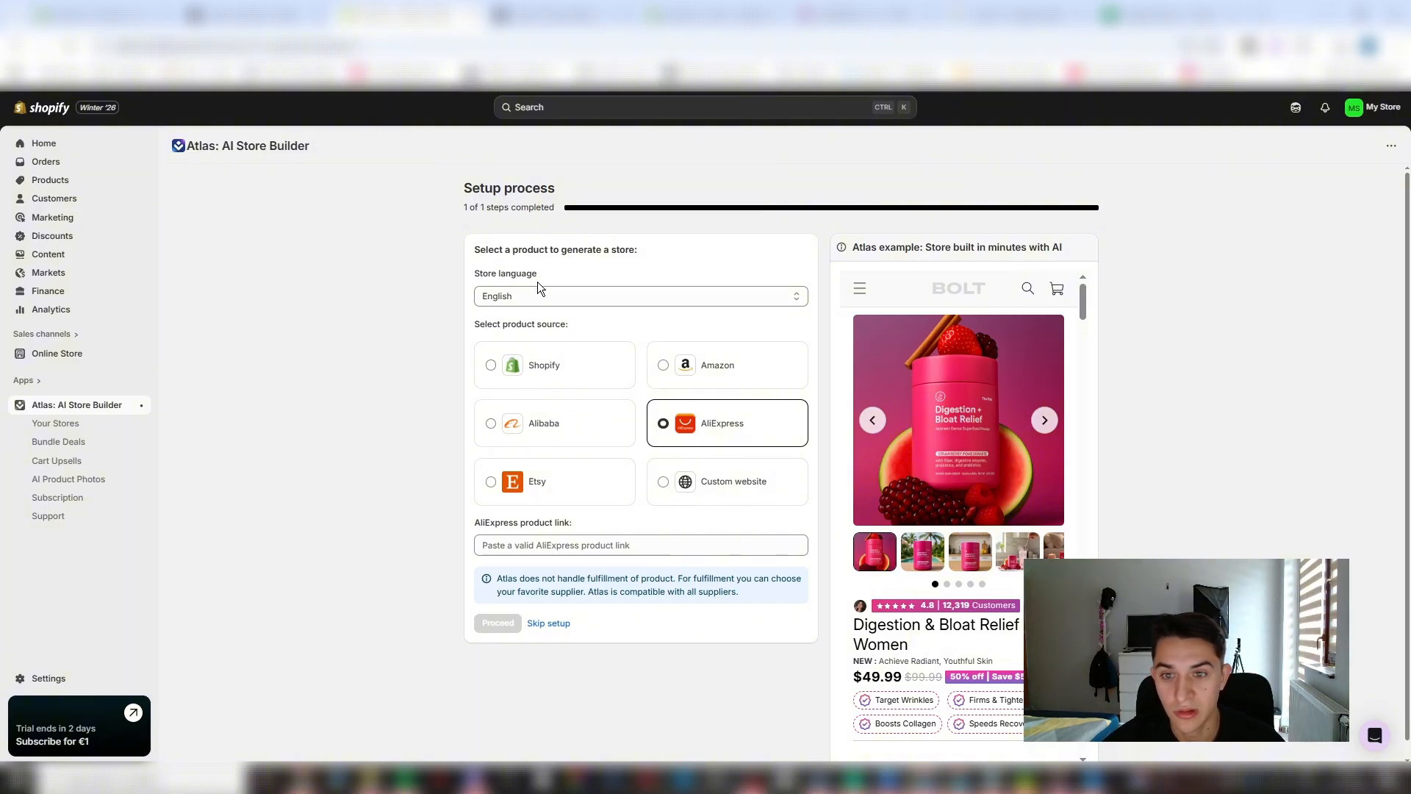
left_click(524, 376)
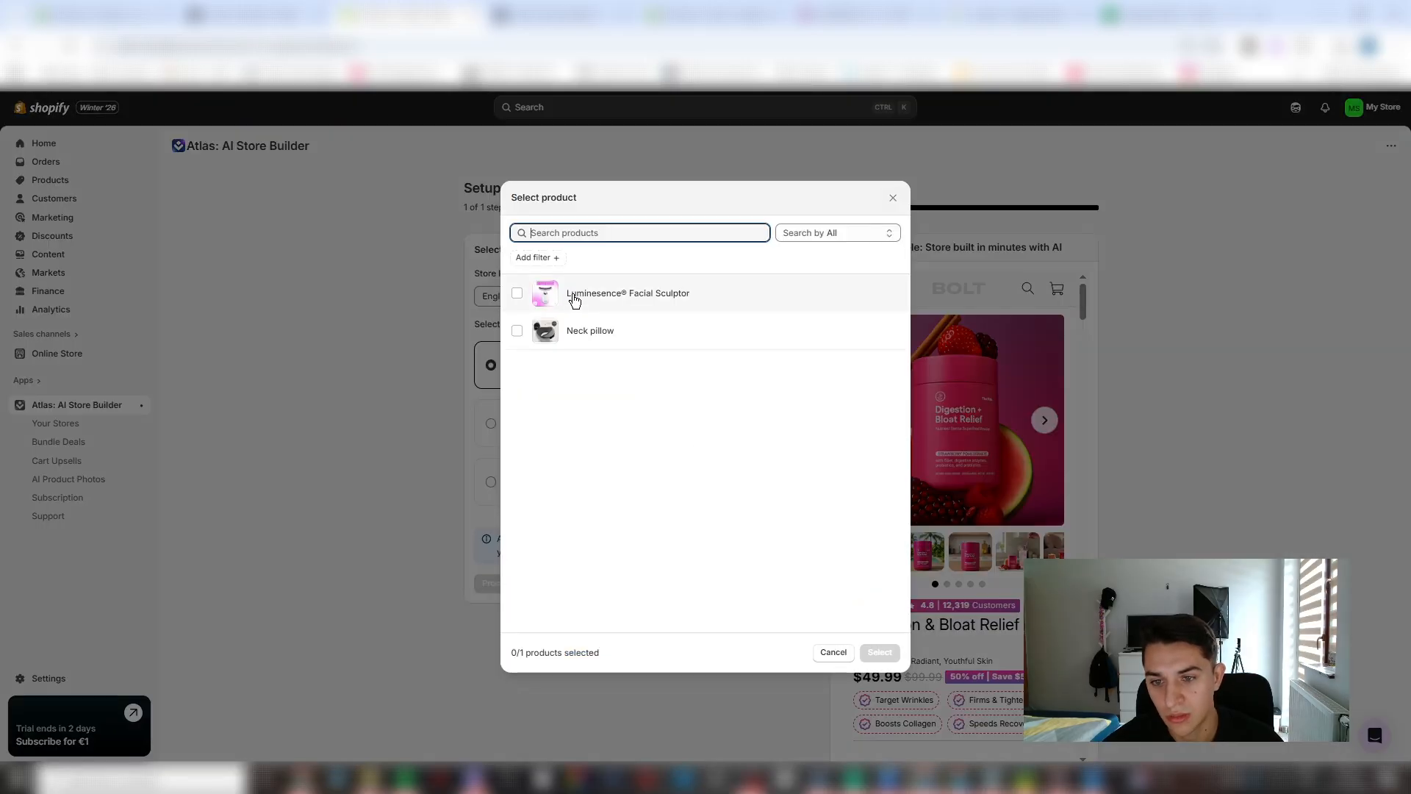
left_click(575, 298)
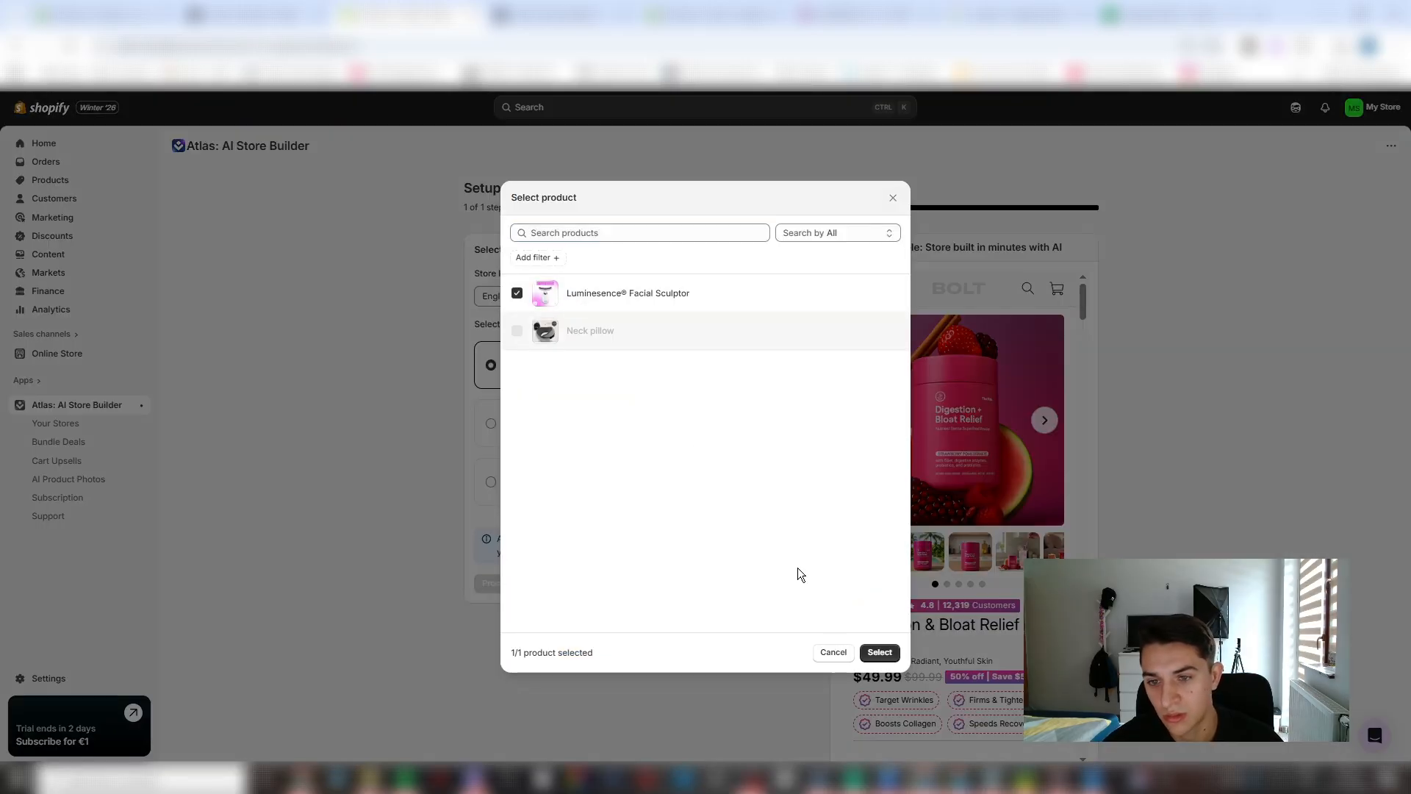
left_click(880, 653)
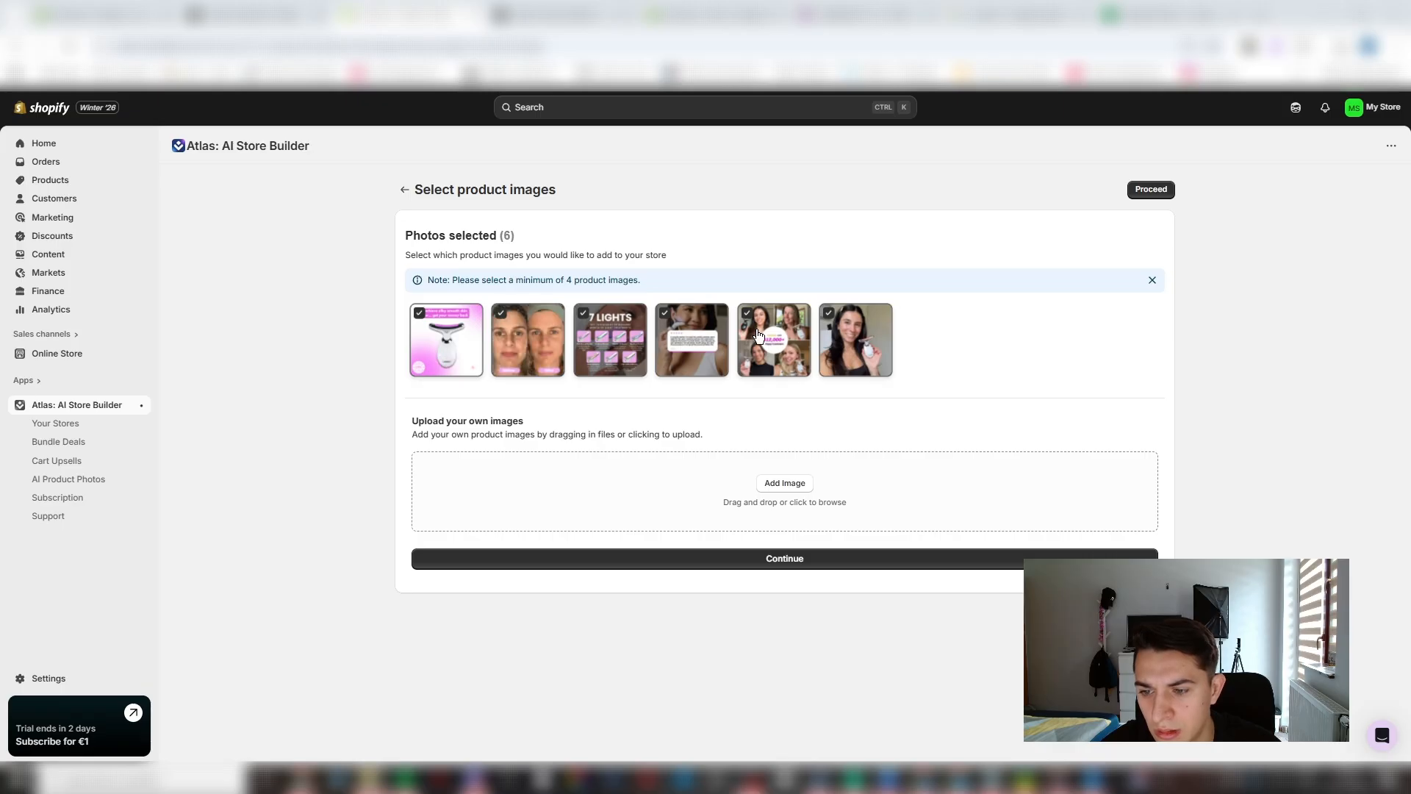
left_click(765, 557)
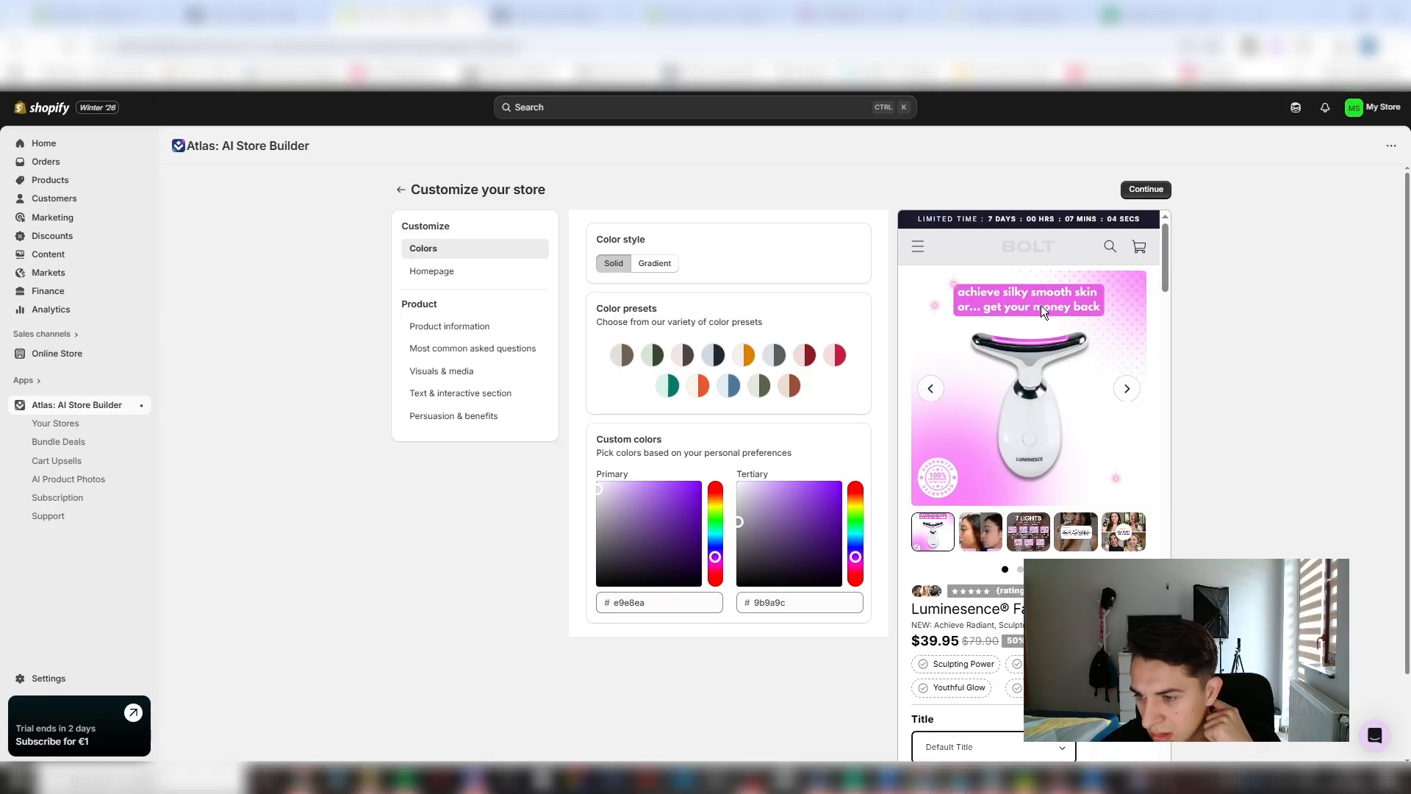
- Set the store's custom primary color to pink #ffa7ff and the tertiary color to purple #dc5aff
left_click_drag(715, 556, 757, 438)
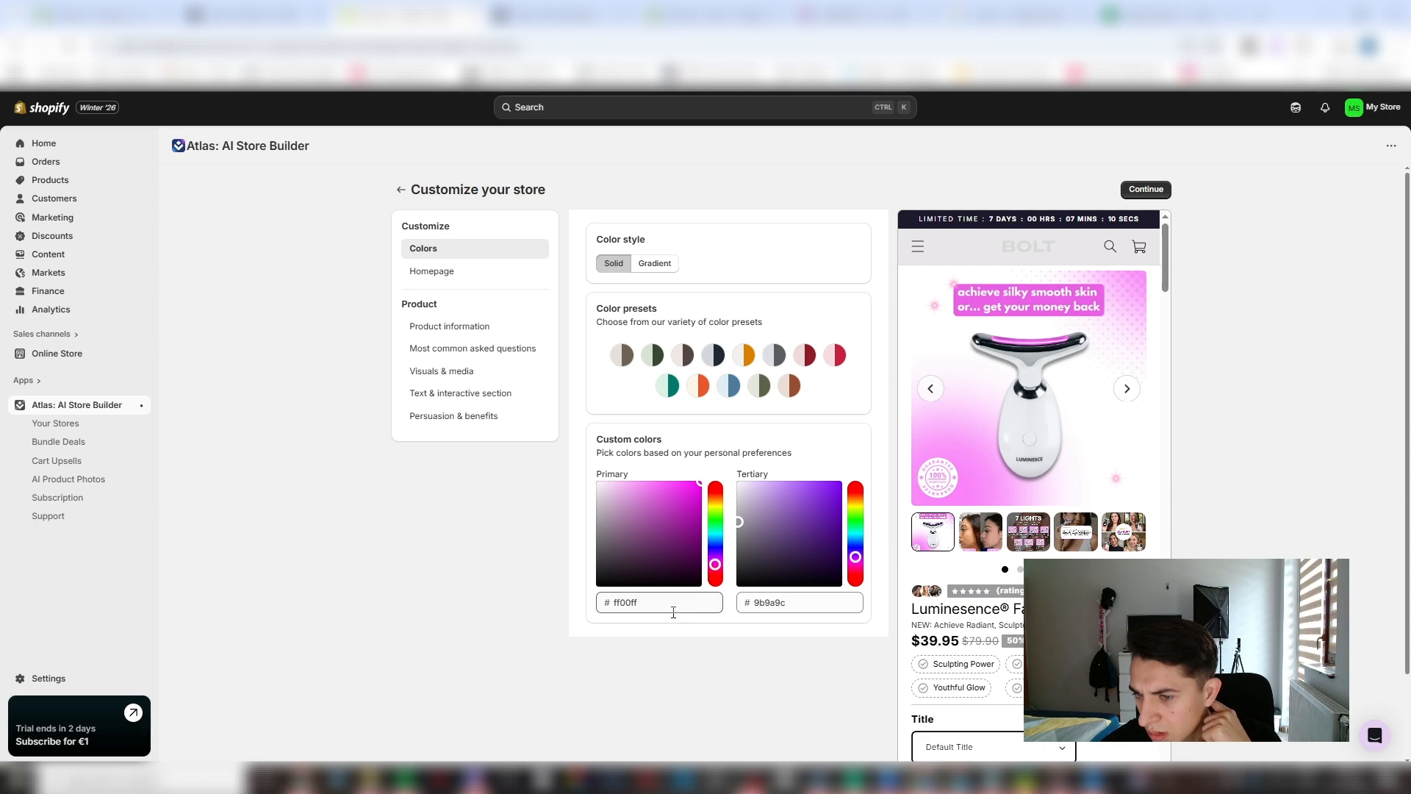
left_click_drag(700, 483, 643, 480)
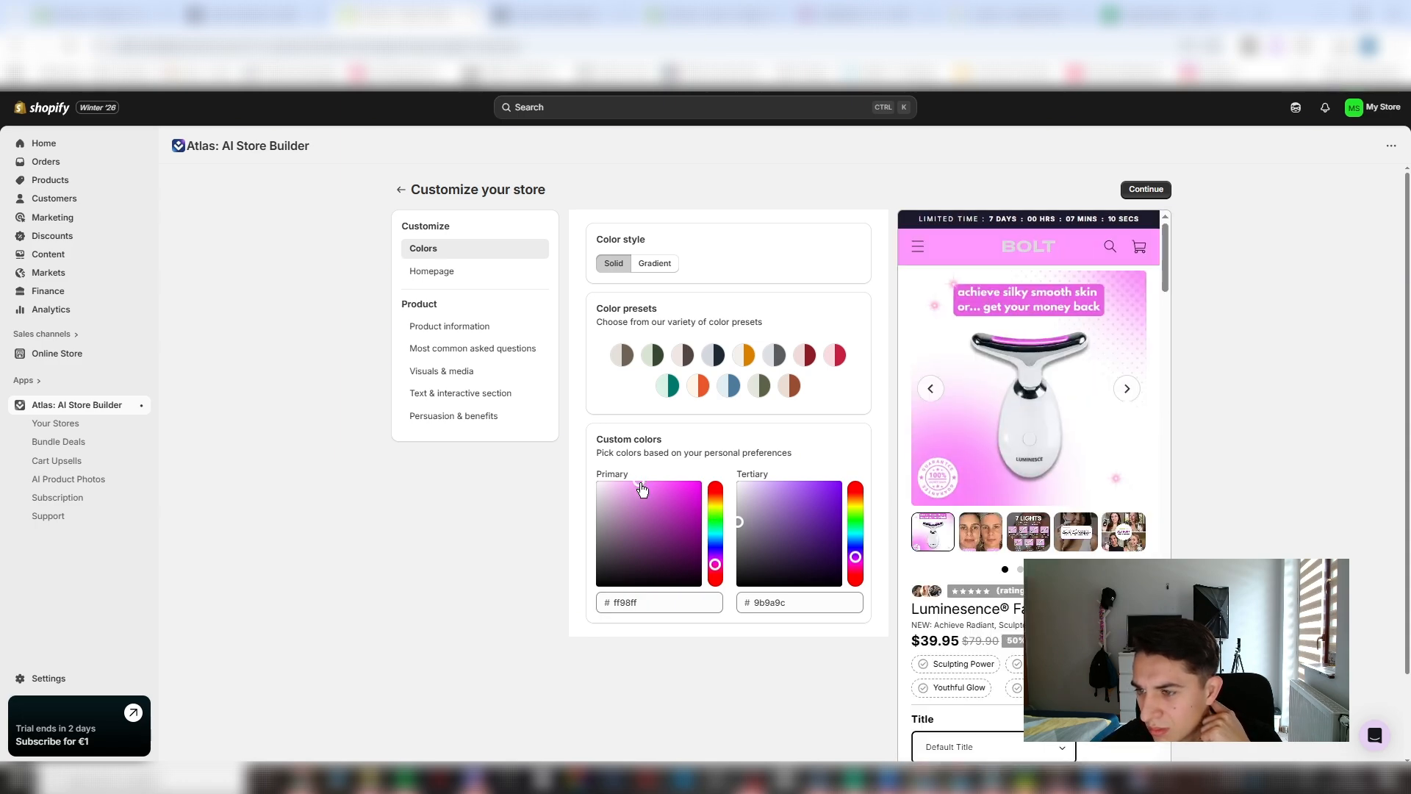
left_click_drag(642, 489, 650, 485)
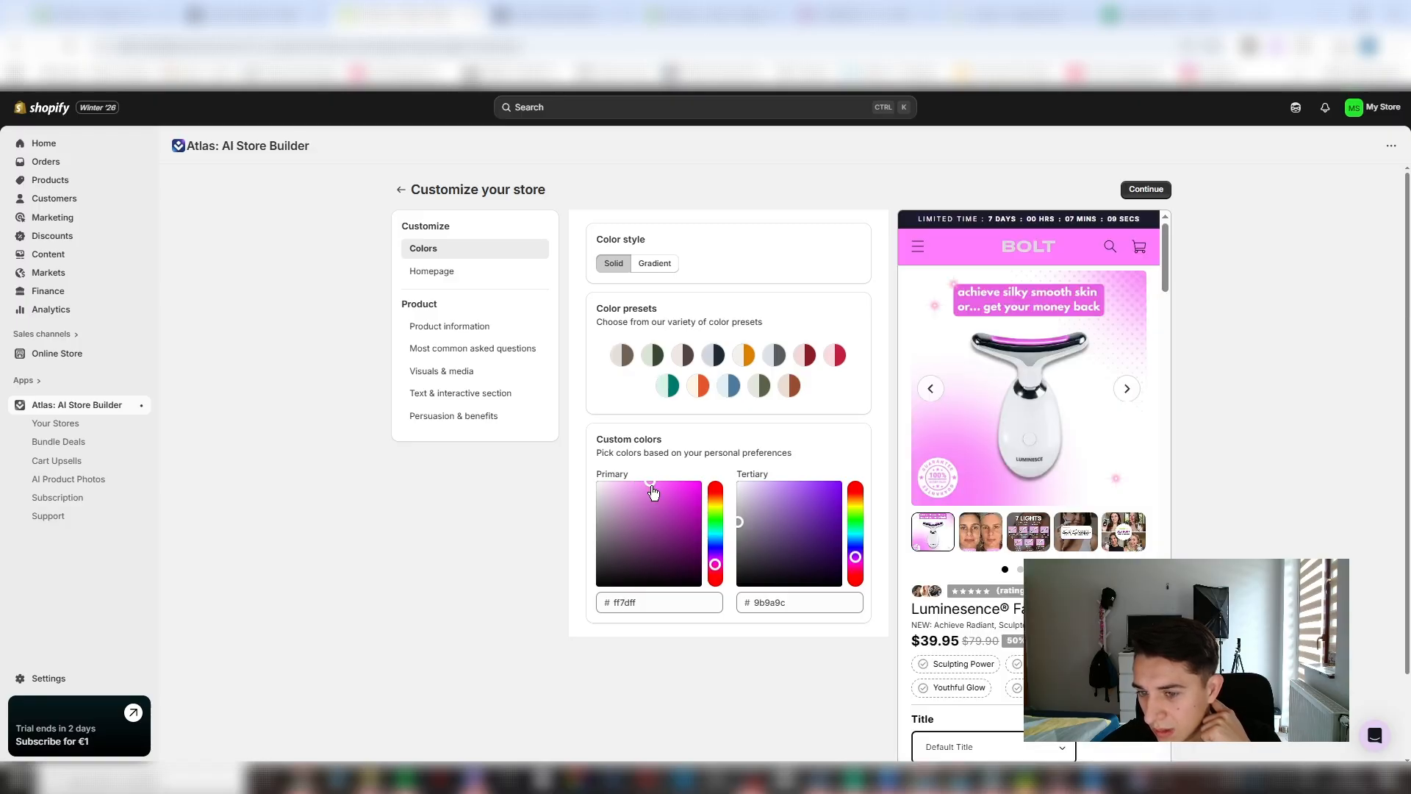
left_click_drag(653, 491, 642, 476)
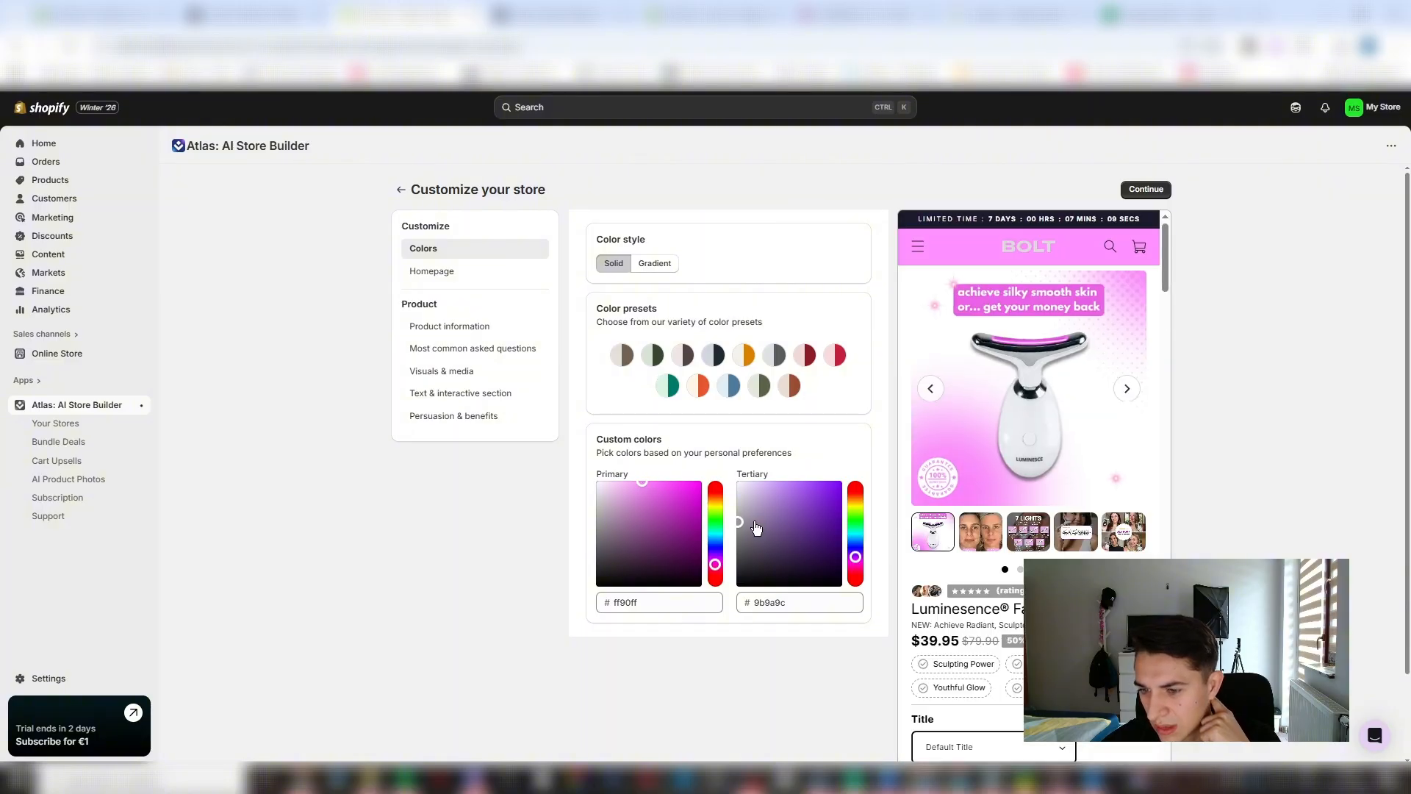
left_click_drag(765, 517, 881, 461)
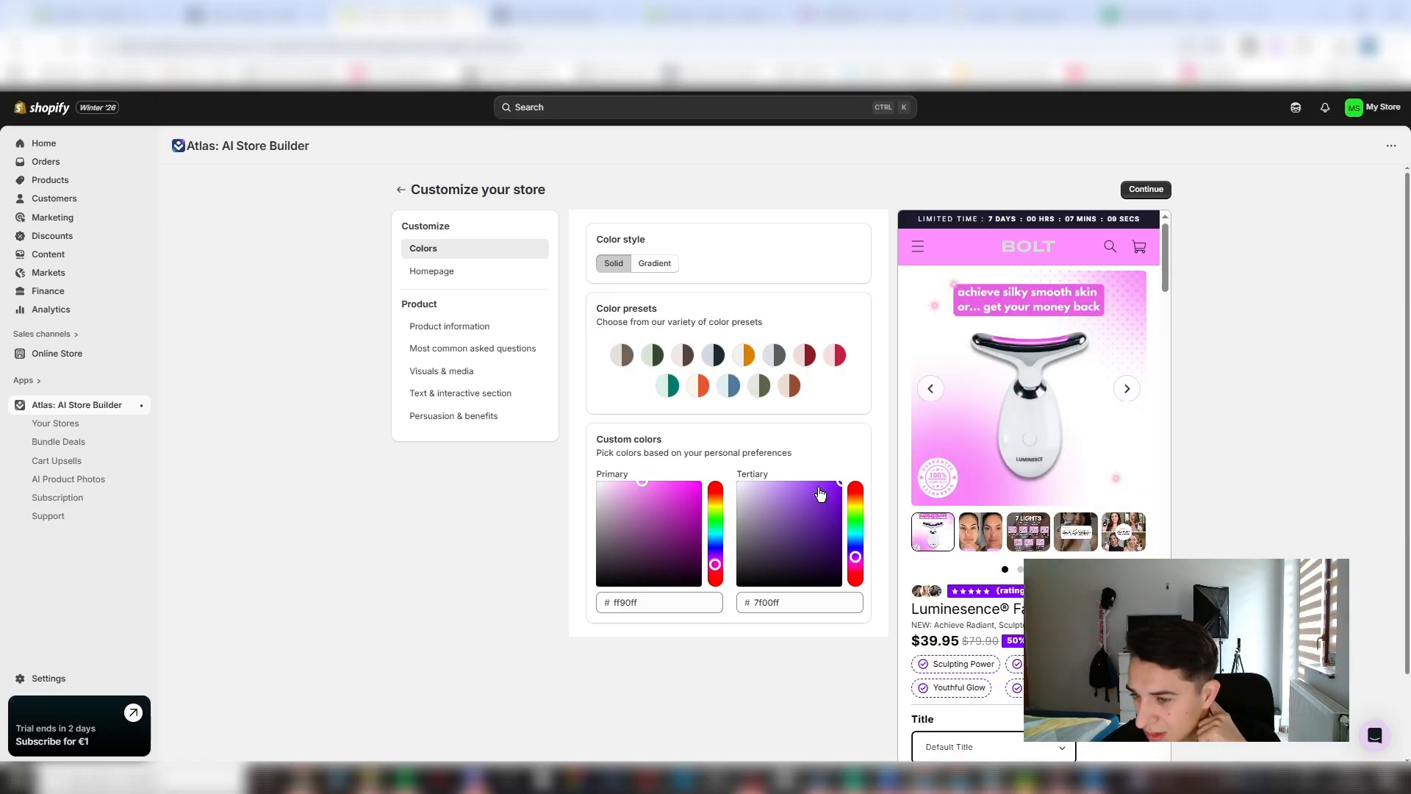
left_click(855, 561)
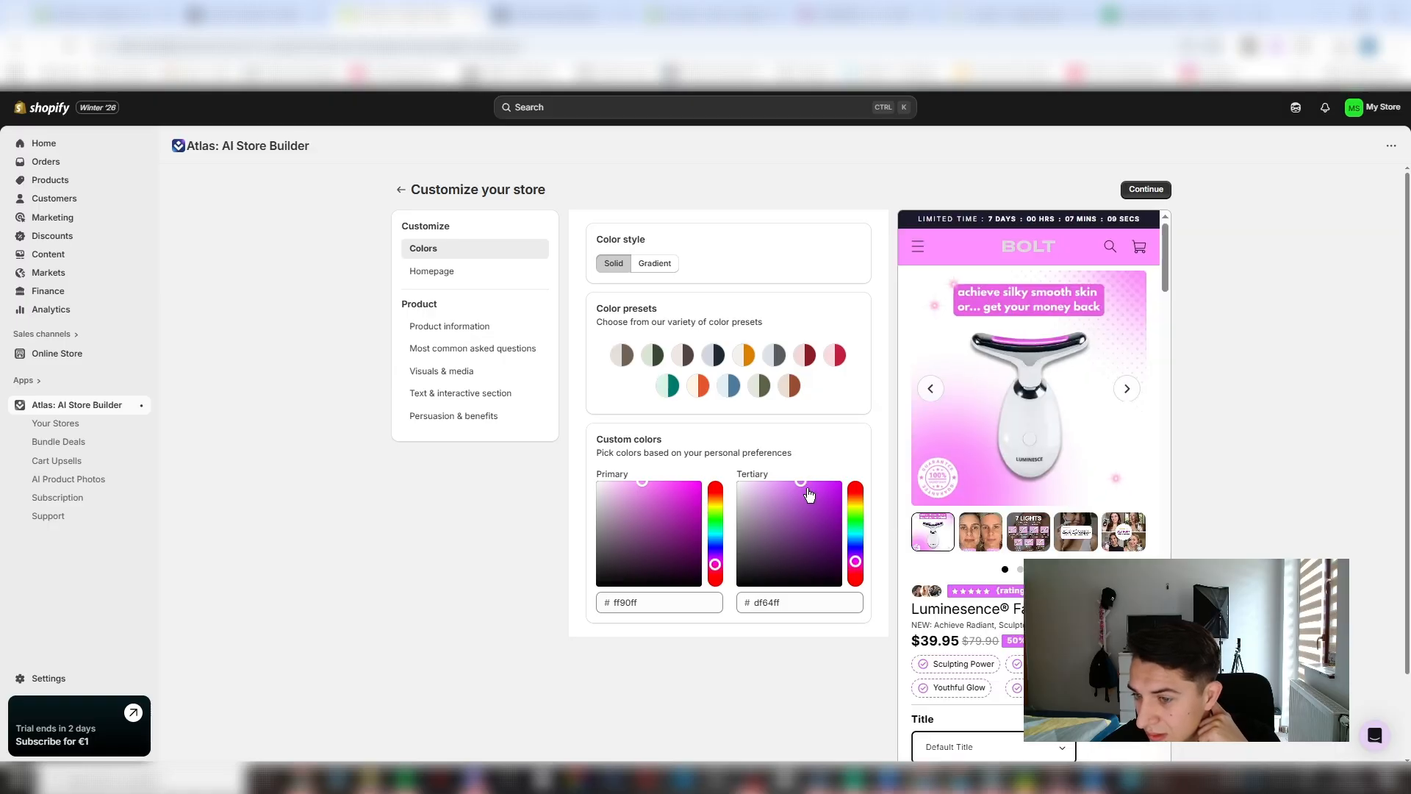
left_click(635, 482)
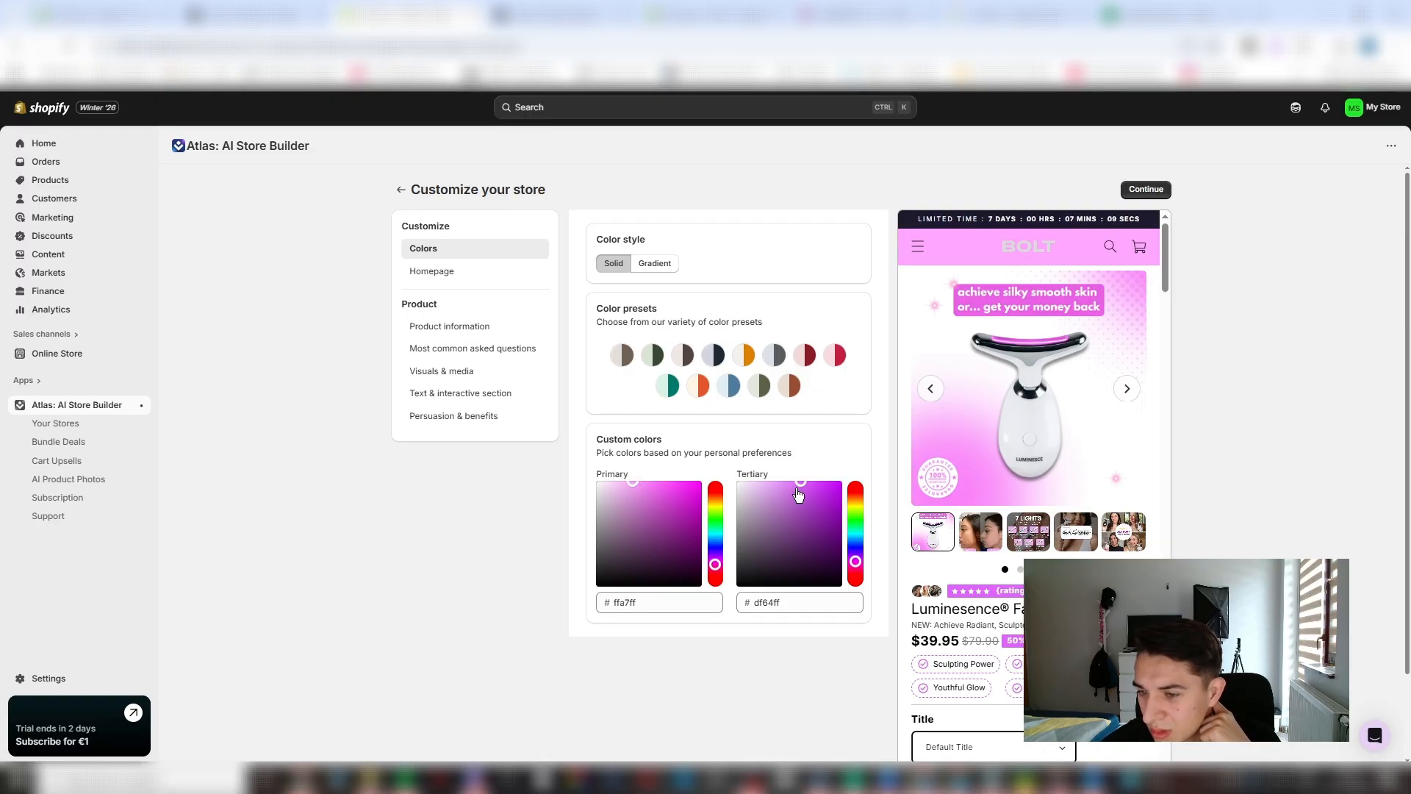
left_click(757, 480)
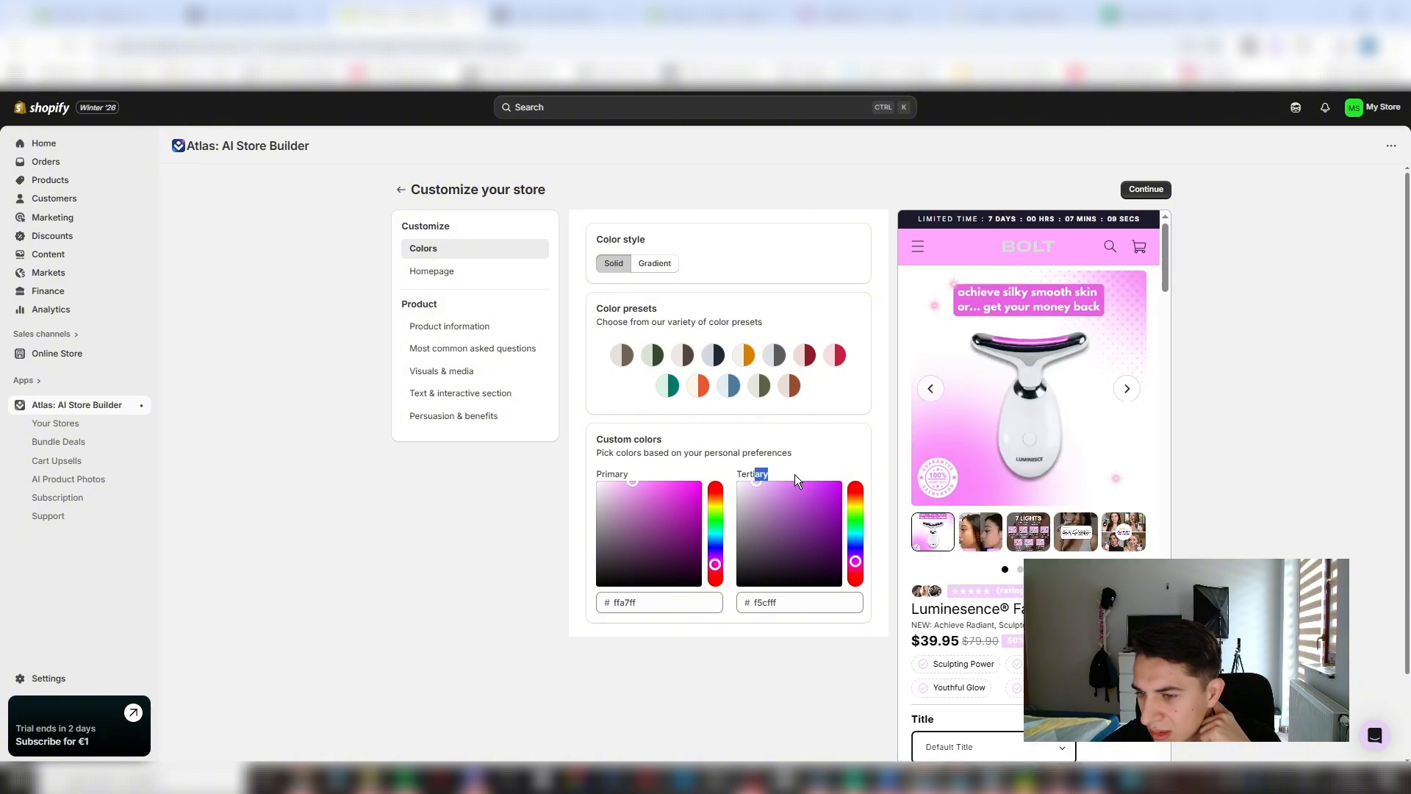
mouse_move(795, 474)
left_mouse_down()
mouse_move(785, 486)
mouse_move(800, 476)
left_mouse_up()
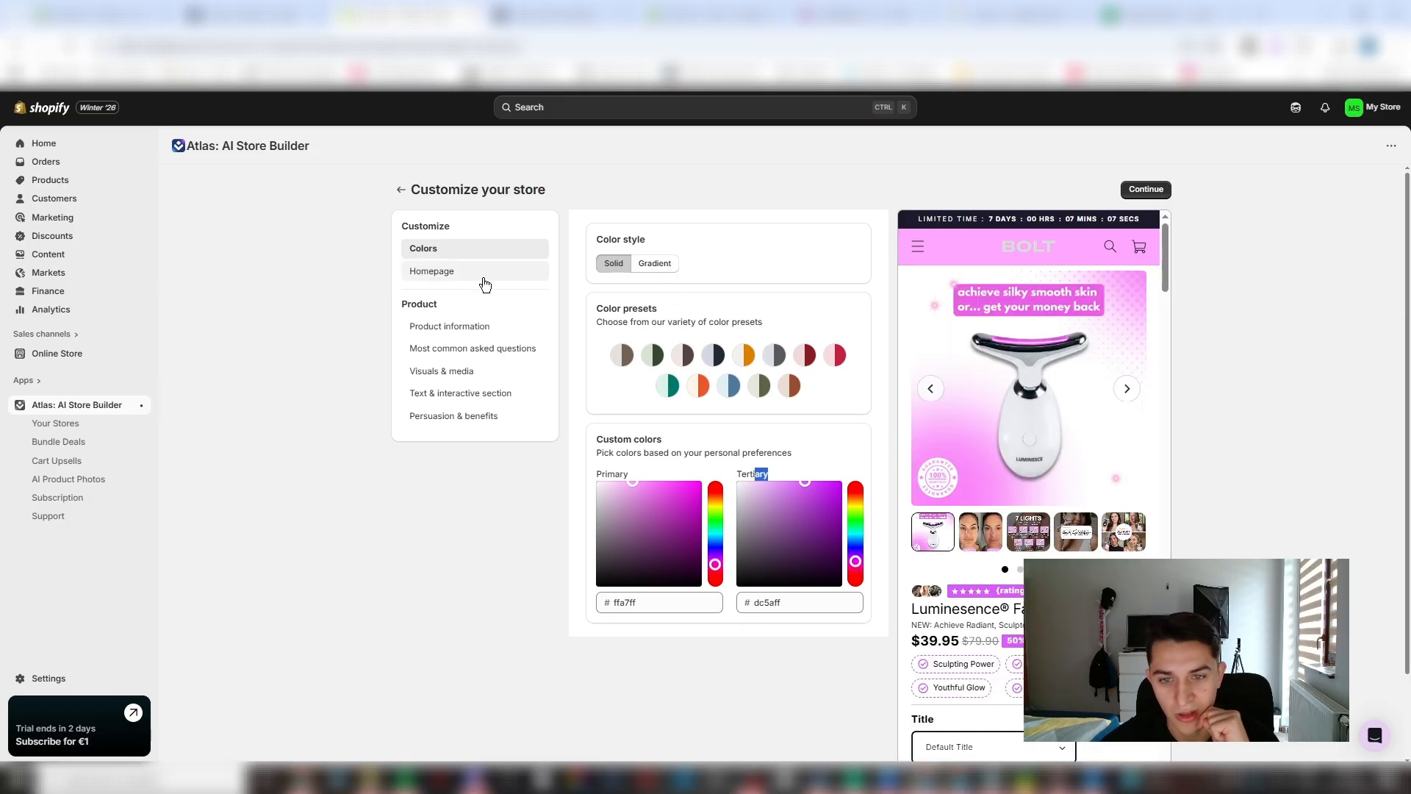
- Examine how the chosen colors look throughout the product page preview and on the homepage preview
scroll(1012, 596, "down", 15)
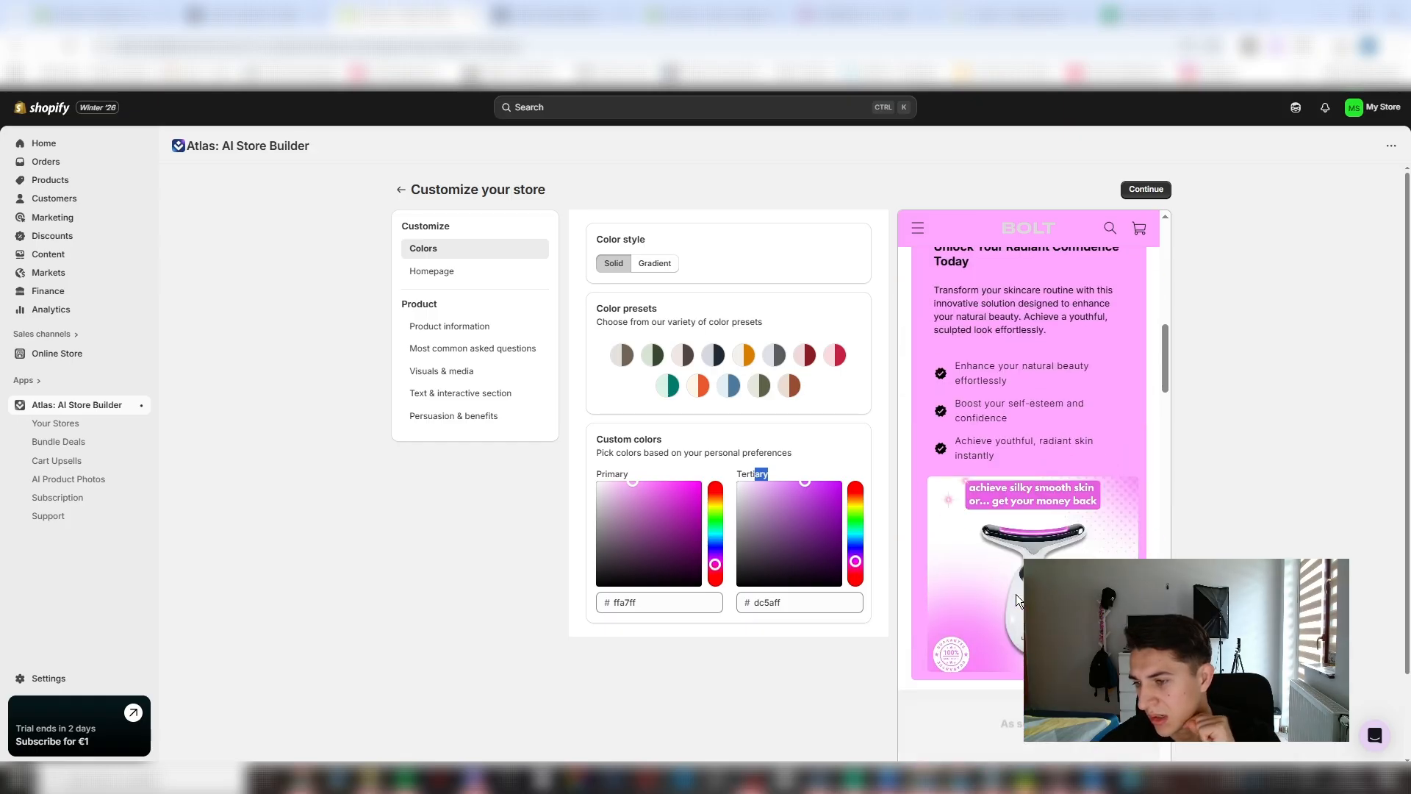
scroll(1007, 598, "up", 3)
scroll(1007, 602, "down", 7)
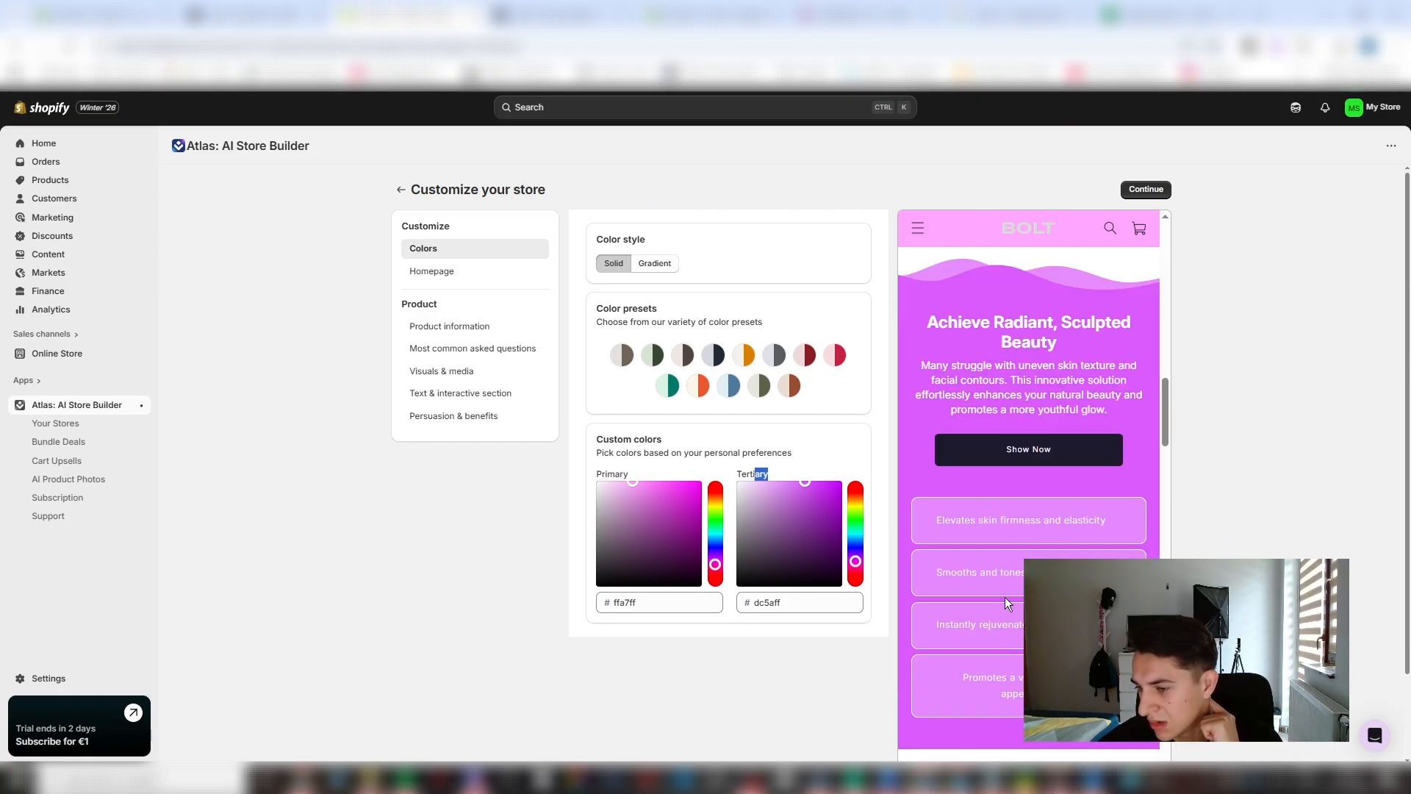
scroll(994, 426, "down", 7)
scroll(994, 430, "down", 20)
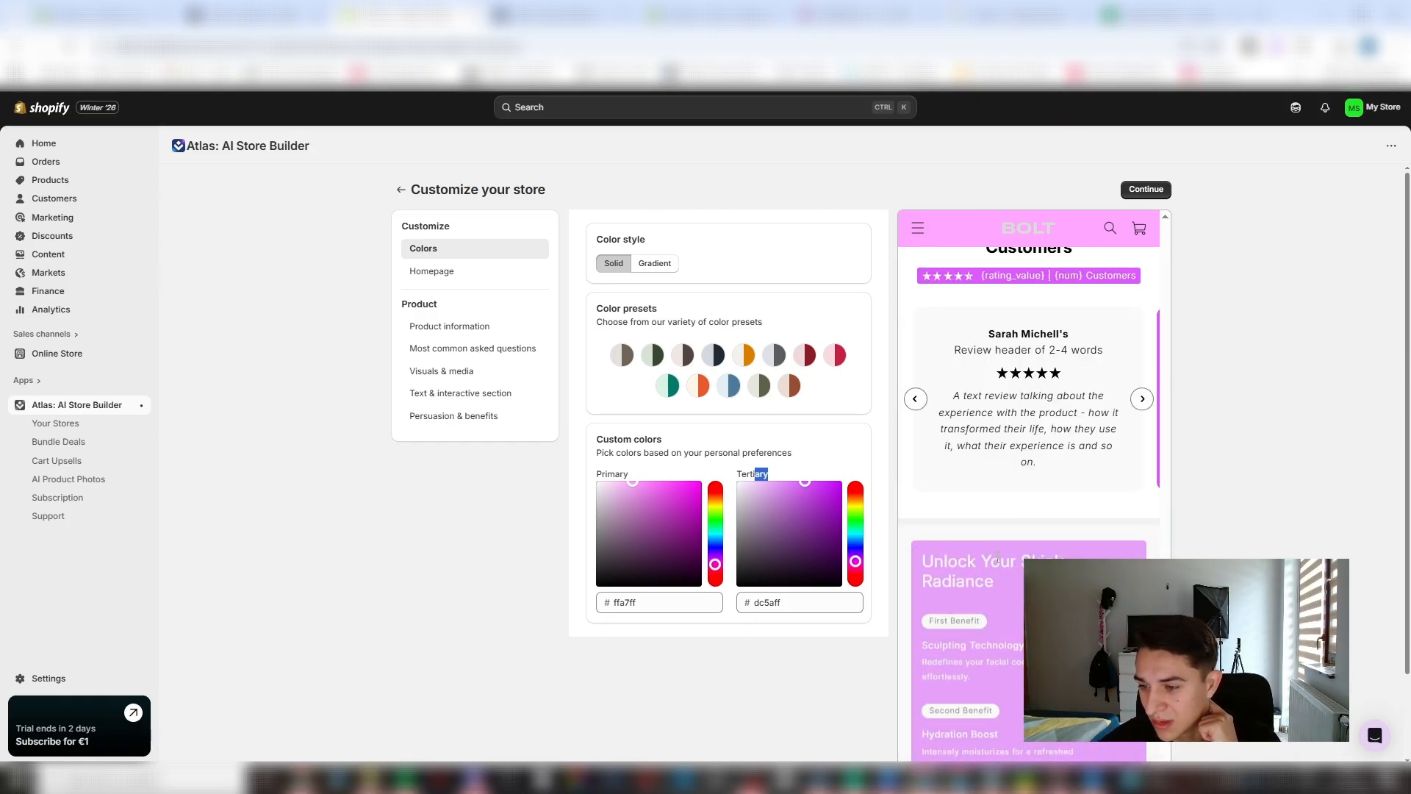
scroll(997, 624, "down", 5)
scroll(994, 625, "up", 15)
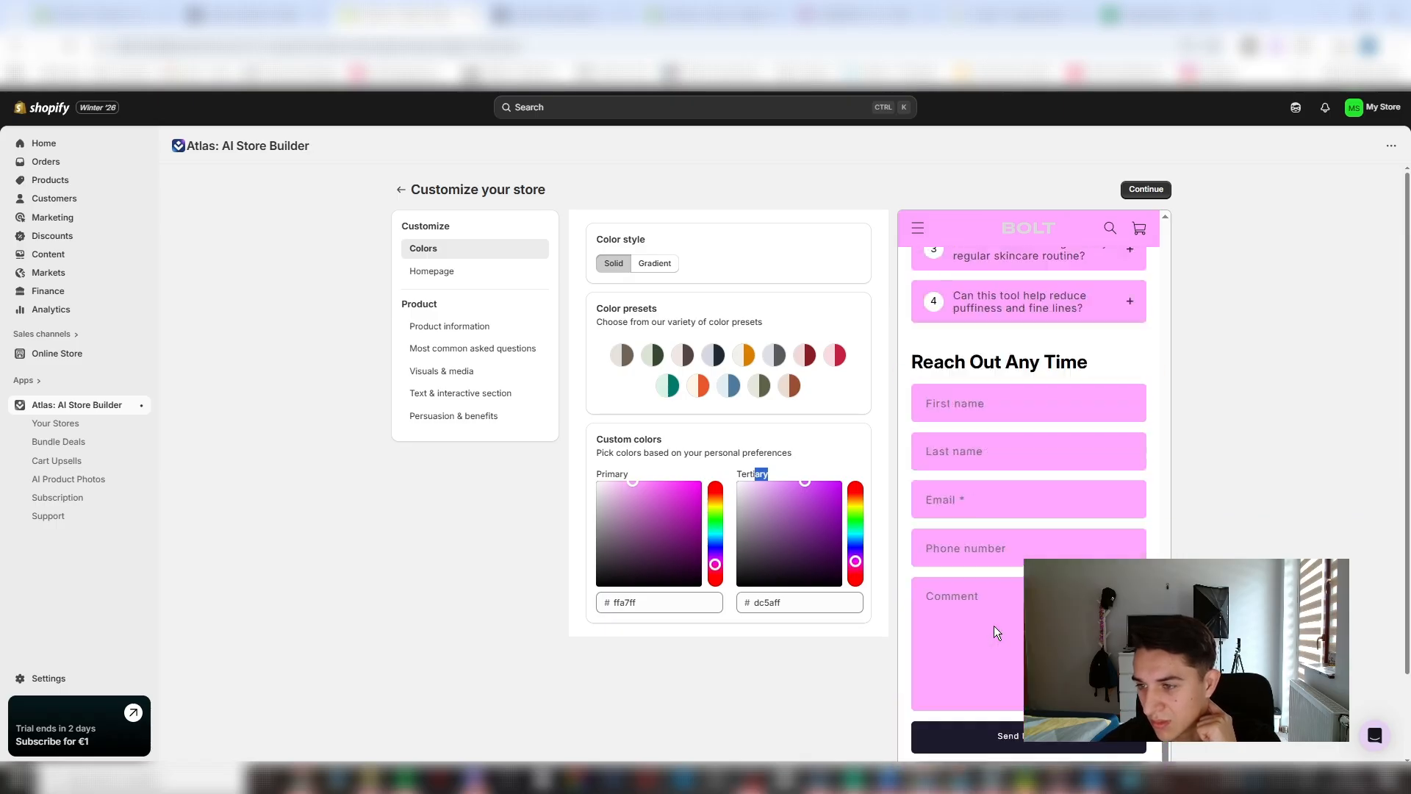
scroll(985, 621, "up", 20)
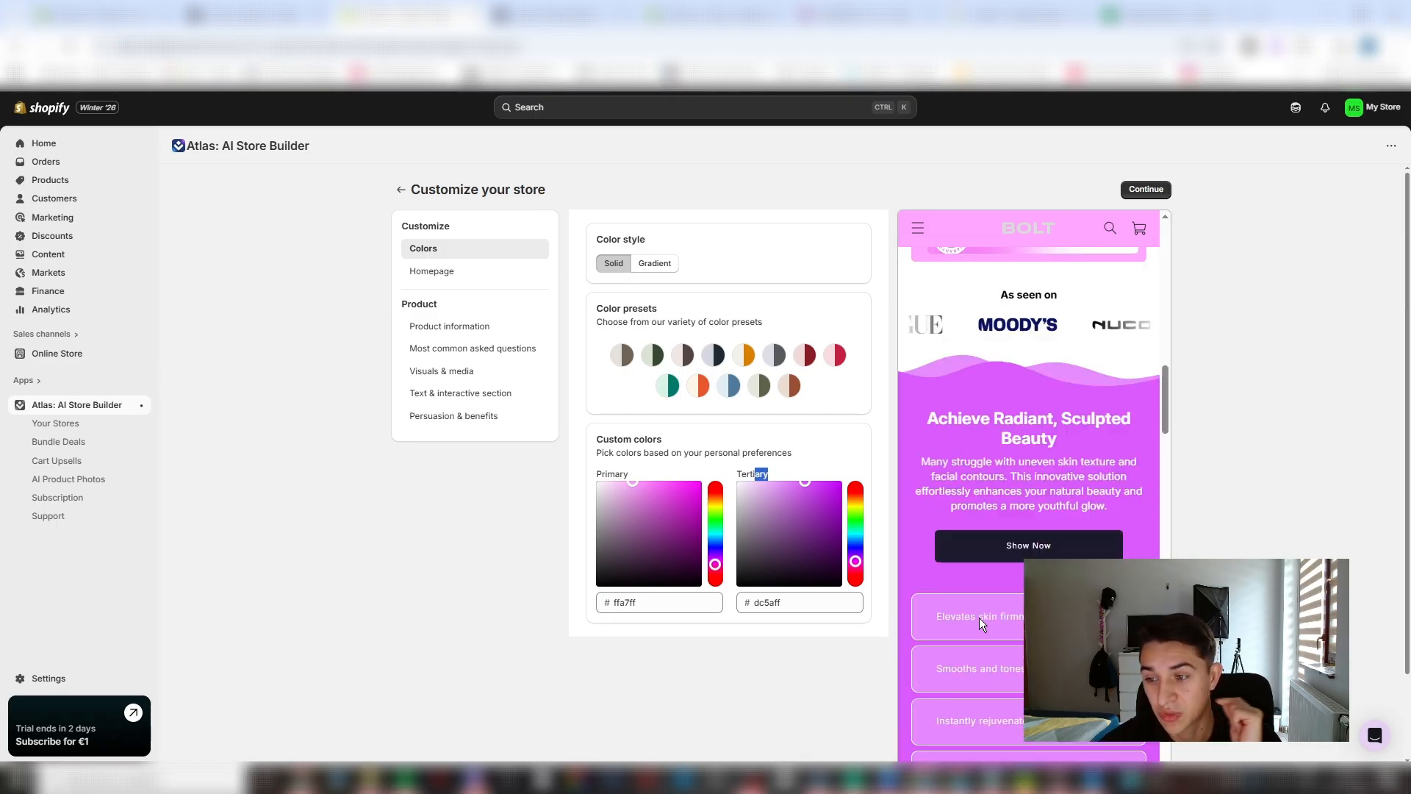
left_click(413, 547)
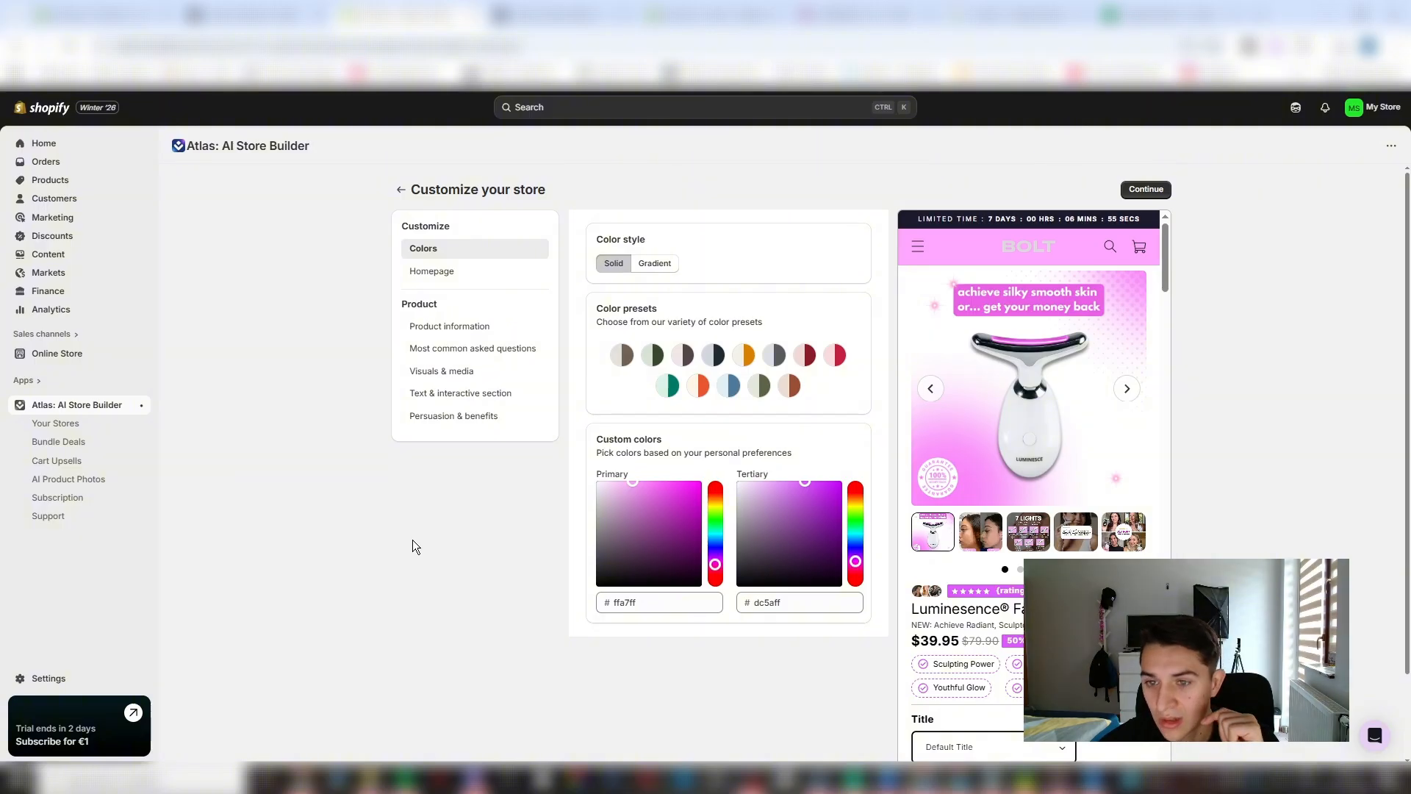
left_click(465, 271)
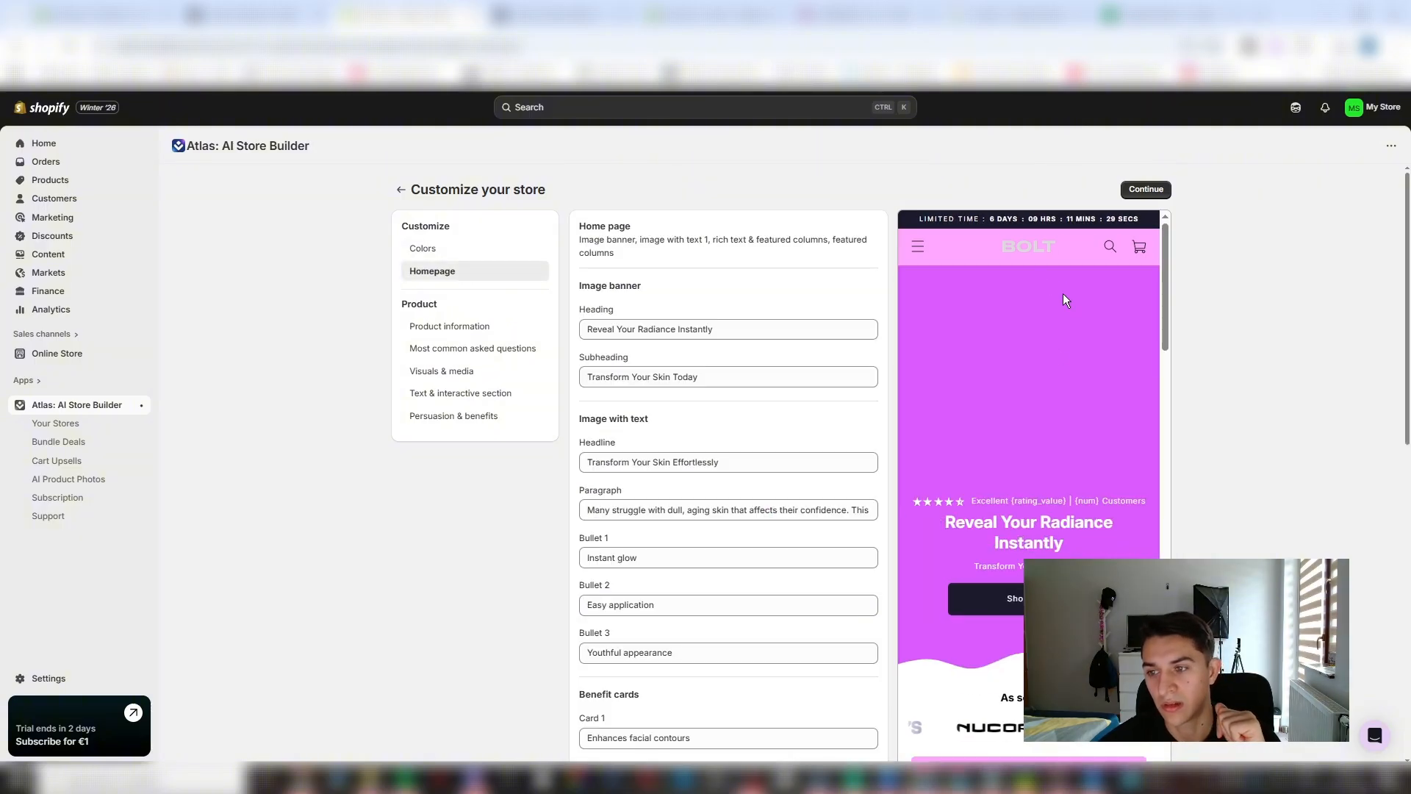
left_click(470, 248)
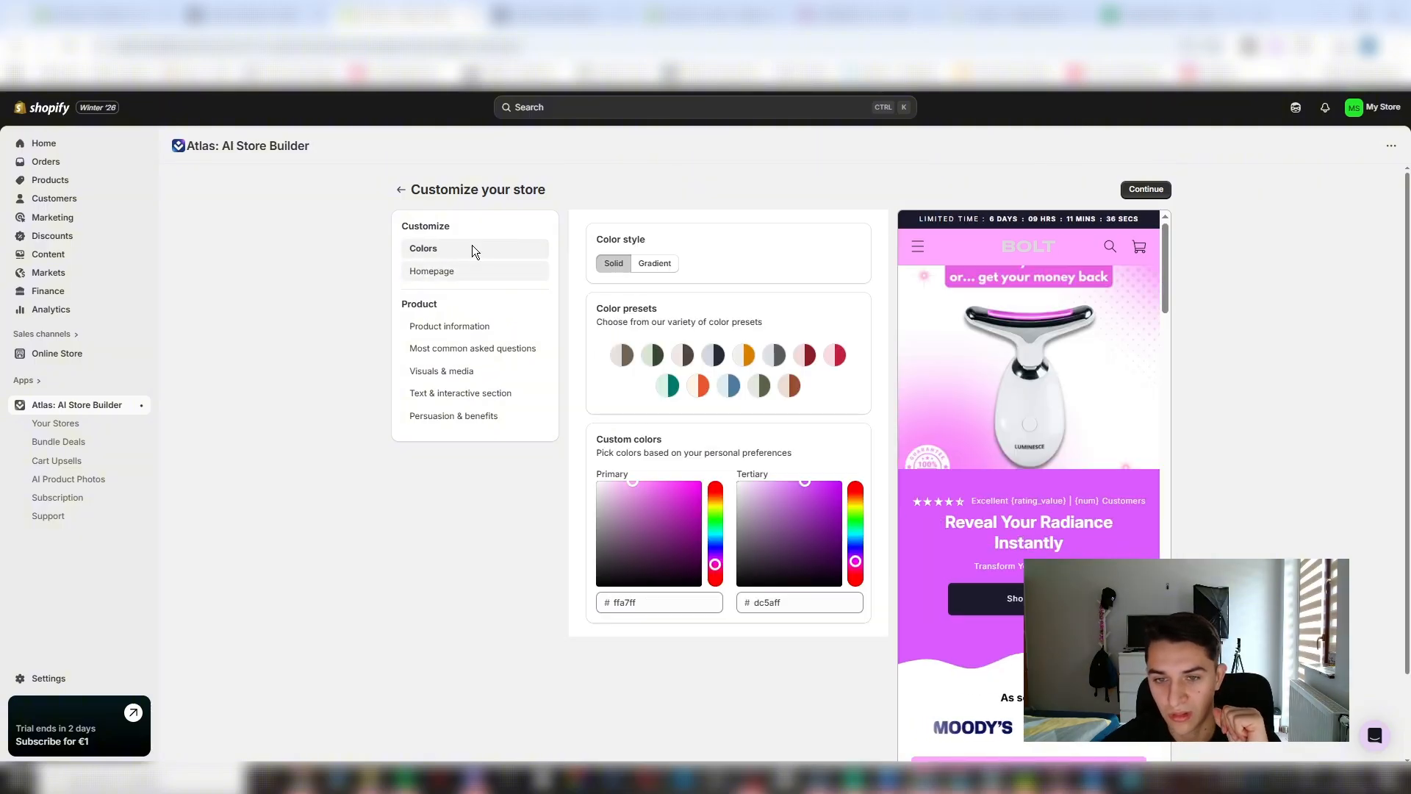
- Continue from the store customization, skipping the bundle setup and accepting the Atlas recommended cart upsell
left_click(1146, 190)
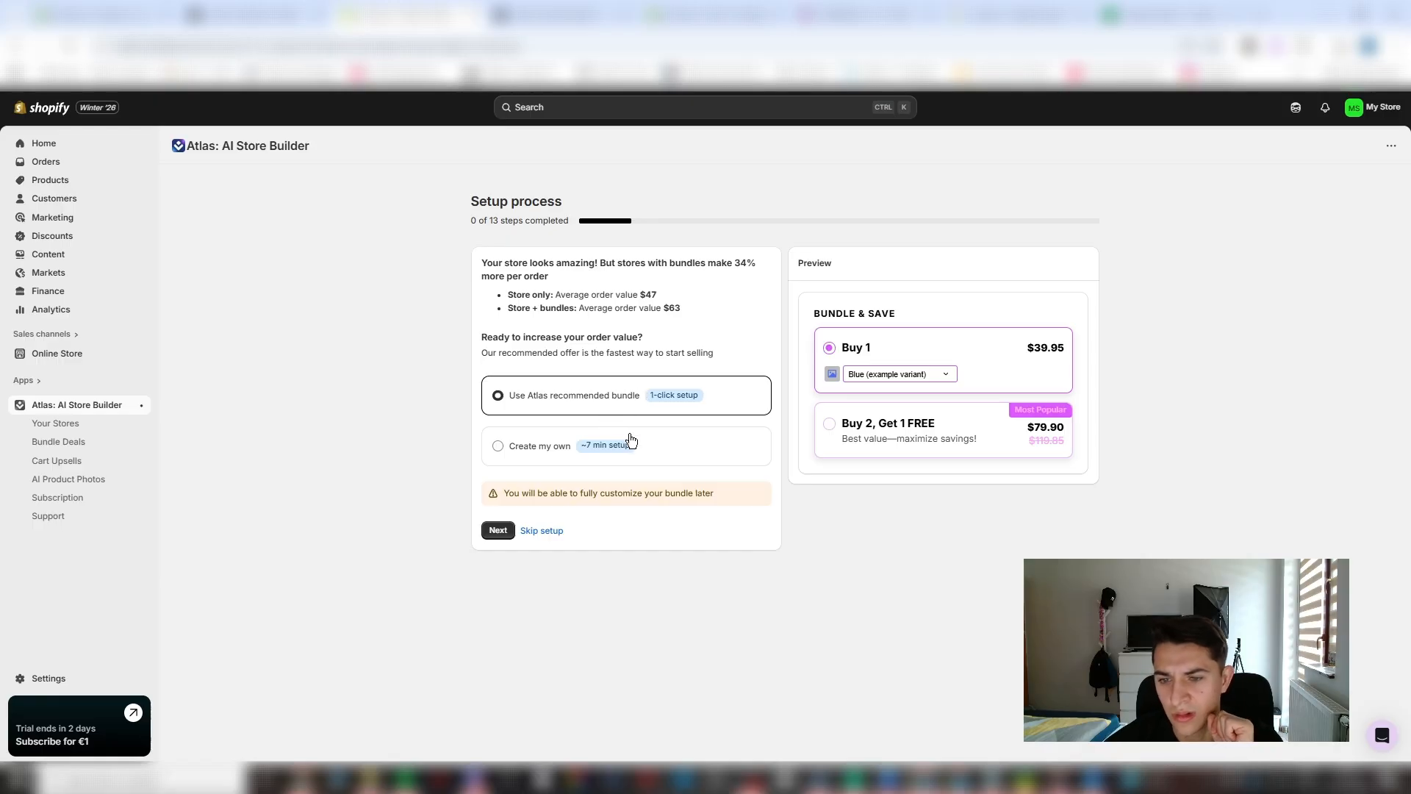
left_click(544, 532)
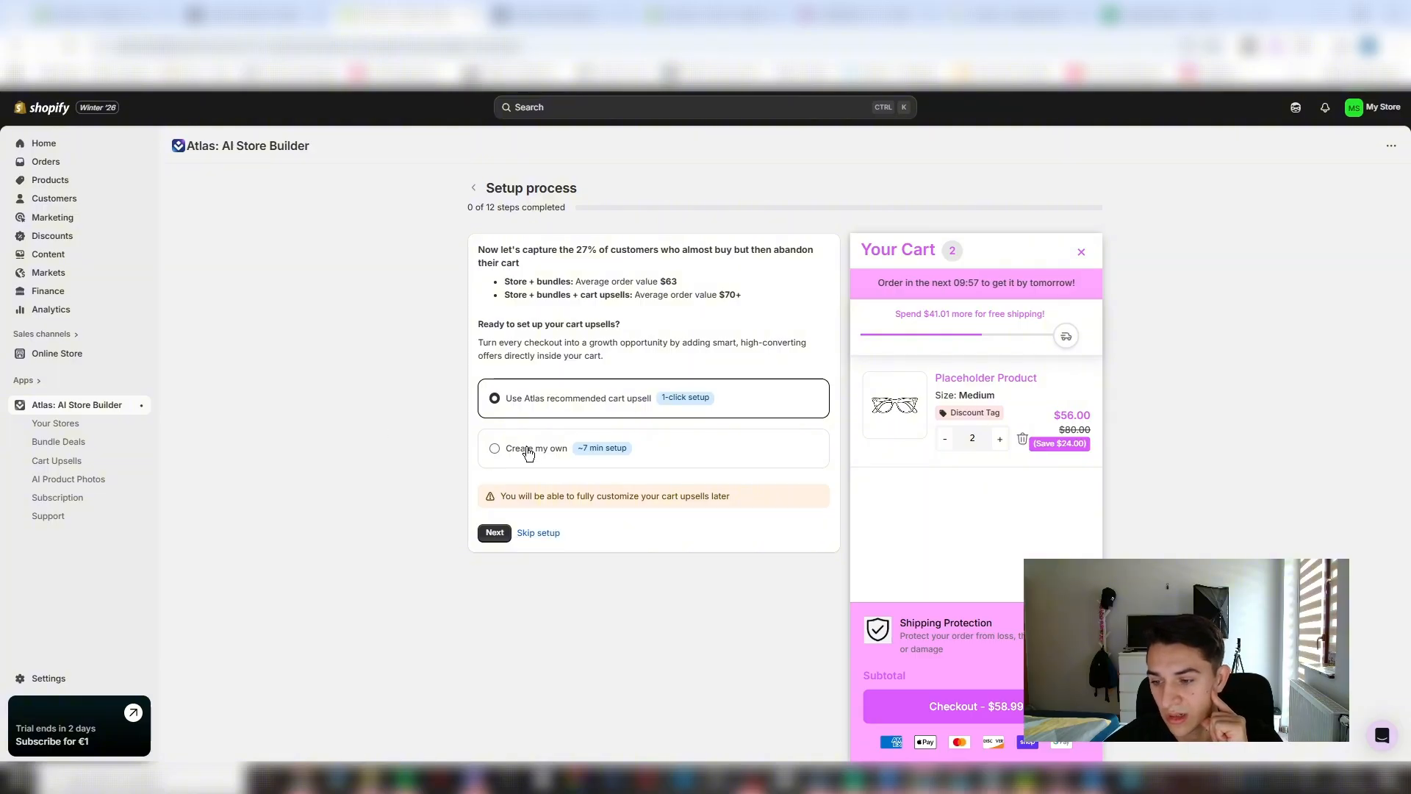
left_click(495, 533)
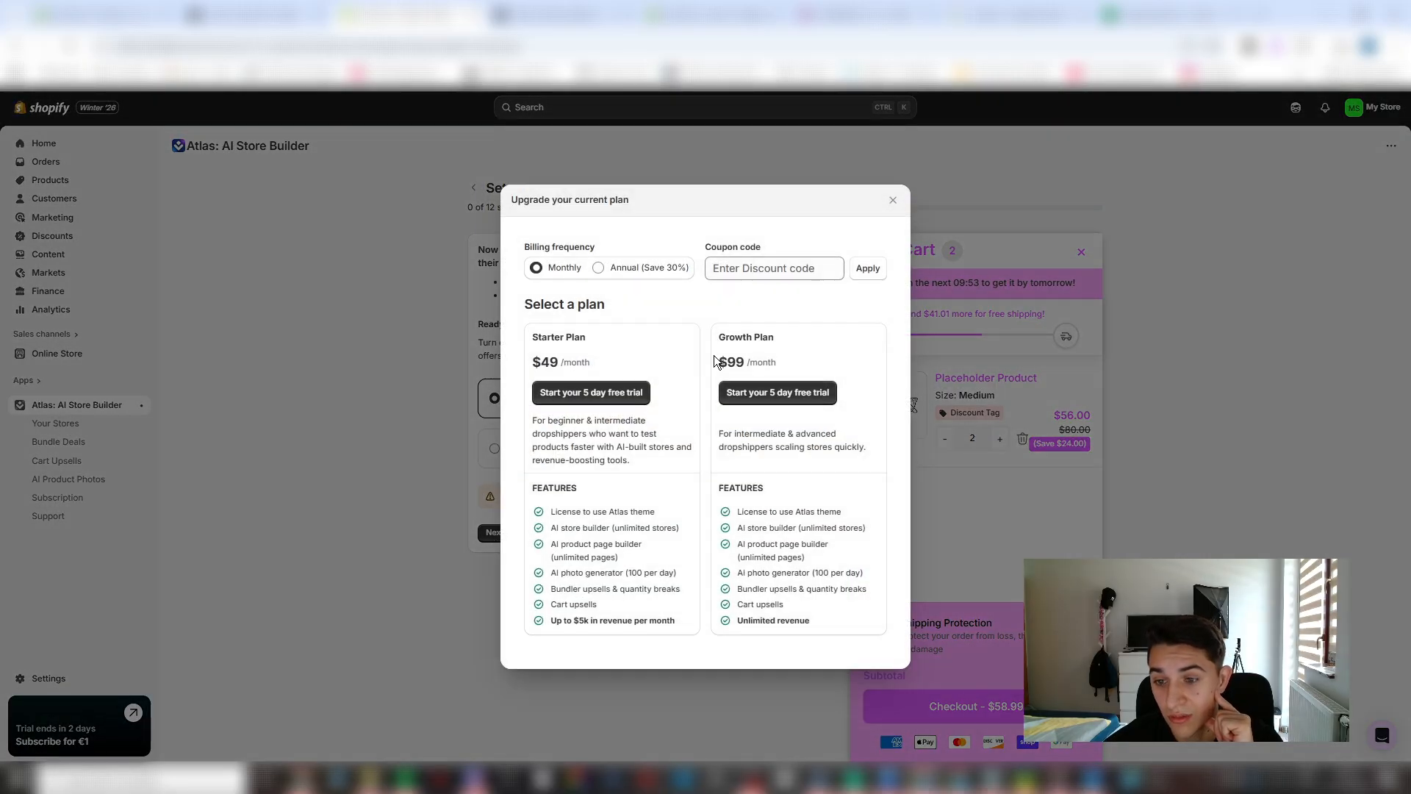
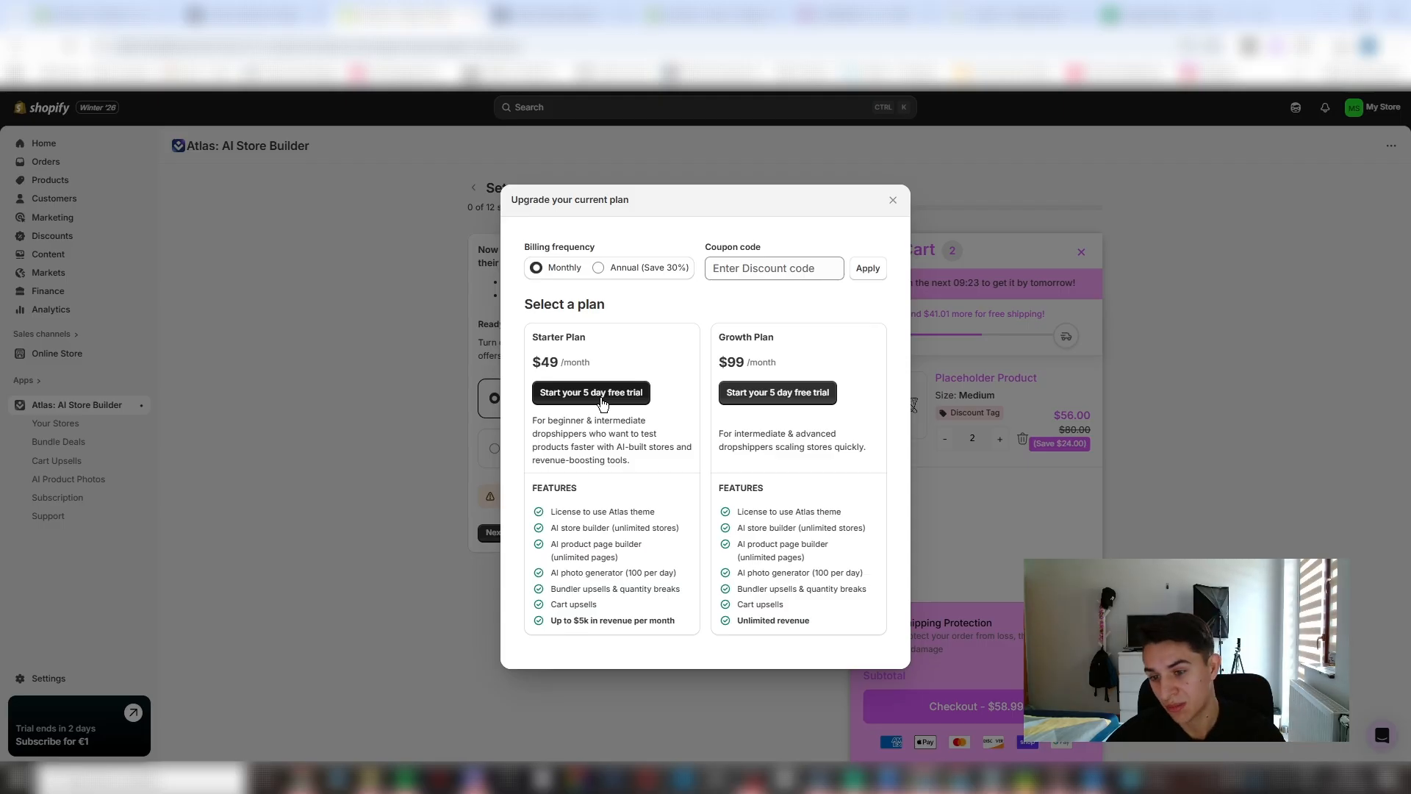
- Start the 5-day free trial of the Atlas Starter Plan with monthly billing and approve the subscription
left_click_drag(504, 365, 558, 366)
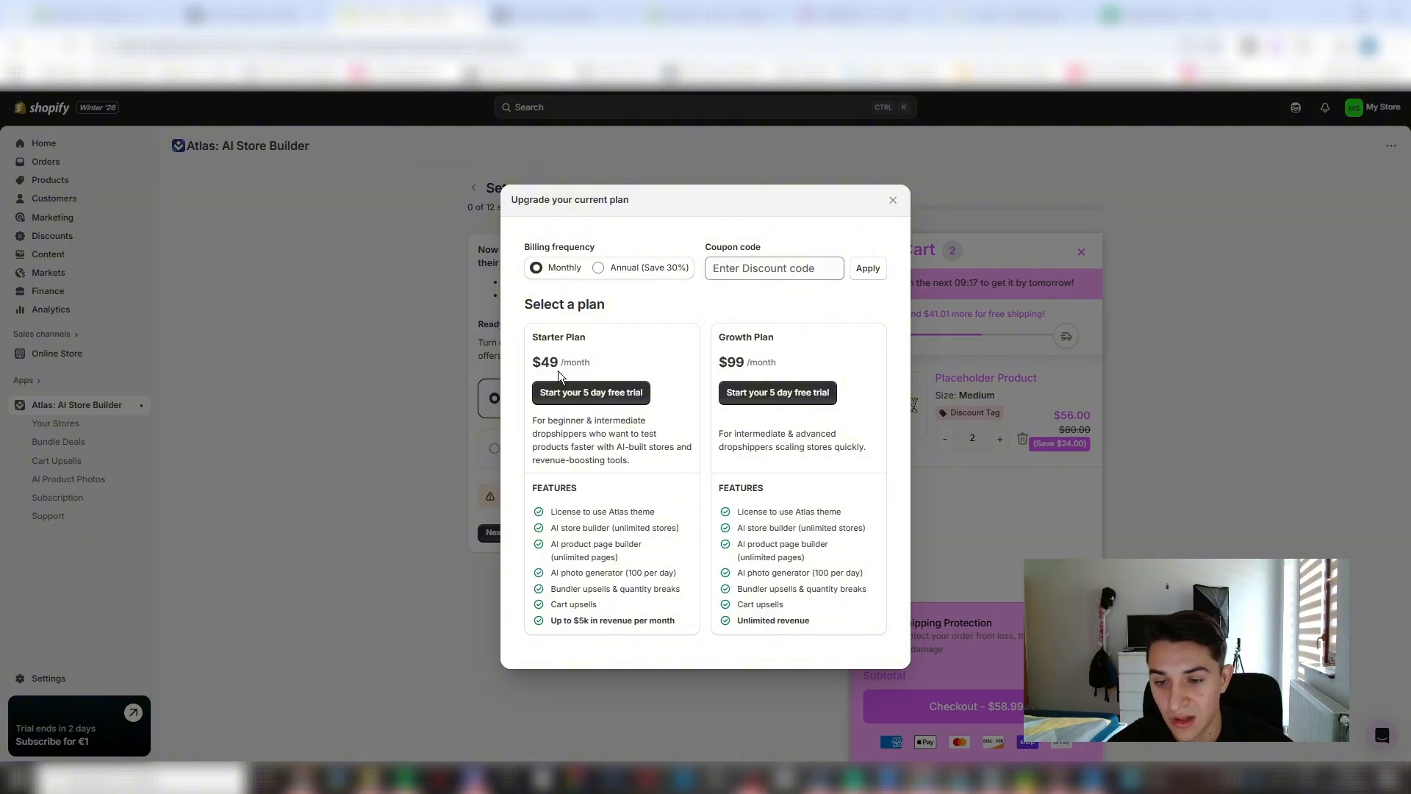
left_click(605, 395)
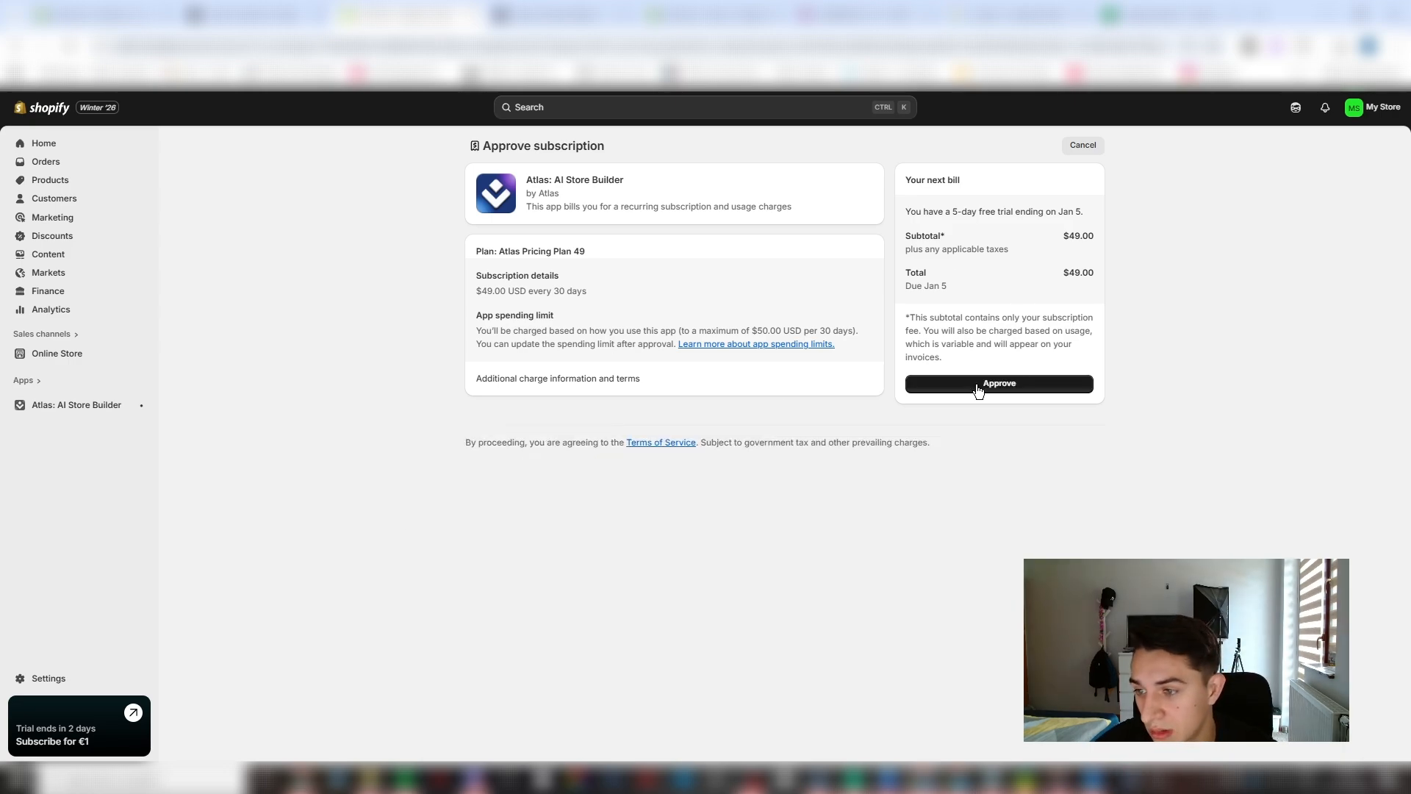
left_click(978, 390)
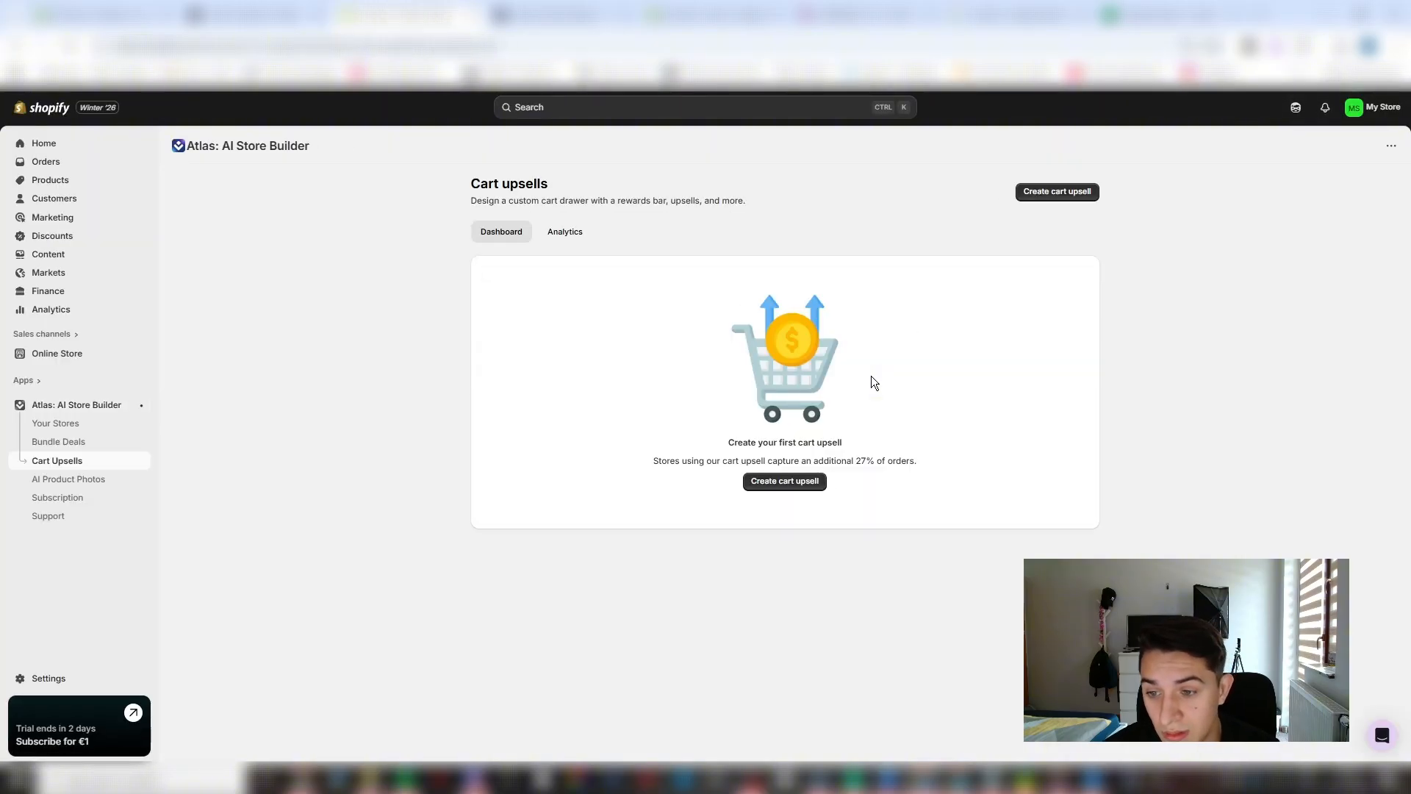
- Publish the generated Atlas Theme as the store's current theme in place of Horizon
left_click(45, 406)
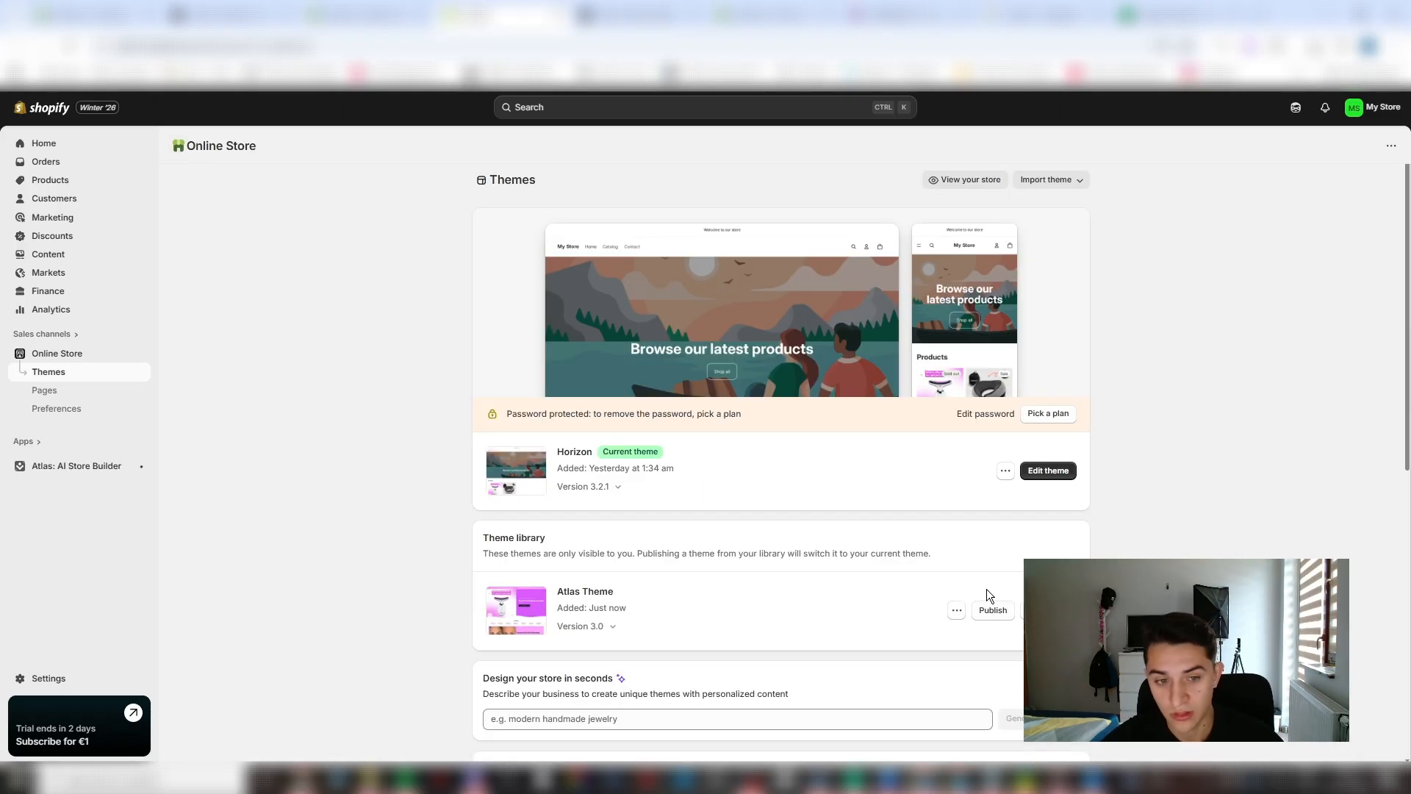
left_click(1000, 613)
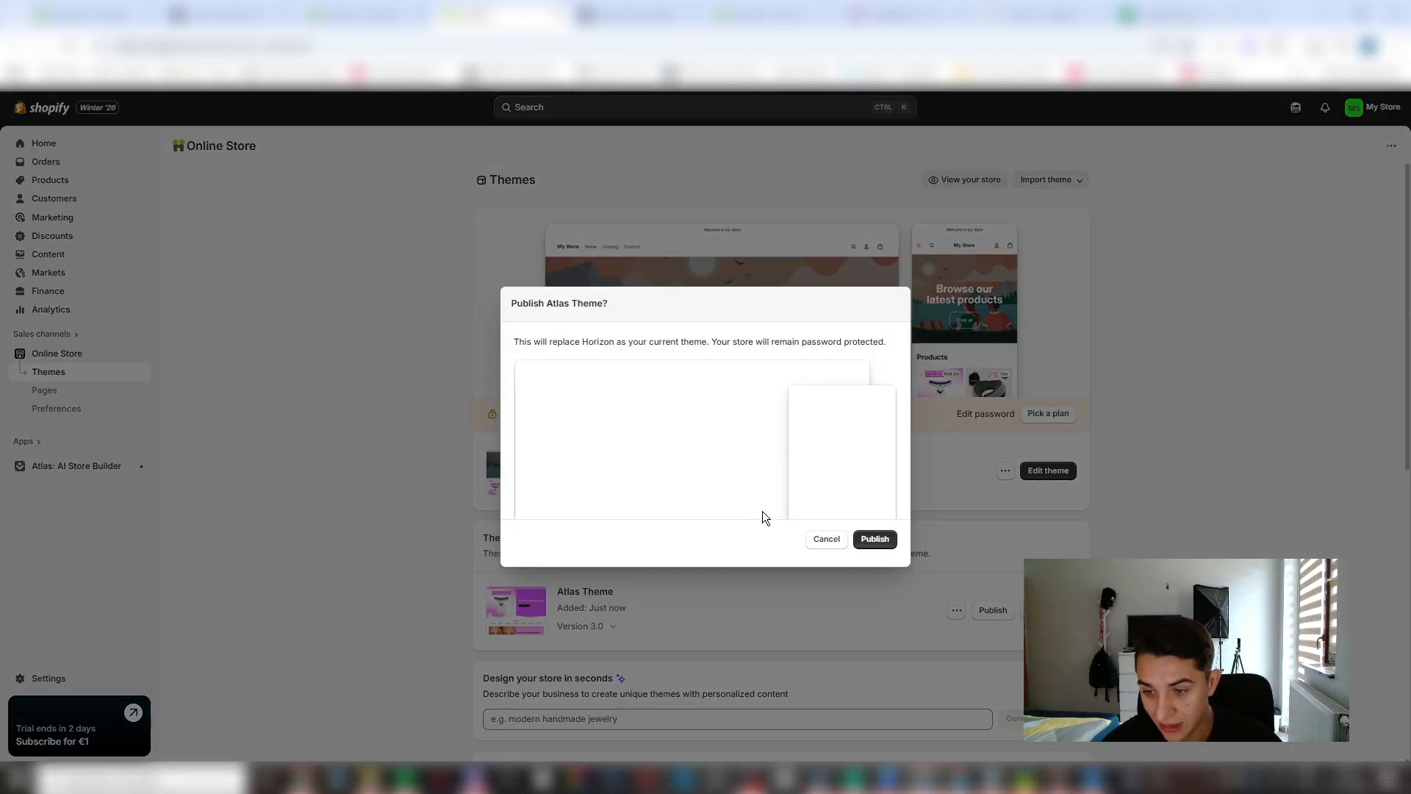
left_click(873, 539)
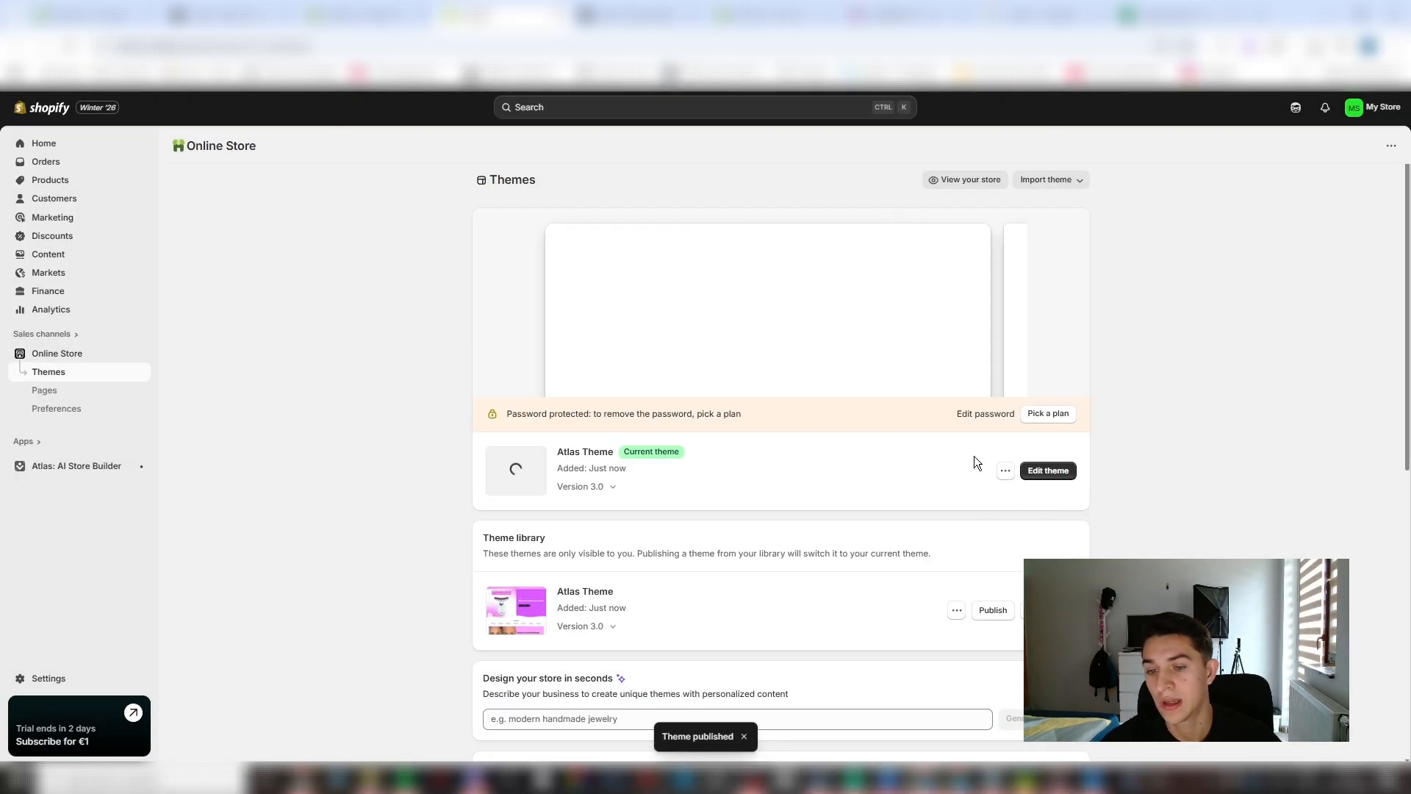
- Open the published Atlas Theme for editing in mobile preview and go to the luminesence-facial-sculptor-TV1 product template
left_click(1048, 470)
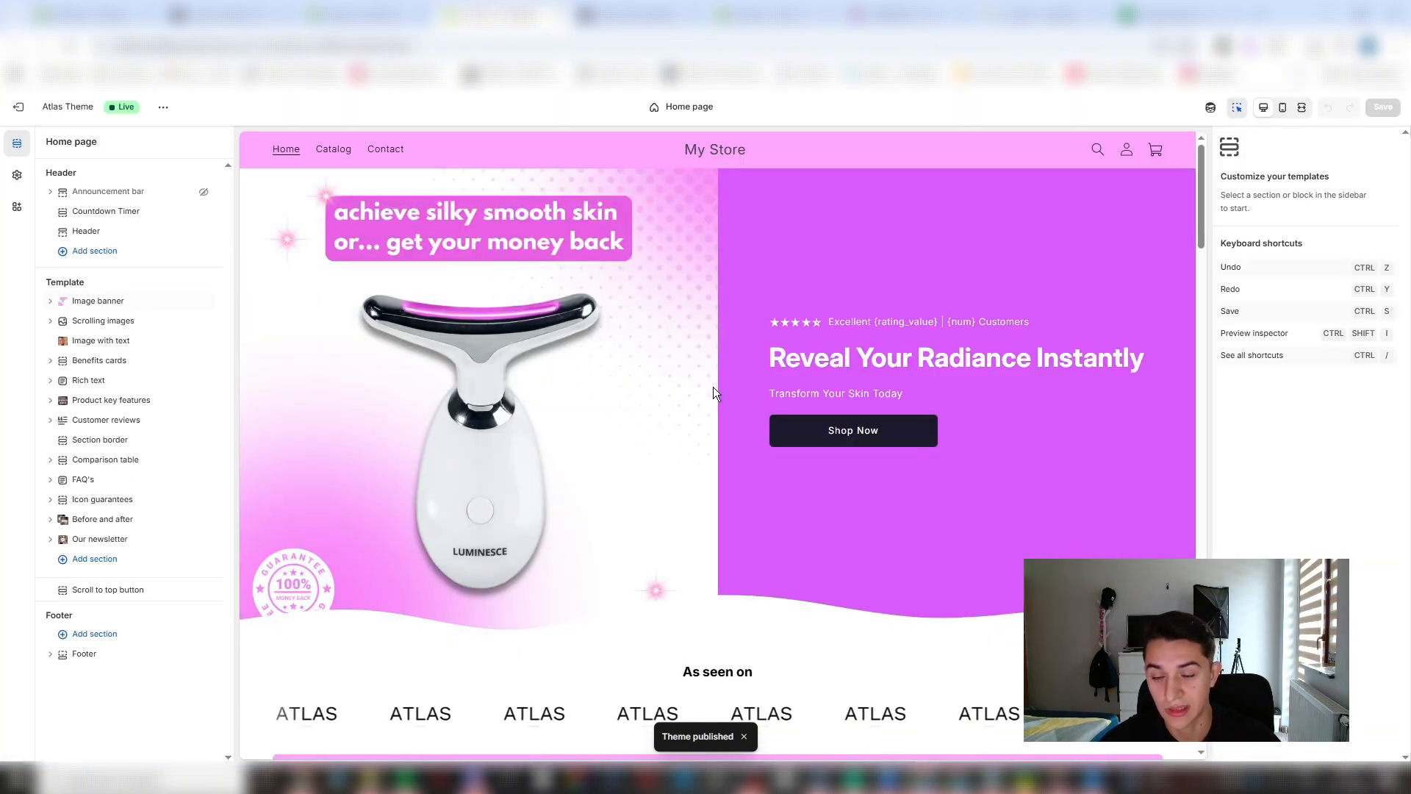
left_click(1291, 118)
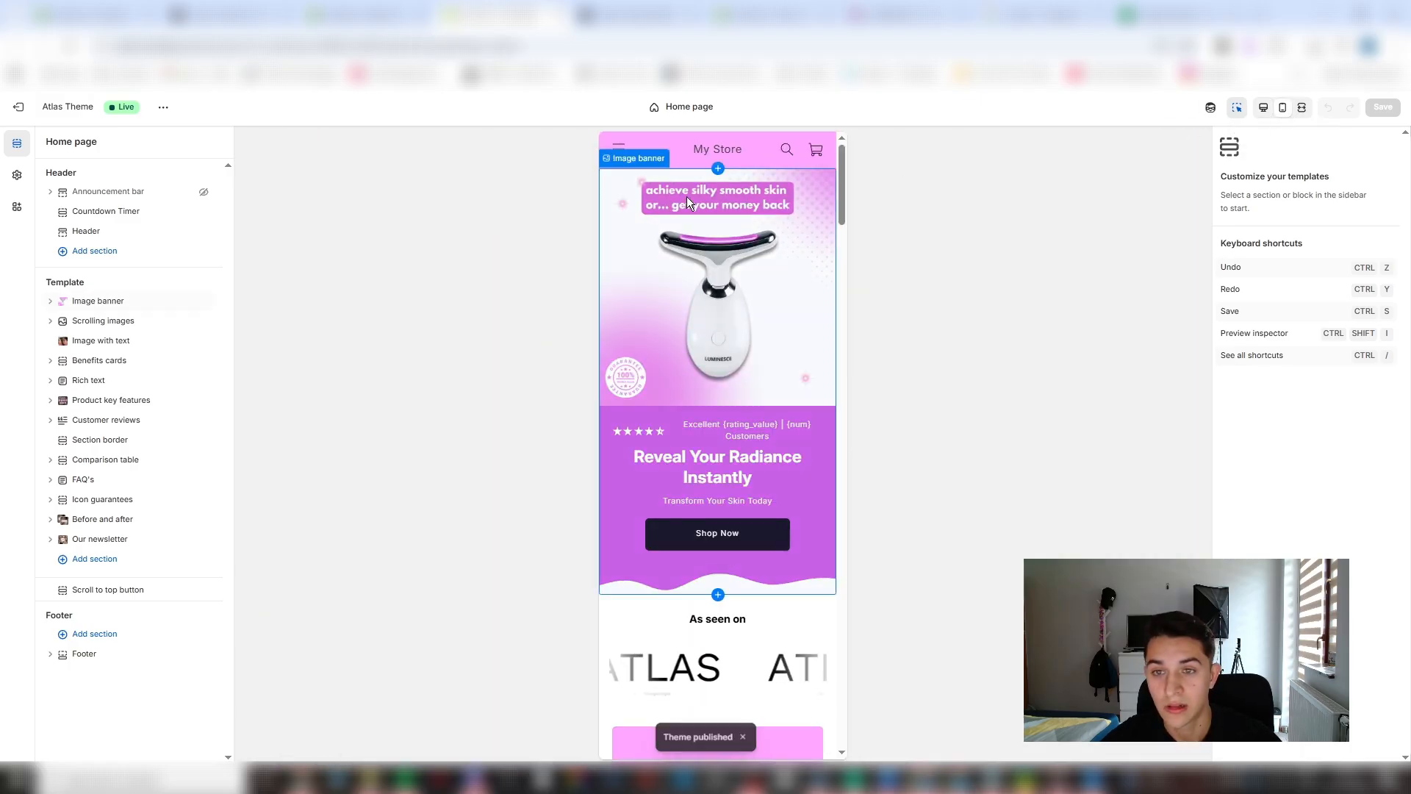
left_click(665, 188)
left_click(616, 151)
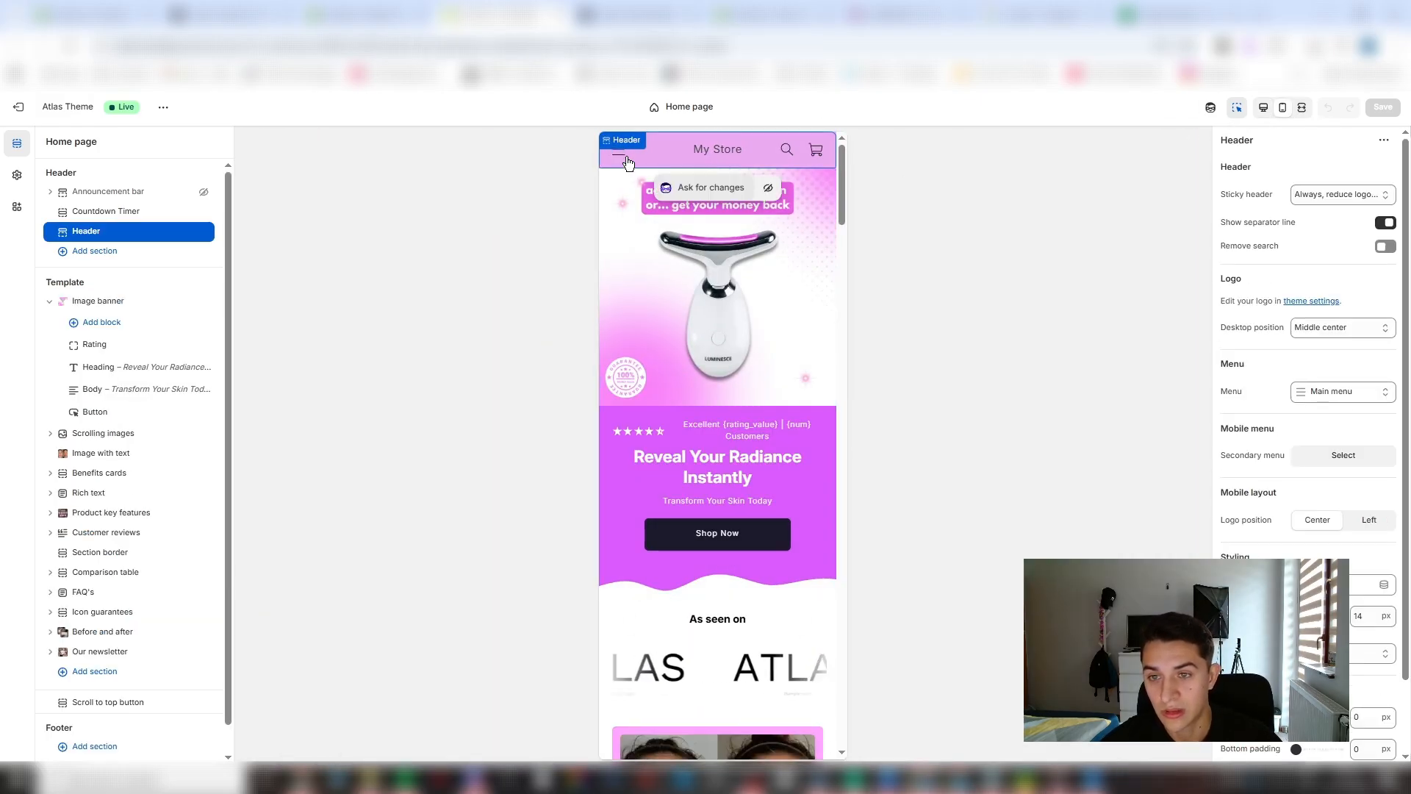
left_click(661, 229)
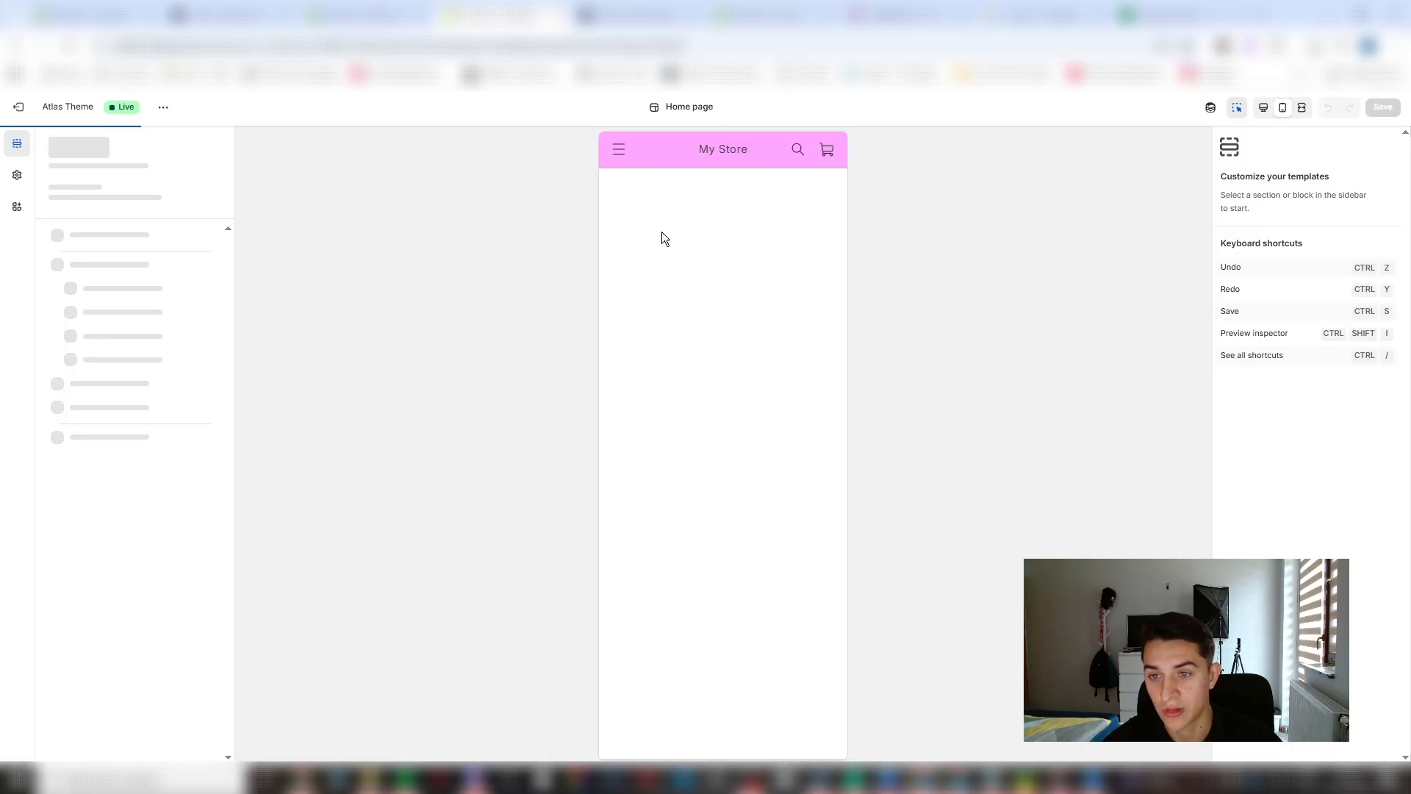
left_click(722, 421)
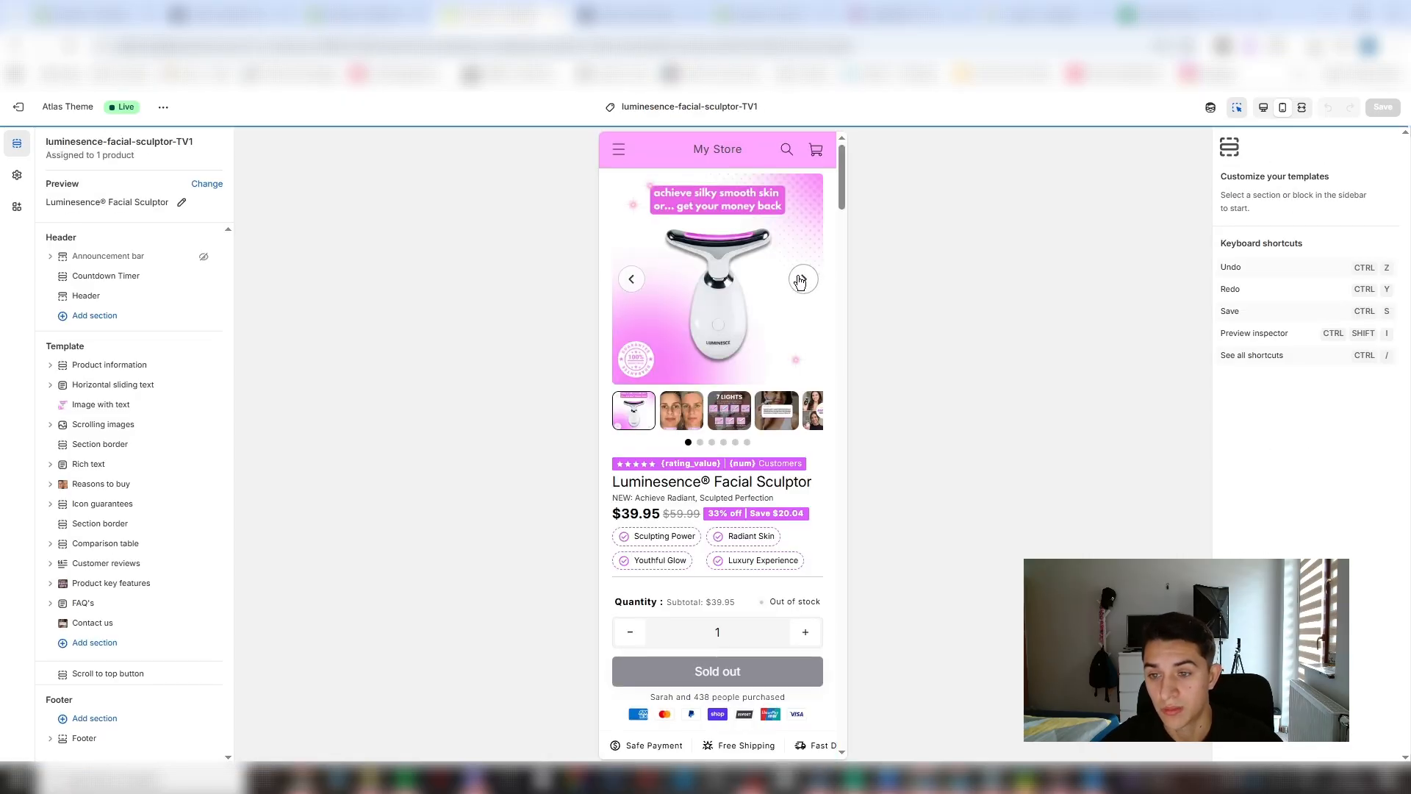
- Look through the facial sculptor's gallery images in the mobile product page preview
left_click(803, 279)
left_click(802, 280)
left_click(802, 280)
left_click(802, 279)
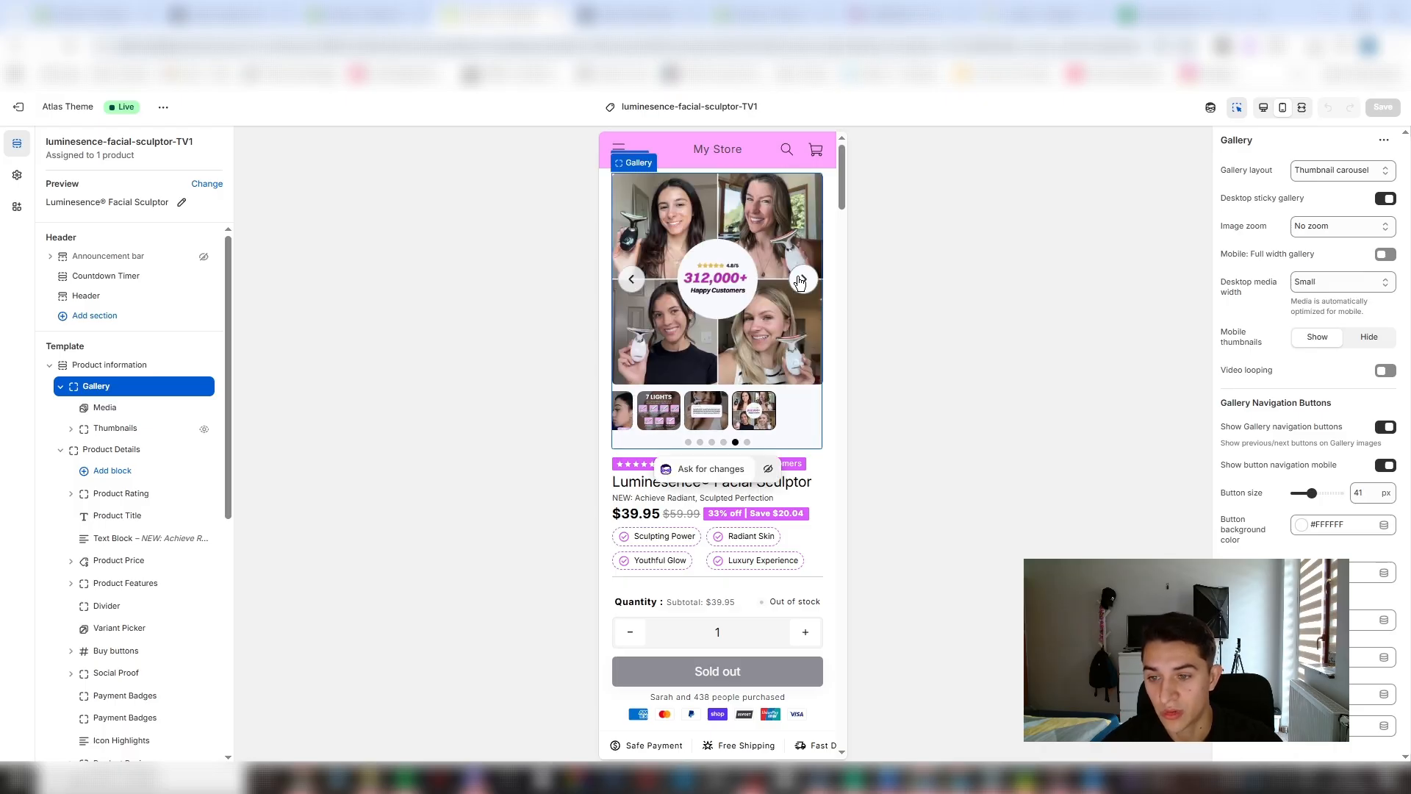
- Open the Luminesence® Facial Sculptor product in the Shopify admin and move the "312,000+ Happy Customers" image to third place in its media
left_click(96, 16)
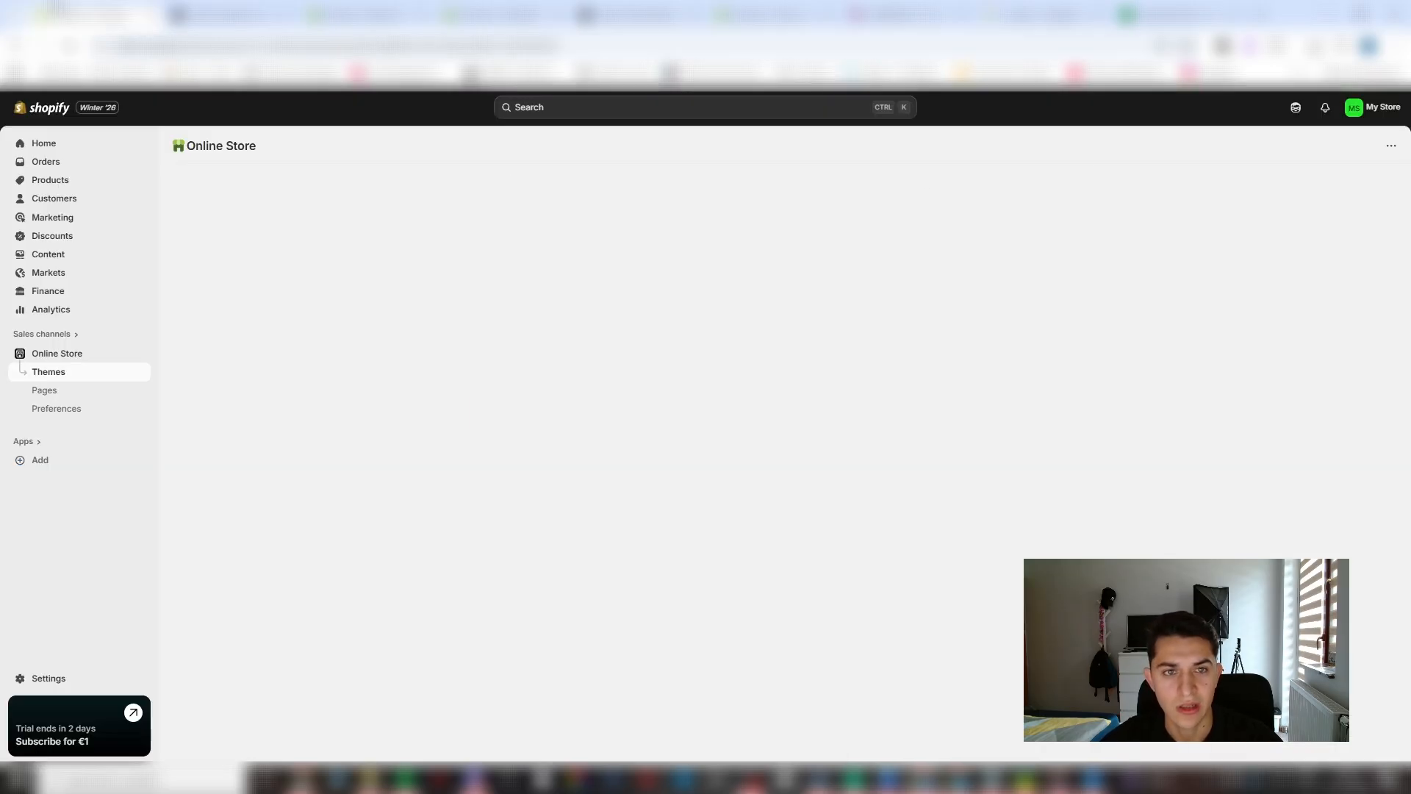
left_click(87, 168)
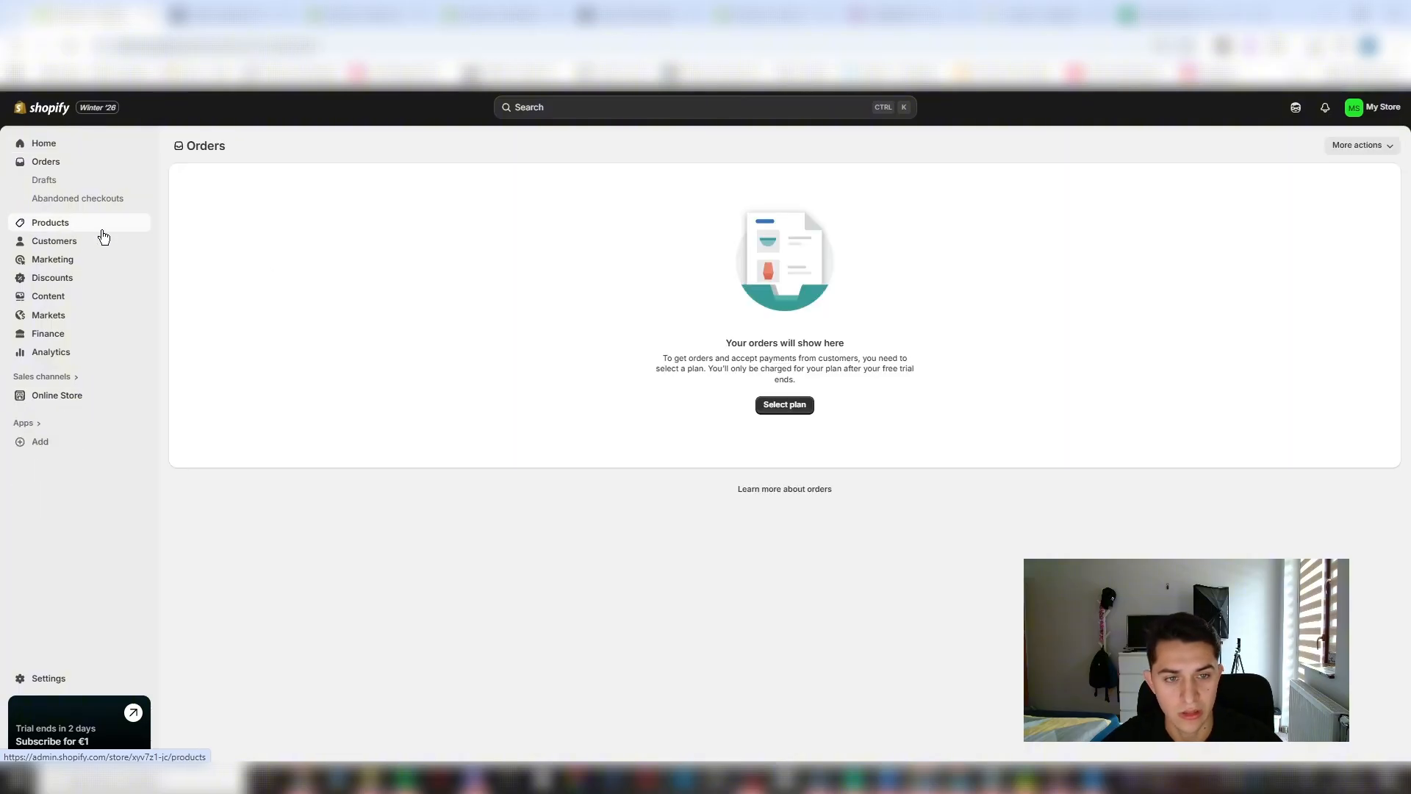
left_click(101, 225)
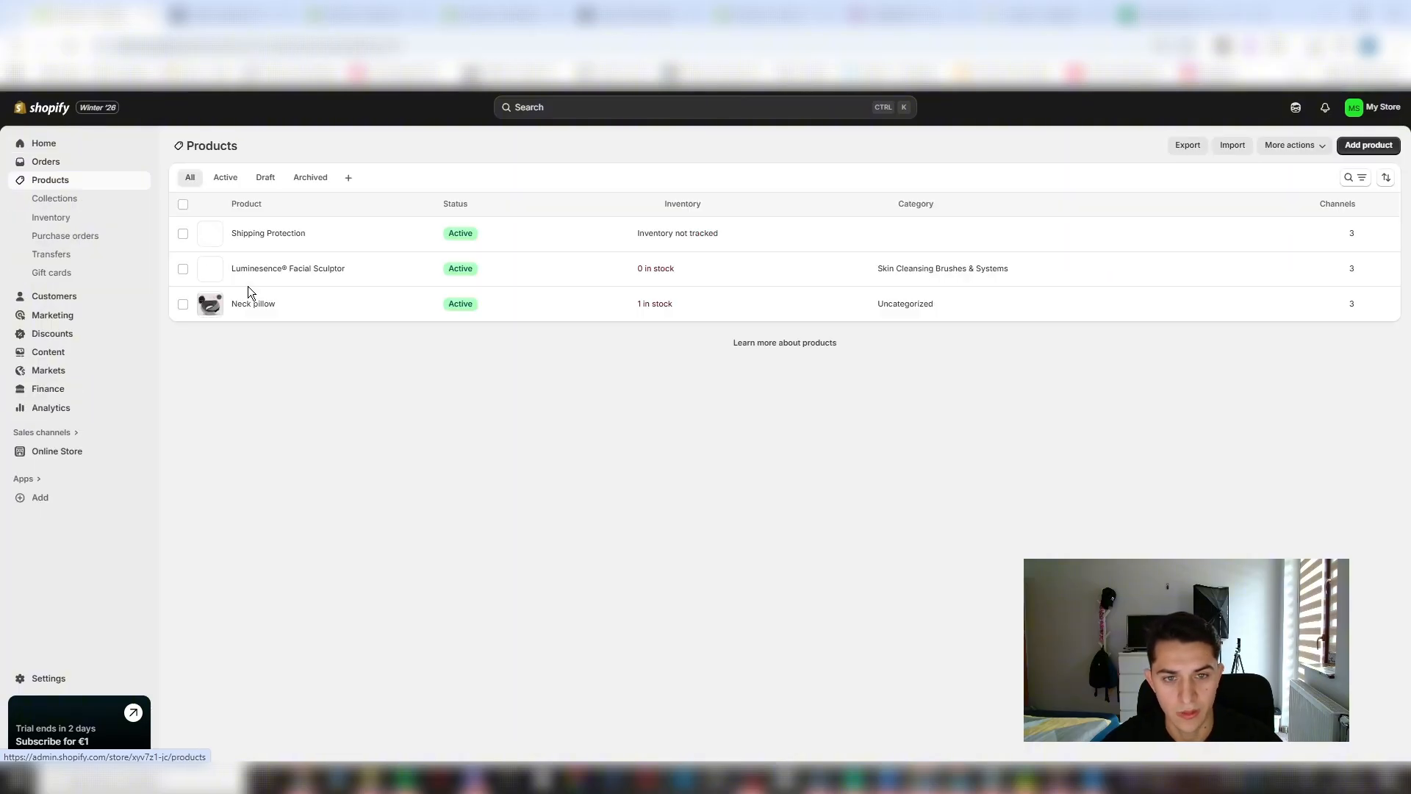
left_click(288, 268)
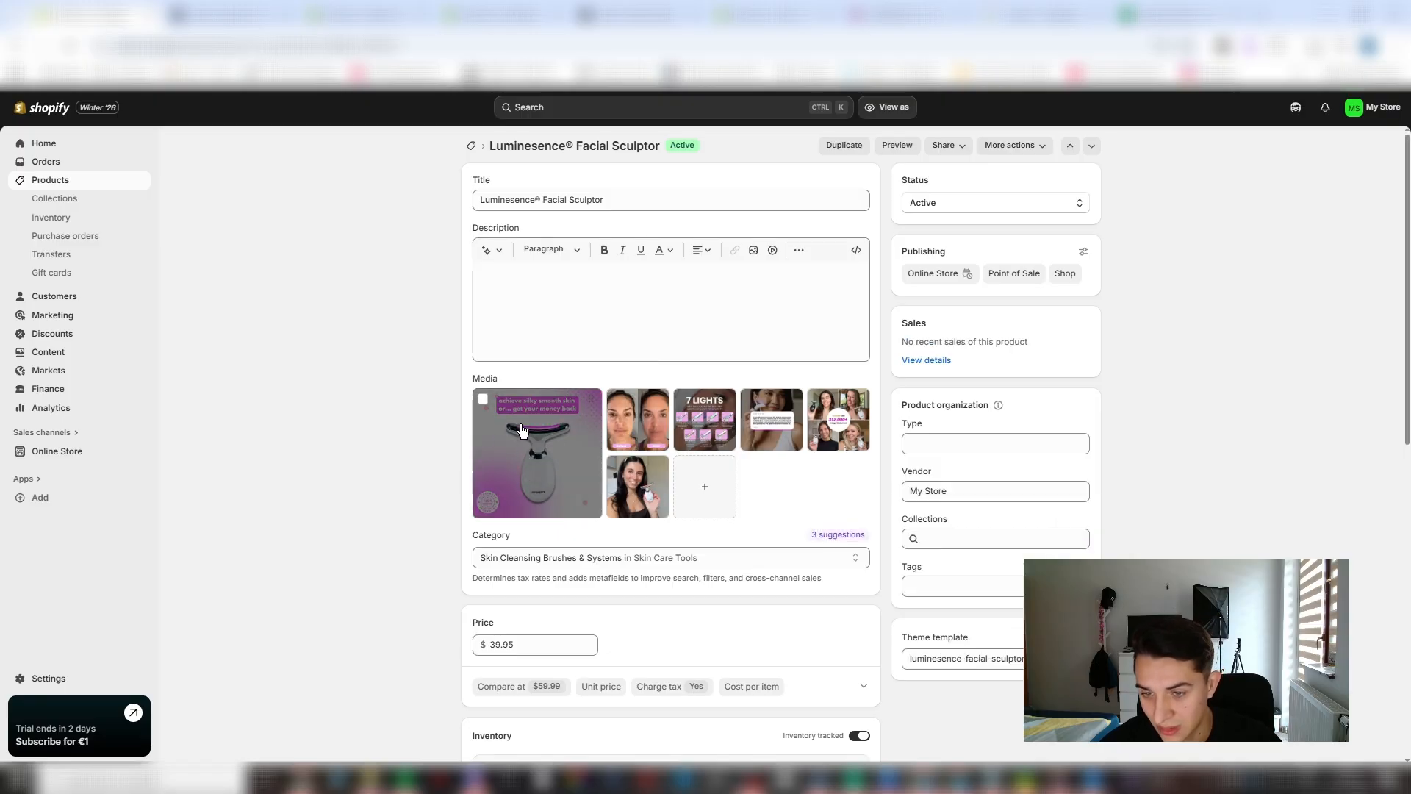
left_click_drag(860, 401, 710, 403)
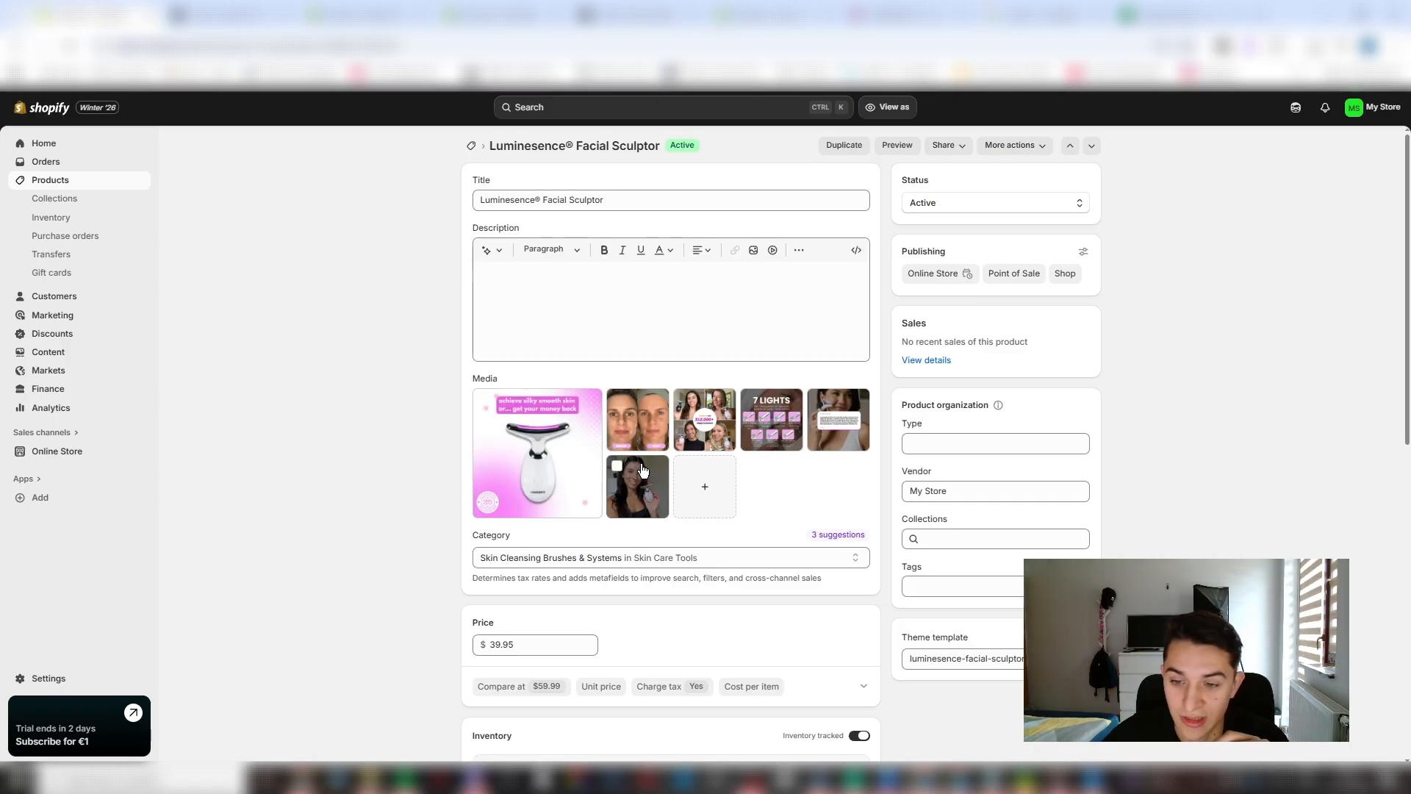
- Remove the last media image, the woman holding the device, and save the product
left_click(617, 466)
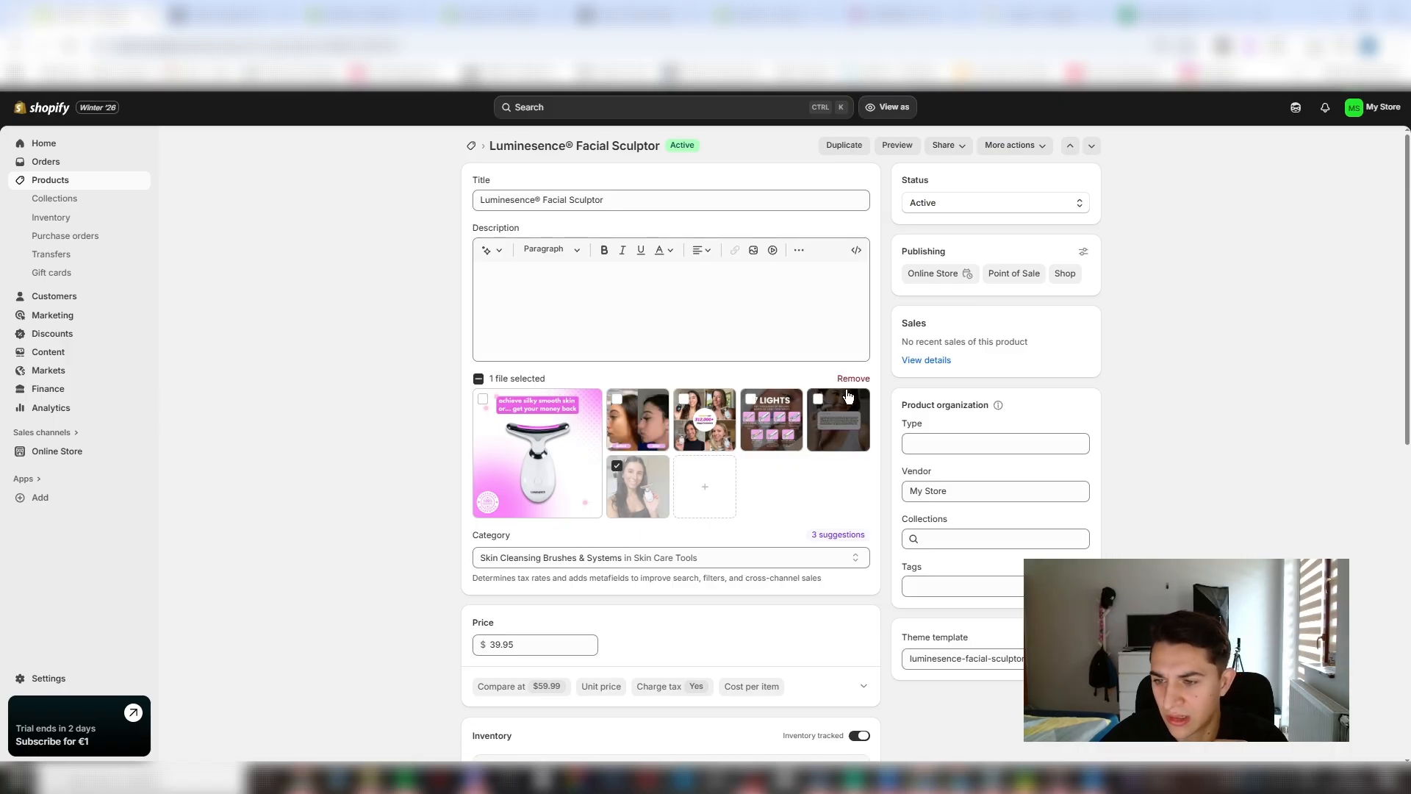
left_click(863, 378)
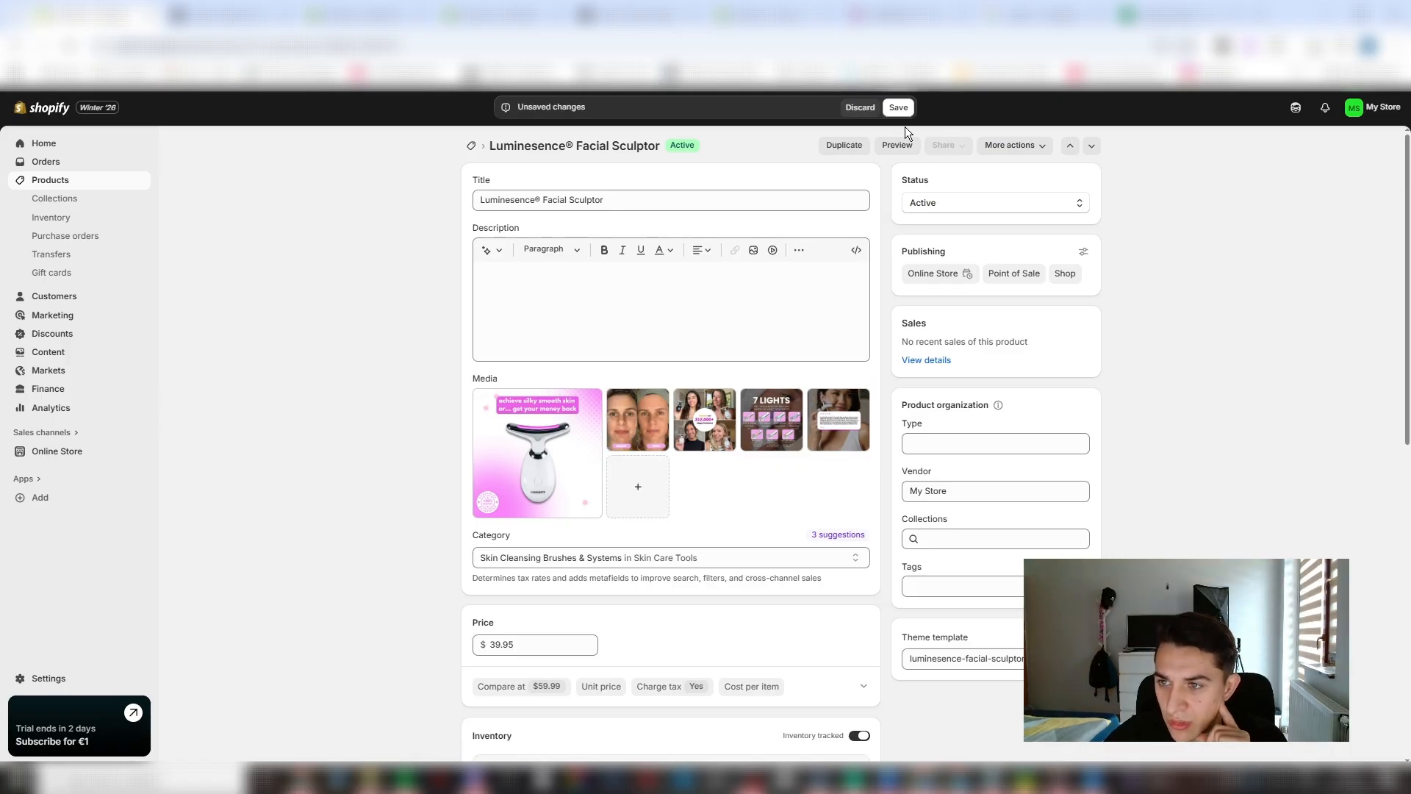
left_click(898, 107)
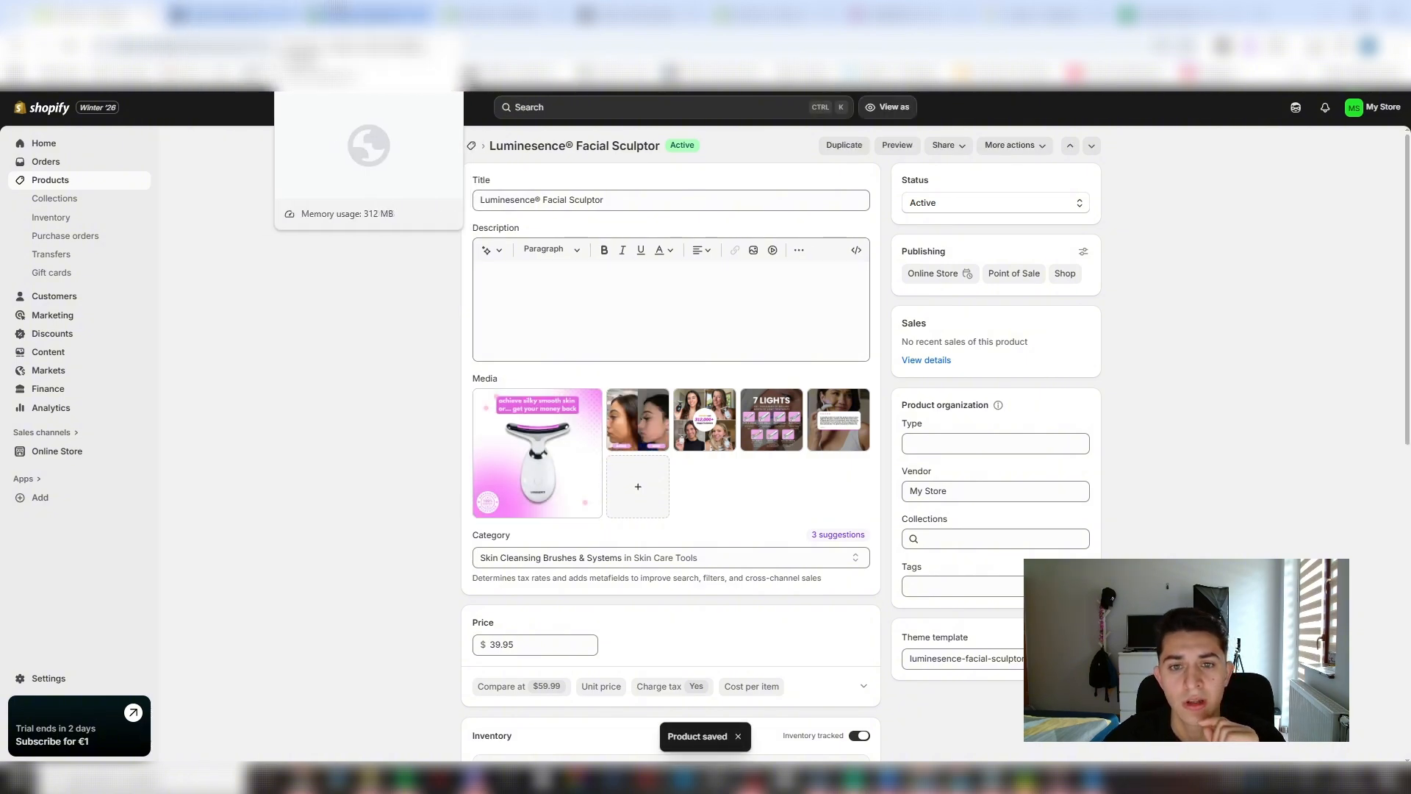
- Switch to Canva and create a new custom-size design 600 px wide and 200 px high
left_click(337, 9)
left_click(493, 10)
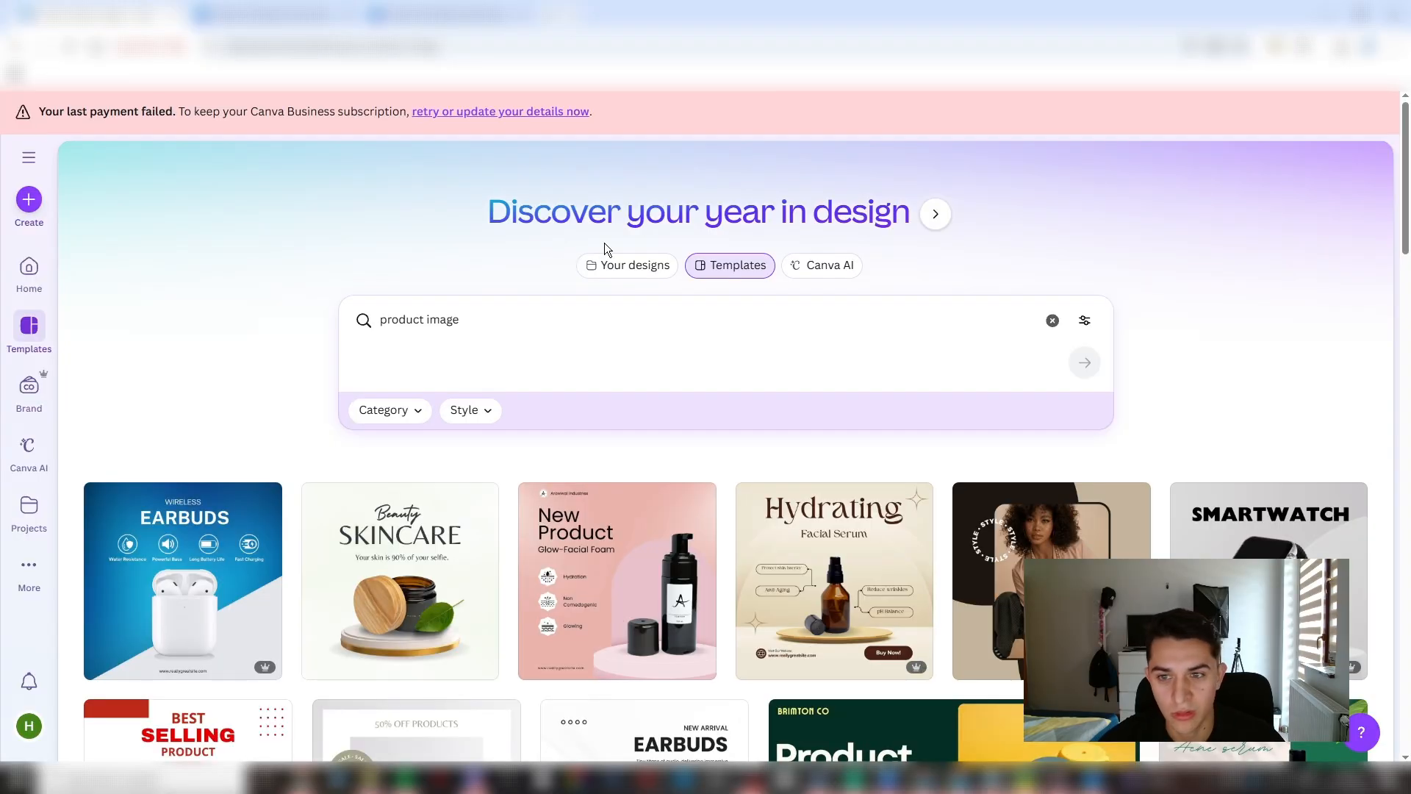
left_click(29, 270)
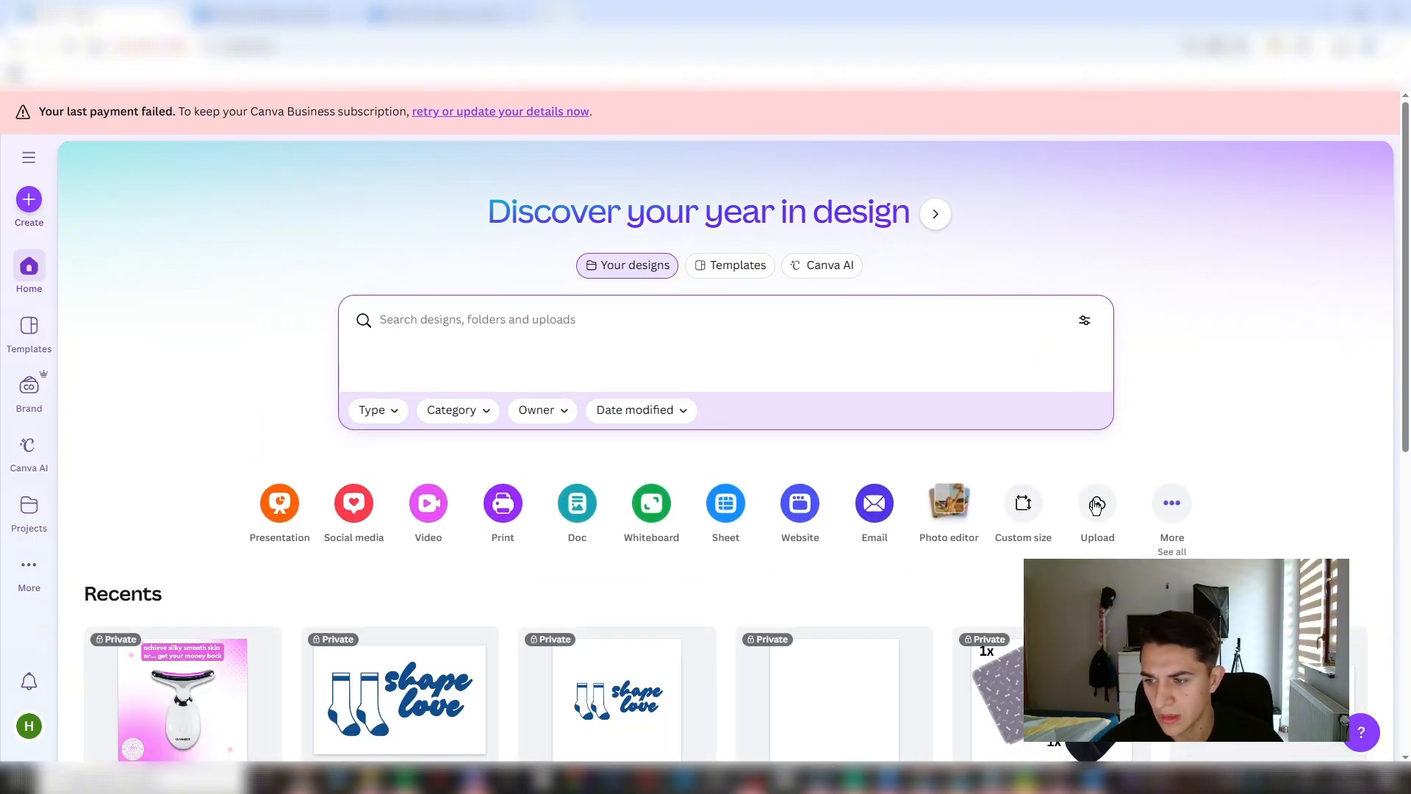
left_click(1023, 504)
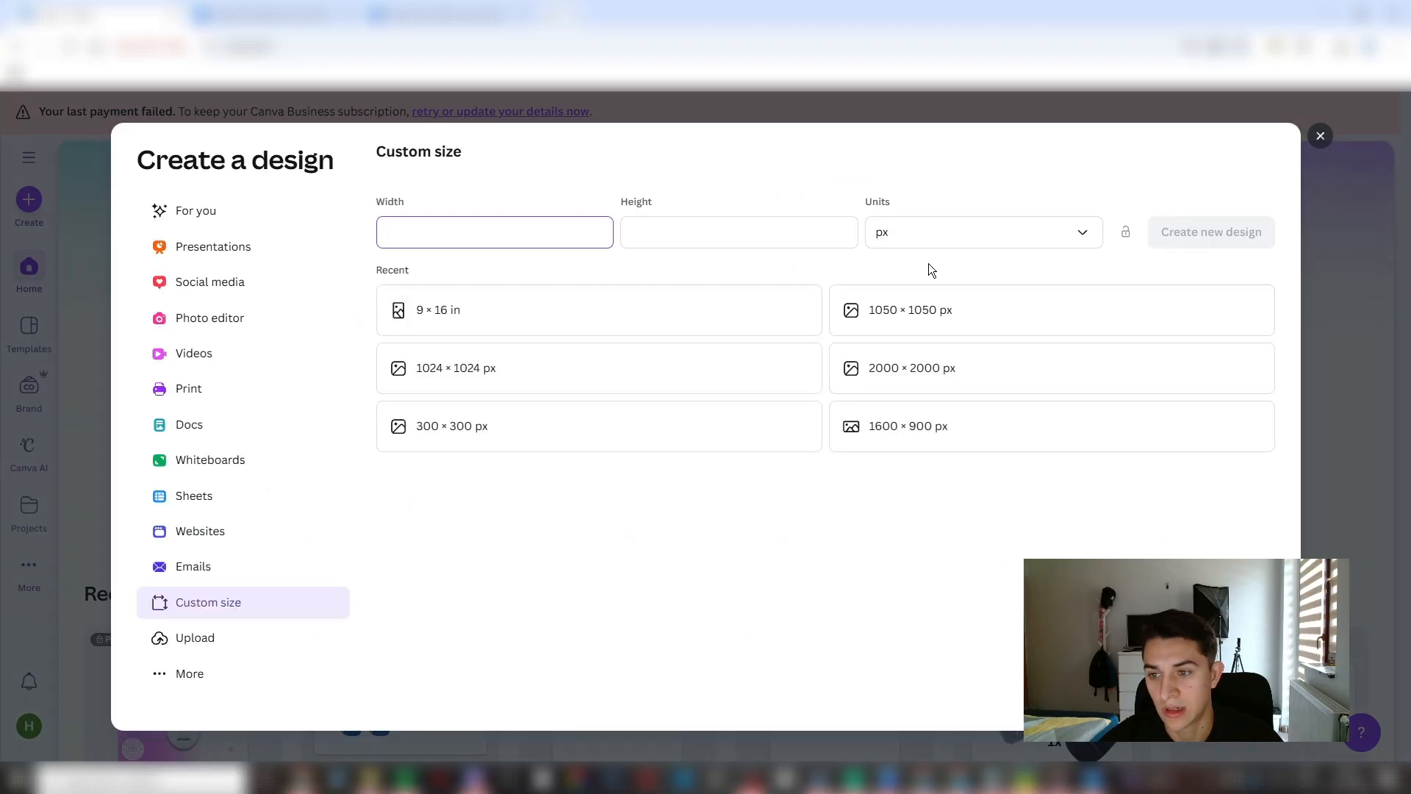
left_click(808, 223)
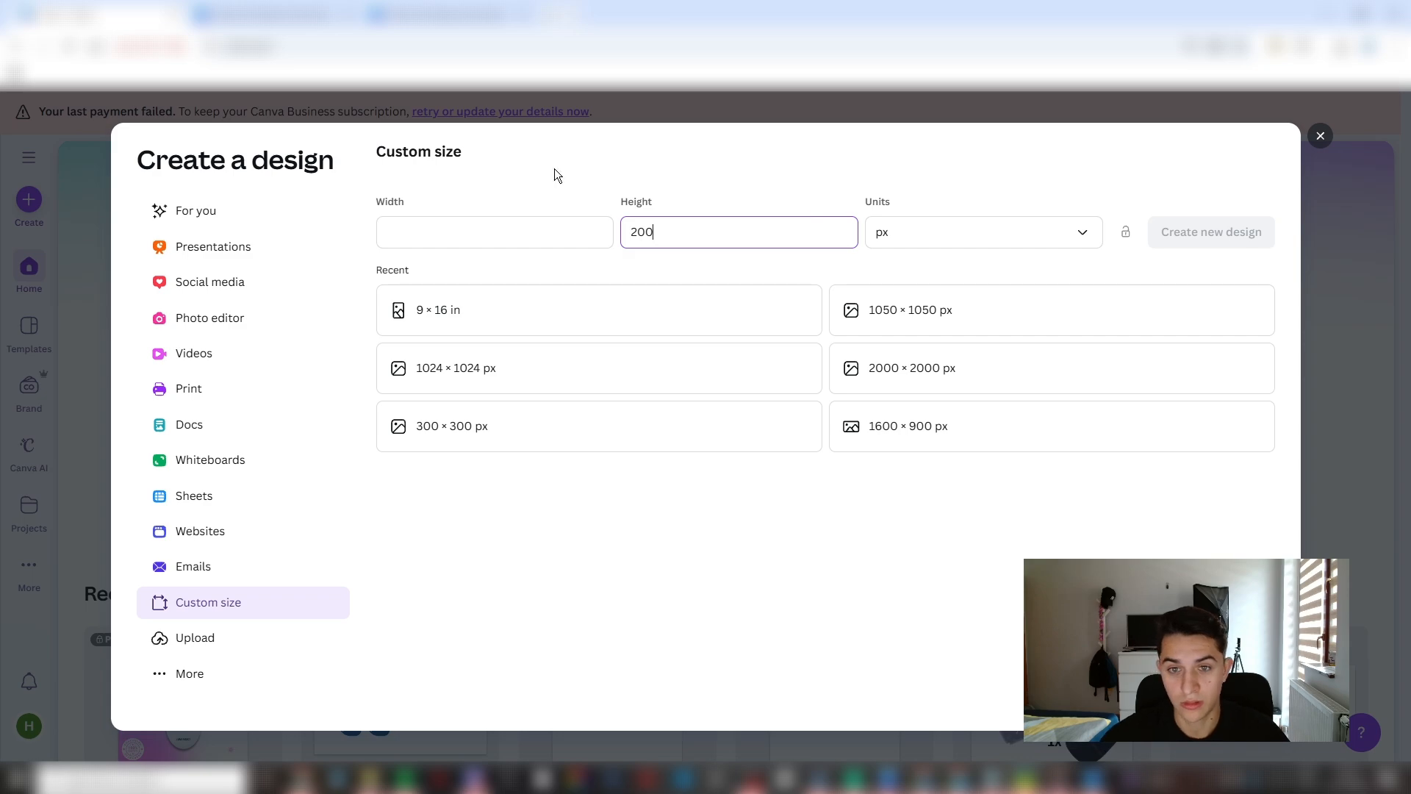
left_click(436, 233)
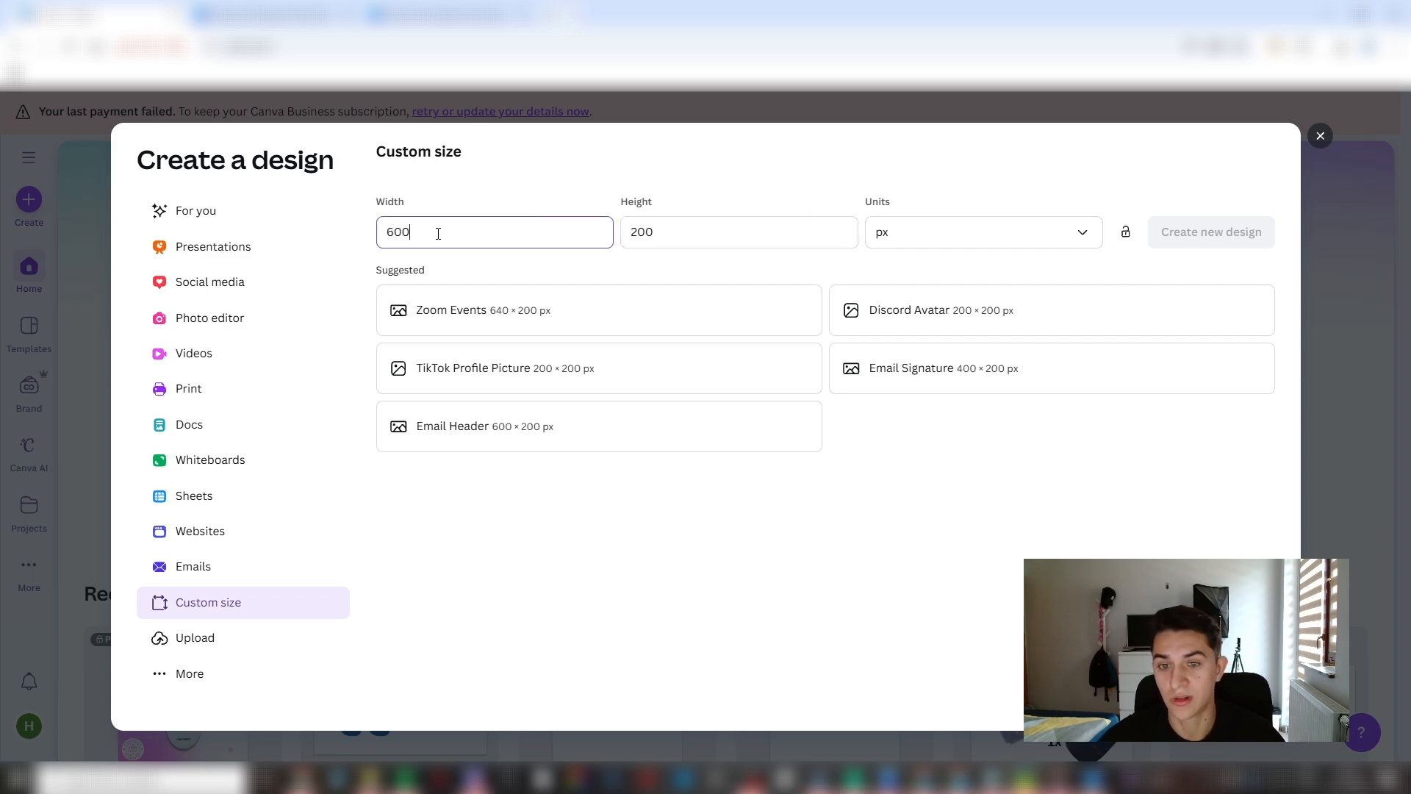
type("600")
left_click(1210, 231)
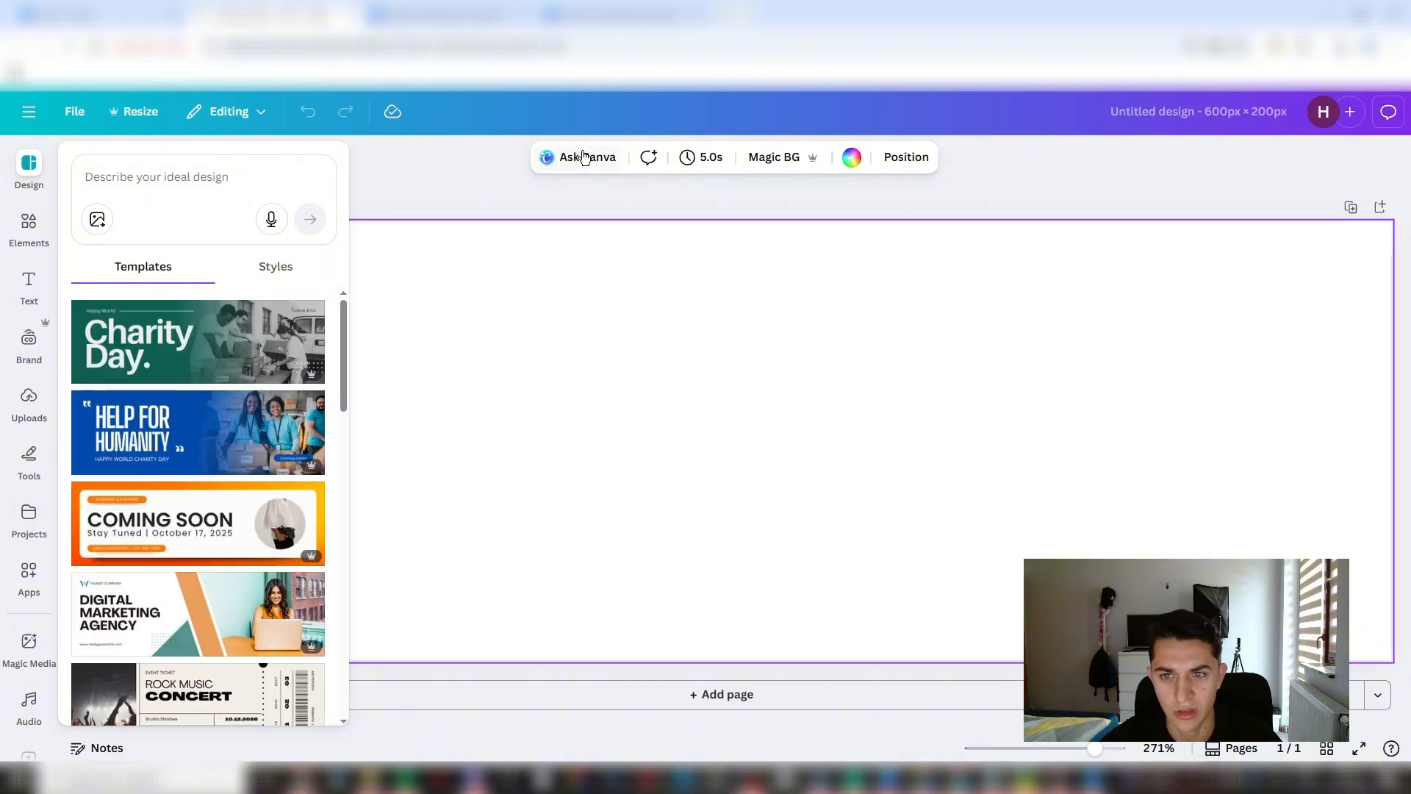
- Fill the blank page's background with the near-black color from the Brand Kit palette
left_click(851, 203)
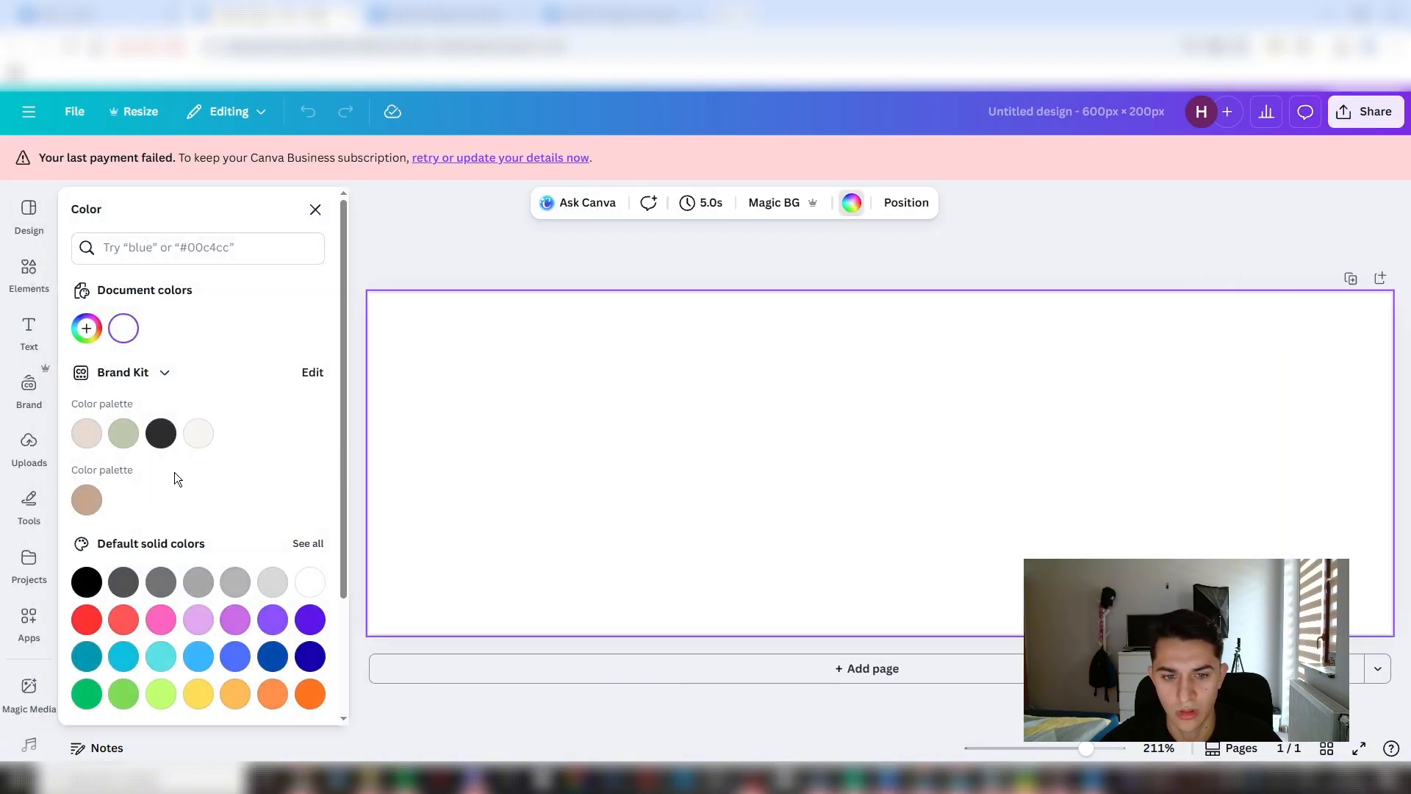
left_click(161, 434)
left_click(524, 235)
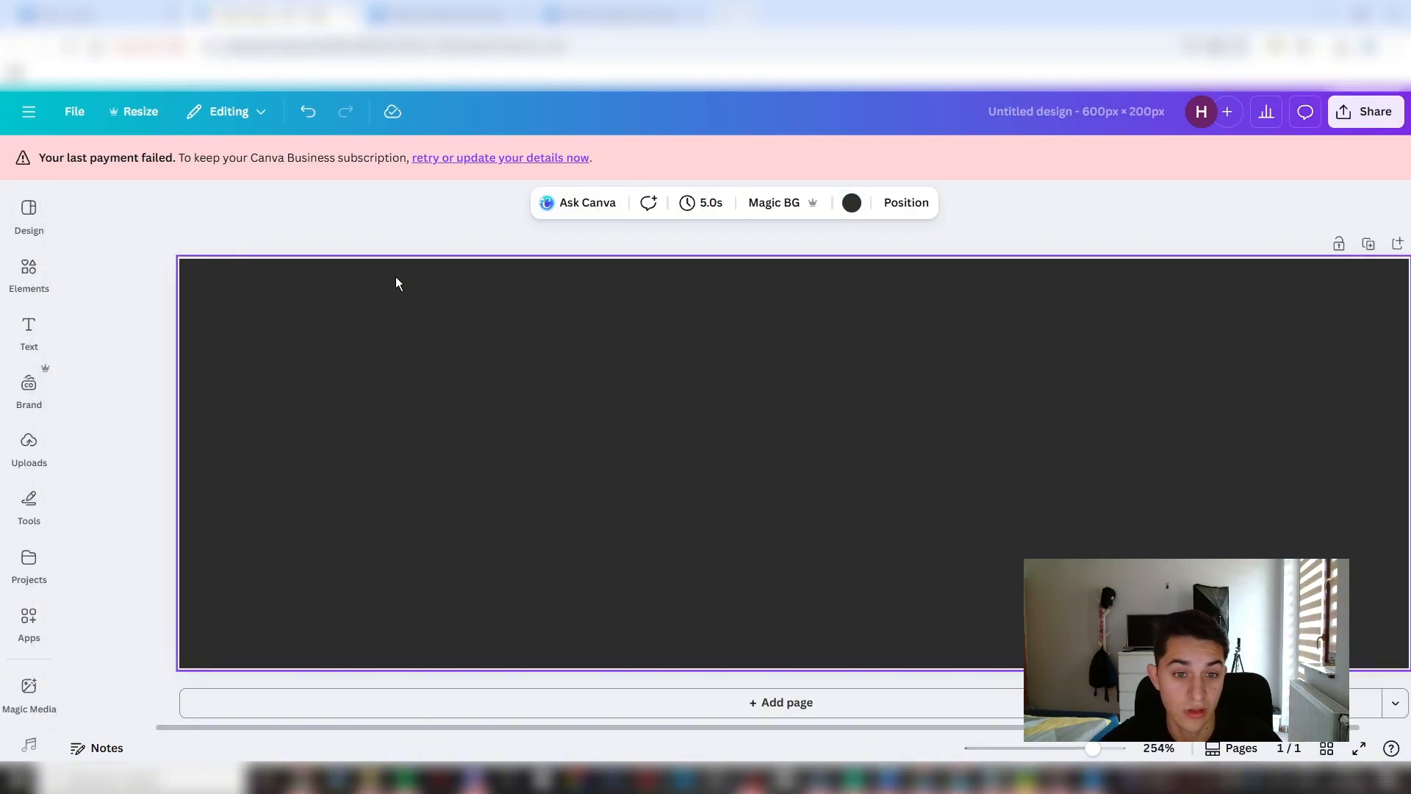
- Add a text box reading "Luminesence" to the dark page
left_click(29, 335)
left_click(240, 267)
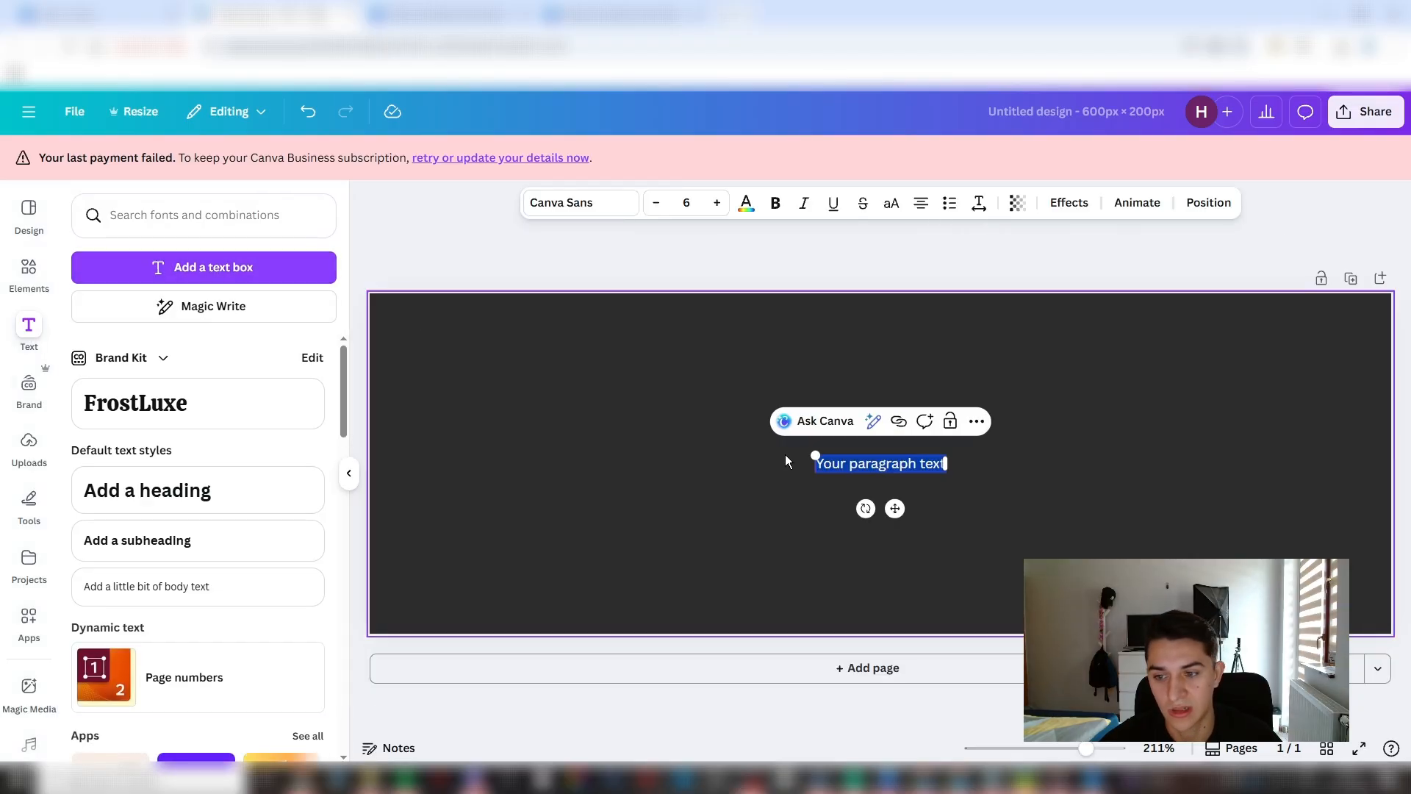
type("L")
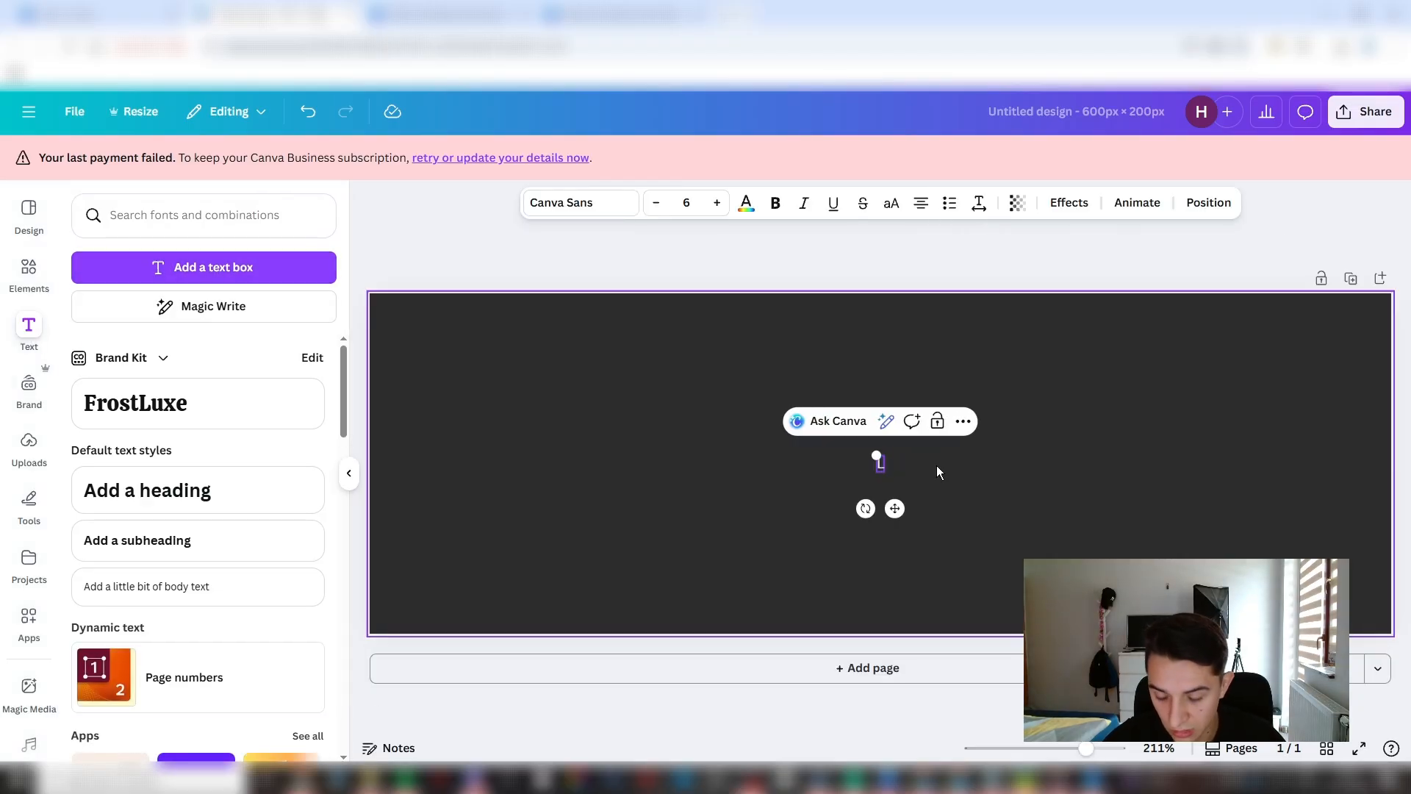
type("umines")
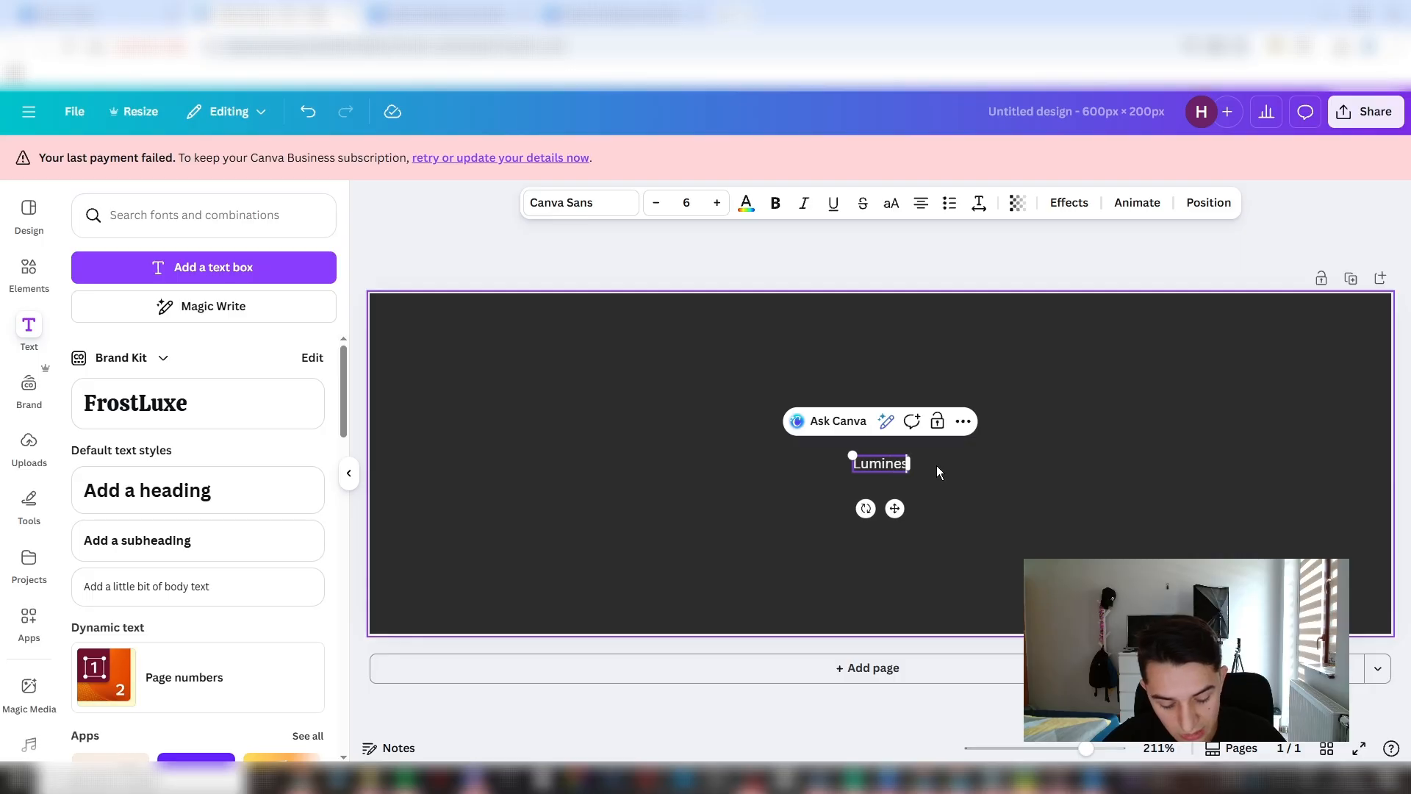
type("ence")
left_click(1017, 425)
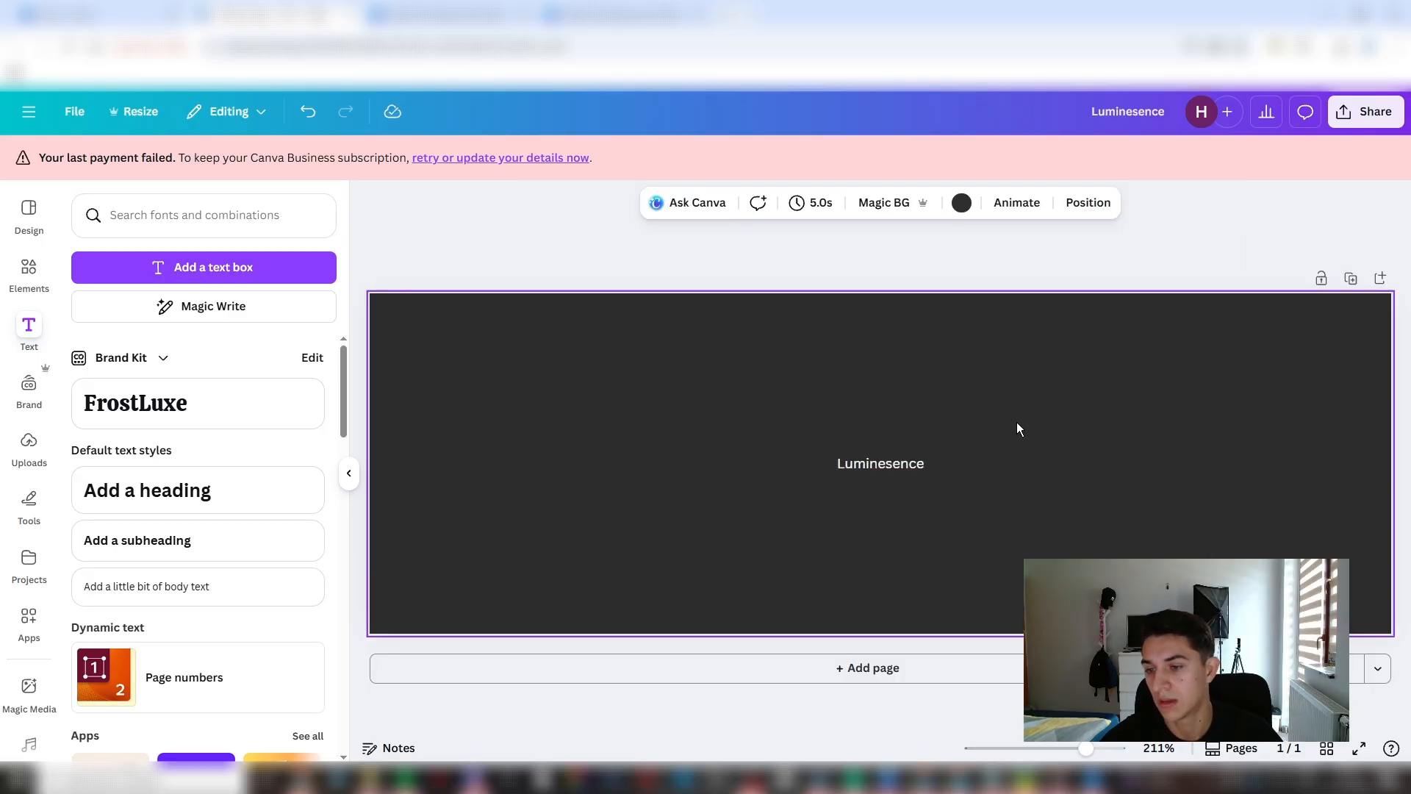
- Change the "Luminesence" text's font to League Spartan and recenter the text horizontally on the page
double_click(851, 461)
key("ctrl+a")
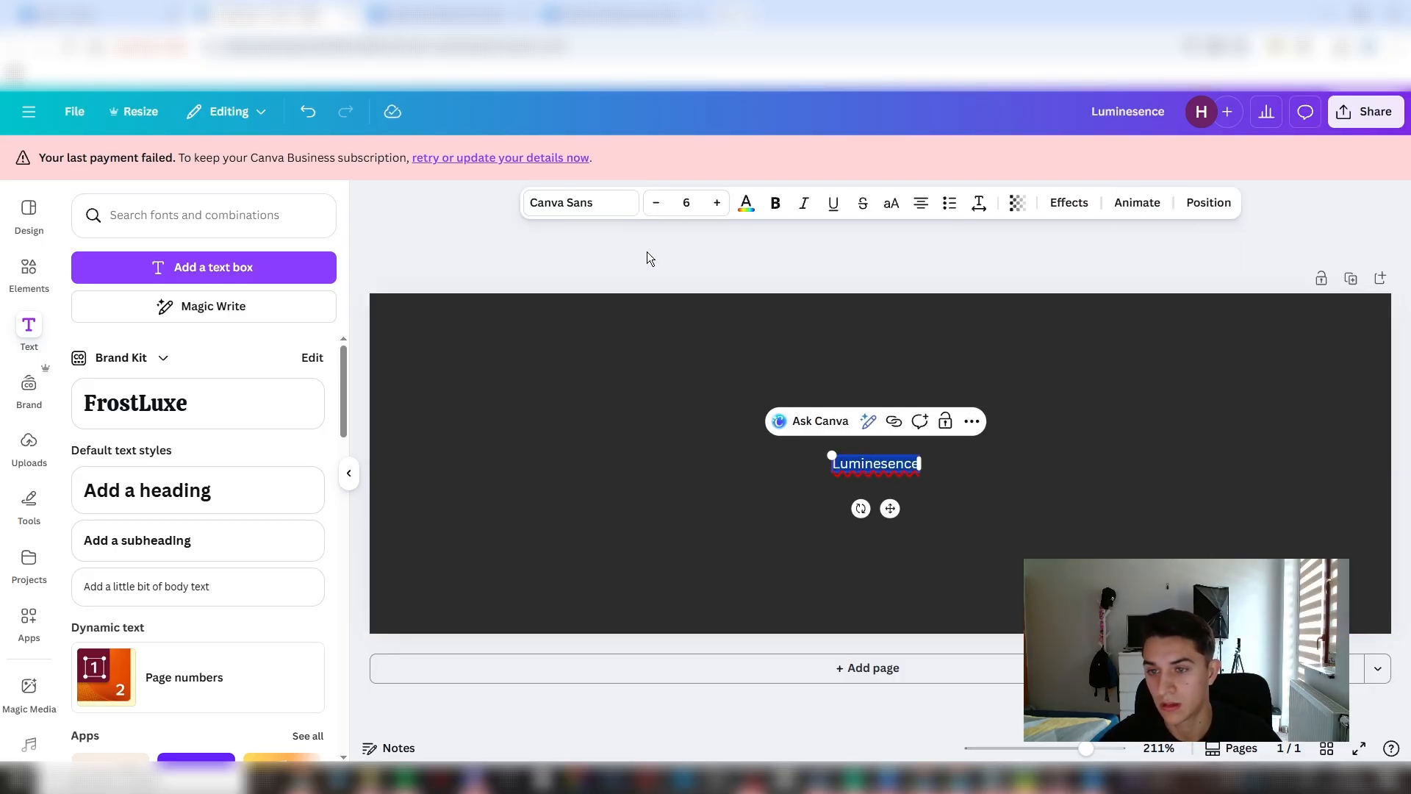
left_click(599, 203)
left_click(158, 422)
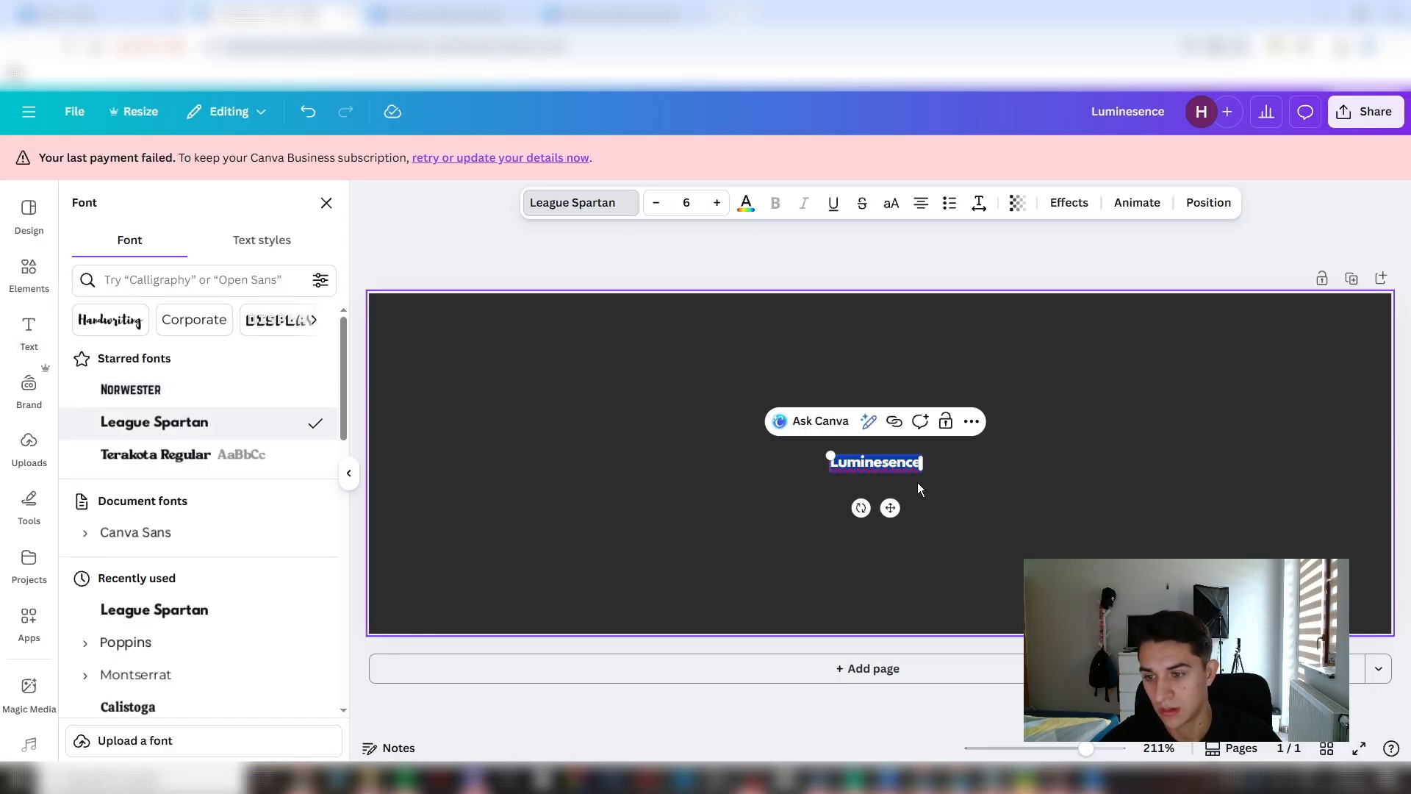
left_click(881, 462)
left_click_drag(890, 510, 895, 508)
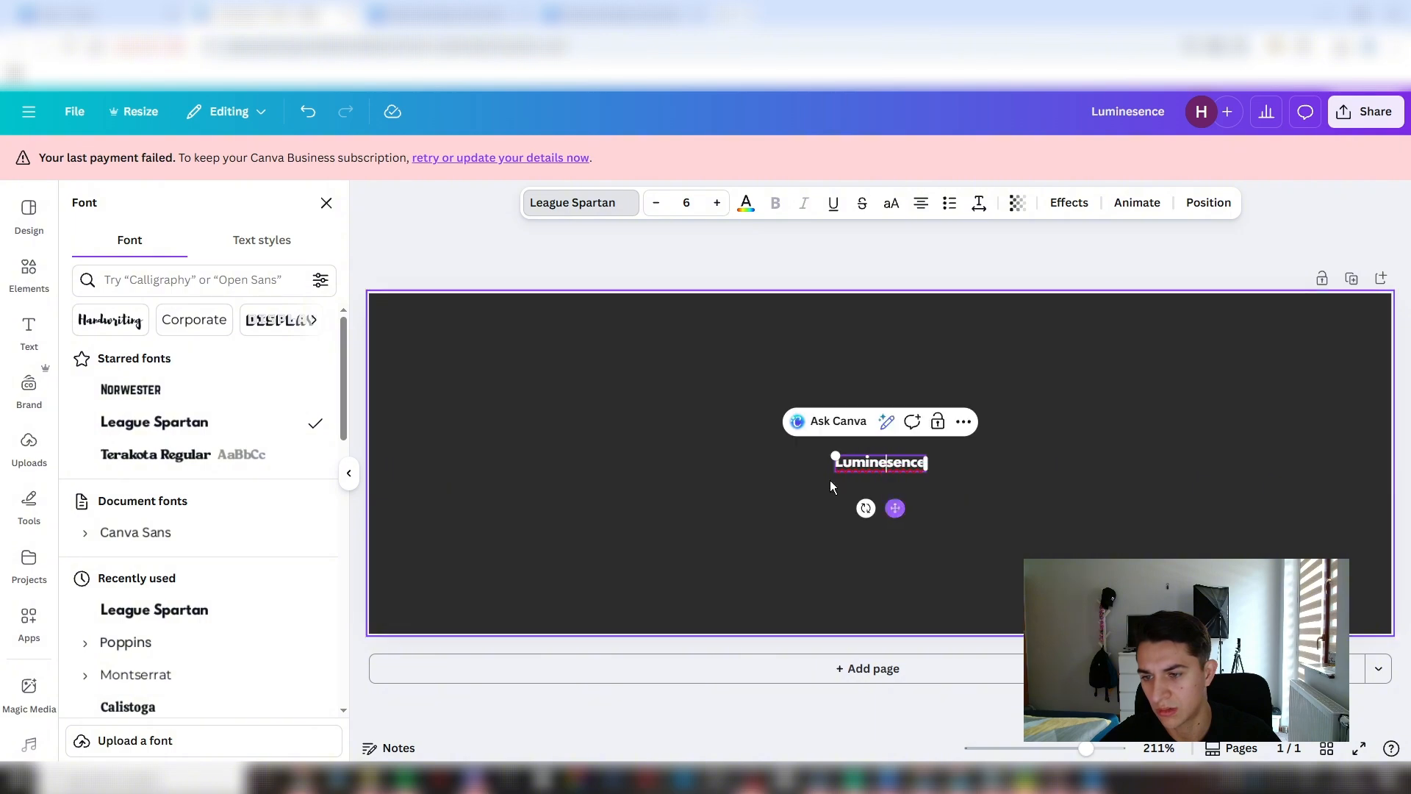
- Increase the font size of the "Luminesence" text to 48
left_click(687, 203)
left_click(673, 535)
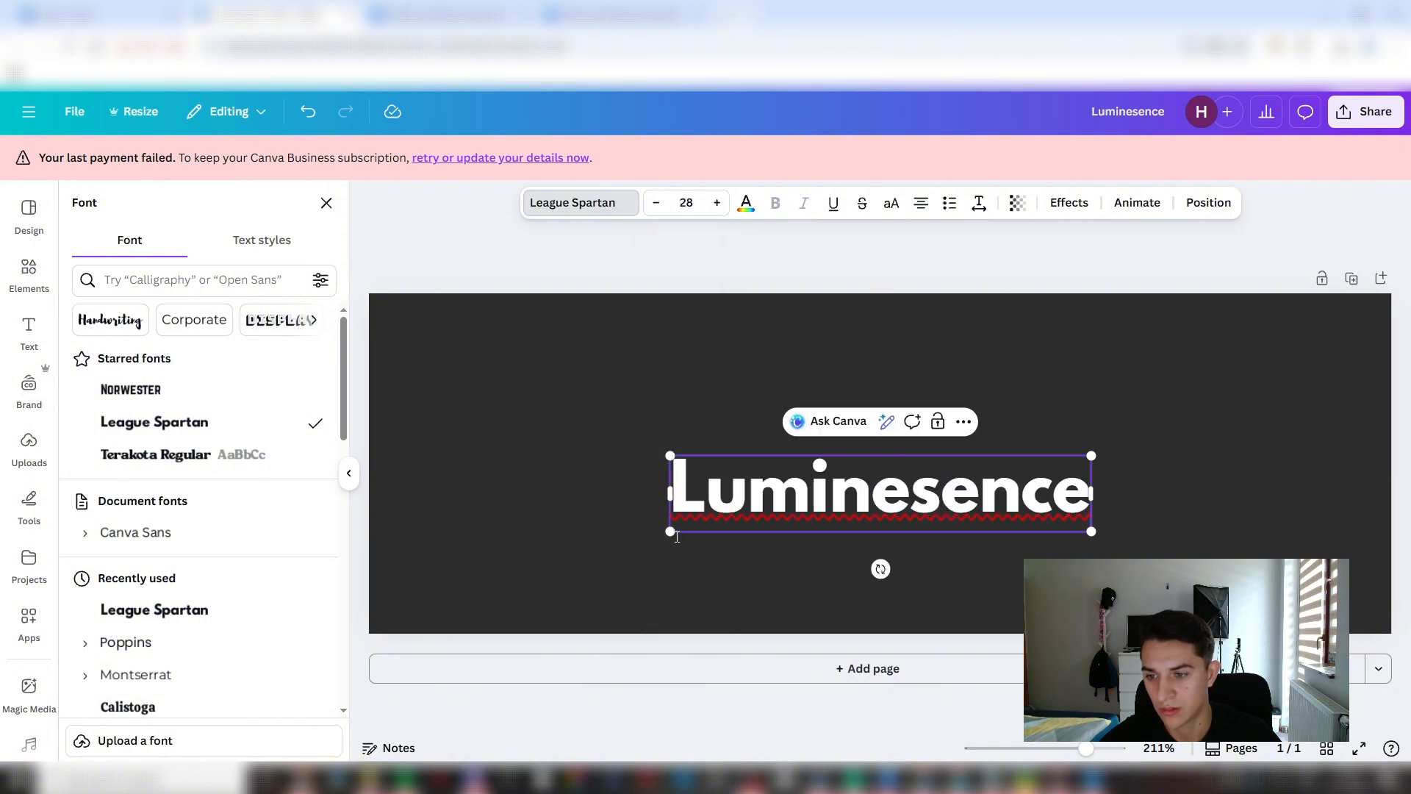
left_click(686, 203)
scroll(672, 500, "down", 2)
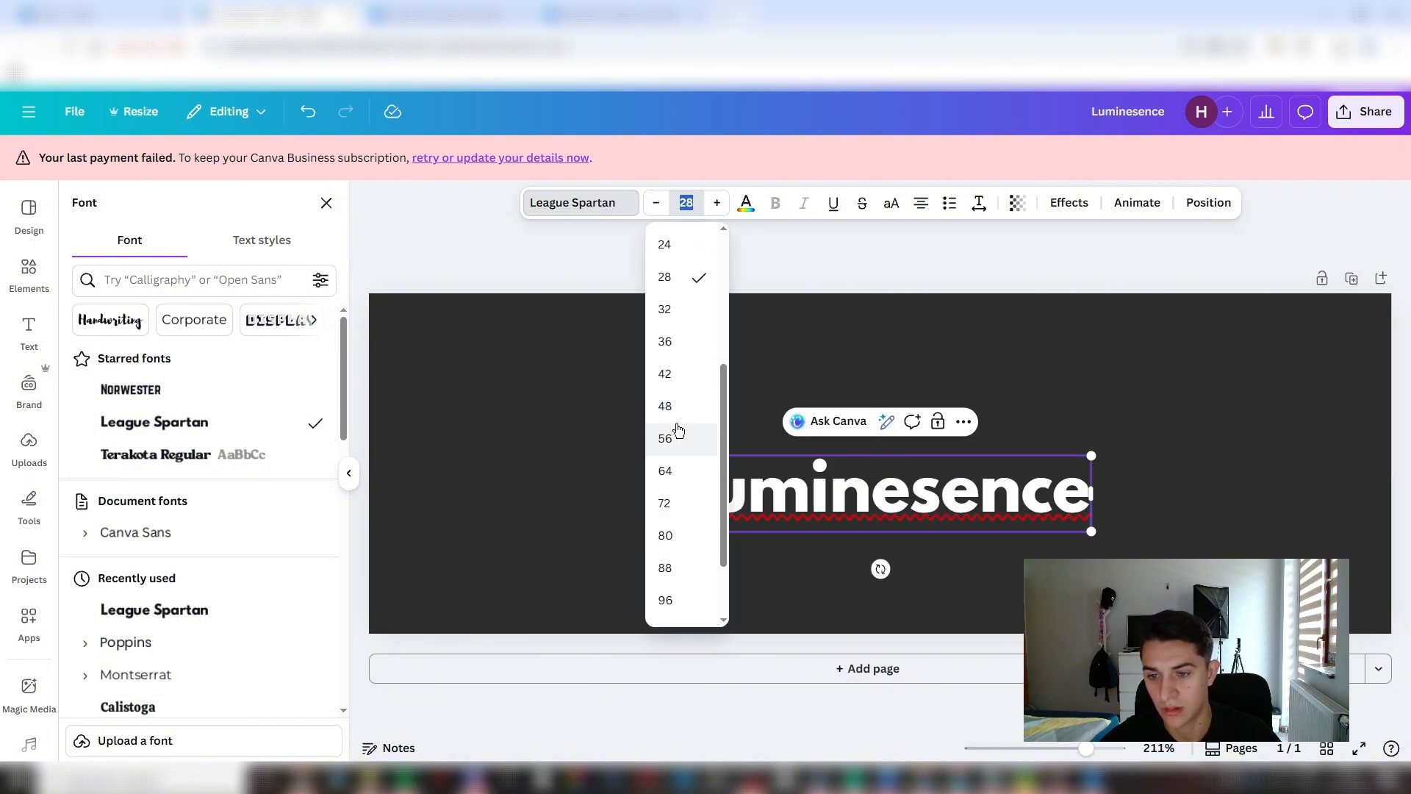
left_click(676, 432)
scroll(734, 460, "down", 5)
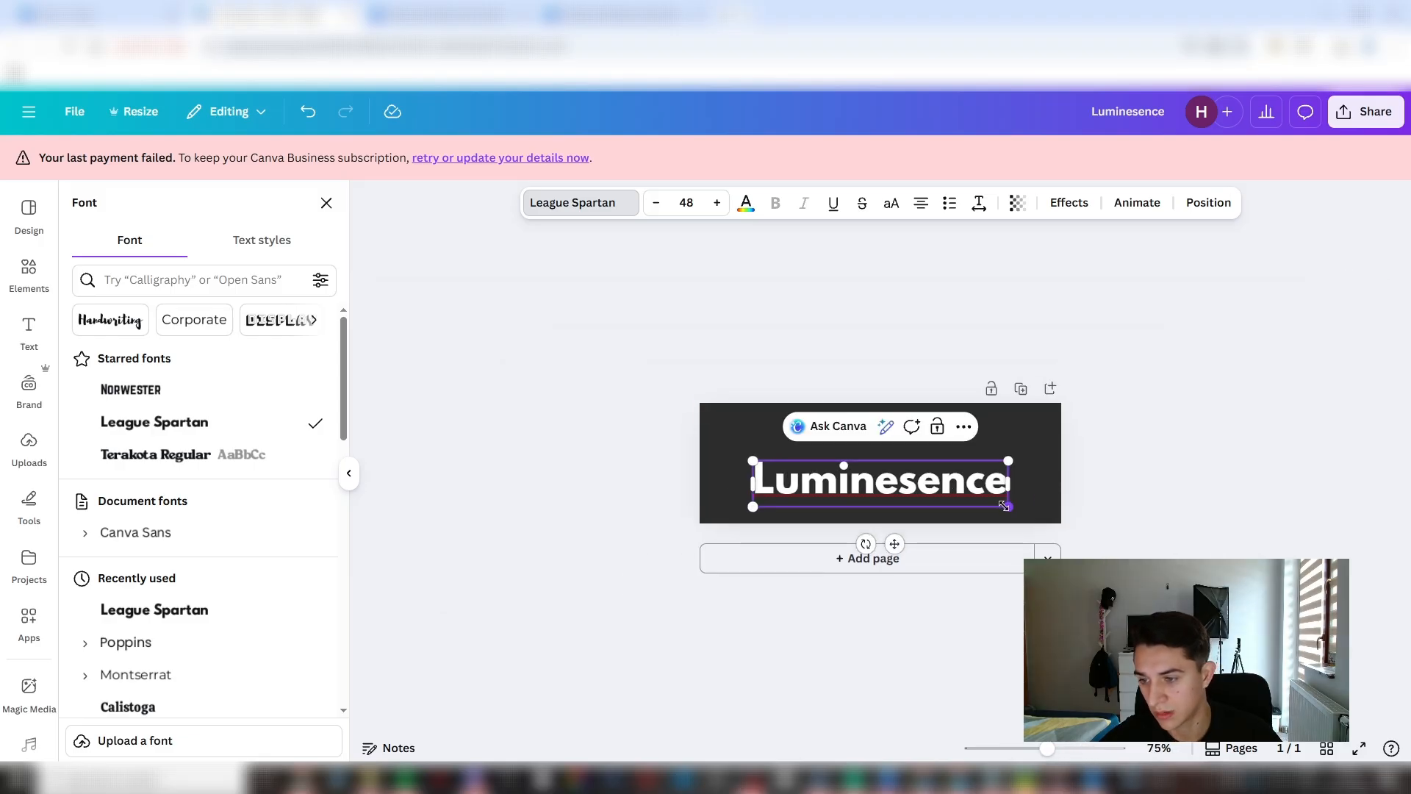
- Scale the "Luminesence" text to span the full page width, font size about 68, and position it slightly above the vertical middle
left_click_drag(1051, 507, 1132, 551)
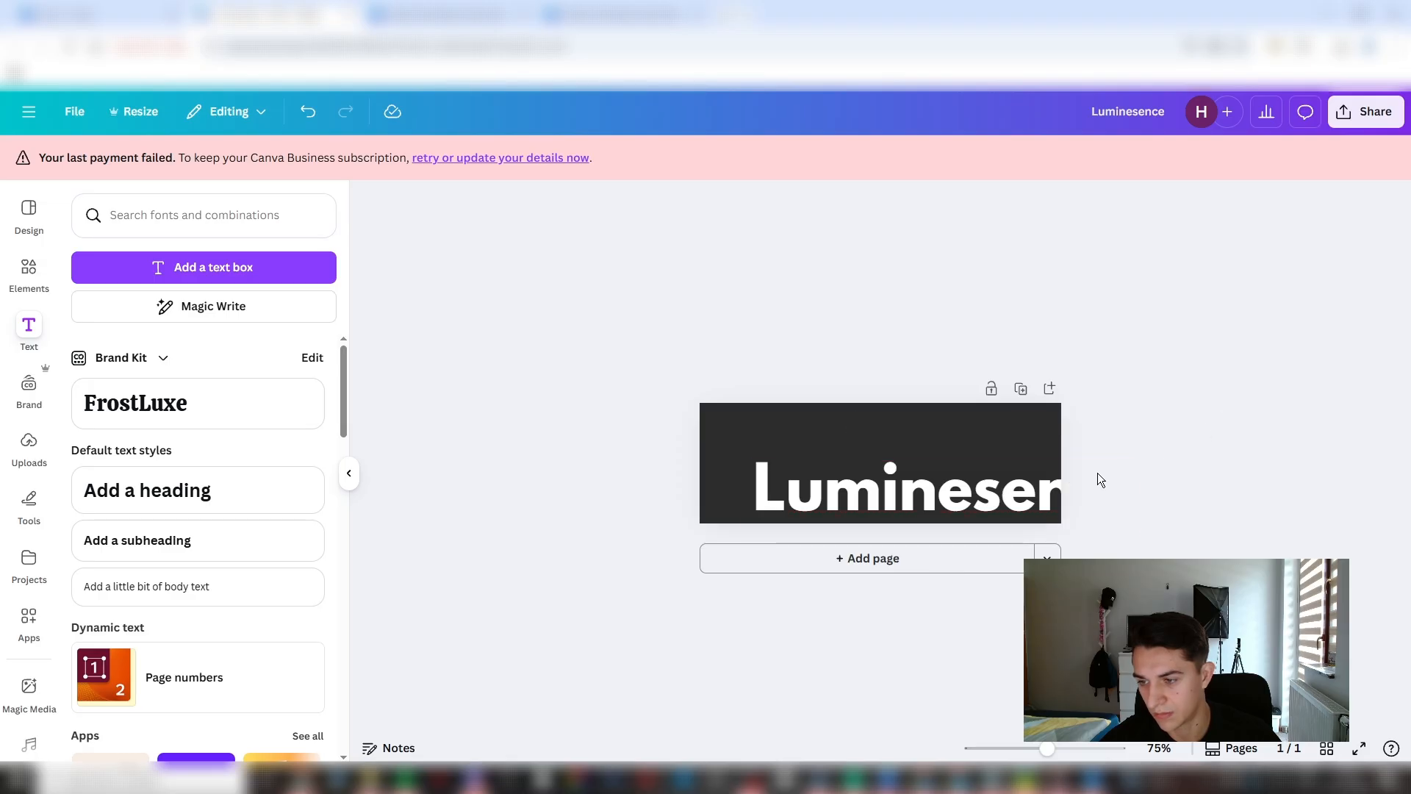
left_click_drag(981, 503, 916, 476)
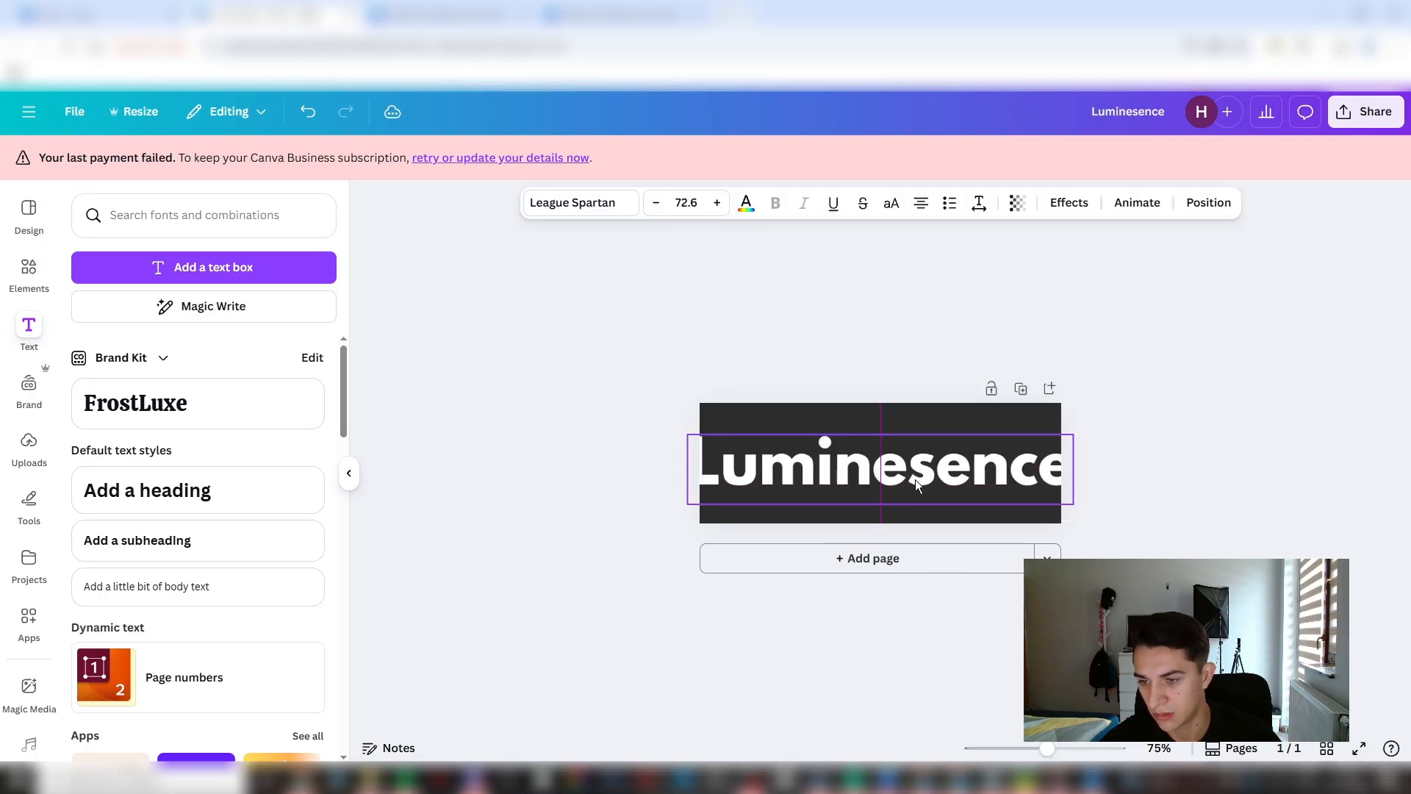
left_click_drag(688, 502, 705, 501)
left_click_drag(859, 480, 850, 480)
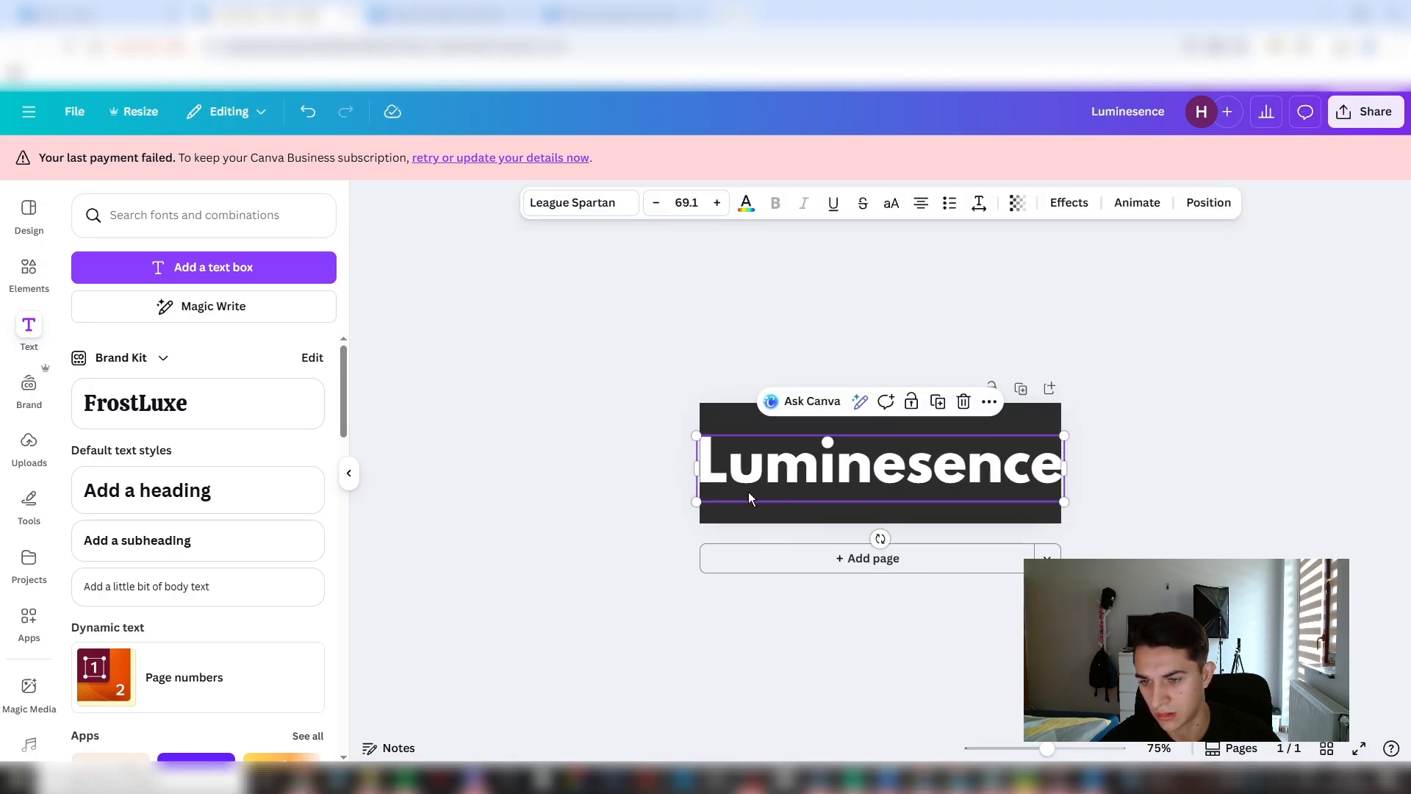
left_click_drag(693, 500, 699, 501)
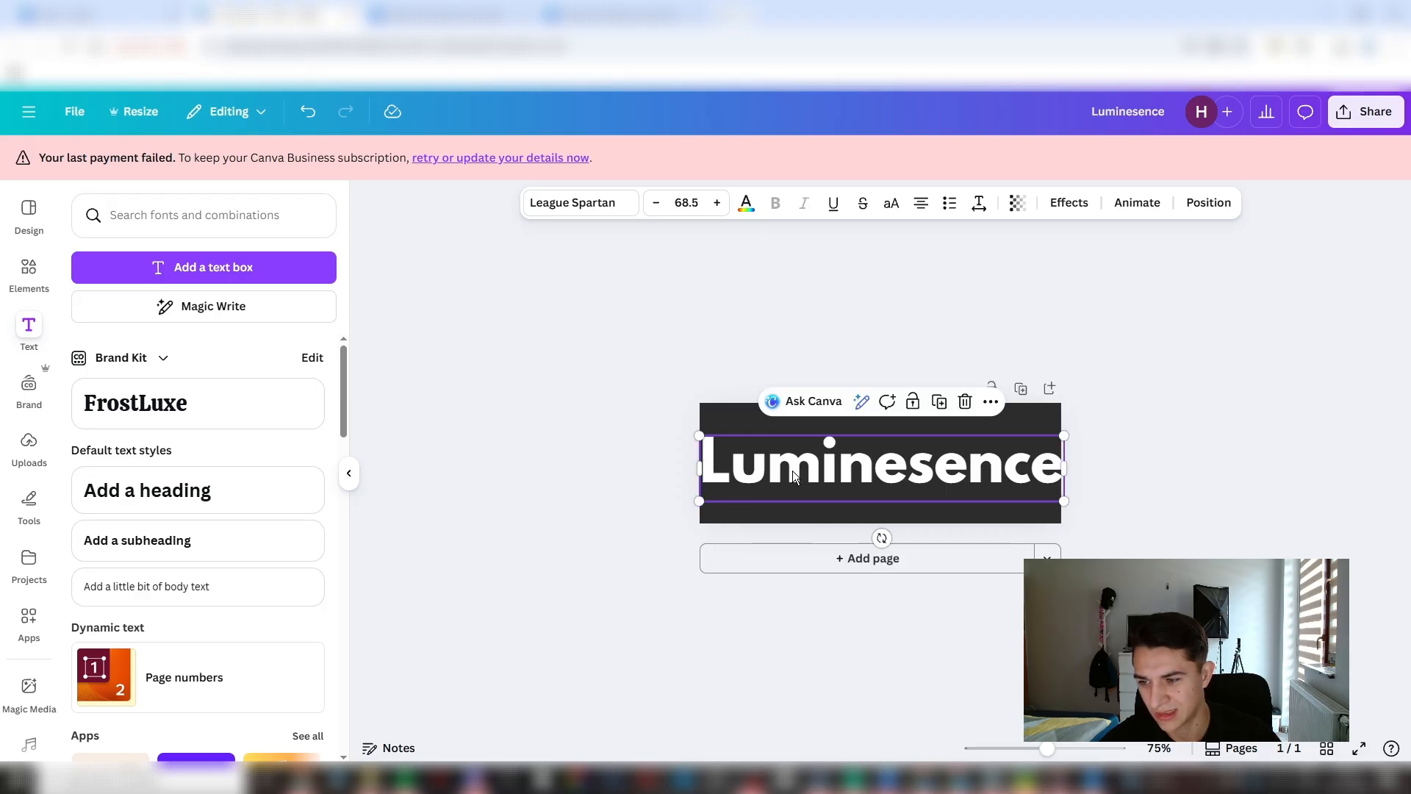
left_click_drag(793, 477, 790, 482)
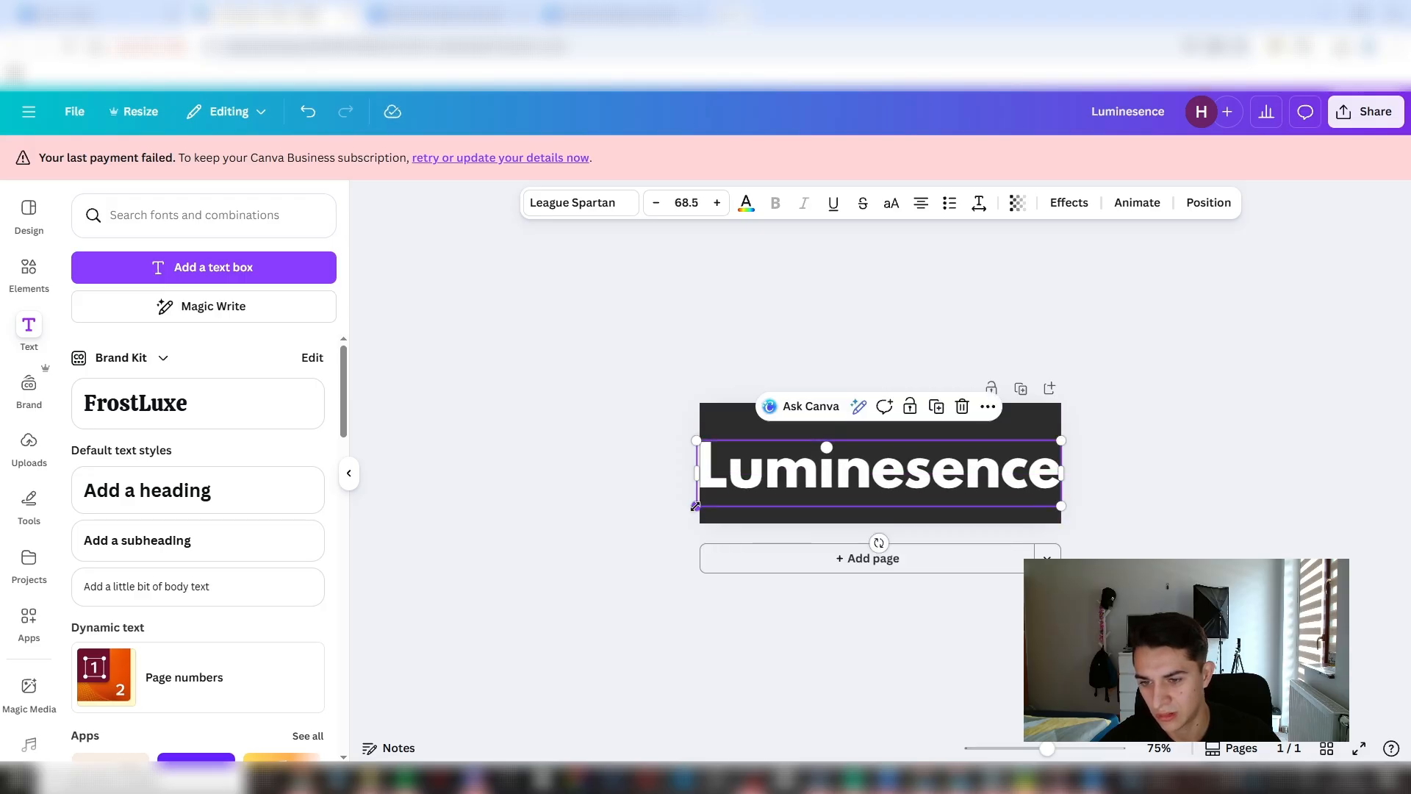
left_click_drag(695, 506, 699, 505)
left_click_drag(793, 476, 797, 459)
left_click(1082, 399)
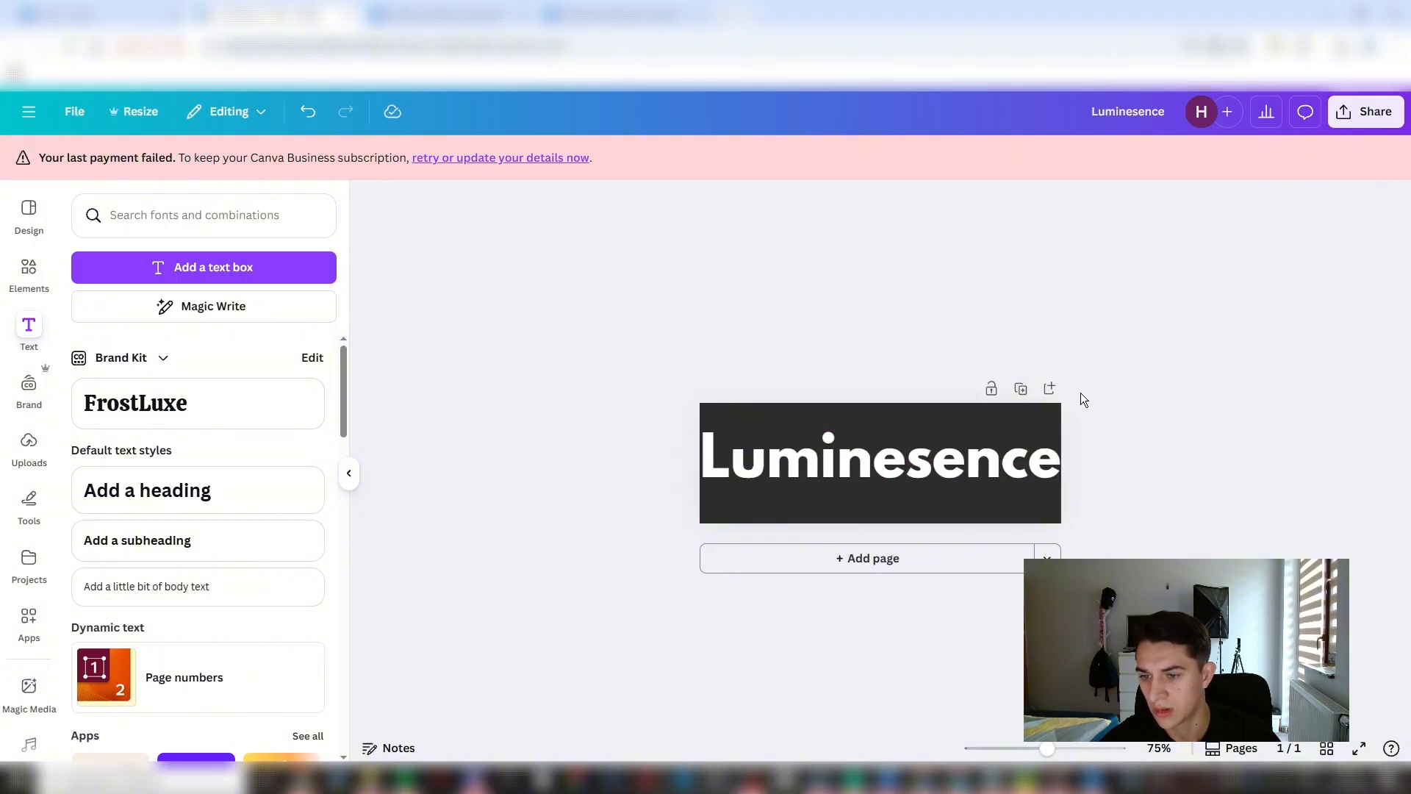
- Download the logo design as a 600 × 200 px PNG with a transparent background
left_click(1339, 116)
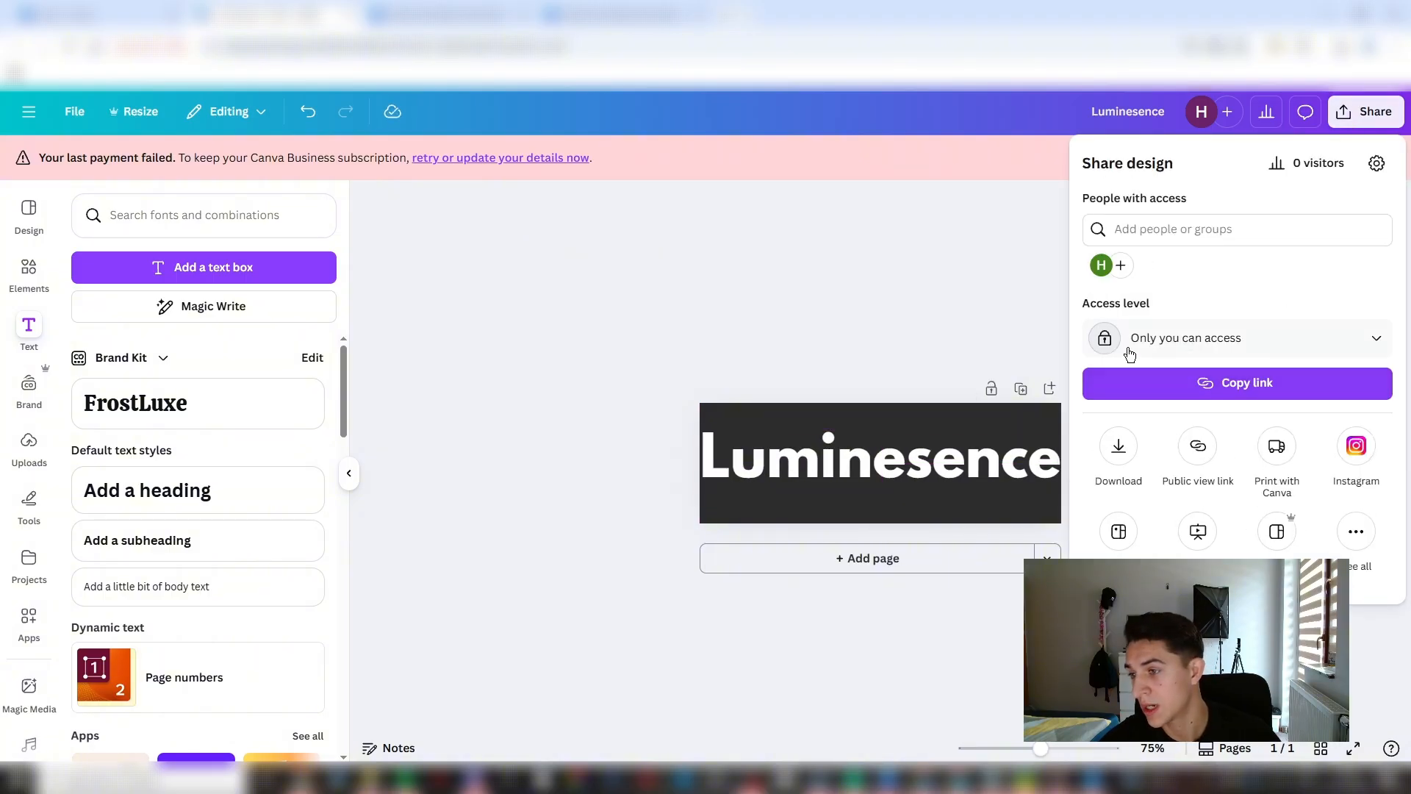
left_click(1117, 449)
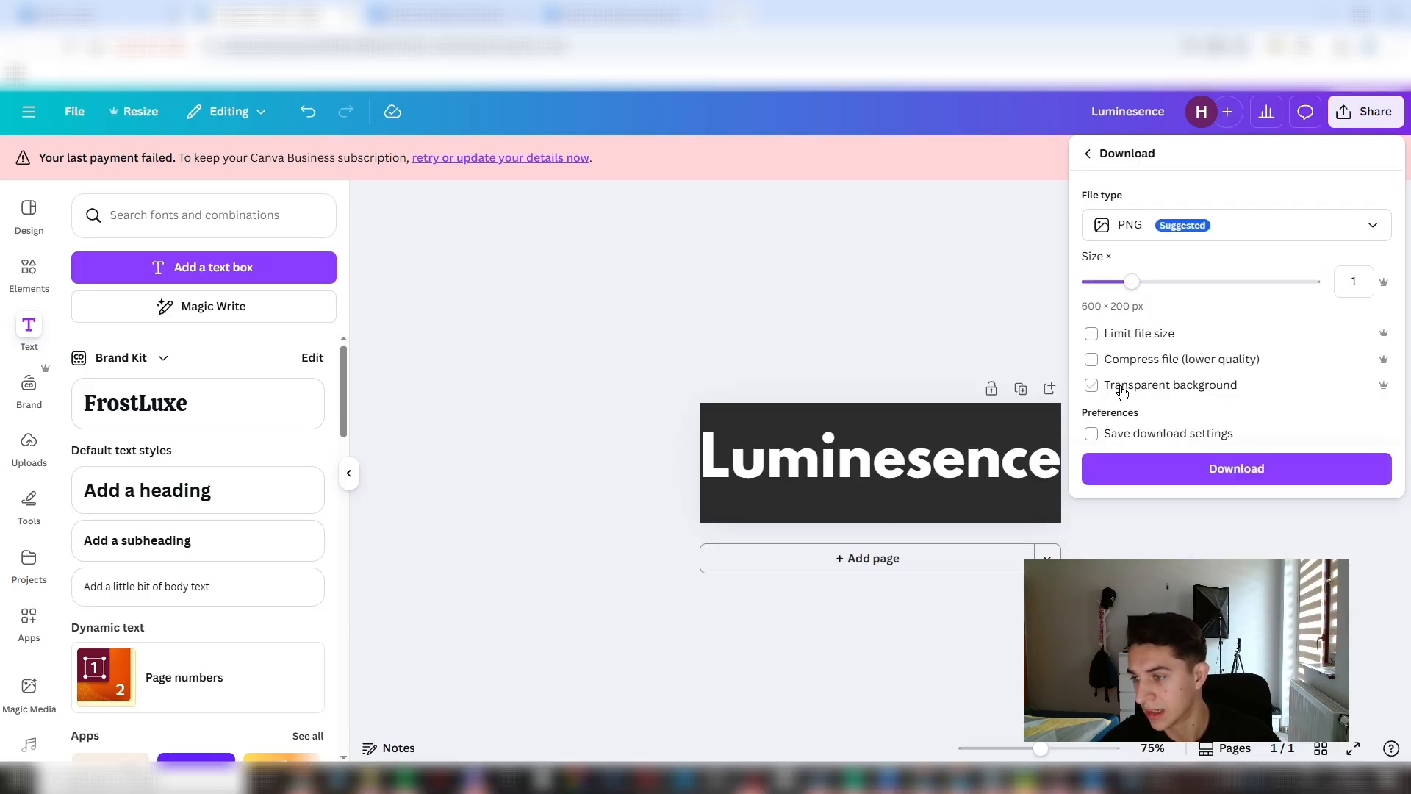
left_click(1247, 469)
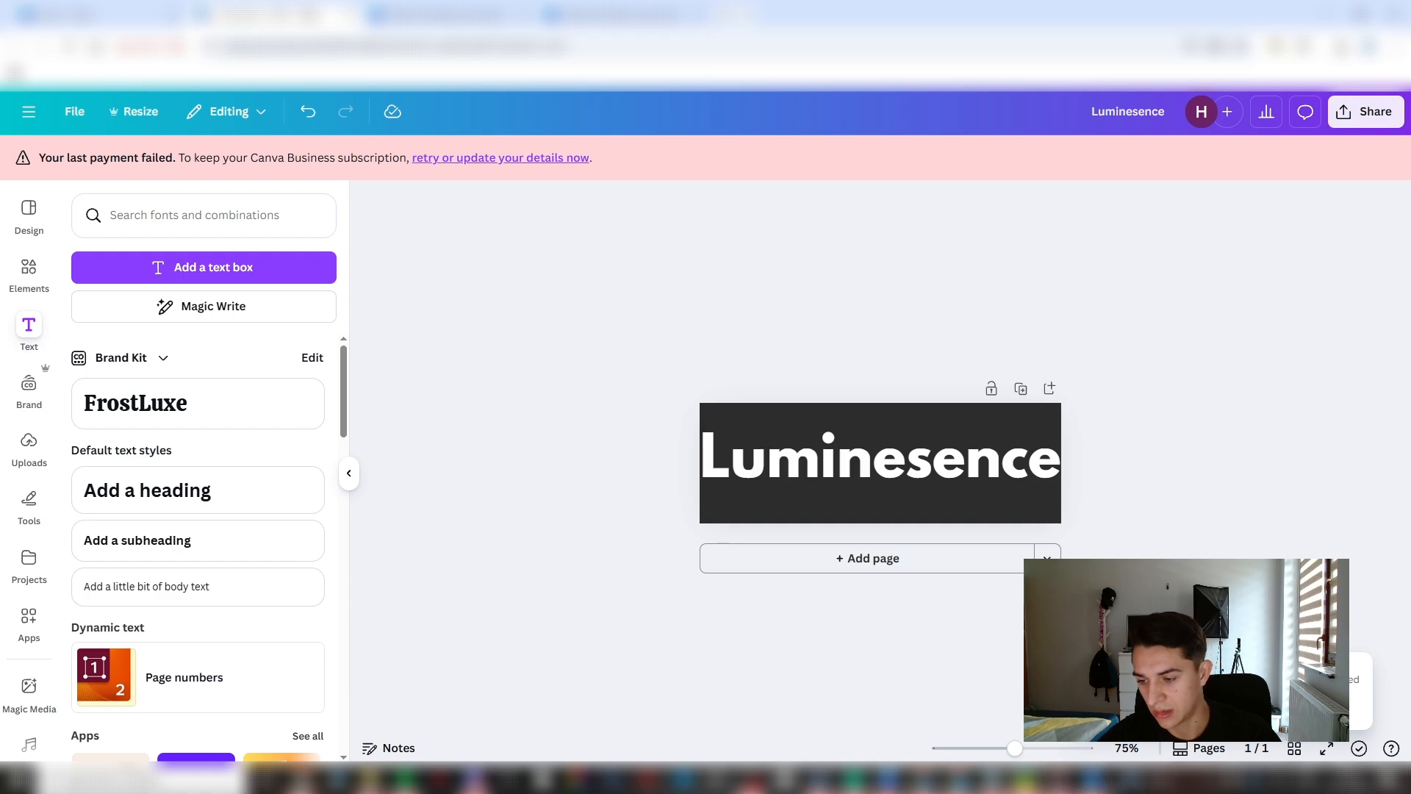
- Switch to the Shopify theme editor and upload Luminesence.png as the store logo in the theme settings
key("alt+Tab")
left_click(600, 169)
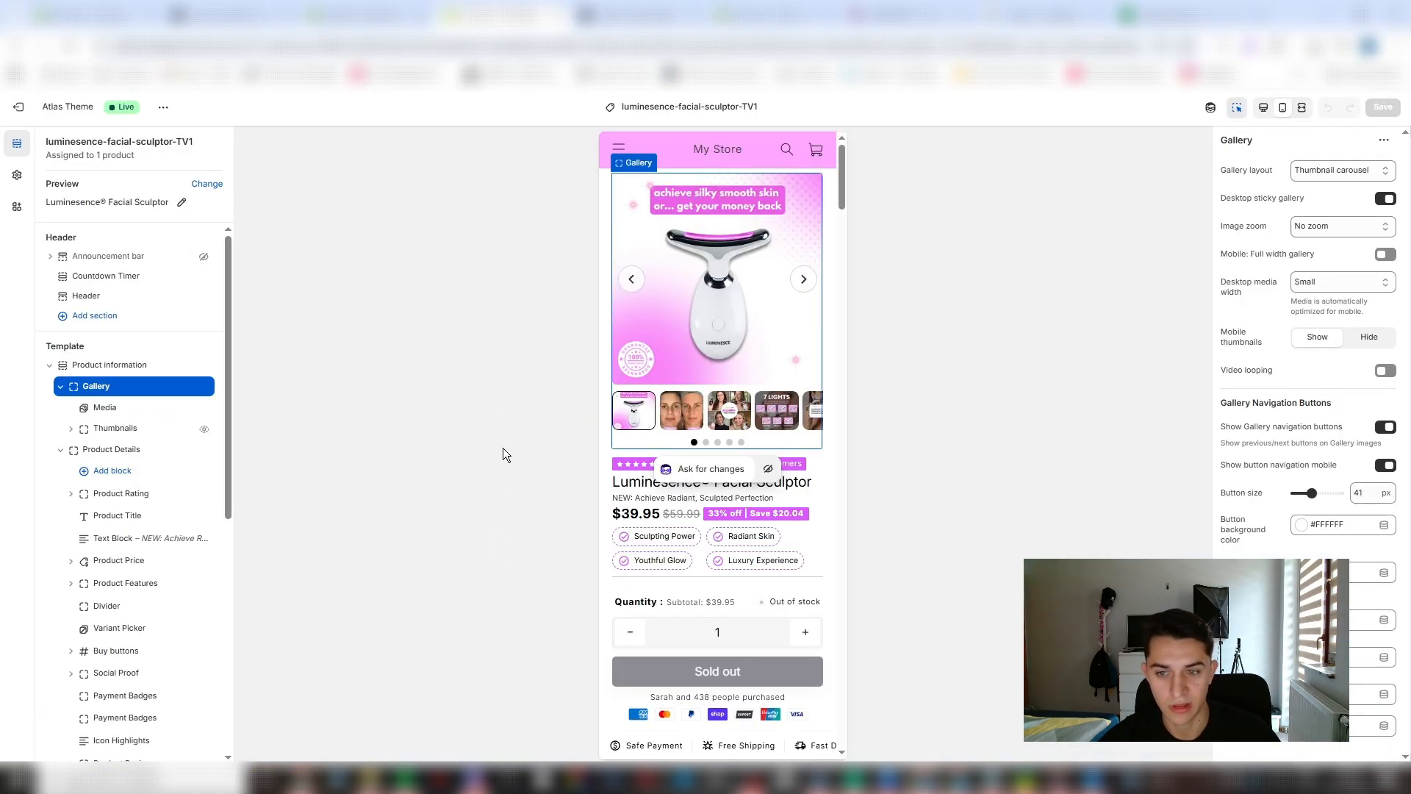
left_click(743, 140)
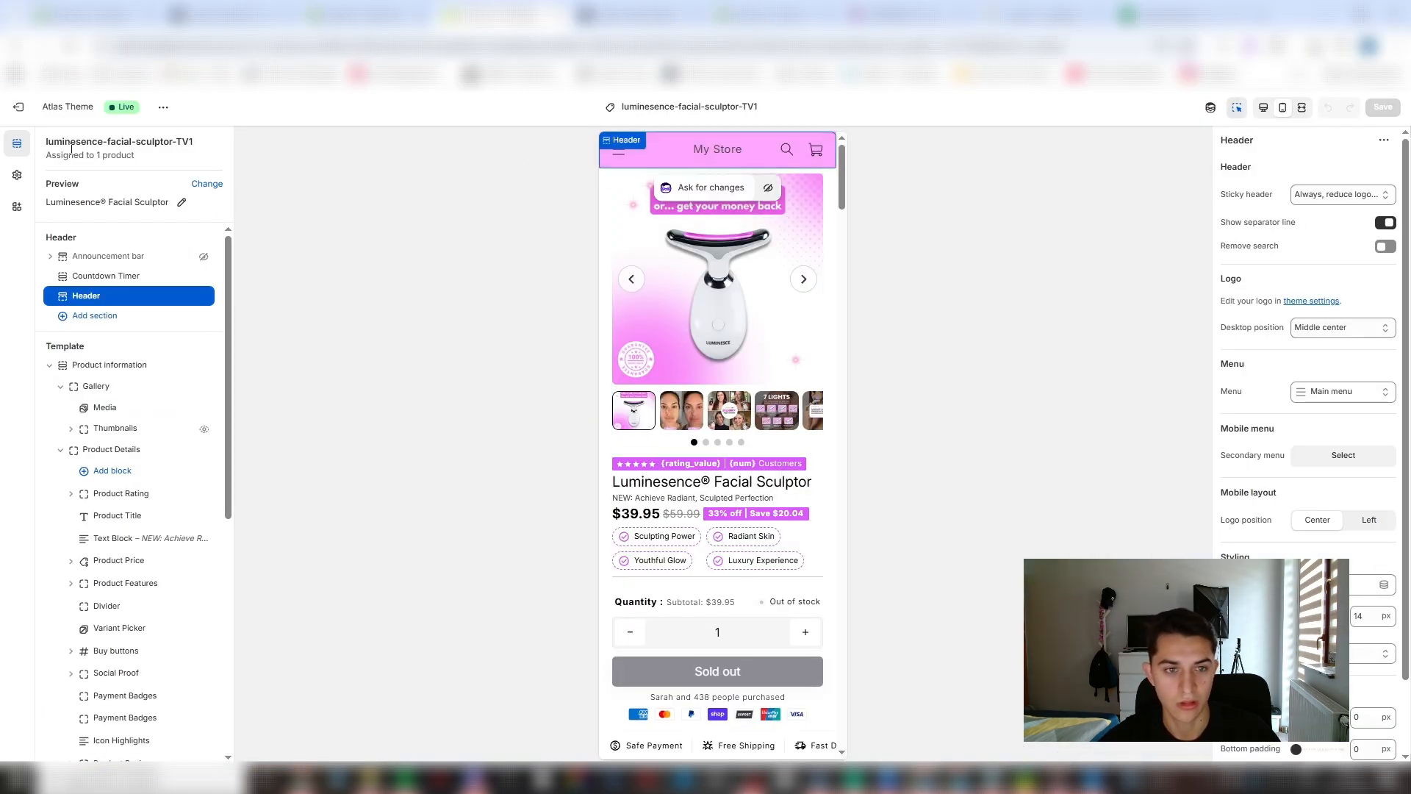
left_click(17, 176)
left_click(81, 177)
left_click(154, 218)
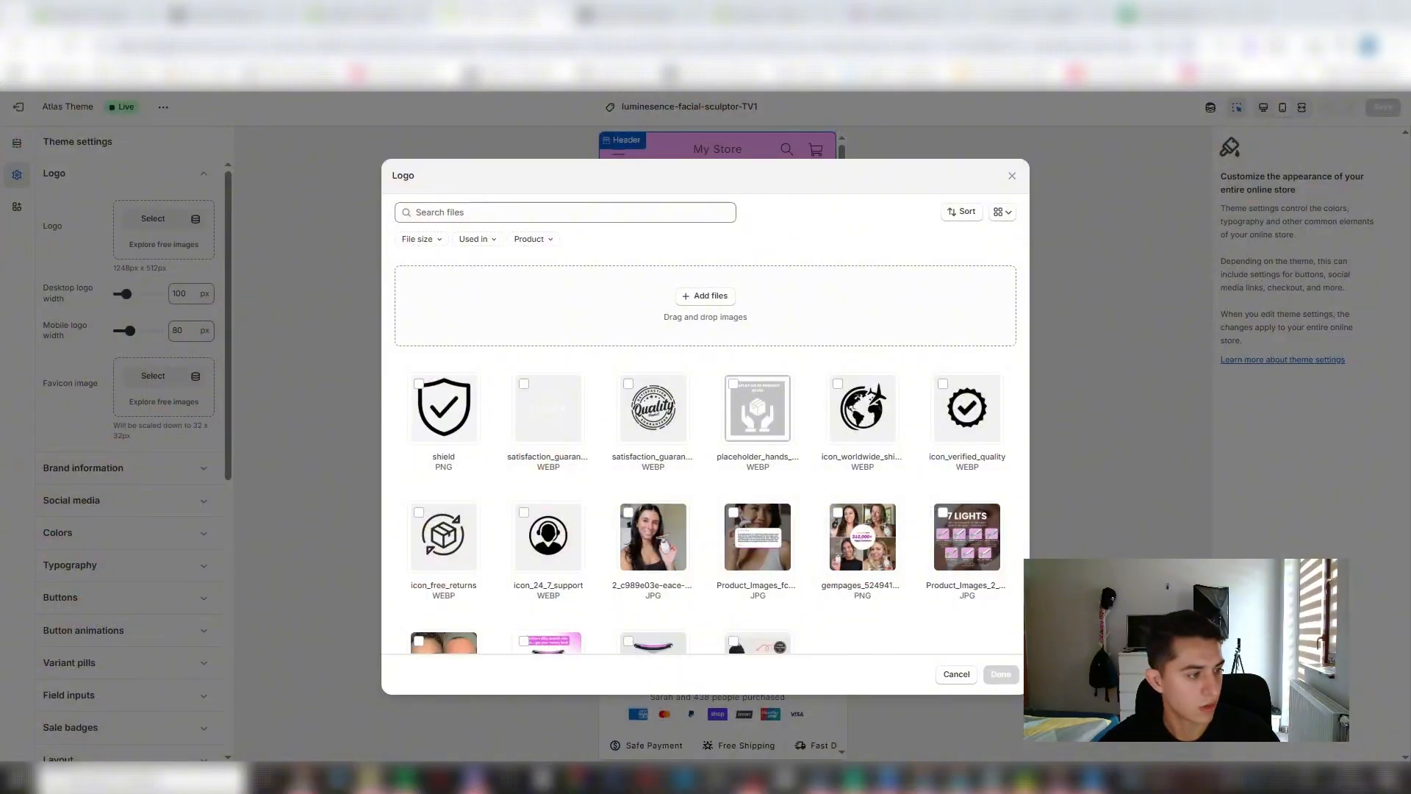
left_click_drag(1, 375, 637, 355)
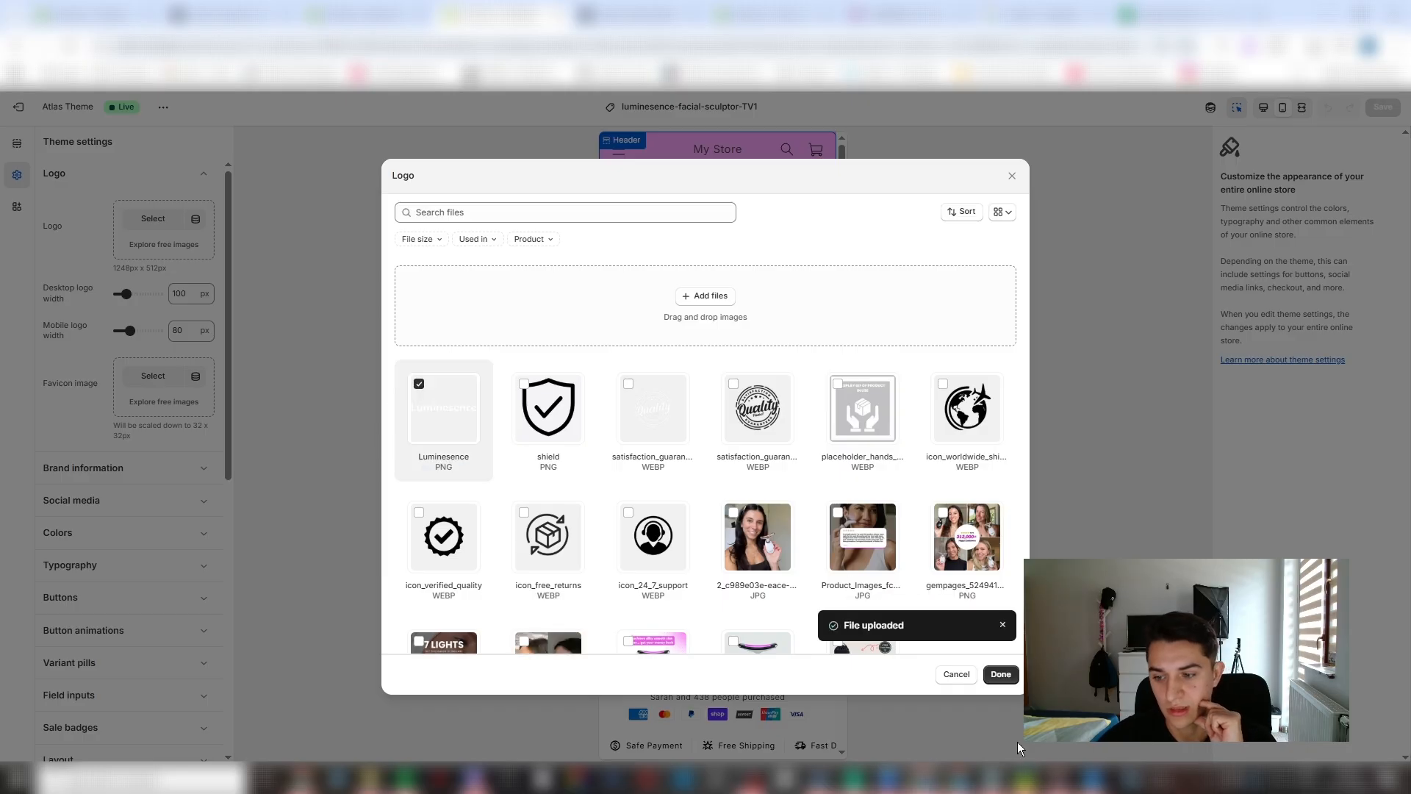
left_click(1001, 674)
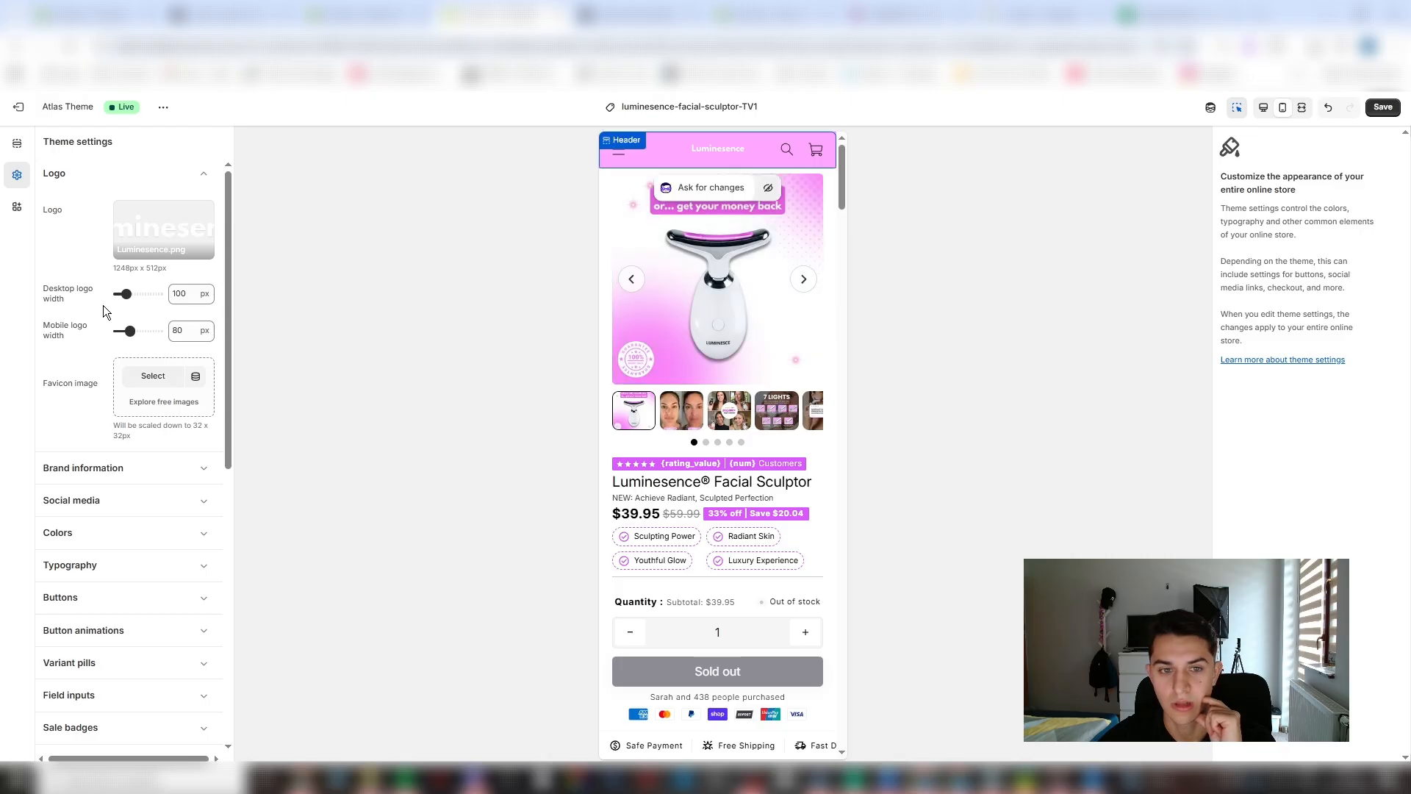
- Set the mobile logo width to 200 px and save the theme
left_click_drag(130, 330, 146, 331)
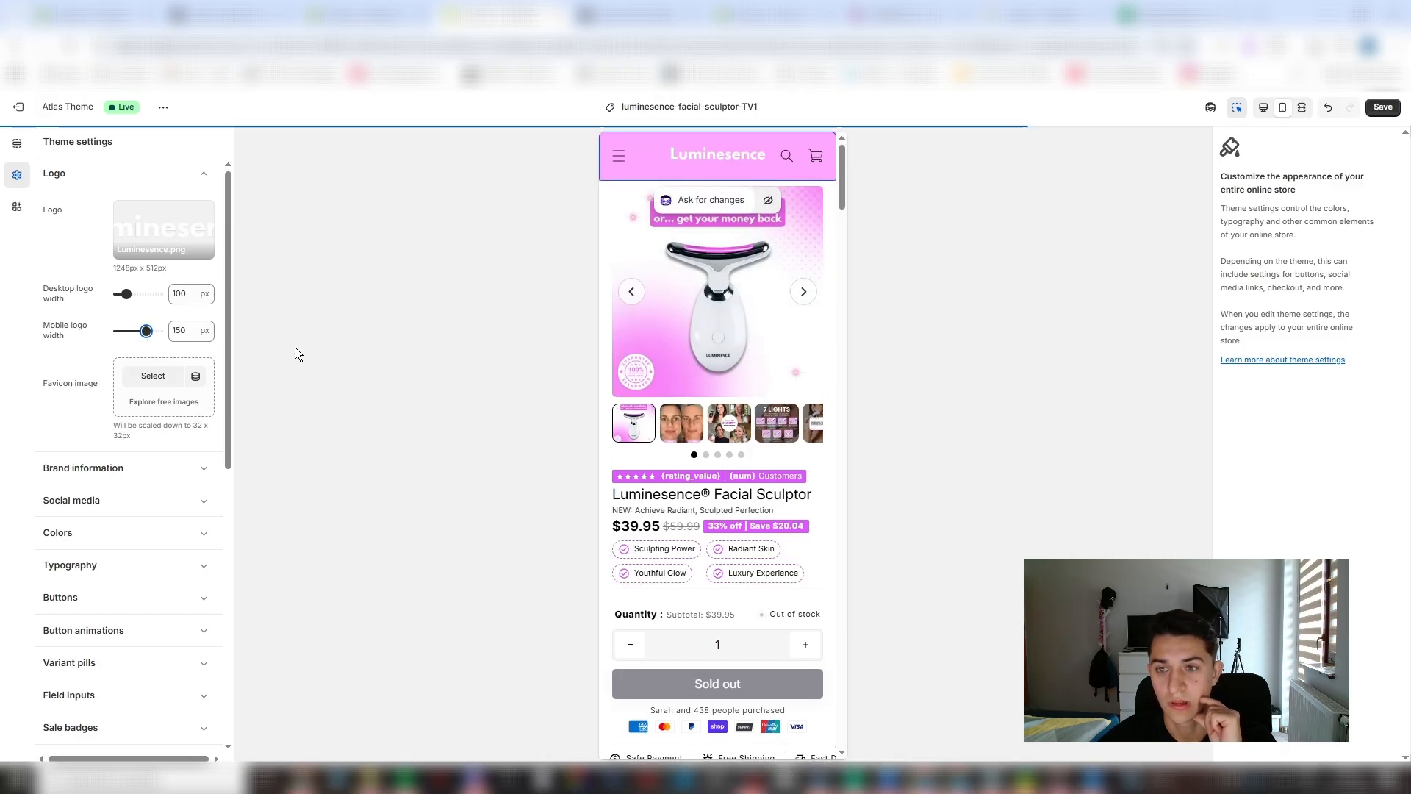
left_click(157, 330)
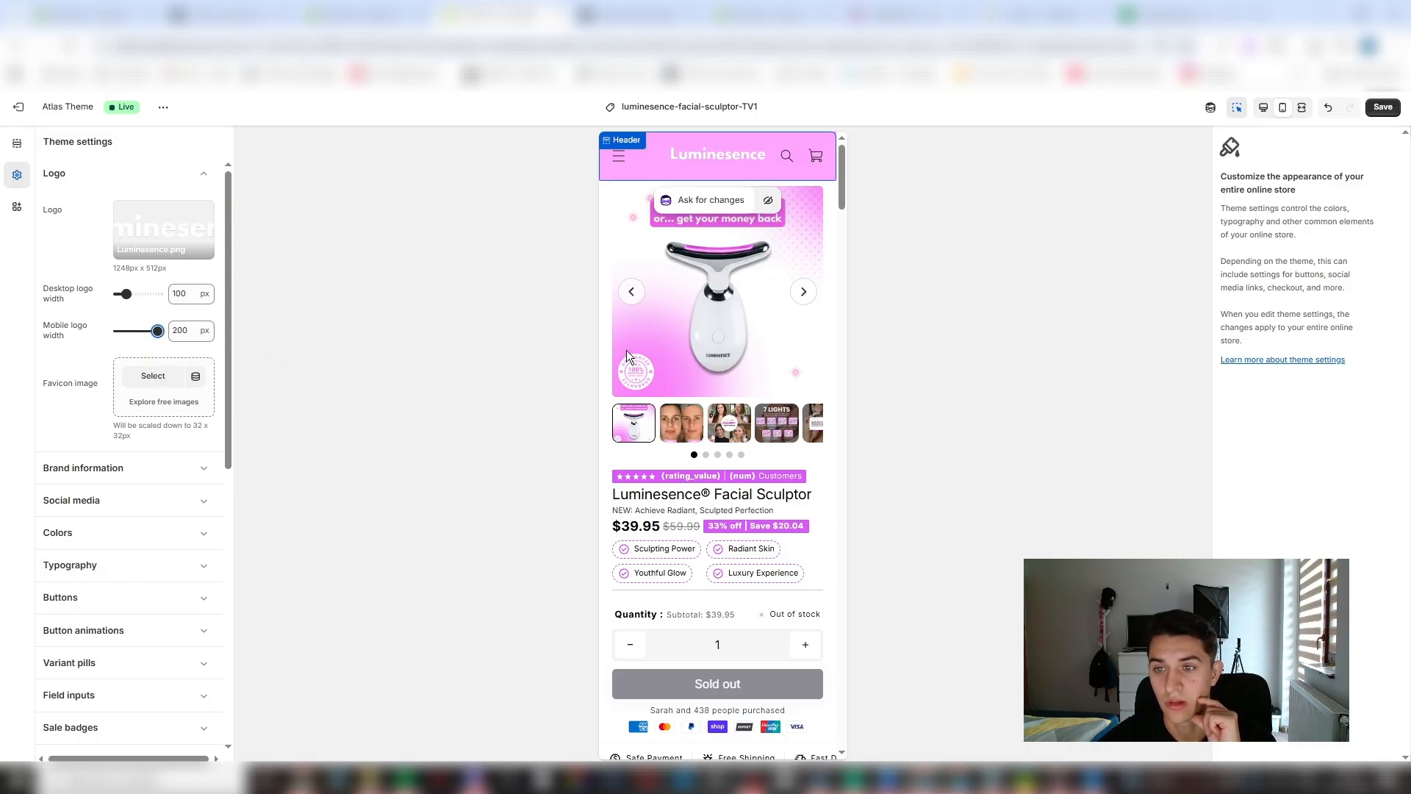
left_click(1389, 110)
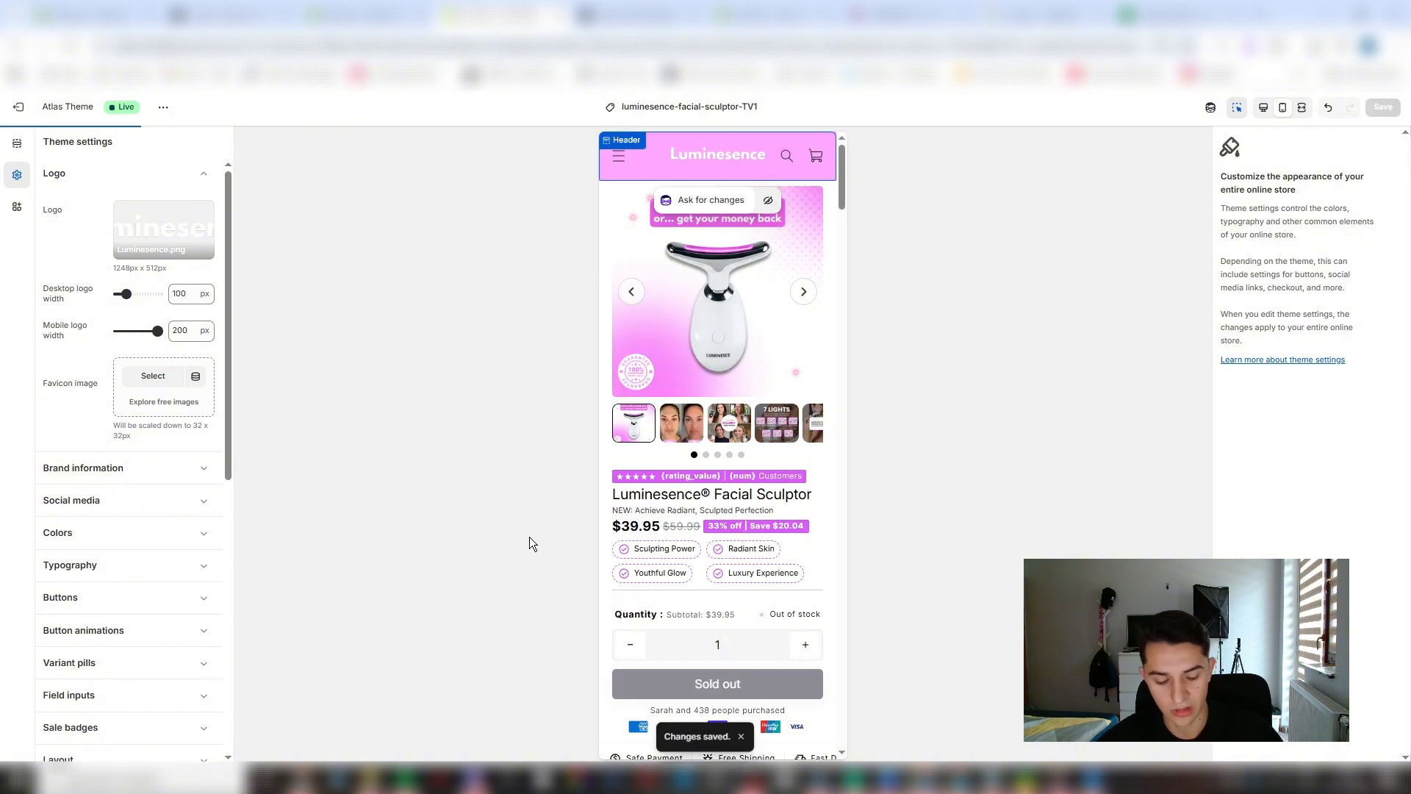
- Switch to Canva to check how the "Luminesence" text fills the logo page
key("alt+Tab")
left_click(816, 165)
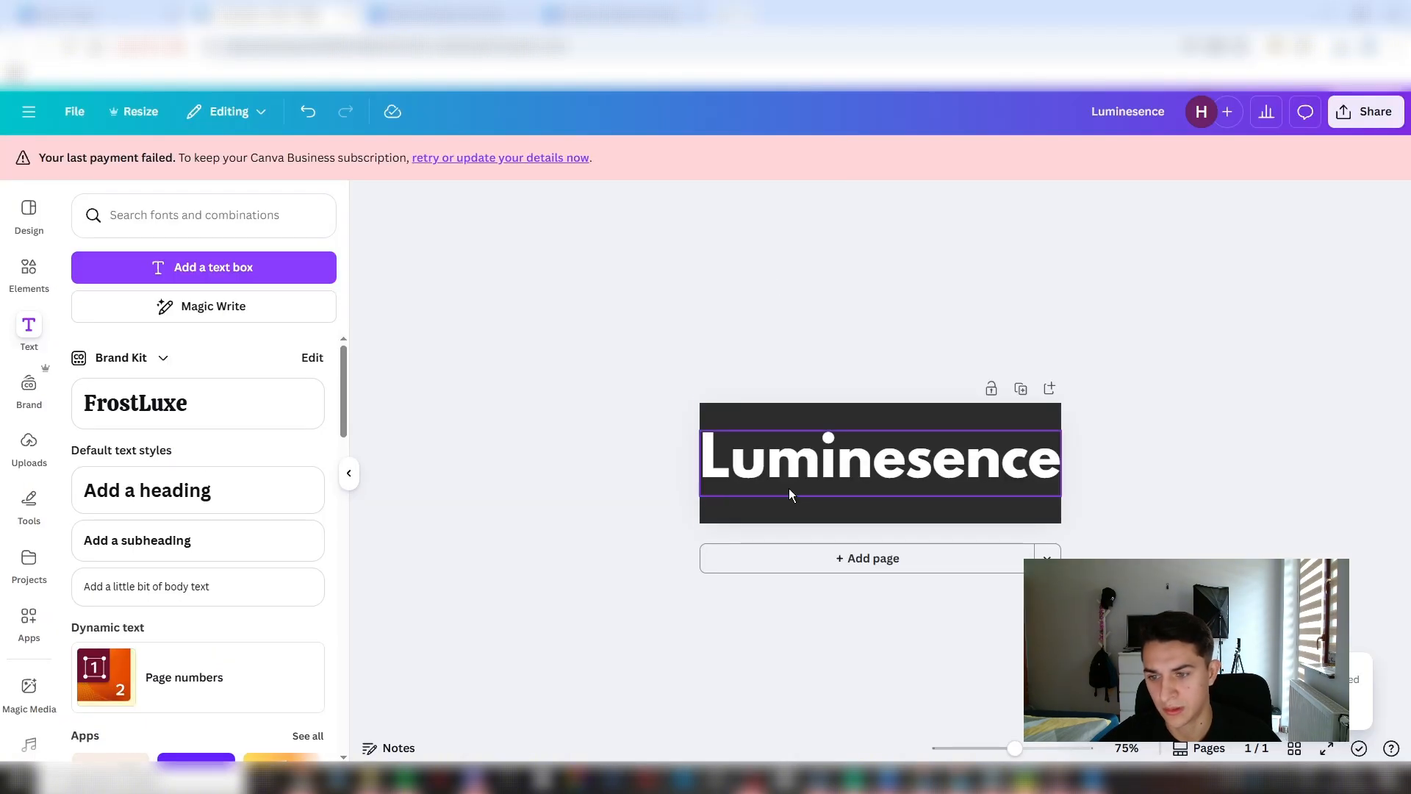
left_click(769, 520)
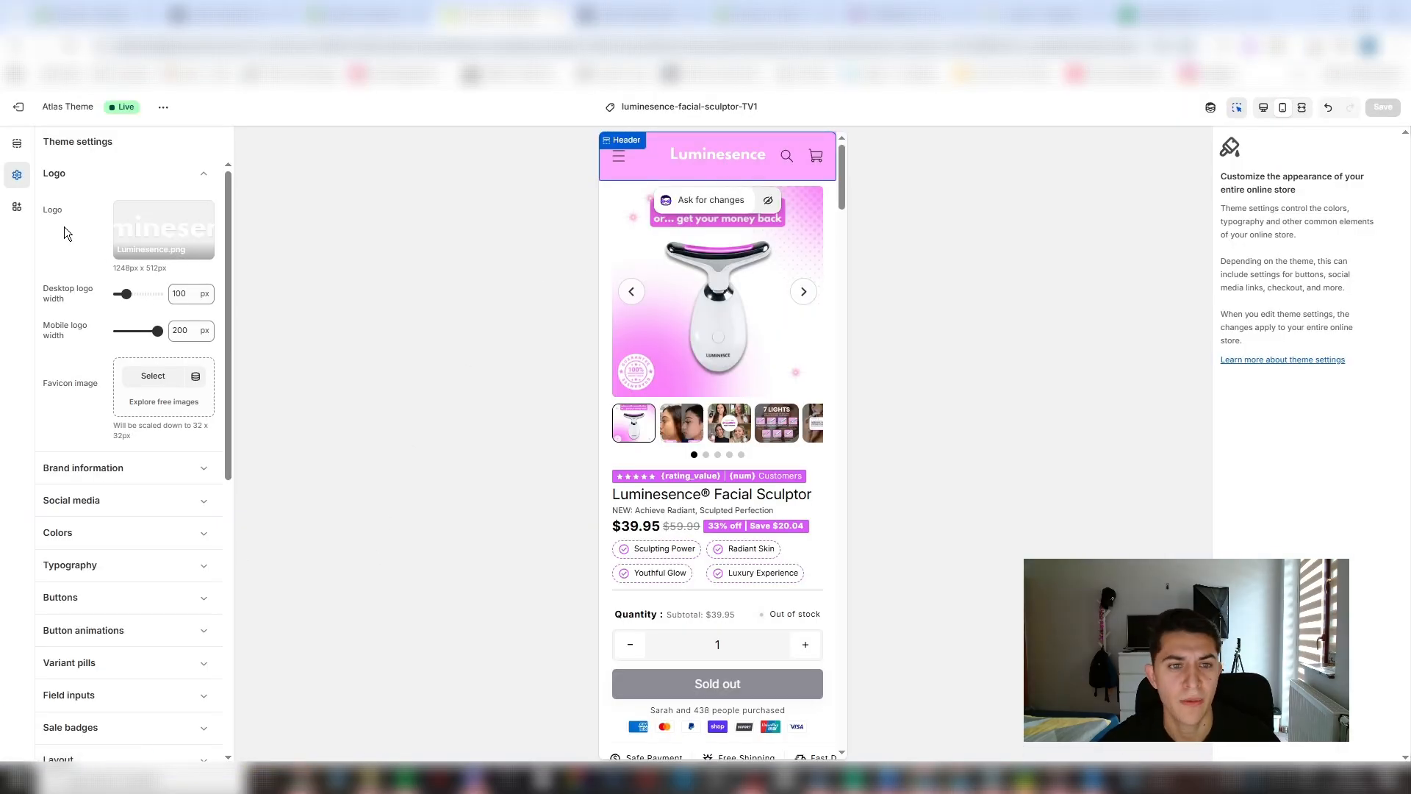
- Return to the product template's sections in the Shopify theme editor and open the Gallery block's settings
left_click(17, 144)
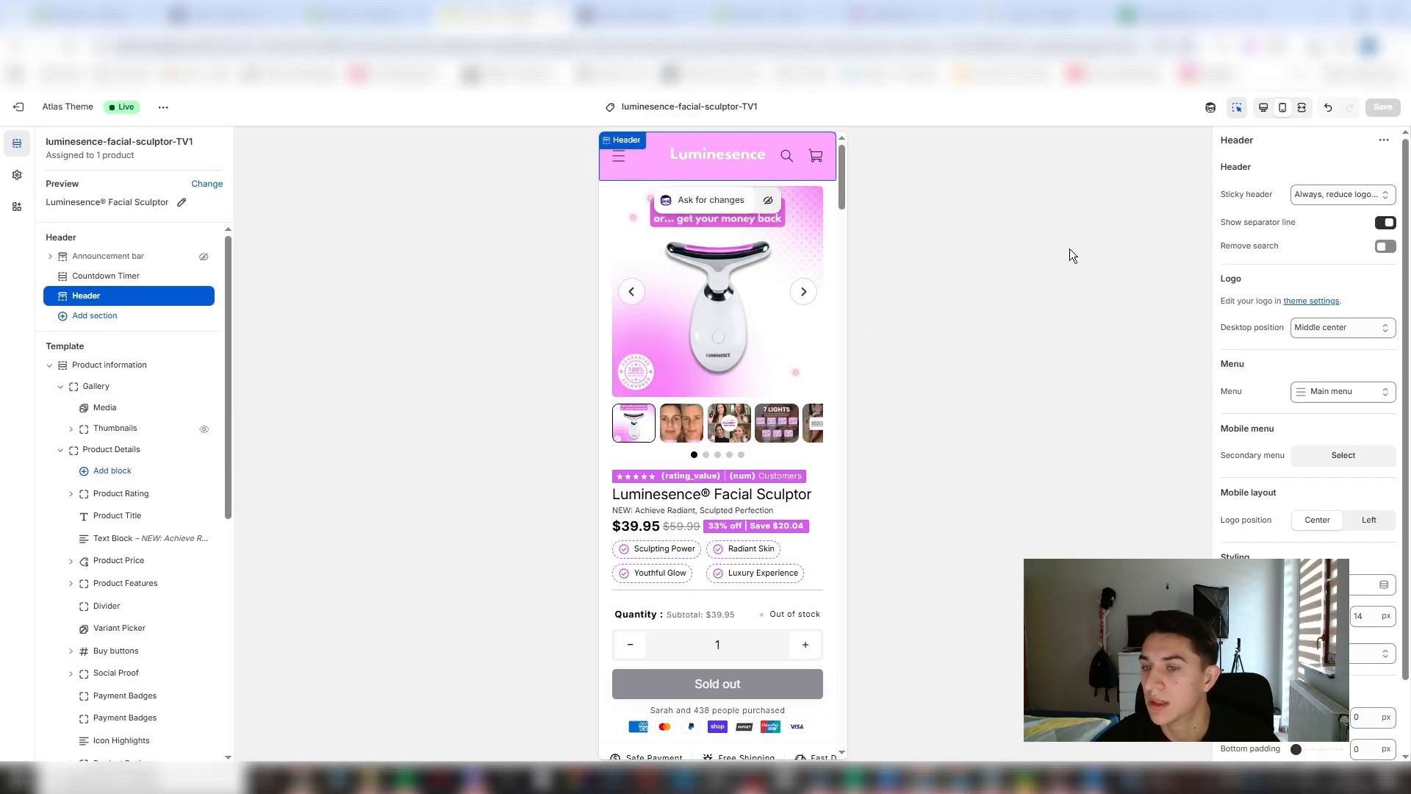
left_click(717, 327)
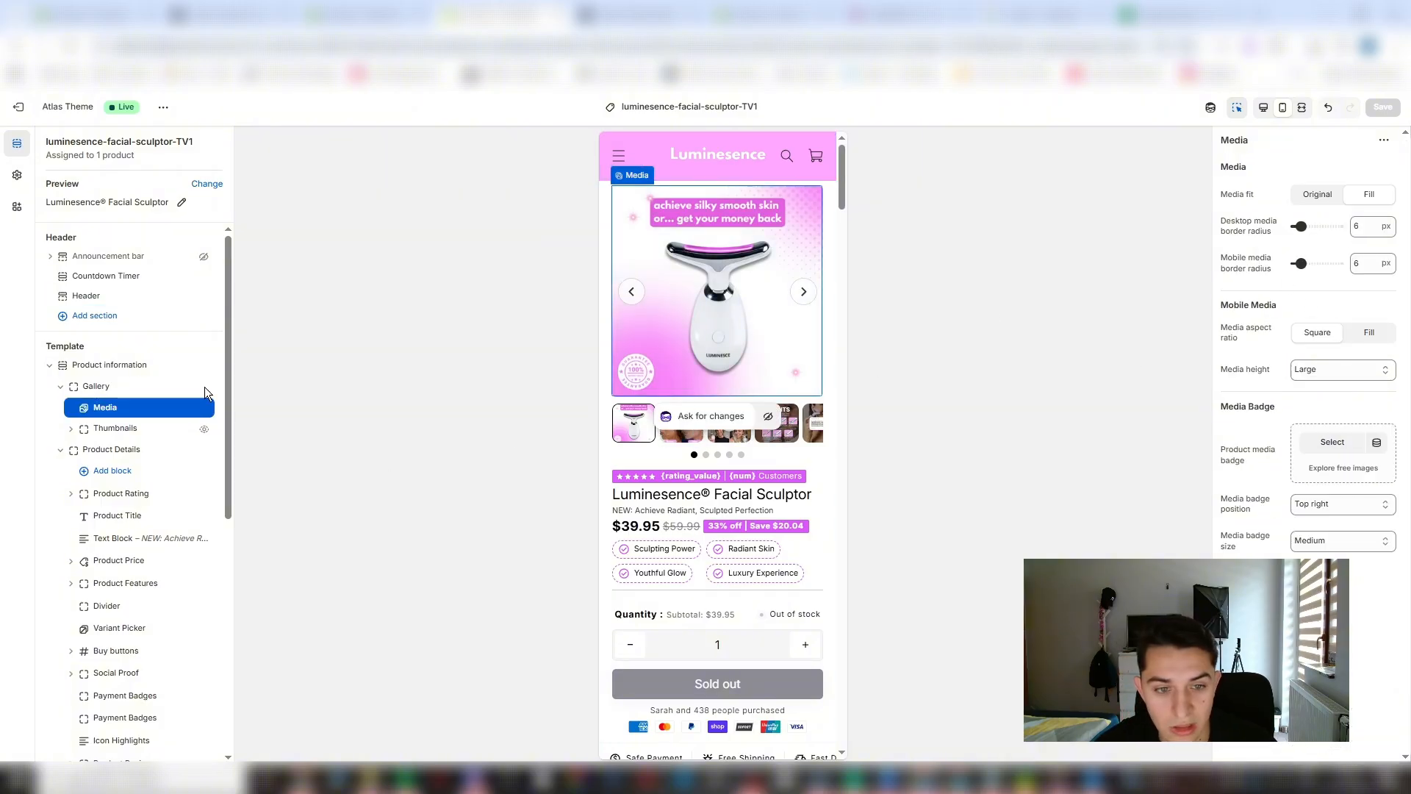
left_click(103, 386)
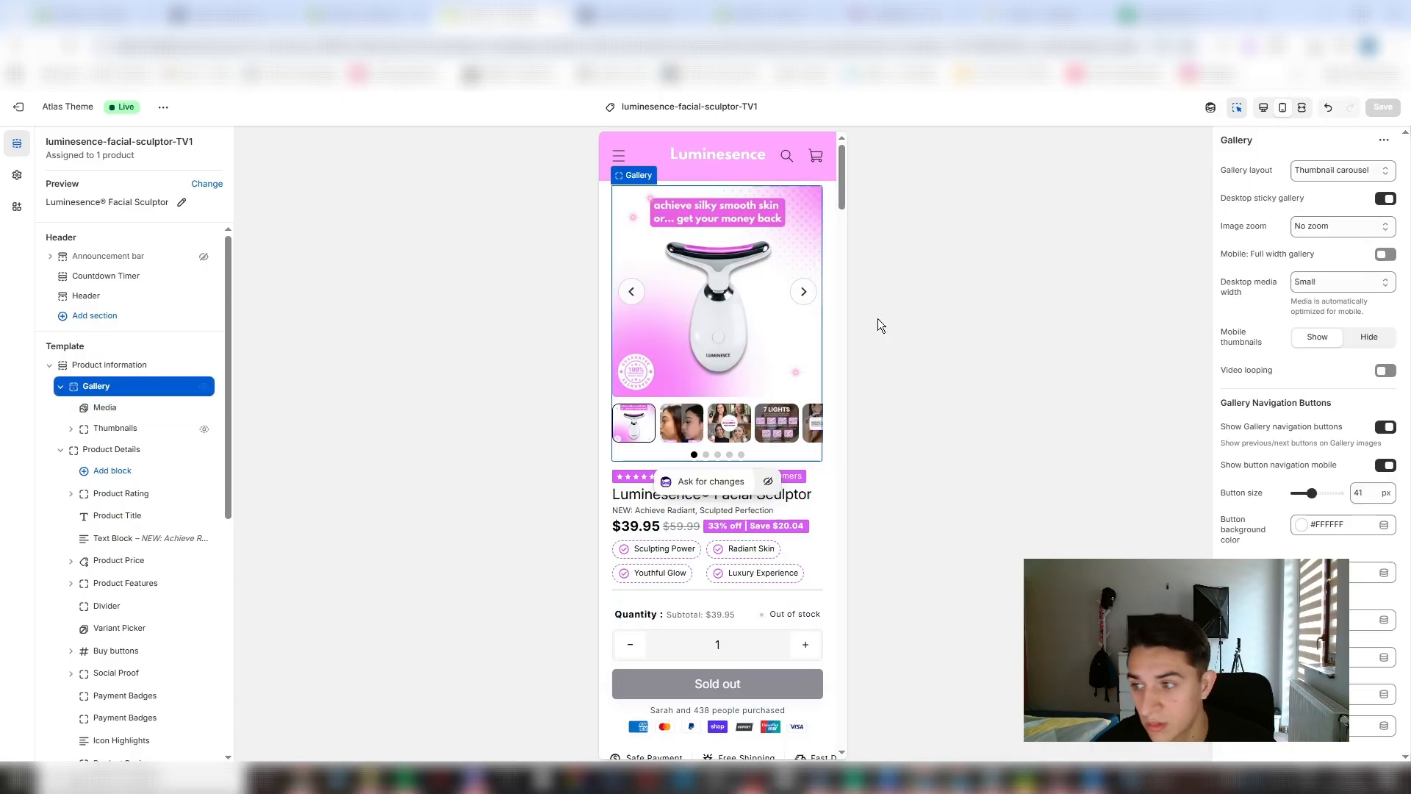
- Look through the gallery layout and desktop media width options, and try hiding the mobile thumbnails
left_click(1330, 170)
left_click(1361, 172)
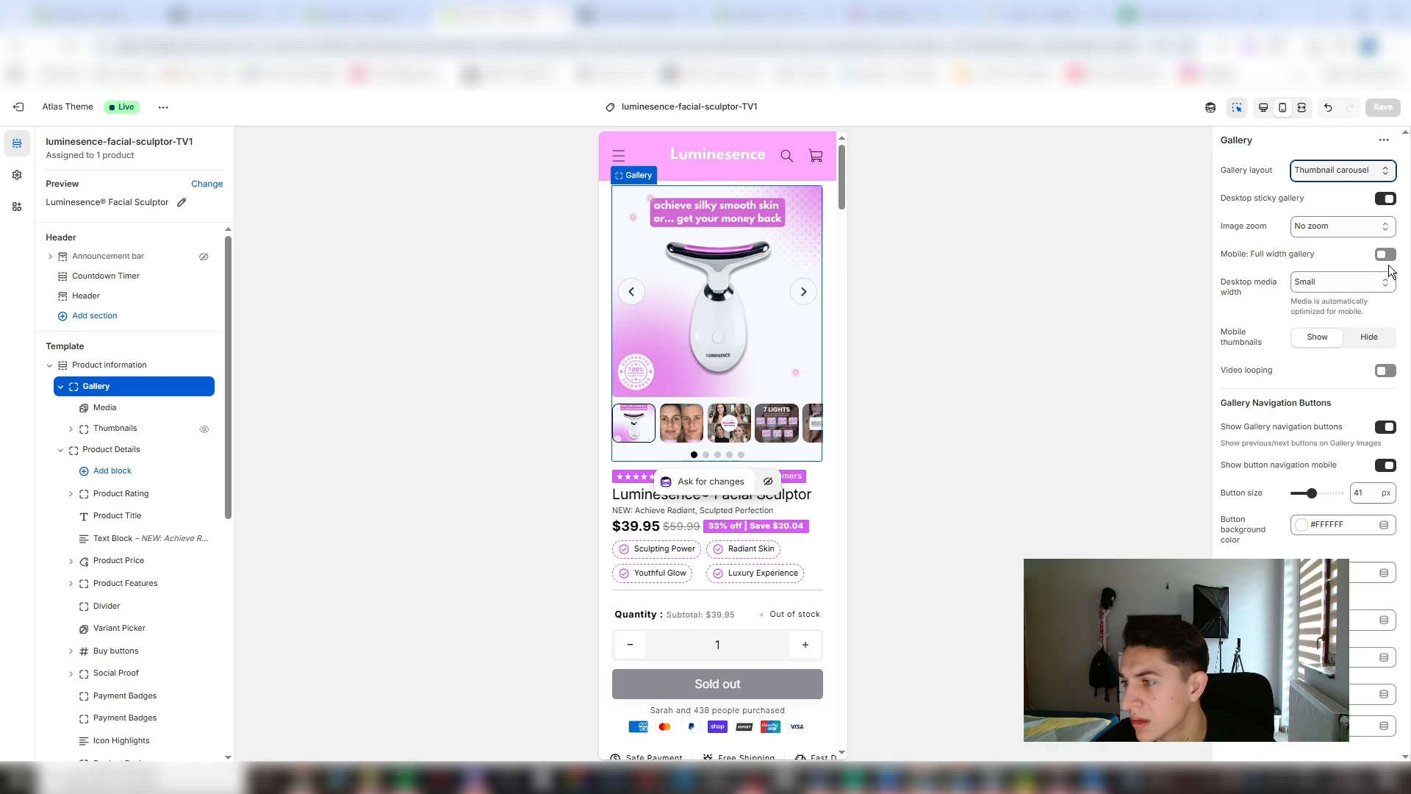
left_click(1372, 283)
left_click(1371, 286)
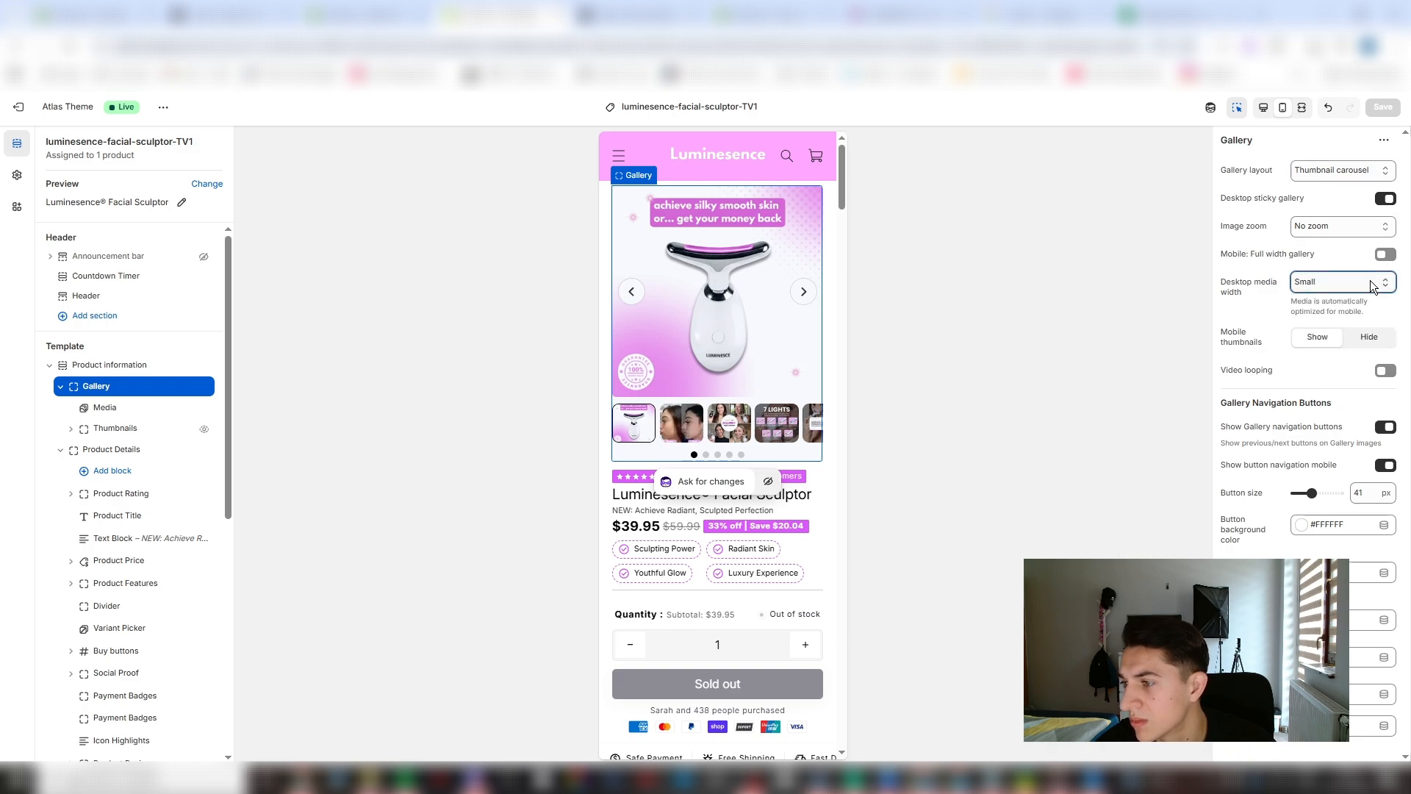
left_click(1370, 339)
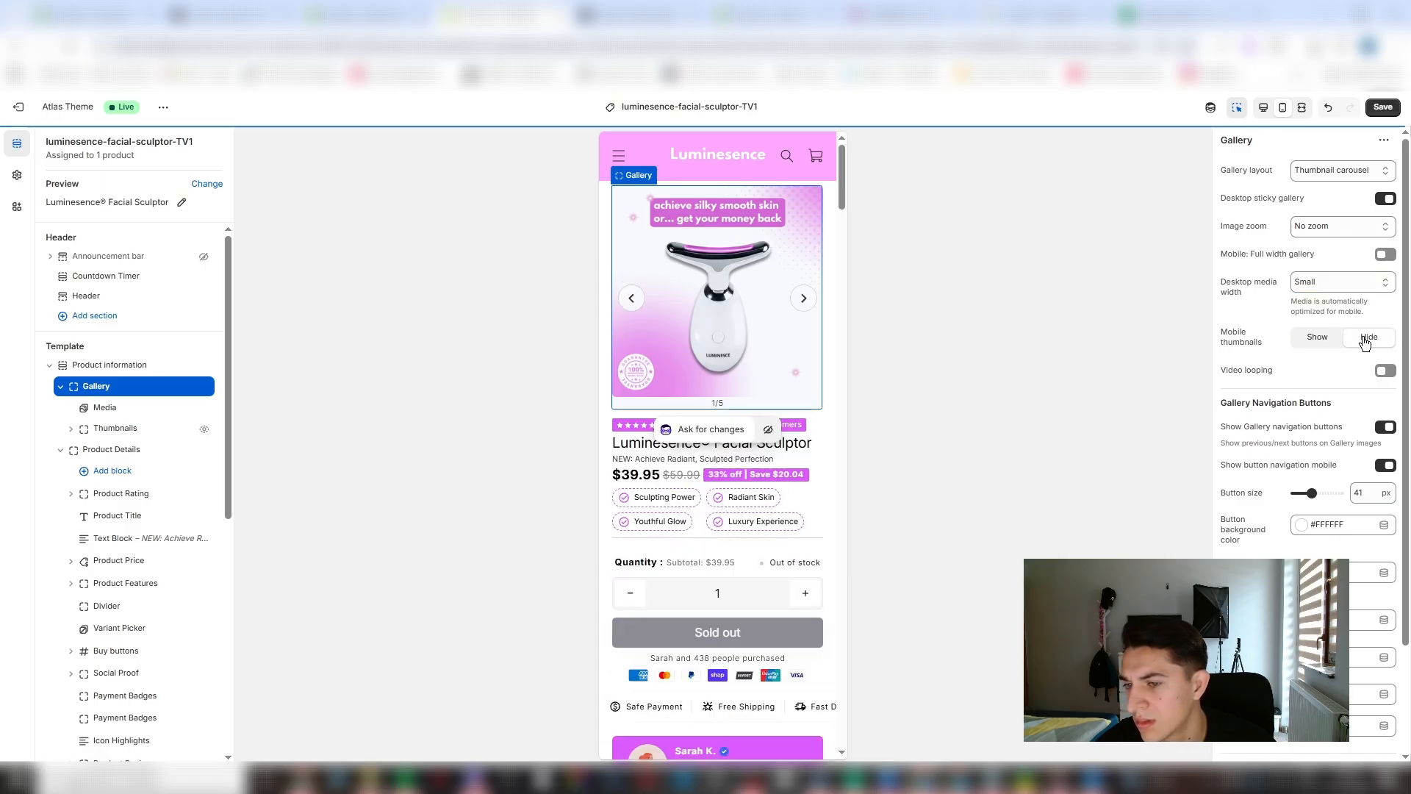
left_click(1310, 338)
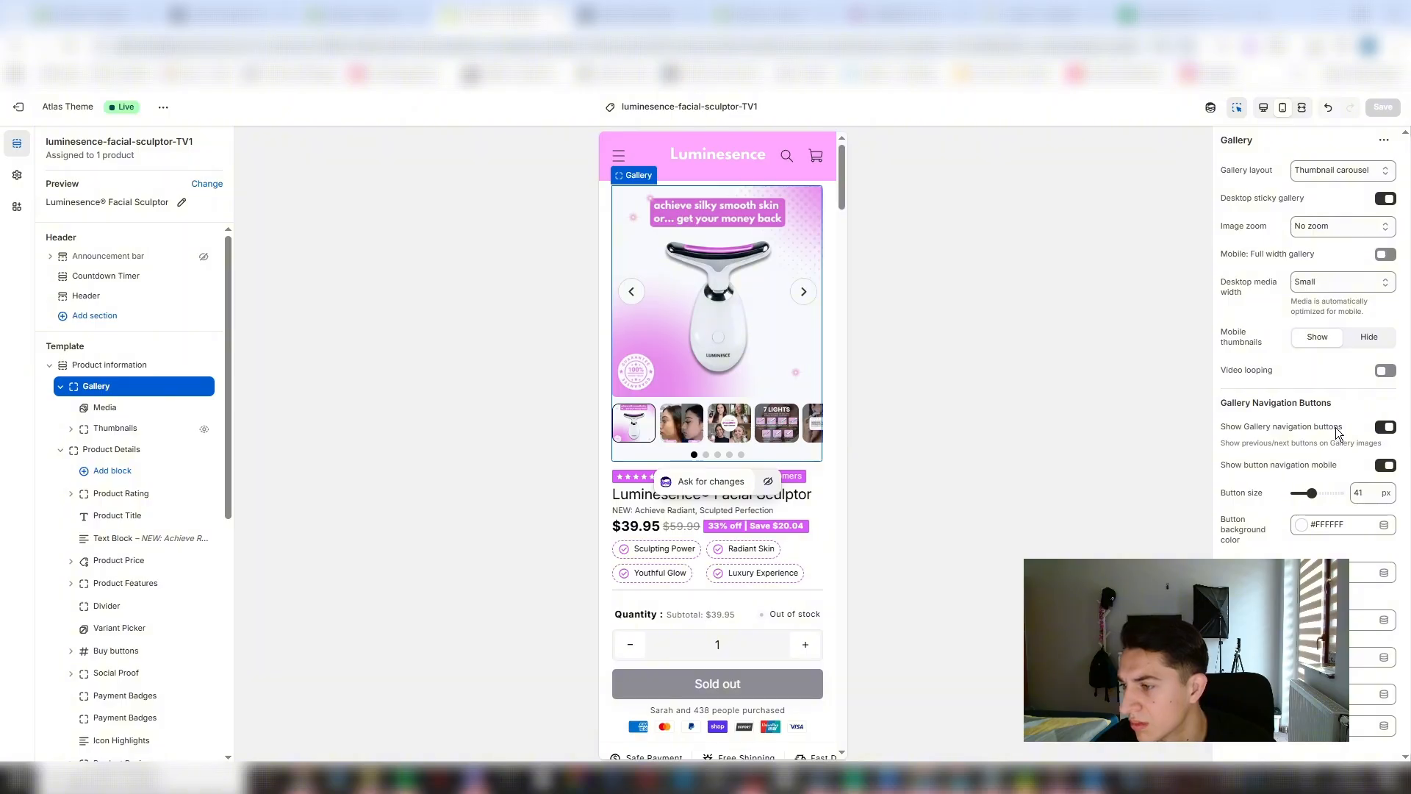
- Turn off the gallery's navigation buttons on mobile and save the theme
left_click(1386, 469)
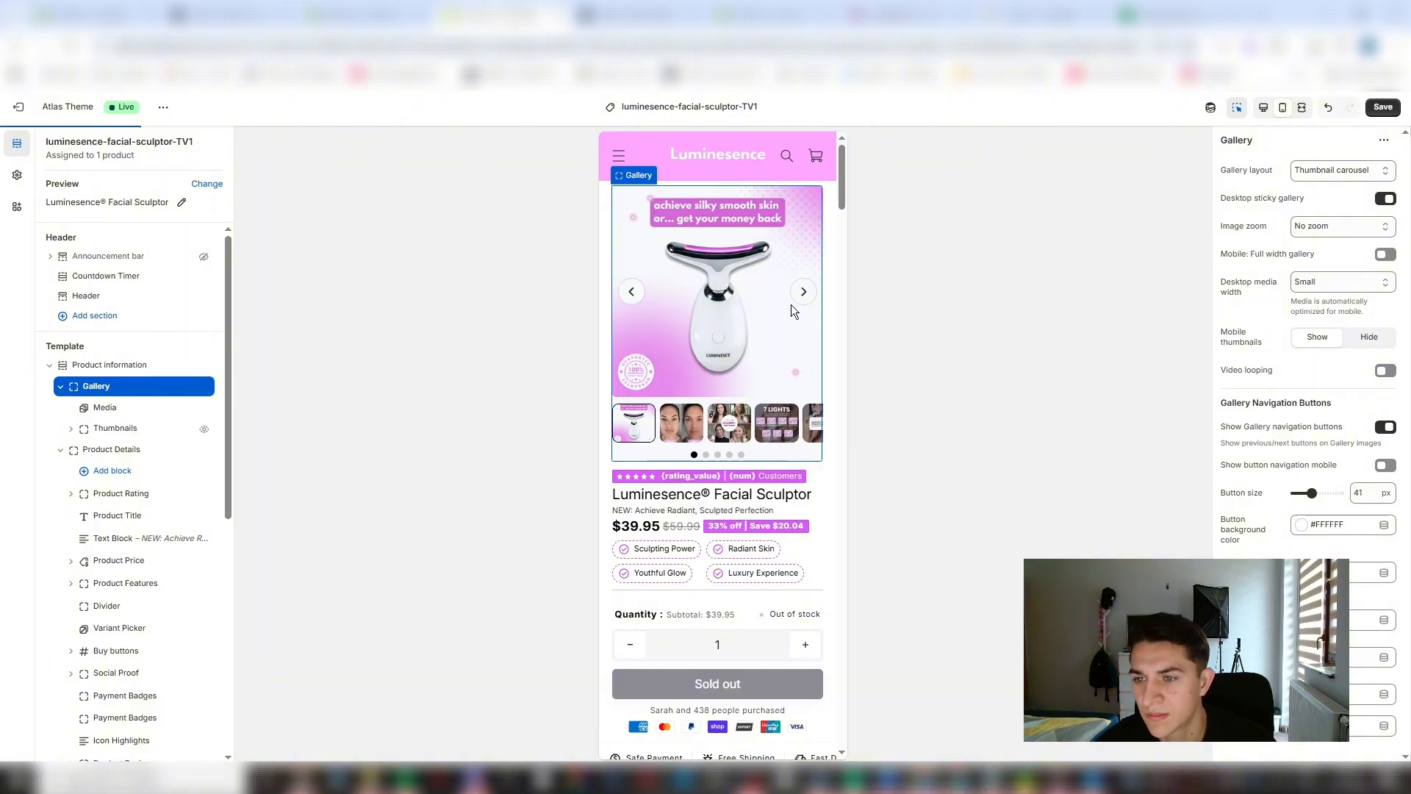
left_click(1382, 107)
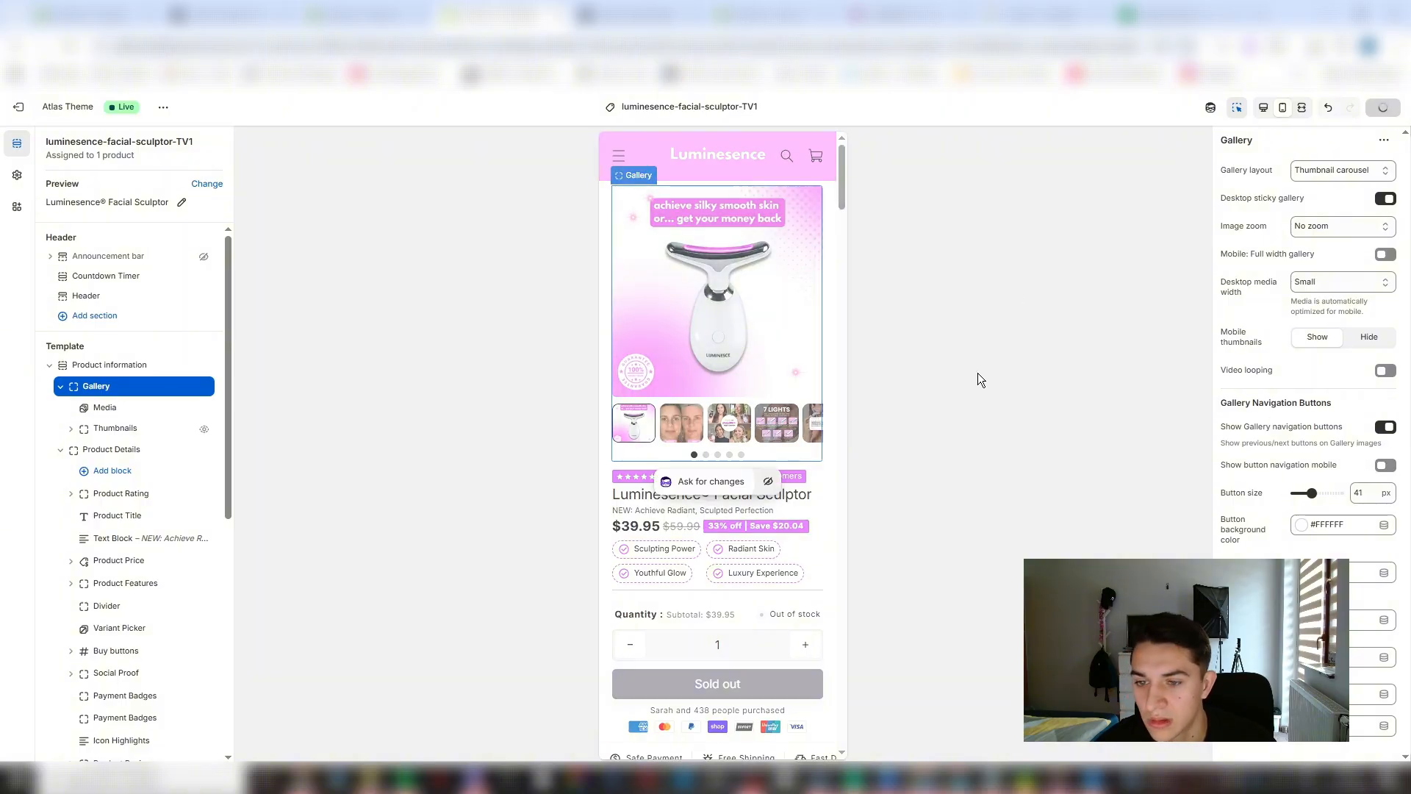
- Preview the product page in desktop and mobile views, and view the before/after image in the mobile gallery
left_click(1263, 108)
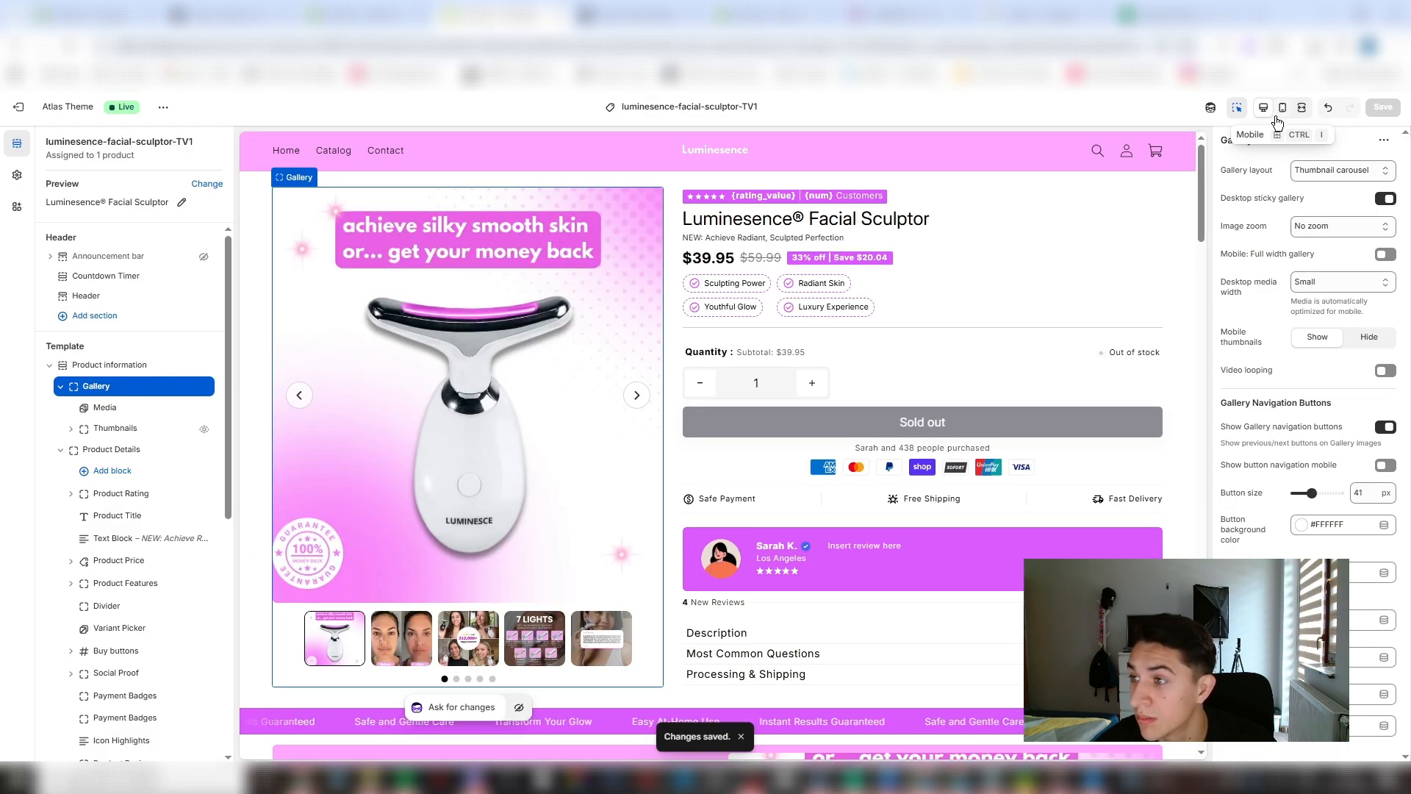
left_click(1280, 111)
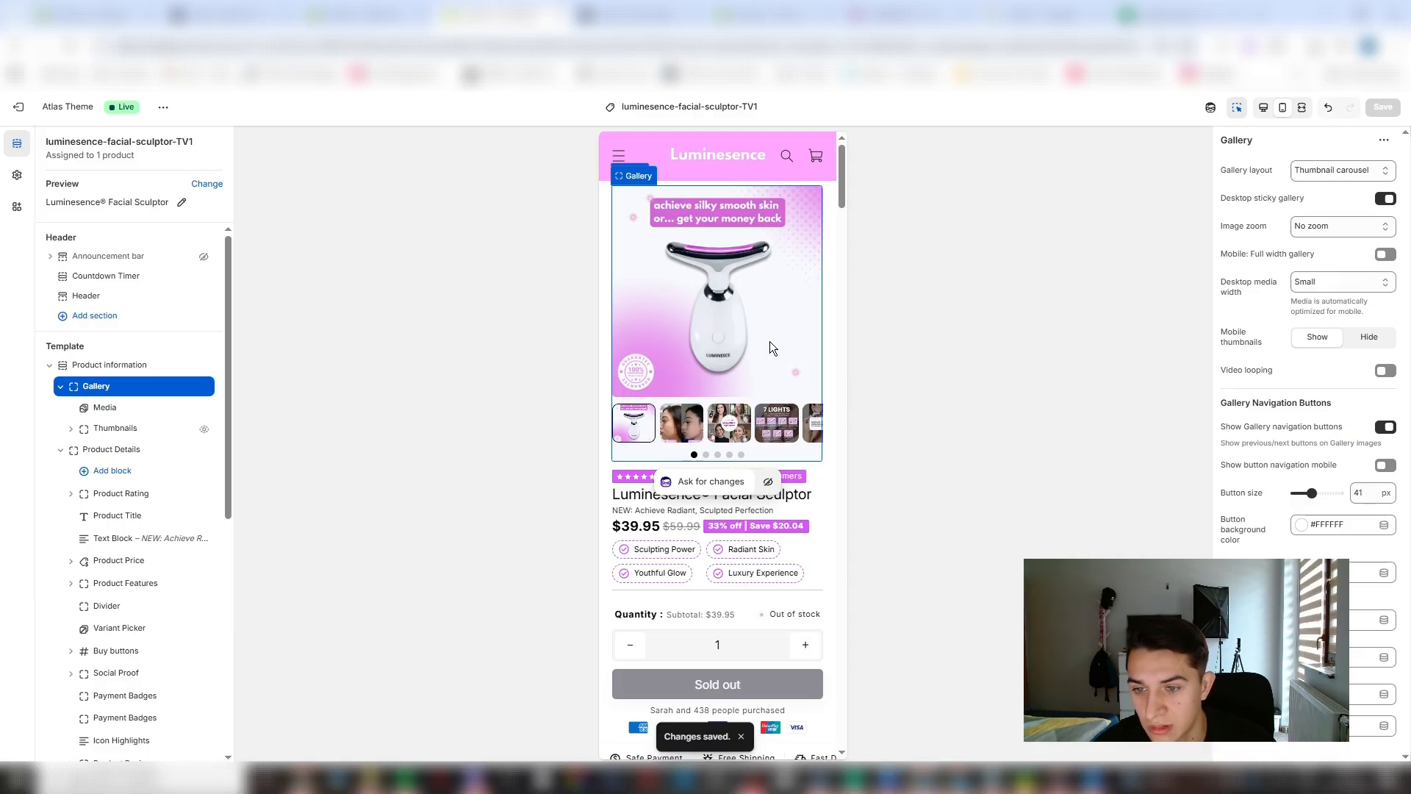
left_click(723, 387)
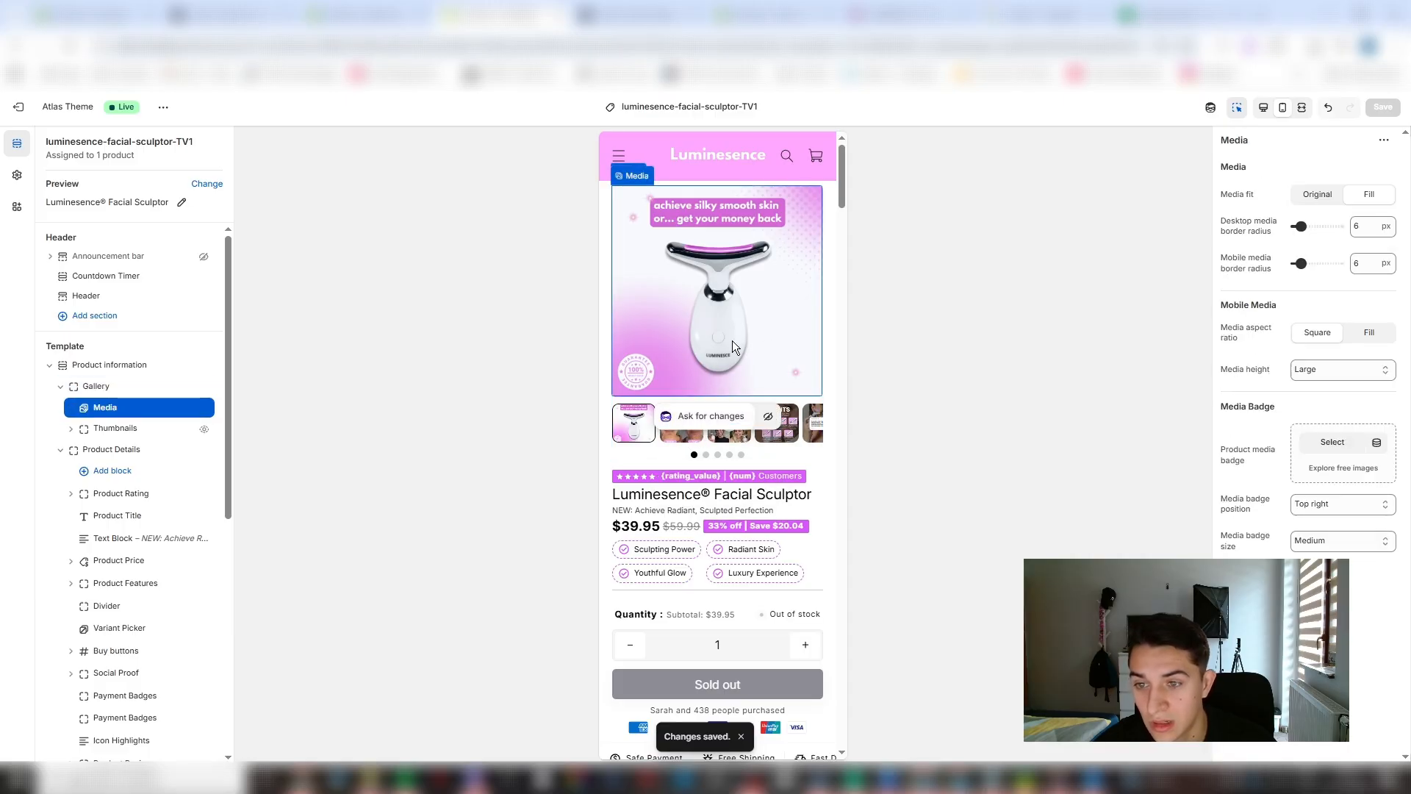
left_click(685, 435)
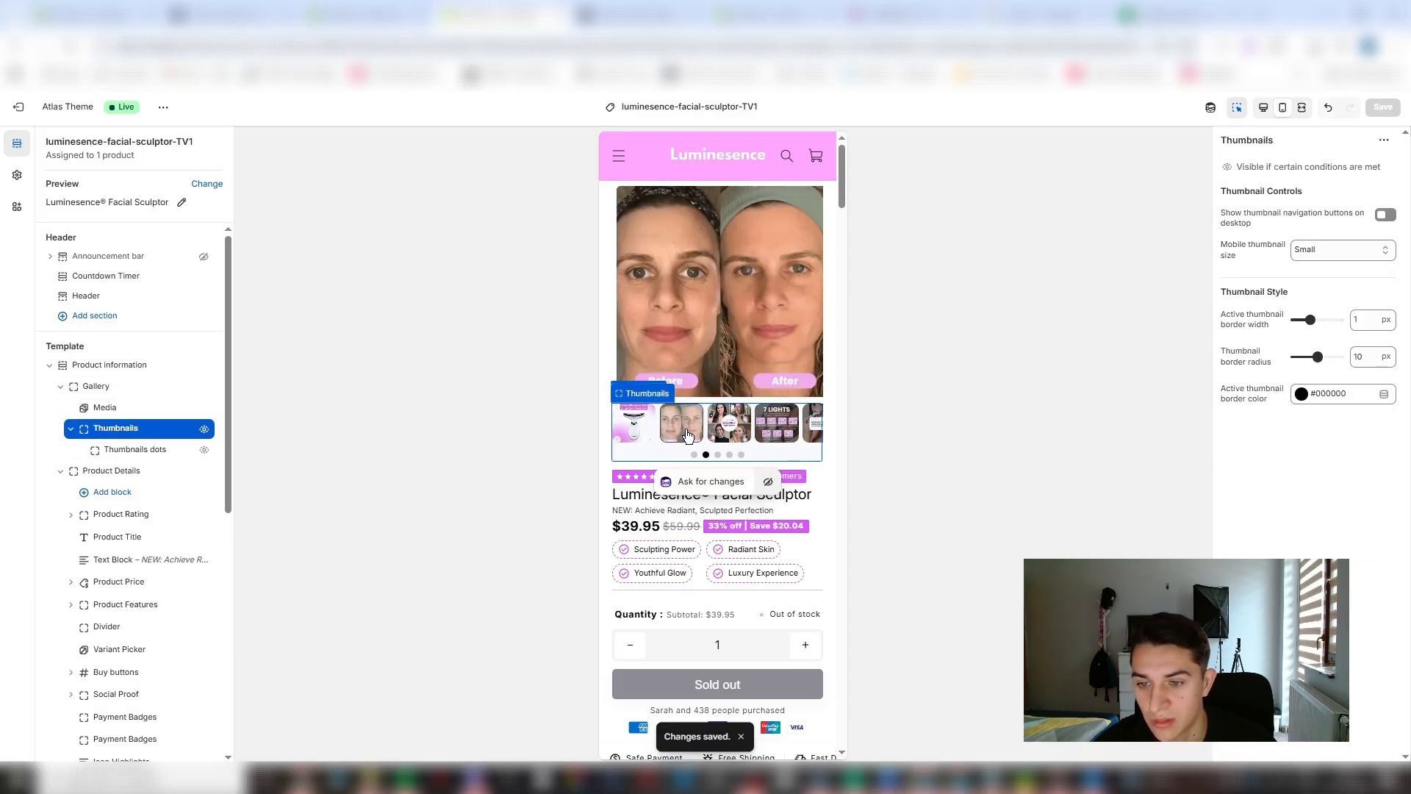
- View the customer collage, 7 Lights, review and main product images in the gallery, comparing the desktop and mobile previews
left_click(722, 430)
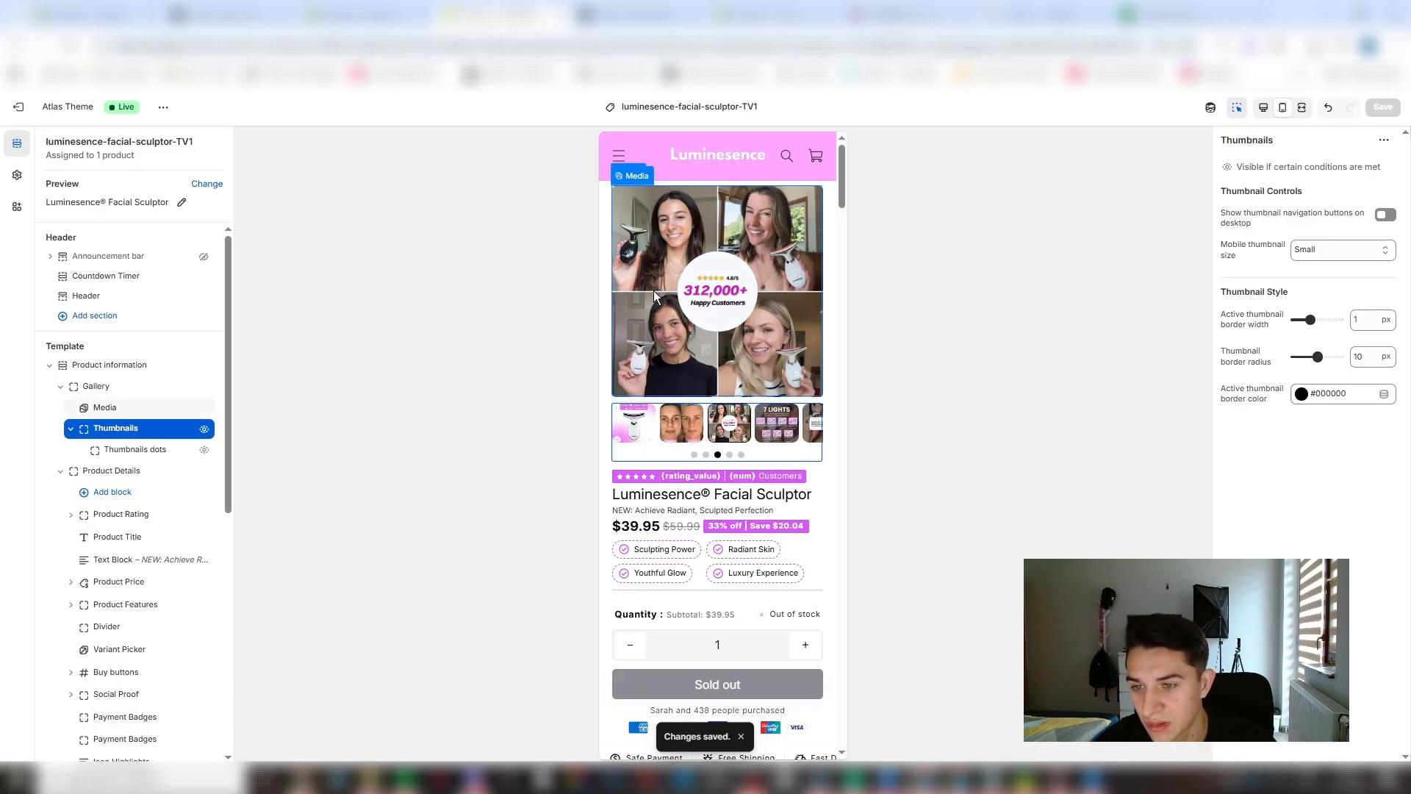
left_click(762, 418)
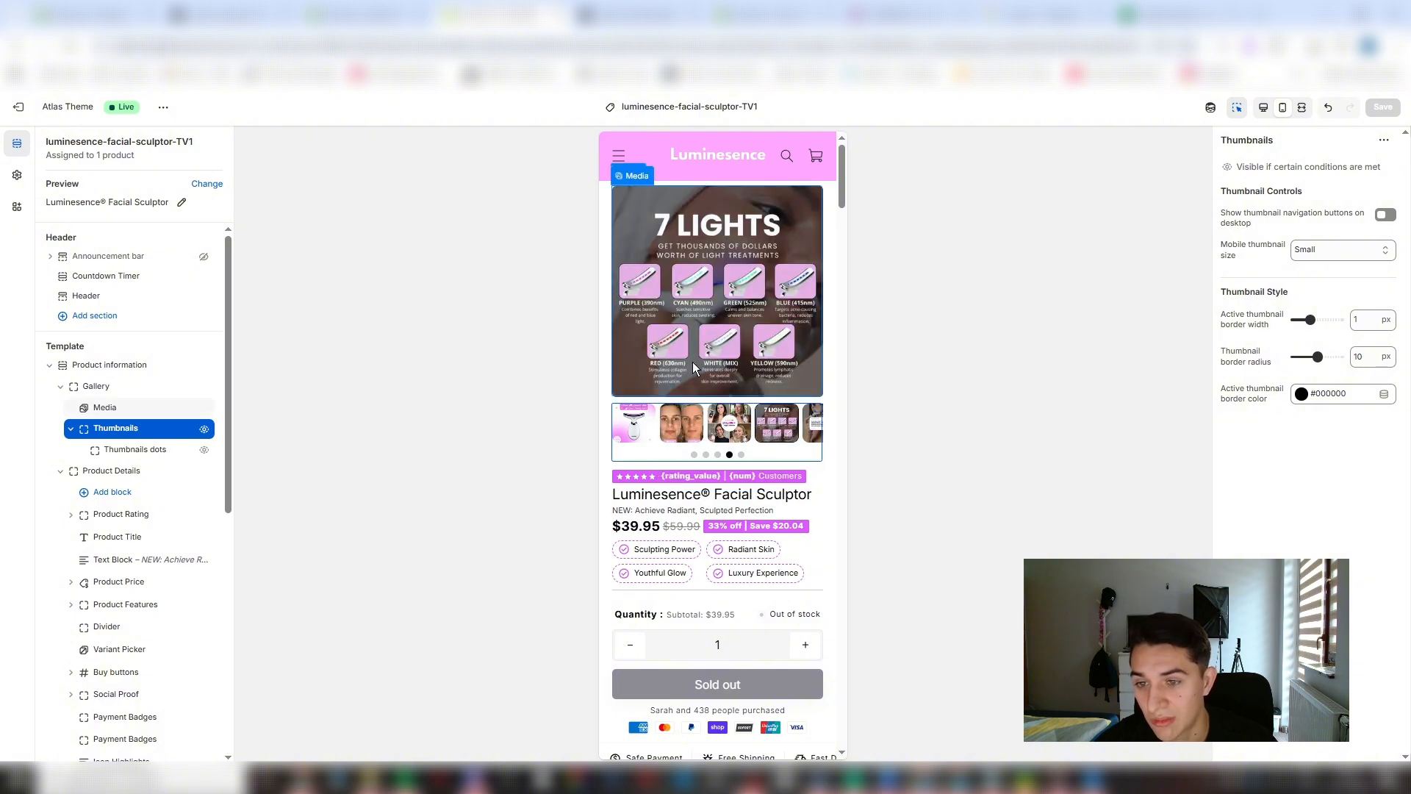
left_click(812, 425)
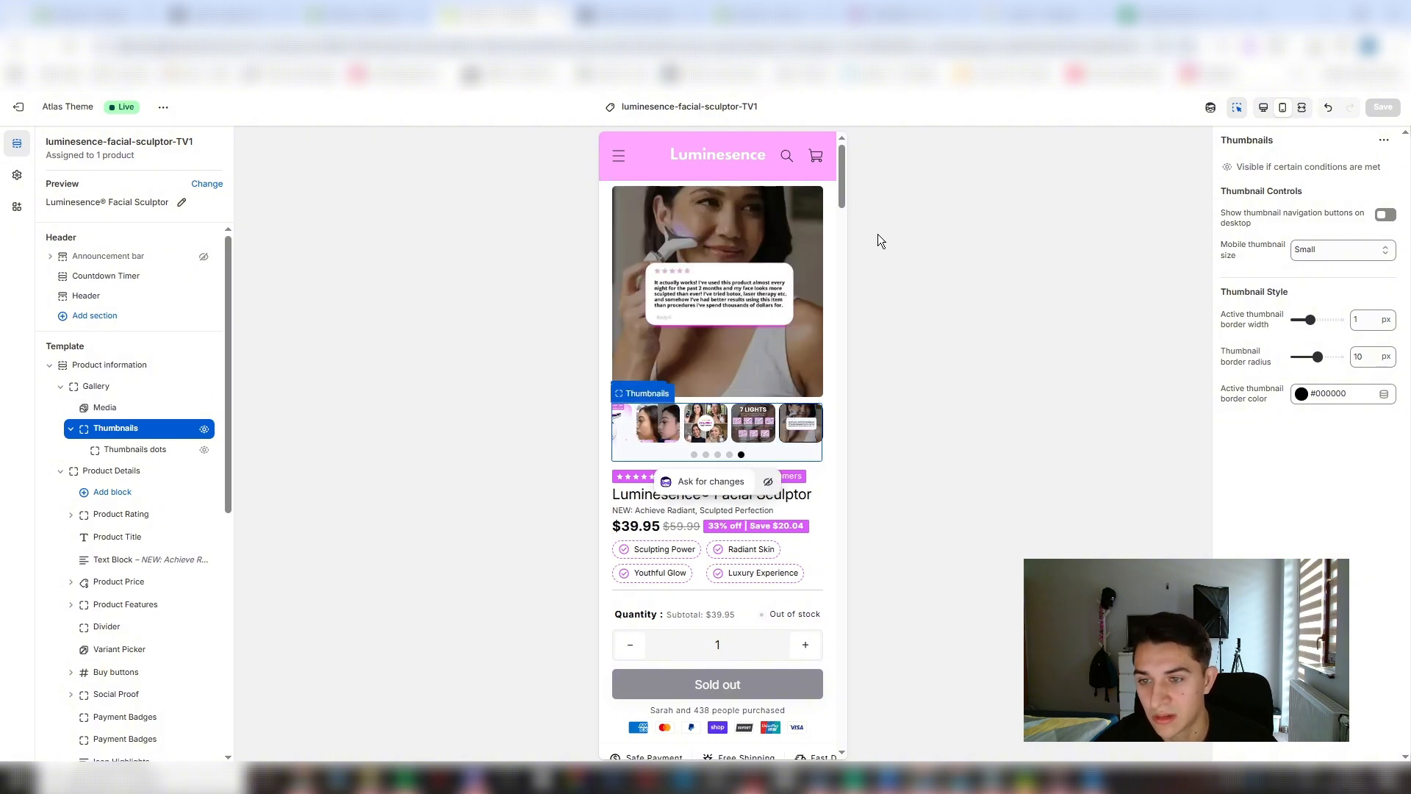
left_click(1263, 107)
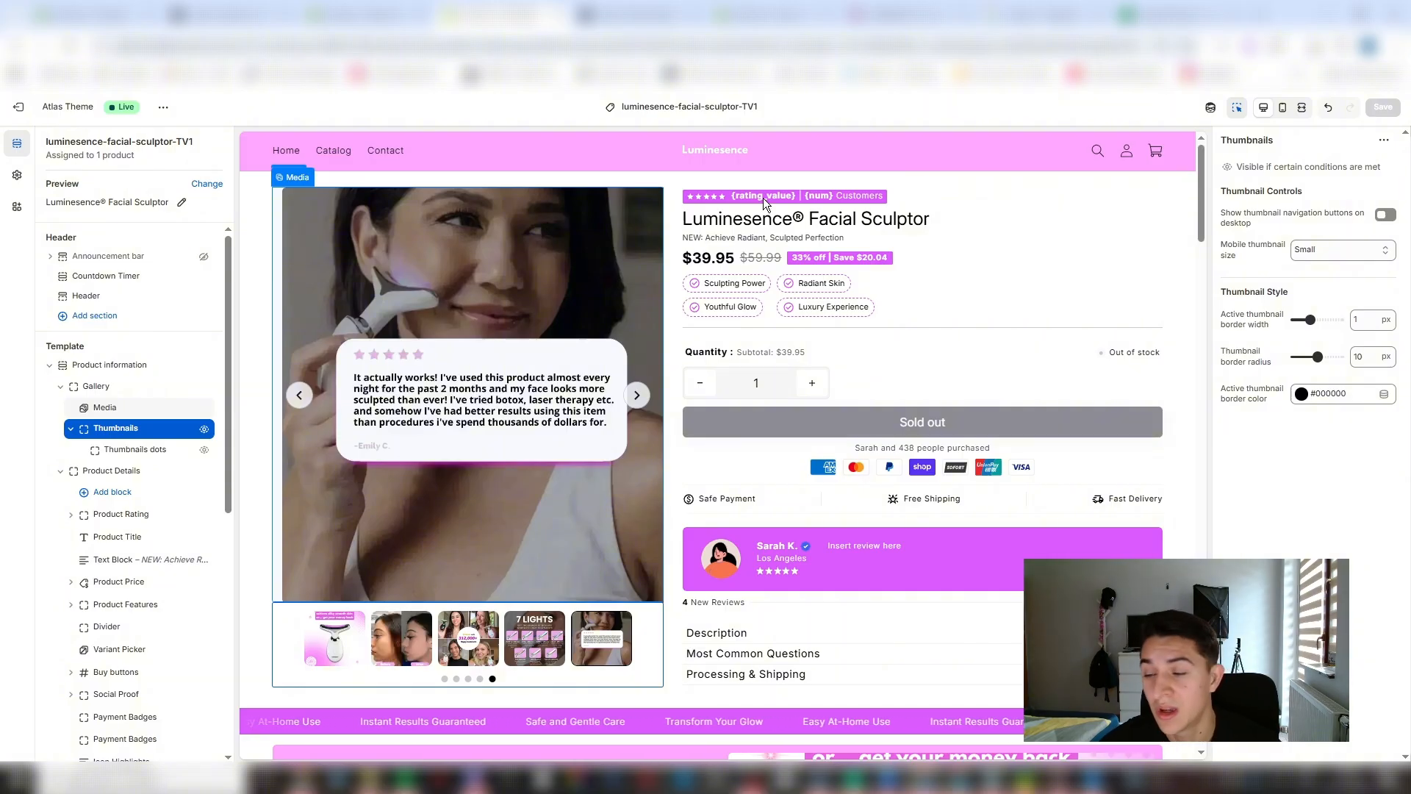
left_click(1284, 111)
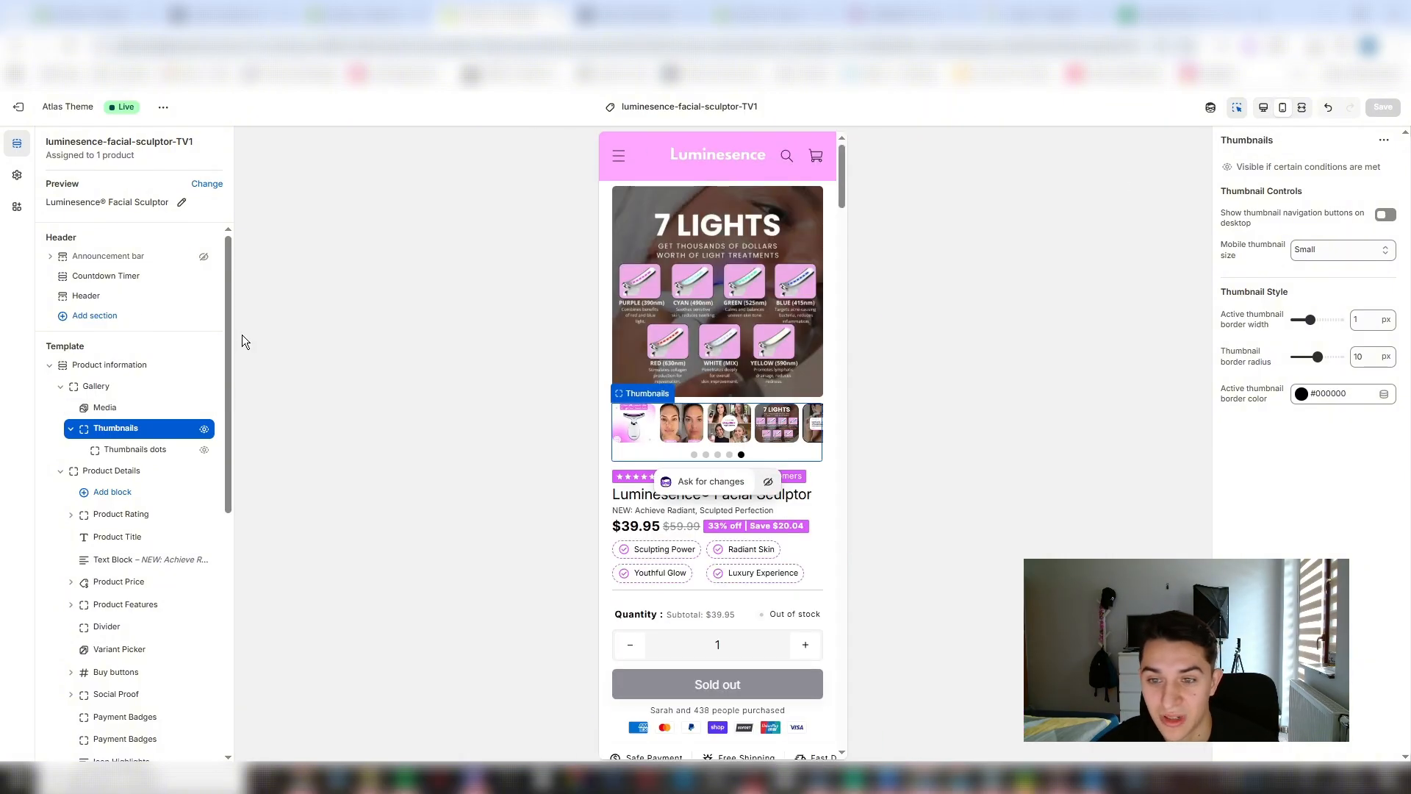
left_click(633, 428)
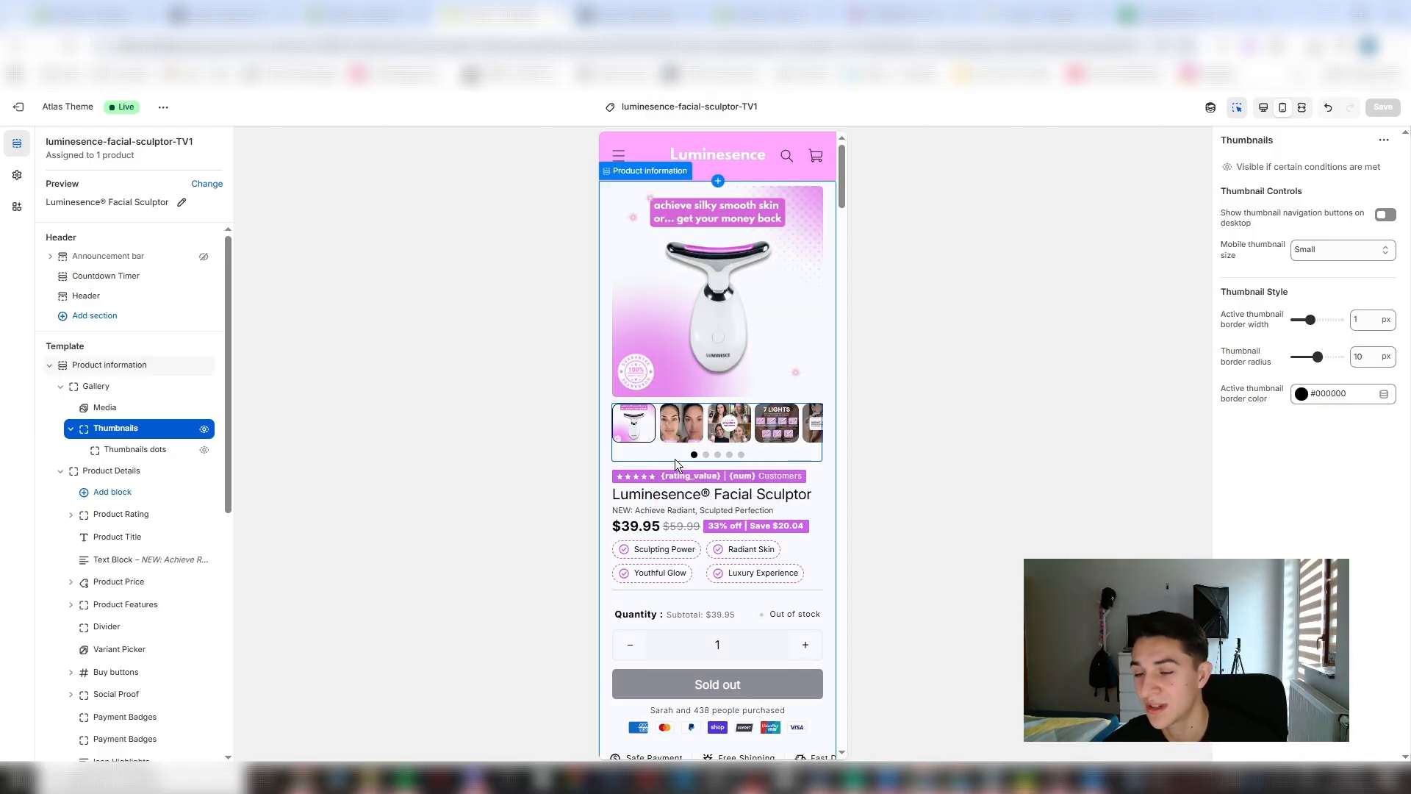
- Look through the settings of the rating content, the tagline text block and the product title
left_click(793, 483)
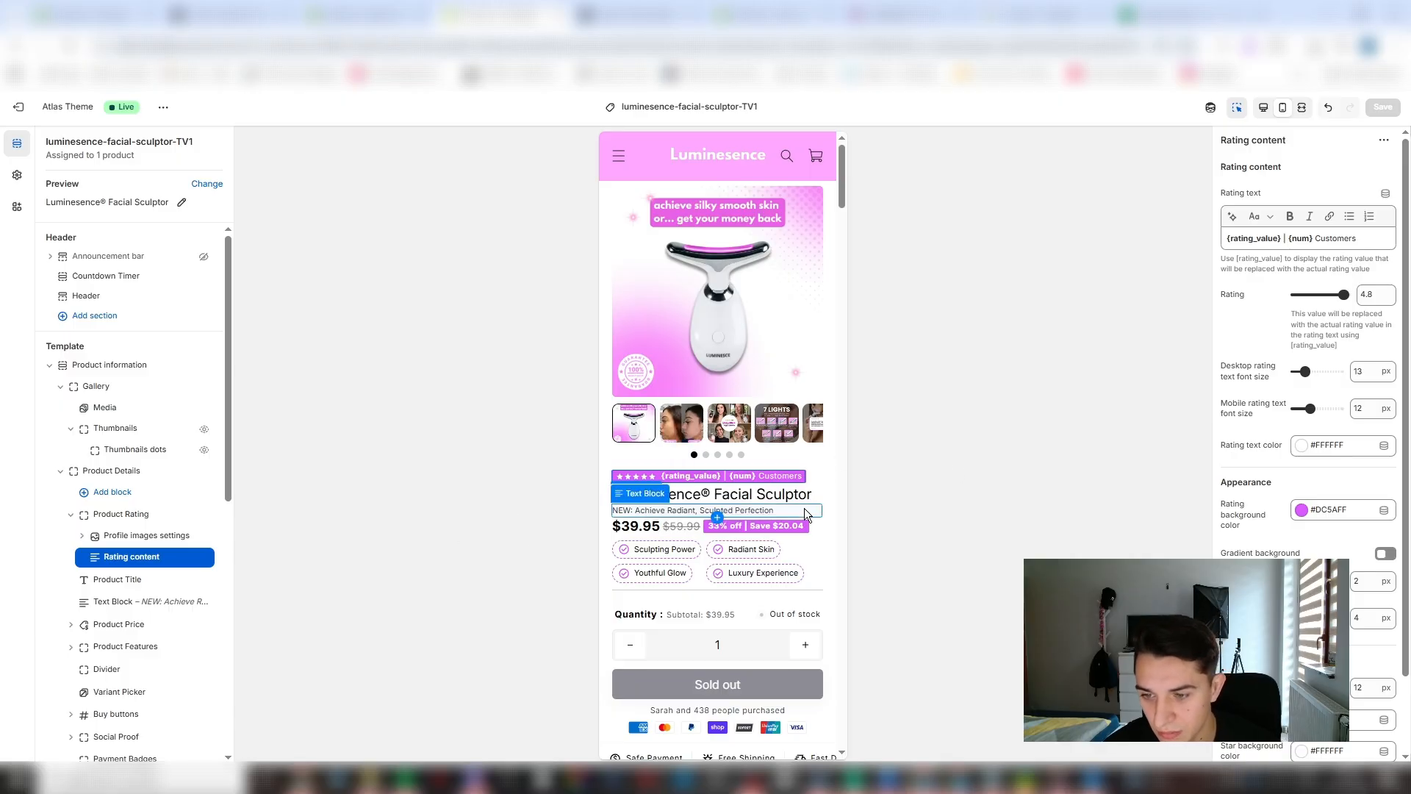
left_click(804, 509)
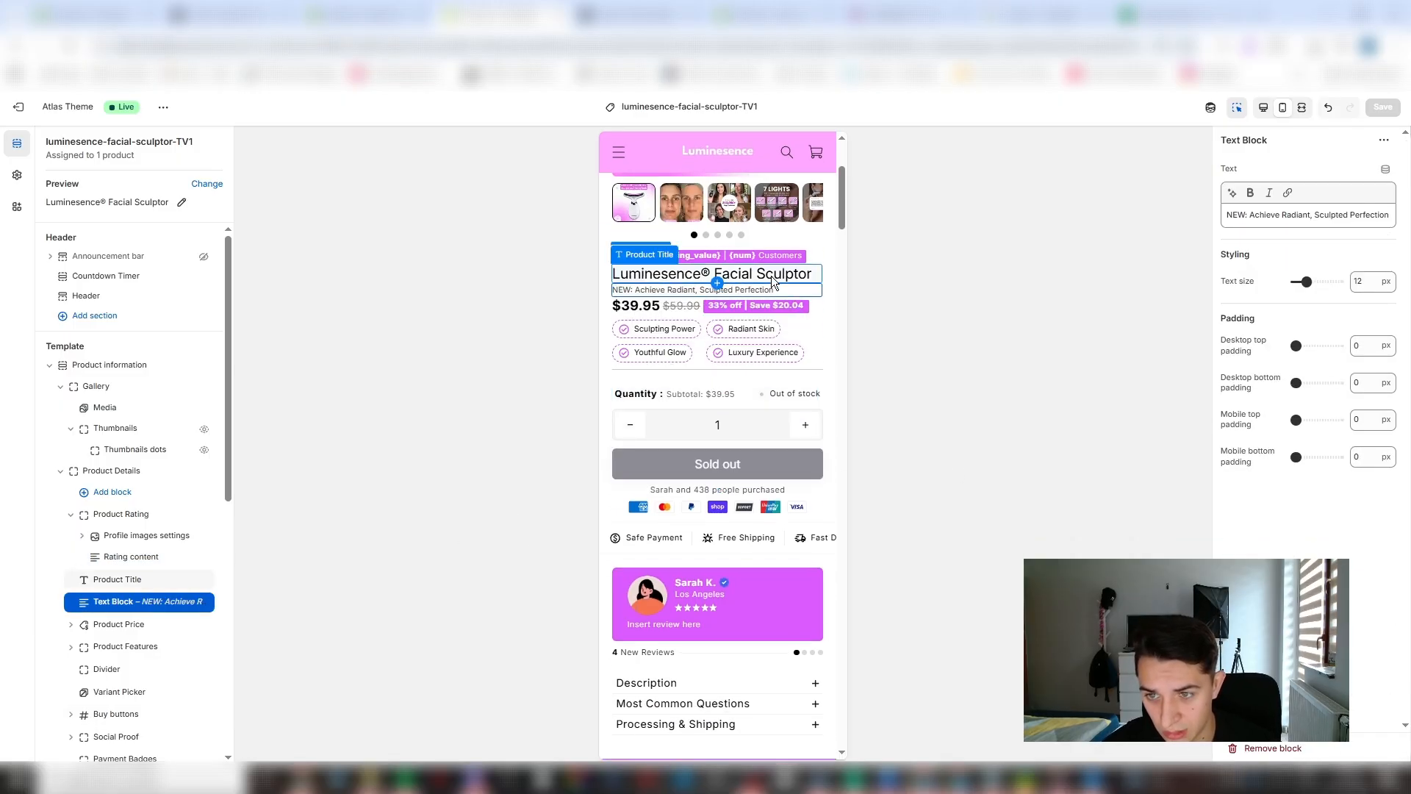
left_click(770, 275)
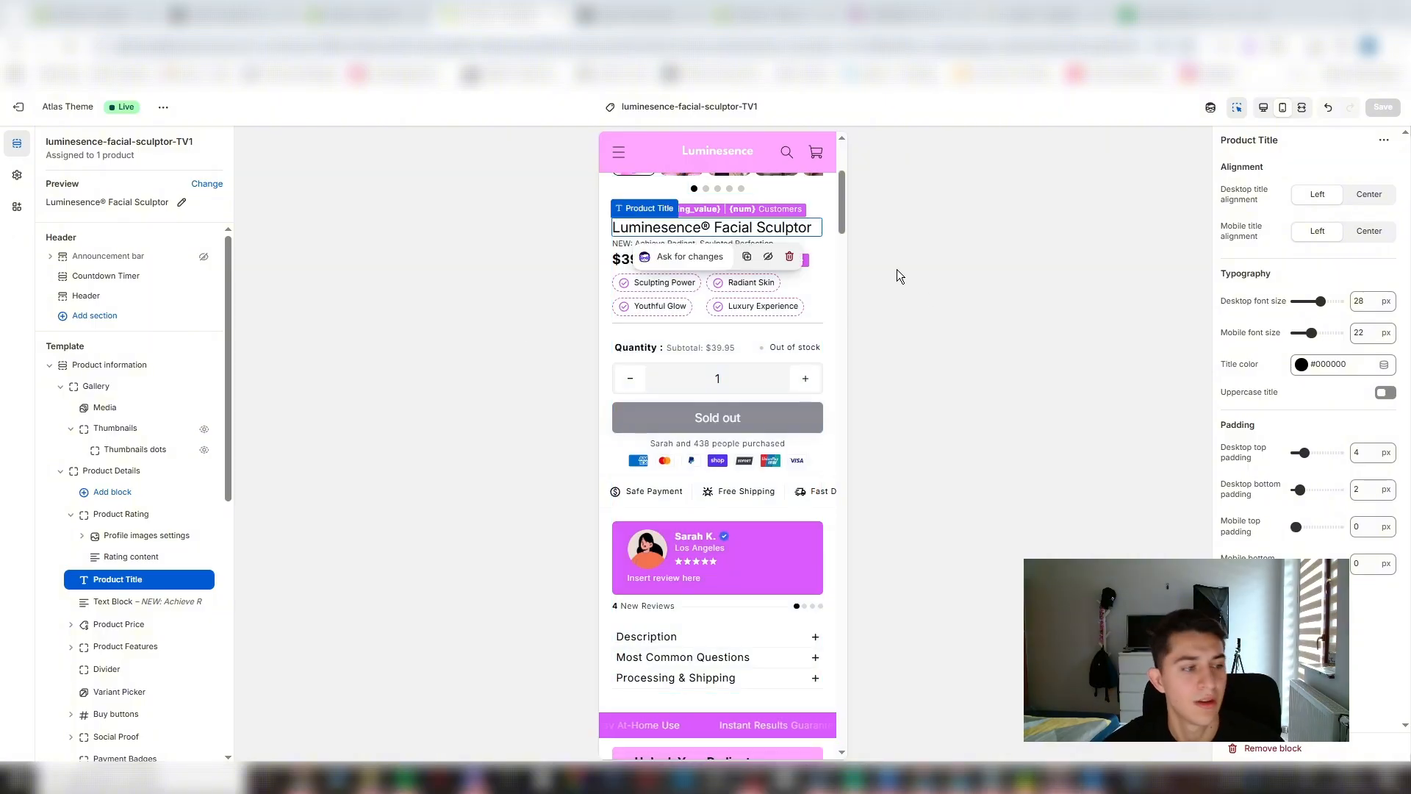
scroll(737, 328, "up", 3)
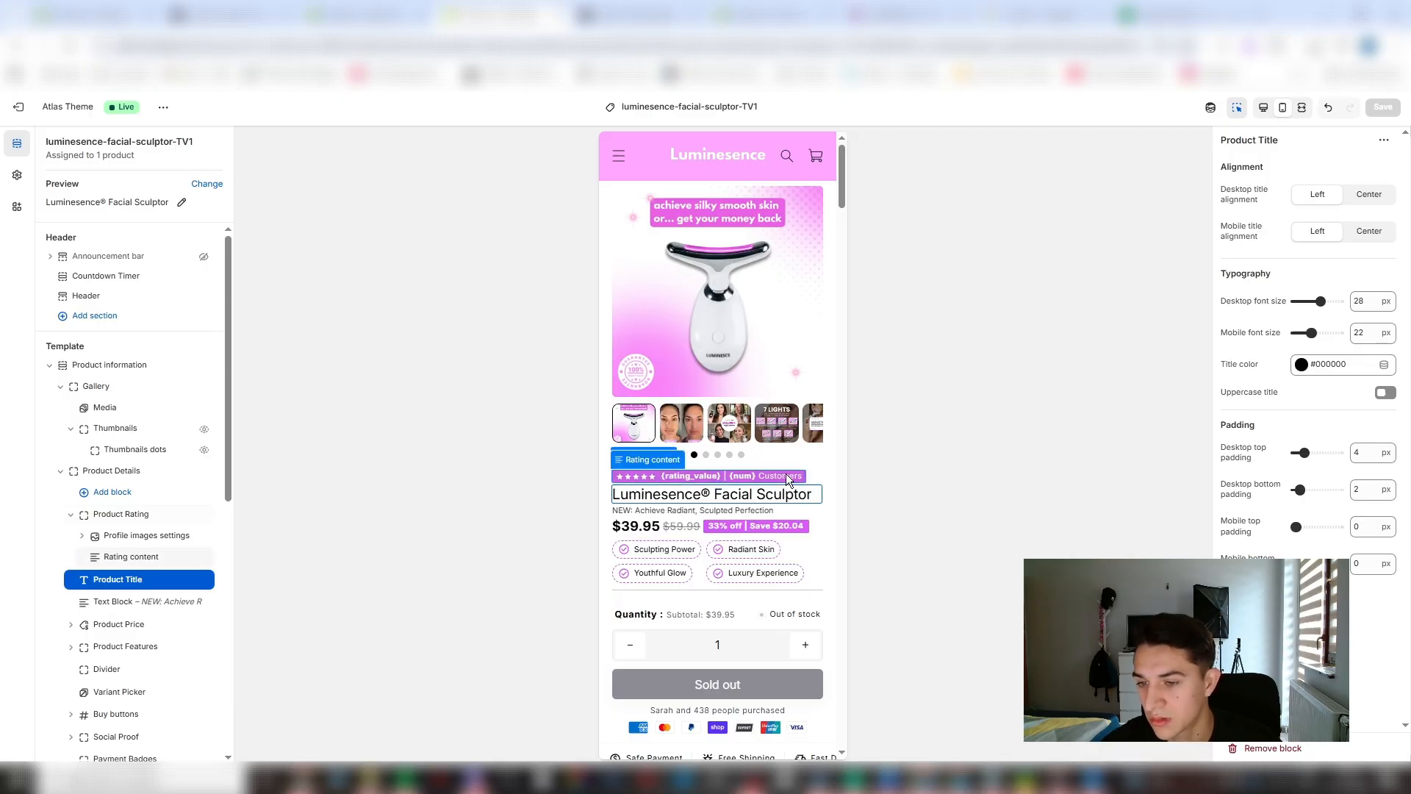
- In the rating content text, replace the {rating_value} placeholder with 4.7 and remove the vertical bar separator
left_click(788, 478)
left_click_drag(1281, 238, 1139, 257)
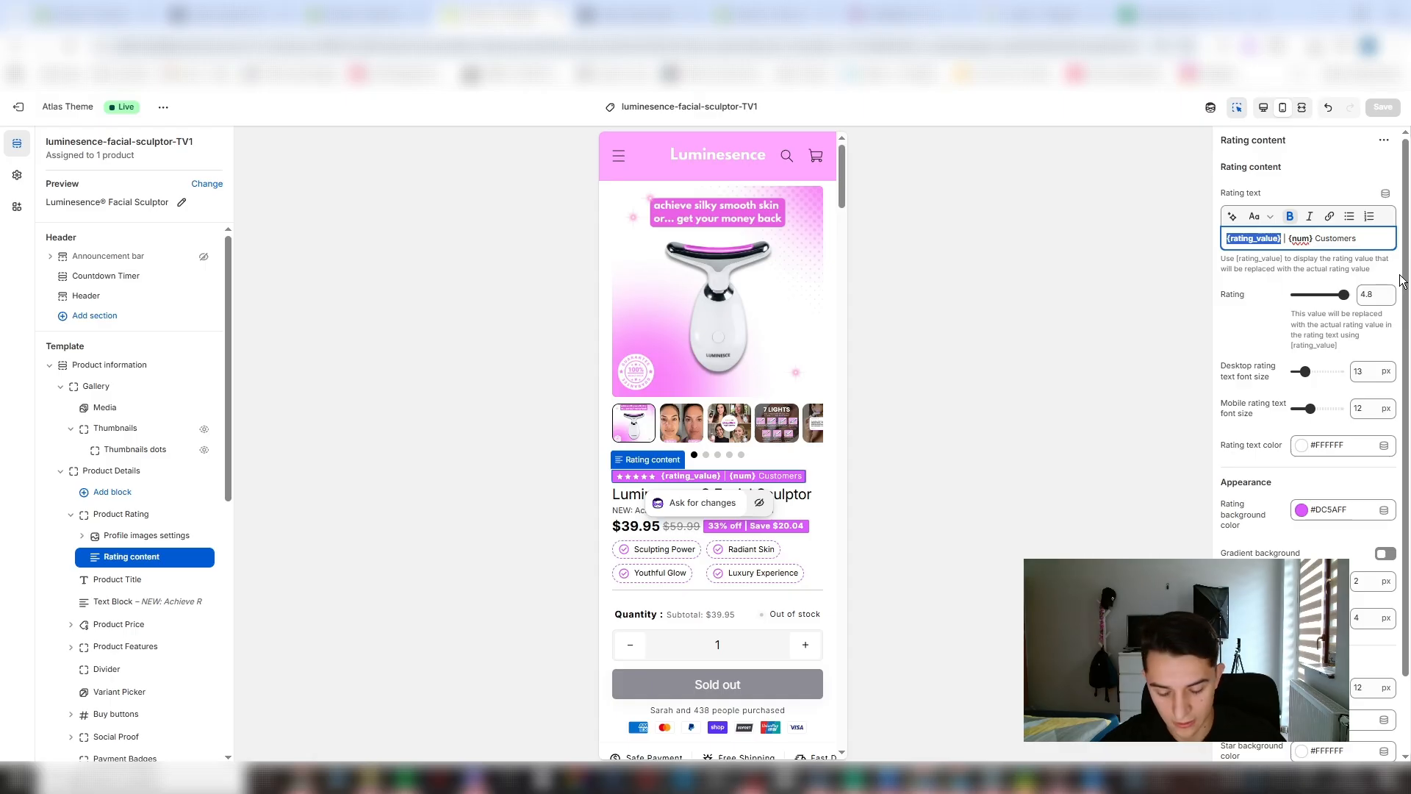
type("4.7")
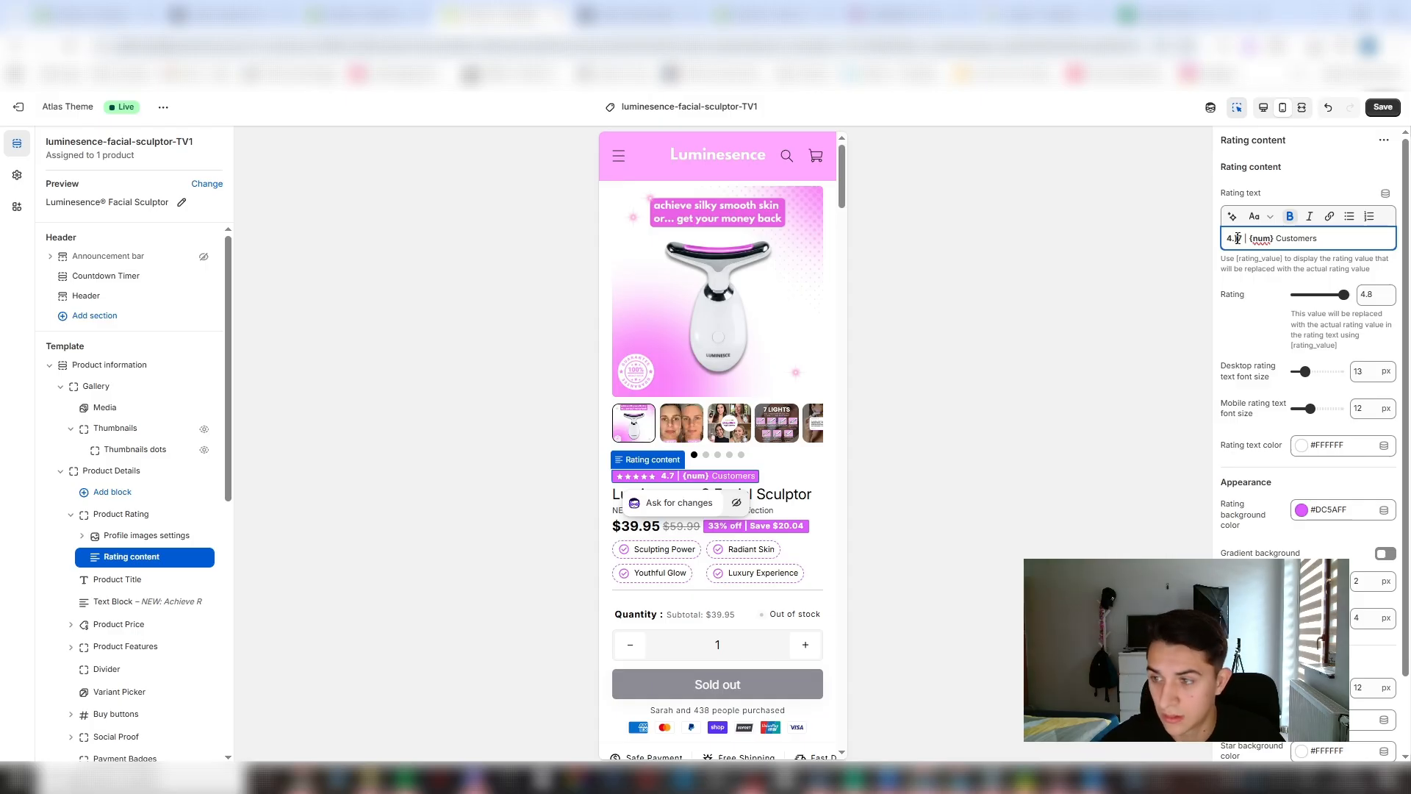
type("}")
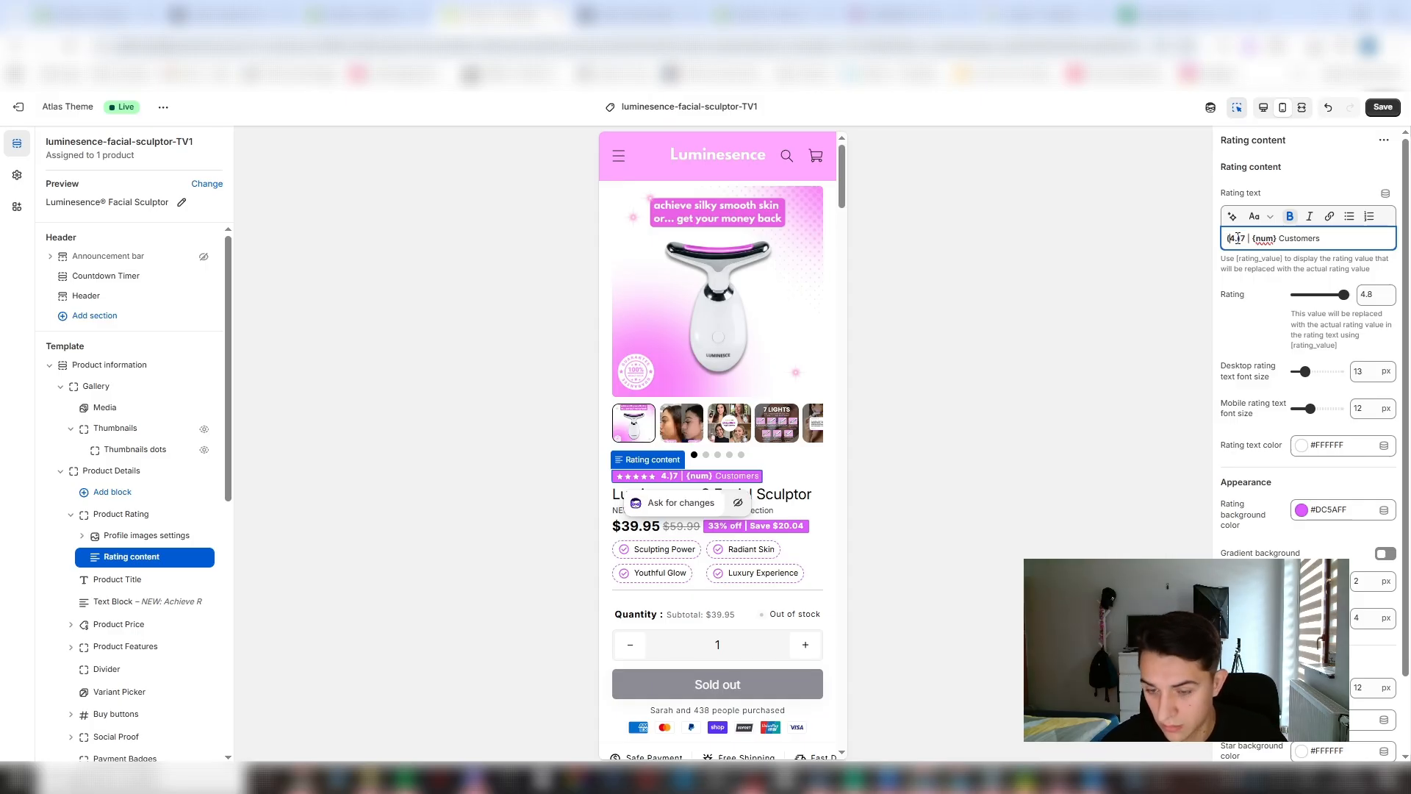
key("BackSpace")
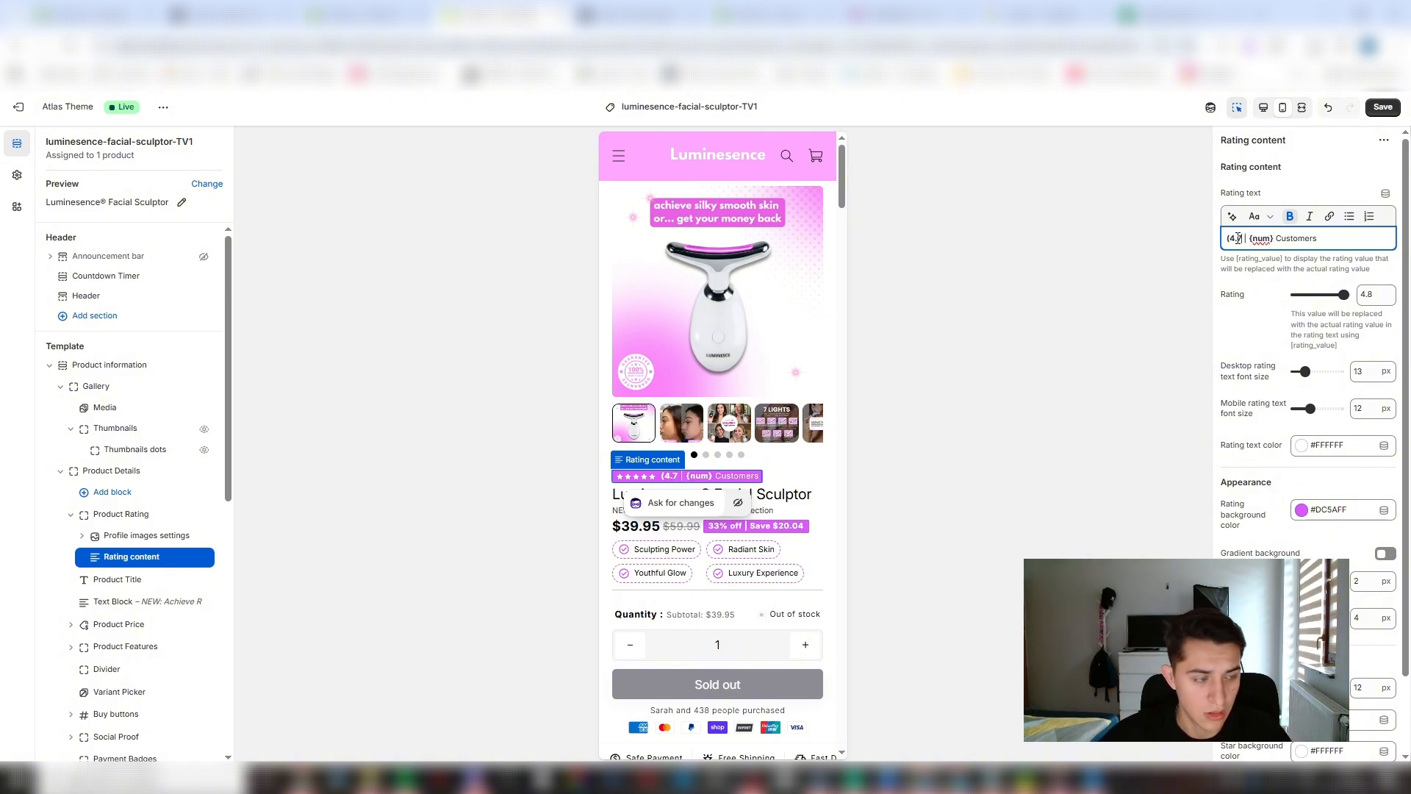
key("BackSpace")
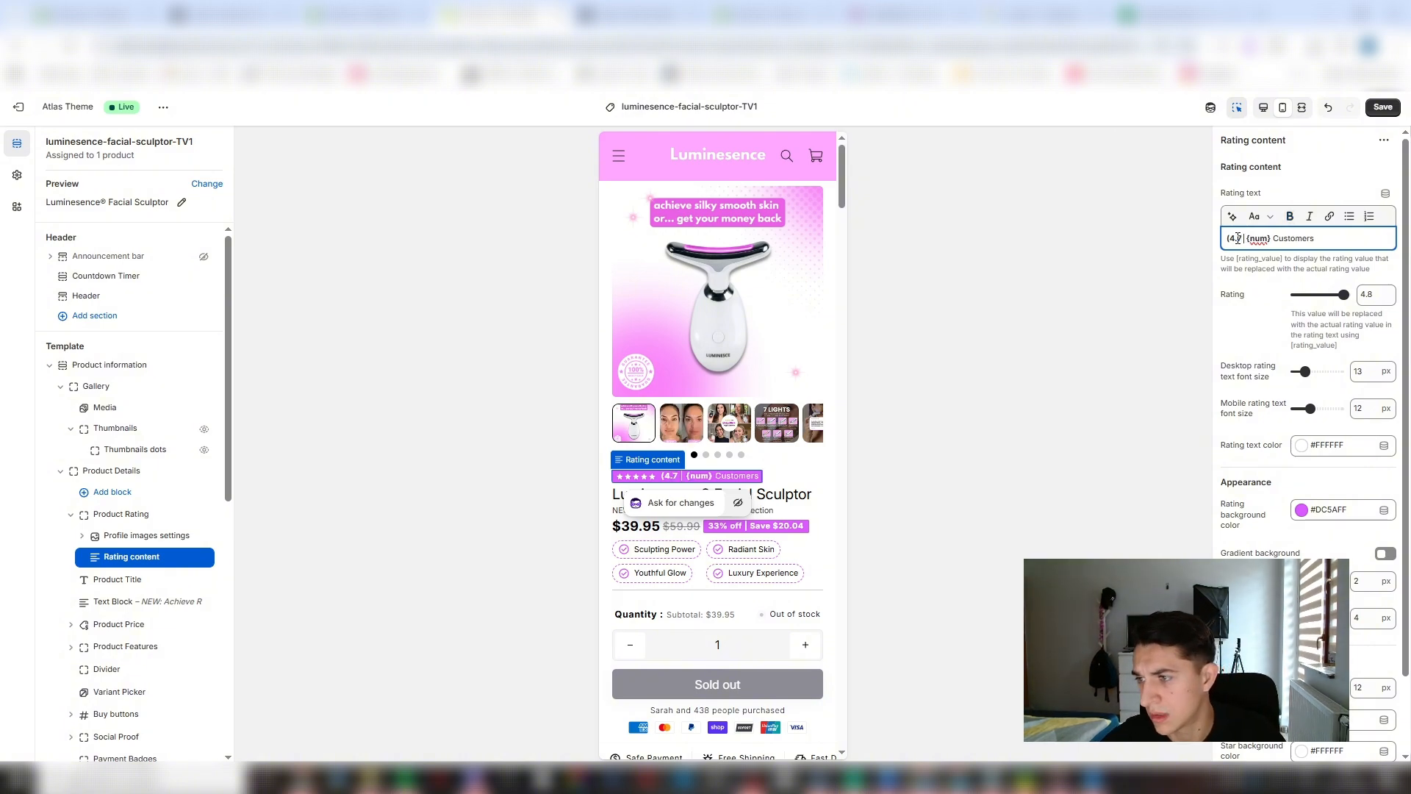
key("Left")
key("Left")
key("Left")
key("Left")
key("BackSpace")
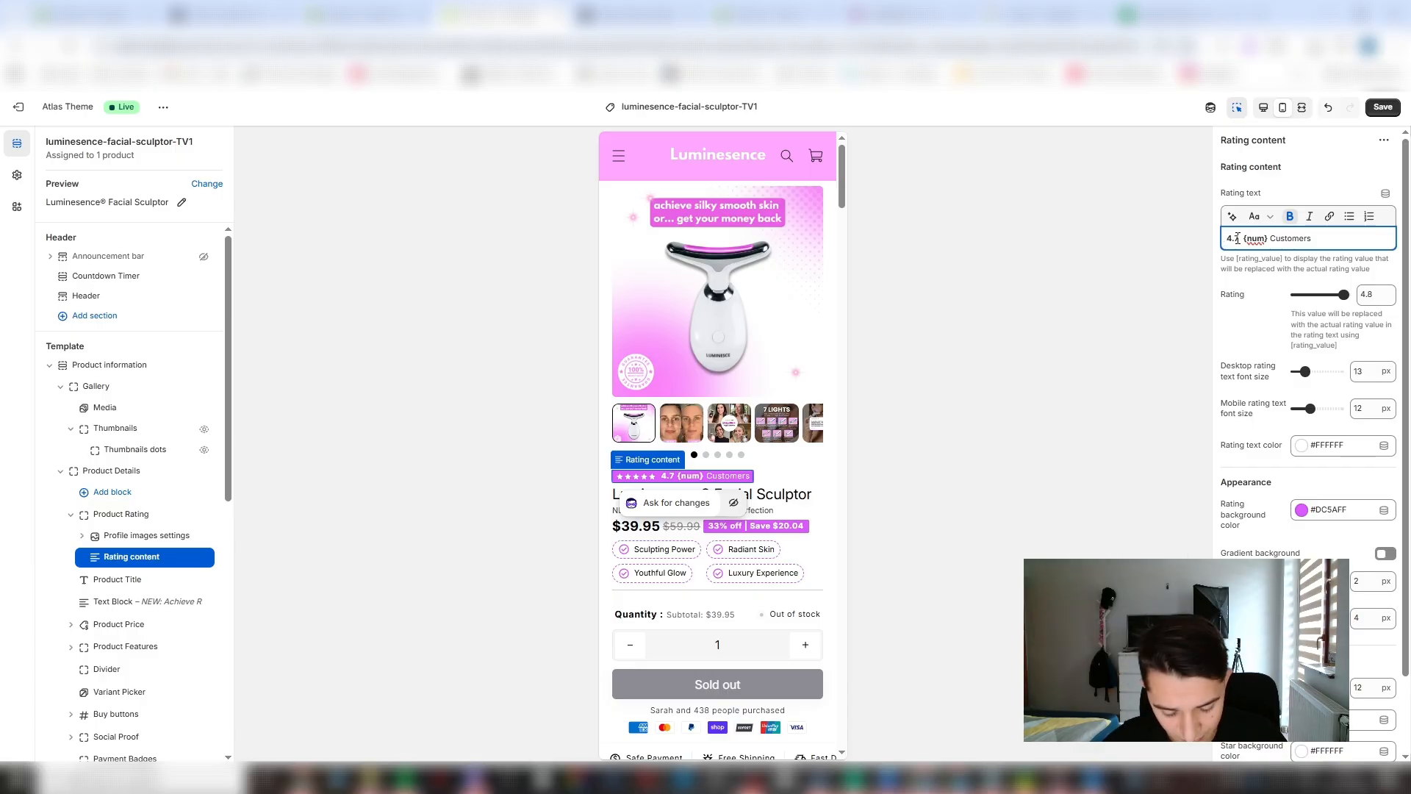
- Reword the rating text to read "Rated 4.7 by {num} Customers"
type("Rated")
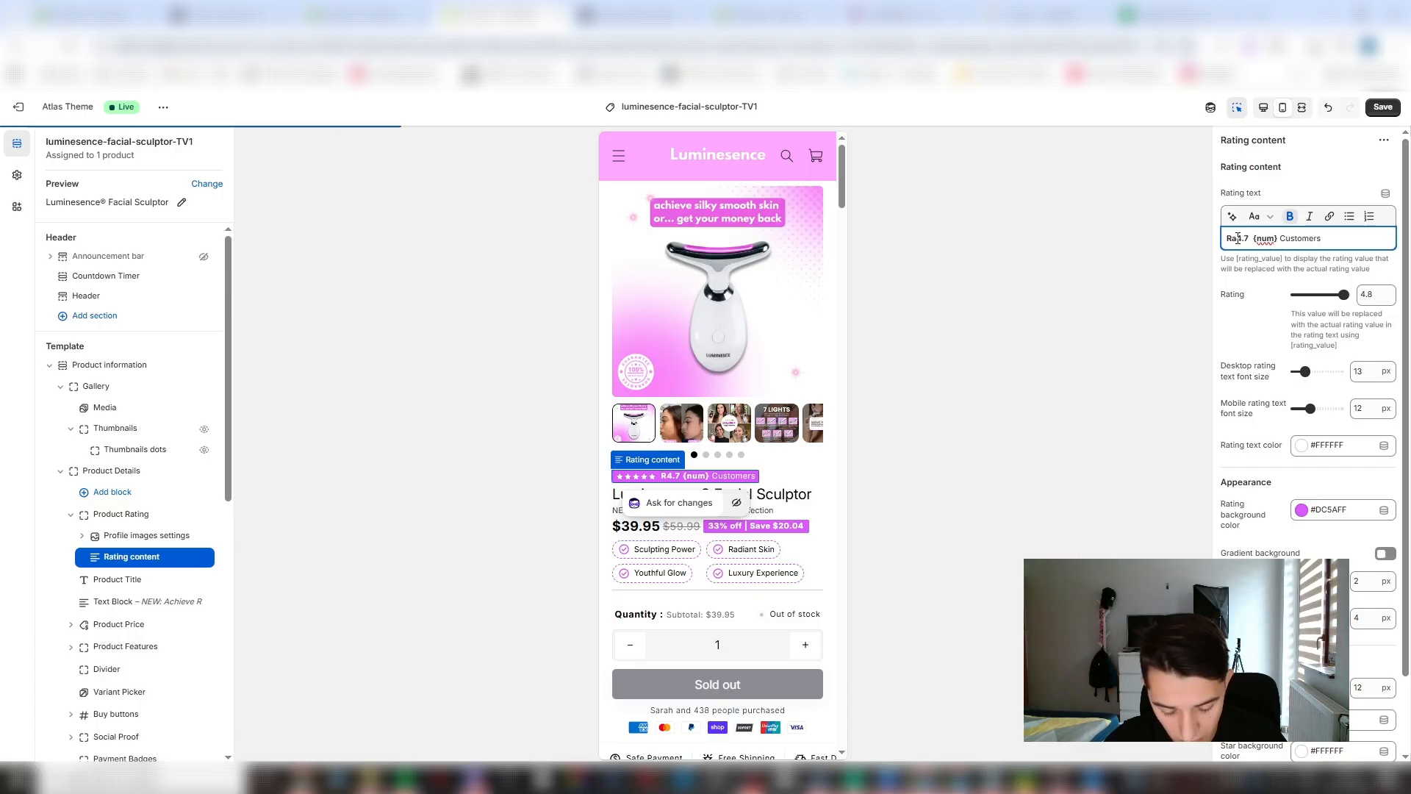
type(" 4.7")
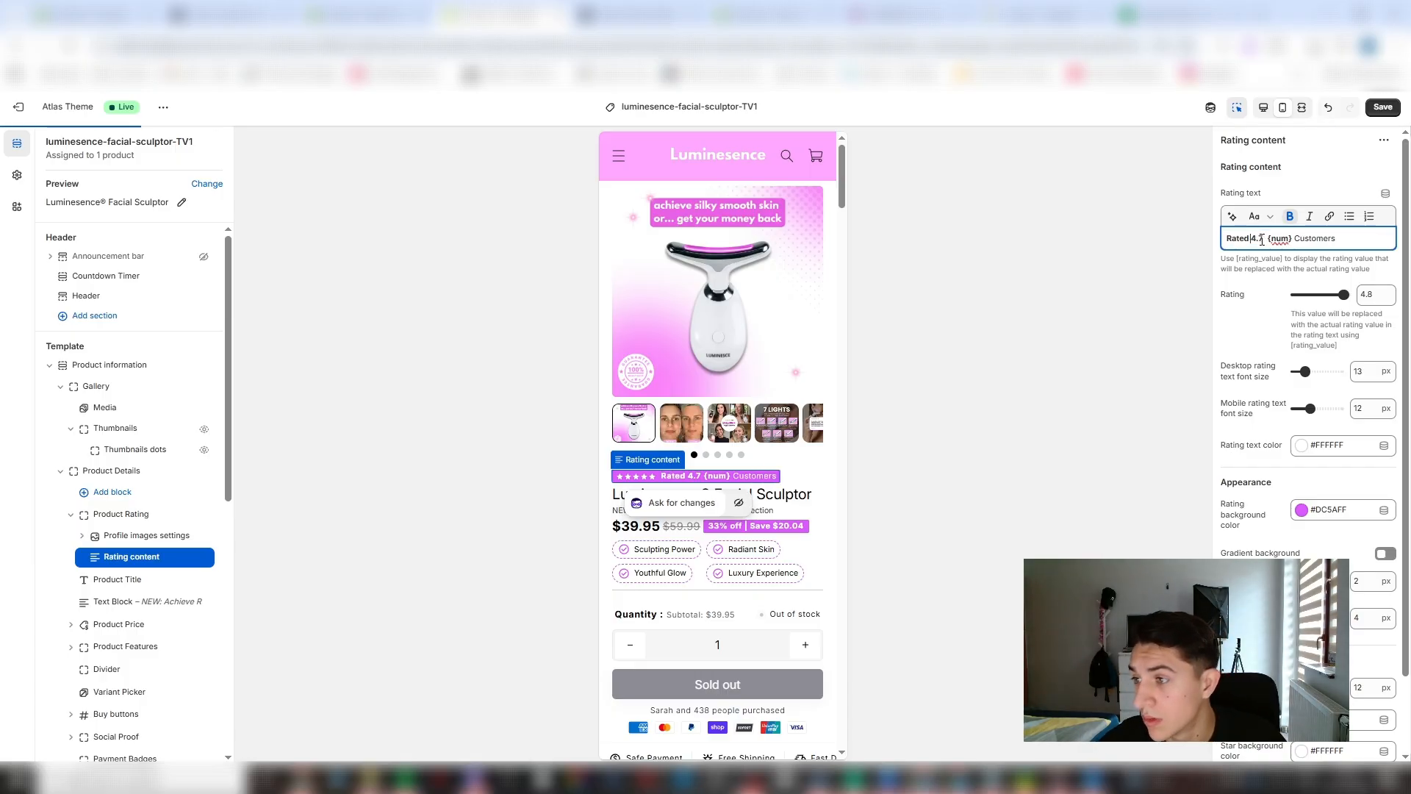
type(" b")
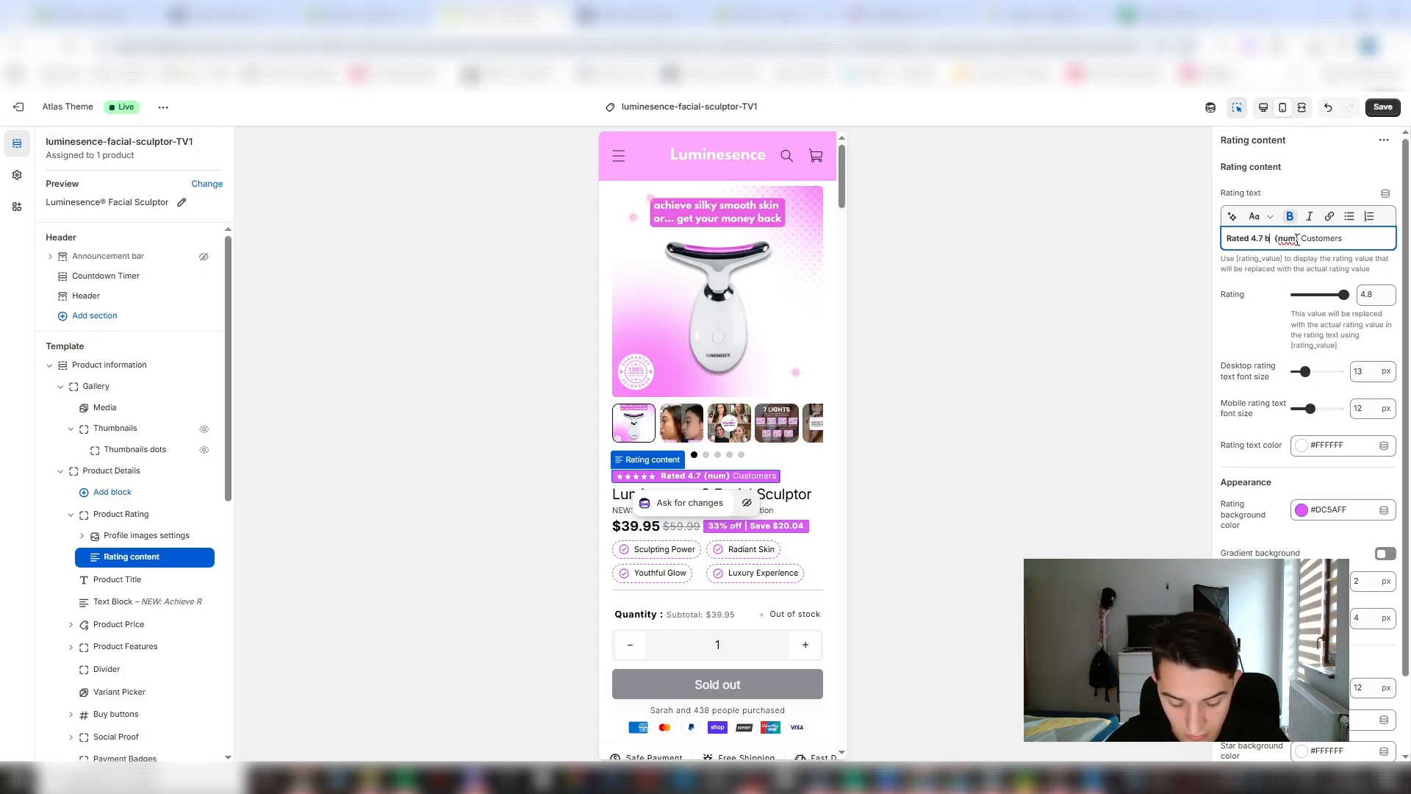
type("y")
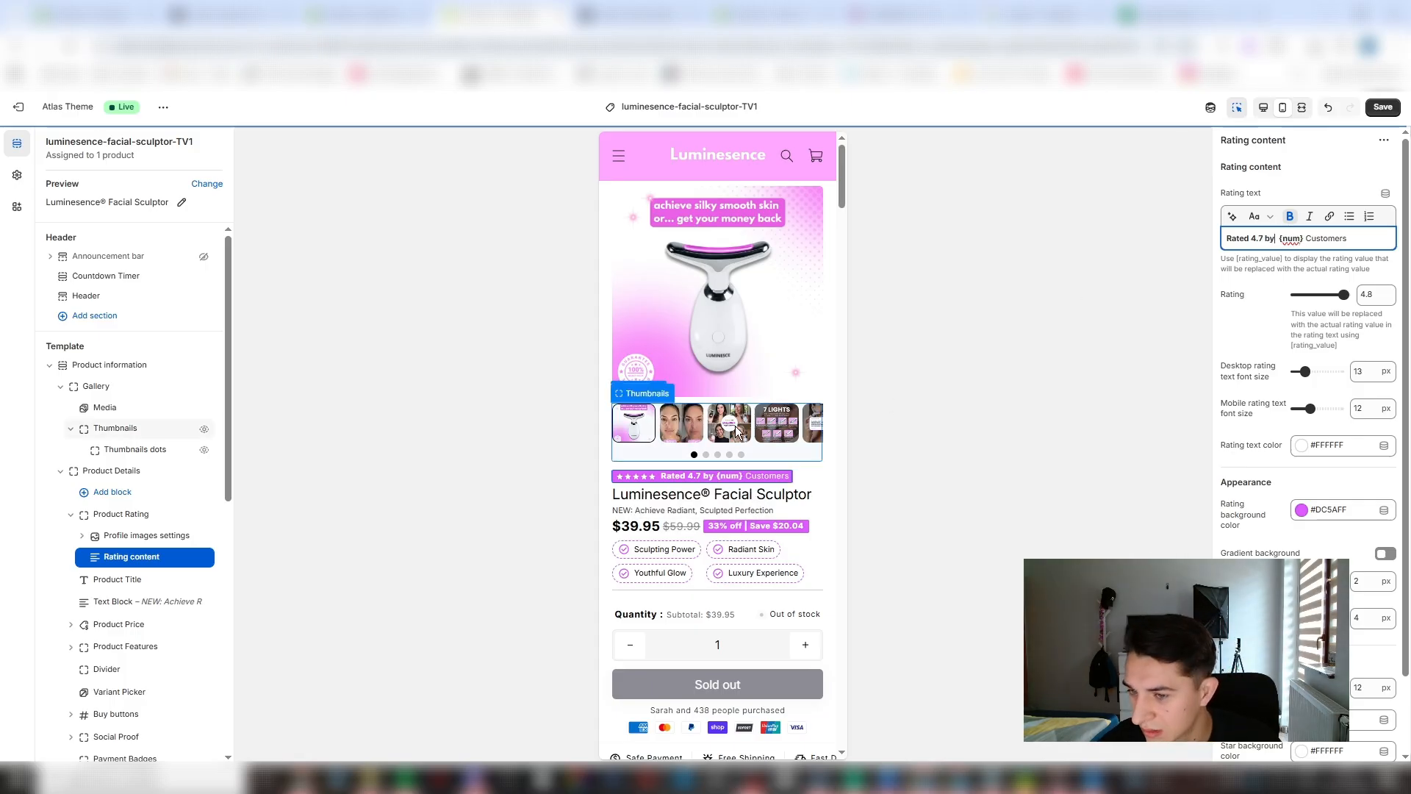
- Check the rating on the happy customers gallery image, and change the score in the rating text to 4.8
left_click(737, 430)
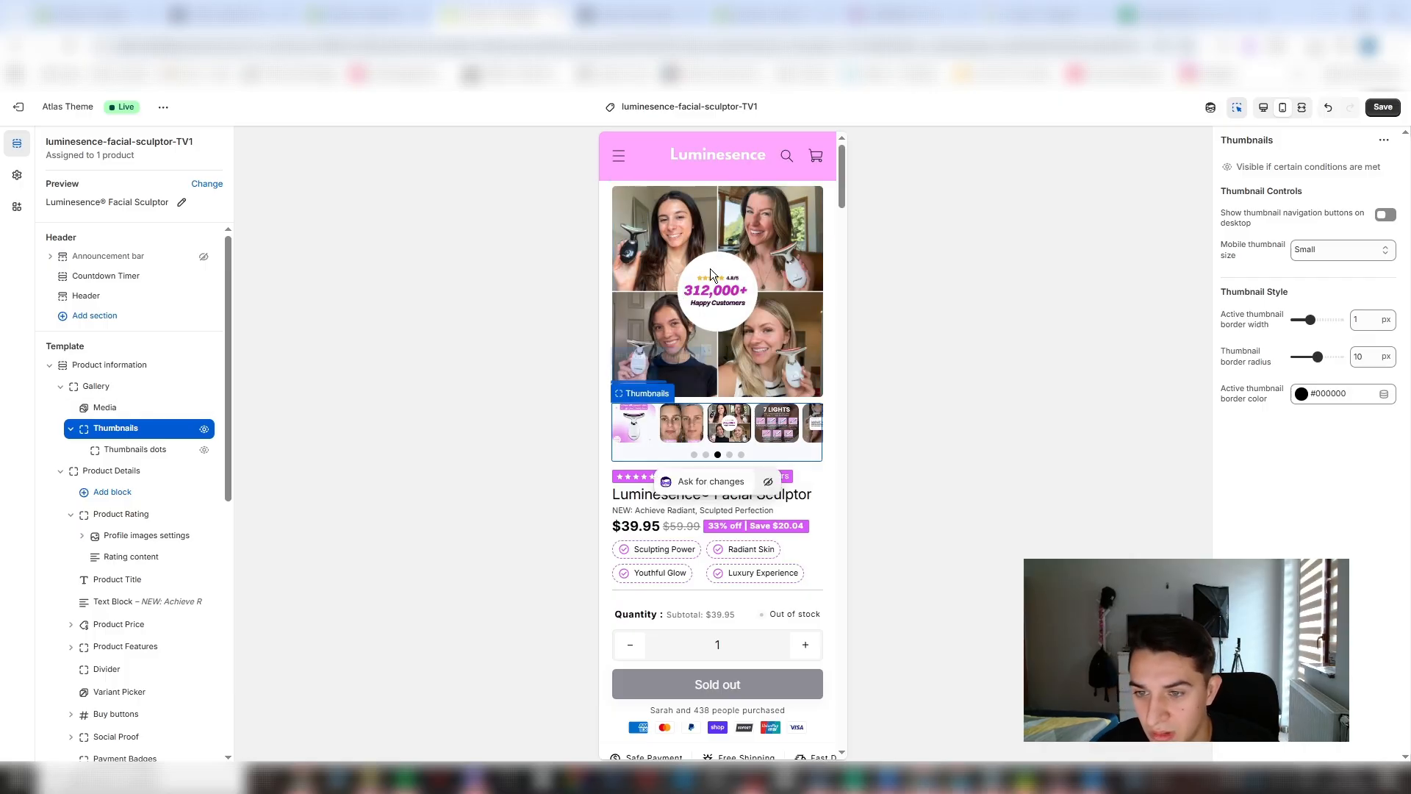
left_click(637, 433)
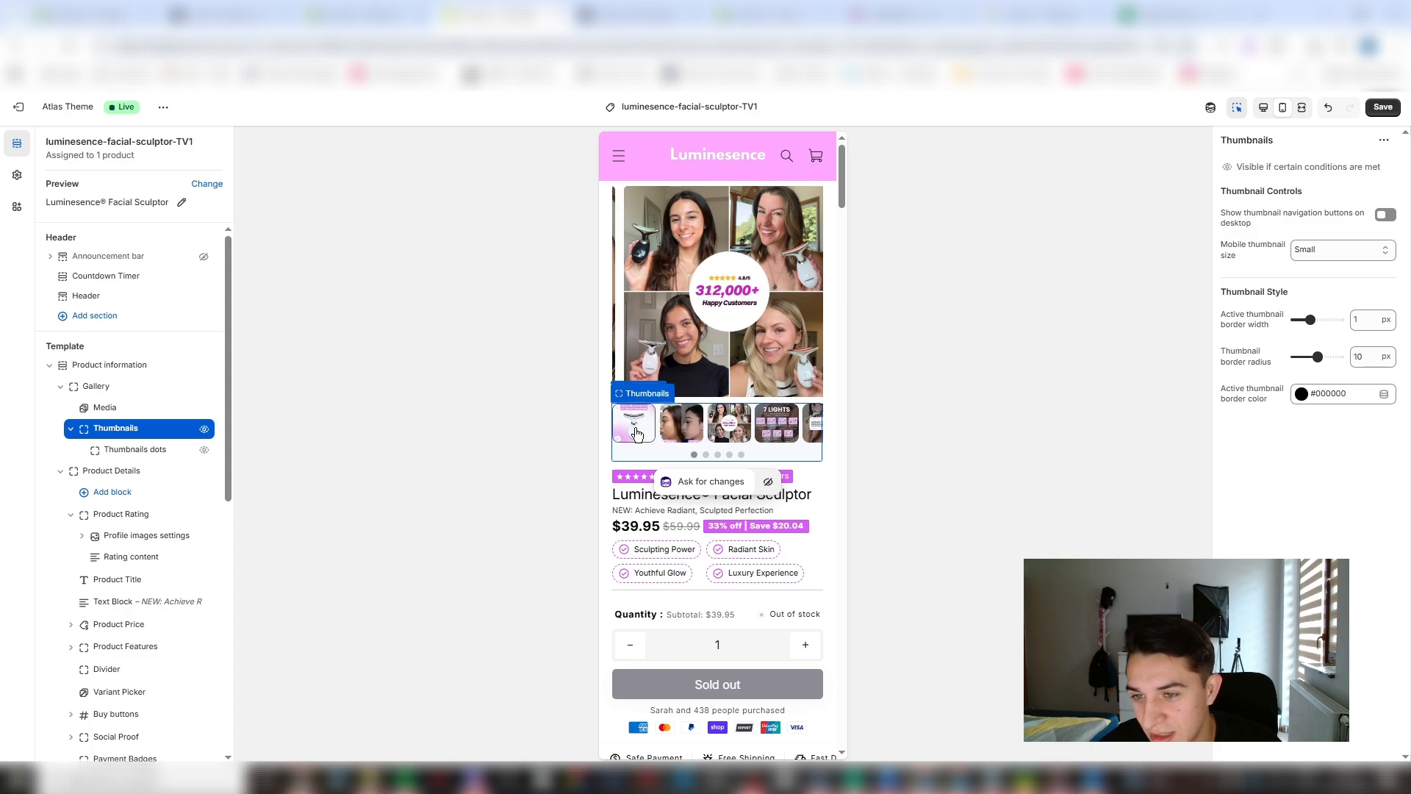
left_click(800, 483)
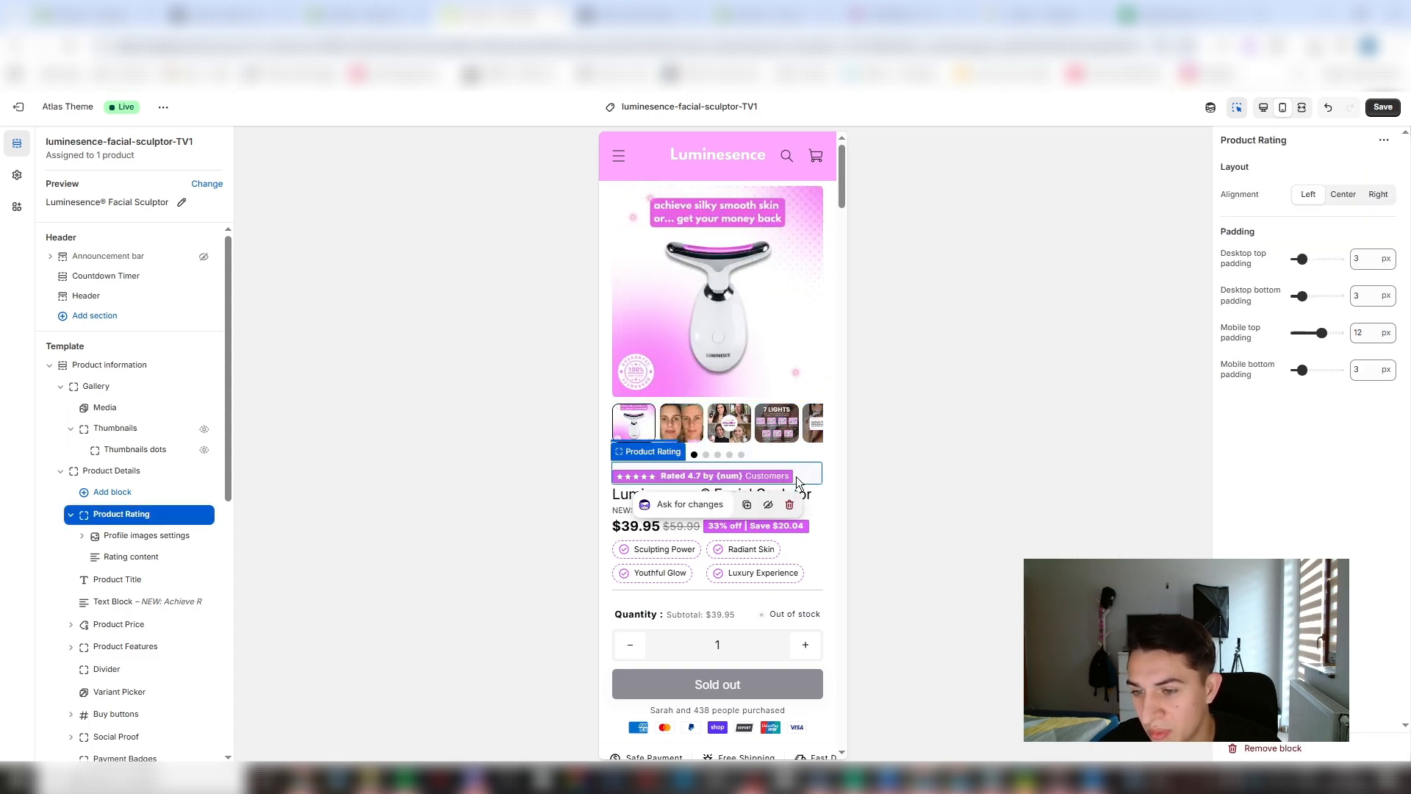
left_click(747, 476)
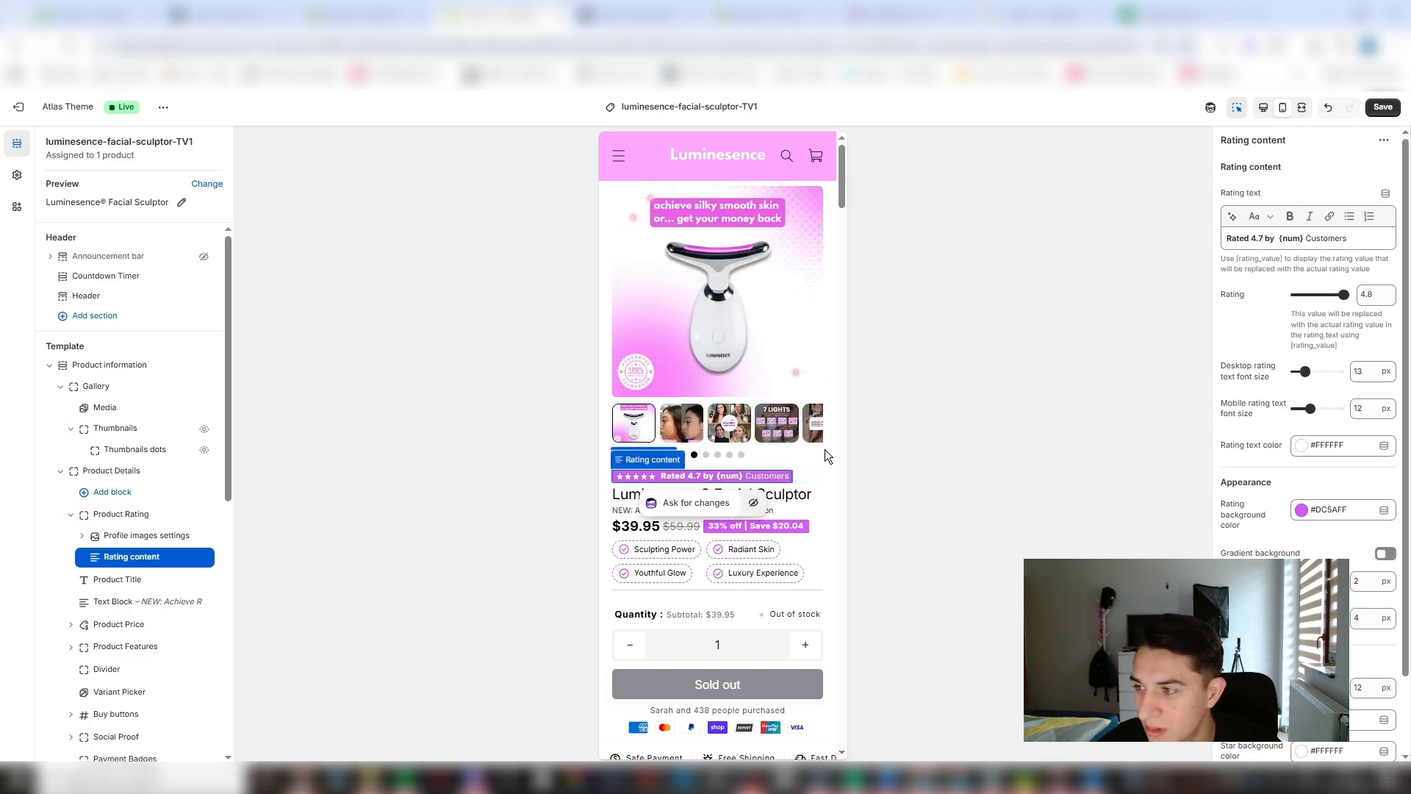
left_click(1260, 239)
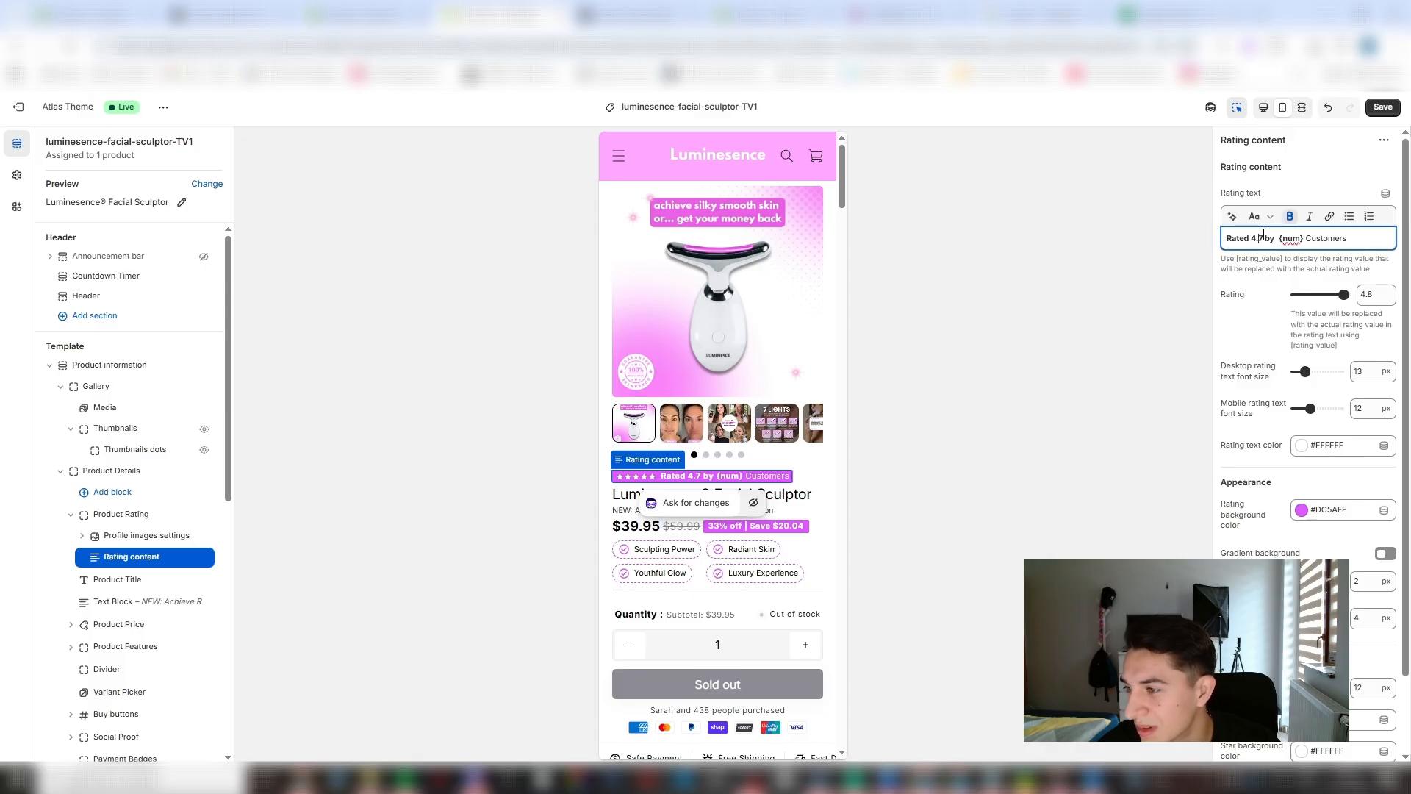
key("BackSpace")
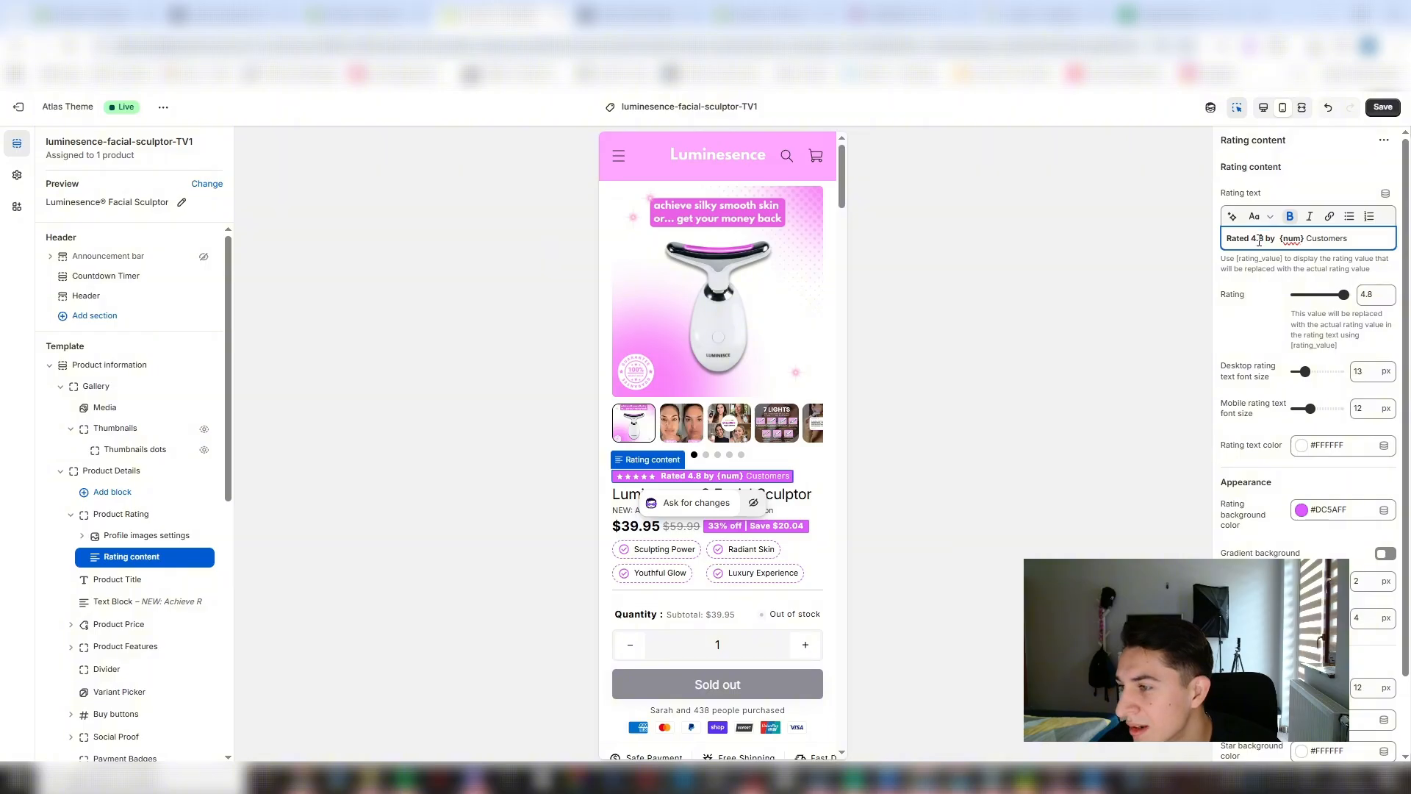
- Replace the {num} placeholder in the rating text with +12,000
left_click_drag(1305, 240, 1285, 235)
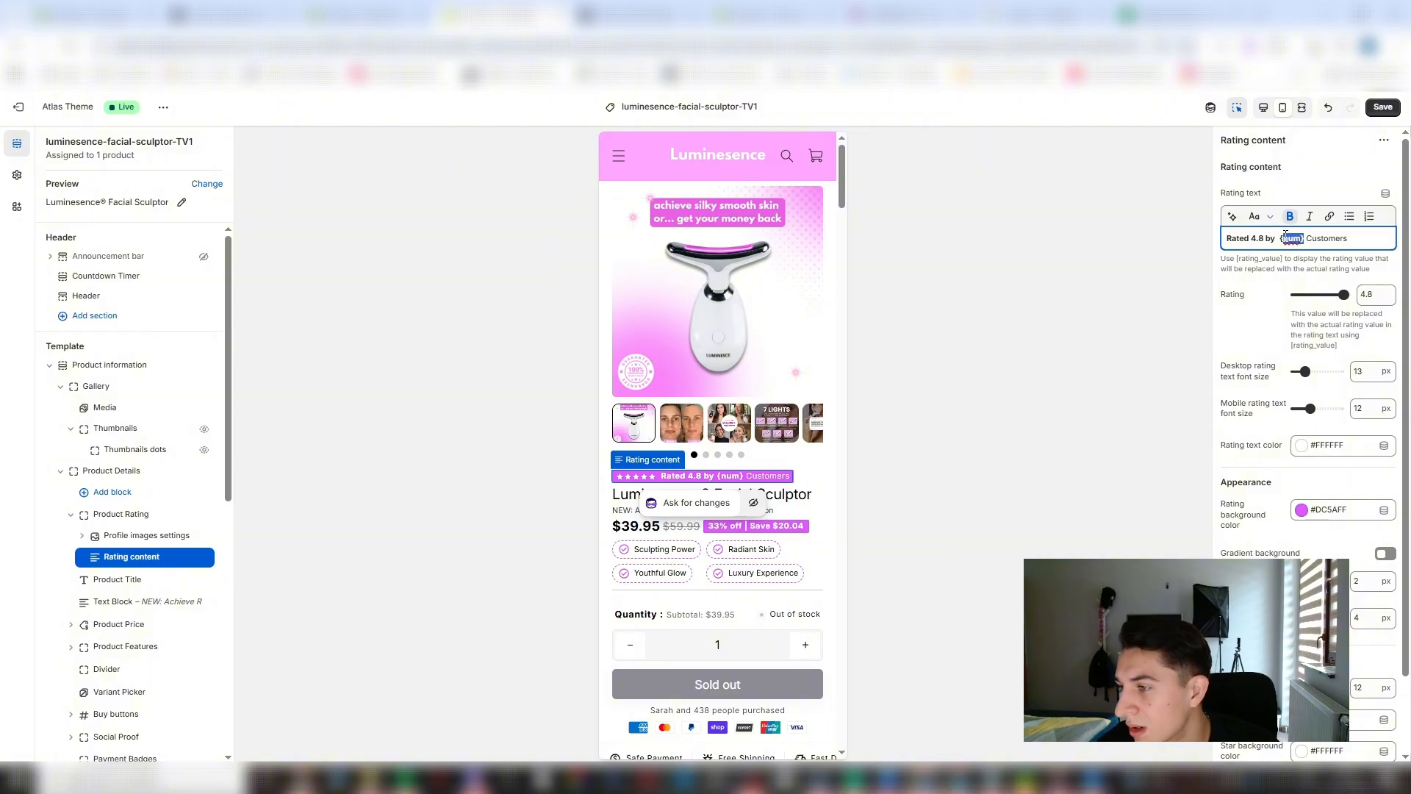
key("BackSpace")
type("12")
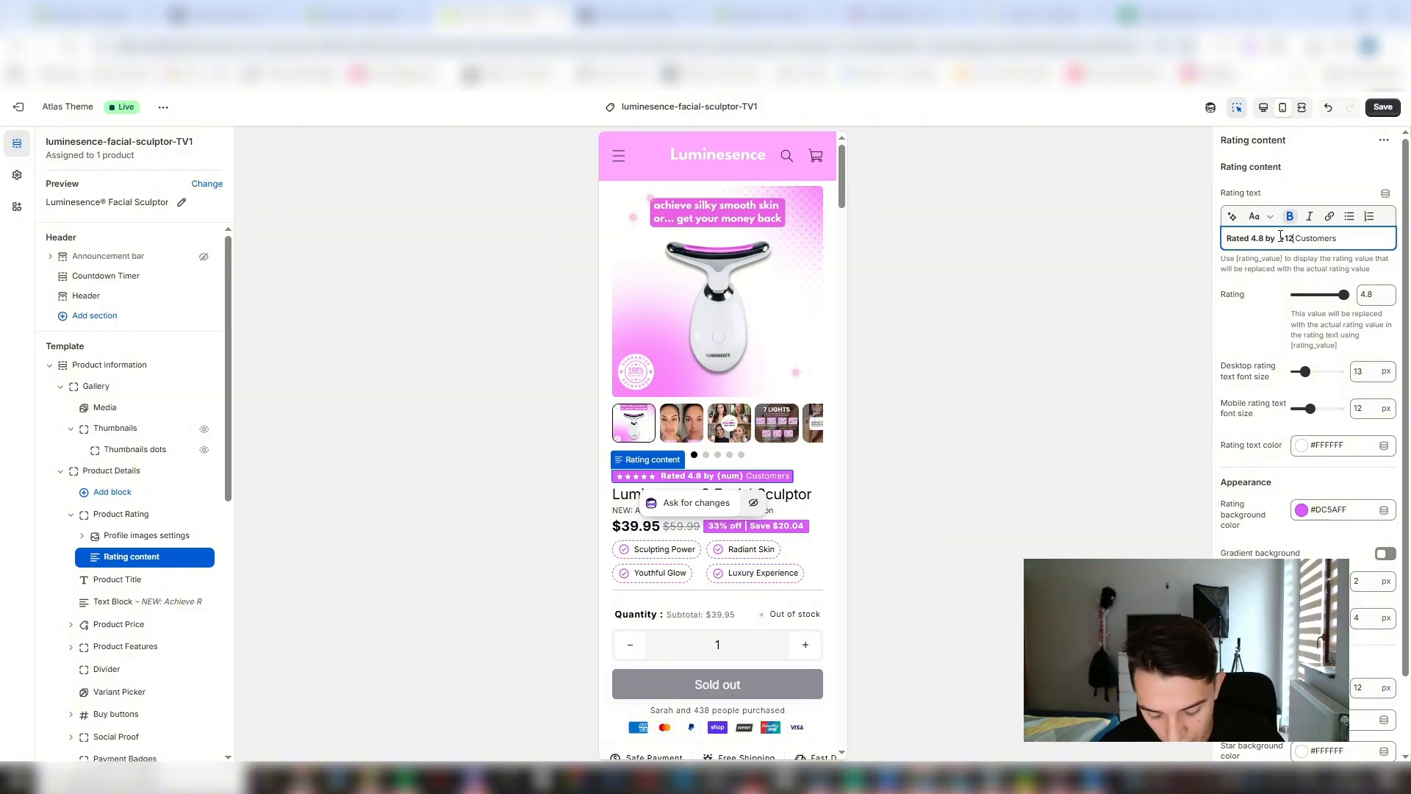
type(",00")
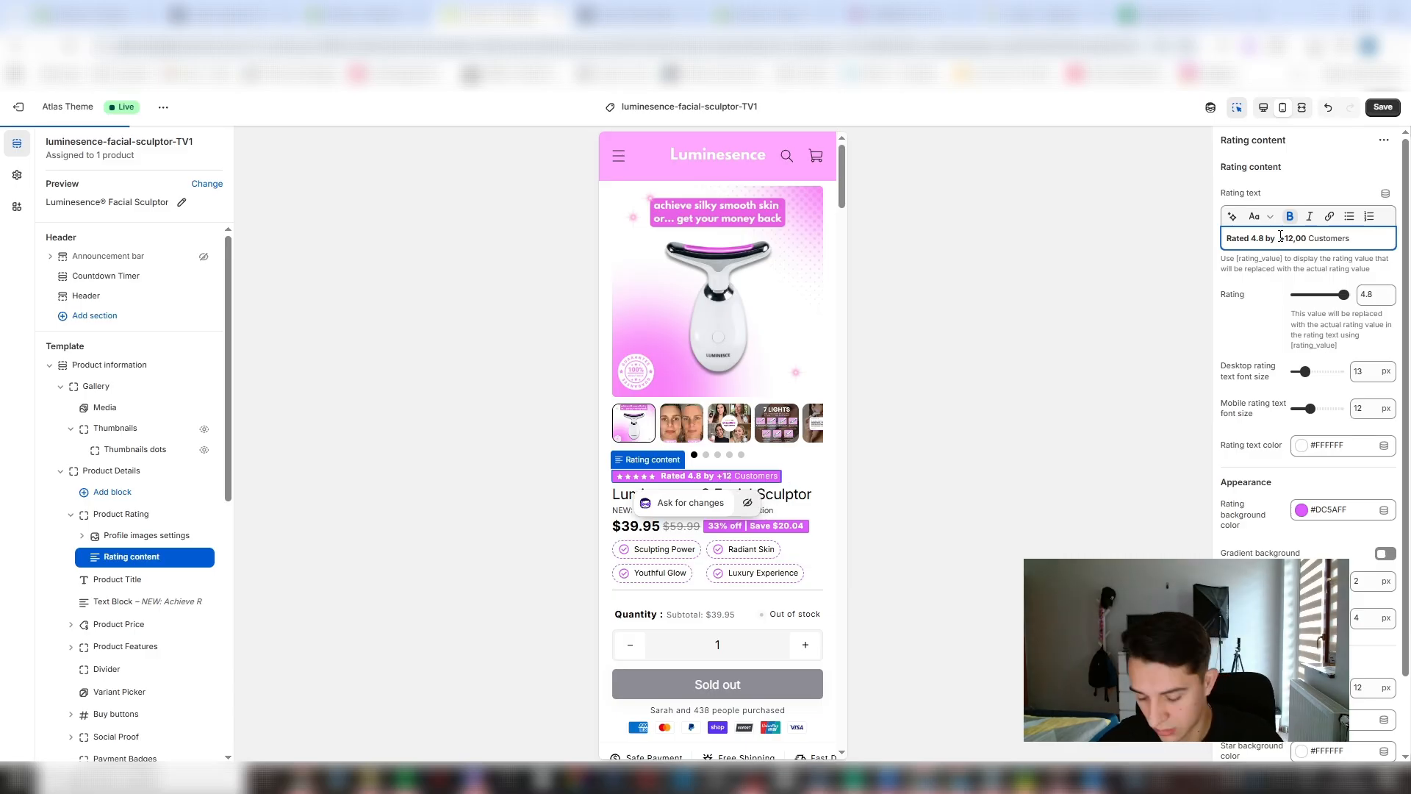
type("0")
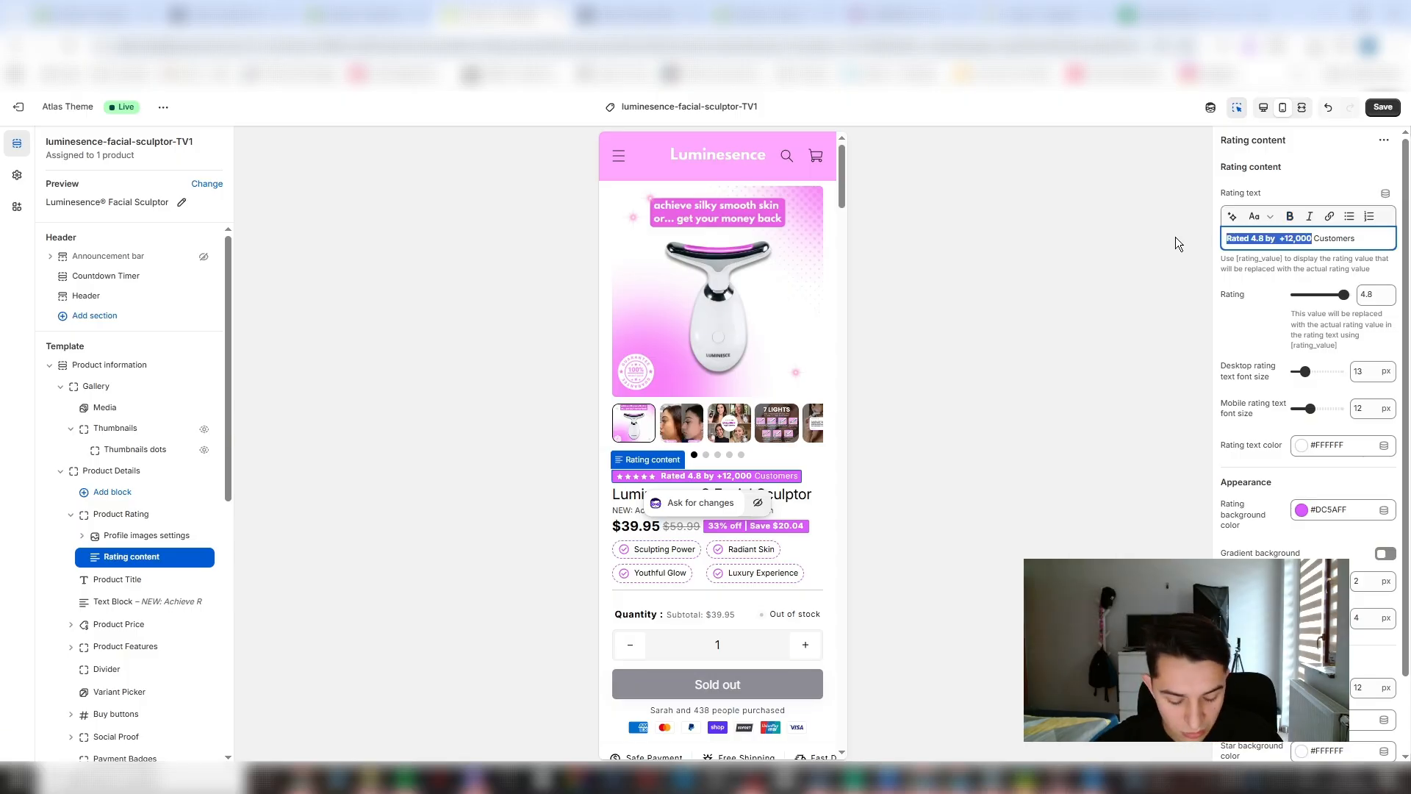
- Format the rating text so that only "Rated 4.8" and "+12,000" are bold
key("ctrl+b")
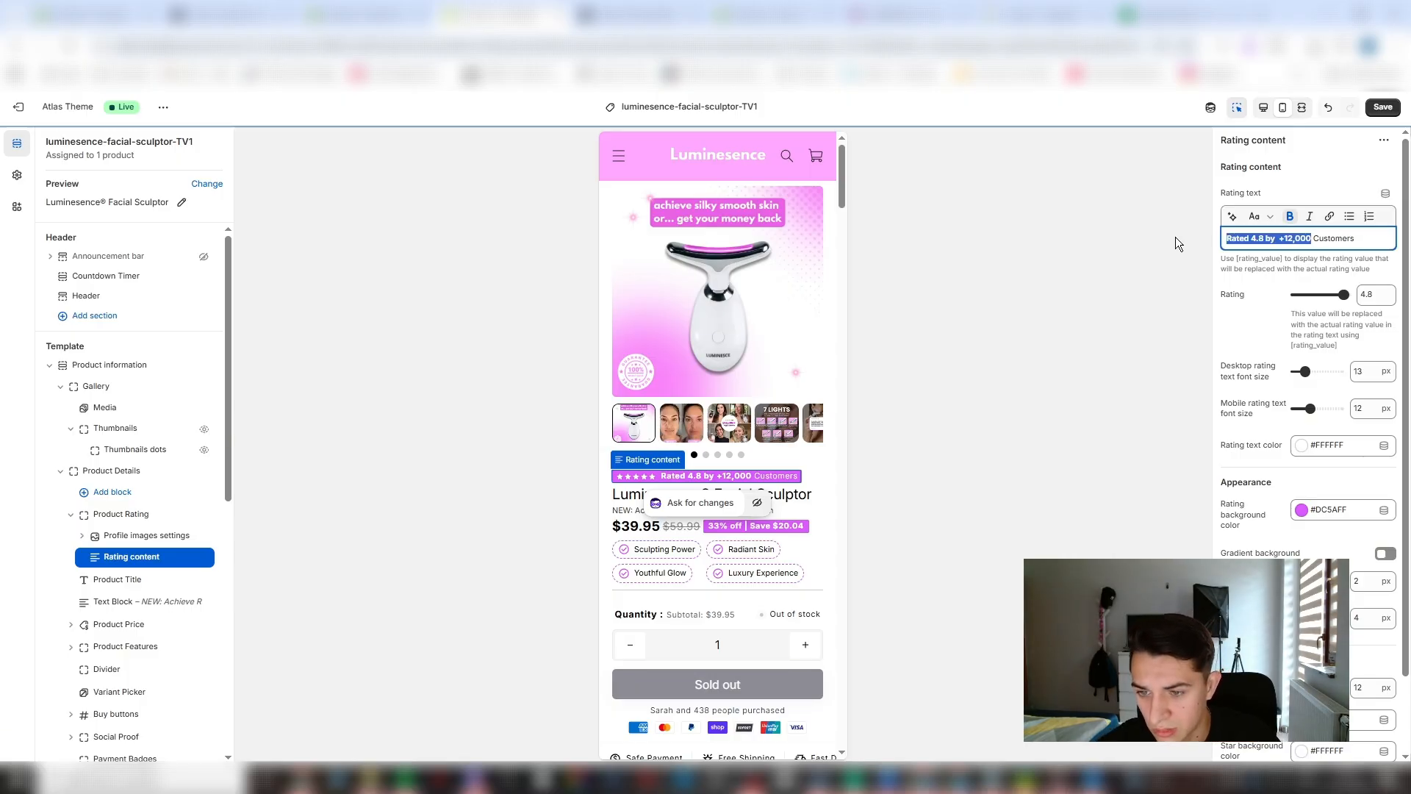
key("ctrl+b")
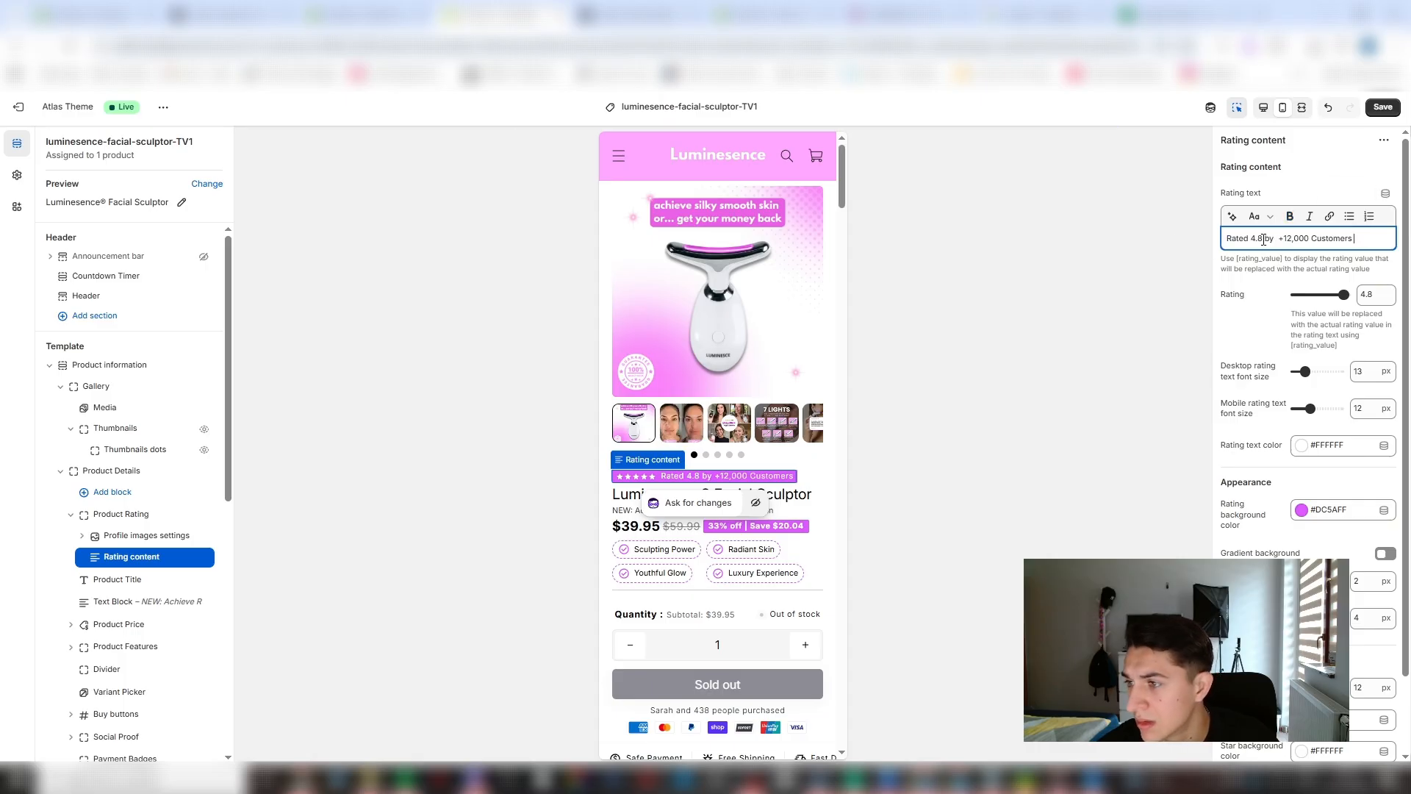
left_click_drag(1255, 241, 1202, 247)
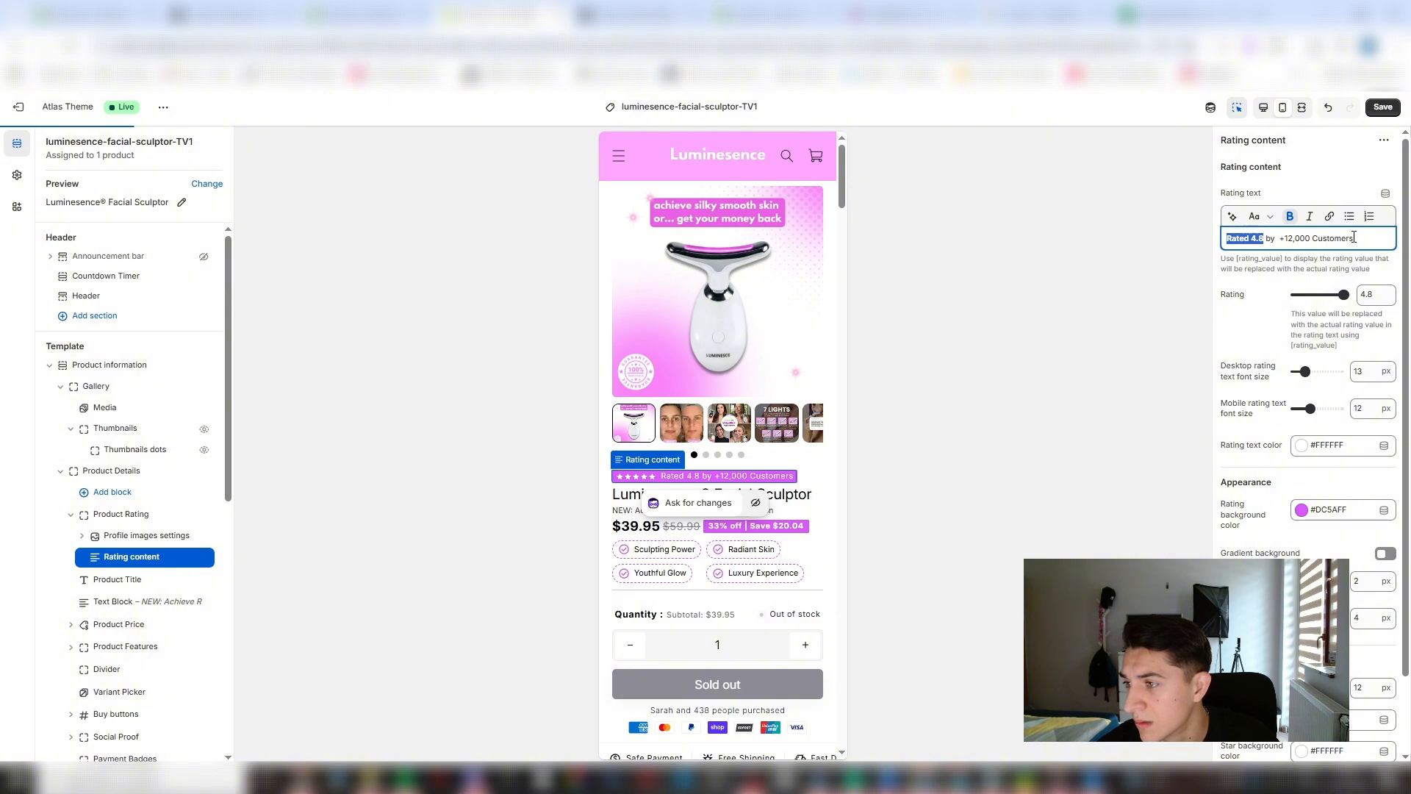
left_click_drag(1355, 241, 1285, 238)
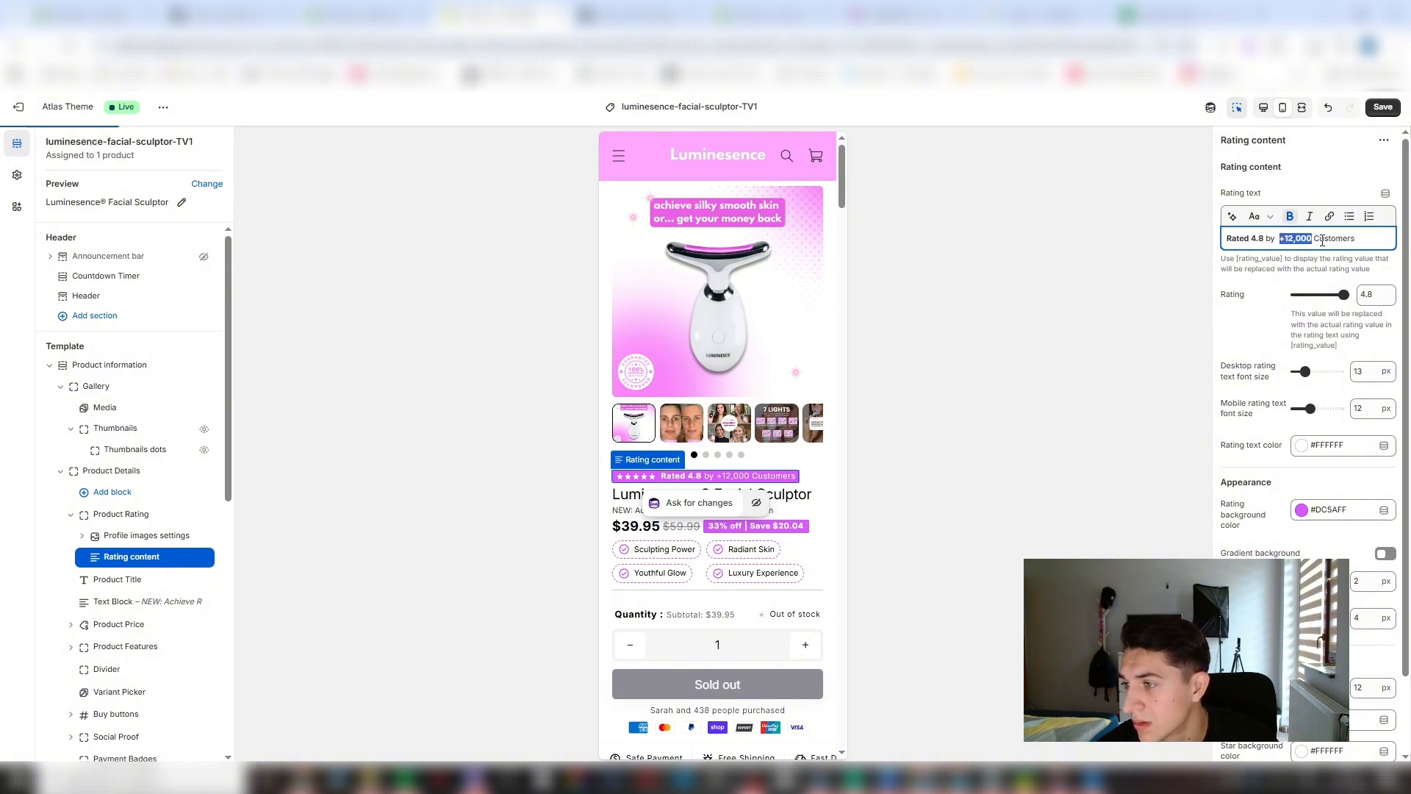
left_click(1361, 240)
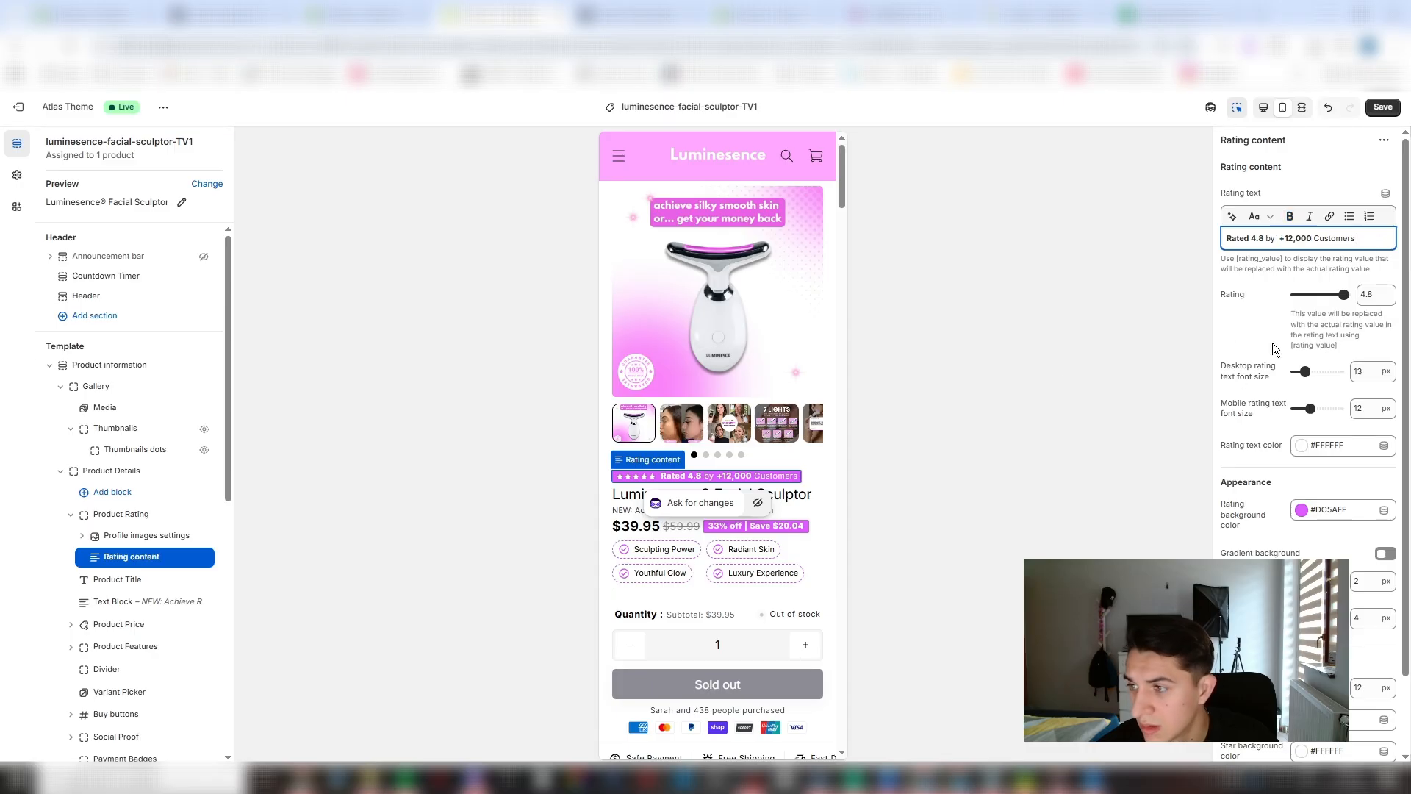
- Save the theme changes and remove the "NEW: Achieve Radiant, Sculpted Perfection" text block below the product title
left_click(1382, 107)
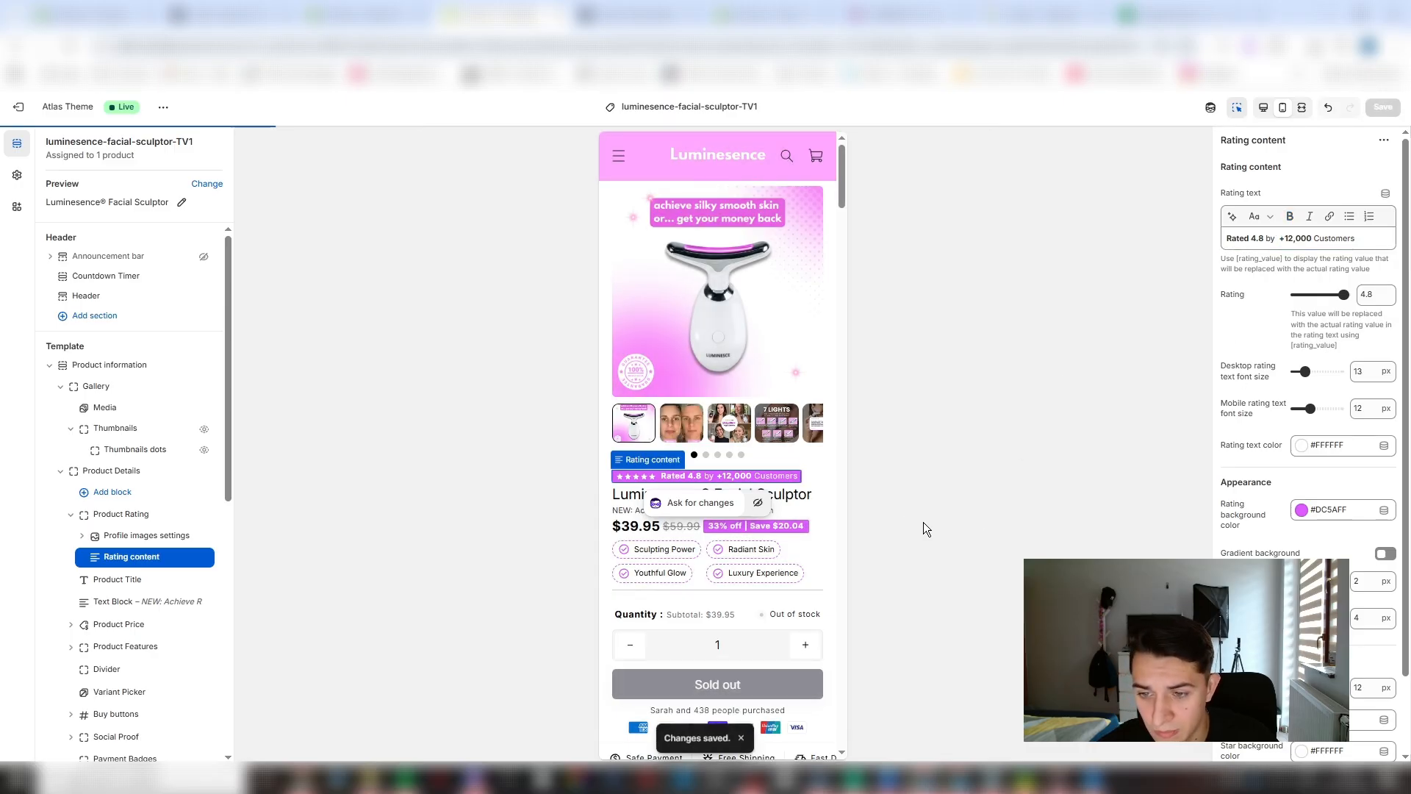
left_click(813, 496)
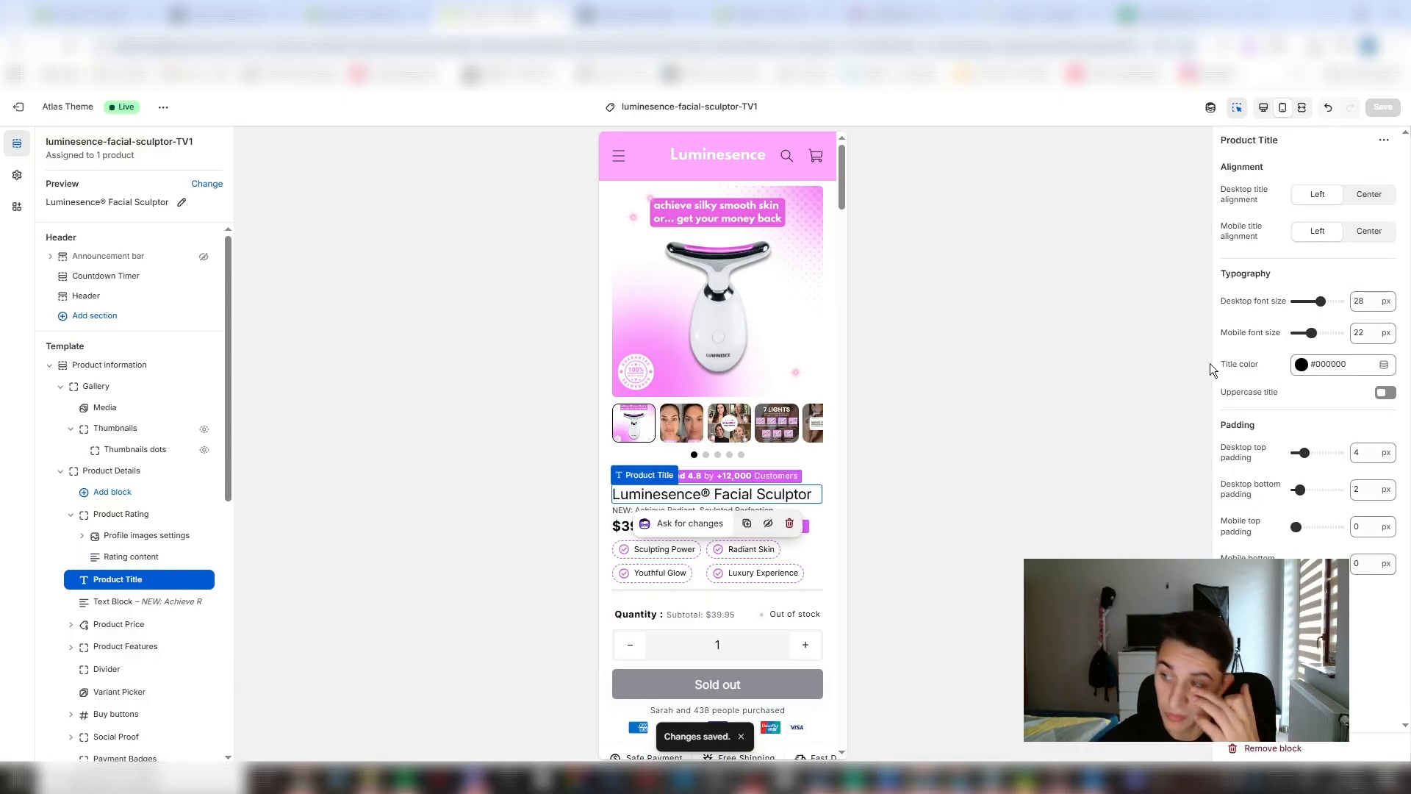
mouse_move(724, 517)
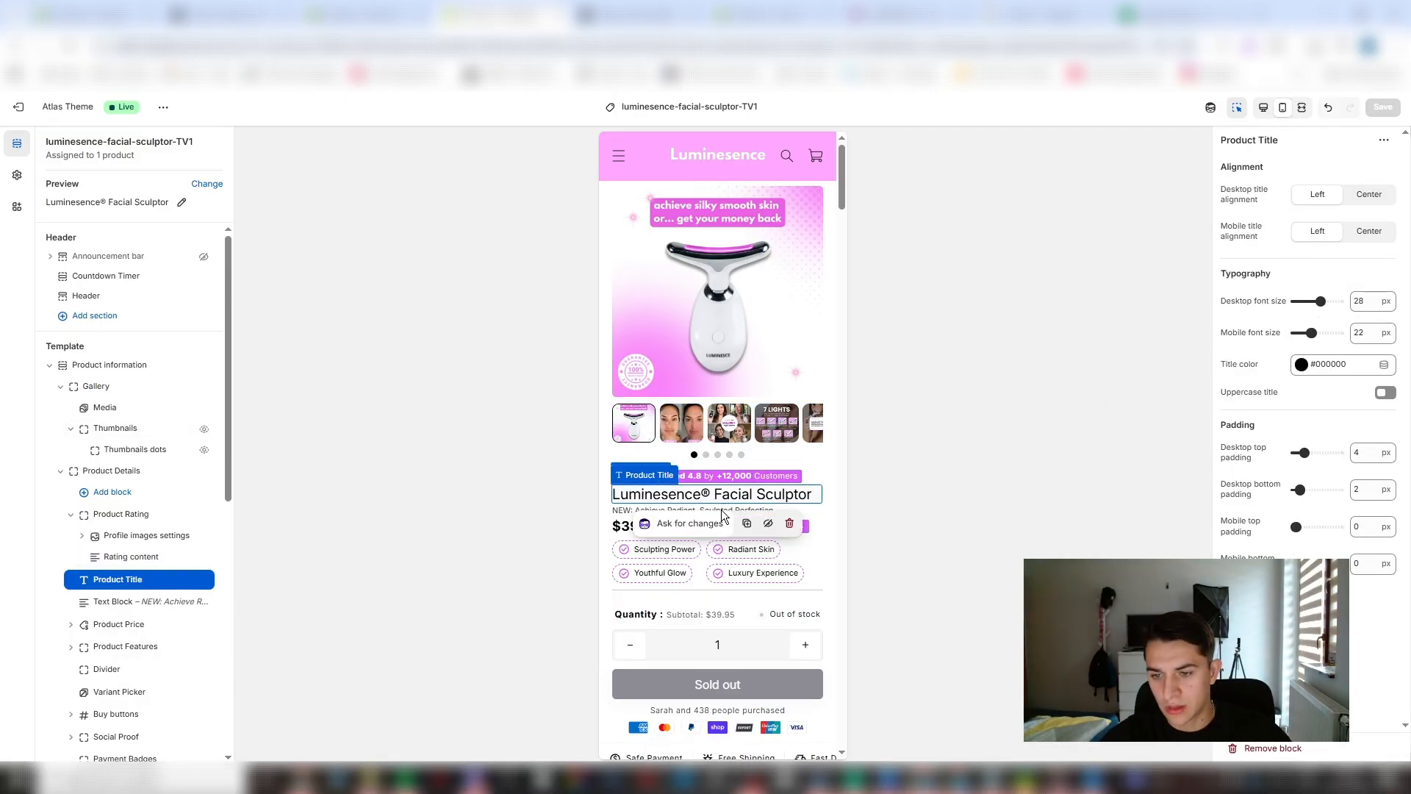
left_click(817, 512)
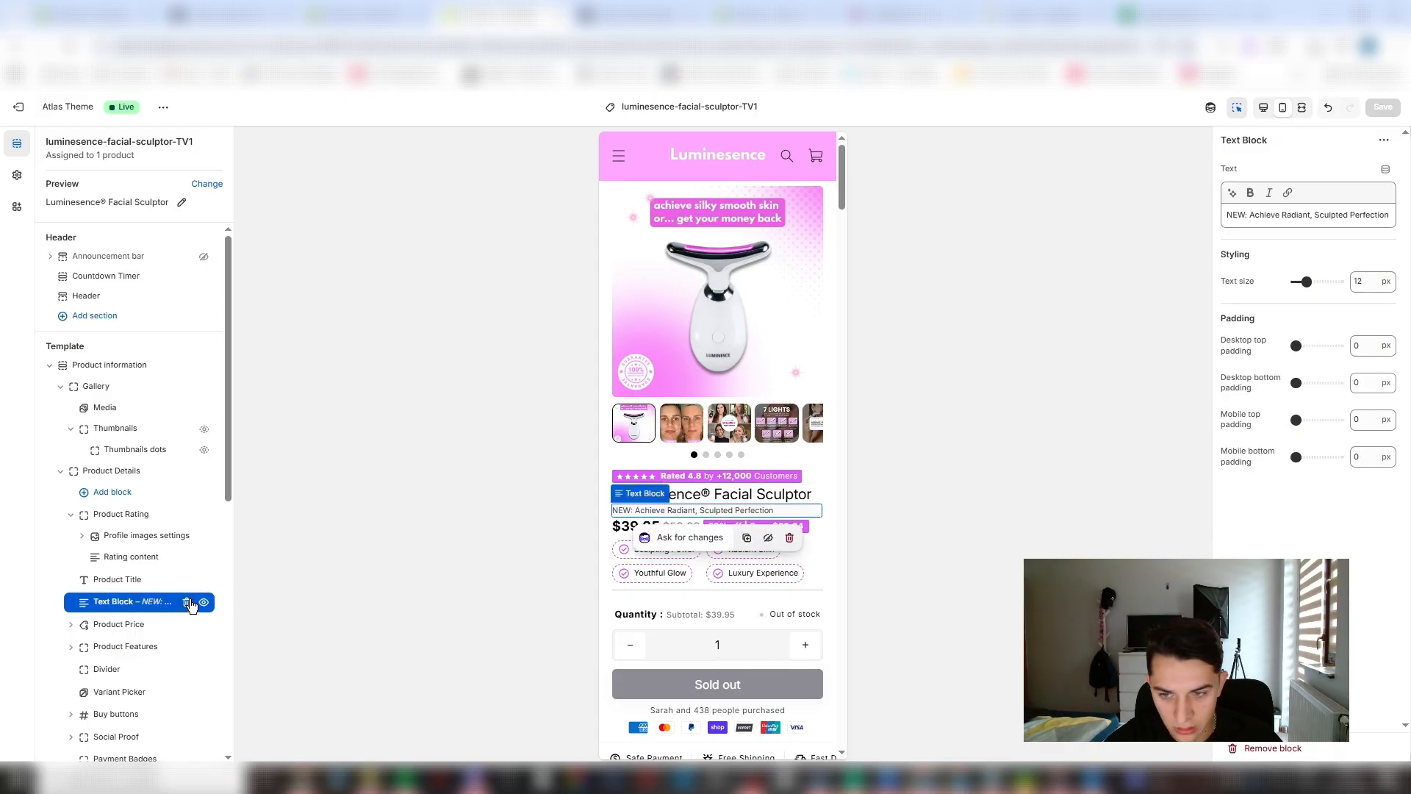
left_click(188, 603)
- Remove the Product Price block from the product details
left_click(679, 513)
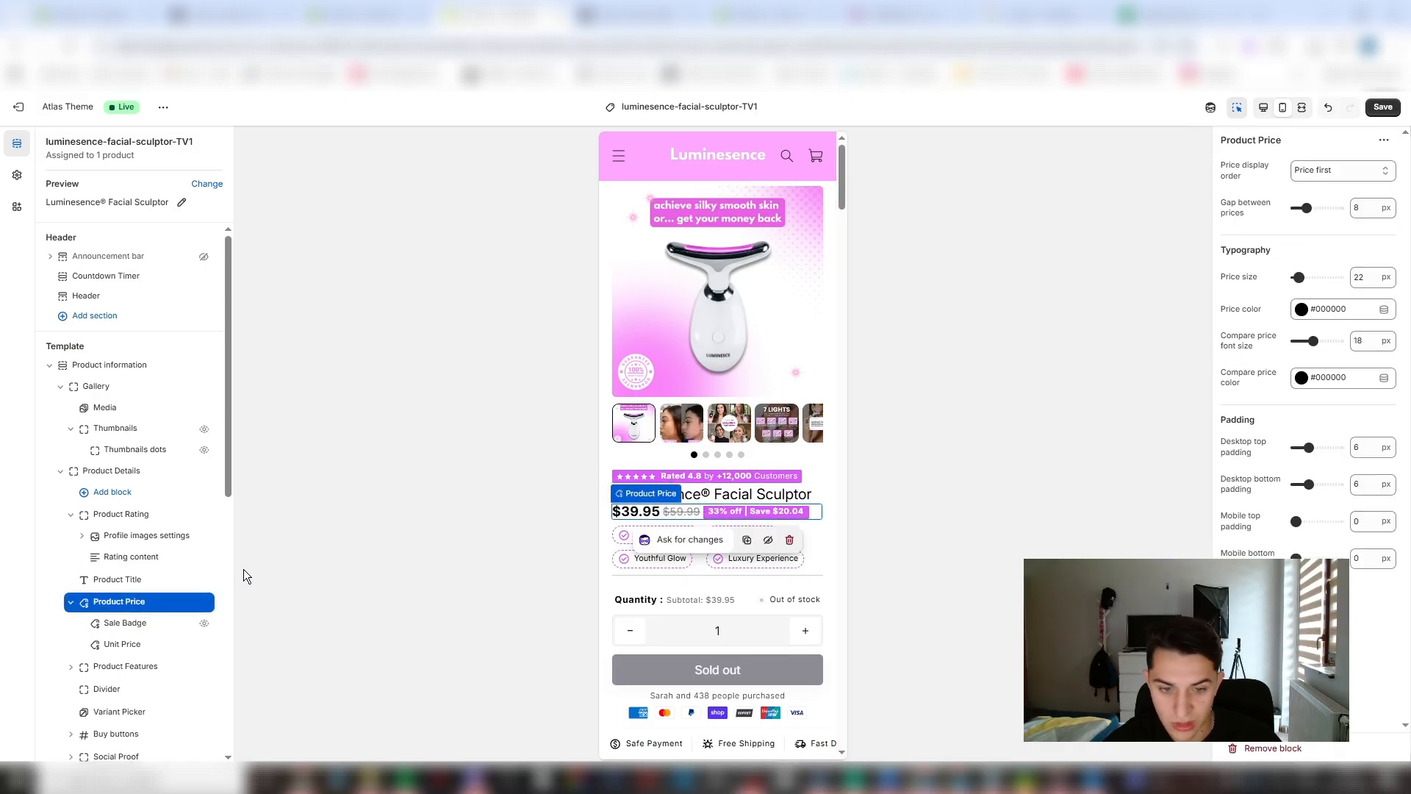
mouse_move(199, 601)
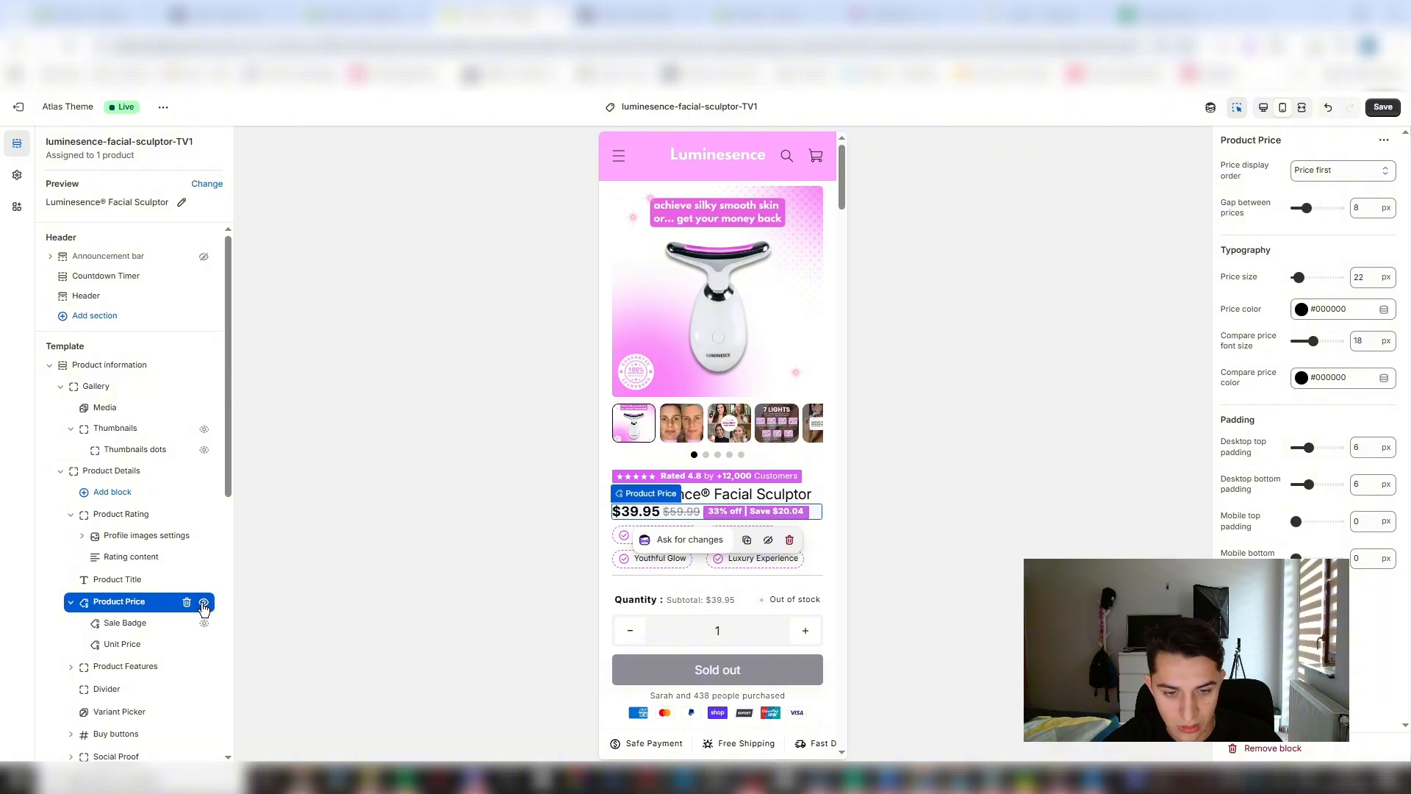
left_click(187, 603)
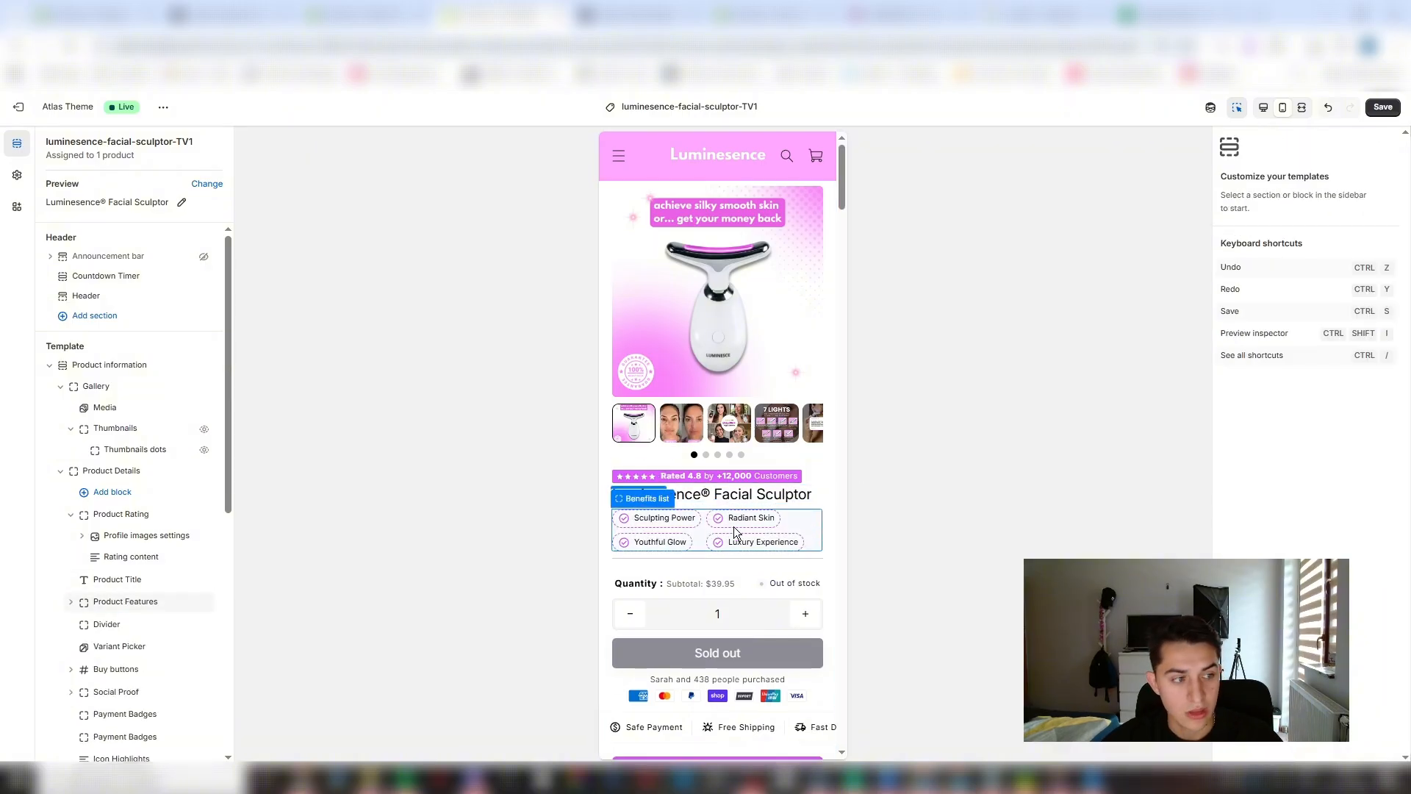
- Generate an AI block below the product features with the prompt "3 simple short lines of benefits one under another"
left_click(661, 526)
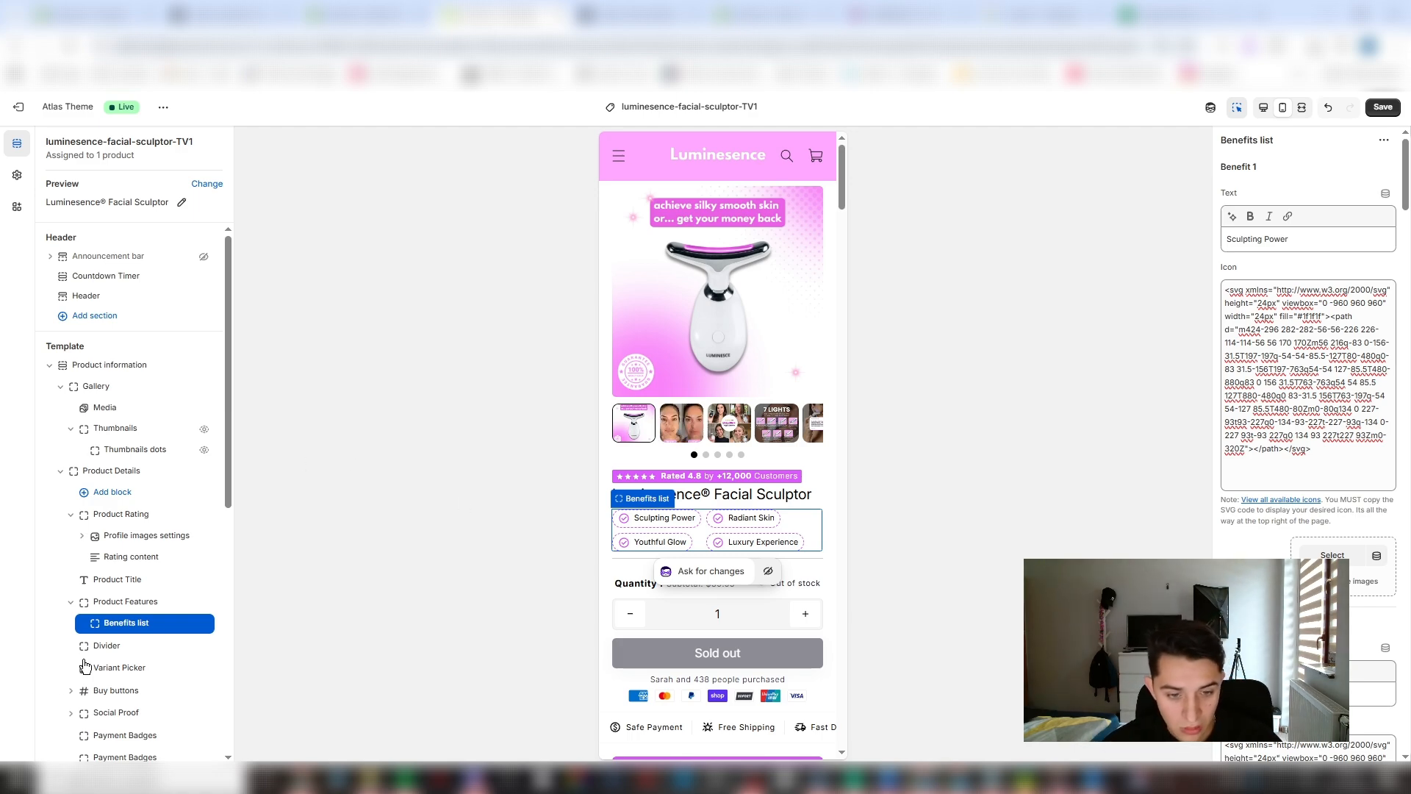
left_click(142, 634)
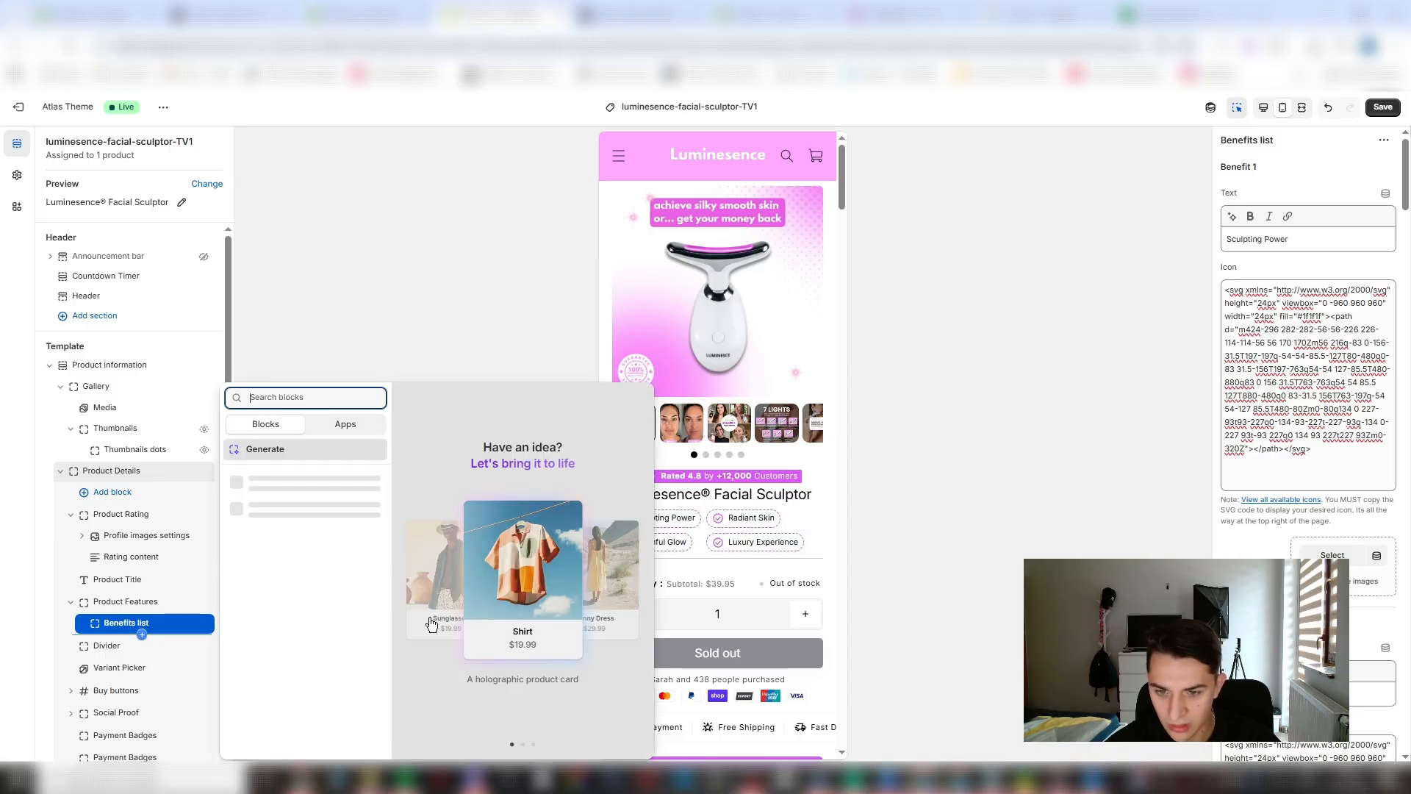
left_click(273, 448)
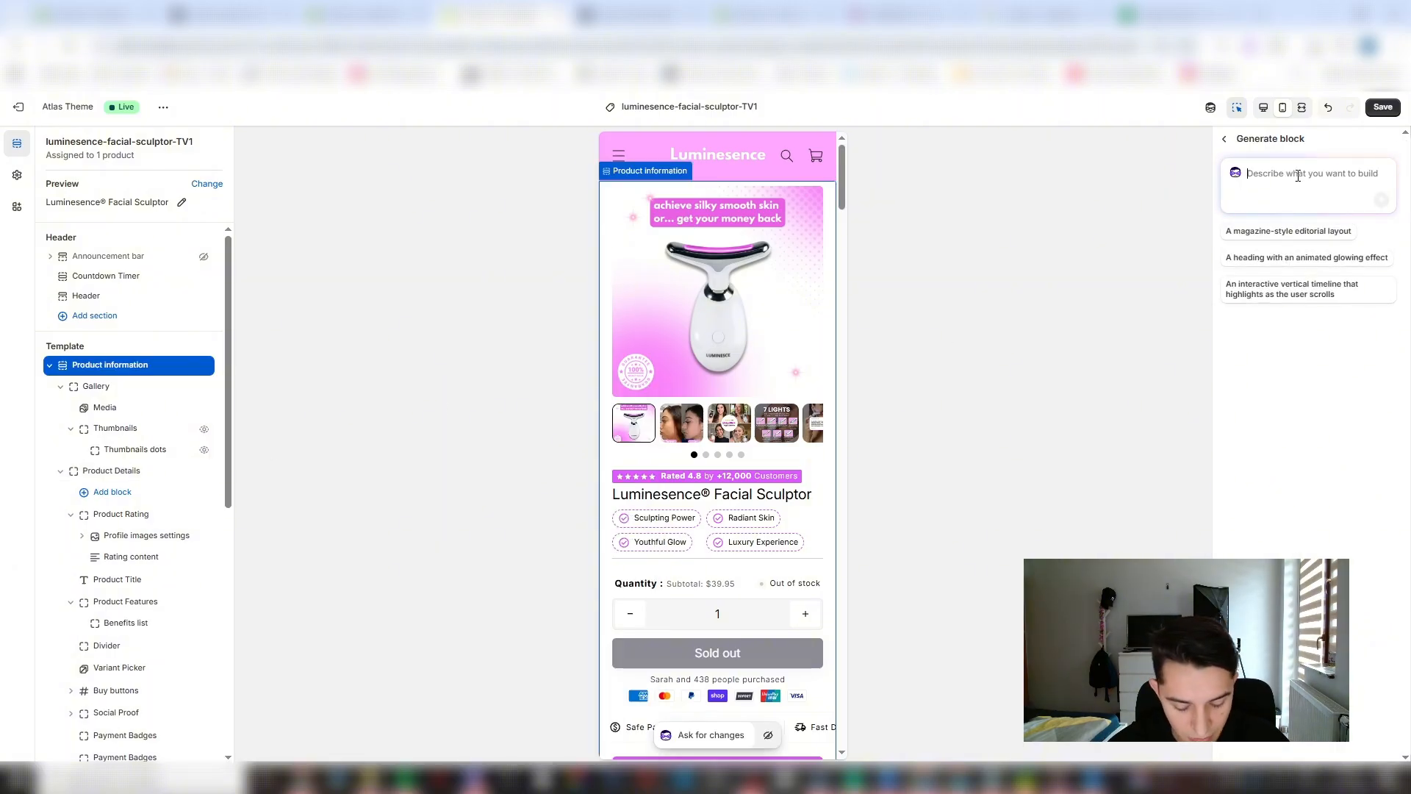
type("3 si")
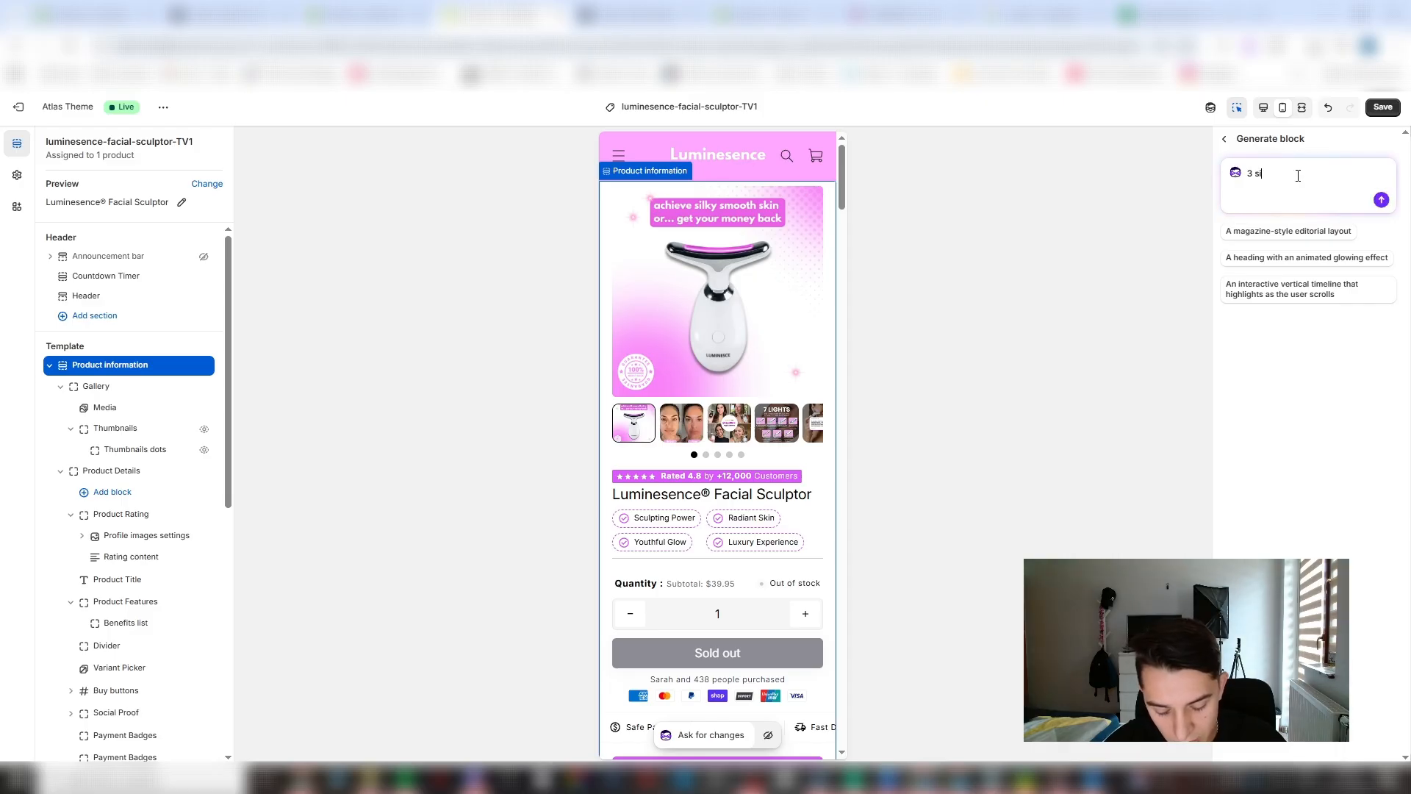
type("mple lines o")
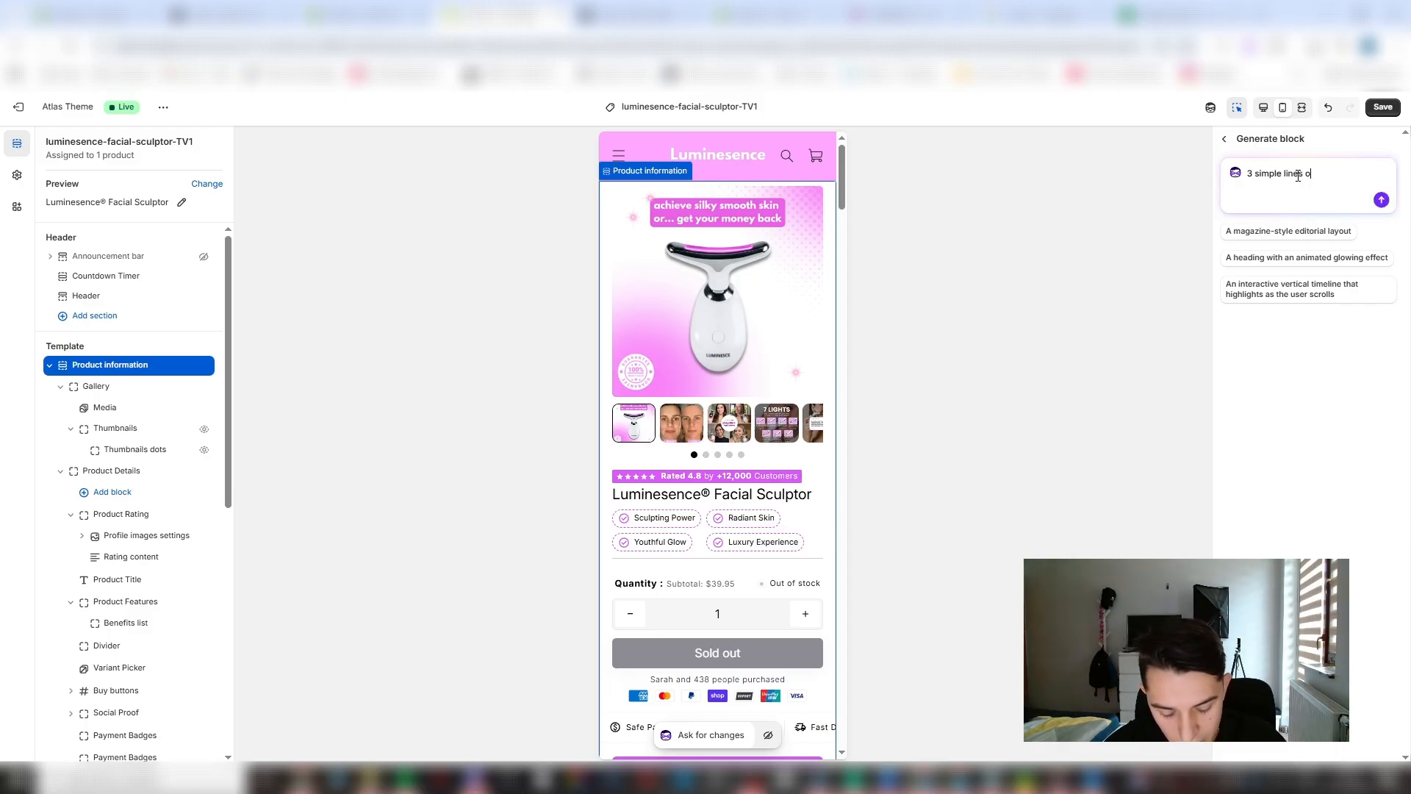
type("f benefit")
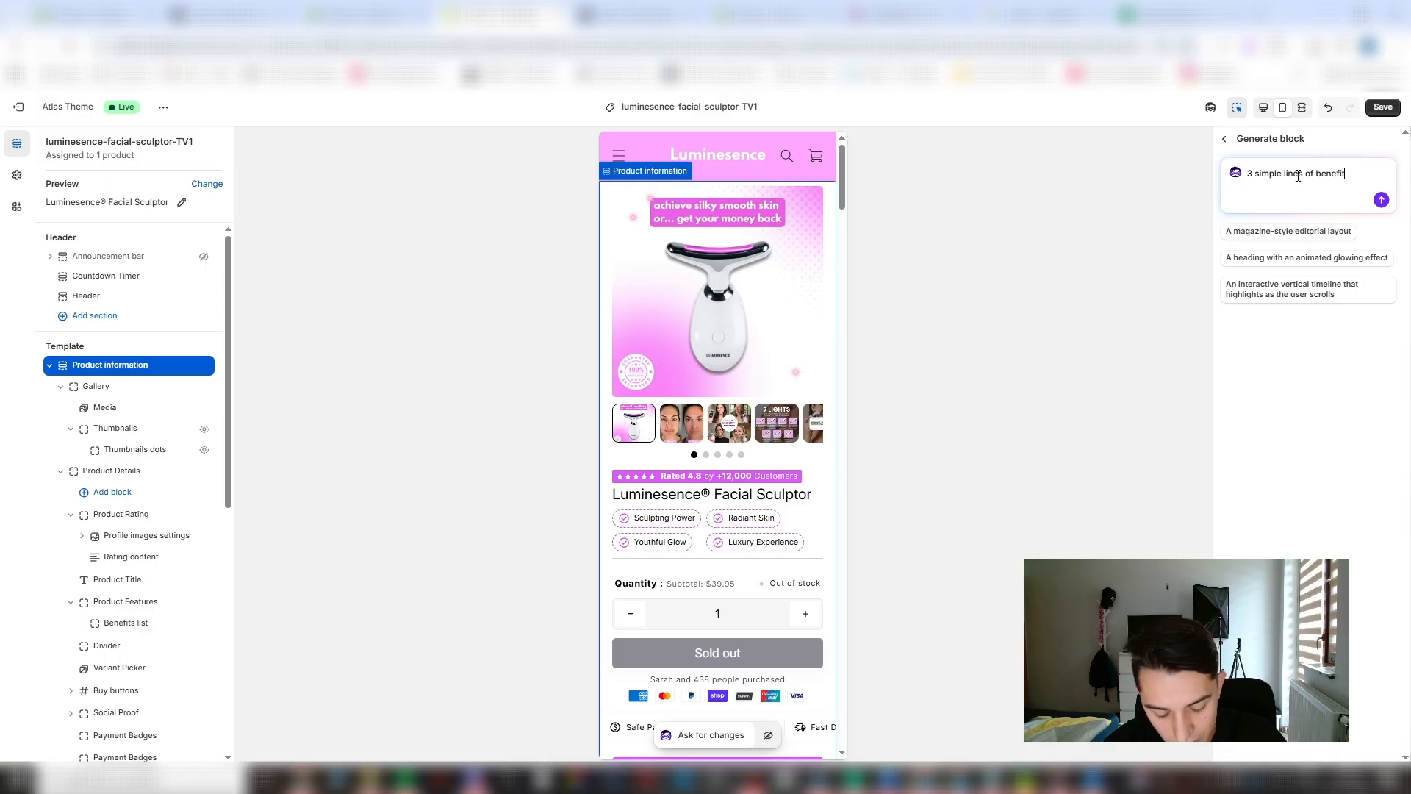
type("s one u")
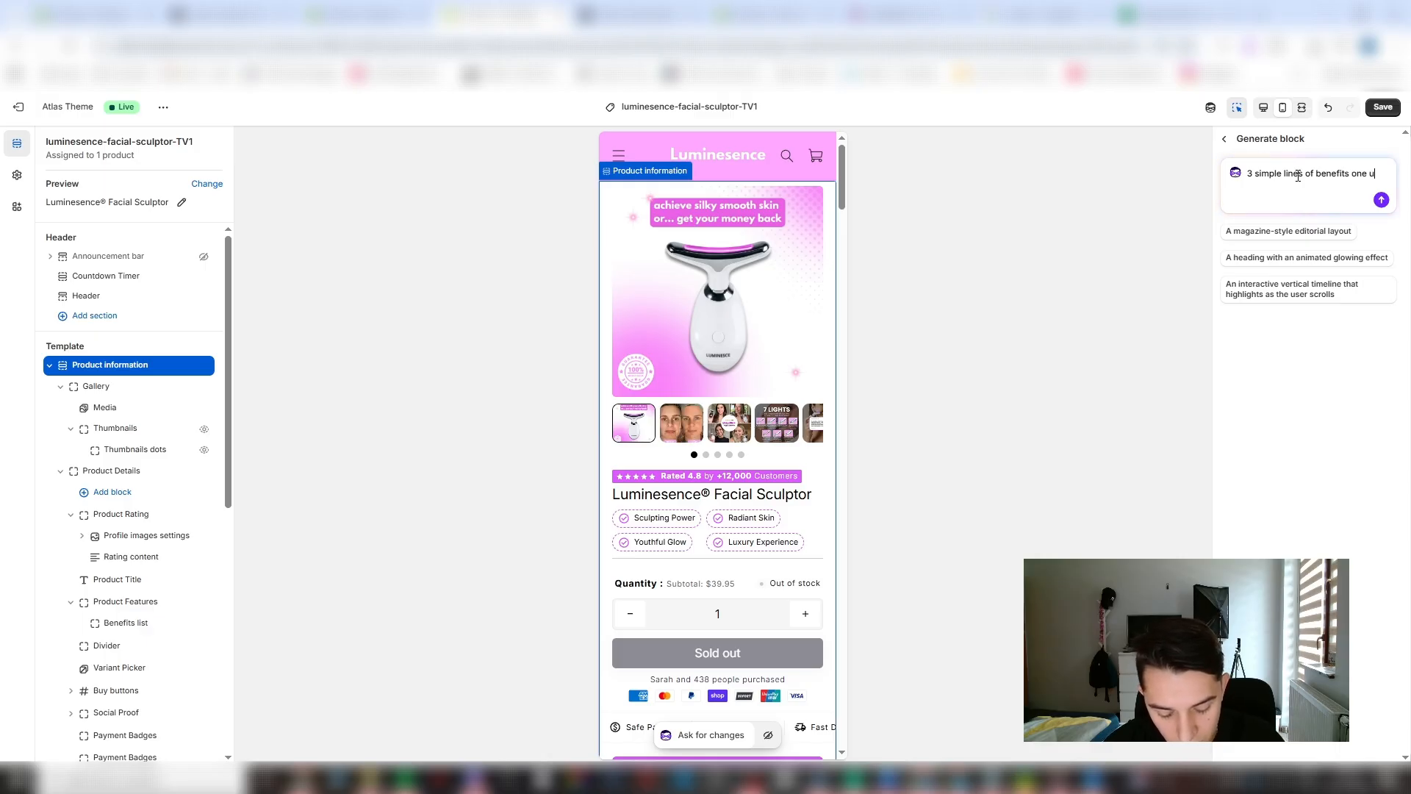
type("nderanothe")
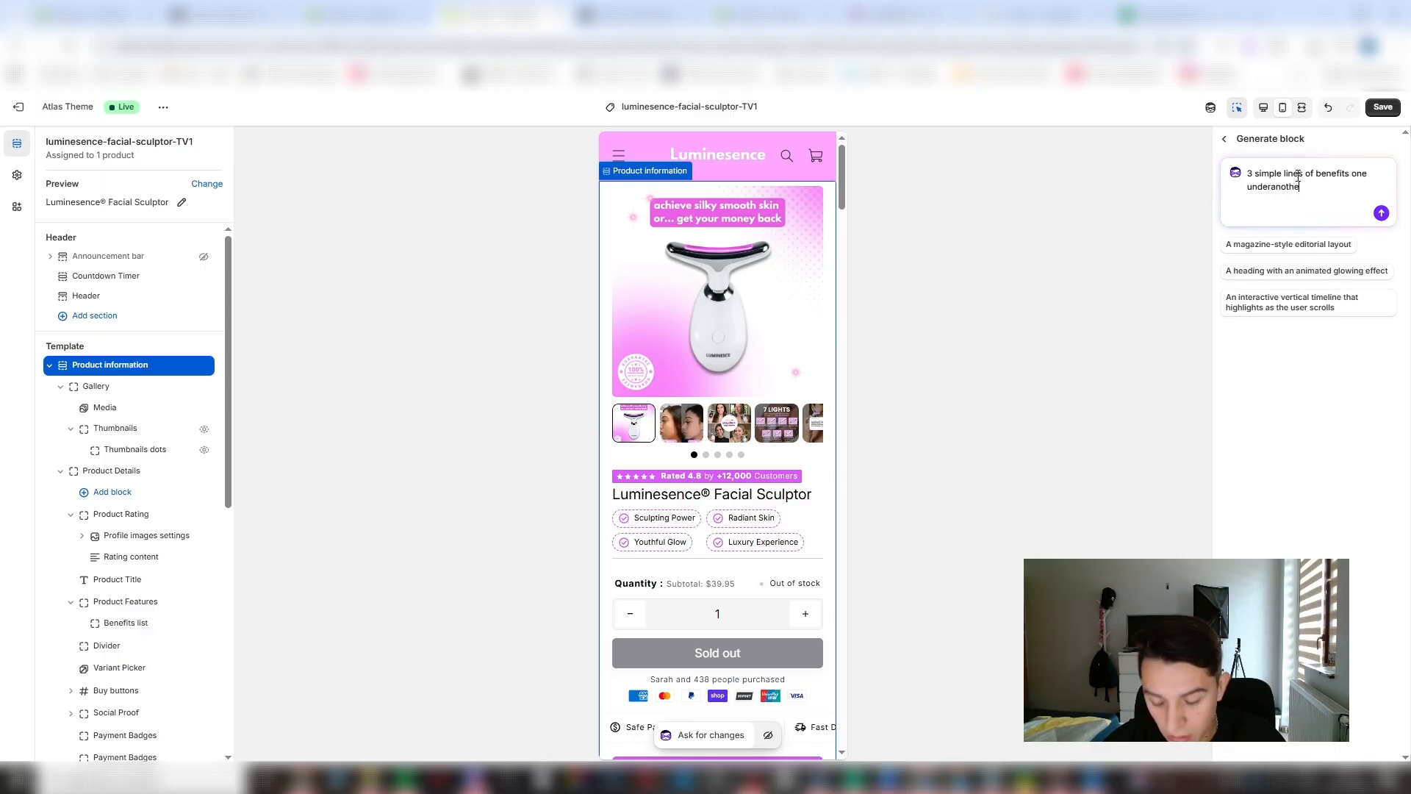
type("r")
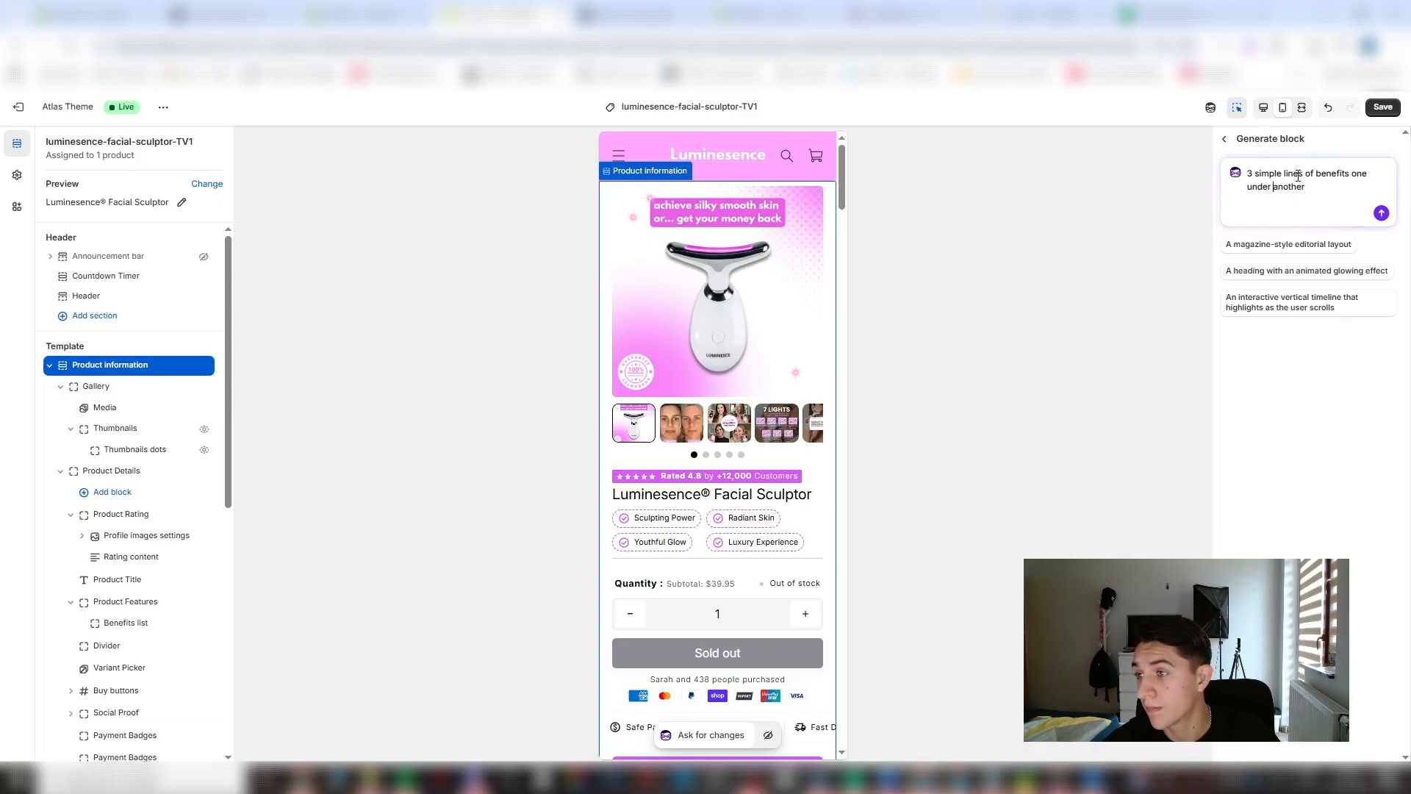
left_click(1283, 173)
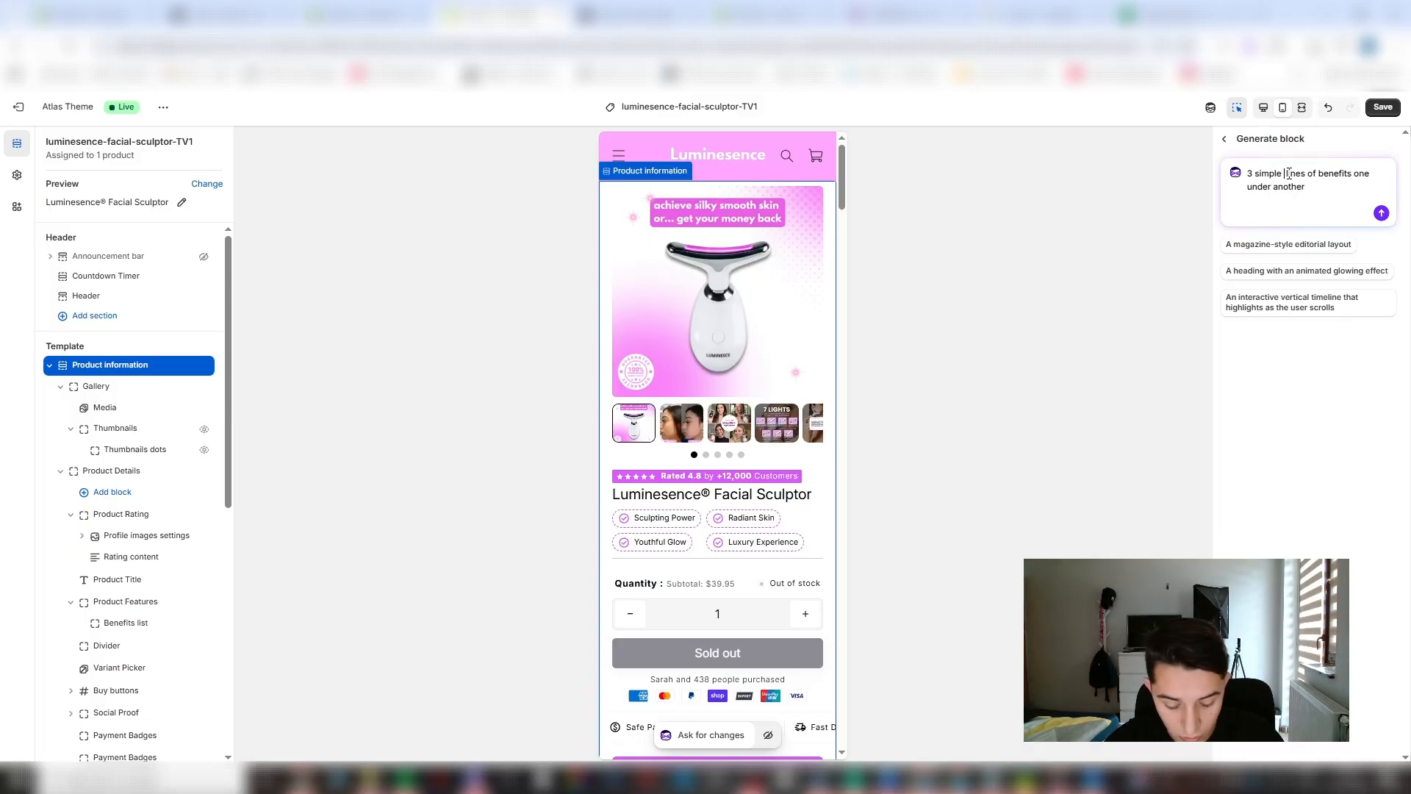
type("short")
key("Return")
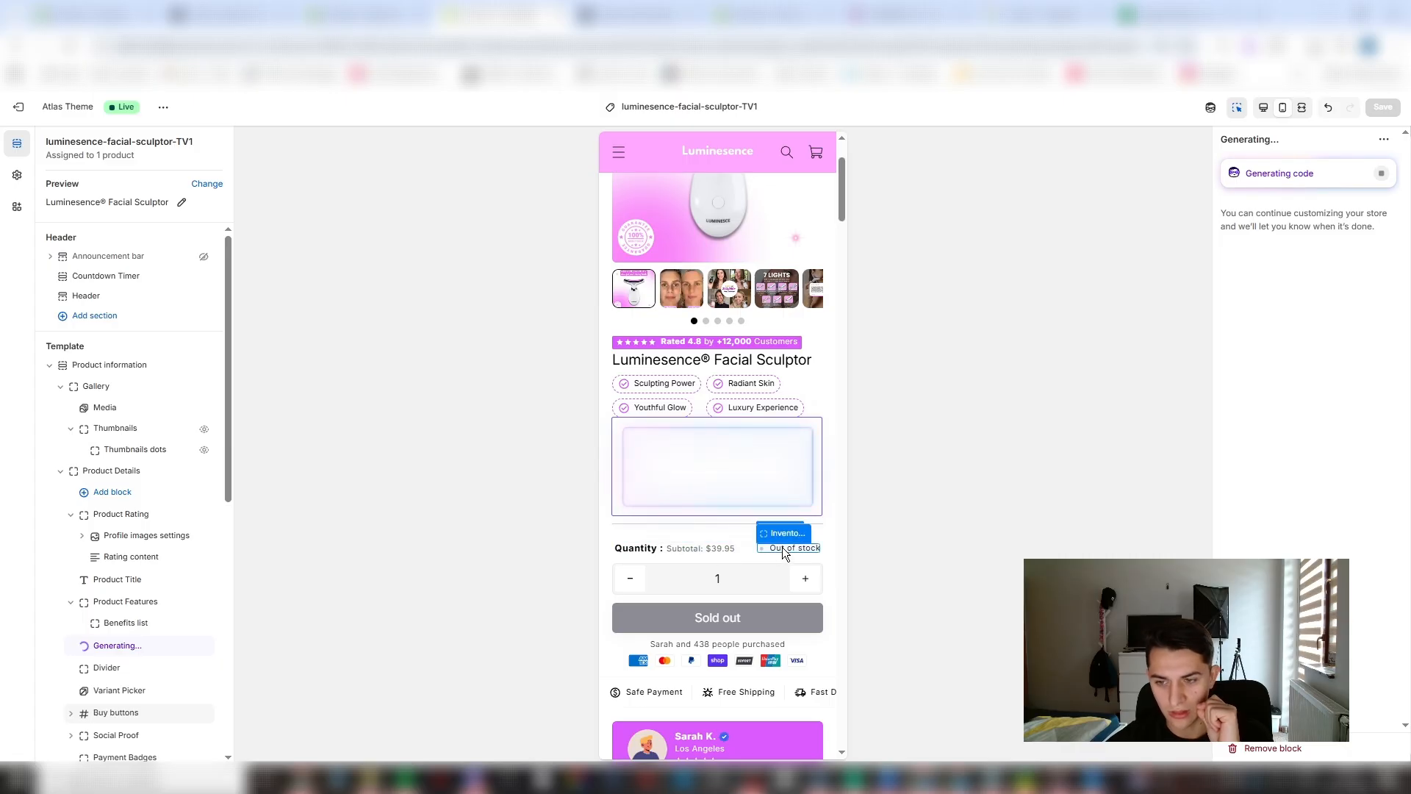
- Switch to the Luminesence Facial Sculptor's product page in the Shopify admin and go to its inventory
left_click(94, 11)
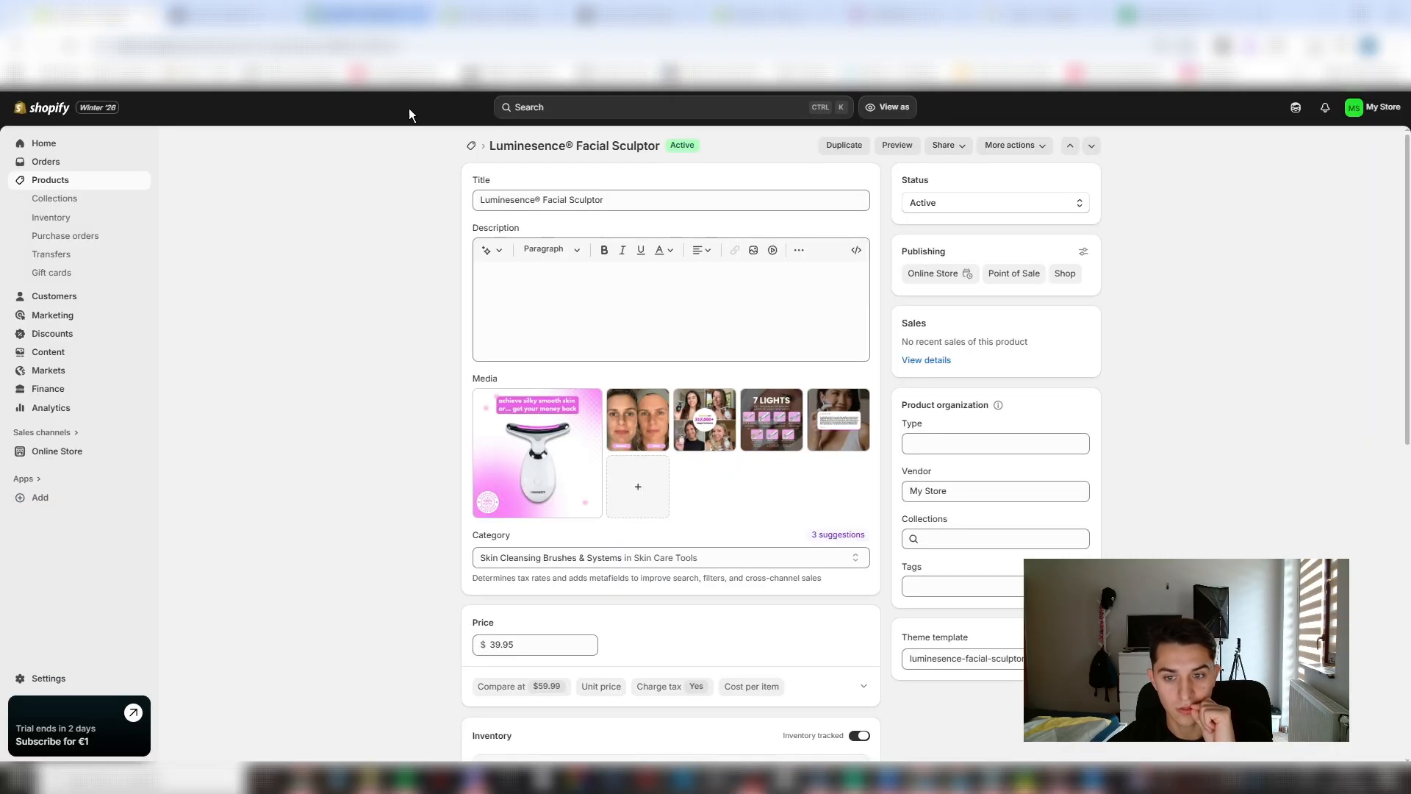
scroll(576, 596, "down", 2)
scroll(577, 602, "down", 2)
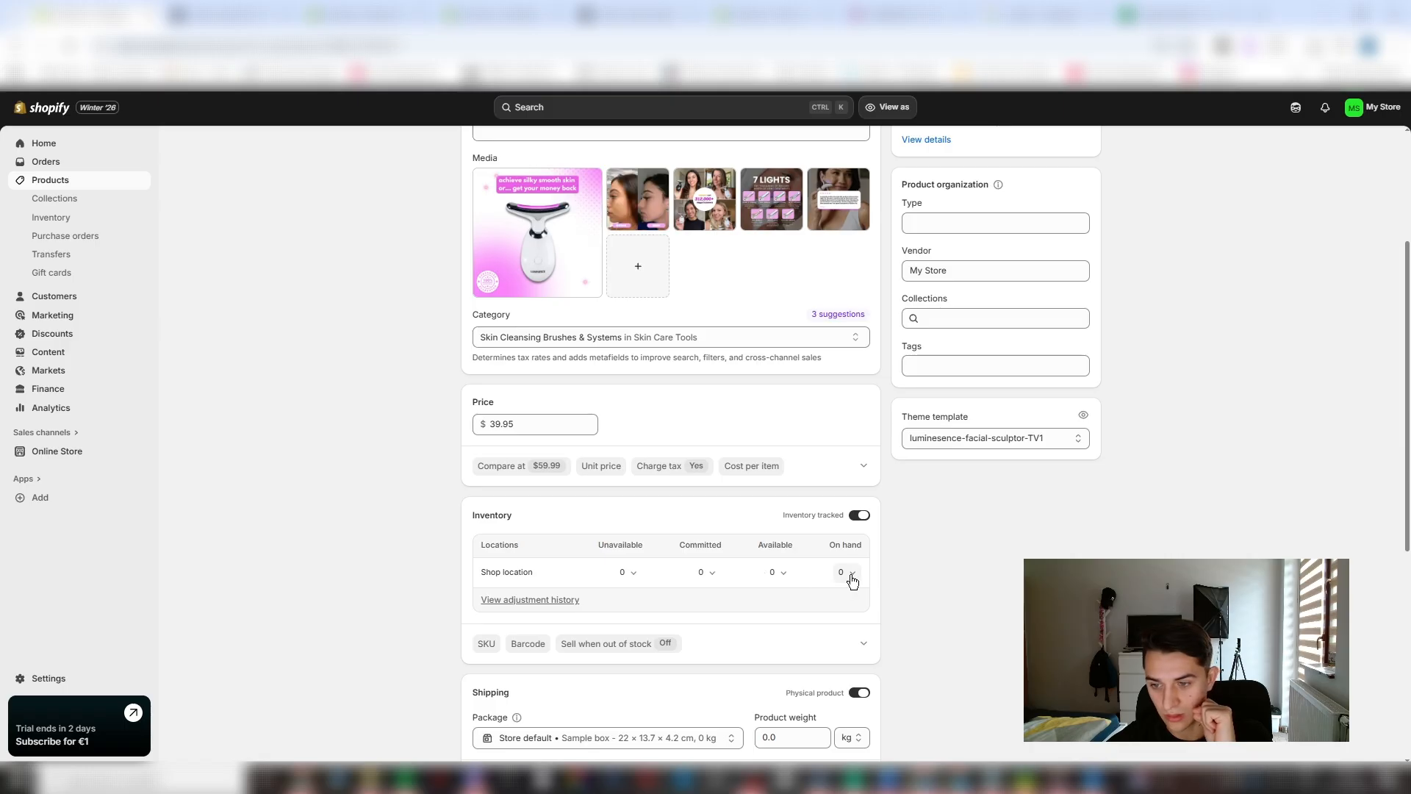
left_click(779, 576)
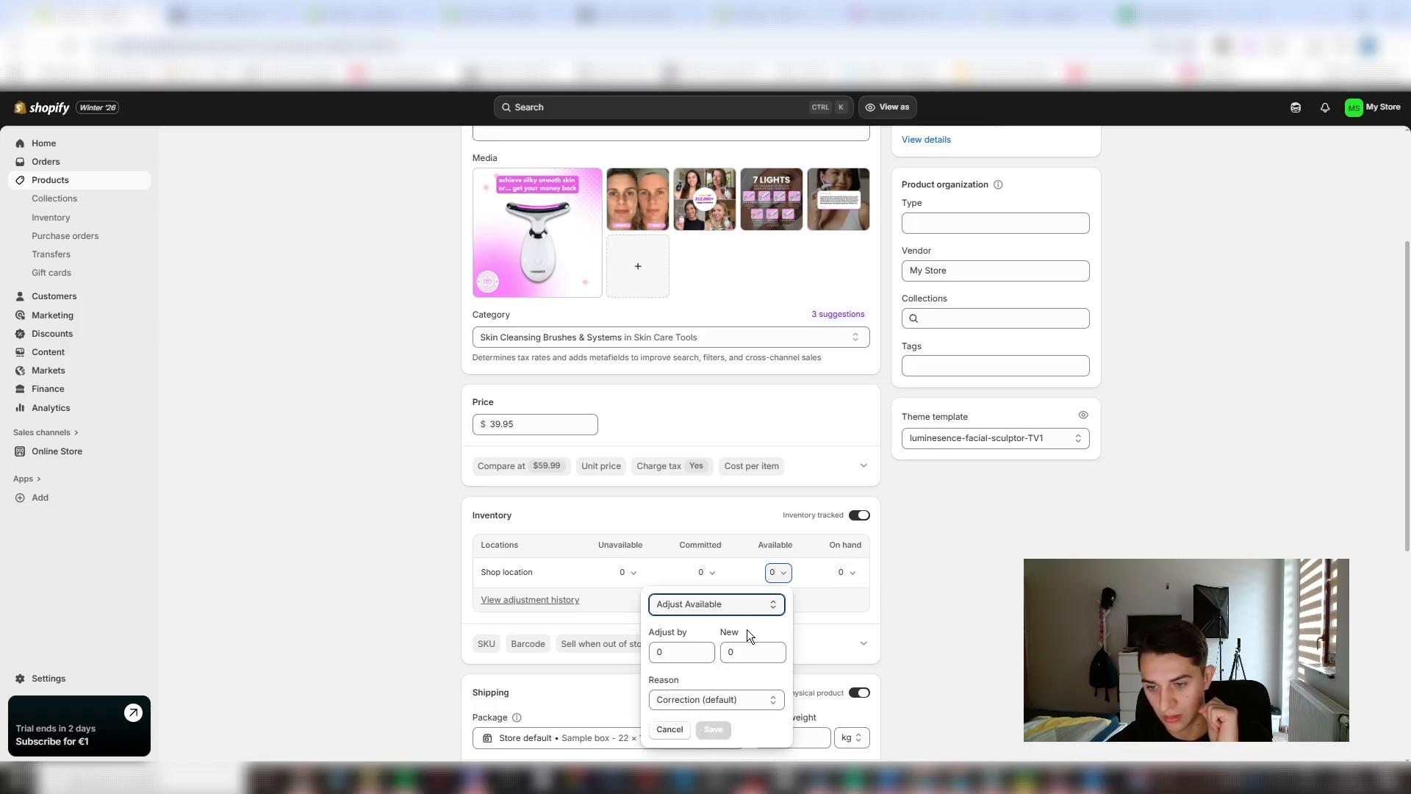
type("1")
left_click(743, 651)
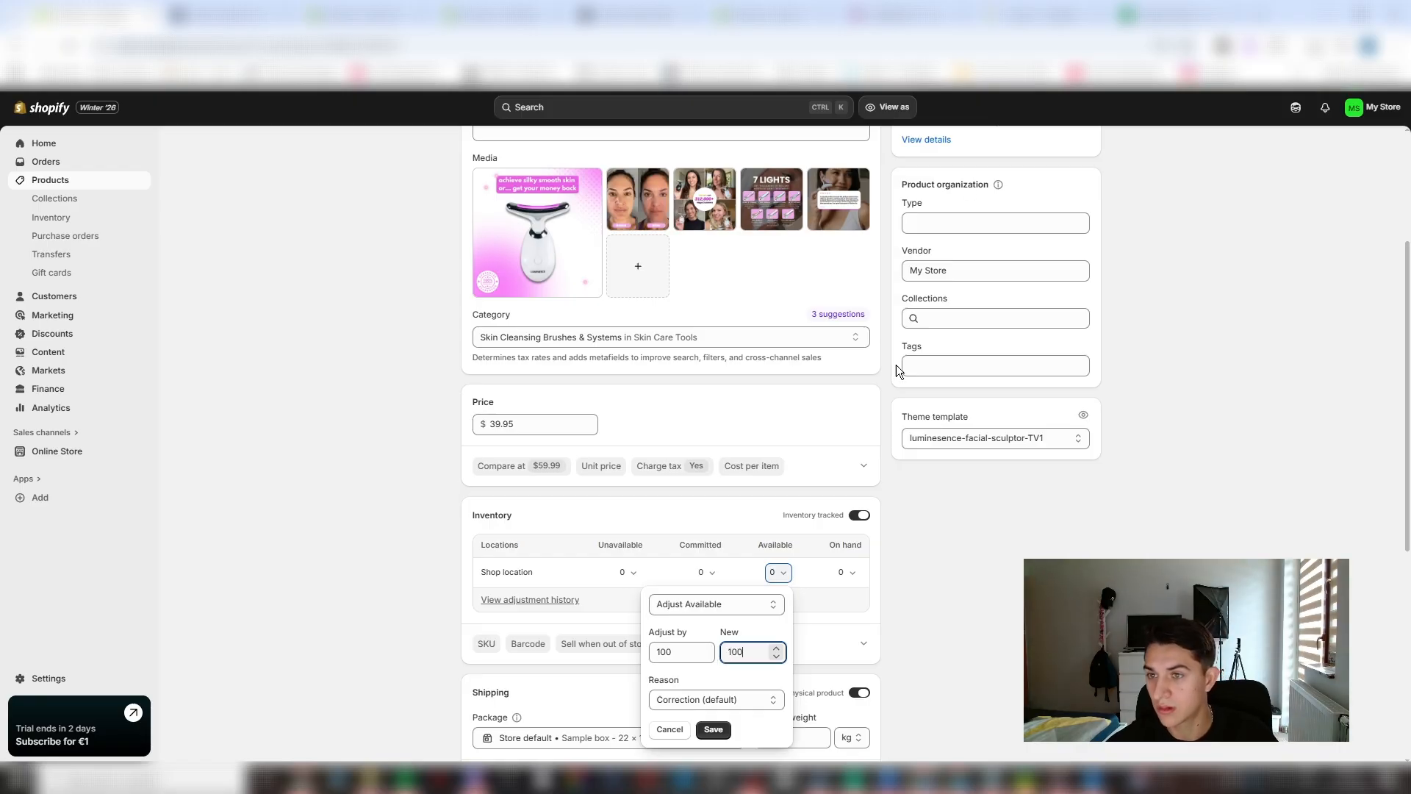
left_click(948, 544)
- Adjust the product's available inventory at the shop location by 1000 and save the quantity
scroll(948, 558, "up", 3)
scroll(904, 481, "down", 6)
scroll(845, 441, "down", 1)
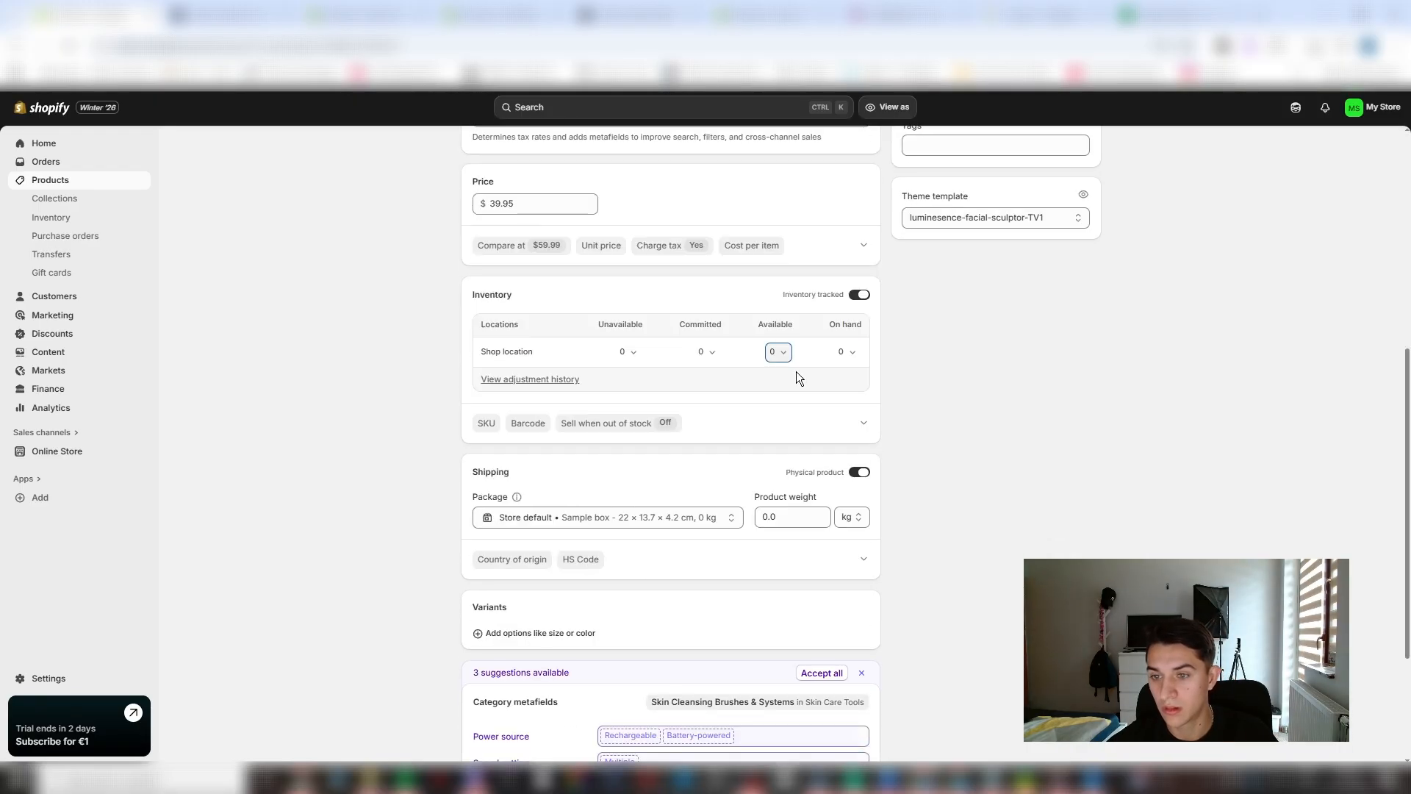
left_click(778, 352)
left_click(695, 434)
type("1000")
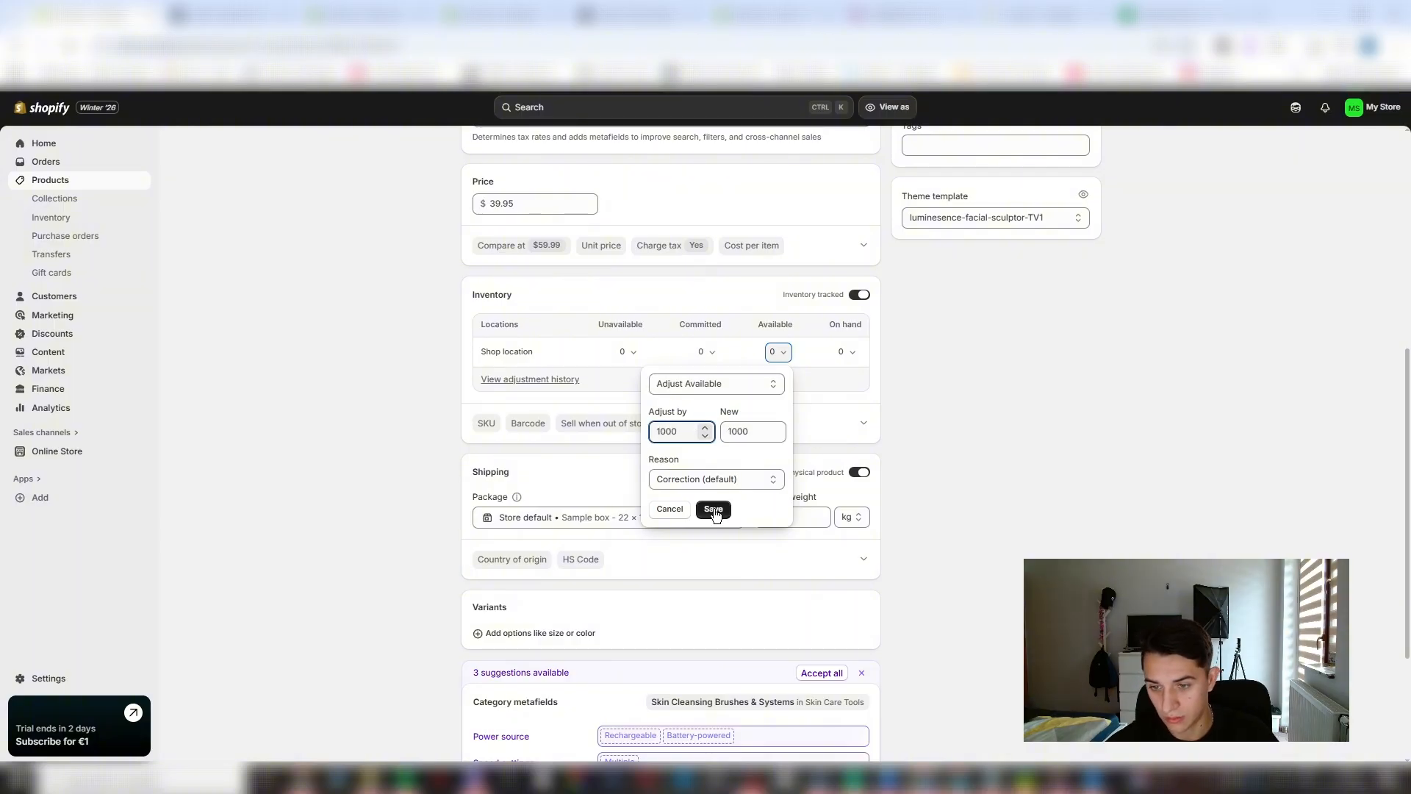
left_click(714, 510)
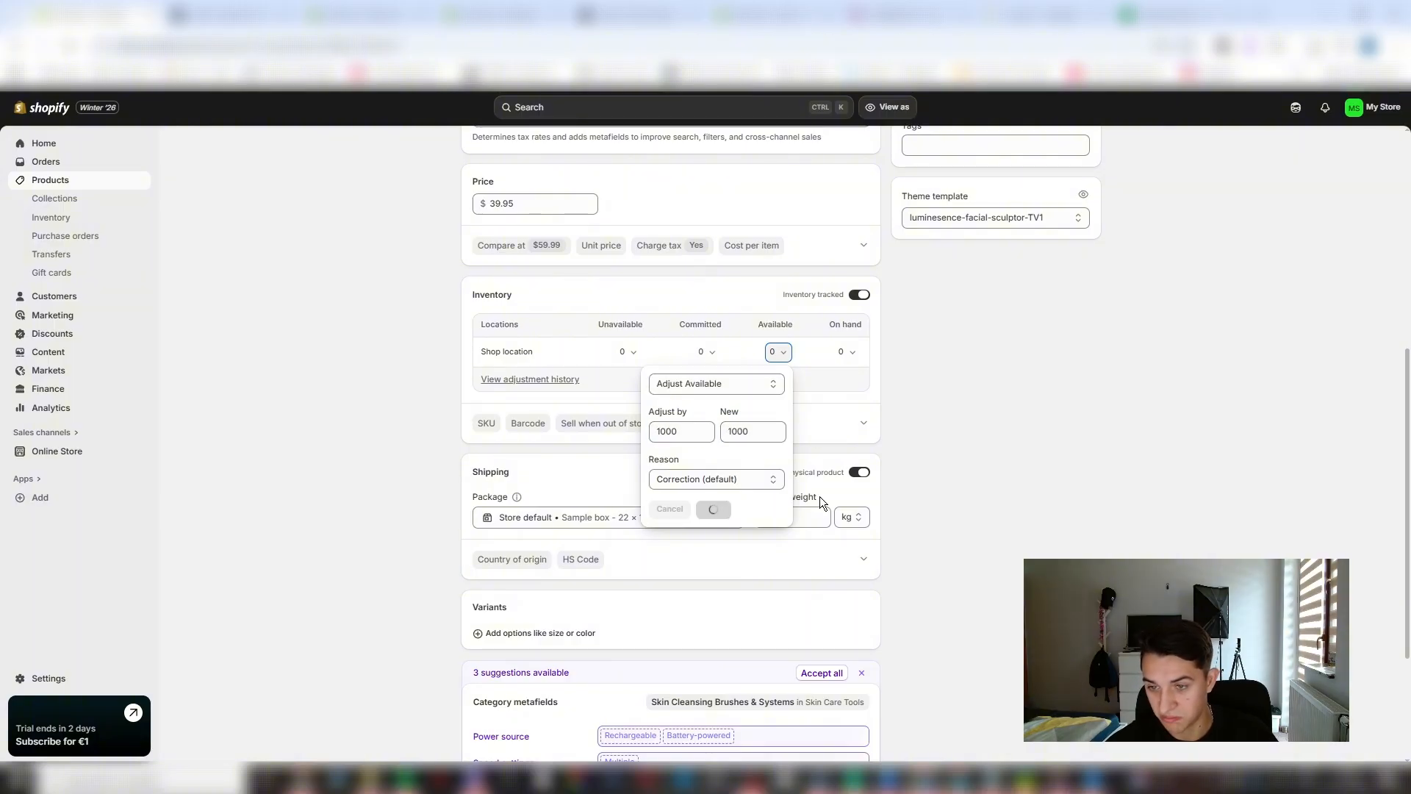
scroll(956, 559, "down", 3)
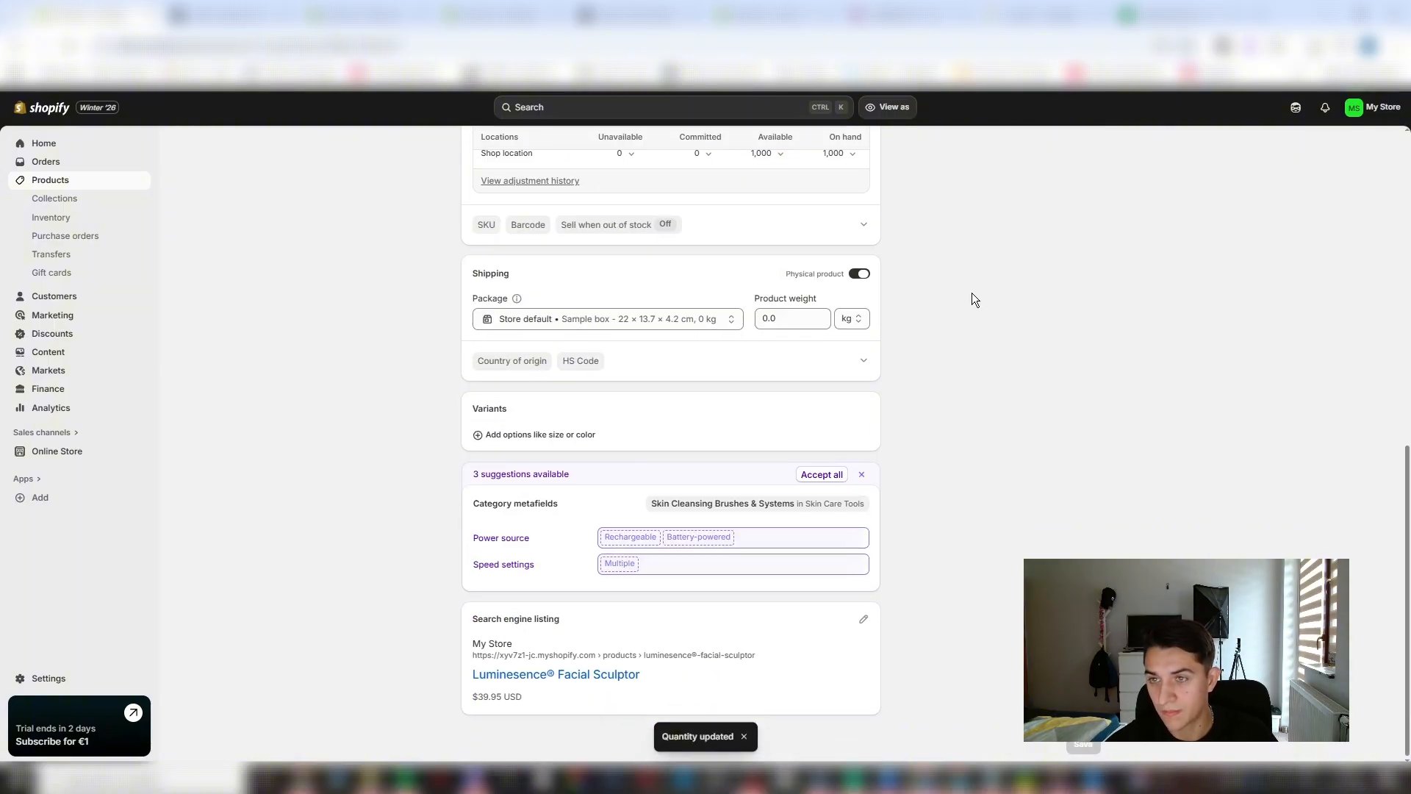
- Return to the theme editor and select the quantity label on the product page
left_click(277, 10)
left_click(373, 11)
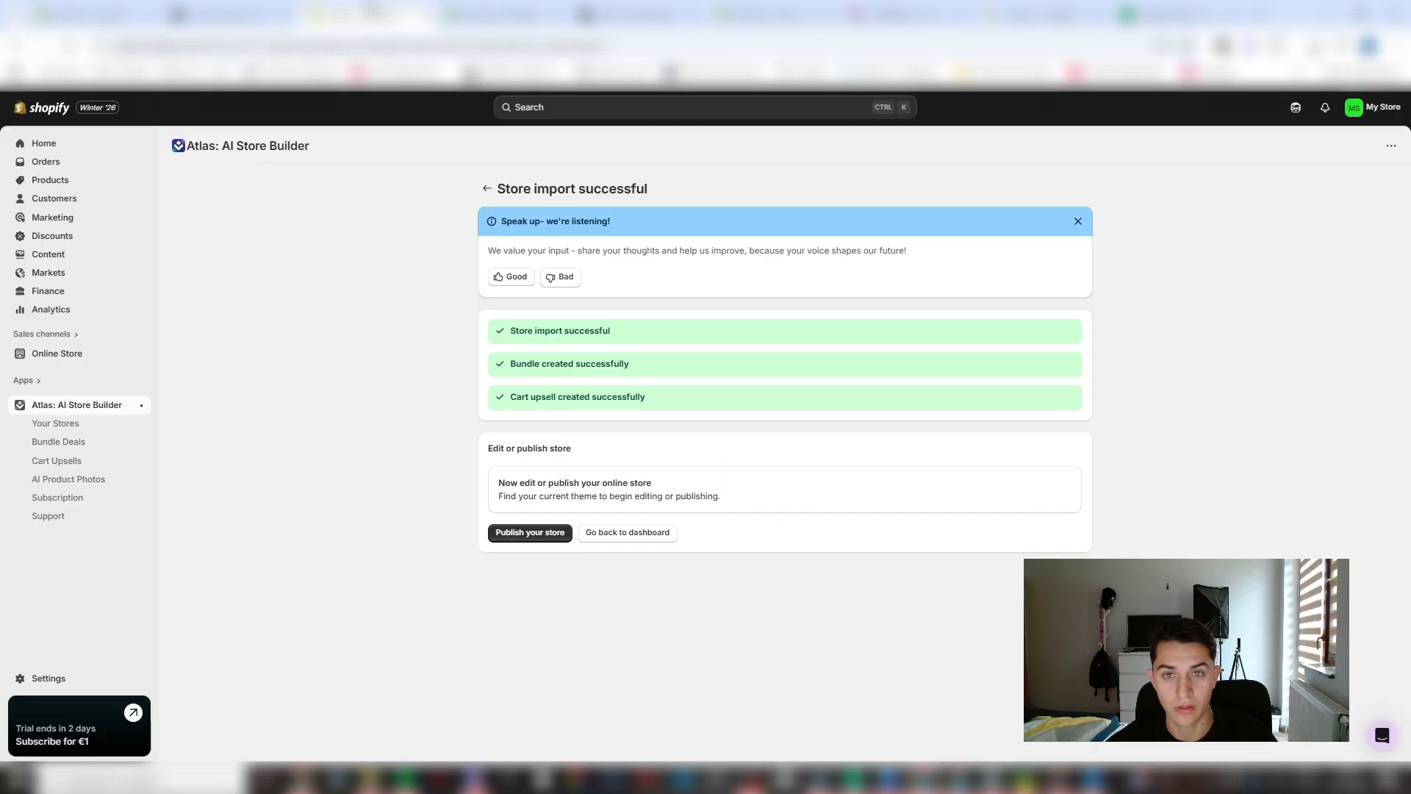
left_click(503, 13)
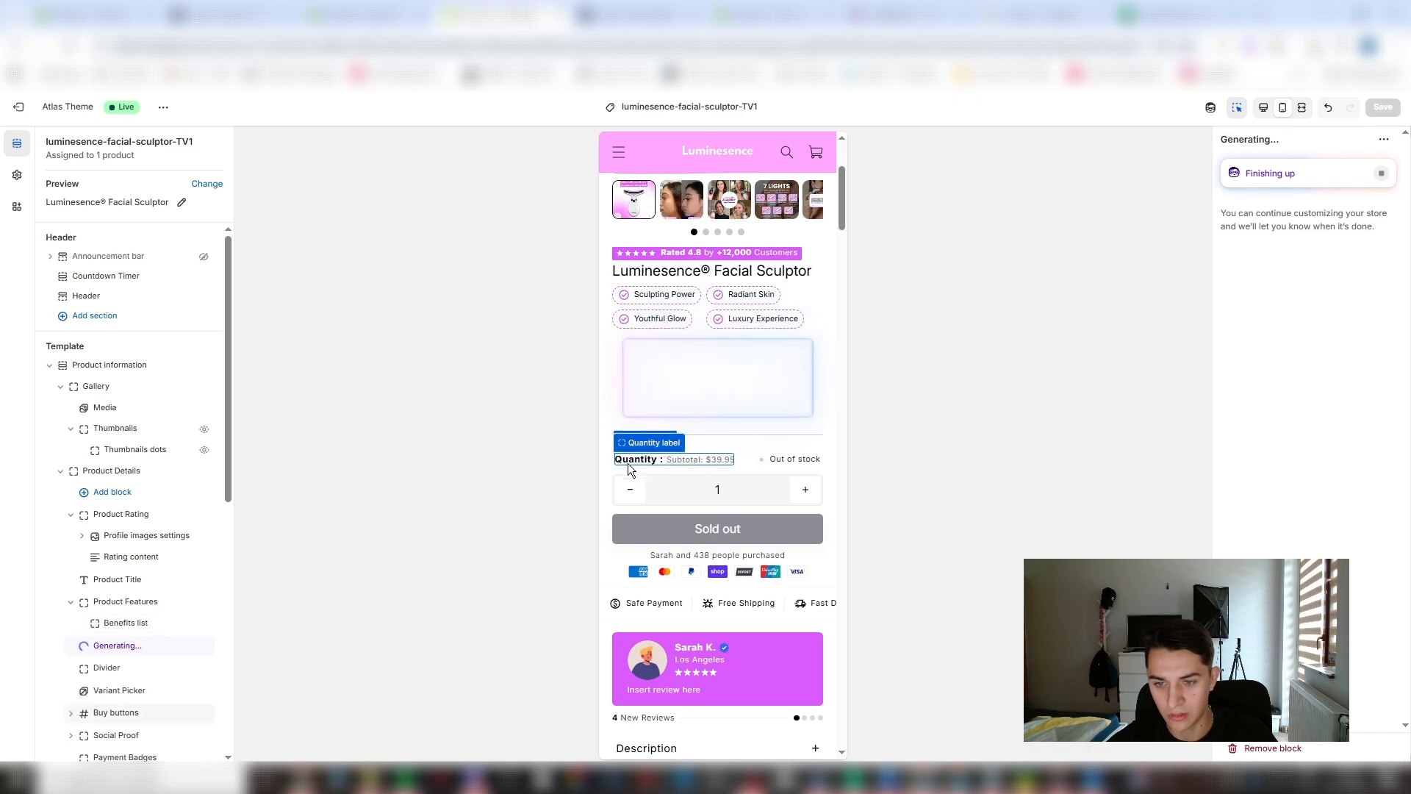
left_click(628, 463)
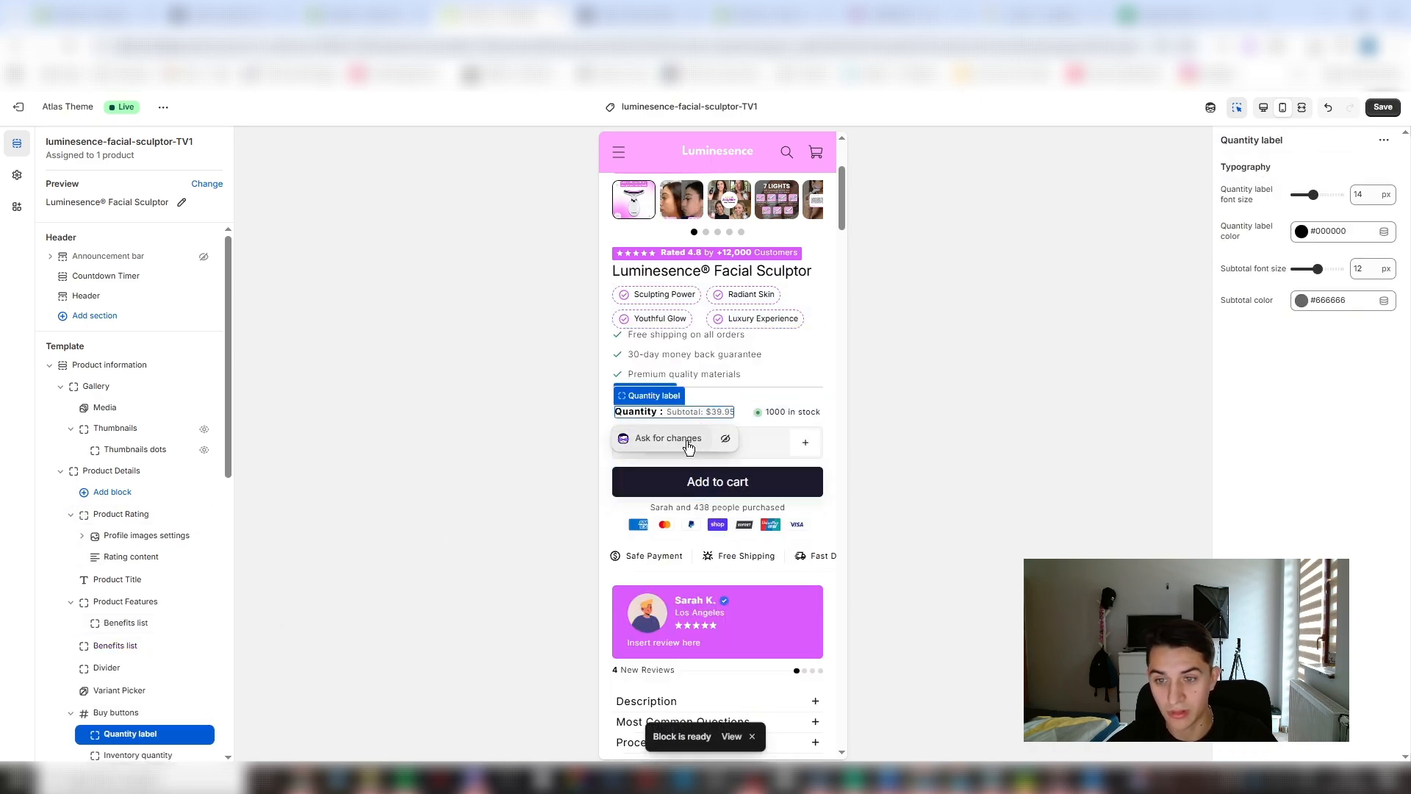
- Recolor the checkmark icons of the generated benefits list with the theme's purple
left_click(755, 354)
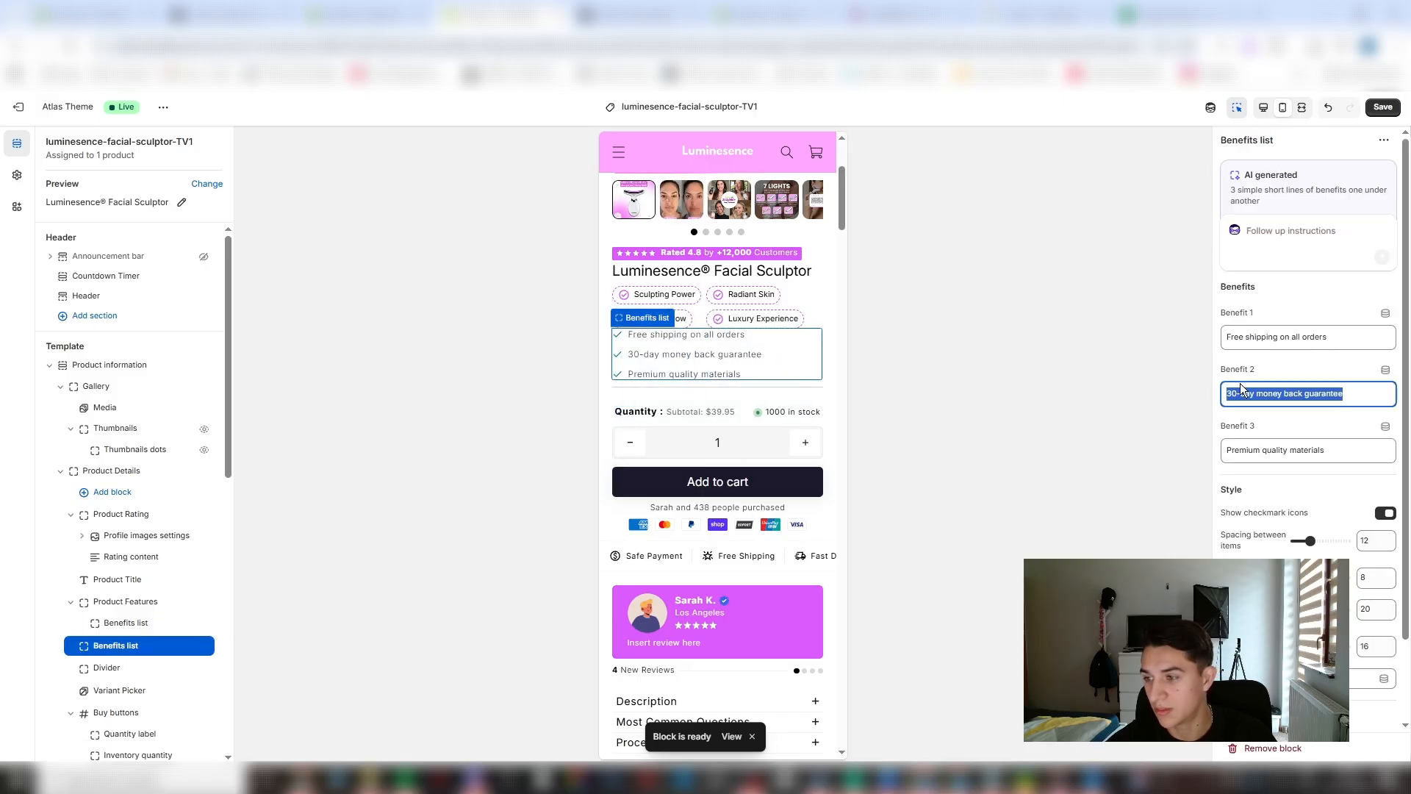
scroll(1311, 525, "down", 1)
left_click(1307, 605)
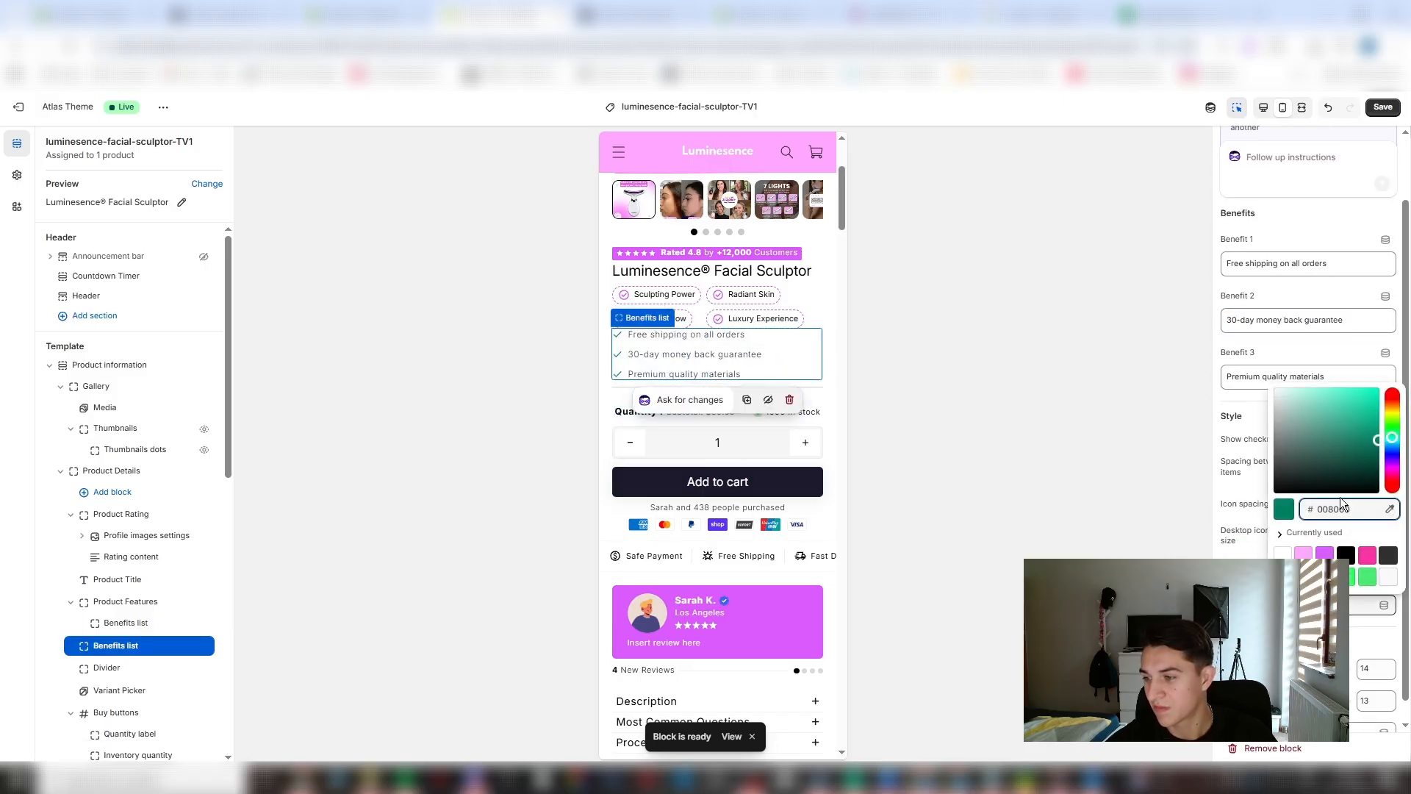
left_click(1325, 554)
left_click(1047, 249)
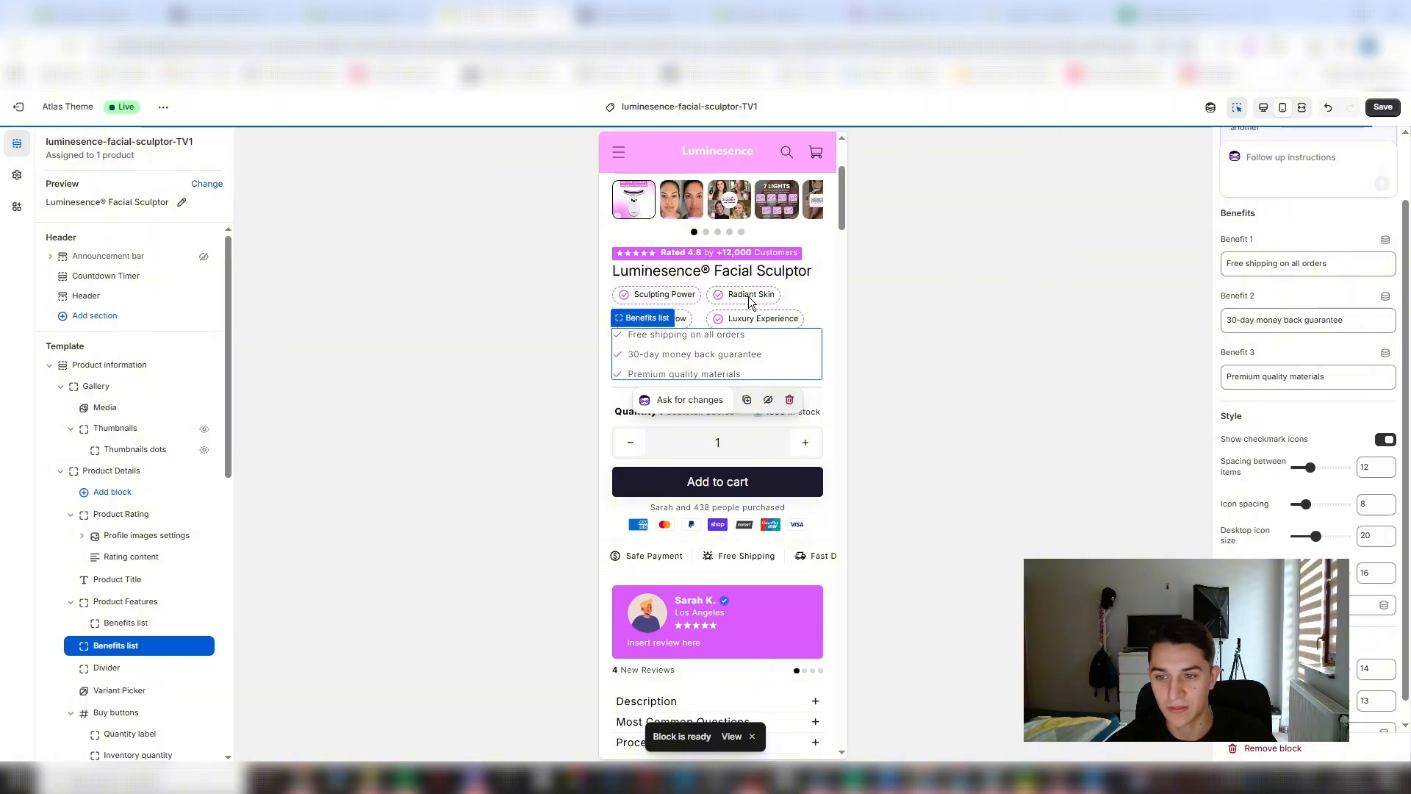
- Try hiding the Product Features block that holds the original four-item benefits list
left_click(750, 298)
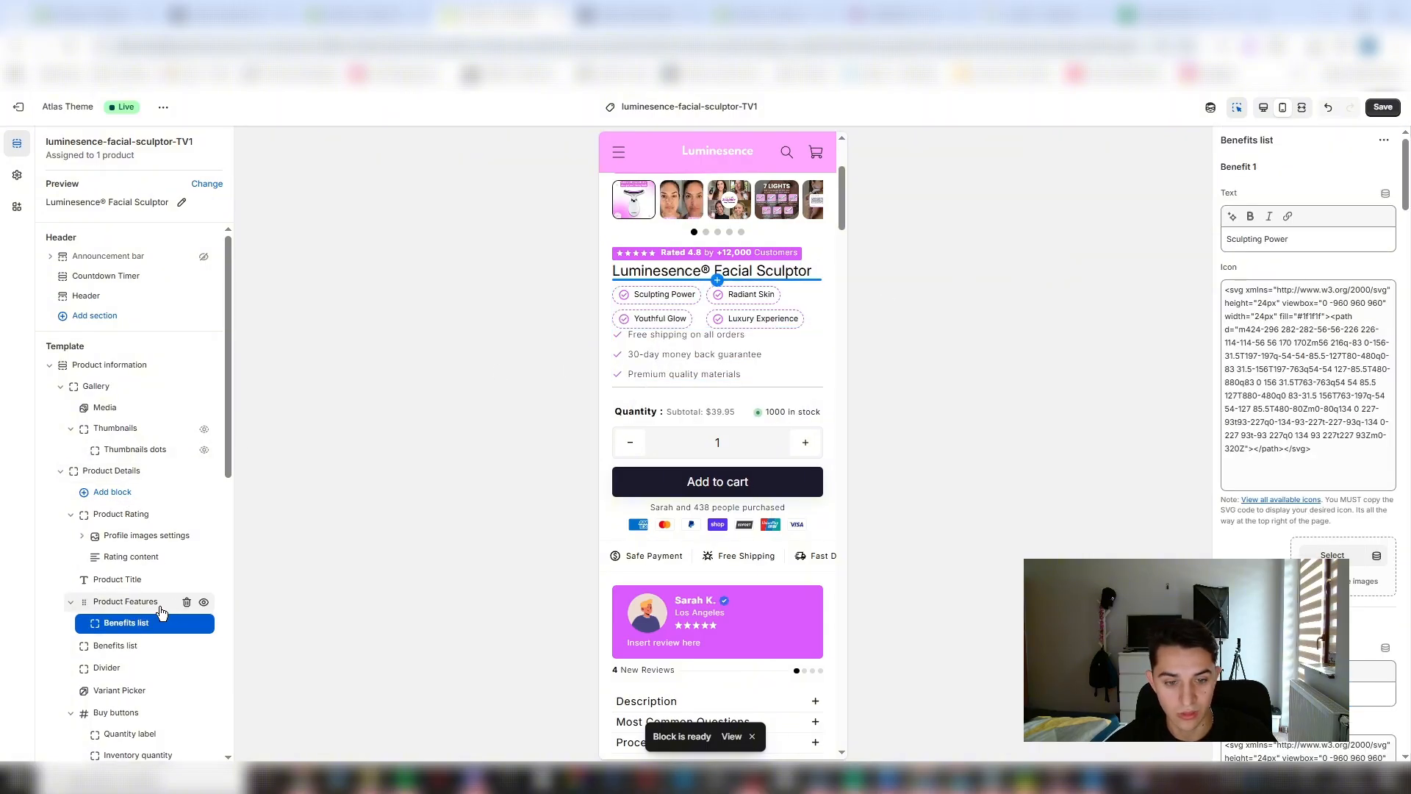
left_click(204, 603)
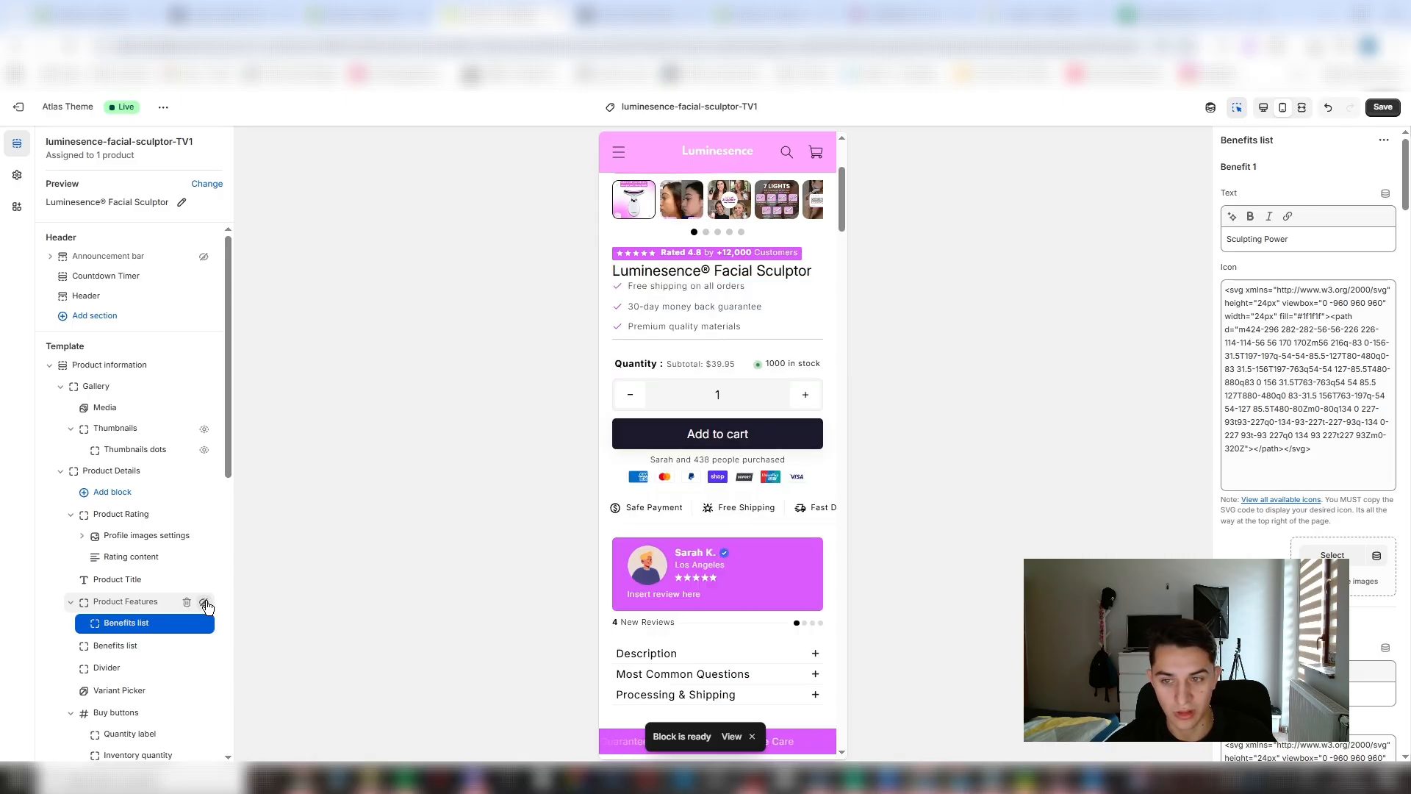
left_click(204, 604)
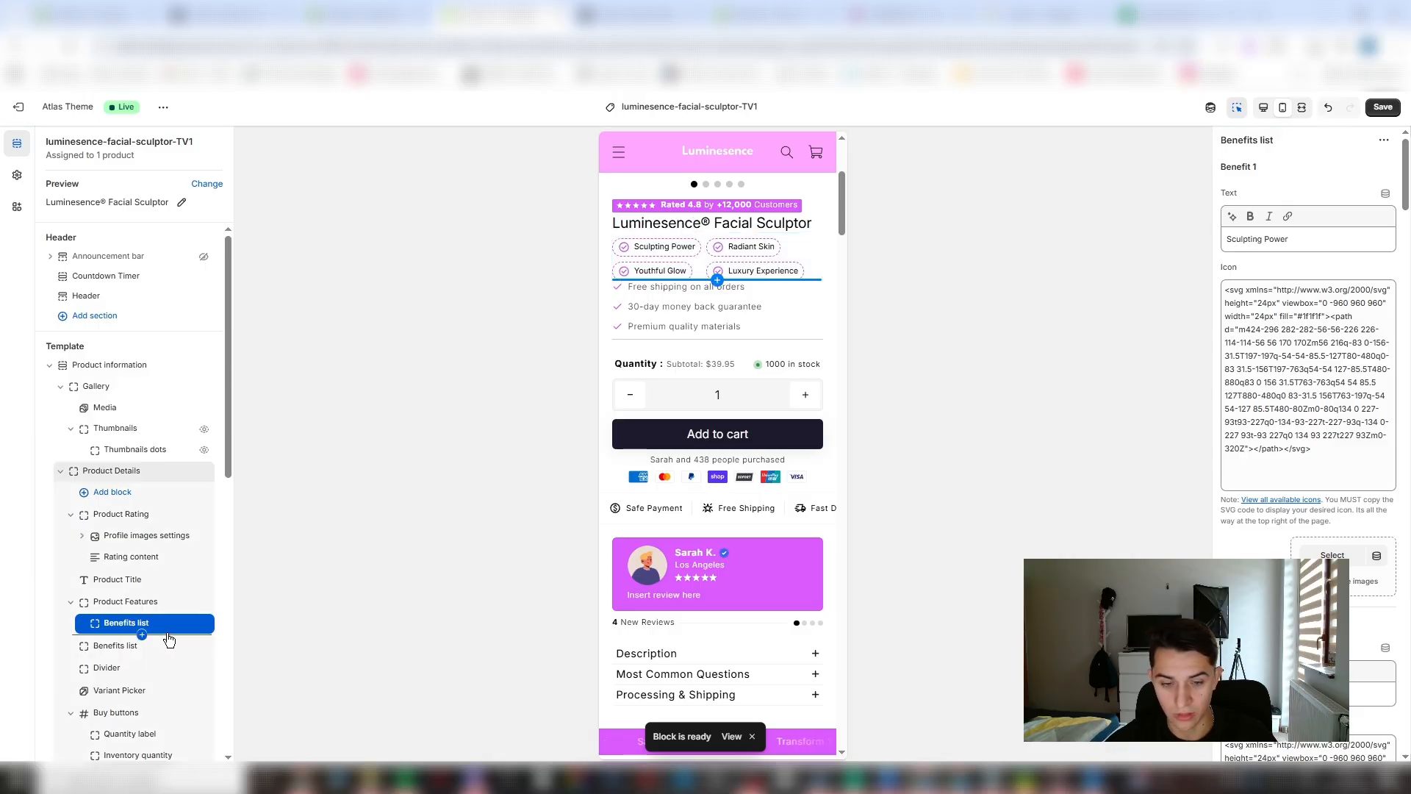
- Hide the generated three-line benefits list, the quantity label and the inventory quantity on the product page
left_click(721, 313)
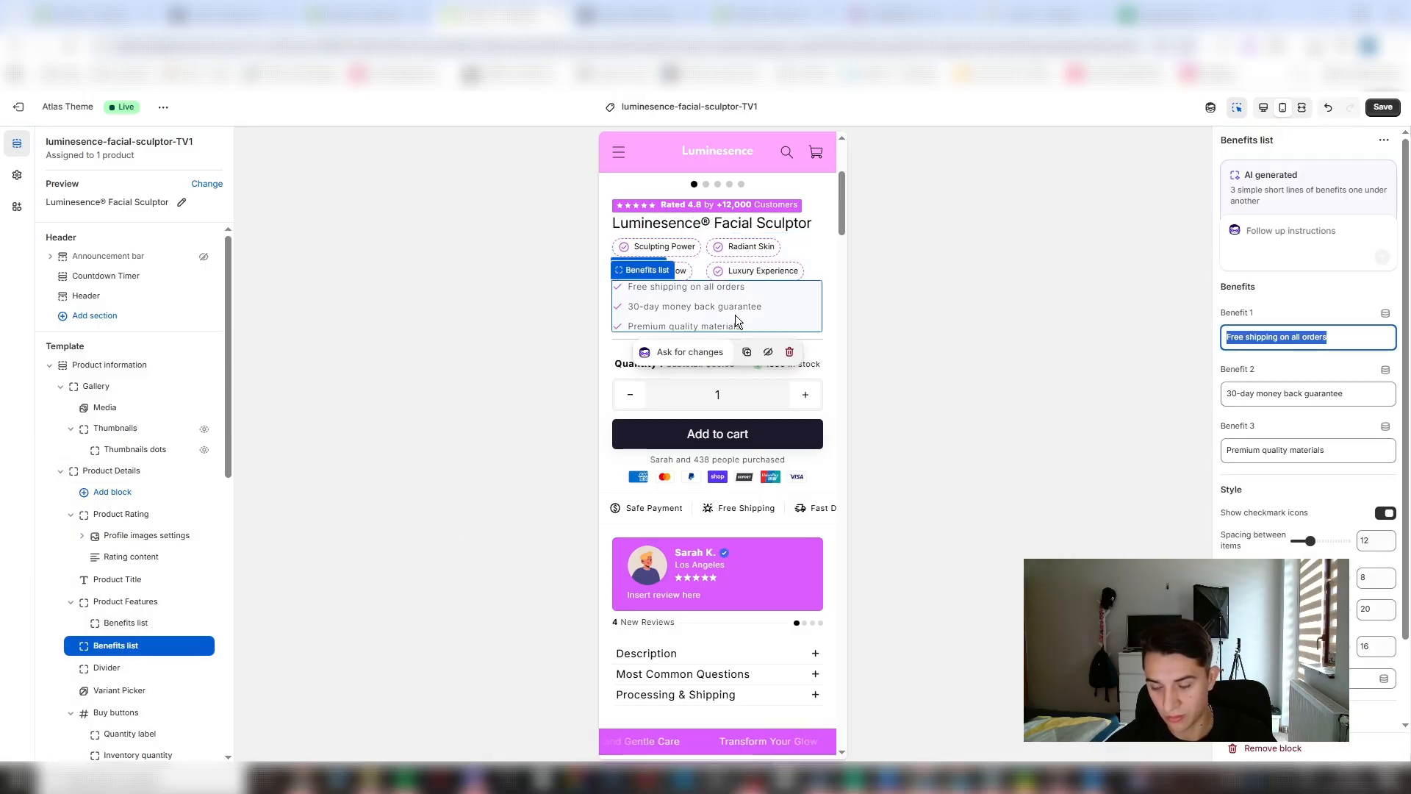
left_click(768, 351)
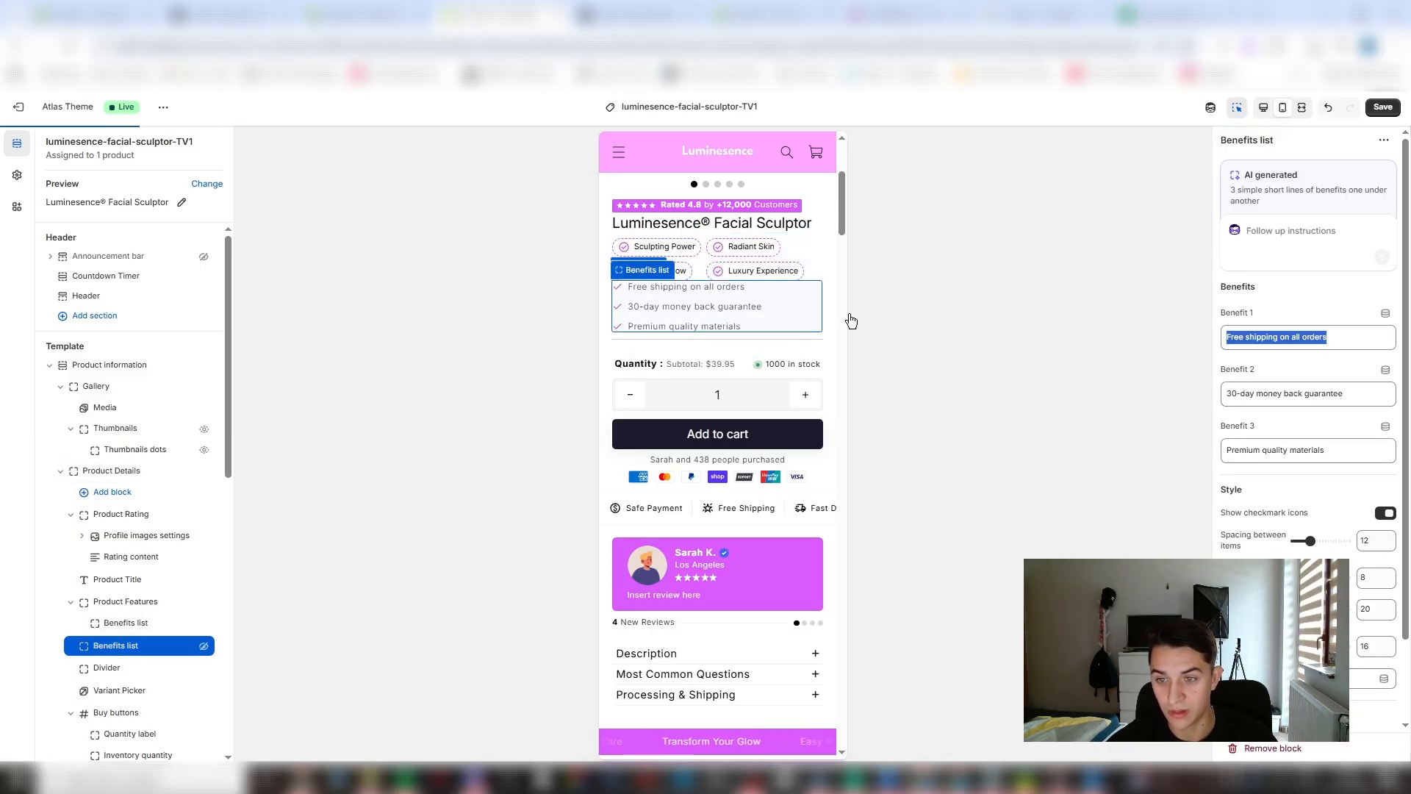
left_click(697, 368)
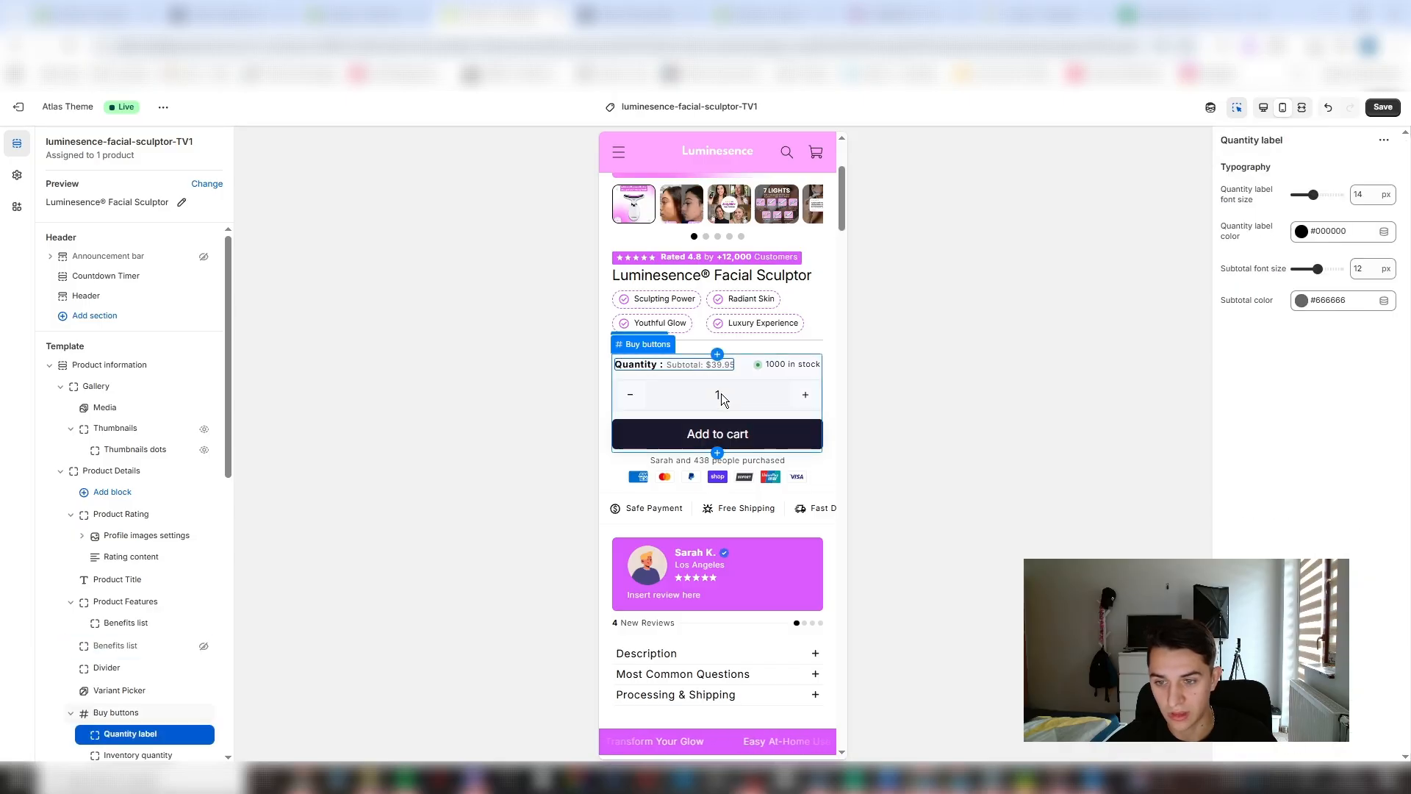
left_click(728, 393)
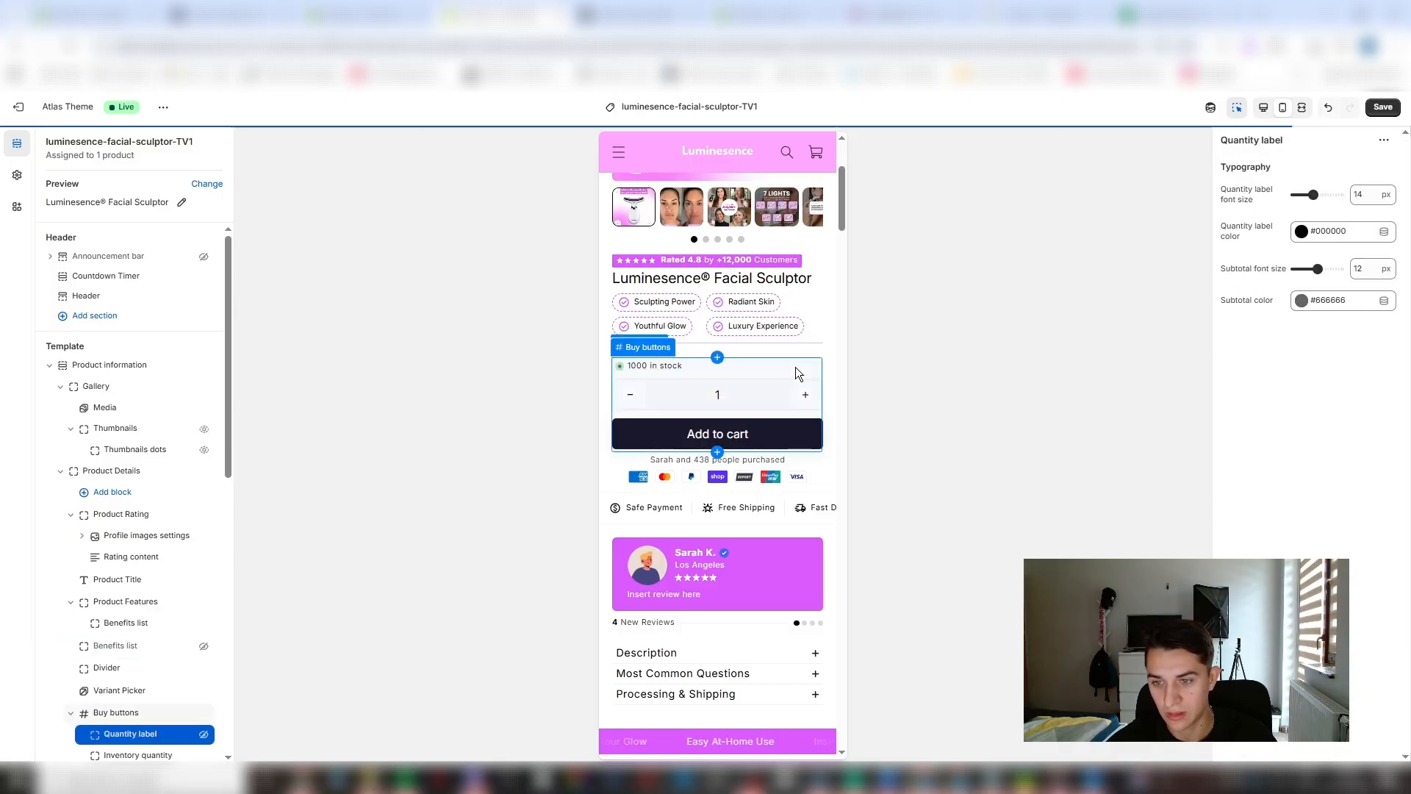
left_click(654, 367)
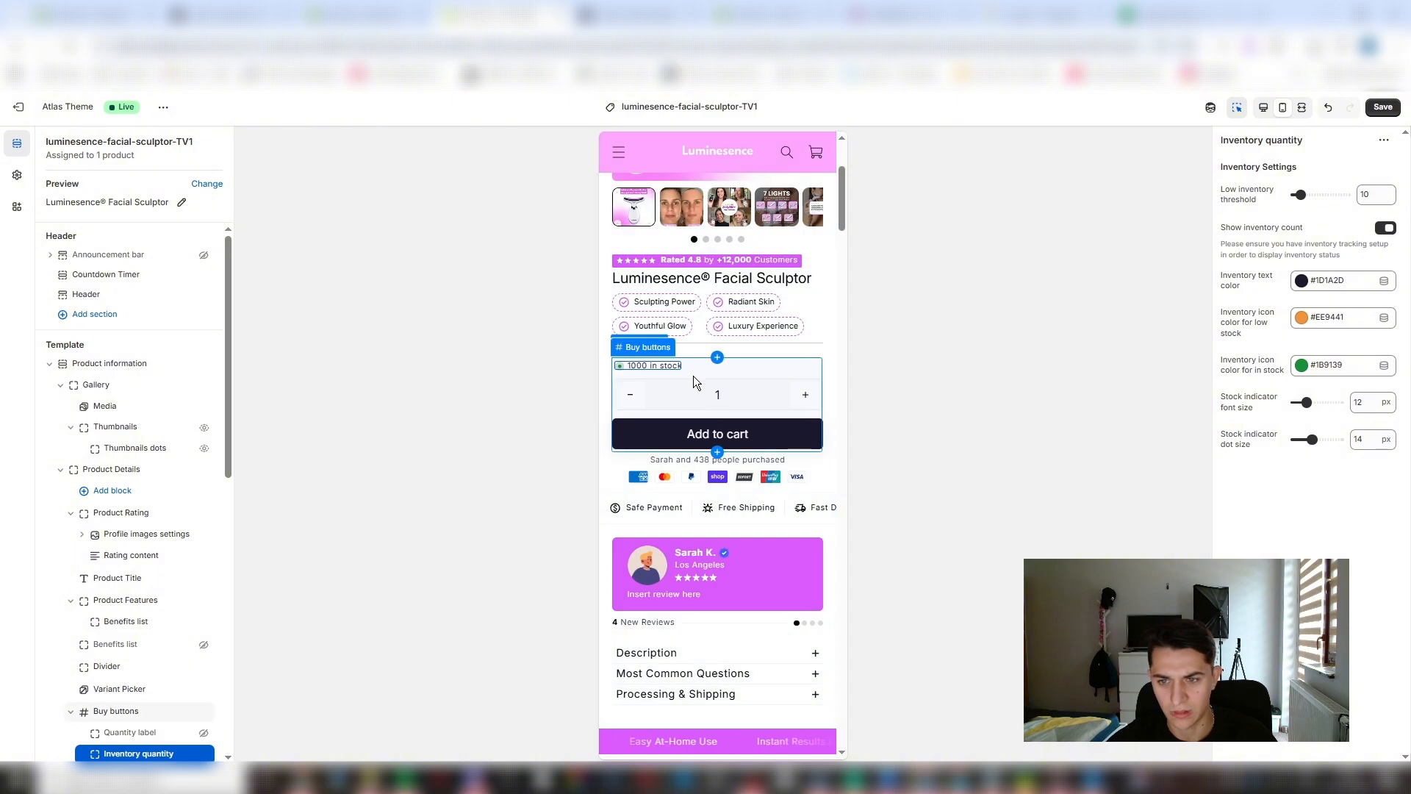
left_click(696, 392)
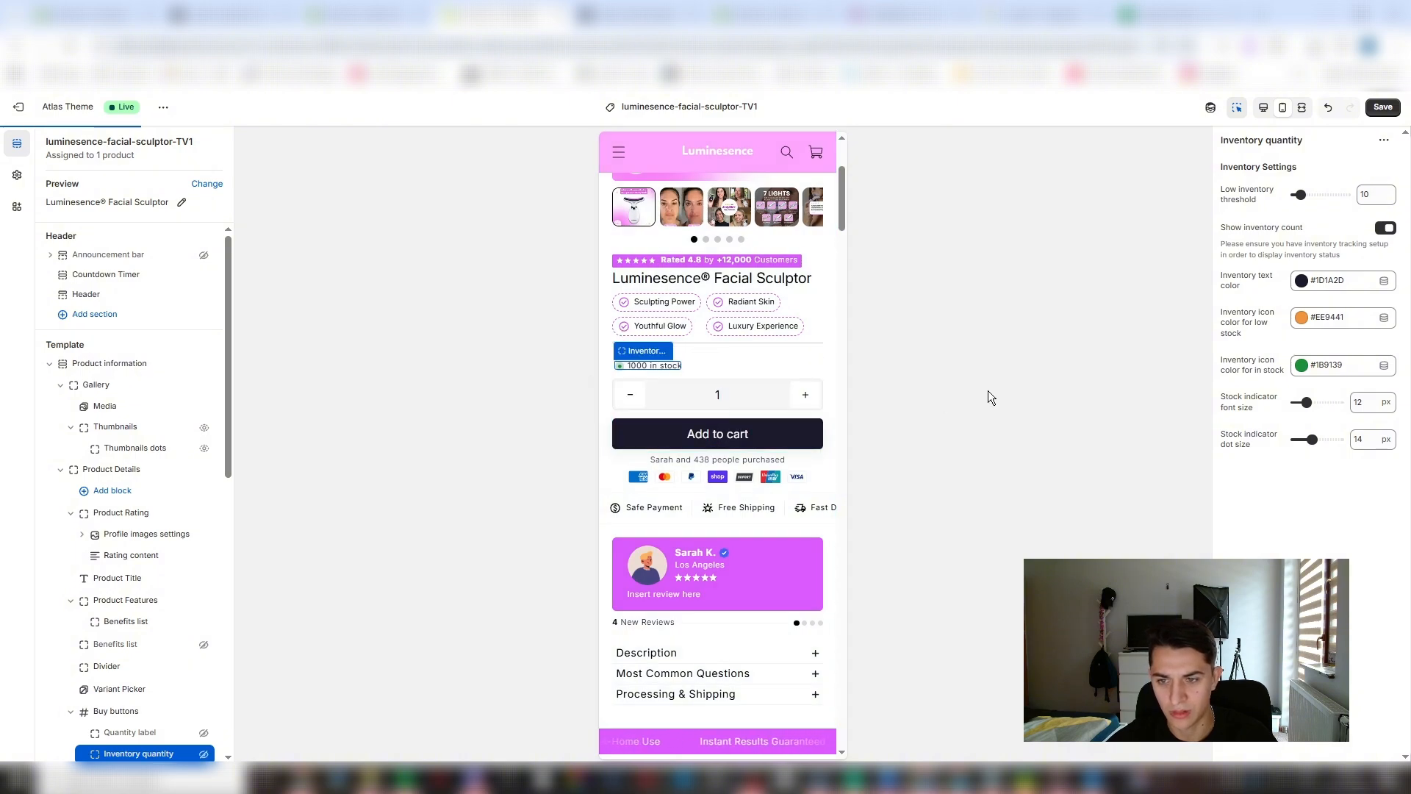
- Remove the divider under the product features, hide the quantity input above Add to cart, and save the template
left_click(800, 352)
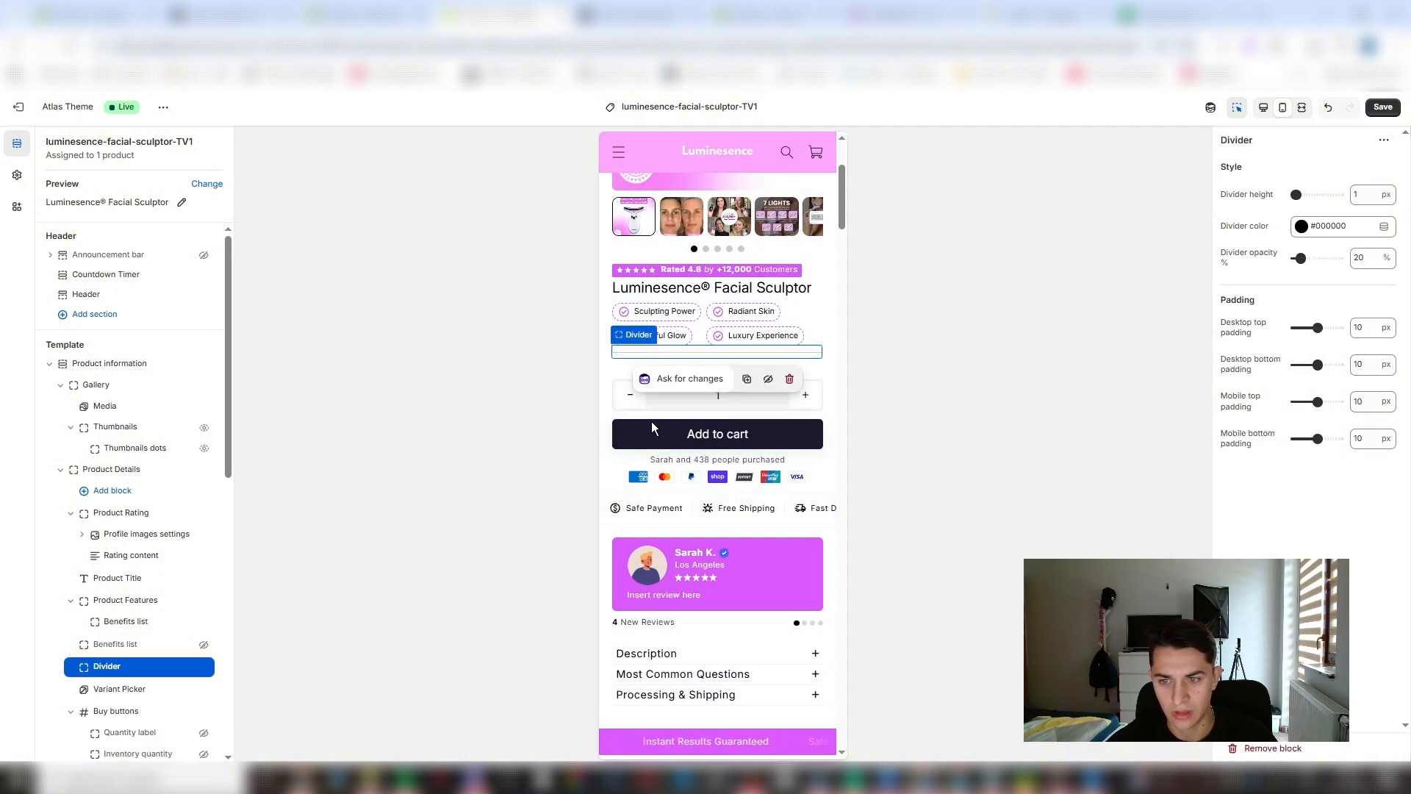
left_click(787, 381)
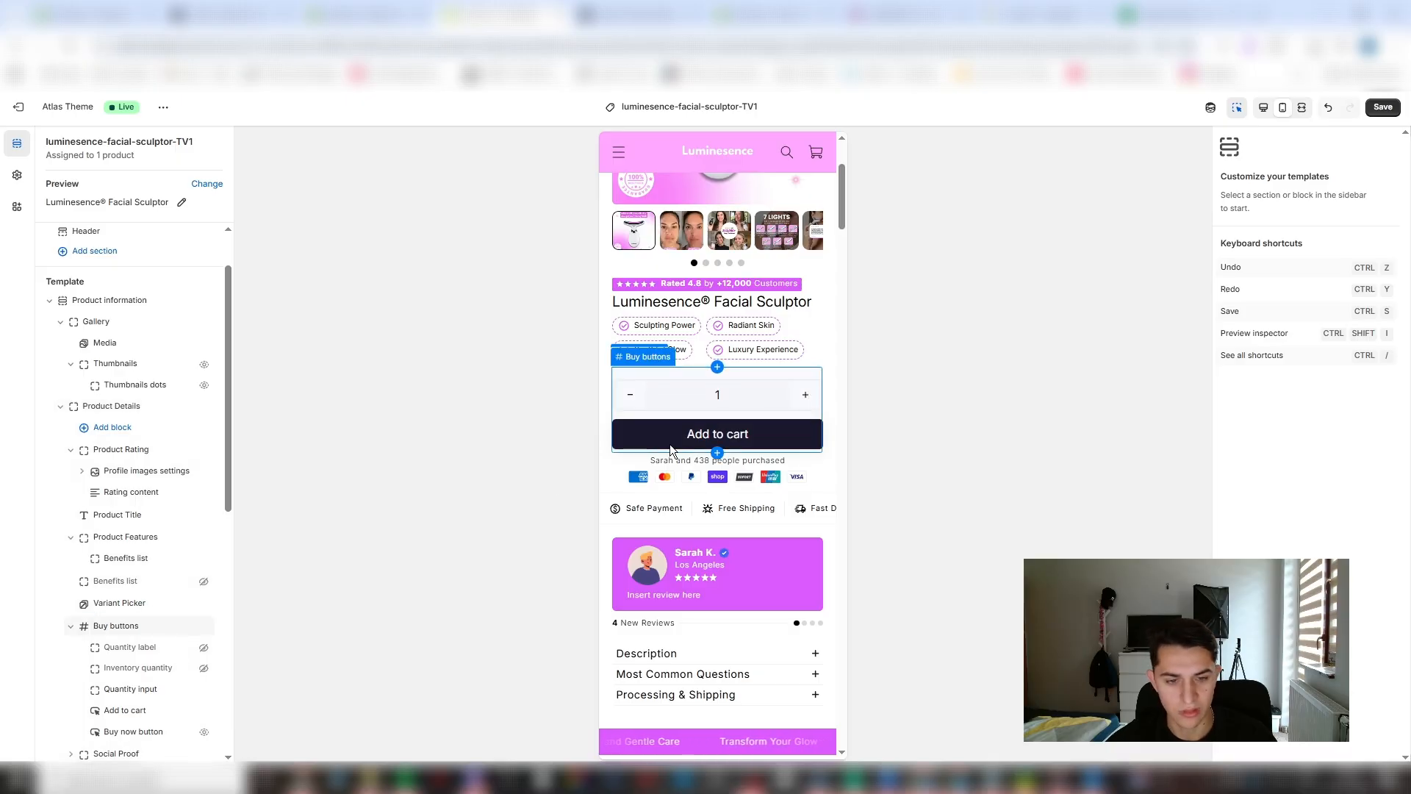
left_click(206, 689)
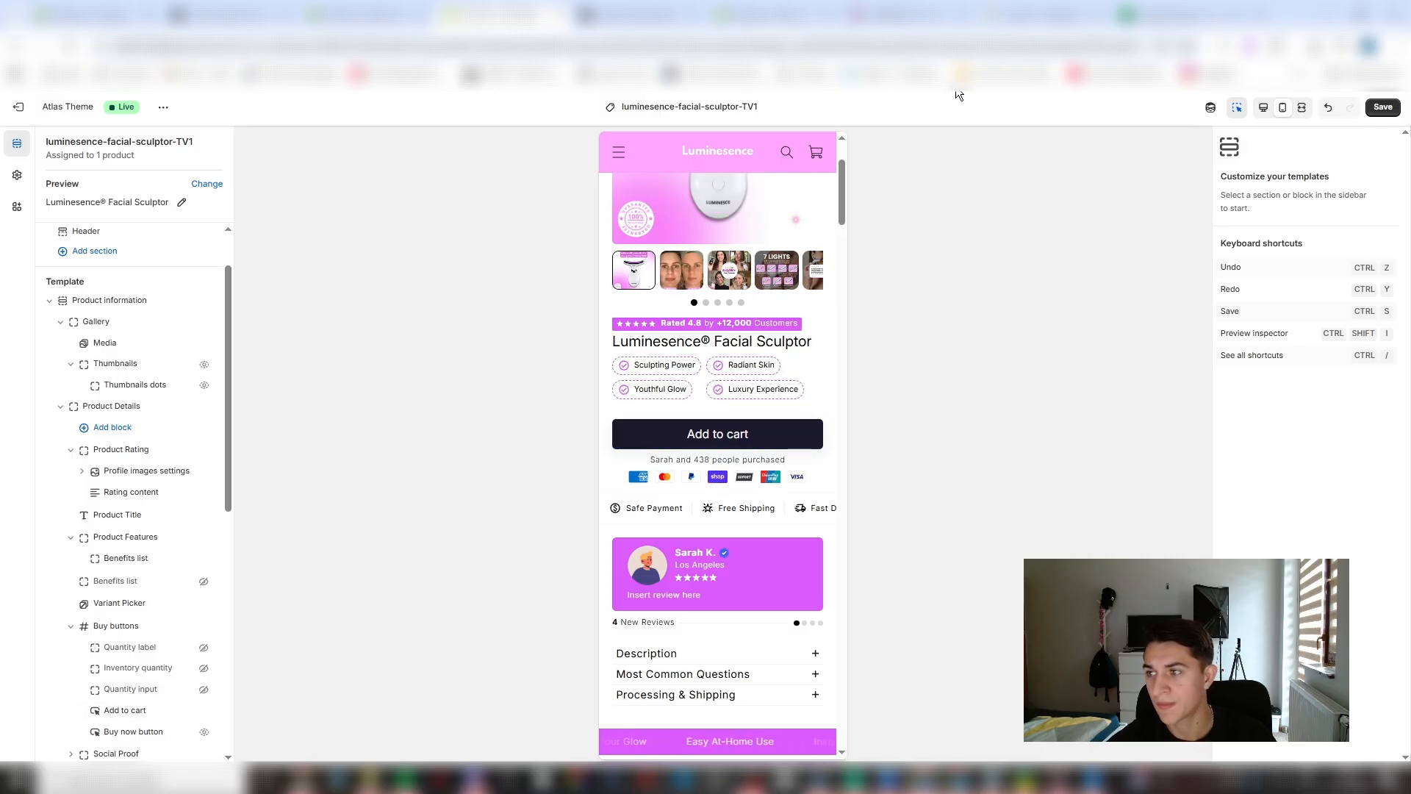
left_click(1381, 109)
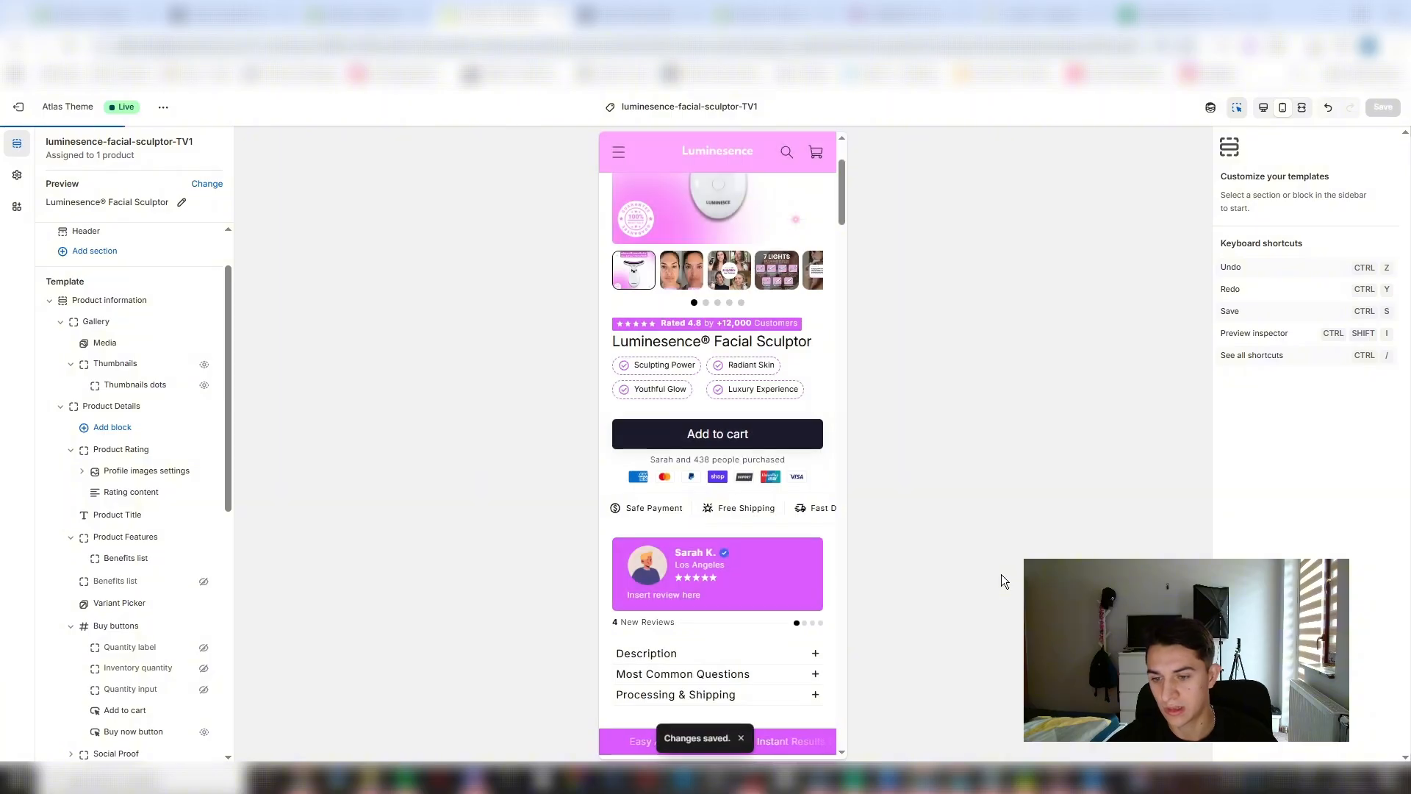
- Look through the gallery, product information, countdown timer and header settings for the option that controls the header icon color
left_click(110, 322)
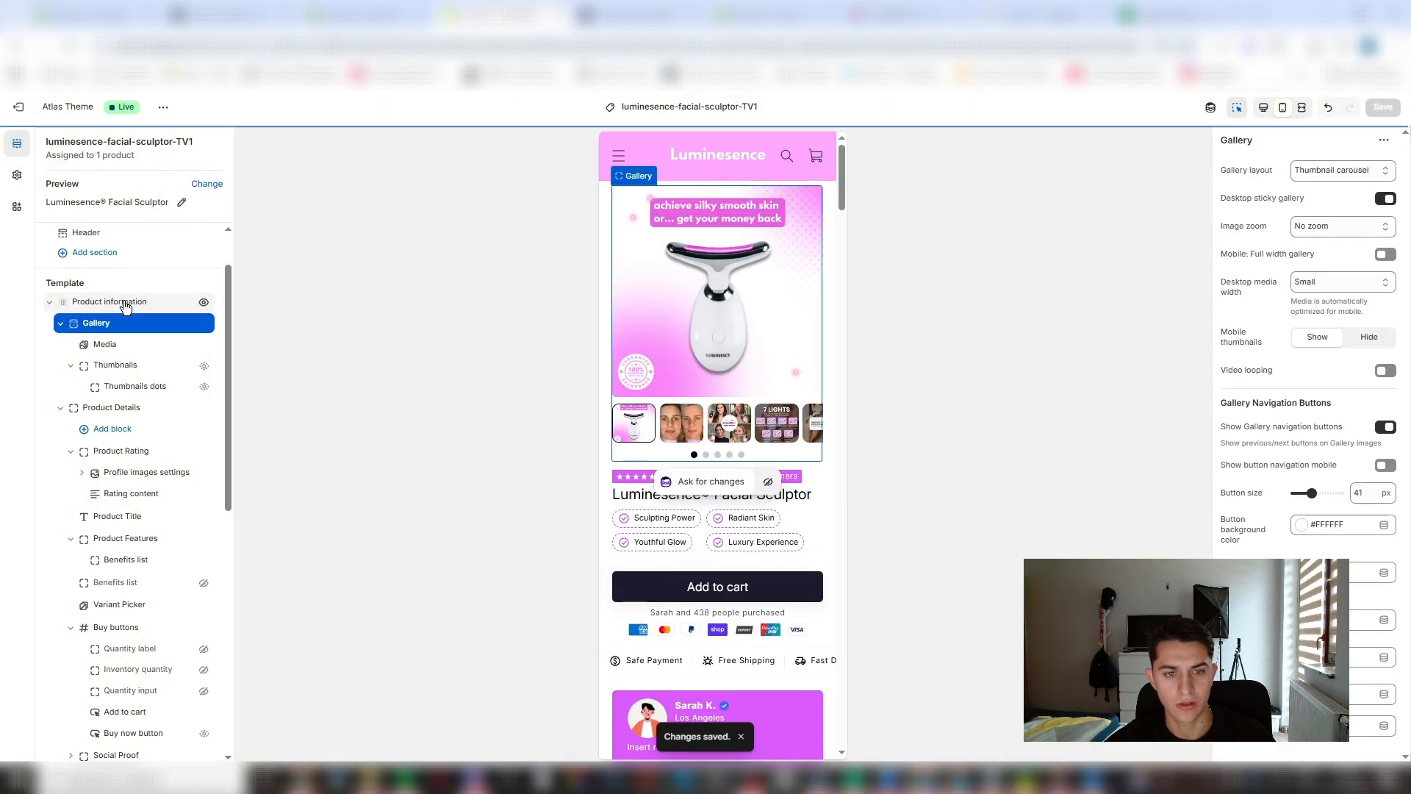
left_click(125, 304)
scroll(112, 287, "up", 2)
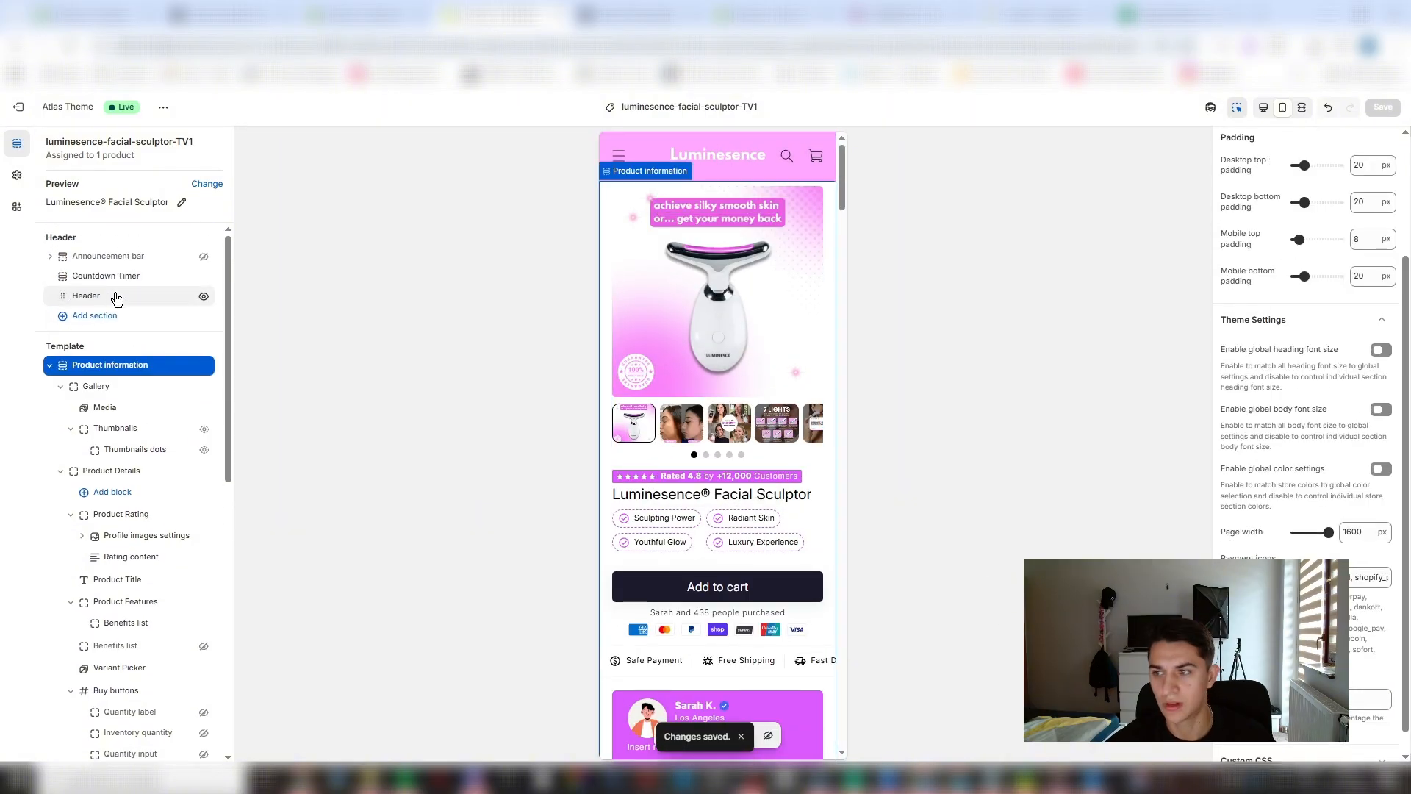
left_click(115, 296)
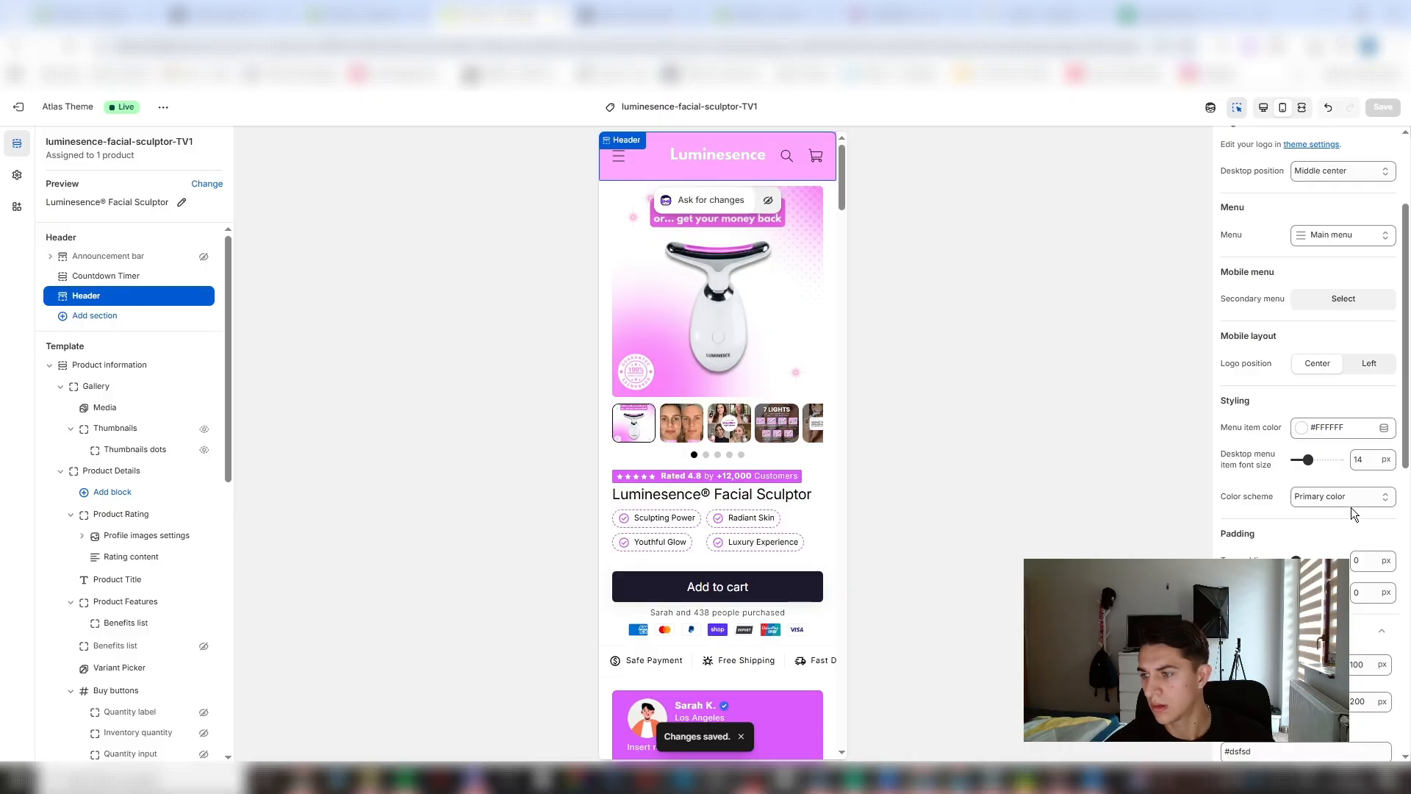
left_click(117, 275)
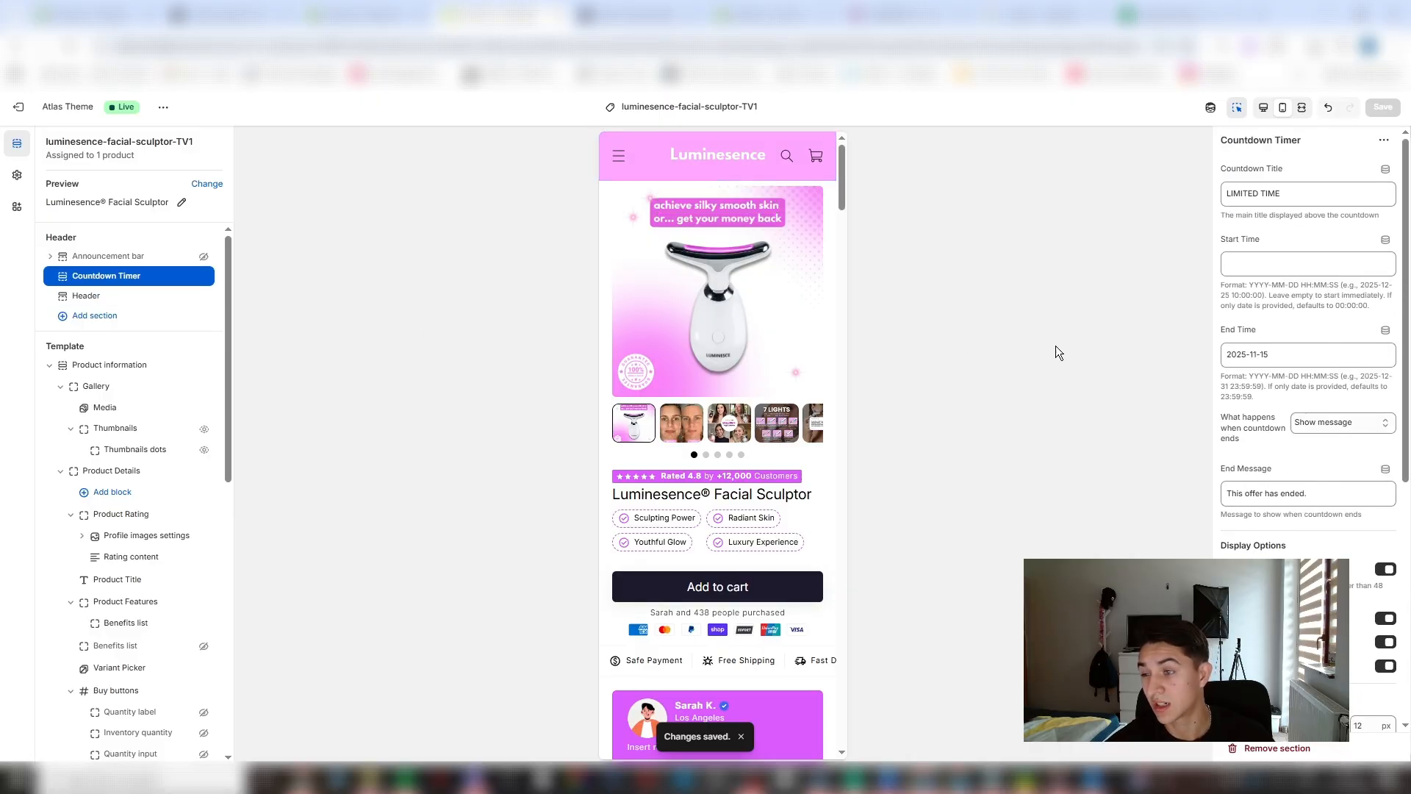
left_click(118, 296)
scroll(1330, 514, "down", 2)
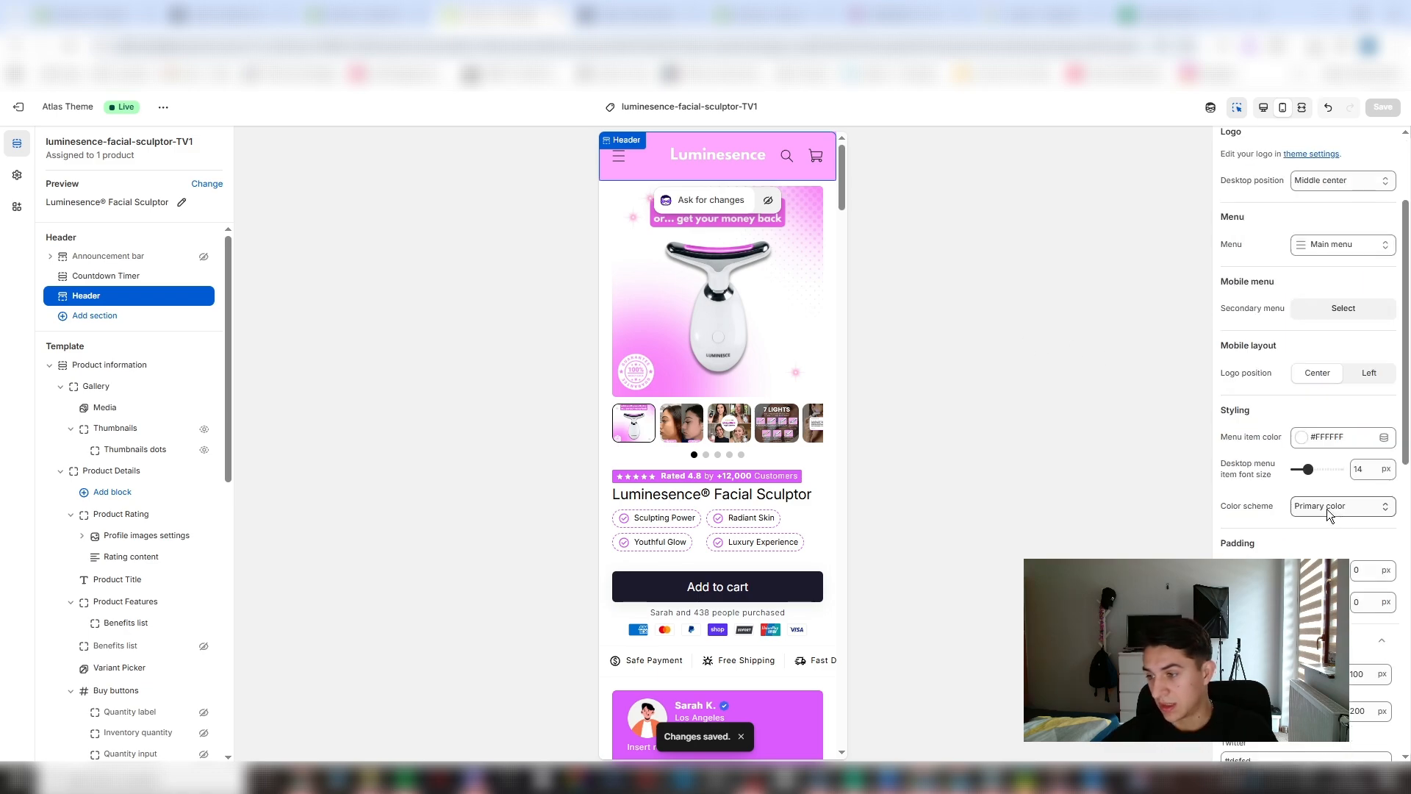
scroll(1323, 500, "down", 15)
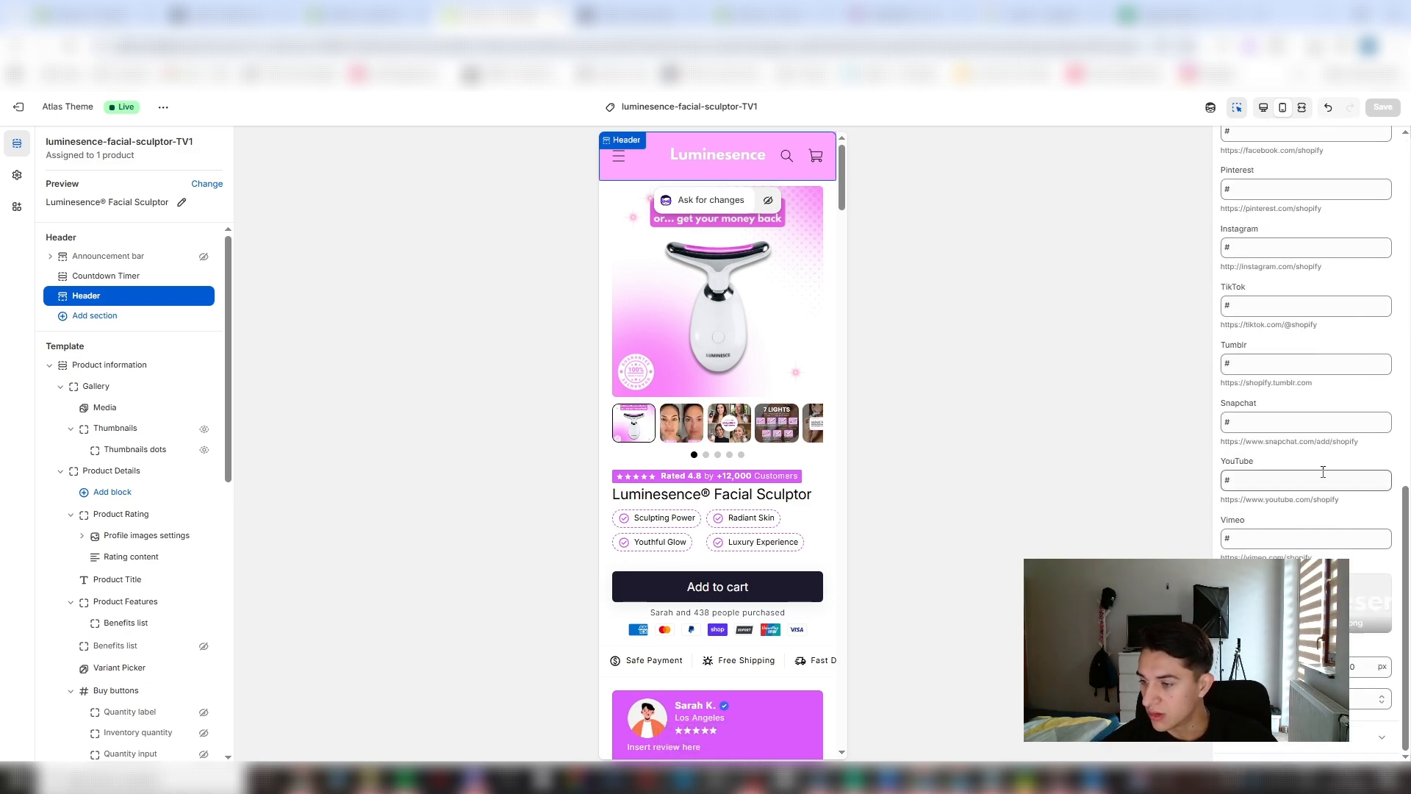
- Set the theme's secondary Navigation links color to white, #FFFFFF, and save the theme settings
left_click(17, 175)
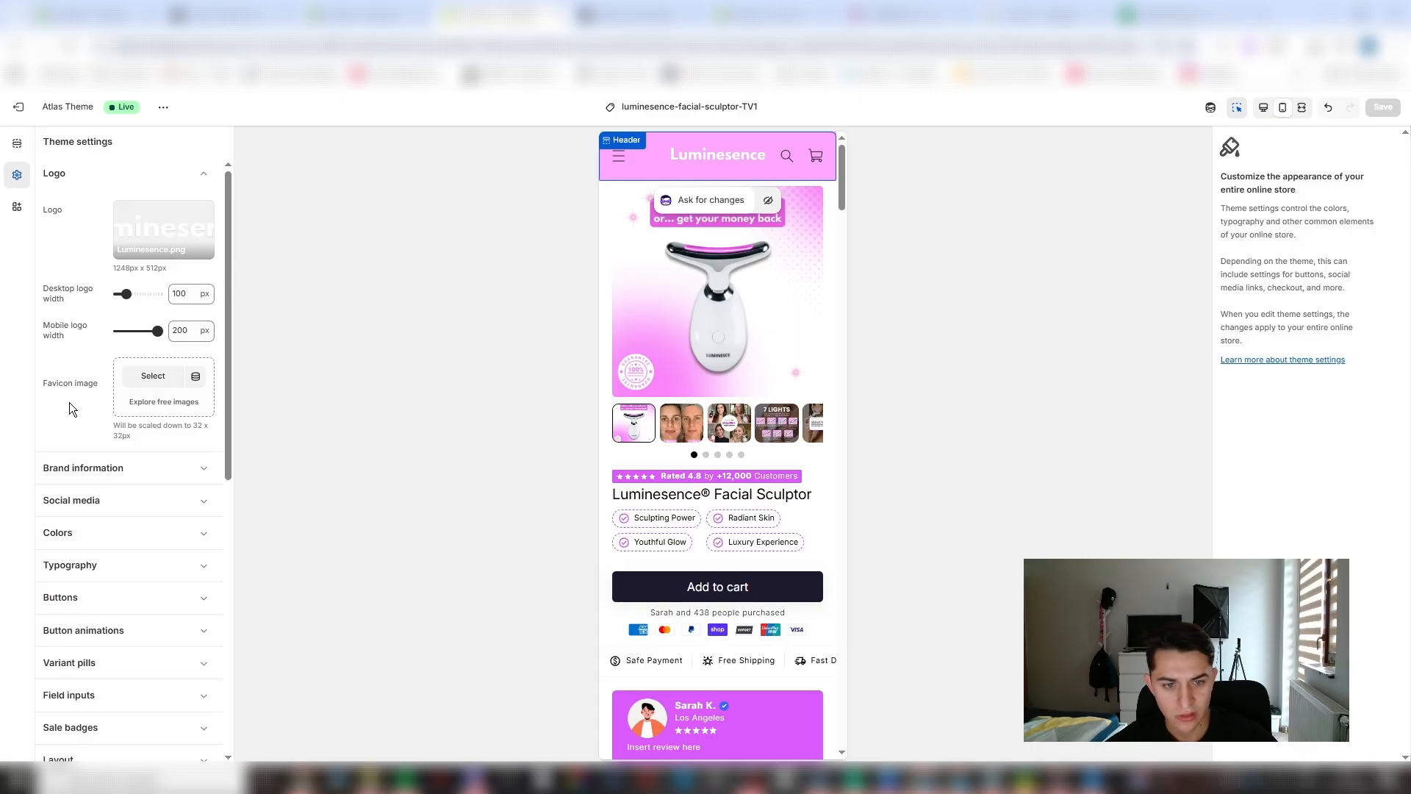
left_click(108, 592)
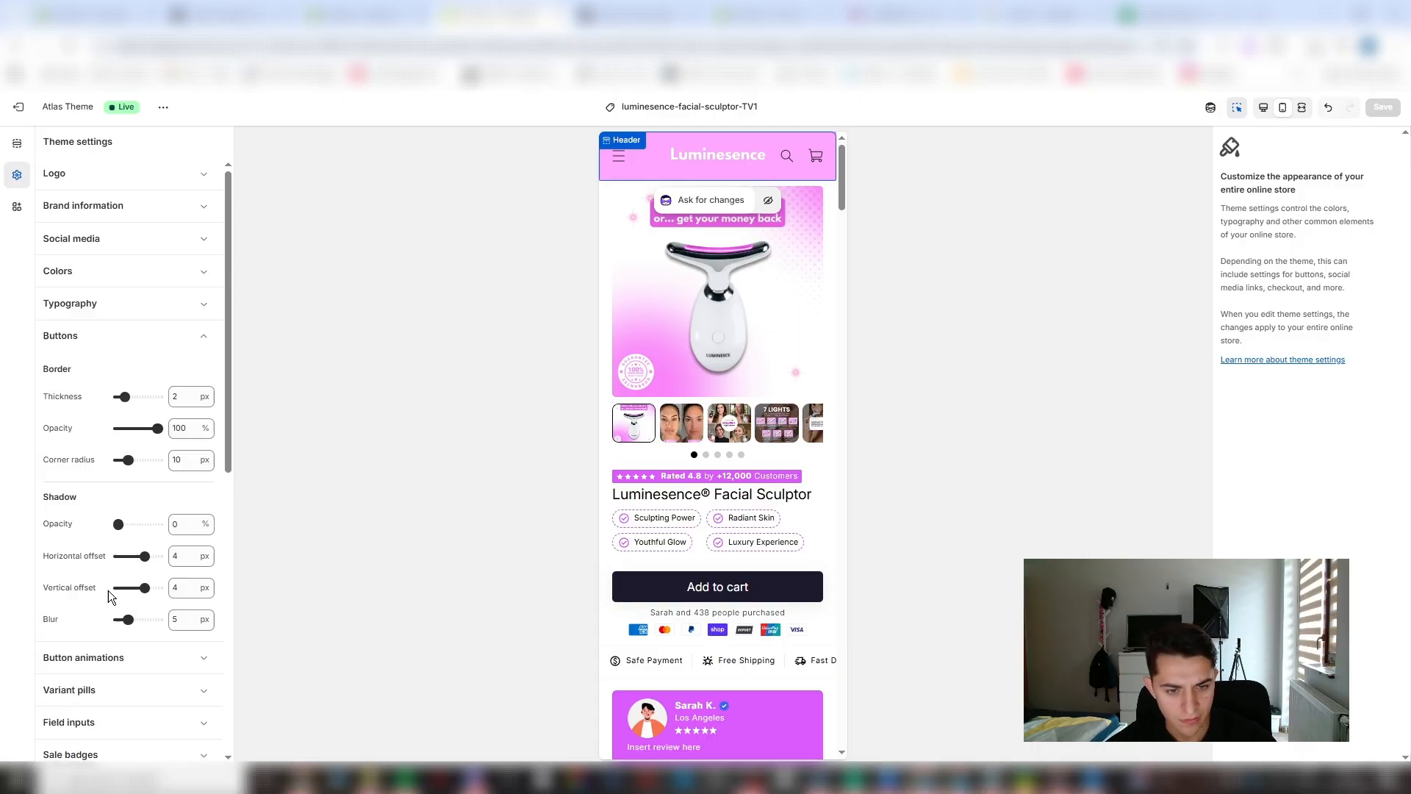
left_click(167, 304)
left_click(177, 271)
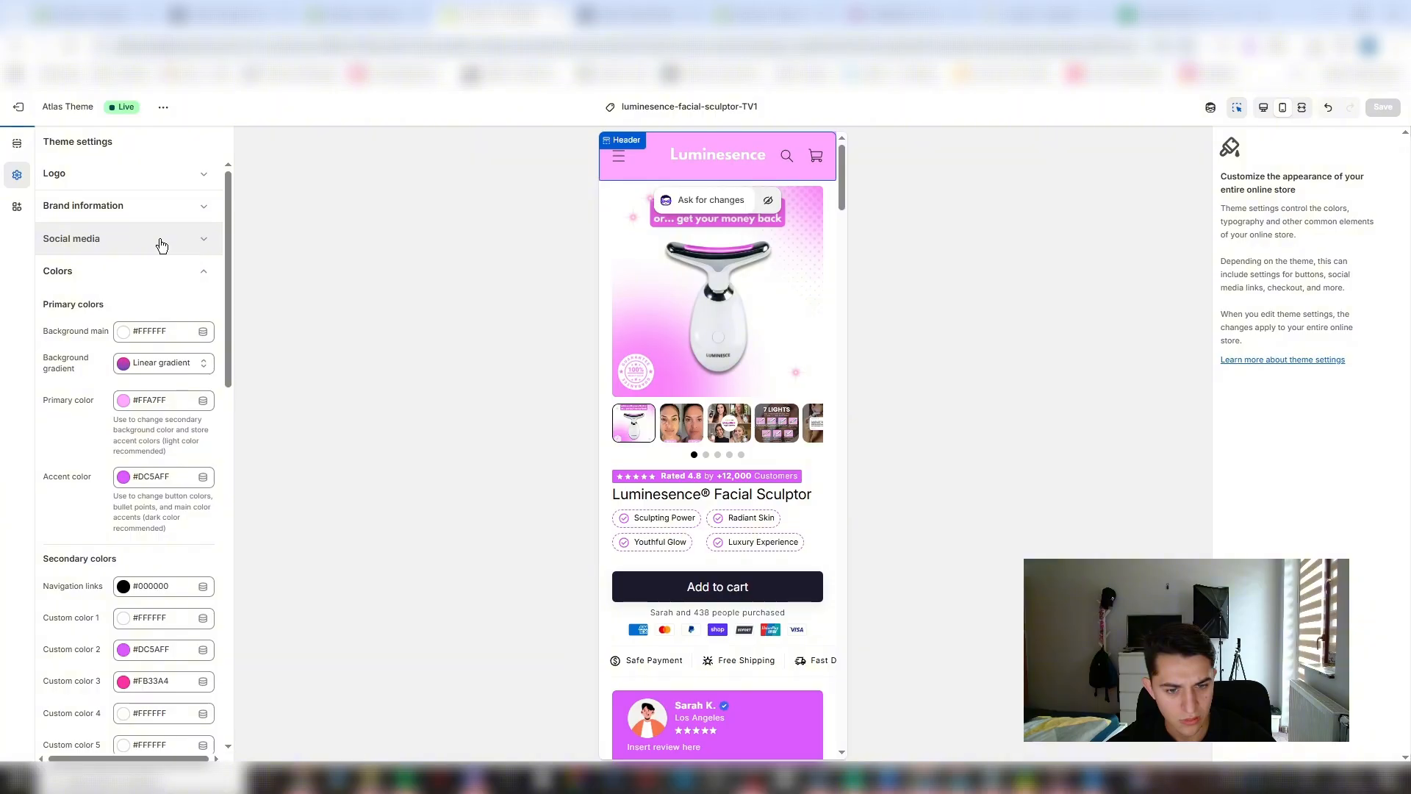
left_click(122, 588)
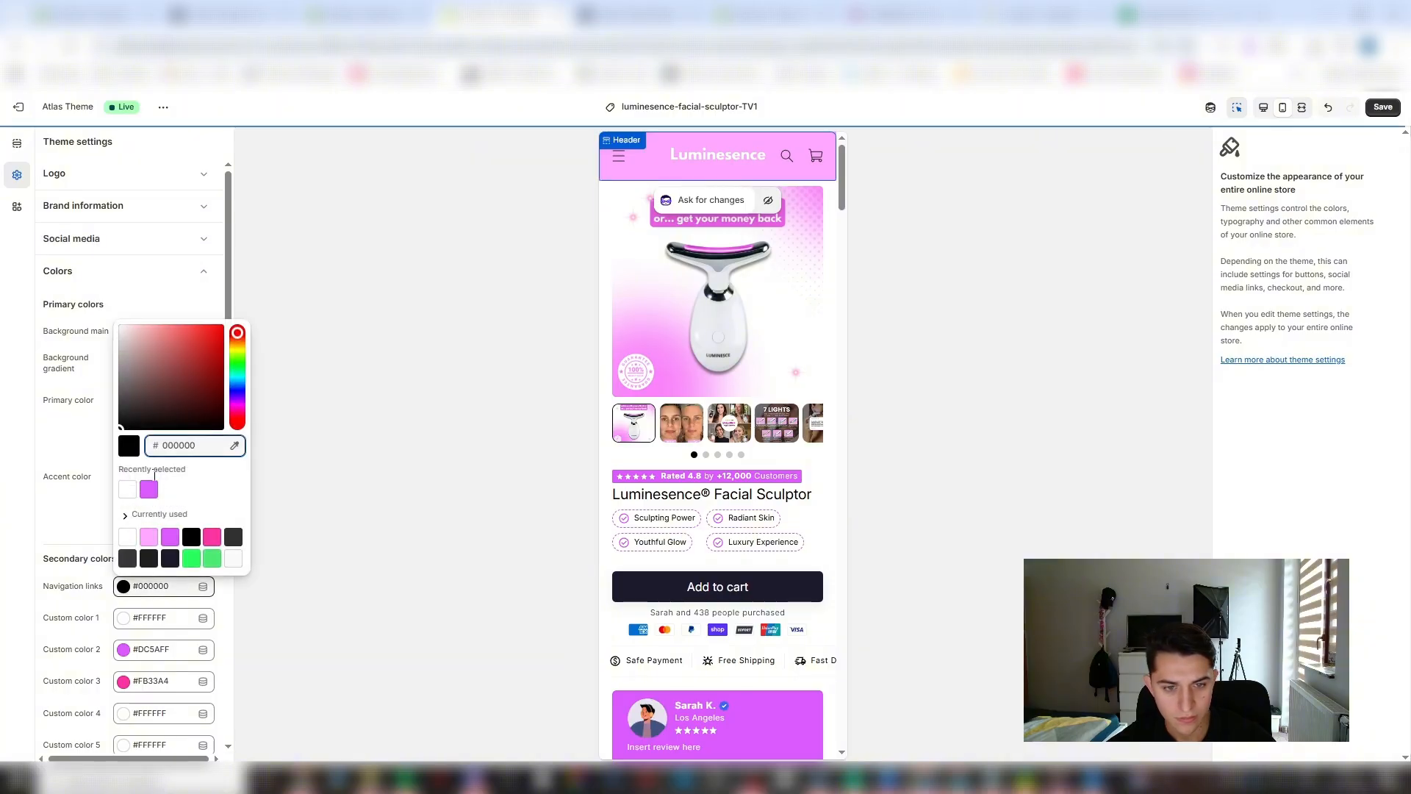
left_click(128, 535)
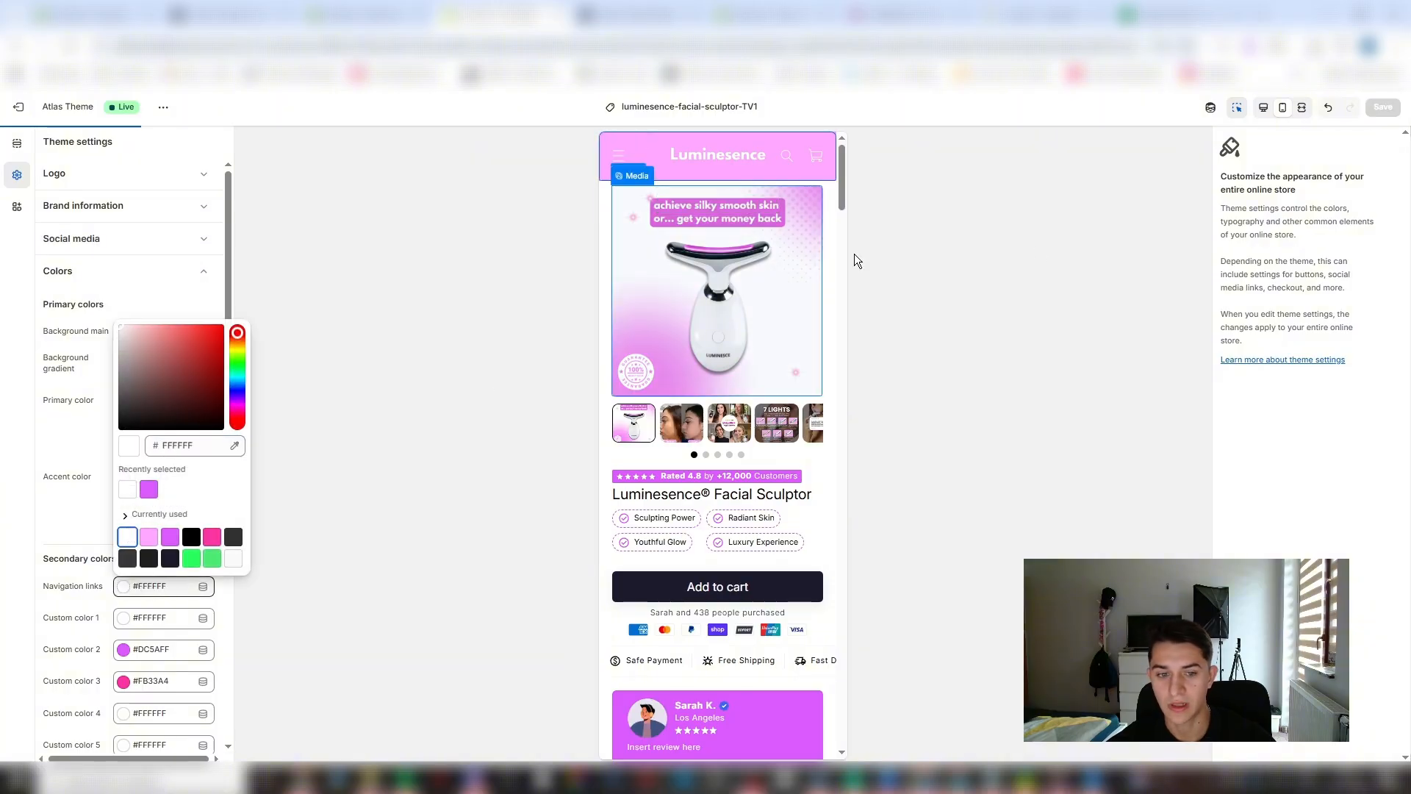
left_click(1382, 107)
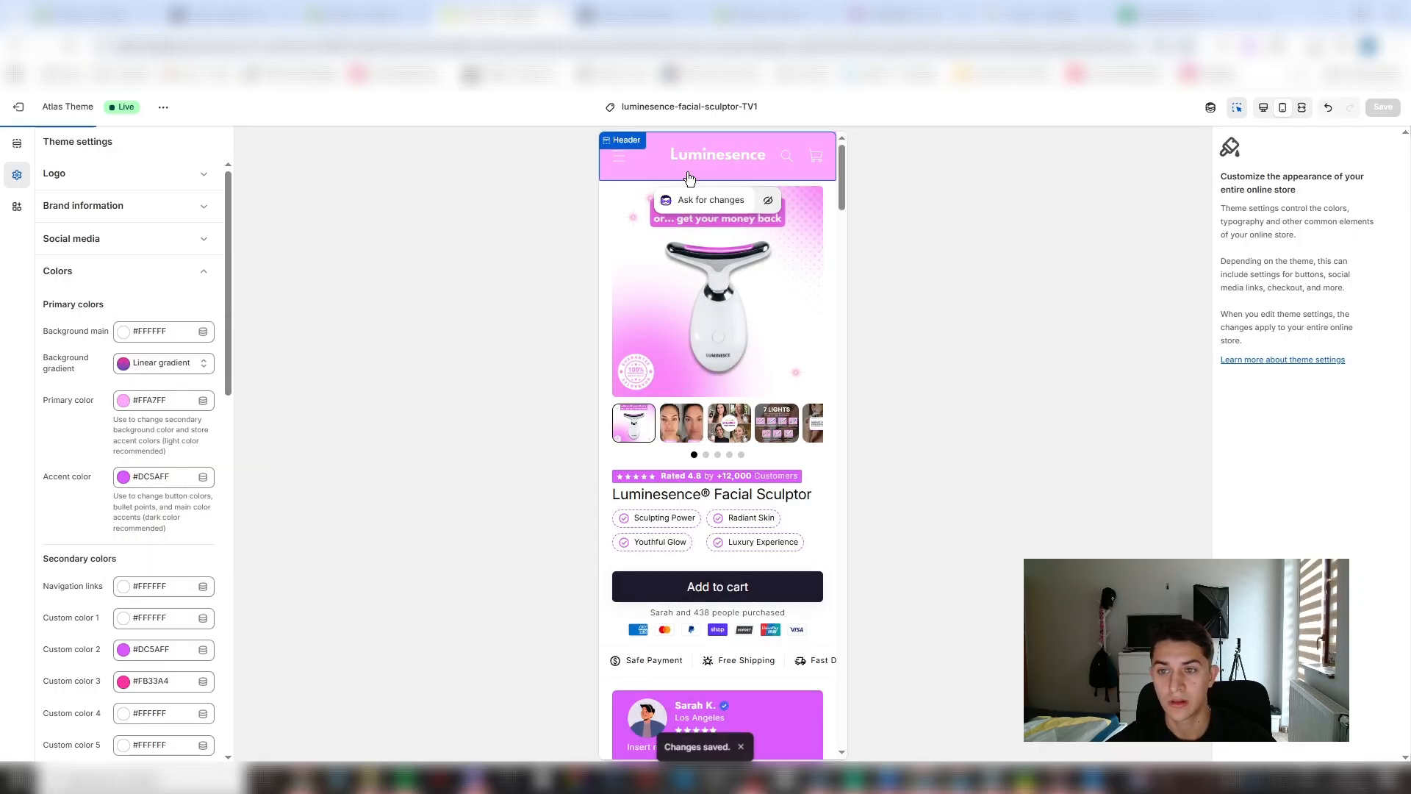
- Open the home page template and examine its header settings
left_click(743, 176)
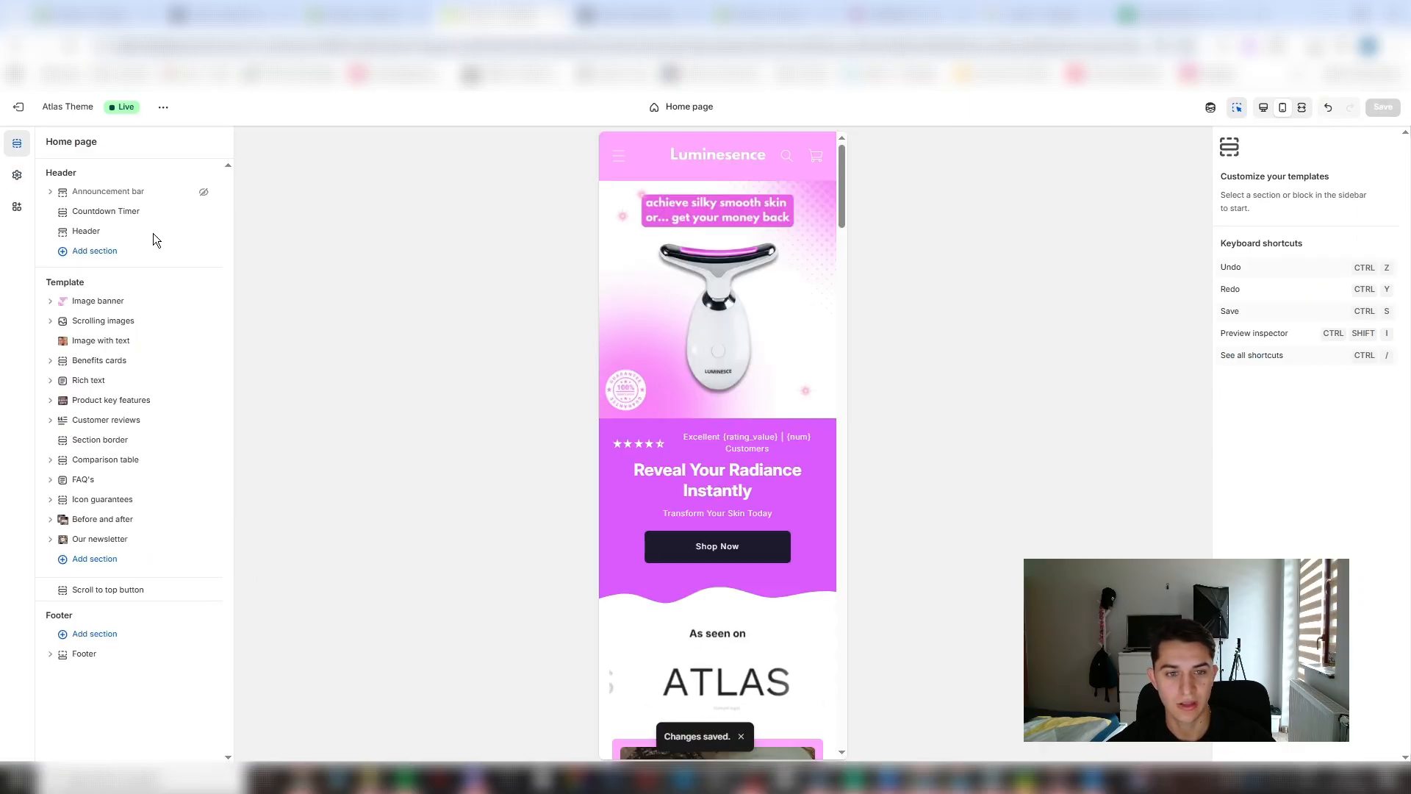
left_click(144, 233)
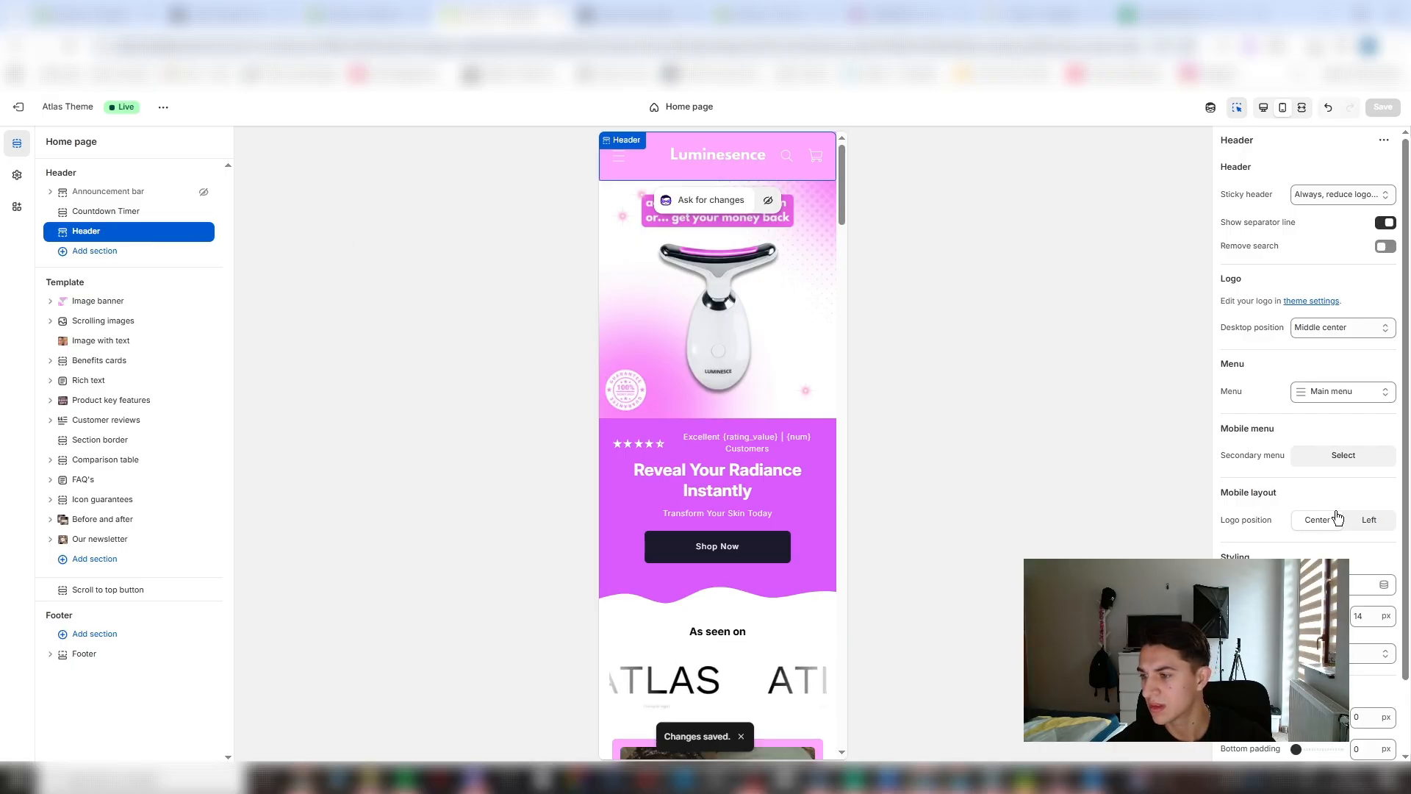
scroll(1318, 350, "down", 2)
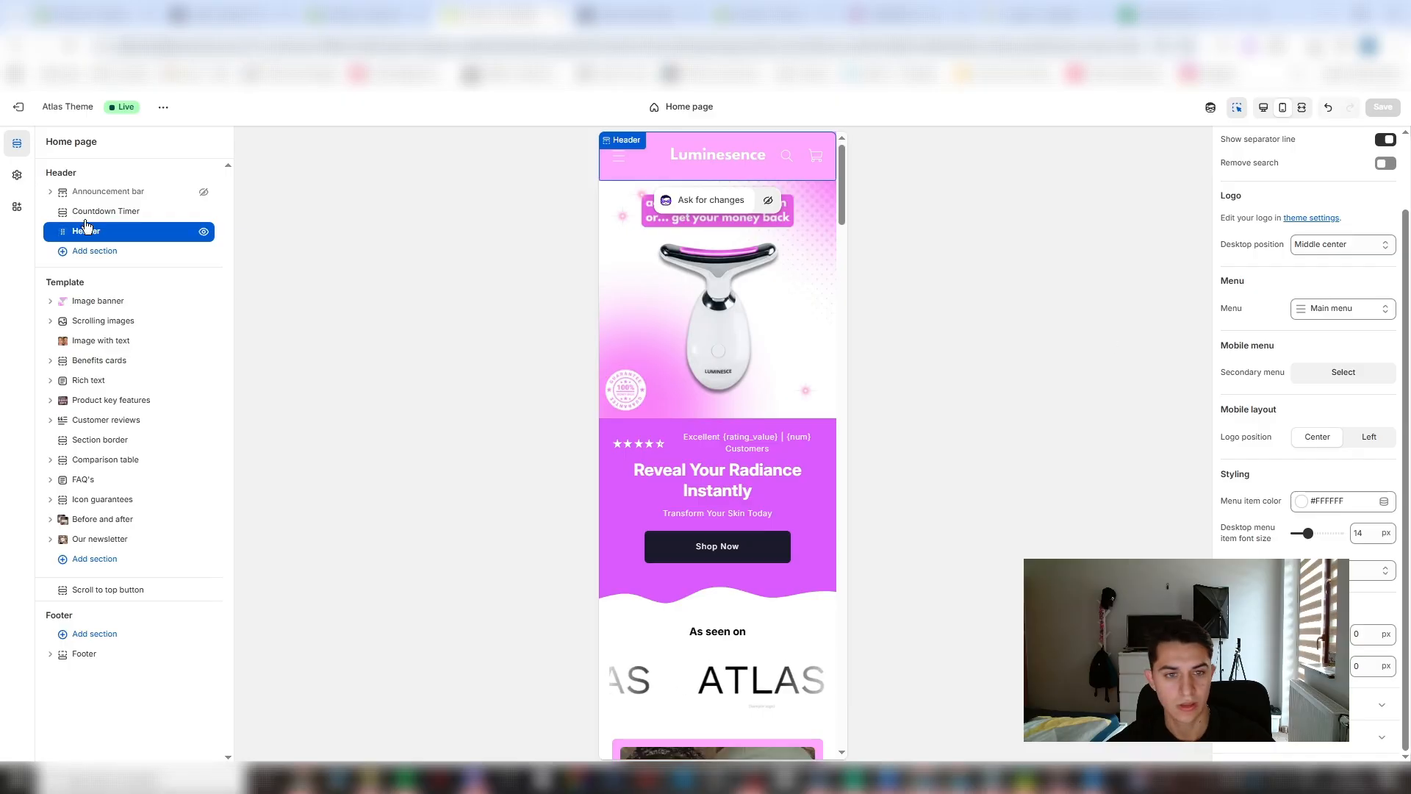
- Return to the Luminesence Facial Sculptor product page through the store's Catalog
left_click(619, 156)
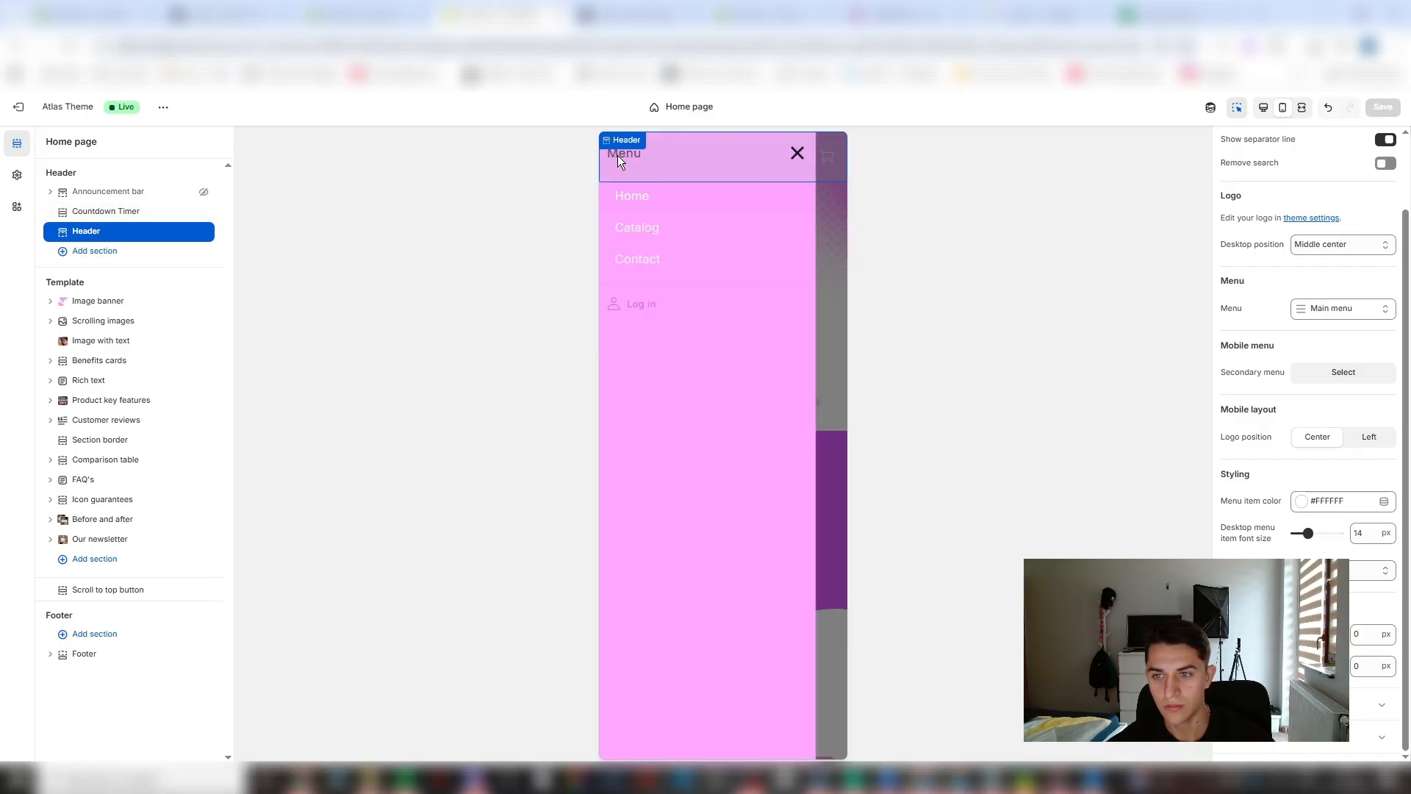
left_click(666, 234)
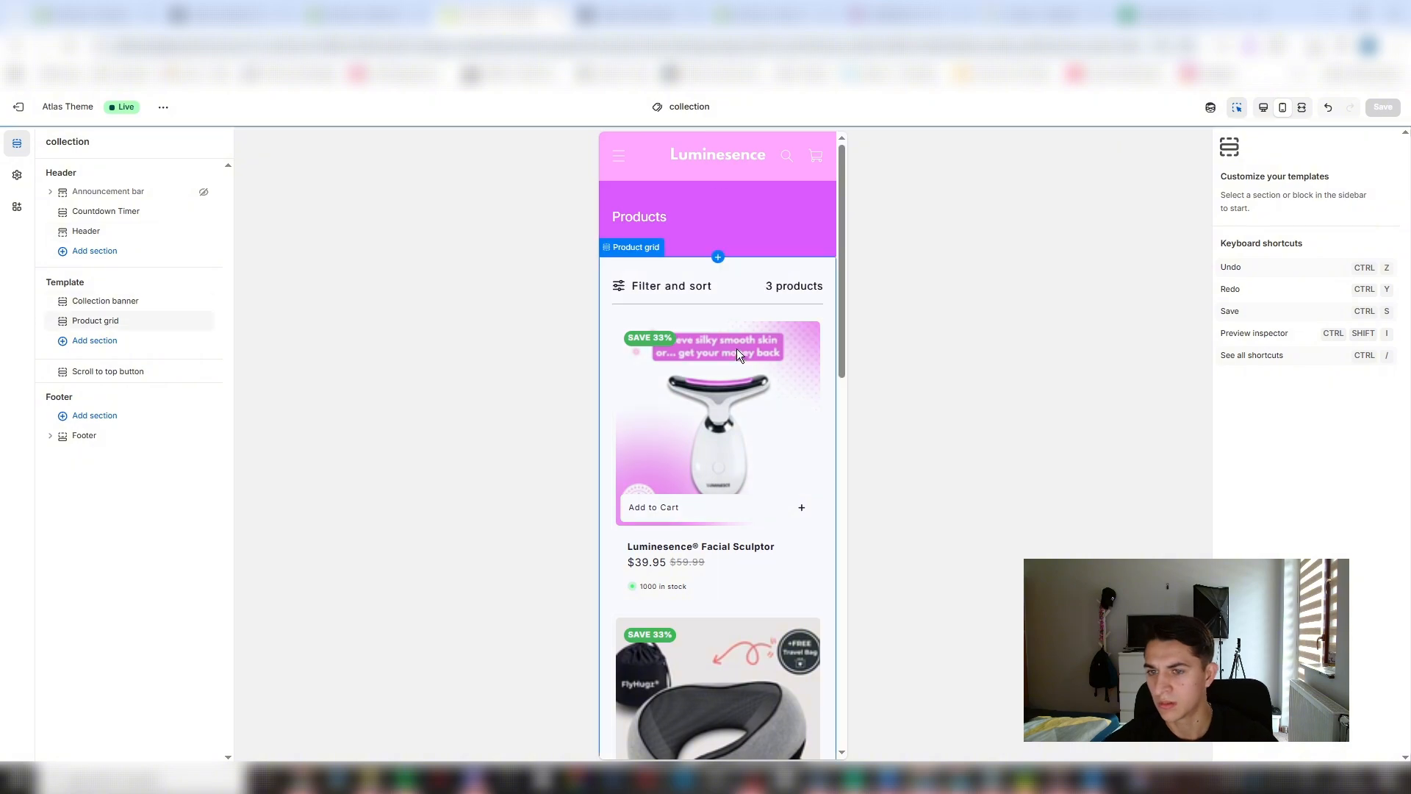
left_click(704, 460)
left_click(703, 460)
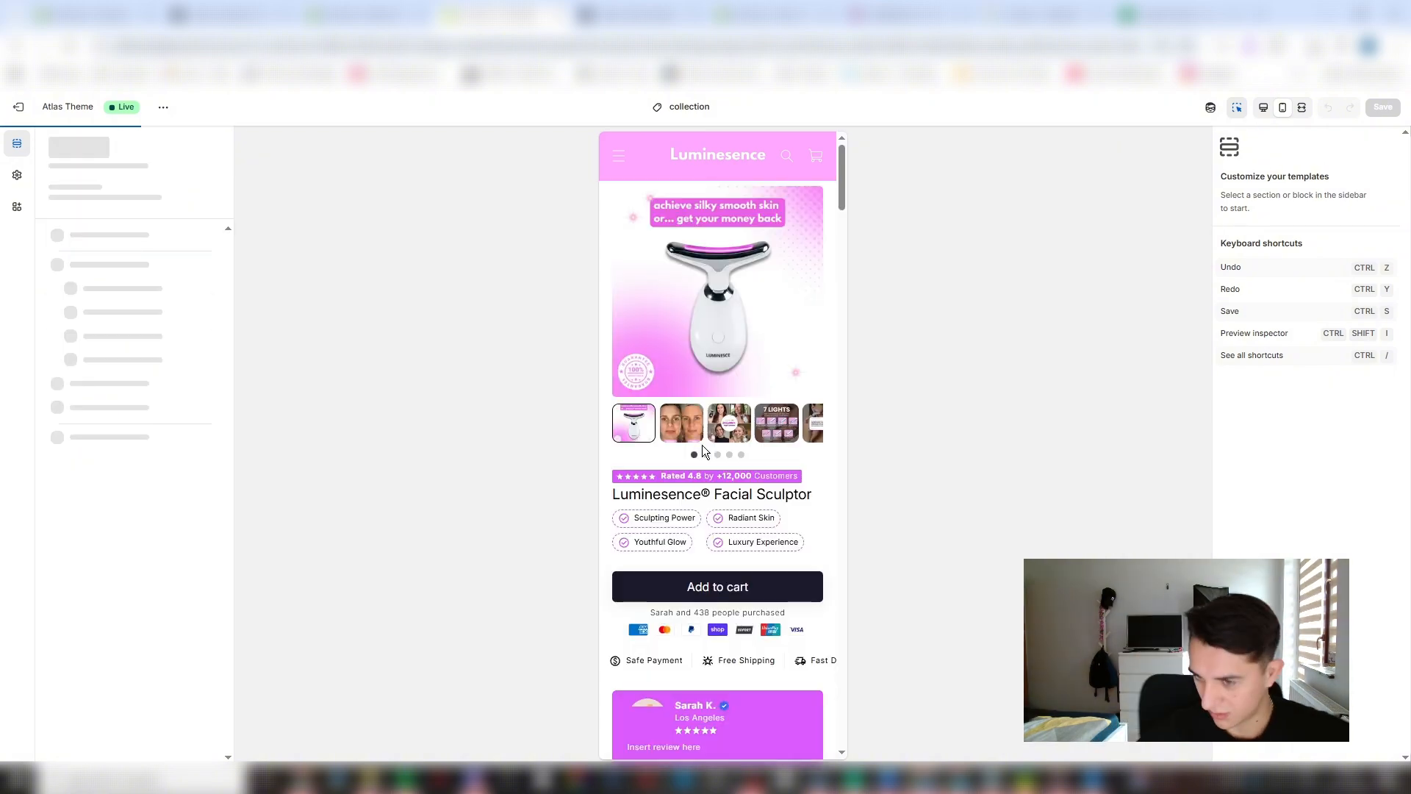
- Enable Remove search for the header so only the cart icon stays beside the logo, and save
left_click(721, 170)
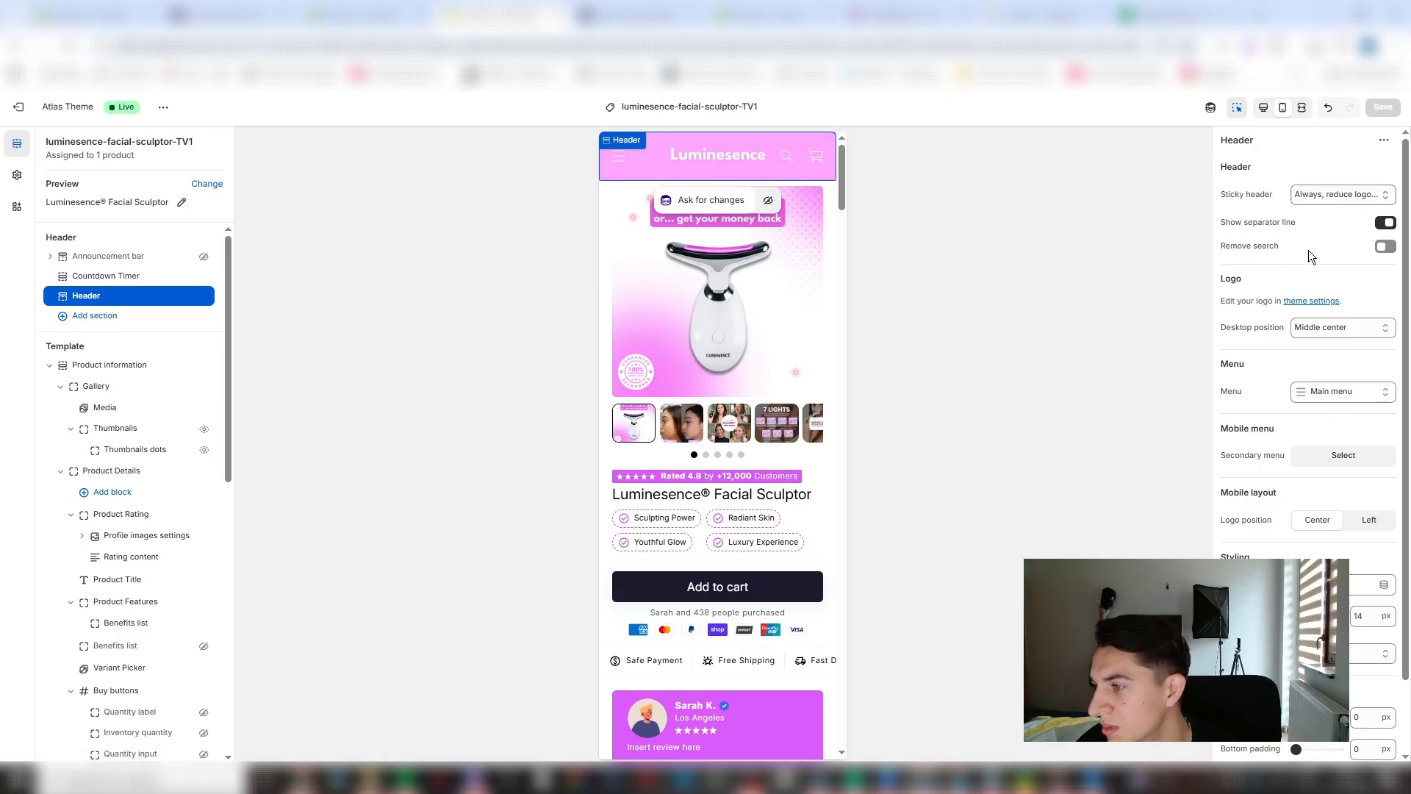
left_click(1383, 248)
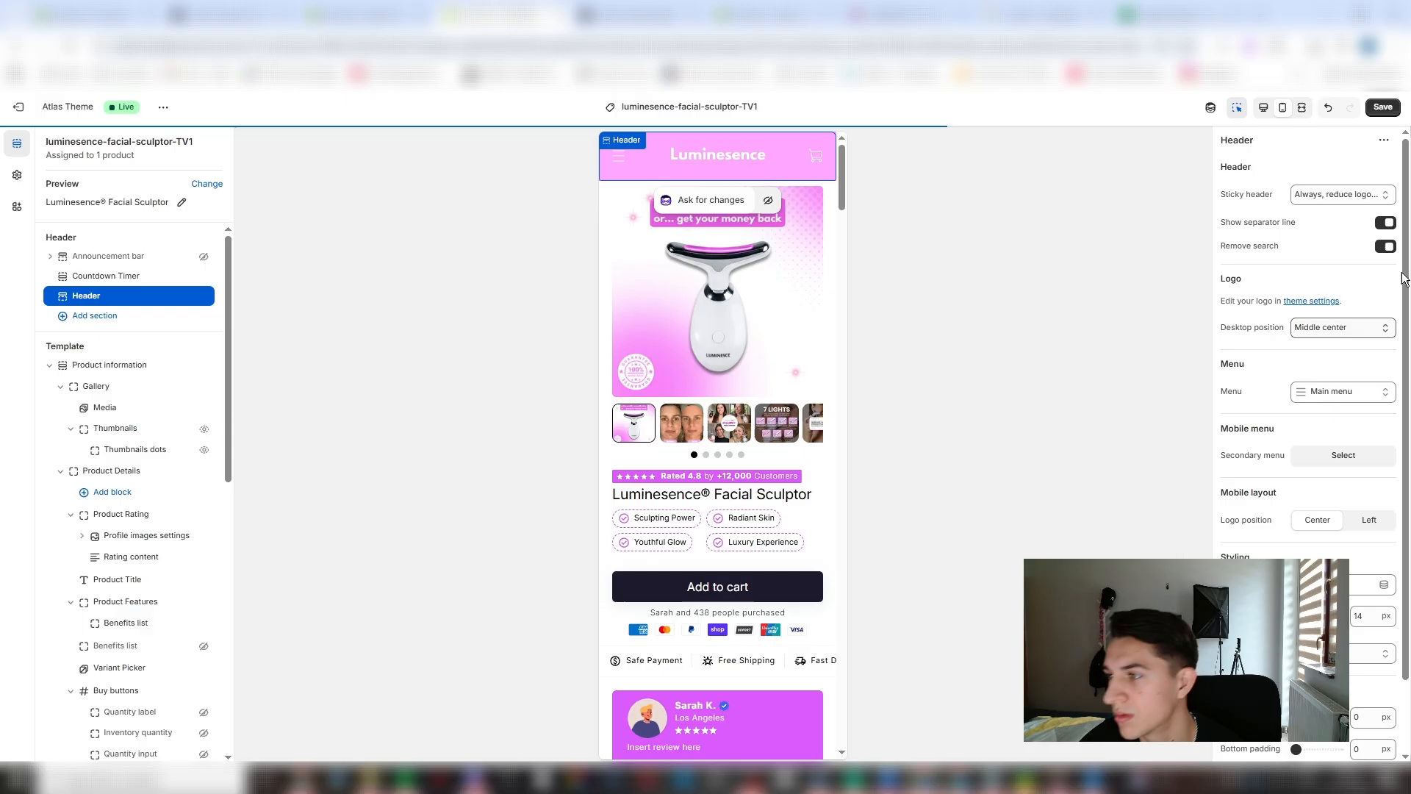
left_click(1381, 109)
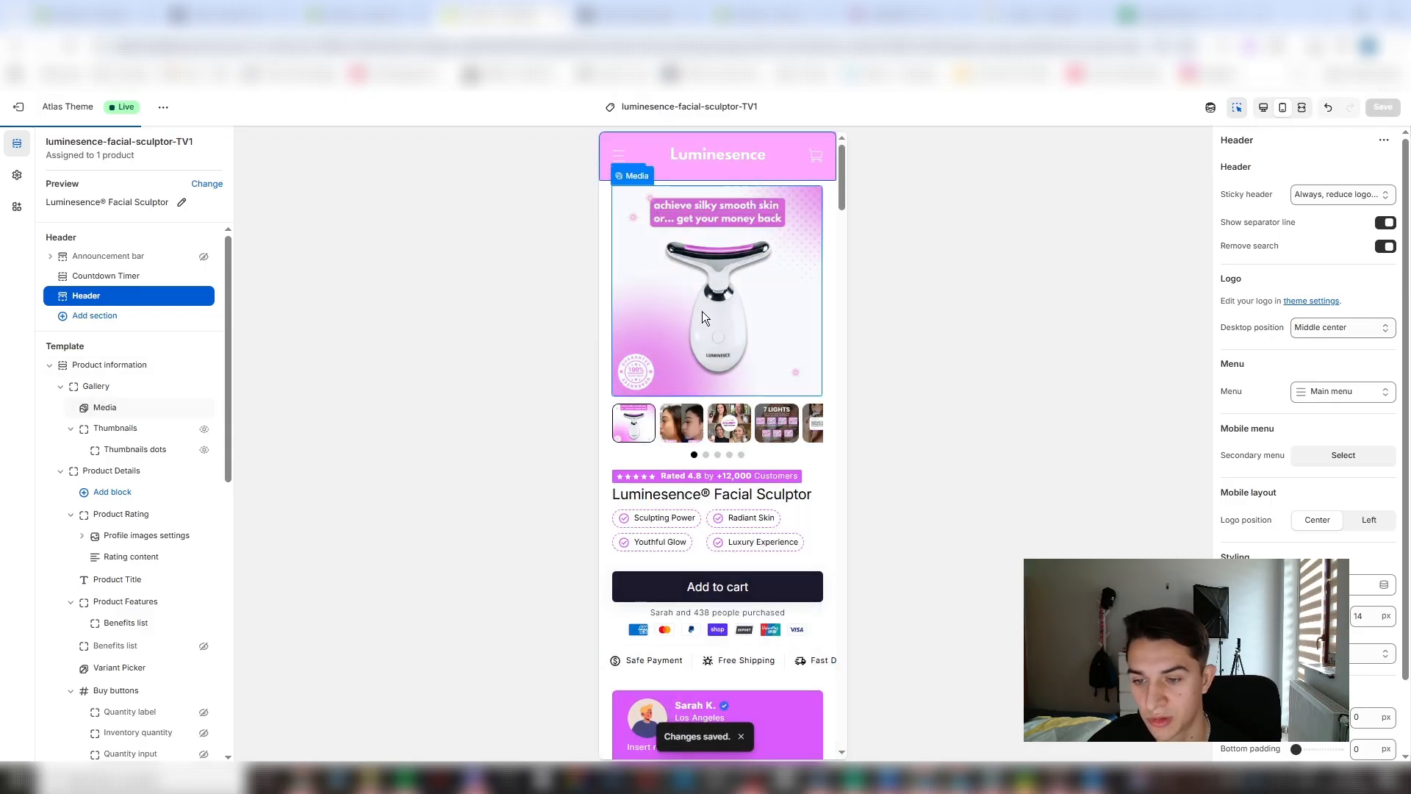
- Find Kaching in the Shopify App Store from the store admin and install Kaching Bundles Quantity Break
left_click(124, 12)
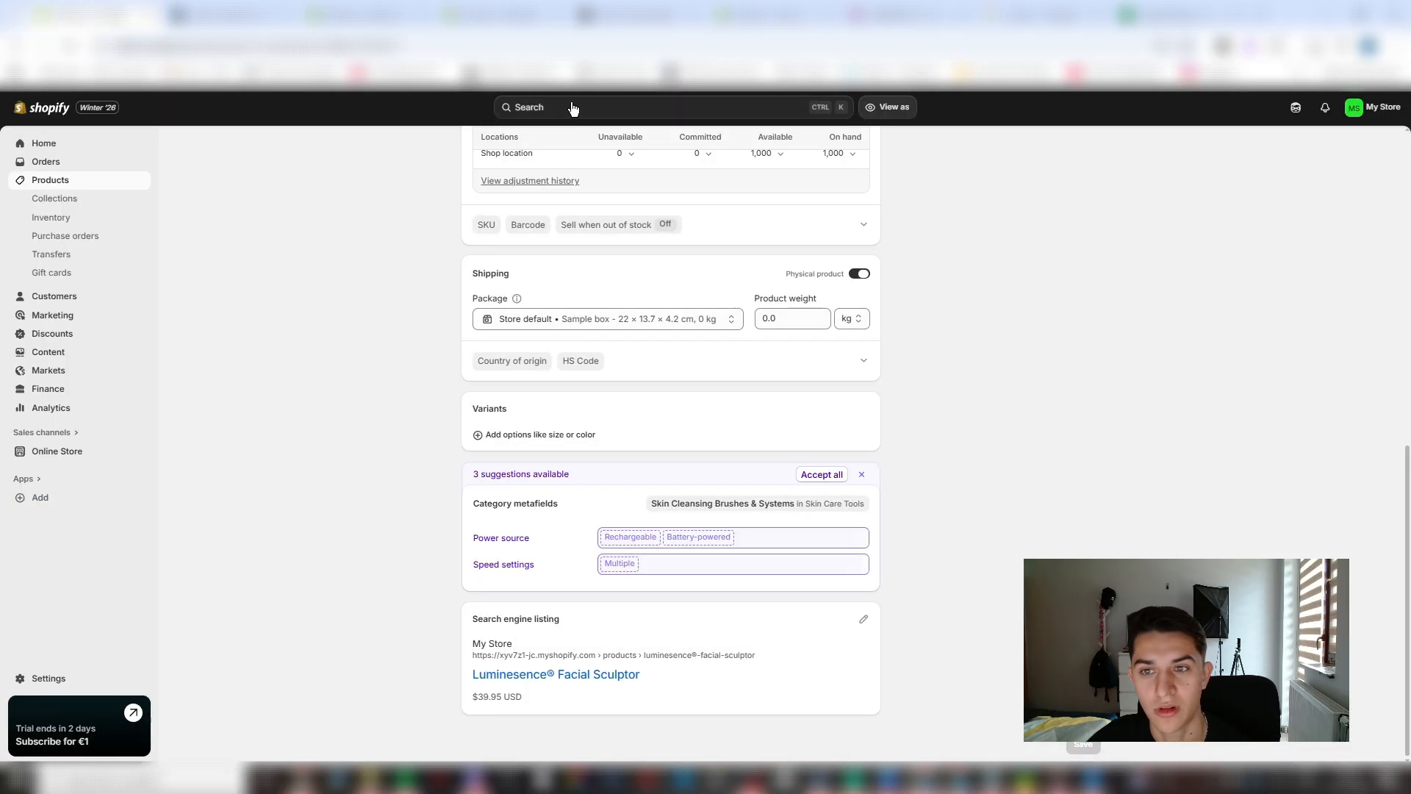
left_click(556, 112)
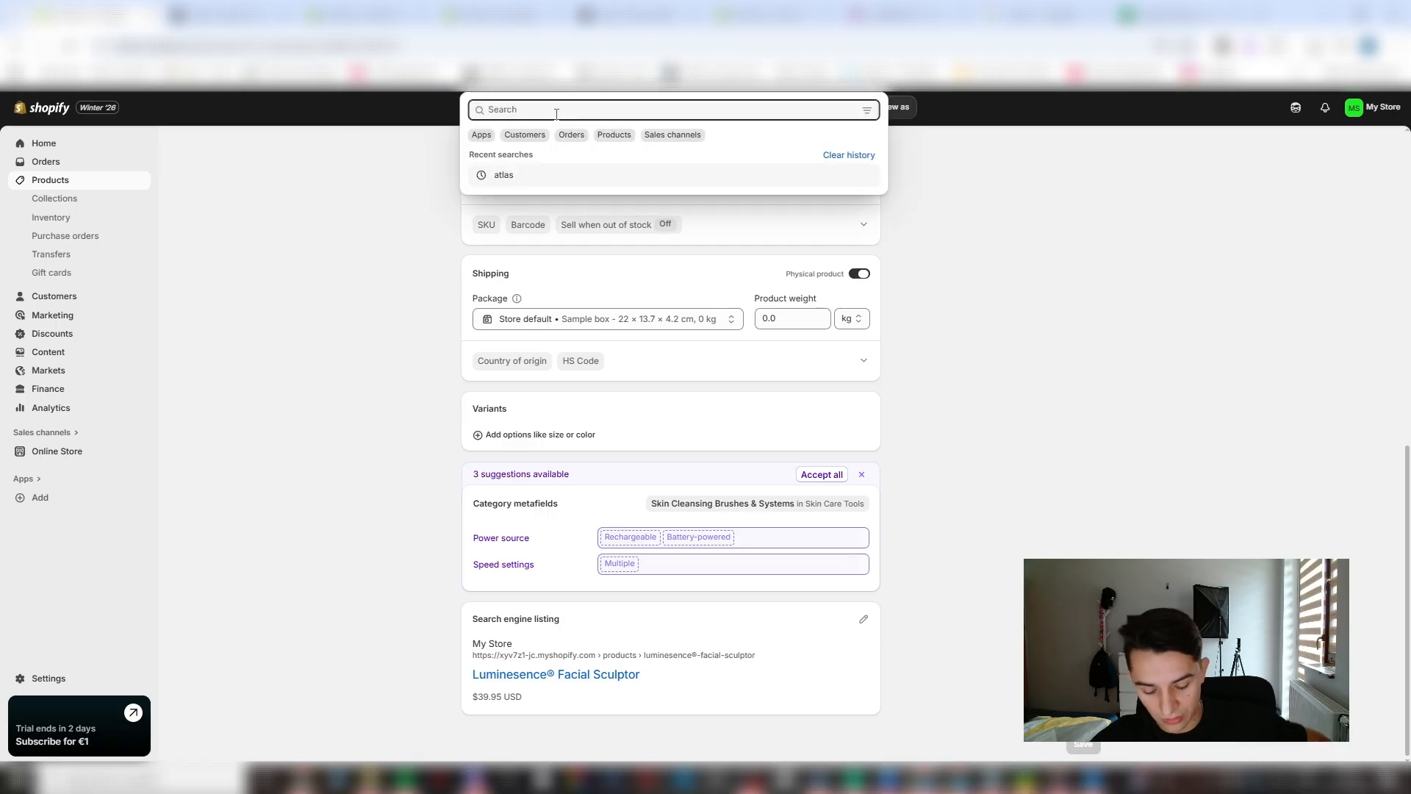
type("kach")
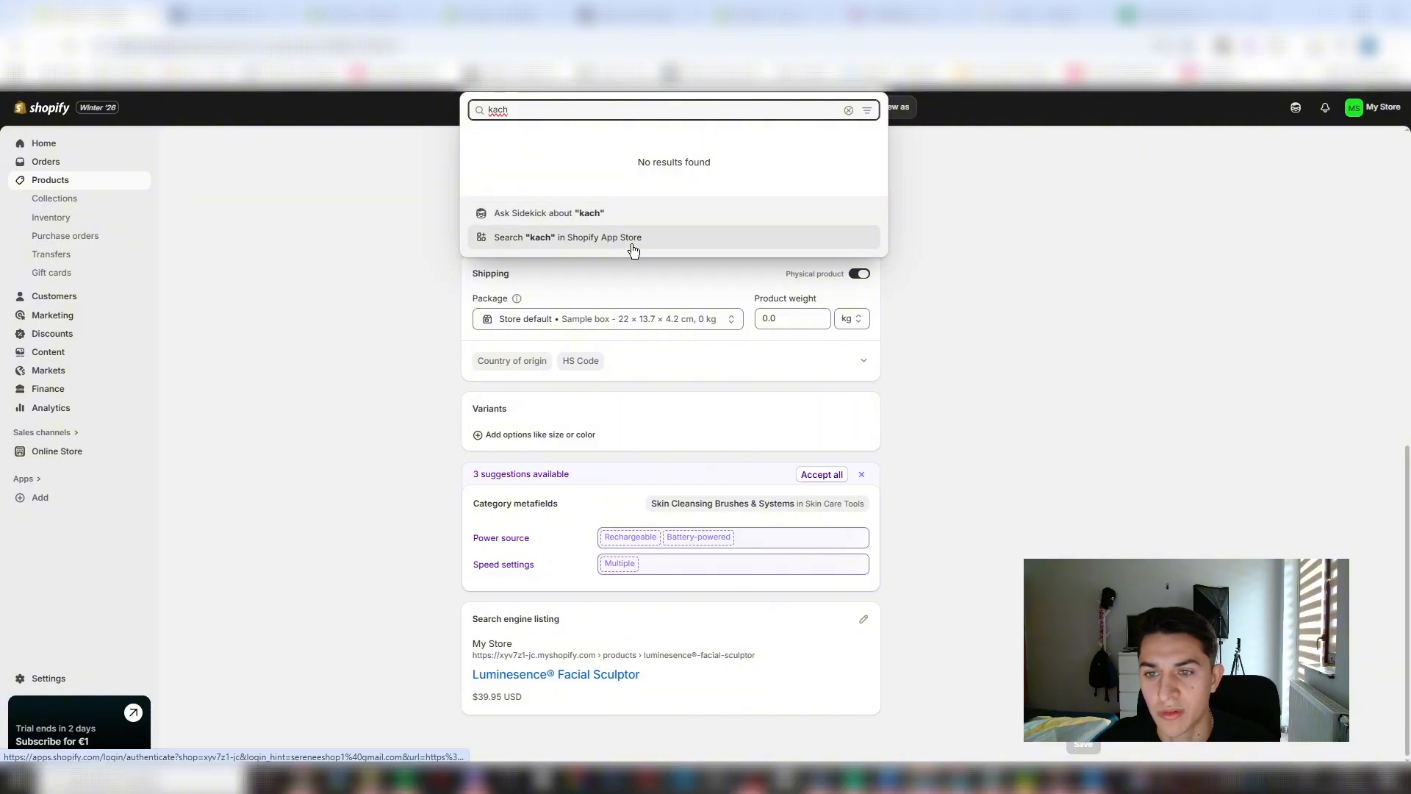
type("ing")
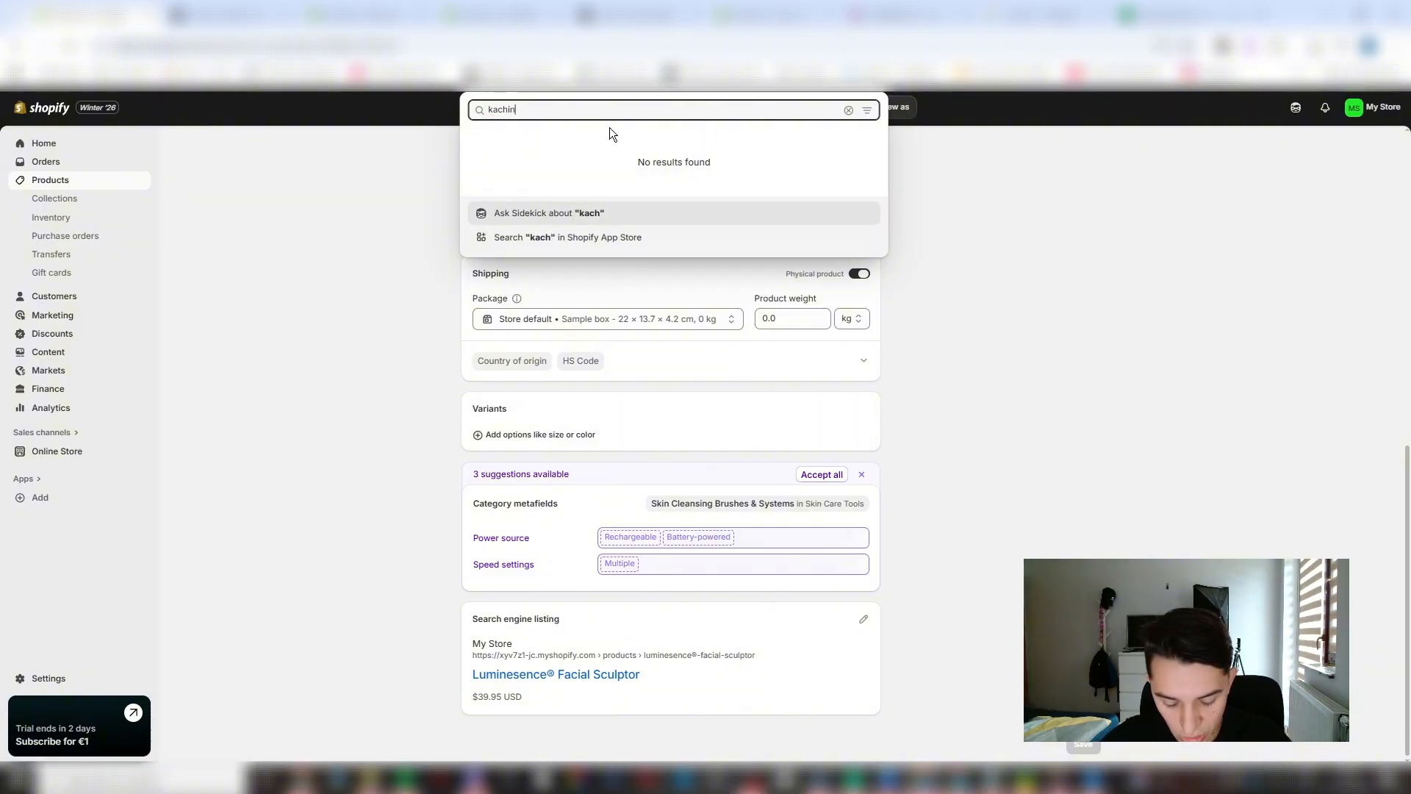
left_click(646, 238)
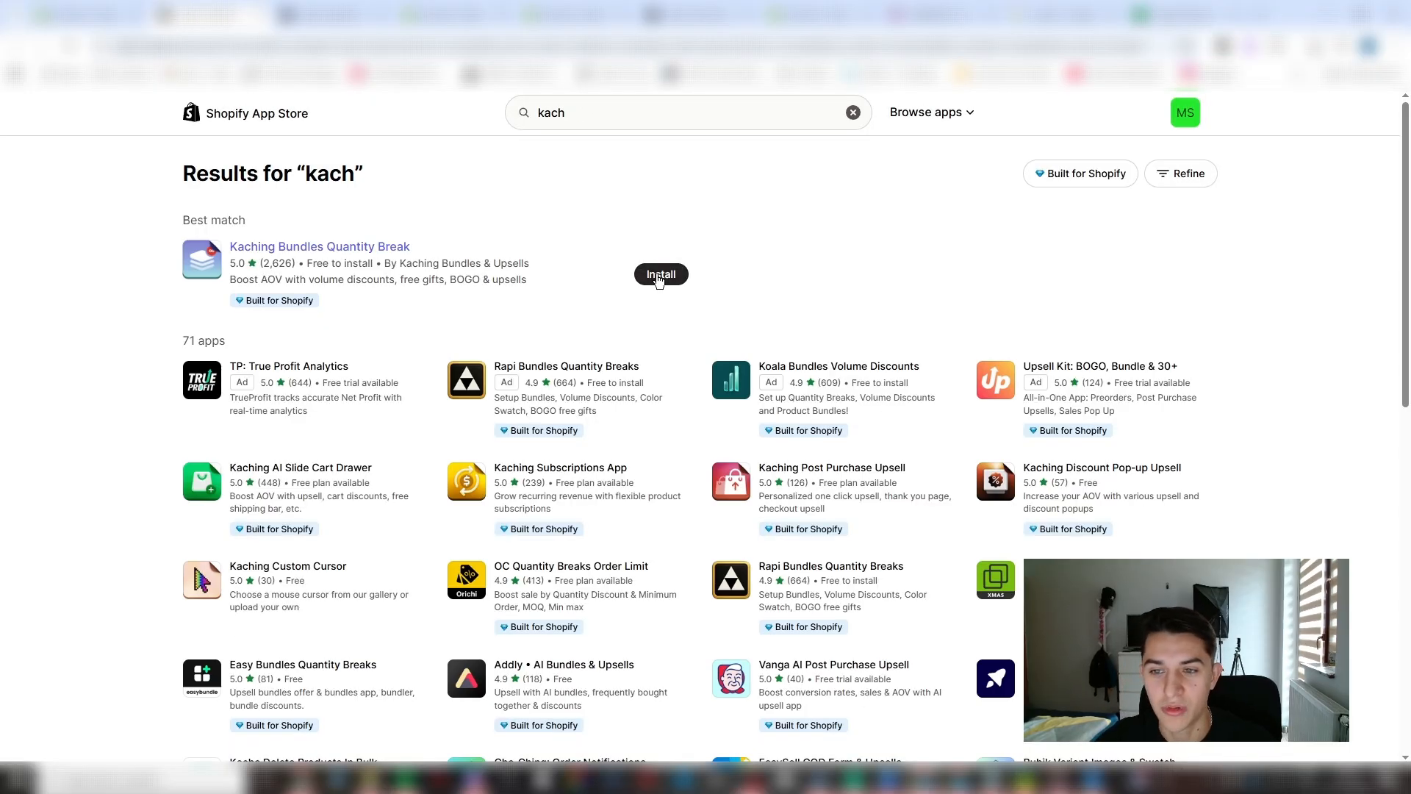
left_click(658, 276)
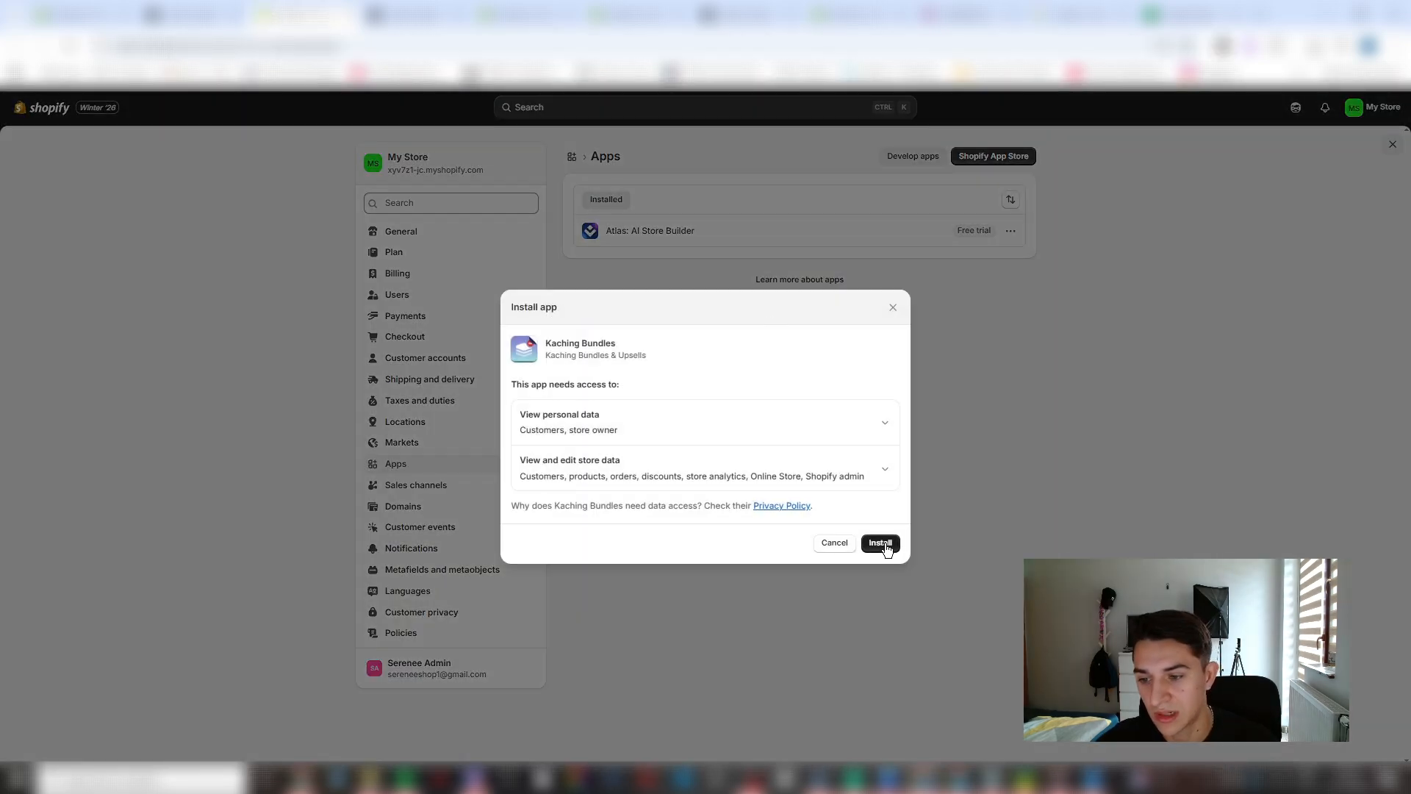
left_click(881, 540)
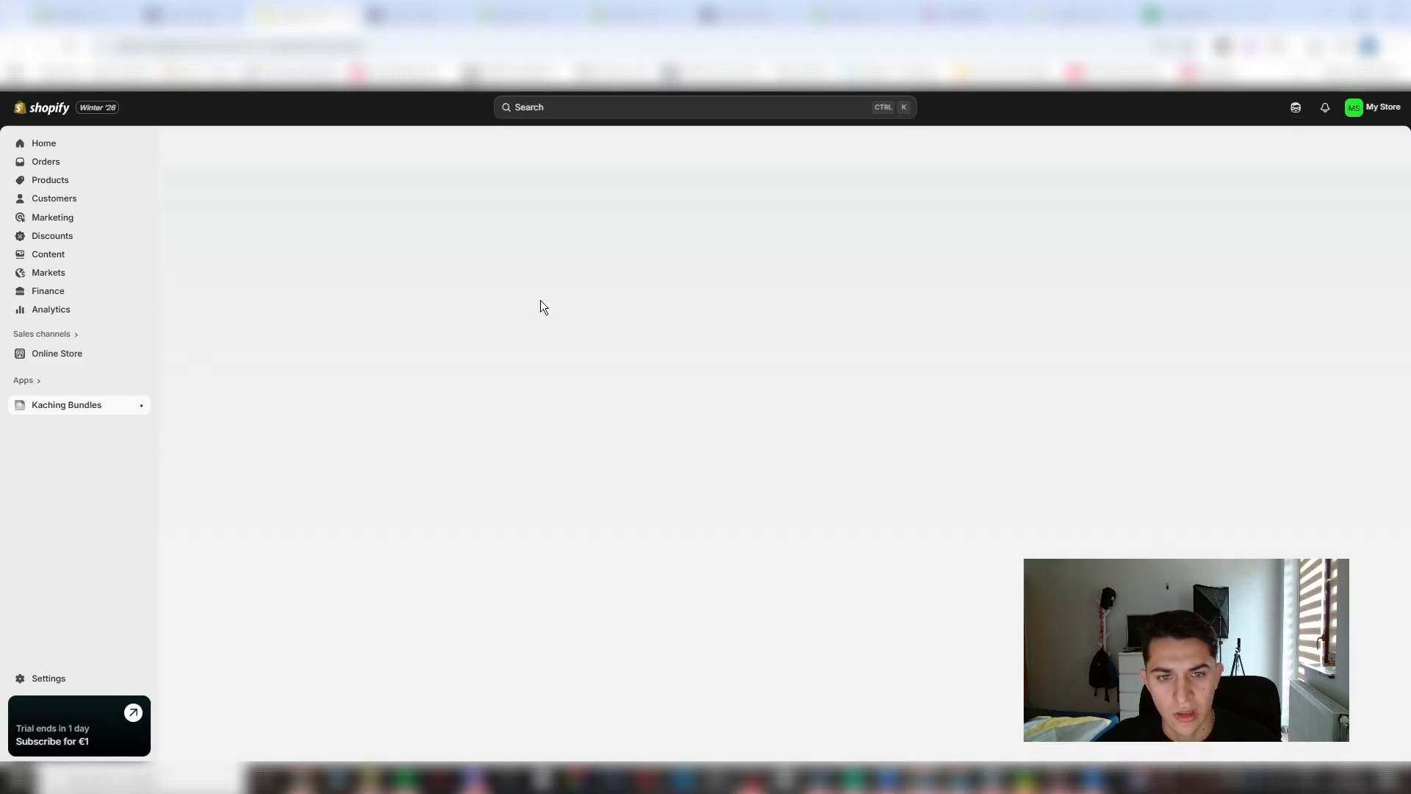
- Examine the reference LUMINESCE product page's offer, including its benefits, treatment comparison and White and Black color options
left_click(964, 15)
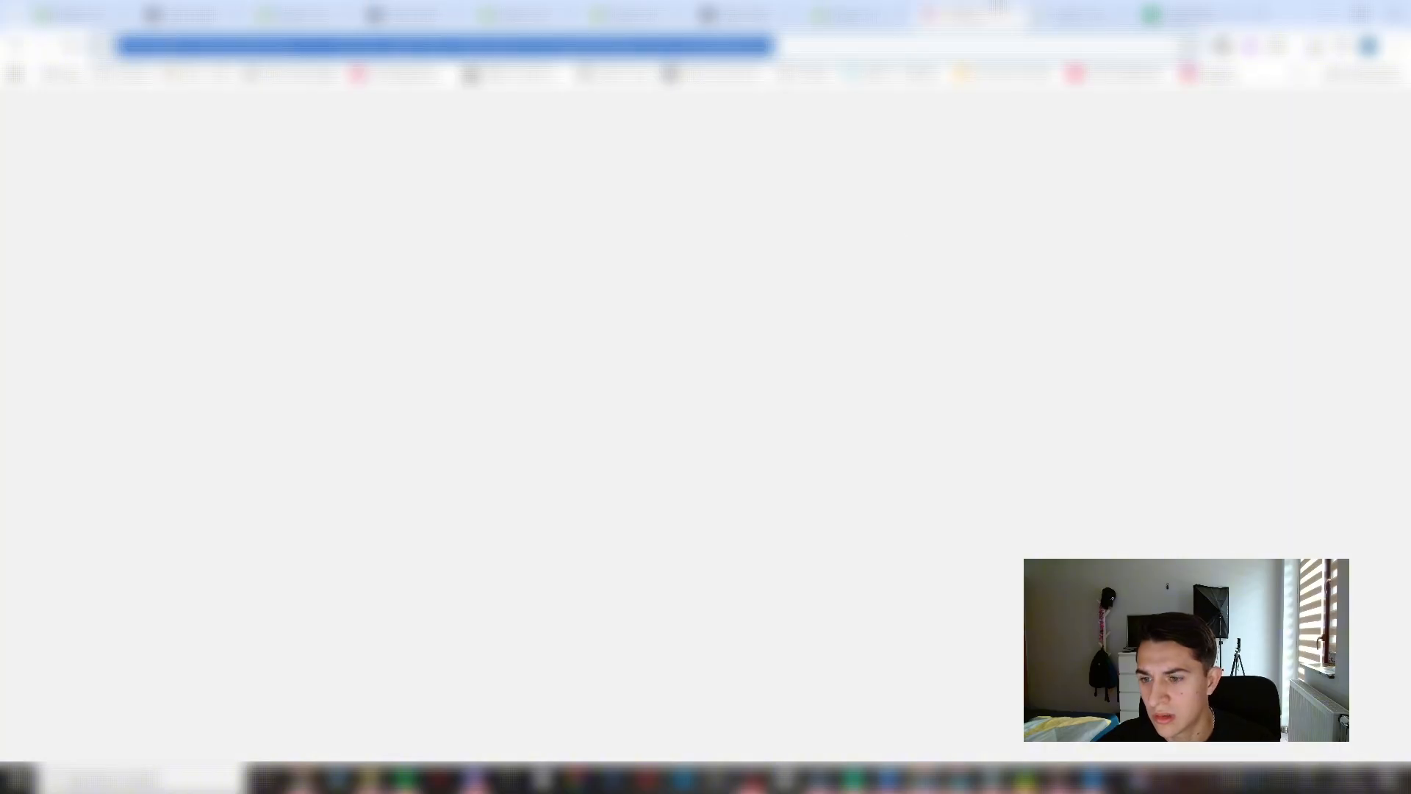
scroll(888, 480, "down", 9)
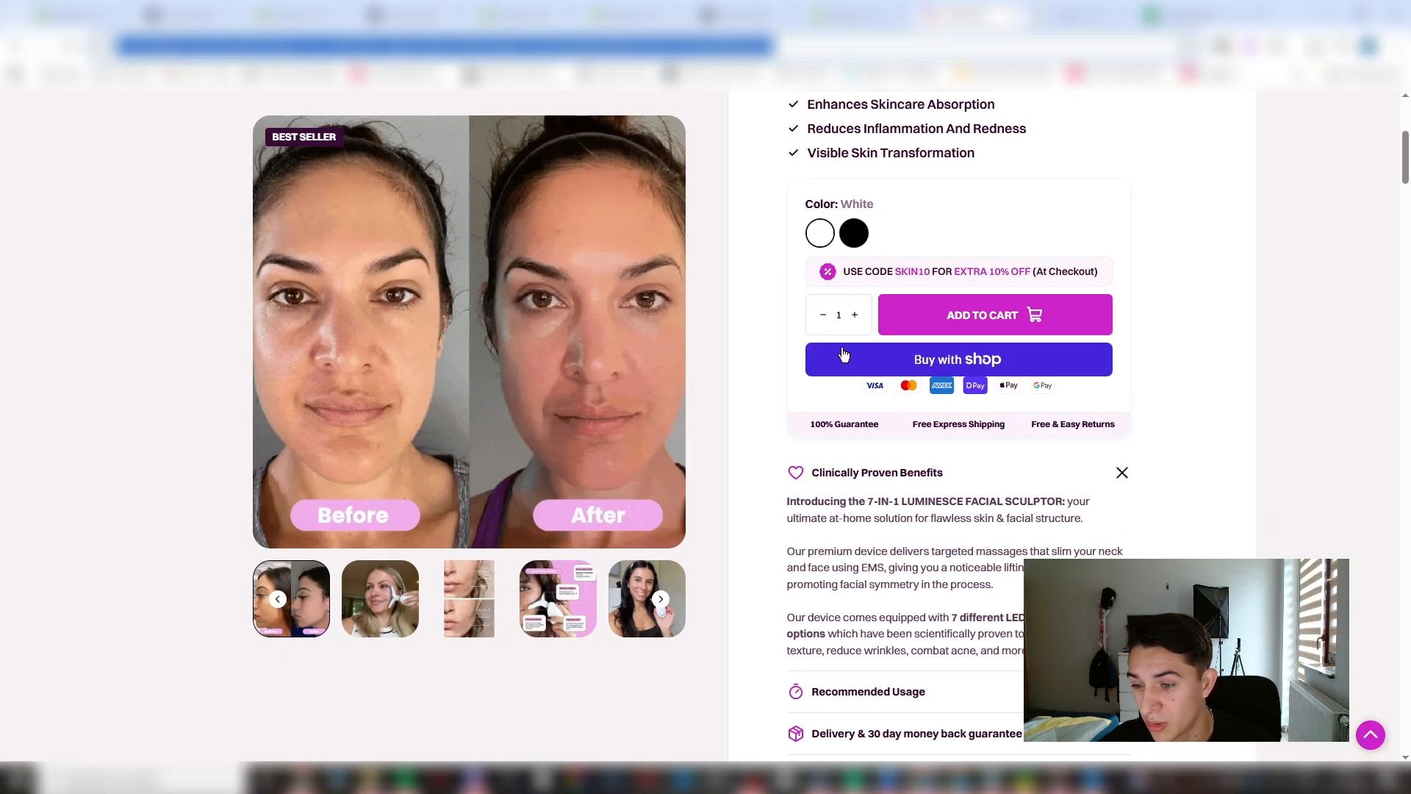
scroll(887, 479, "up", 5)
scroll(888, 479, "down", 7)
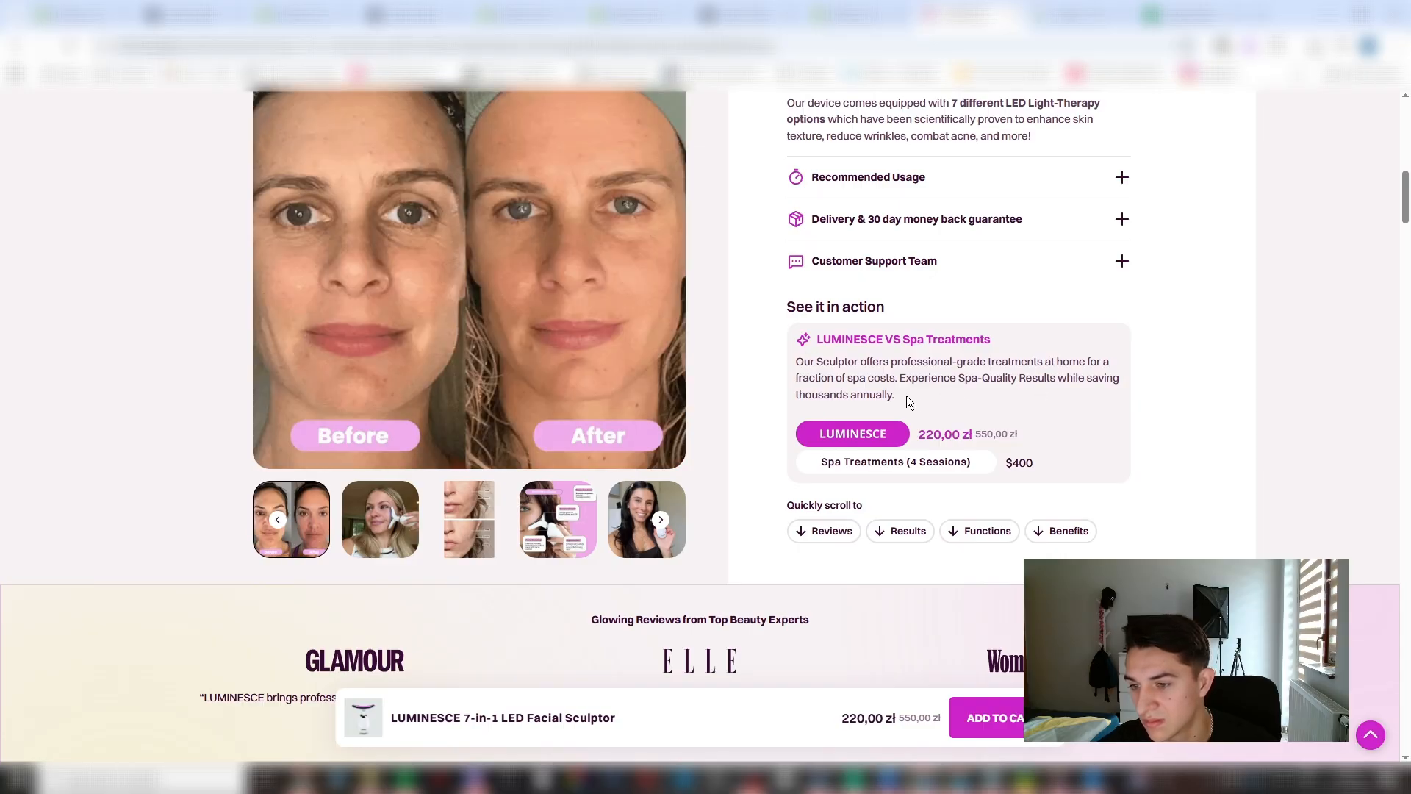
scroll(906, 396, "down", 5)
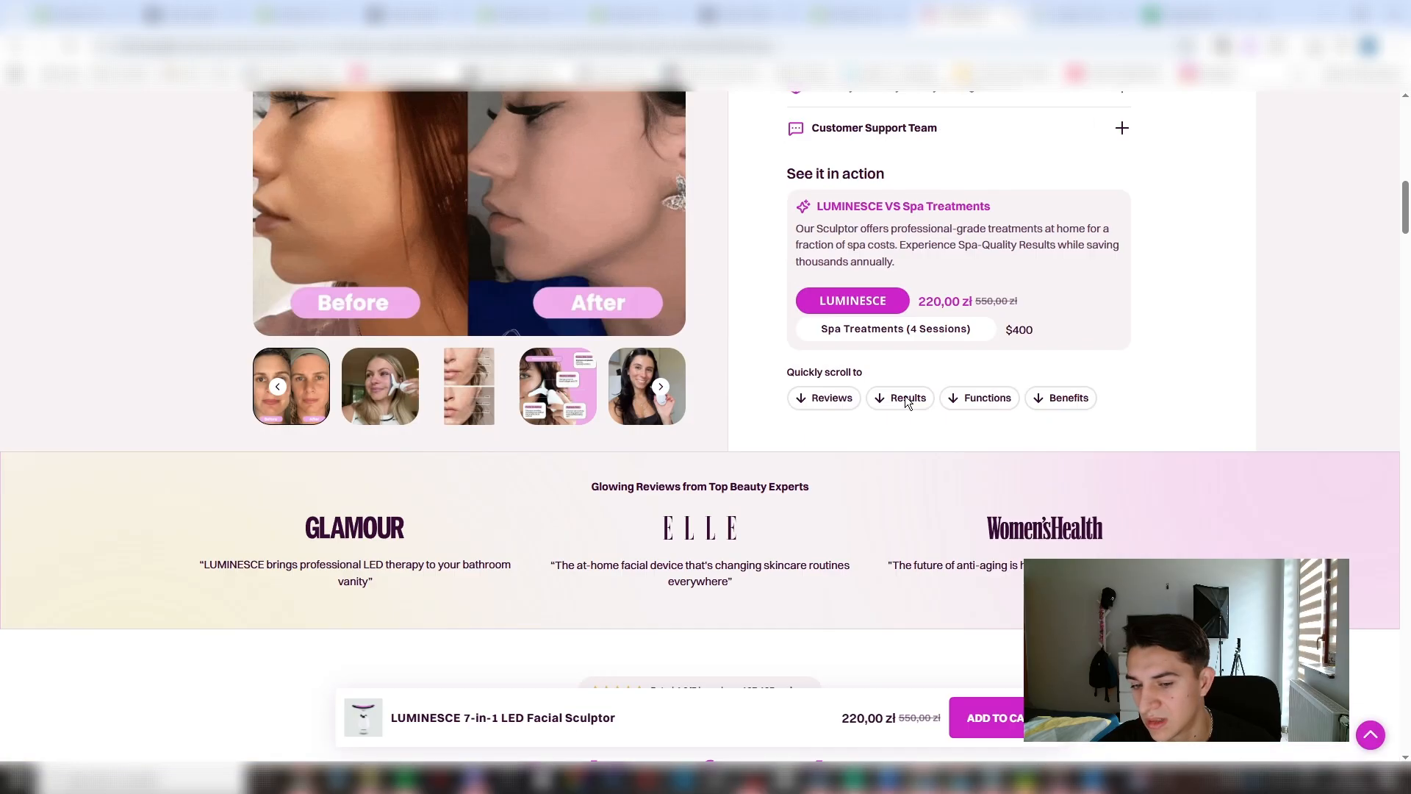
scroll(906, 395, "up", 6)
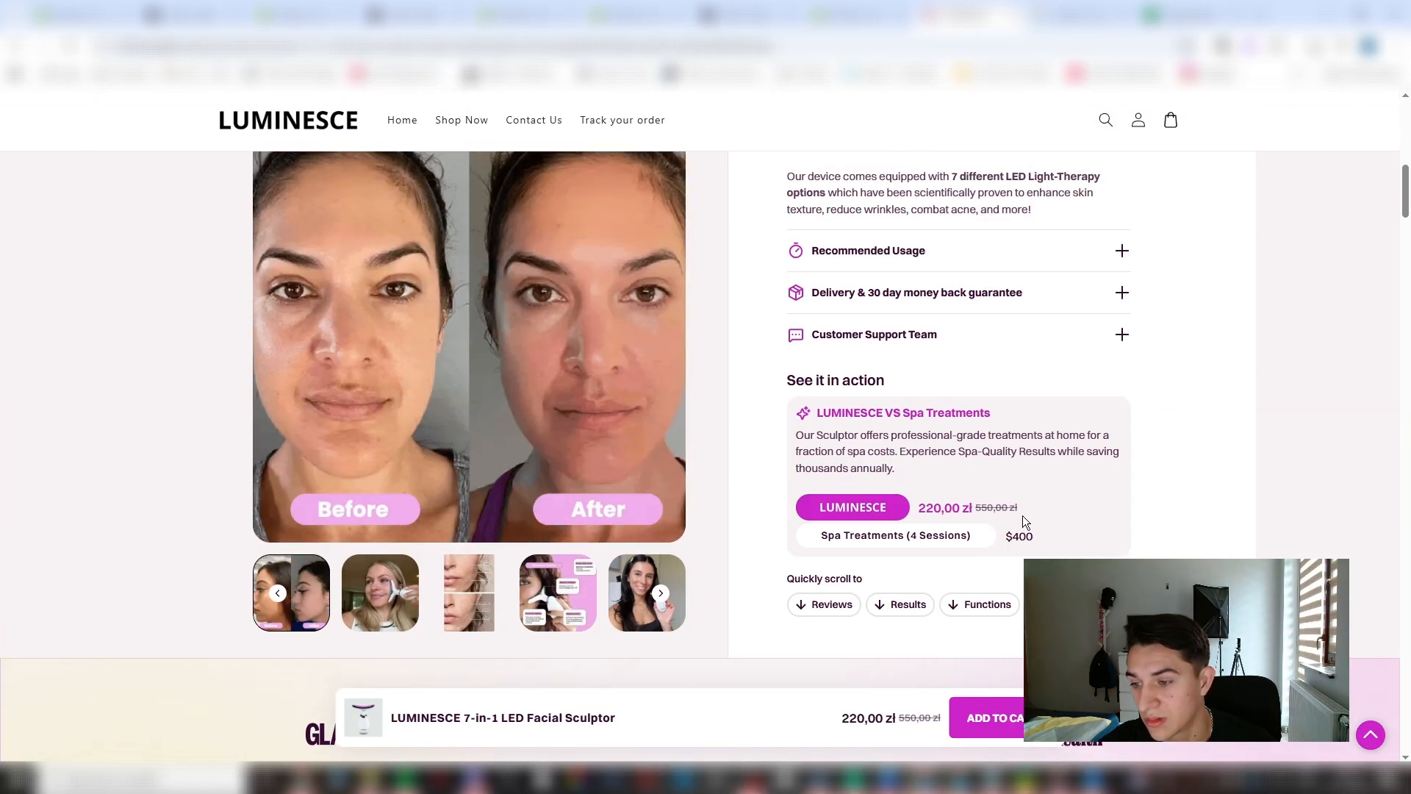
scroll(968, 535, "up", 9)
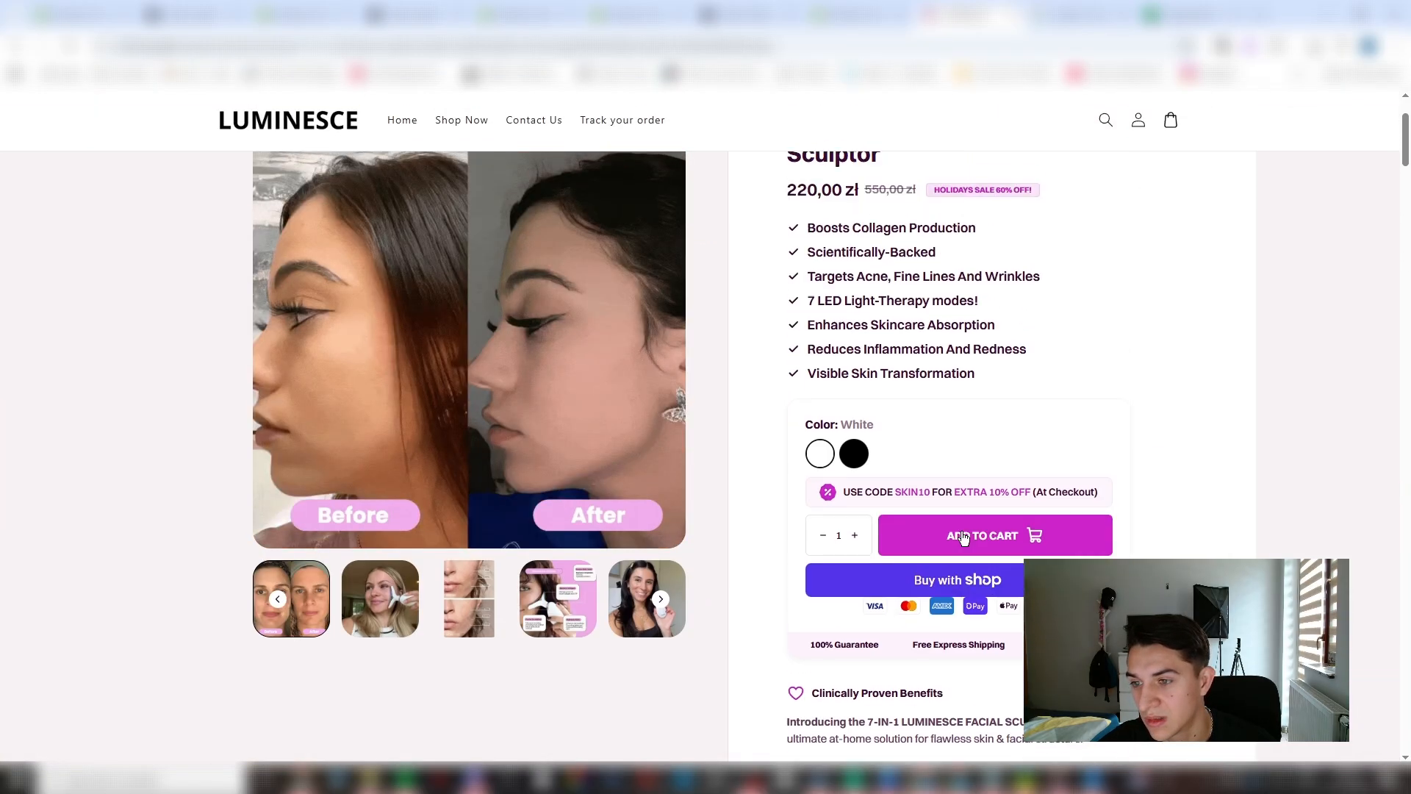
left_click(824, 456)
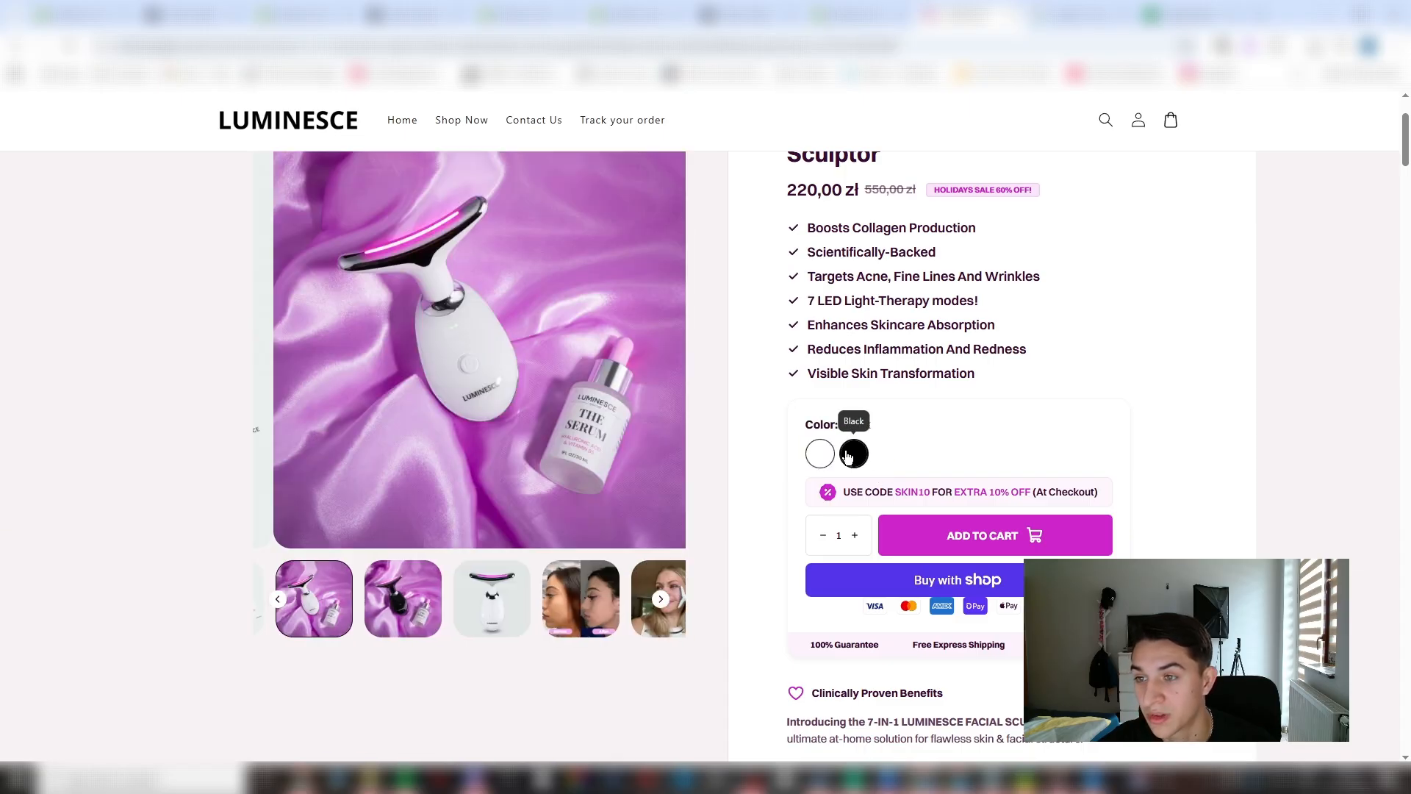
left_click(850, 460)
left_click(836, 8)
left_click(740, 9)
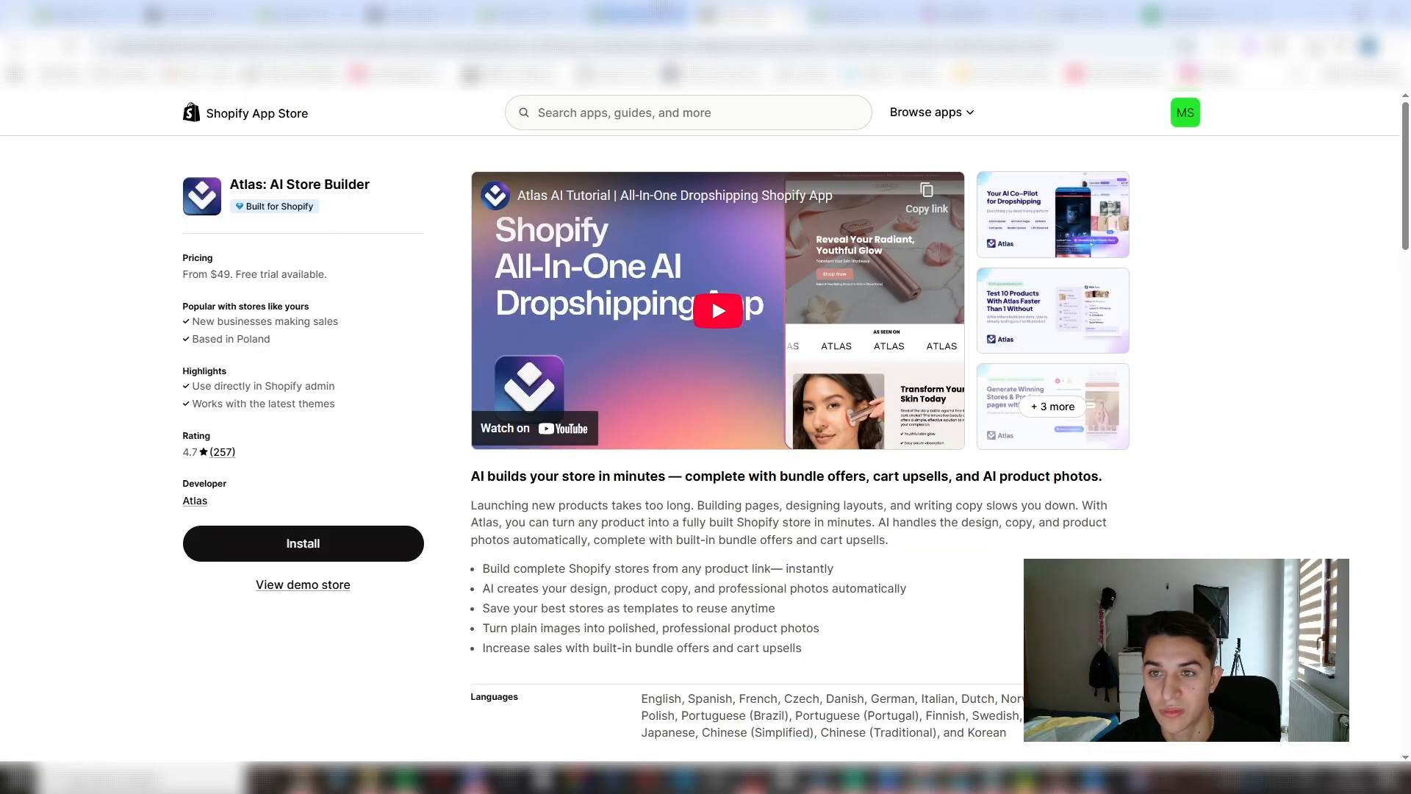
- Choose the Starter plan for Kaching Bundles and start its 14-day free trial
left_click(318, 10)
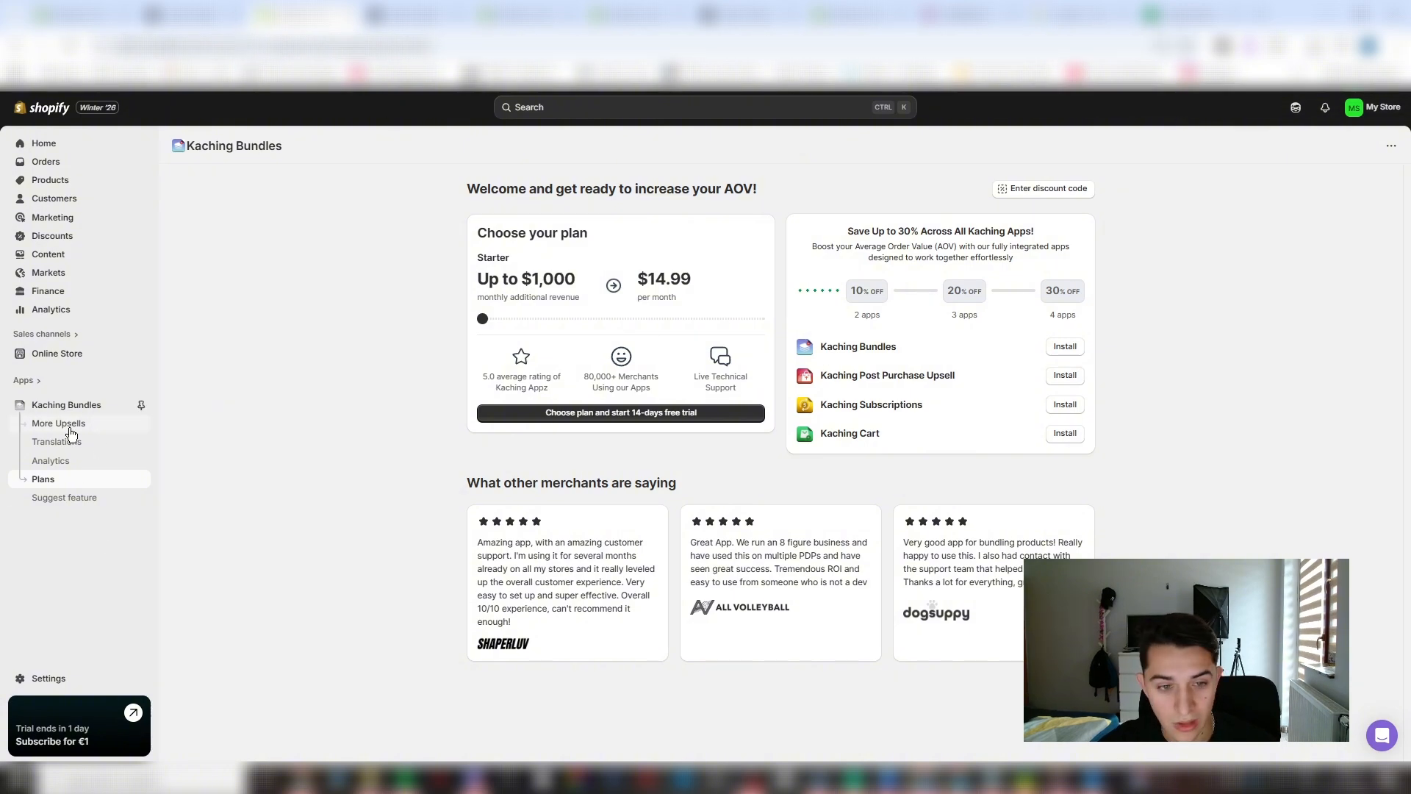
left_click(557, 413)
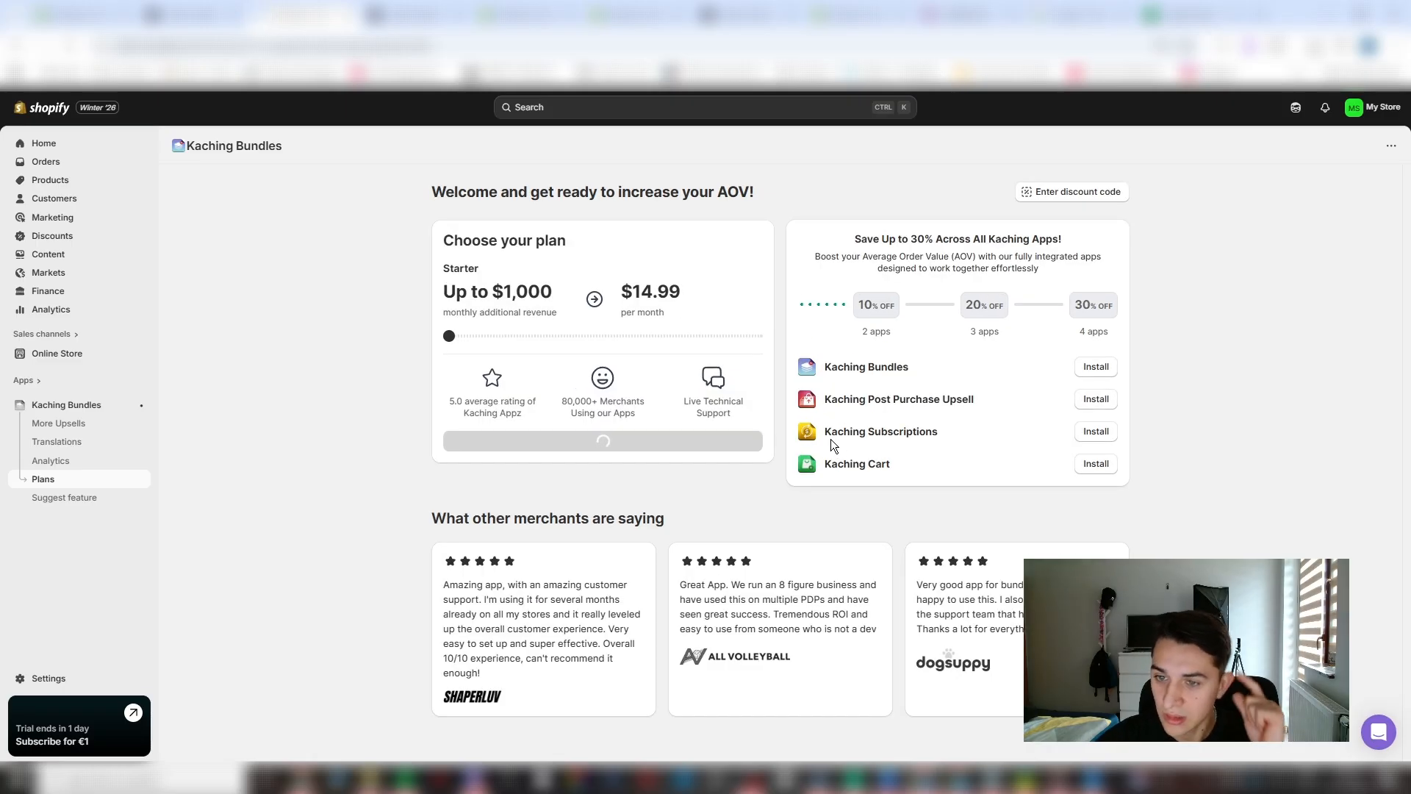
left_click(1009, 280)
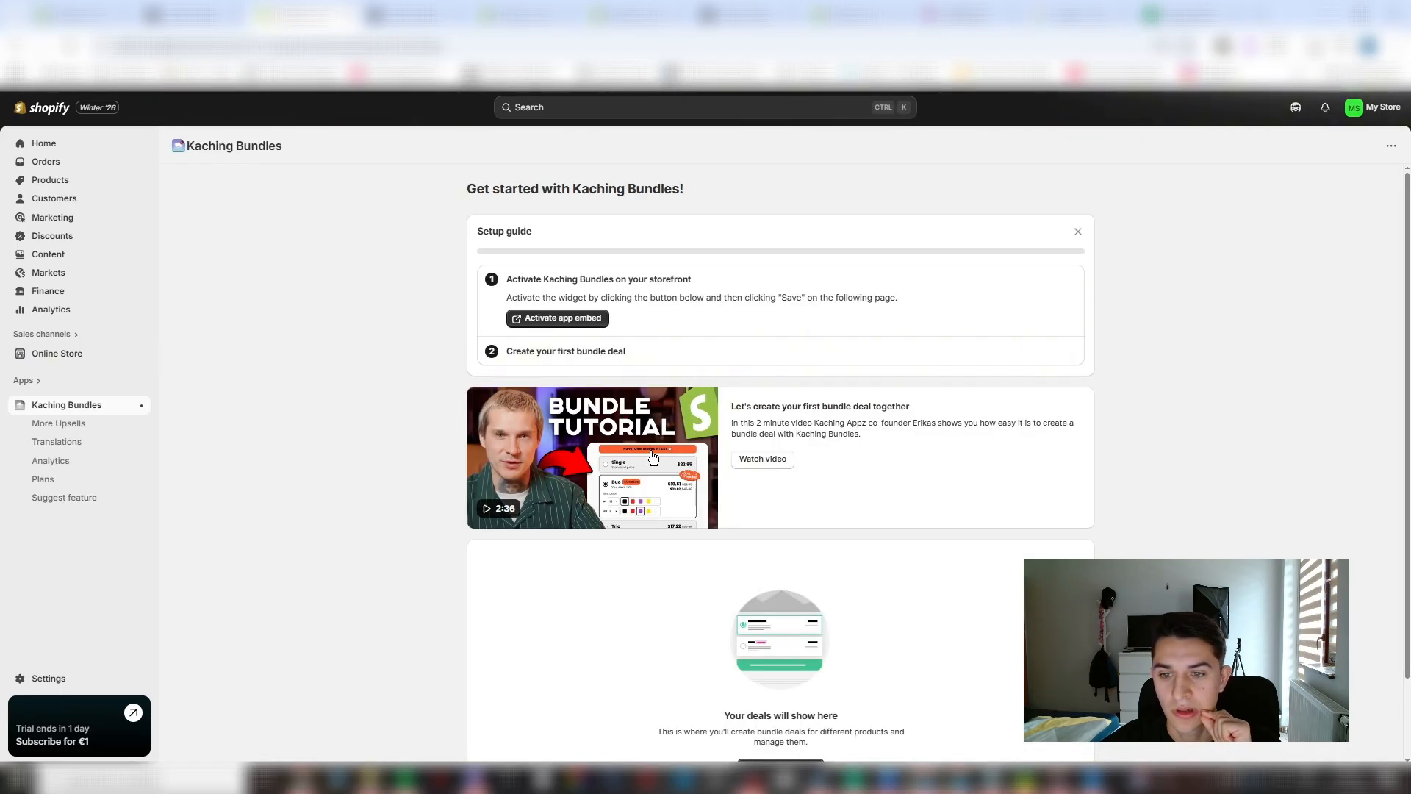
- Activate the Kaching Bundles app embed on the storefront, enable the Bundles (Deprecated) embed too, and save the theme
left_click(574, 318)
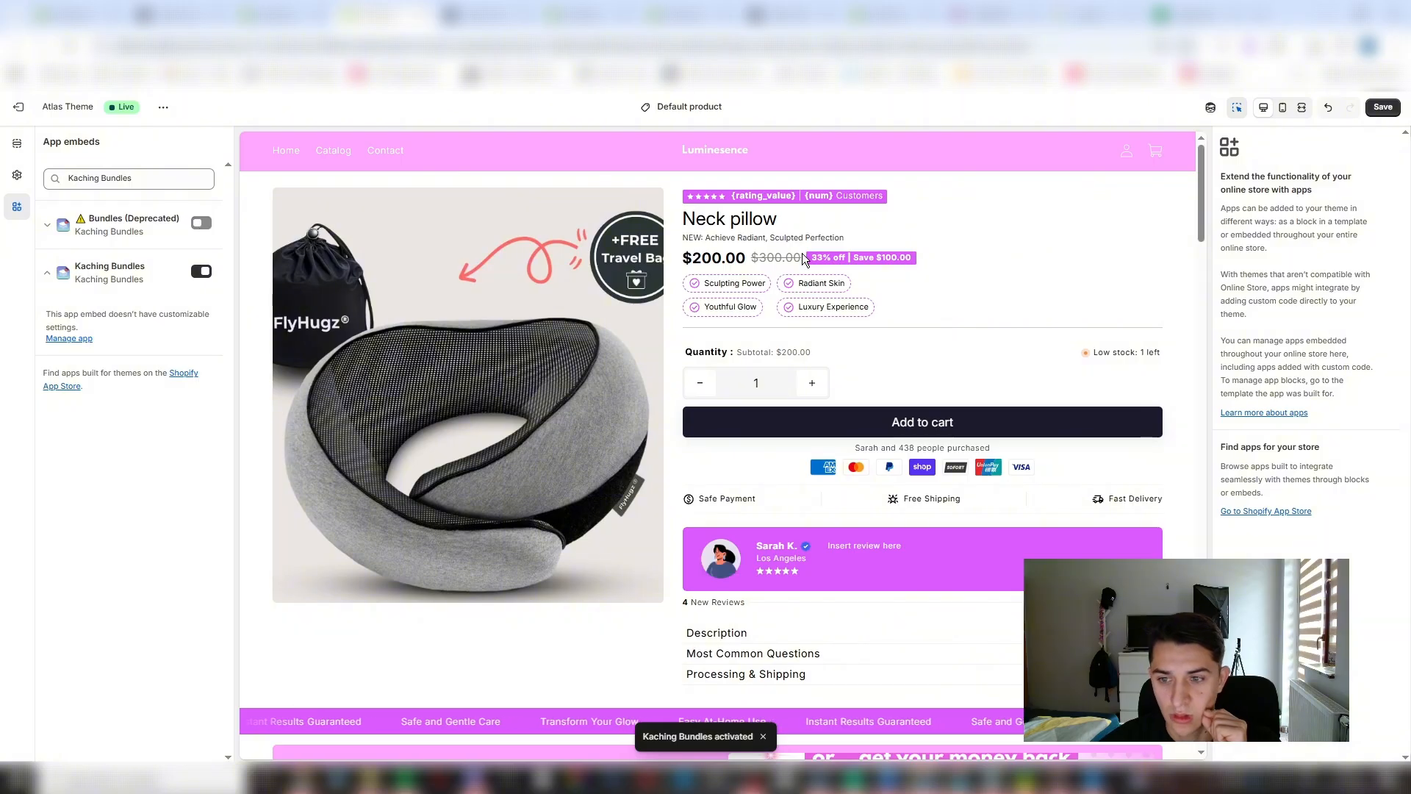
left_click(200, 223)
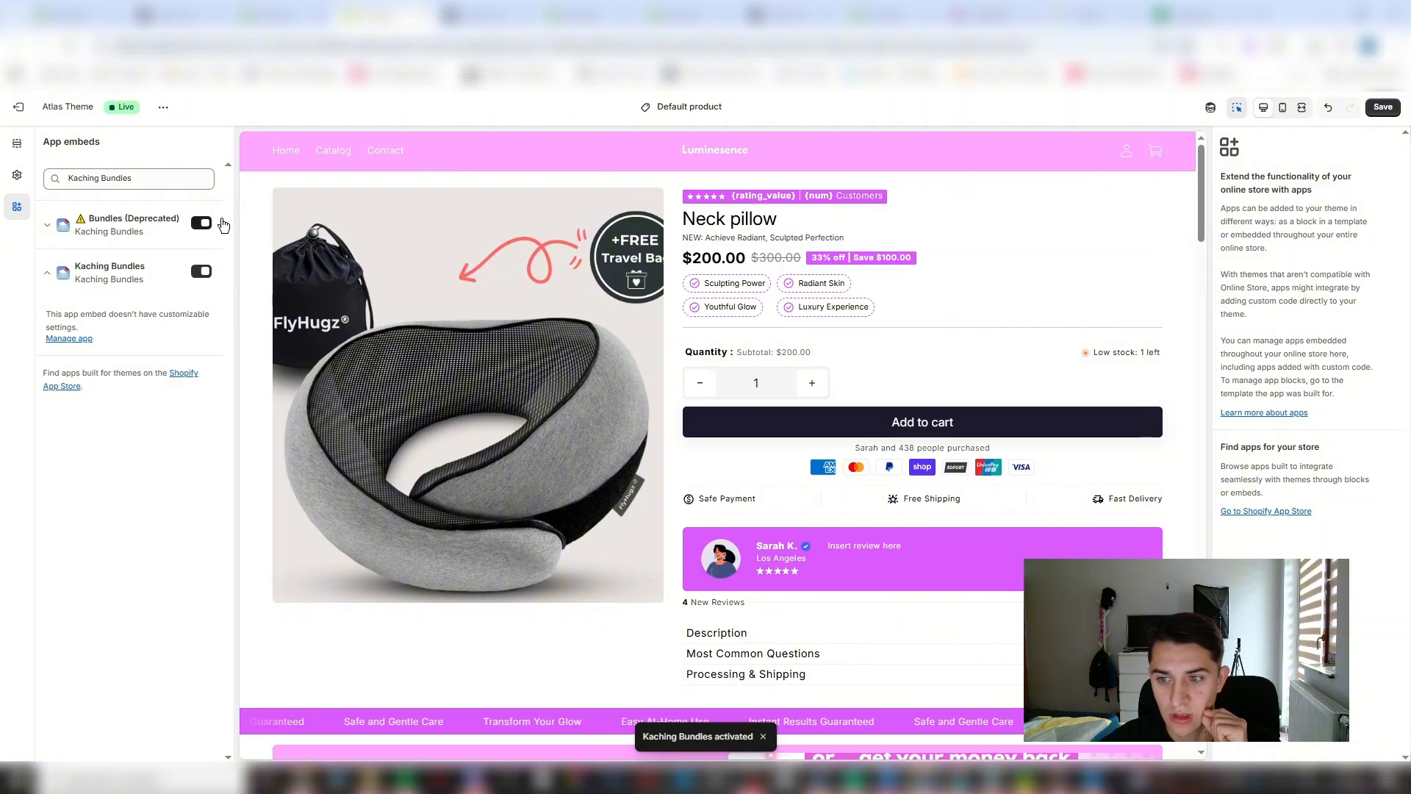
left_click(1382, 110)
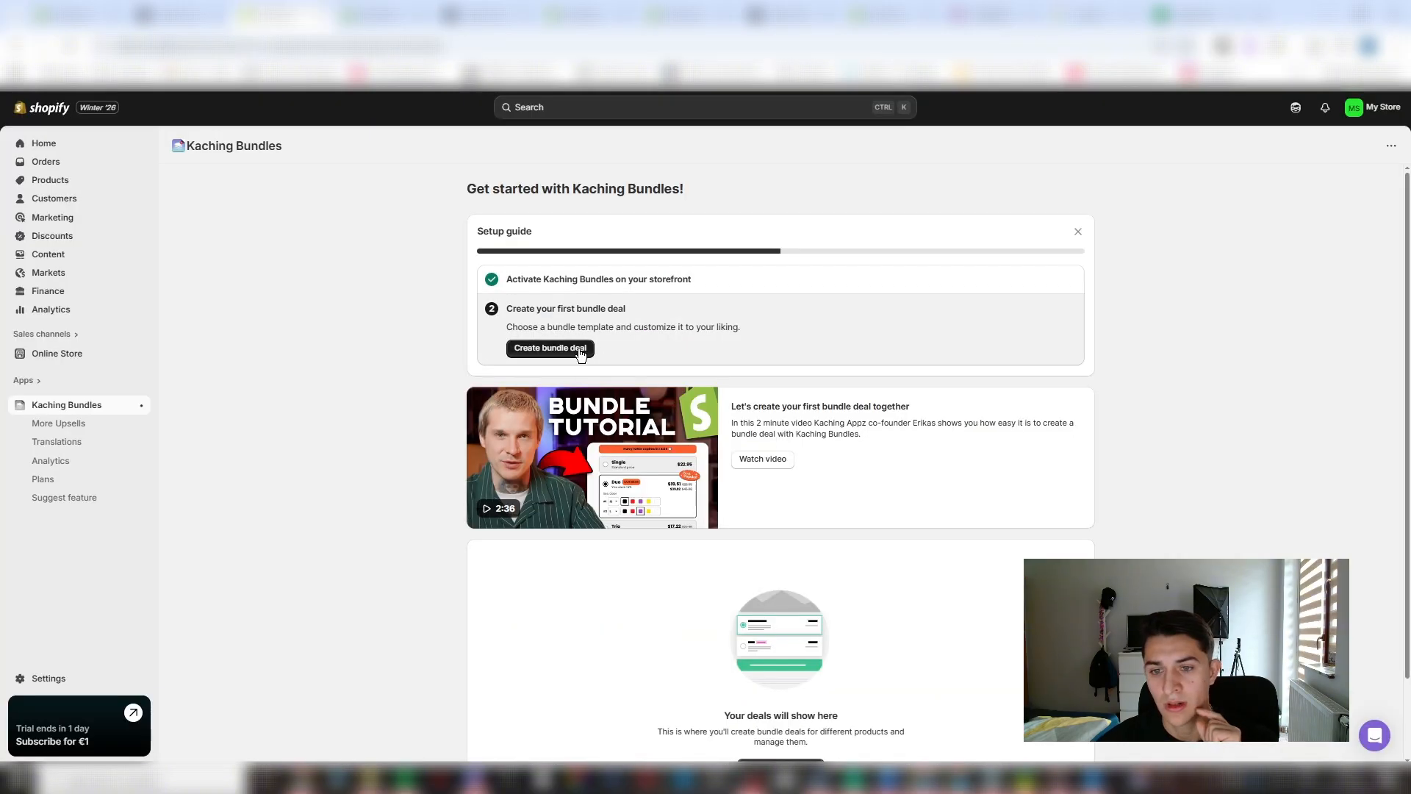
- Create a bundle deal of the Complete the bundle type and preview it with the Luminesence Facial Sculptor
left_click(580, 346)
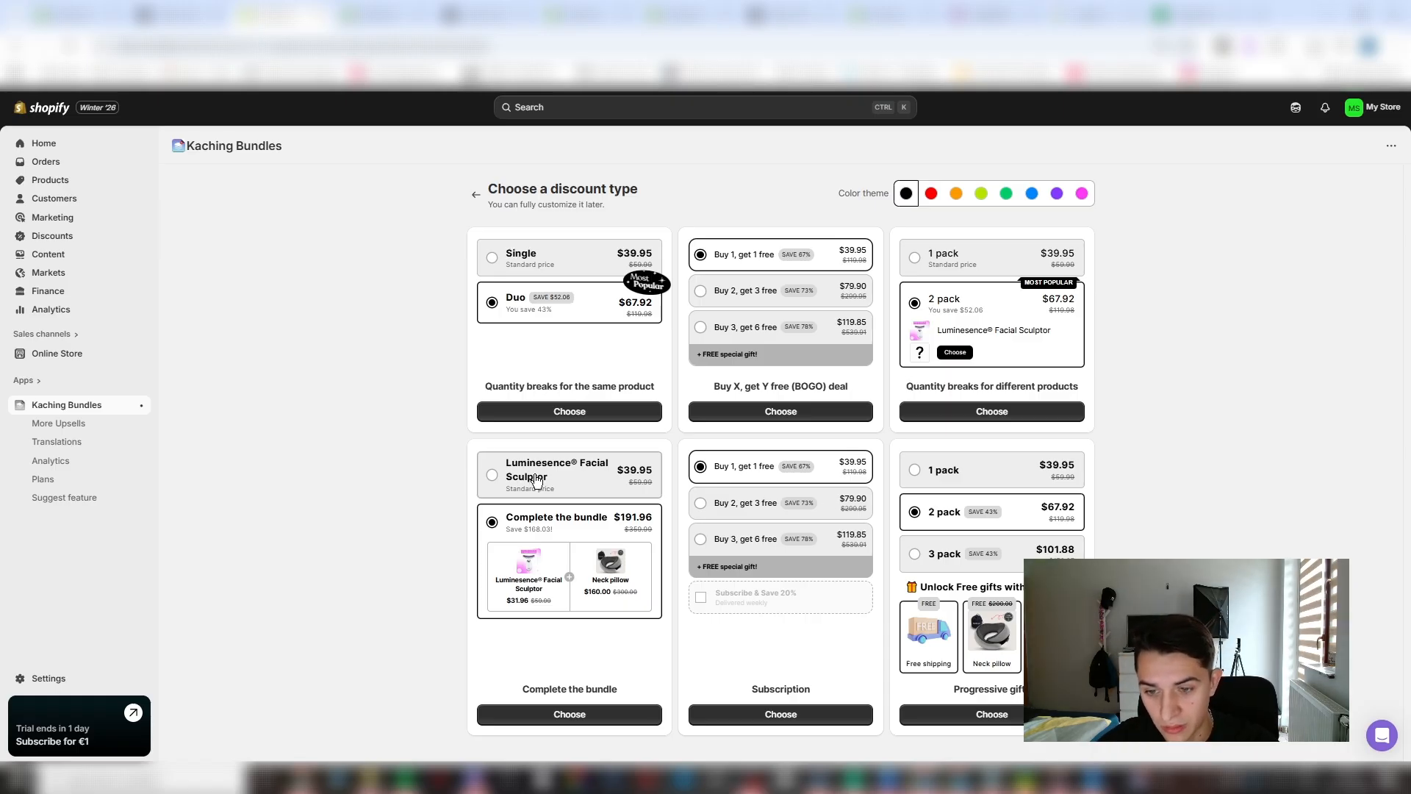
left_click(611, 713)
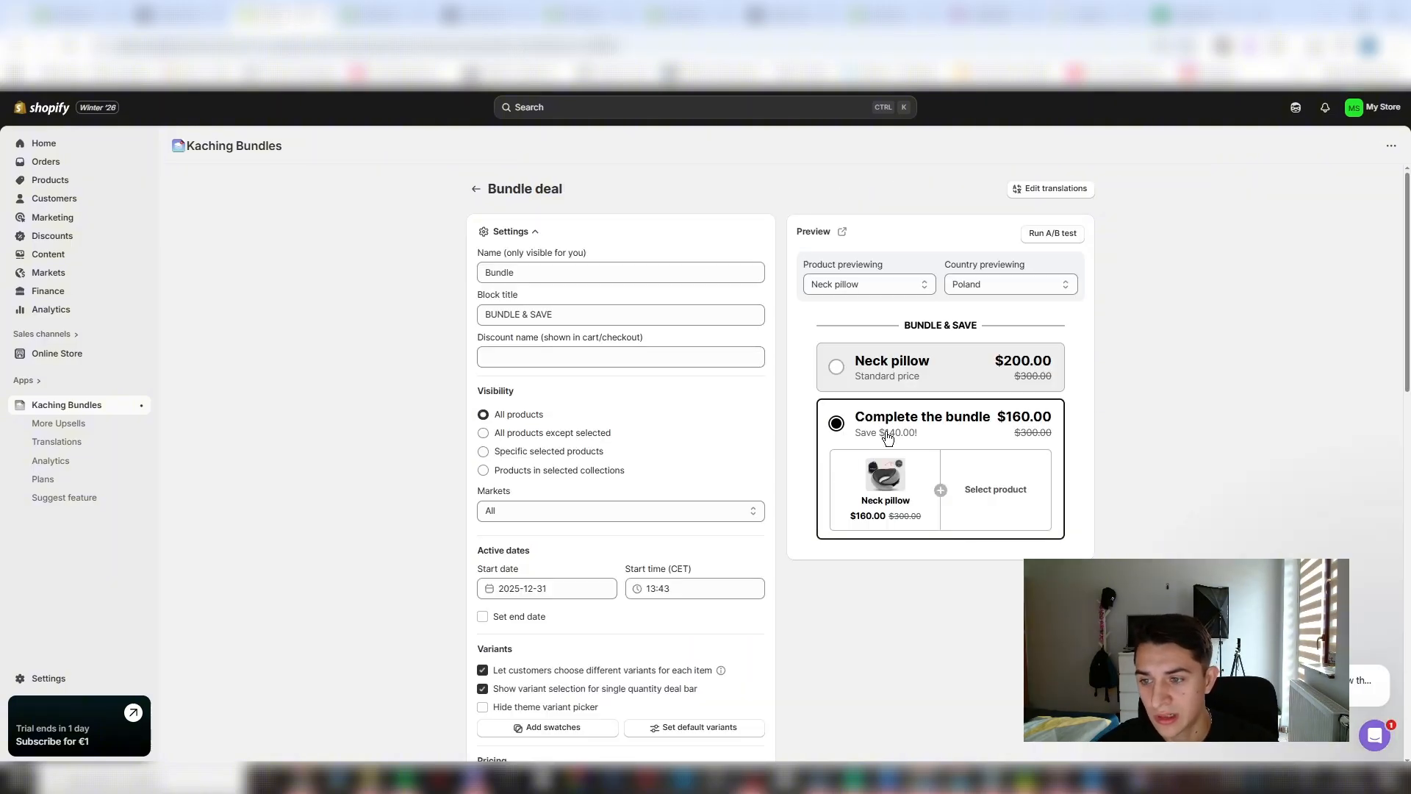
left_click(673, 354)
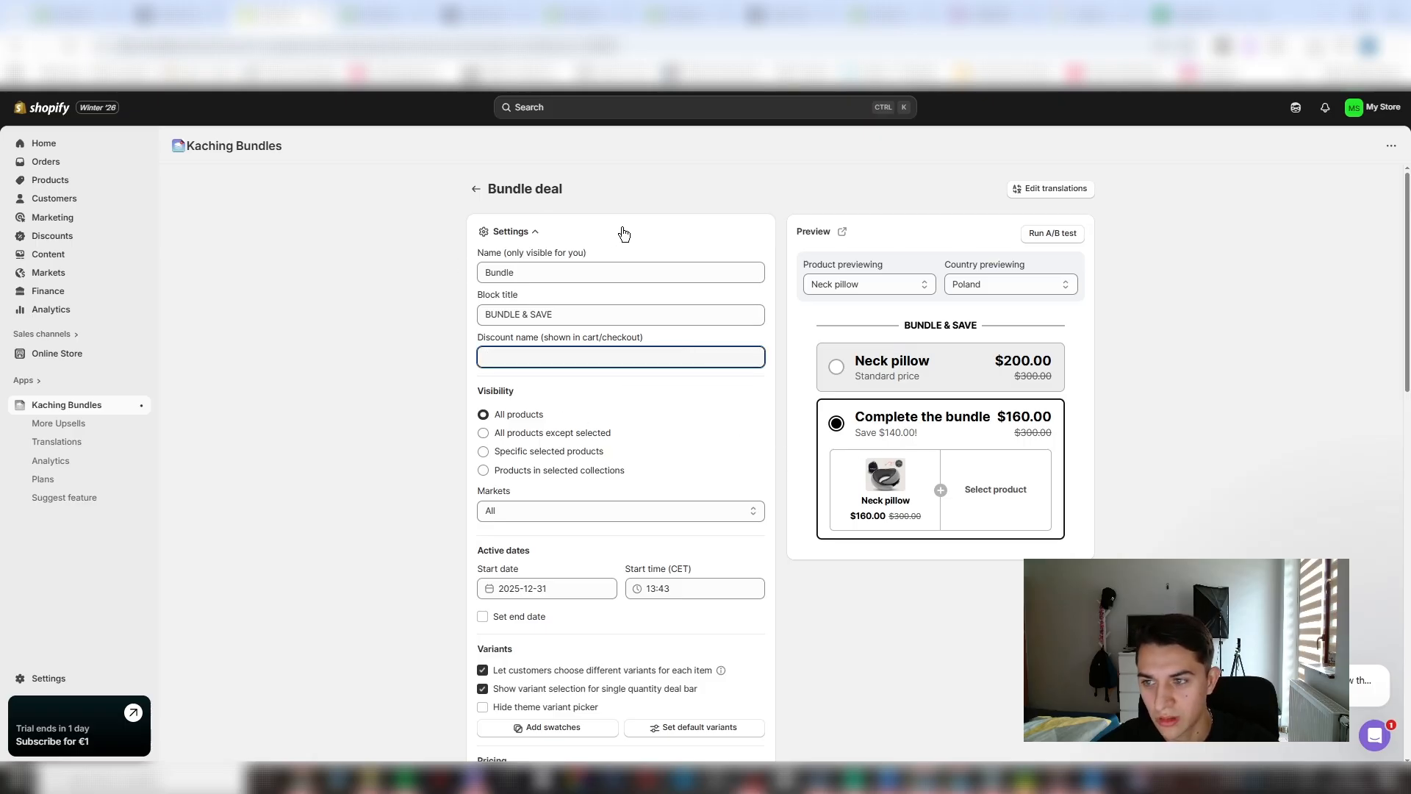
left_click(867, 282)
left_click(661, 293)
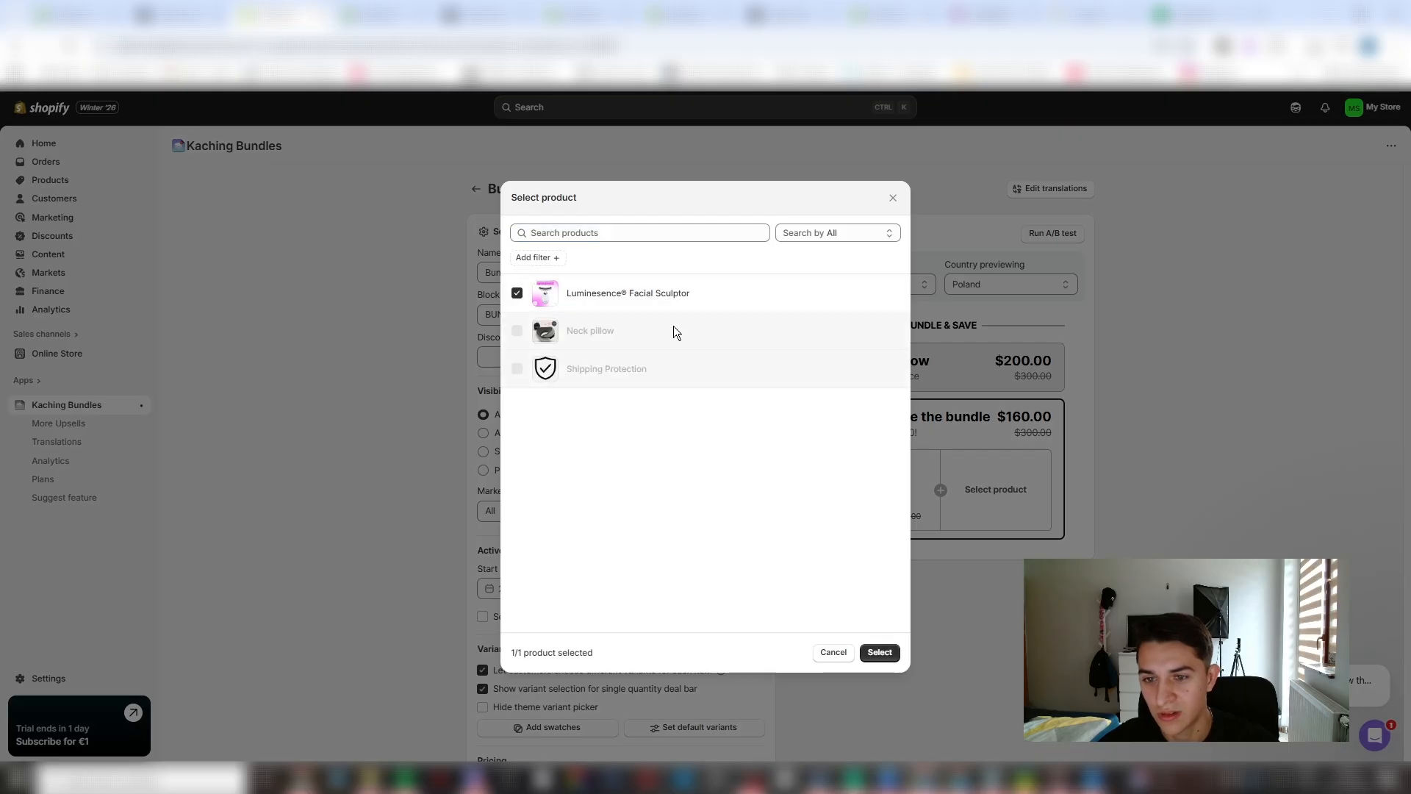
left_click(879, 652)
- Review the bundle deal's visibility, markets, active dates and variant settings
scroll(583, 460, "down", 2)
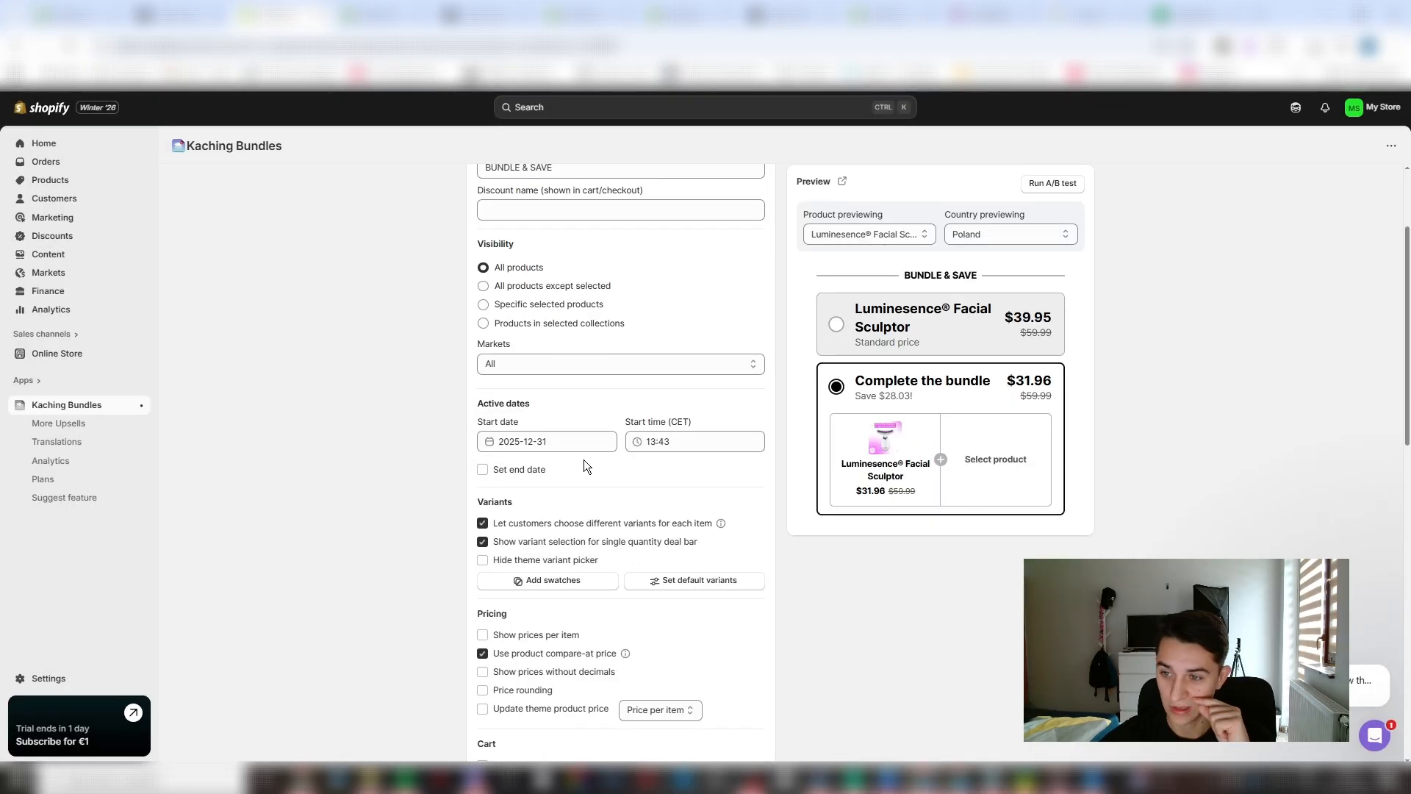
scroll(556, 346, "up", 2)
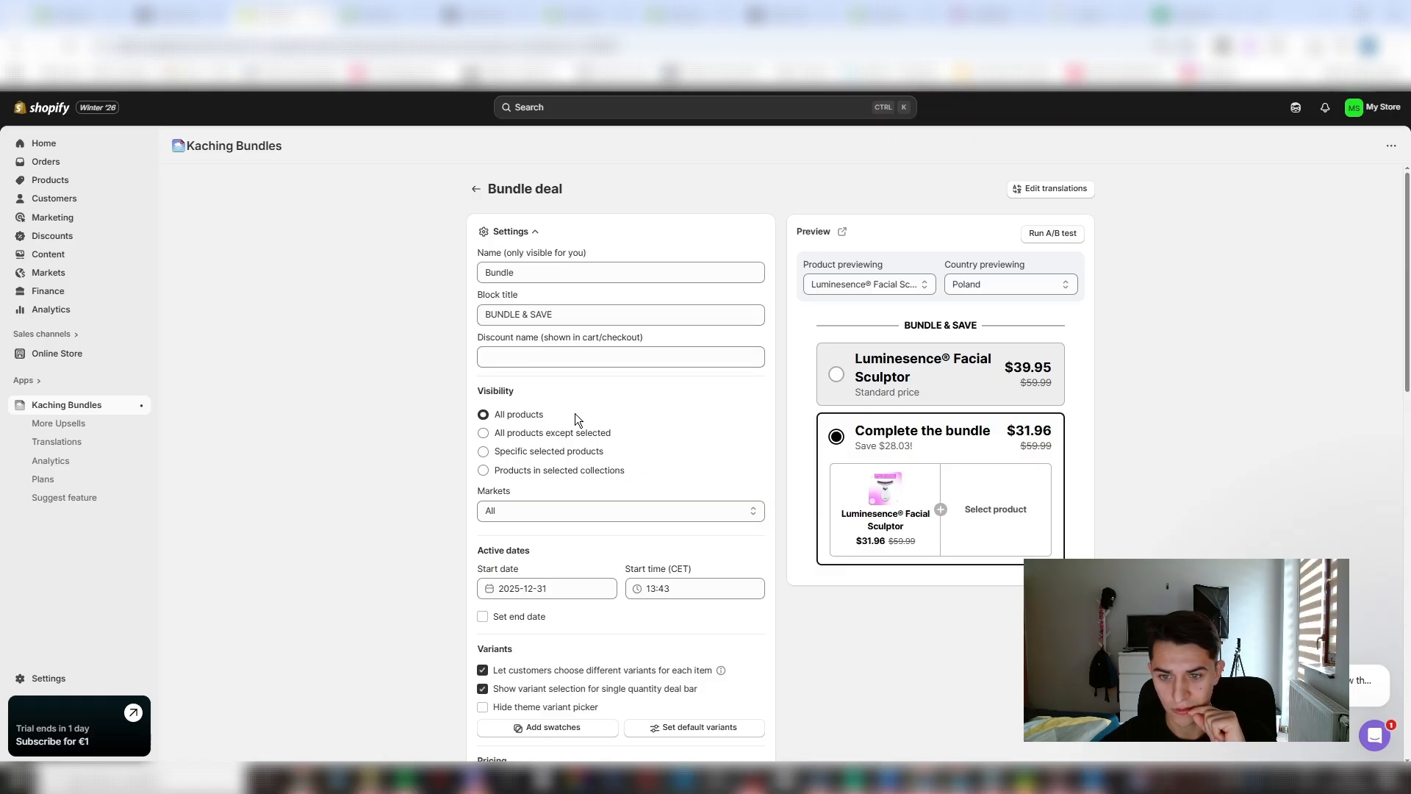
scroll(573, 413, "down", 2)
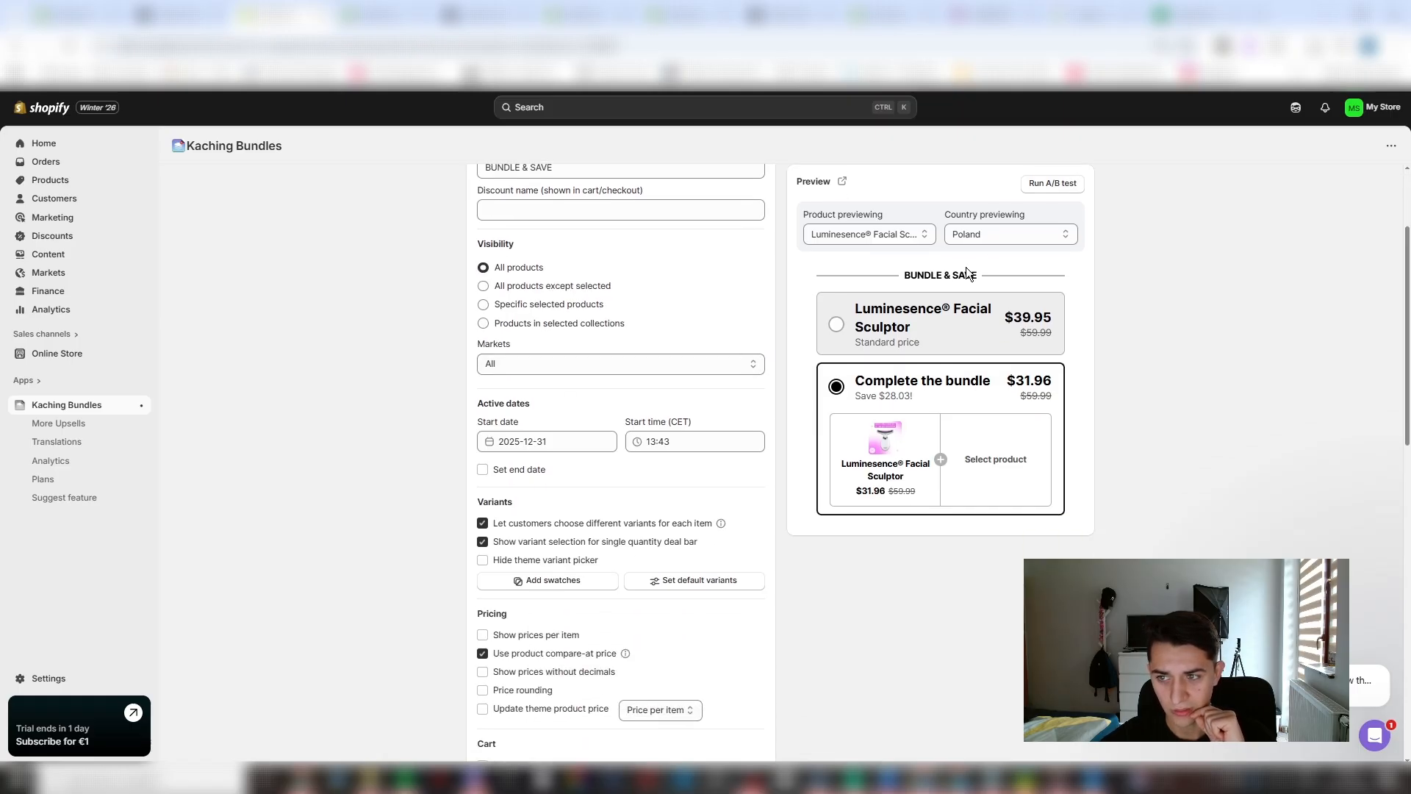
left_click(641, 371)
left_click(642, 370)
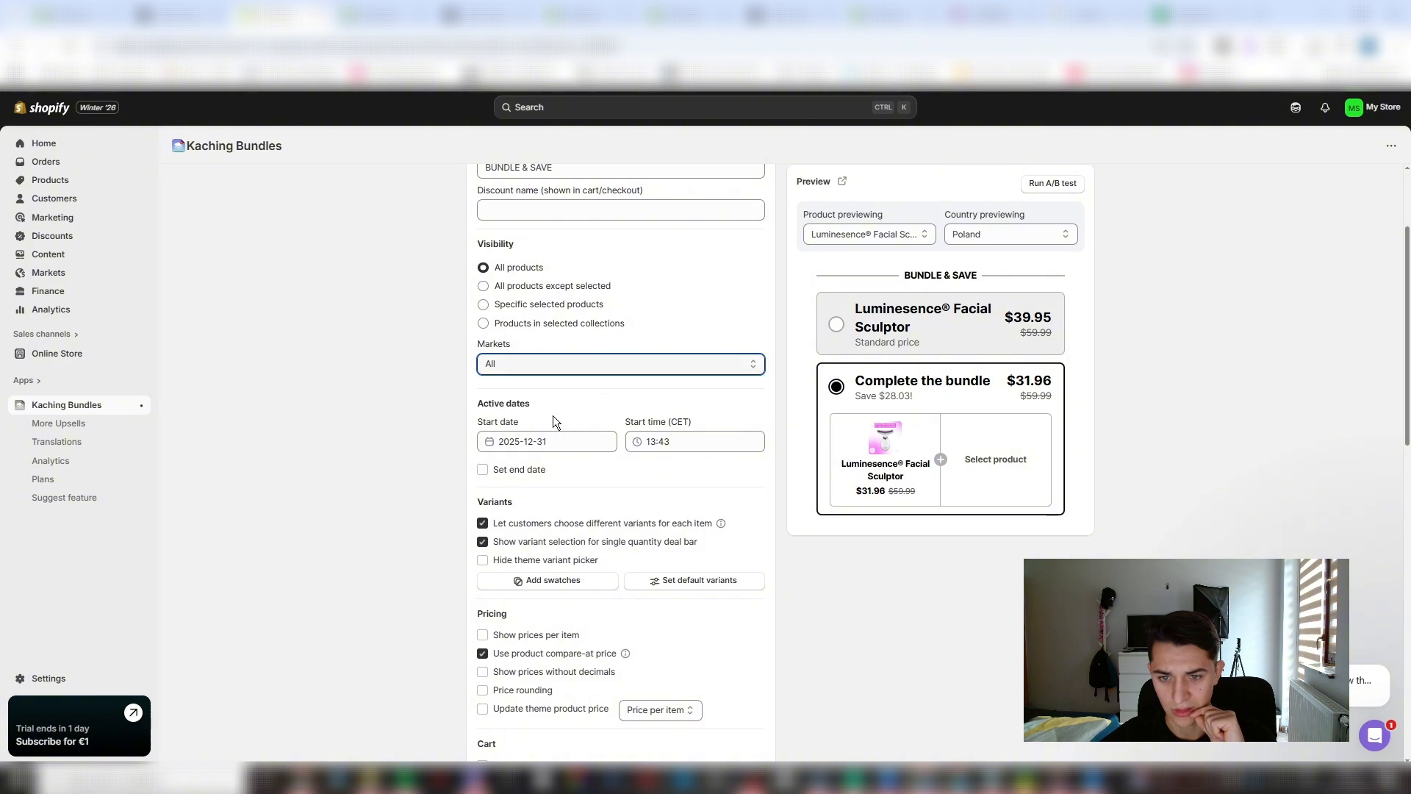
scroll(552, 416, "down", 2)
left_click(602, 224)
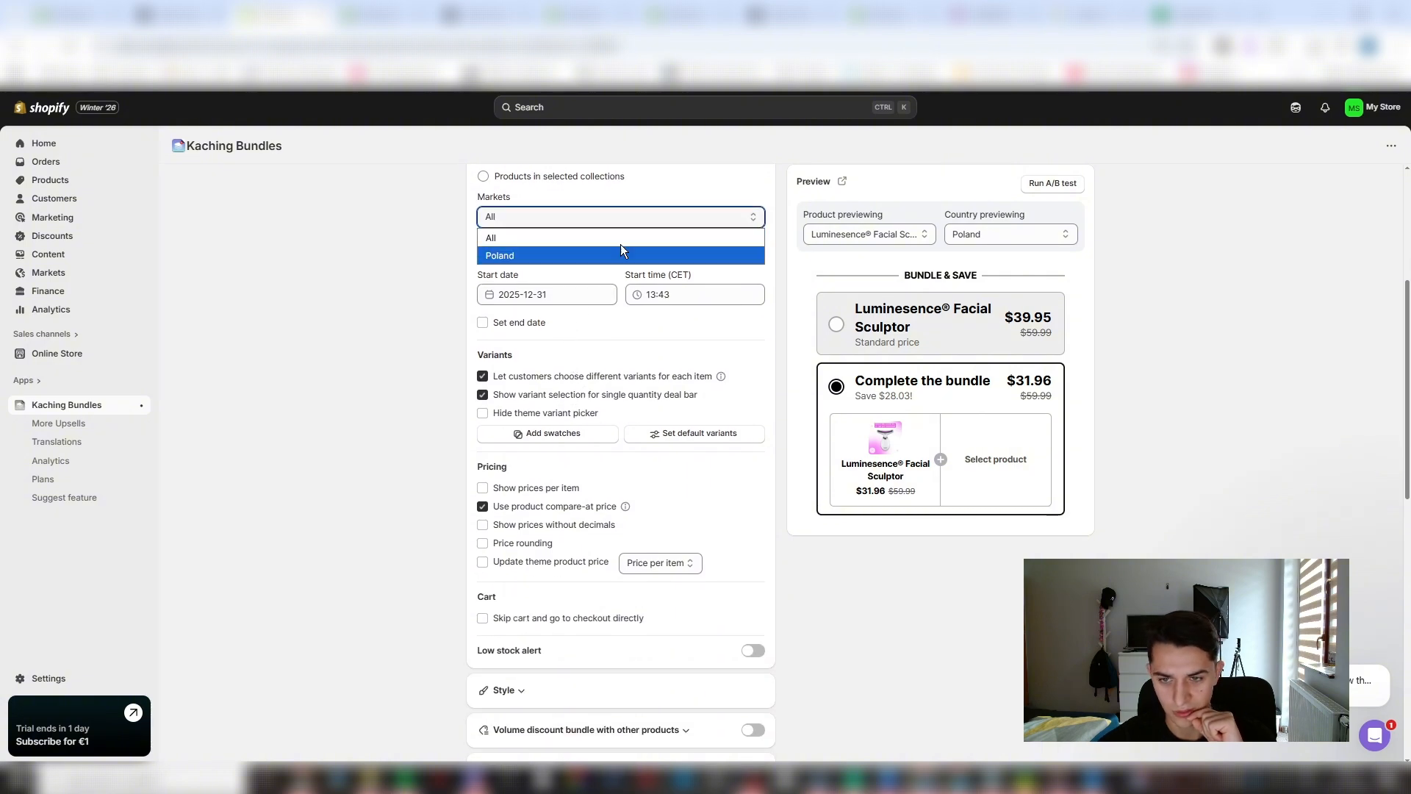
left_click(655, 213)
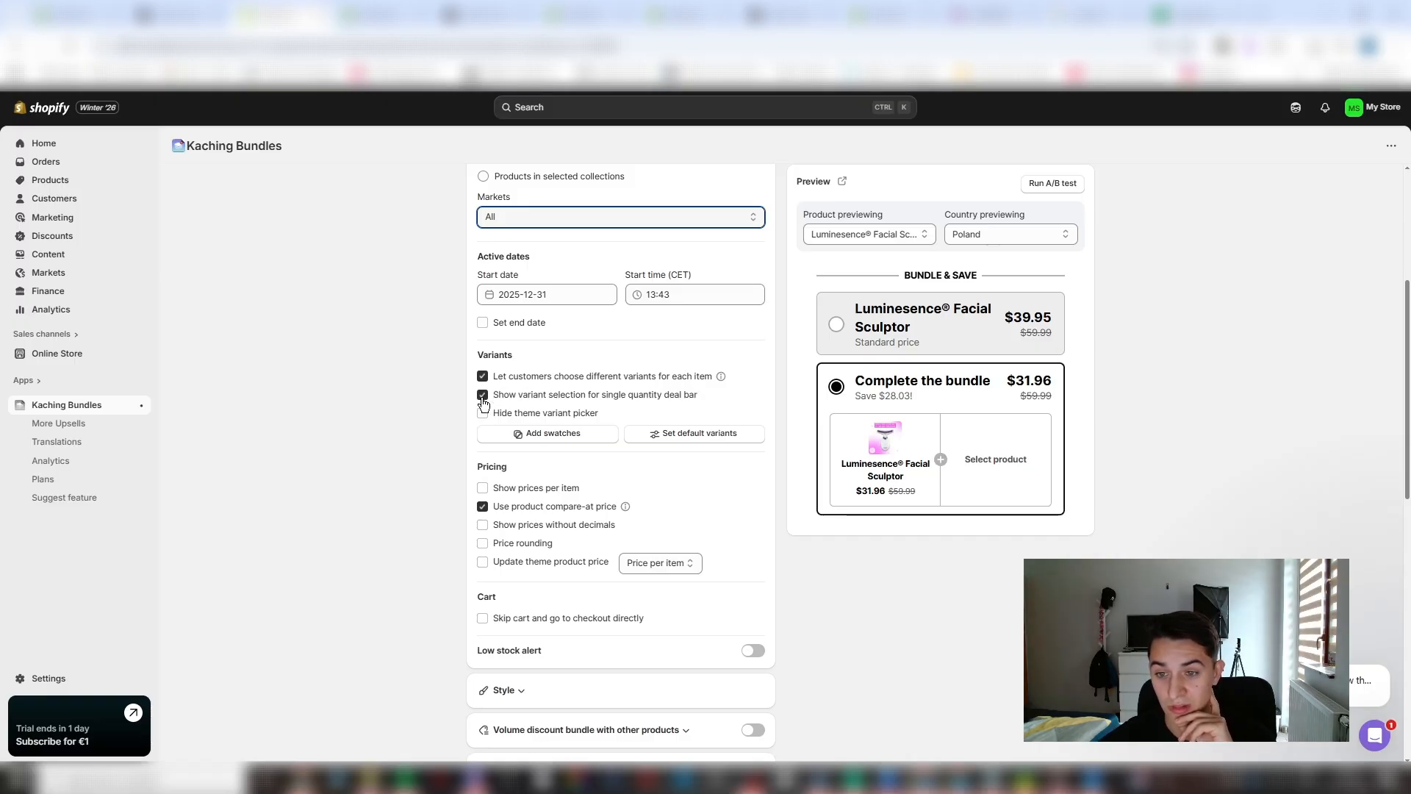
- Enable Price rounding for the bundle deal and set it to .95
scroll(478, 416, "down", 1)
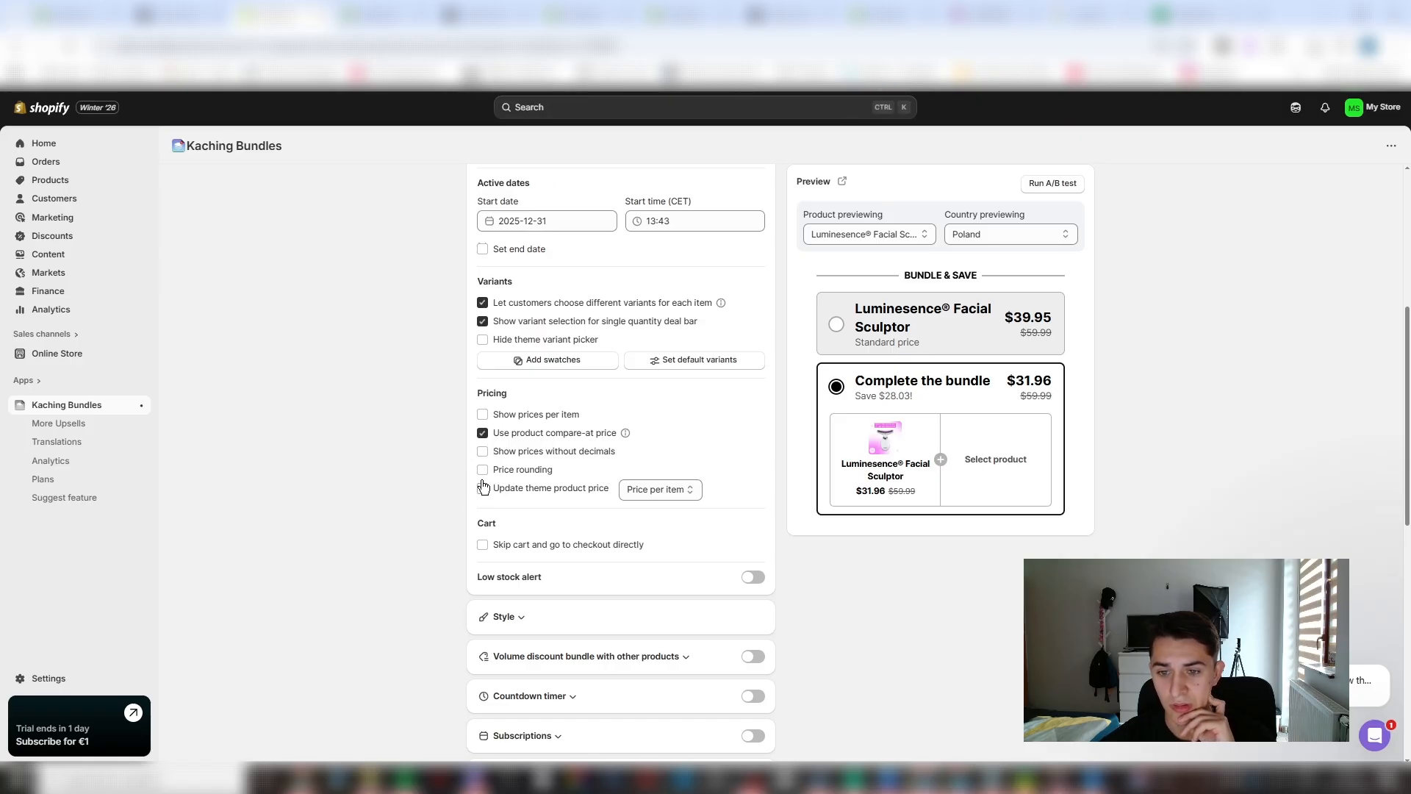
left_click(483, 471)
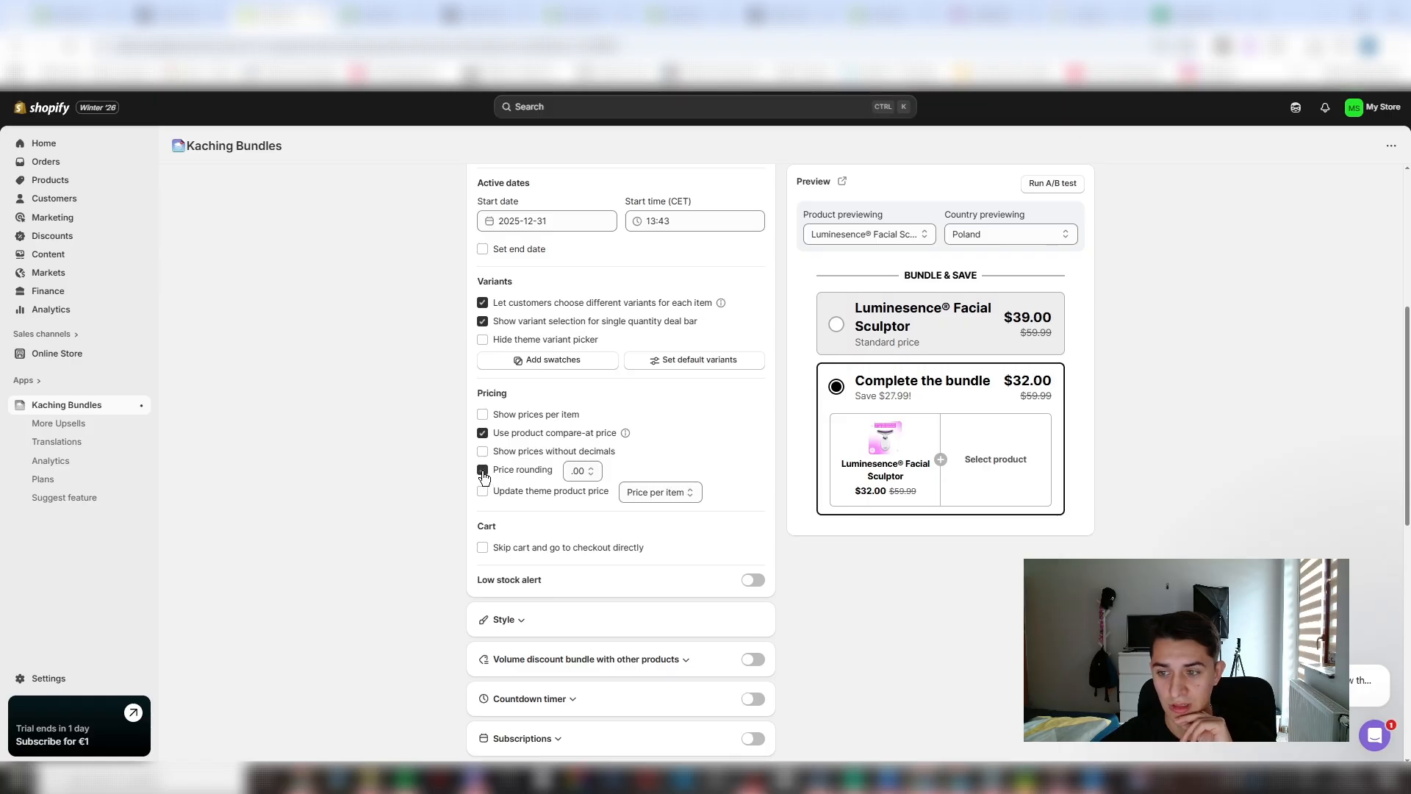
left_click(581, 472)
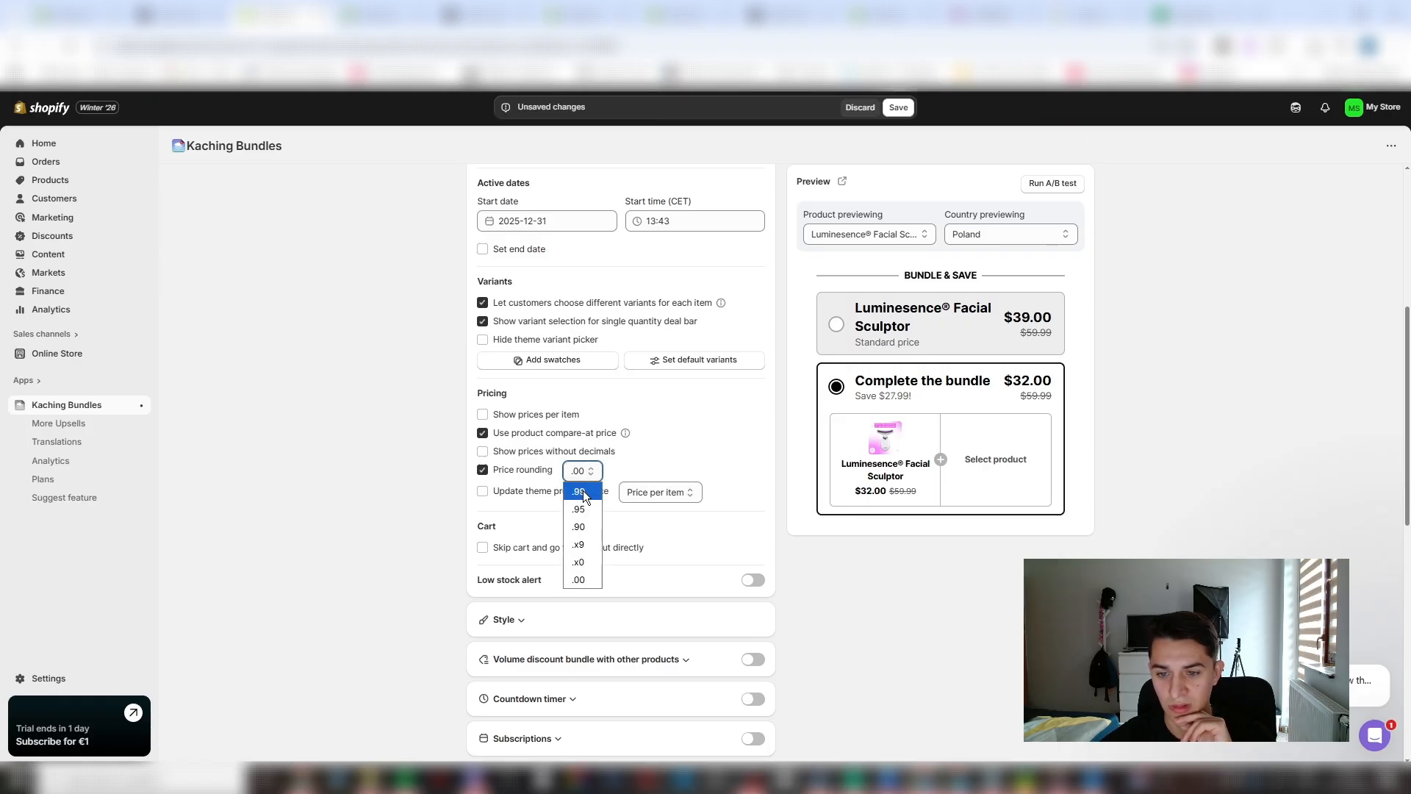
left_click(580, 491)
left_click(588, 478)
left_click(584, 512)
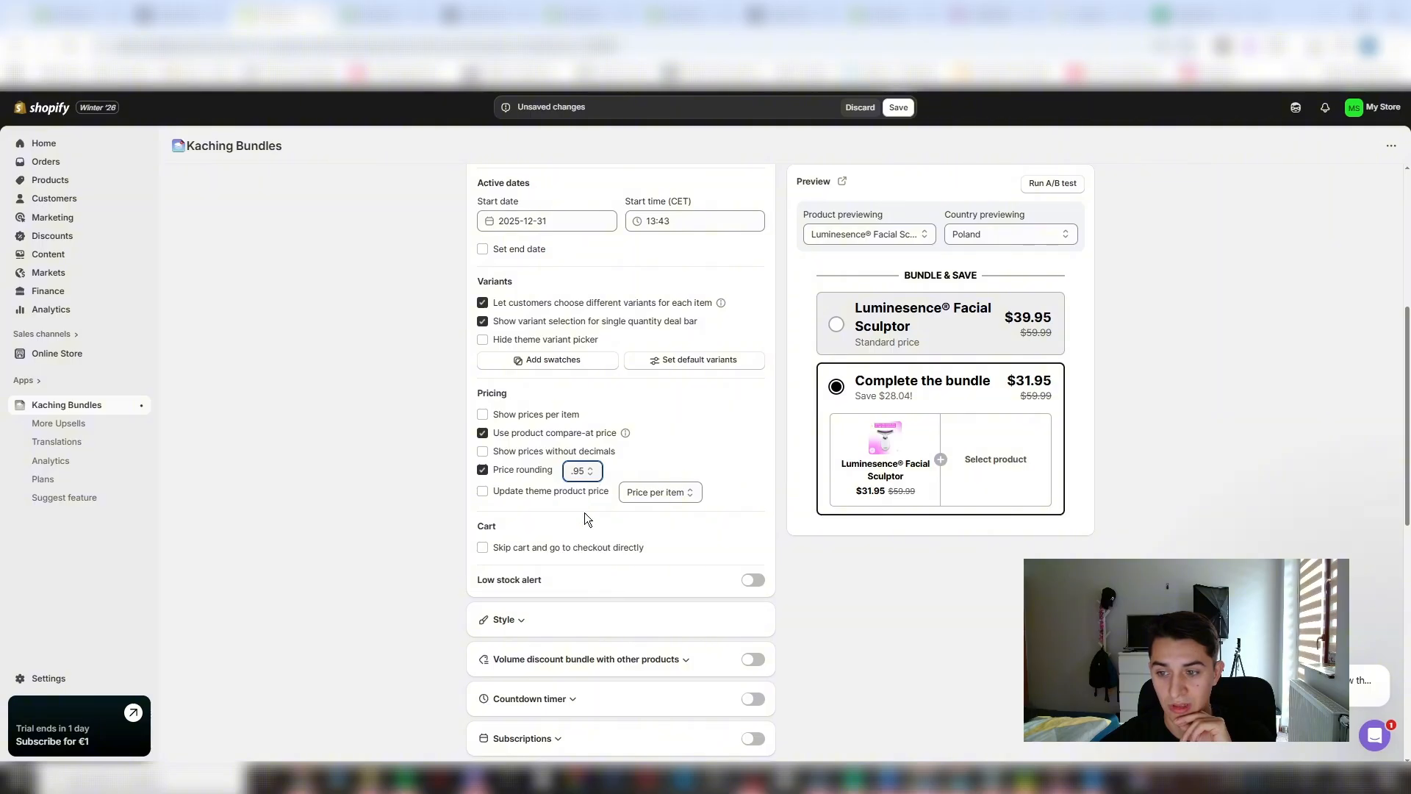
- Round the bundle deal's prices to .99 and set the theme product price option to Bundle price
left_click(593, 476)
left_click(580, 491)
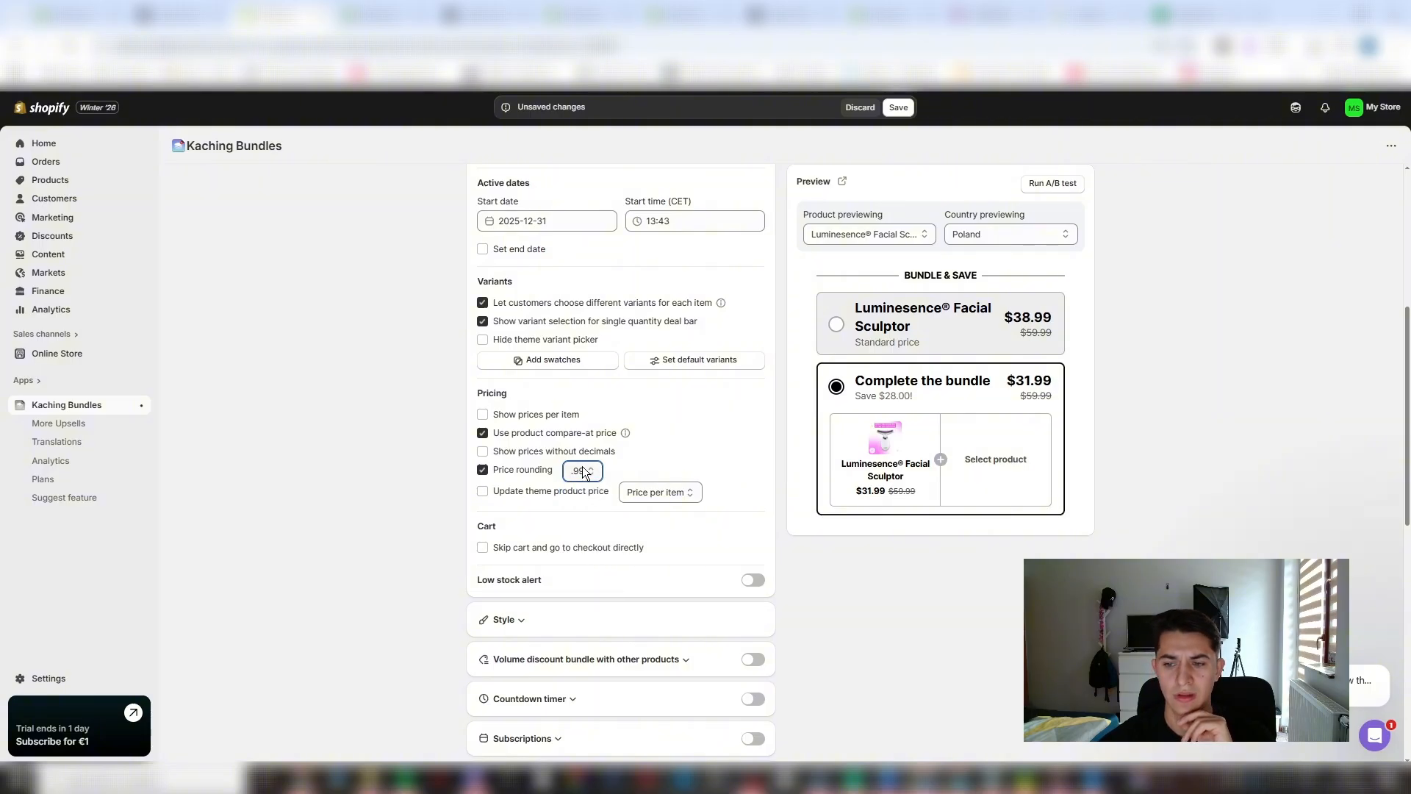
left_click(585, 473)
left_click(677, 447)
scroll(629, 455, "down", 2)
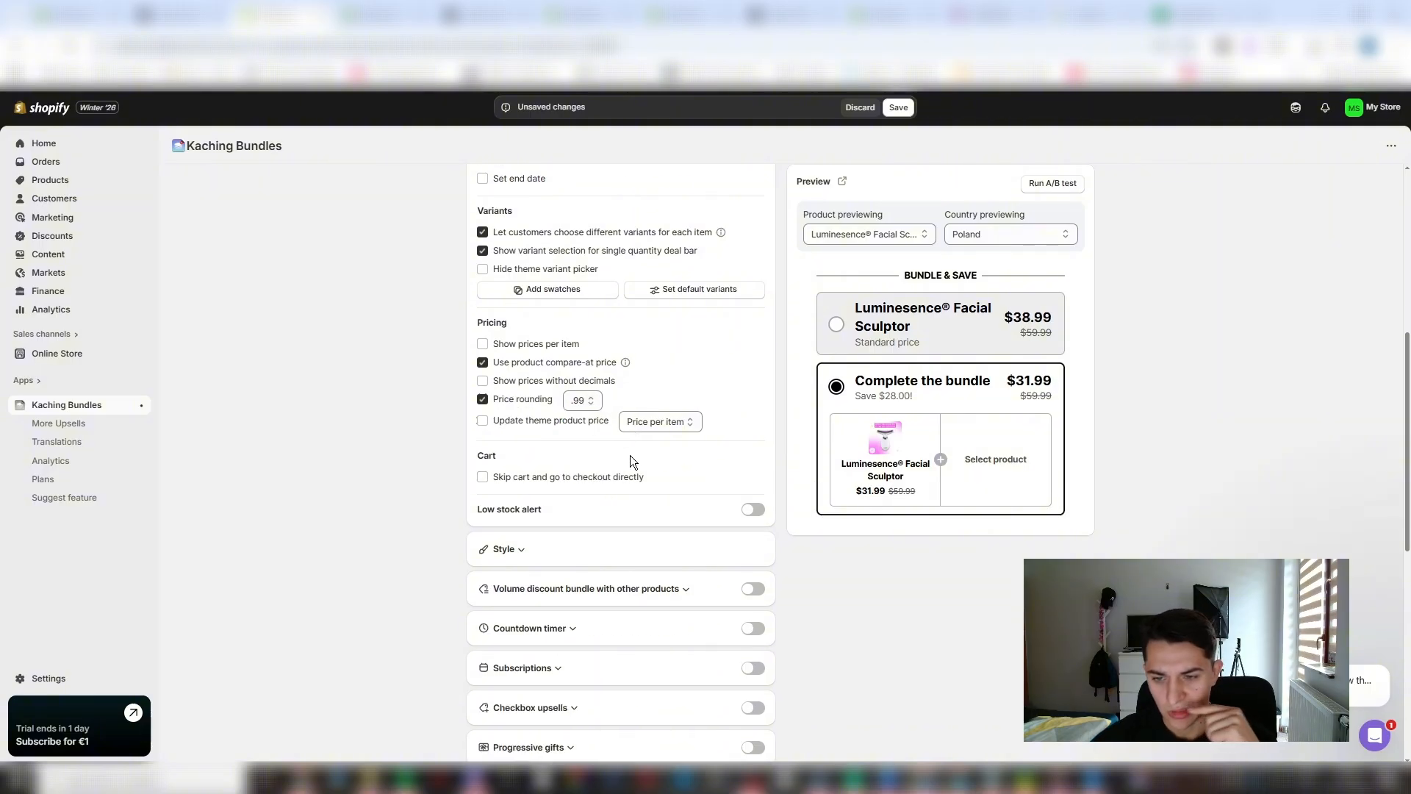
left_click(642, 346)
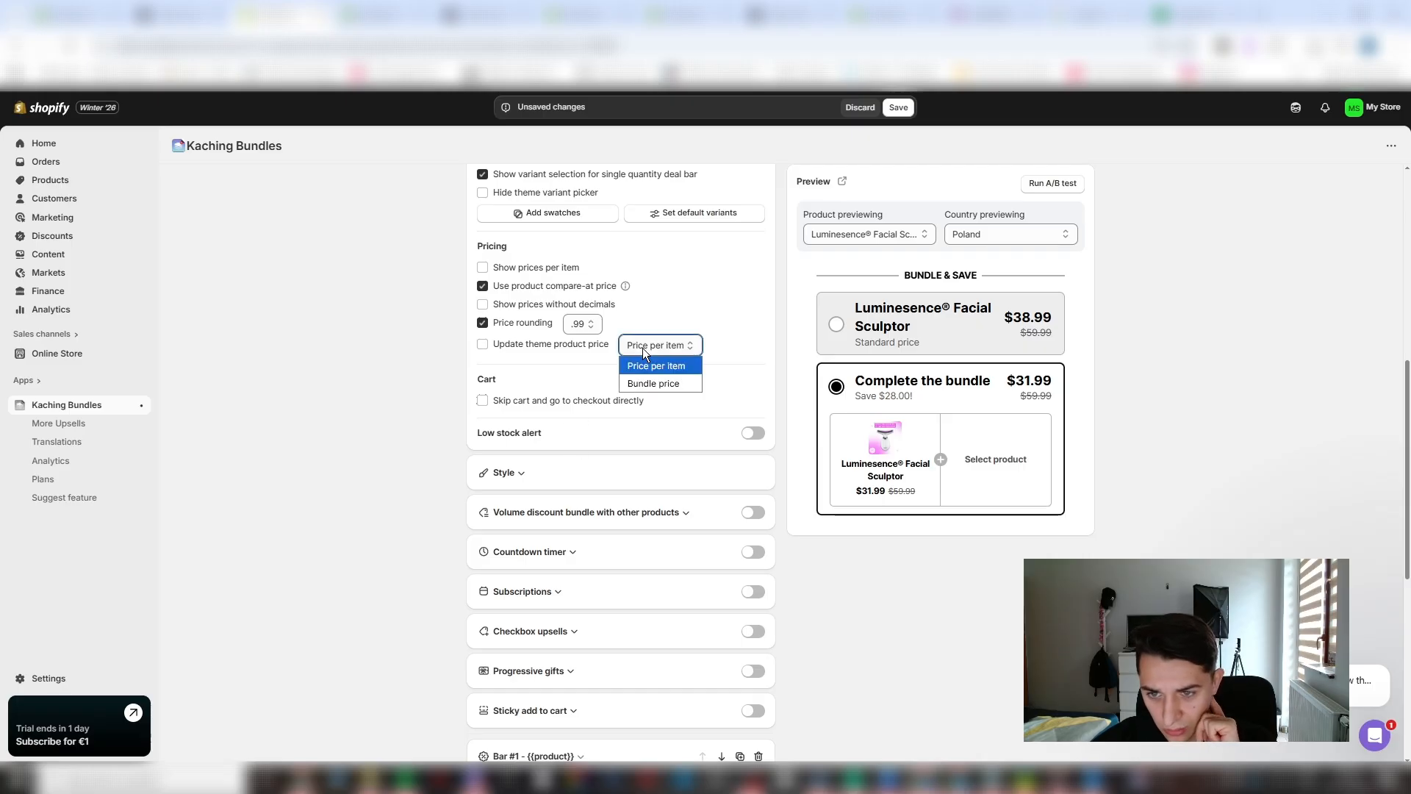
left_click(645, 386)
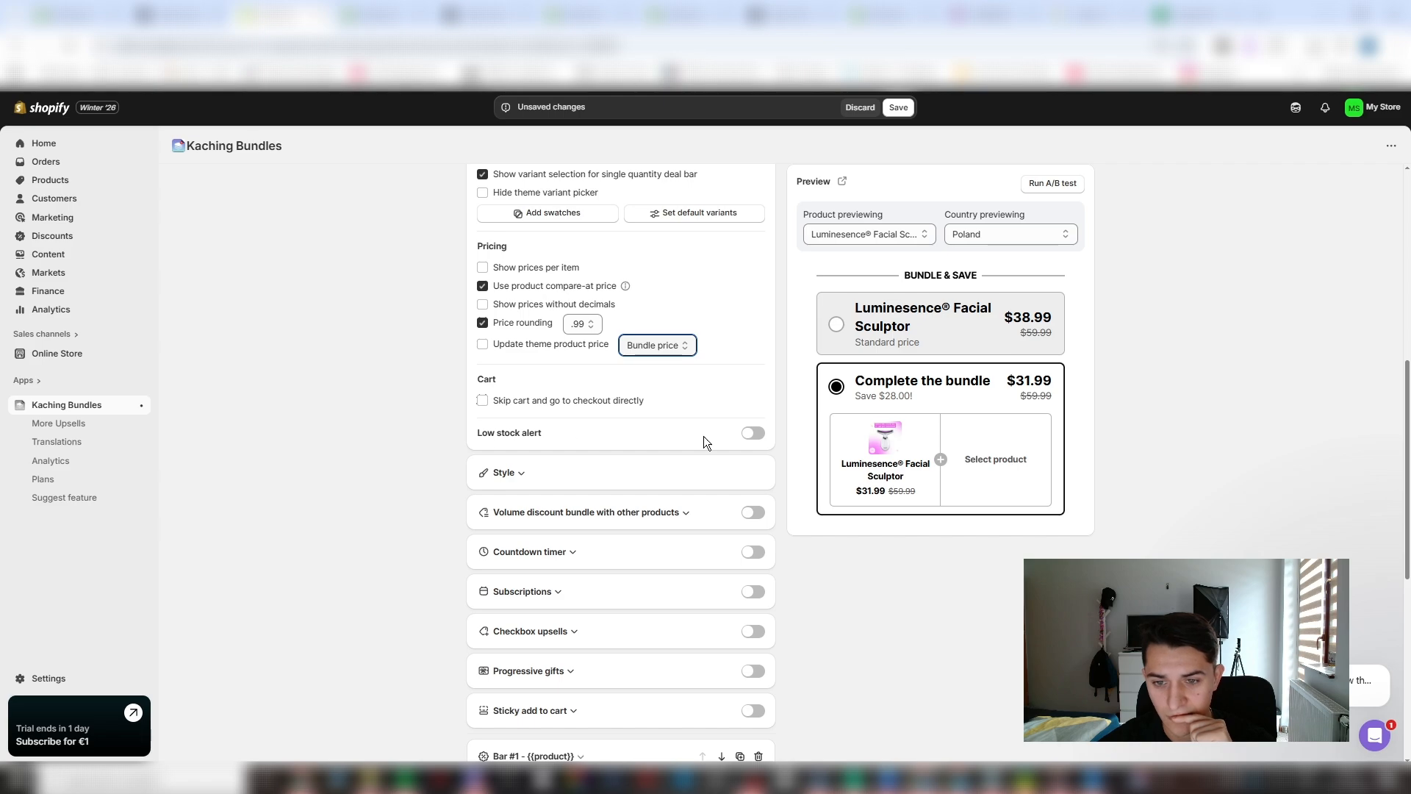
- Try the low stock alert with a stock threshold of 999, and switch the alert off again
left_click(753, 434)
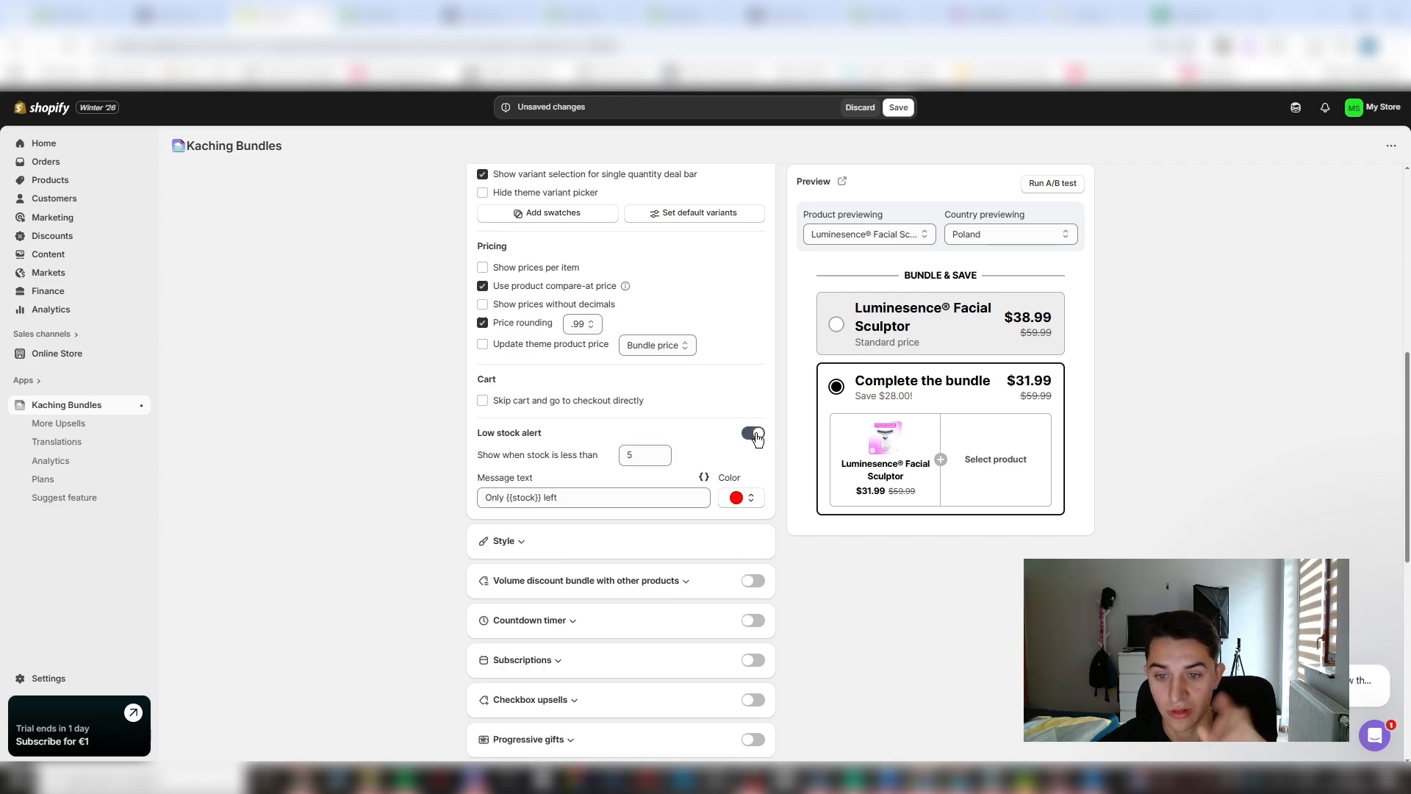
left_click(754, 434)
scroll(538, 334, "down", 2)
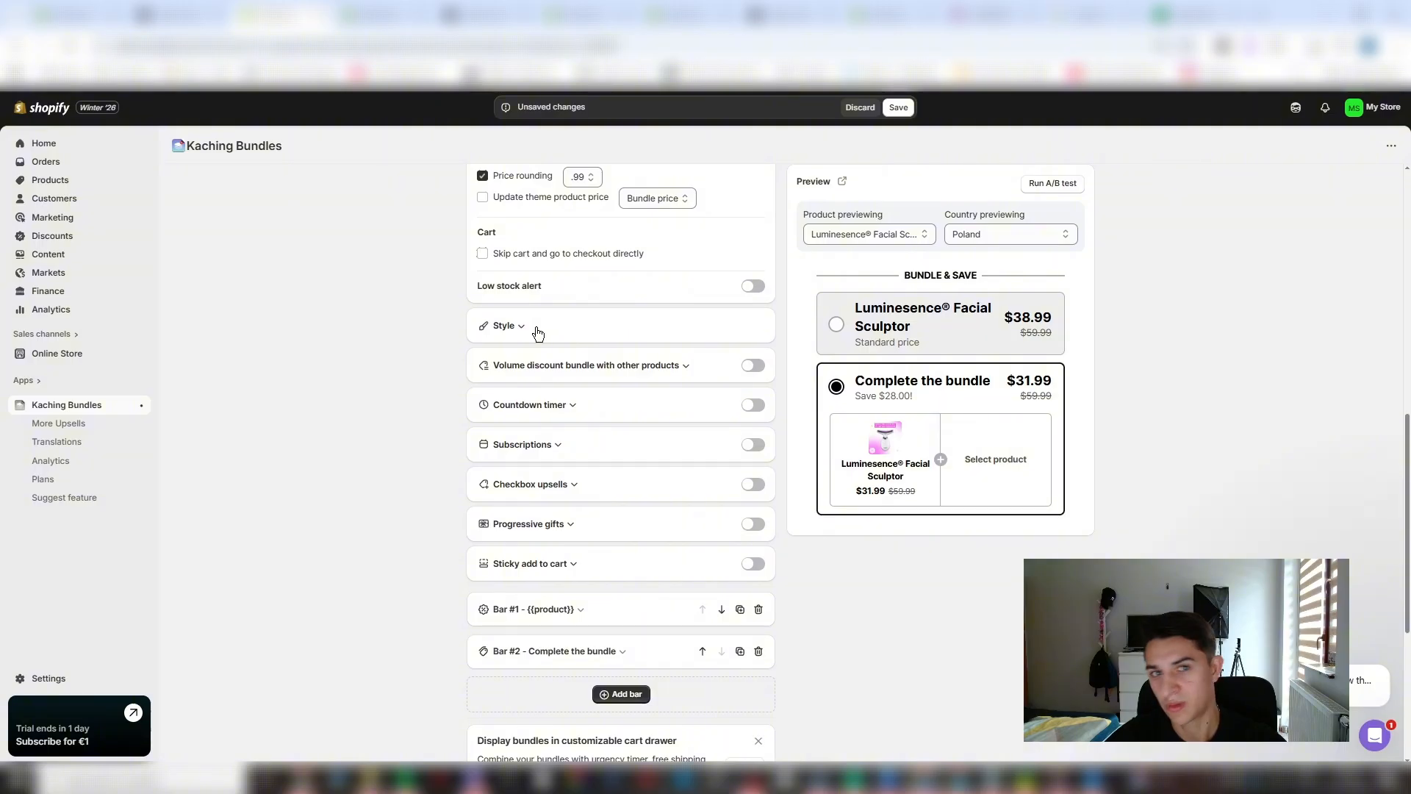
left_click(753, 288)
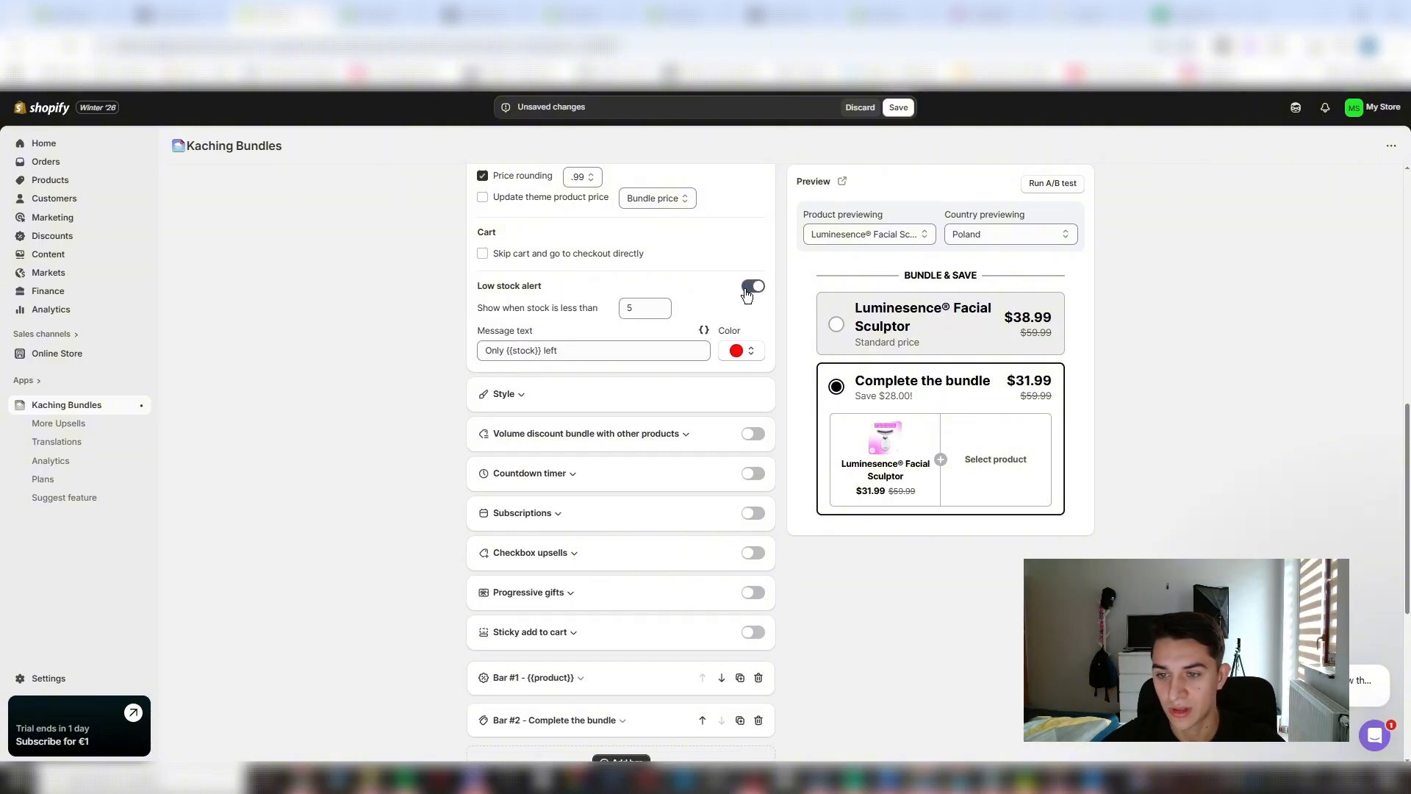
left_click_drag(645, 309, 595, 312)
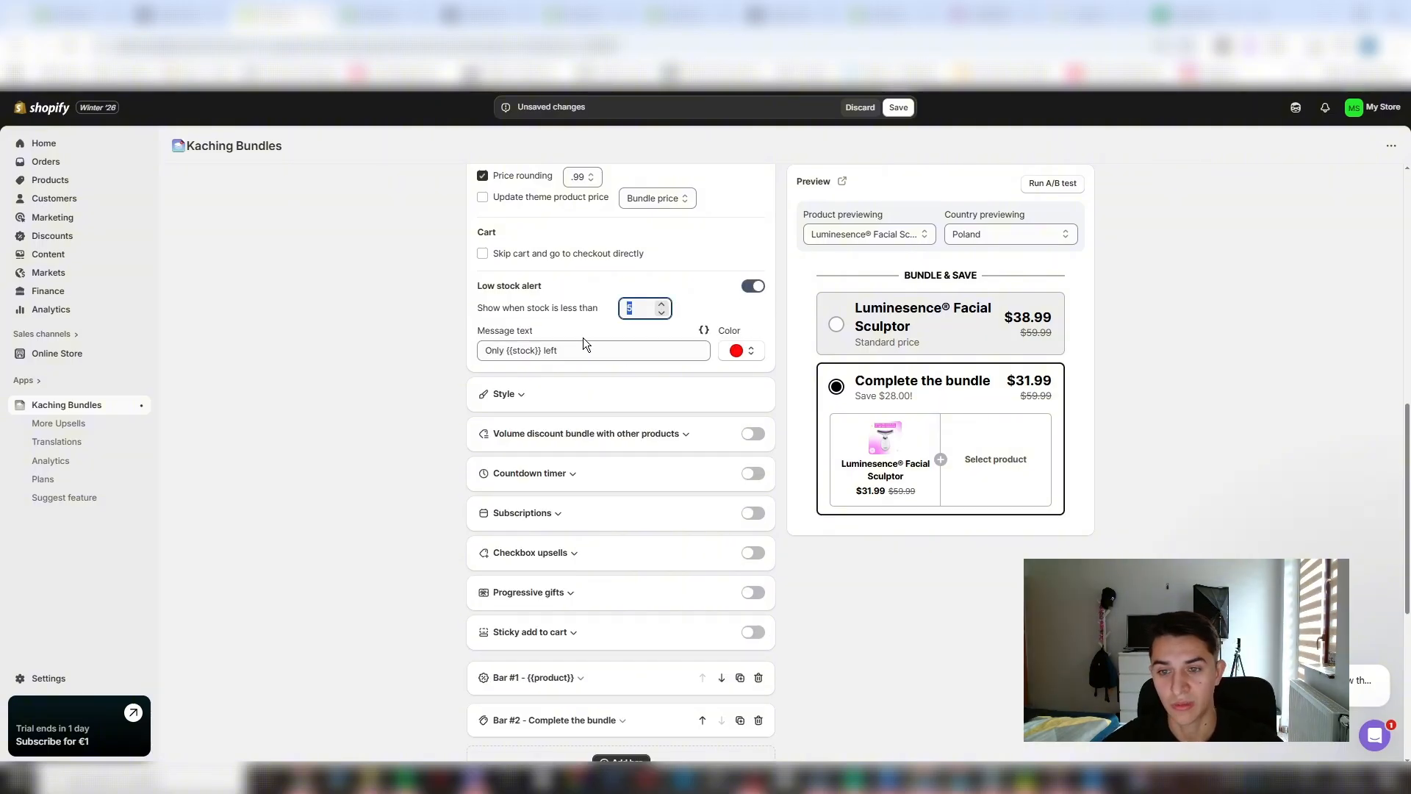
type("999")
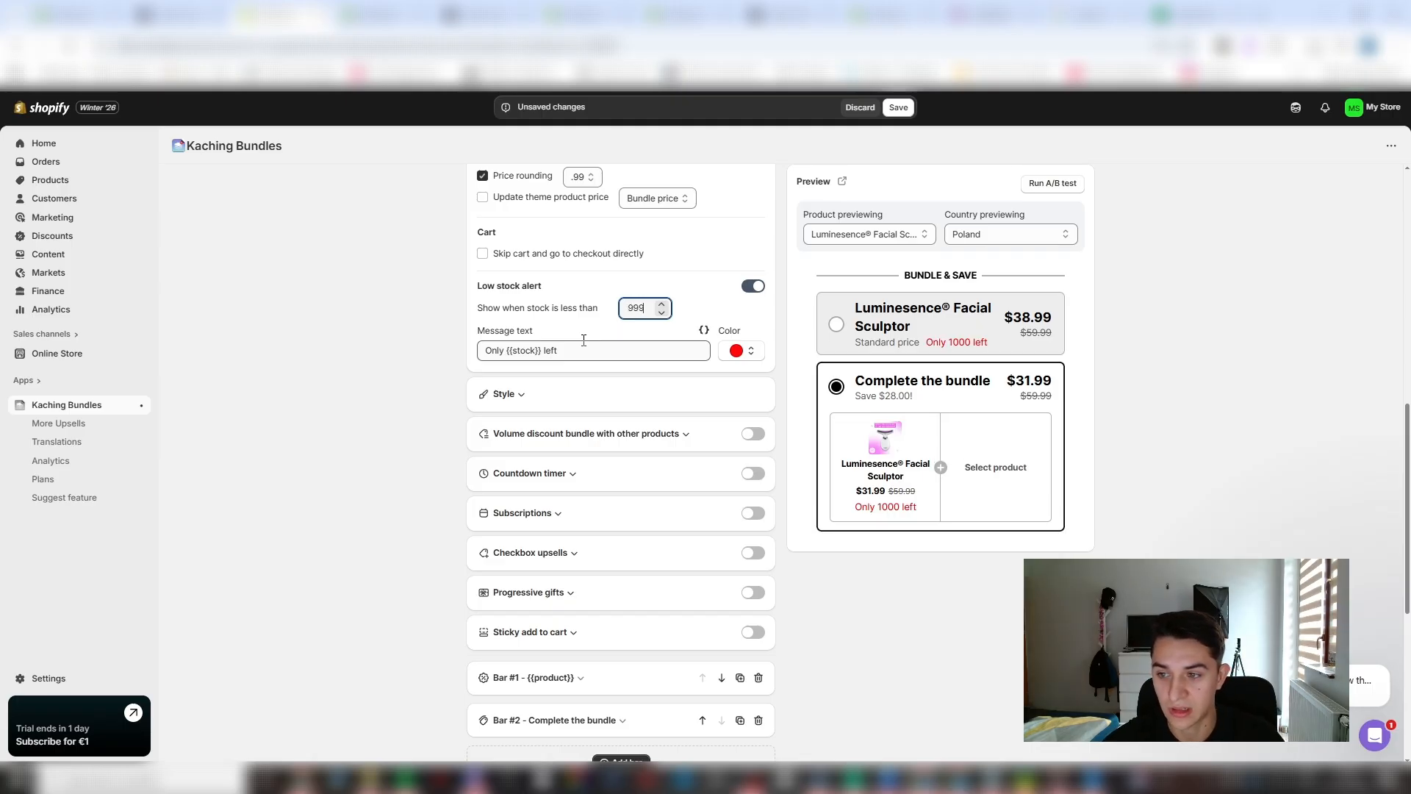
key("BackSpace")
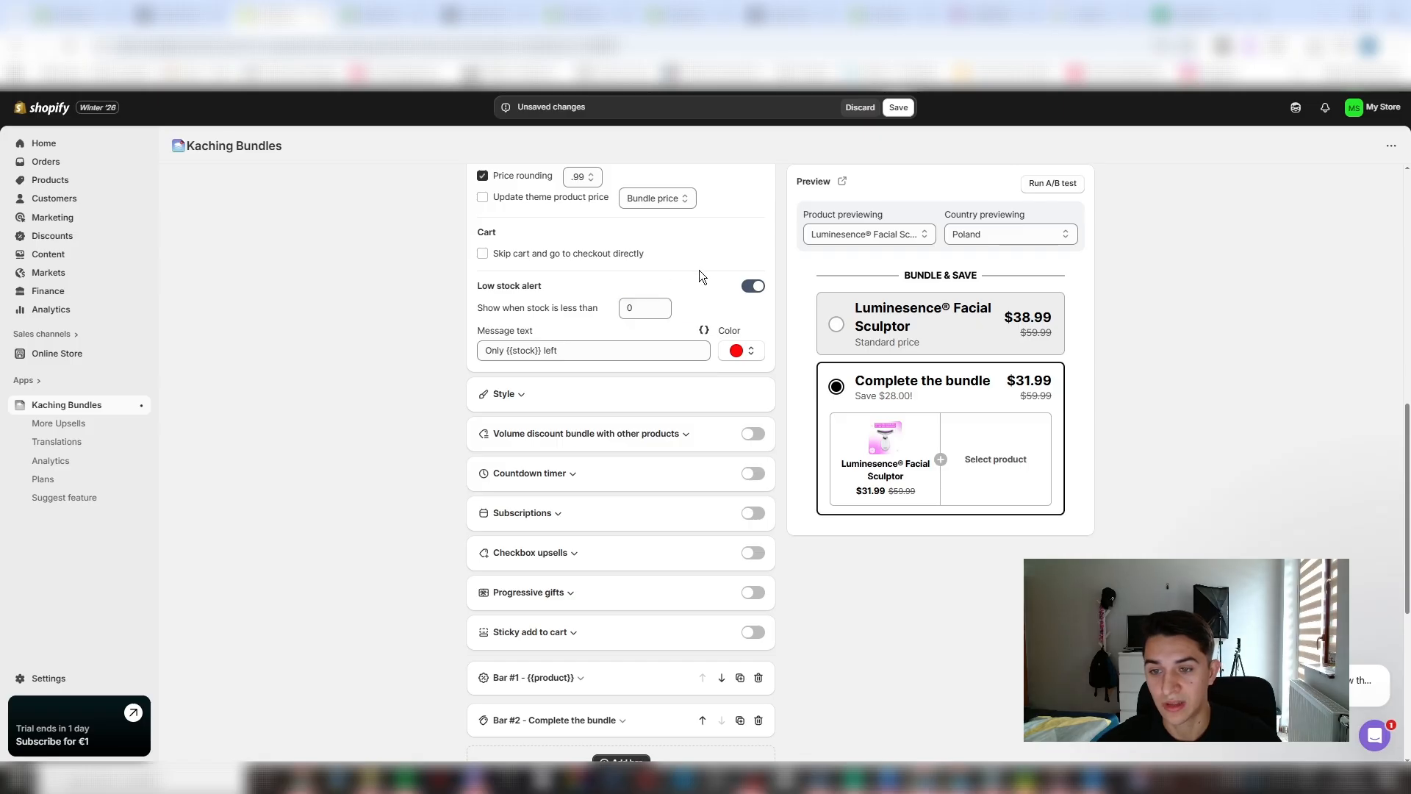
left_click(757, 287)
- Set the bundle deal's corner radius to 24 px and slightly reduce its spacing
left_click(607, 331)
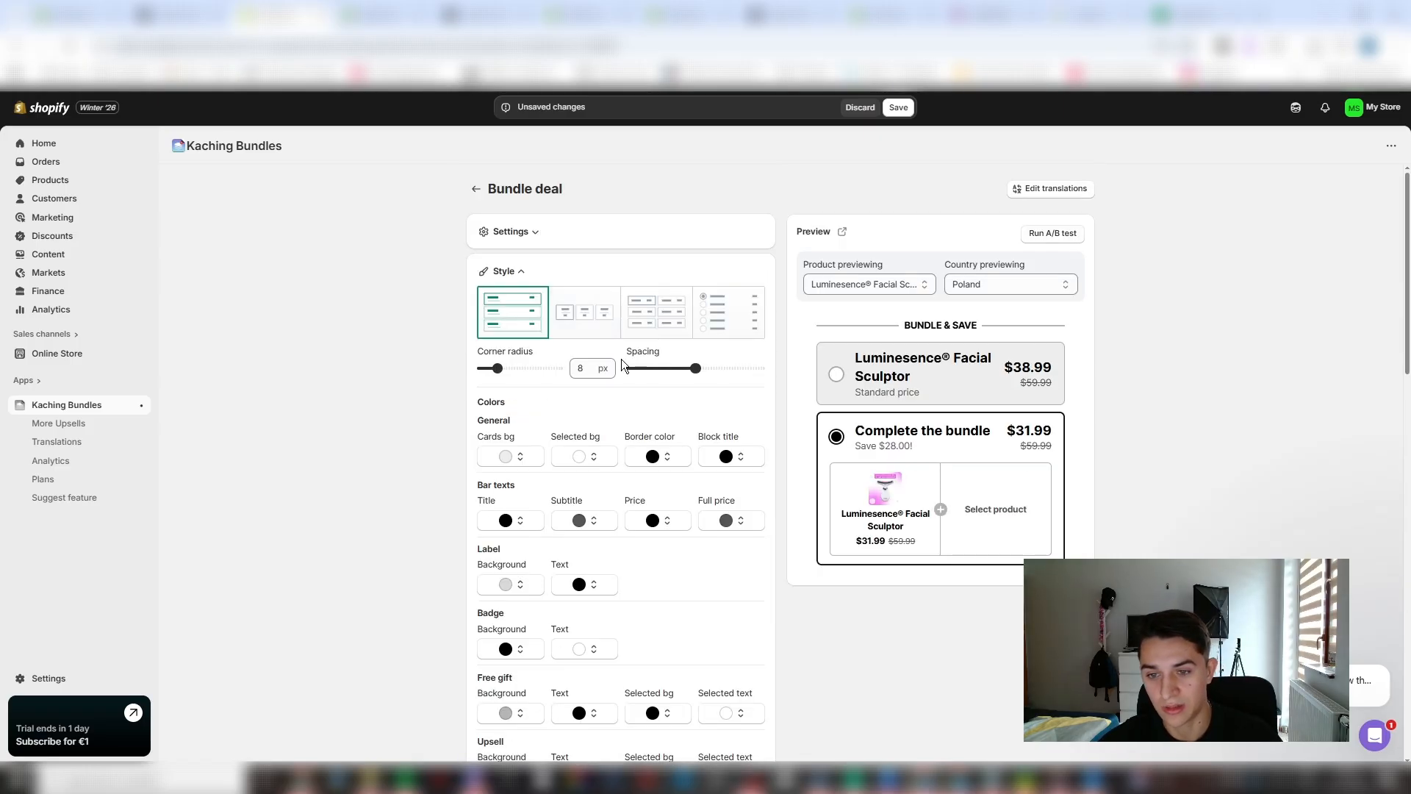
scroll(609, 363, "down", 1)
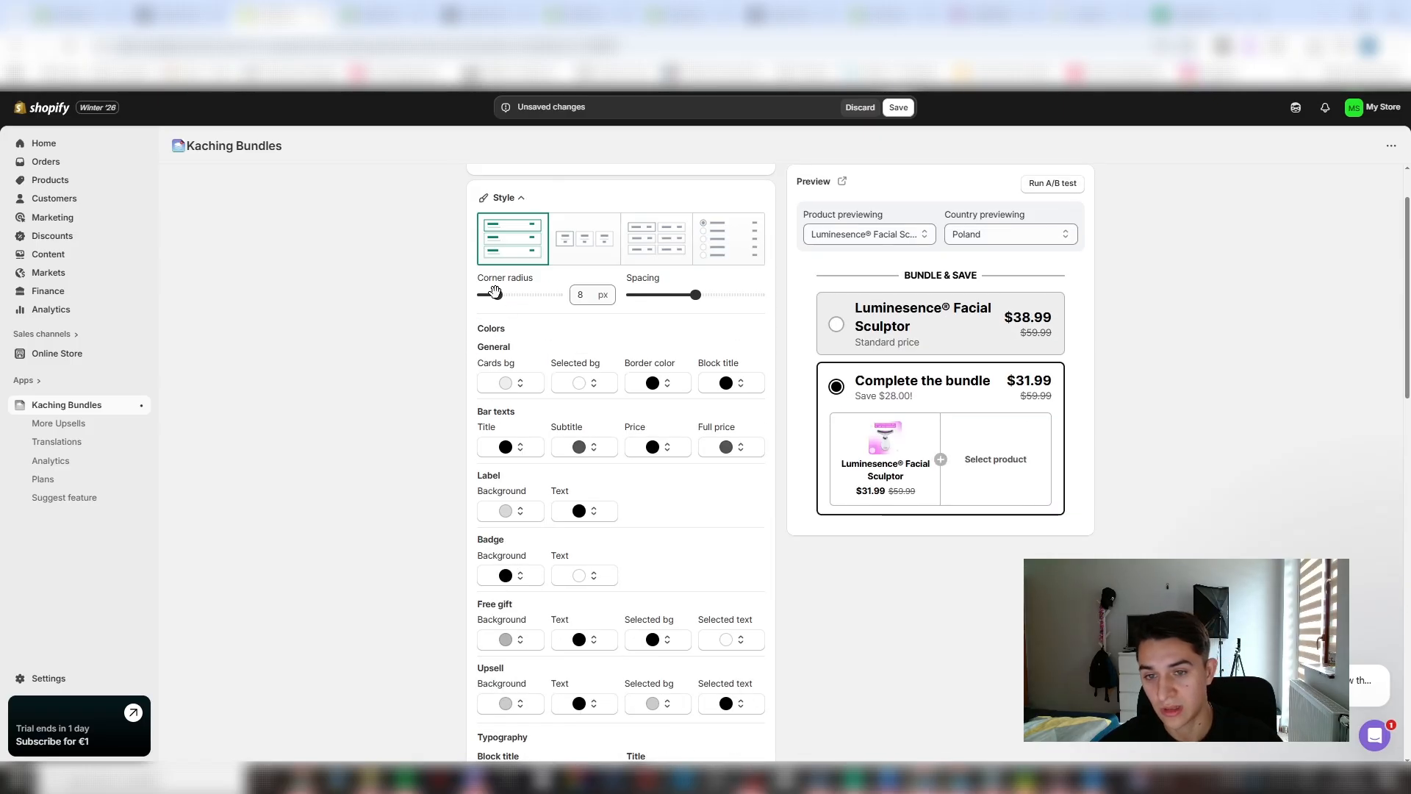
left_click_drag(497, 295, 528, 295)
mouse_move(692, 295)
left_mouse_down()
mouse_move(707, 295)
mouse_move(682, 298)
left_mouse_up()
scroll(513, 380, "down", 2)
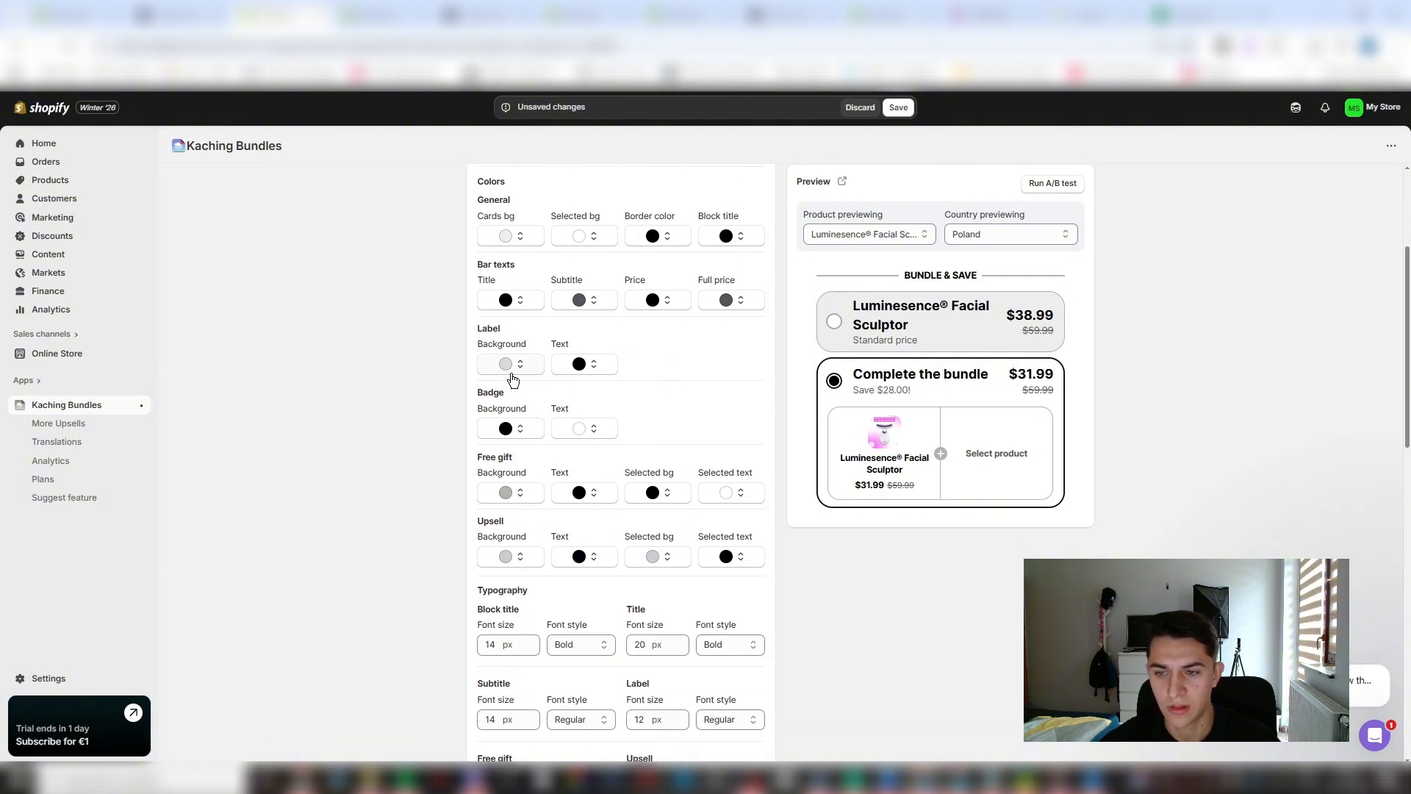
- Set the cards background color to a pale purple, #F5CEFF
scroll(473, 460, "up", 3)
left_click(518, 468)
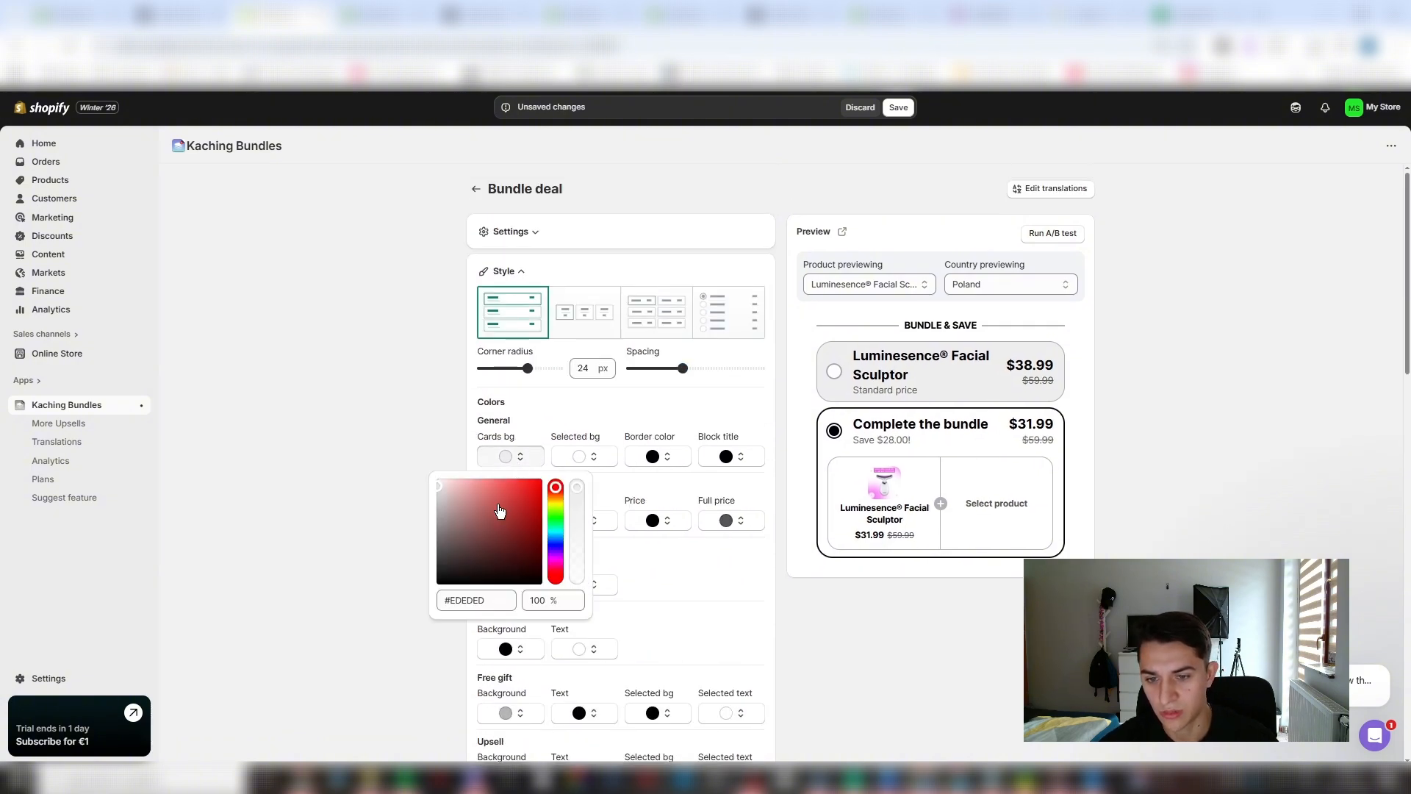
left_click_drag(499, 511, 416, 488)
left_click(415, 493)
left_click(515, 456)
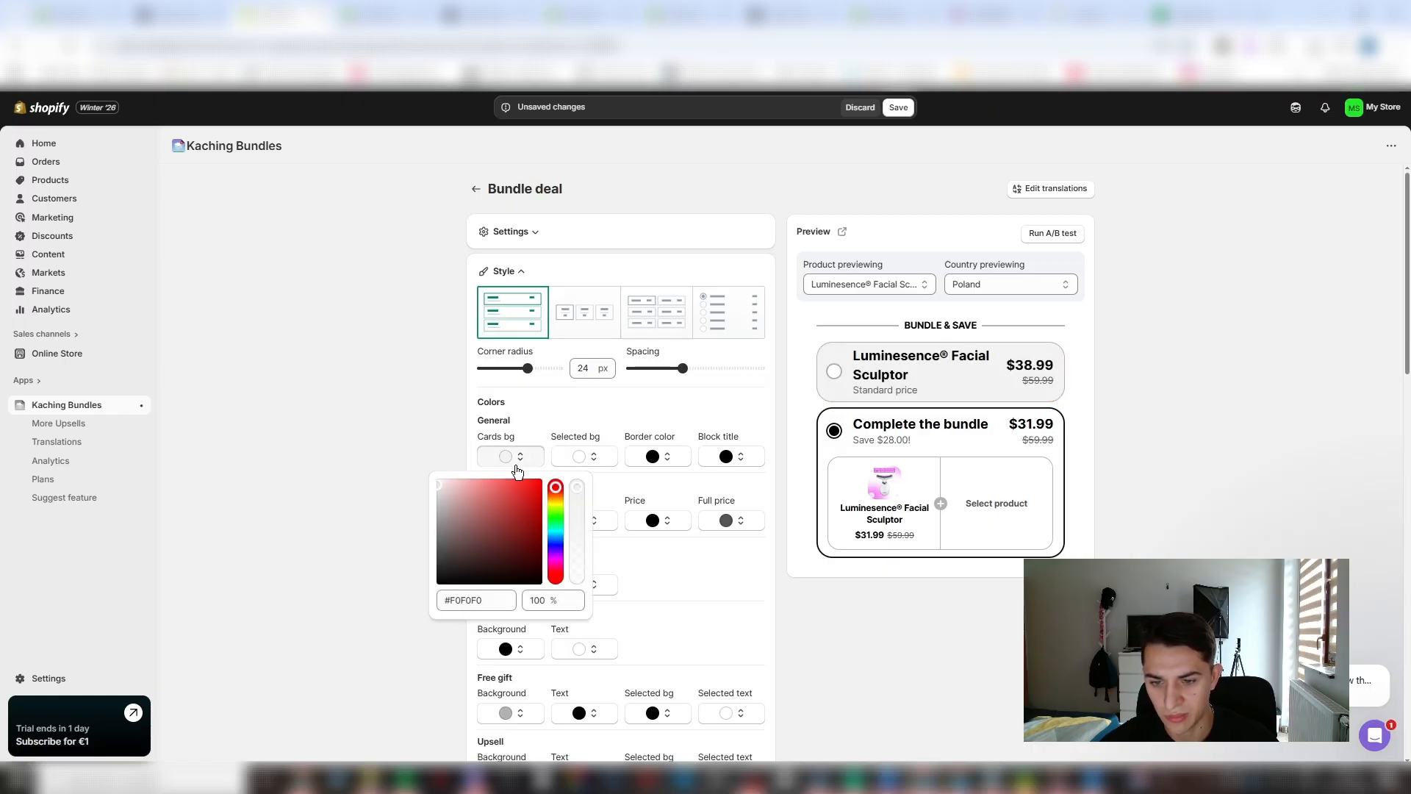
left_click_drag(555, 512, 556, 563)
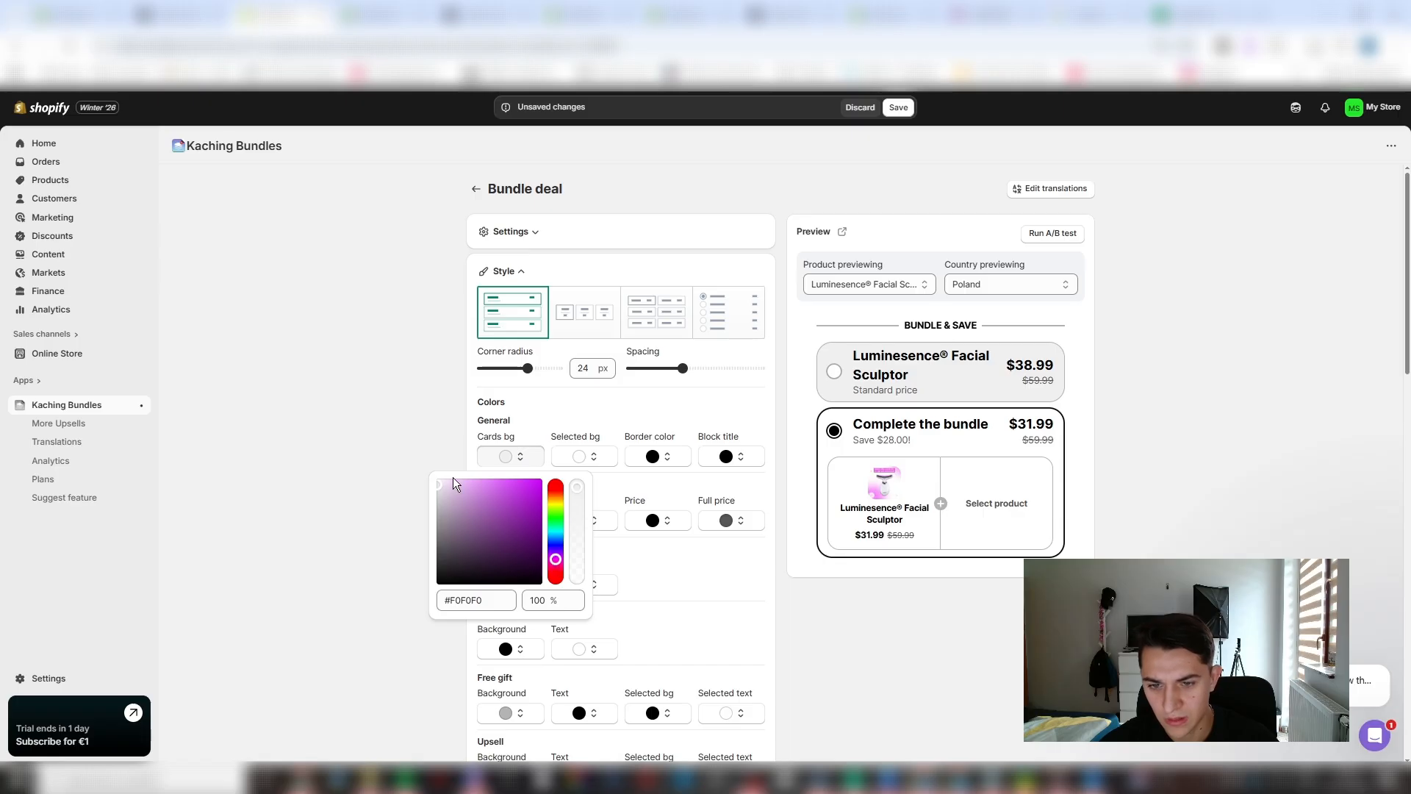
left_click_drag(456, 488, 461, 481)
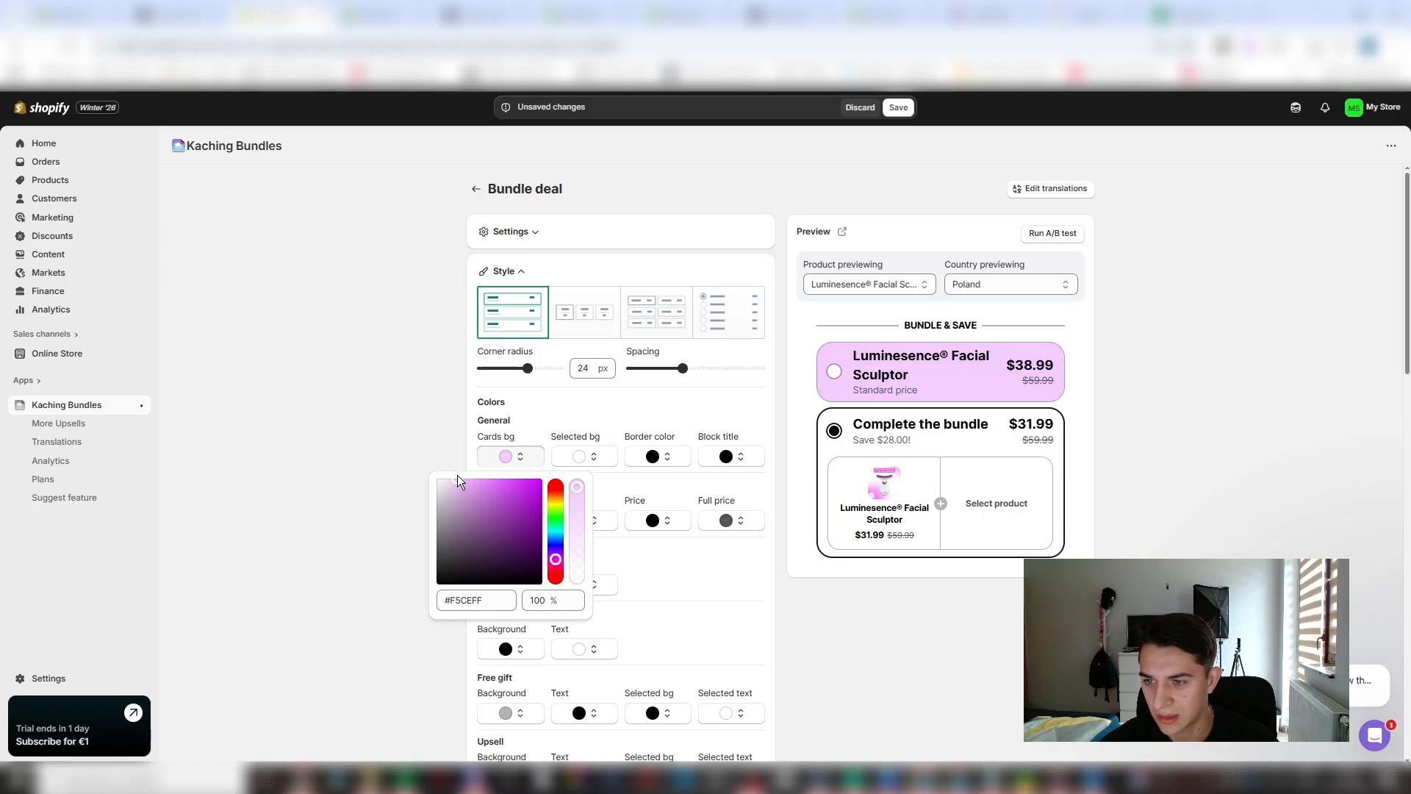
- Reduce the cards background opacity to 69% and set the selected background color to #F5CEFF
left_click(575, 462)
left_click_drag(588, 507, 634, 479)
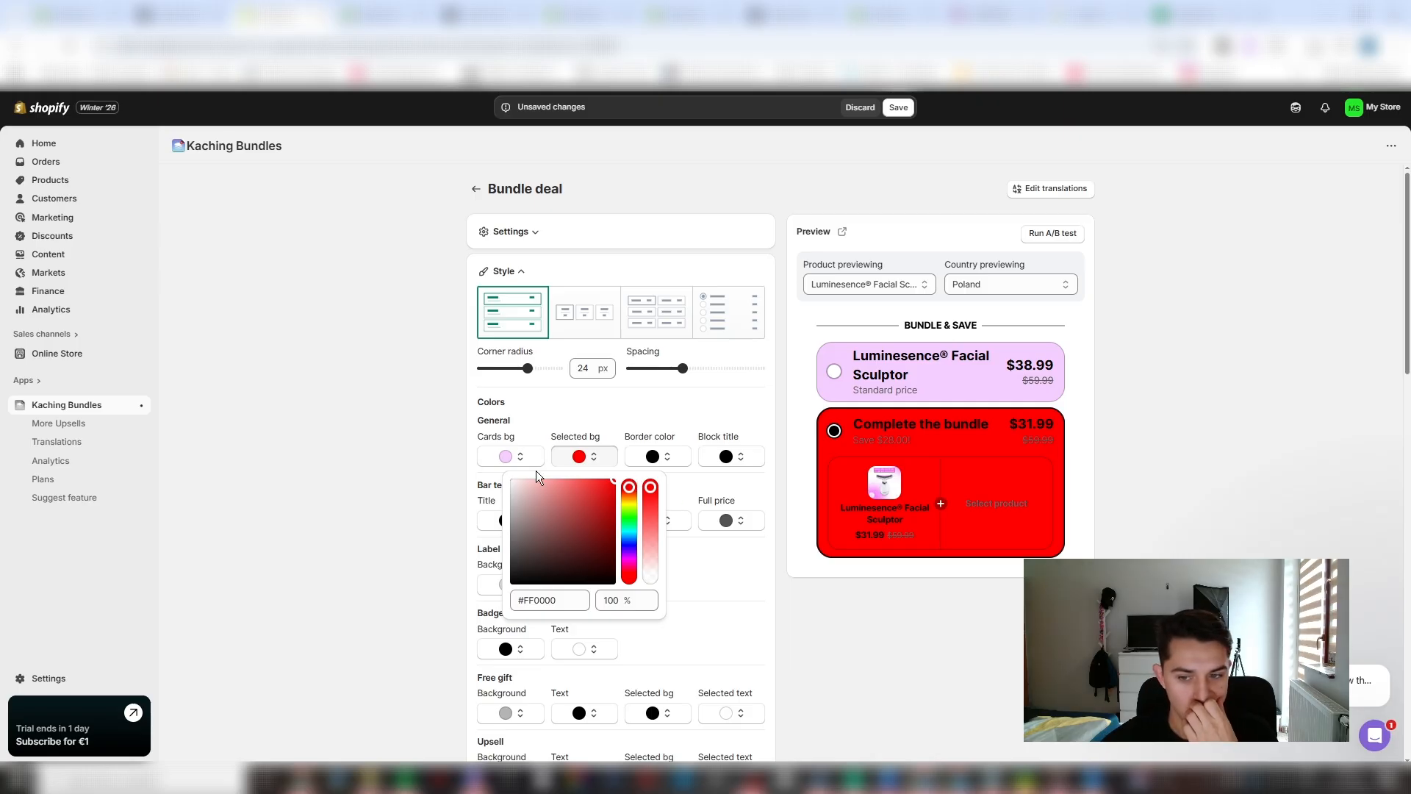
left_click(511, 456)
left_click_drag(579, 496, 579, 520)
double_click(466, 600)
key("ctrl+c")
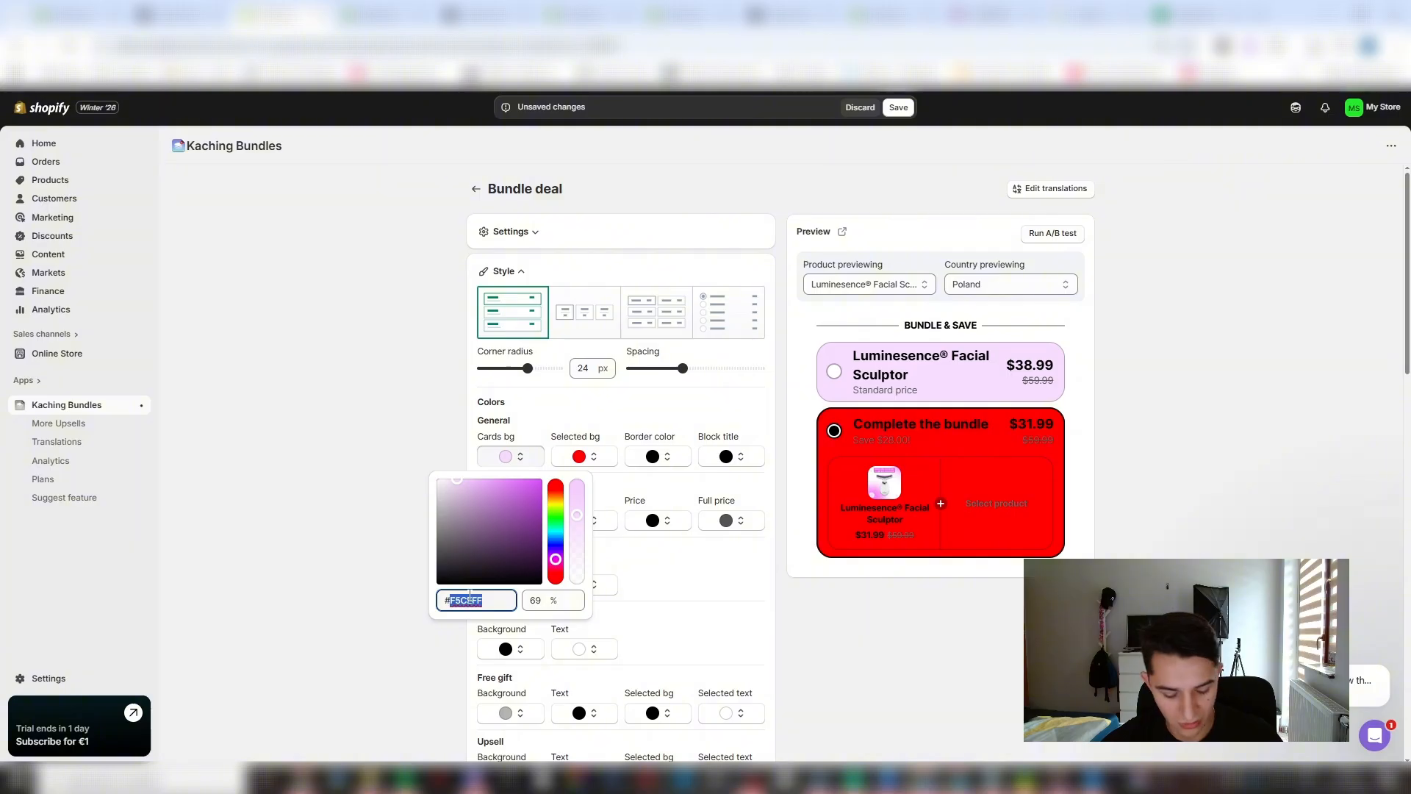
left_click(577, 460)
double_click(562, 601)
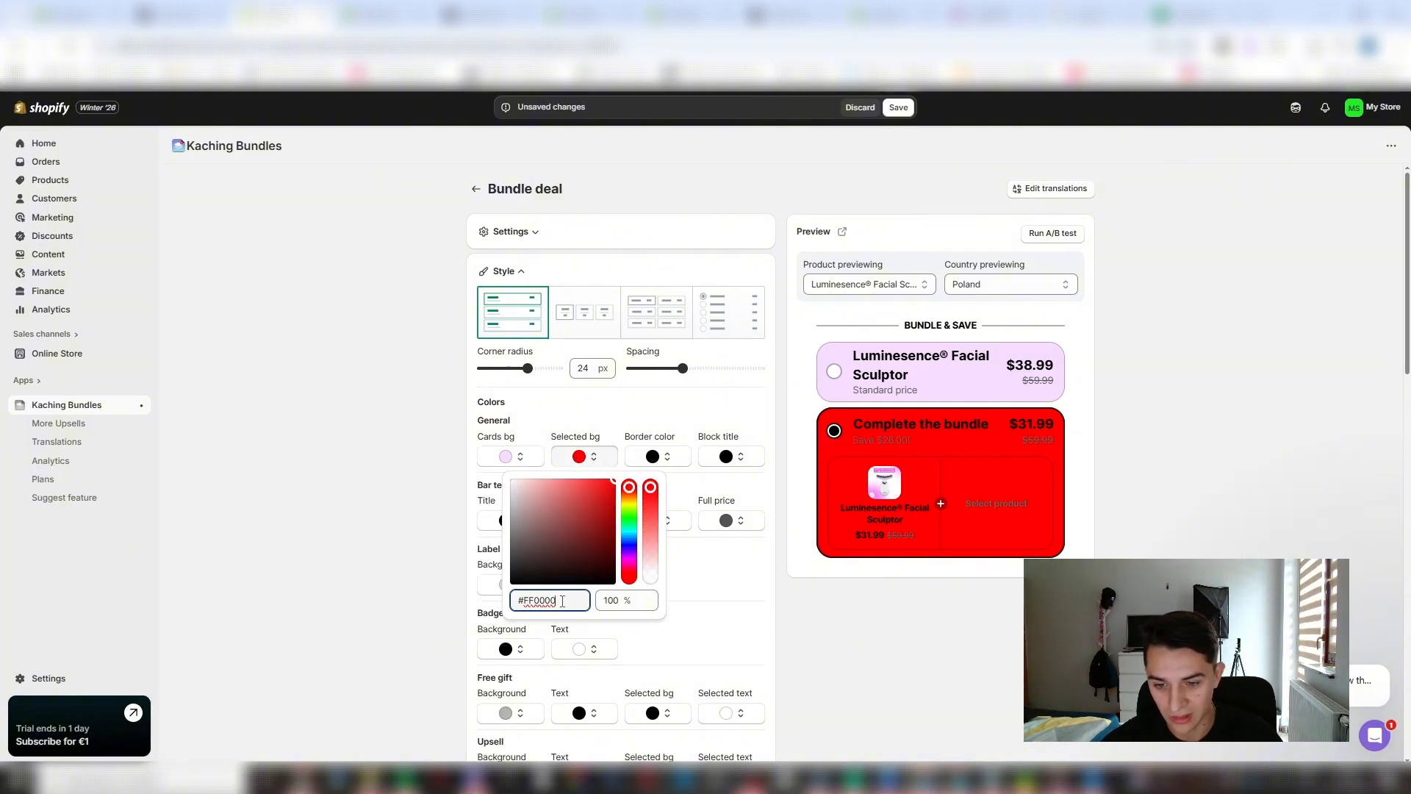
key("ctrl+v")
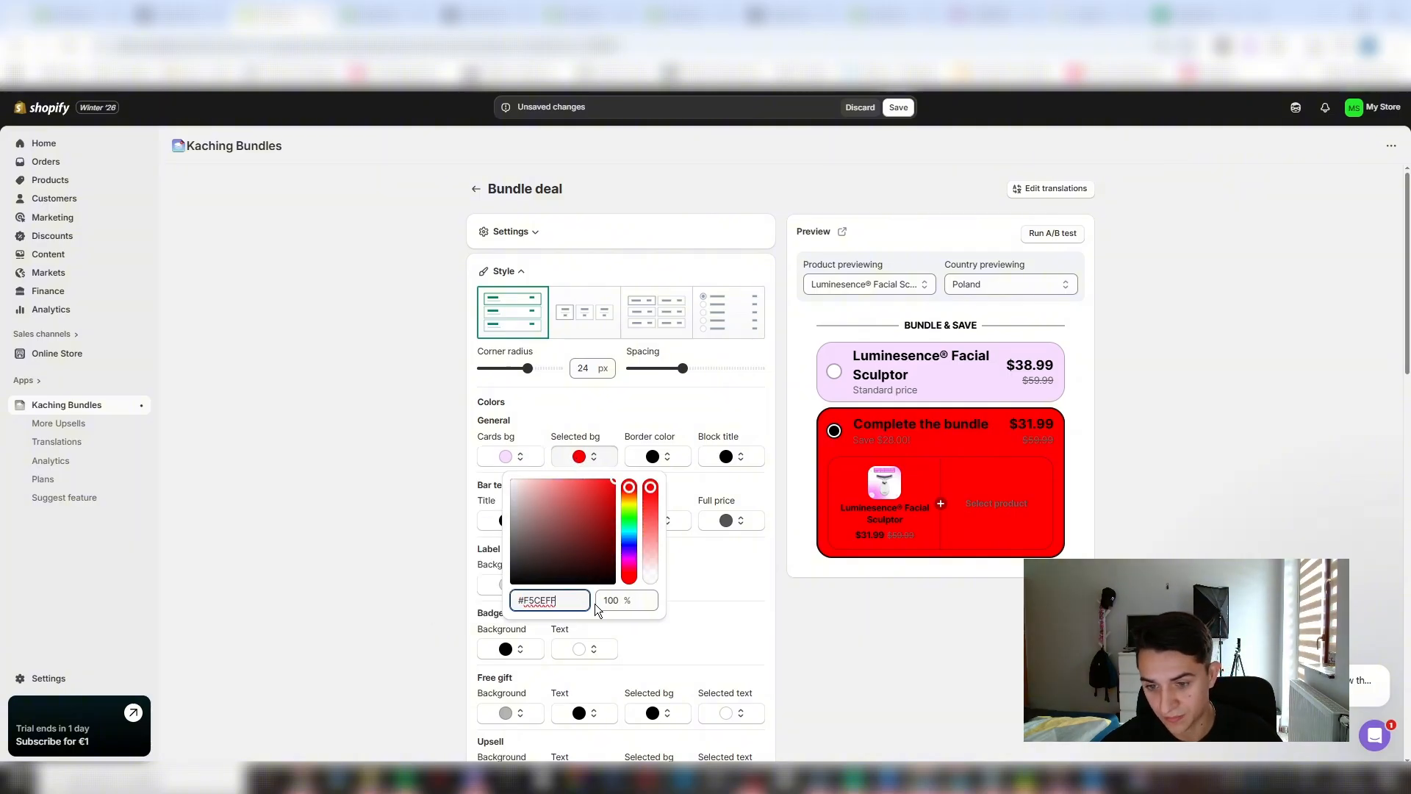
left_click(595, 608)
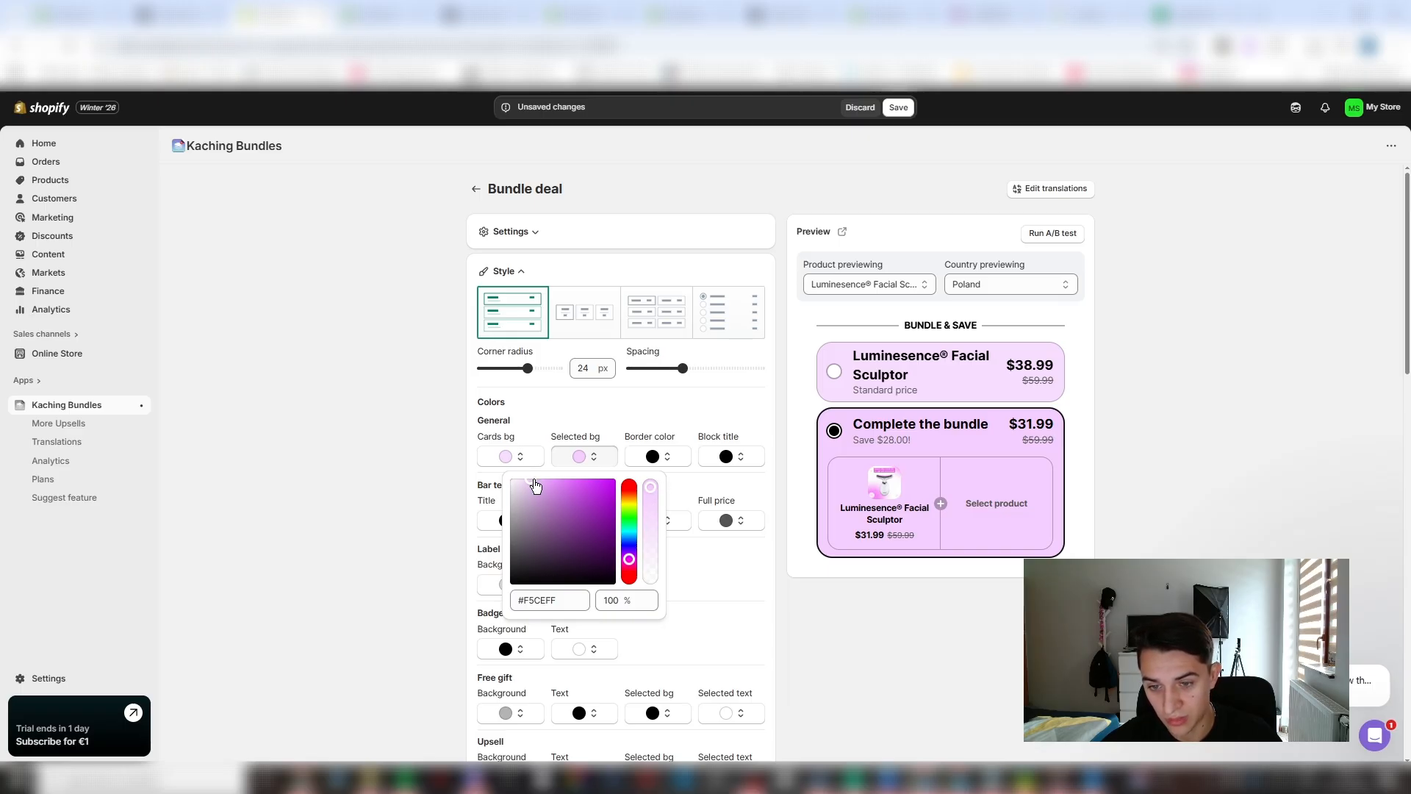
- Deepen the purple of the selected background and set the bar title text color to white, #FFFFFF
left_click_drag(535, 486, 572, 479)
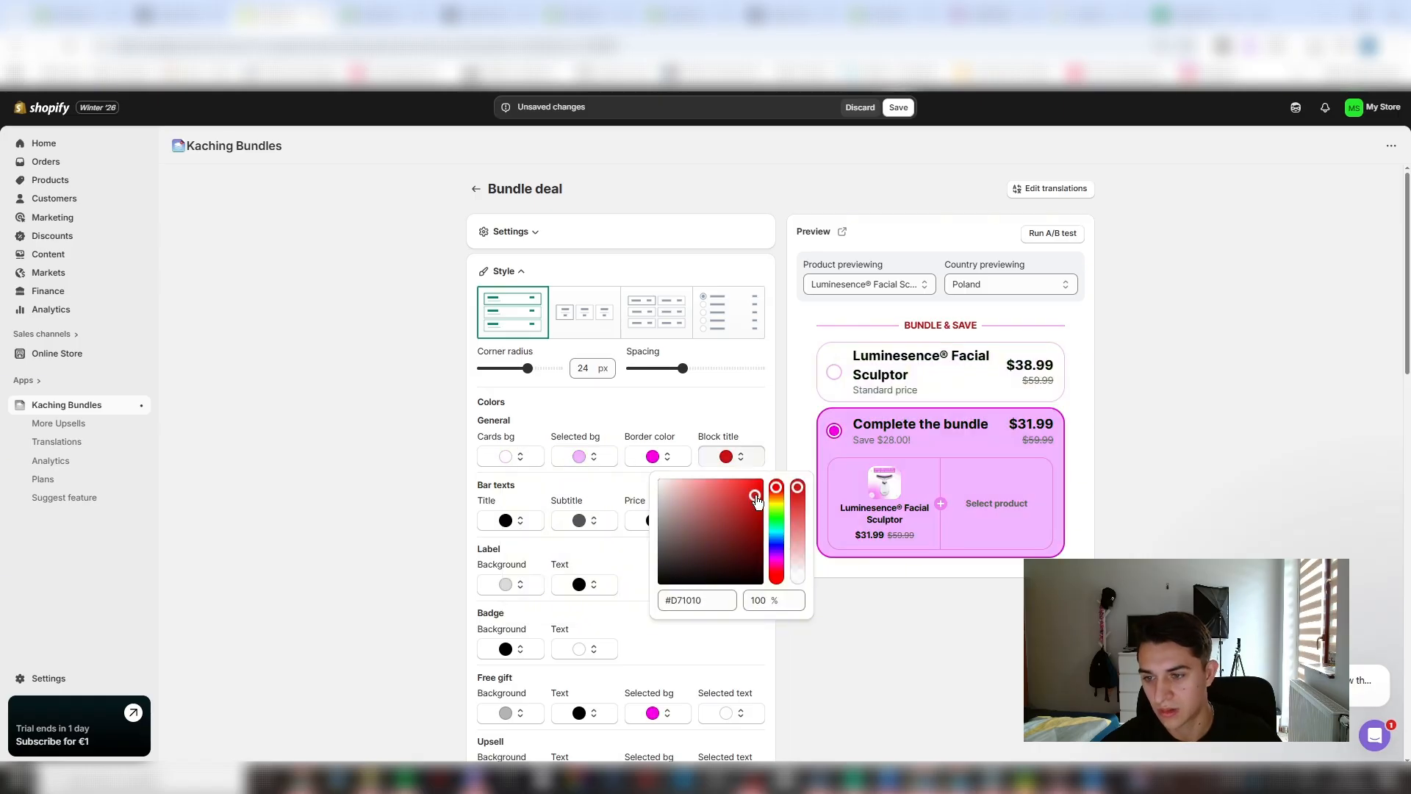
left_click_drag(665, 555, 488, 674)
left_click(514, 528)
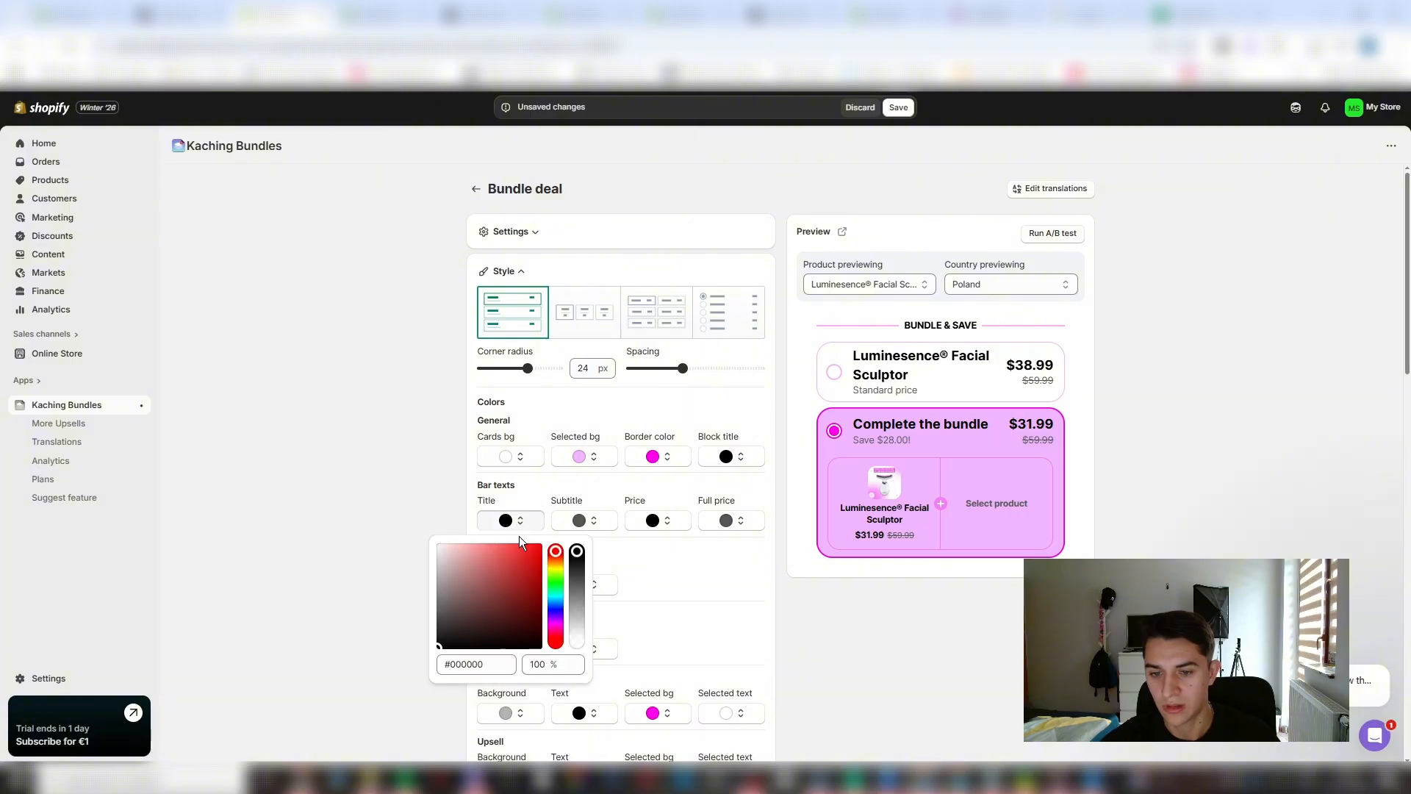
left_click_drag(519, 544, 408, 517)
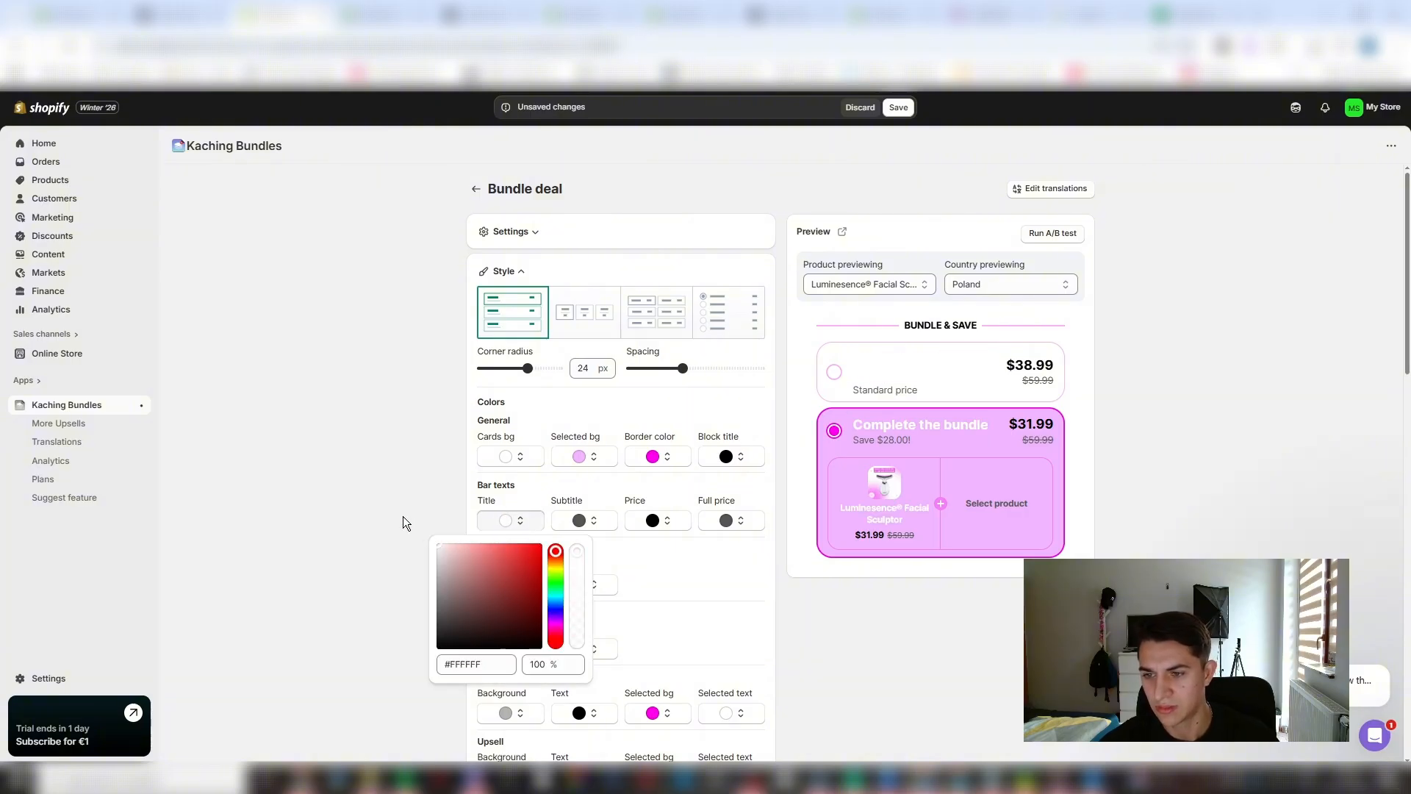
left_click(403, 516)
- Make the cards background a light purple and the selected background a vivid magenta with a black border
left_click(578, 456)
left_click(500, 458)
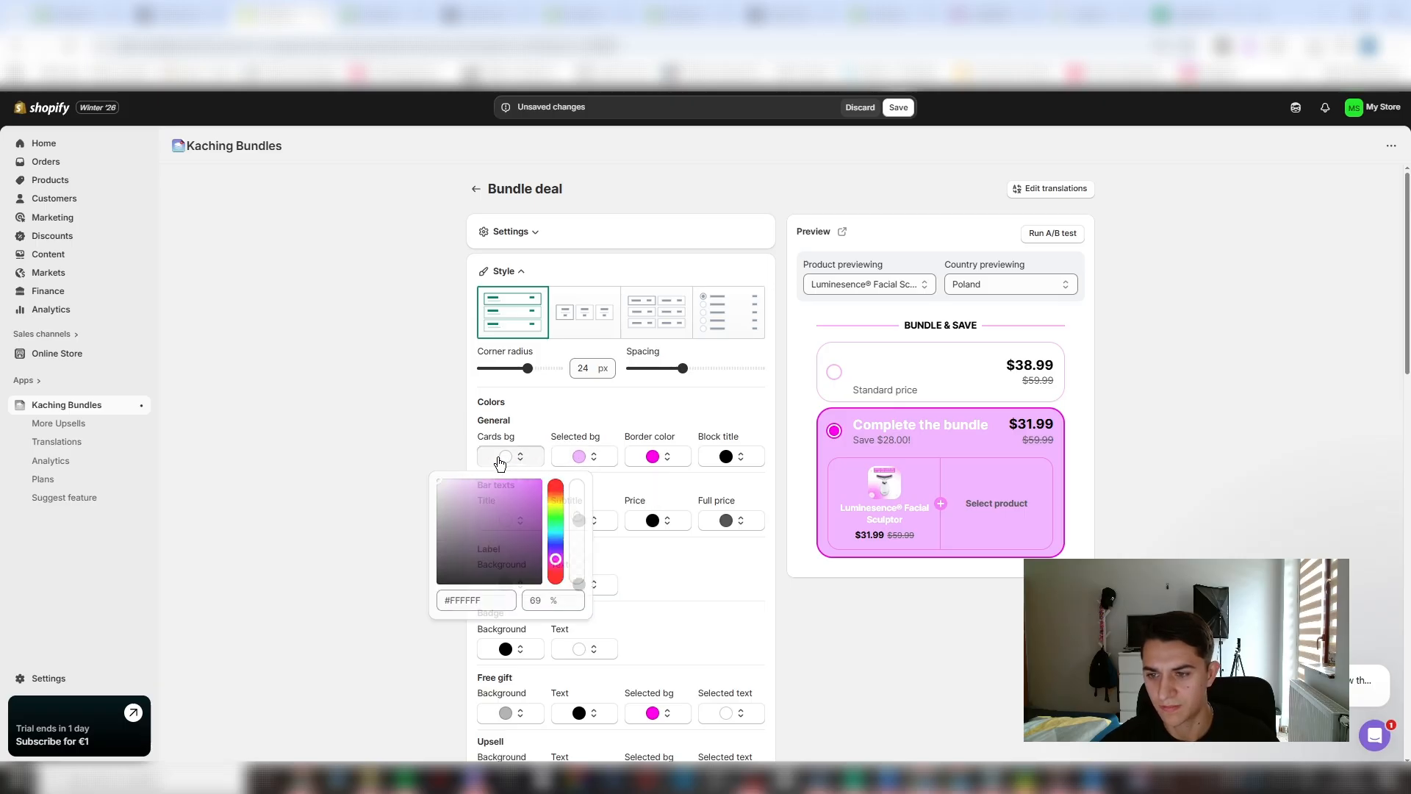
left_click_drag(513, 497, 527, 419)
left_click(584, 456)
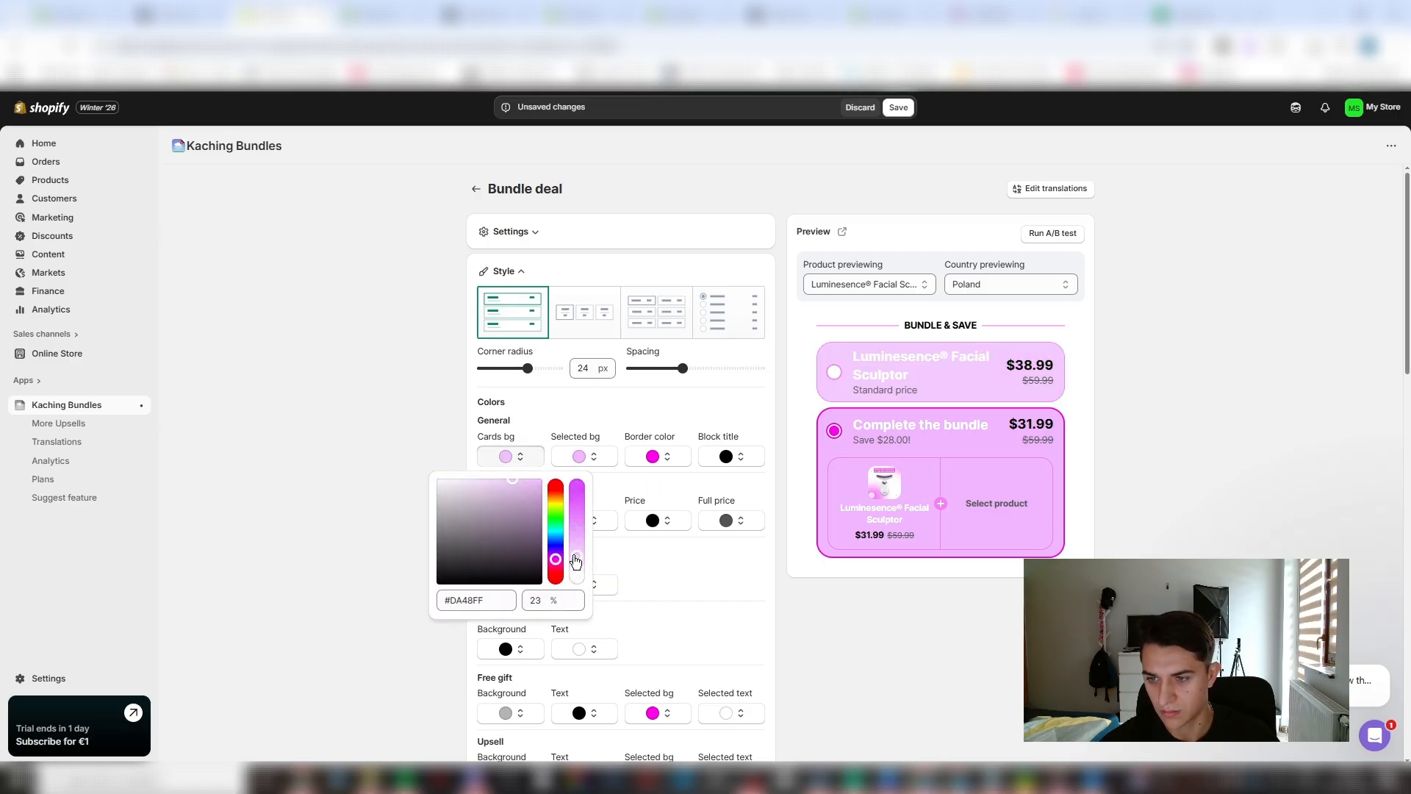
left_click(593, 463)
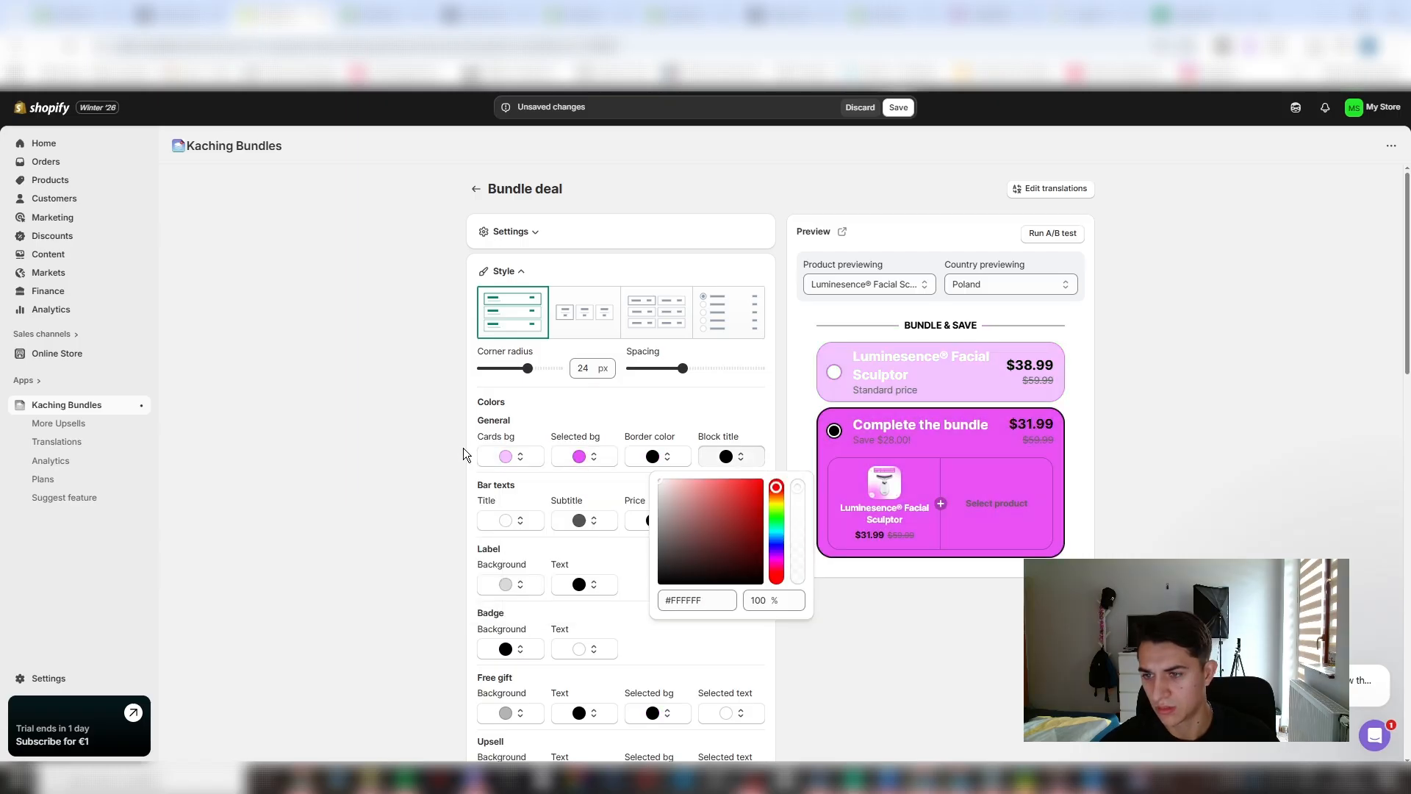
left_click(406, 651)
- Set the font style of the Label and Subtitle typography to Bold
scroll(669, 518, "down", 1)
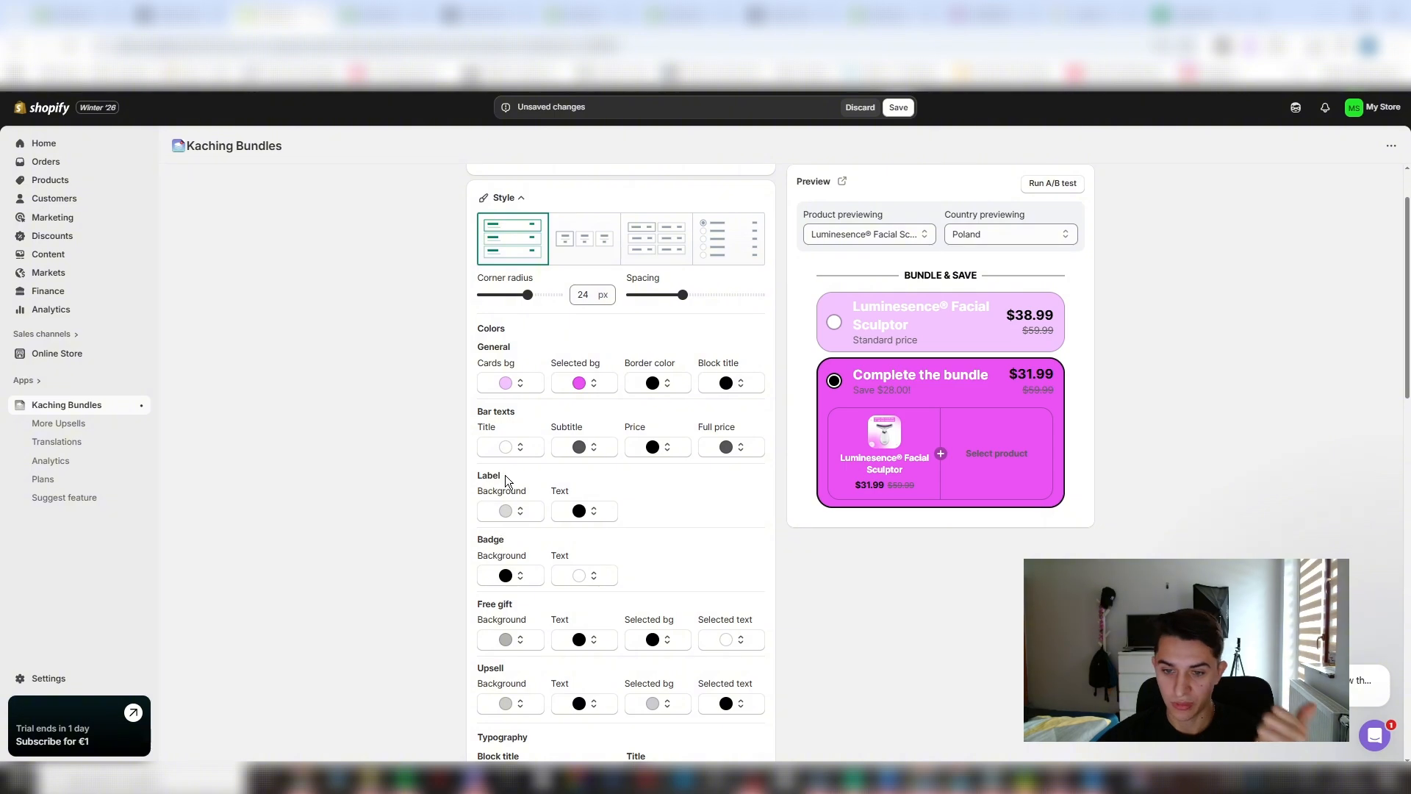
scroll(513, 451, "down", 4)
left_click(574, 497)
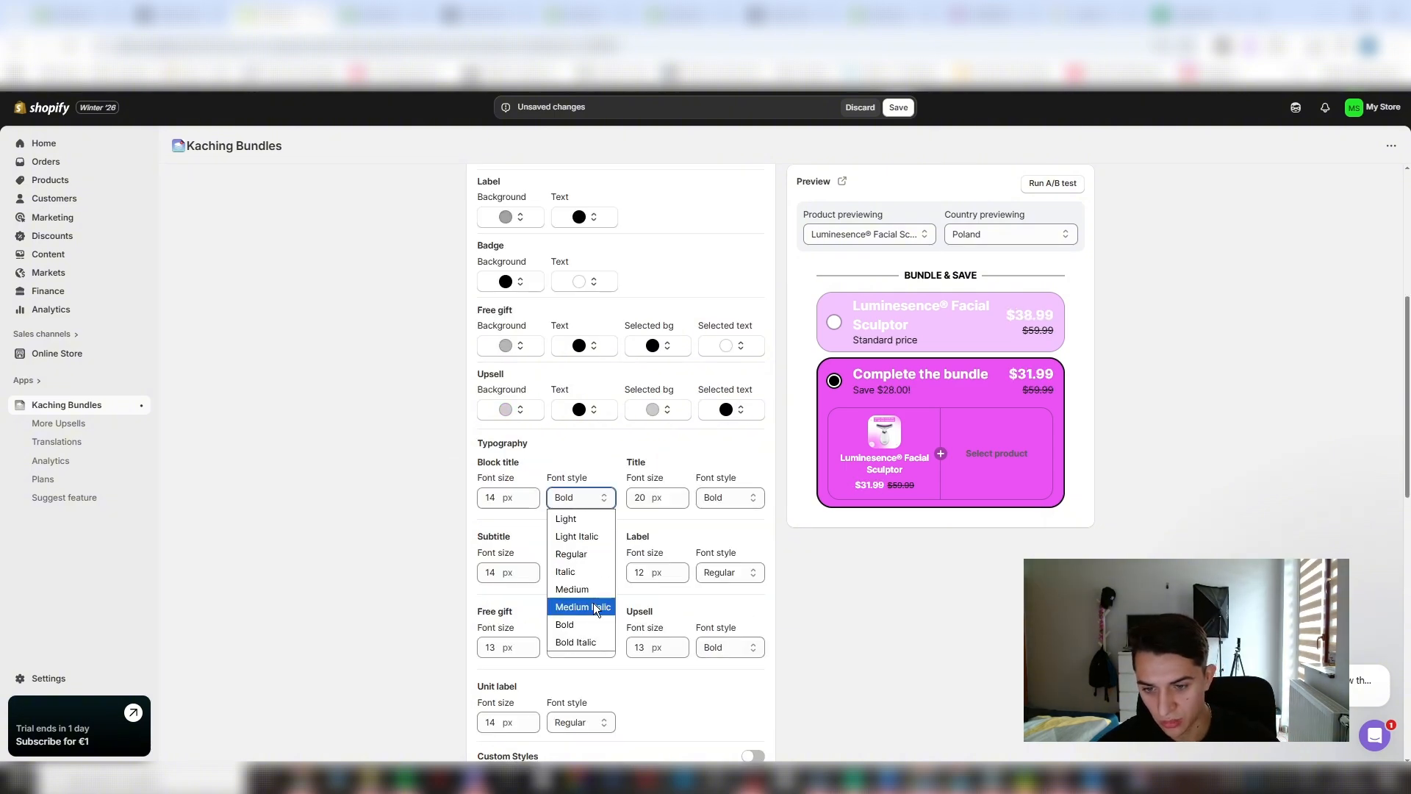
scroll(729, 511, "down", 2)
left_click(735, 428)
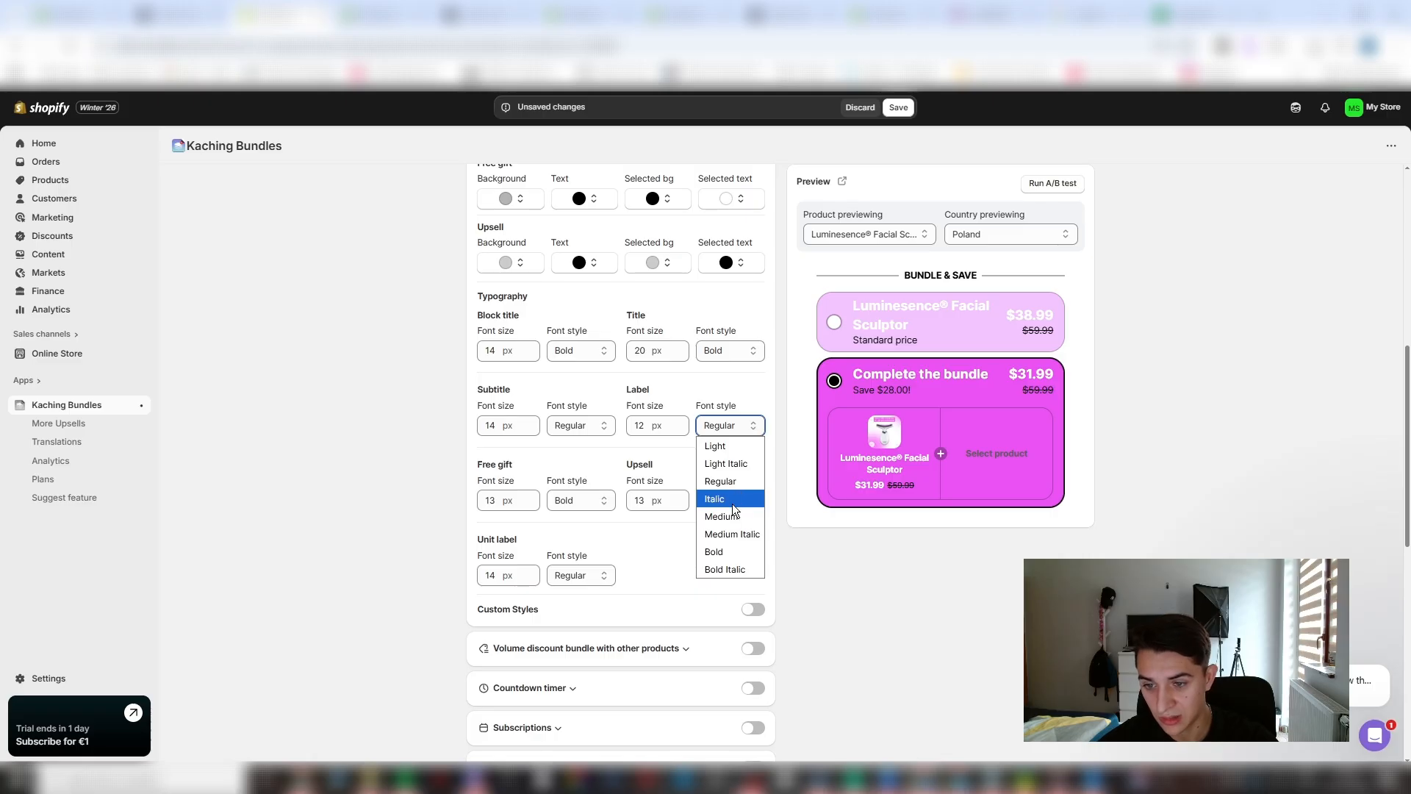
left_click(724, 552)
left_click(567, 419)
left_click(590, 552)
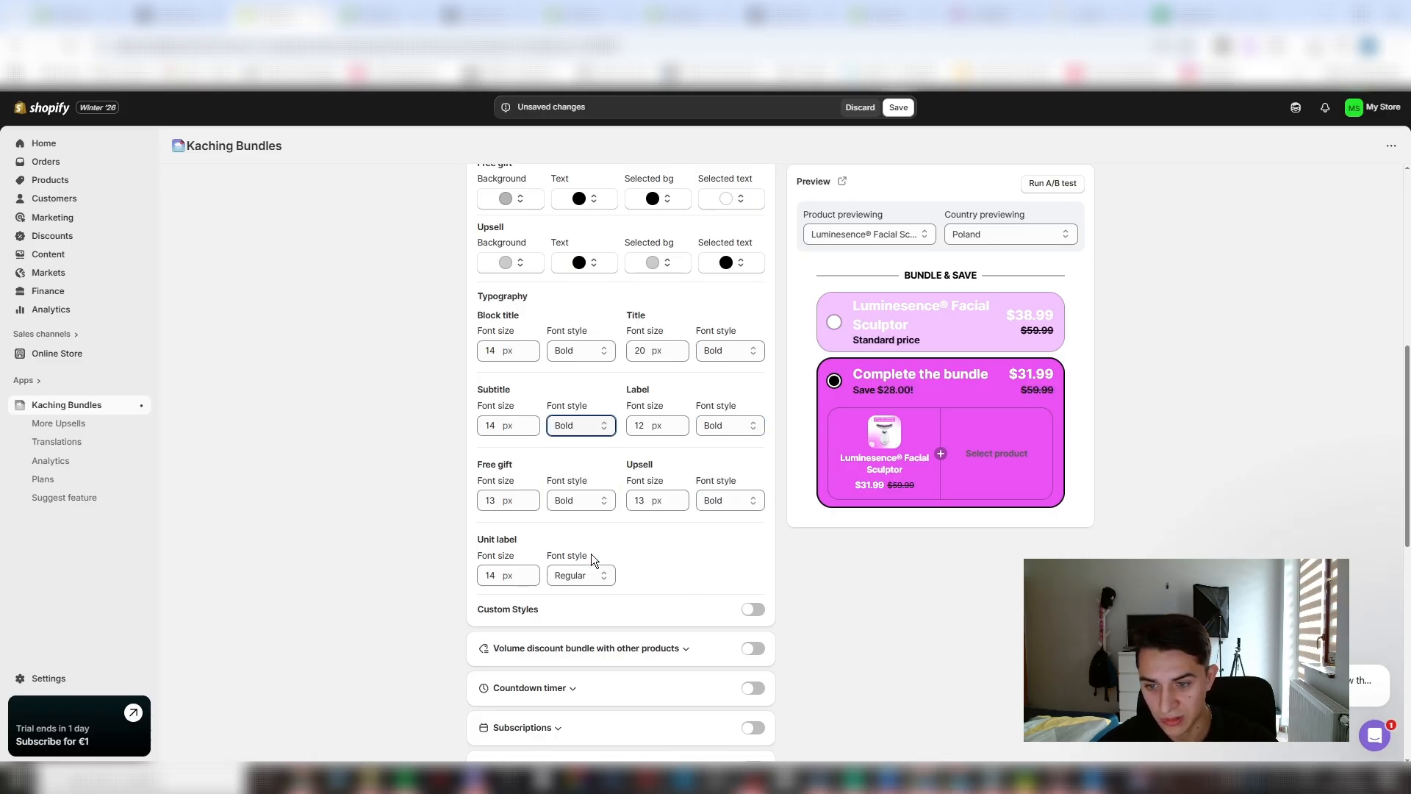
- Check the Upsell font style and set the Unit label font style to Bold
left_click(720, 499)
left_click(579, 575)
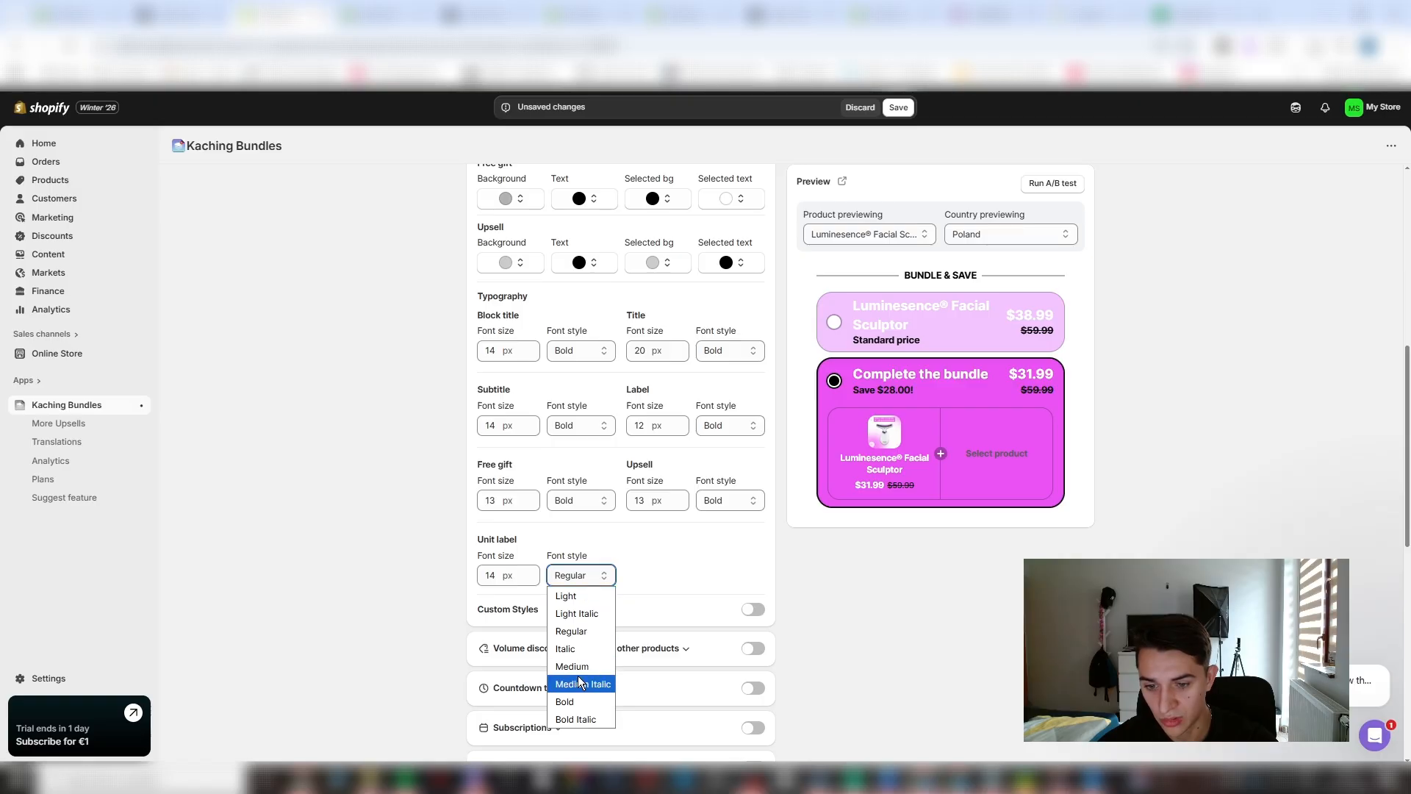
left_click(571, 703)
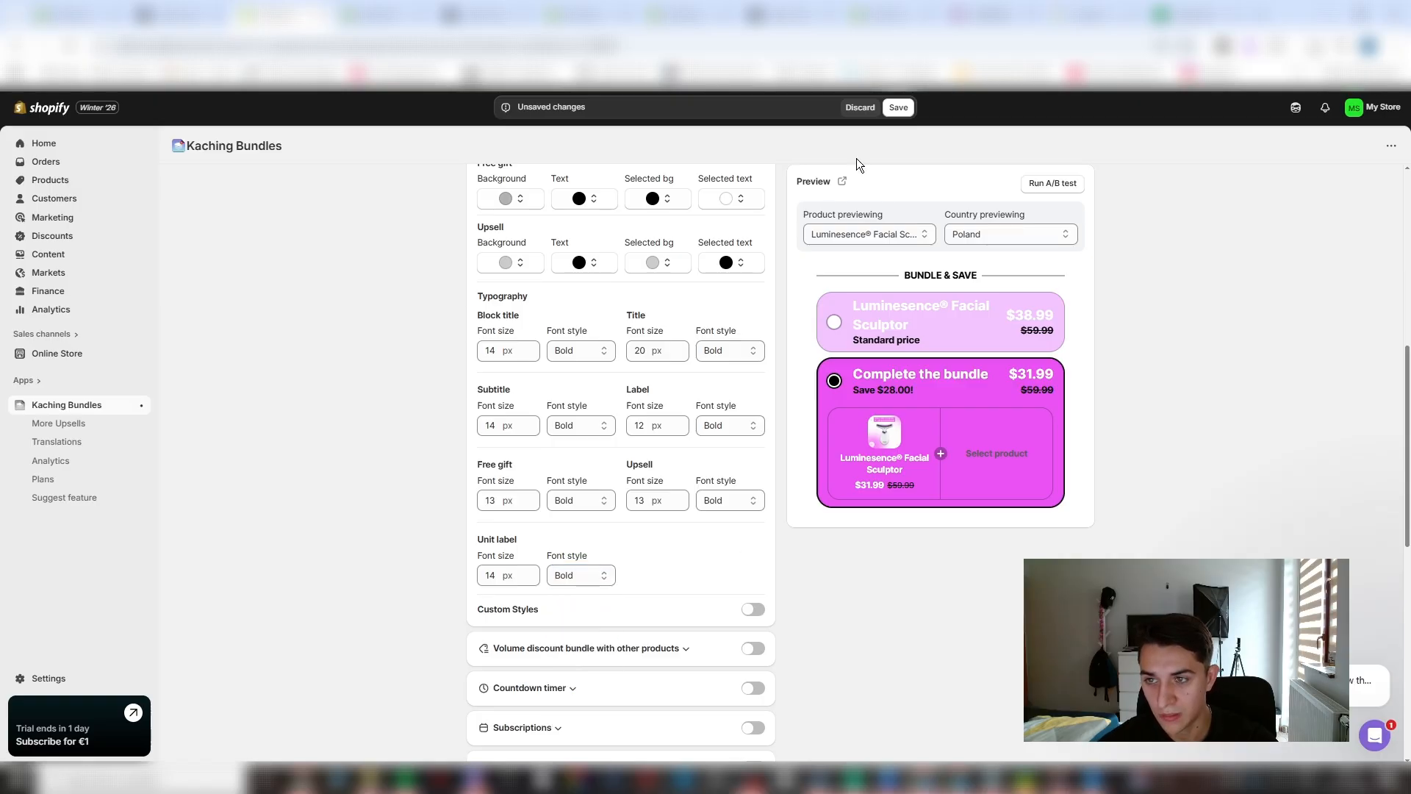
scroll(566, 296, "up", 7)
scroll(566, 434, "down", 10)
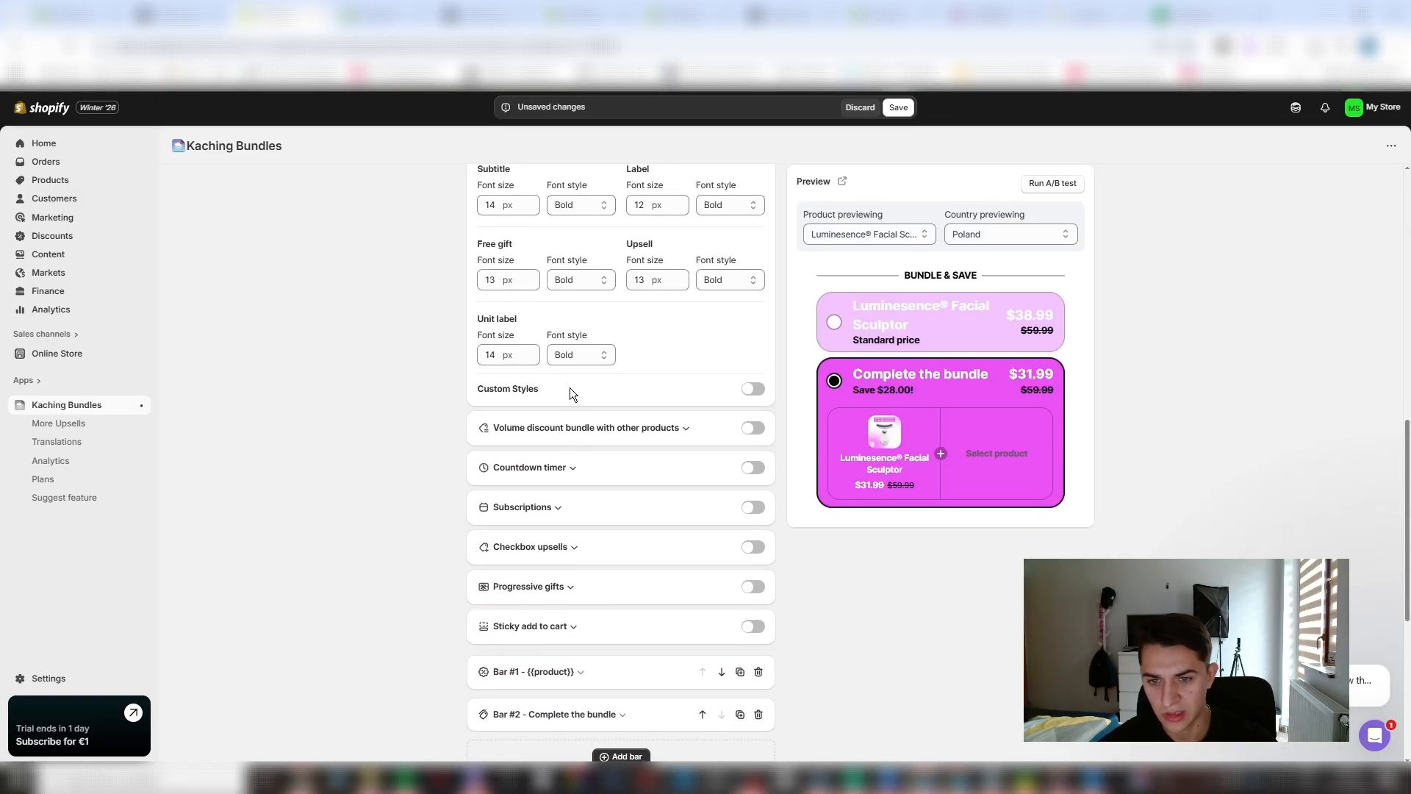
- Enable the sticky add to cart bar for the bundle deal
scroll(632, 426, "down", 1)
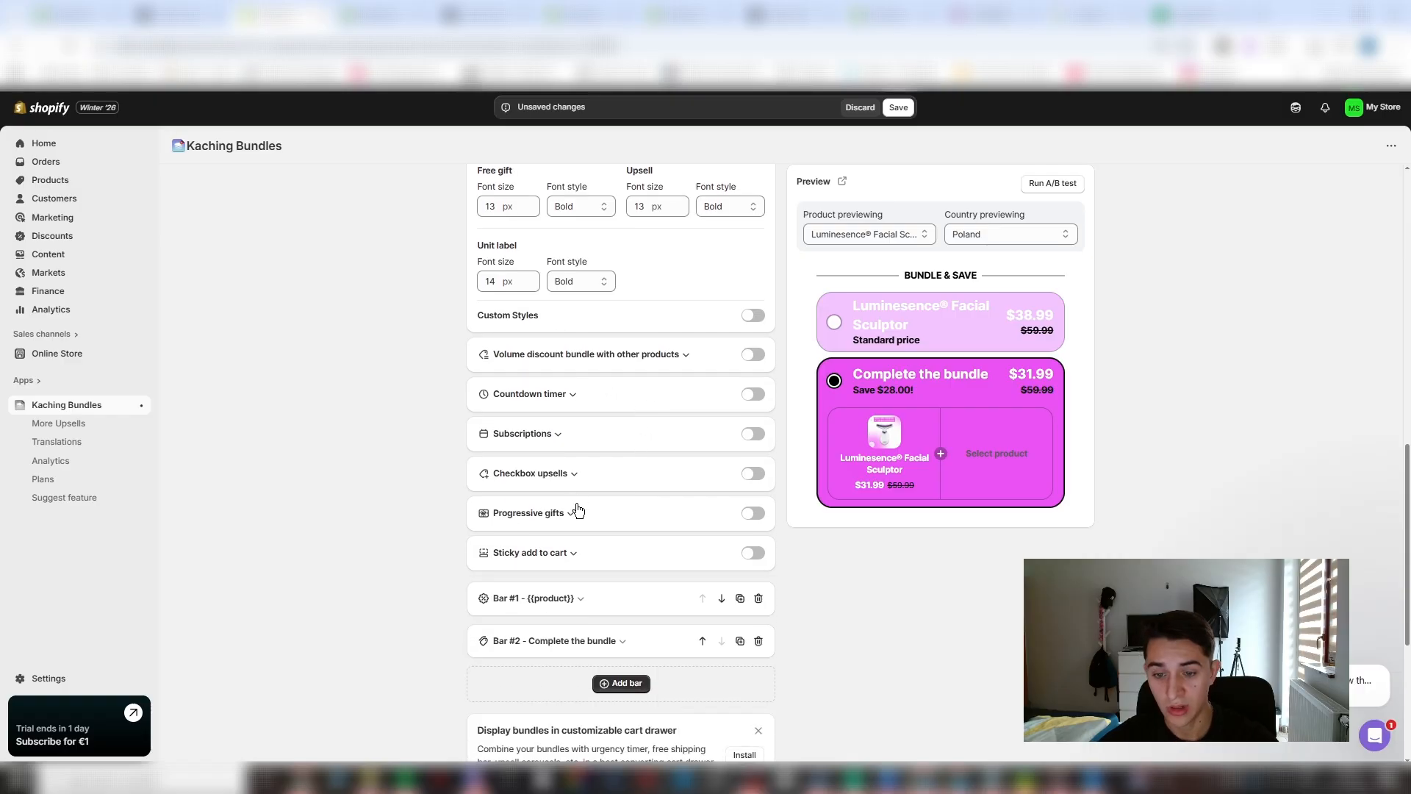
left_click(752, 553)
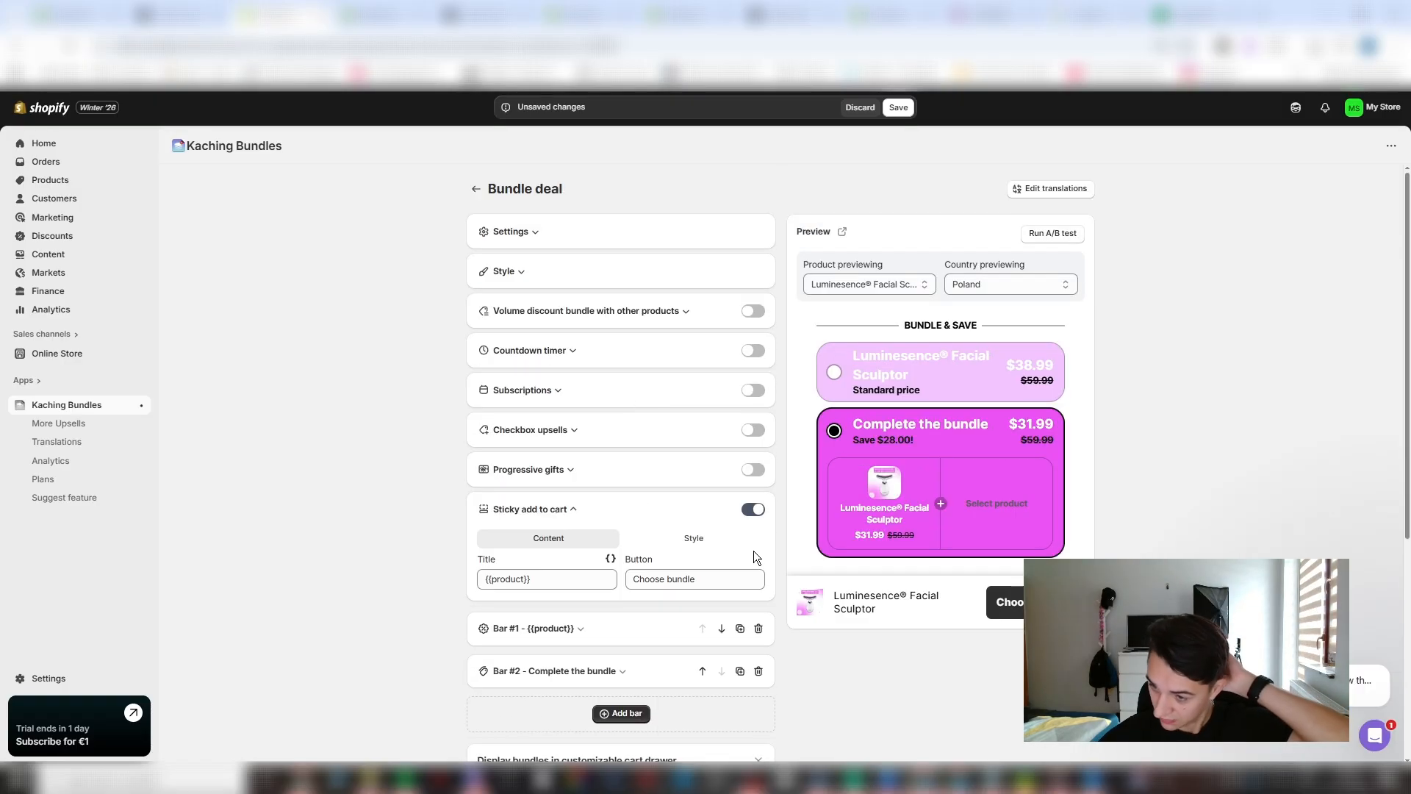
scroll(641, 579, "down", 1)
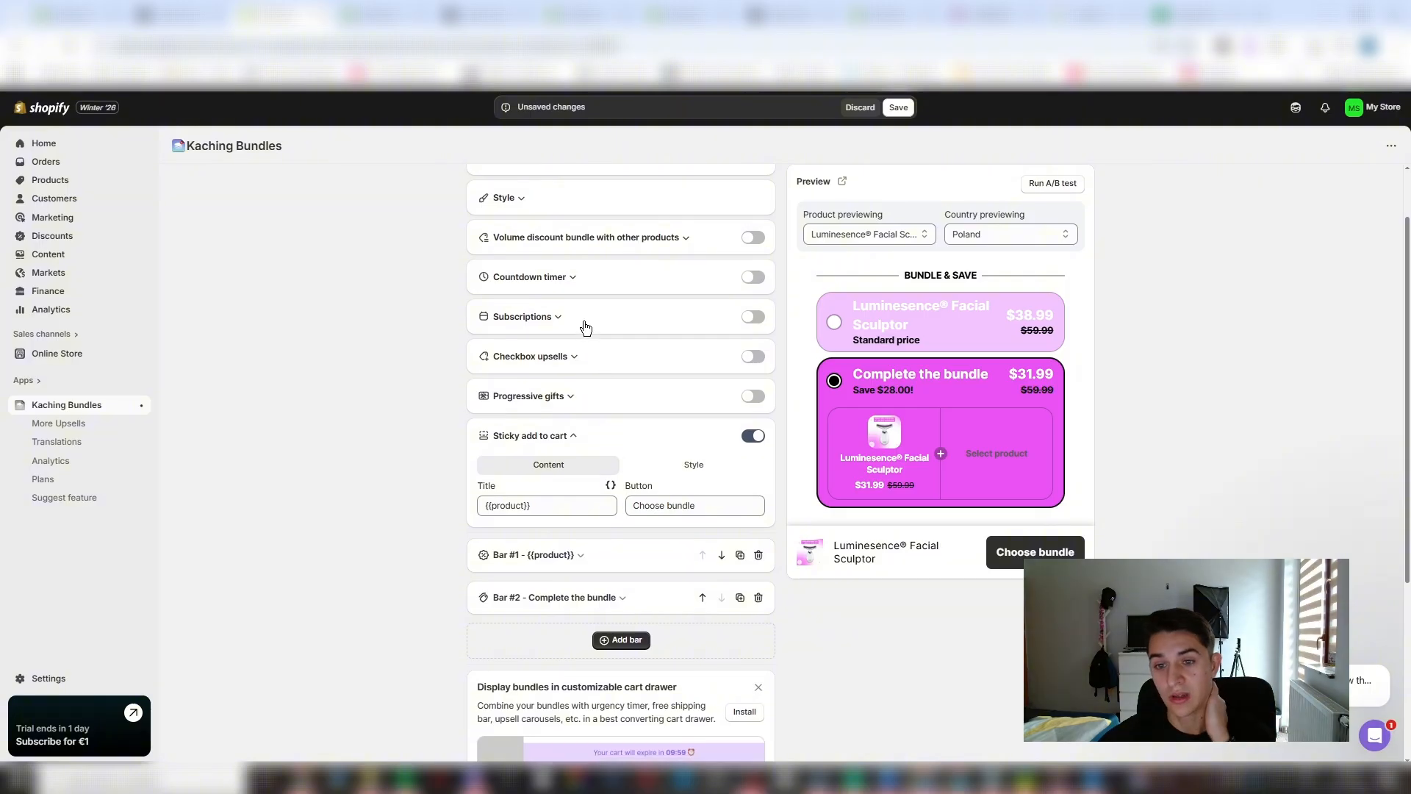
- Adjust the Label background color in the bundle deal's style settings
scroll(585, 328, "up", 1)
left_click(606, 278)
scroll(592, 431, "down", 2)
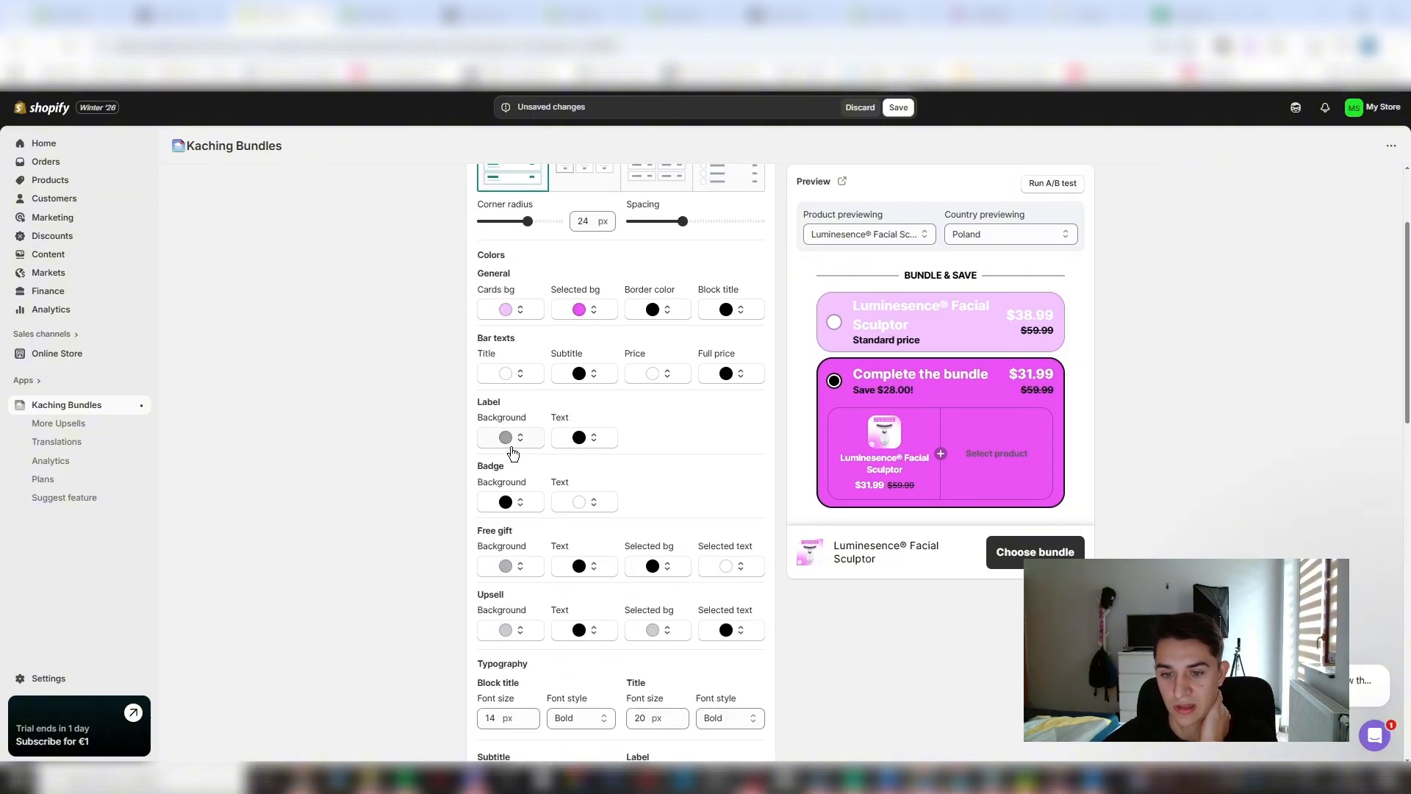
scroll(513, 453, "down", 2)
left_click(513, 362)
left_click_drag(496, 419, 346, 453)
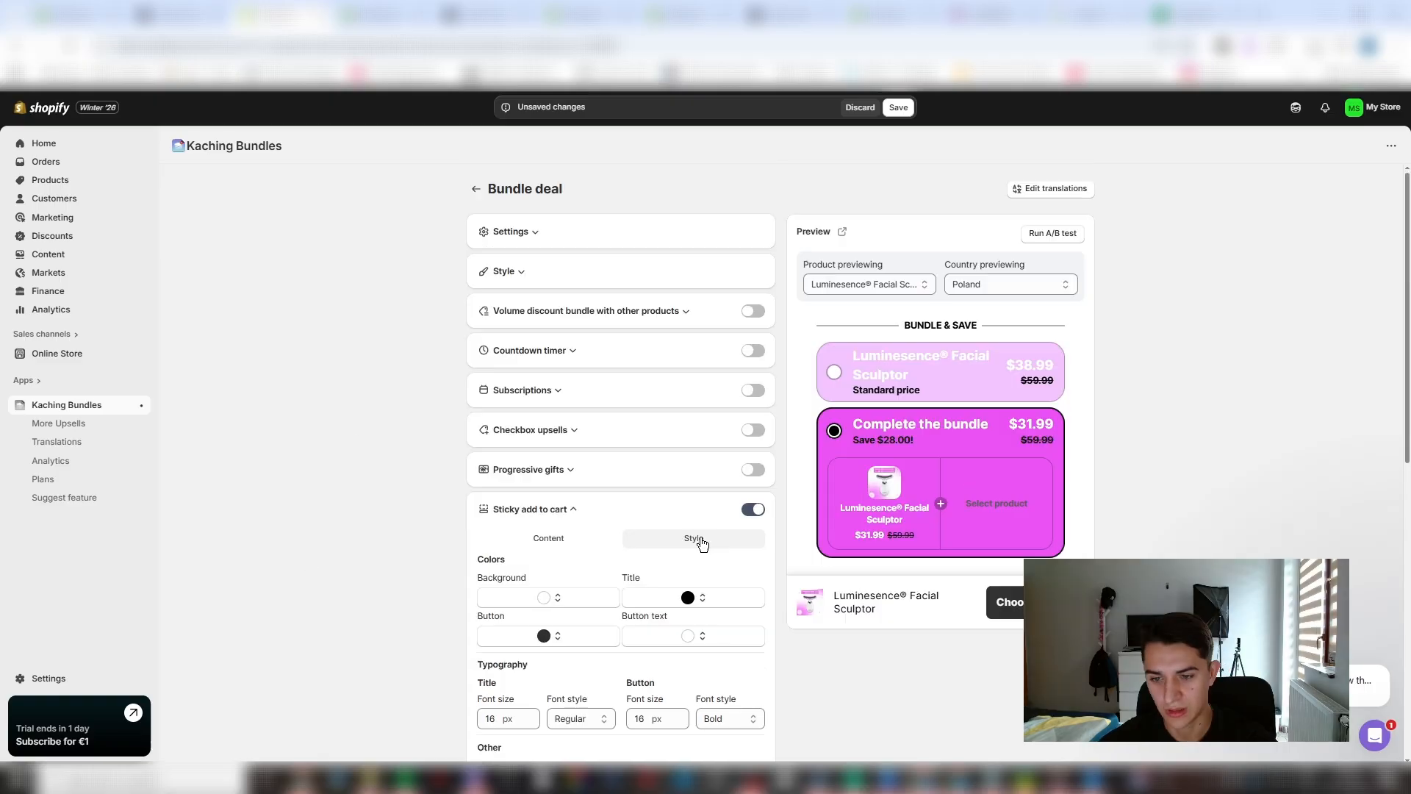
- Set the sticky add to cart button color to a light purple in its style settings
scroll(619, 539, "down", 2)
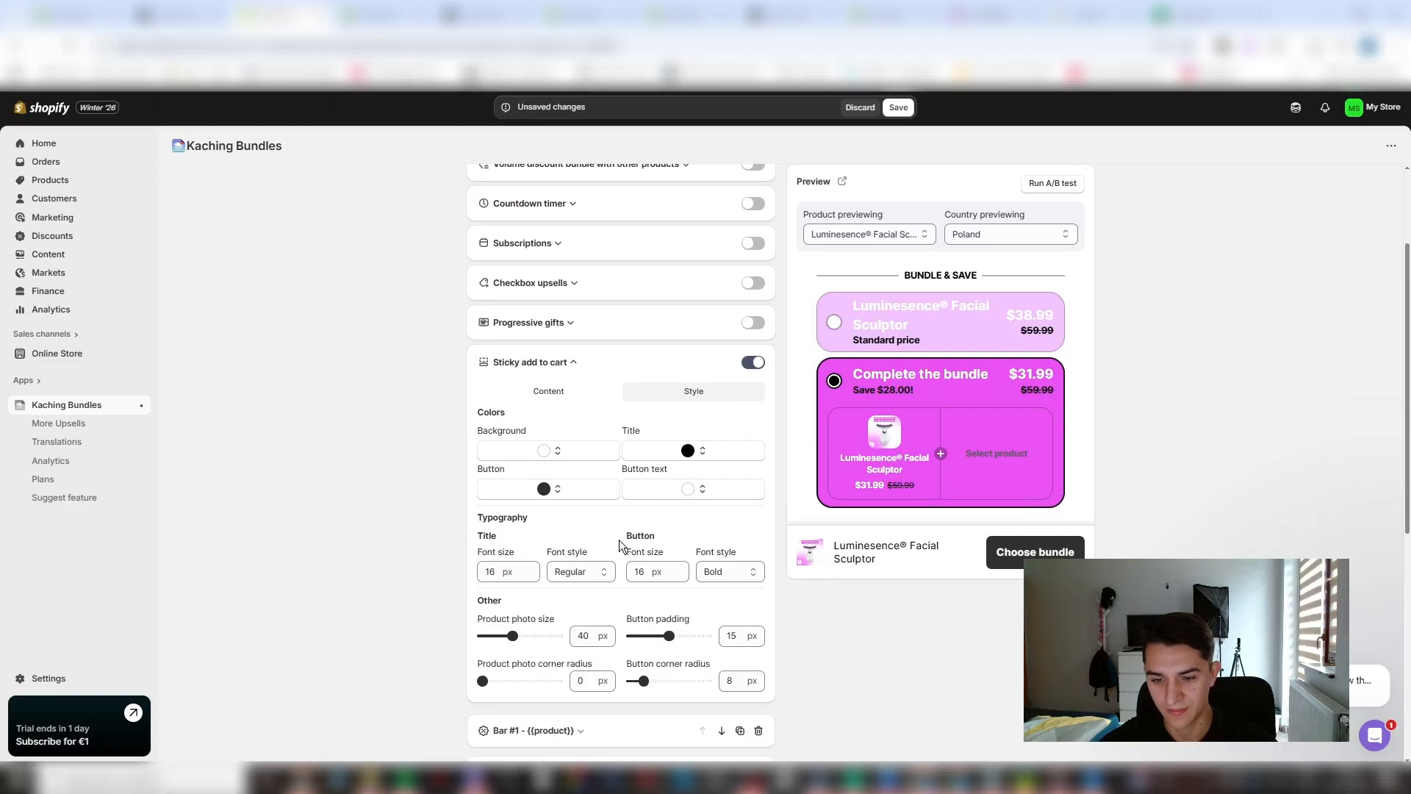
left_click(568, 489)
left_click(544, 573)
left_click_drag(593, 604, 537, 474)
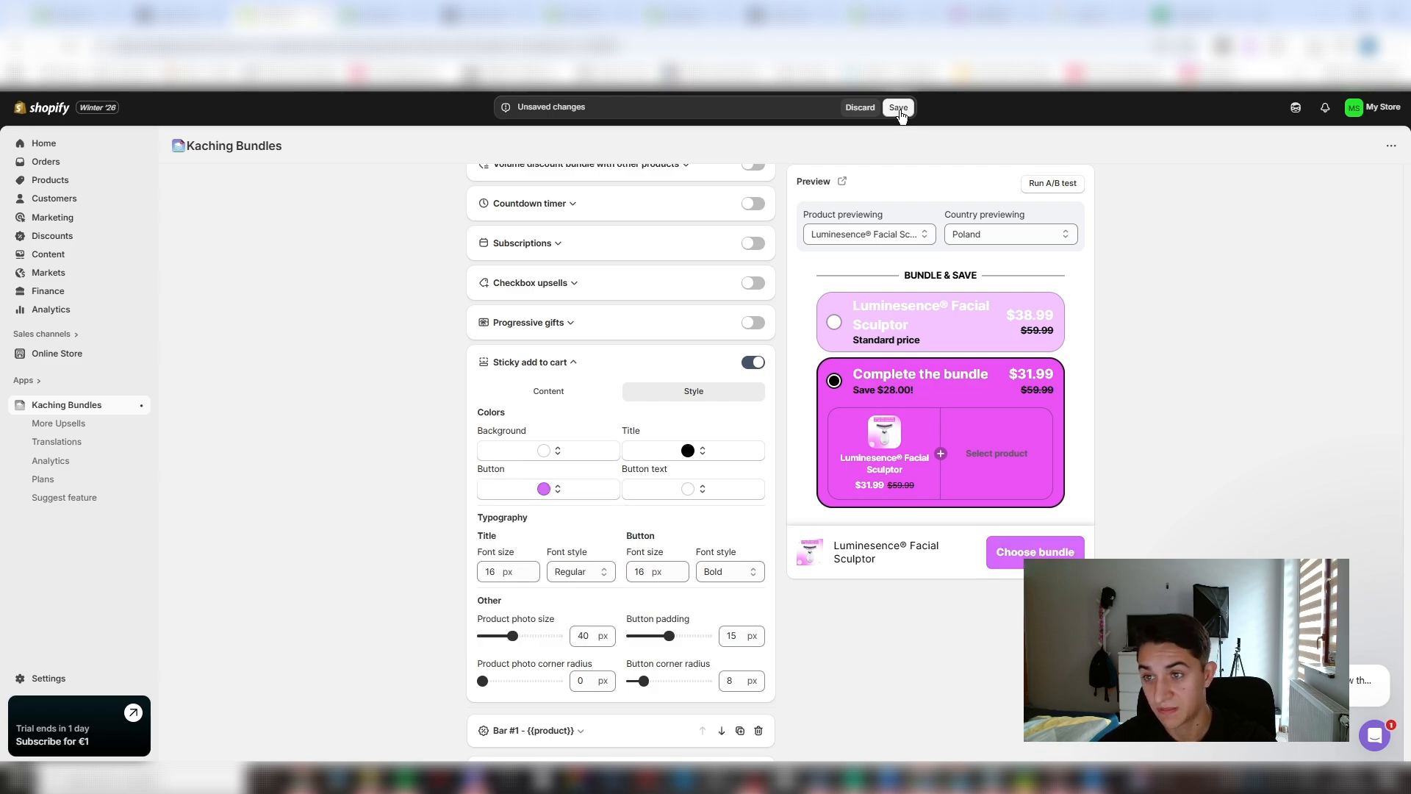
- Look through the Bar #2, Checkbox upsells and Subscriptions settings of the bundle deal
scroll(705, 433, "down", 4)
left_click(626, 487)
scroll(610, 456, "down", 2)
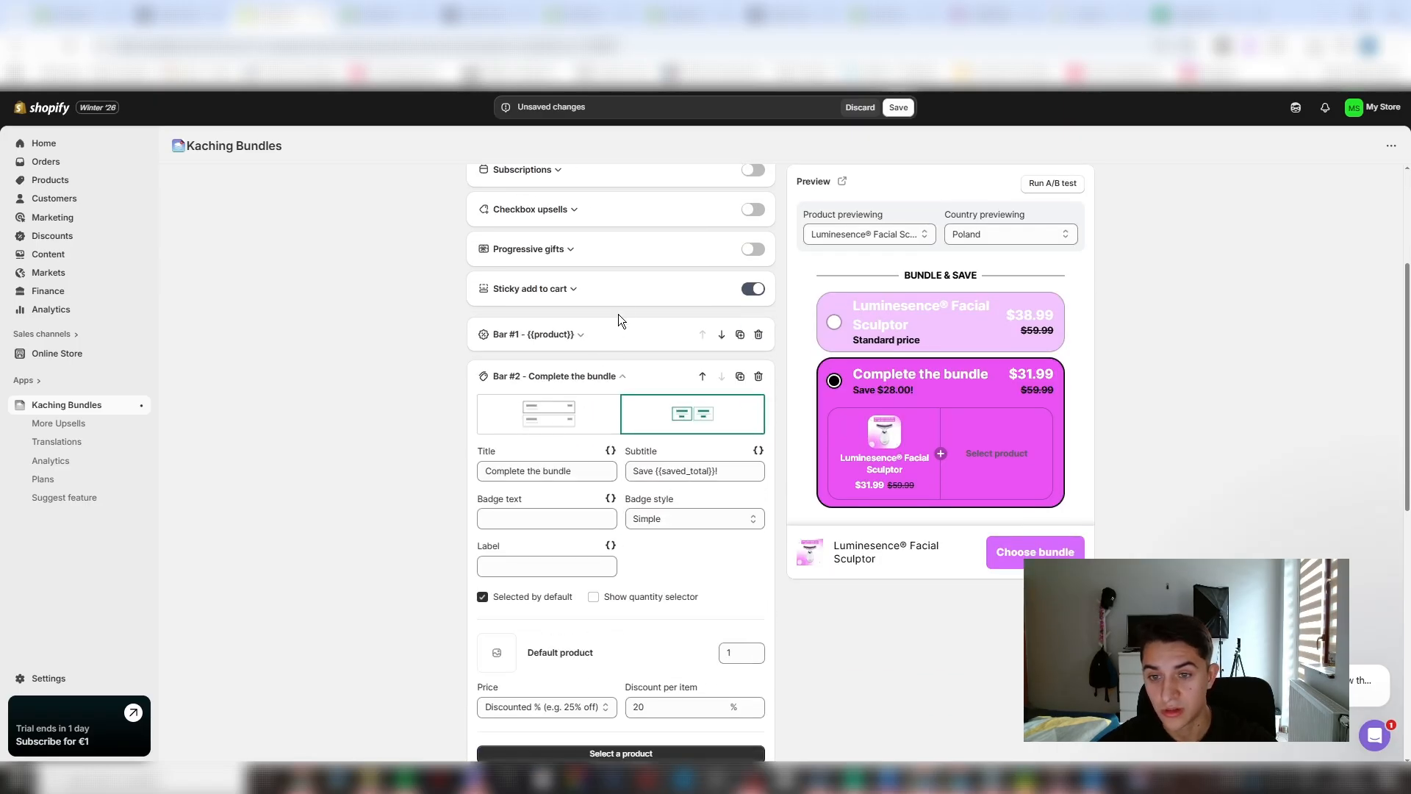
left_click(622, 291)
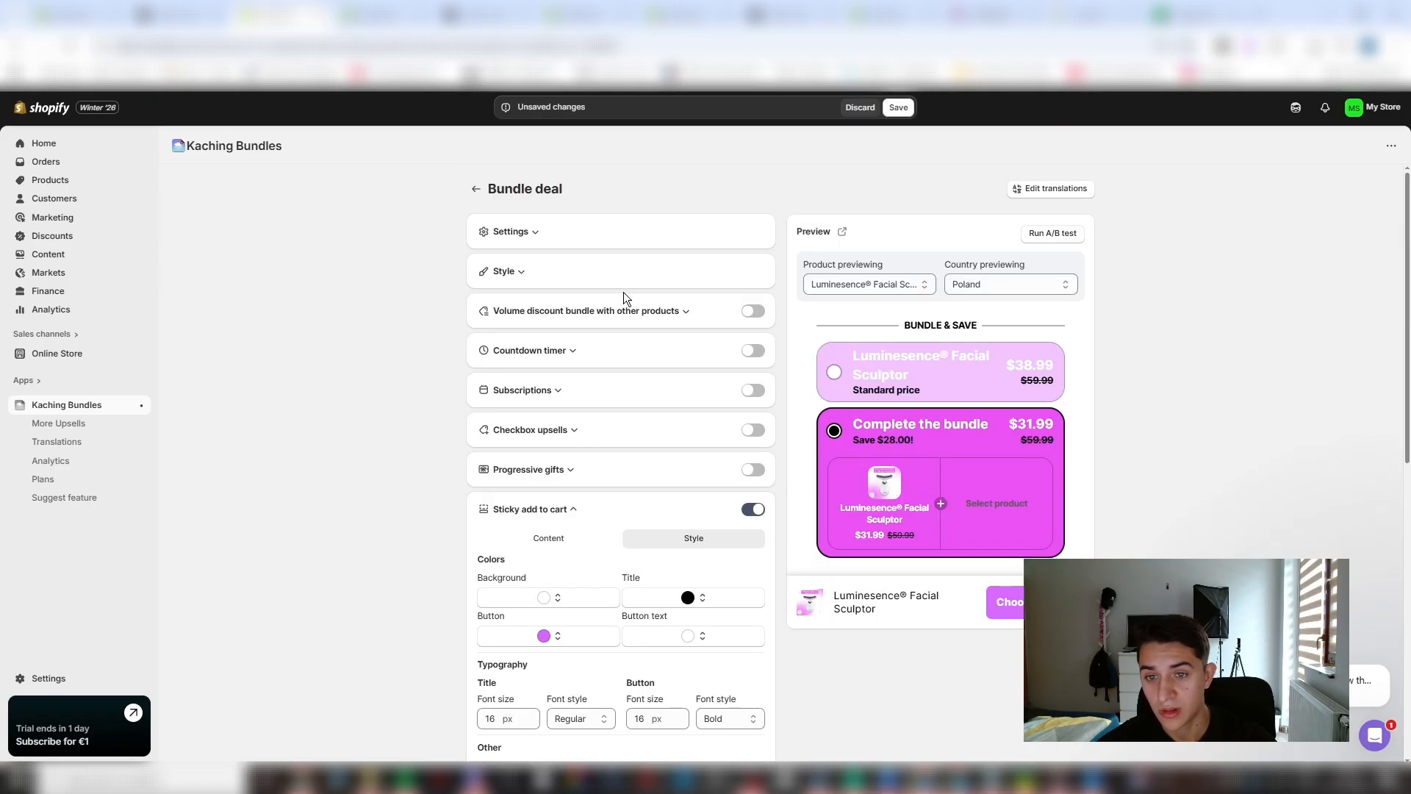
left_click(562, 430)
left_click(537, 390)
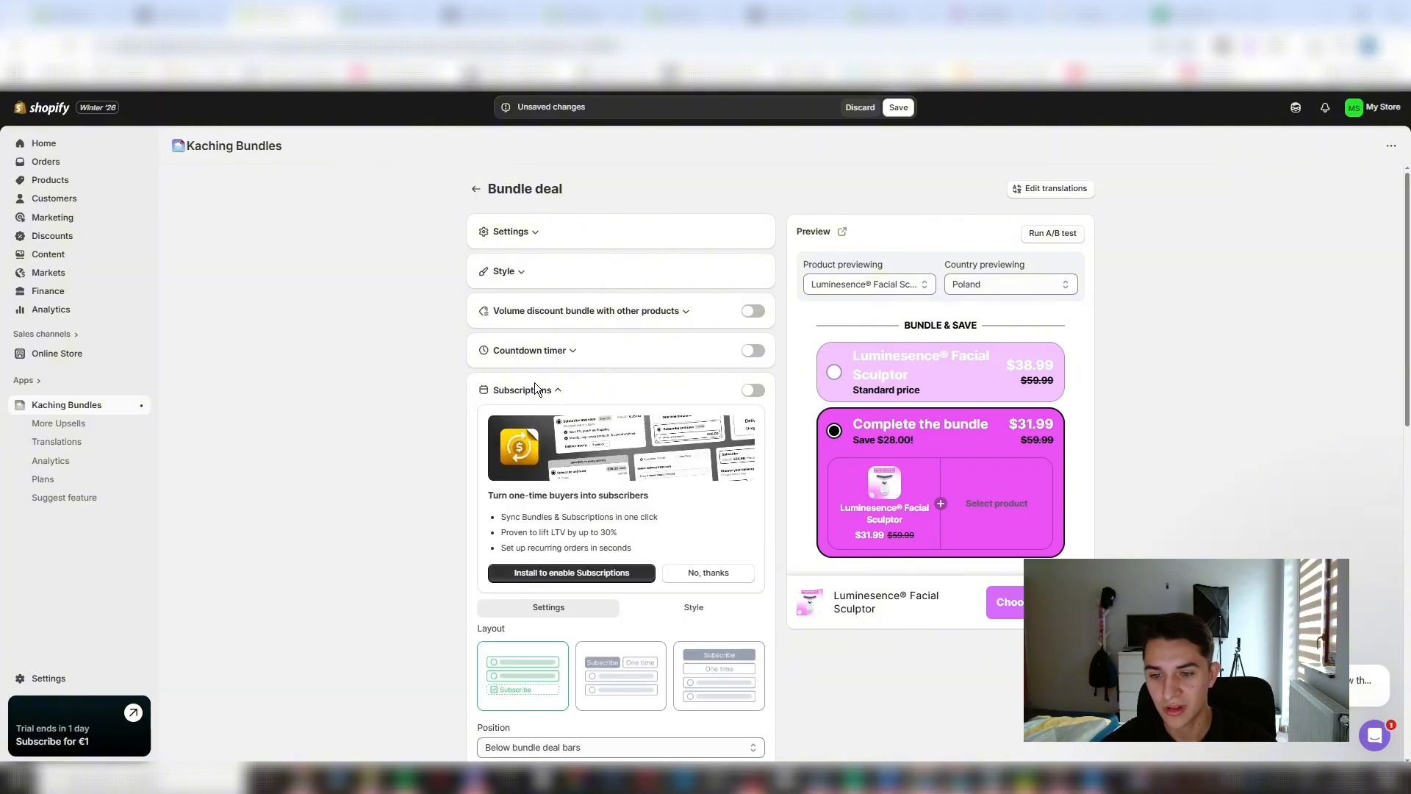
- Try the countdown timer with white text on the bundle deal, and switch the timer off again
left_click(541, 354)
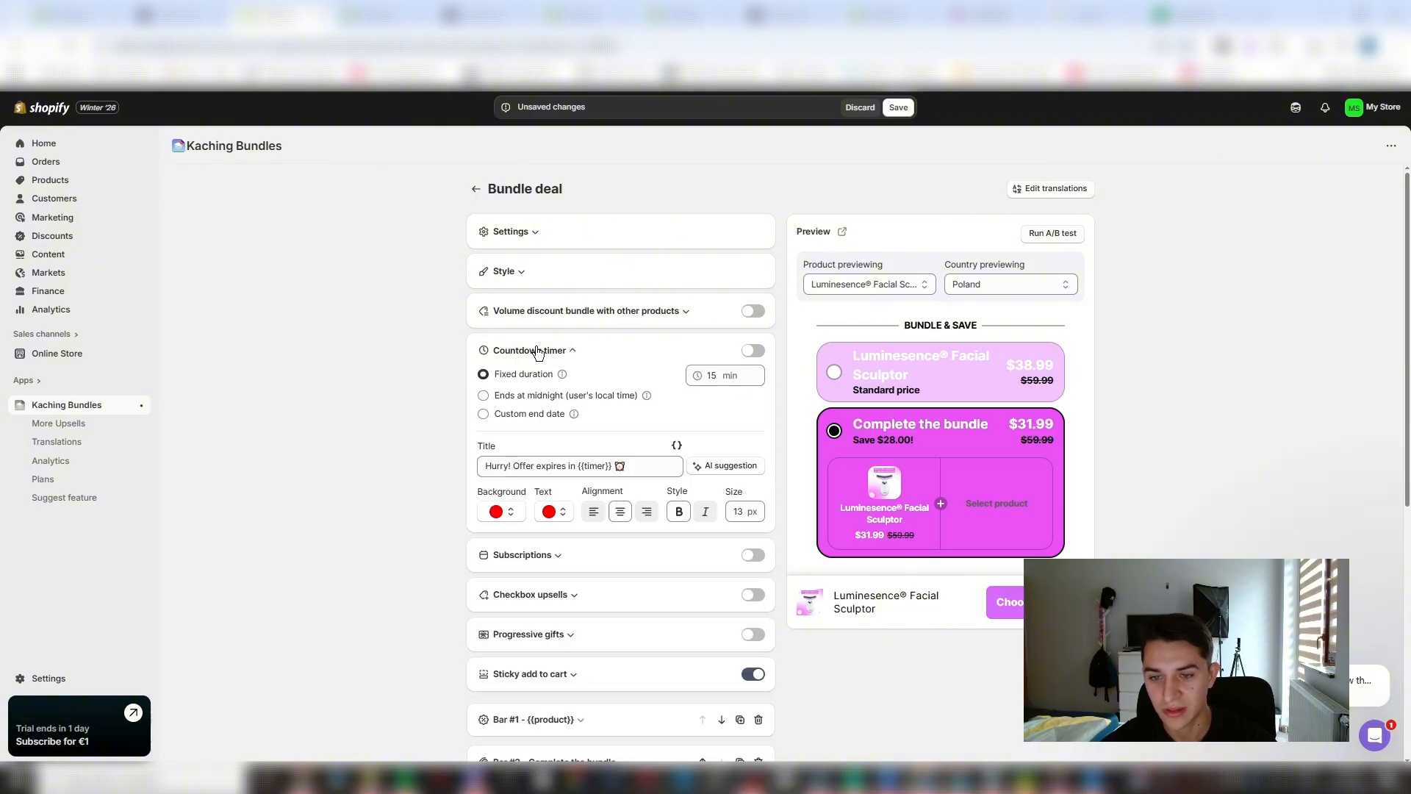
left_click(754, 351)
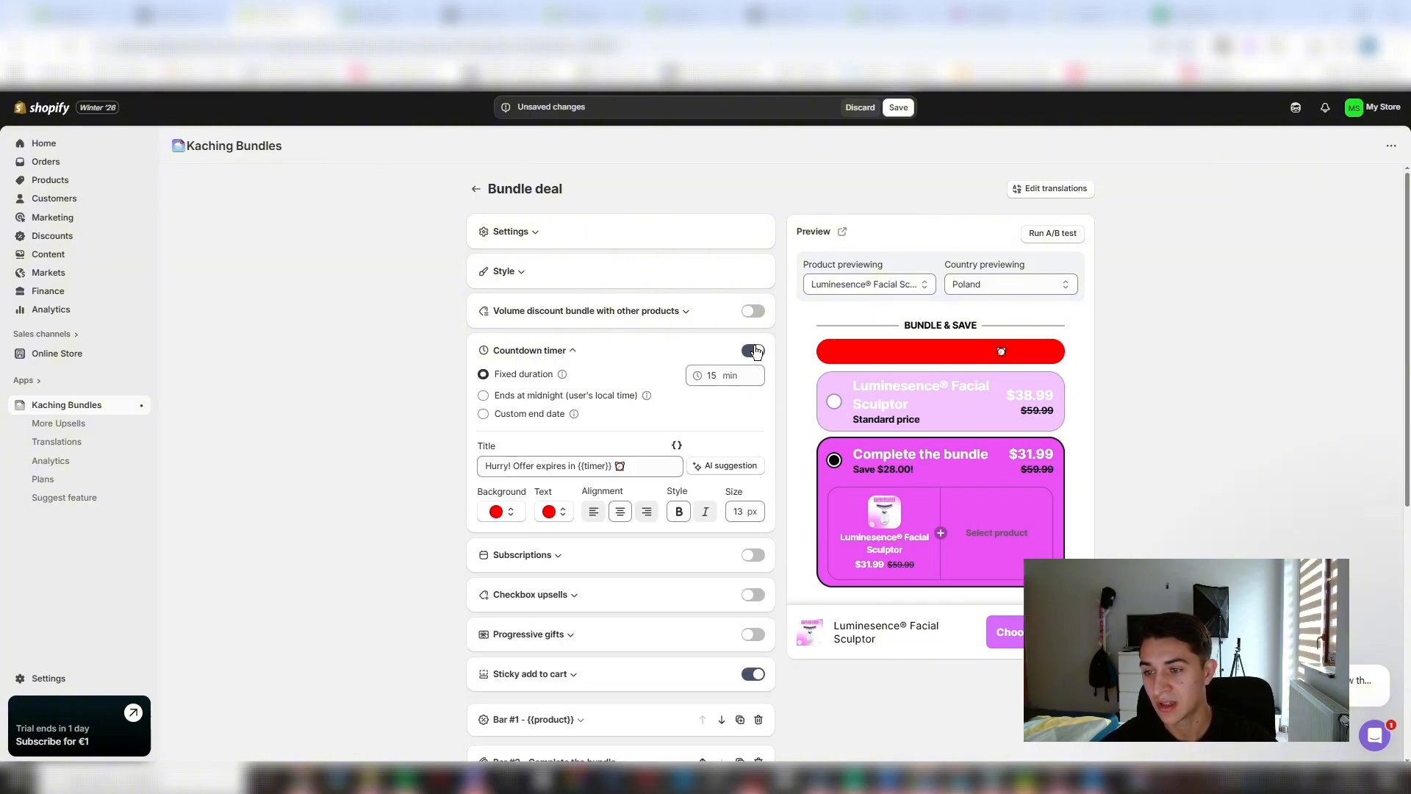
left_click(551, 514)
left_click_drag(551, 550, 419, 507)
left_click(365, 494)
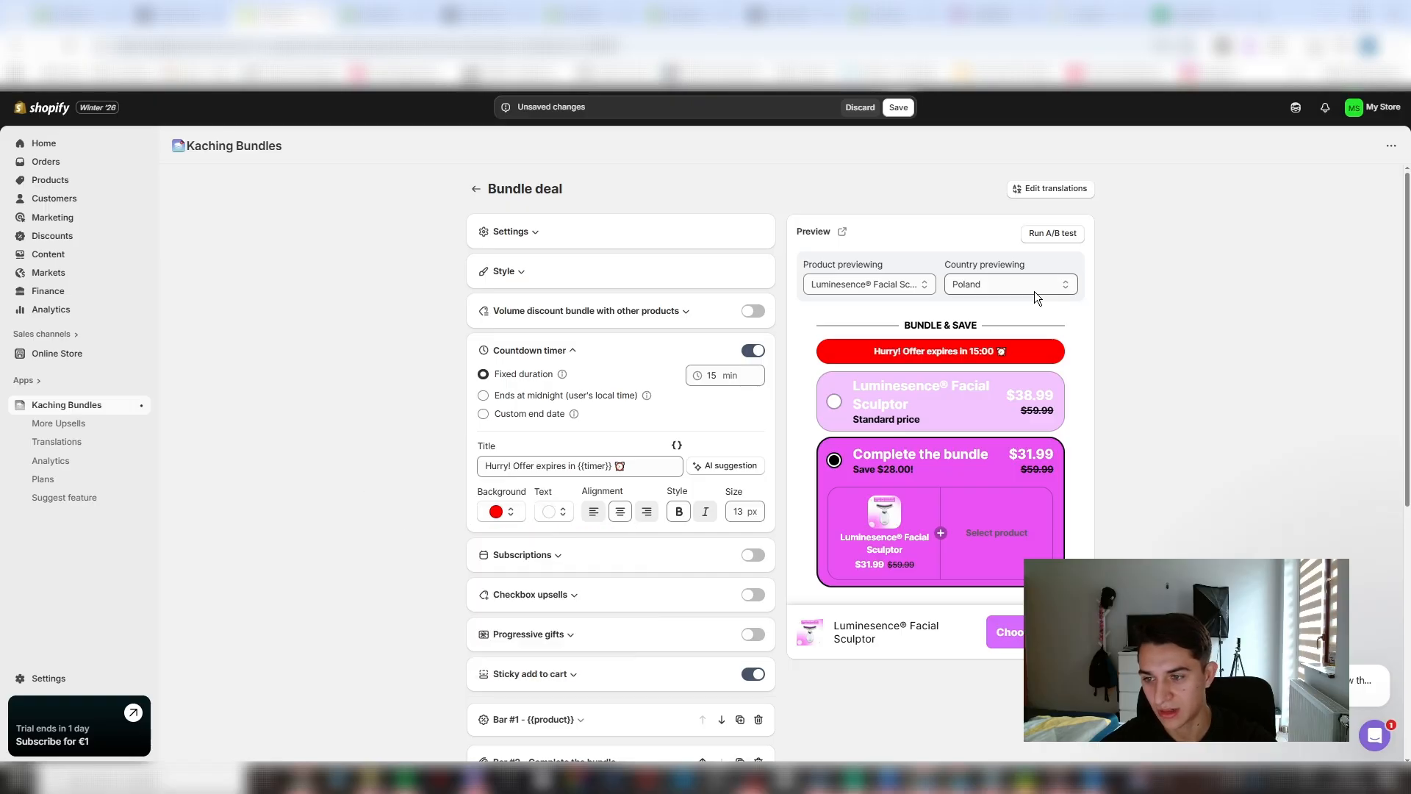
left_click(751, 353)
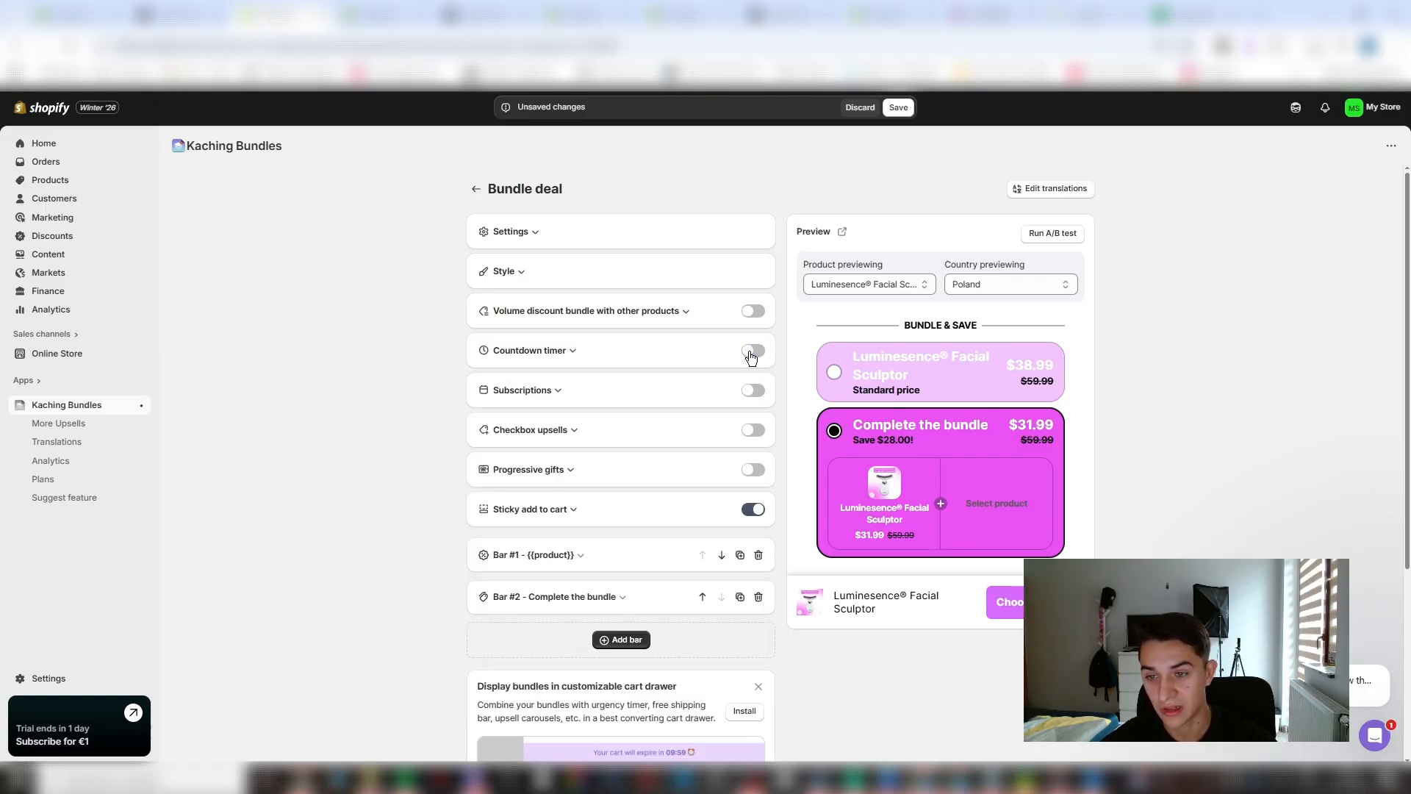
- Set the Bar #1 title to "1x Facial Sculptor" and replace its subtitle with text beginning "Sav"
scroll(713, 478, "down", 2)
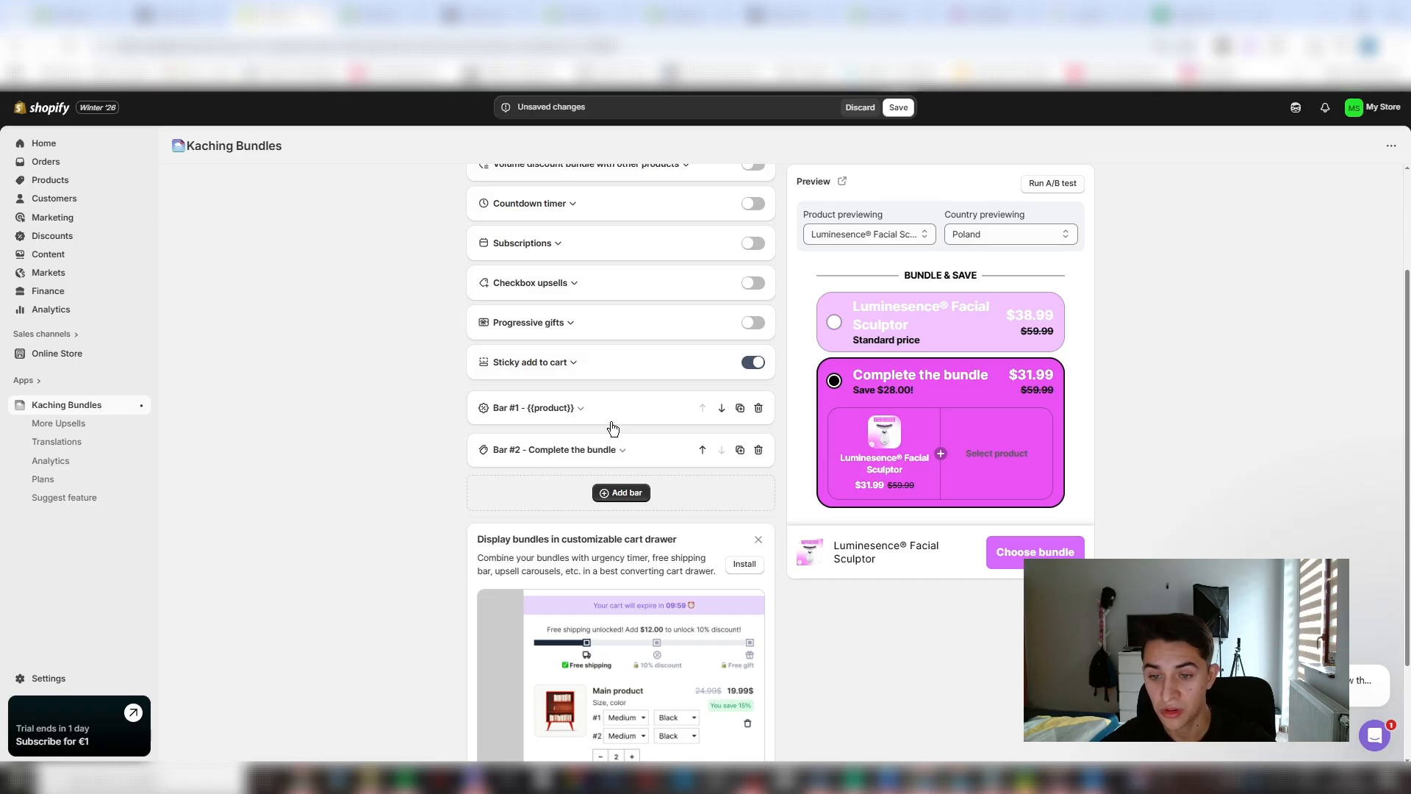
left_click(638, 409)
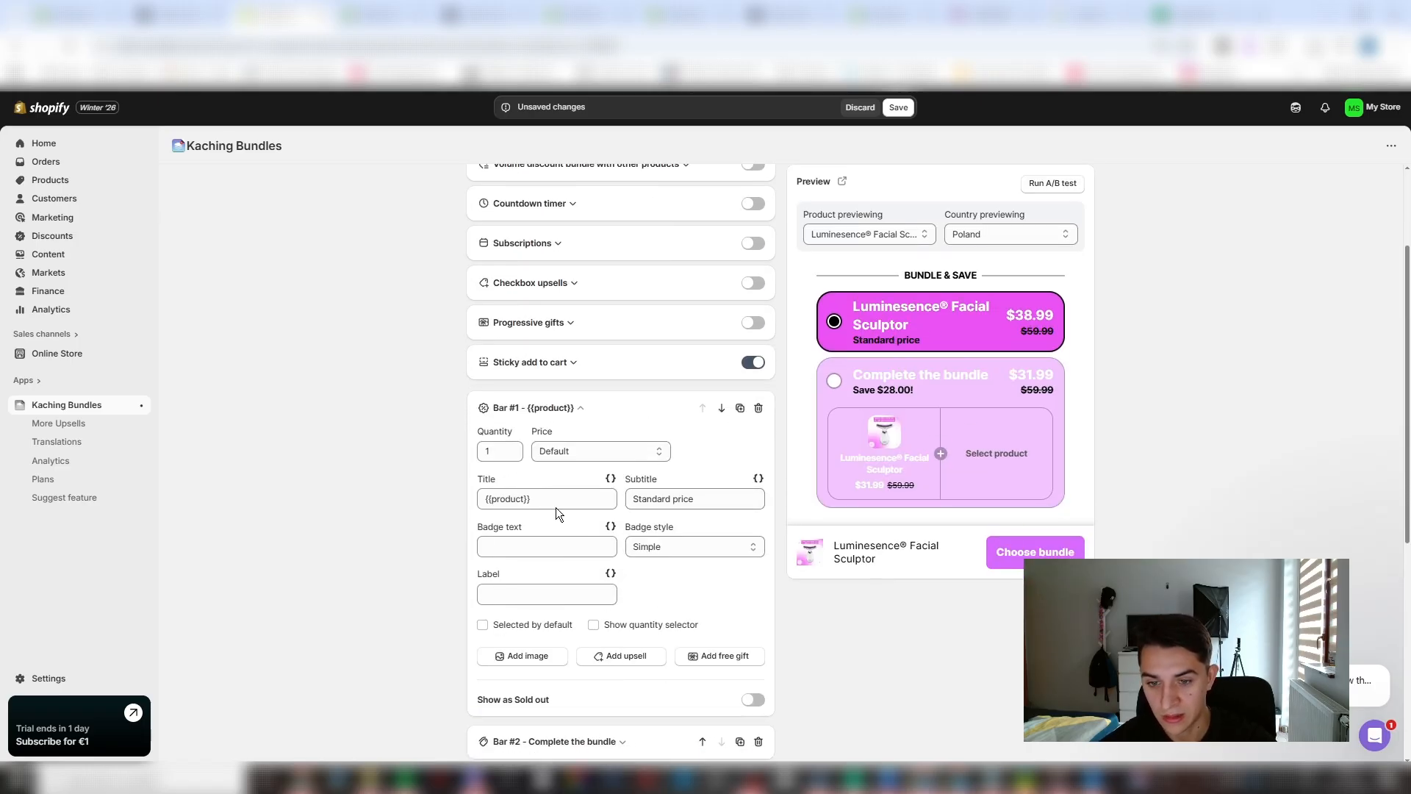
left_click_drag(559, 501, 390, 516)
type("Buy 1 F")
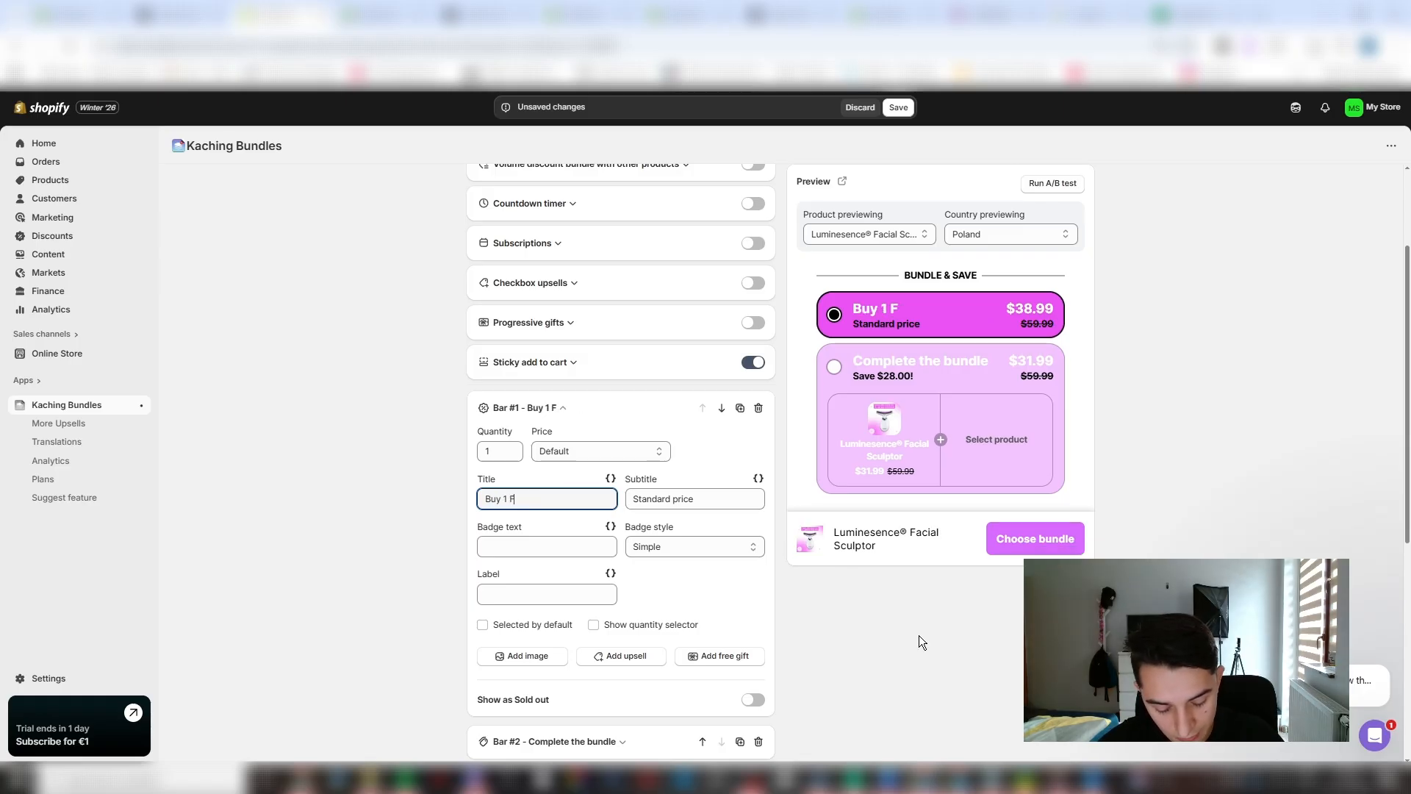
type("acial Sculptor")
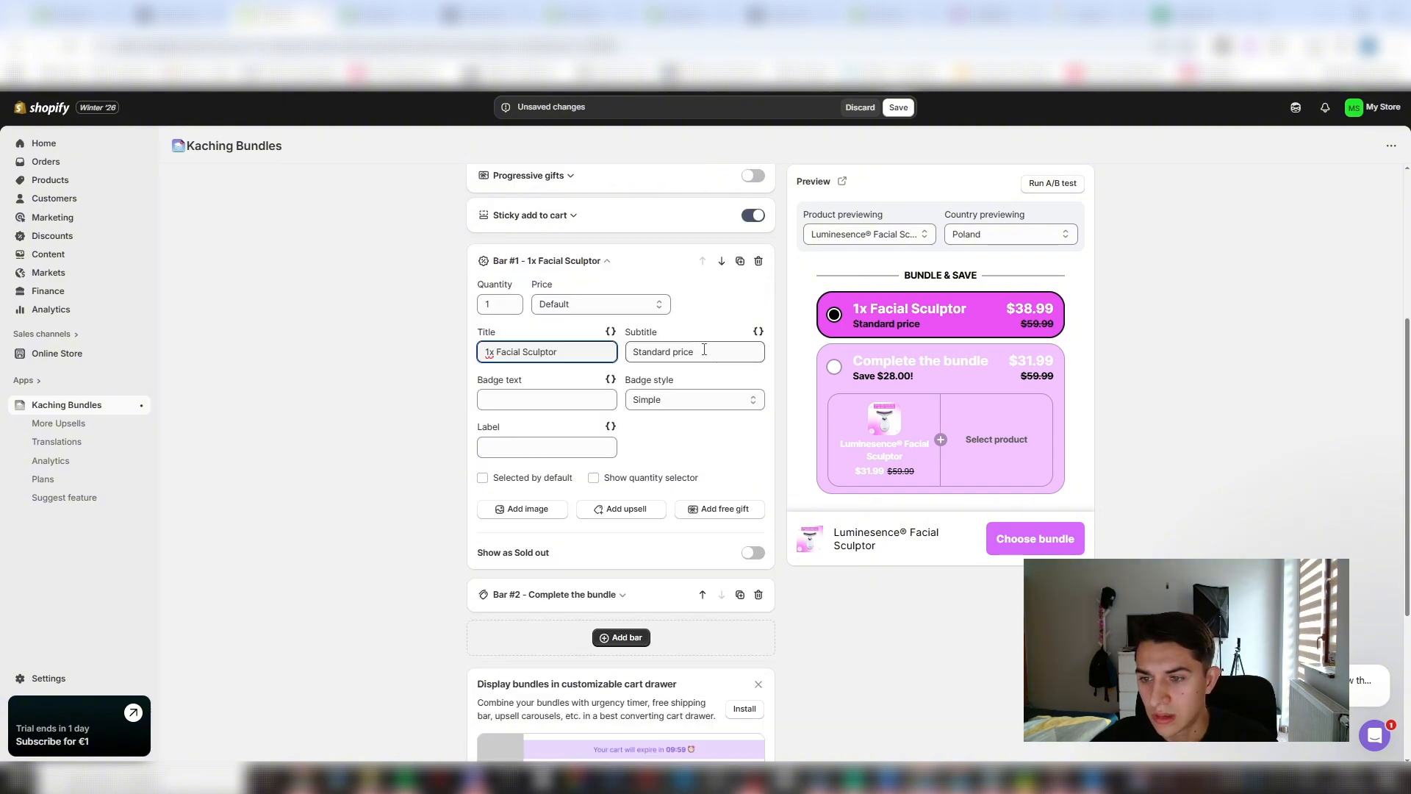
key("Tab")
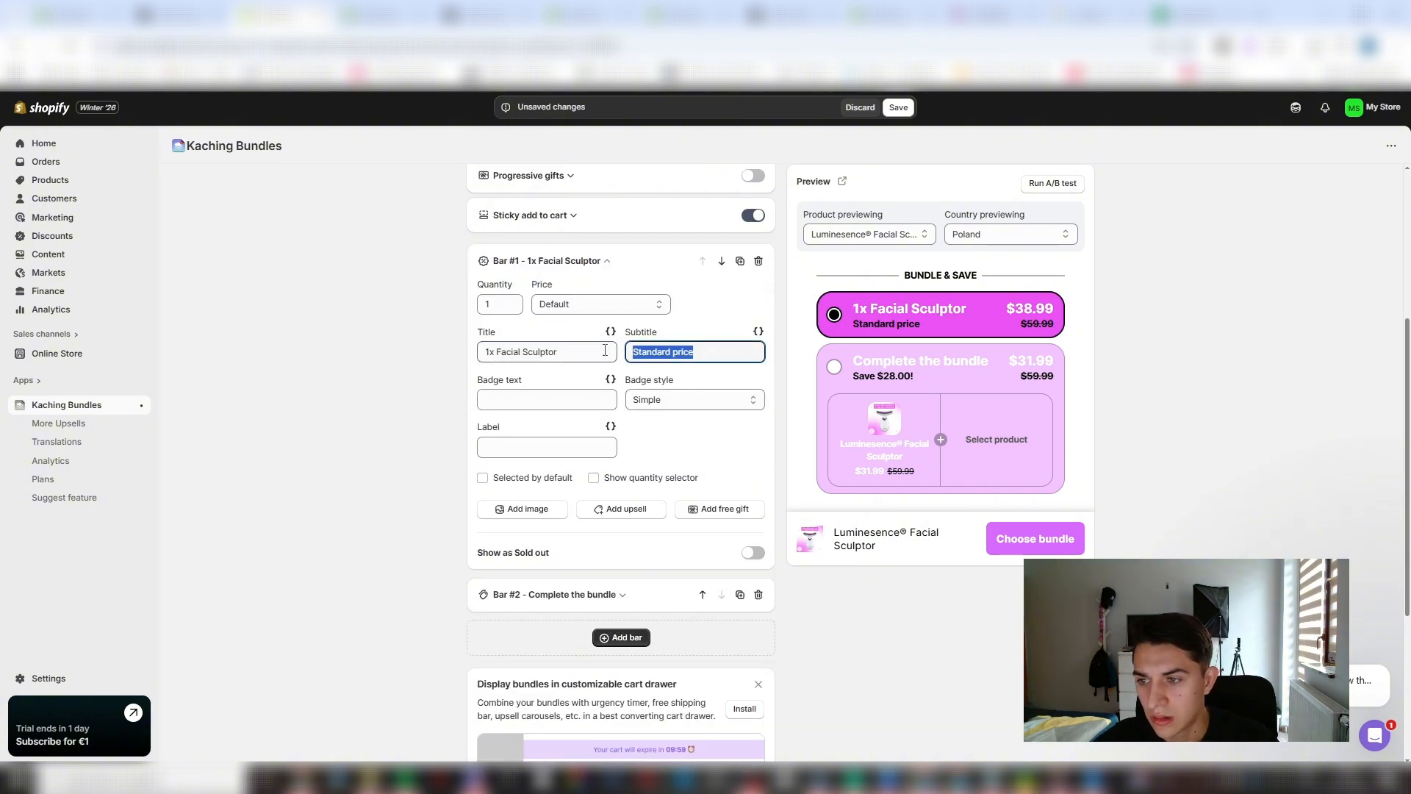
type("Save 40%")
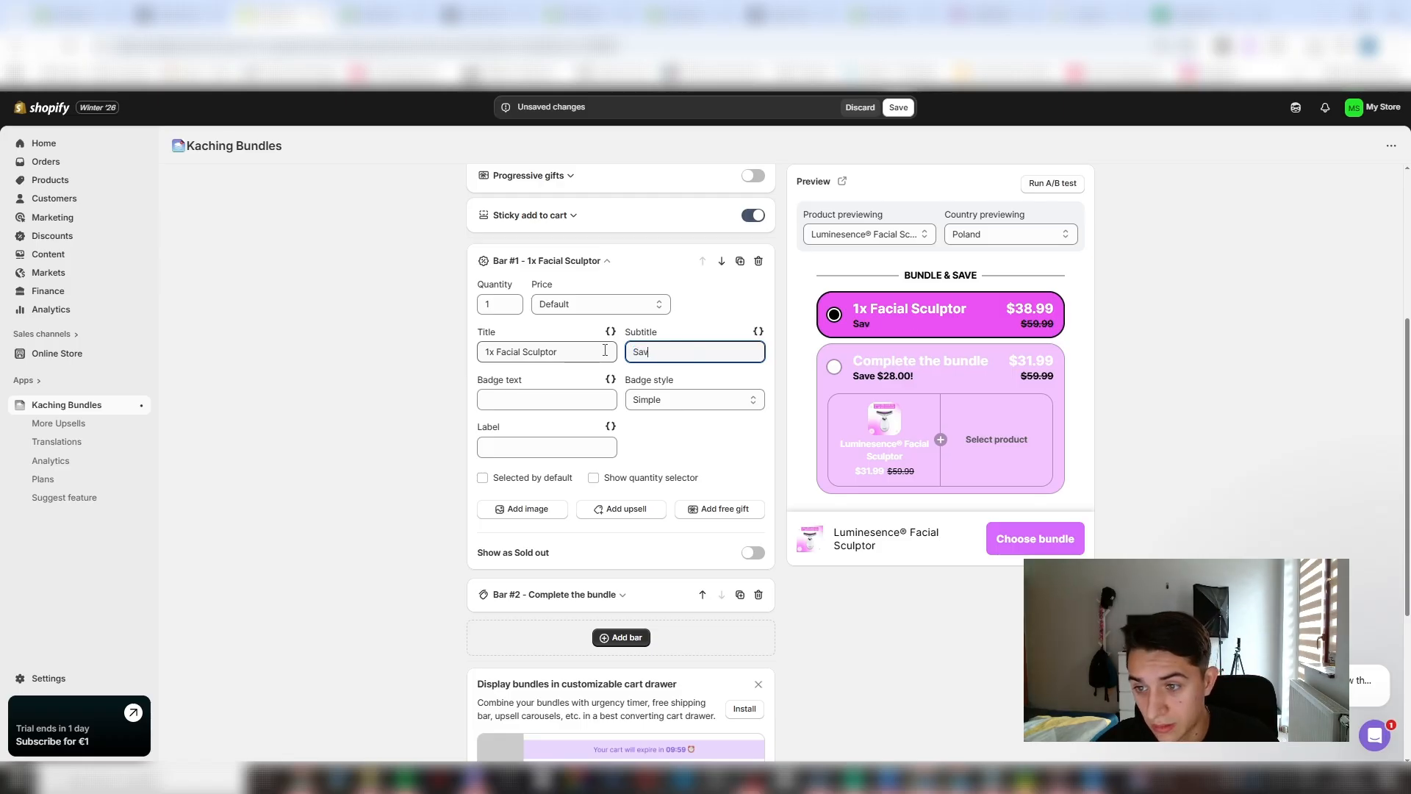
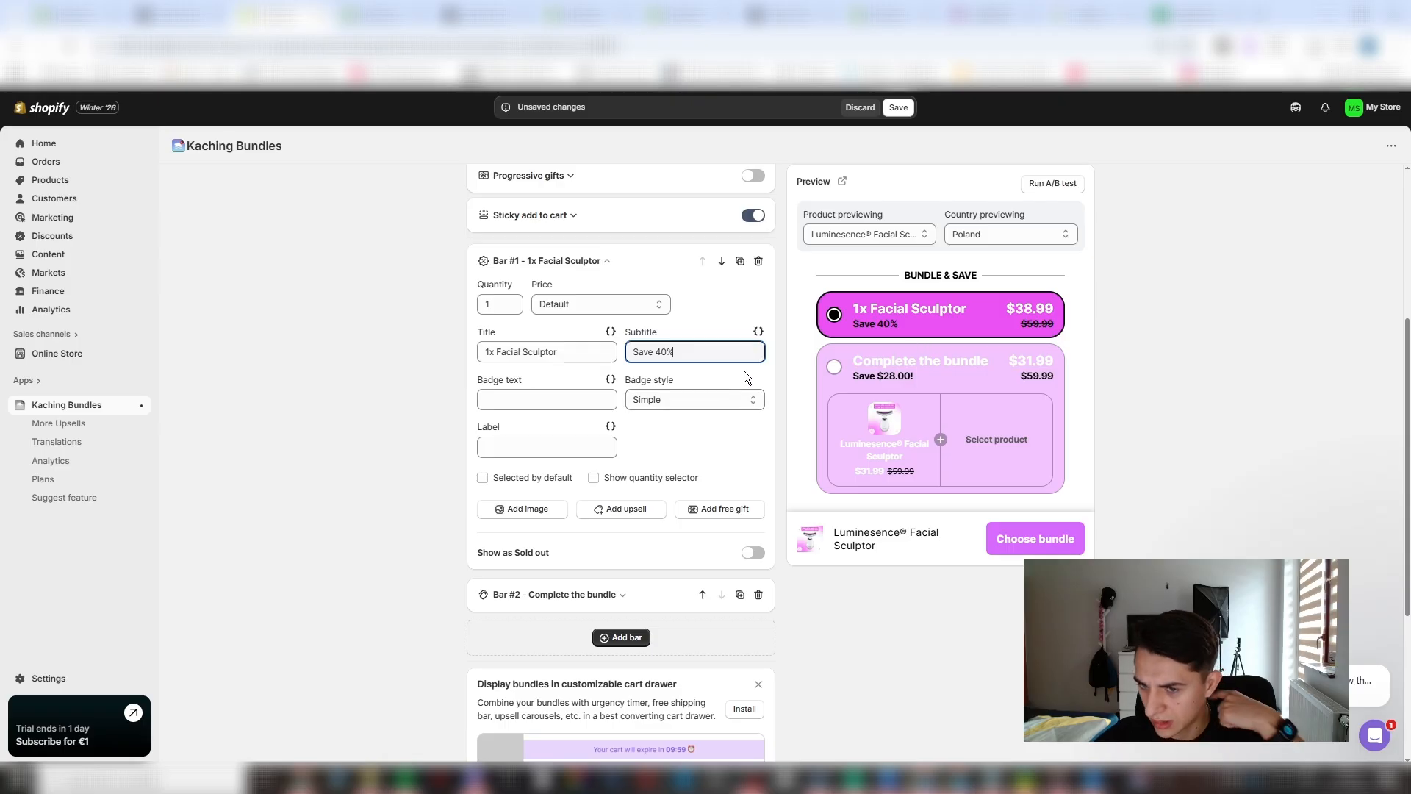
- Set the subtitle font style to Italic in the bundle deal's typography settings
scroll(688, 365, "up", 4)
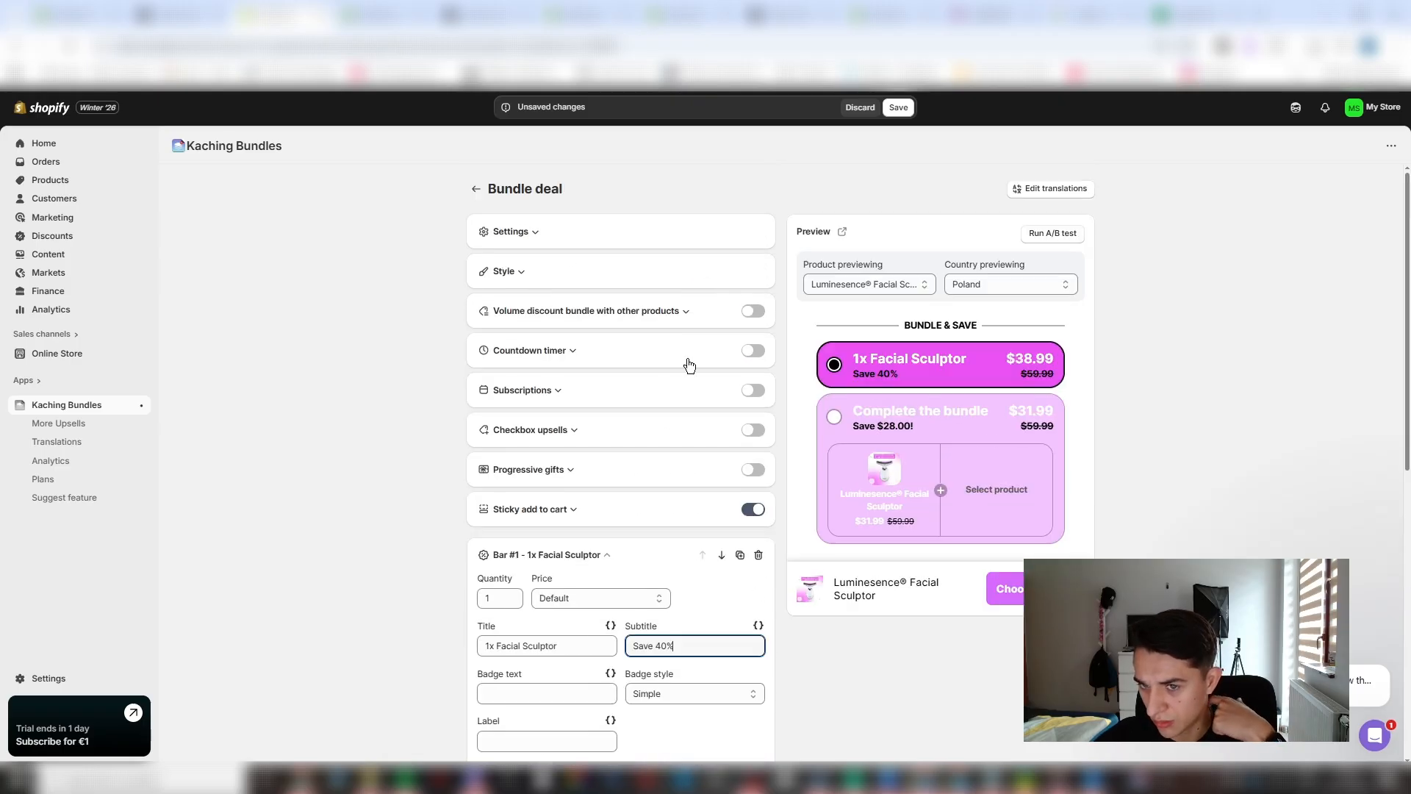
left_click(619, 282)
scroll(580, 463, "down", 6)
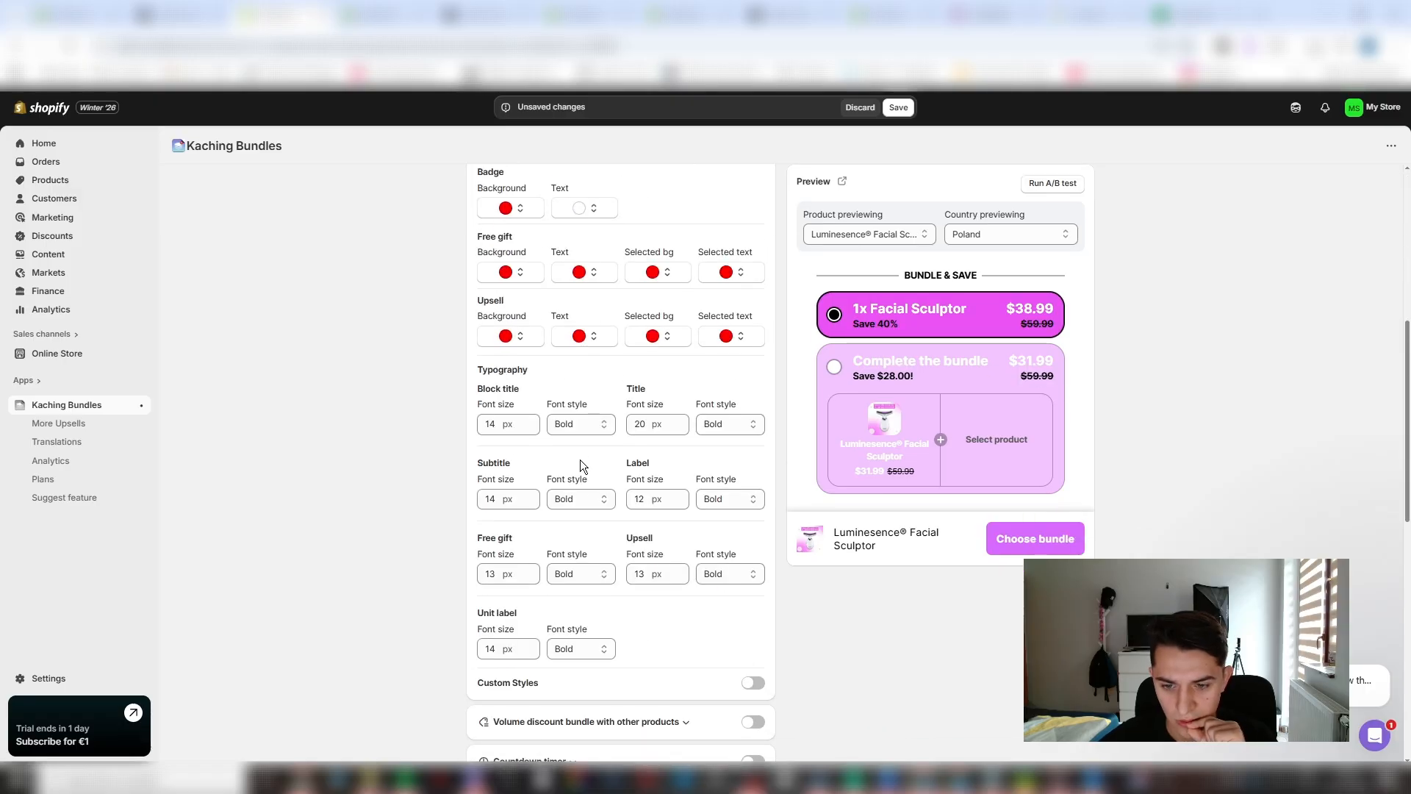
left_click(564, 501)
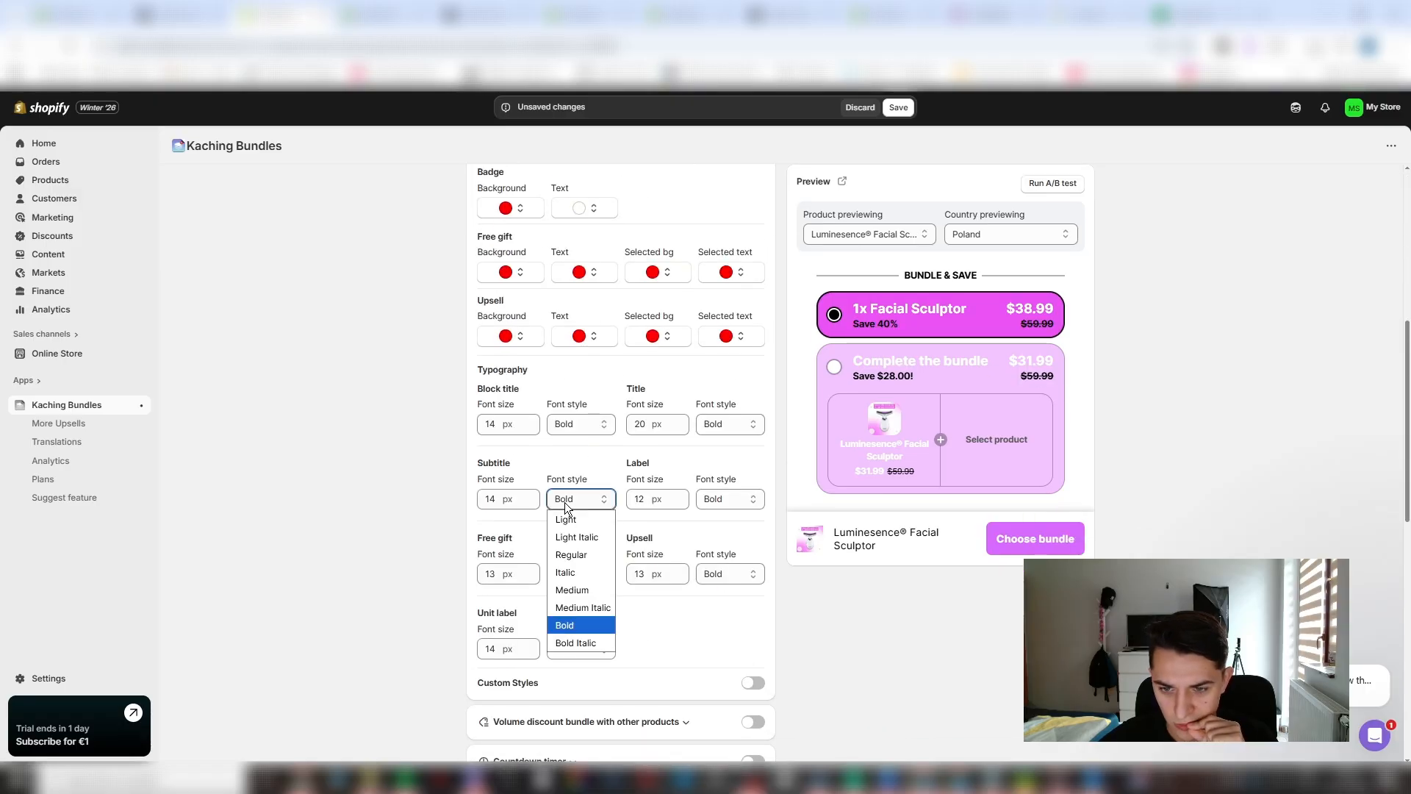
left_click(588, 571)
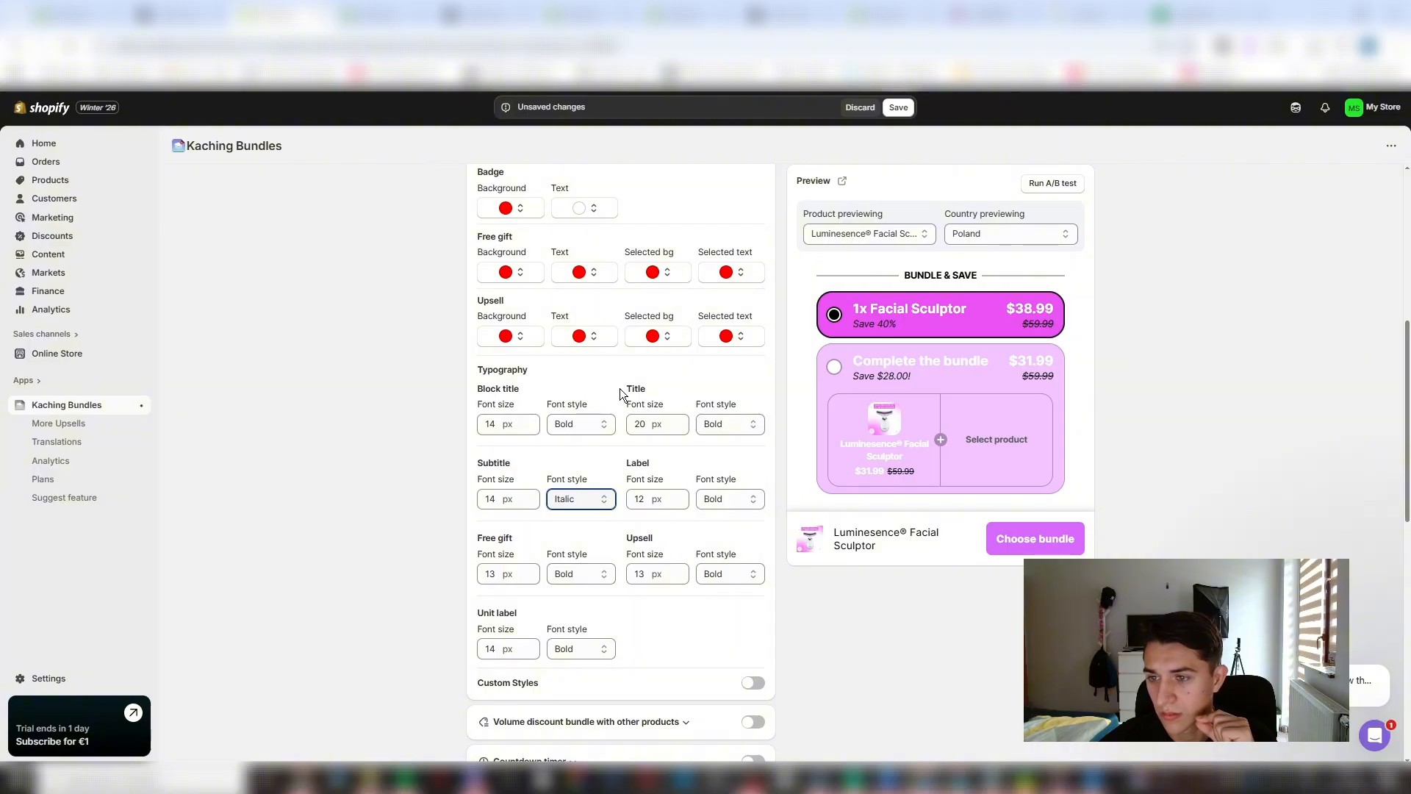
- Try to save the bundle deal and review the Bar #2 product and discount settings
left_click(904, 109)
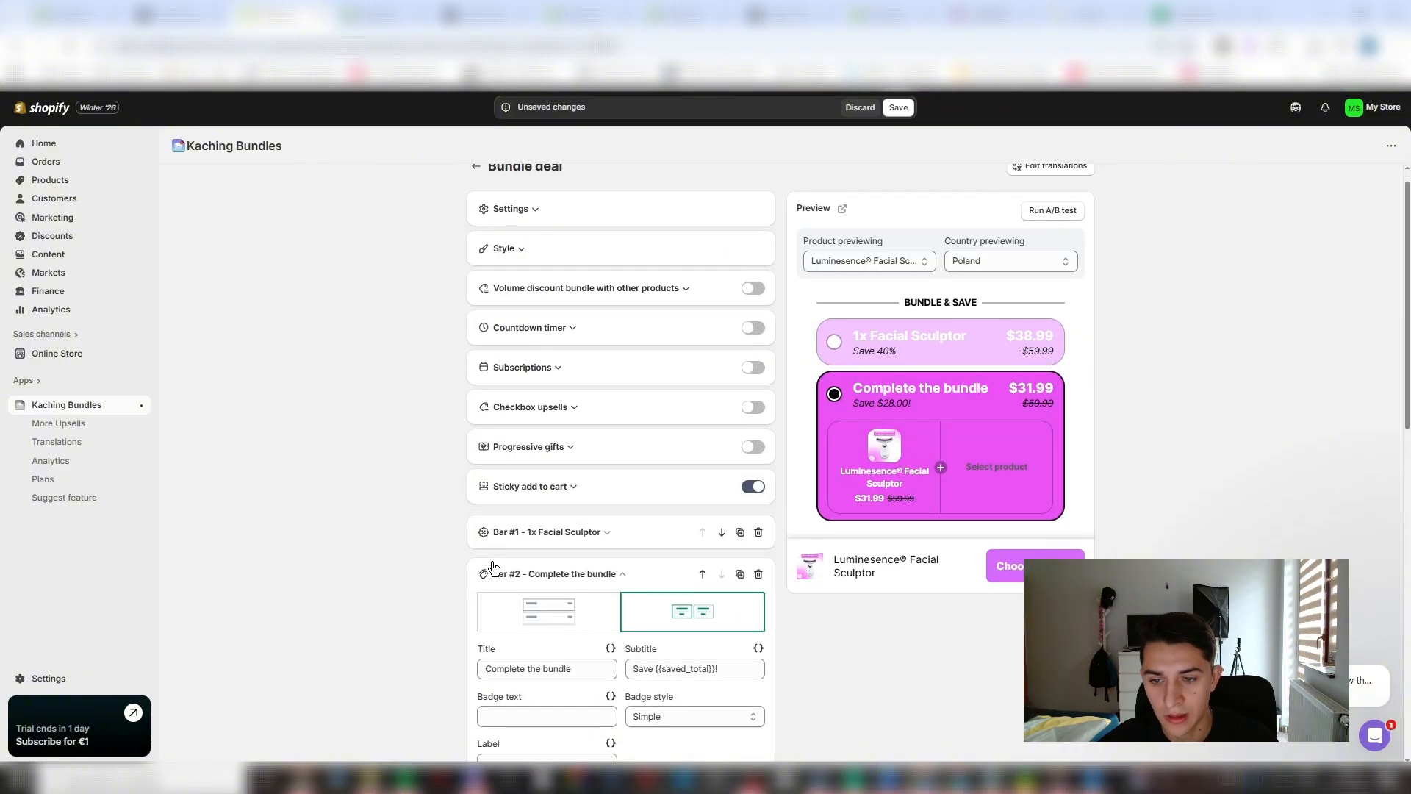
scroll(494, 564, "down", 4)
scroll(567, 452, "down", 4)
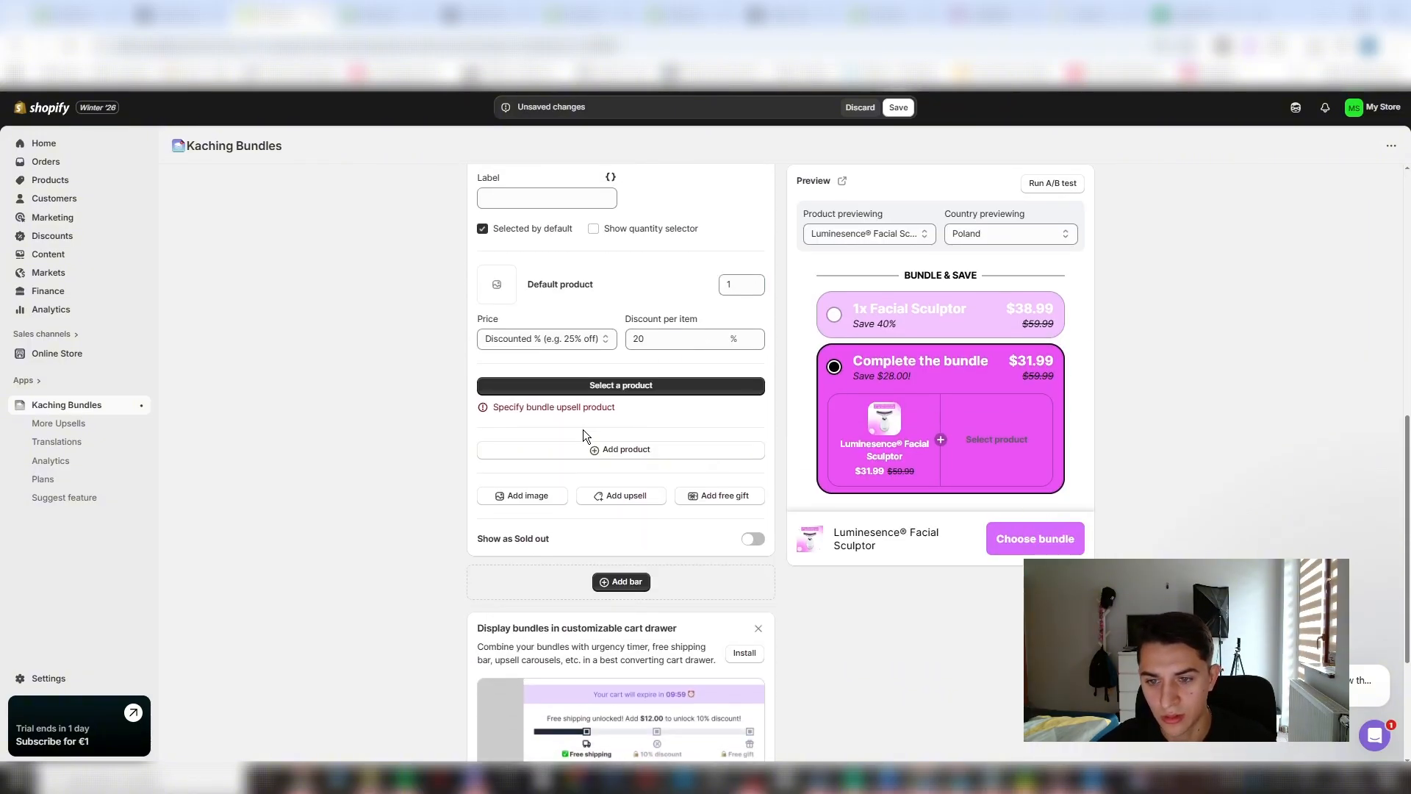
scroll(580, 426, "up", 1)
scroll(578, 424, "up", 3)
scroll(571, 425, "down", 4)
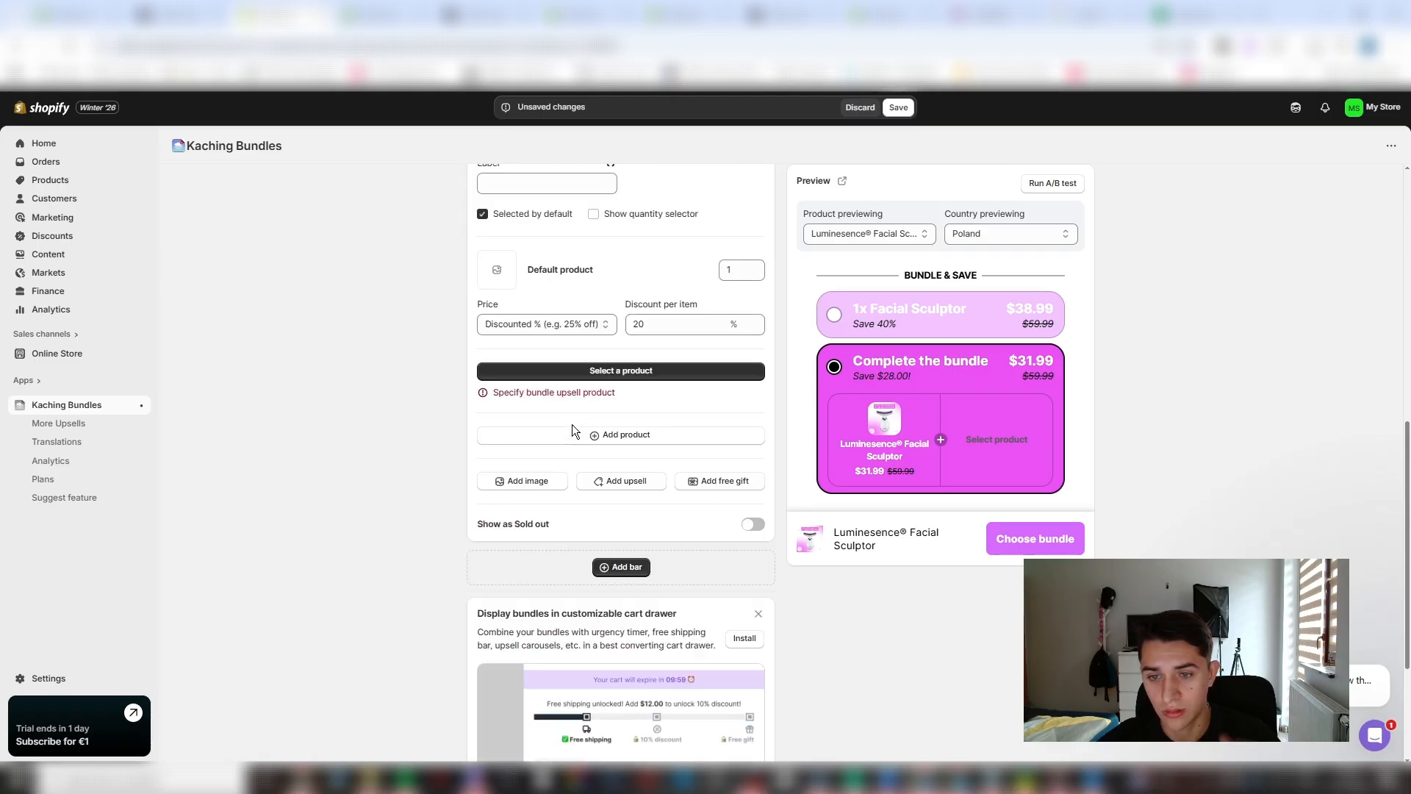
scroll(575, 437, "up", 5)
- Set the Bar #1 badge text to "Free Shipping" and keep the badge style Simple
left_click(594, 328)
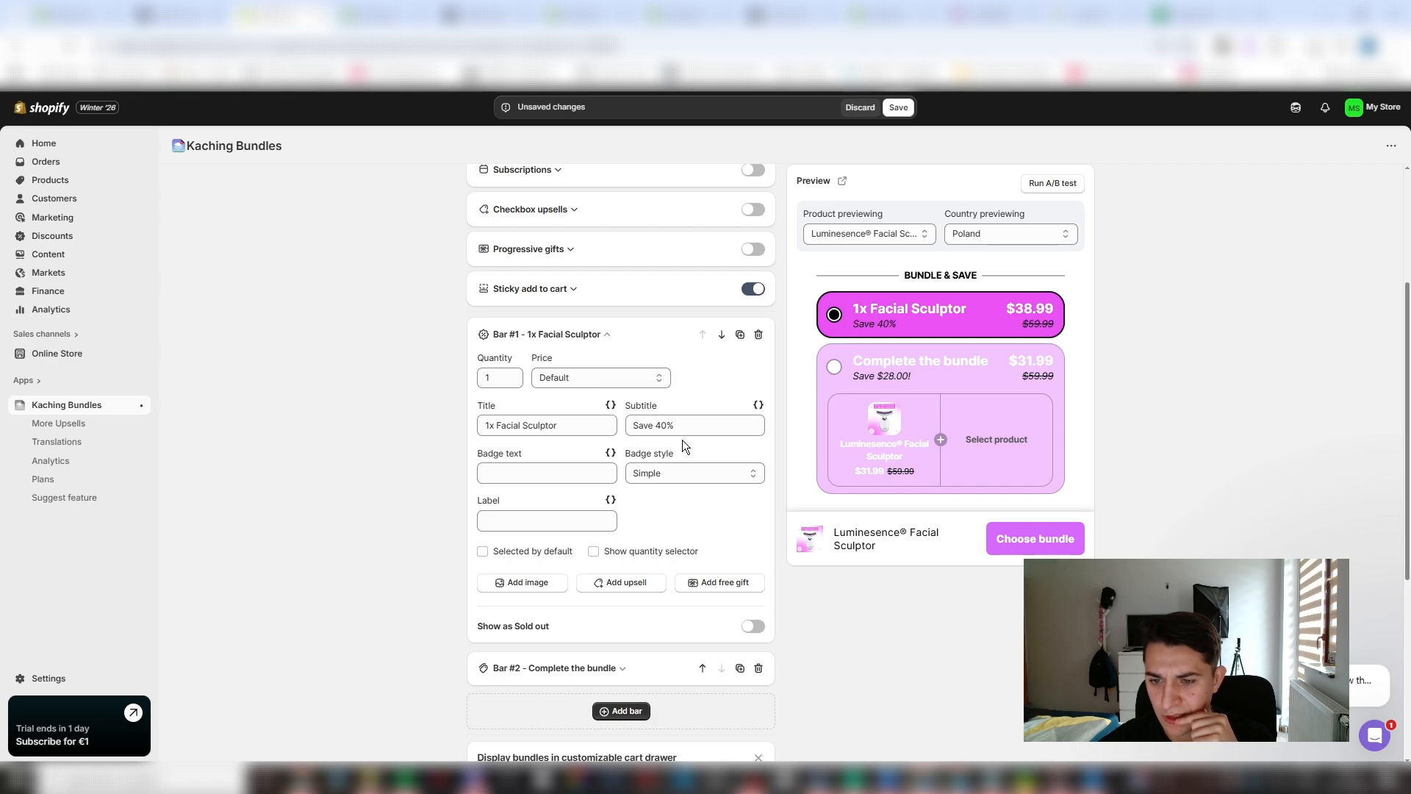
left_click(704, 471)
left_click(708, 471)
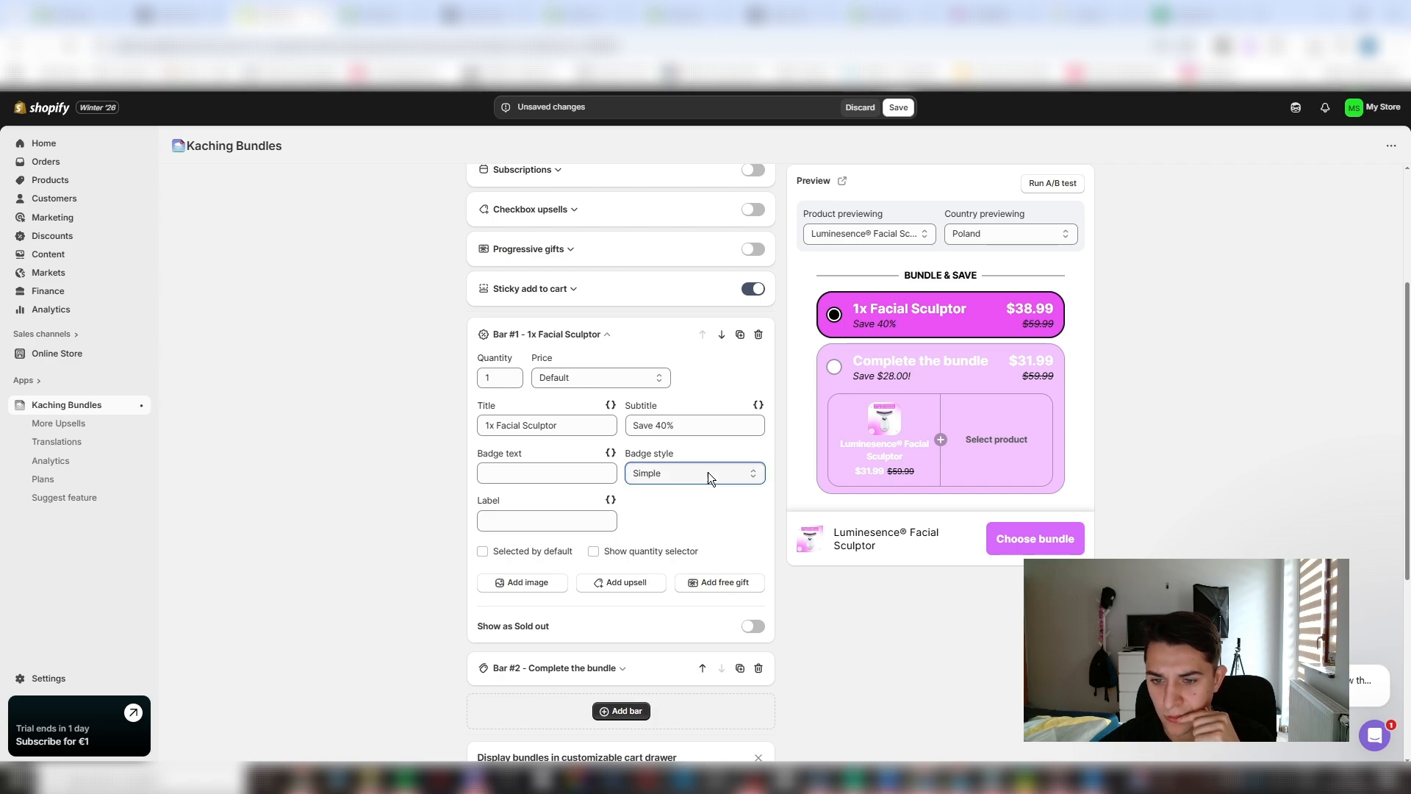
left_click(554, 474)
type("f")
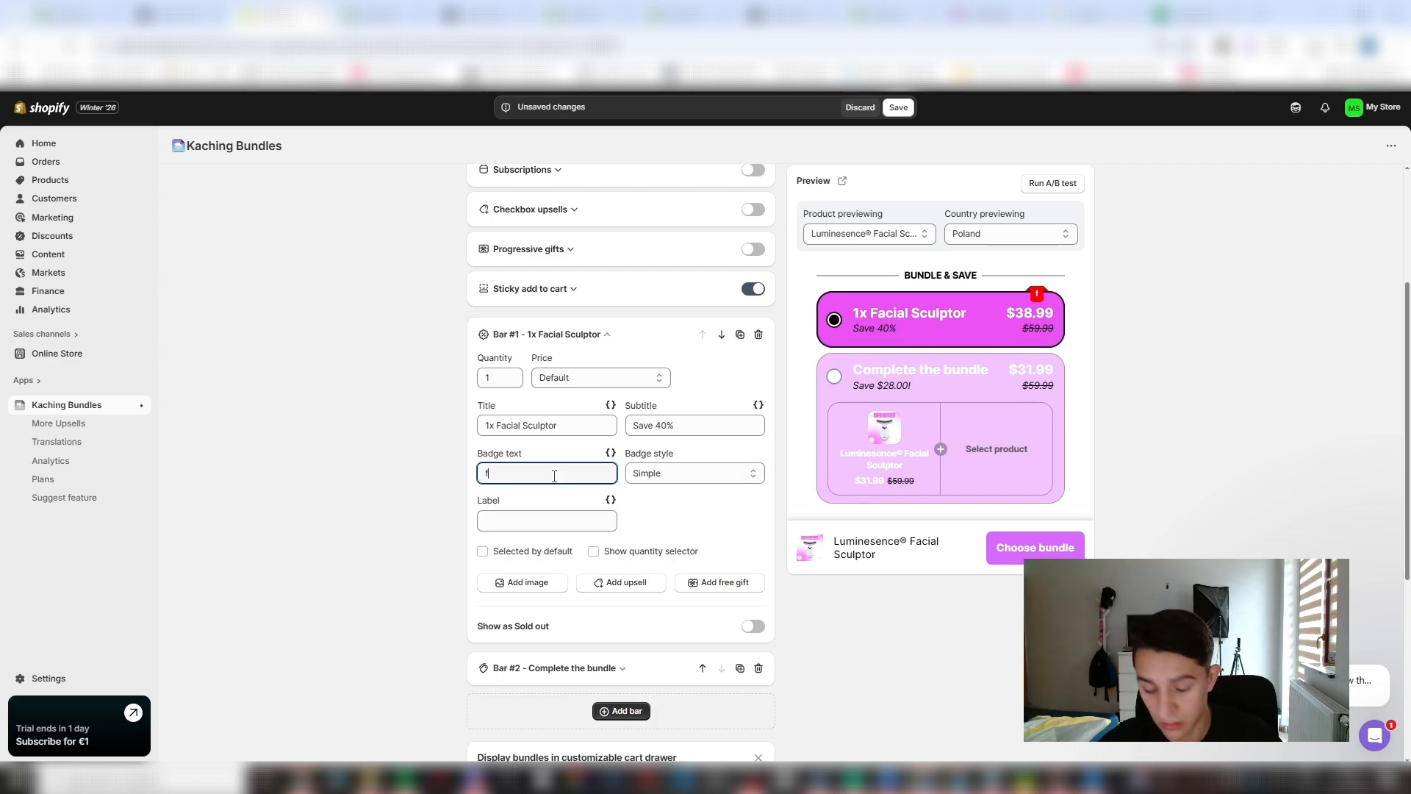
key("BackSpace")
type("F")
type("ree Shi")
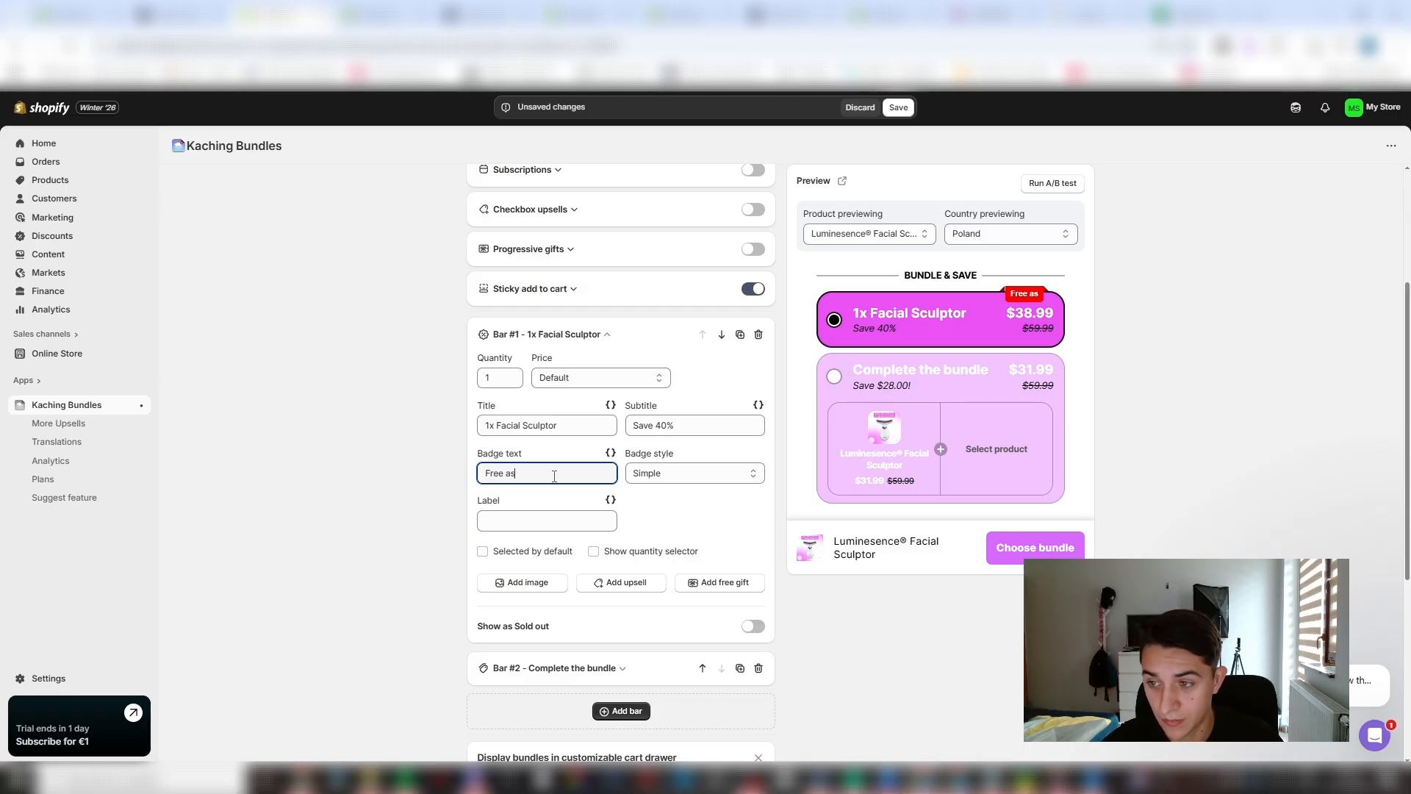
type("pping")
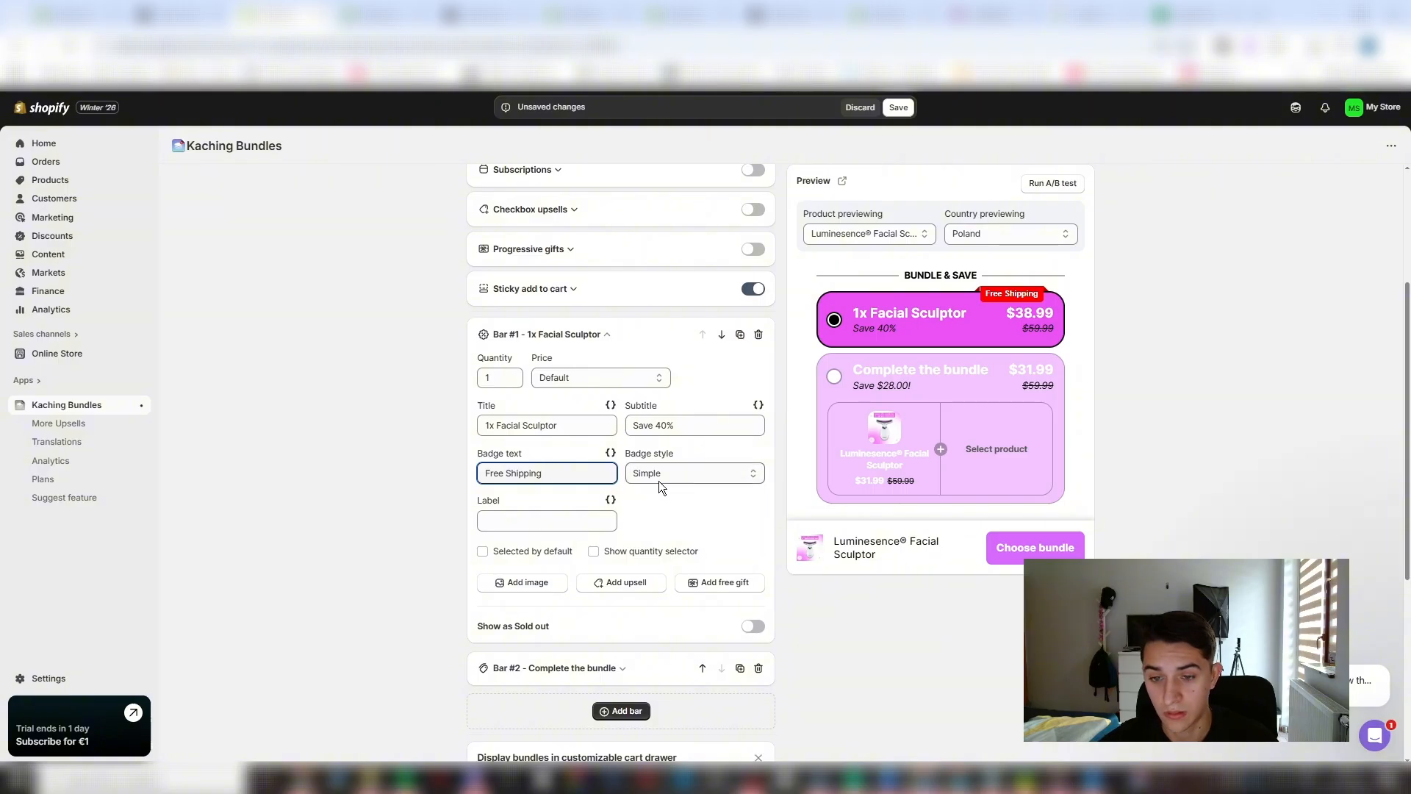
- Set the free gift background color to light grey #F2F2F2 in the bundle deal's style settings
scroll(596, 467, "up", 3)
left_click(507, 273)
scroll(537, 482, "down", 3)
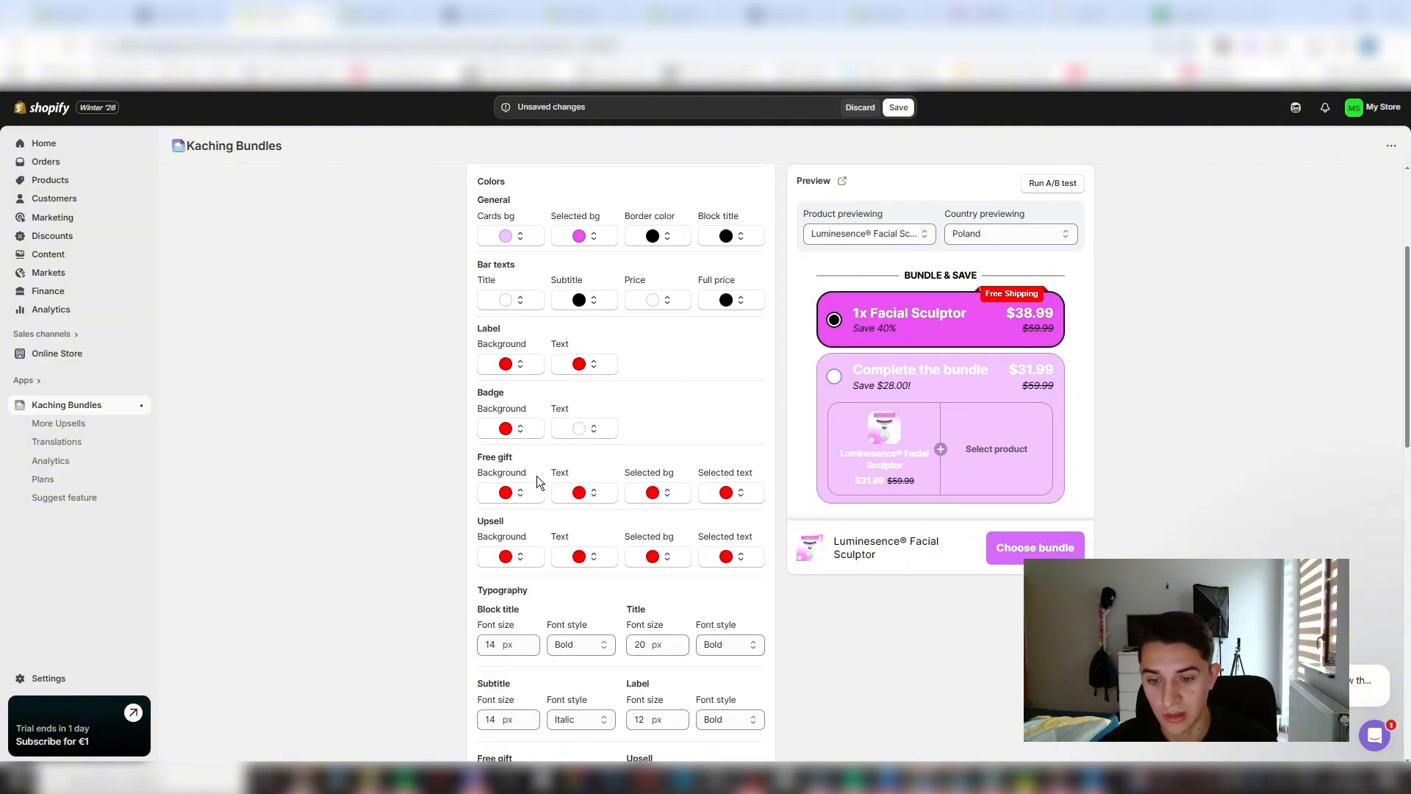
left_click(520, 494)
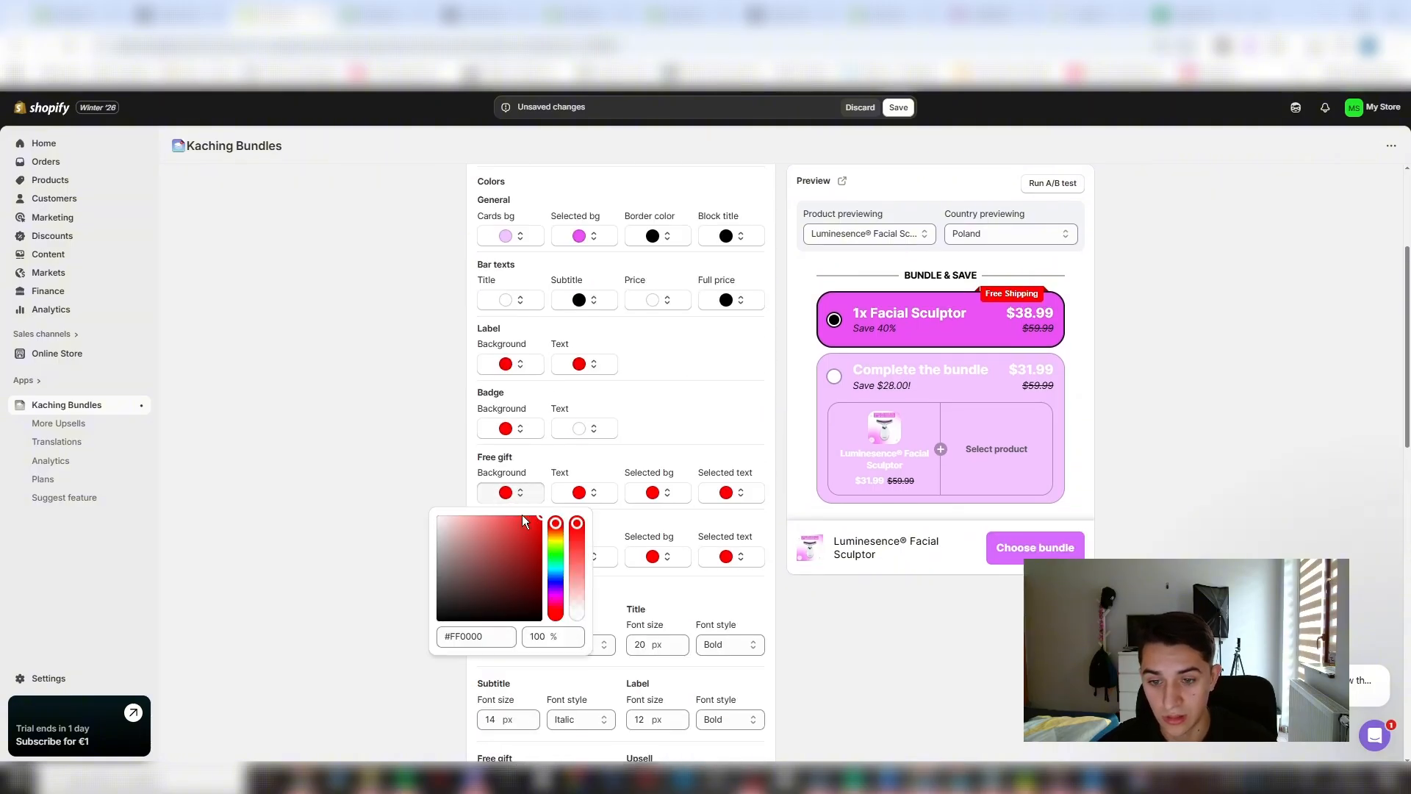
left_click_drag(513, 531, 434, 522)
left_click(424, 524)
left_click(515, 495)
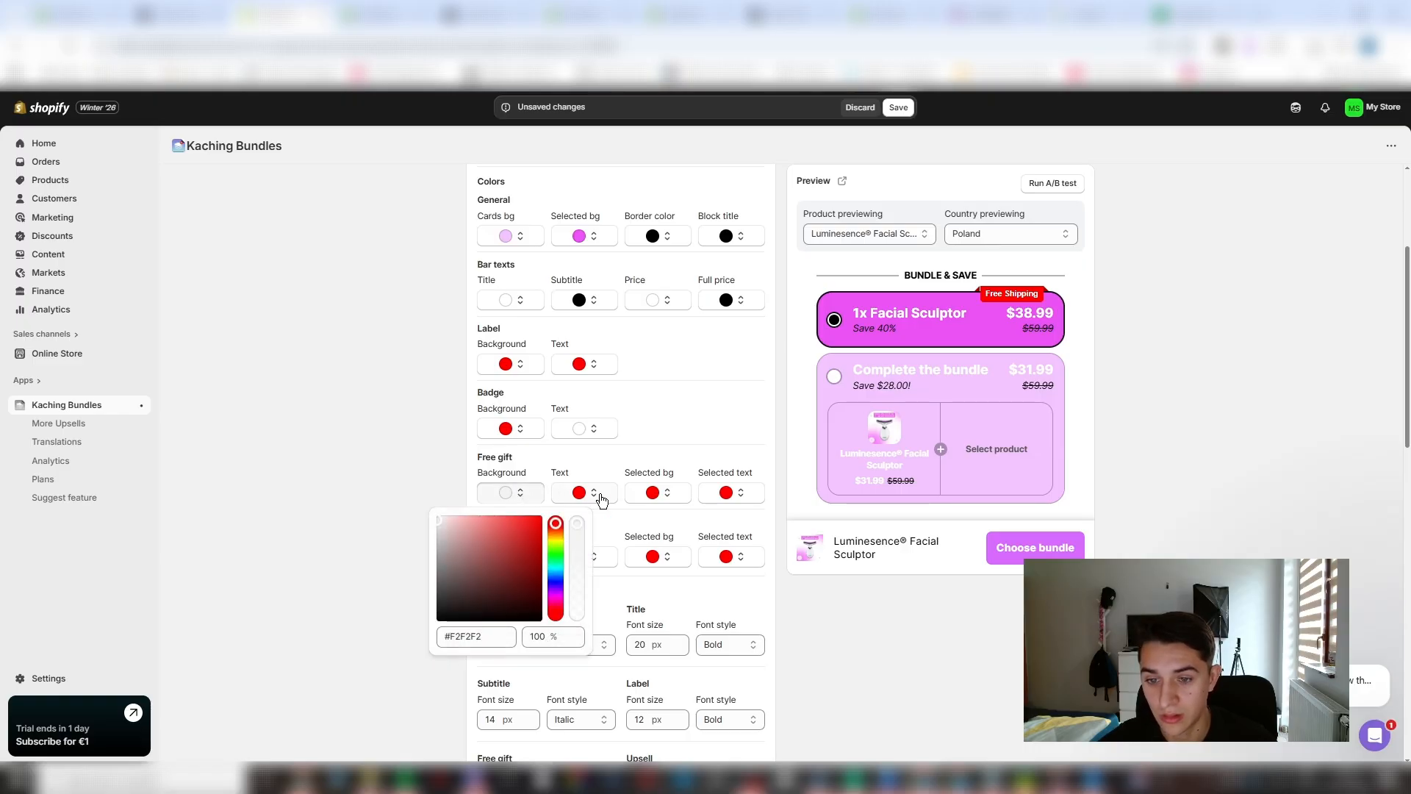
left_click(599, 493)
- Change the badge background color to purple and try to save the bundle deal
left_click(517, 431)
left_click_drag(512, 485, 567, 481)
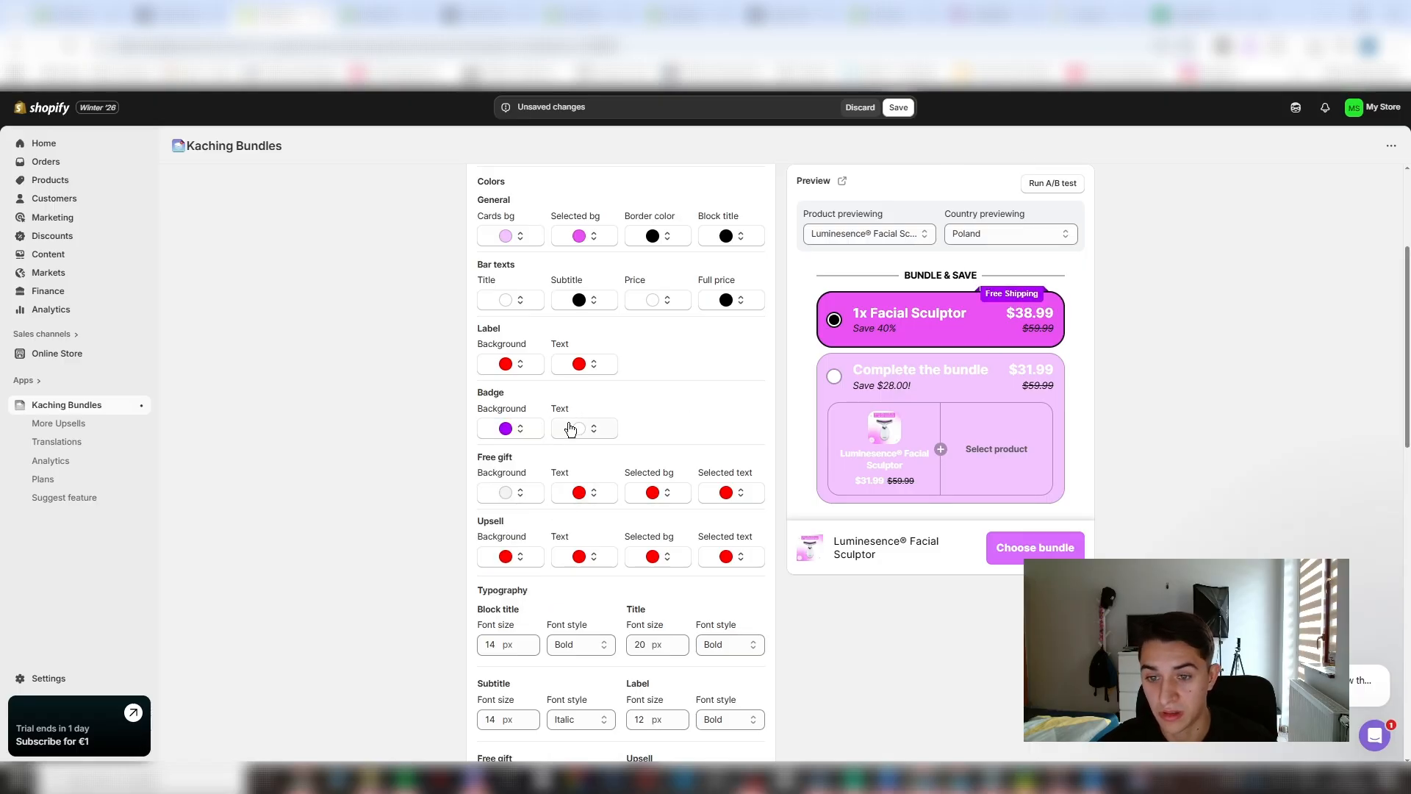
left_click(898, 108)
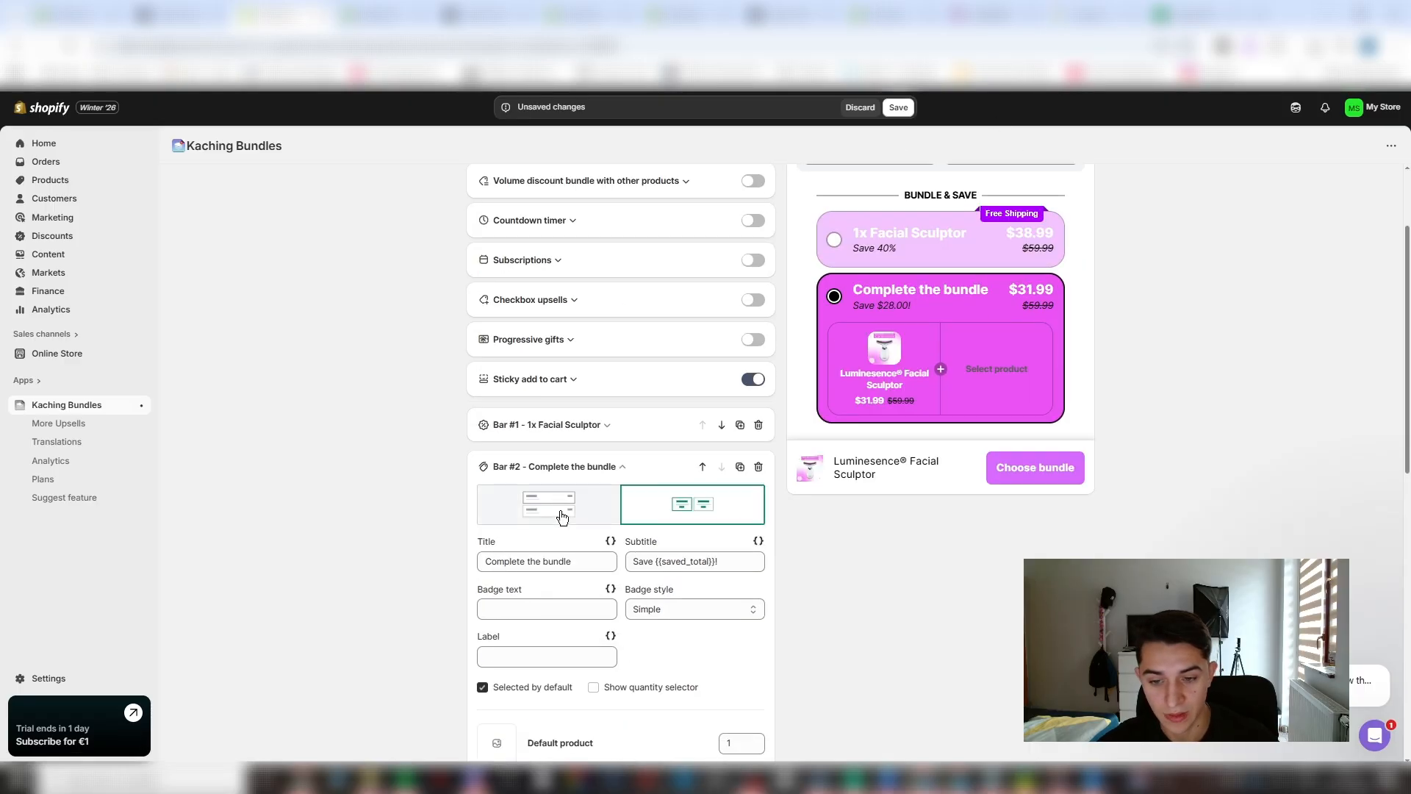
- Review the Bar #1 settings and switch Bar #2 to the layout with its products stacked vertically
scroll(593, 421, "up", 6)
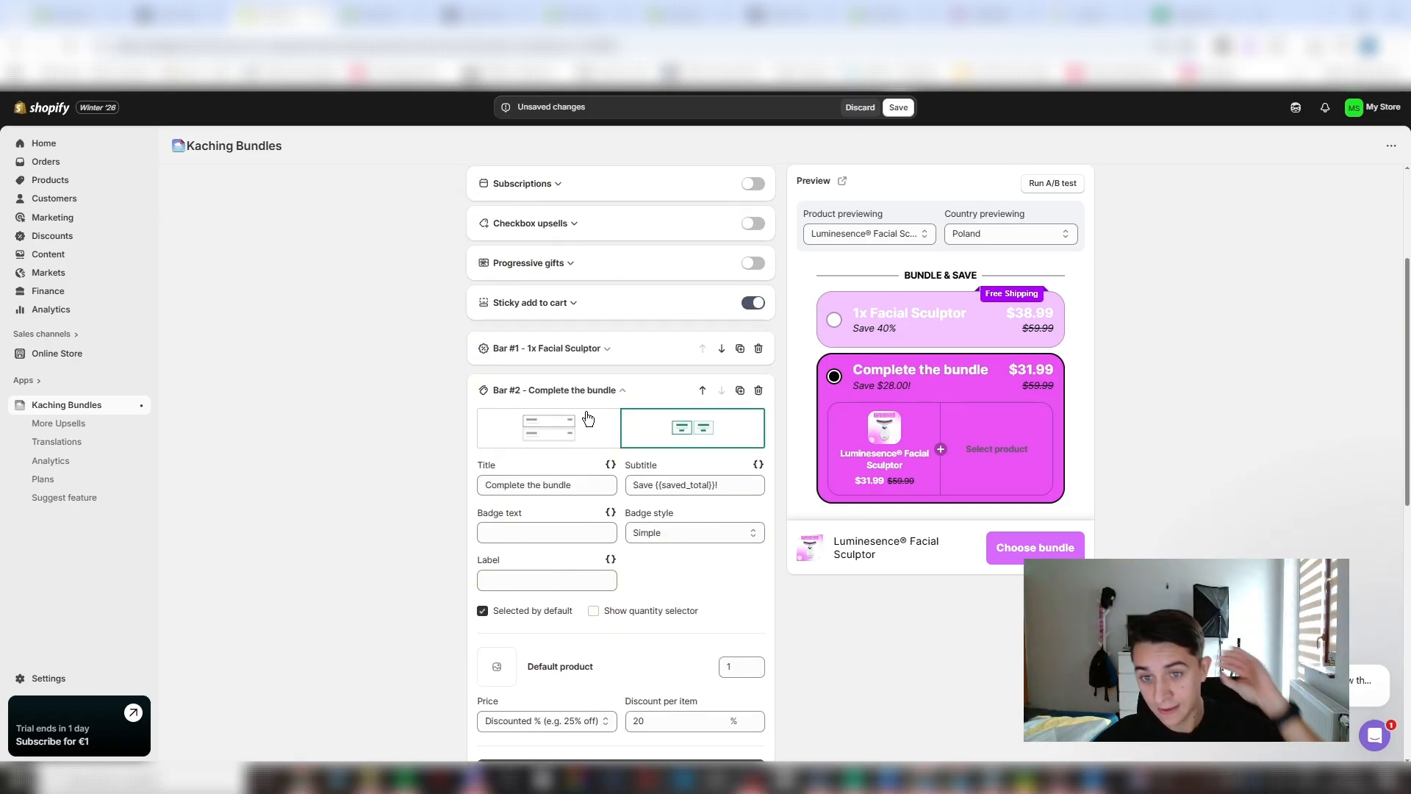
left_click(566, 352)
scroll(559, 383, "down", 1)
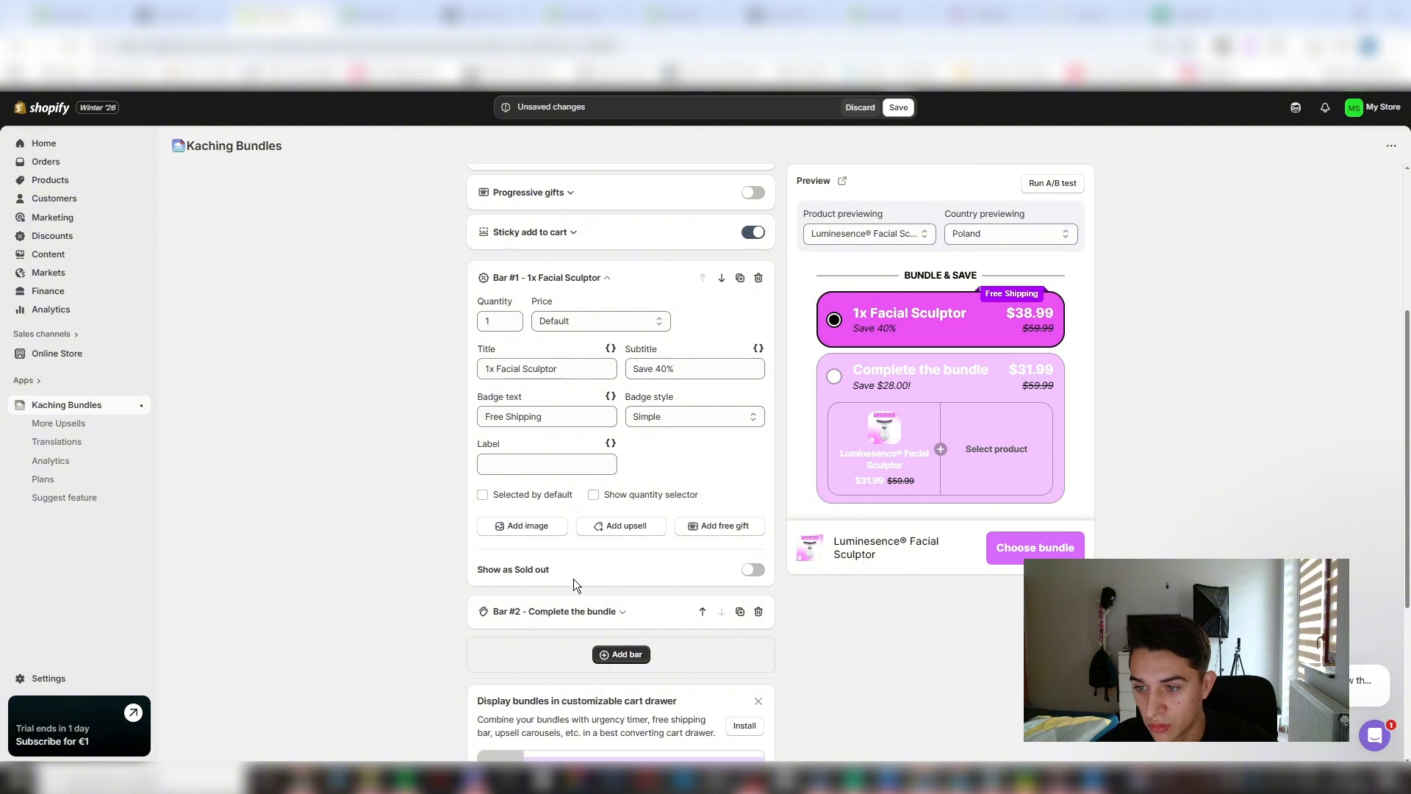
left_click(544, 612)
scroll(540, 515, "down", 3)
scroll(562, 441, "up", 4)
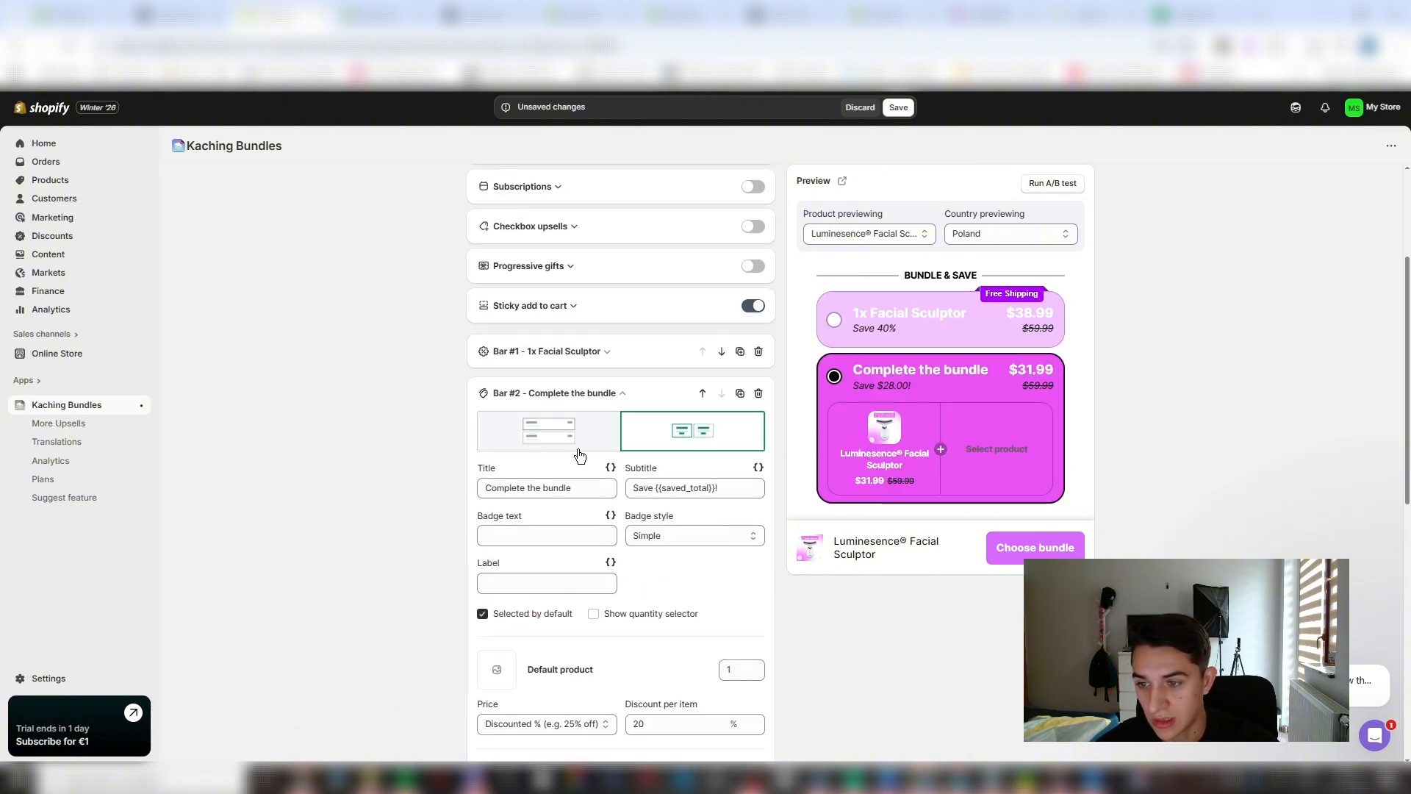
left_click(579, 448)
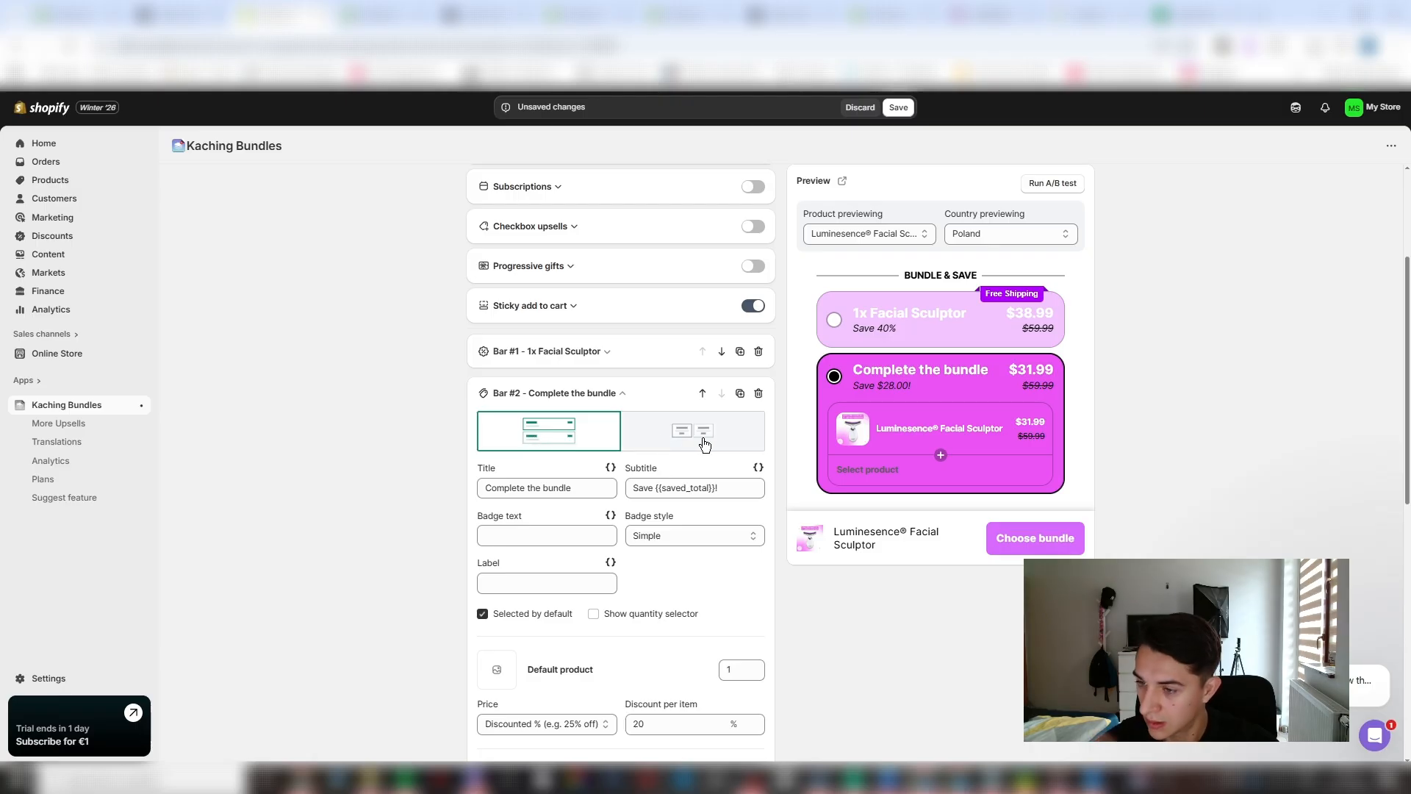
scroll(562, 517, "down", 2)
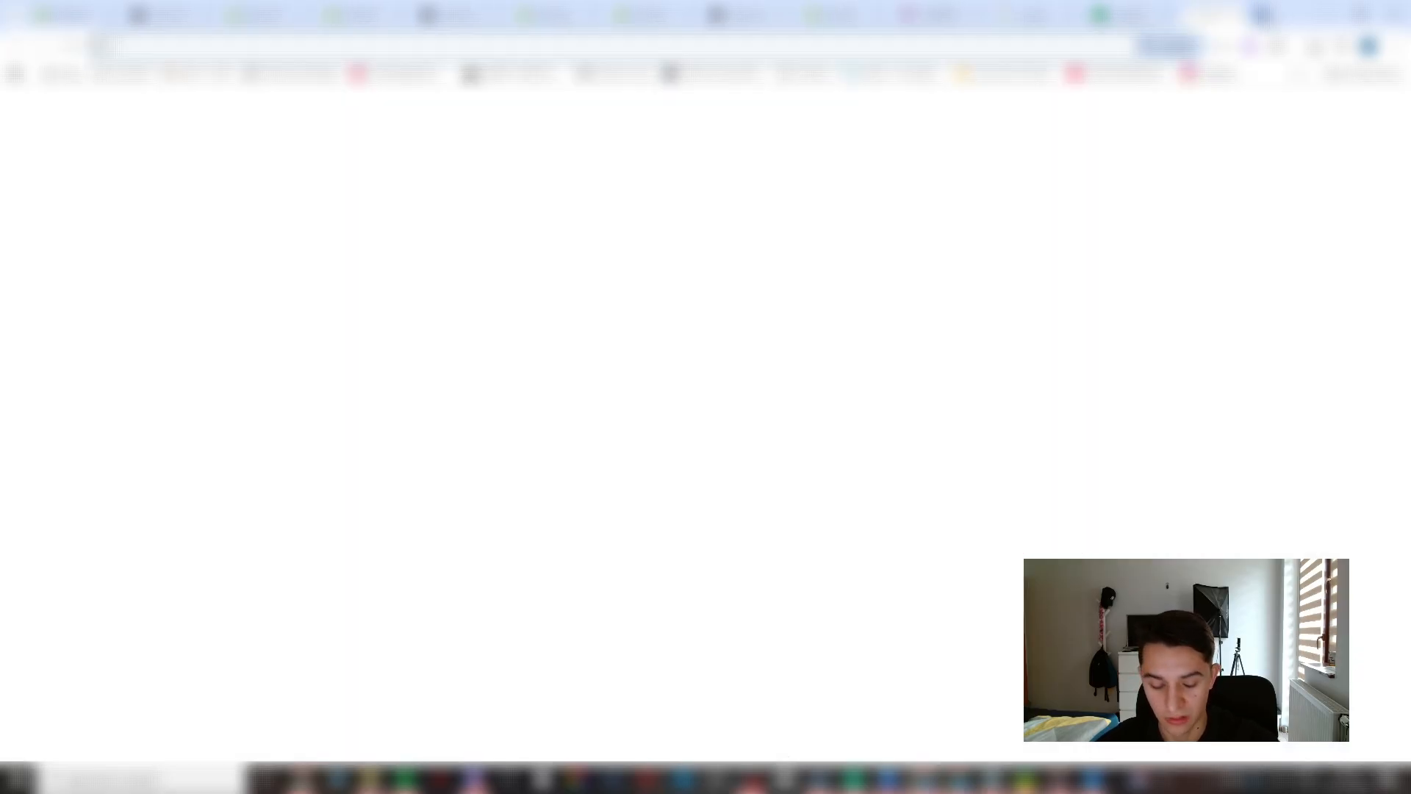
- Search Google for "face cream" in a new browser tab and browse the image results
key("ctrl+t")
type("face cream")
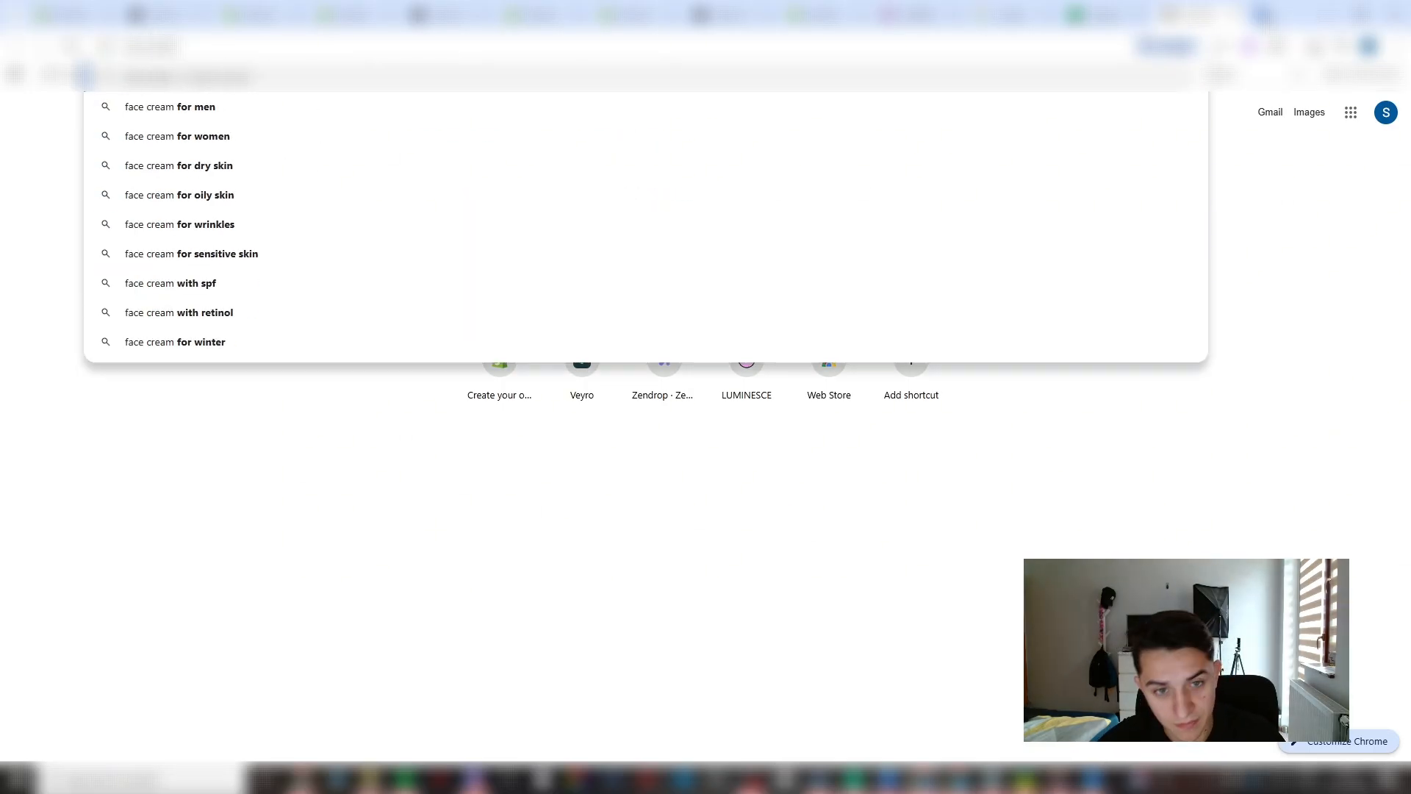
key("Return")
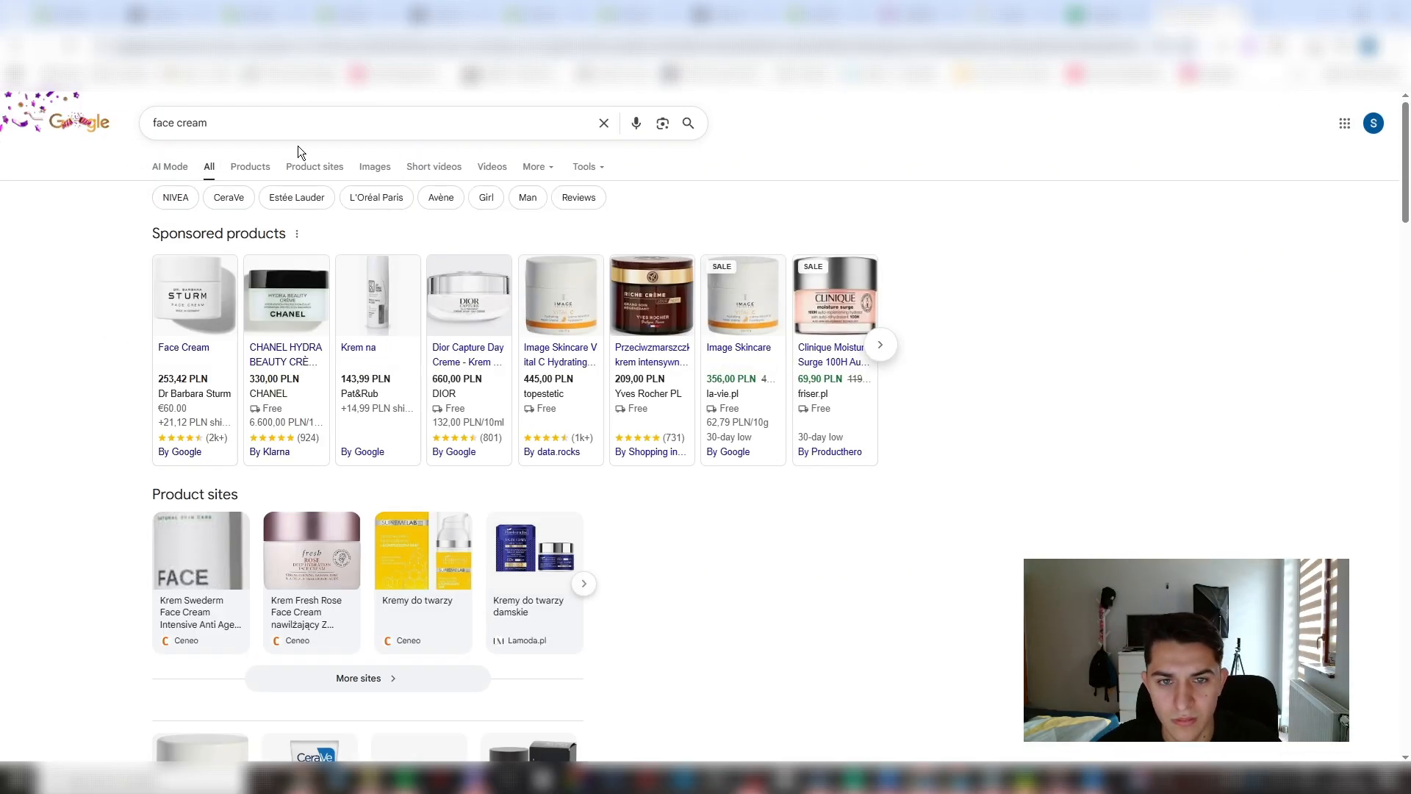
left_click(250, 167)
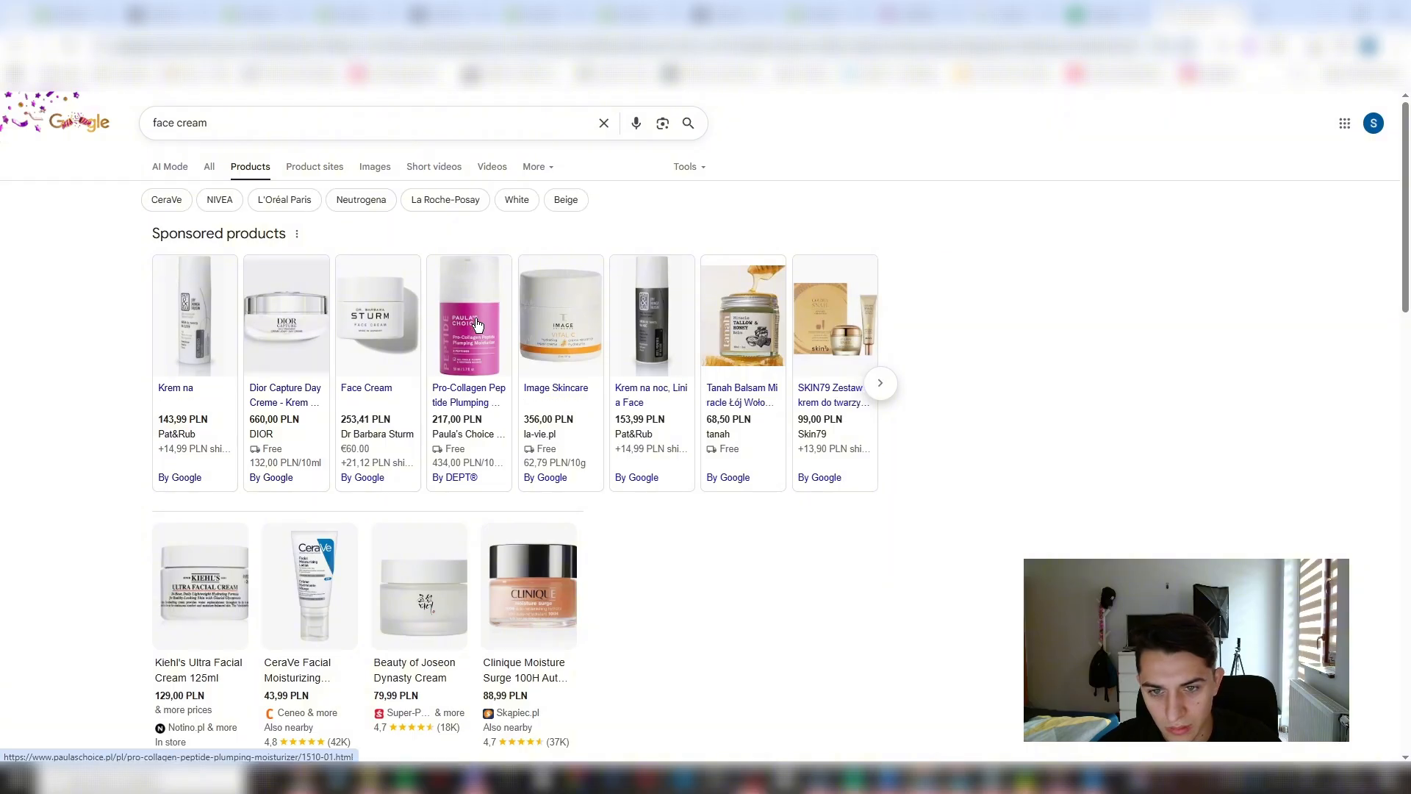
left_click(375, 167)
scroll(812, 498, "down", 3)
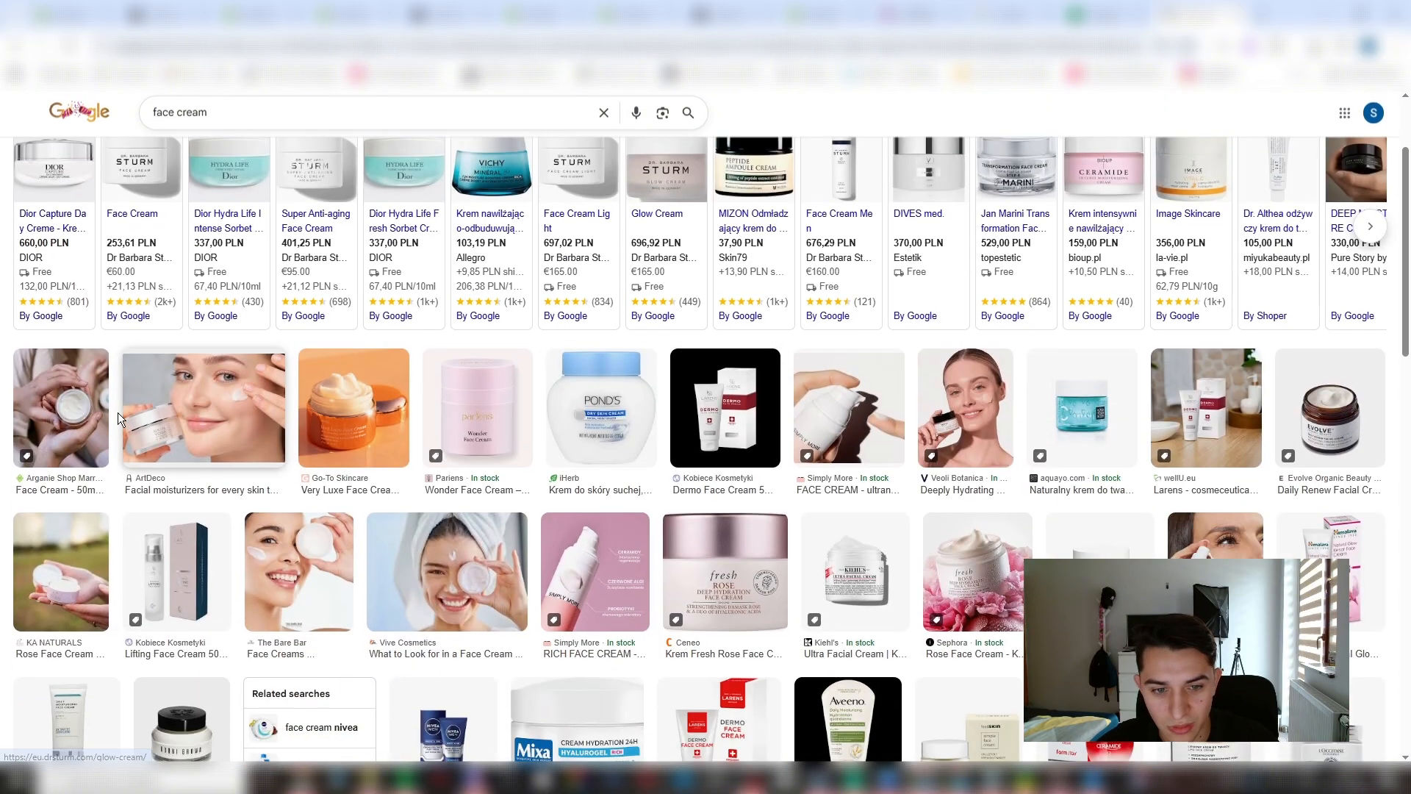
- Open the Sephora Rose Face Cream image from the results and save it as a file
left_click(990, 580)
right_click(1166, 287)
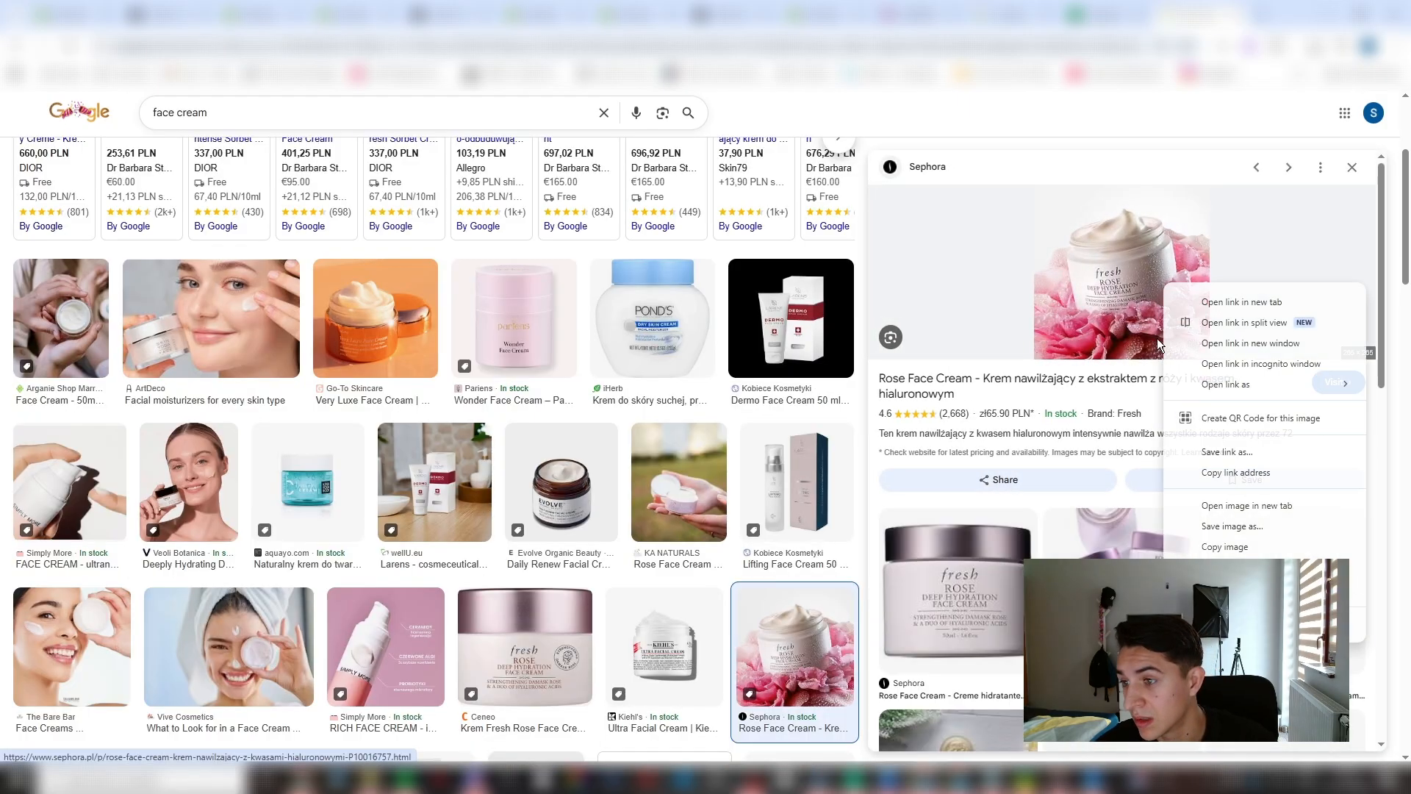
left_click(1250, 527)
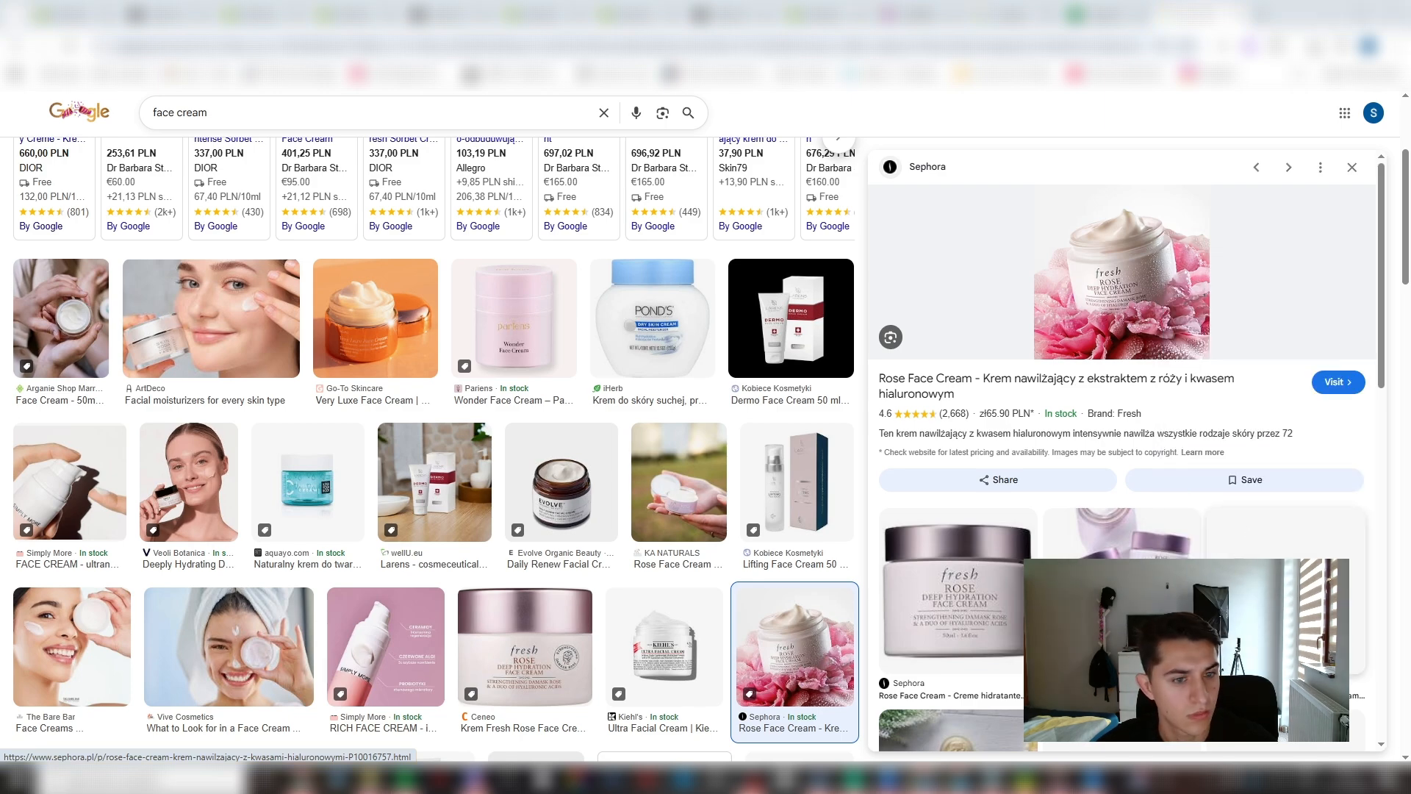
- Open the Kiehl's Ultra Facial Cream picture from the image results
scroll(662, 284, "down", 5)
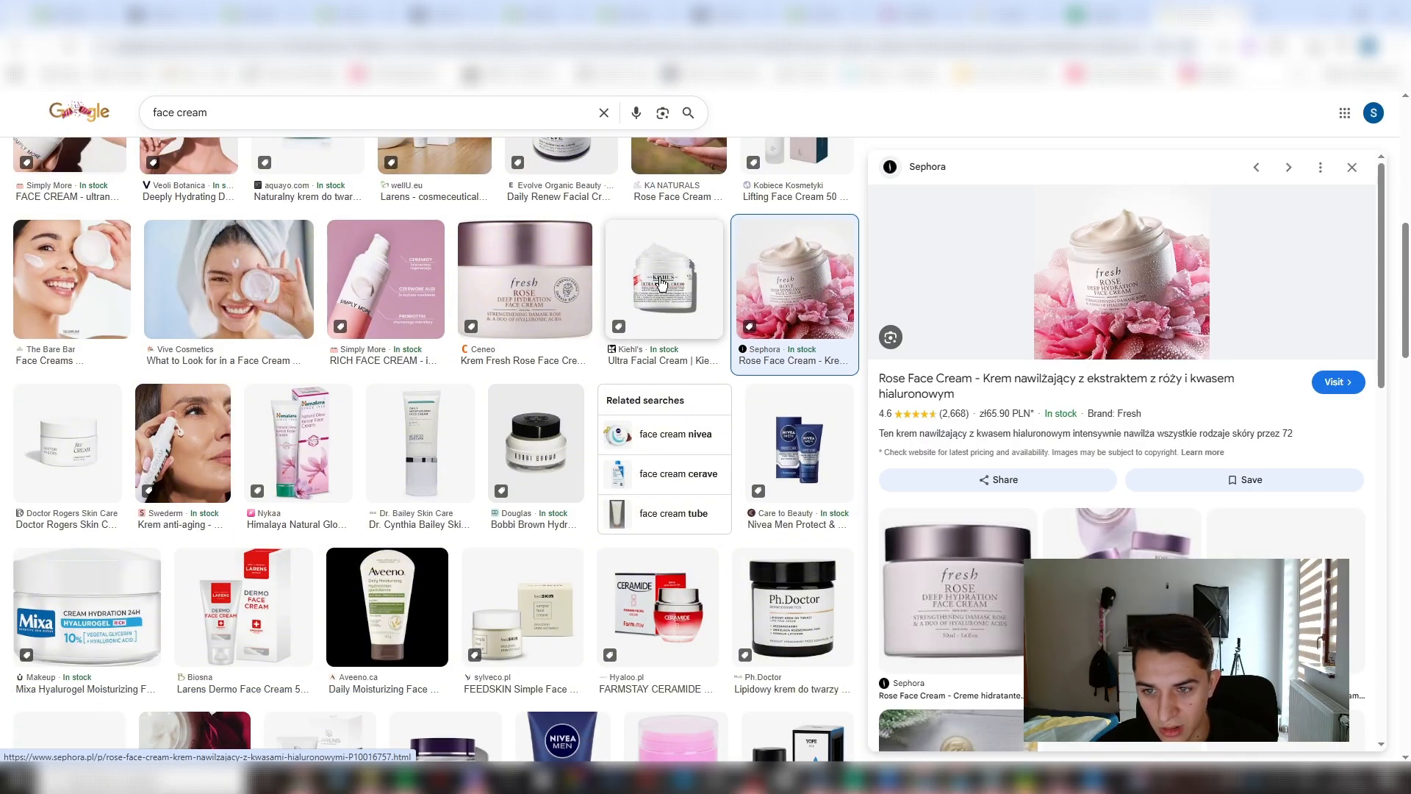
left_click(661, 283)
right_click(1132, 482)
left_click(1209, 360)
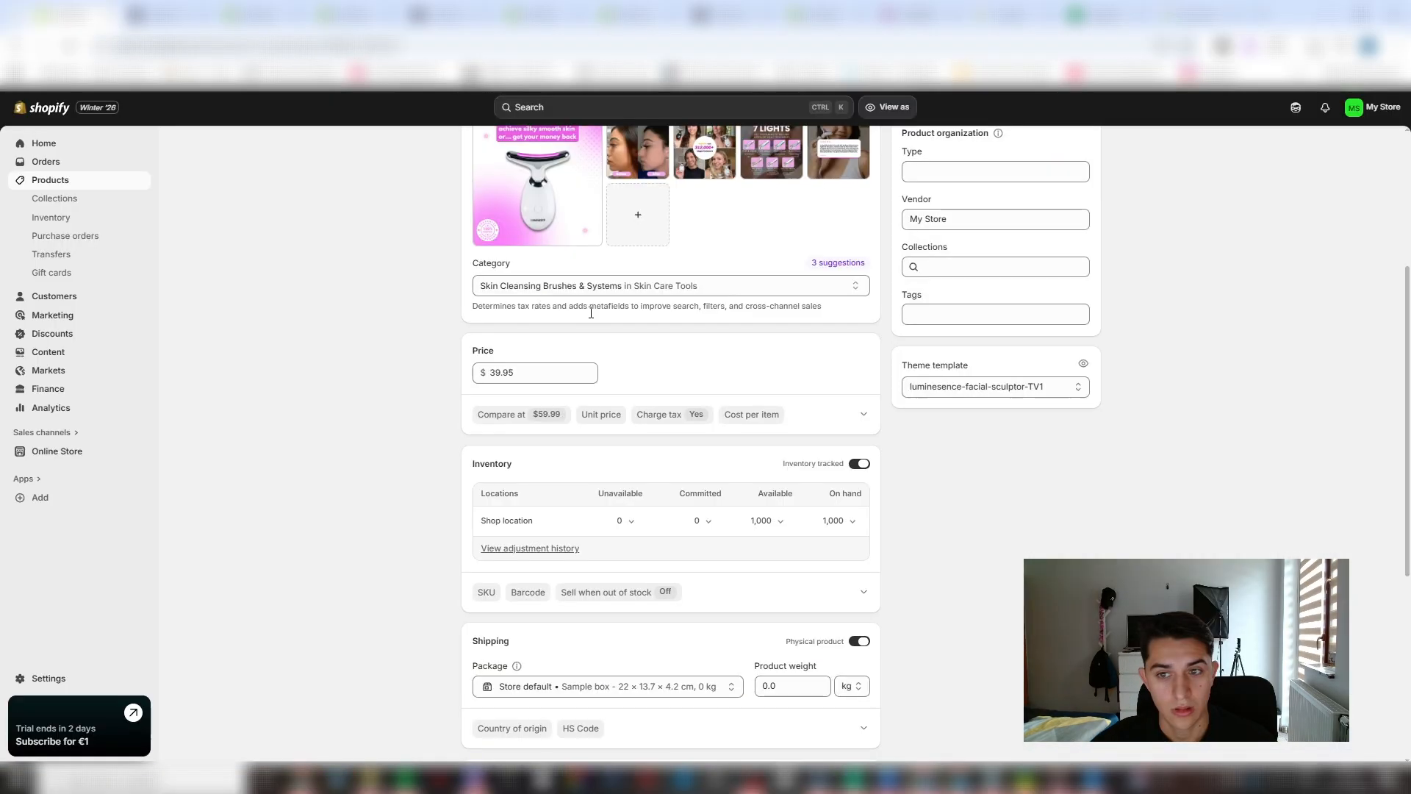
scroll(661, 294, "up", 4)
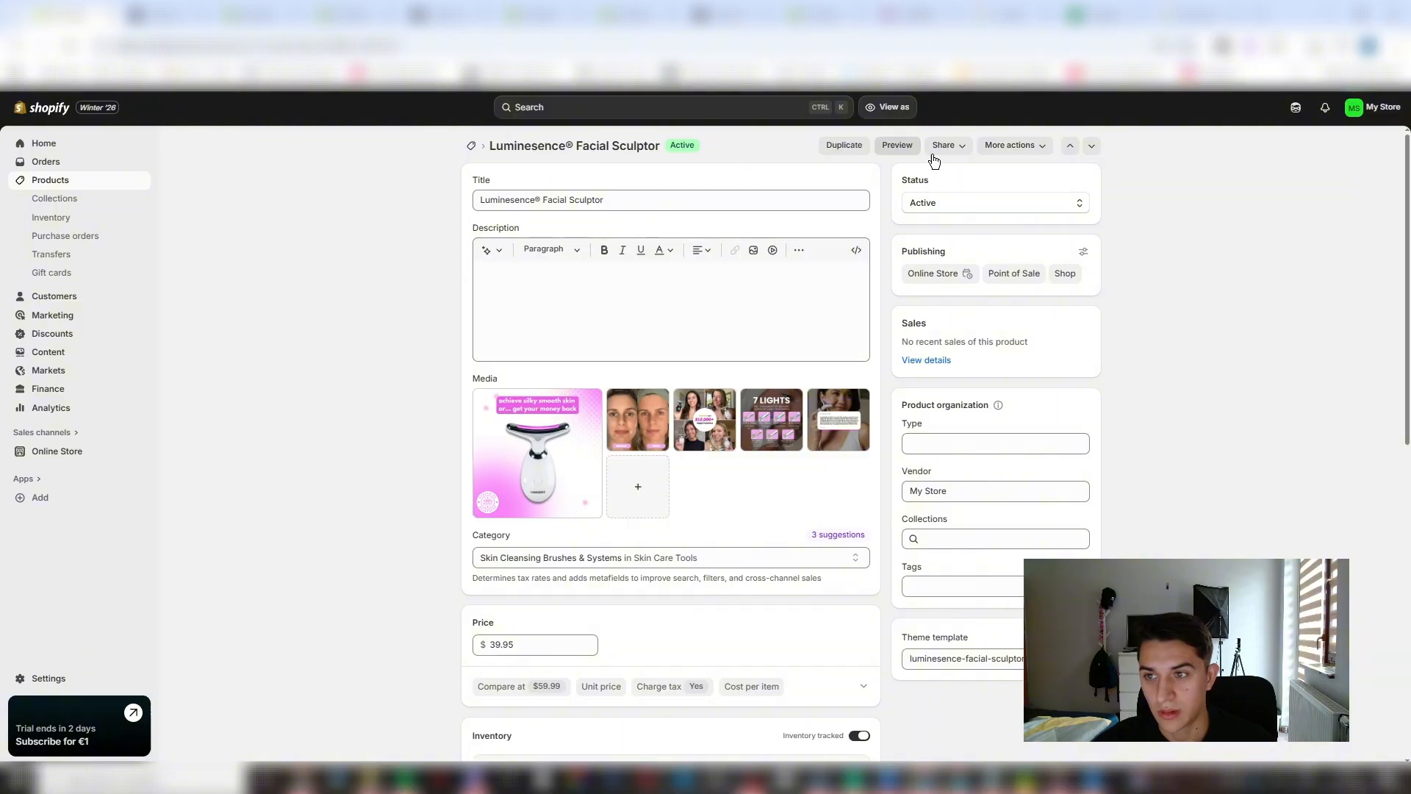
- Start a new product in the Shopify store's product list and title it "Face Cream"
left_click(56, 180)
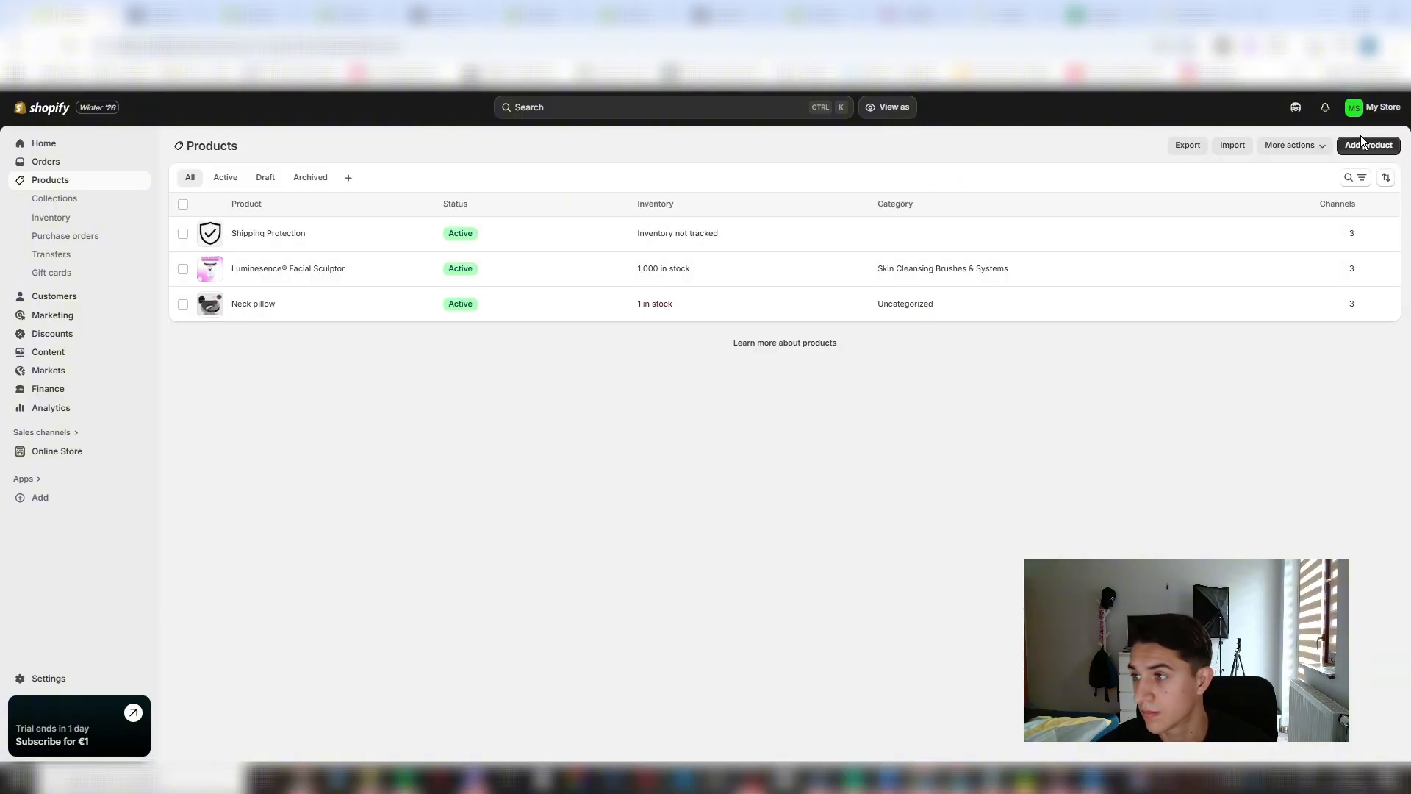
left_click(1362, 144)
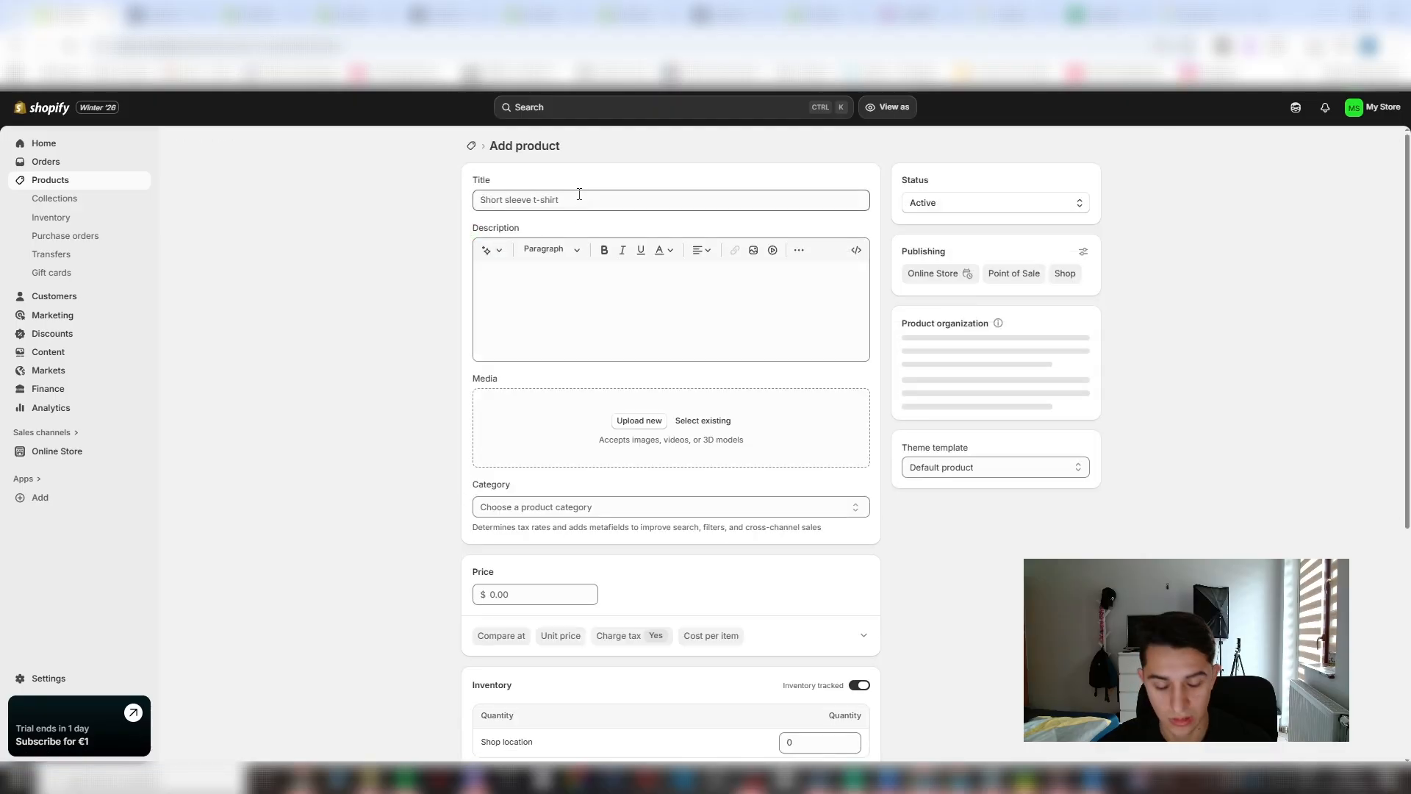
left_click(580, 194)
type("Fa")
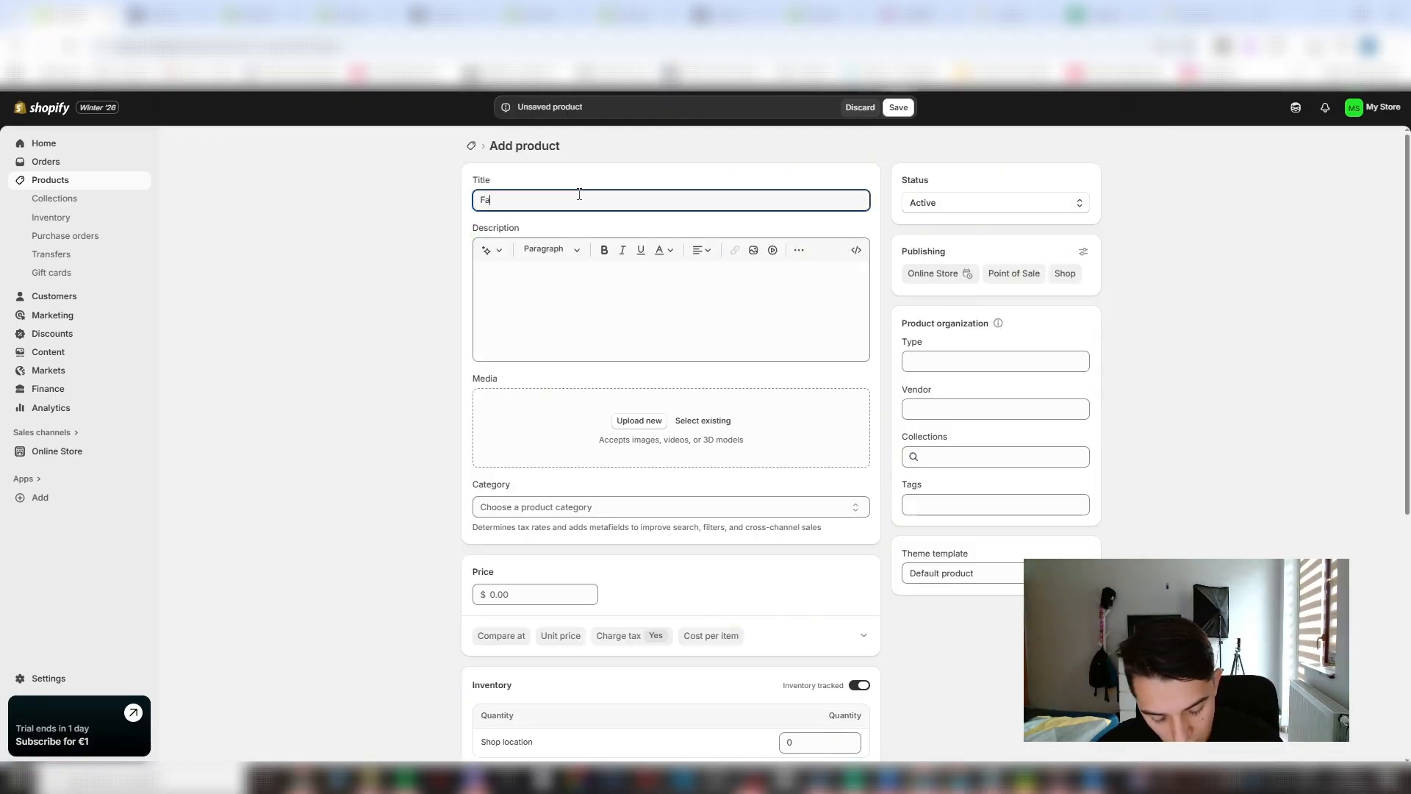
type("ce Cream")
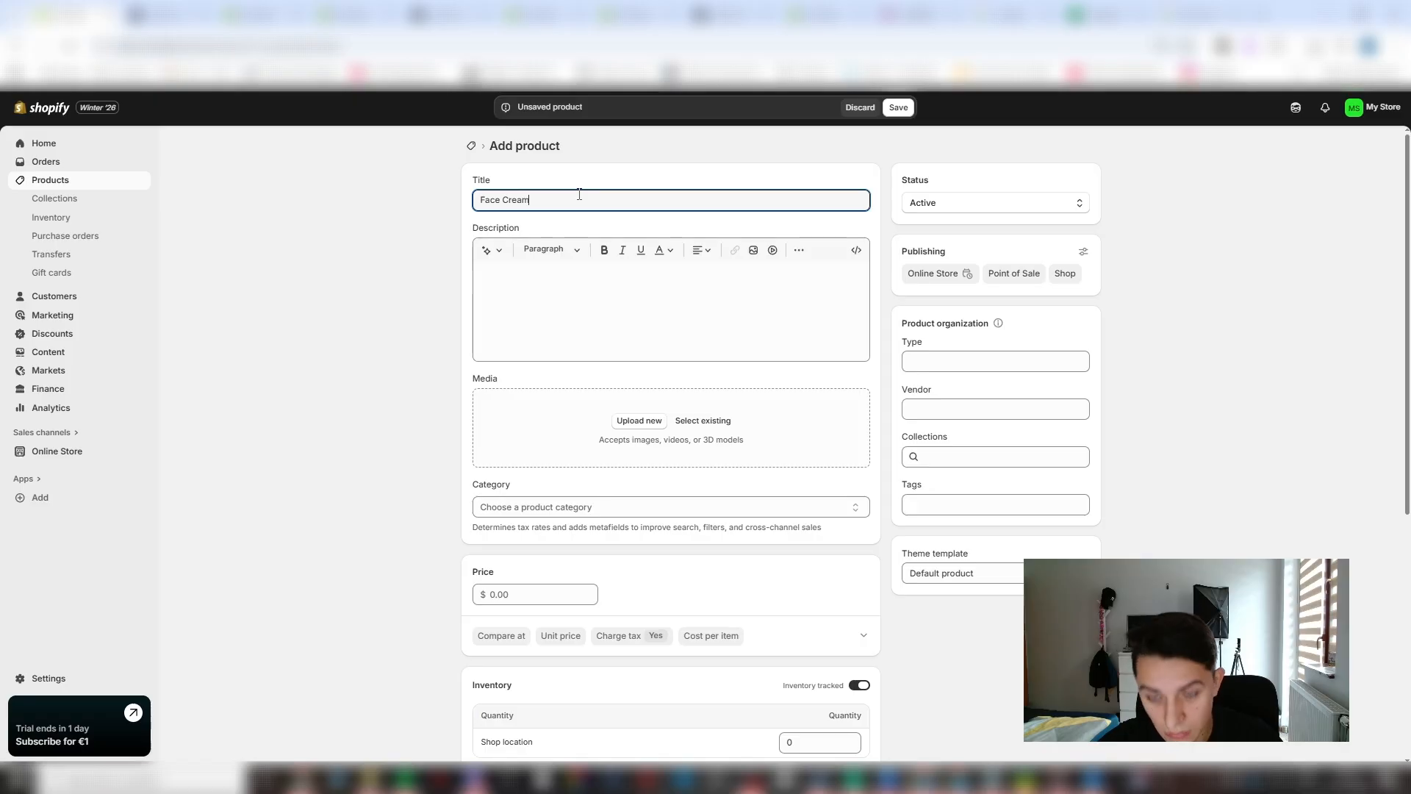
- Add the Kiehl's Ultra Facial Cream picture to the Face Cream product, set its price to $19.99 and save it
left_click(625, 426)
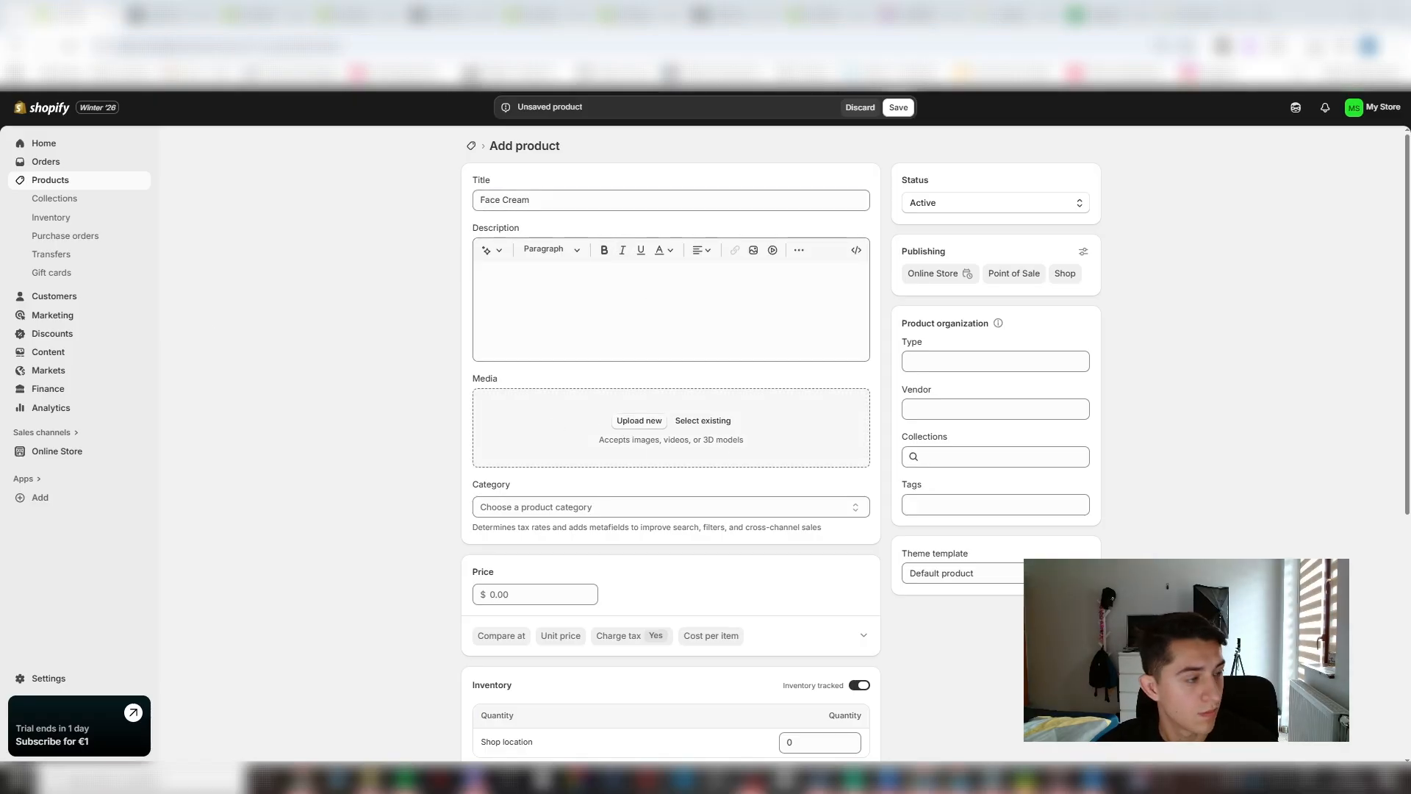
left_click_drag(647, 469, 629, 437)
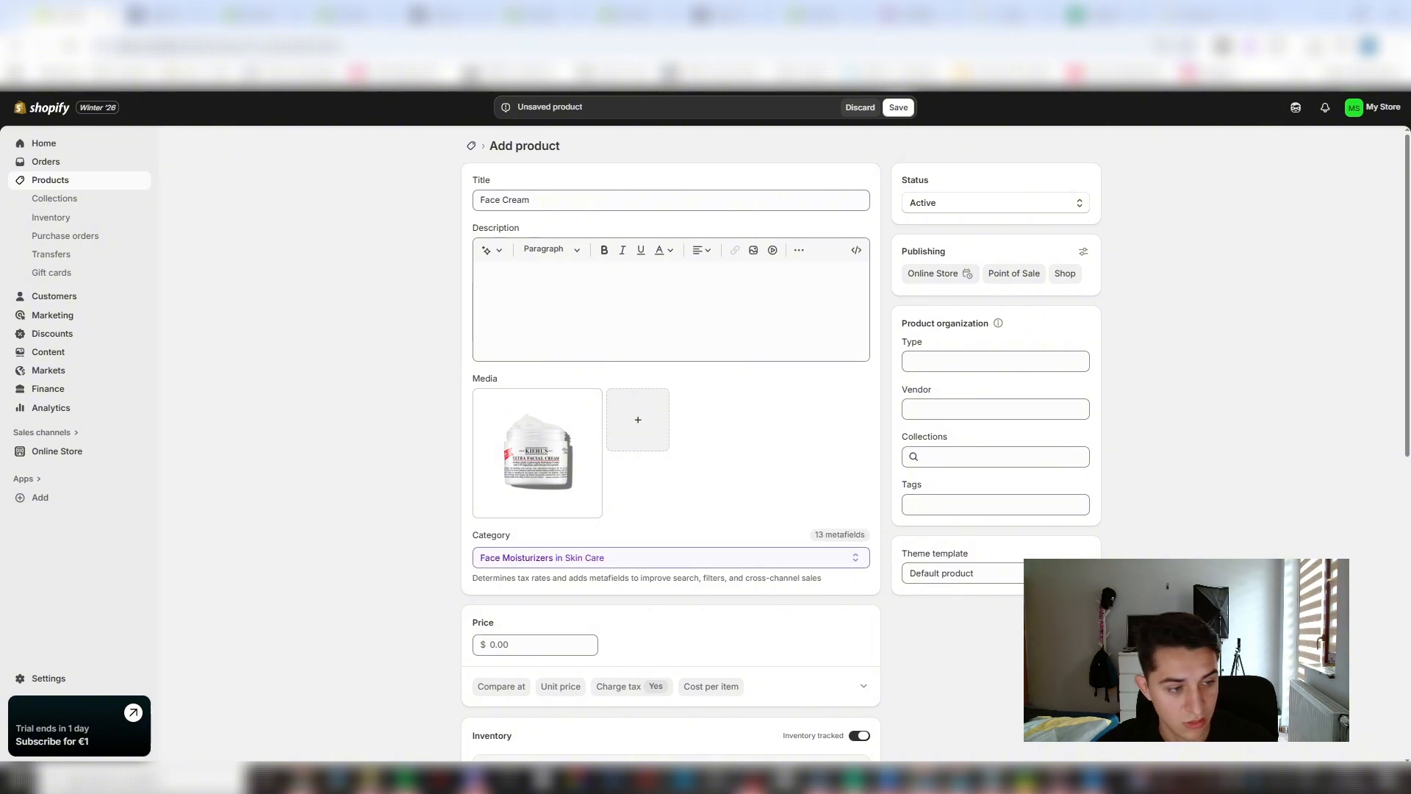
left_click(555, 644)
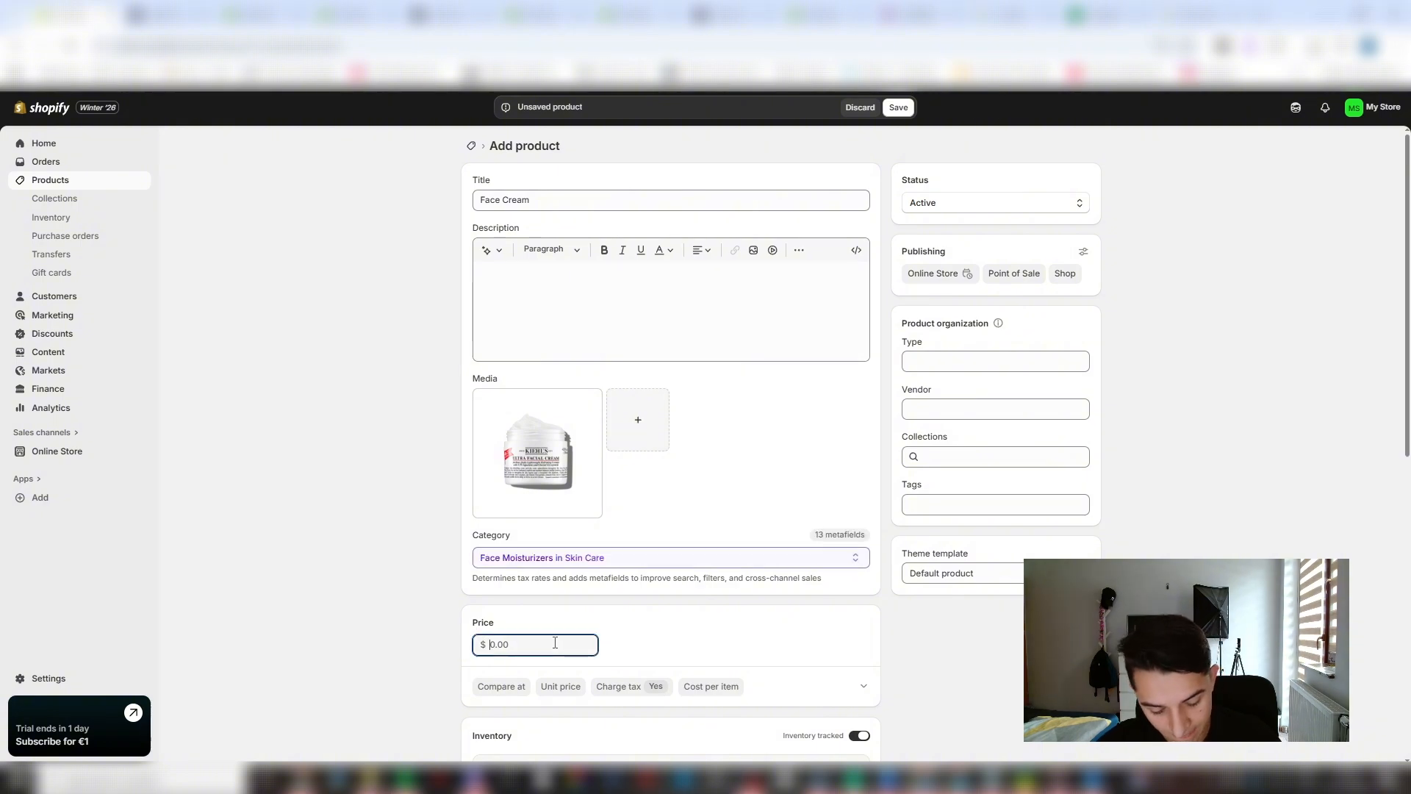
type("20")
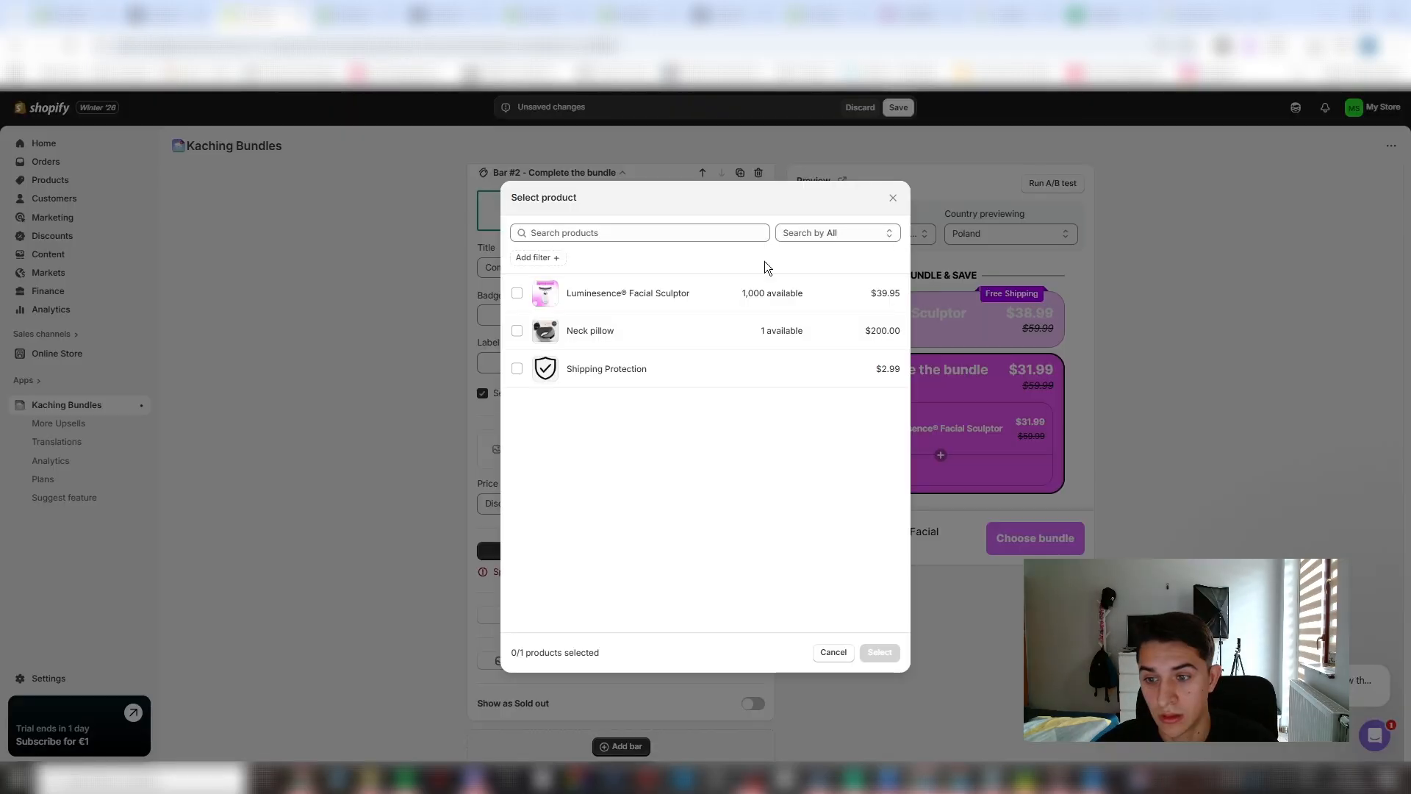
left_click(896, 197)
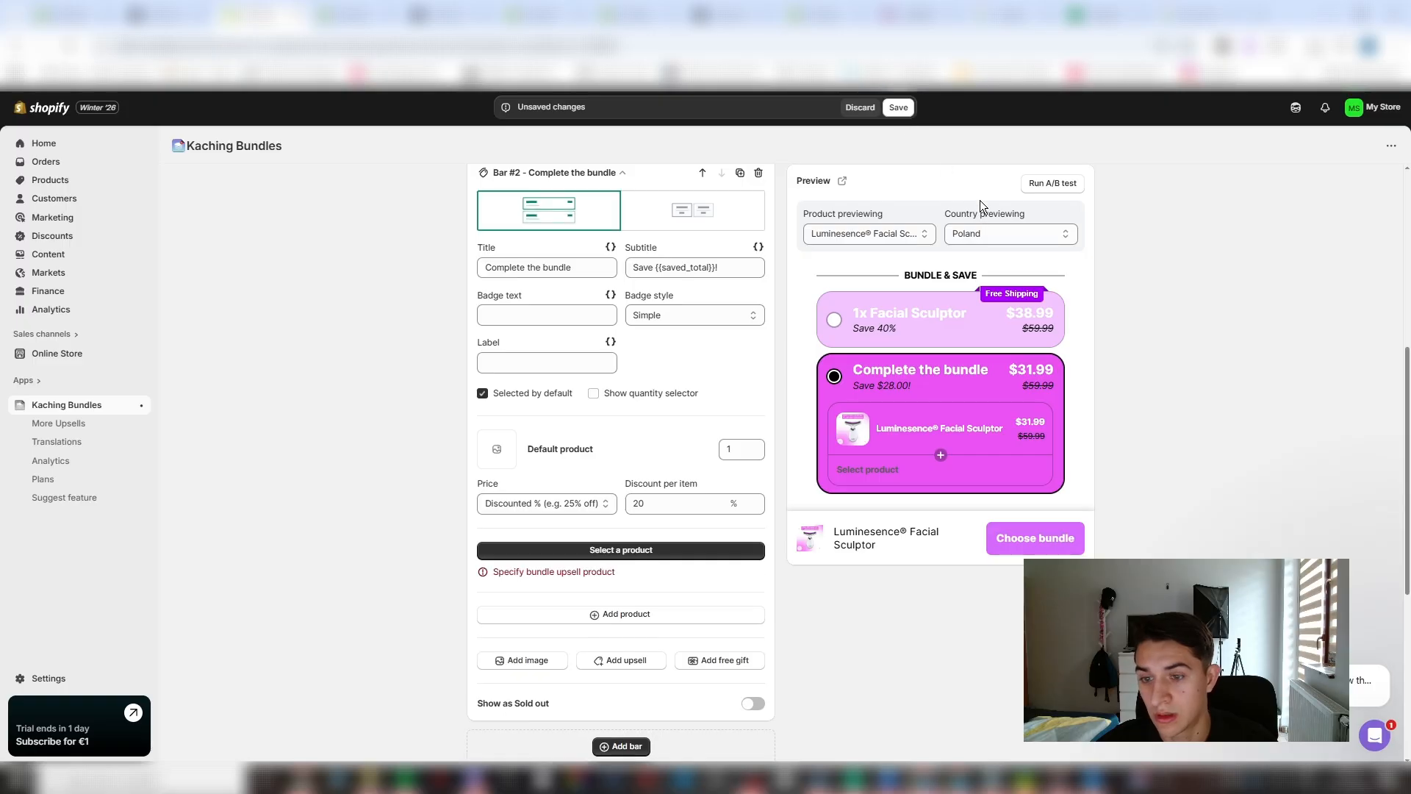
- Choose Face Cream as the product in the "Complete the bundle" bar and set its stock quantity to 10
left_click(593, 552)
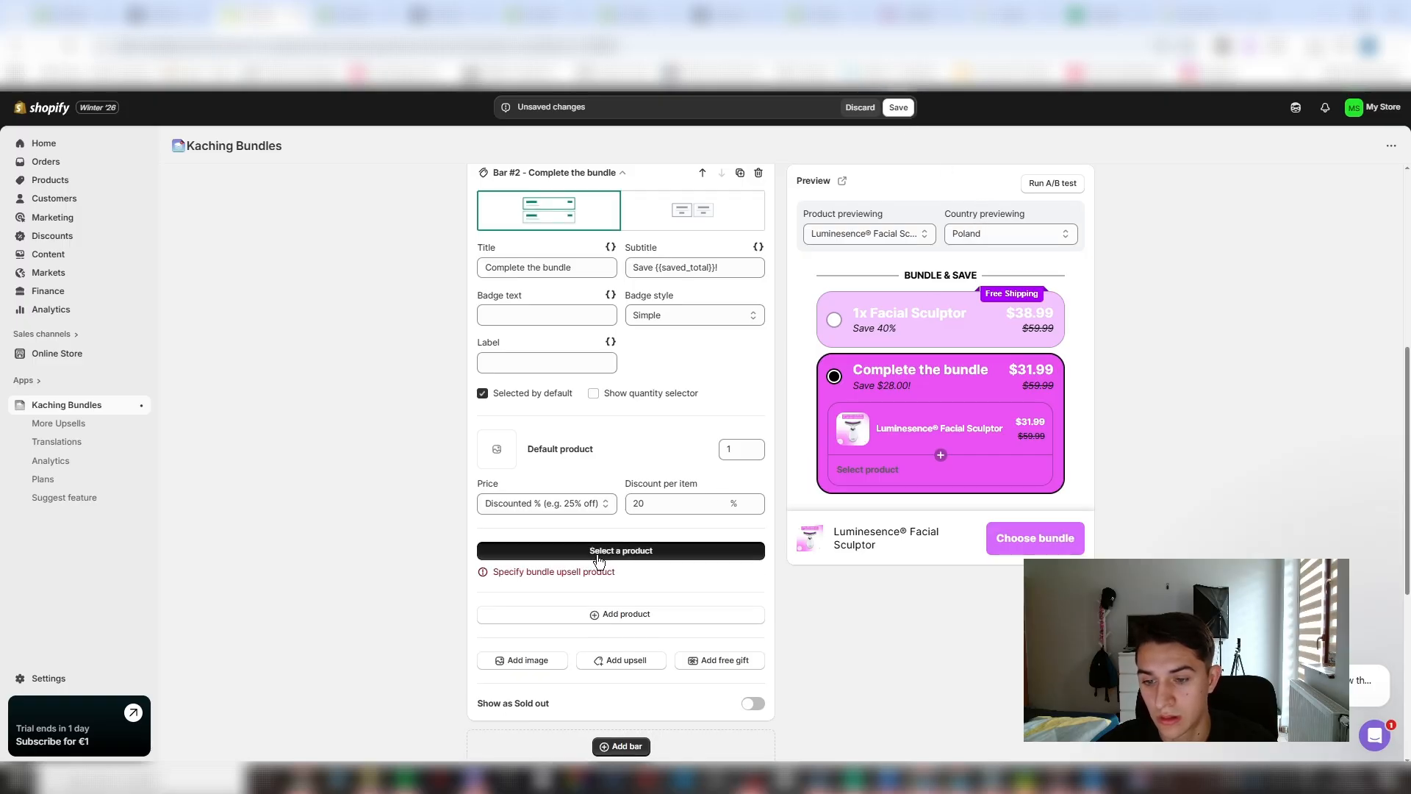
left_click(562, 301)
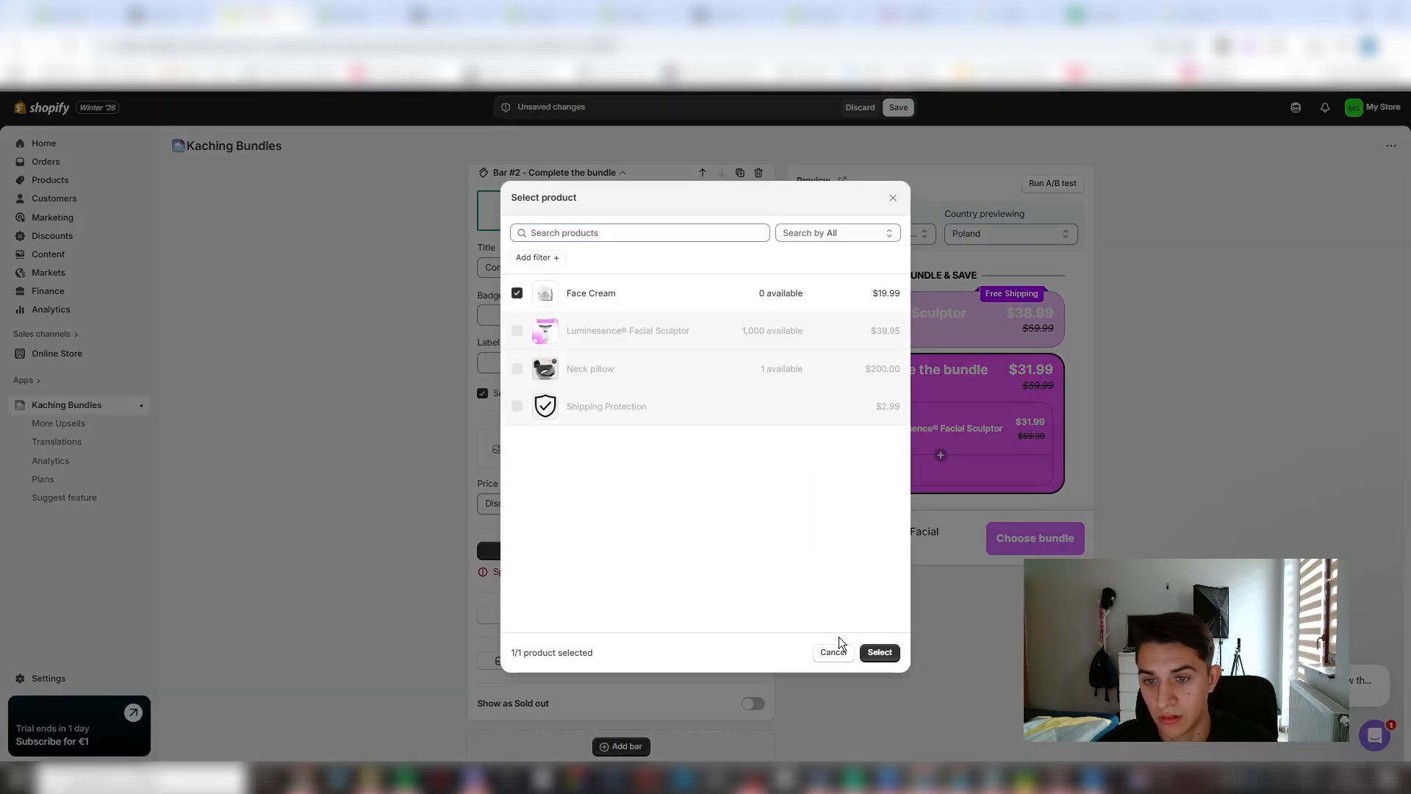
left_click(879, 651)
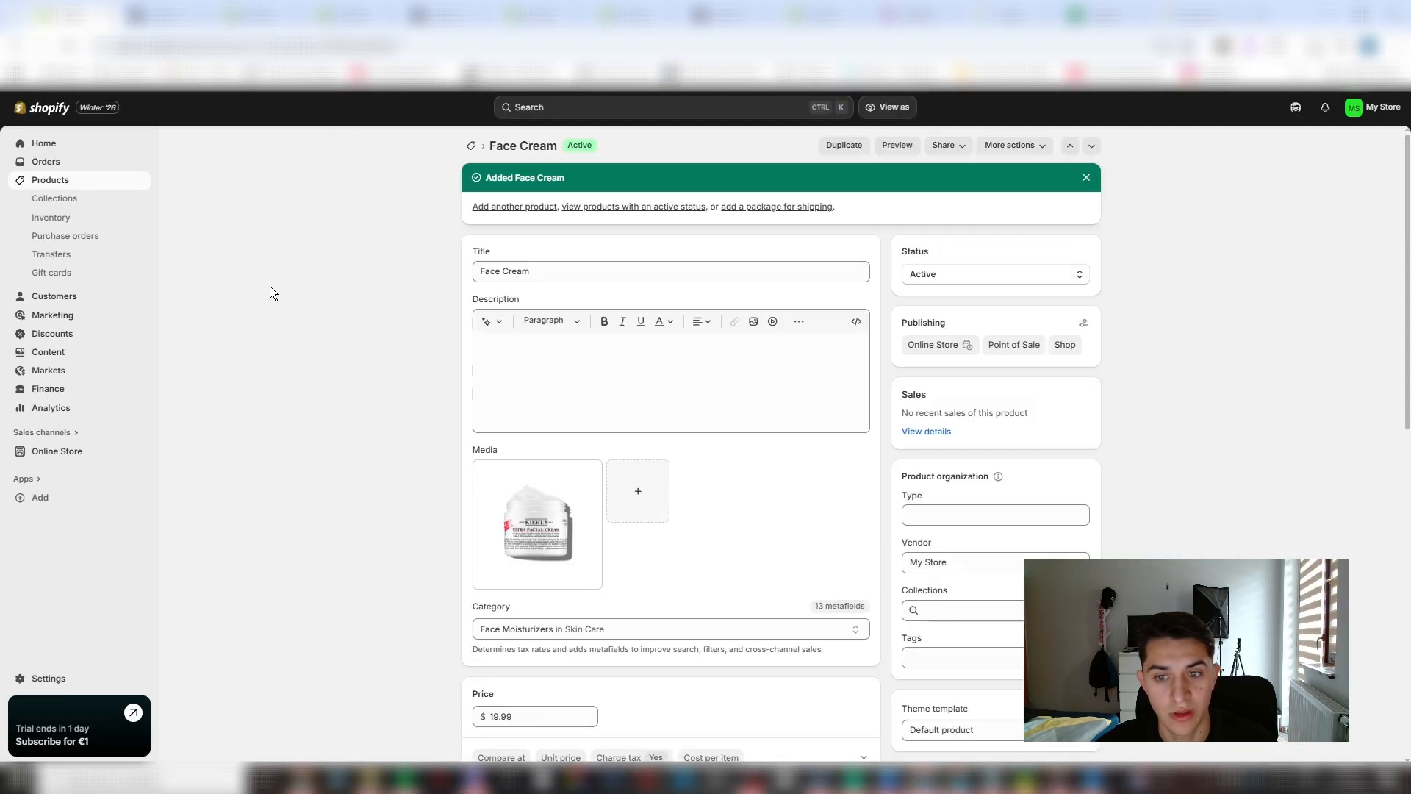
scroll(675, 576, "down", 10)
left_click(773, 498)
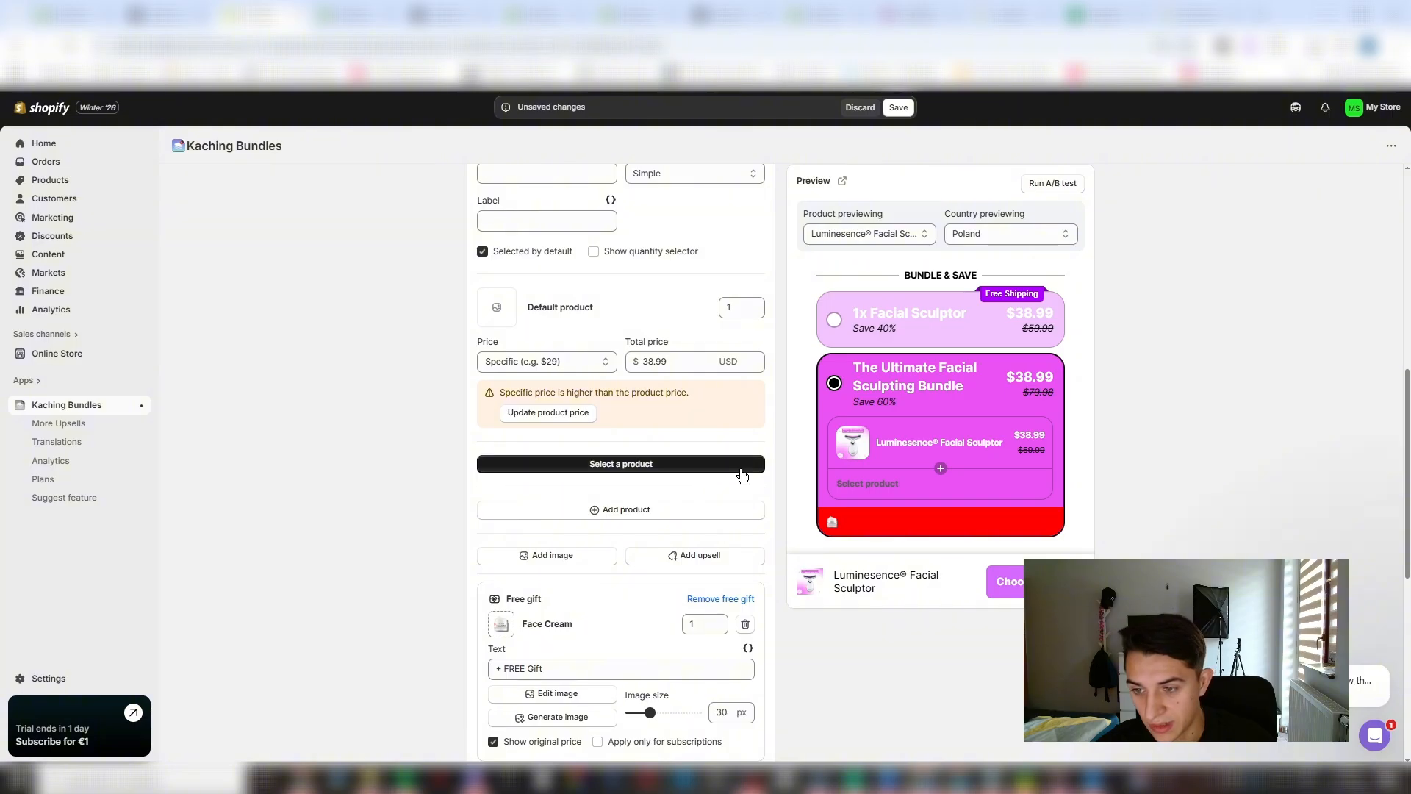
- Select Luminesence® Facial Sculptor as the second product in the Ultimate Facial Sculpting Bundle bar
scroll(648, 404, "up", 4)
scroll(654, 523, "down", 1)
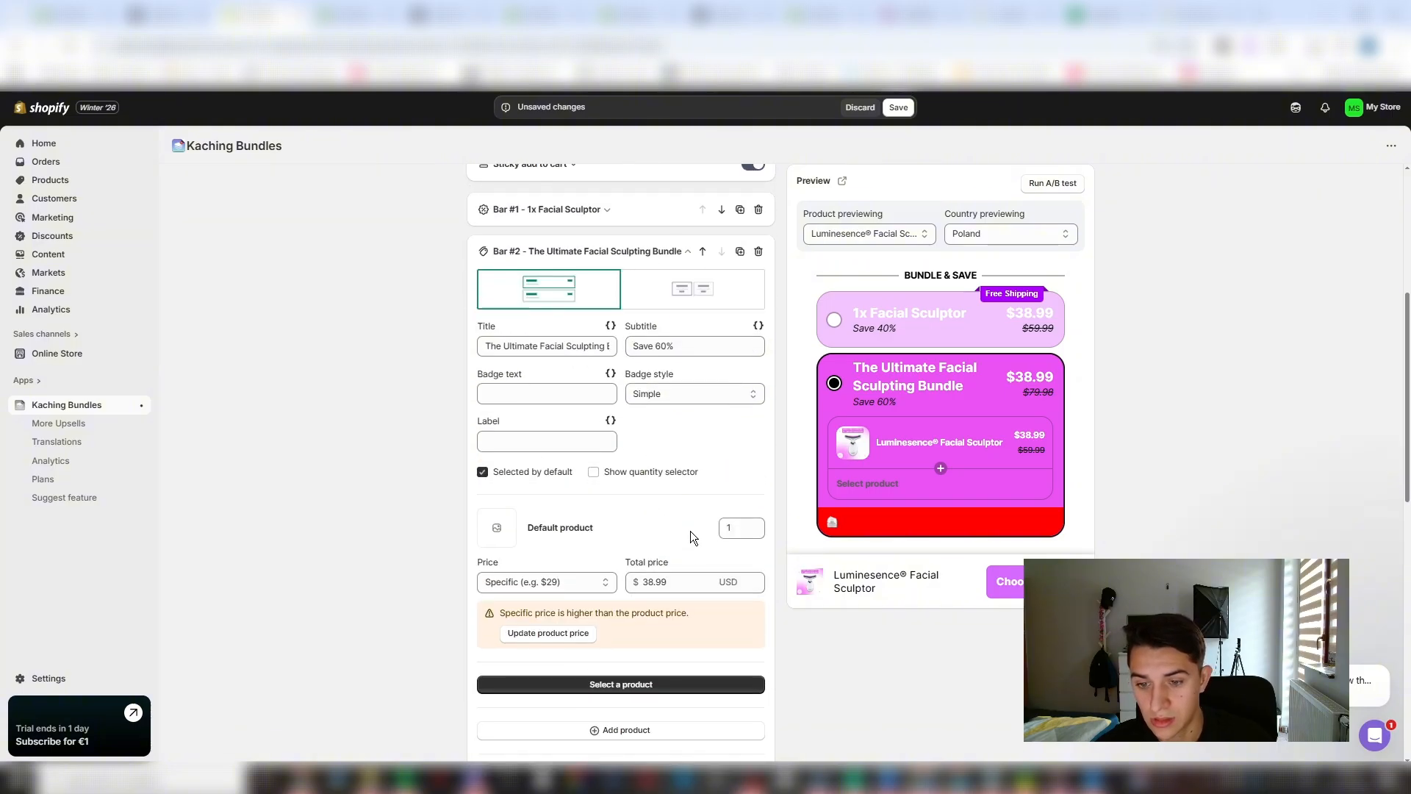
scroll(702, 488, "down", 2)
left_click(559, 538)
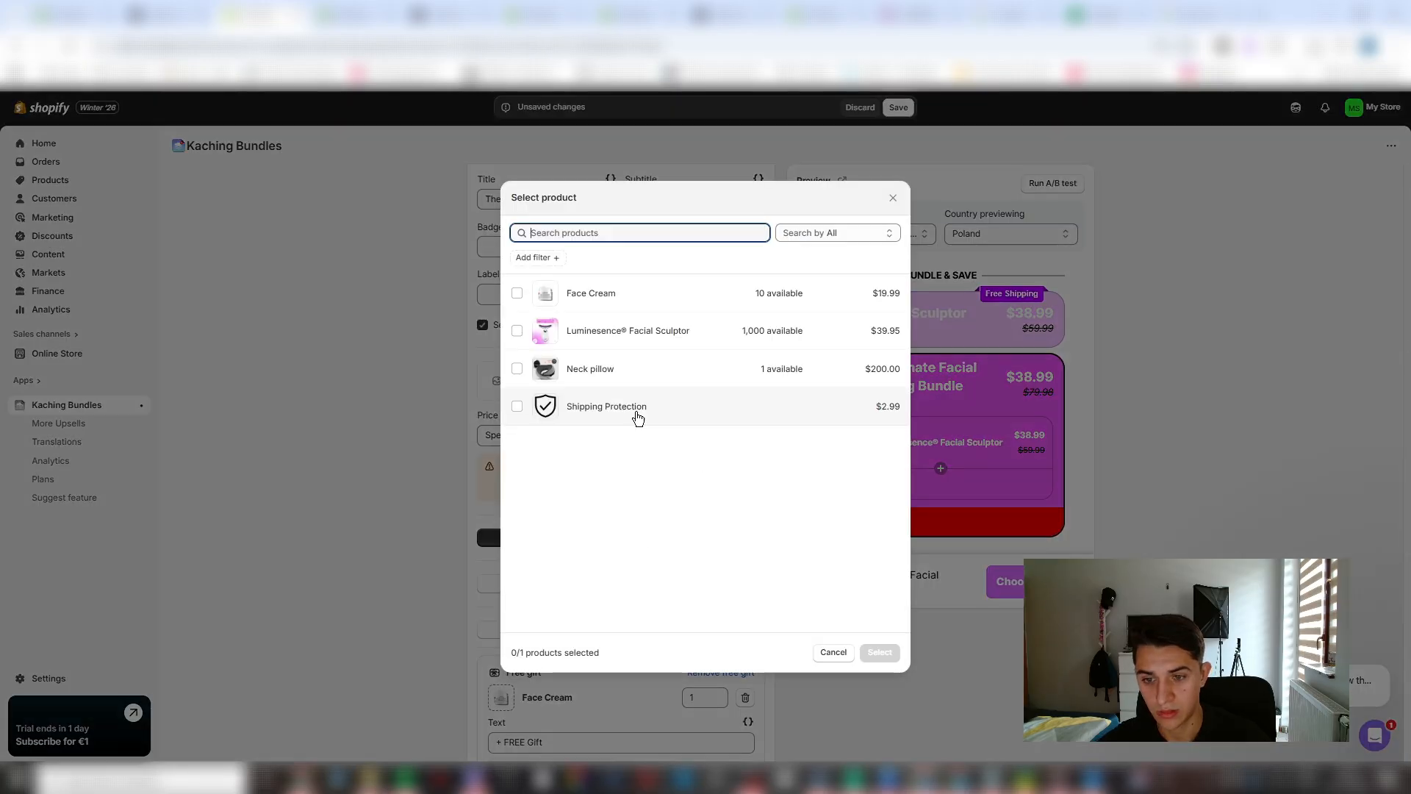
left_click(520, 330)
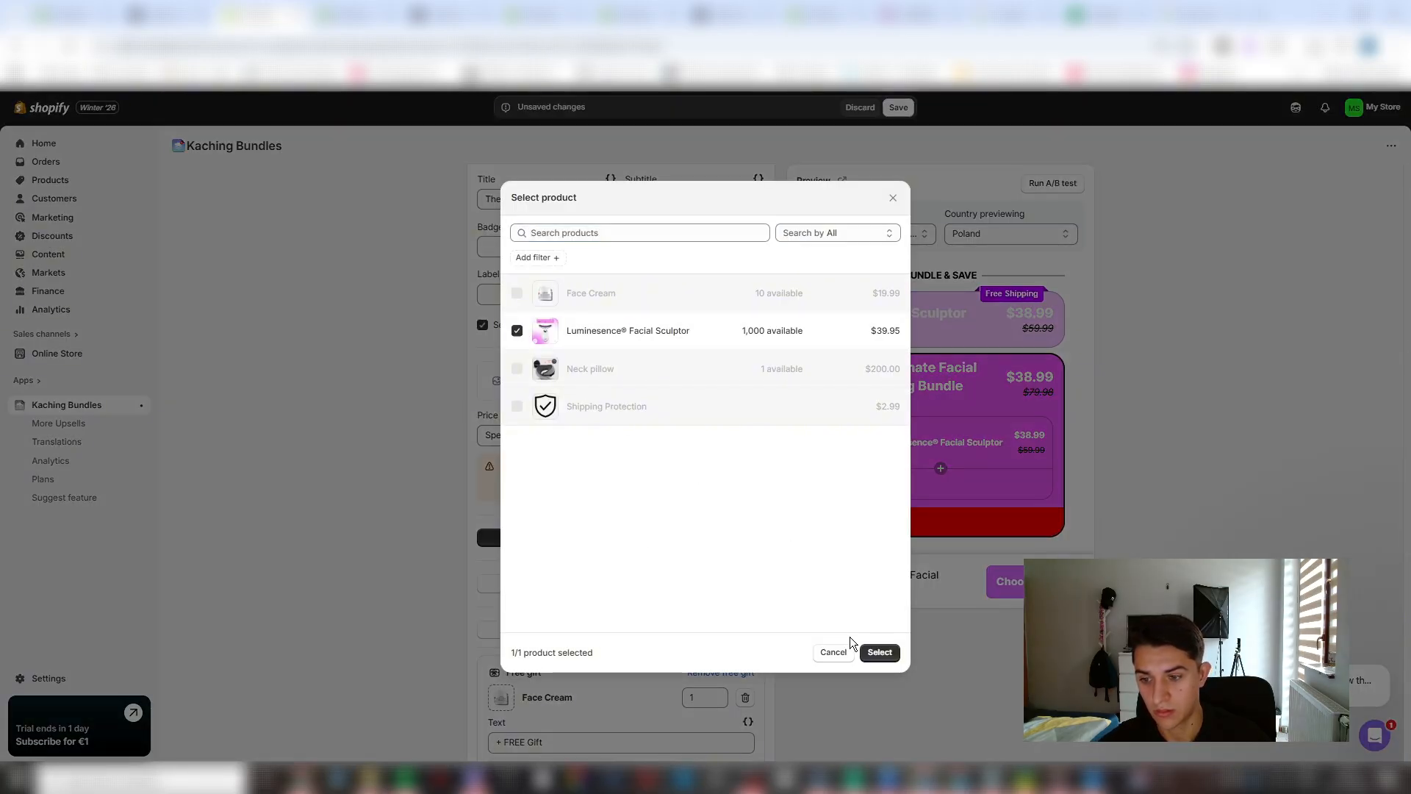
left_click(880, 652)
- Set the total price of the added Luminesence® Facial Sculptor to $24.99
scroll(574, 544, "down", 2)
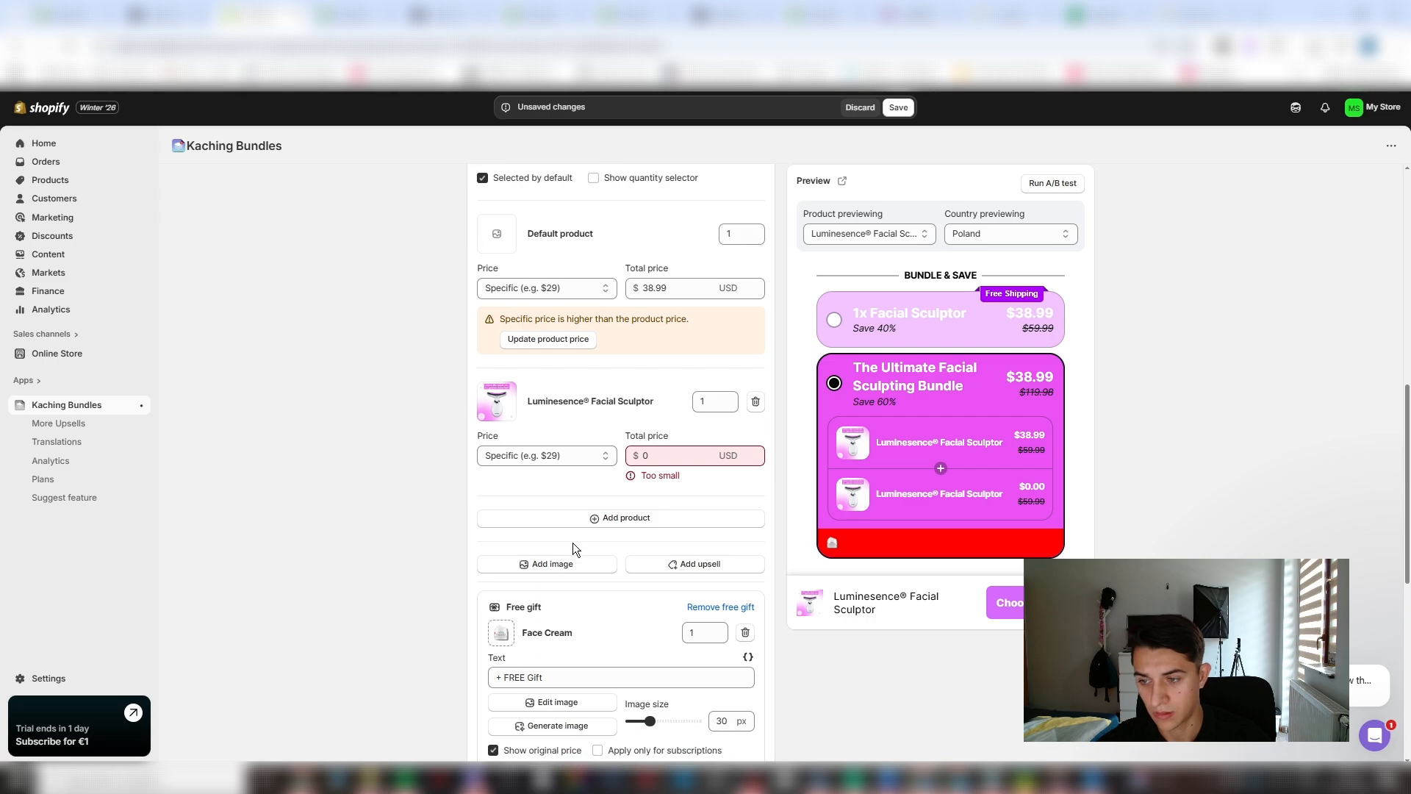
left_click(687, 454)
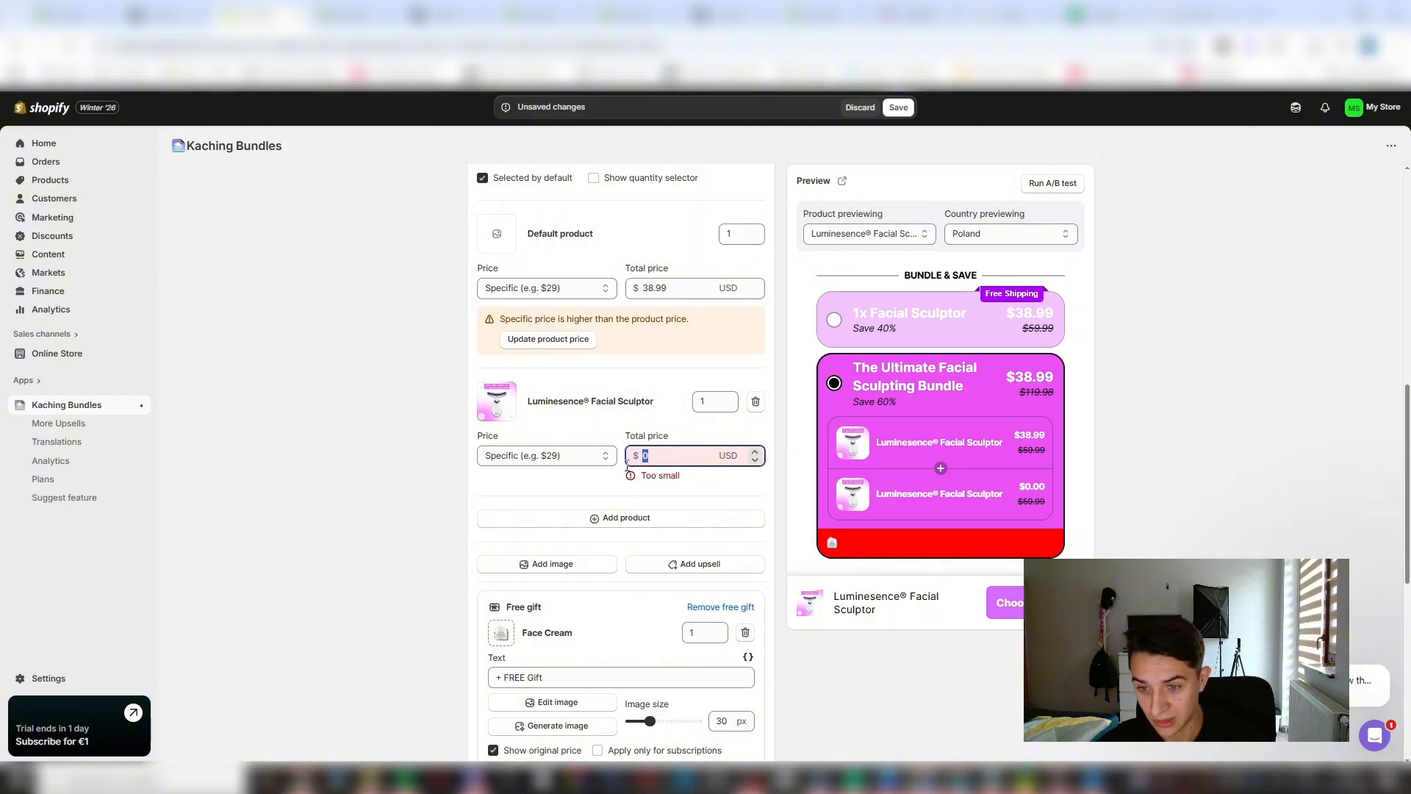
type("29.99")
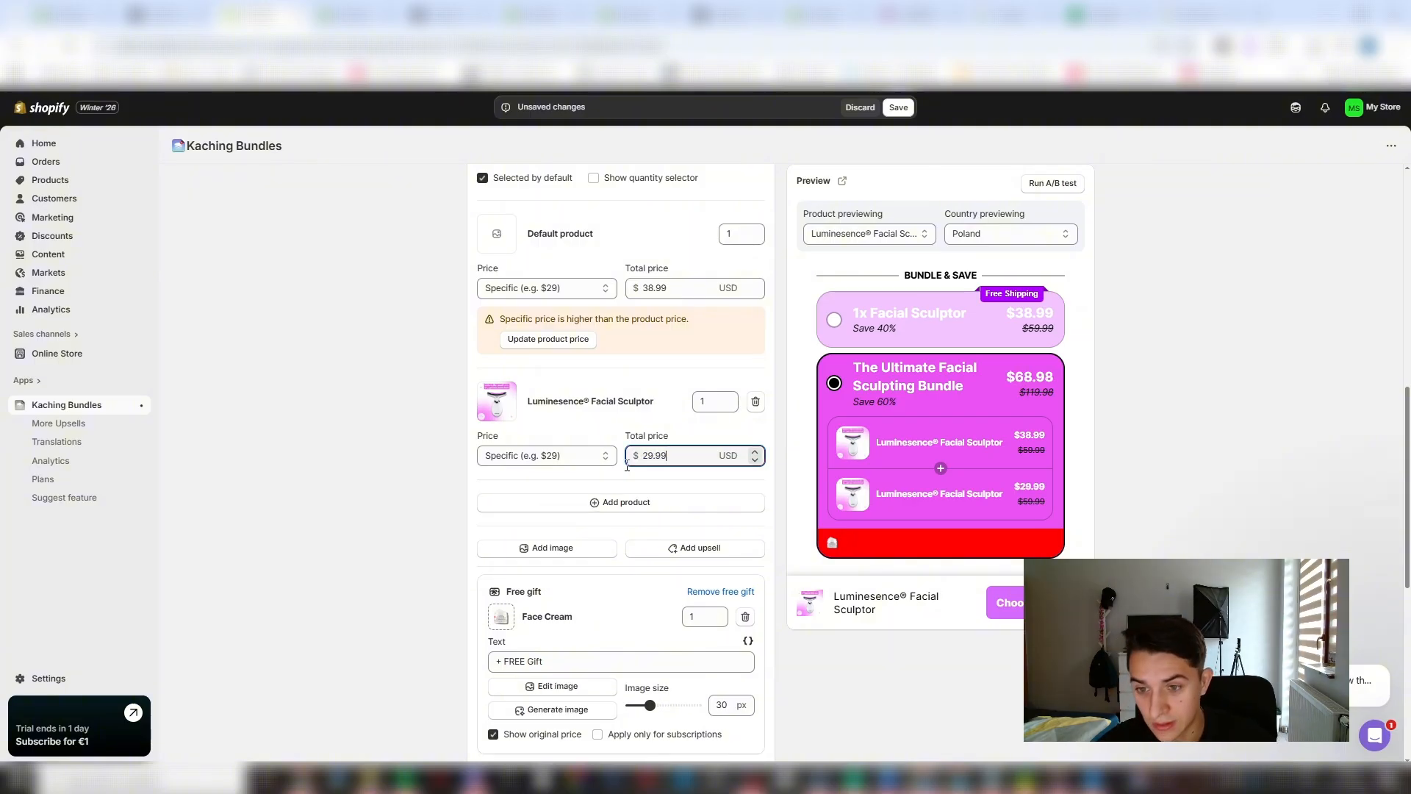
key("BackSpace")
key("BackSpace")
key("BackSpace")
key("BackSpace")
key("BackSpace")
type("1")
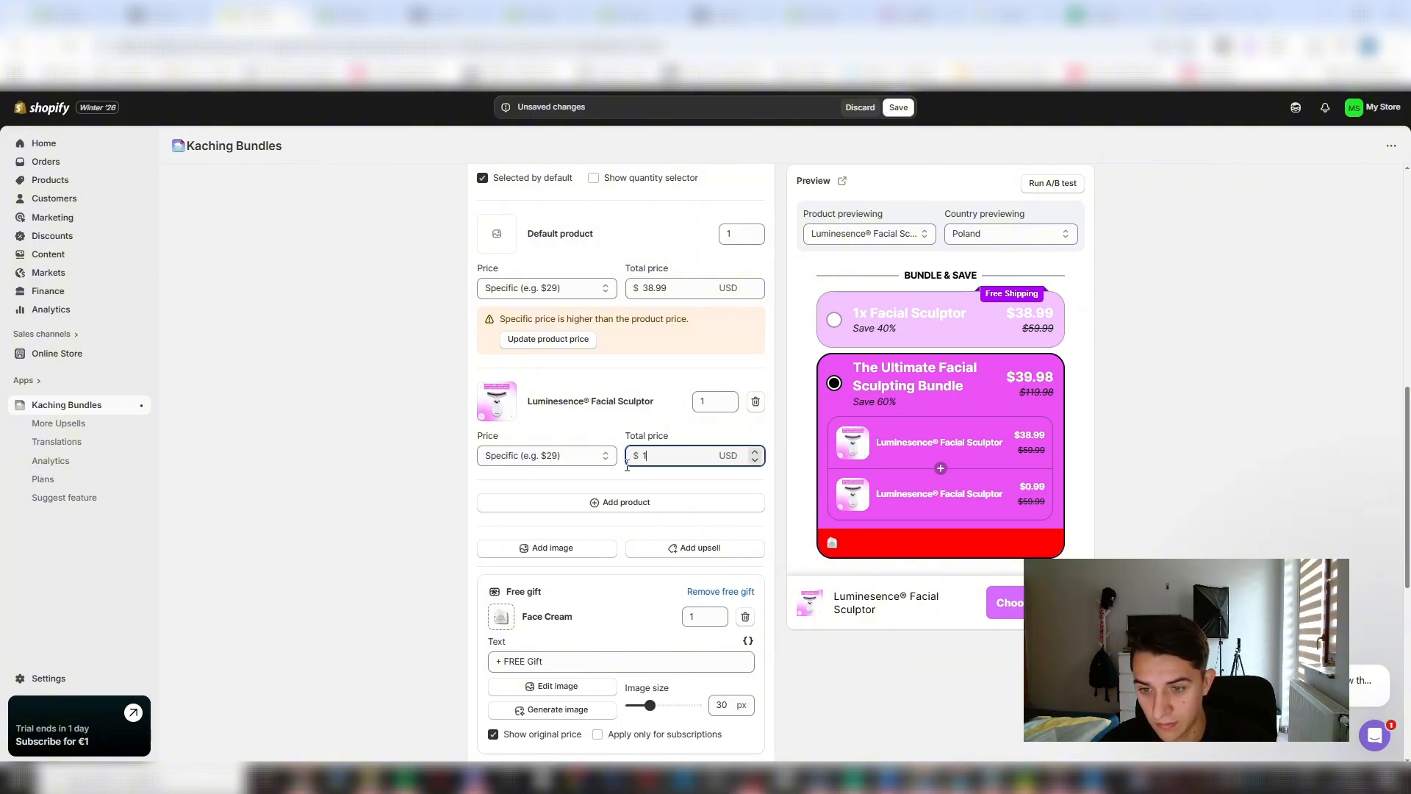
key("BackSpace")
type("24.99")
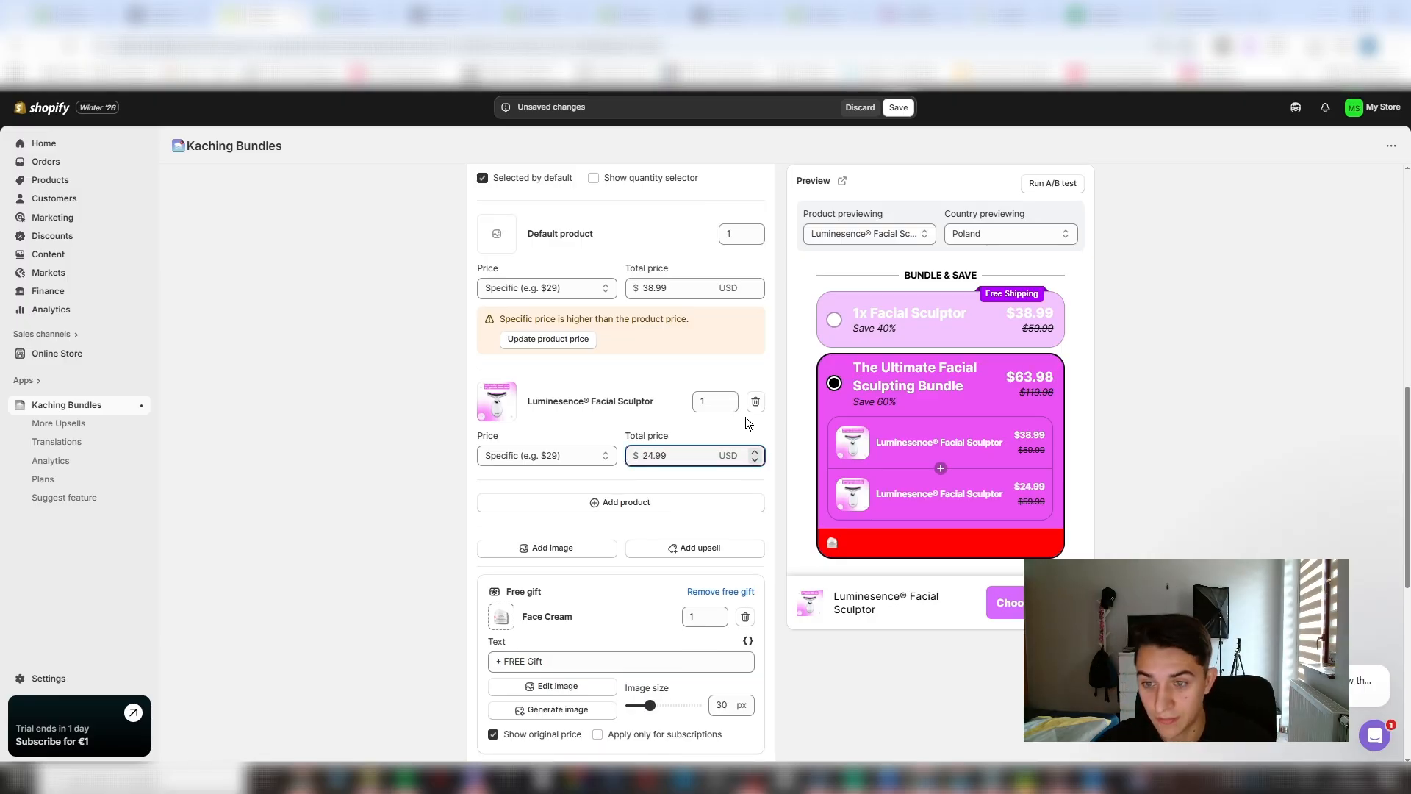
- Set the default product's total price in the Ultimate Facial Sculpting Bundle bar to $24.99
scroll(746, 417, "up", 3)
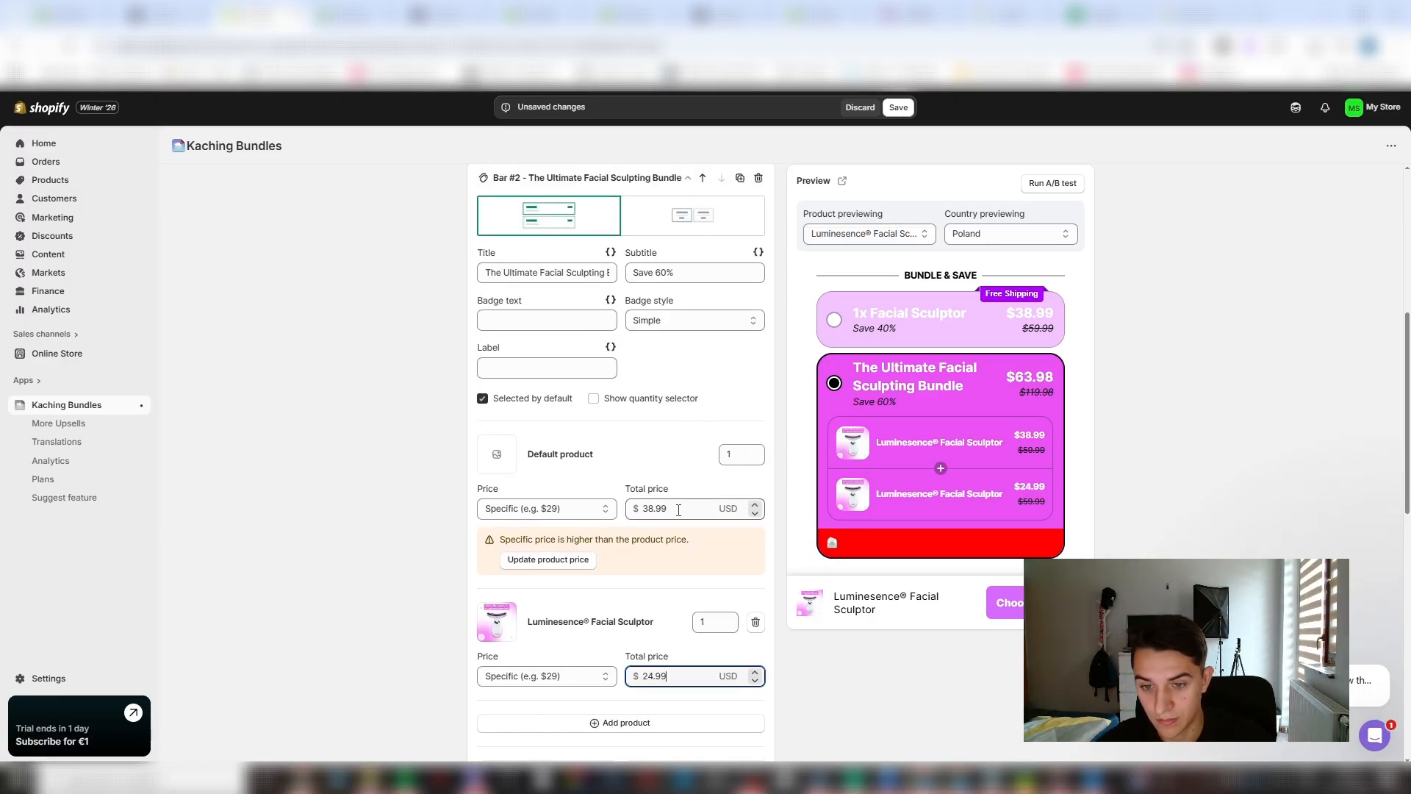
left_click_drag(667, 508, 641, 509)
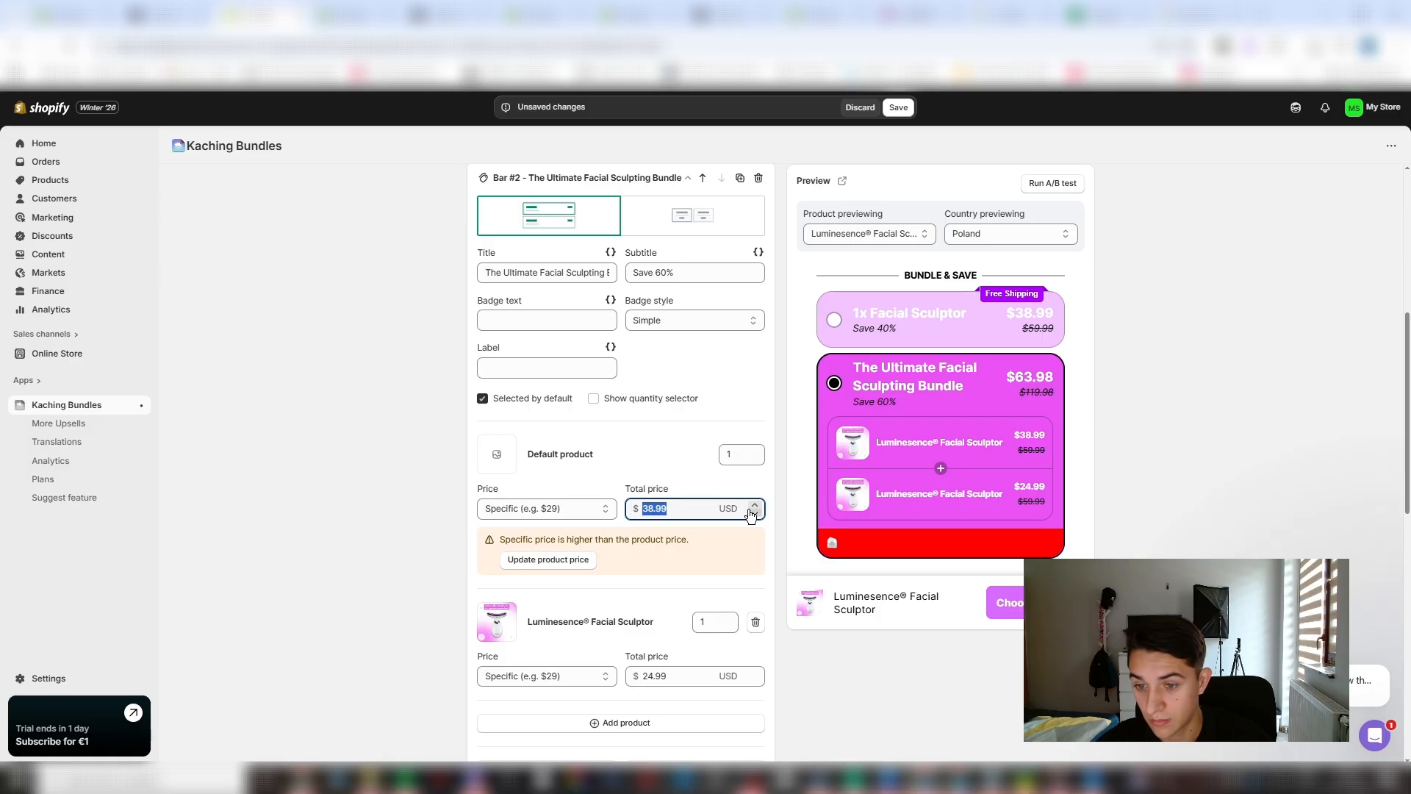
type("24")
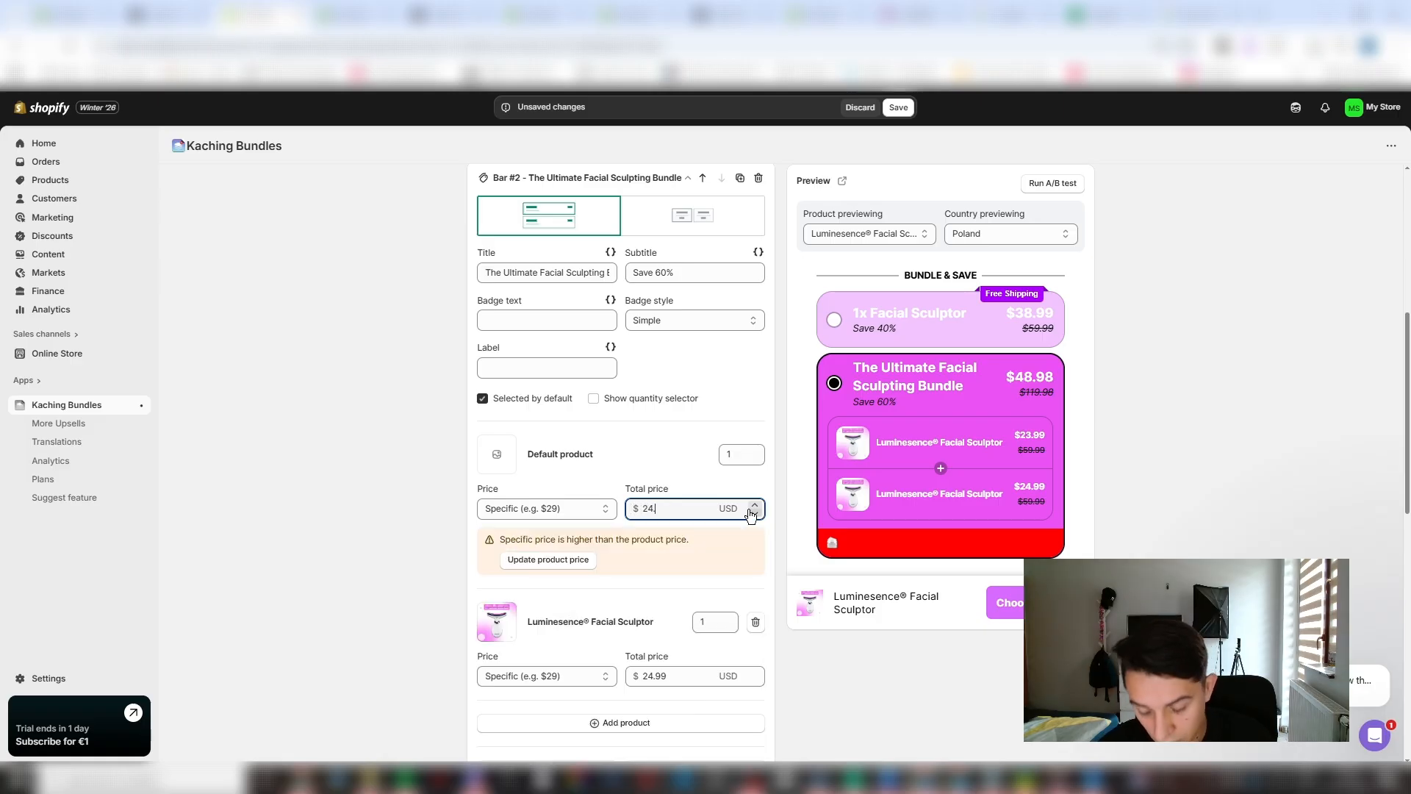
type(".99")
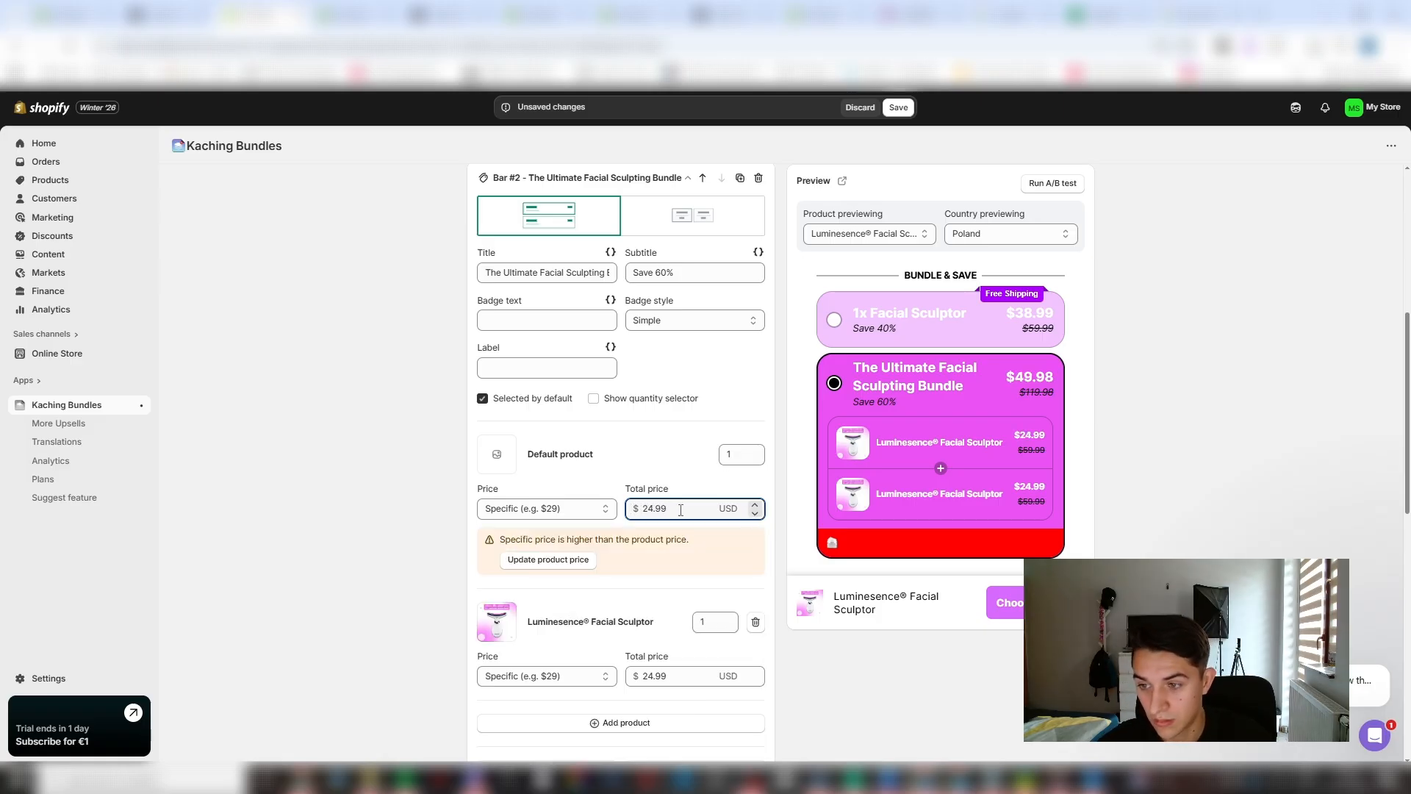
- Recolour the deal's free gift style with a purple background, light pink selected background, and white text in both states
scroll(666, 446, "down", 7)
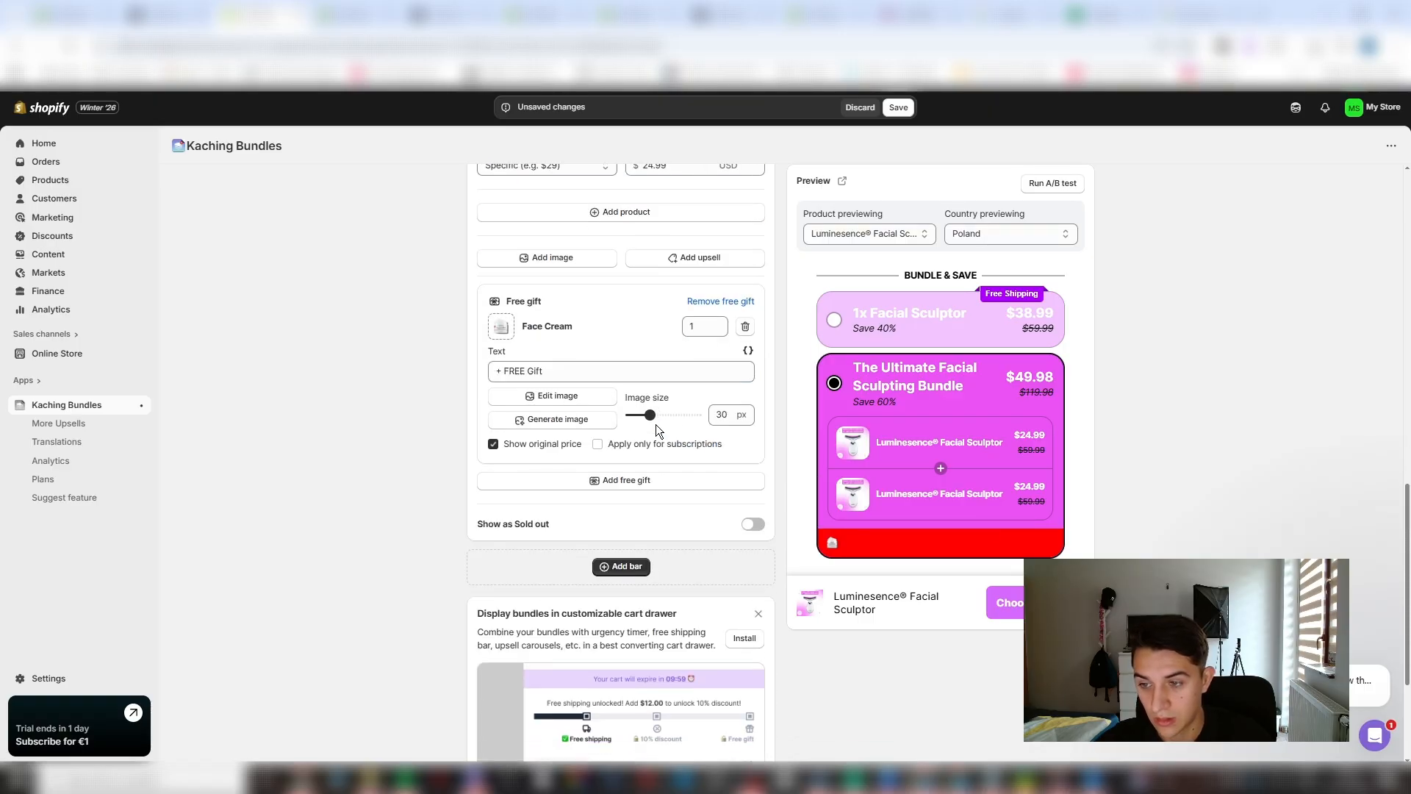
scroll(655, 424, "down", 3)
scroll(637, 482, "up", 4)
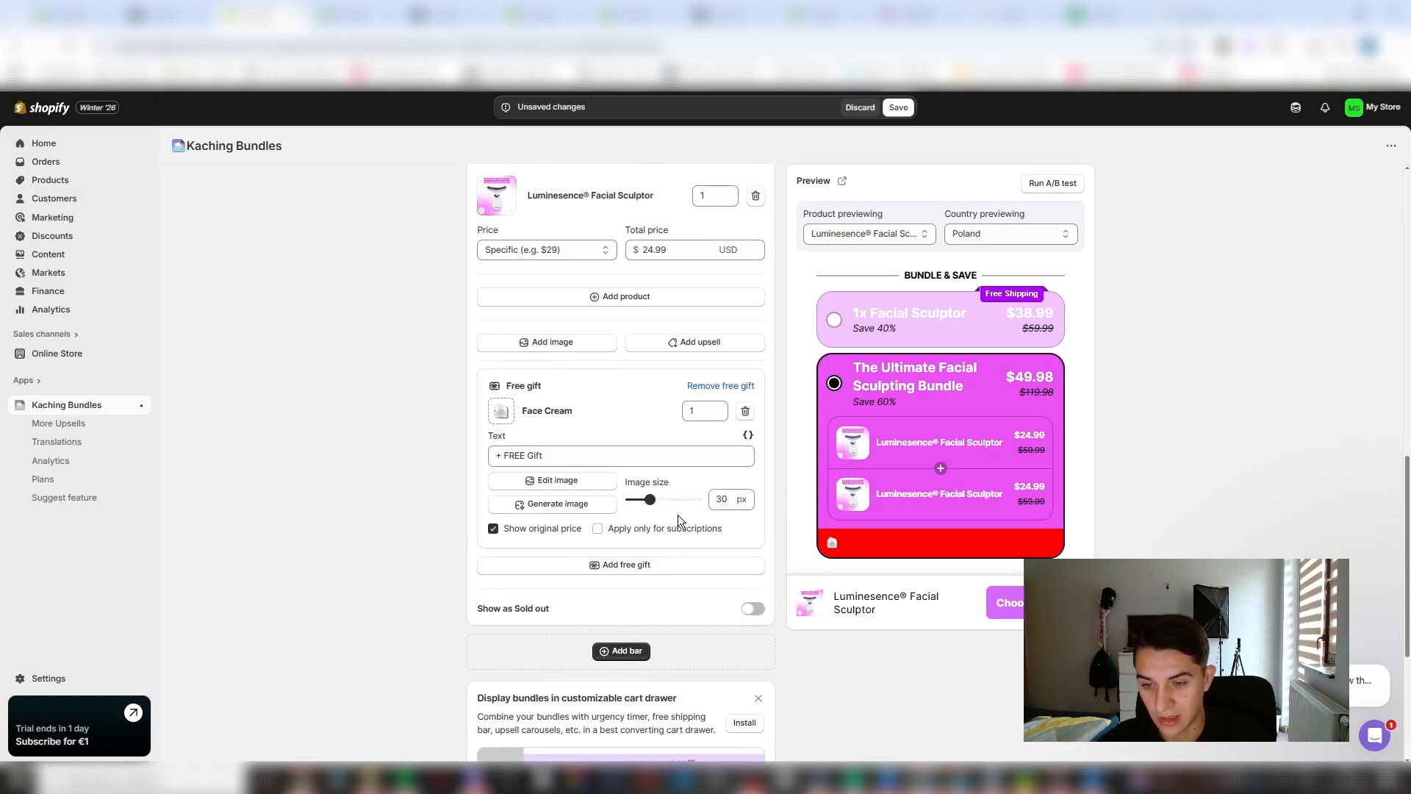
scroll(584, 391, "up", 15)
left_click(533, 283)
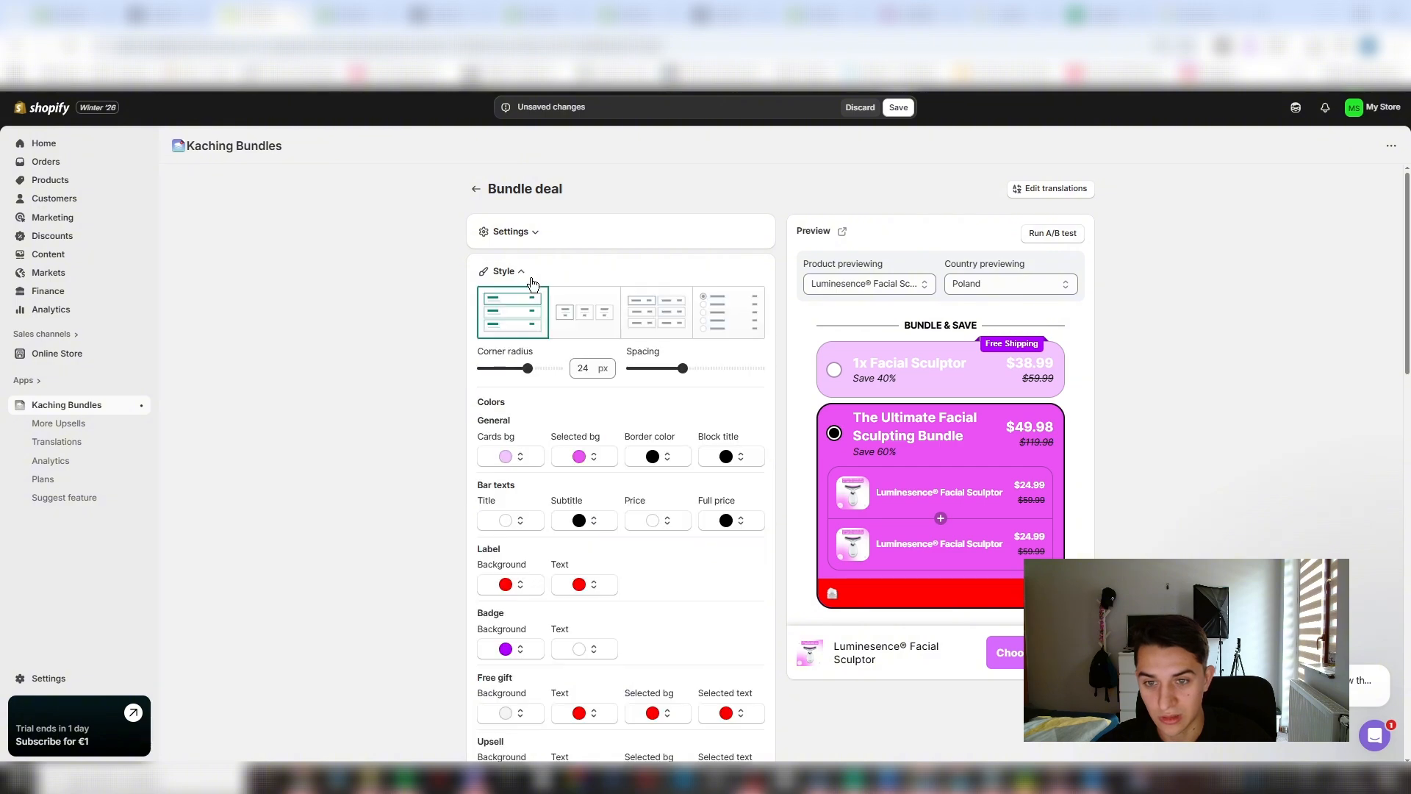
scroll(629, 479, "down", 3)
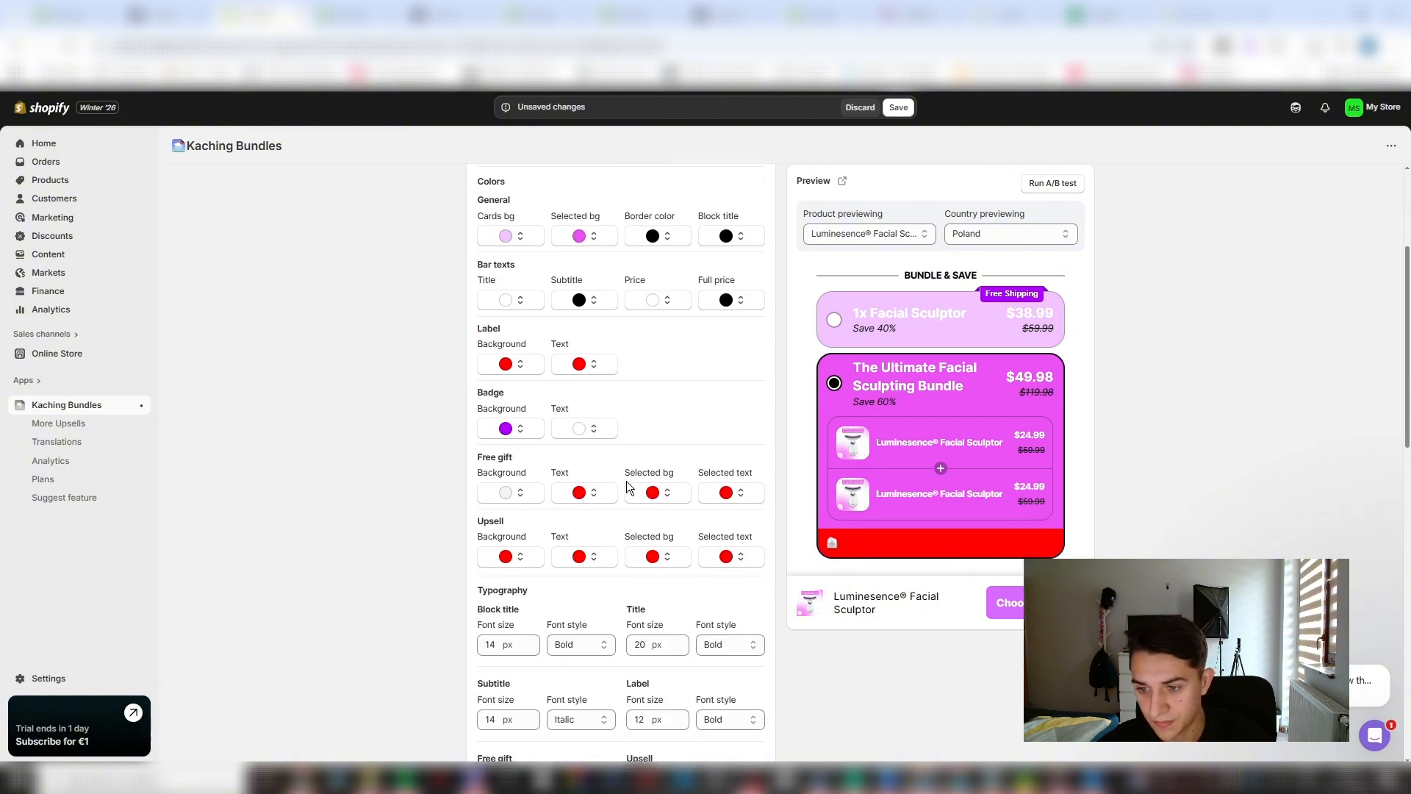
left_click(657, 492)
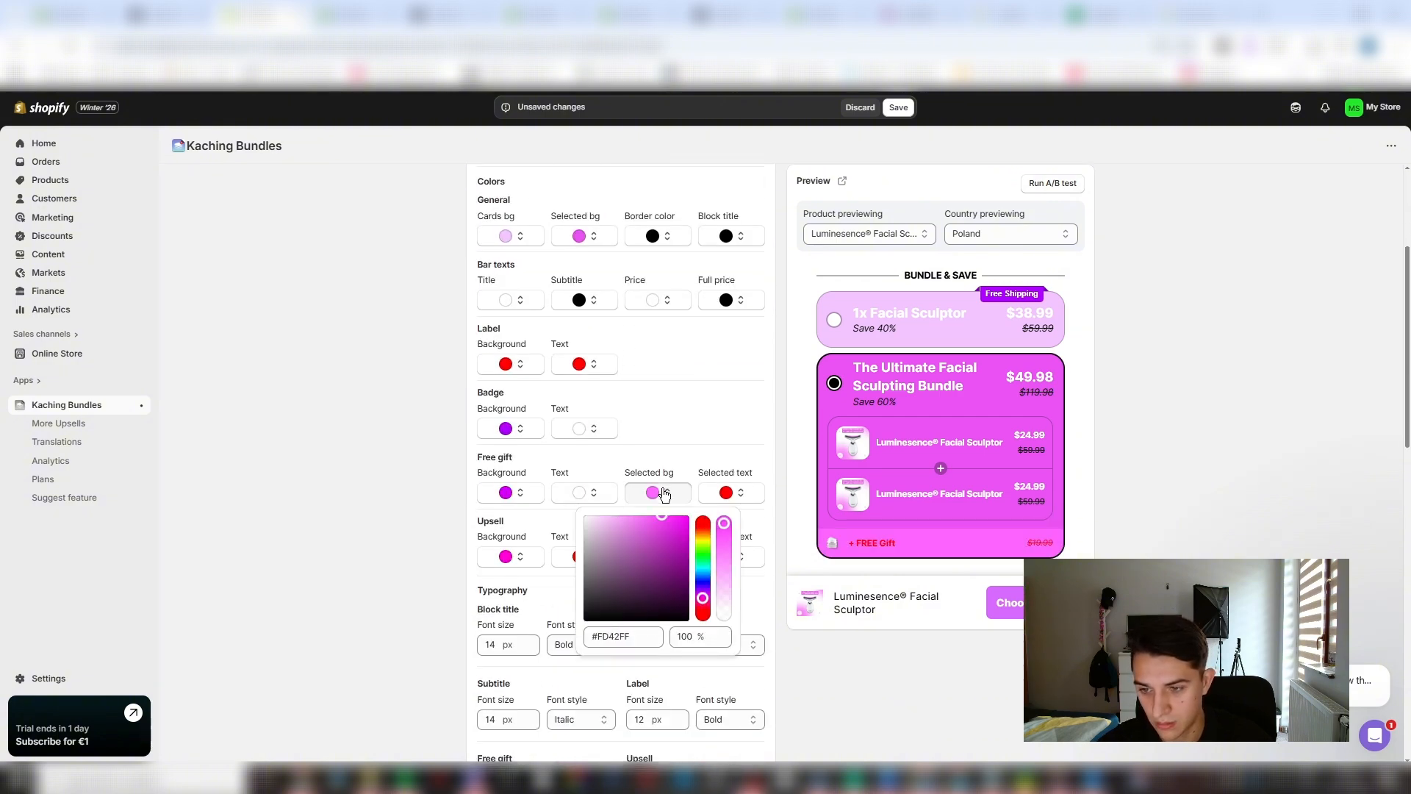
left_click_drag(664, 495, 637, 508)
left_click(667, 491)
left_click(731, 492)
left_click_drag(722, 534, 658, 516)
left_click(698, 501)
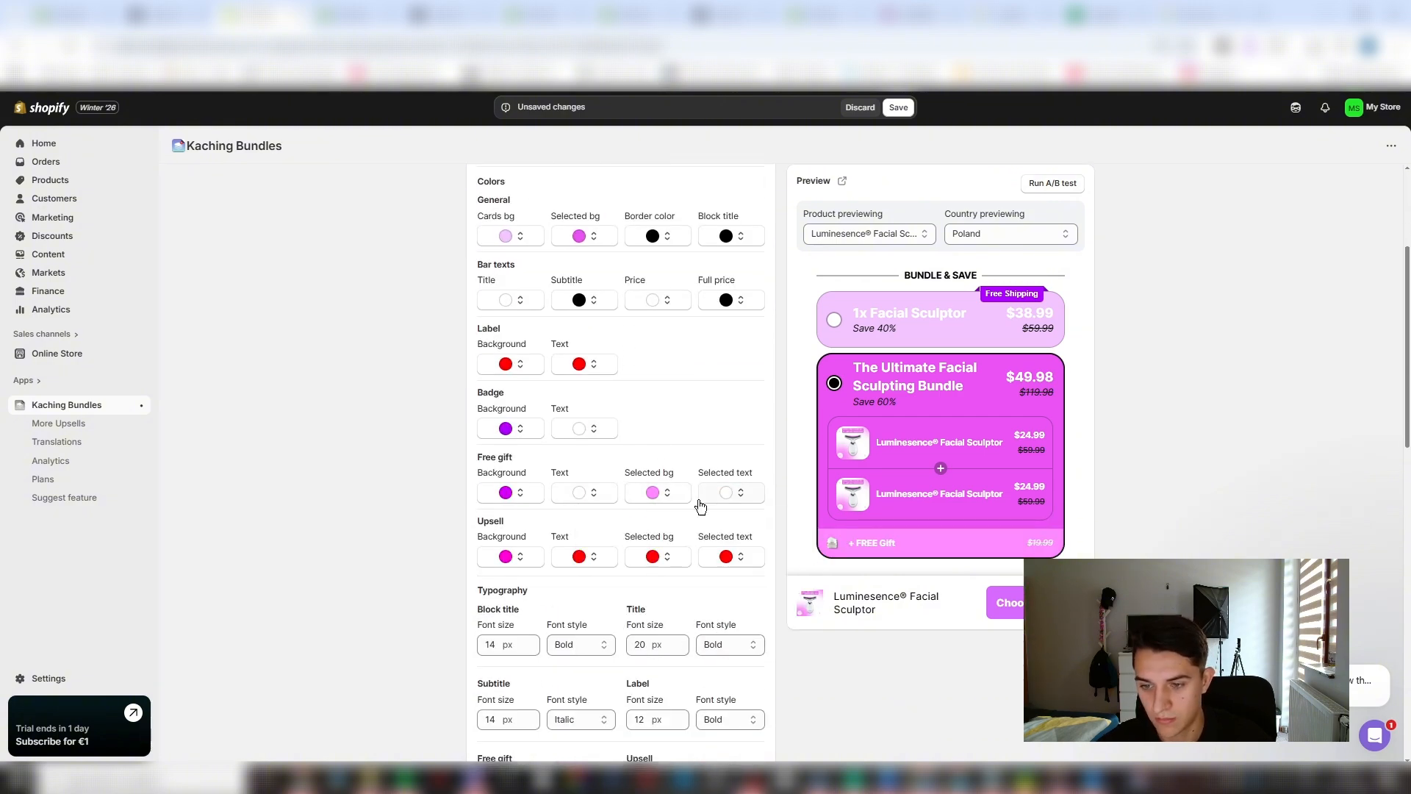
- Change the Face Cream free gift's text to "+ FREE Moisturising Facial Cream"
scroll(618, 447, "down", 10)
left_click(617, 461)
scroll(617, 461, "down", 6)
double_click(605, 493)
key("Left")
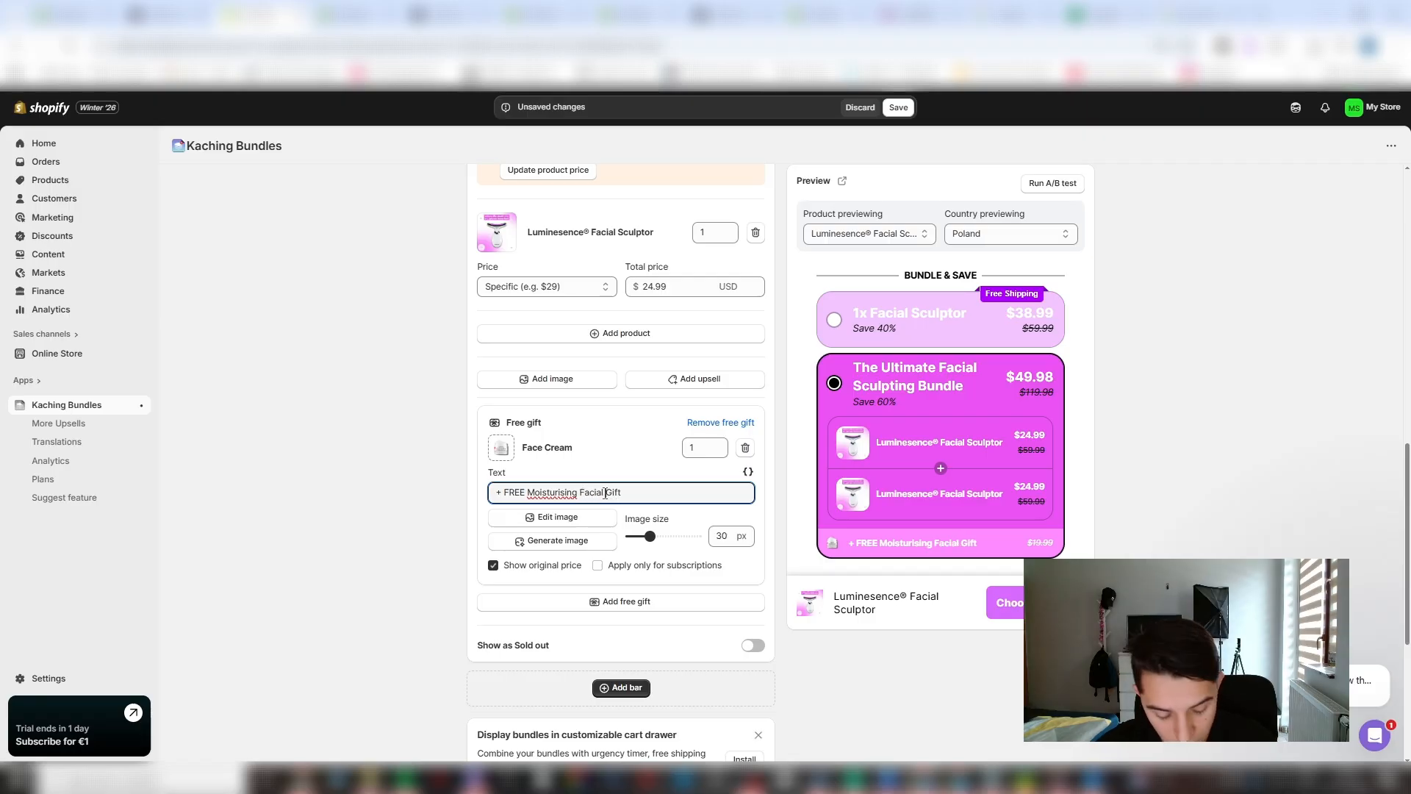
type("Facial Cream")
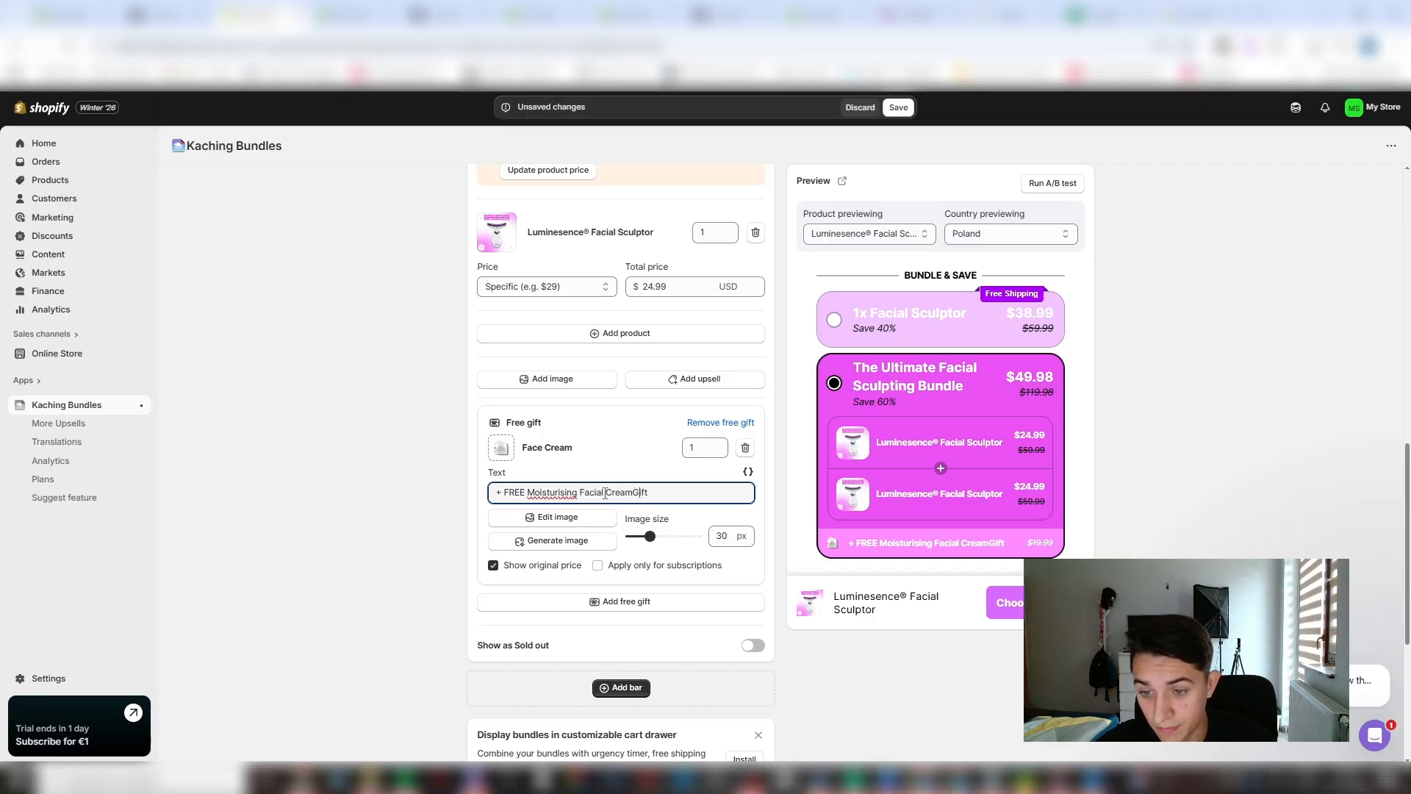
key("Right")
key("Right")
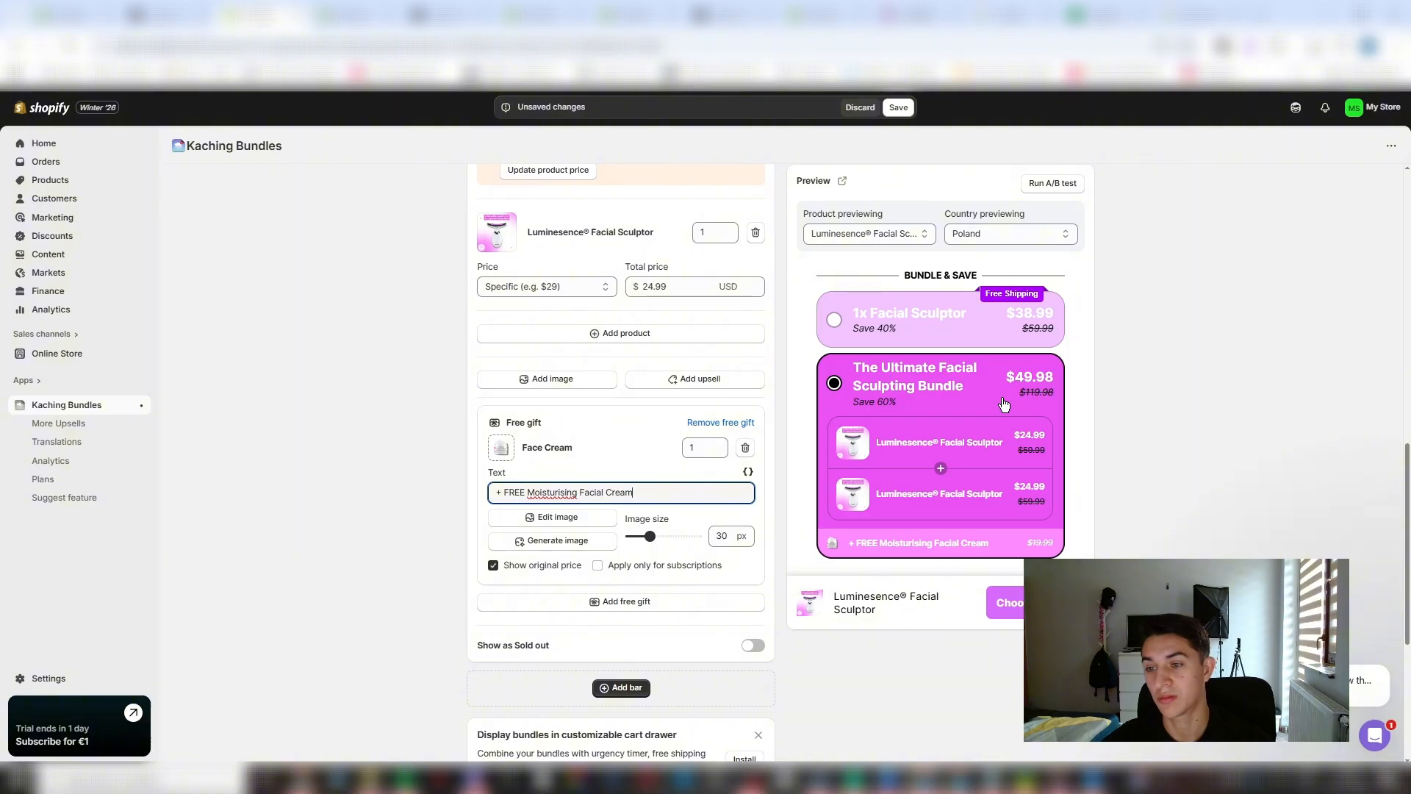
- Change The Ultimate Facial Sculpting Bundle bar's subtitle to "Buy 1, Get 1 50% OFF + FREE Gift" and save the deal
scroll(608, 392, "up", 7)
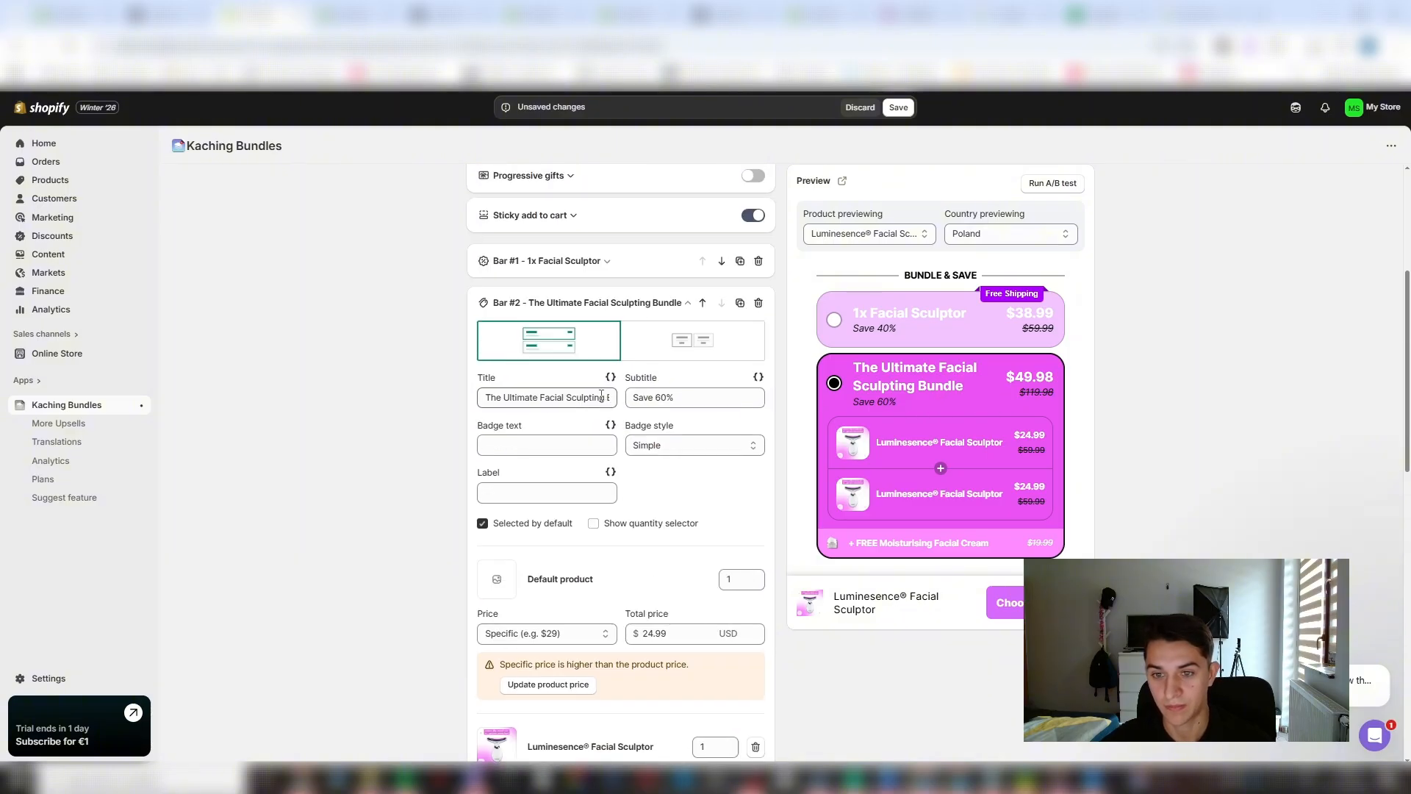
left_click(647, 397)
key("ctrl+a")
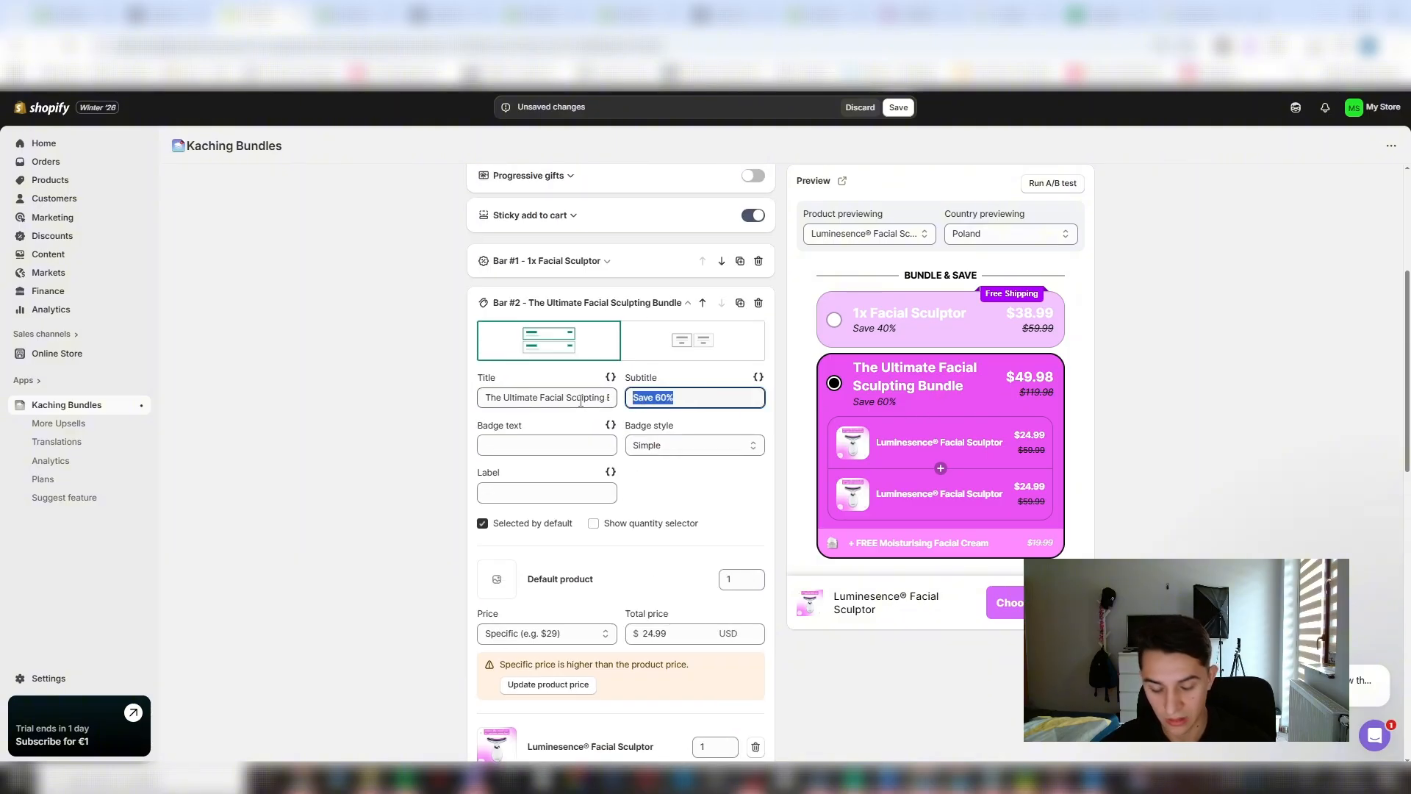
type("Buy 1,")
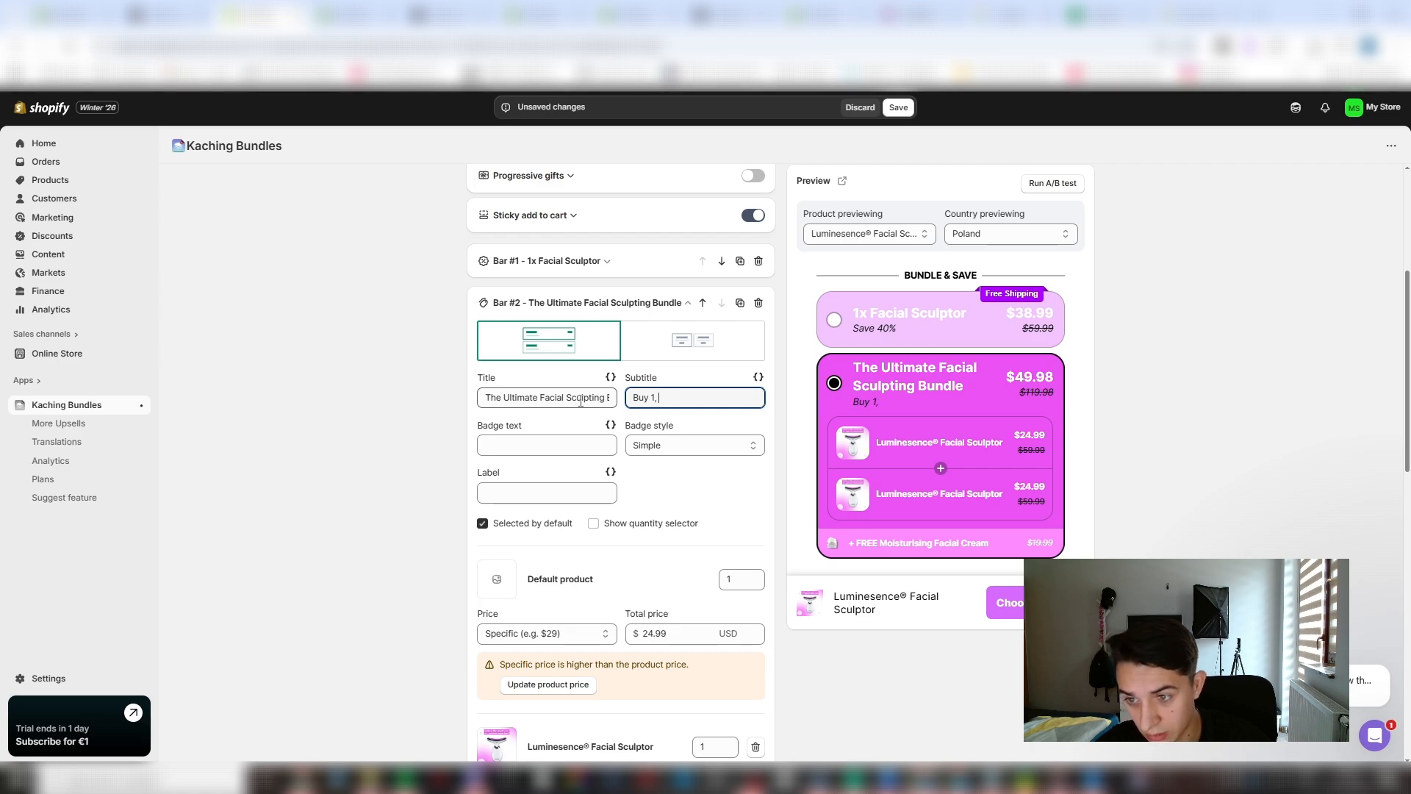
type("Get")
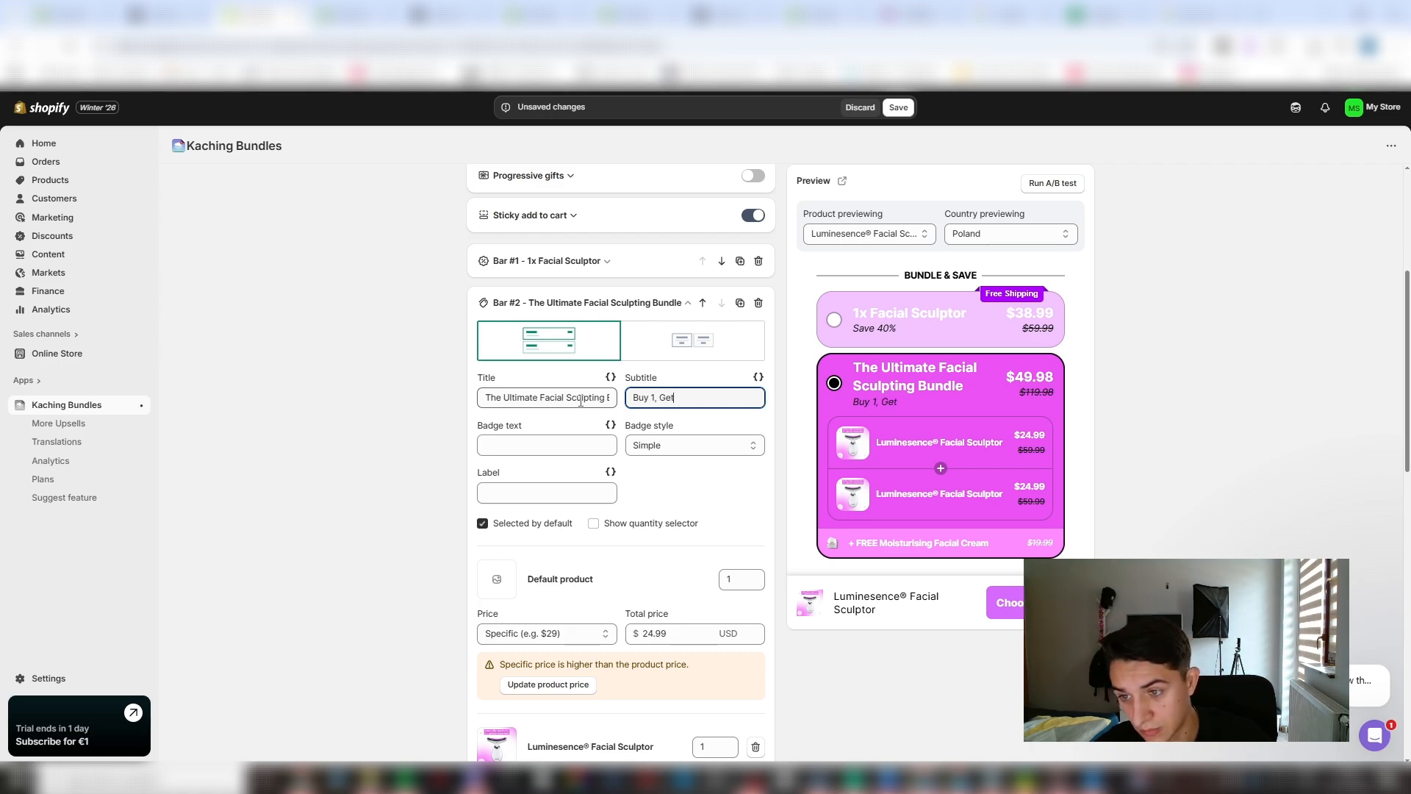
type(" 1 50")
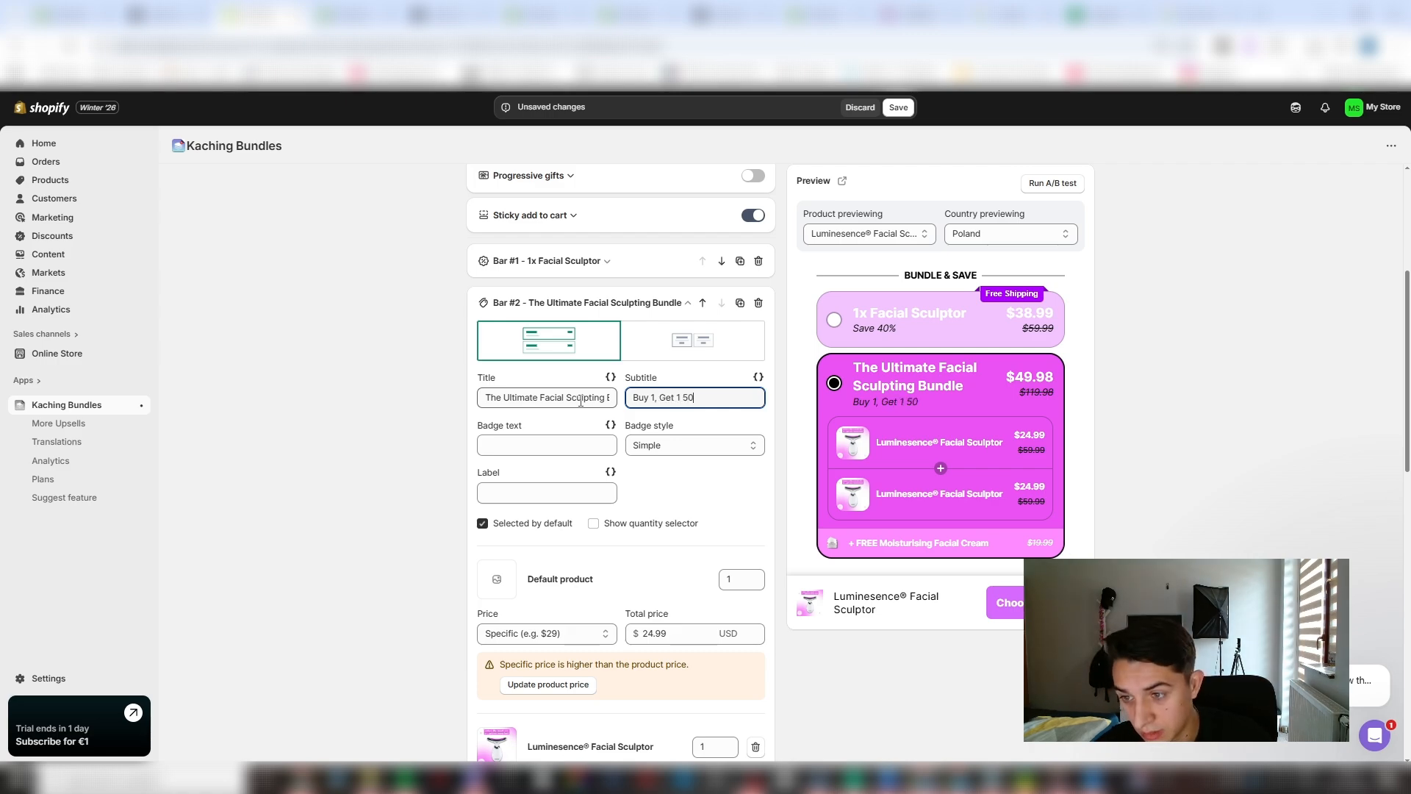
type("% OFF + fr")
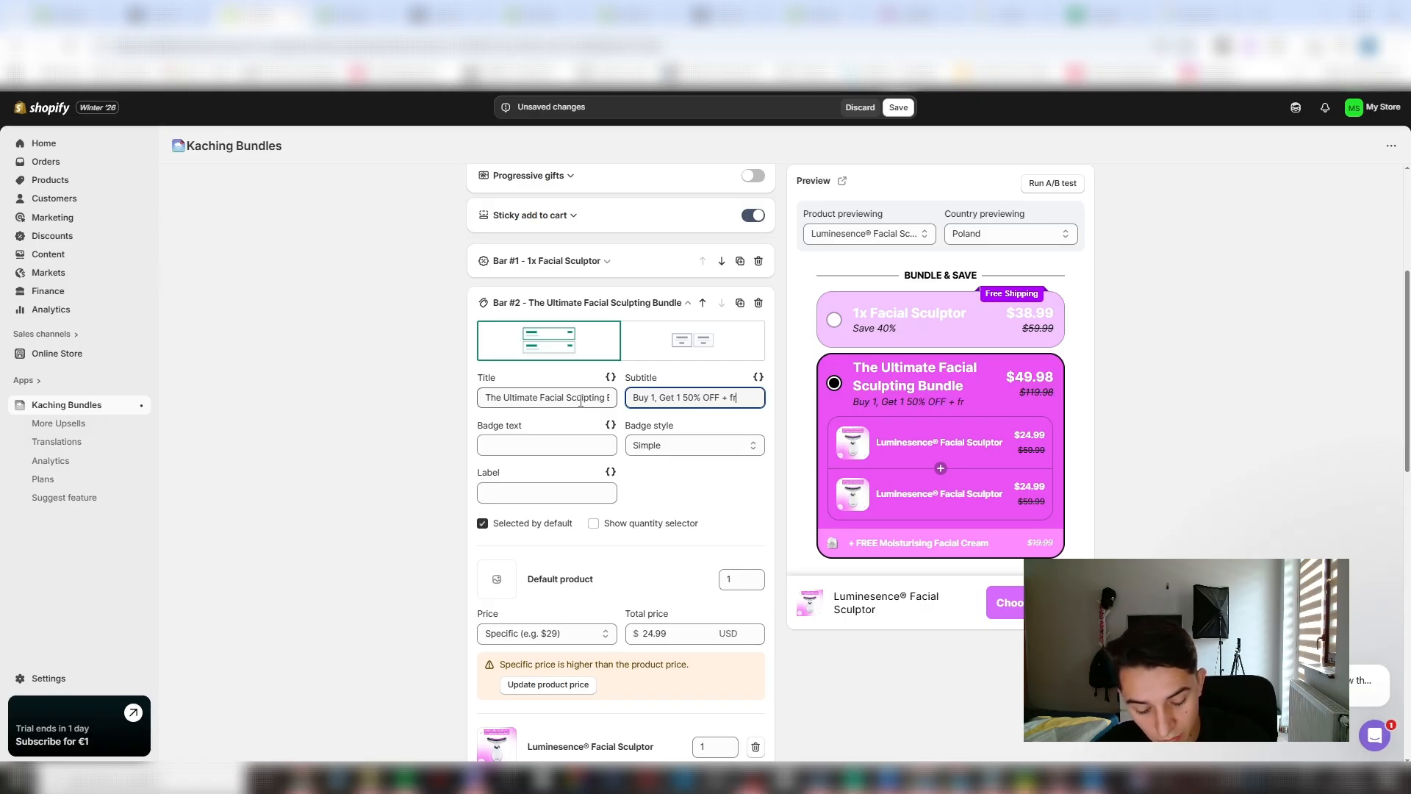
type("f")
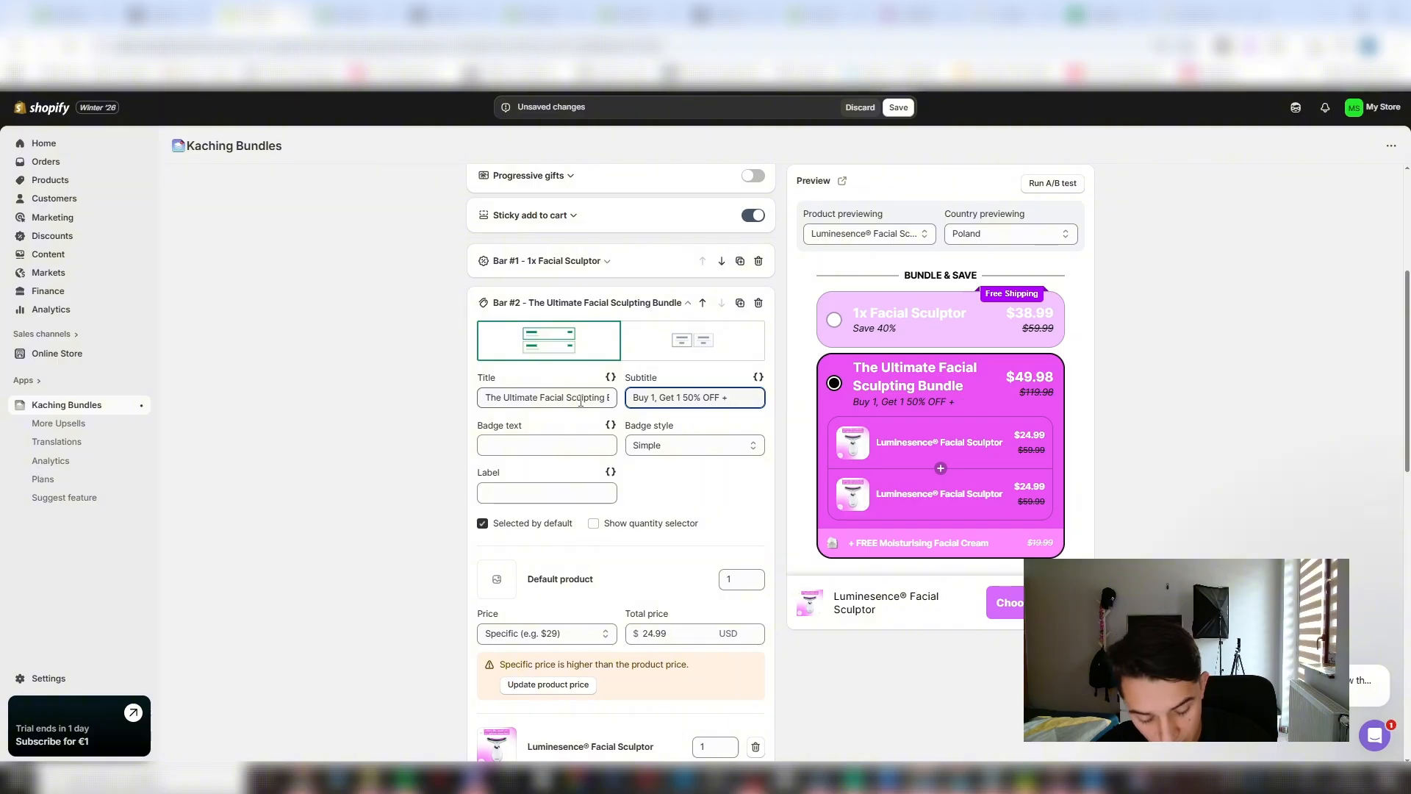
key("BackSpace")
type("FREE")
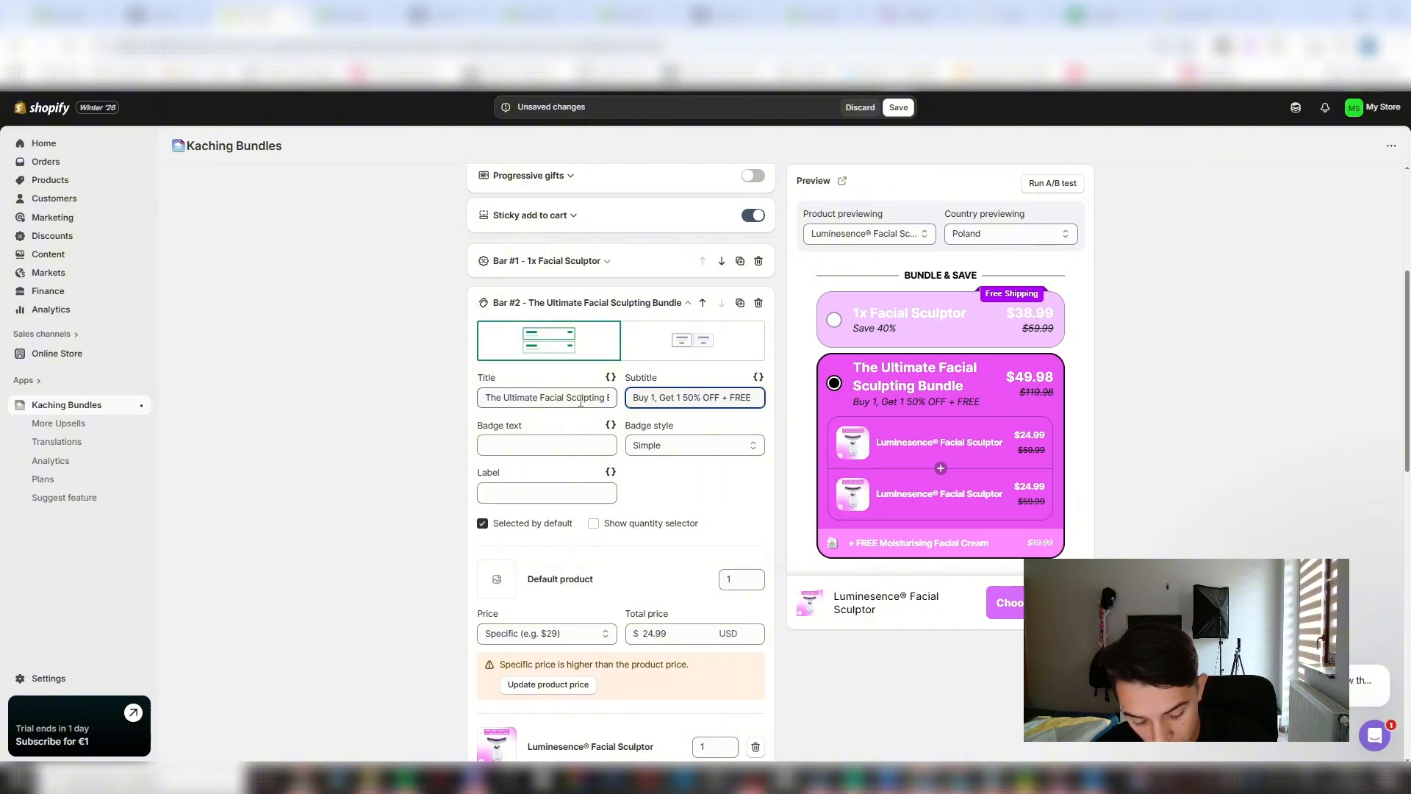
type(" Gift")
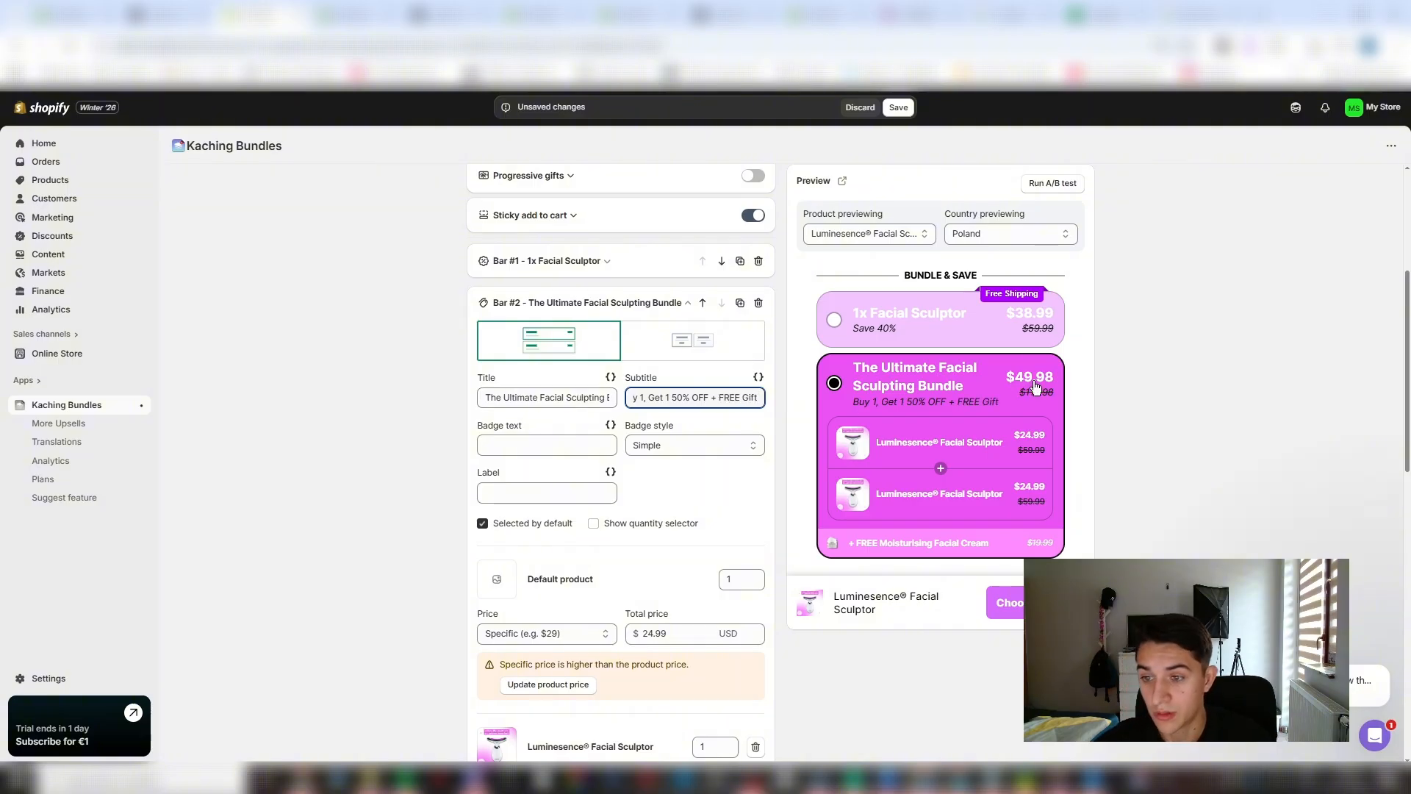
left_click(898, 107)
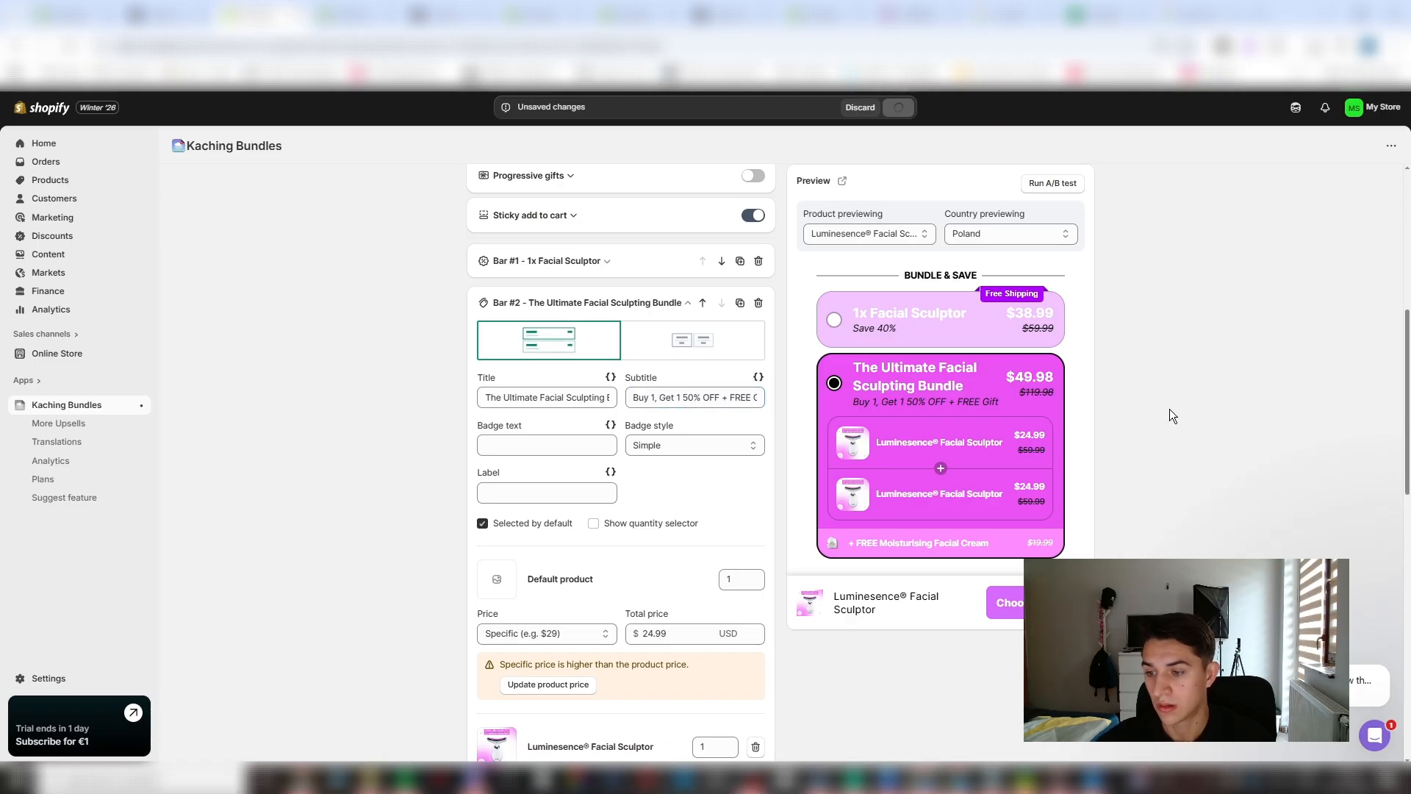
- Check how the bundle deal looks on the Luminesence® Facial Sculptor product page in the theme editor
scroll(733, 400, "down", 15)
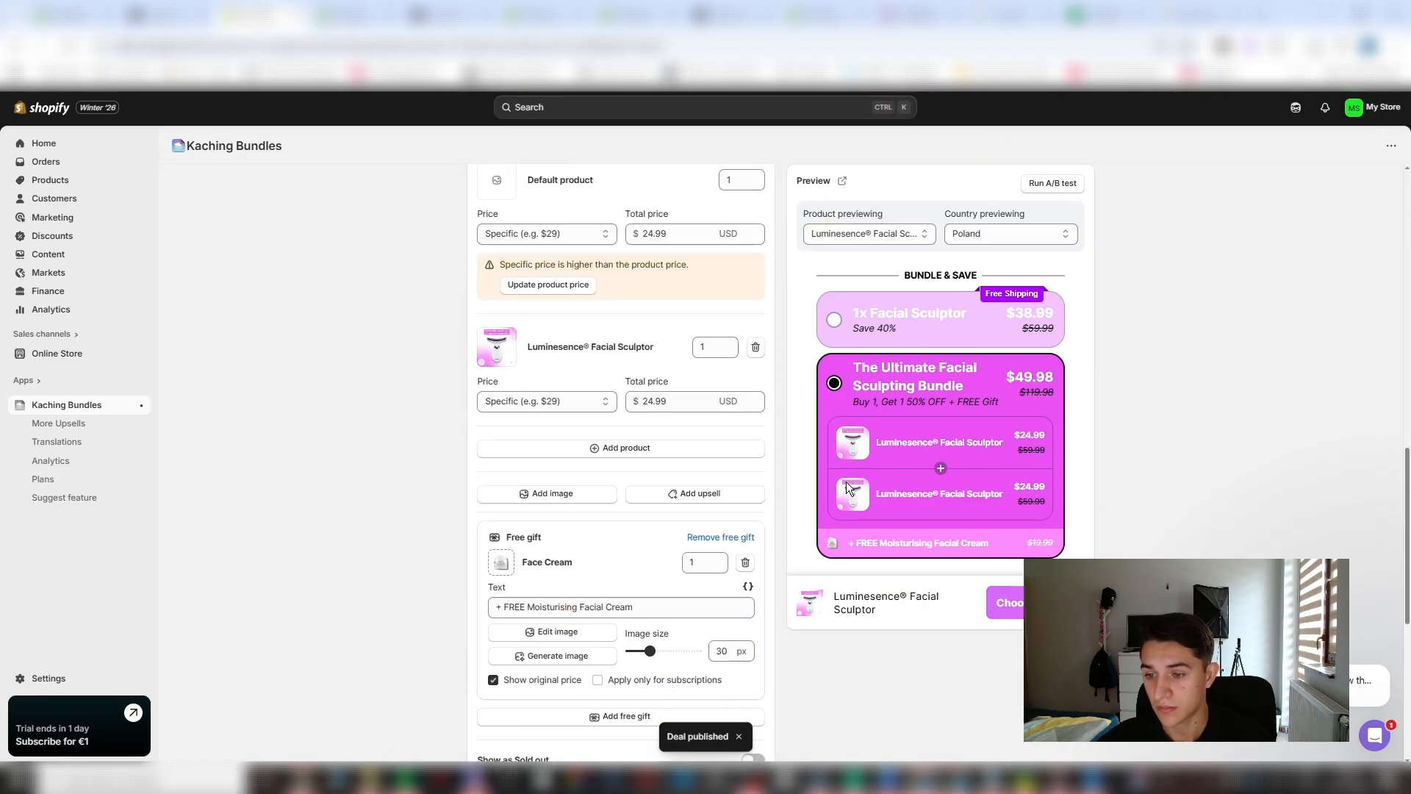
left_click(1067, 744)
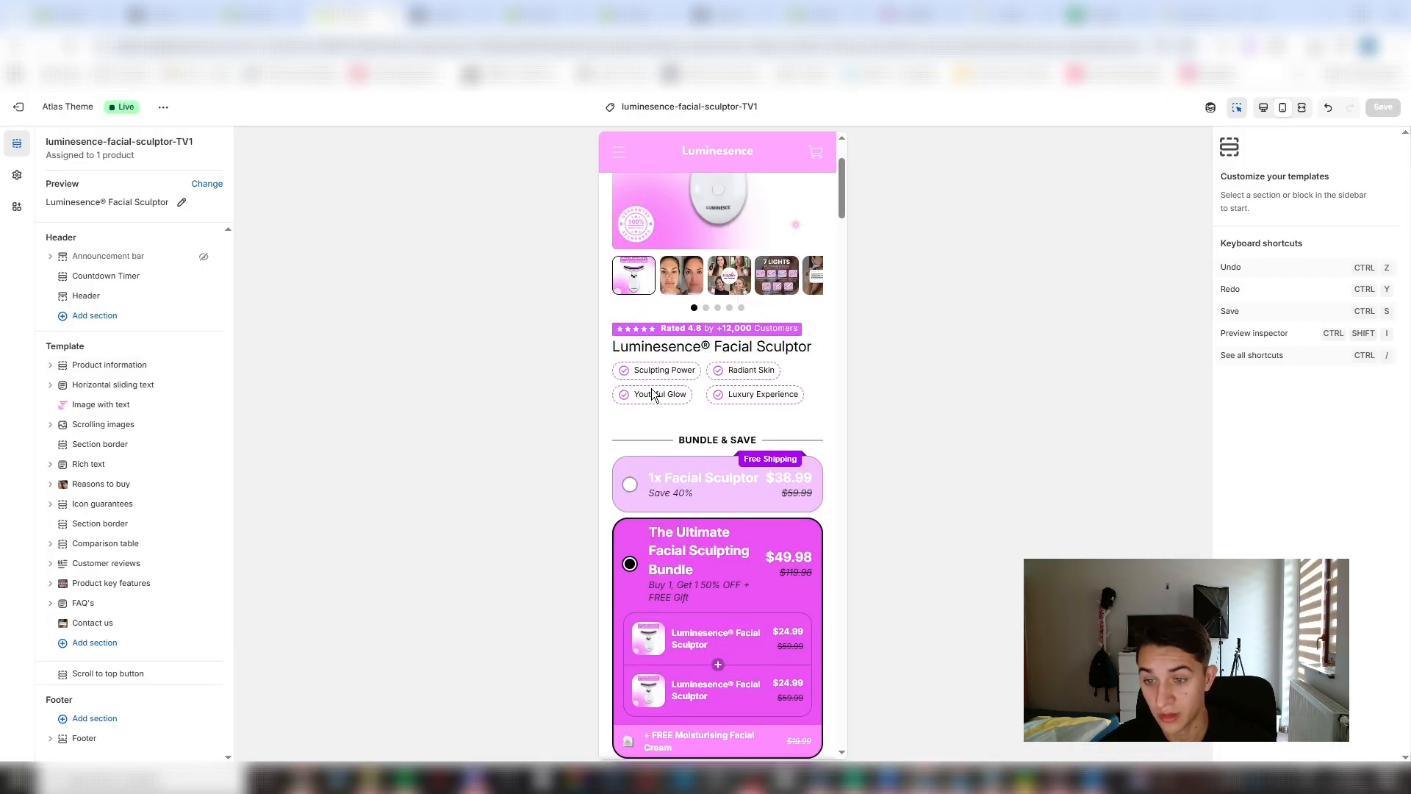
scroll(682, 553, "down", 3)
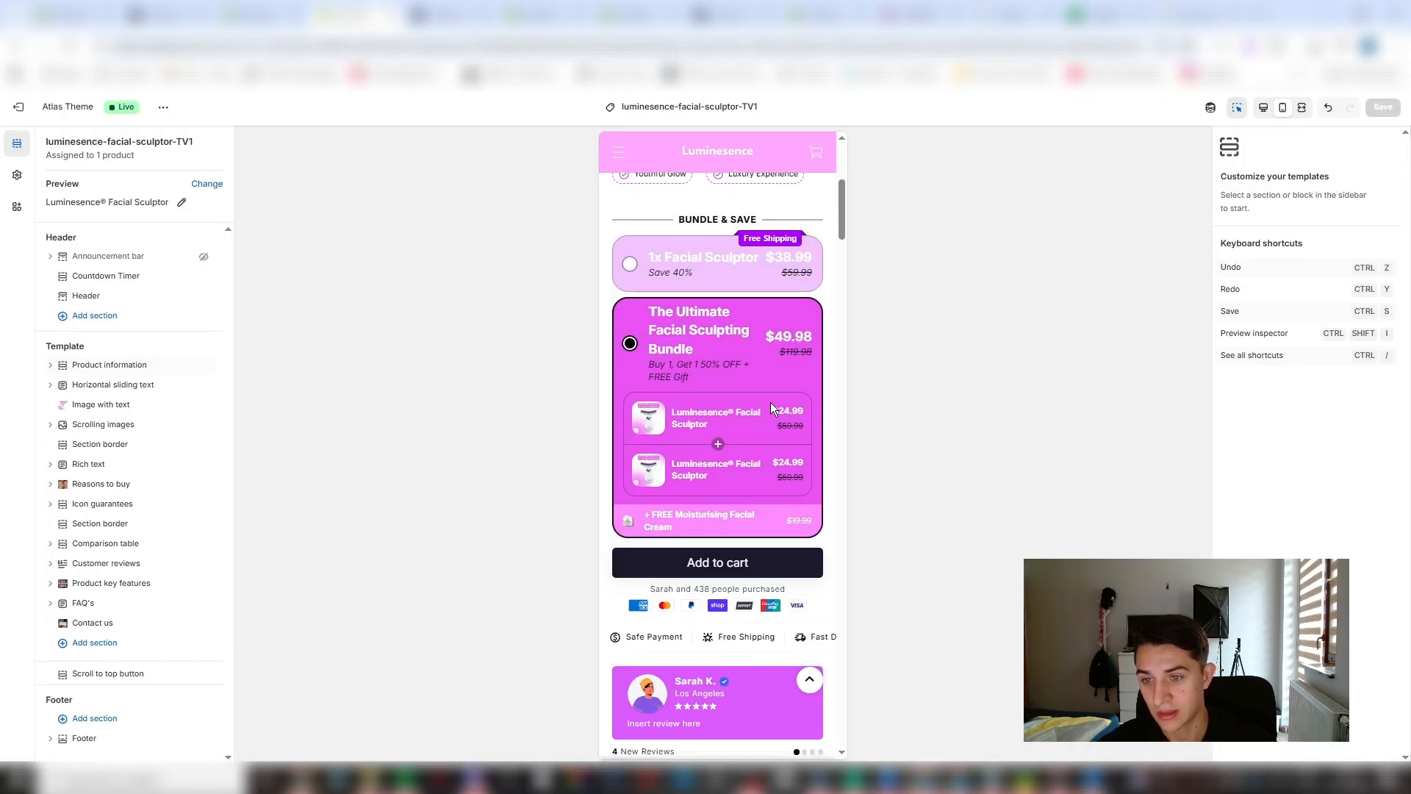
left_click(281, 11)
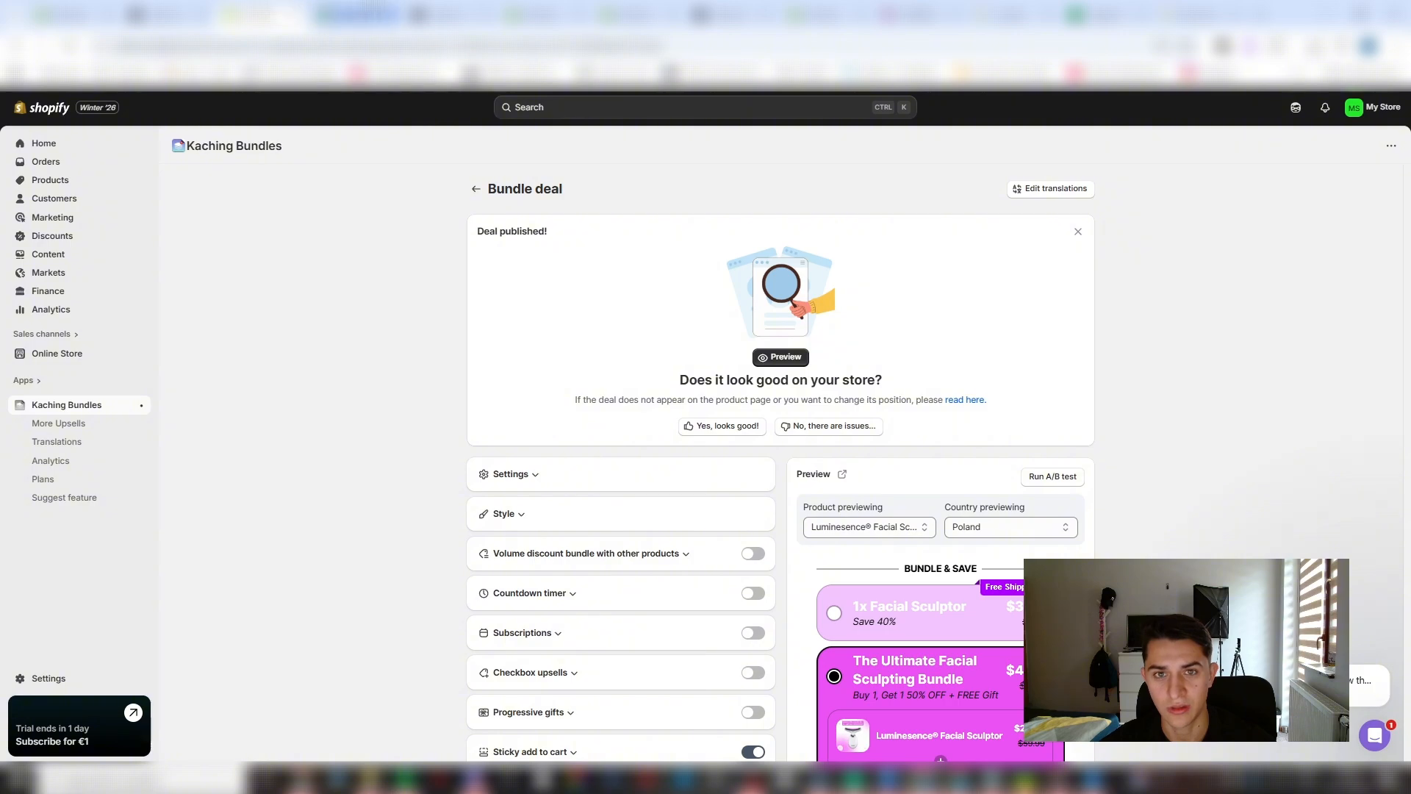
left_click(78, 9)
left_click(151, 9)
left_click(346, 11)
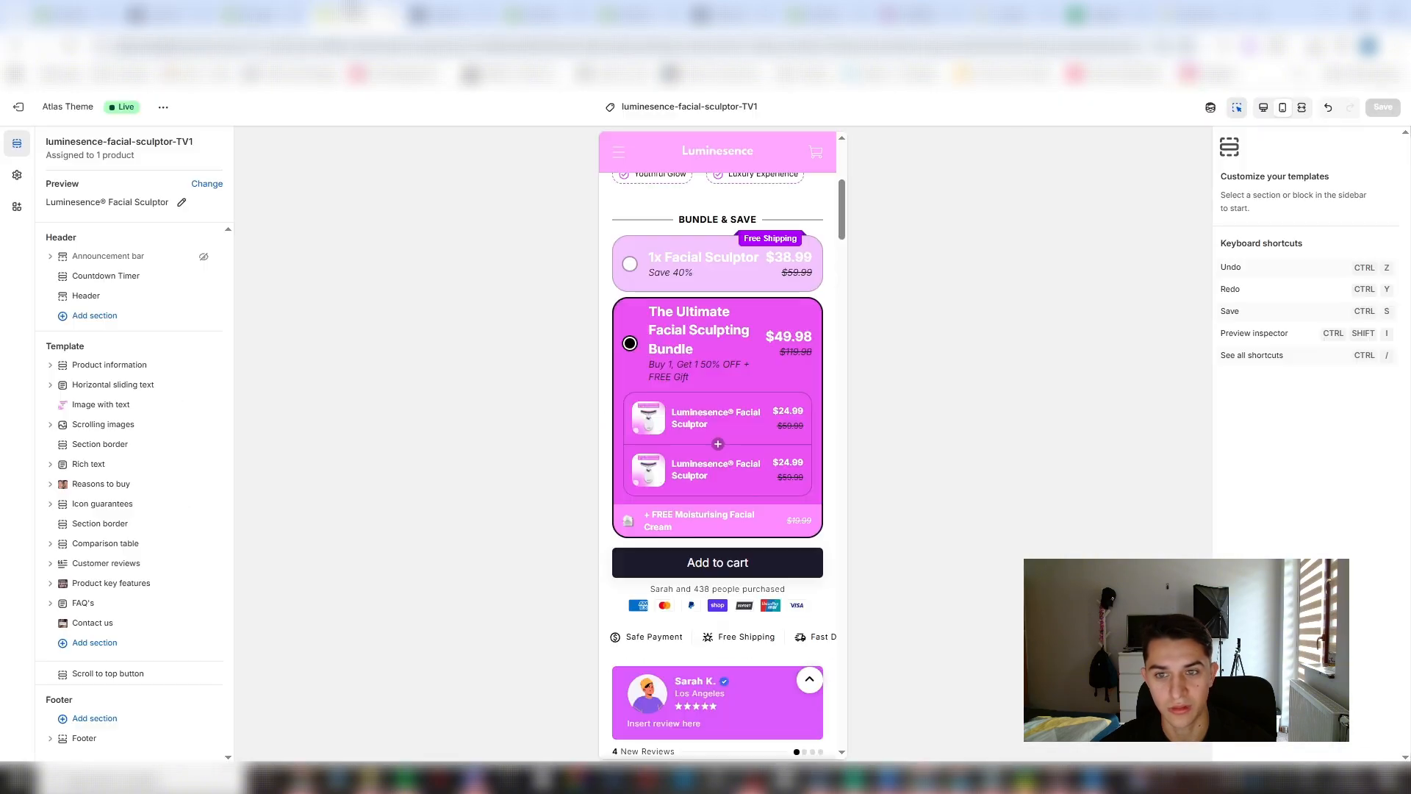
left_click(435, 9)
left_click(538, 8)
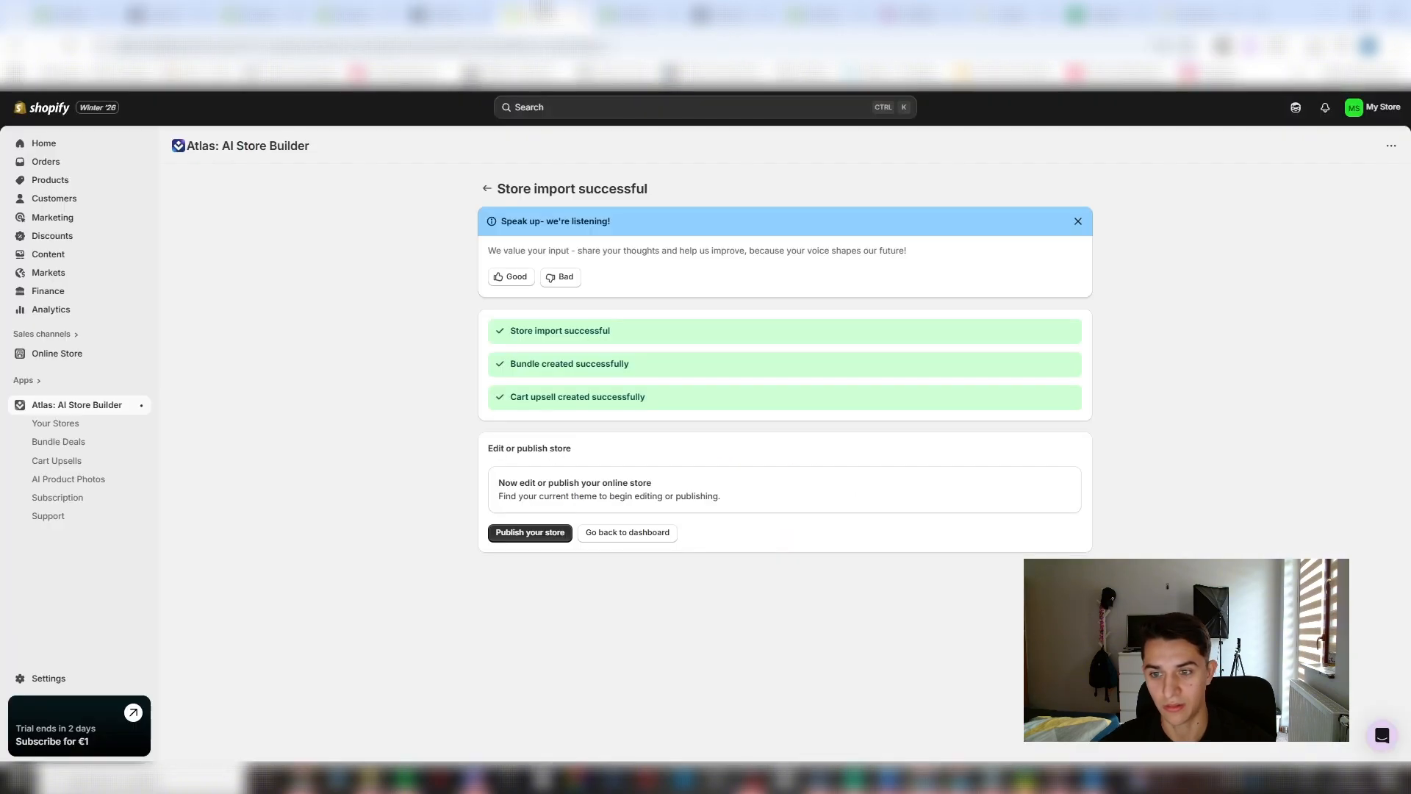
left_click(657, 9)
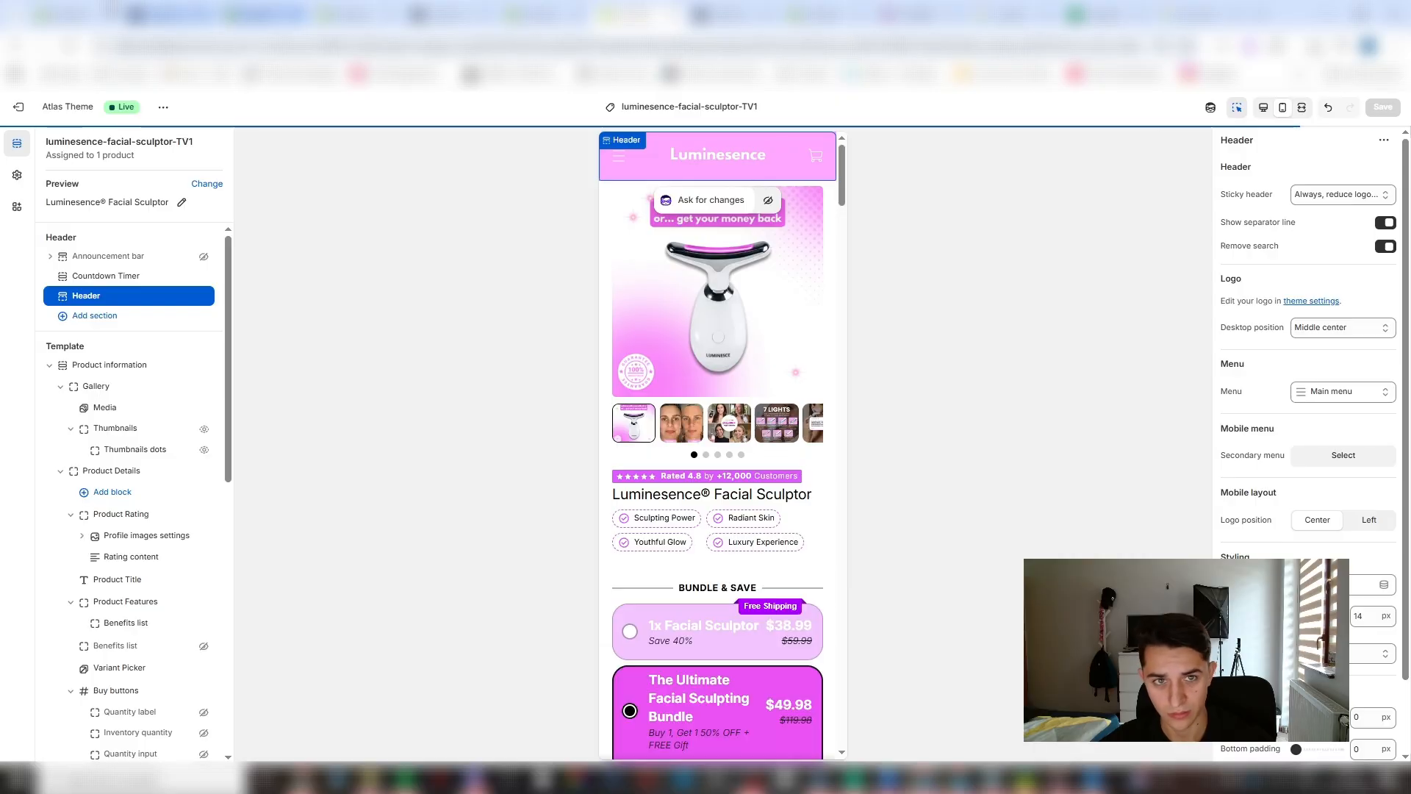
- Search the store admin for "kachi" and open the active Kaching Bundles bundle deal
left_click(93, 10)
scroll(142, 522, "up", 2)
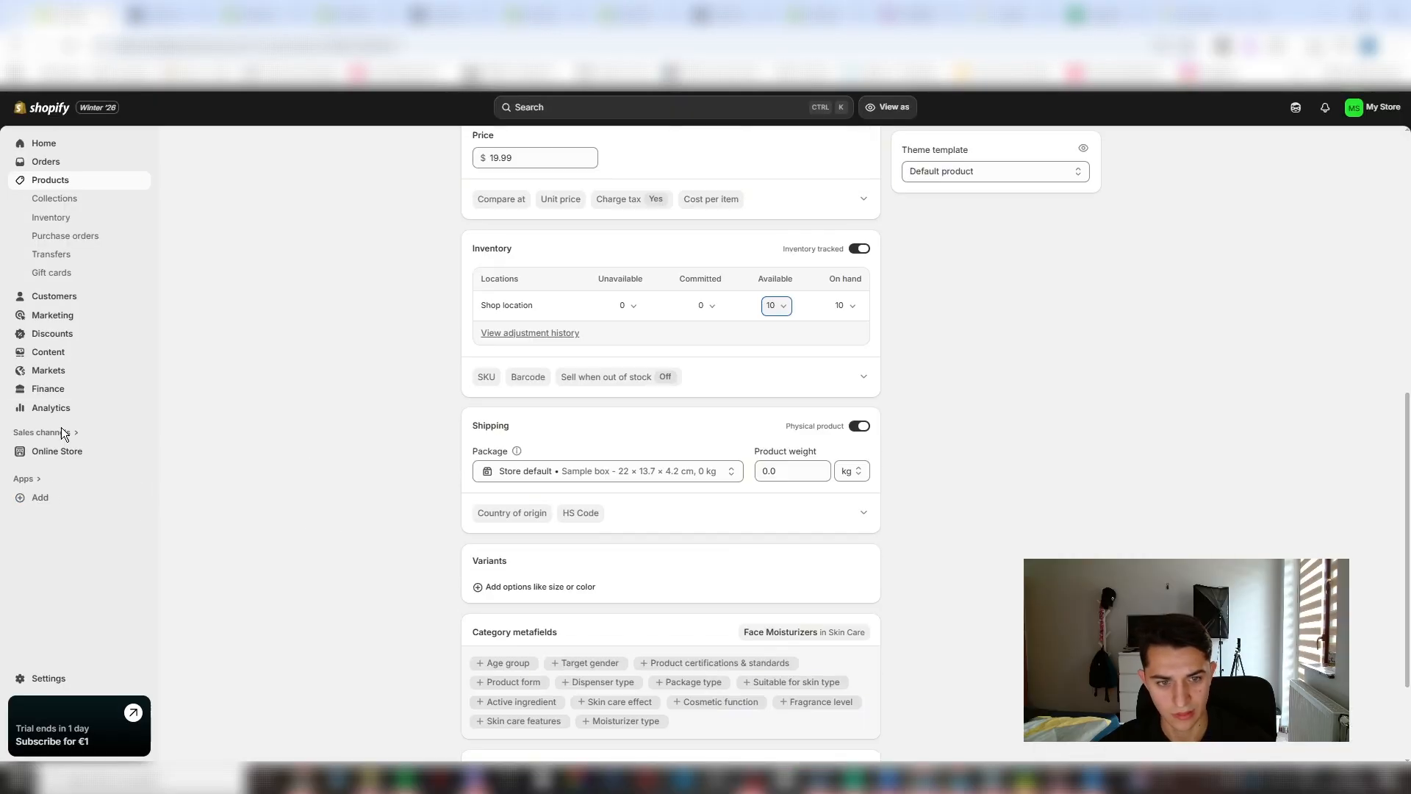
left_click(619, 111)
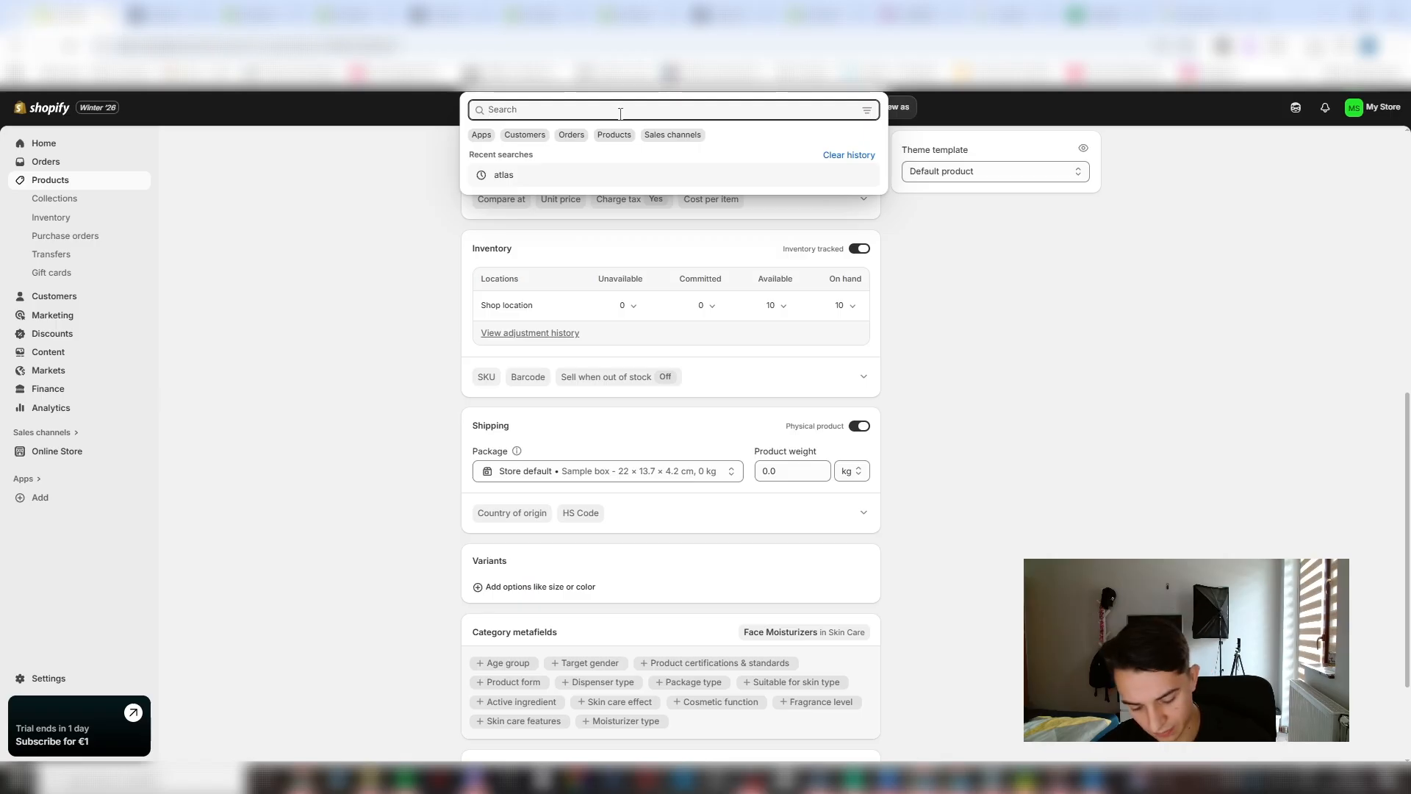
type("kachi")
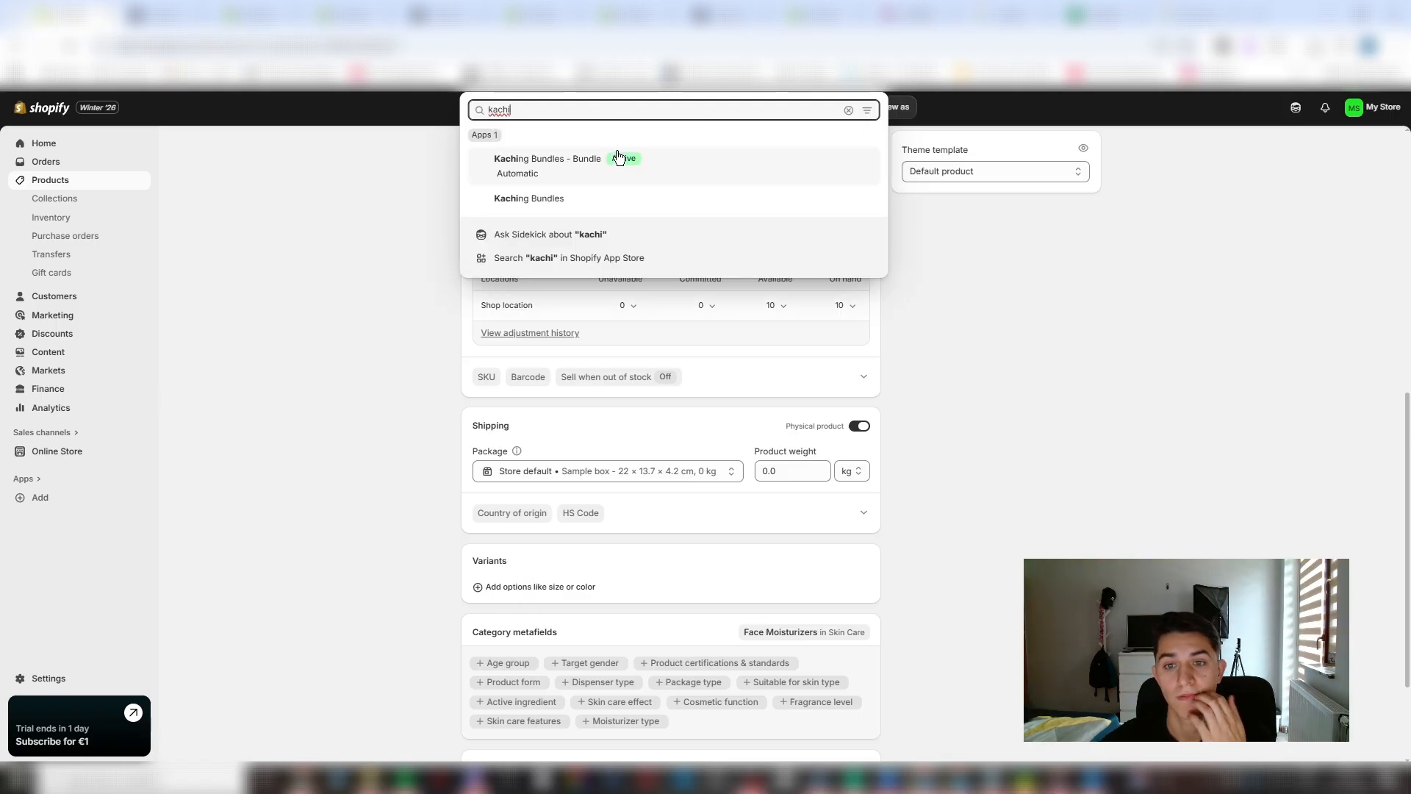
left_click(580, 188)
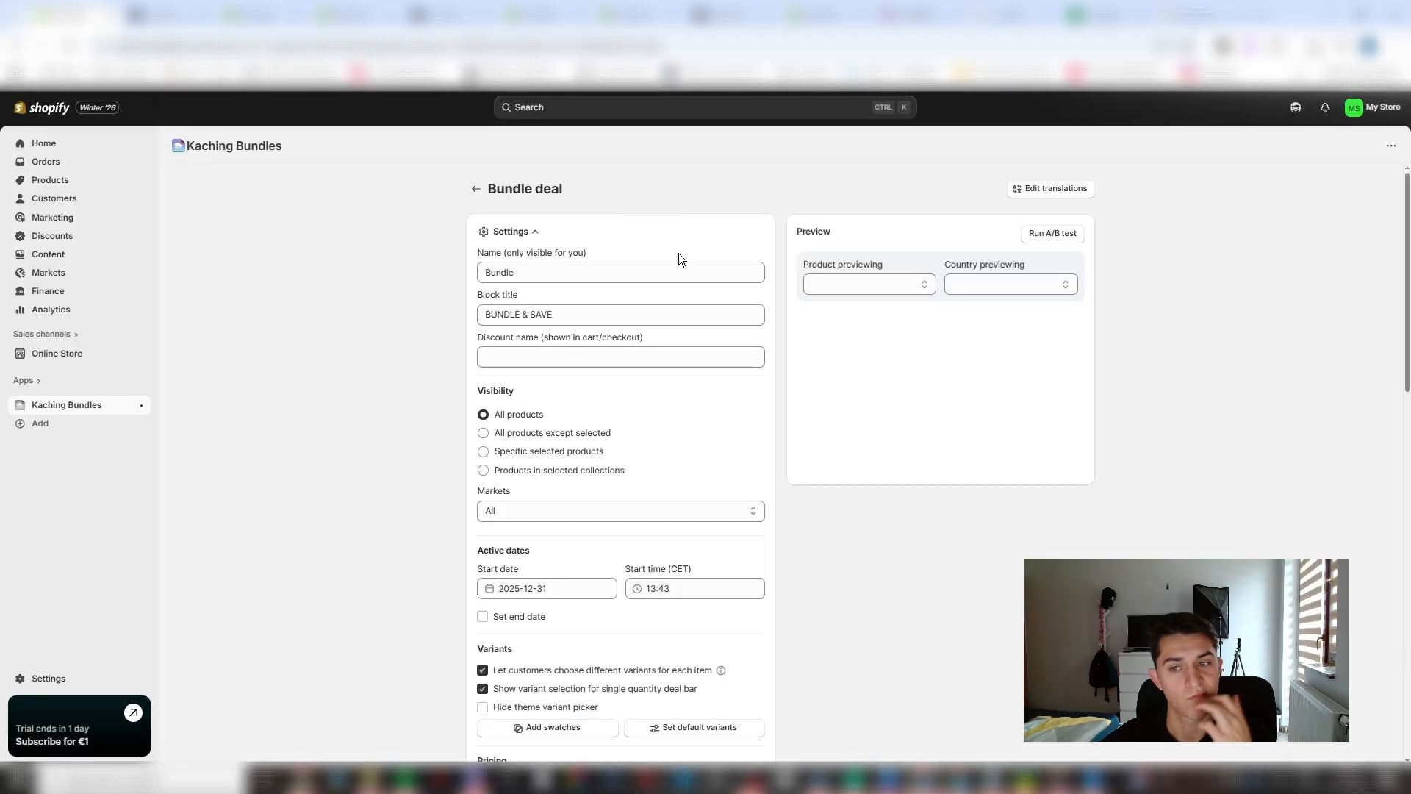
scroll(641, 477, "down", 7)
scroll(681, 528, "down", 3)
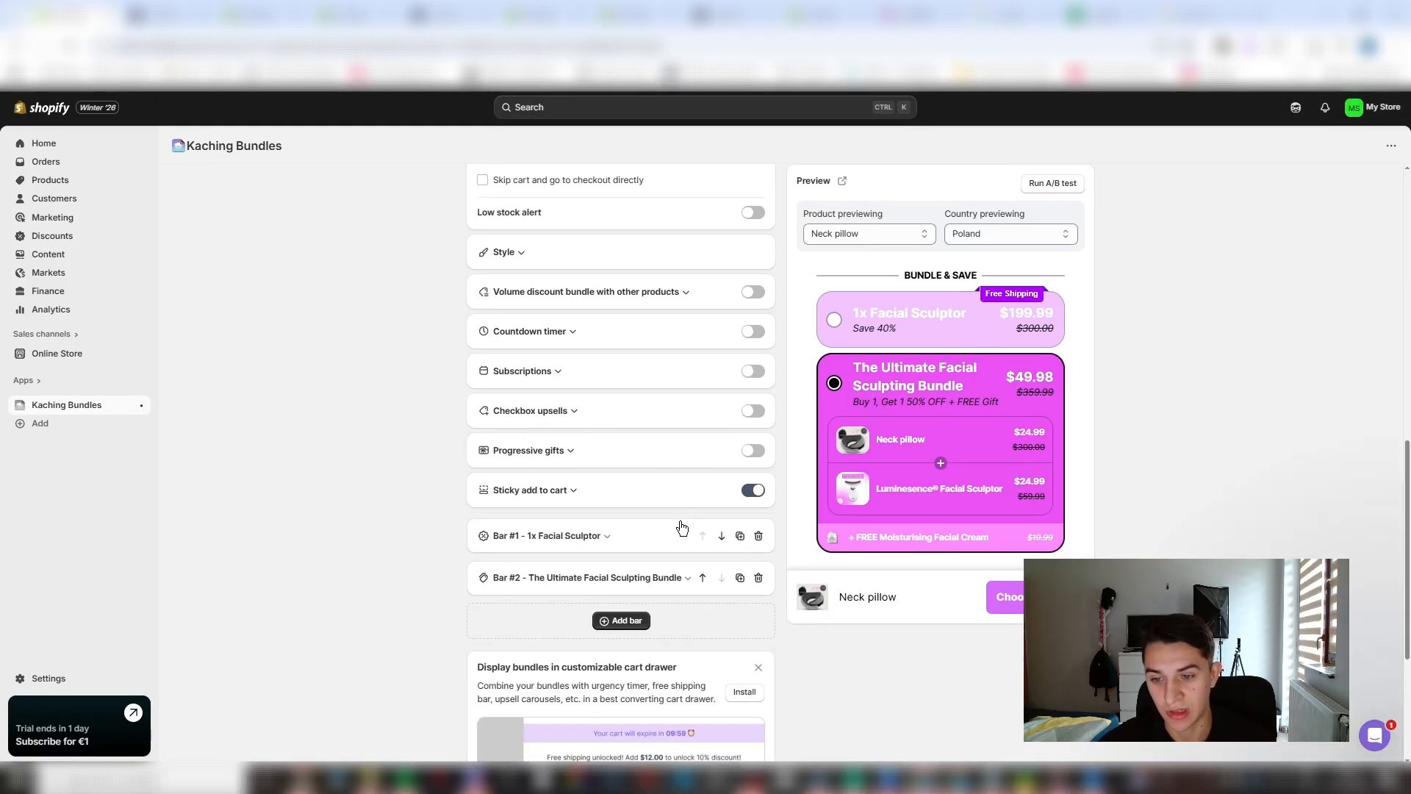
- Set The Ultimate Facial Sculpting Bundle bar's badge style to Most popular and save the deal
left_click(632, 577)
scroll(690, 513, "down", 3)
left_click(693, 518)
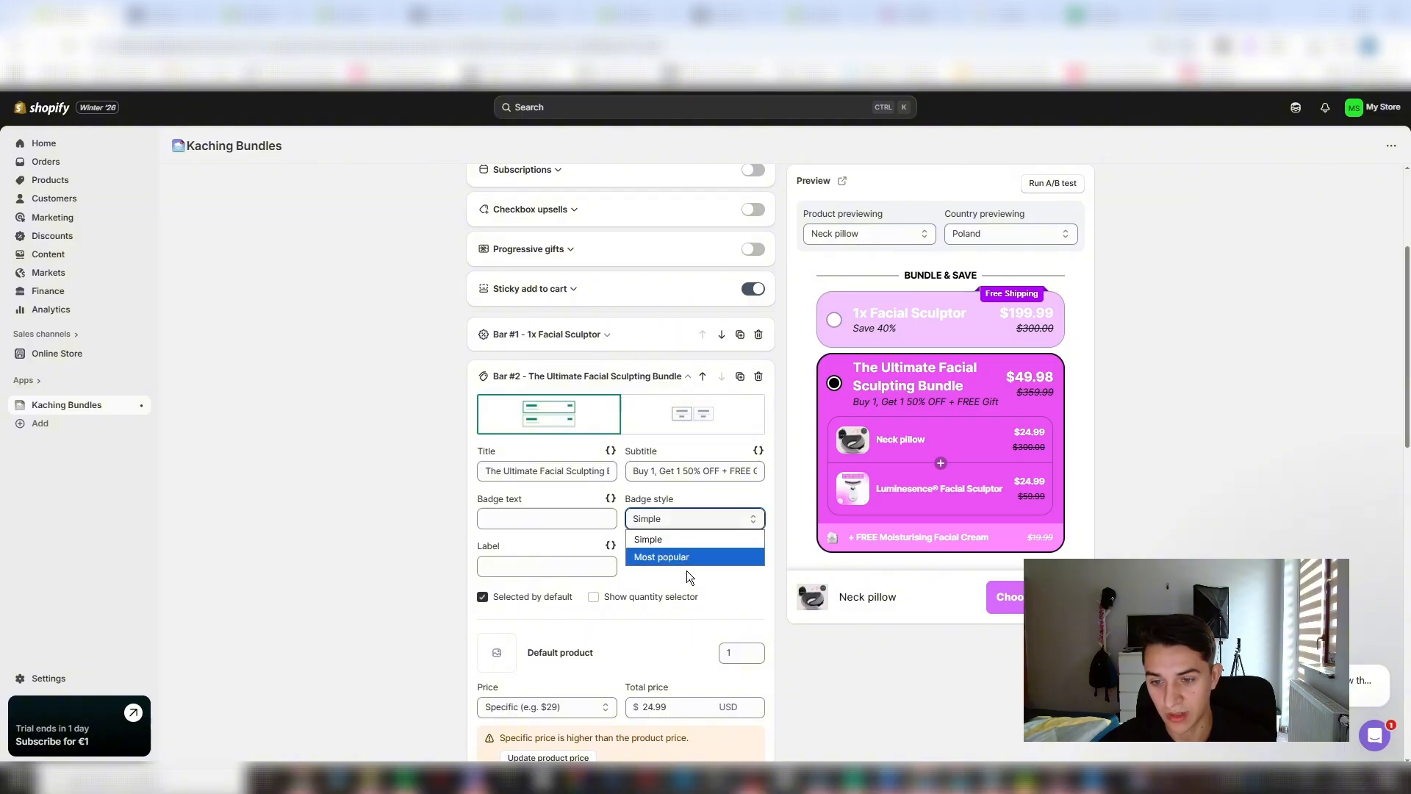
left_click(699, 563)
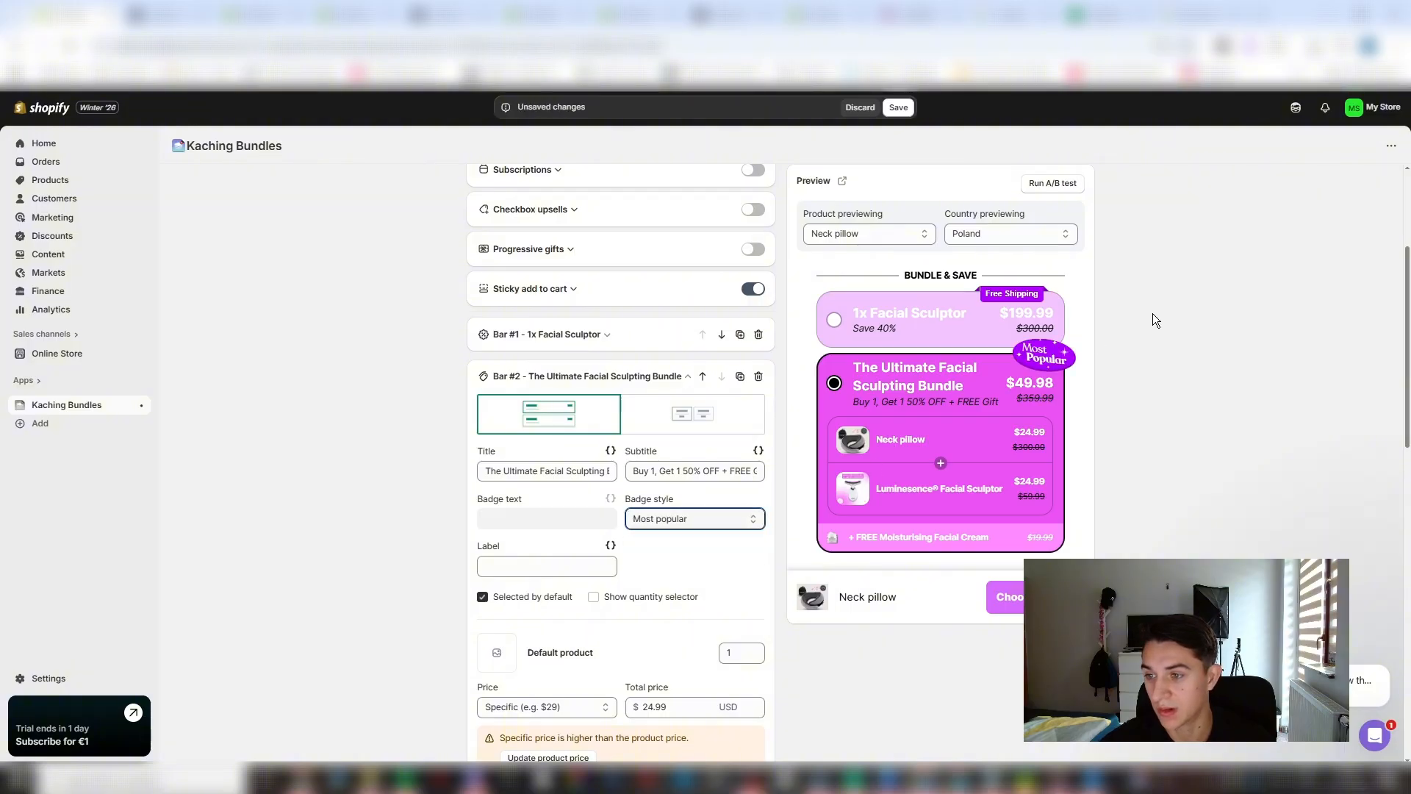
left_click(898, 107)
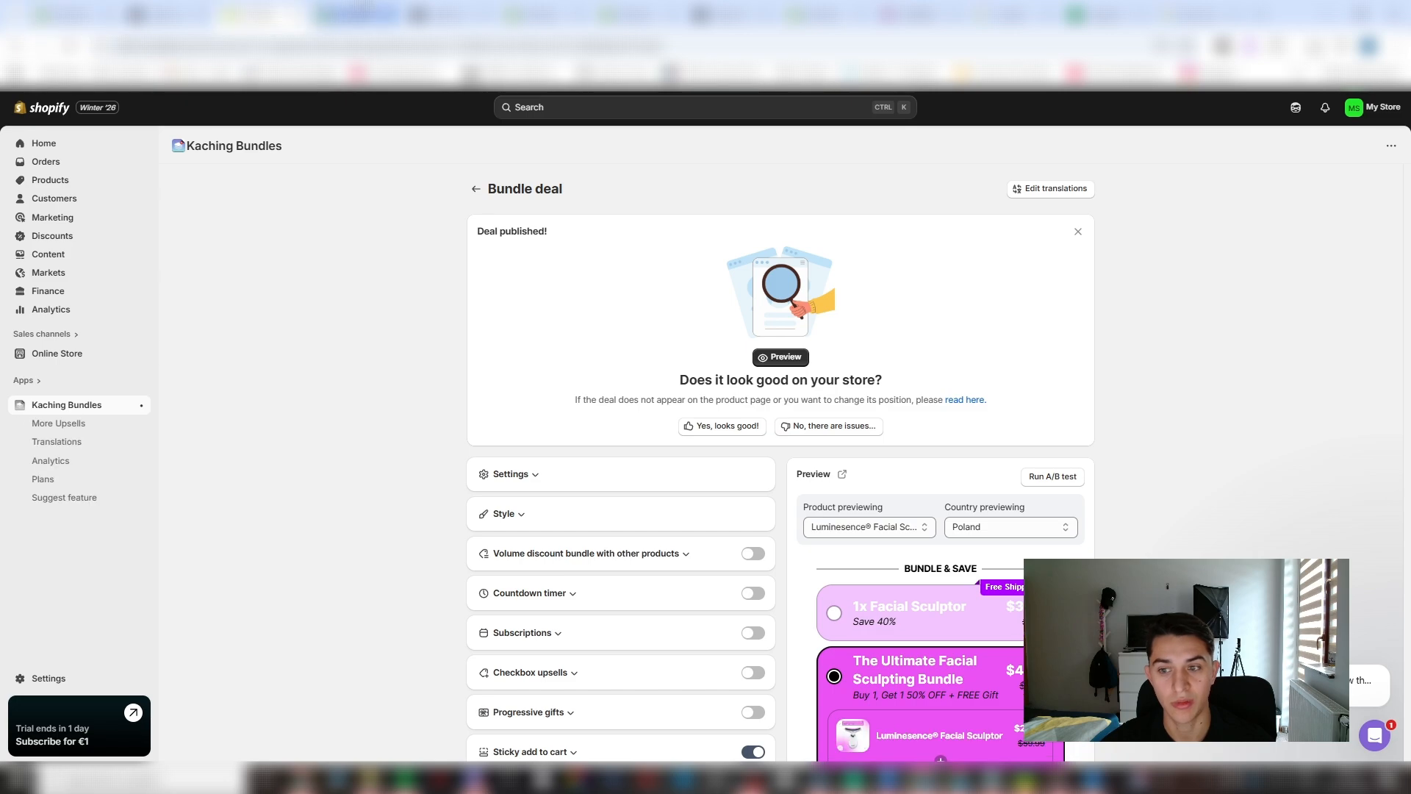
- Reload the Facial Sculptor template in the theme editor and examine the bundle bars with the new badge
left_click(362, 11)
left_click(69, 46)
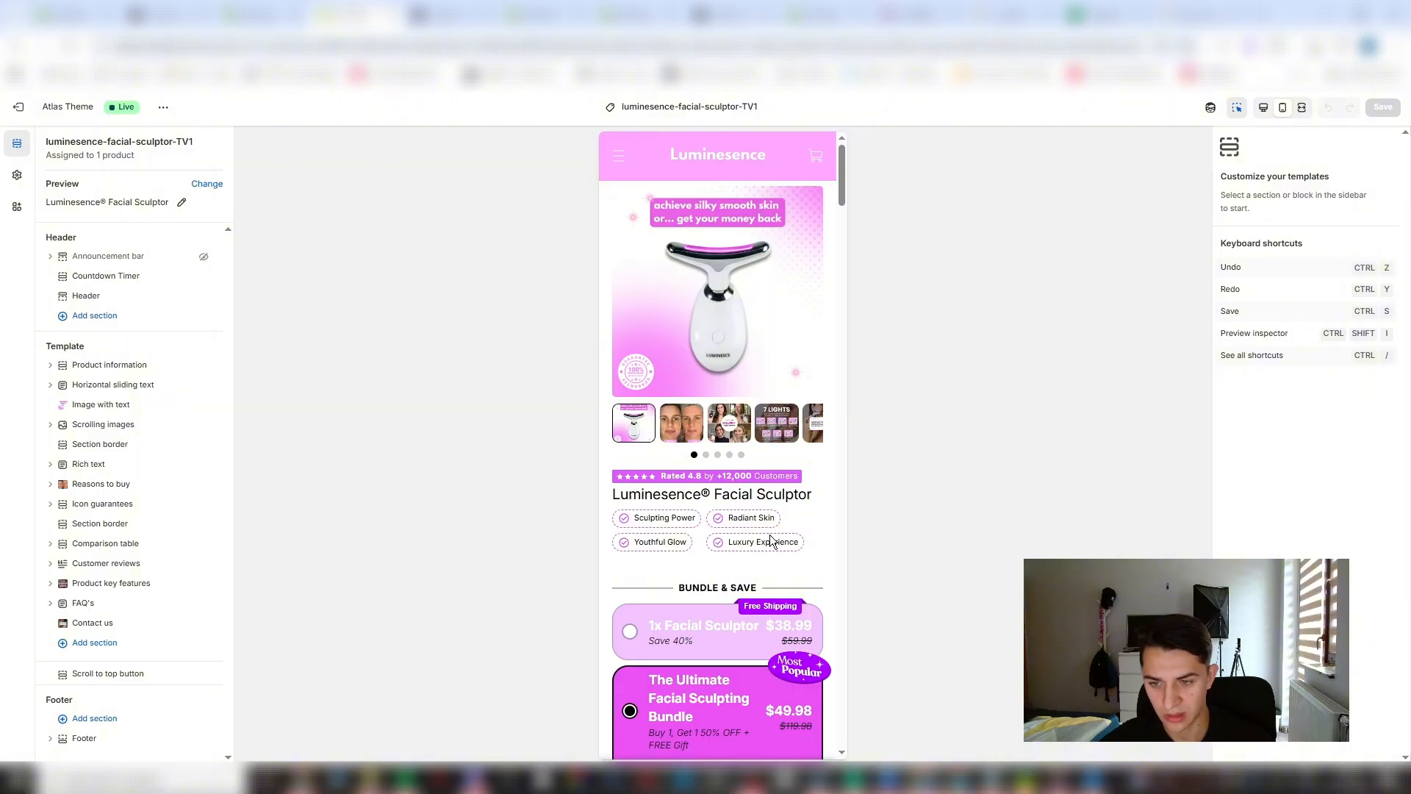
scroll(771, 542, "down", 3)
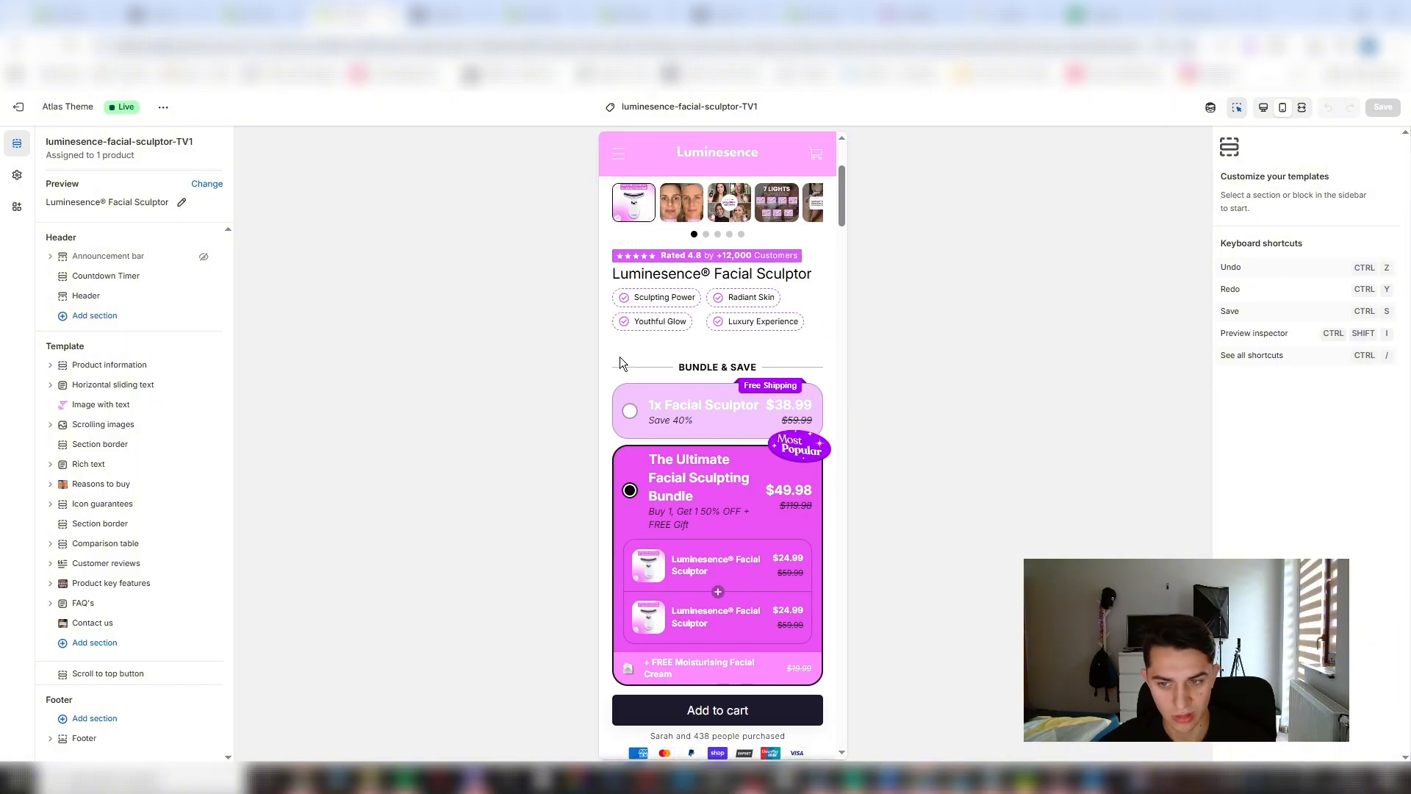
- Set the Buy buttons block's mobile top padding to 0 px
left_click(130, 406)
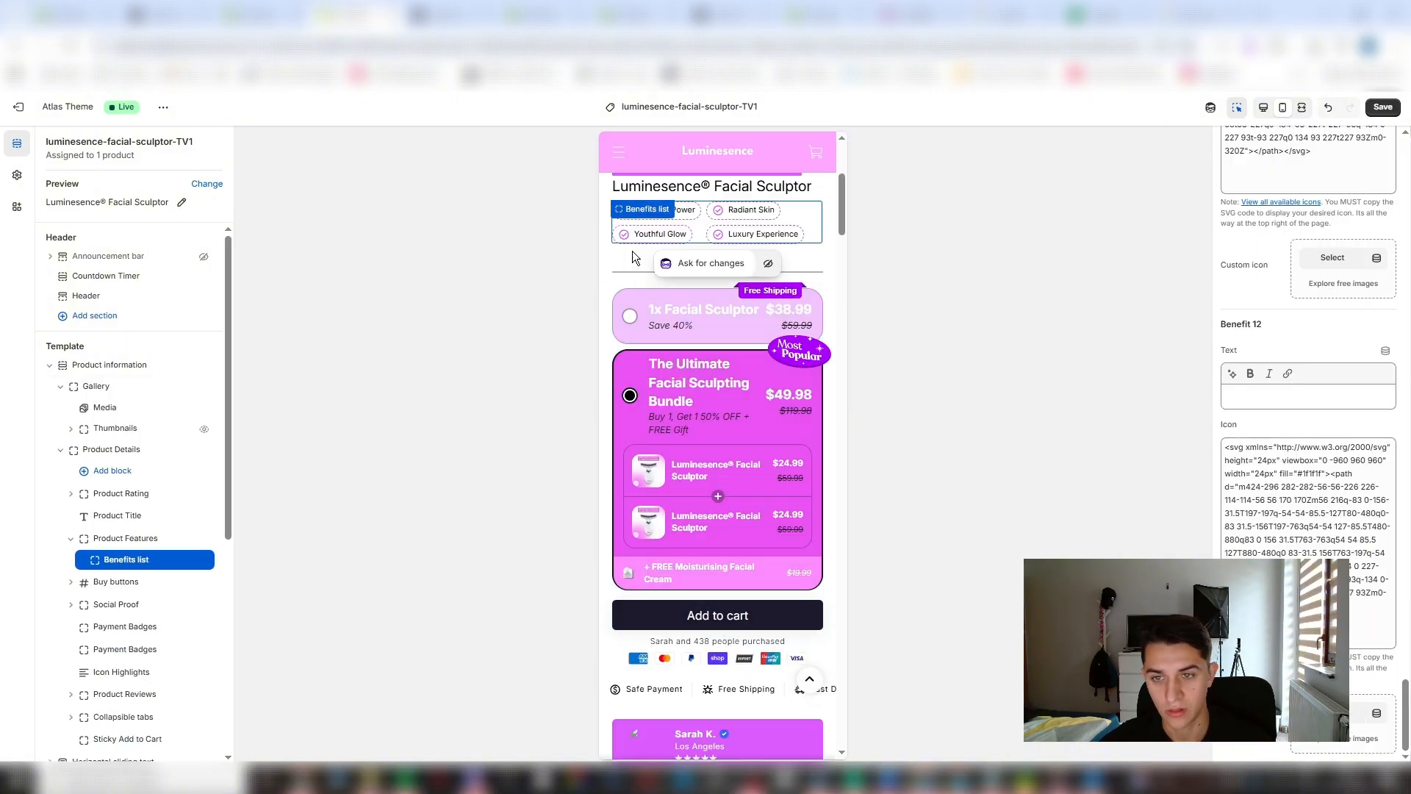
left_click(638, 253)
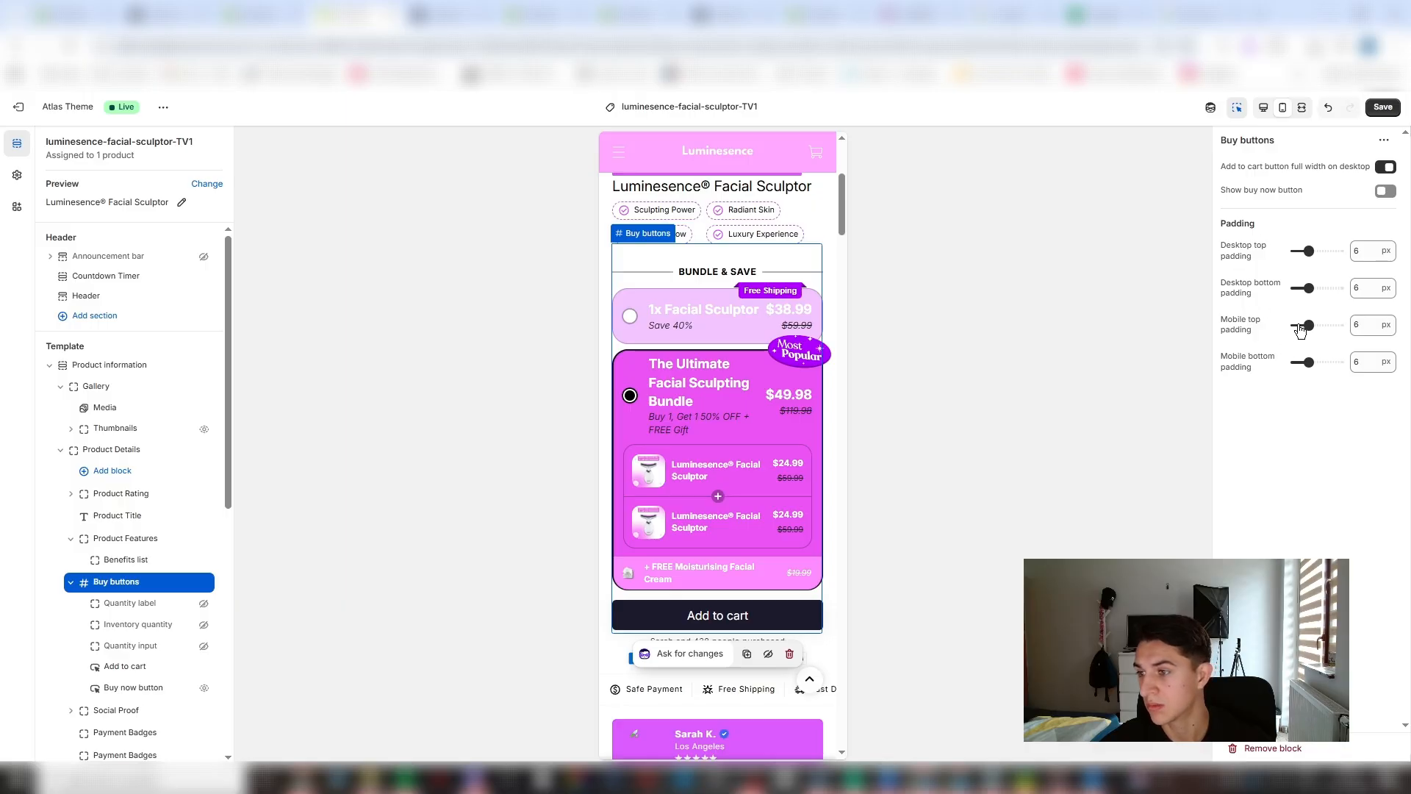
left_click_drag(1301, 329, 1294, 326)
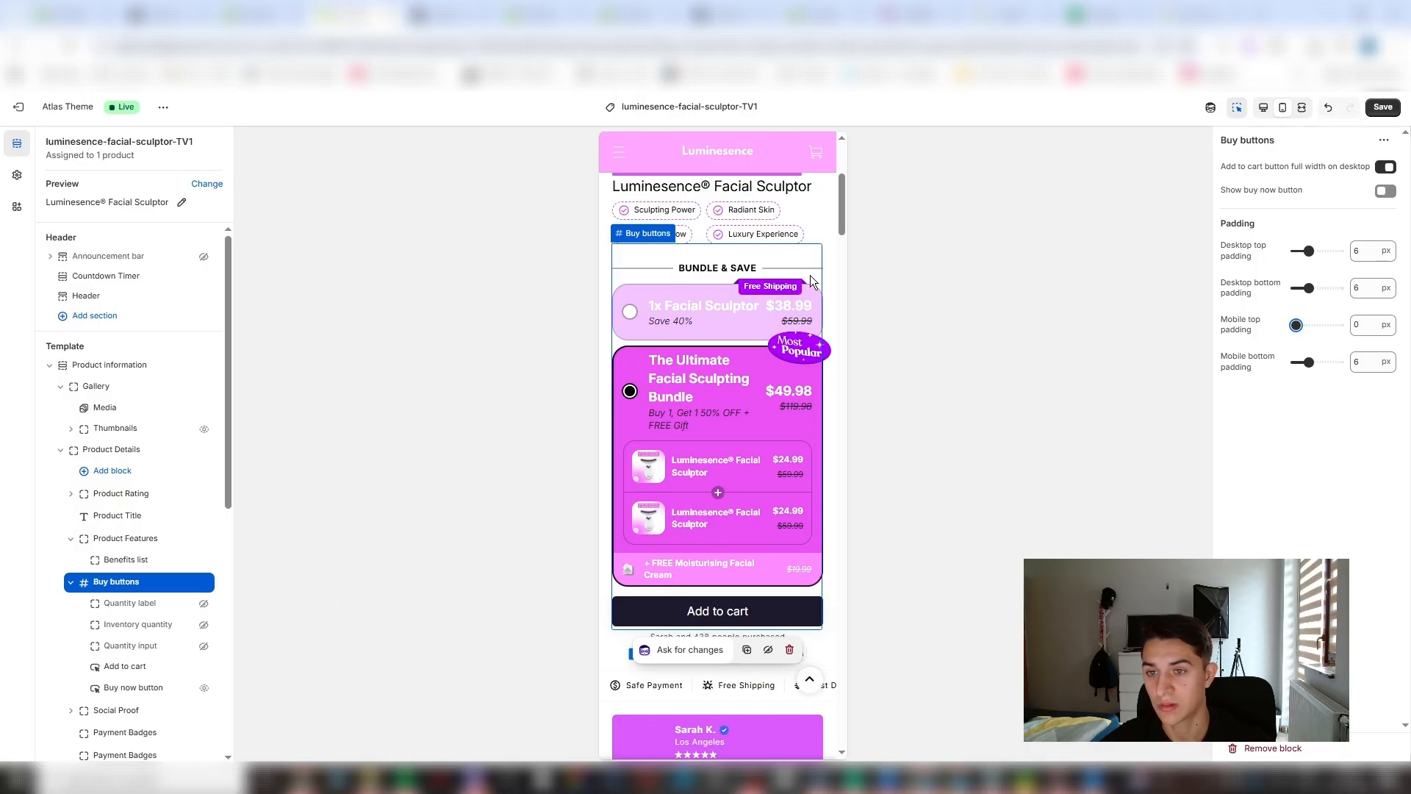
- Set the Add to cart button's border radius to 0 px and save the template
left_click(809, 224)
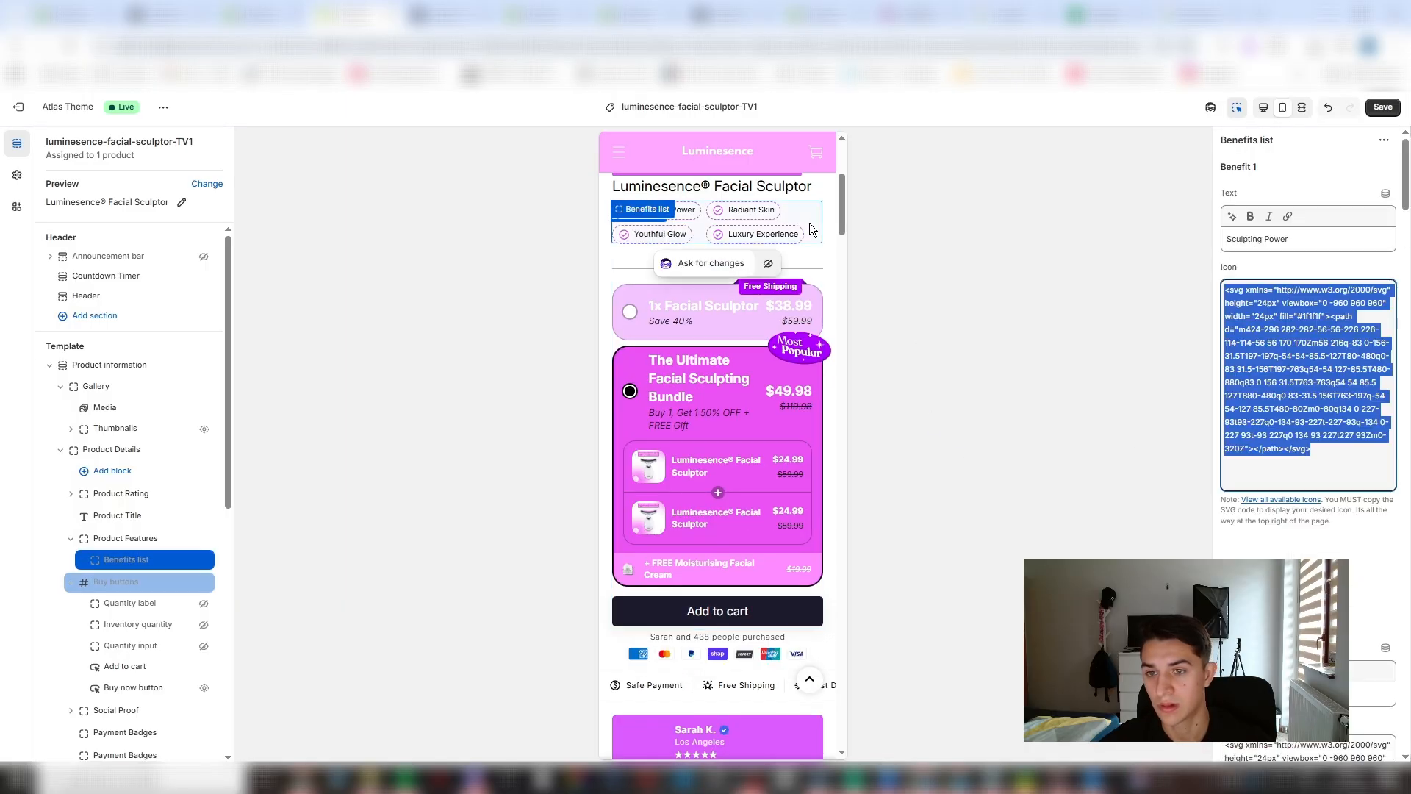
left_click(811, 263)
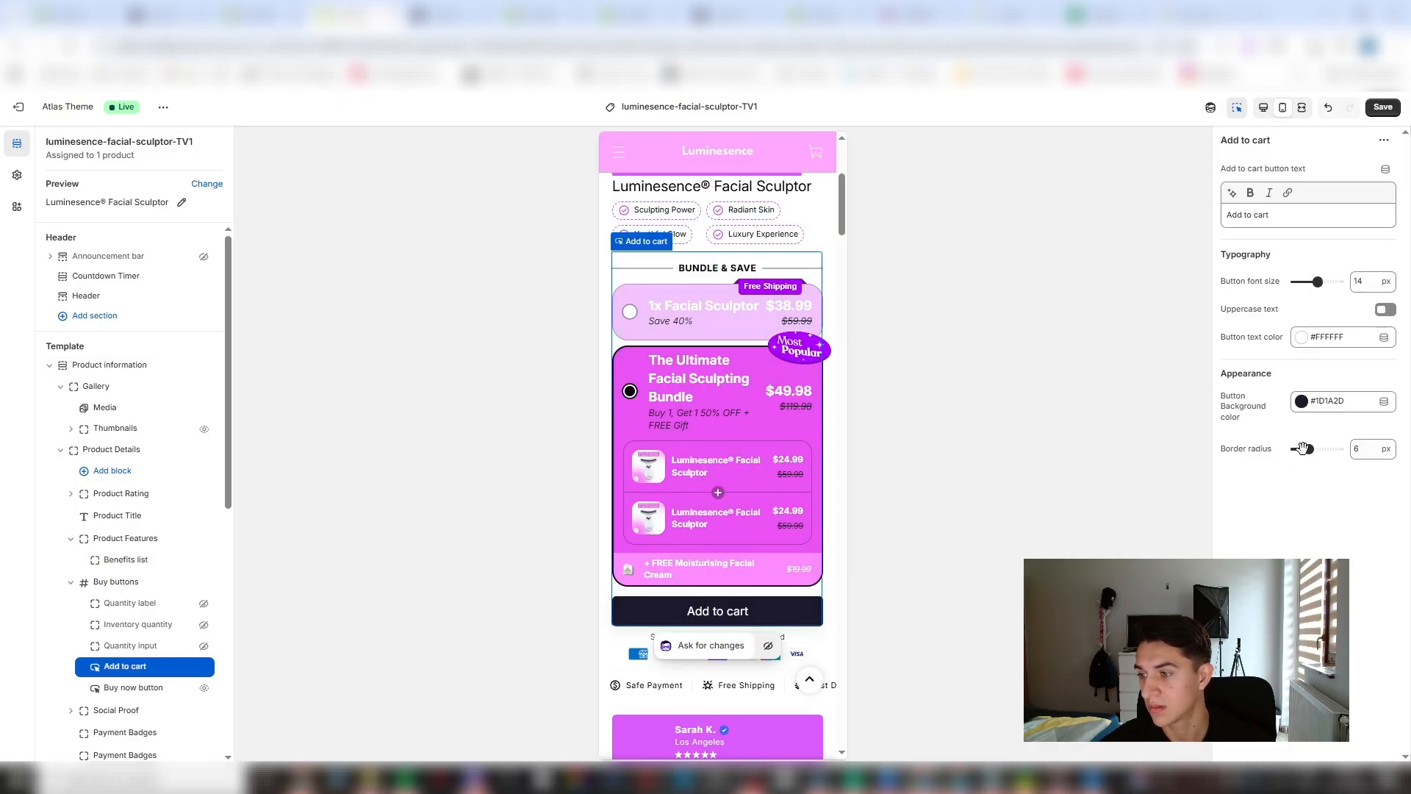
left_click_drag(1303, 448, 1286, 452)
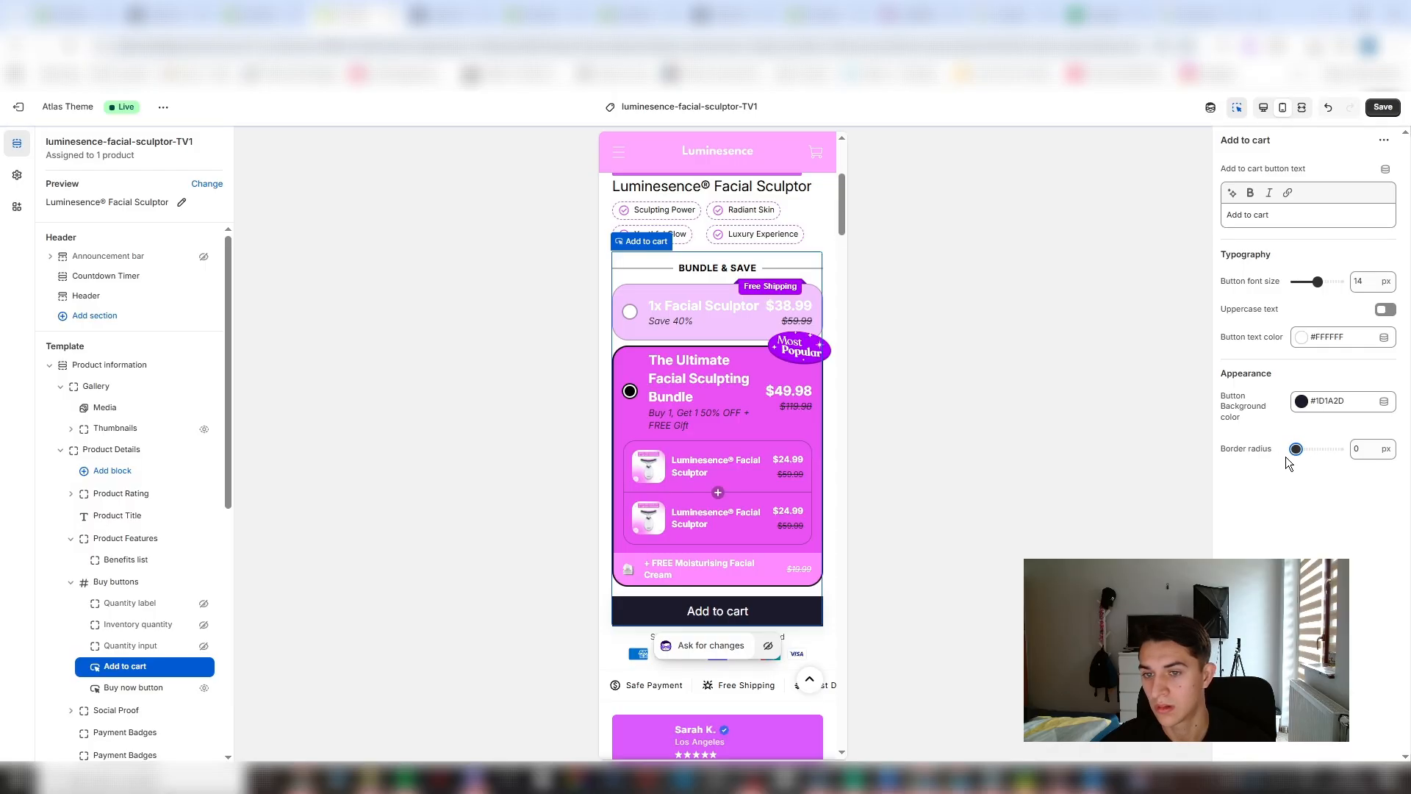
left_click(1369, 107)
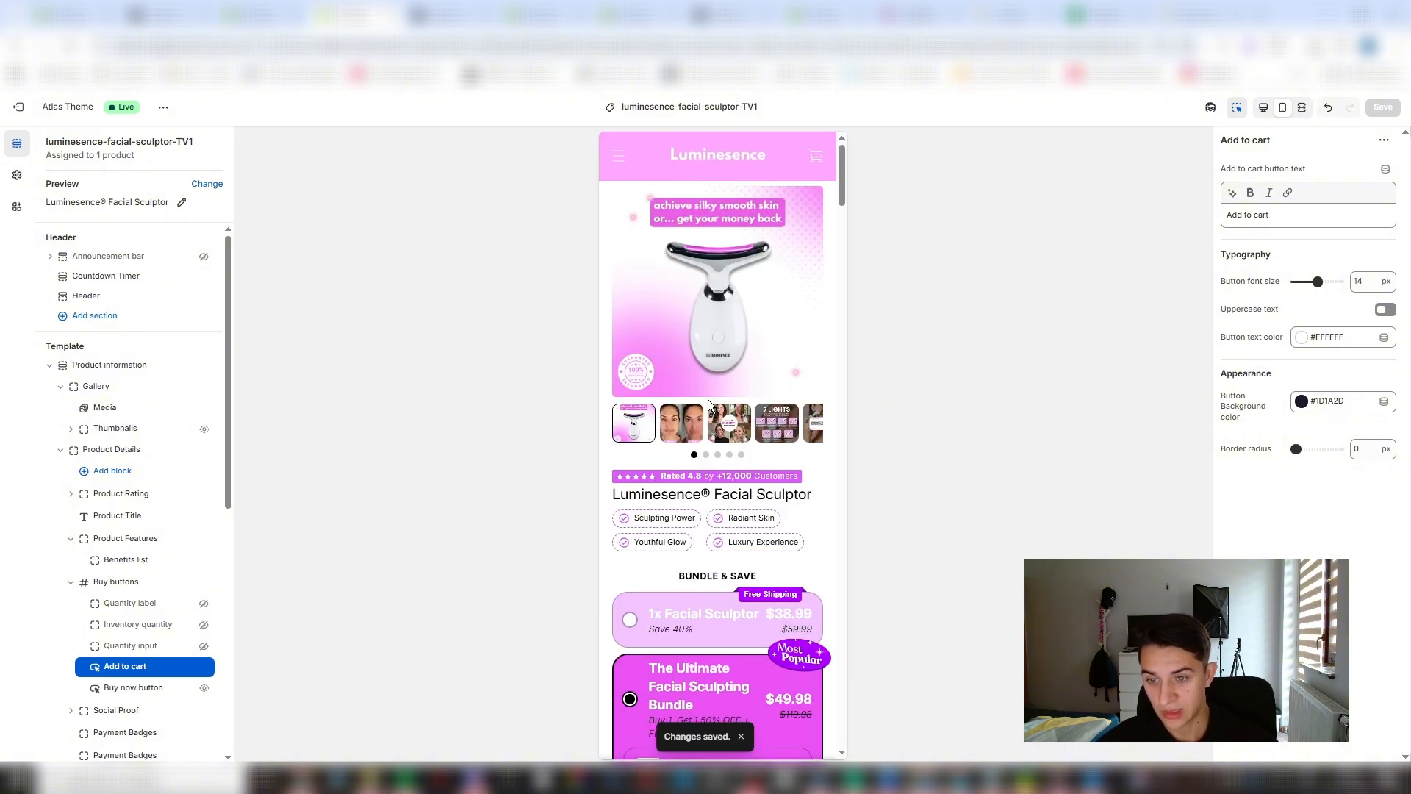
- Preview the product page in desktop and mobile views and look over its layout
left_click(1263, 108)
left_click(1281, 108)
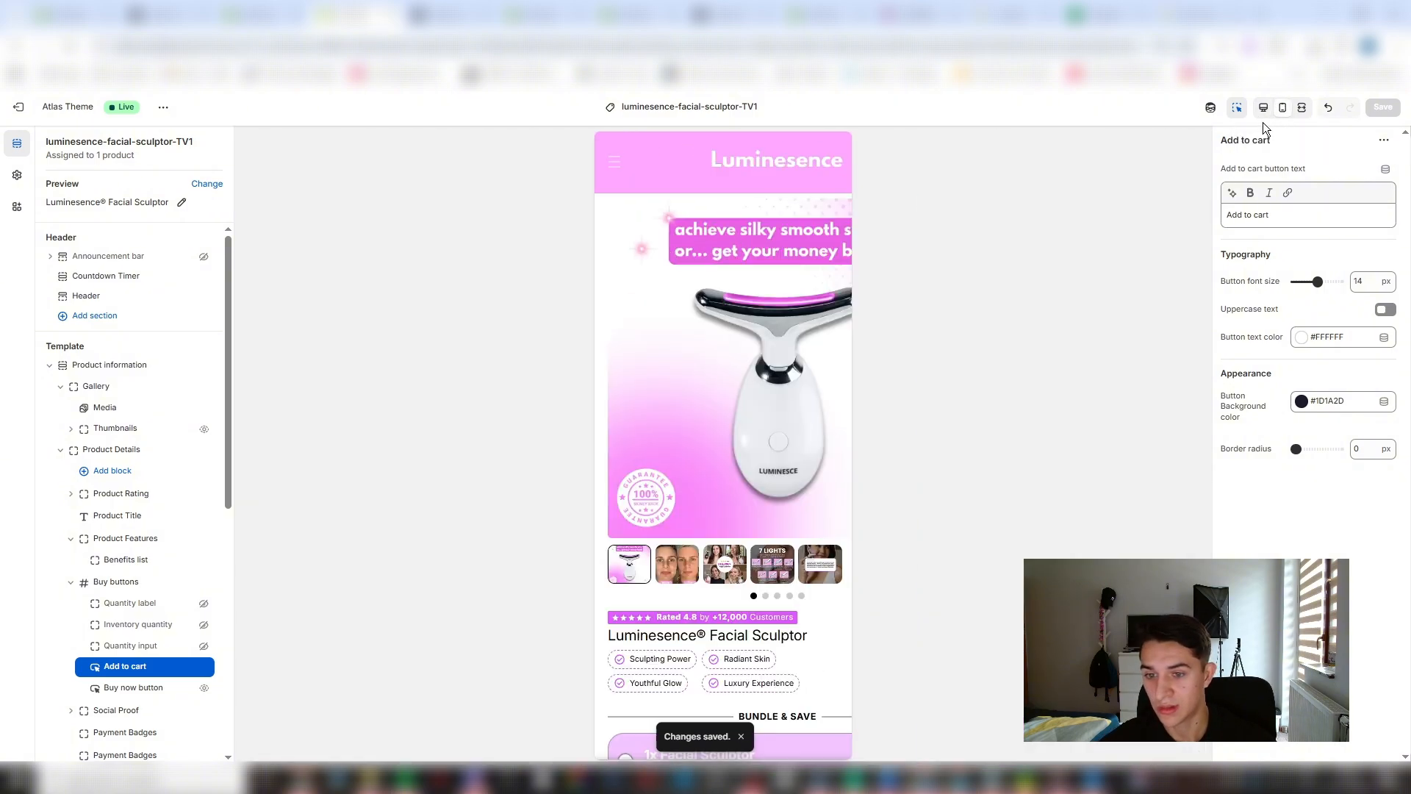
scroll(694, 292, "down", 1)
scroll(700, 258, "up", 1)
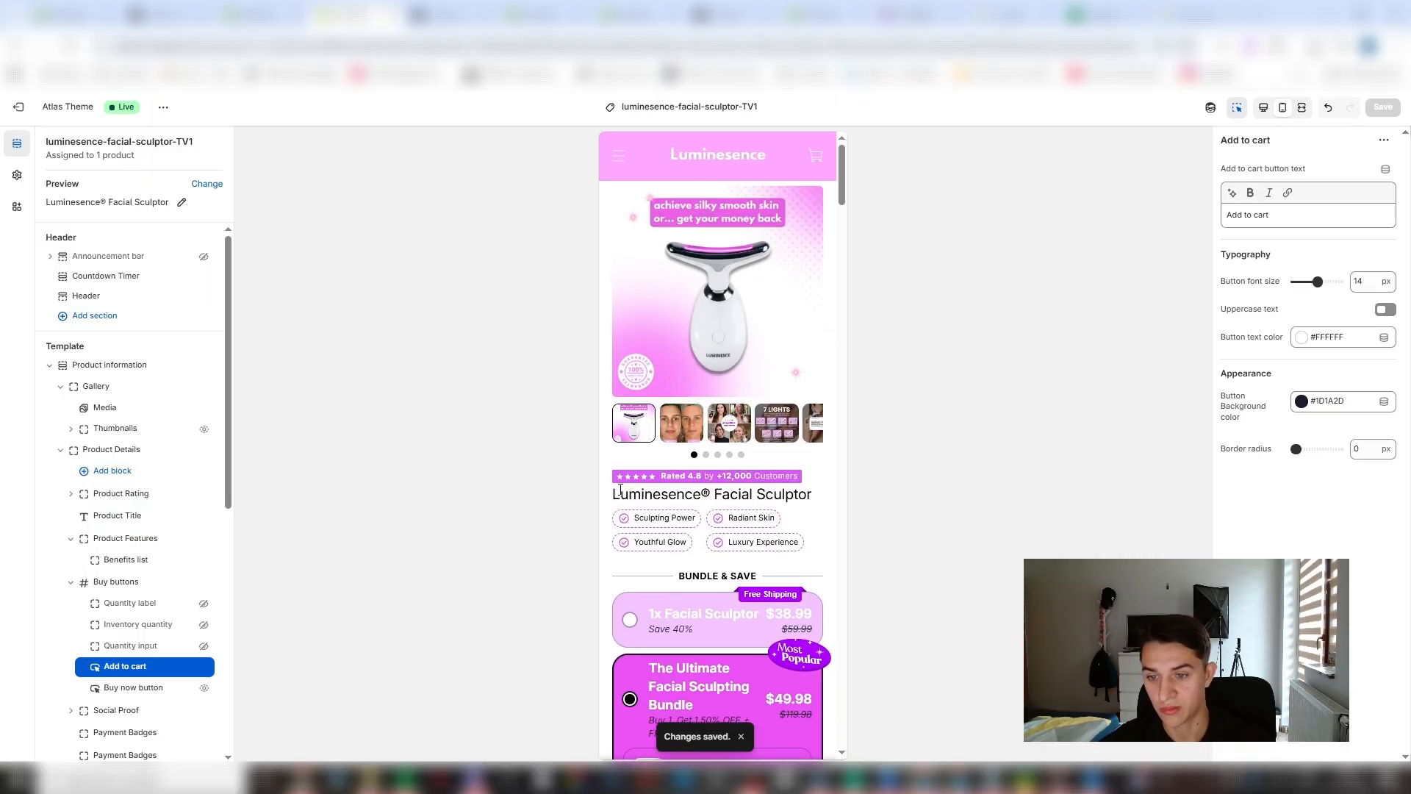
- Look over the mobile preview from the product title to the reviews and open the Reviews item list block
scroll(730, 531, "down", 1)
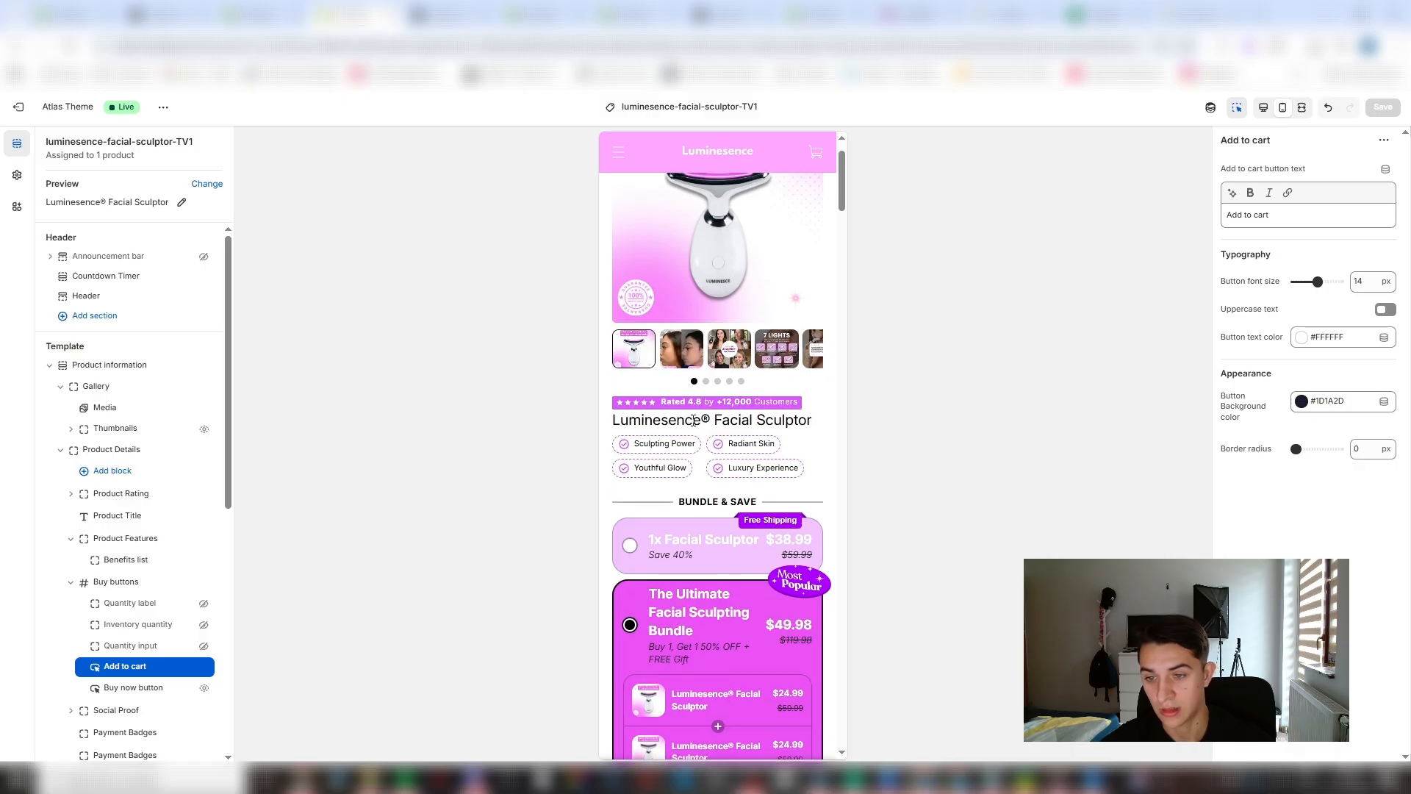
scroll(661, 353, "down", 3)
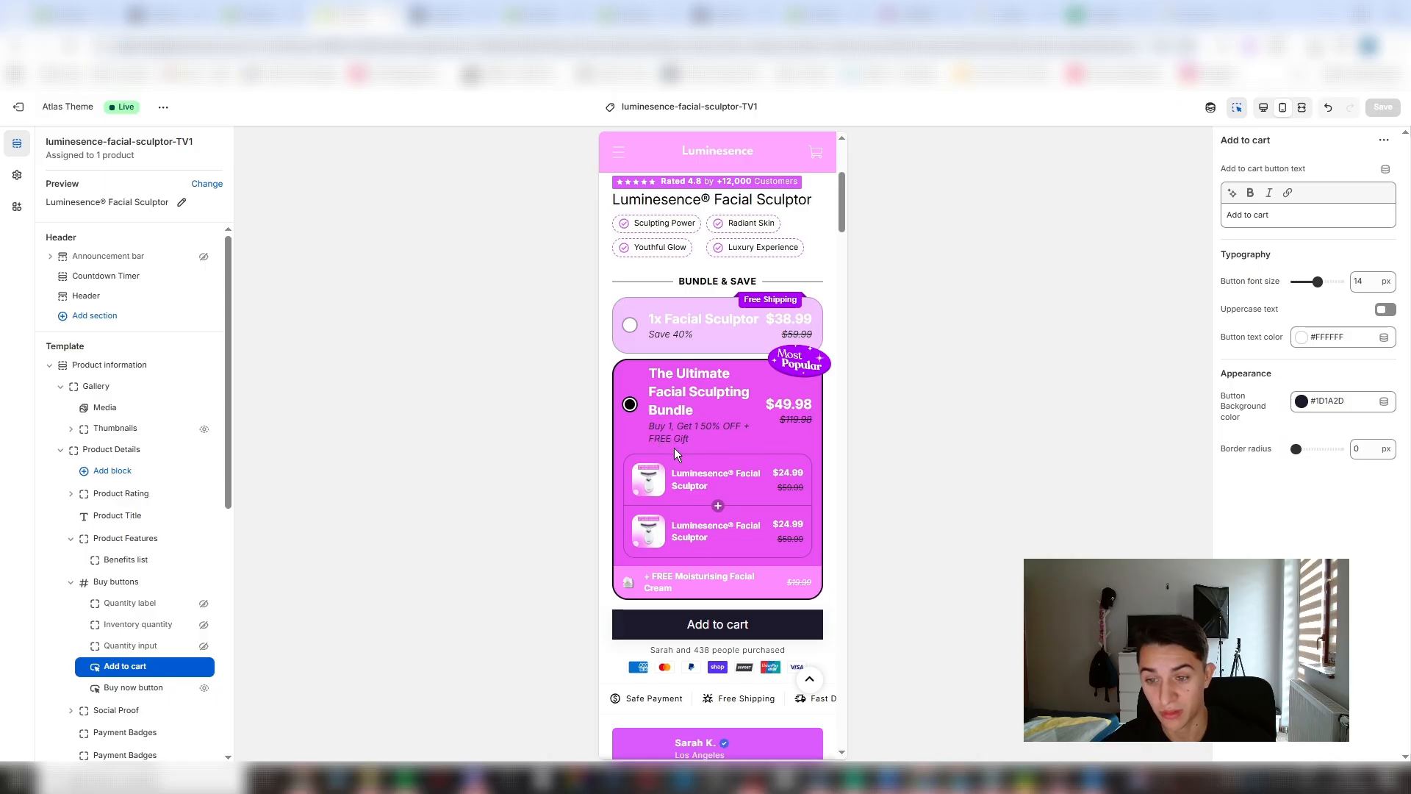
scroll(711, 478, "down", 2)
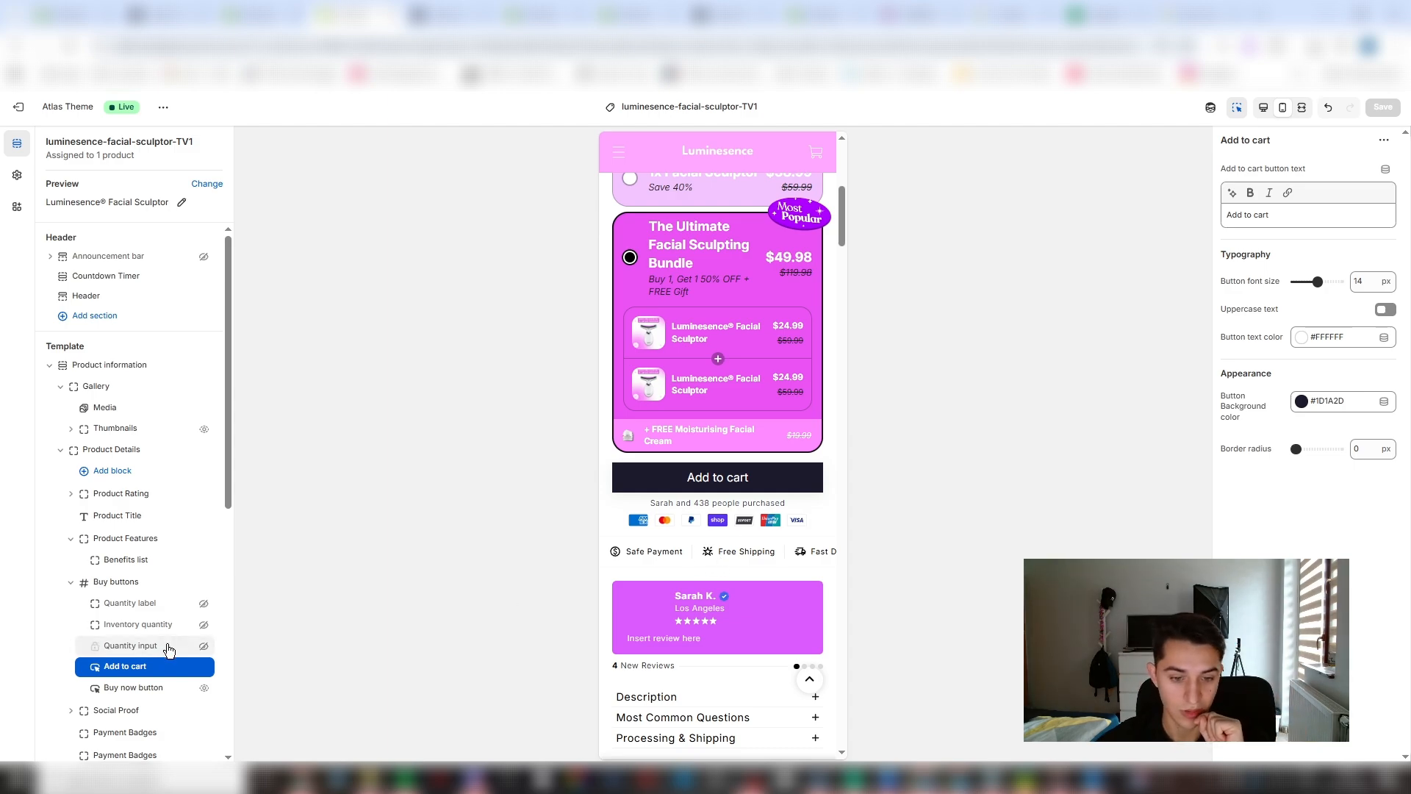
scroll(144, 592, "down", 2)
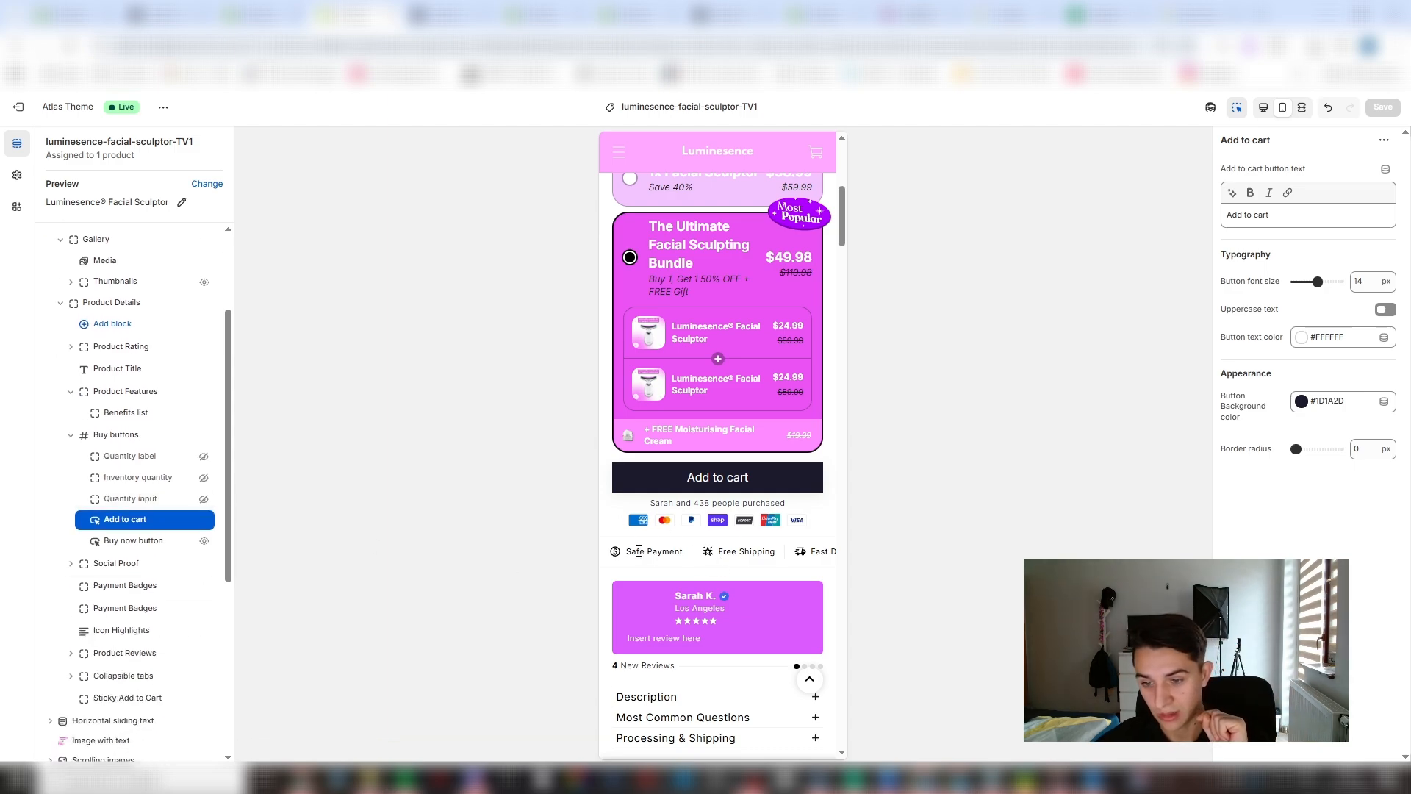
left_click(141, 607)
scroll(140, 529, "down", 2)
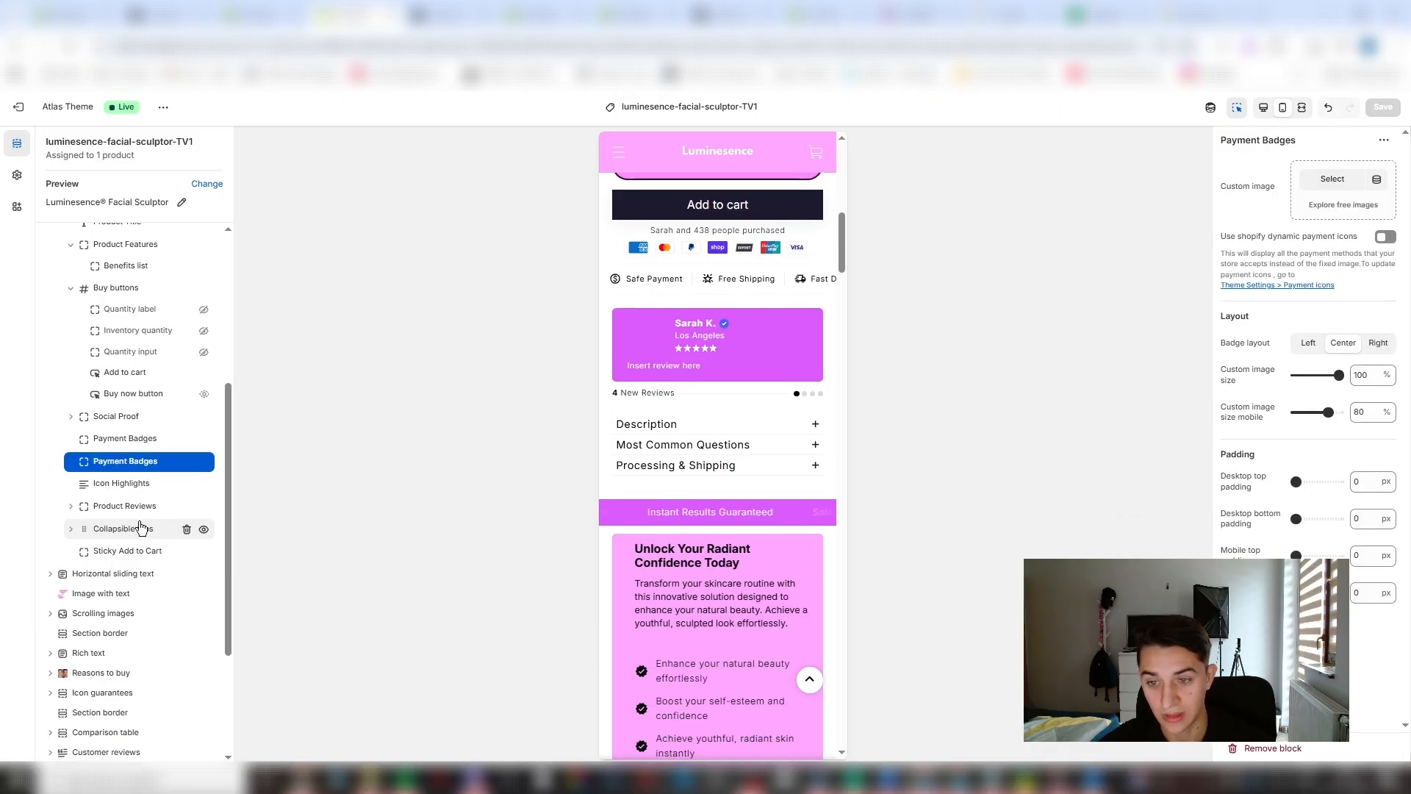
left_click(753, 347)
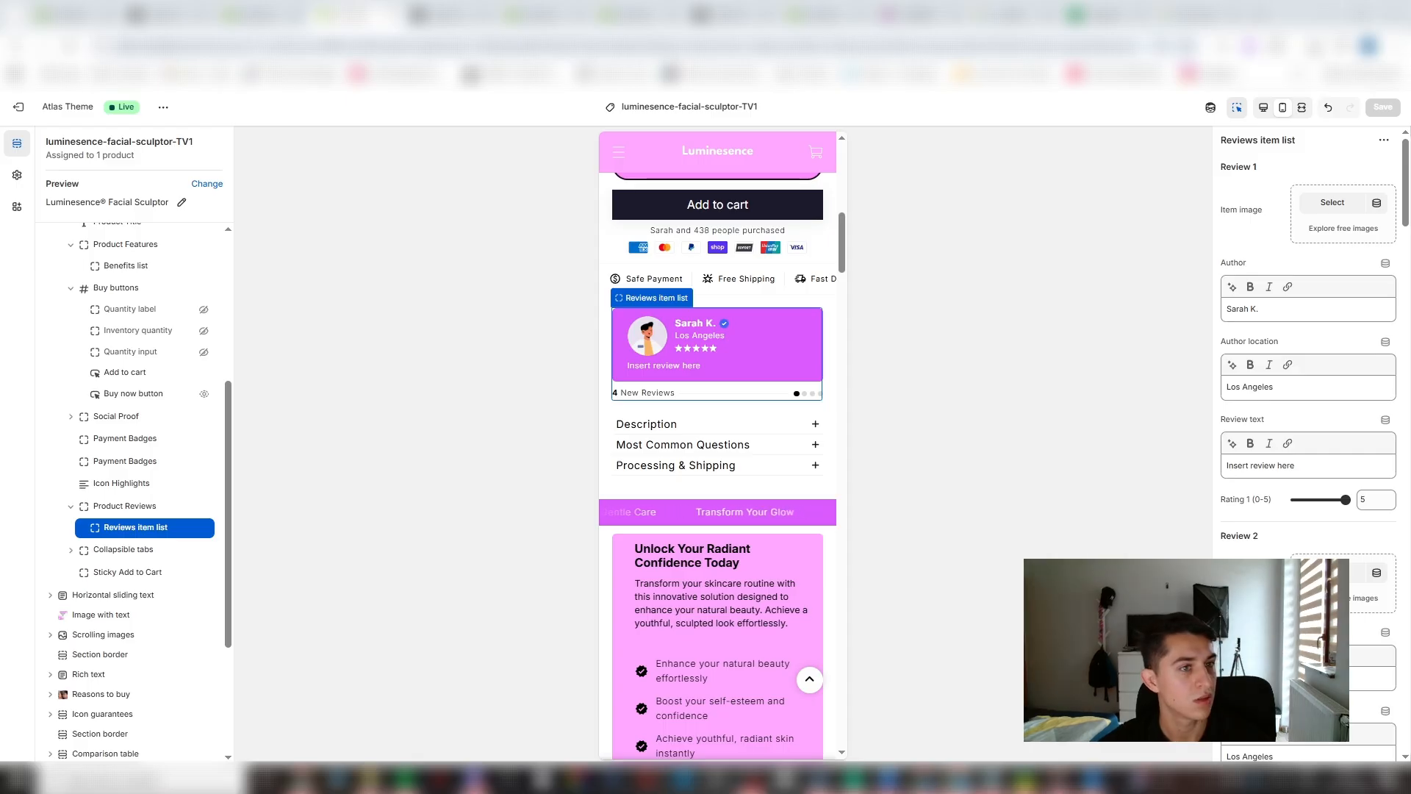
- Switch to ChatGPT and ask for short but good facial sculptor product reviews that make website visitors convert
left_click_drag(418, 166, 908, 2)
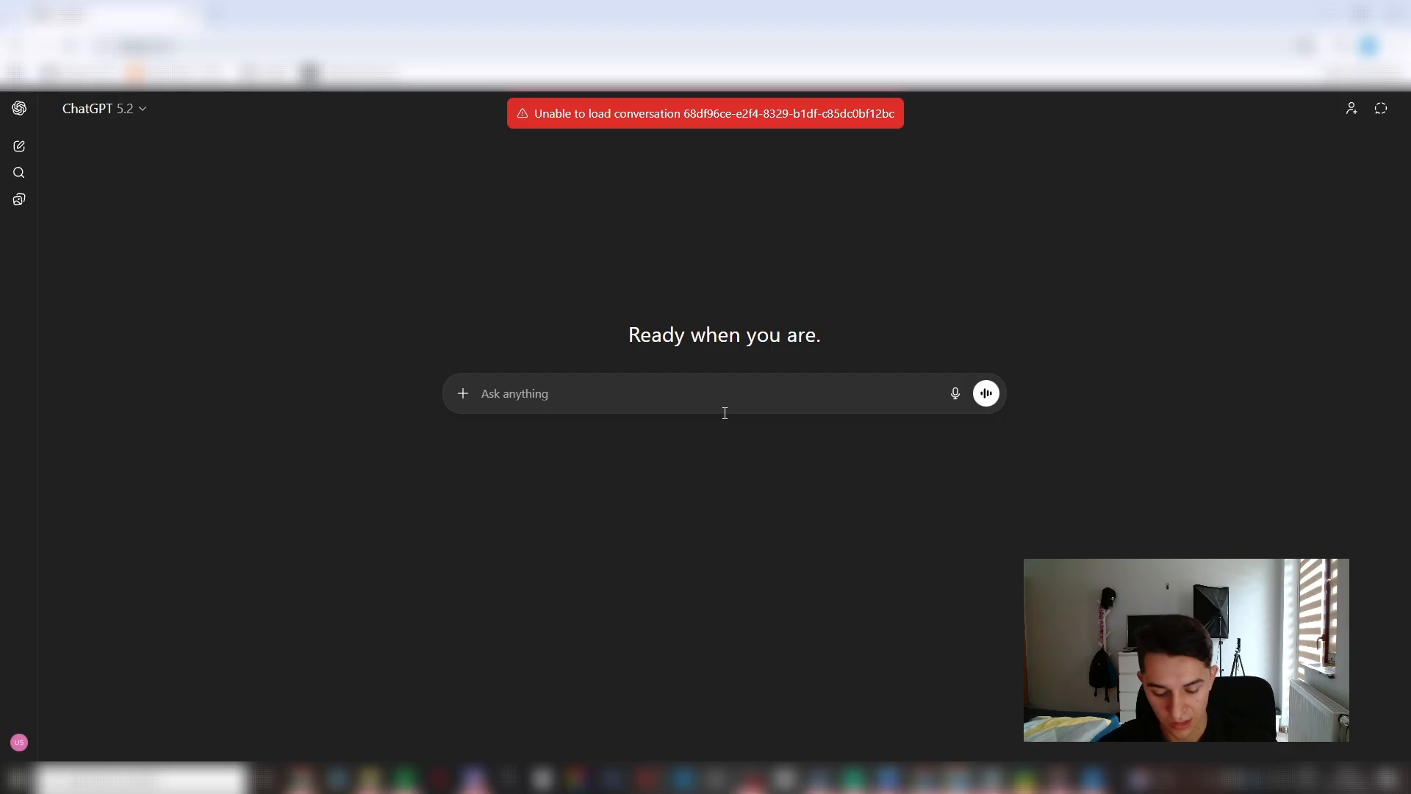
type("im making a website with a facial sculptor give me s")
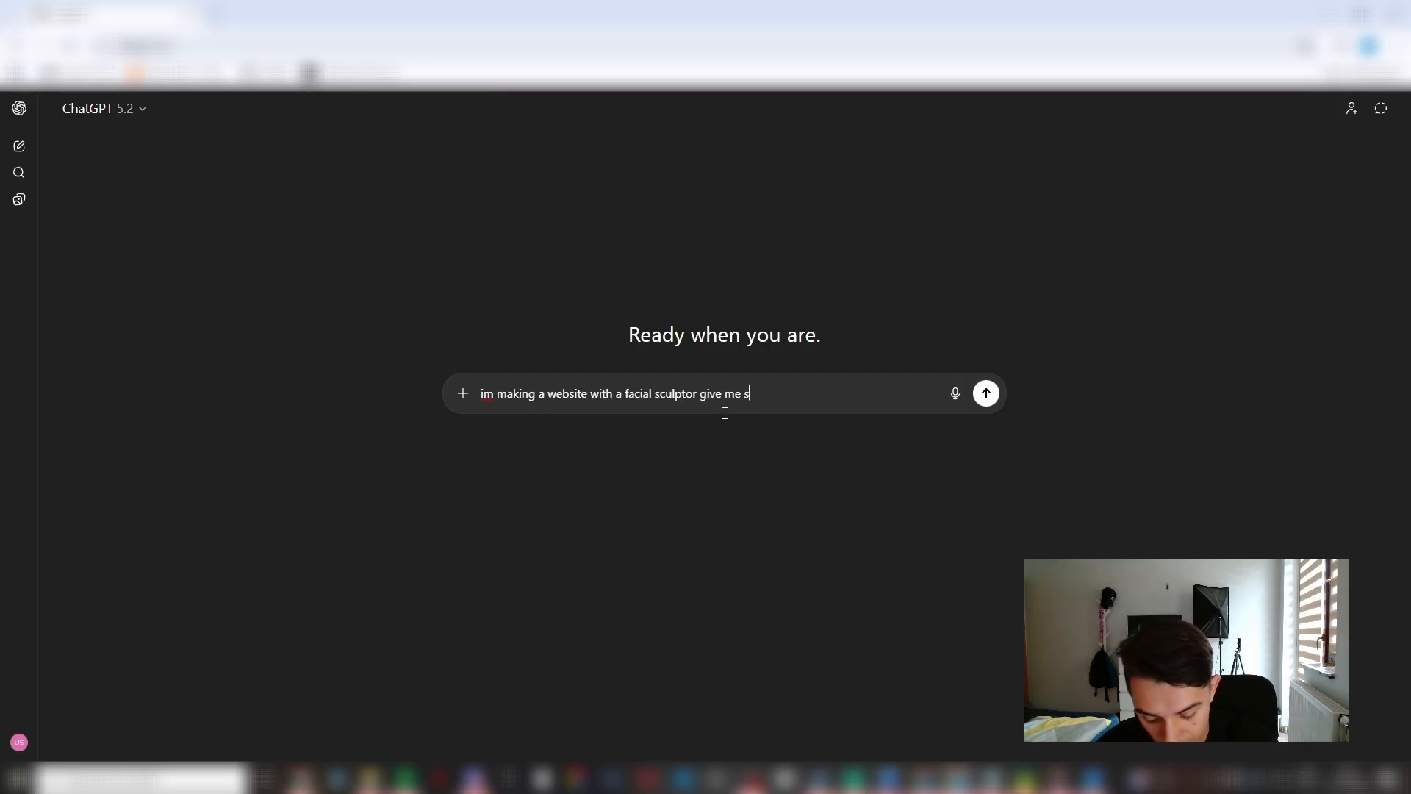
type("hort but good reviews for the prodcut that im seeling so that when a coustmer ent")
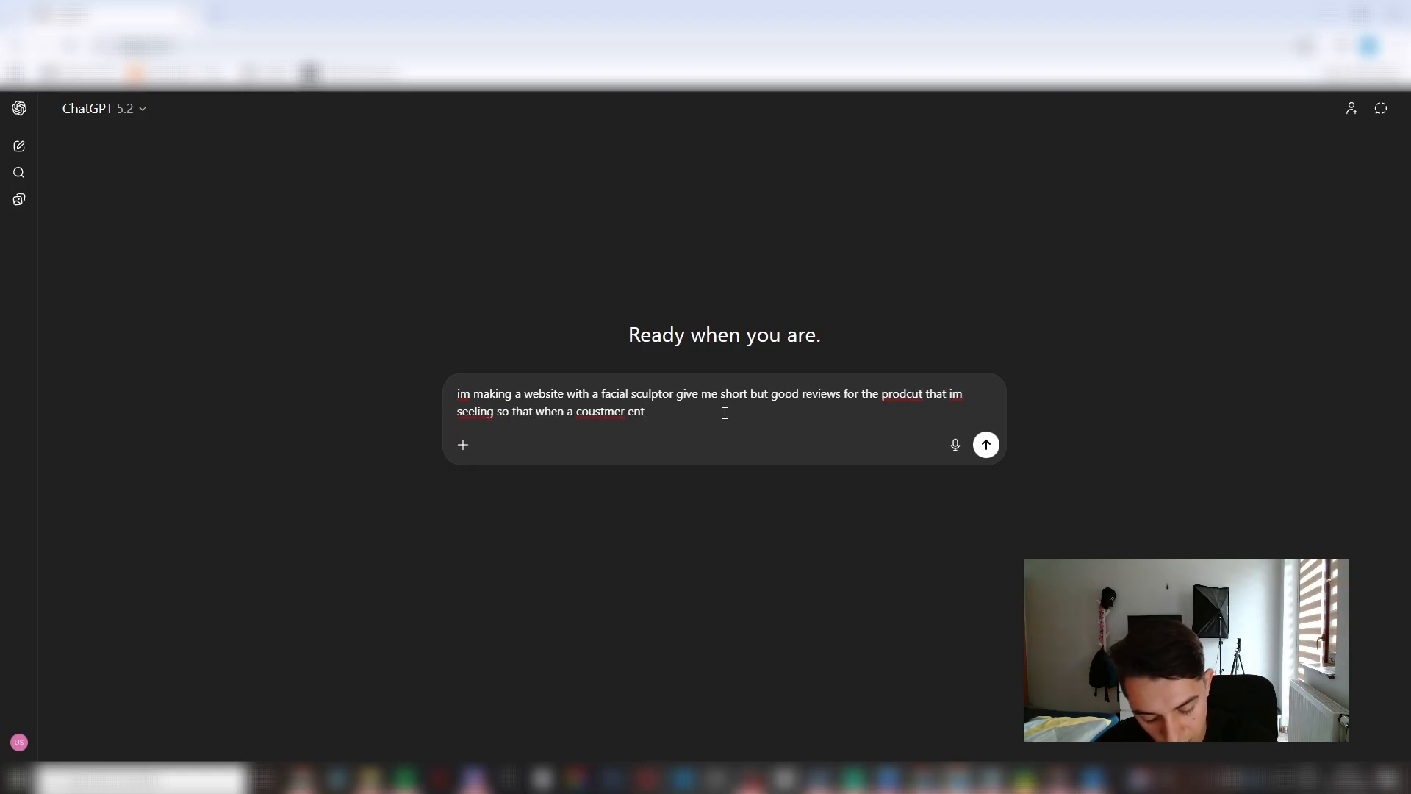
type("ers my webiste they convert")
key("Return")
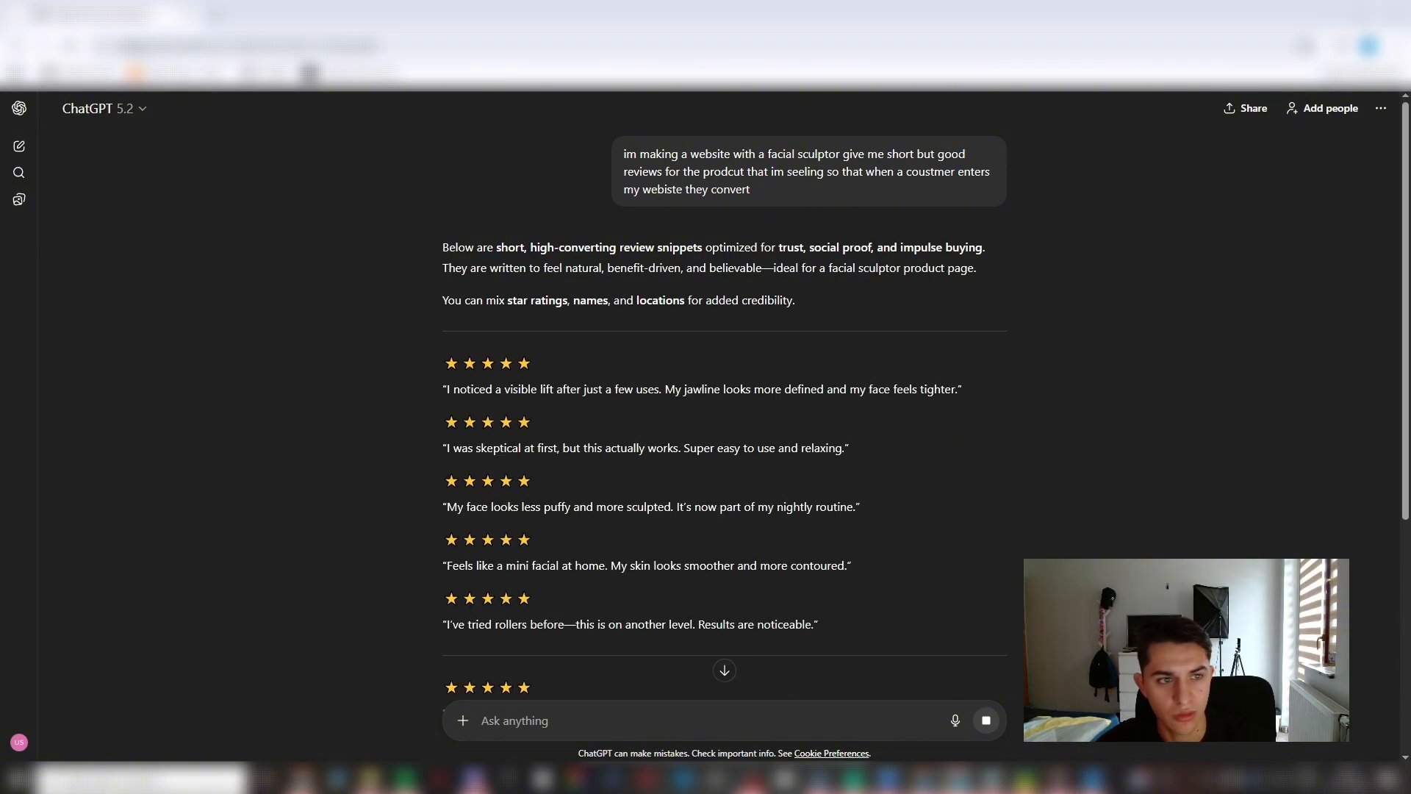
- Switch back to the theme editor and browse the product gallery images to check which customers they address
key("alt+Tab")
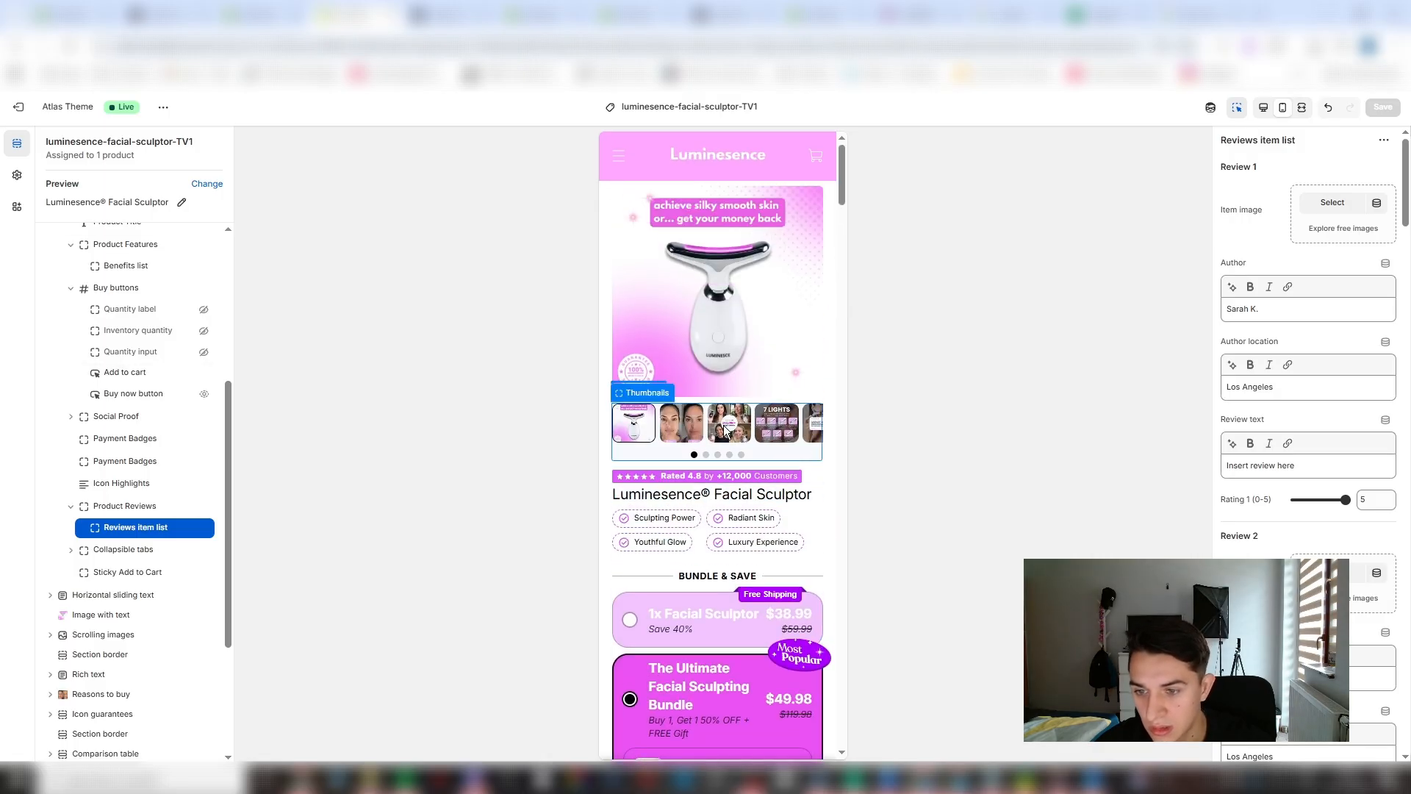
left_click(728, 430)
left_click(689, 426)
left_click(797, 423)
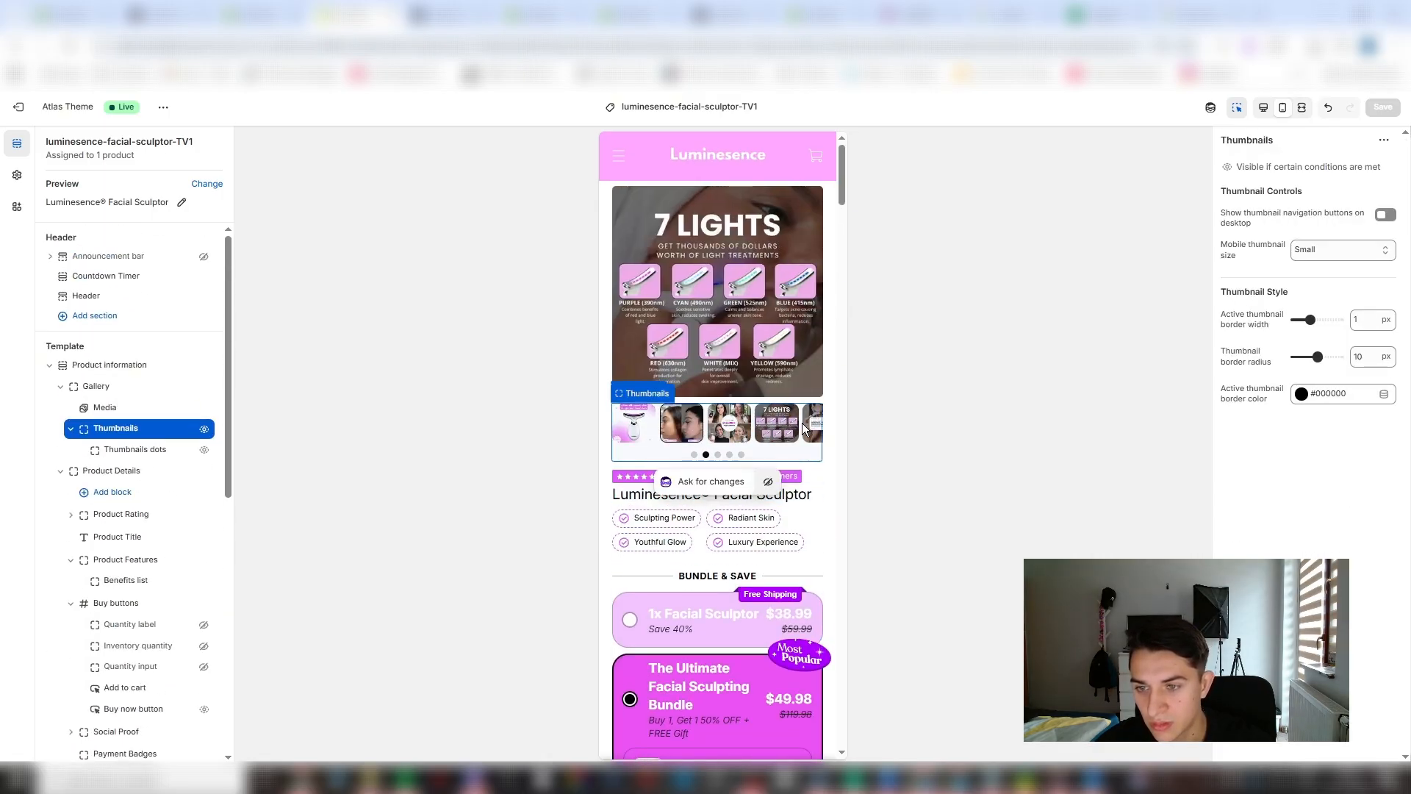
left_click(814, 430)
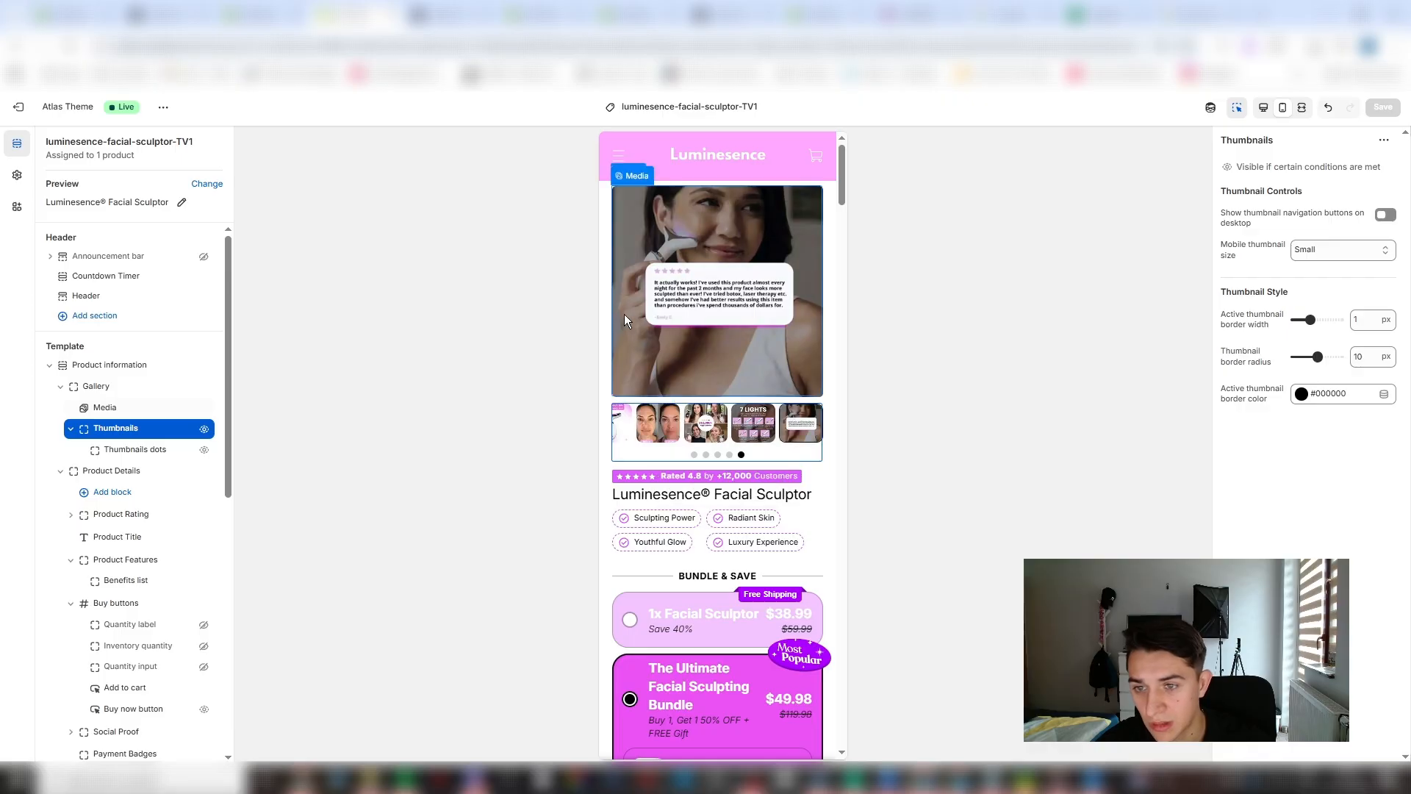
left_click(623, 421)
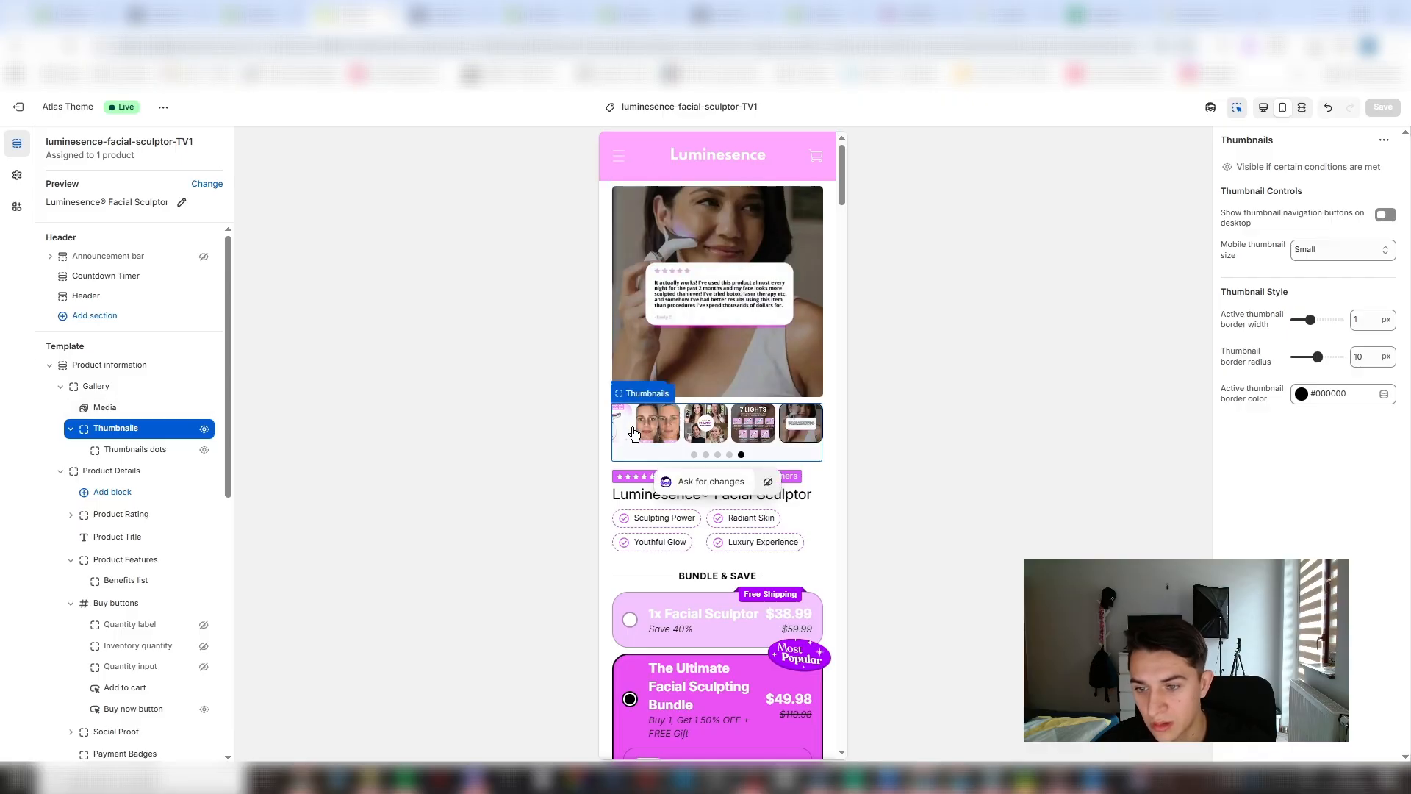
key("alt+Tab")
key("alt+Tab")
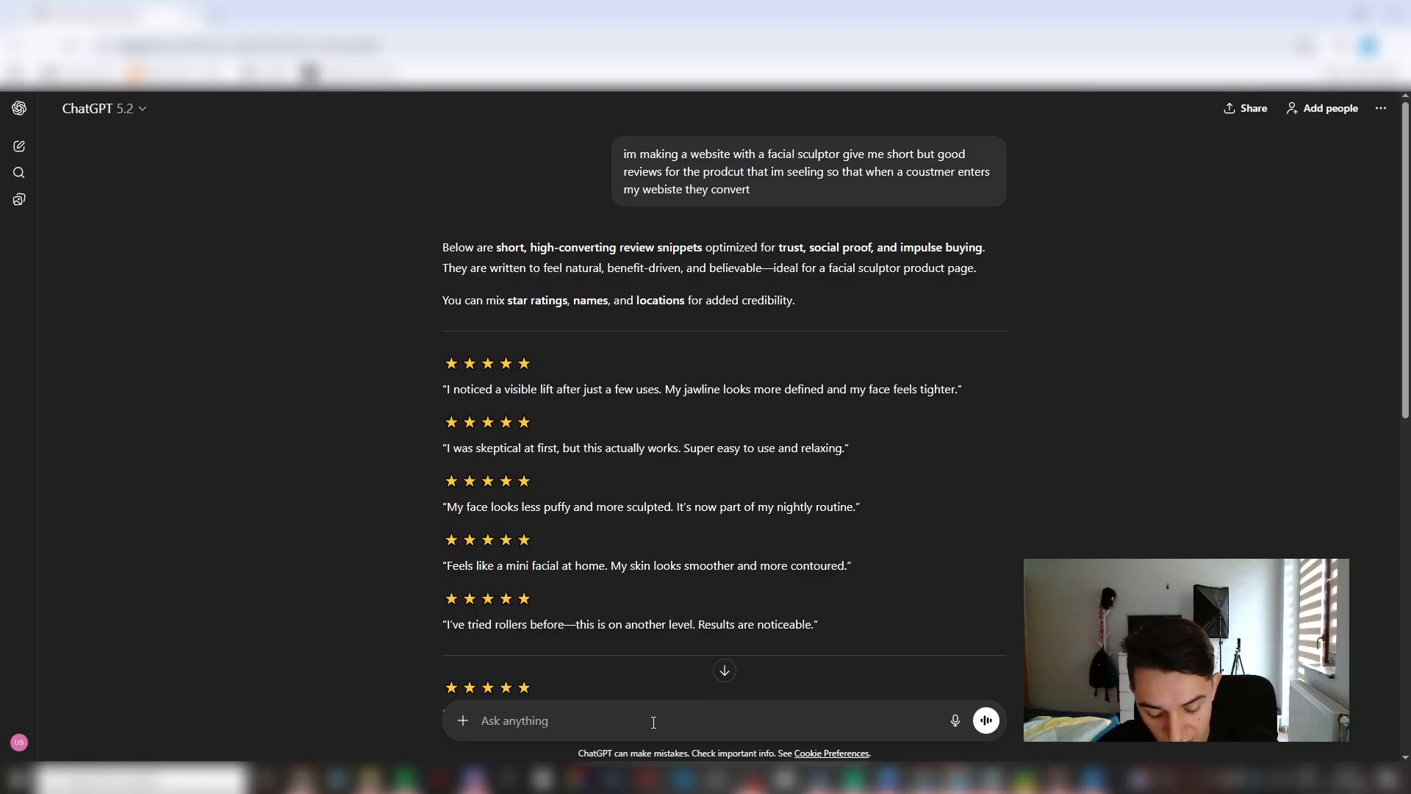
- Tell ChatGPT that the reviews should target women over 40 with saggy skin and read through its new suggestions
type("i want to target women over 40 with s")
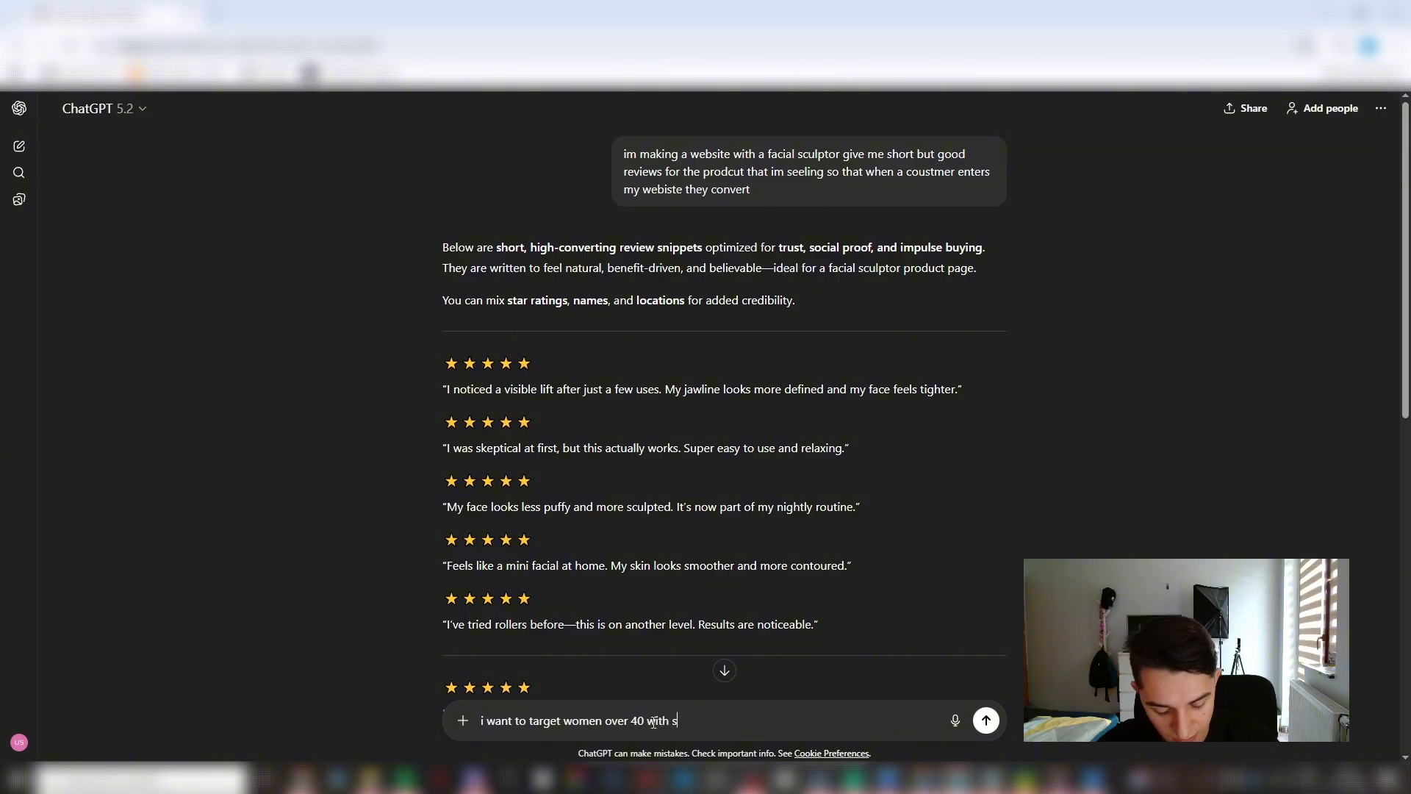
type("aggy skin")
key("Return")
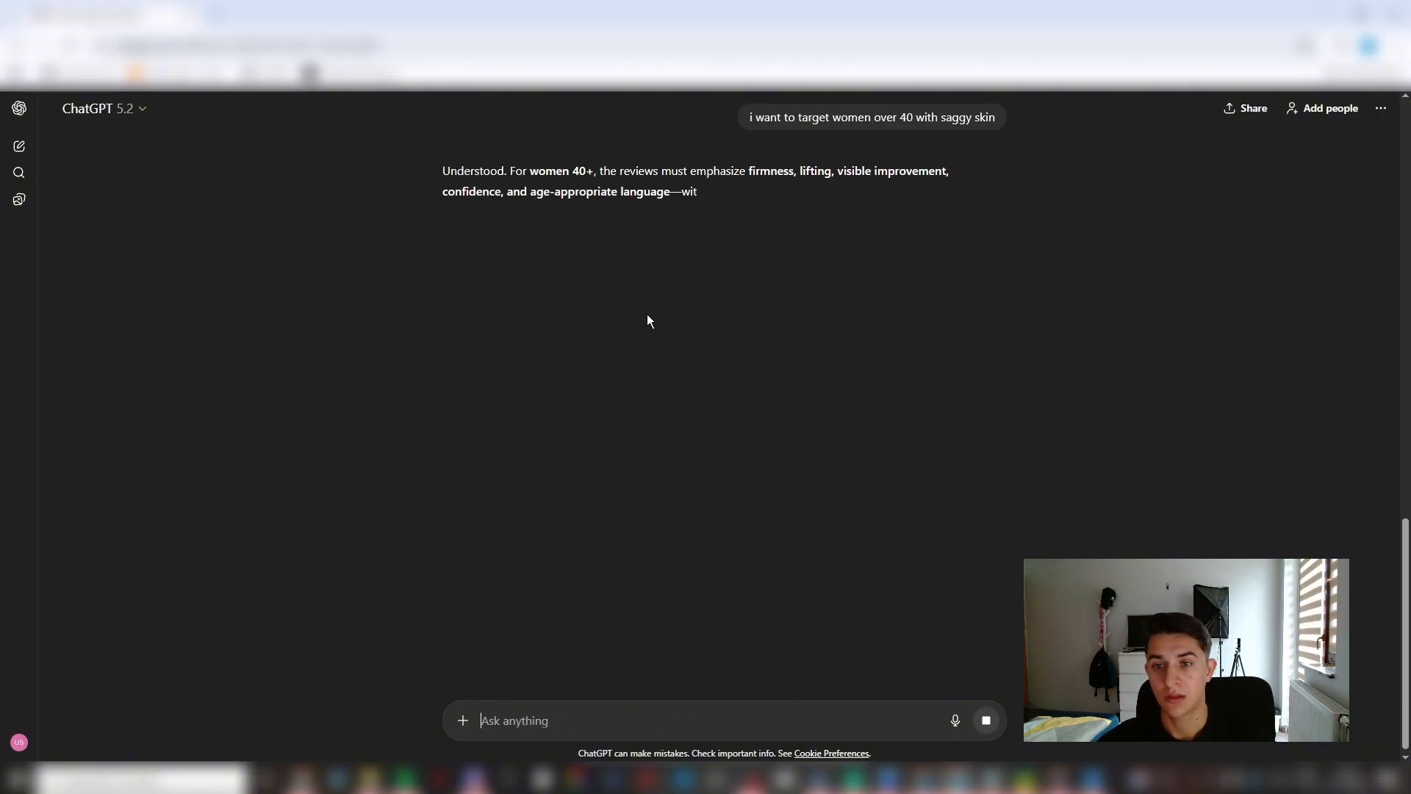
left_click_drag(520, 191, 696, 194)
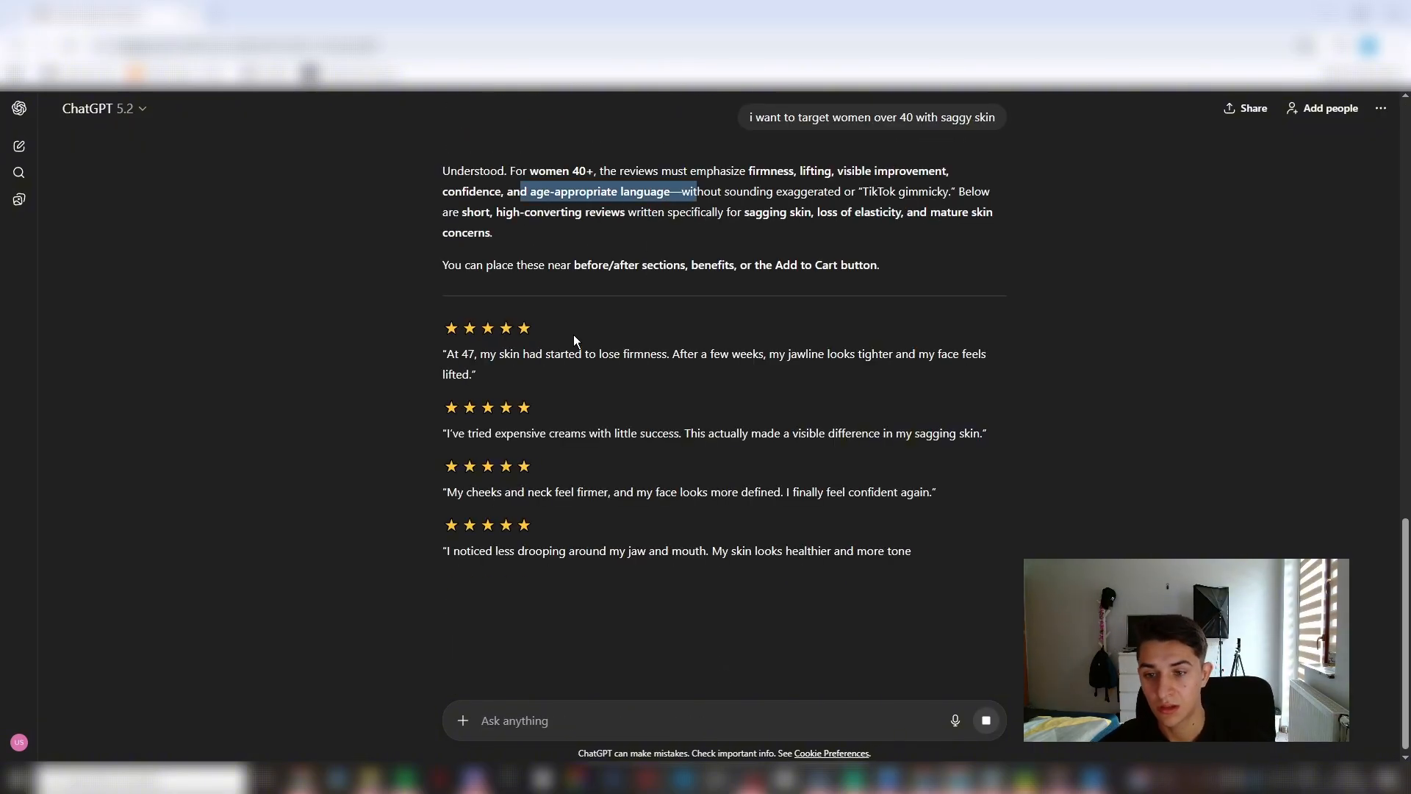
left_click_drag(572, 333, 399, 322)
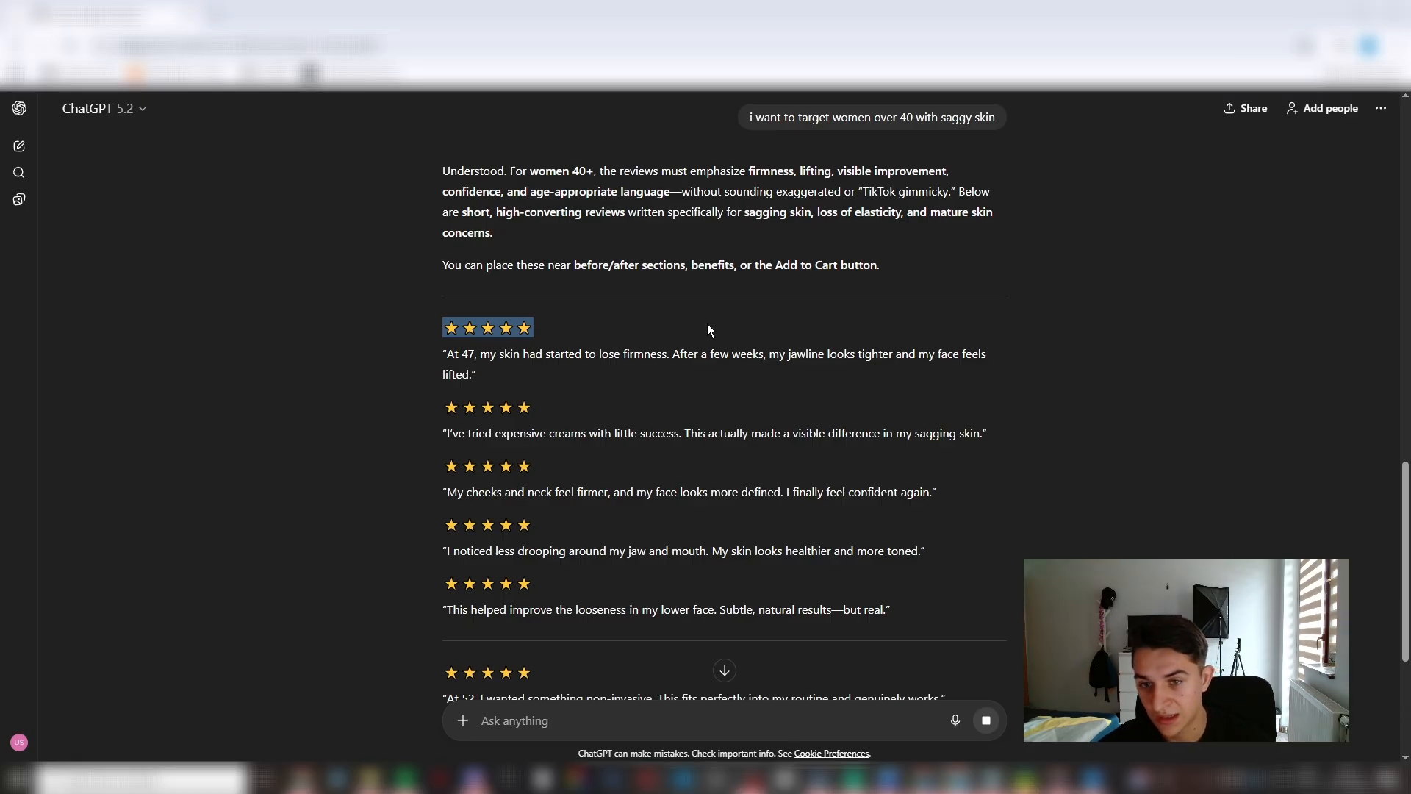
- Return to the theme editor and open the Reviews item list block below the Add to cart button
key("alt+Tab")
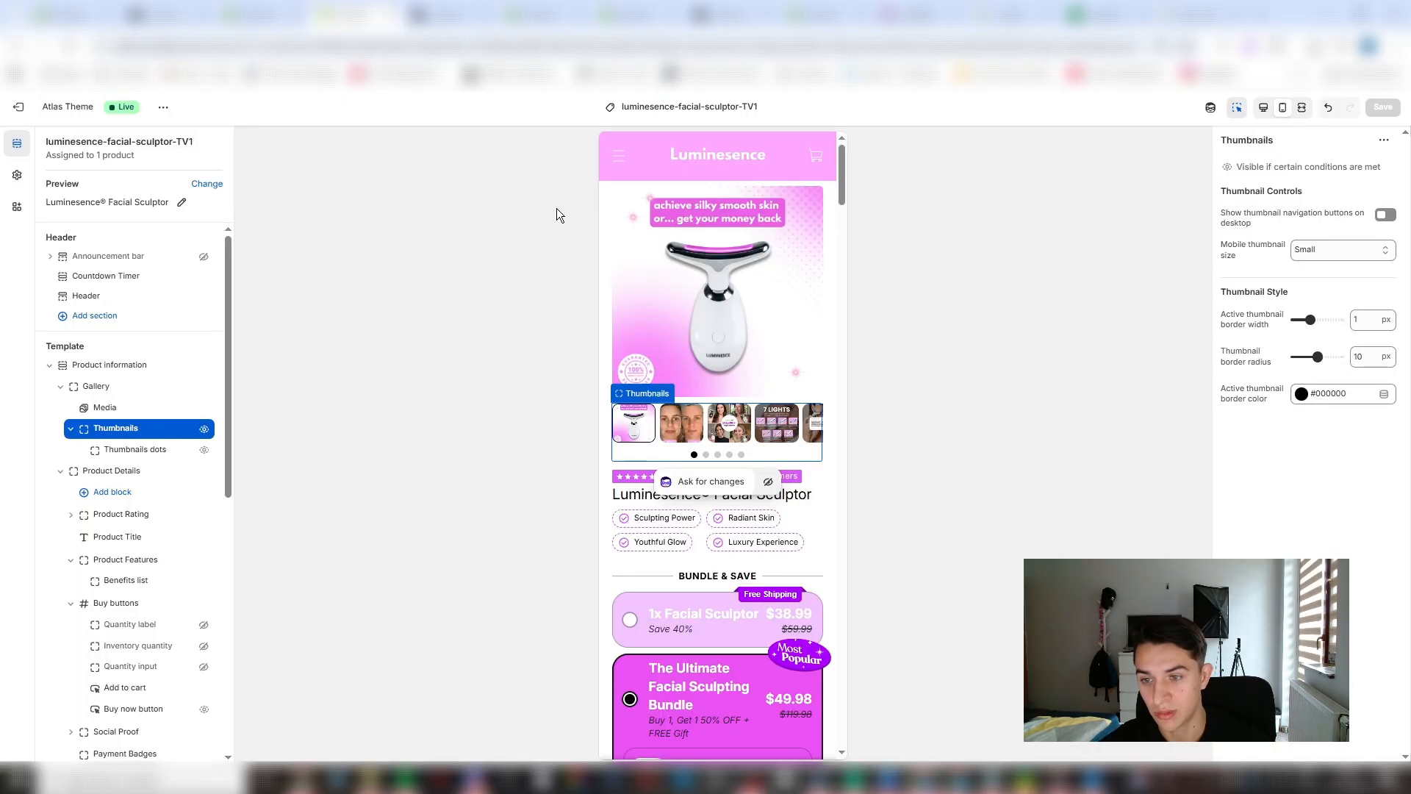
scroll(689, 550, "down", 5)
scroll(697, 501, "down", 3)
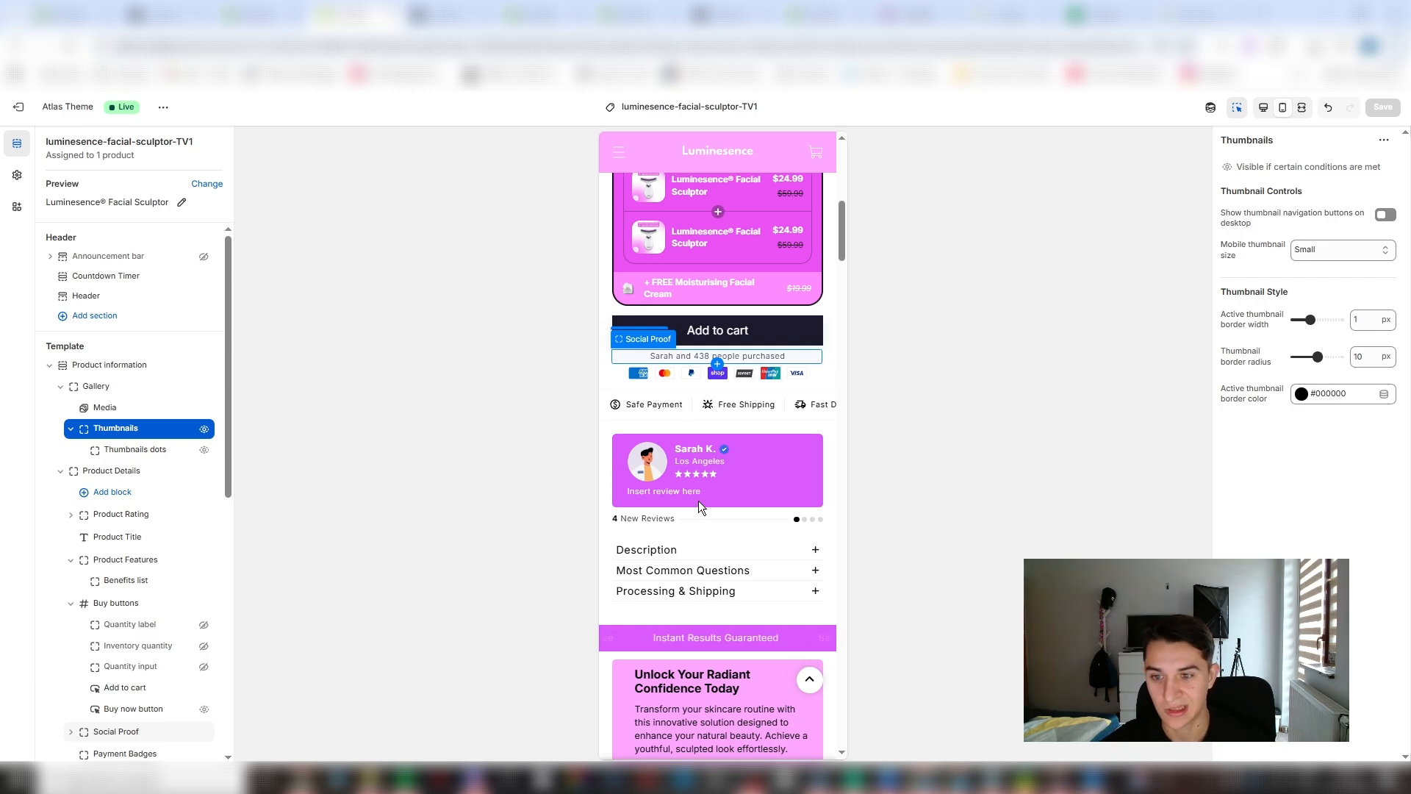
left_click(698, 494)
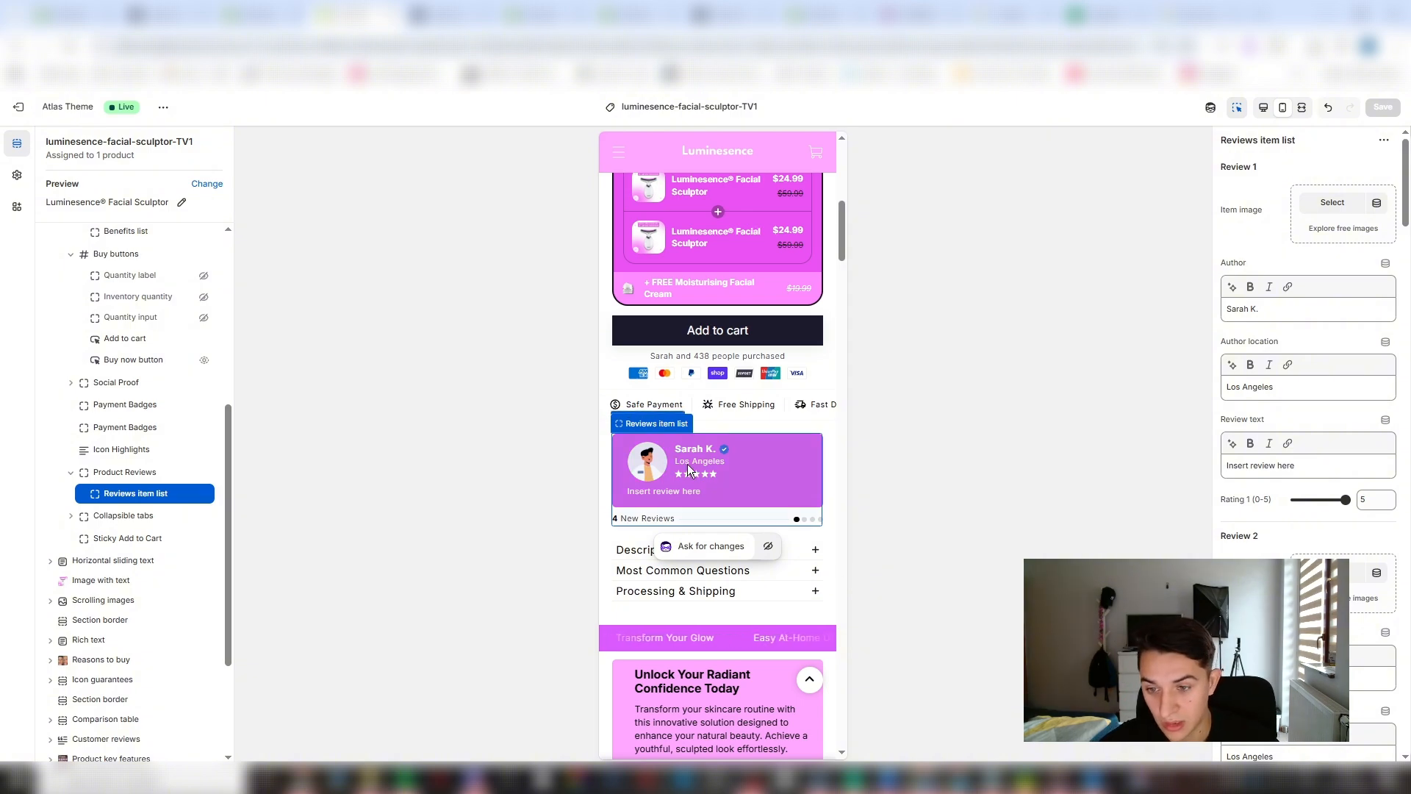
scroll(754, 355, "down", 10)
scroll(772, 501, "up", 13)
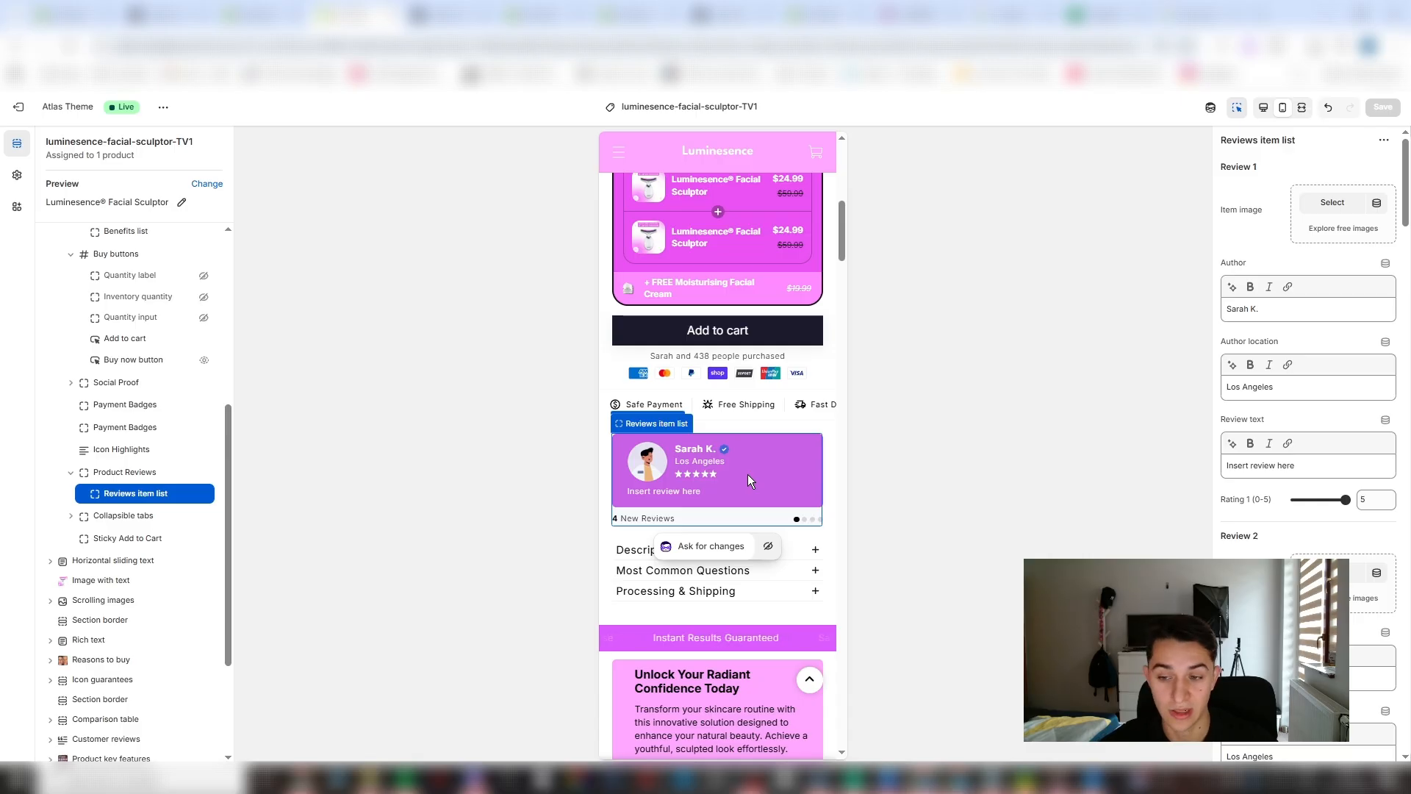
- Go through the review suggestions in ChatGPT and copy one about having tried many creams over the years
key("alt+Tab")
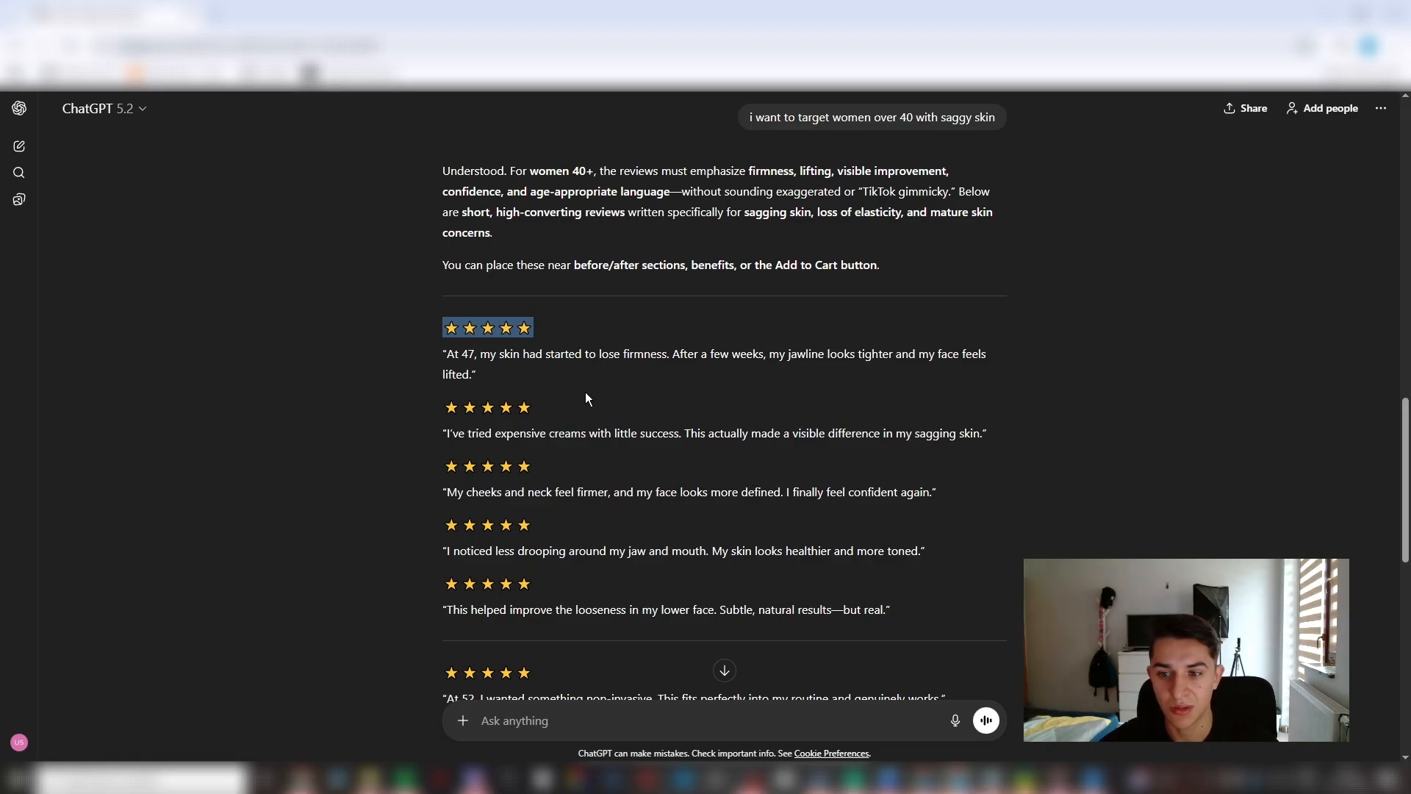
left_click_drag(440, 354, 492, 374)
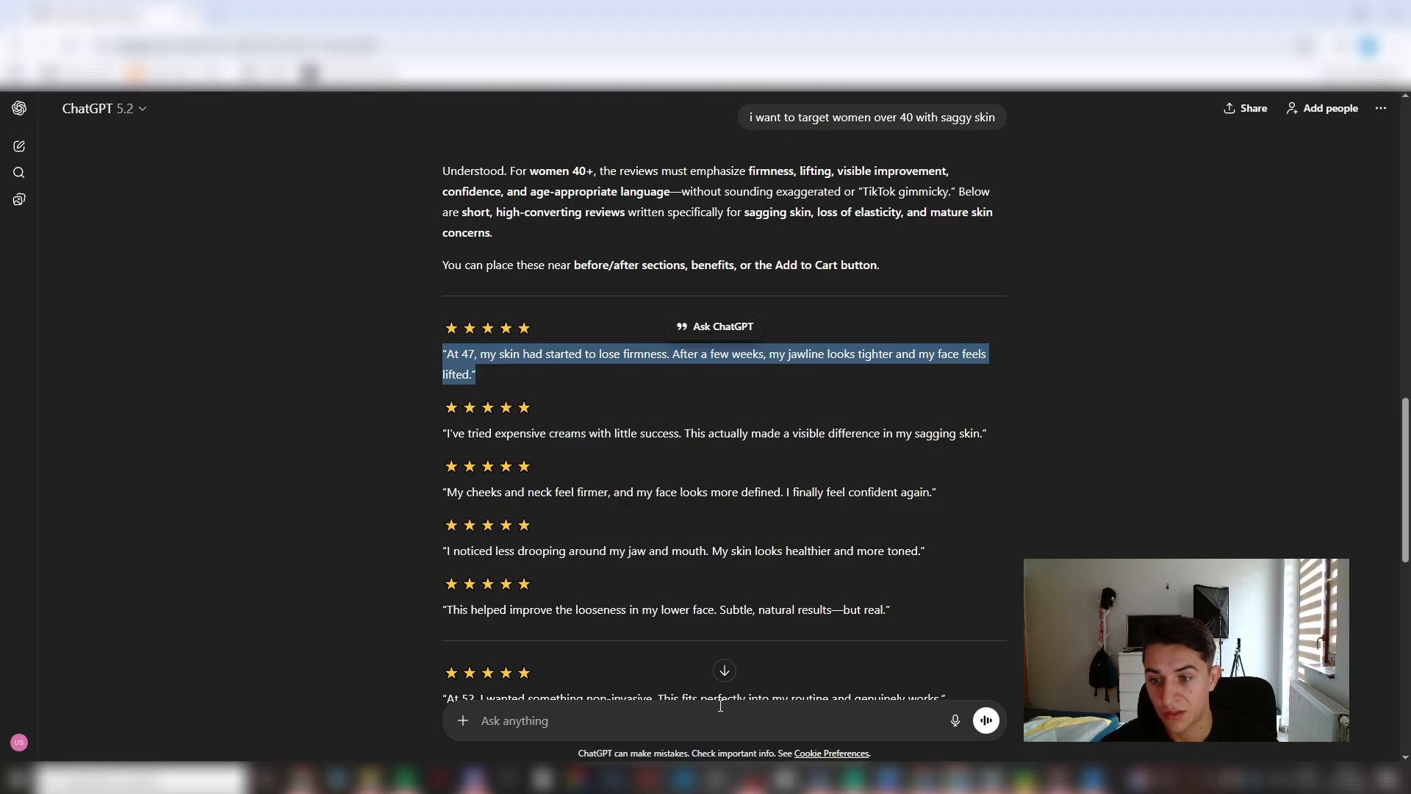
left_click(734, 460)
scroll(732, 456, "down", 6)
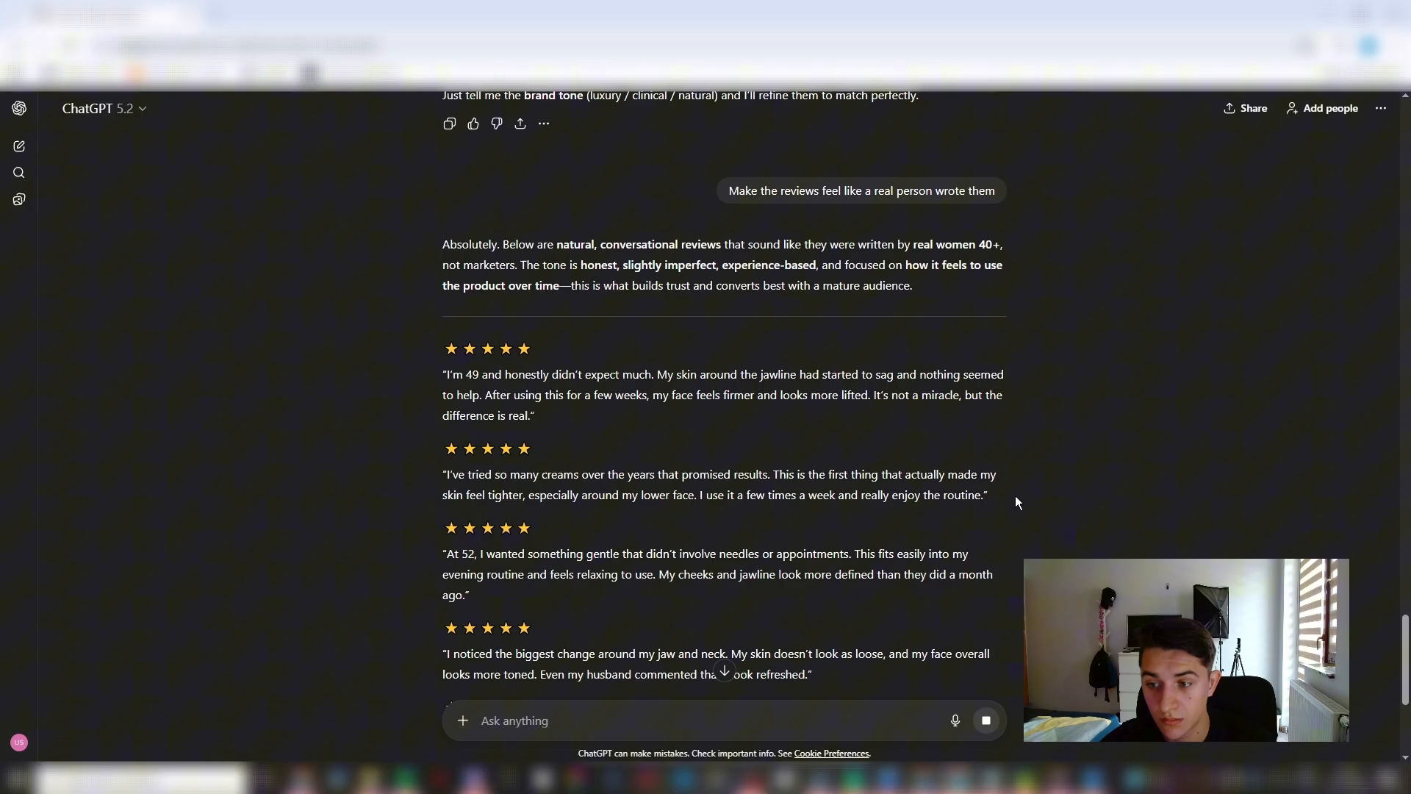
left_click_drag(1015, 495, 355, 478)
key("ctrl+c")
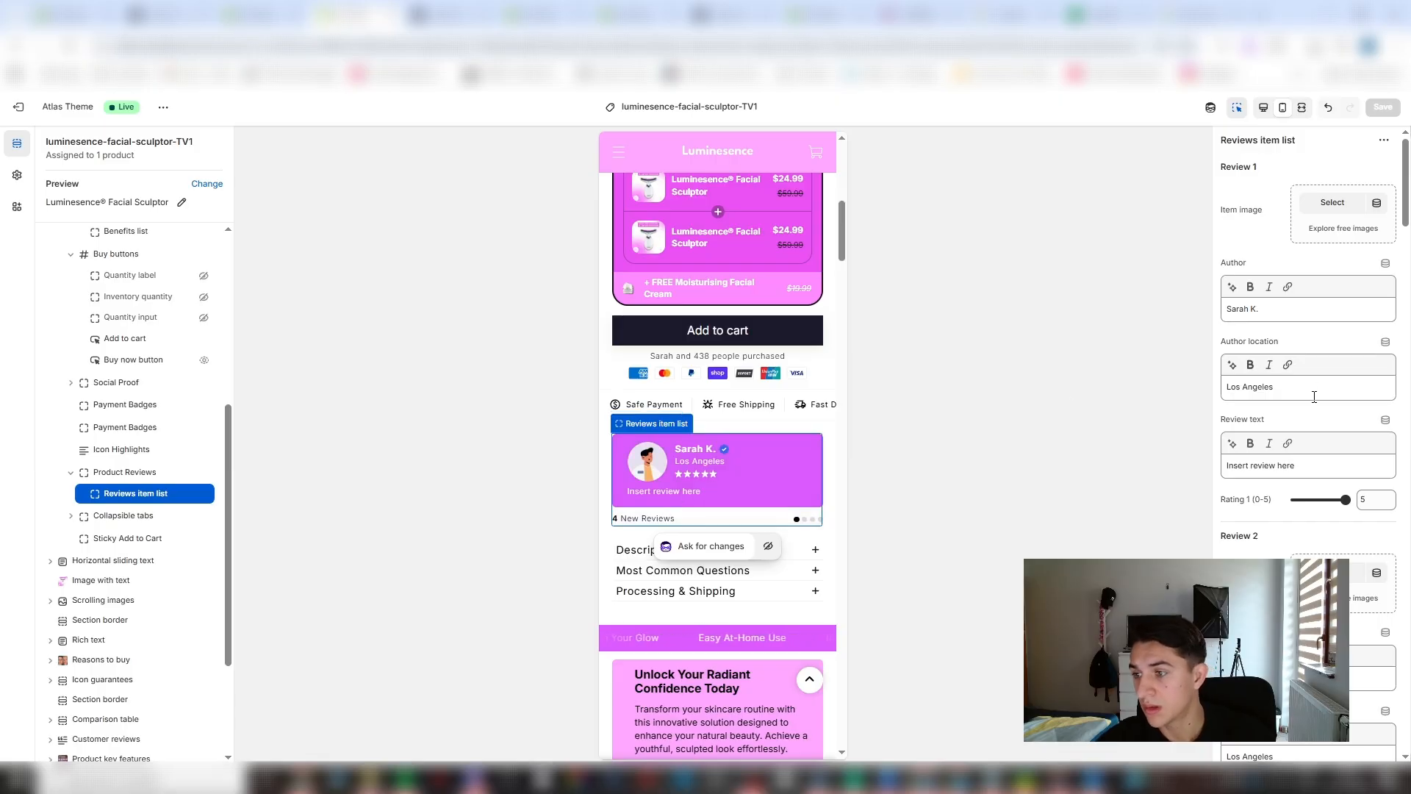
- Replace Review 1's placeholder text with the copied review and set its author location to Los Angeles, CA
left_click_drag(1297, 465, 1065, 461)
key("ctrl+v")
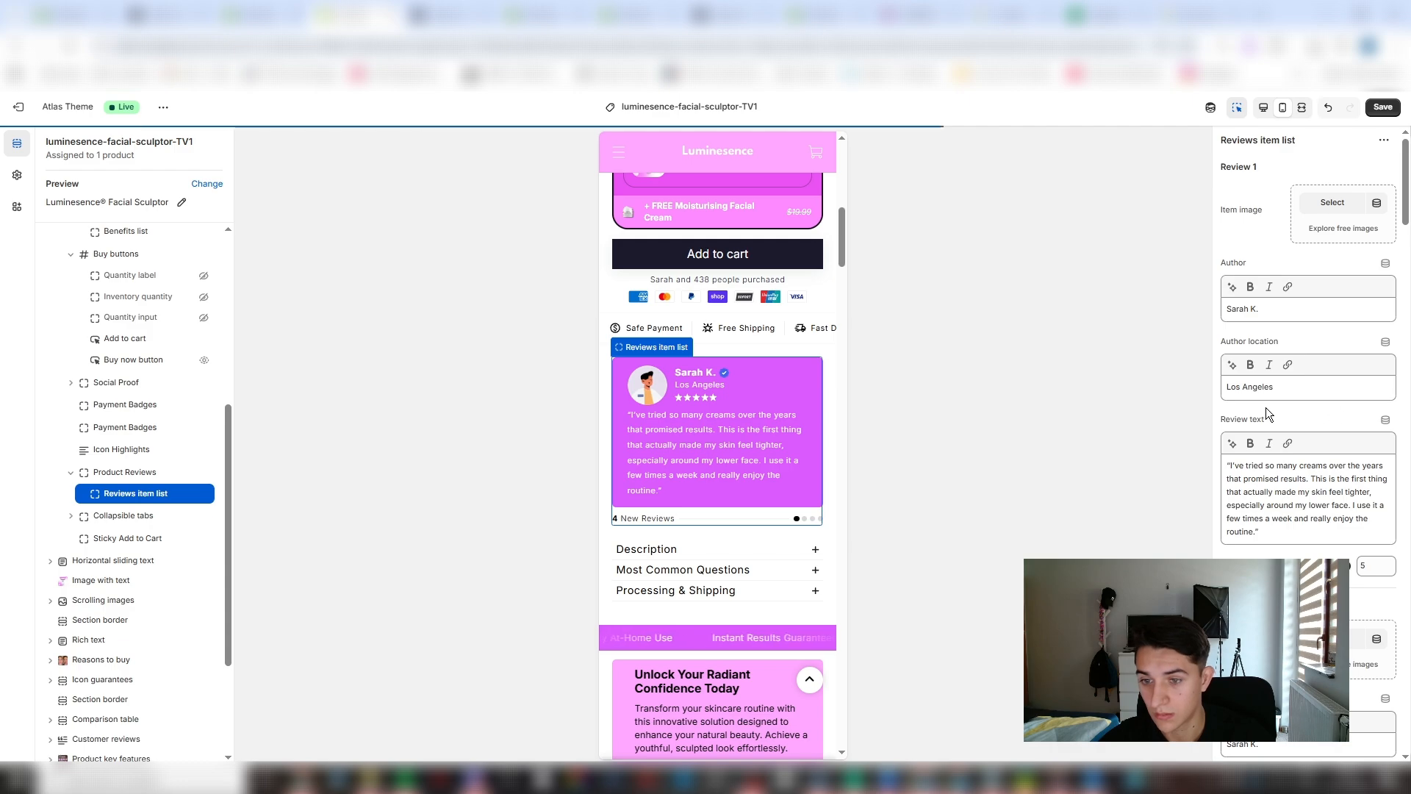
left_click(1291, 393)
type(", CA")
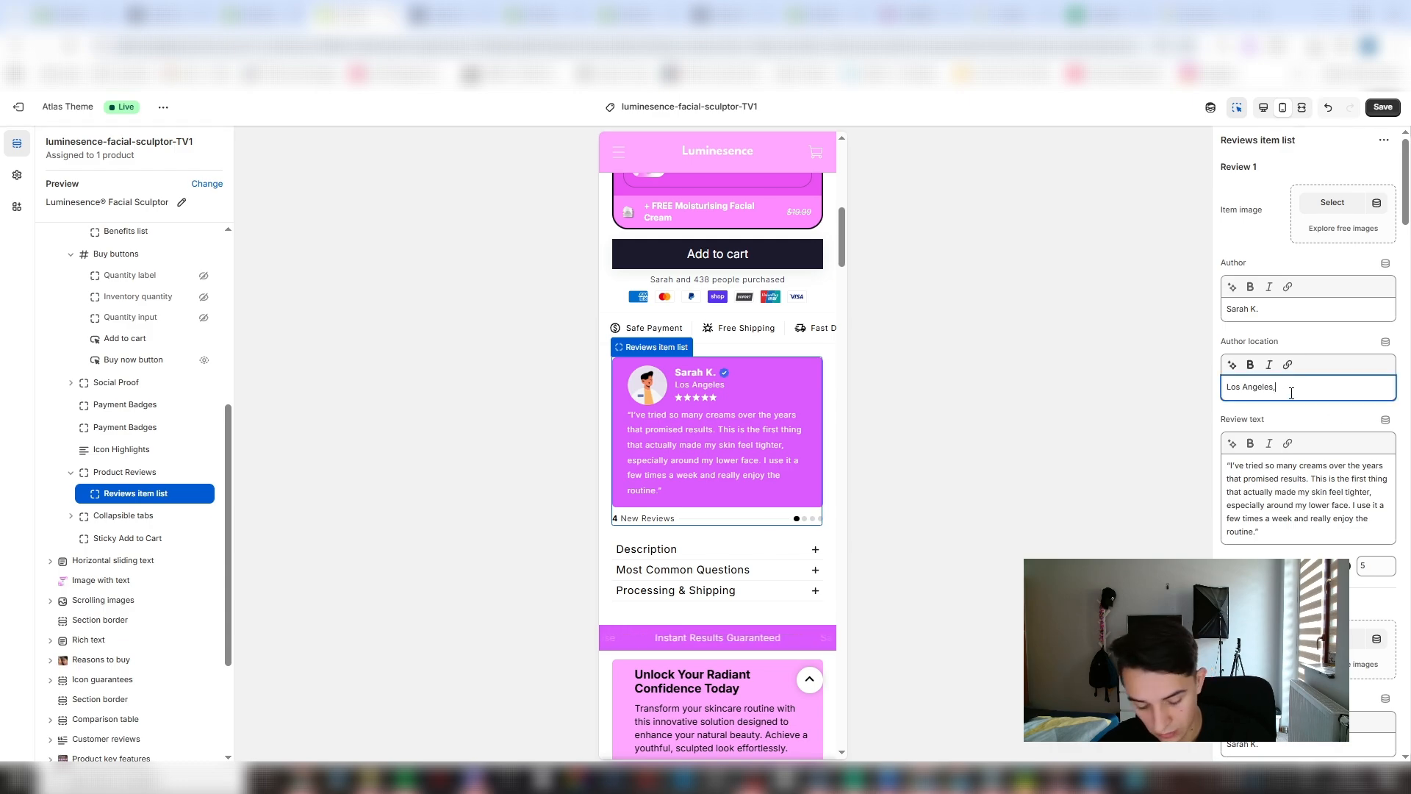
- Add a reviewer photo as Review 1's item image and save the template
left_click(1289, 318)
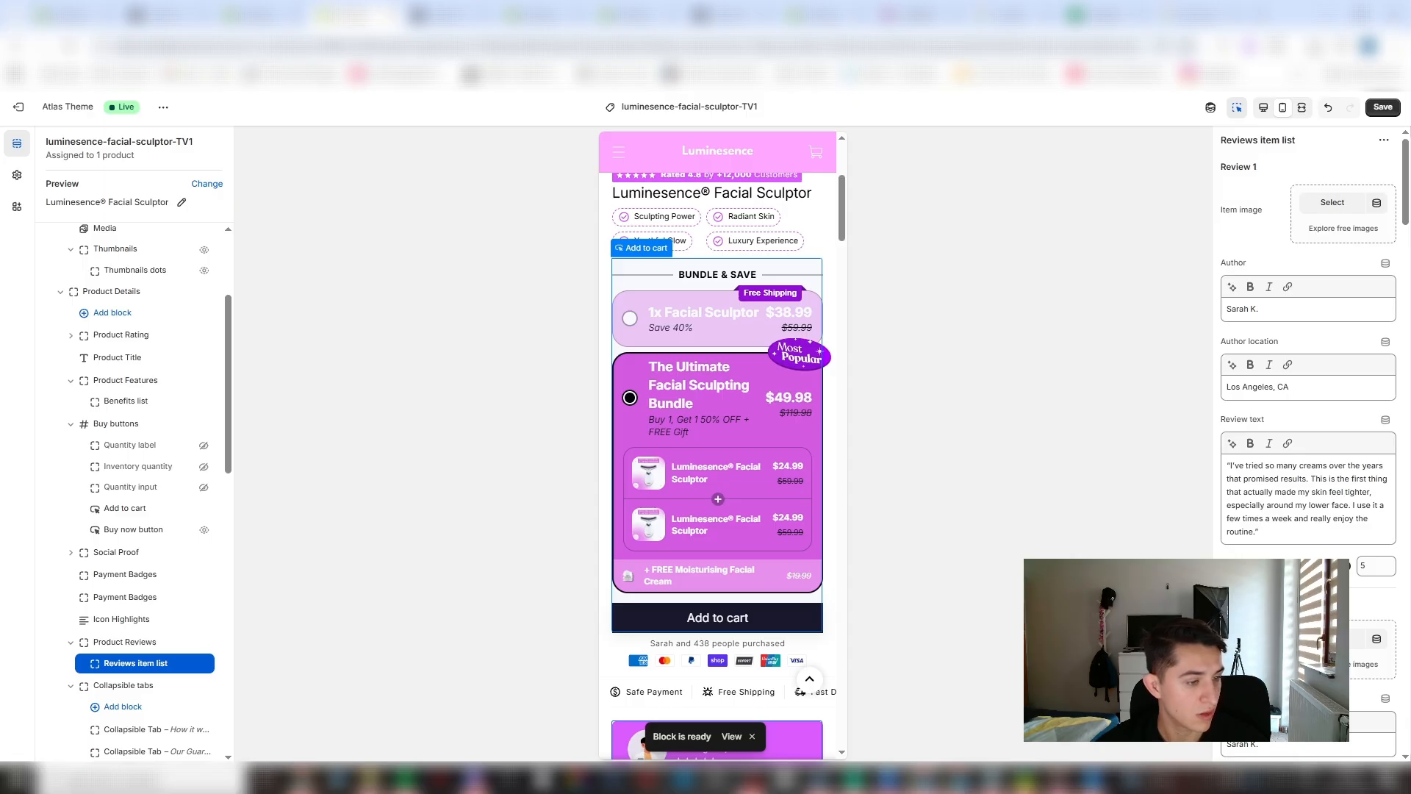
left_click_drag(214, 395, 1333, 206)
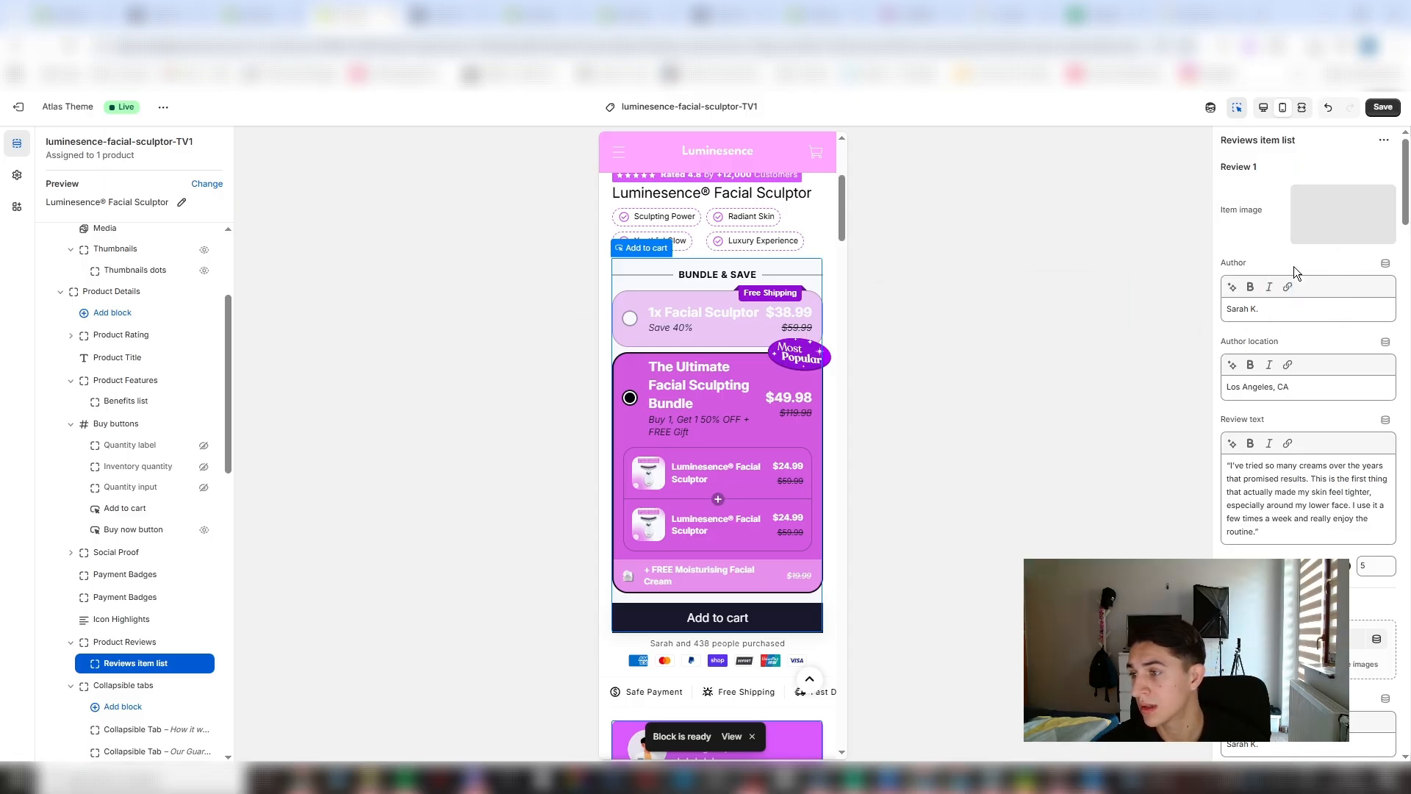
left_click(1385, 108)
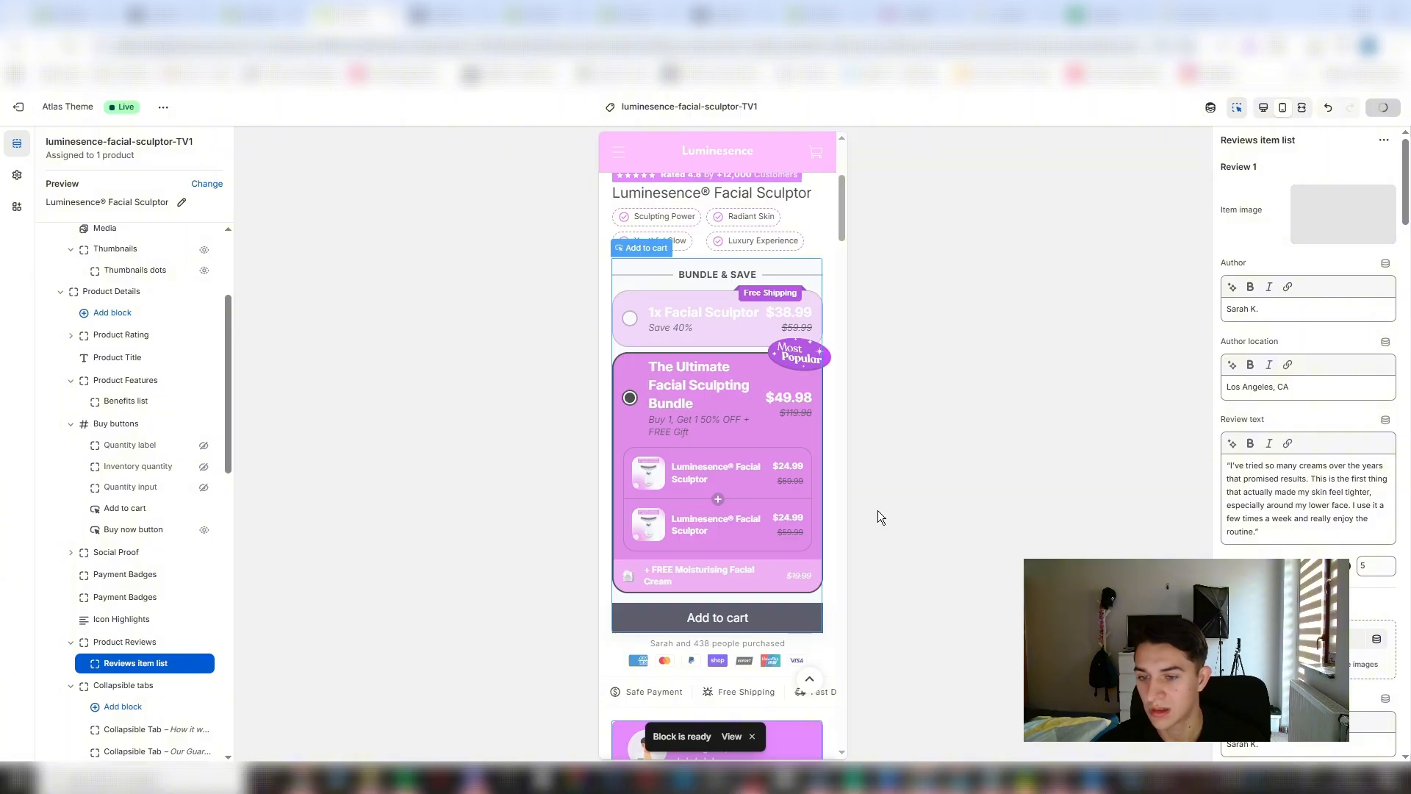
- Check the updated review card, its other slides and the Product Reviews block settings in the mobile preview
scroll(709, 500, "down", 3)
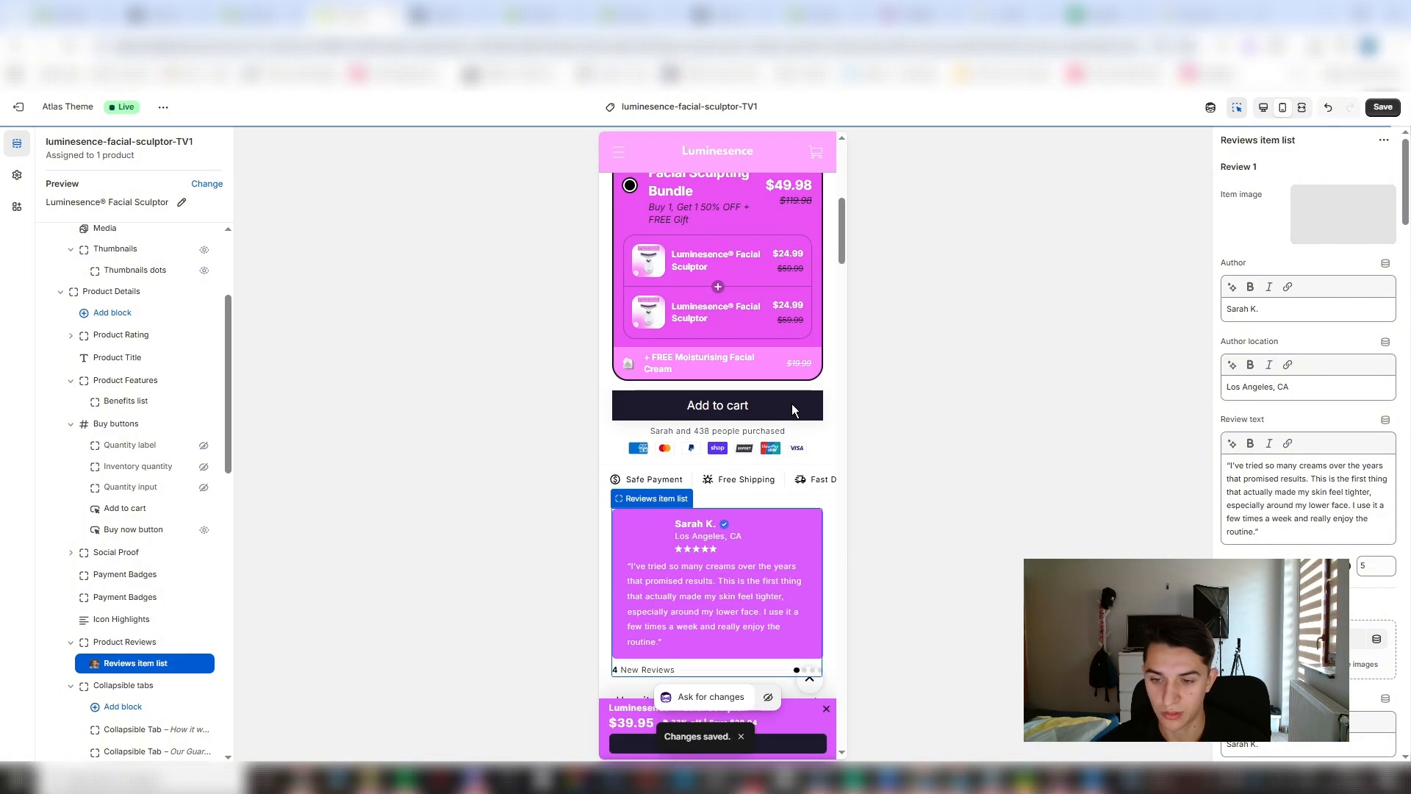
mouse_move(743, 576)
left_mouse_down()
mouse_move(662, 572)
mouse_move(813, 566)
mouse_move(673, 553)
mouse_move(769, 575)
left_mouse_up()
left_click(684, 586)
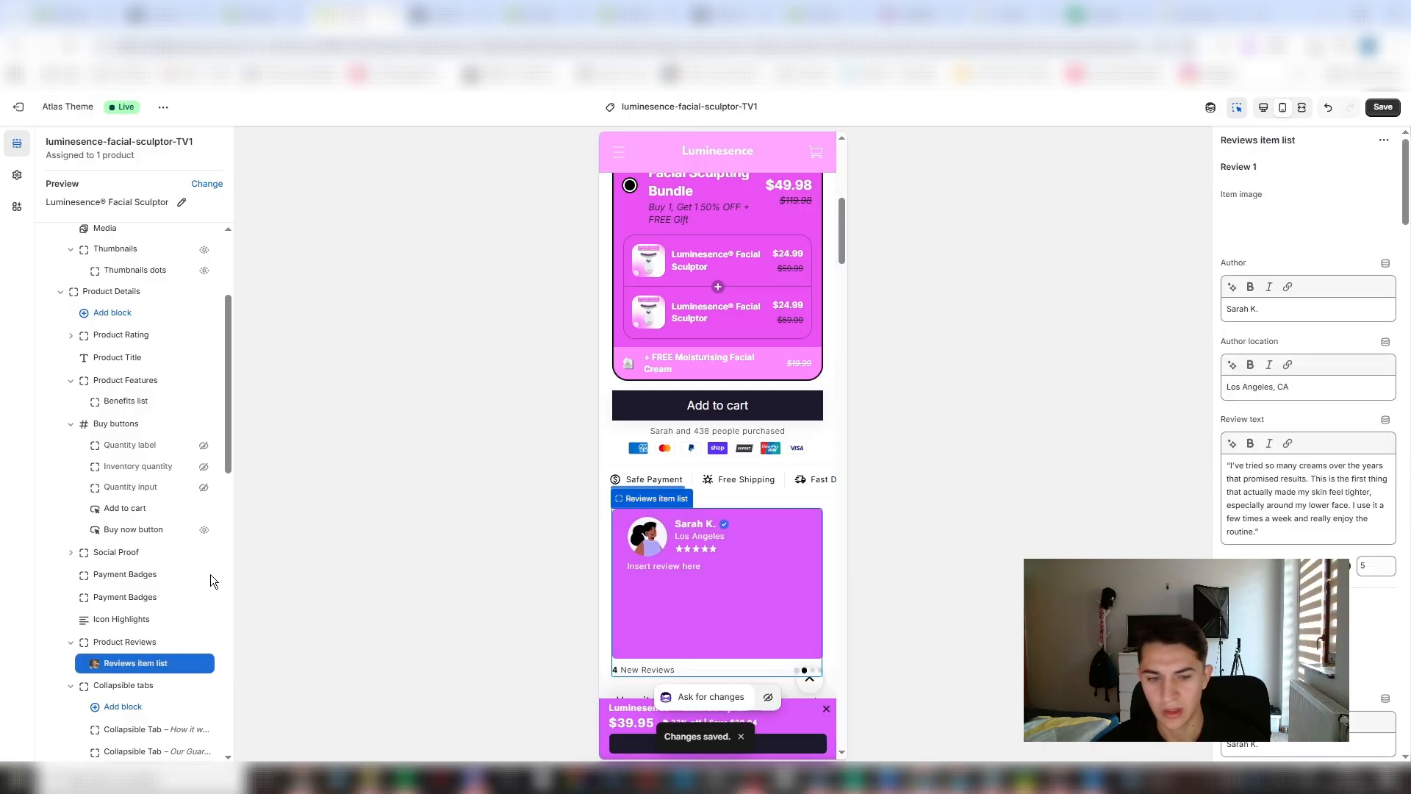
left_click(136, 642)
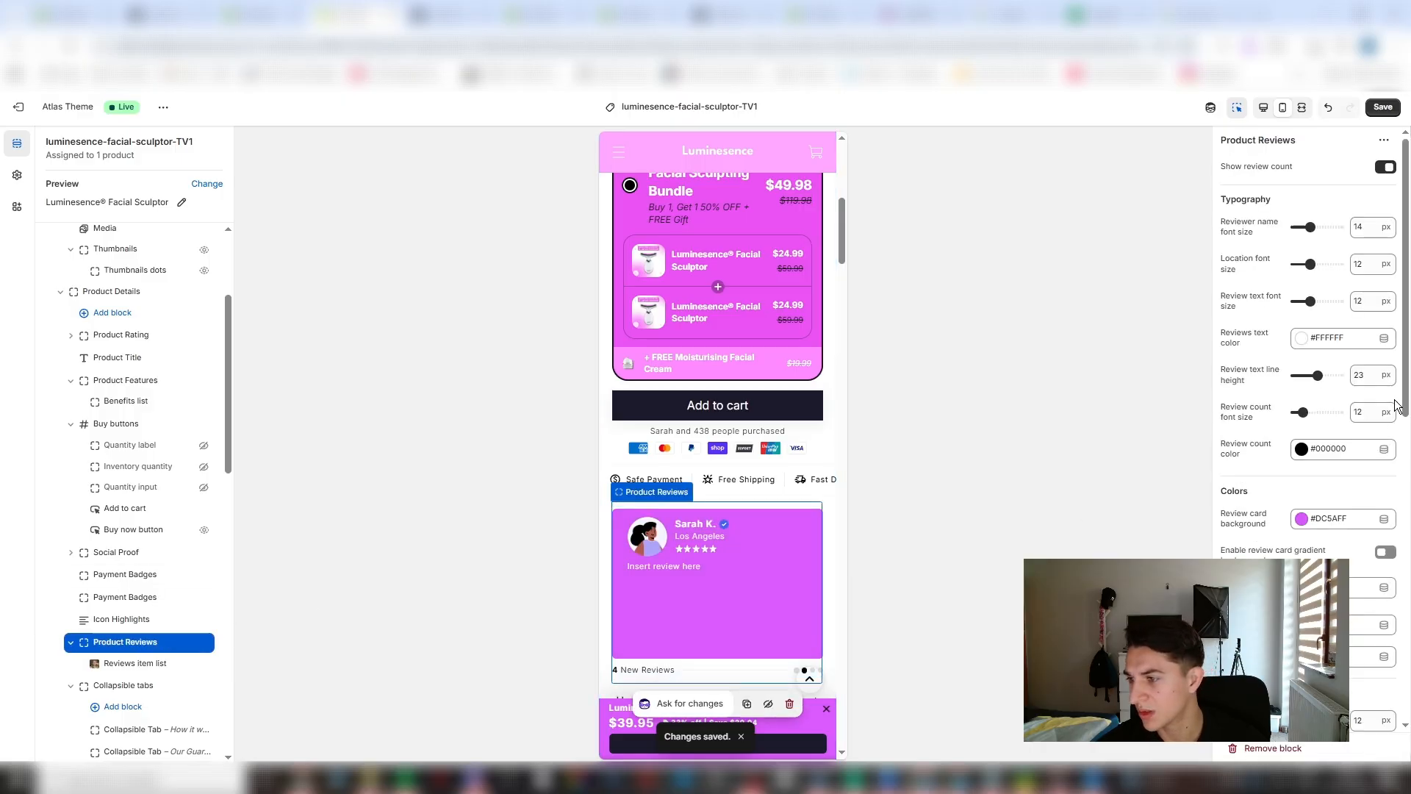
left_click(734, 589)
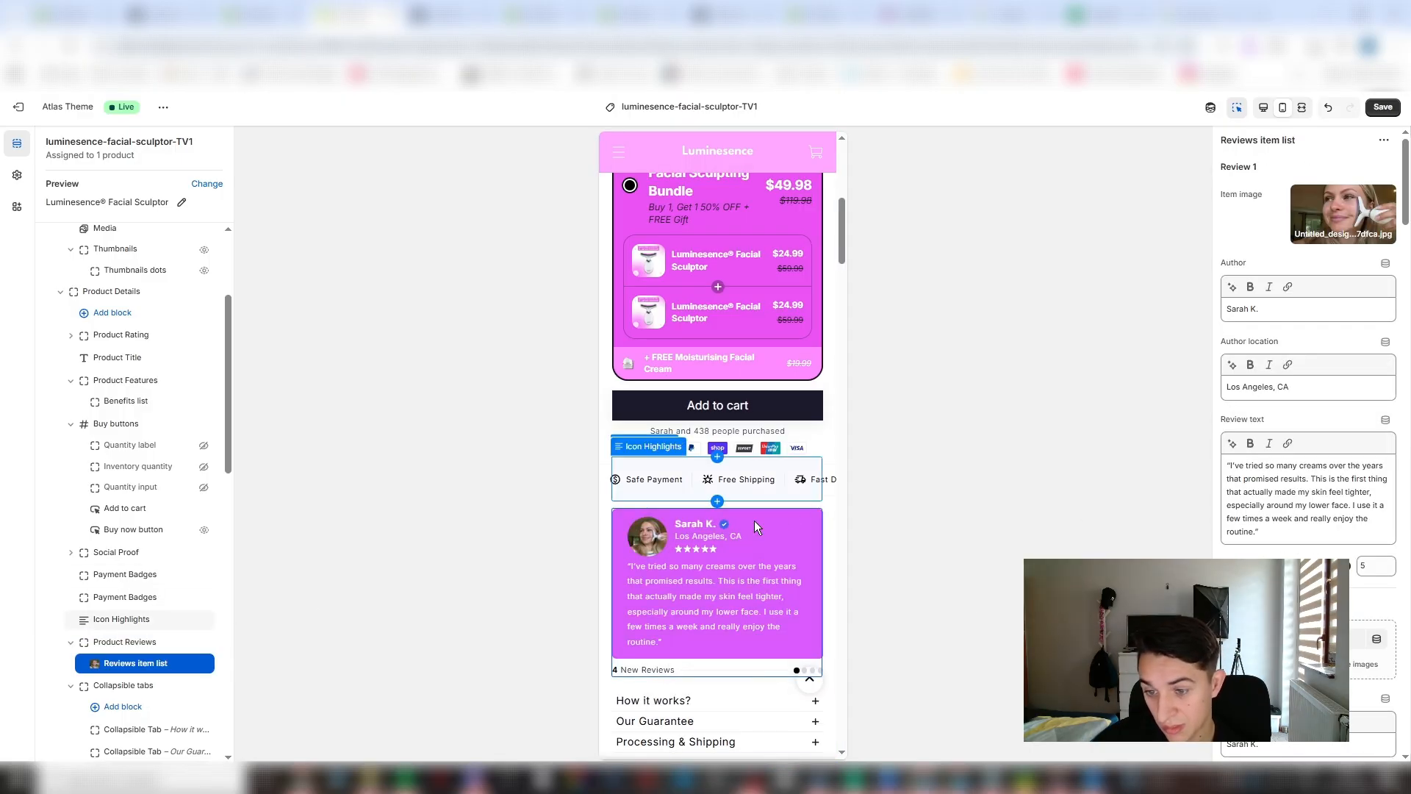
scroll(786, 535, "down", 2)
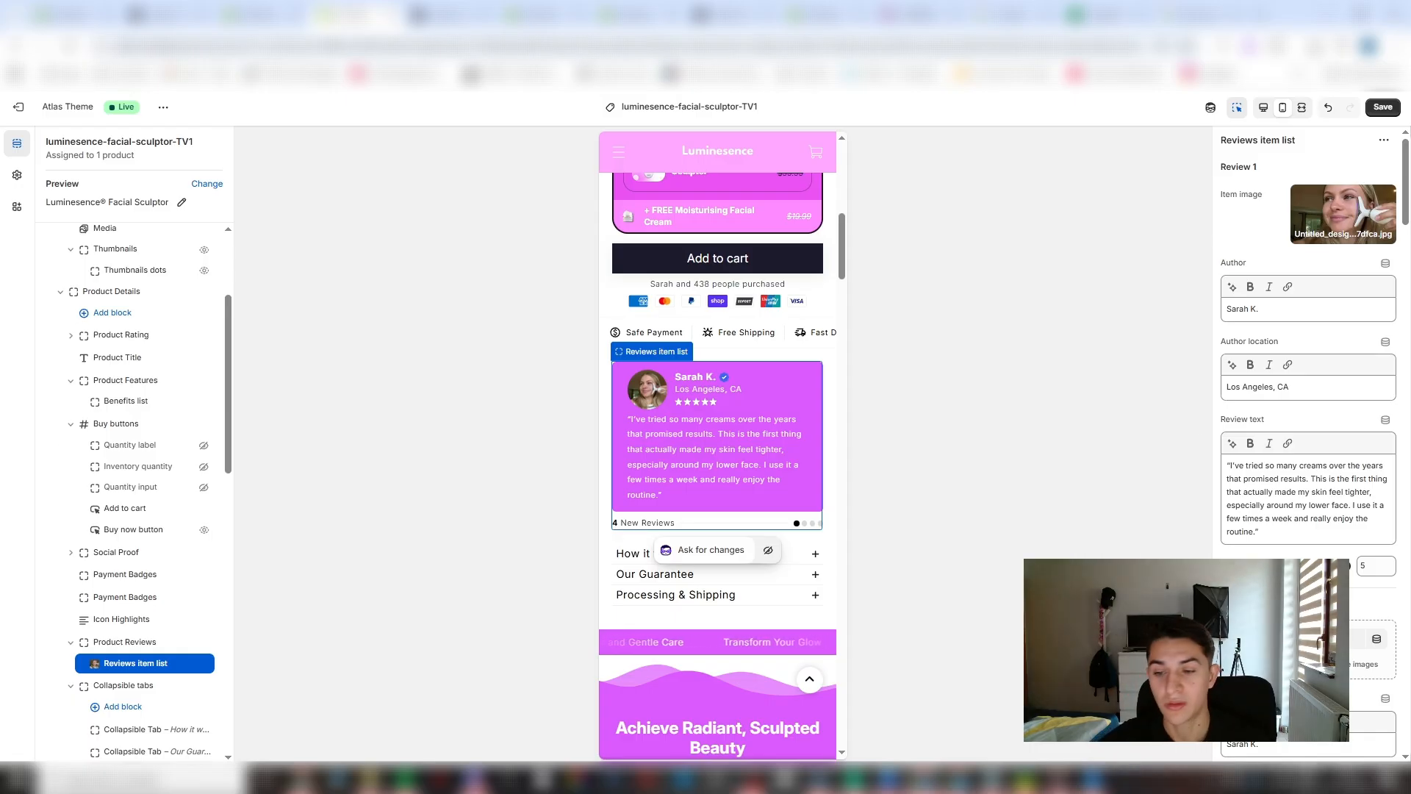
- Rename the first two collapsible tabs below the product reviews to "How it works?" and "Our Guarantee"
left_click(819, 575)
scroll(743, 585, "down", 2)
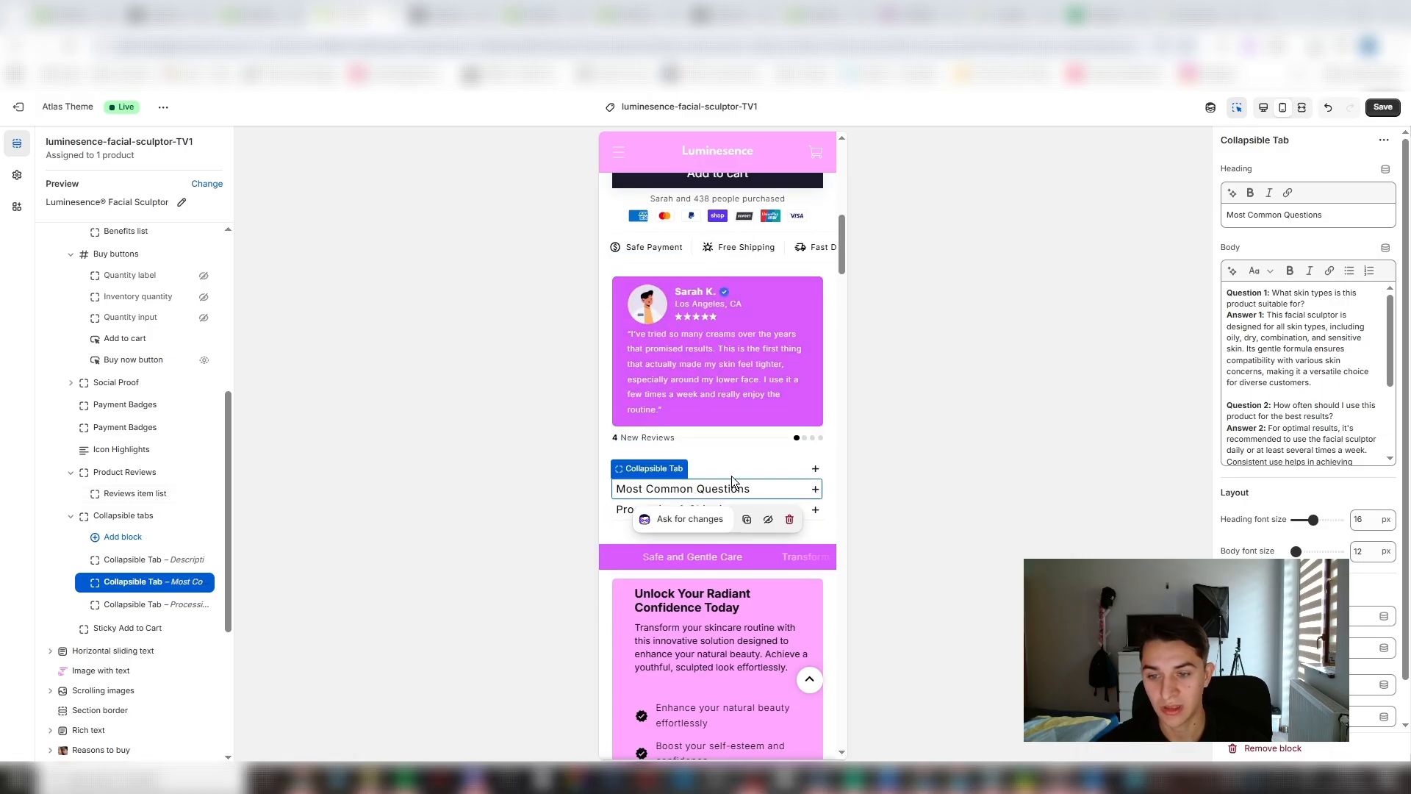
left_click(774, 474)
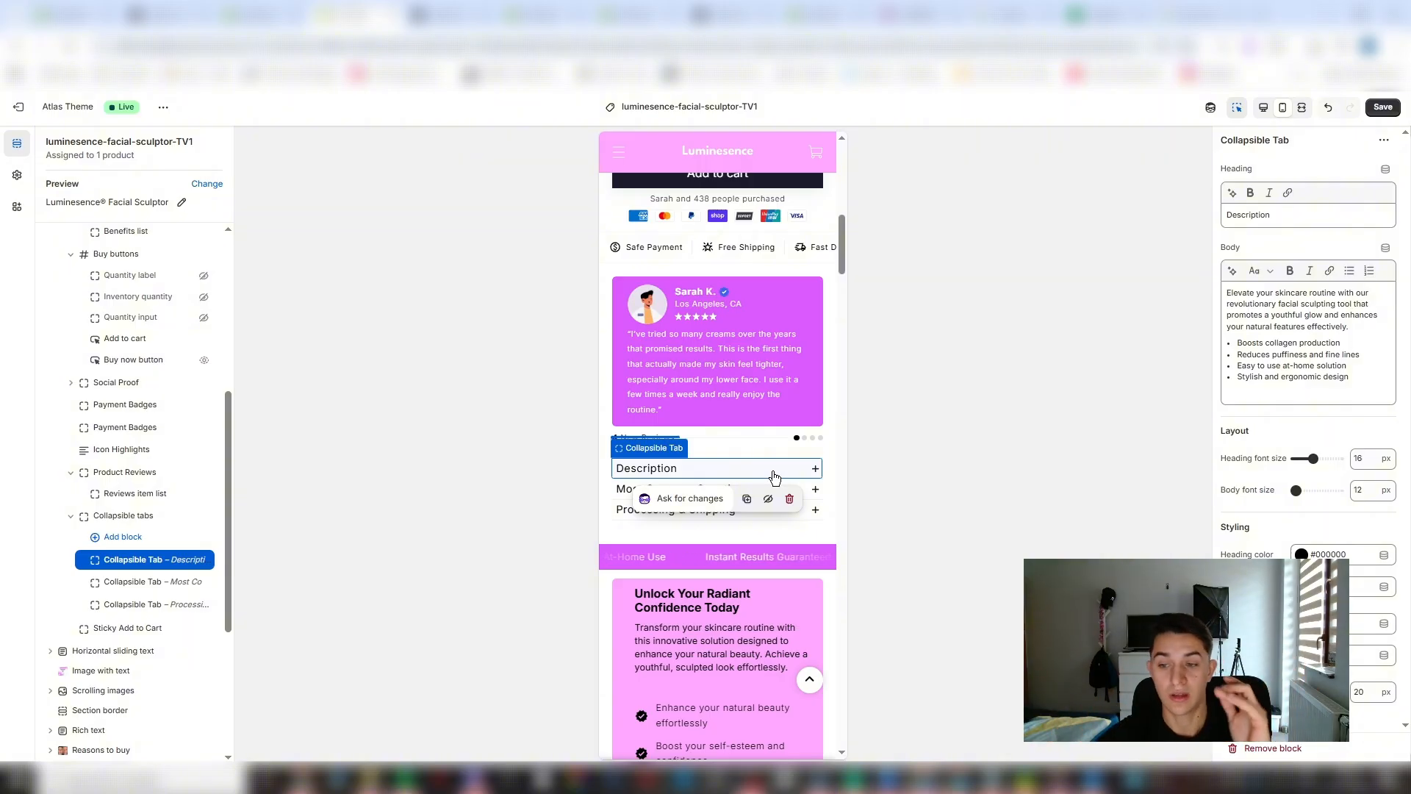
scroll(764, 470, "down", 4)
scroll(743, 414, "up", 3)
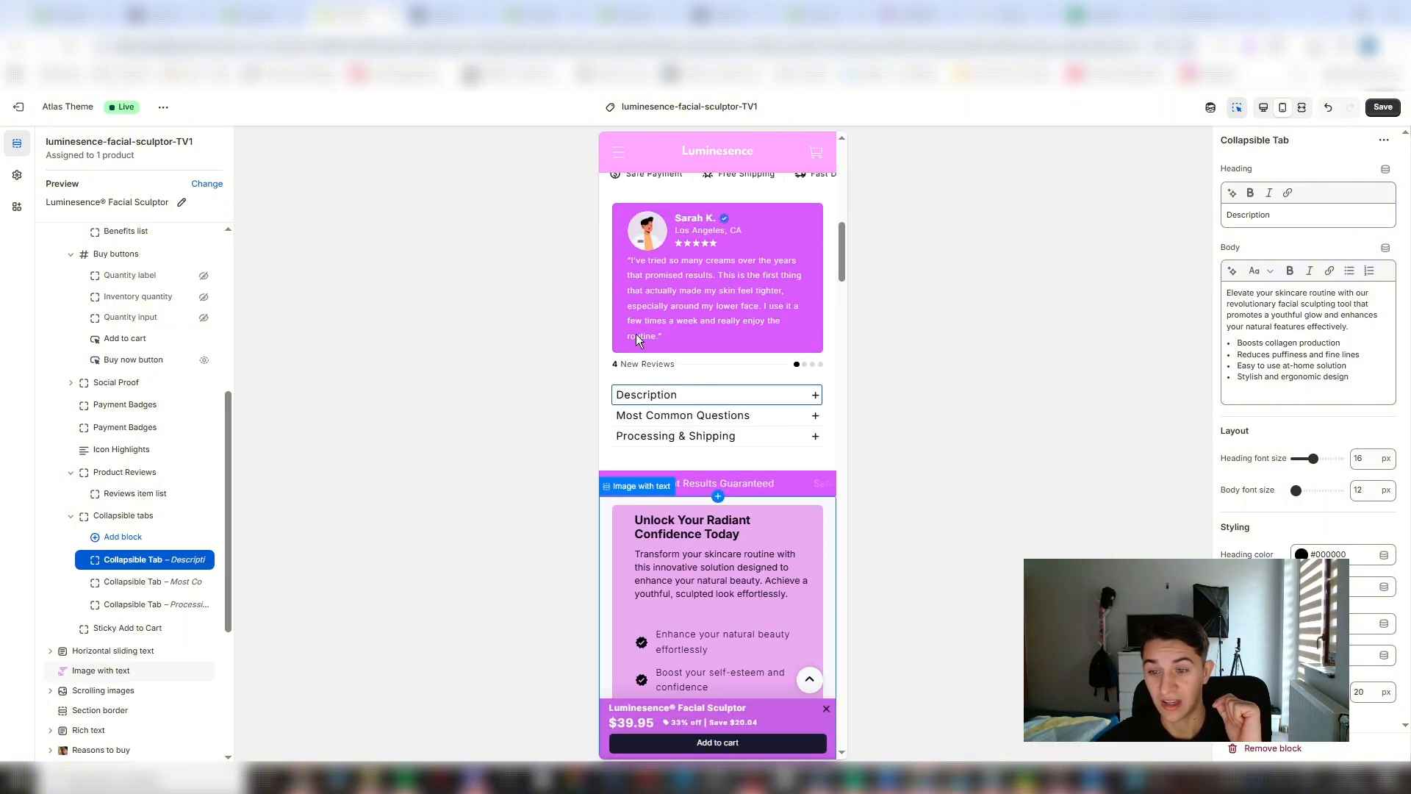
left_click(815, 395)
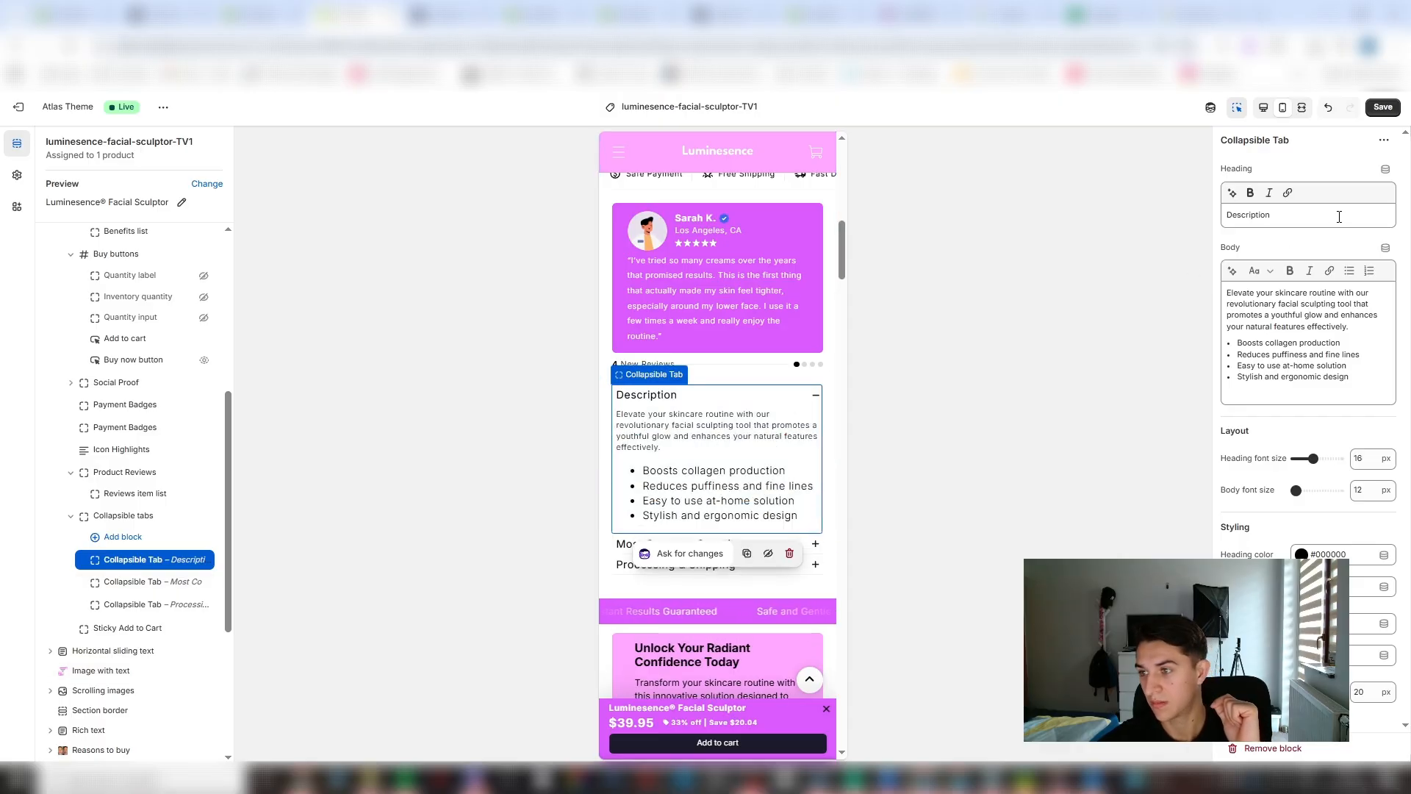
left_click_drag(1339, 214, 1161, 213)
type("How")
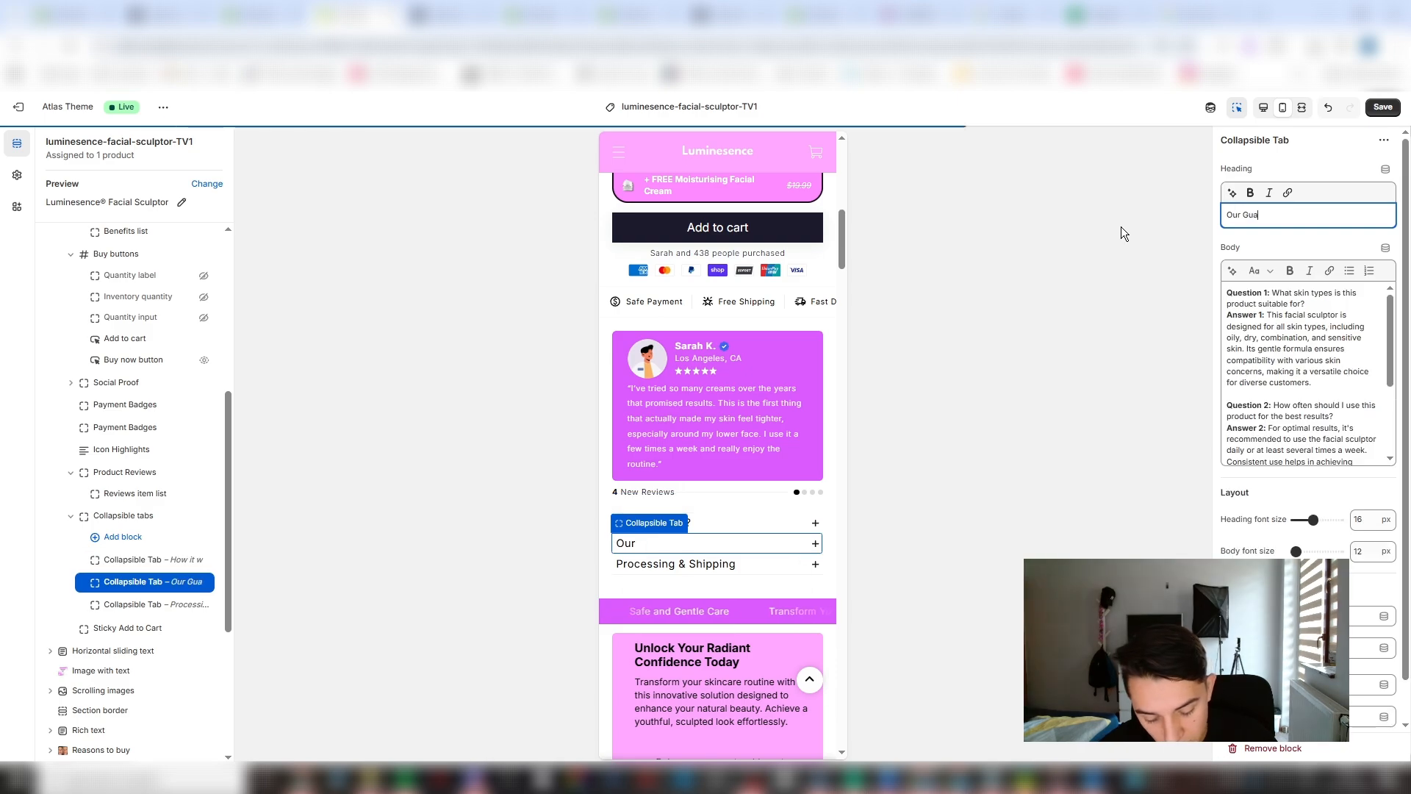
type("antee")
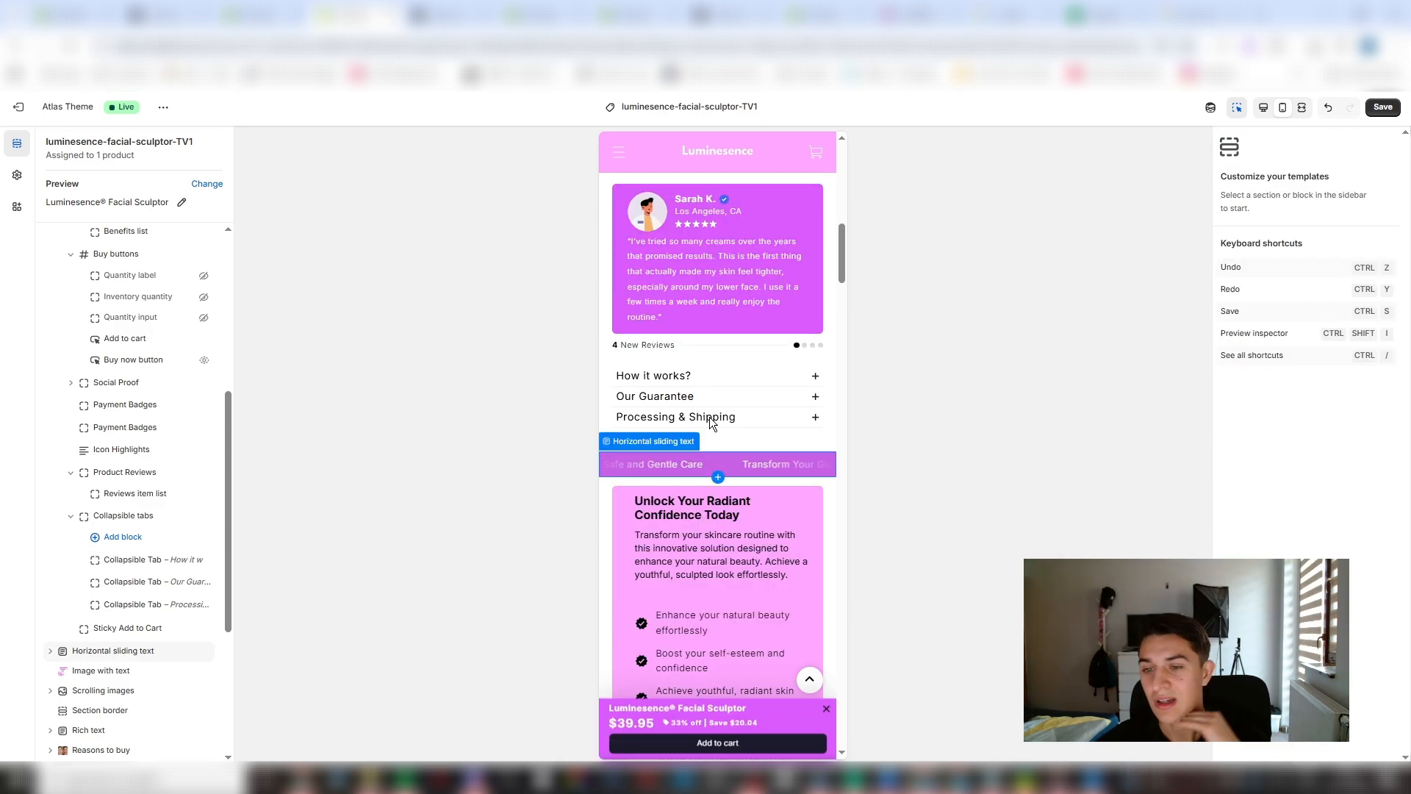
scroll(710, 419, "up", 2)
left_click(702, 491)
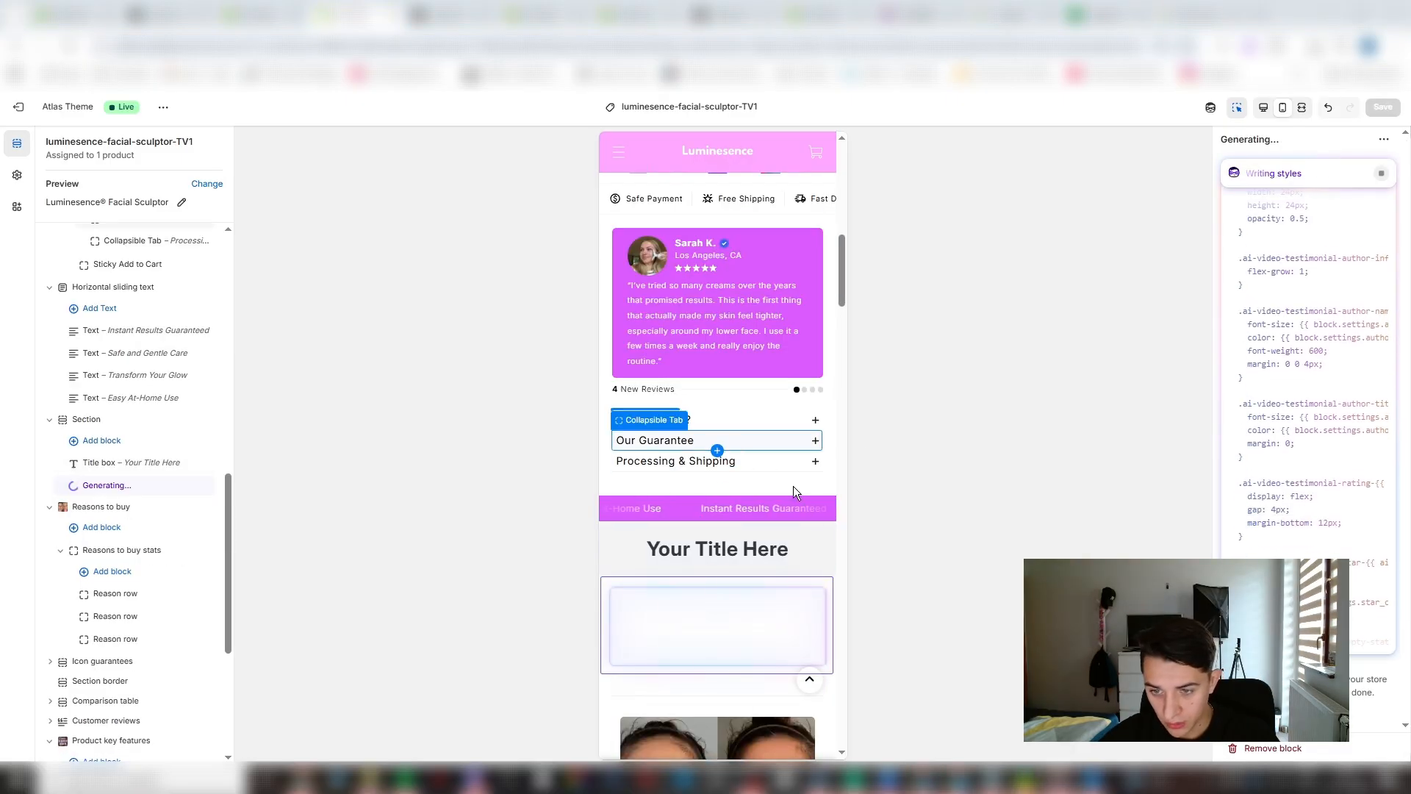
- Set the new title box to "Loved By Everyone!" with a white background and a #000000 title colour
left_click(790, 549)
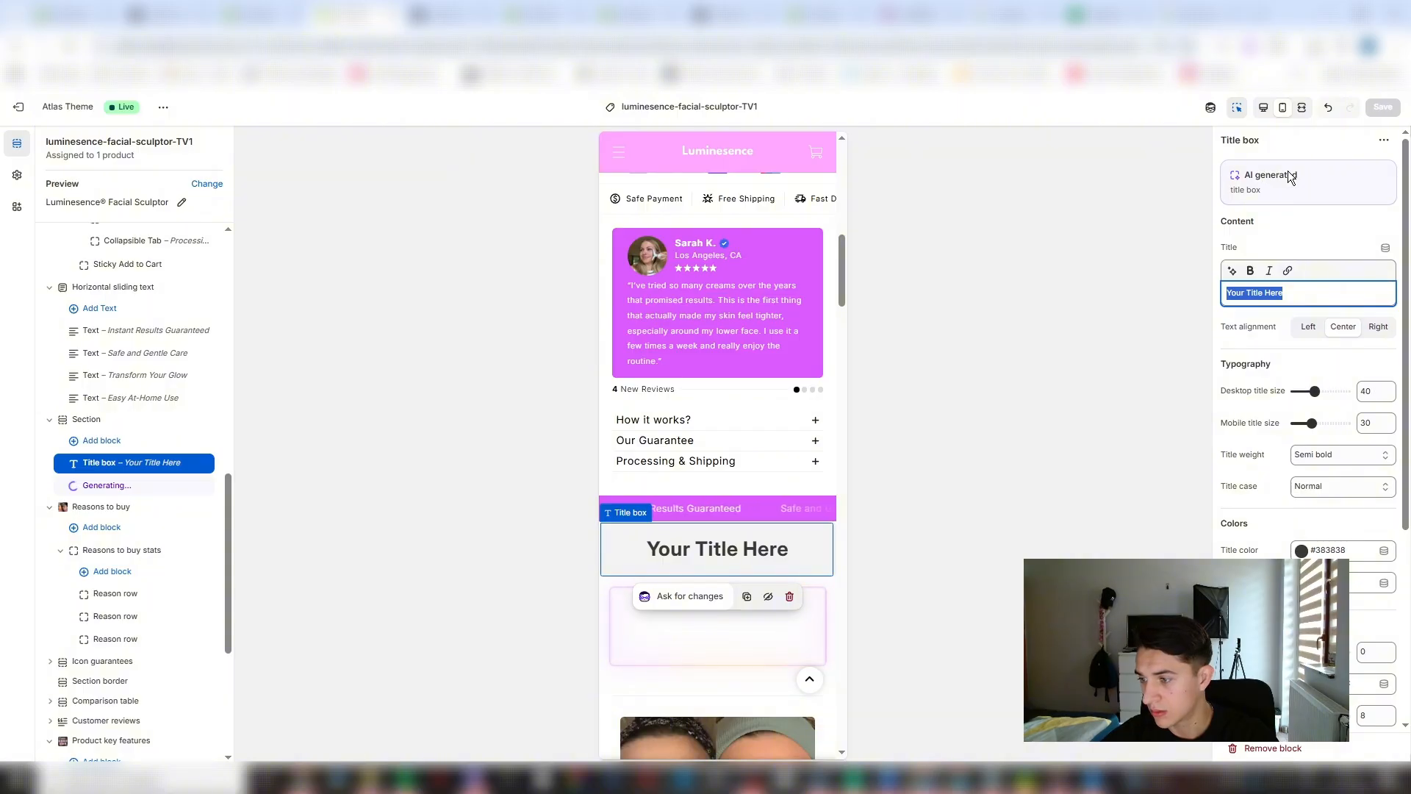
left_click(1301, 583)
left_click_drag(1298, 421, 1246, 355)
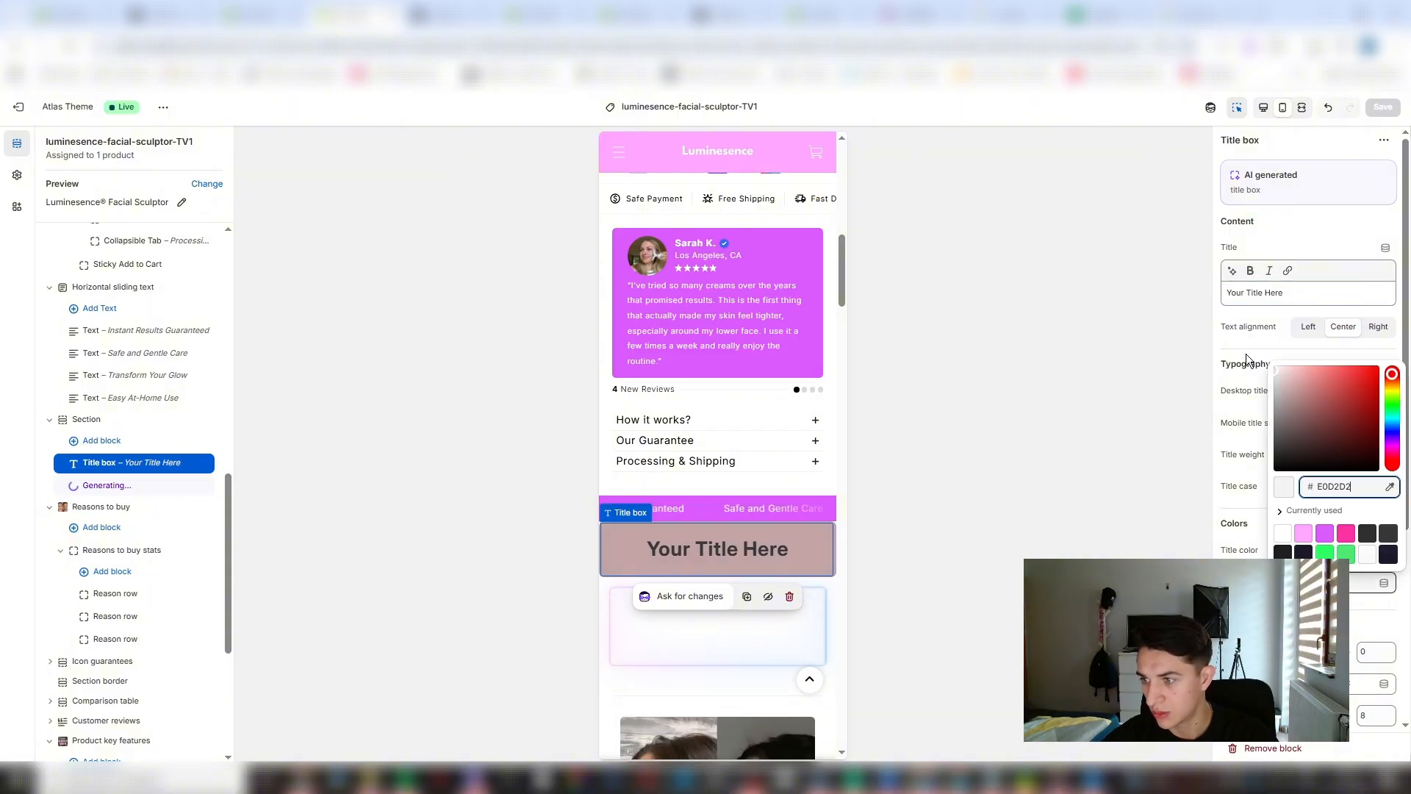
left_click(1167, 368)
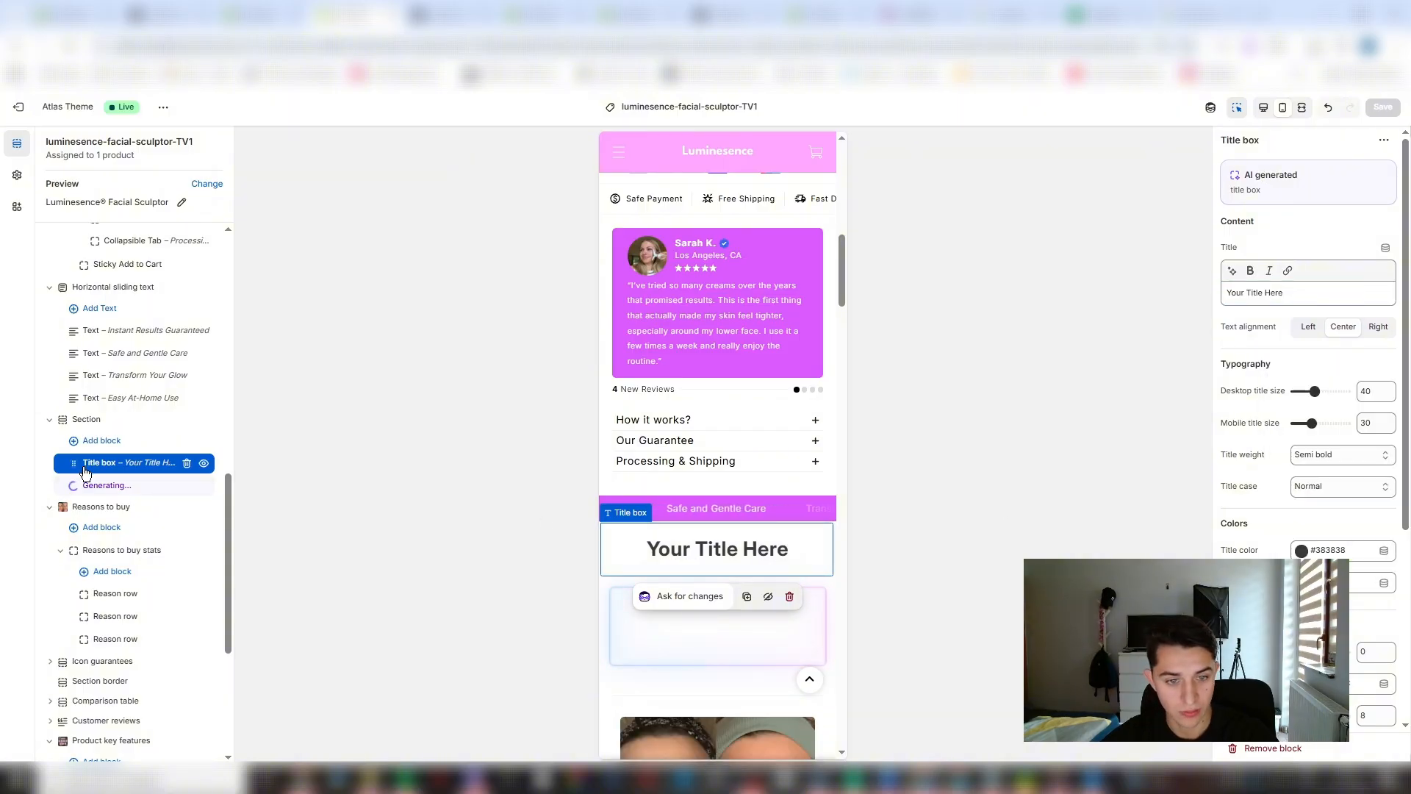
left_click_drag(63, 426, 64, 435)
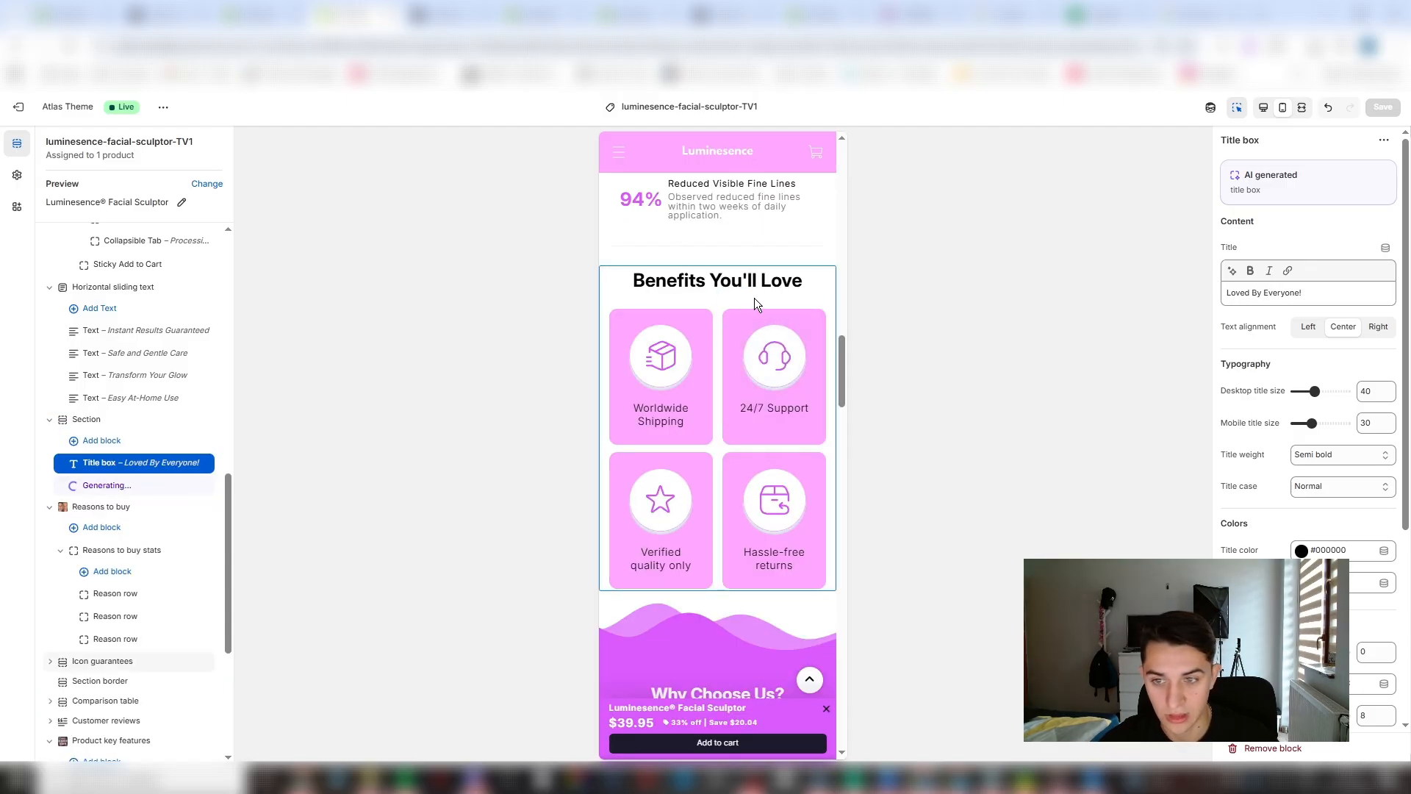
- Move the Icon guarantees section "Benefits You'll Love" down the page, between FAQ's and Contact us
left_click(800, 287)
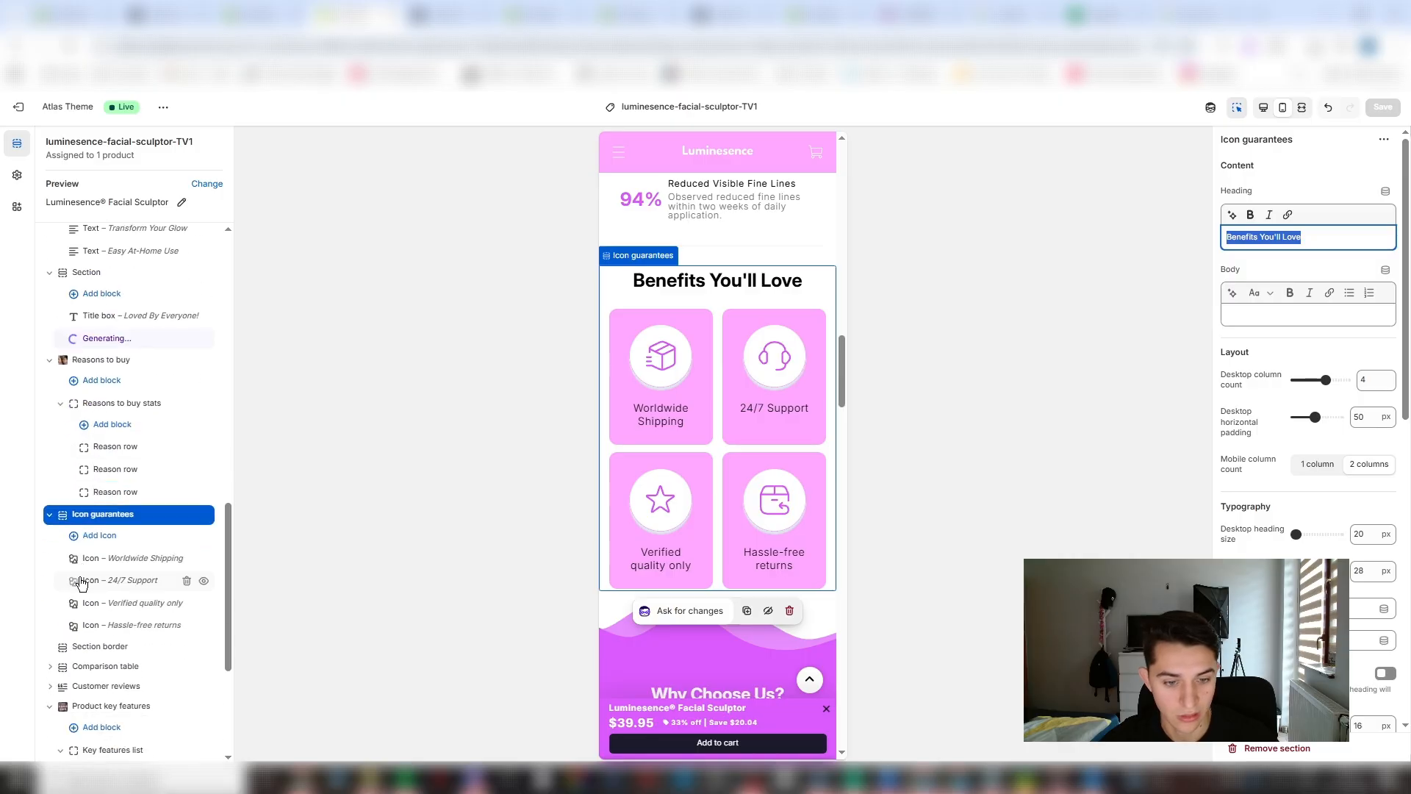
left_click_drag(64, 519, 85, 639)
scroll(147, 558, "down", 2)
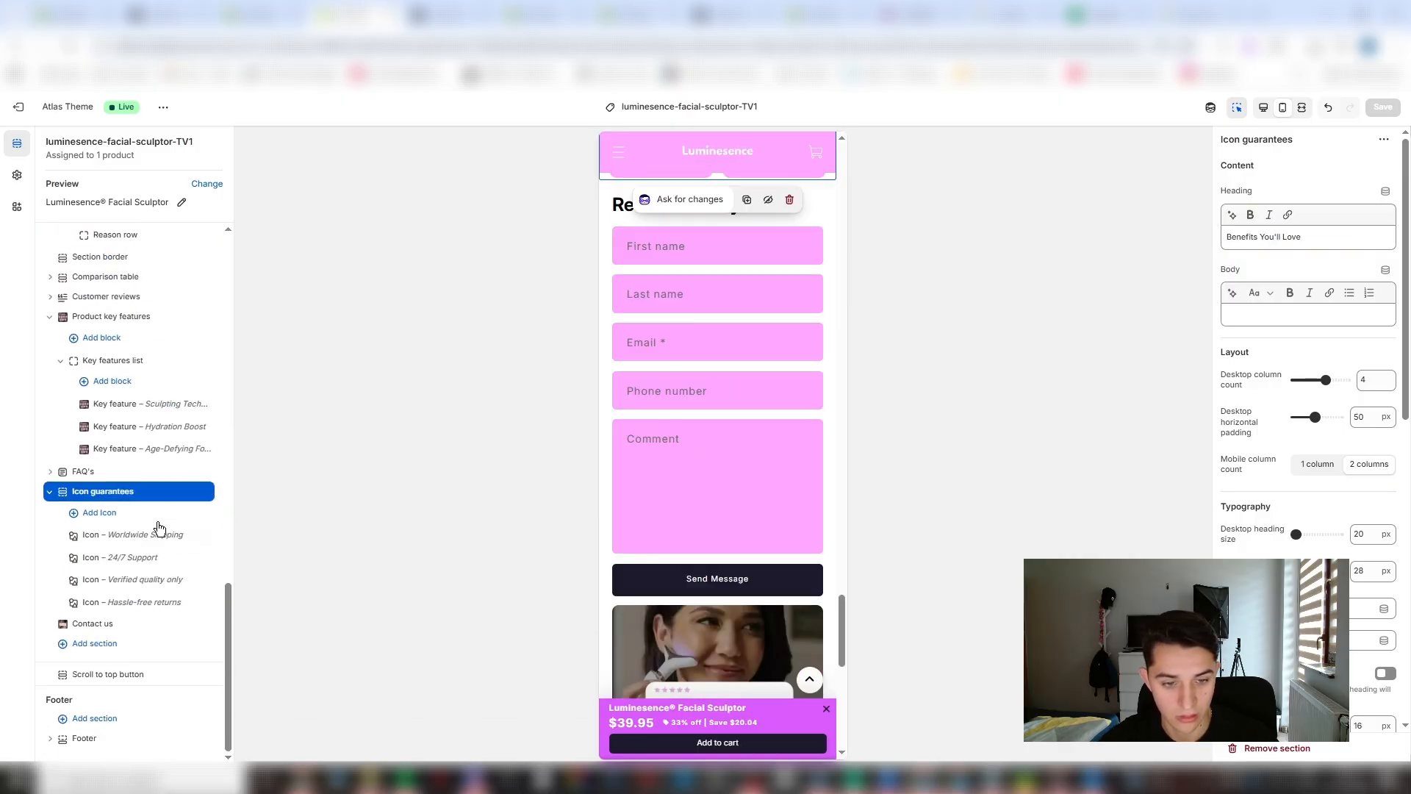
- Remove the Contact us section with the "Reach Out Any Time" form from the product page
left_click(145, 624)
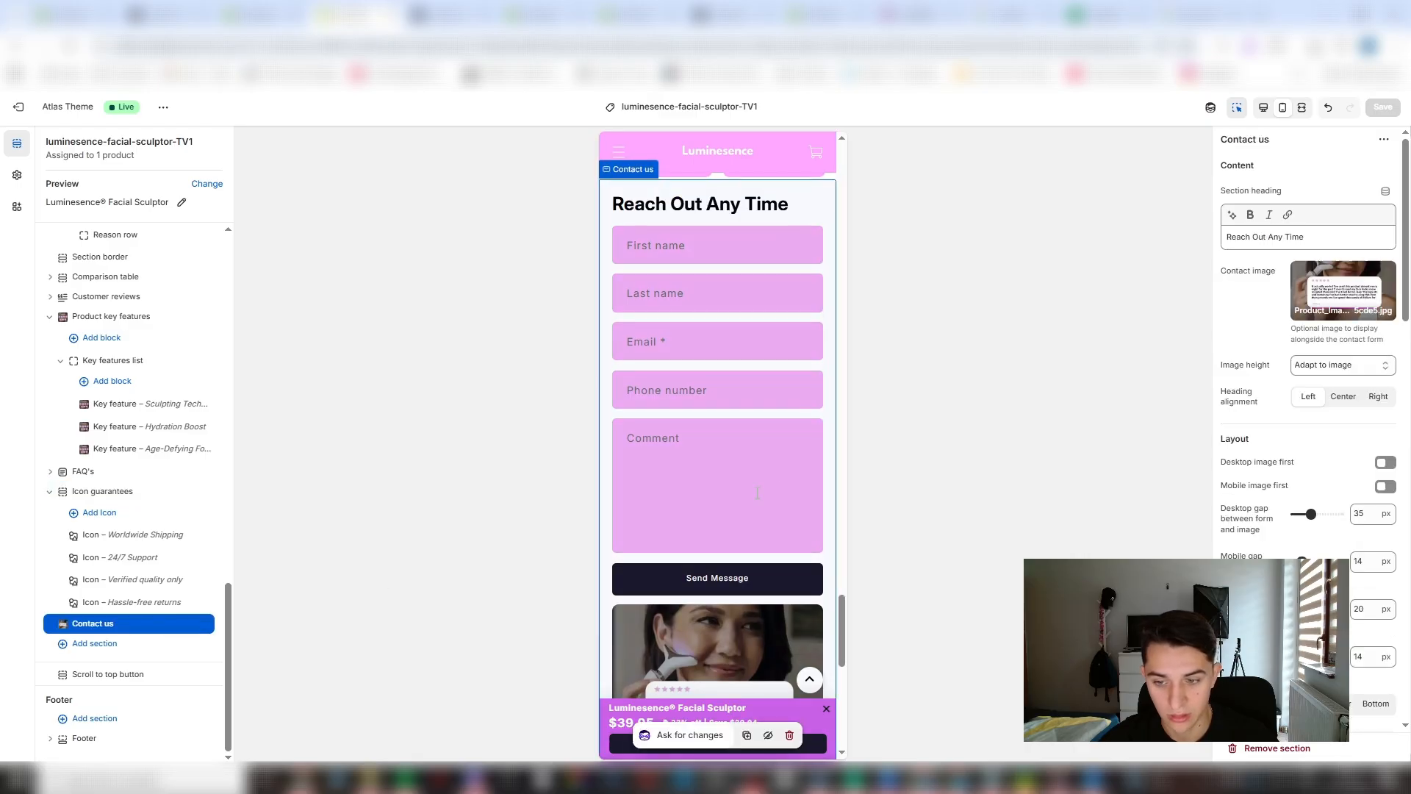
scroll(748, 504, "down", 5)
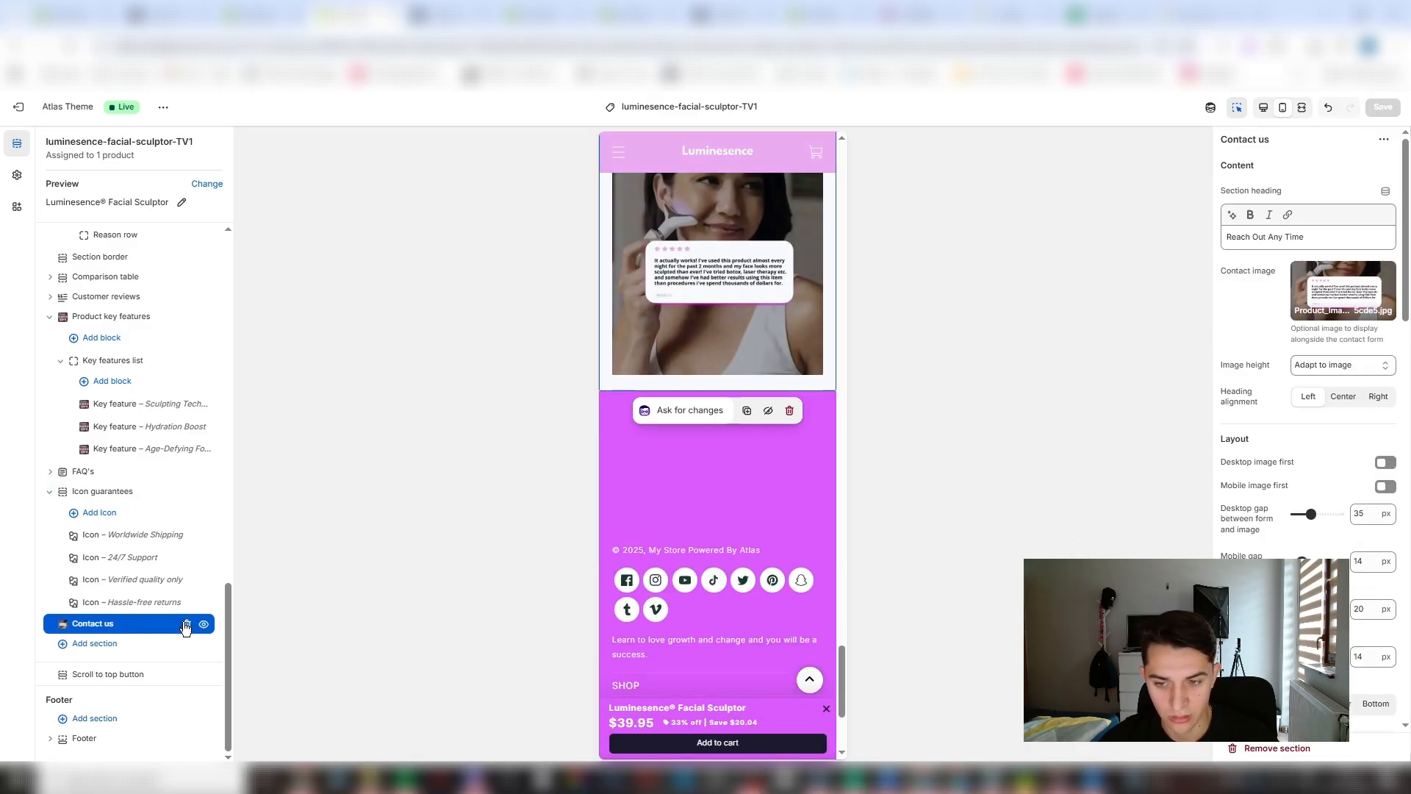
left_click(188, 624)
scroll(727, 485, "down", 2)
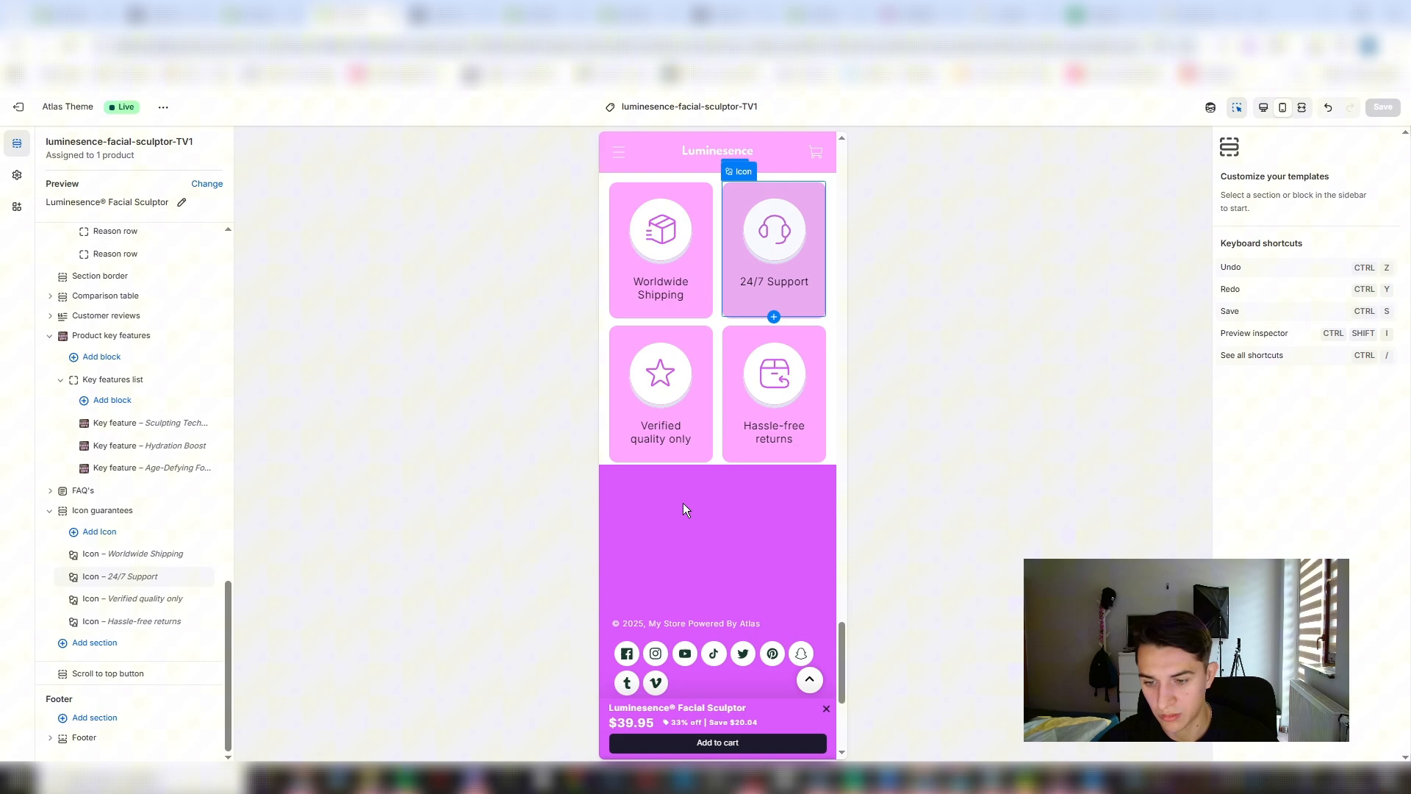
- Add the Luminesence PNG logo as the footer image and centre it on both desktop and mobile
left_click(726, 531)
left_click(1332, 178)
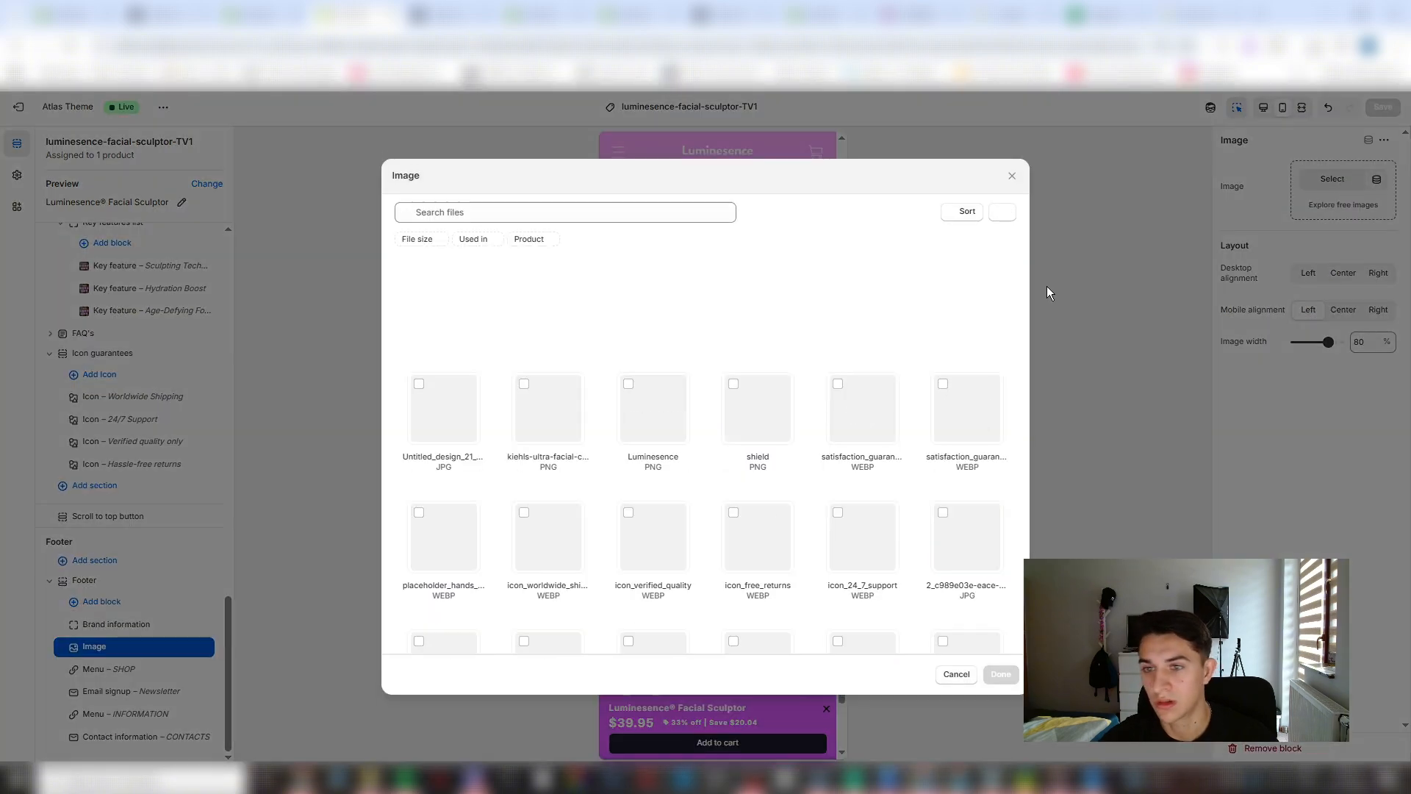
left_click(646, 380)
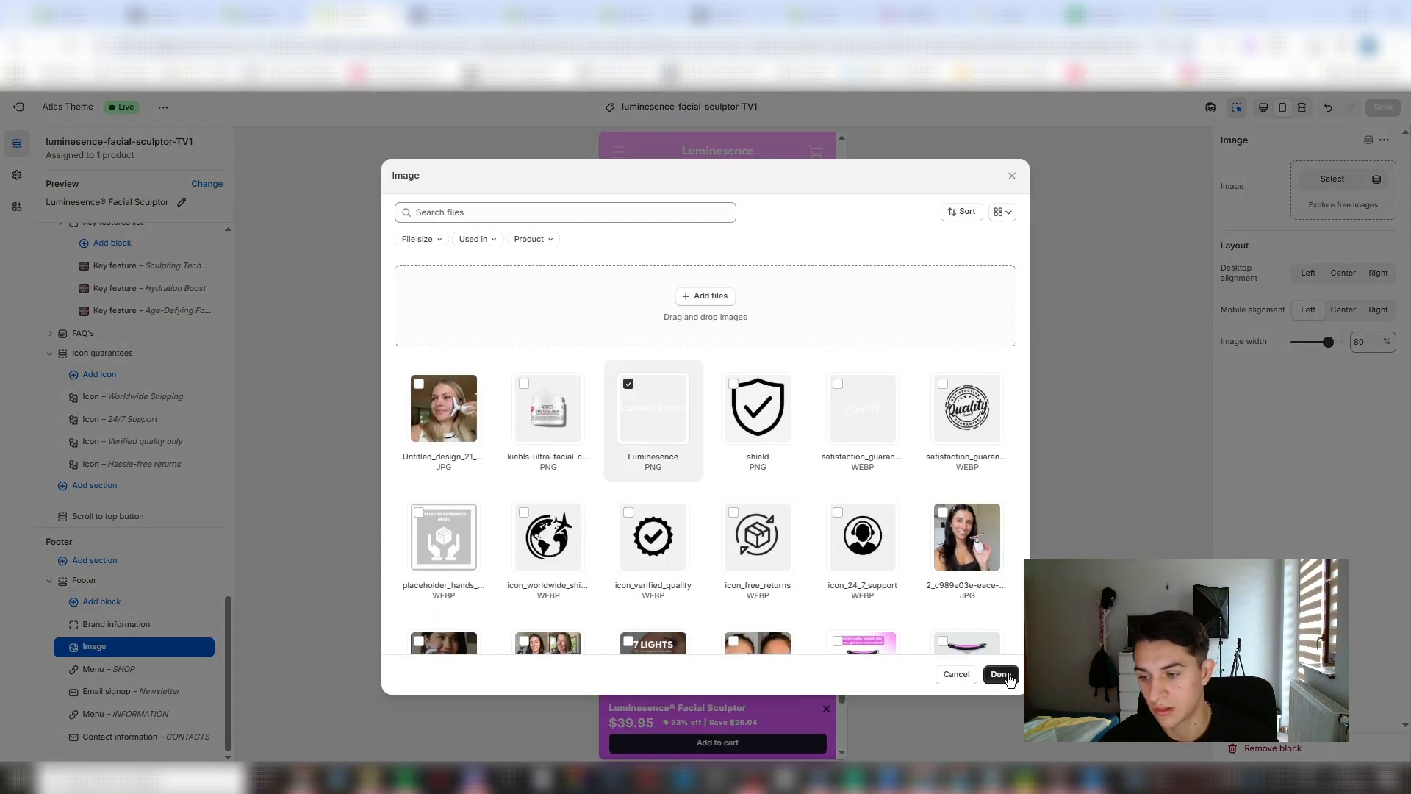
left_click(1001, 674)
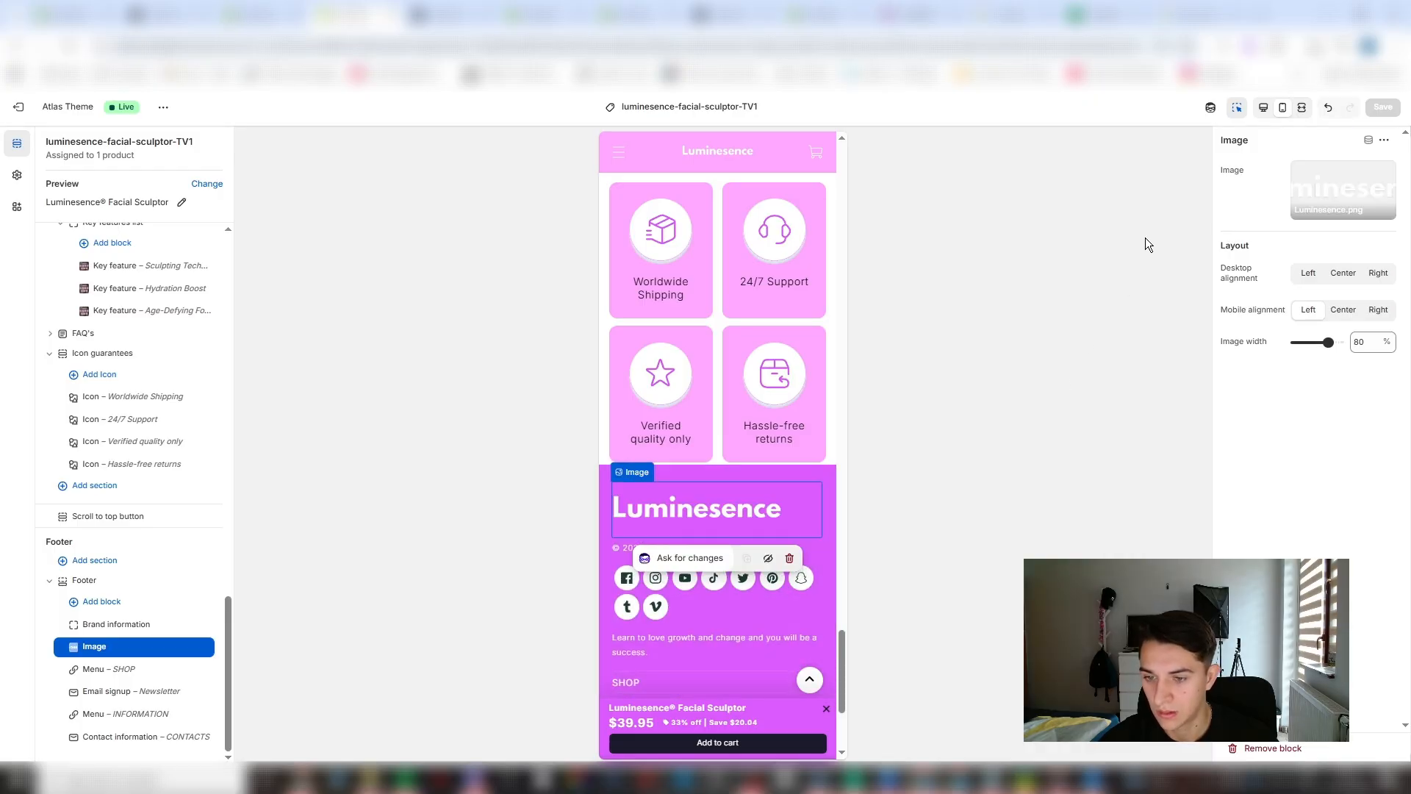
left_click(1345, 309)
left_click(1342, 272)
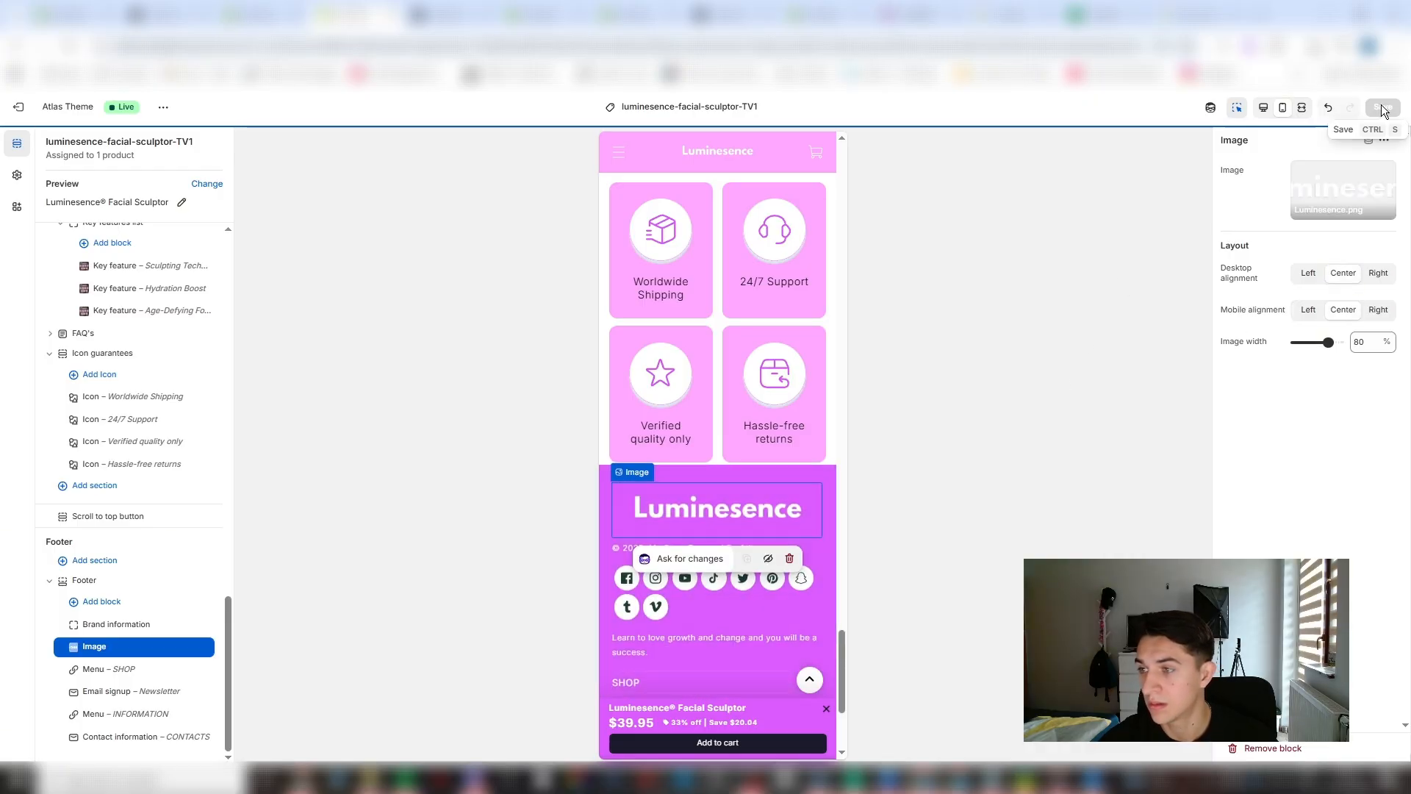
- Turn off the social icons in the footer's Brand information block
left_click(738, 613)
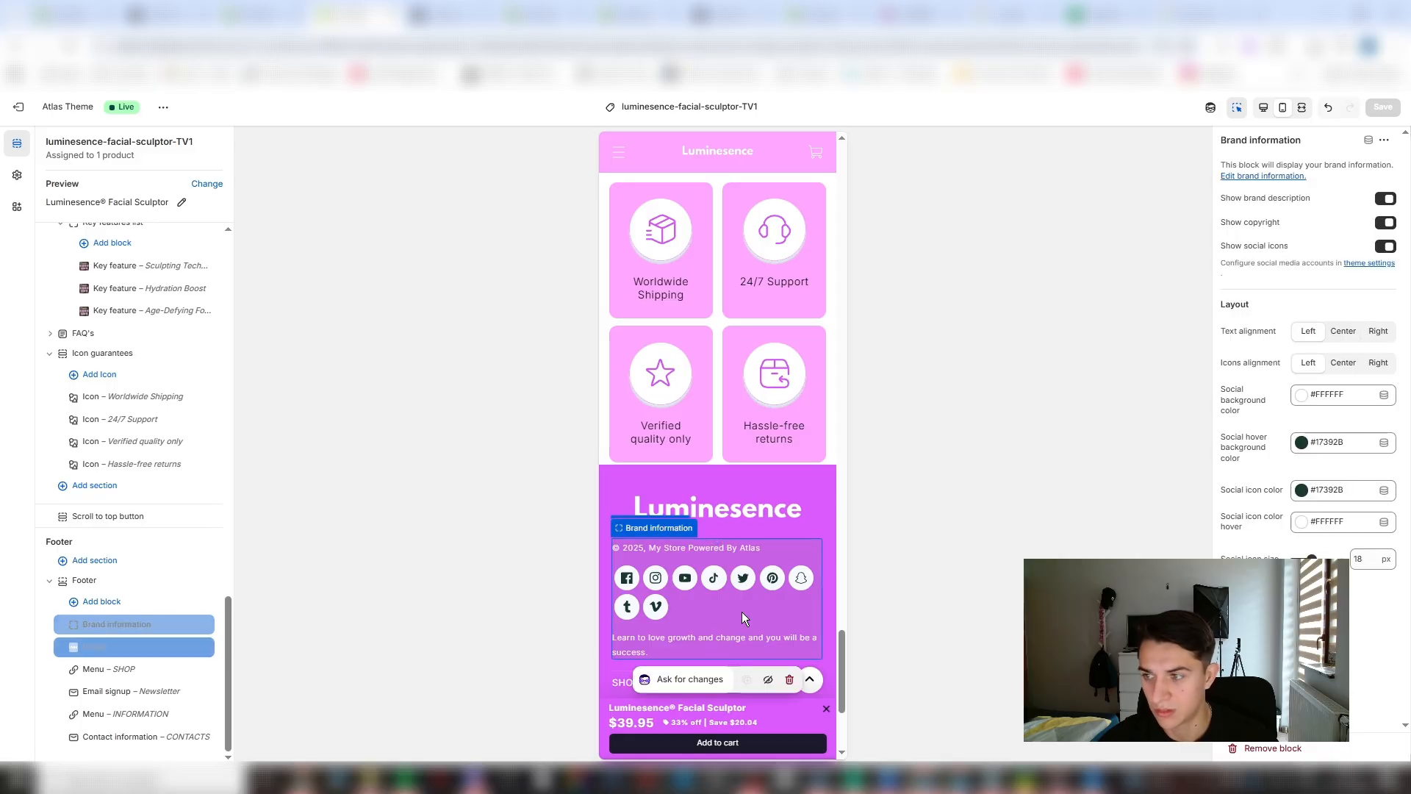
left_click(1386, 247)
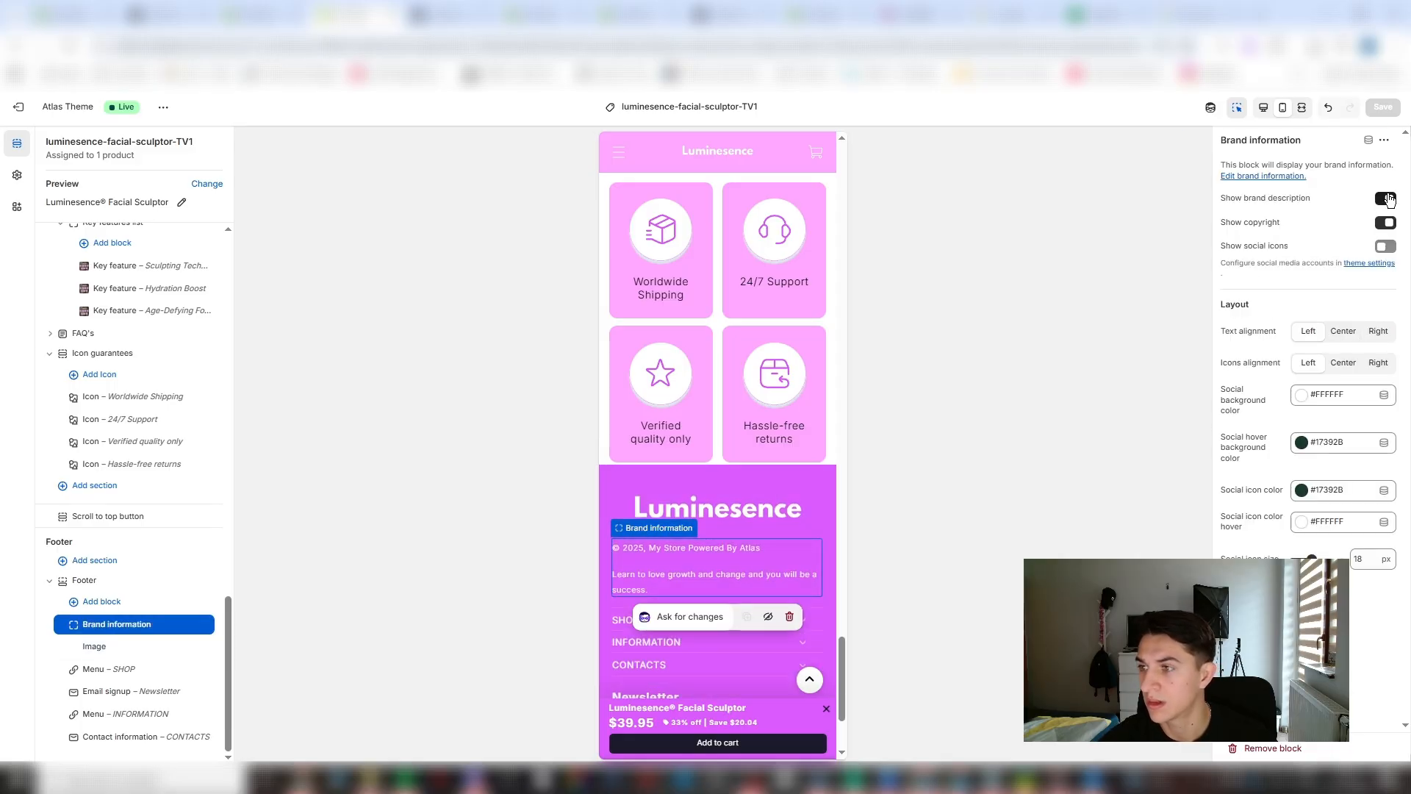
scroll(686, 570, "down", 3)
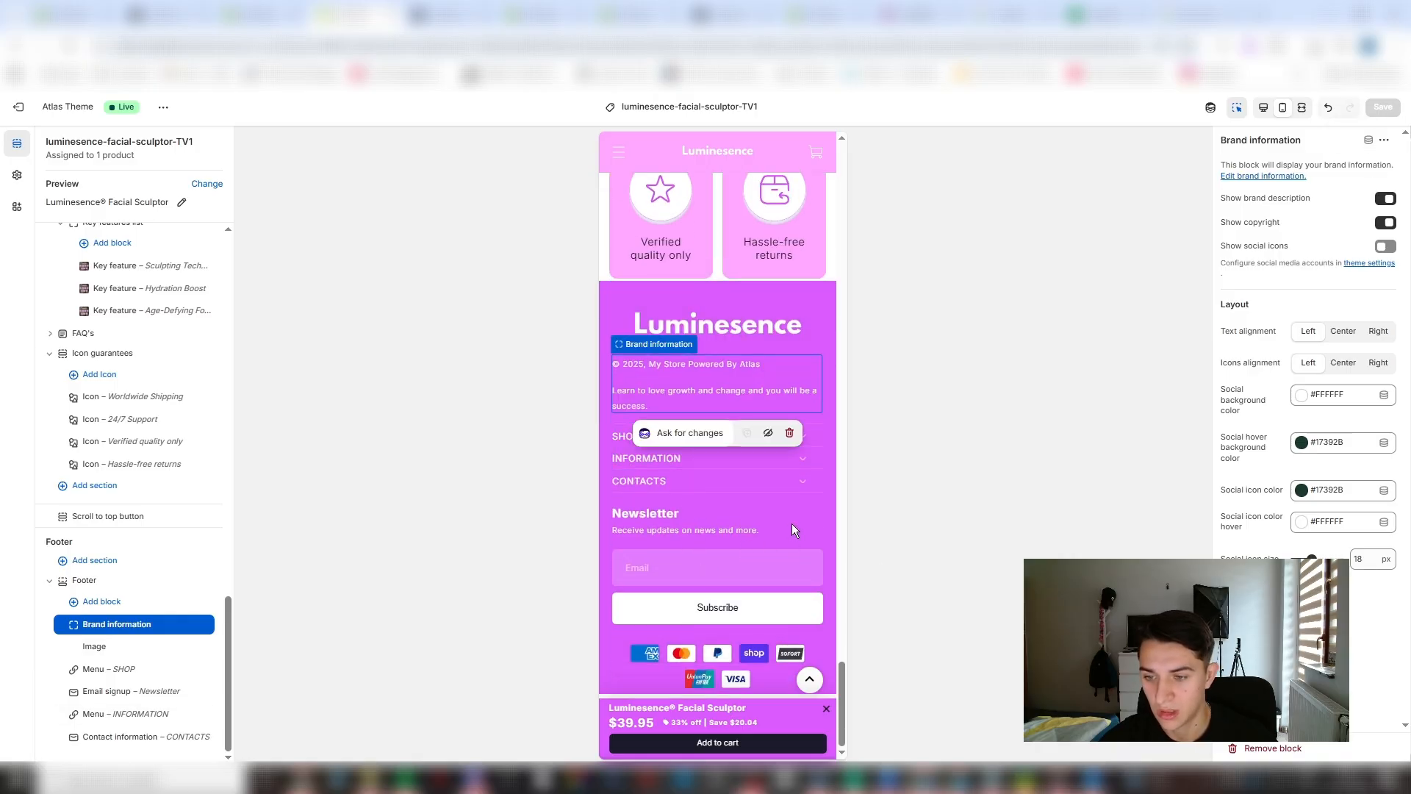
- Remove the Newsletter email signup from the footer and move Brand information below the INFORMATION menu
left_click(812, 519)
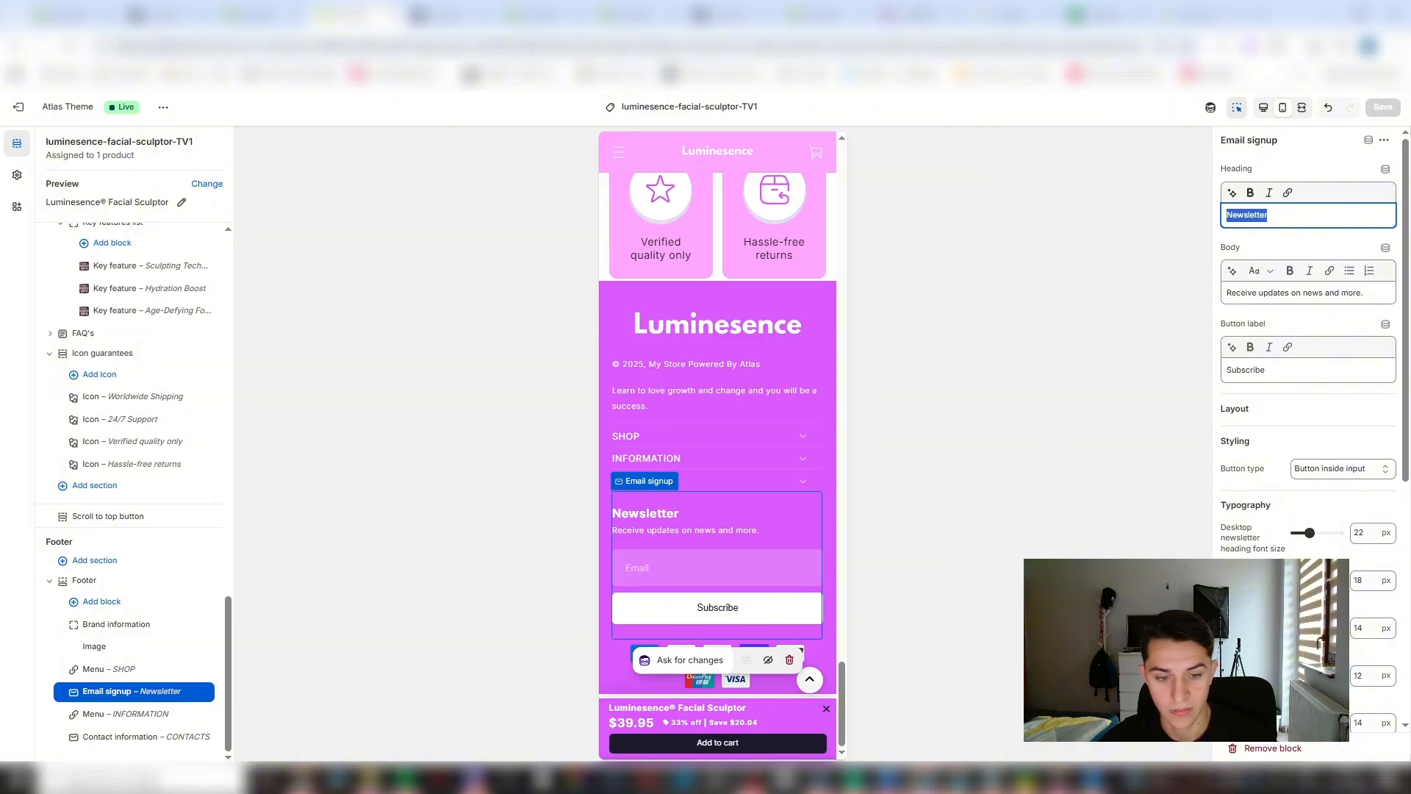
left_click(190, 691)
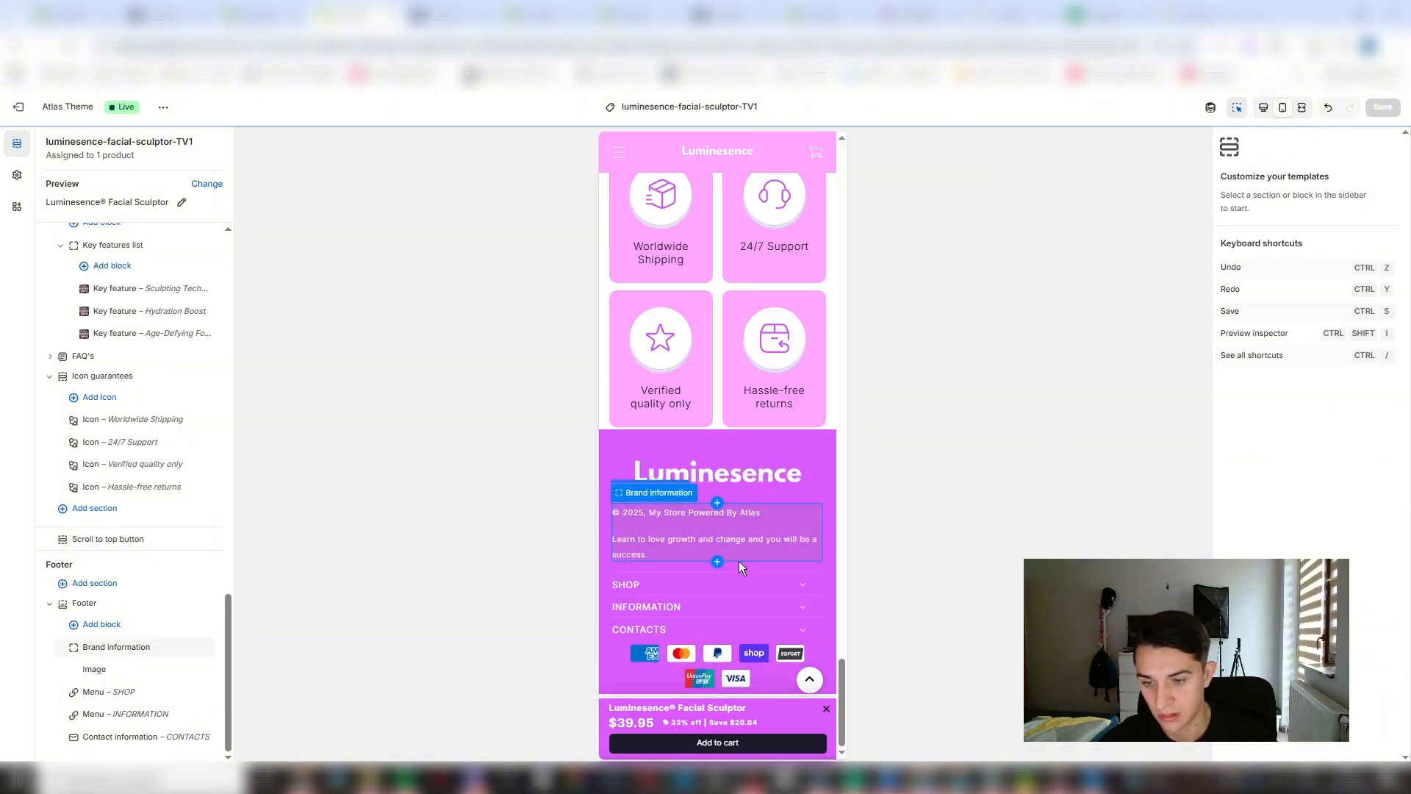
left_click(699, 567)
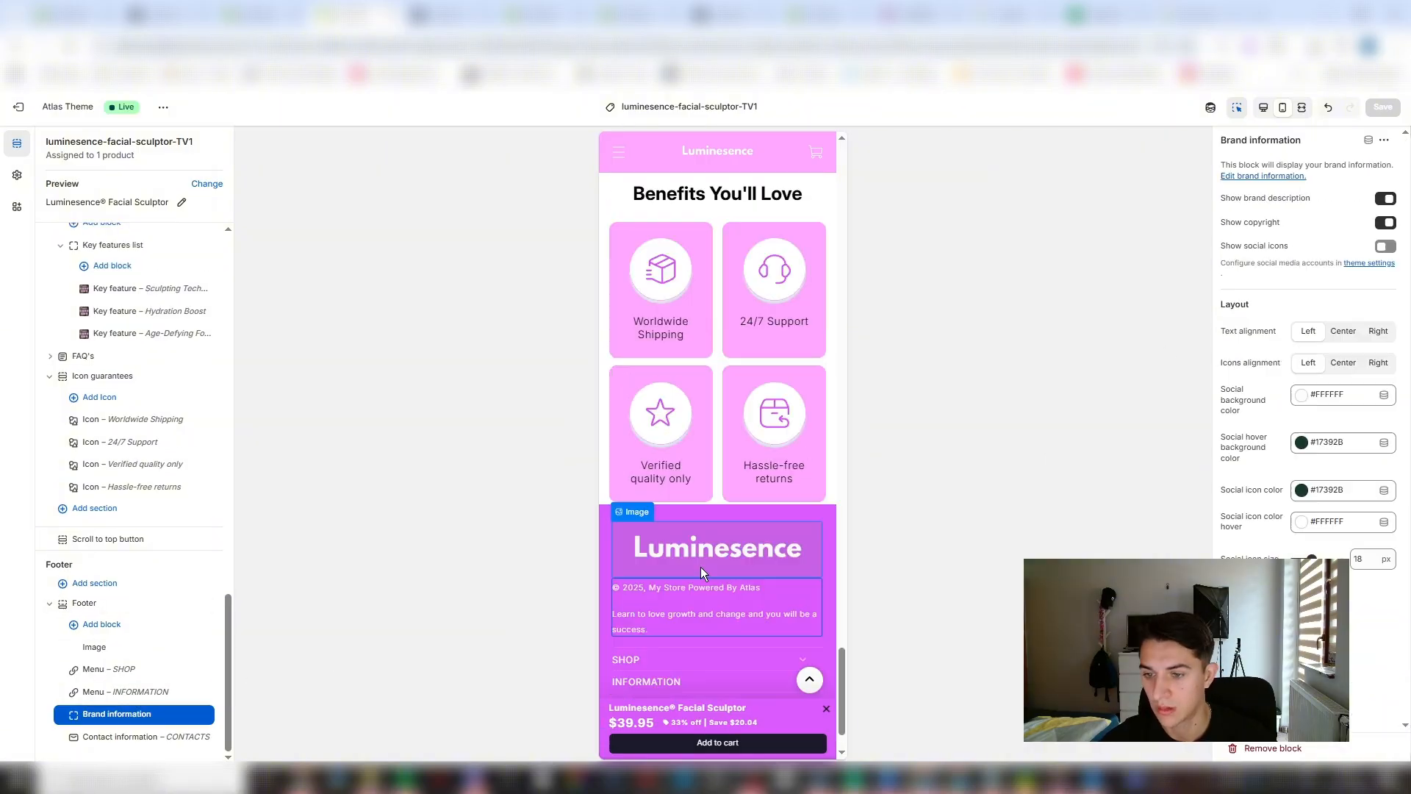
- Place a copy of the Customer reviews section between the FAQ's and Icon guarantees sections
scroll(751, 597, "up", 10)
scroll(748, 599, "down", 6)
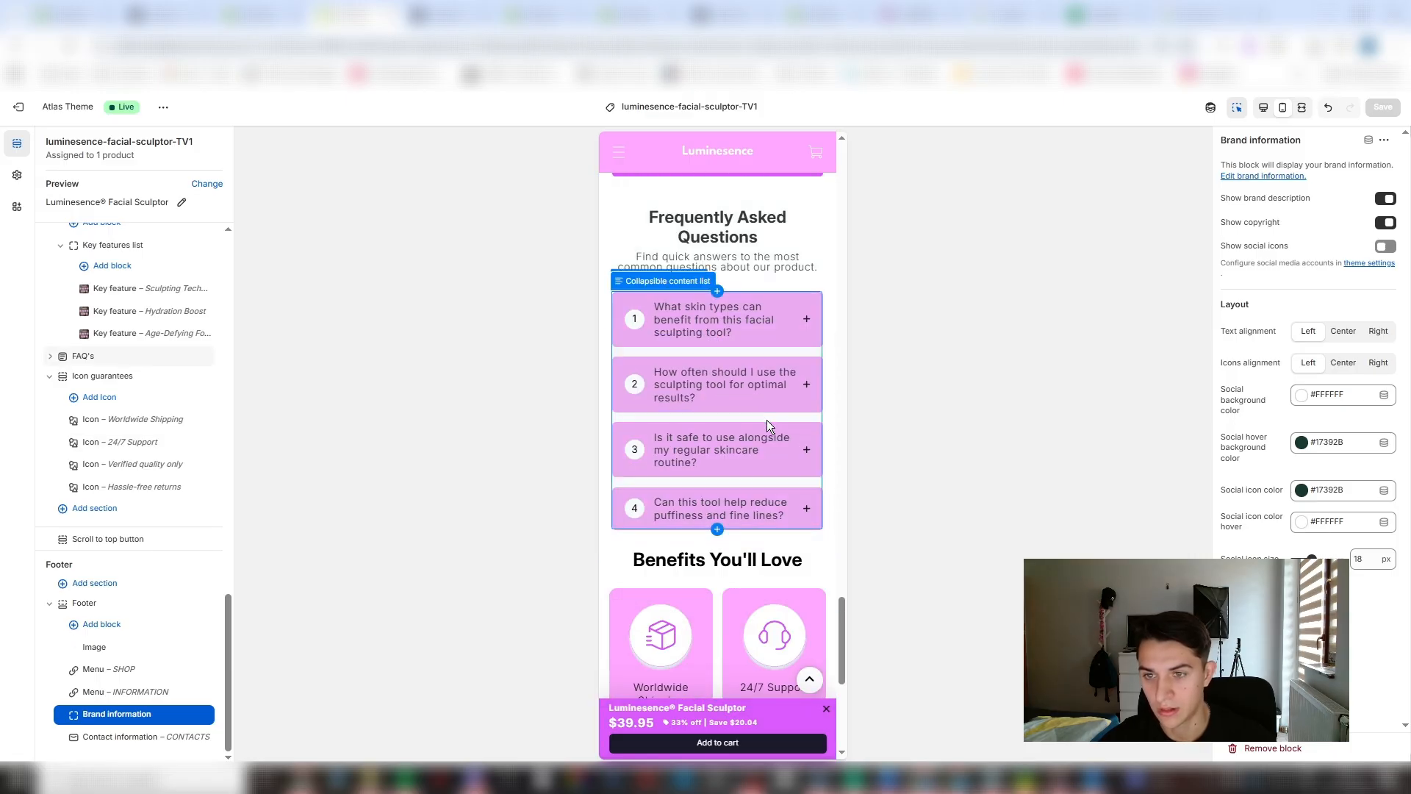
left_click(808, 322)
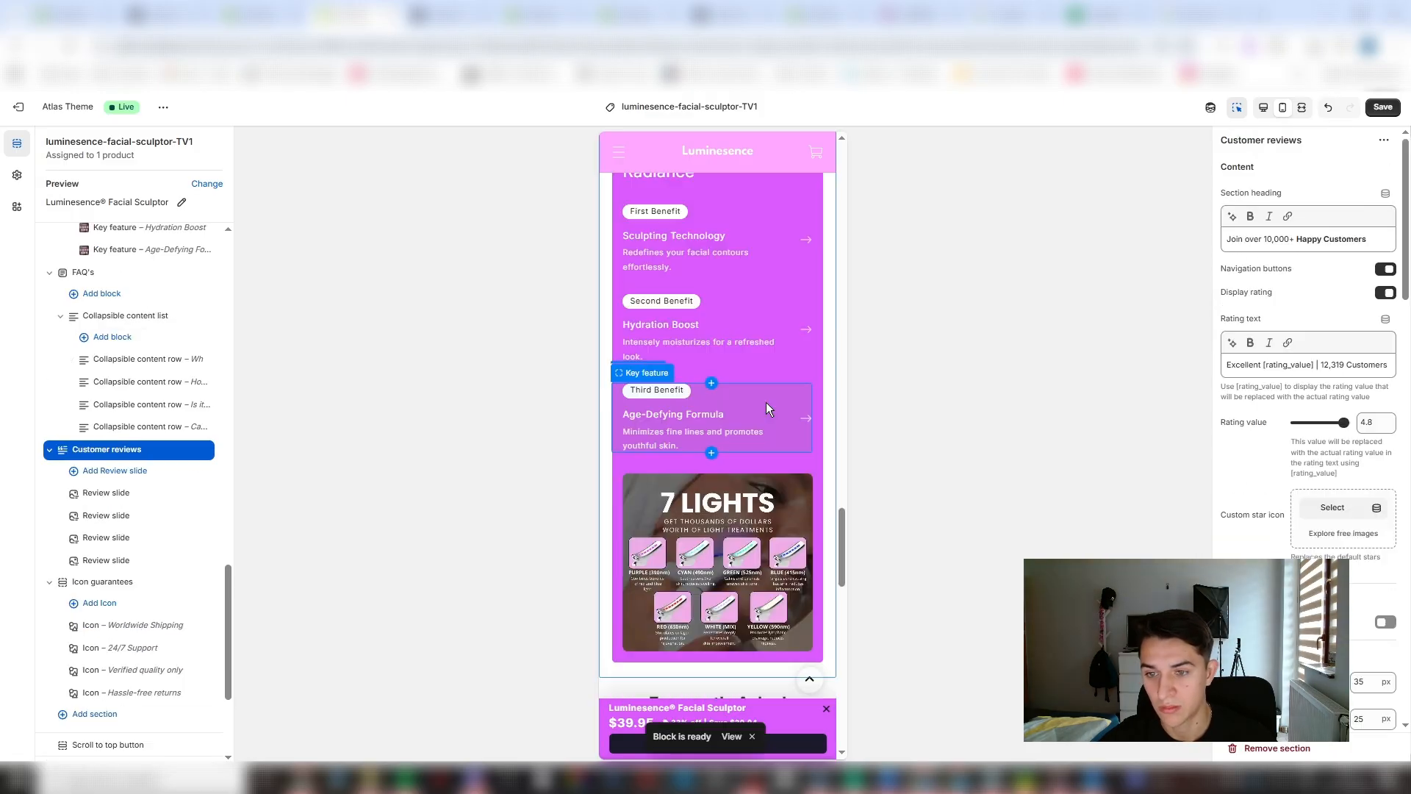
scroll(766, 403, "up", 6)
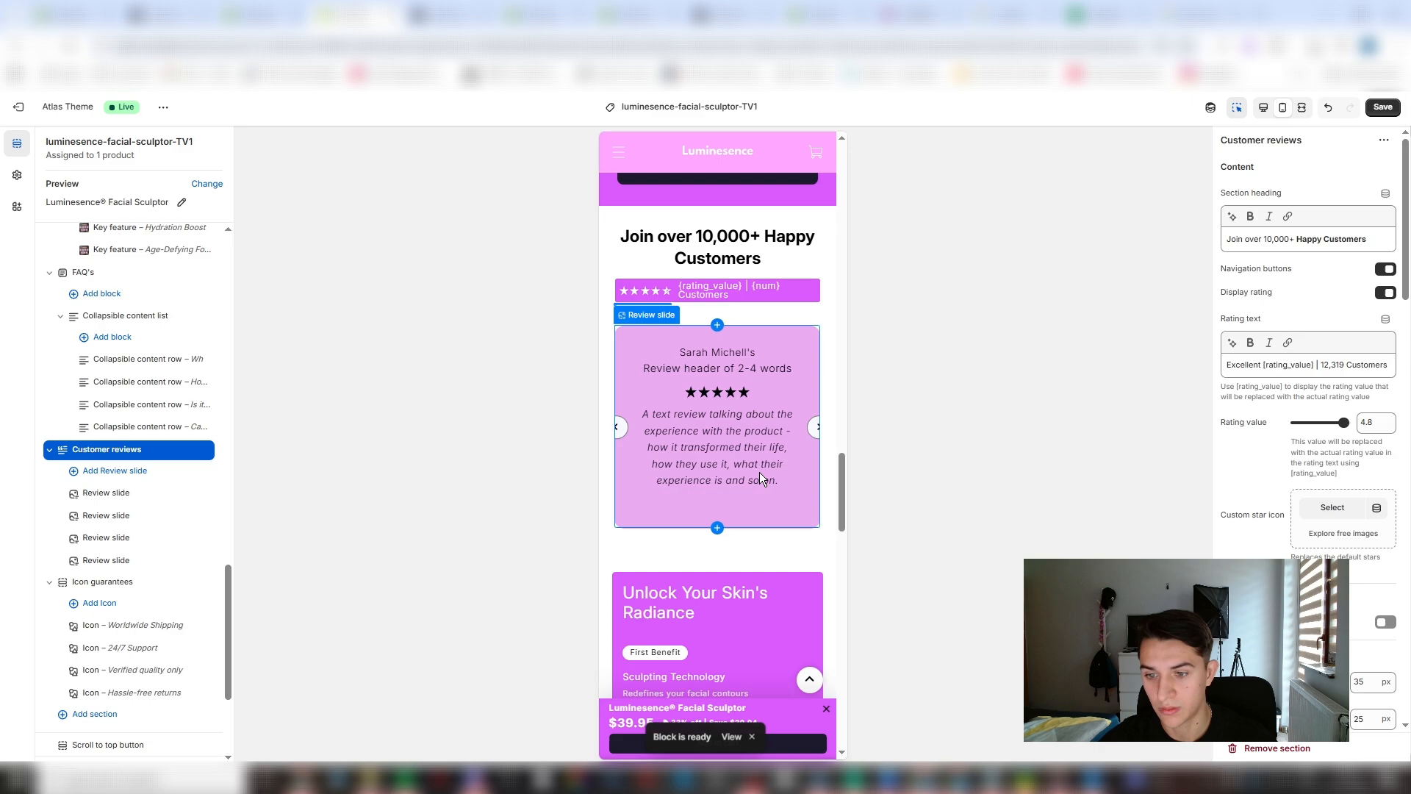
- Remove the Product key features section titled "Unlock Your Skin's Radiance"
left_click(819, 567)
left_click(189, 405)
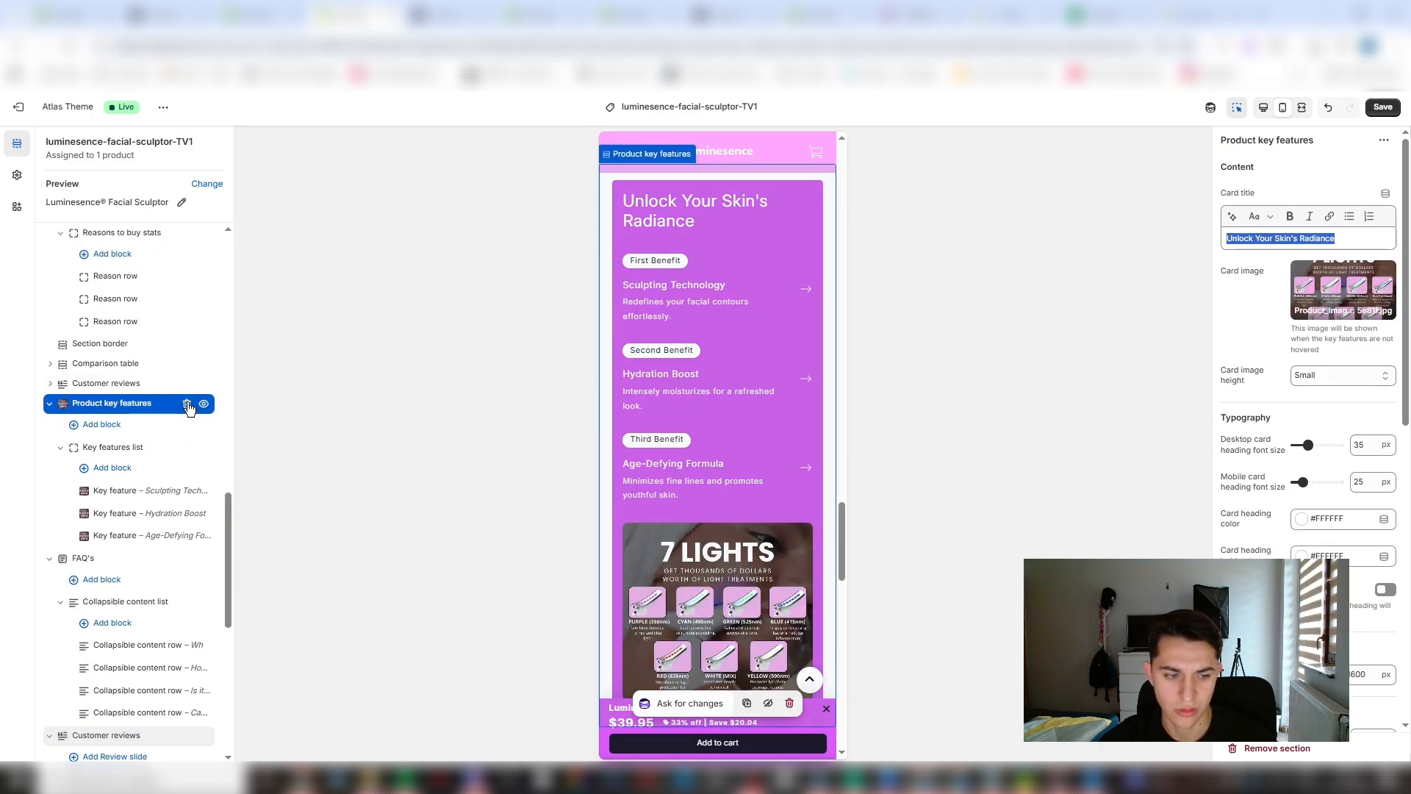
- Change the comparison table's "Why Choose Us?" heading to "Our Guarantee"
scroll(770, 433, "up", 10)
left_click(739, 431)
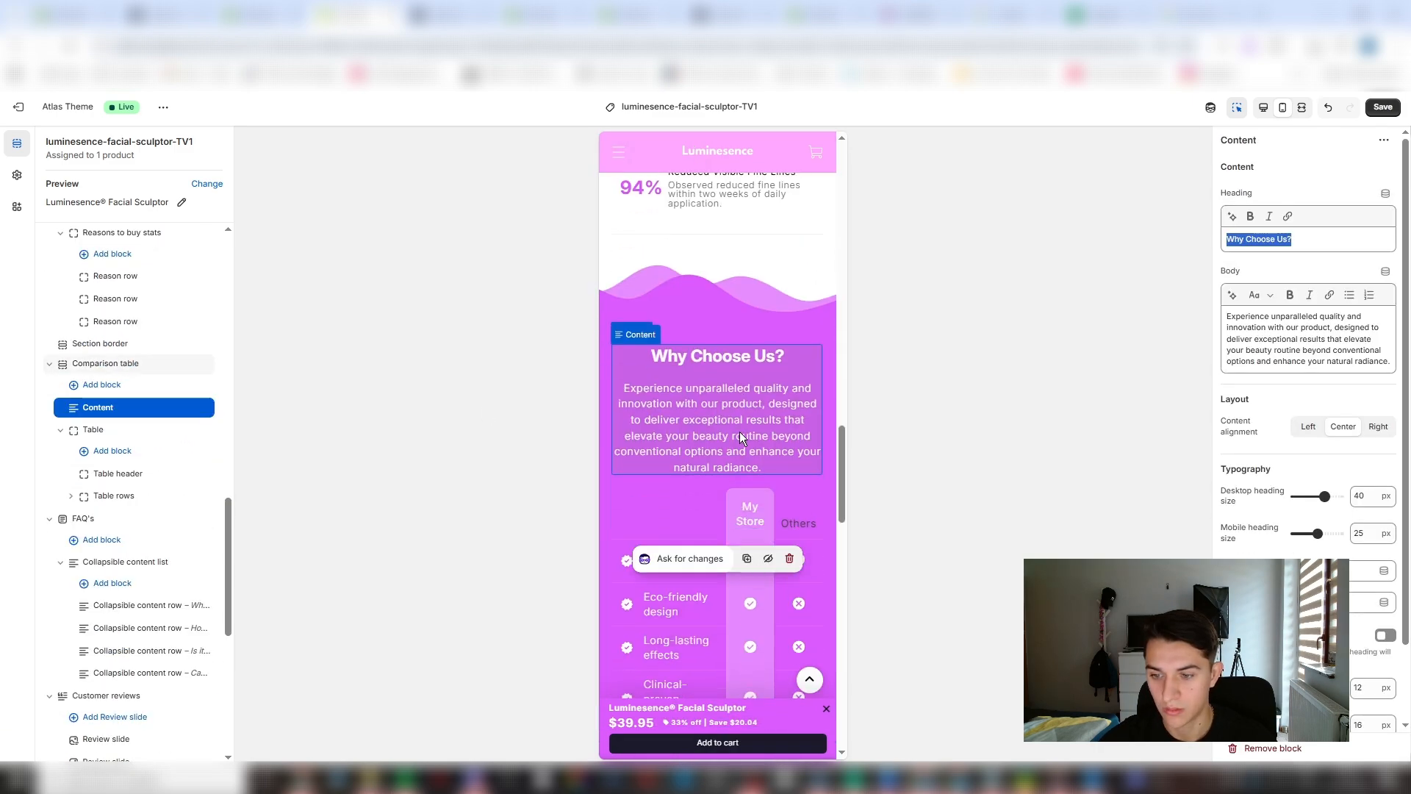
scroll(739, 432, "down", 5)
scroll(739, 432, "up", 6)
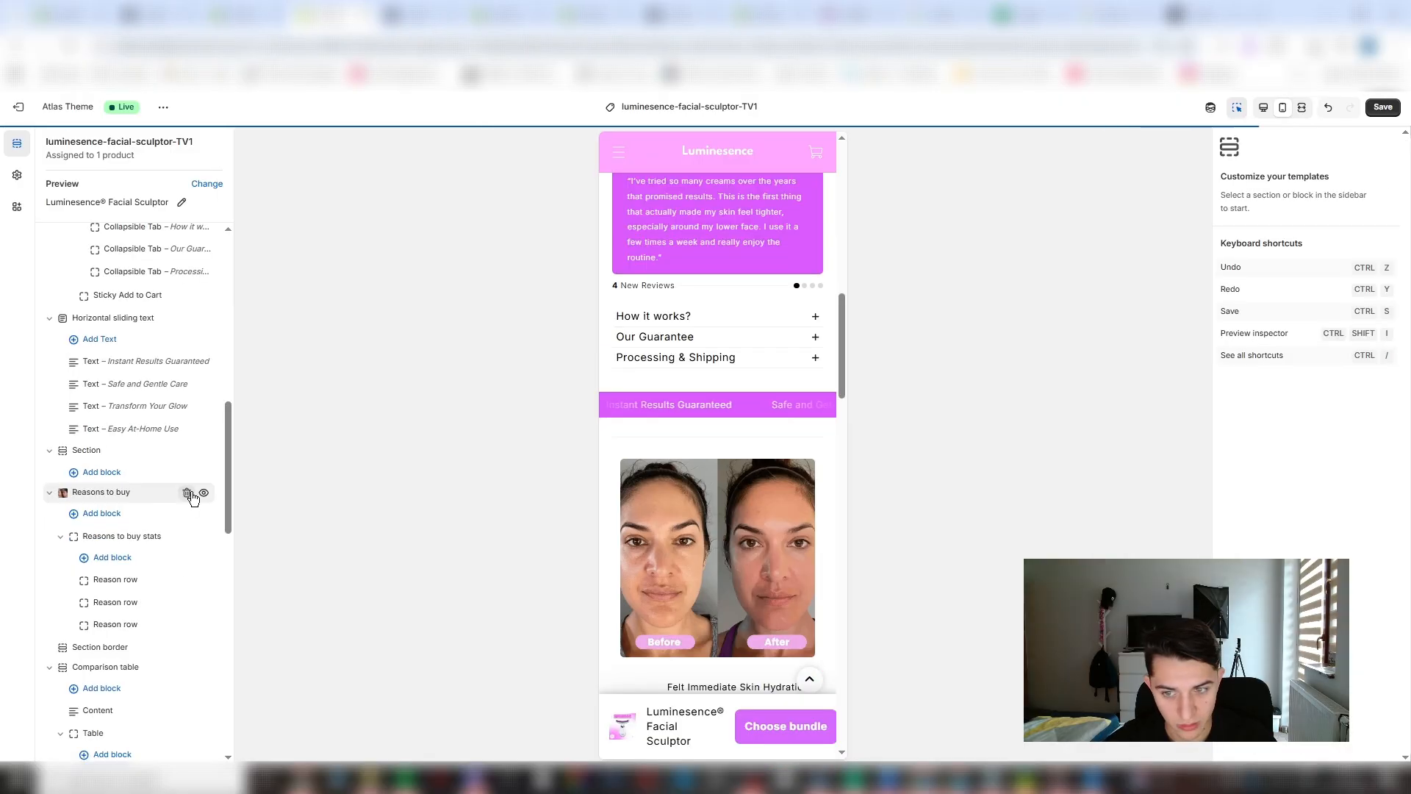
scroll(808, 407, "down", 10)
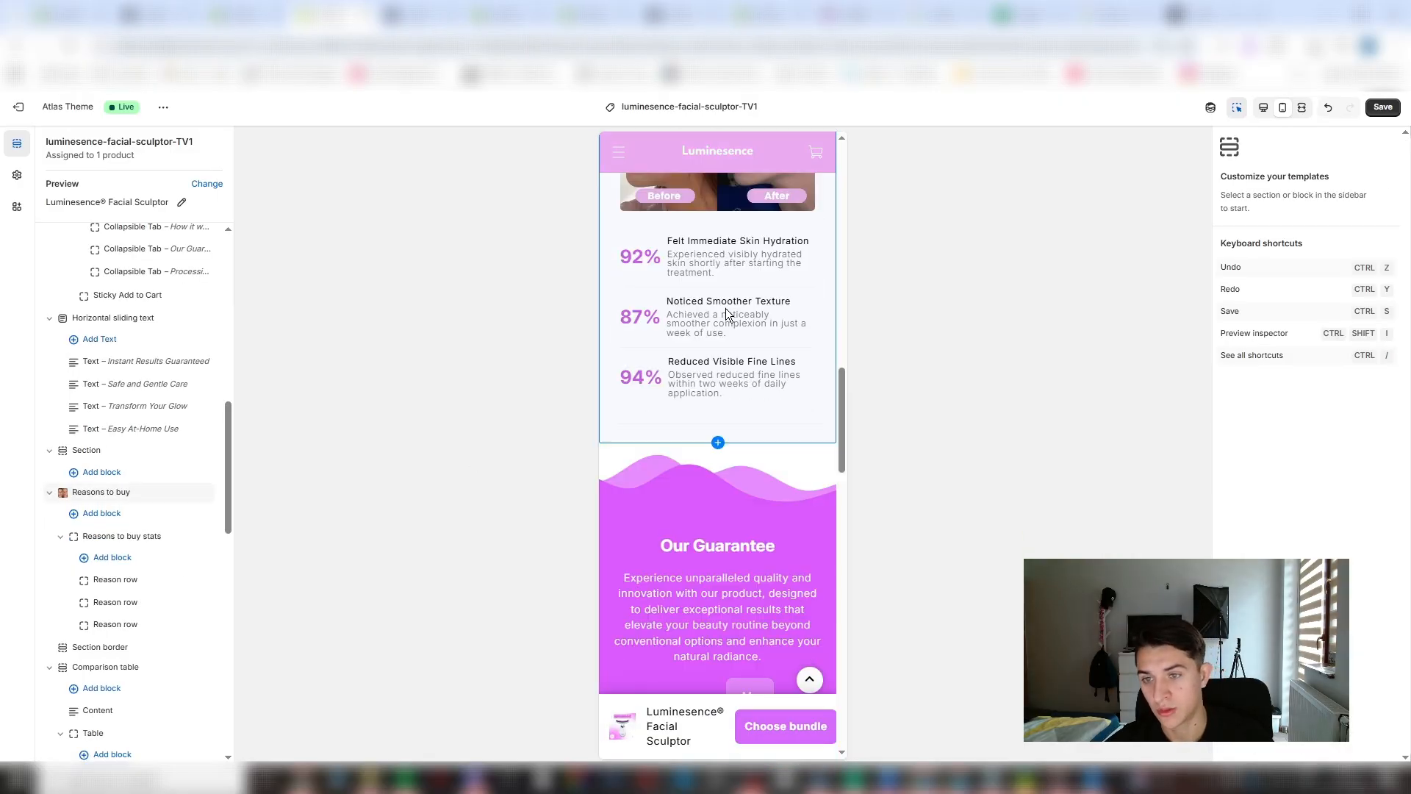
- Set the mobile vertical padding of the Icon guarantees cards to 67 px
scroll(707, 369, "down", 8)
scroll(723, 382, "up", 6)
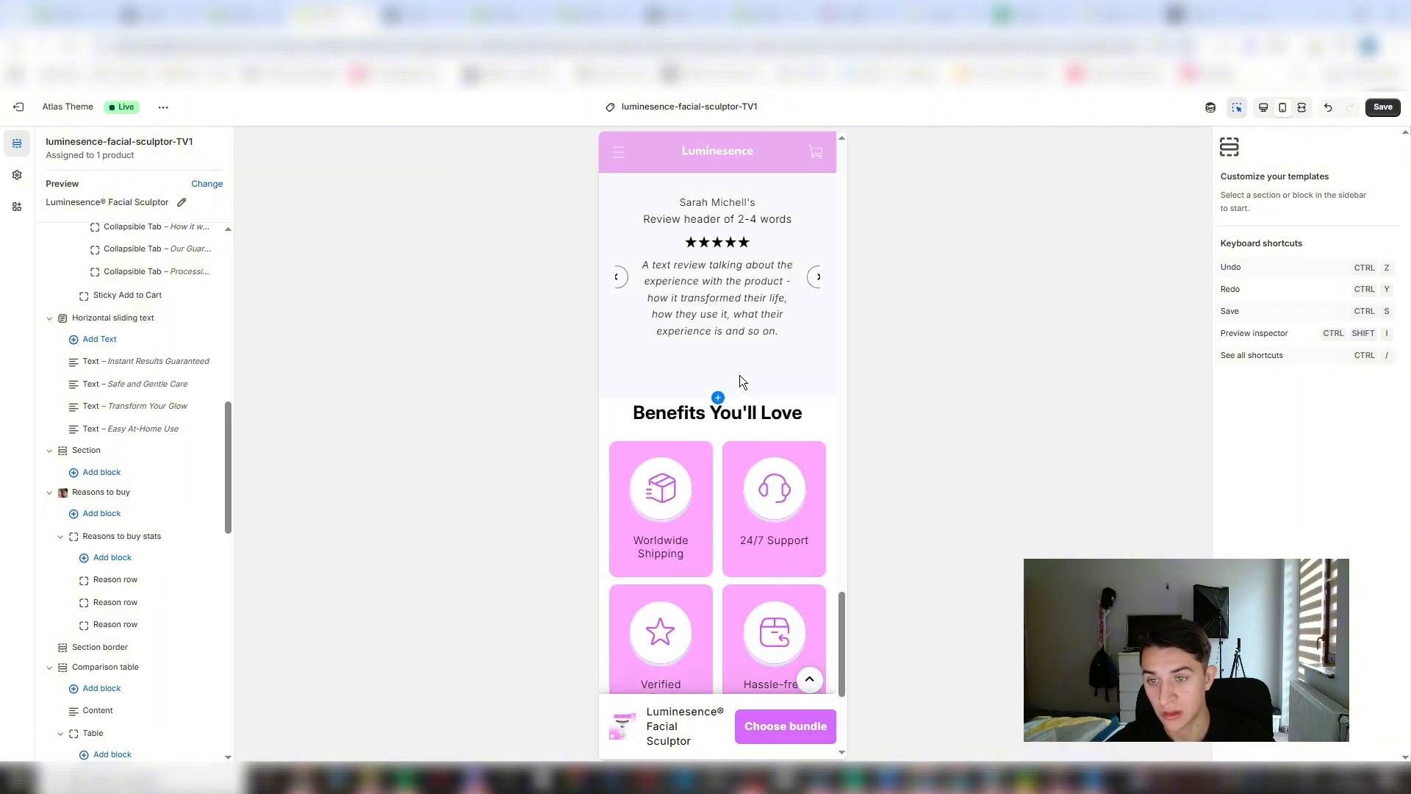
left_click(803, 422)
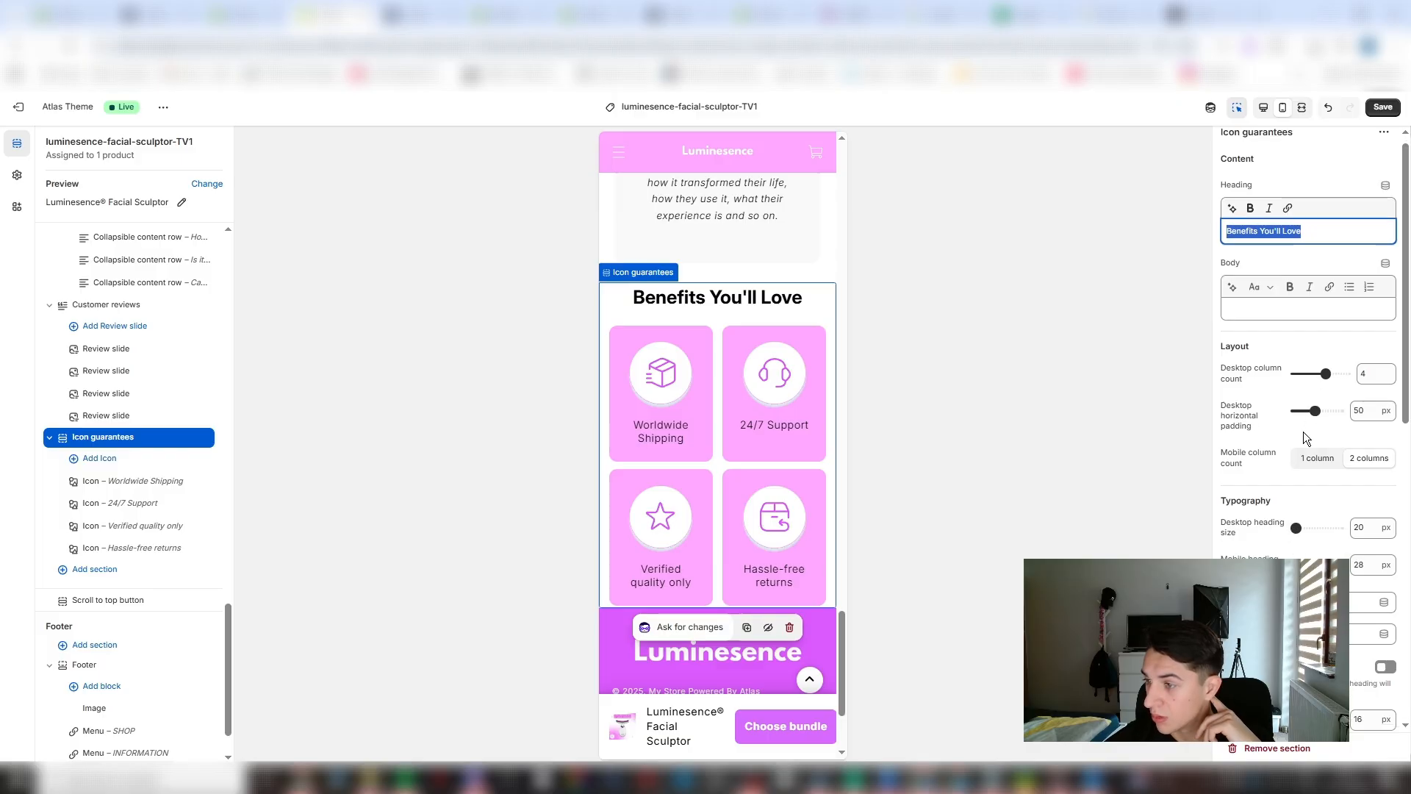
scroll(1302, 433, "down", 4)
scroll(1315, 526, "down", 2)
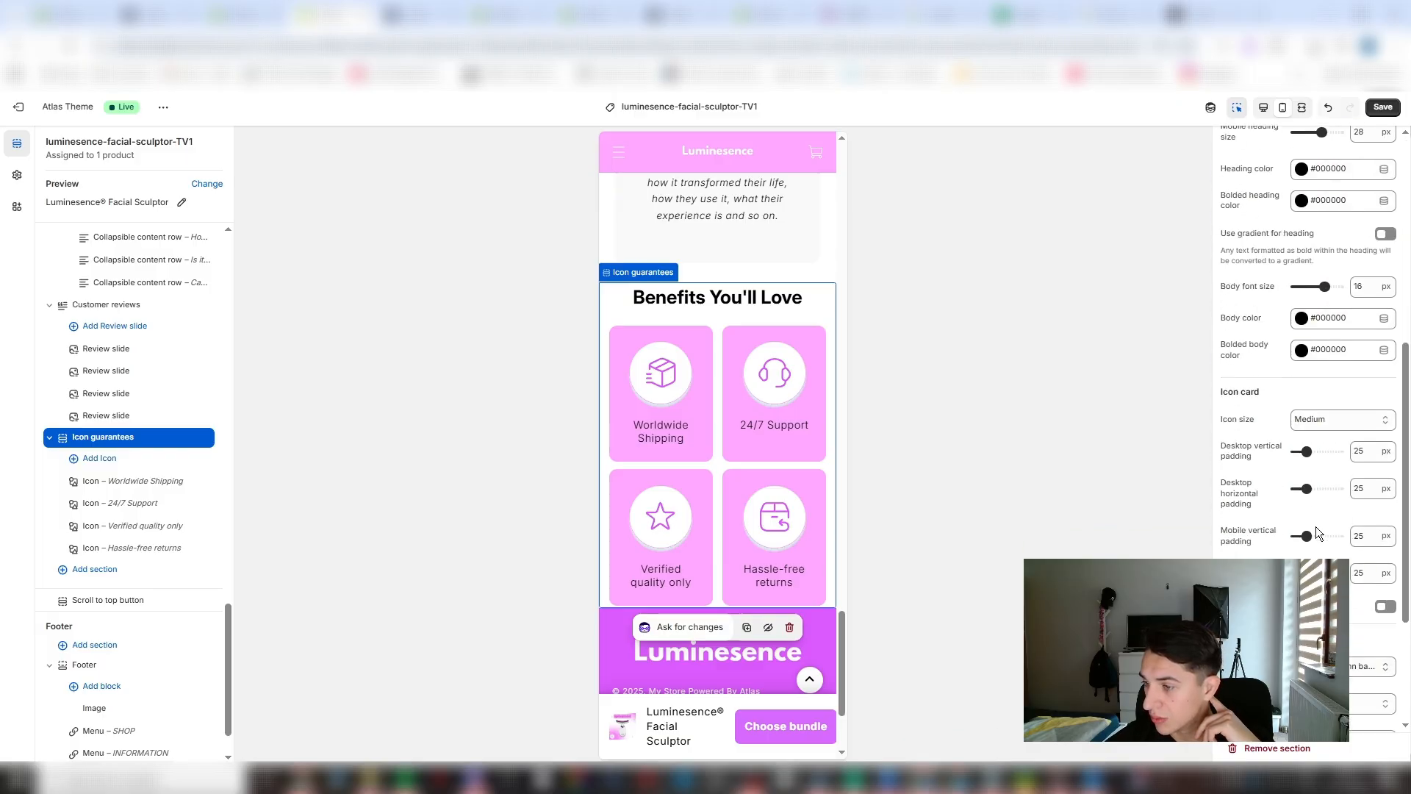
left_click_drag(1316, 539, 1325, 539)
scroll(1325, 539, "down", 3)
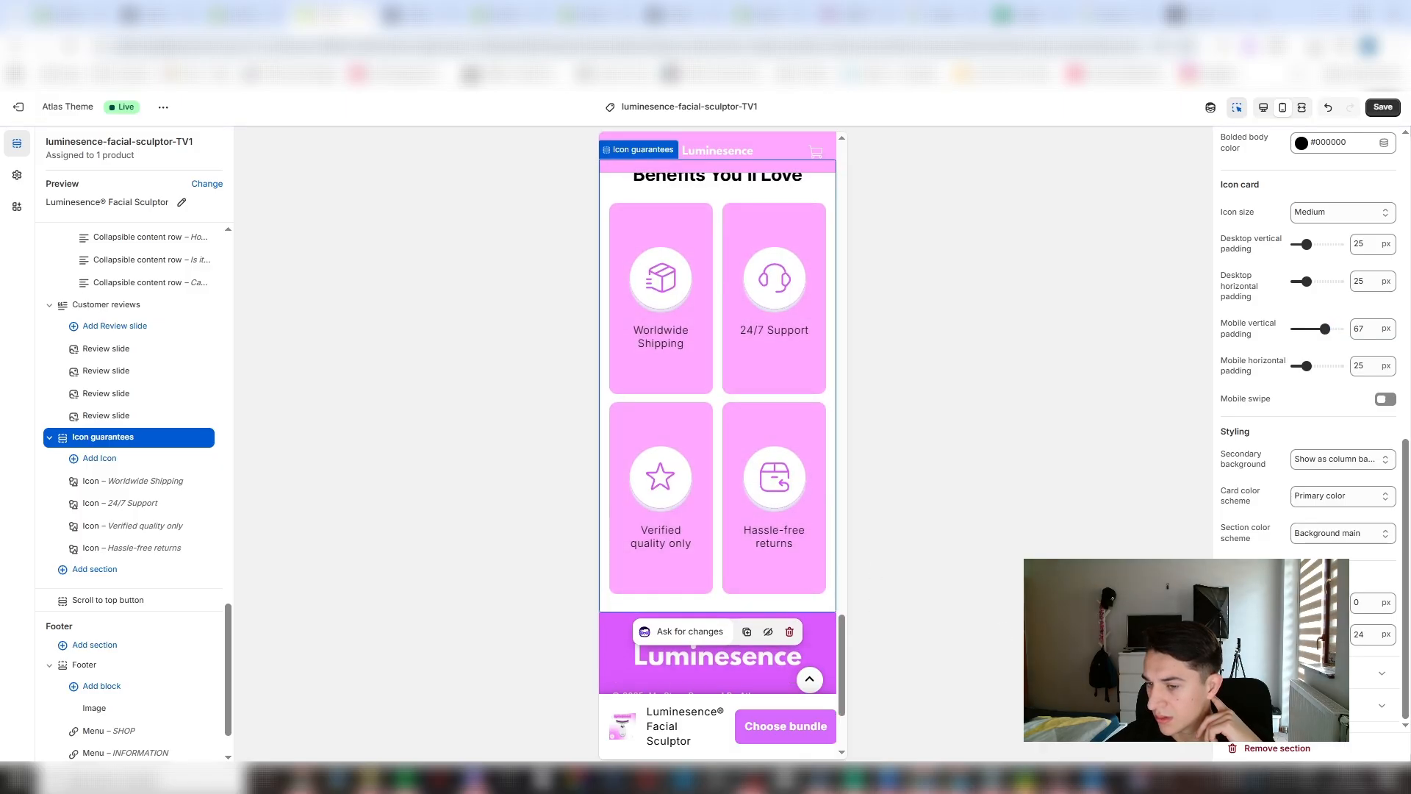
- Remove the Customer reviews section between the FAQ's and Icon guarantees sections
scroll(838, 360, "up", 4)
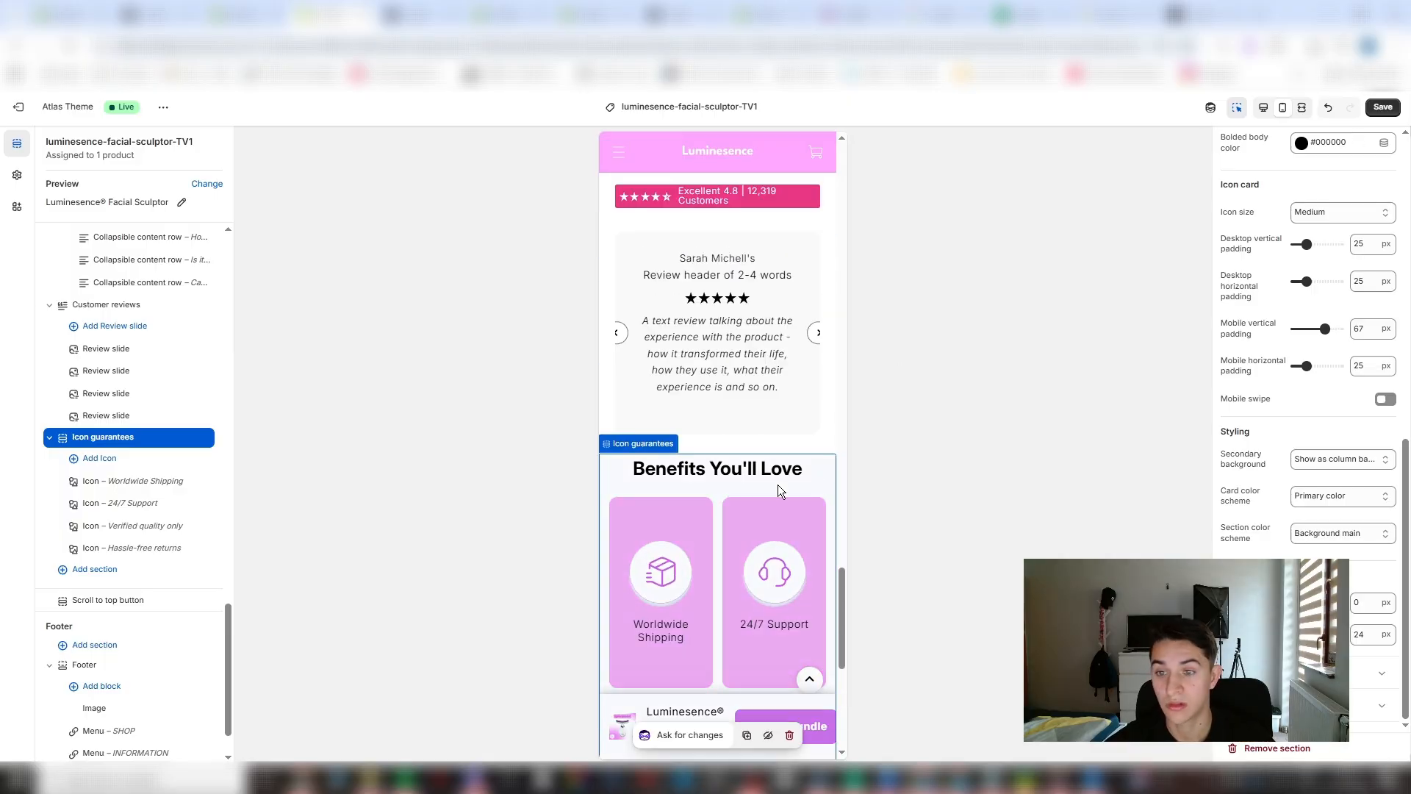
scroll(809, 473, "up", 4)
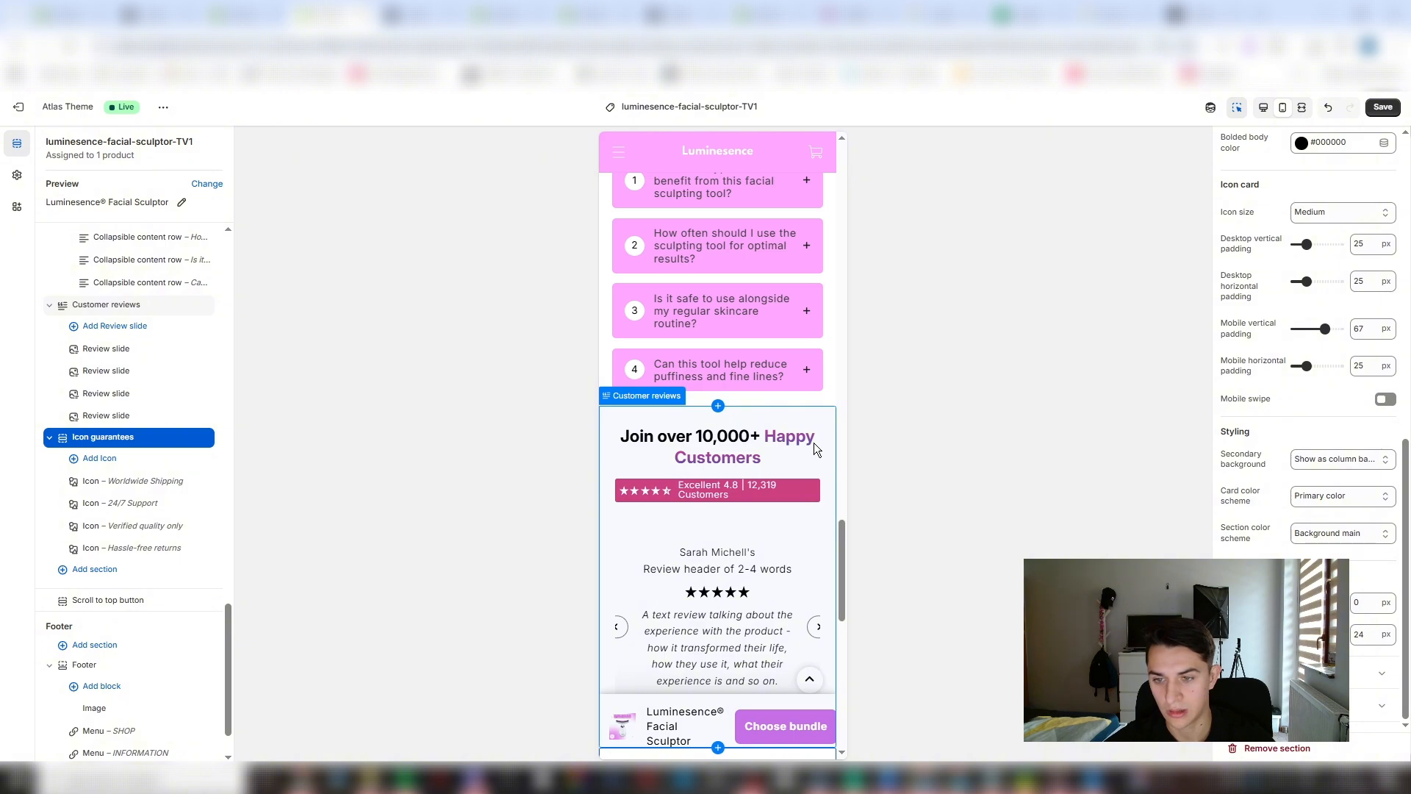
scroll(808, 441, "up", 3)
scroll(787, 504, "down", 2)
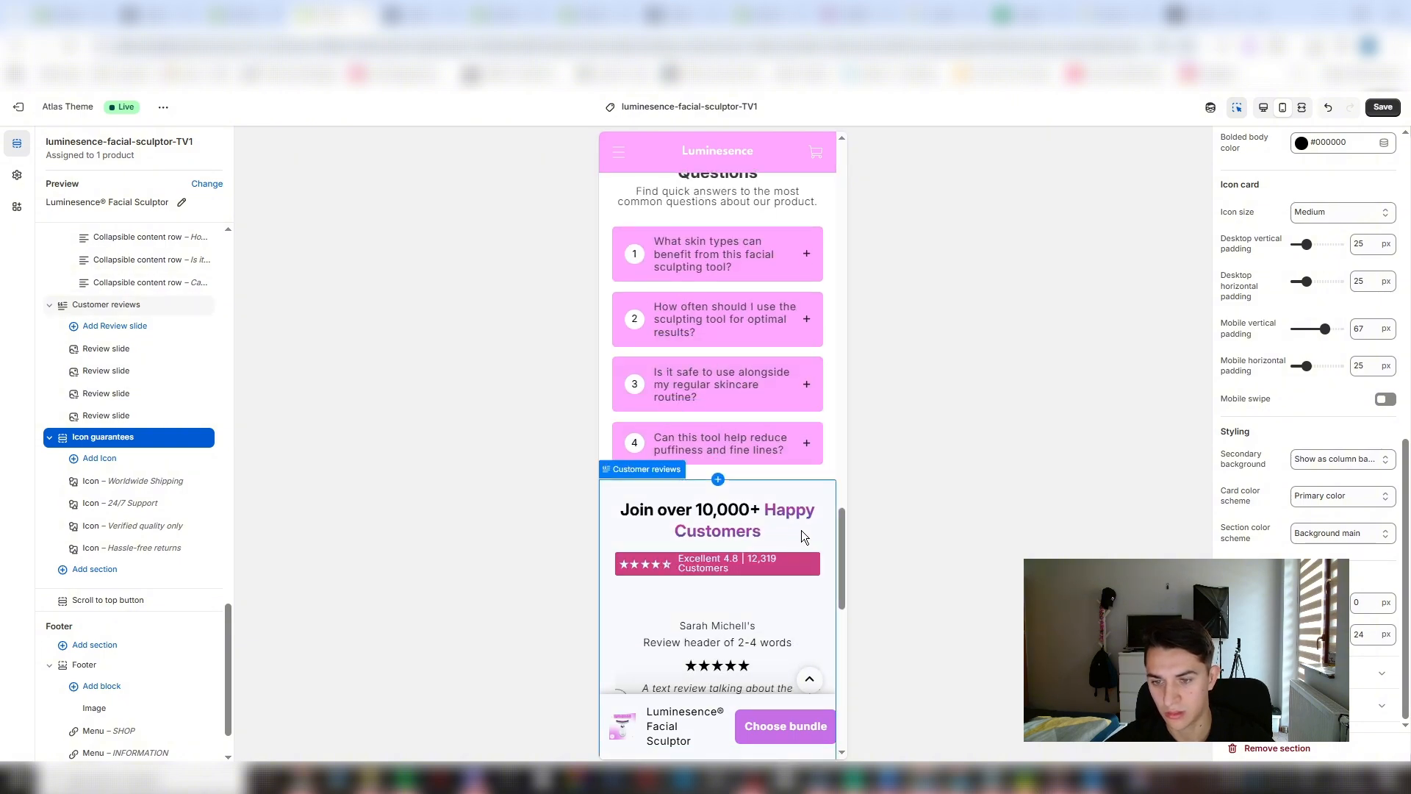
left_click(801, 530)
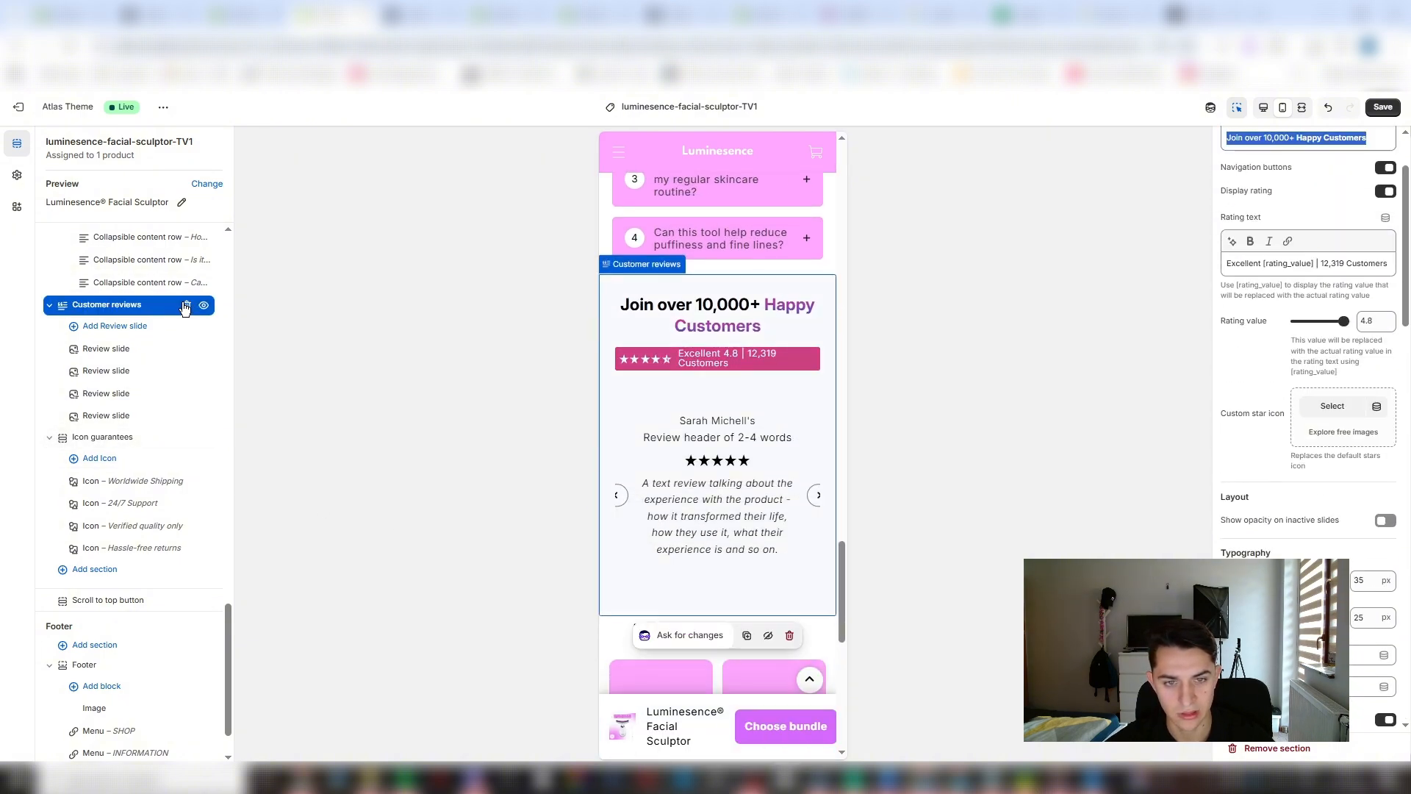
left_click(186, 305)
scroll(767, 476, "up", 8)
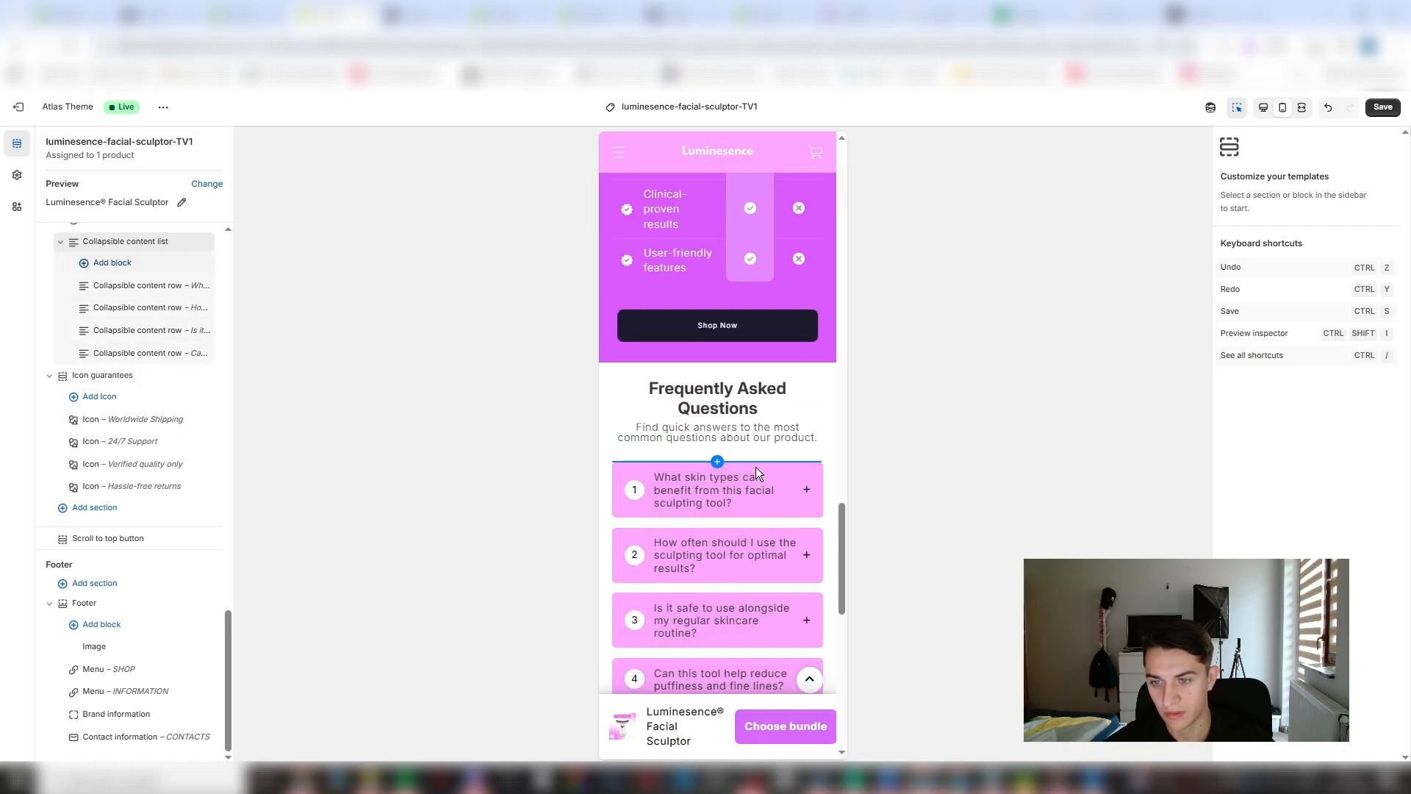
- Examine the product page's FAQ, benefits, review and before-and-after sections to find where new content fits
scroll(735, 441, "down", 4)
scroll(689, 266, "up", 2)
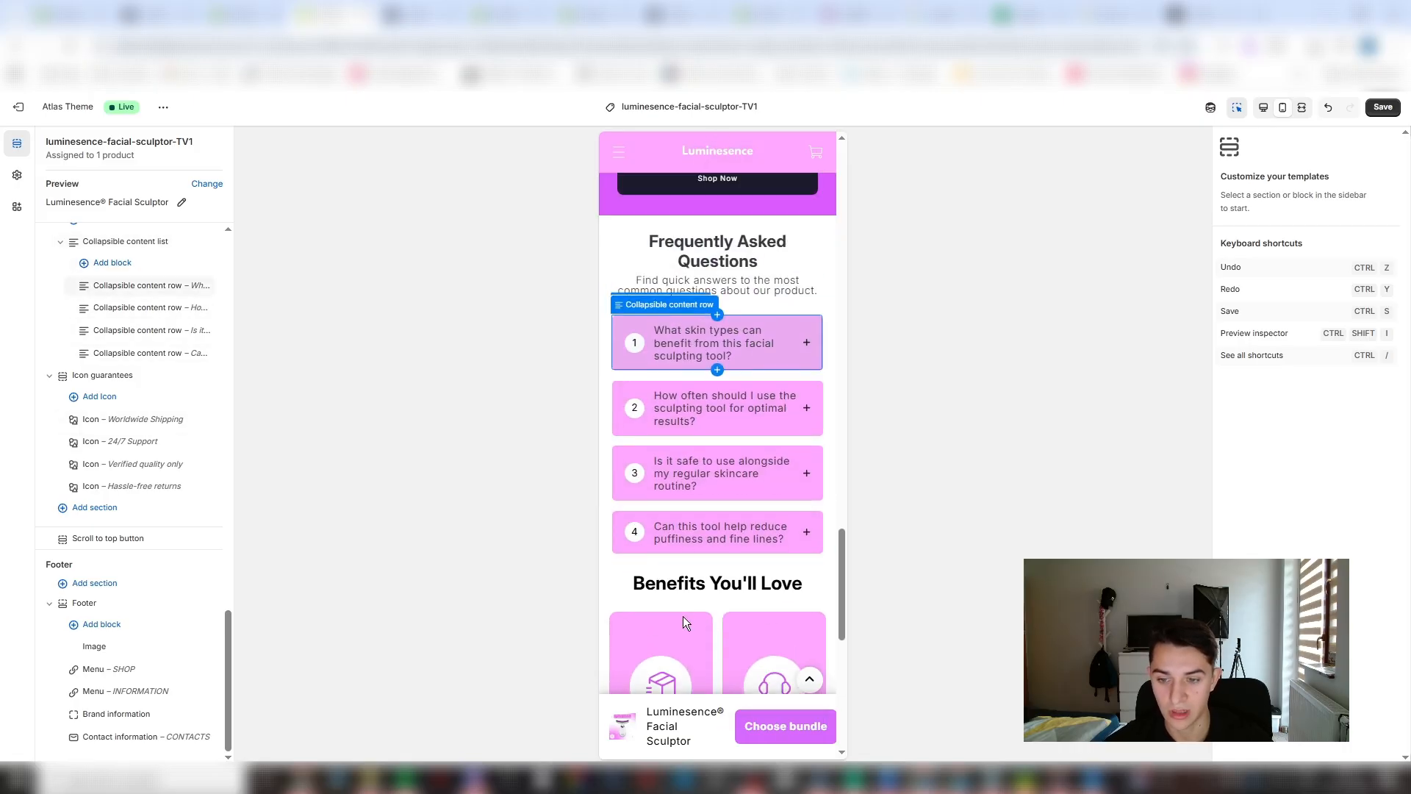
scroll(682, 616, "down", 8)
scroll(720, 504, "up", 5)
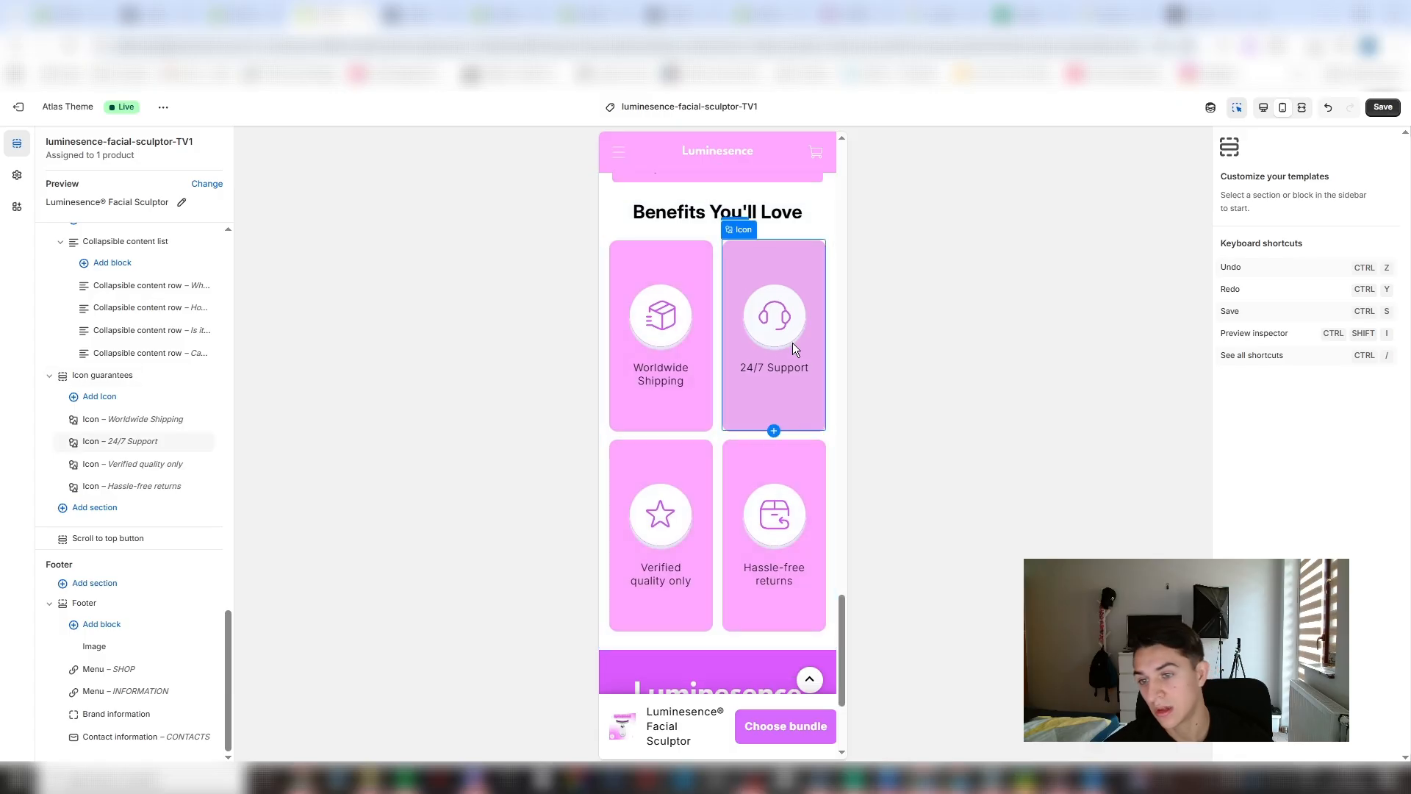
scroll(795, 562, "up", 1)
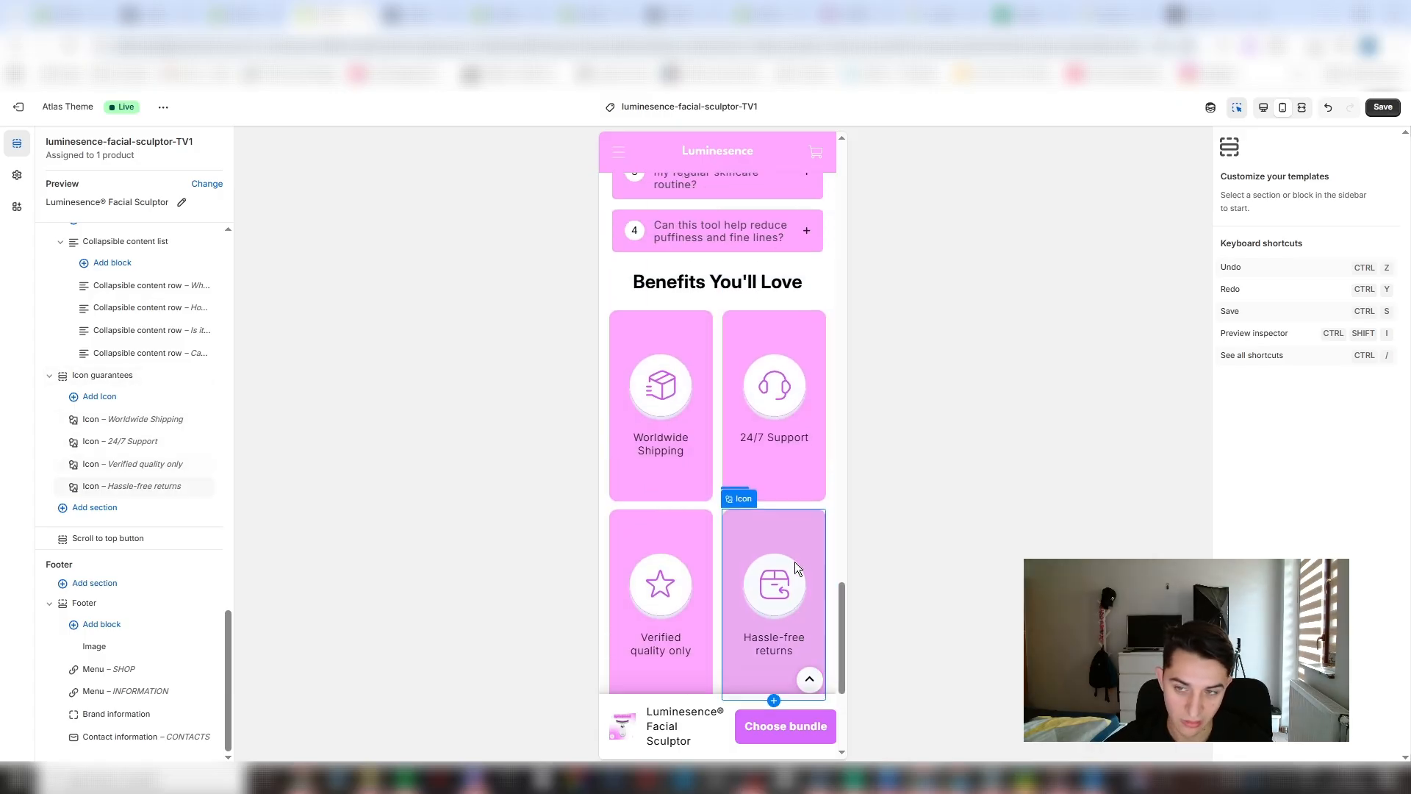
scroll(795, 562, "up", 3)
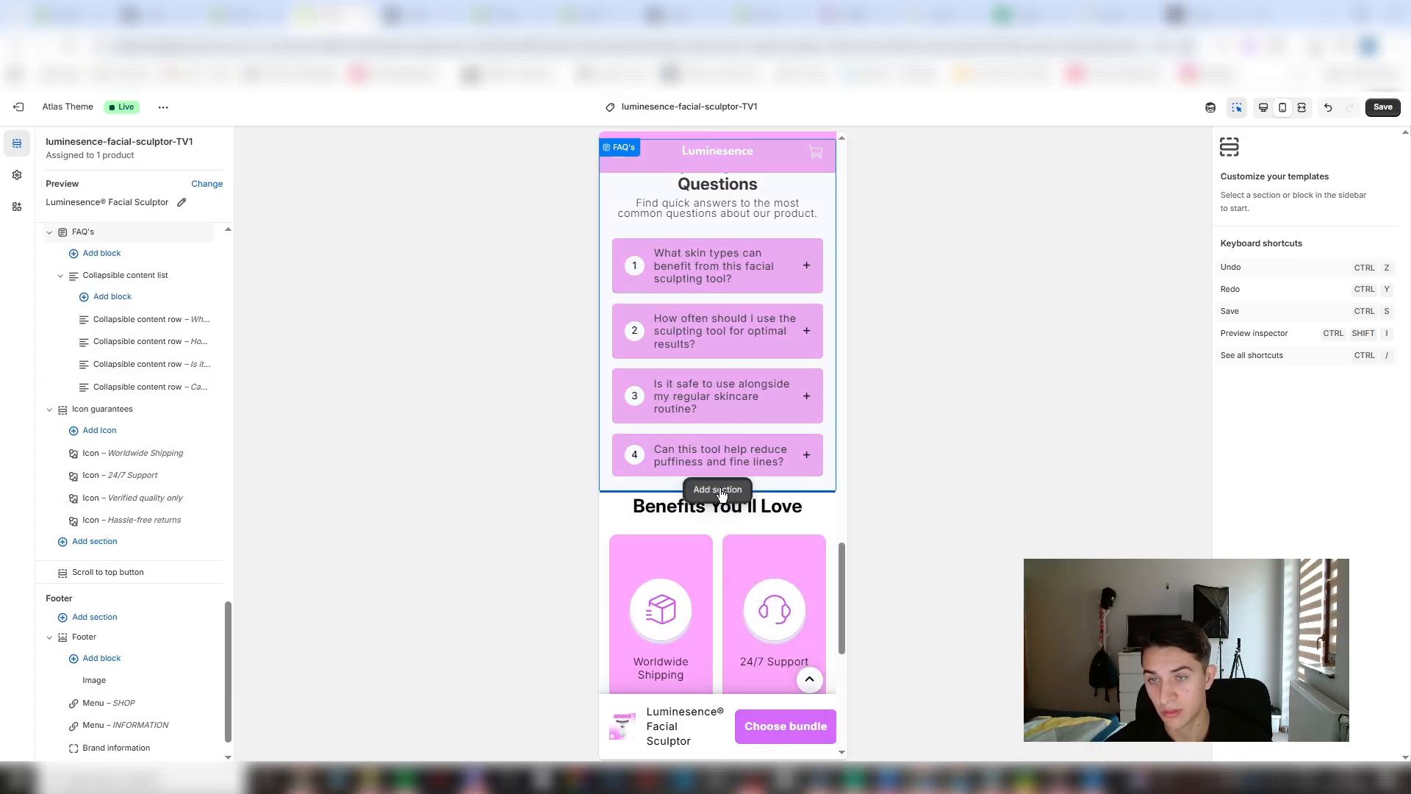
left_click(158, 15)
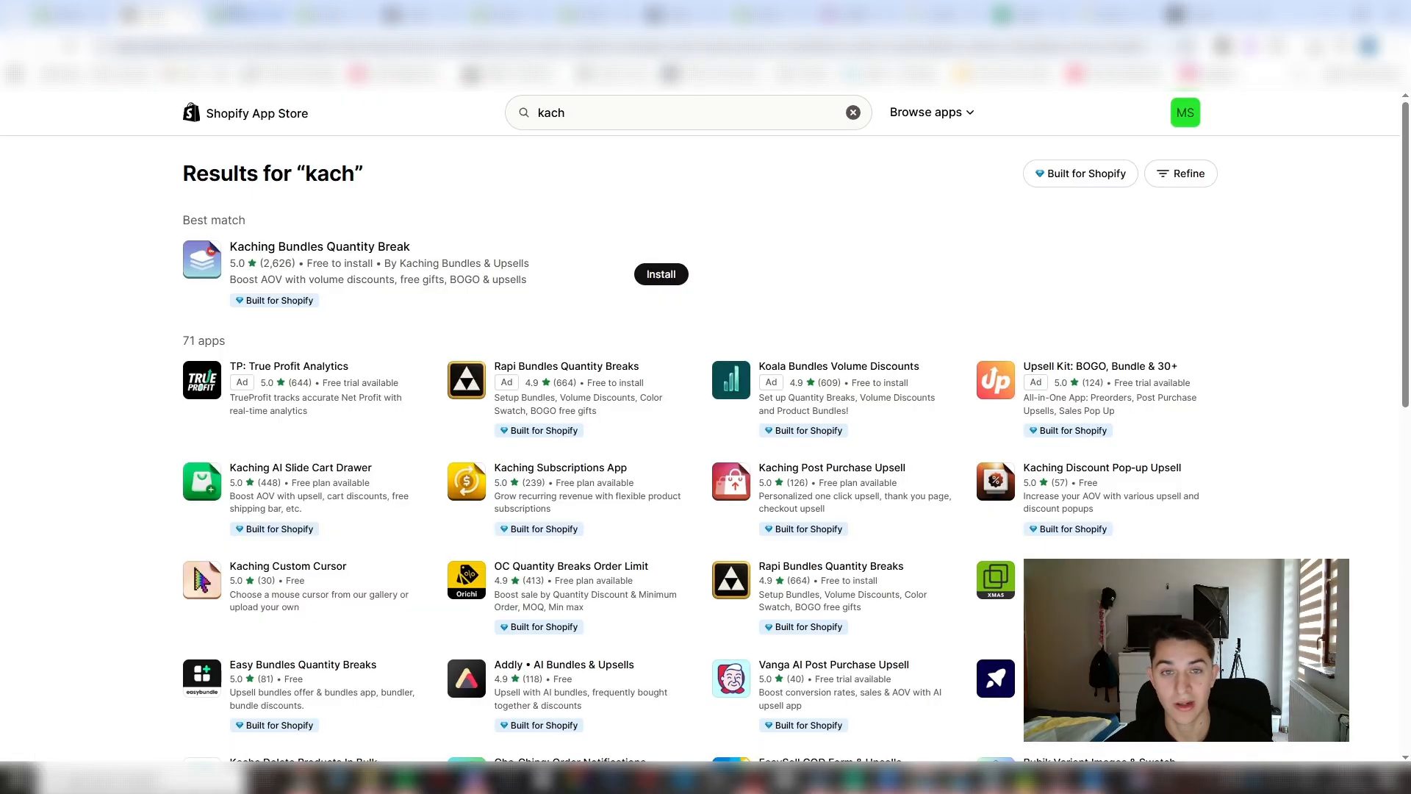
left_click(74, 11)
left_click(254, 15)
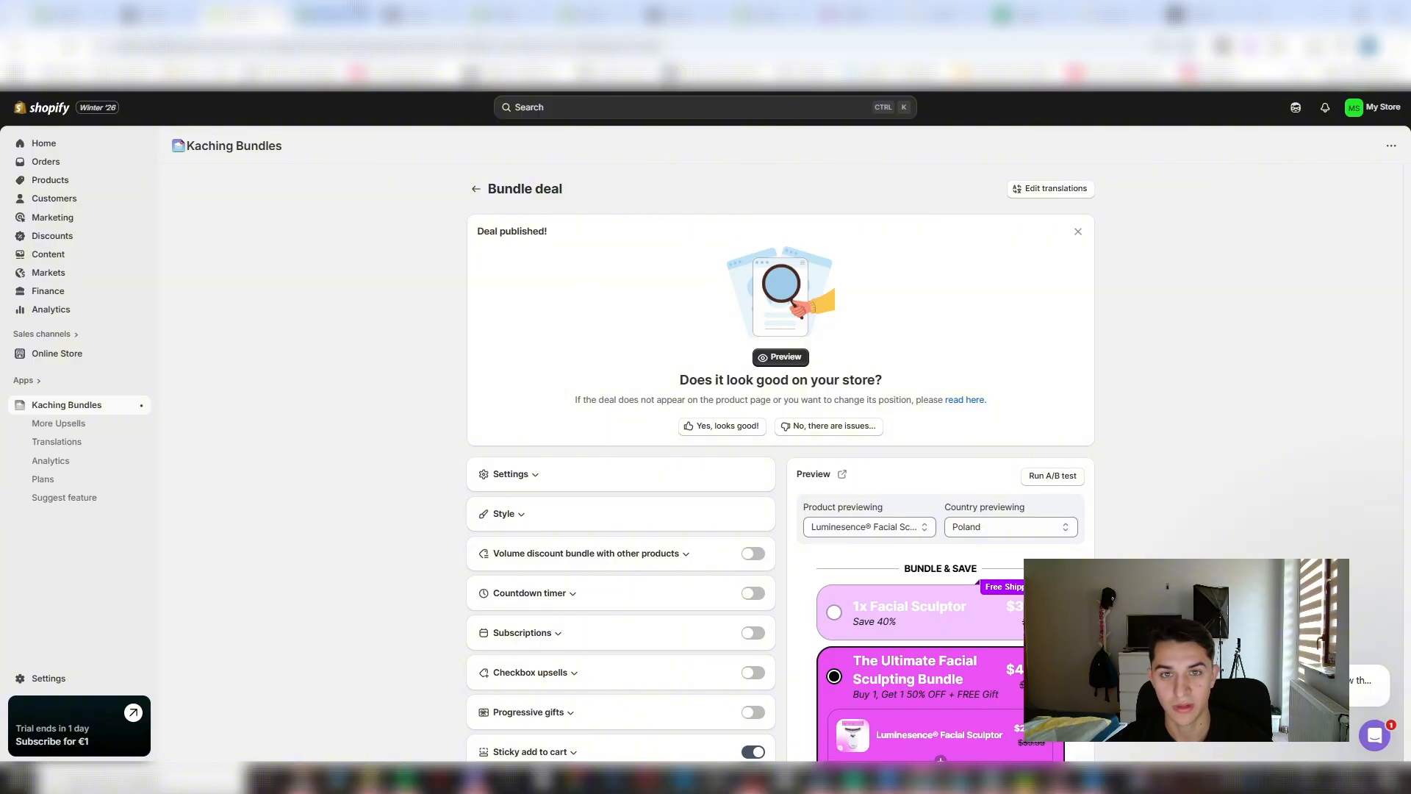
left_click(357, 11)
scroll(721, 532, "up", 15)
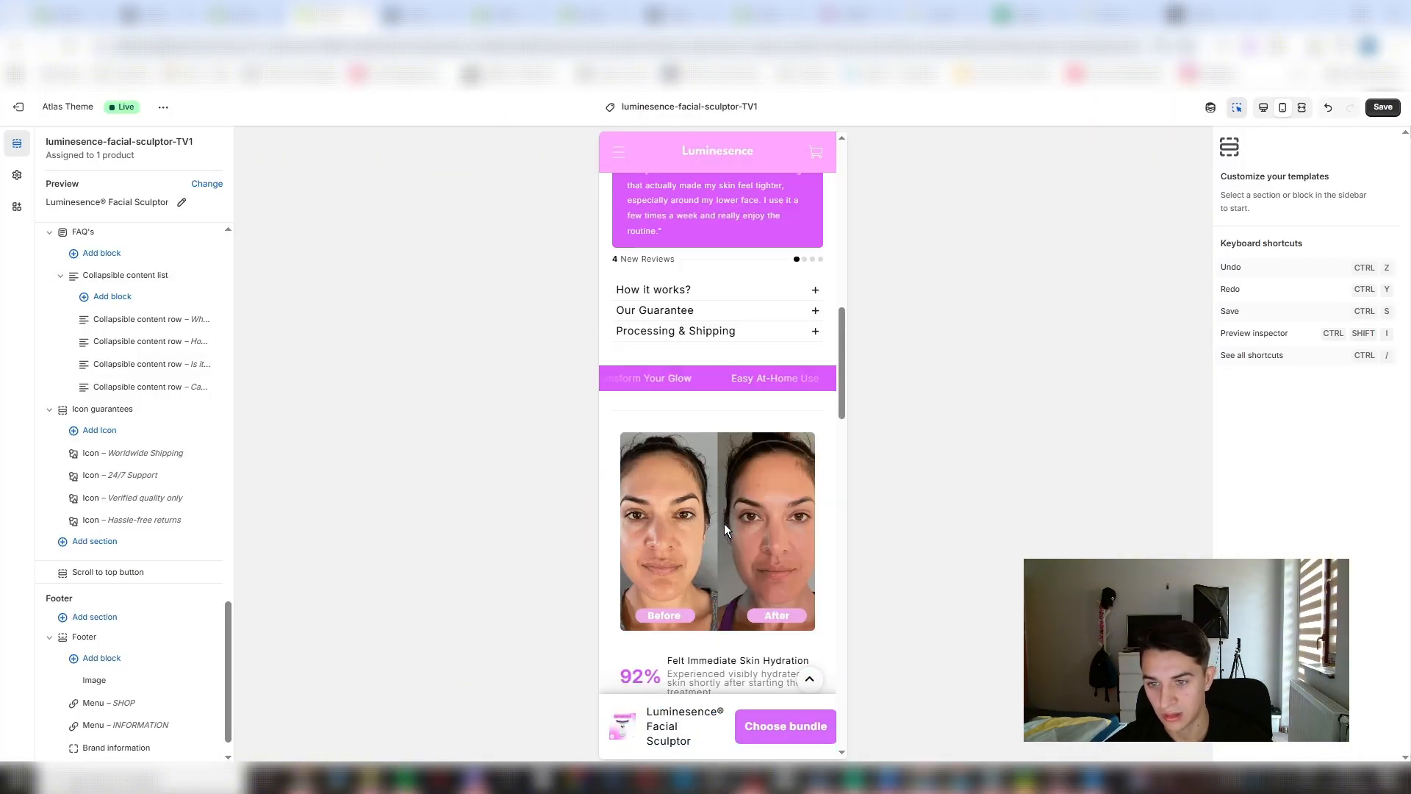
scroll(726, 521, "up", 8)
scroll(712, 454, "down", 5)
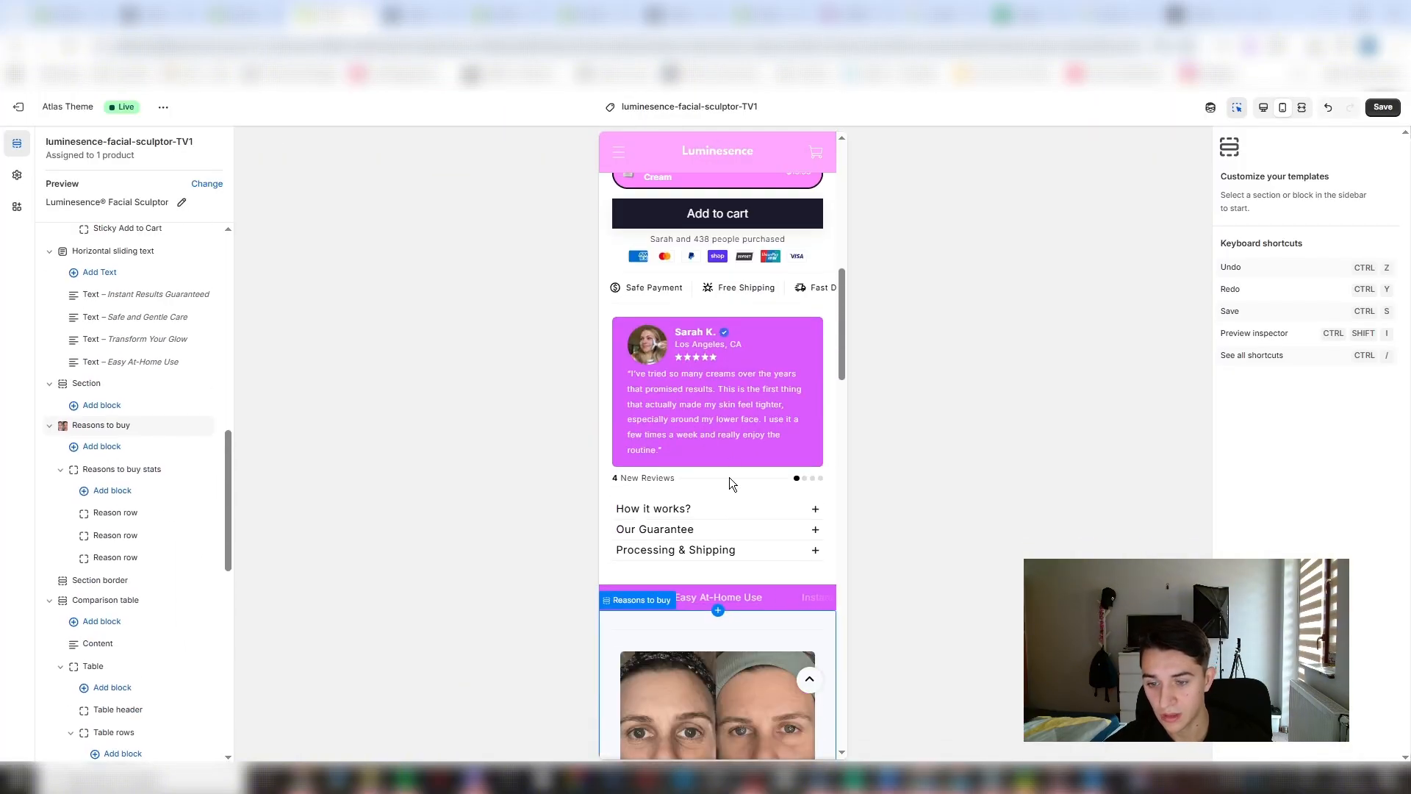
scroll(729, 478, "down", 3)
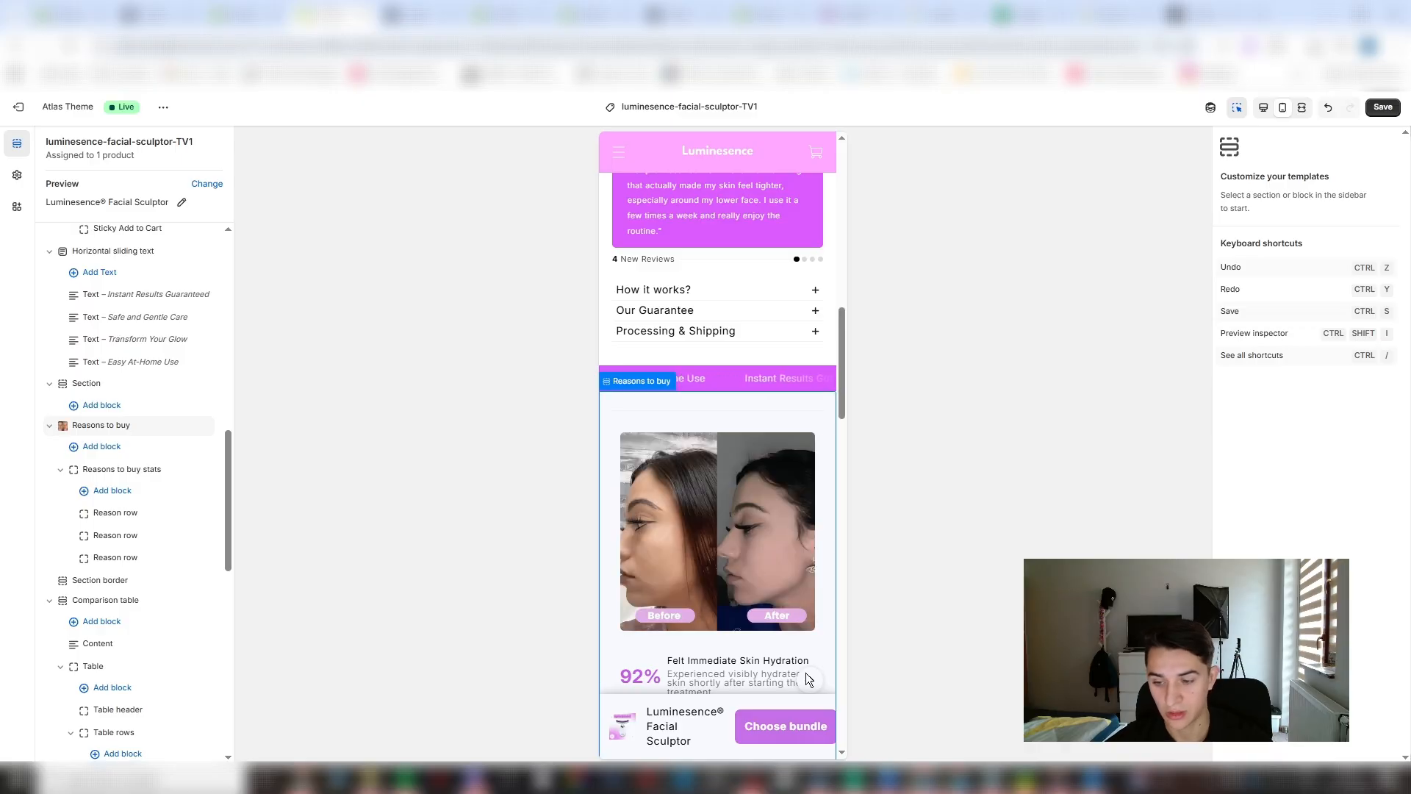
- Switch to ChatGPT and ask for a store section about problems and solutions when using the LED facial sculptor for women
left_click(577, 779)
type("now make me a section on my store where i can talk about promblem and solution")
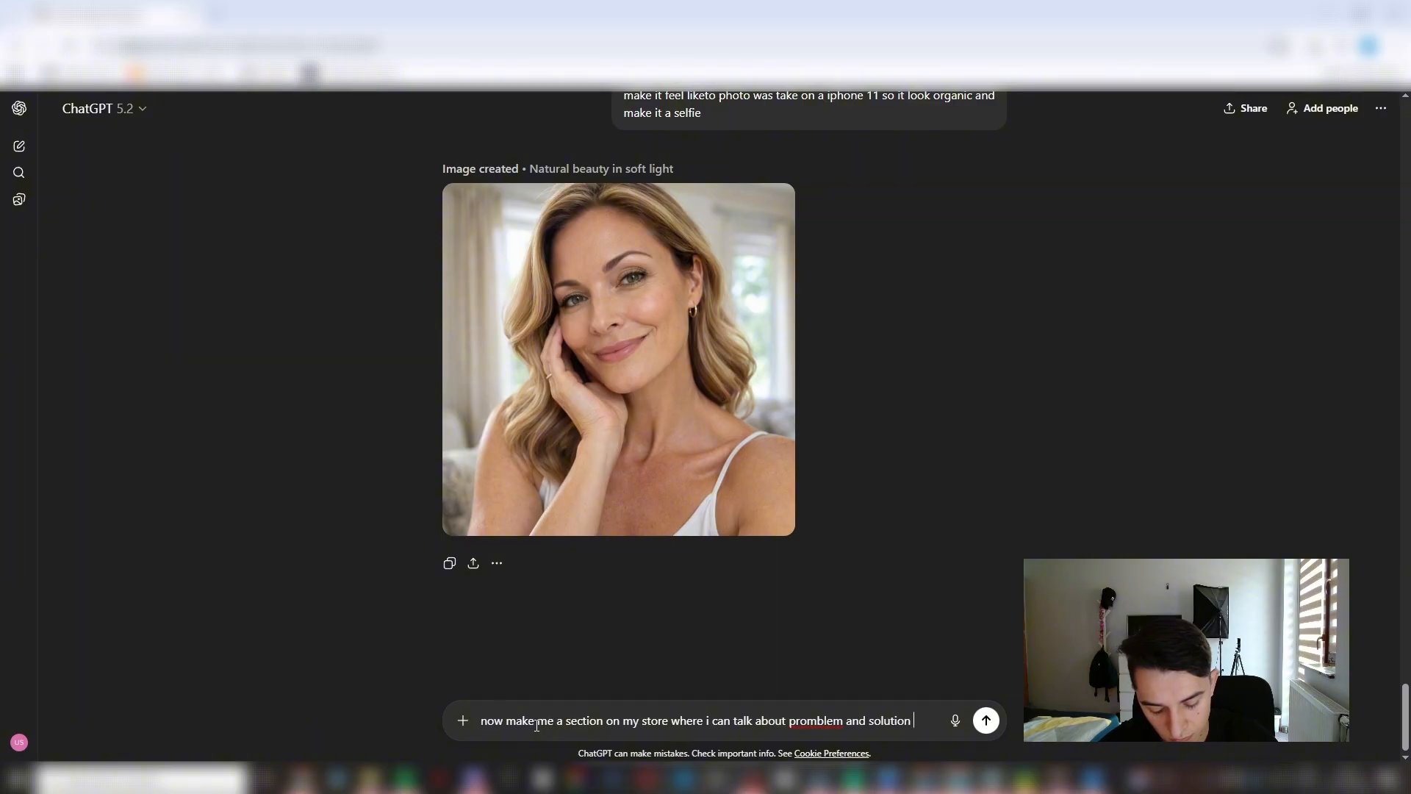
type("when using my")
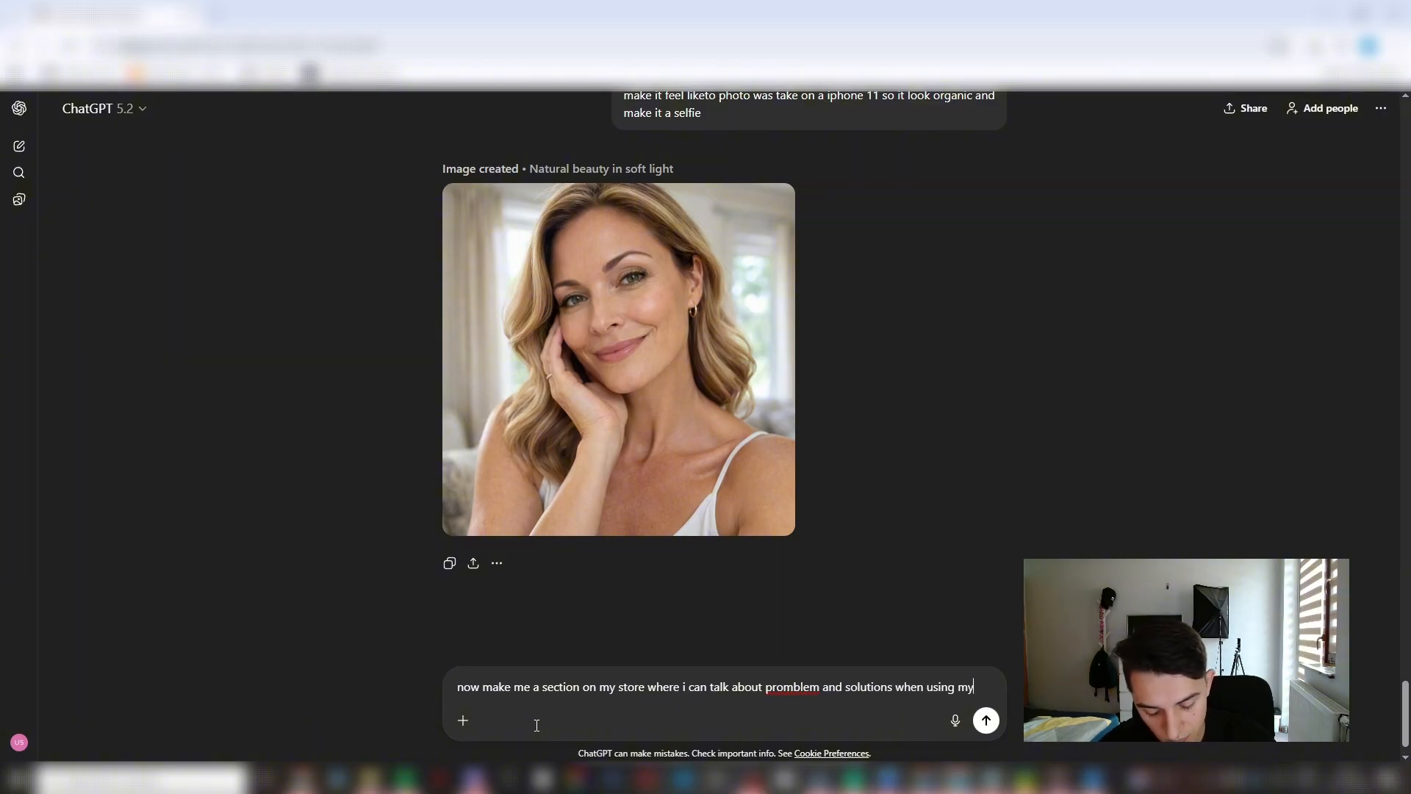
type(" led facial sculpotr for women over 40")
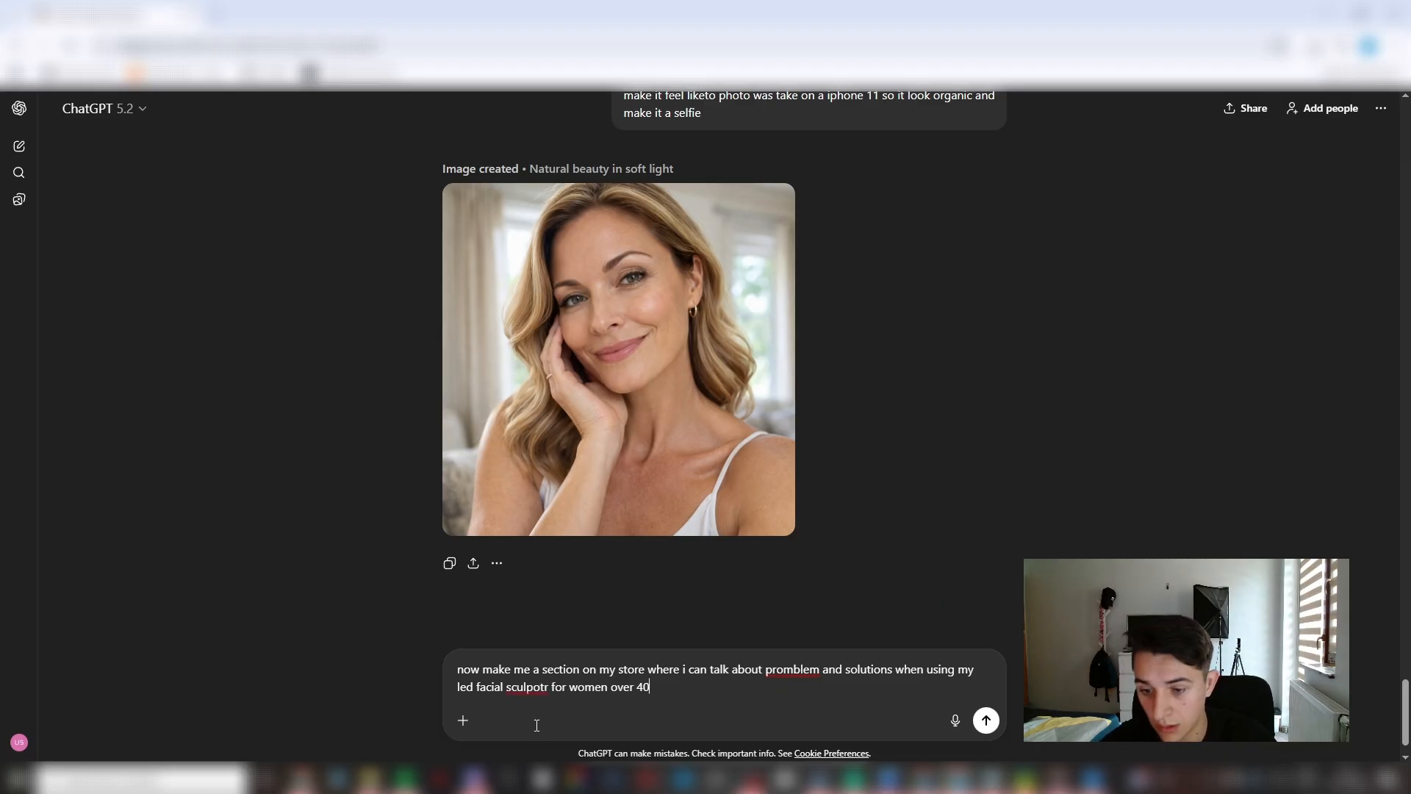
key("Return")
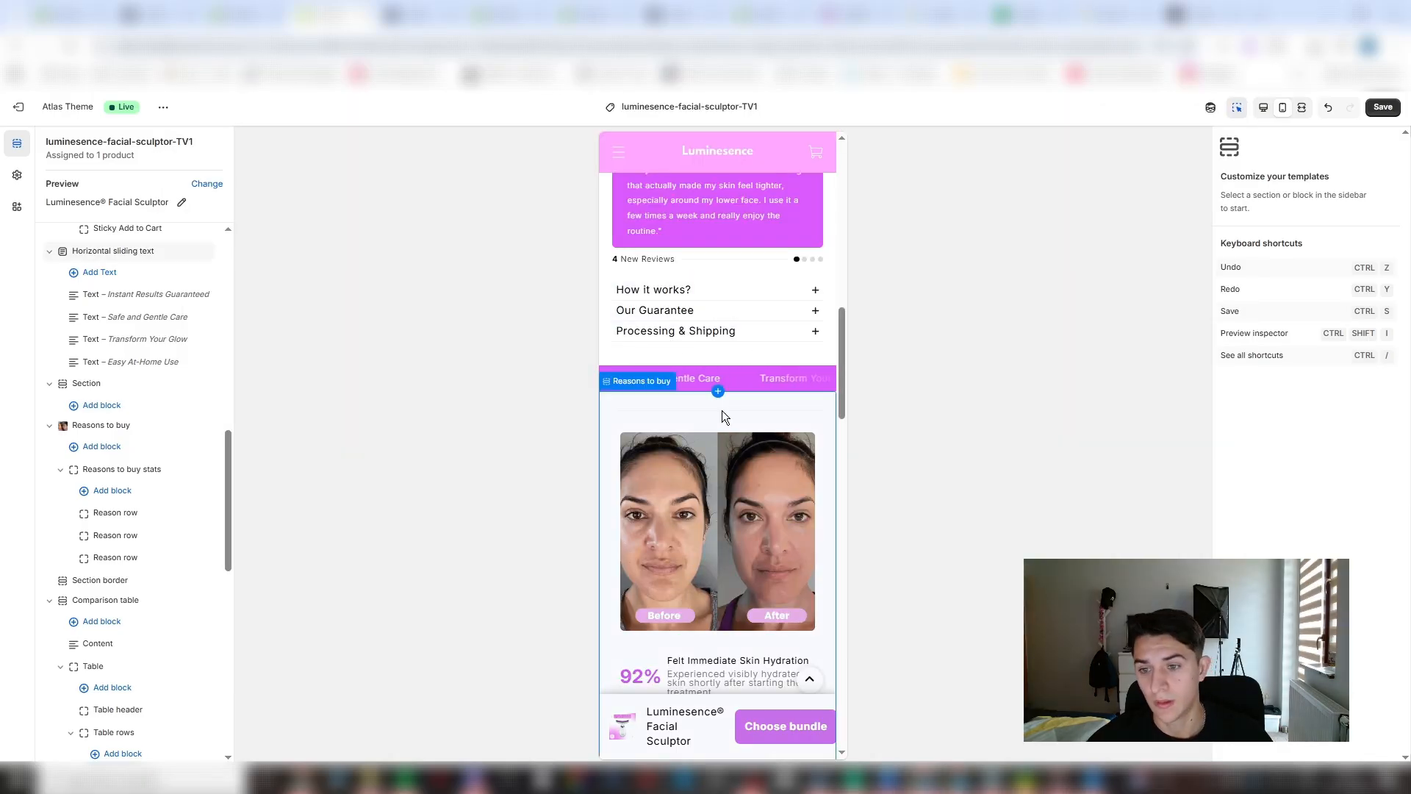
- Return to the Shopify theme editor and add a Title box section directly above the Reasons to buy section
left_click(722, 392)
scroll(562, 684, "down", 15)
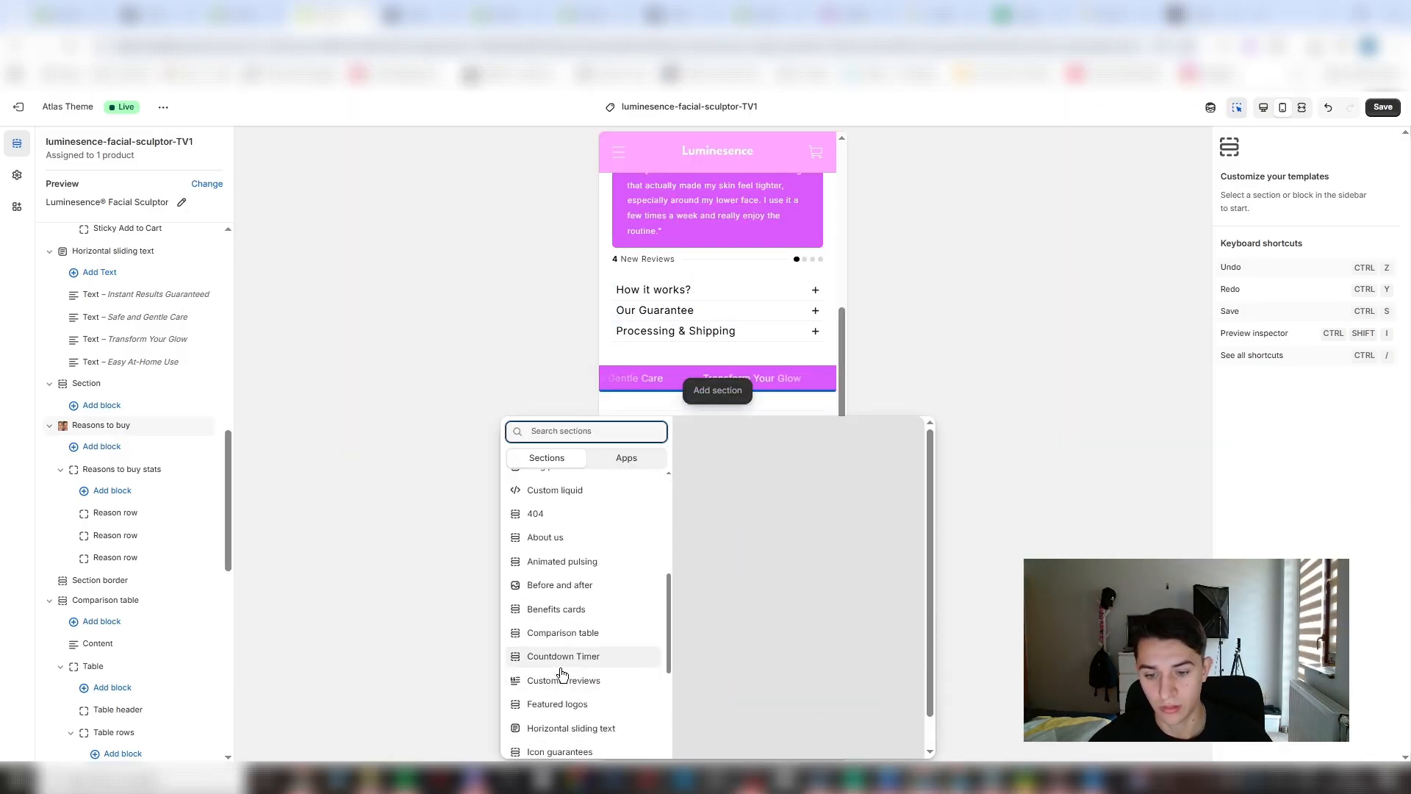
left_click(566, 705)
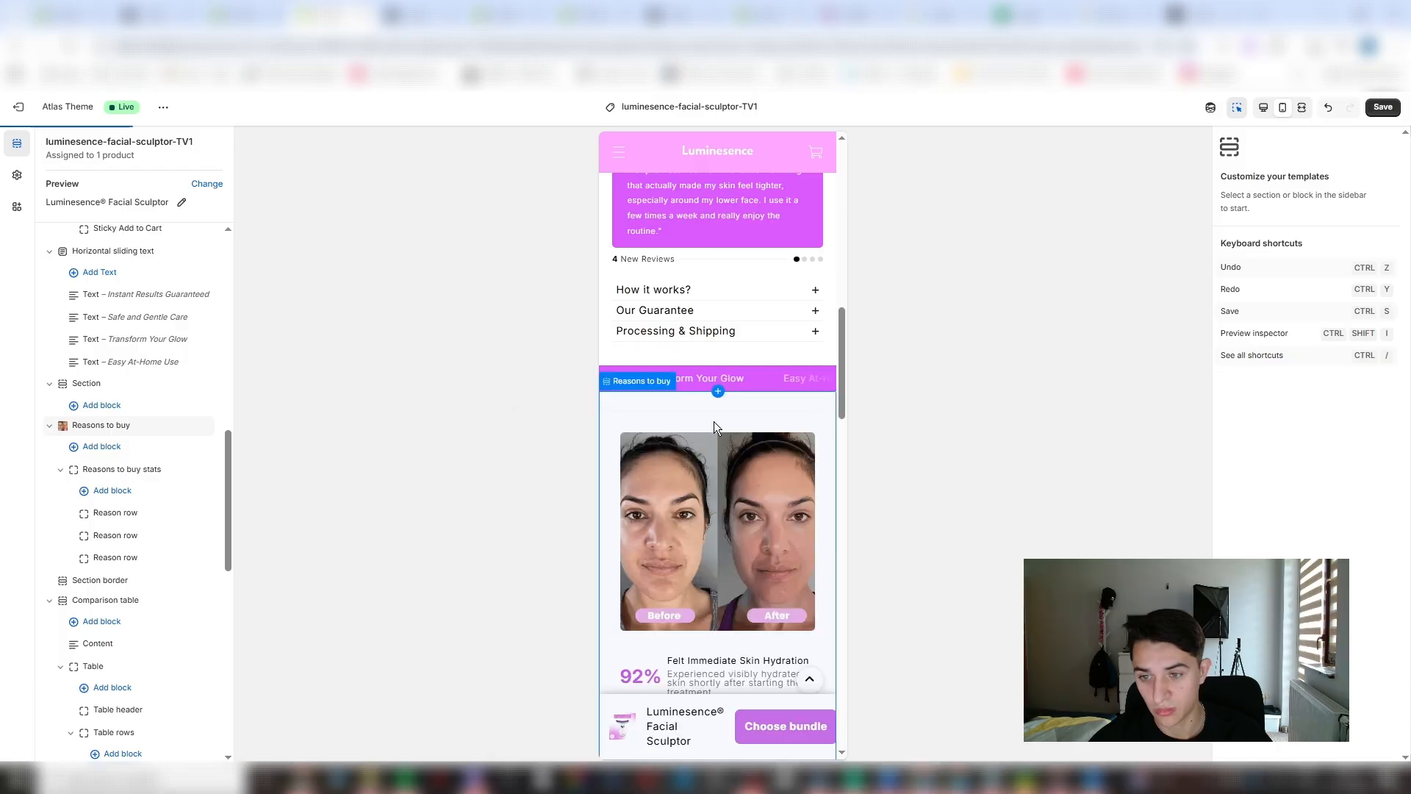
left_click(736, 418)
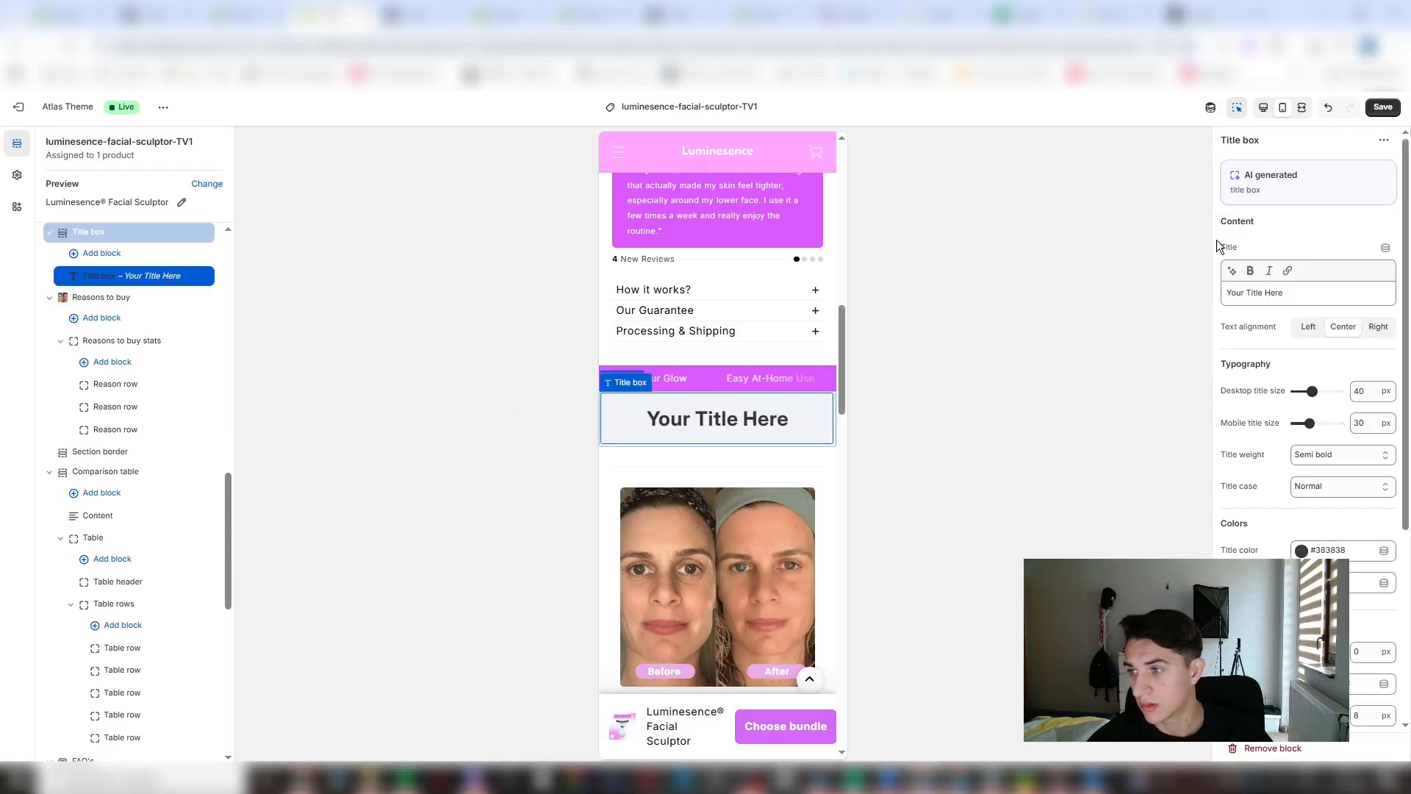
- Set the new Title box's title to "Noticing sagging around your jawline or neck?"
left_click_drag(1228, 292, 1180, 297)
left_click(739, 417)
type("Noticing sagging around your jawline or neck?")
- Style the jawline Title box with title color #000000, background color #FFFFFF and a mobile title size of 24 px
scroll(1315, 439, "down", 4)
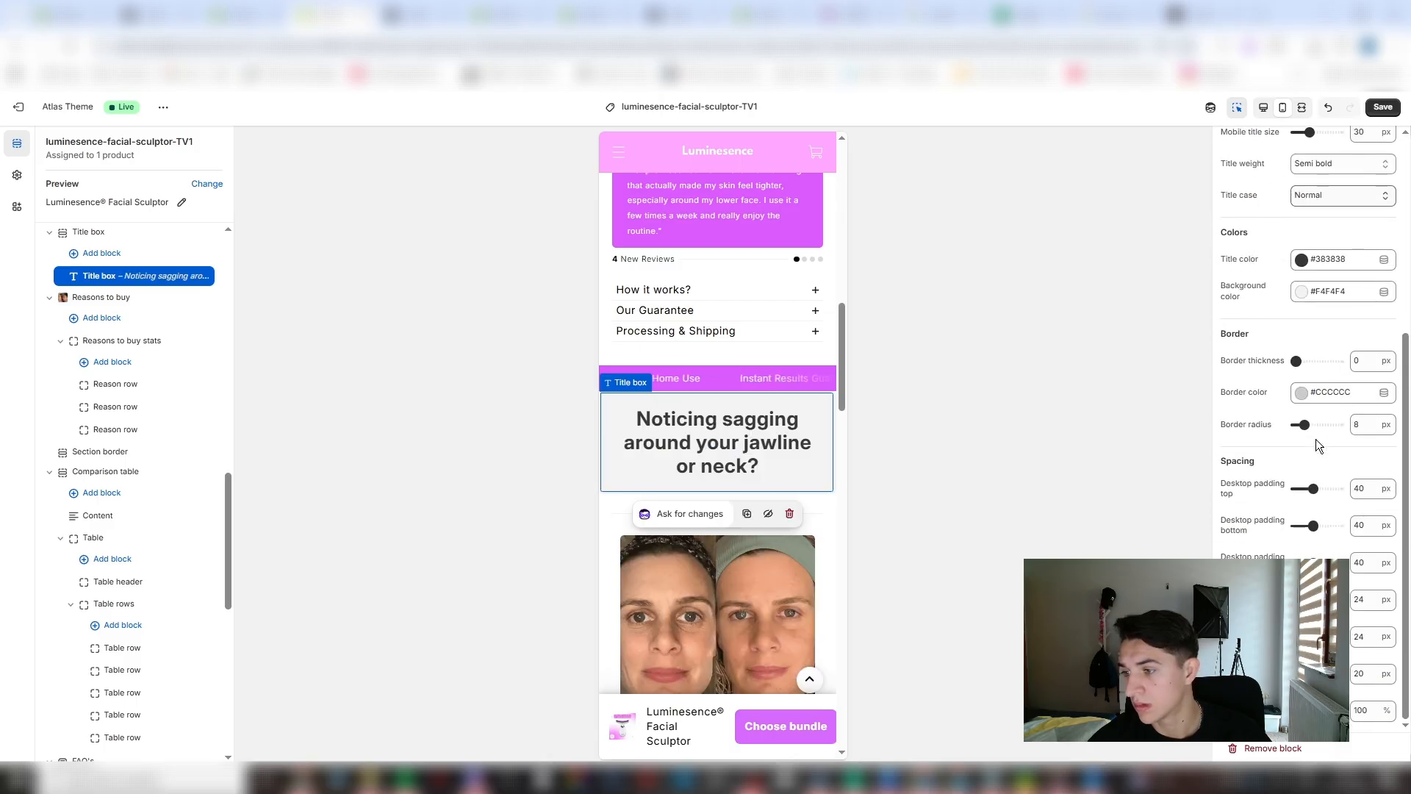
left_click(1301, 260)
left_click_drag(1302, 316, 1257, 399)
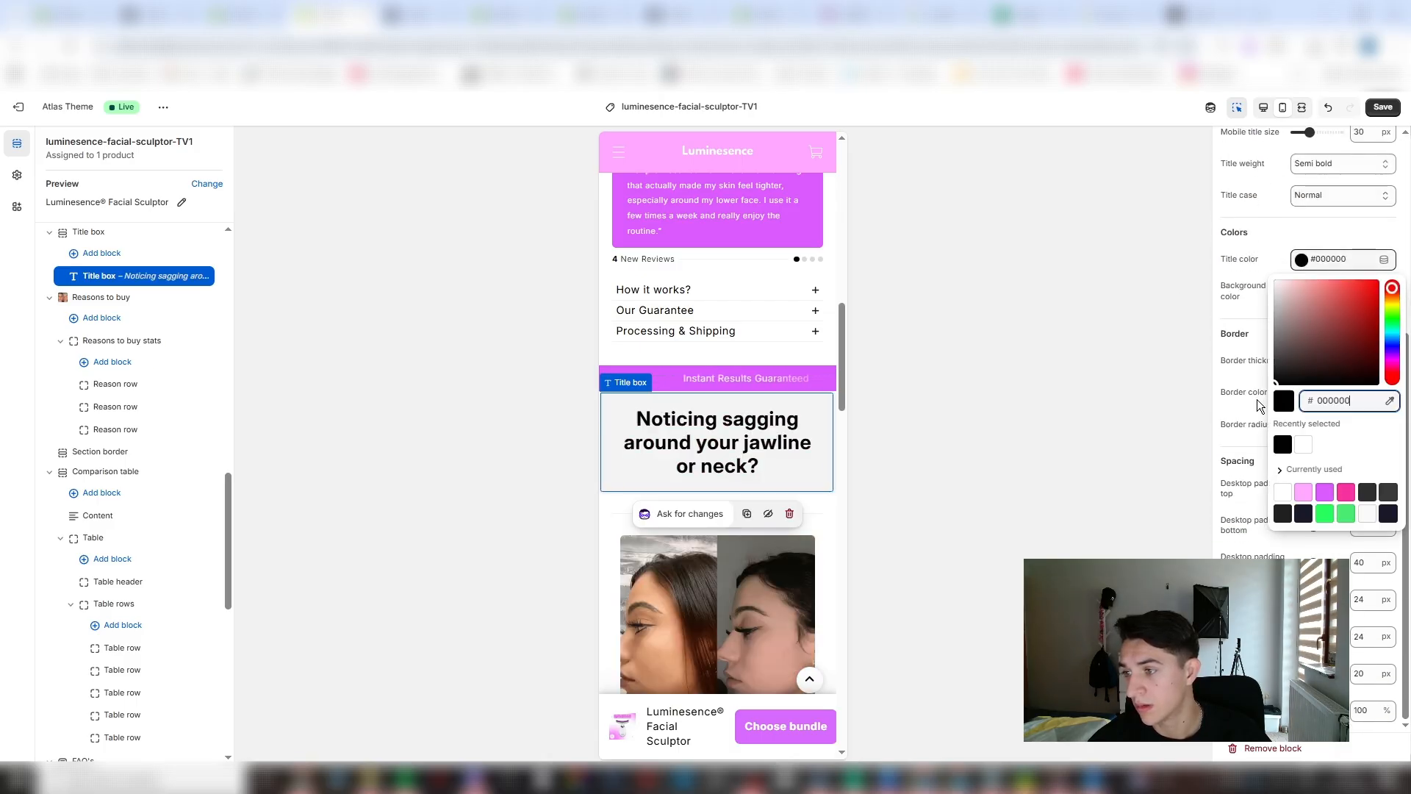
left_click(1257, 399)
left_click(1301, 292)
left_click_drag(1310, 355, 1190, 274)
left_click(1189, 273)
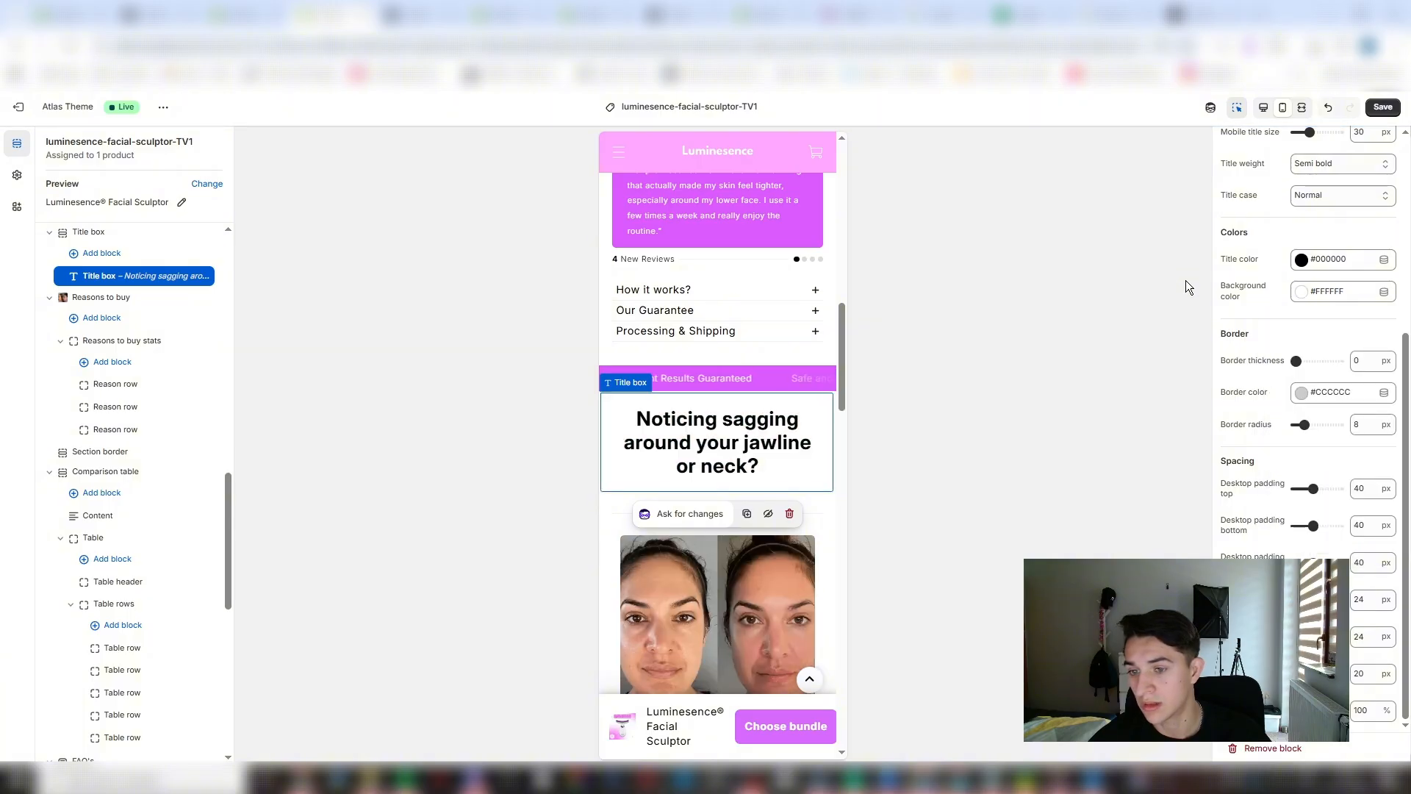
scroll(1339, 324, "up", 5)
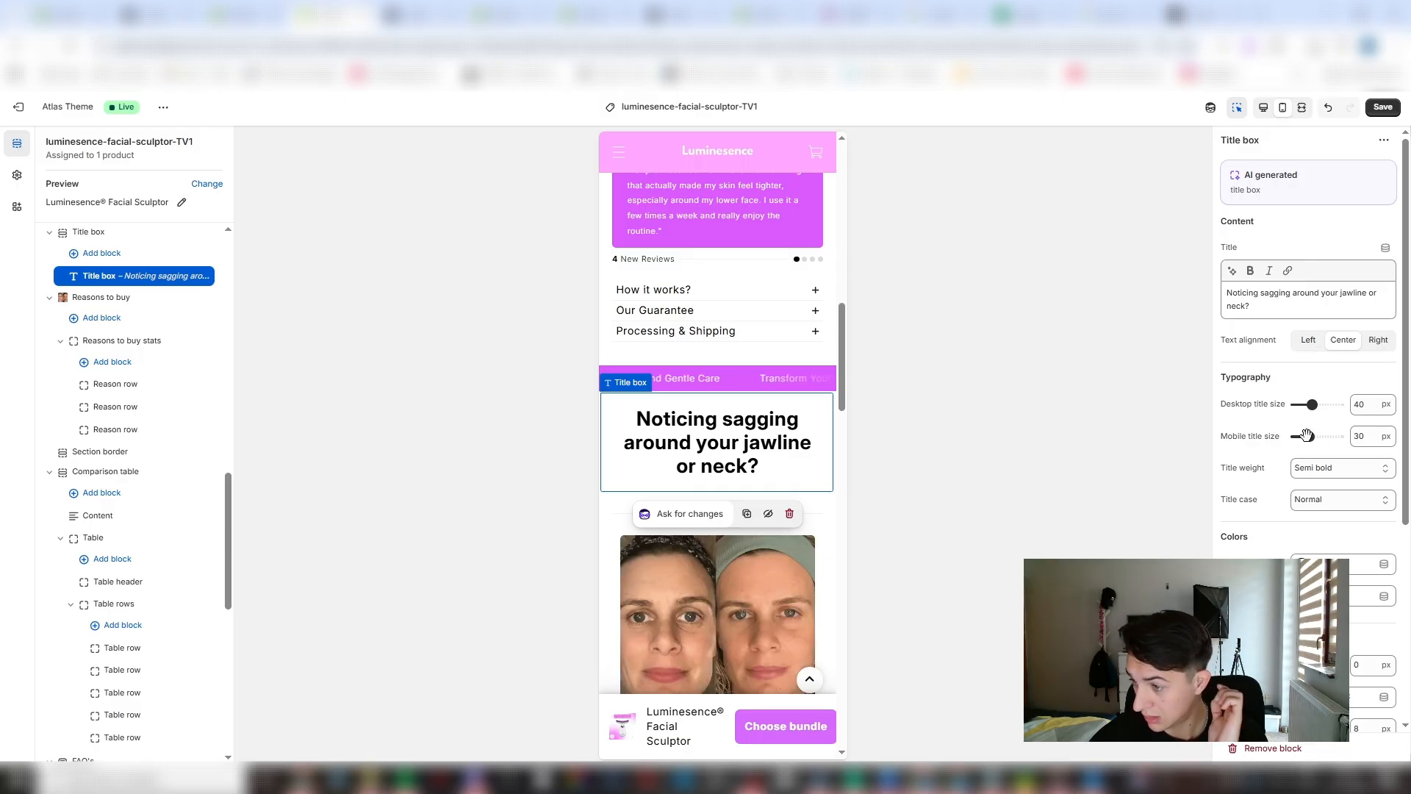
left_click_drag(1309, 436, 1303, 436)
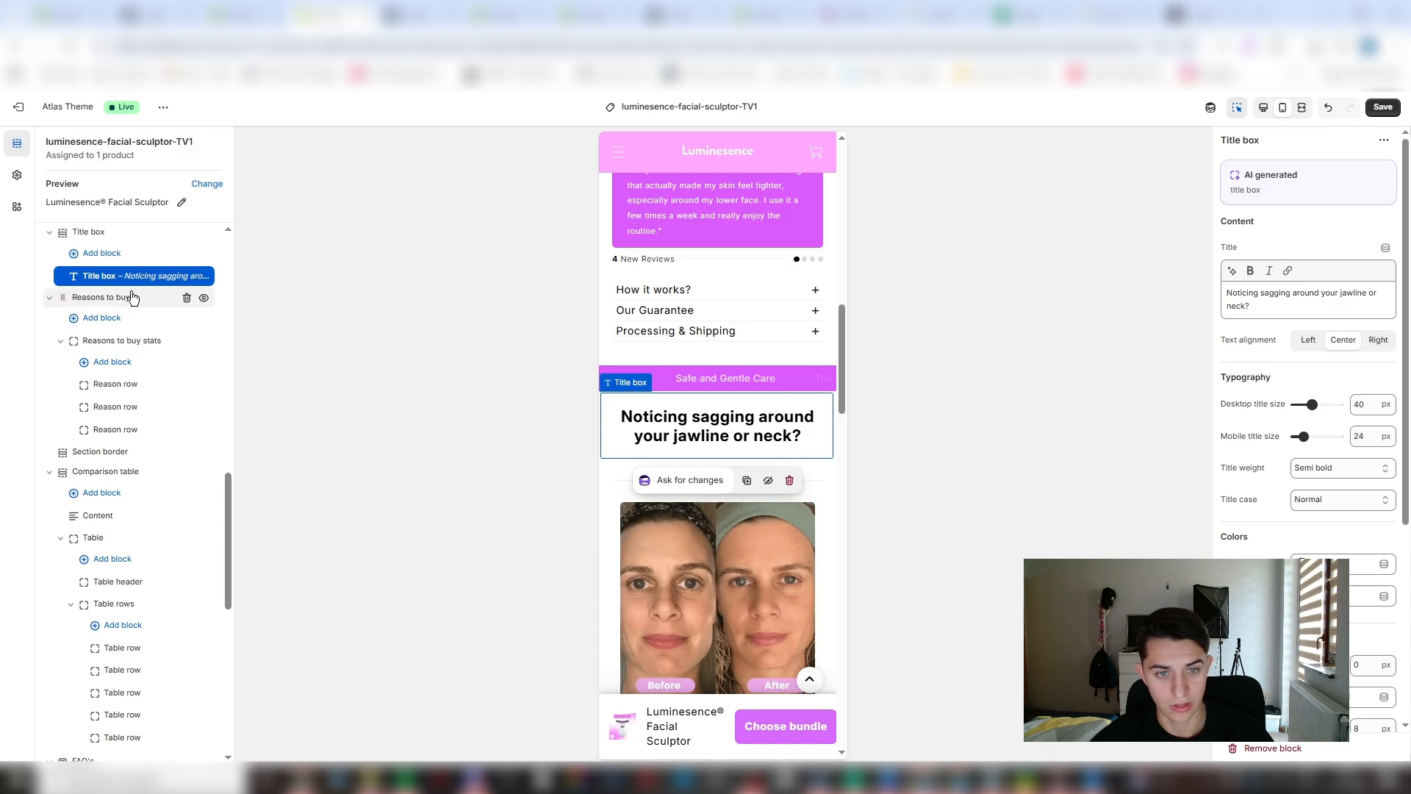
- Generate an "image with text under it" block below the jawline title and give it the photo of the woman holding the sculptor
left_click(101, 297)
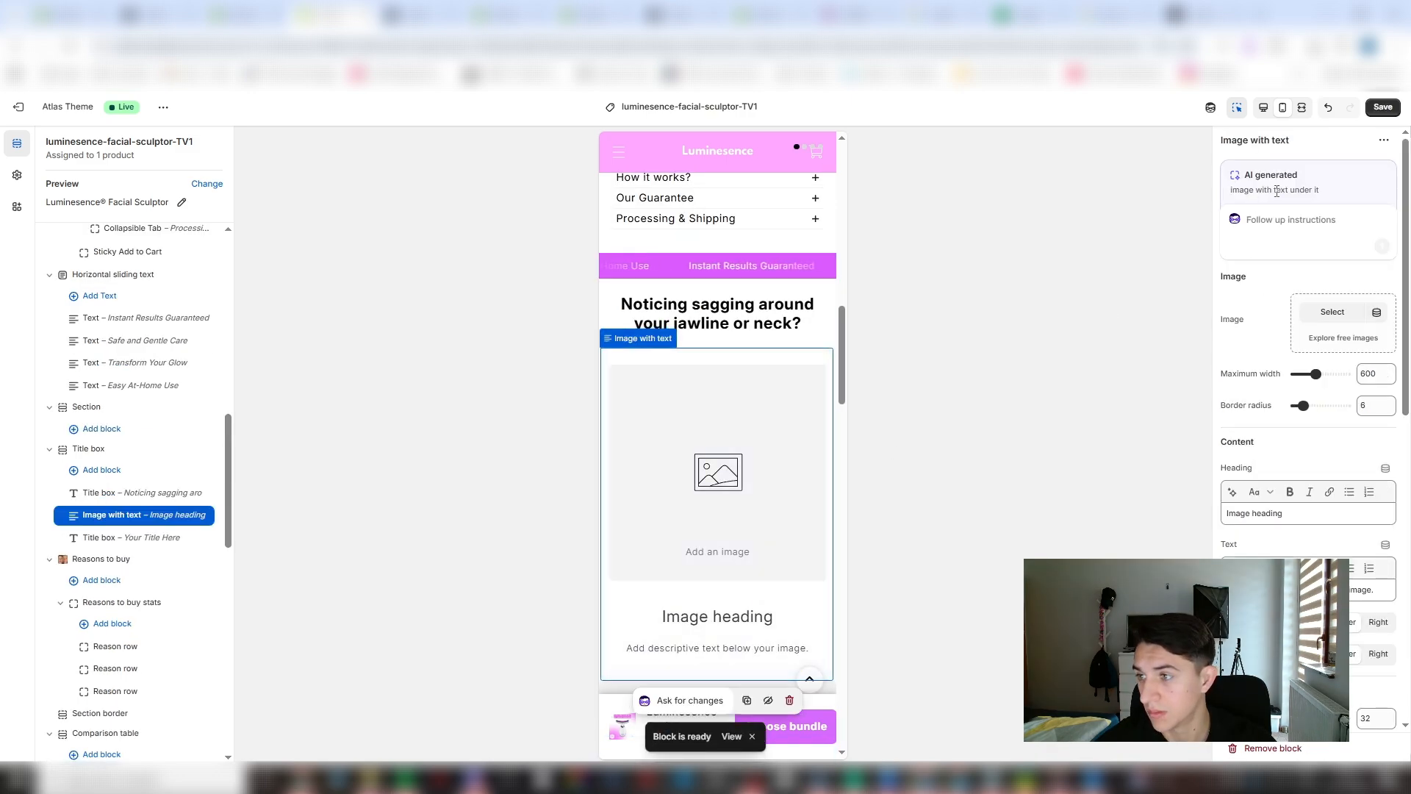
left_click(1332, 312)
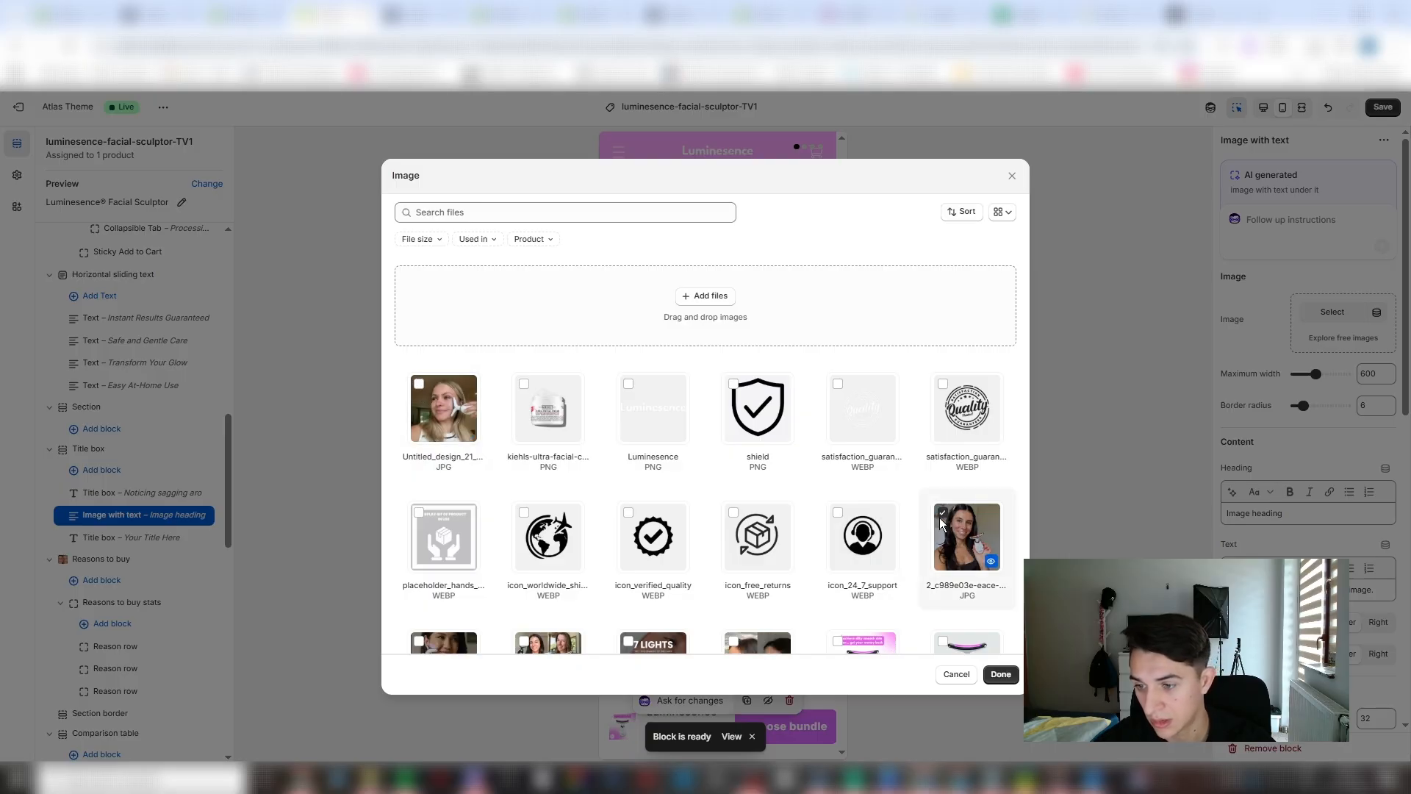
left_click(1000, 674)
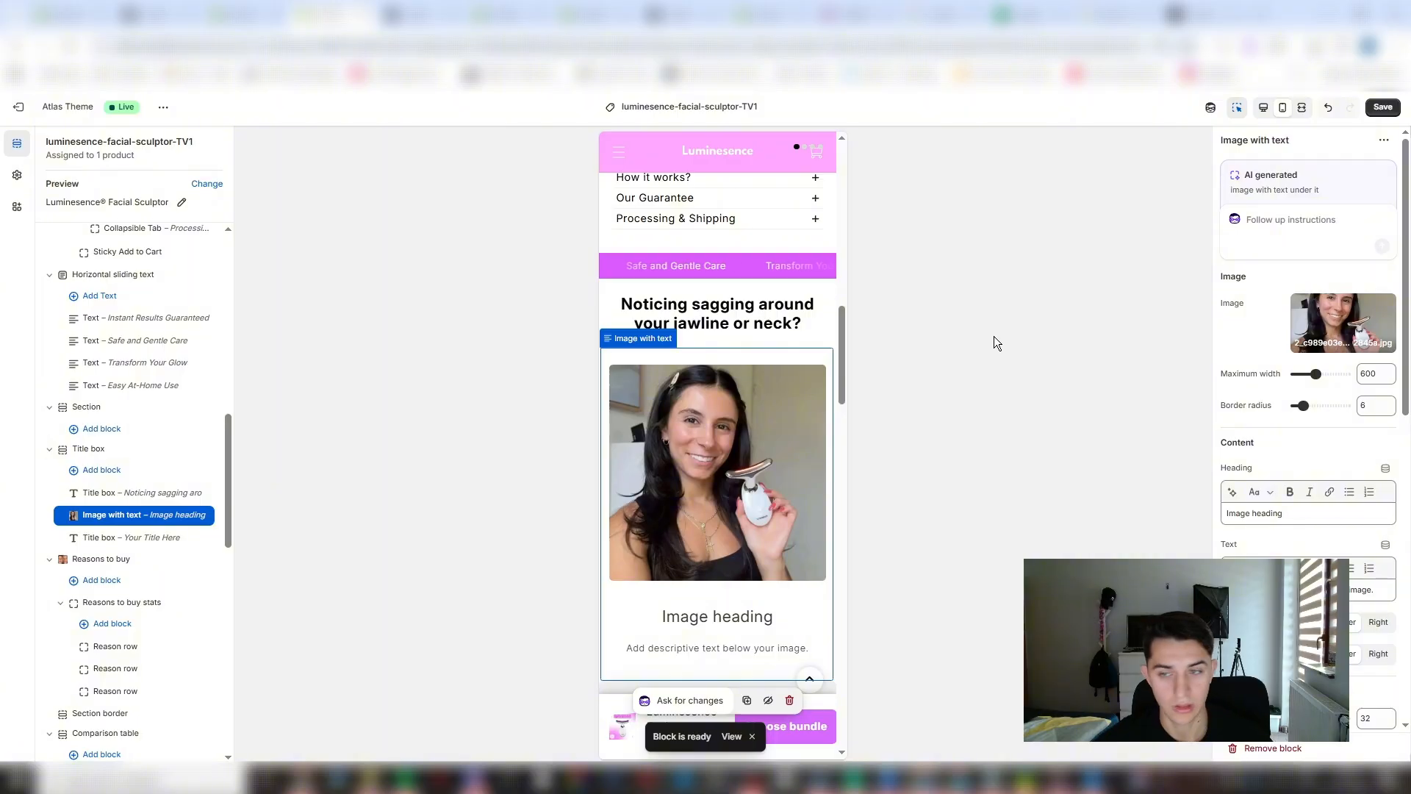
- Copy the two answer paragraphs about jawline sagging from ChatGPT and paste them as the Image with text block's text in Shopify
key("alt+Tab")
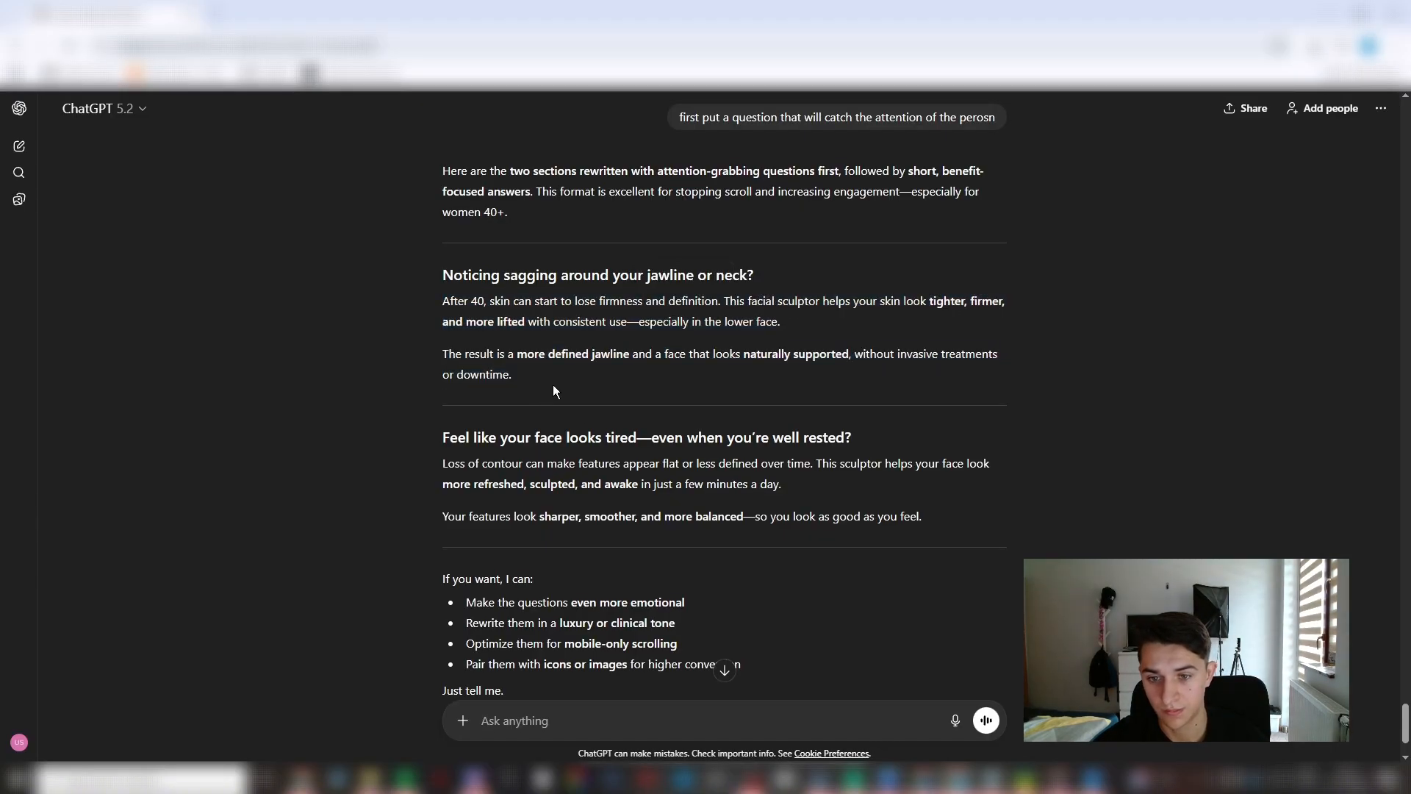
left_click_drag(552, 390, 355, 293)
key("ctrl+c")
key("alt+Tab")
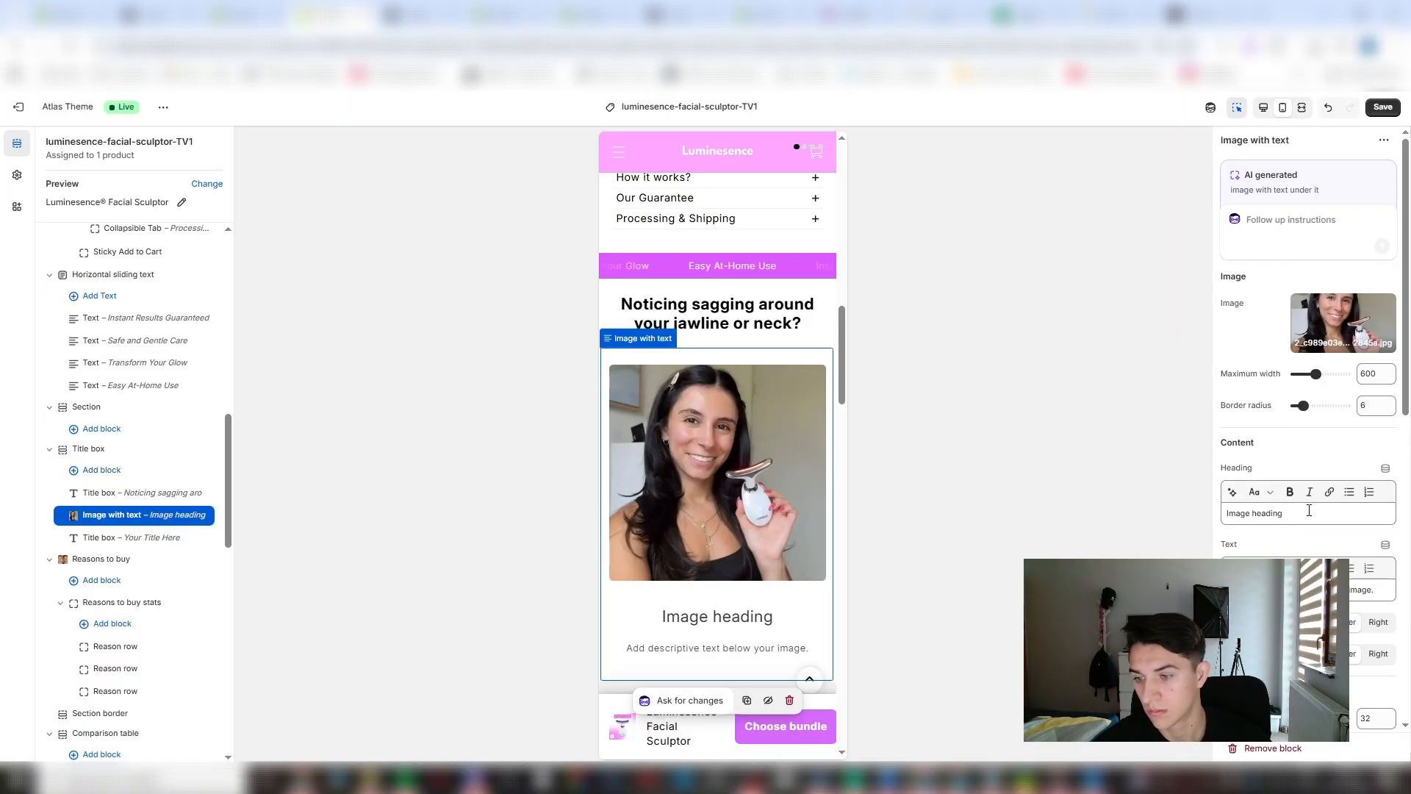
key("ctrl+v")
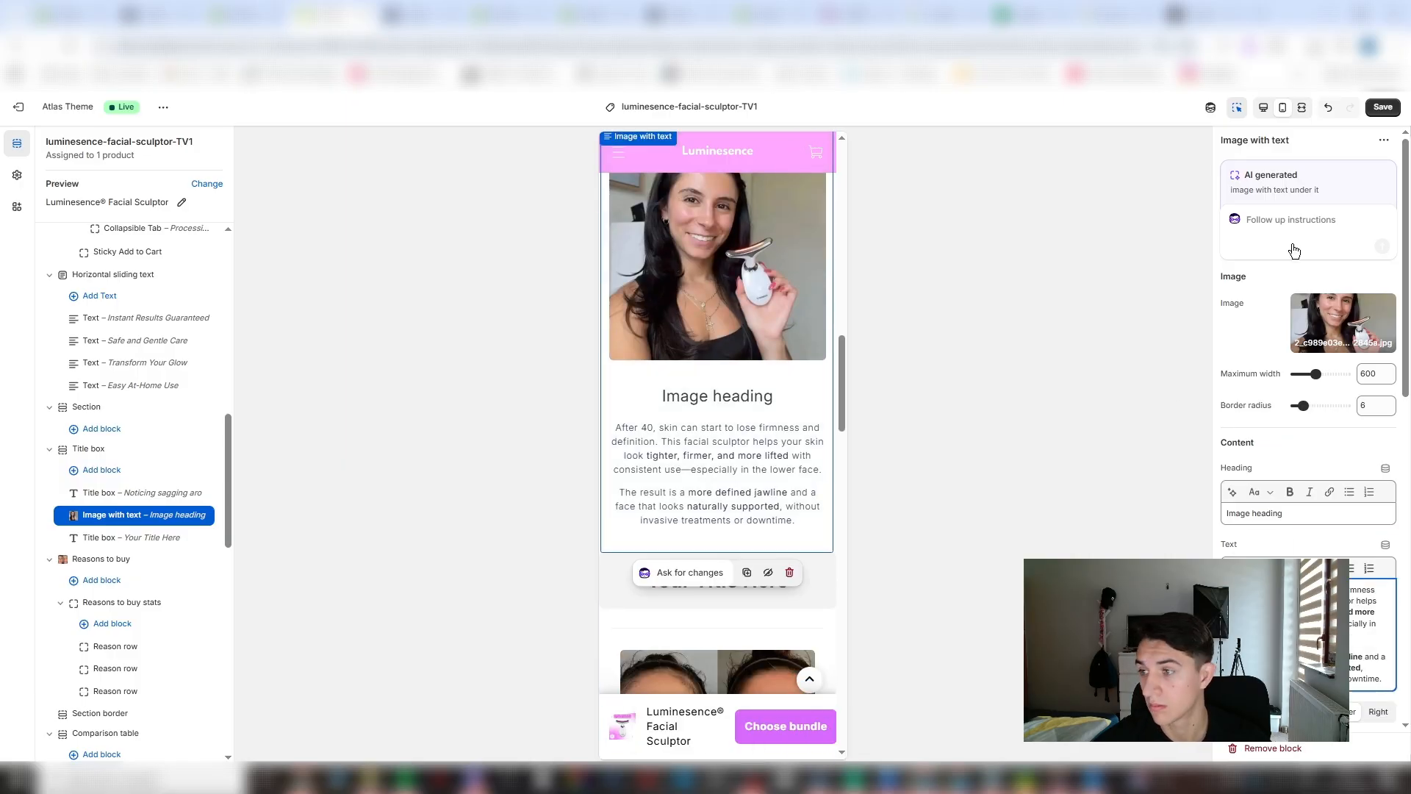
- Ask the AI to delete the "Image heading" from the Image with text block
left_click(1296, 221)
type("delete the \"Image heading\"")
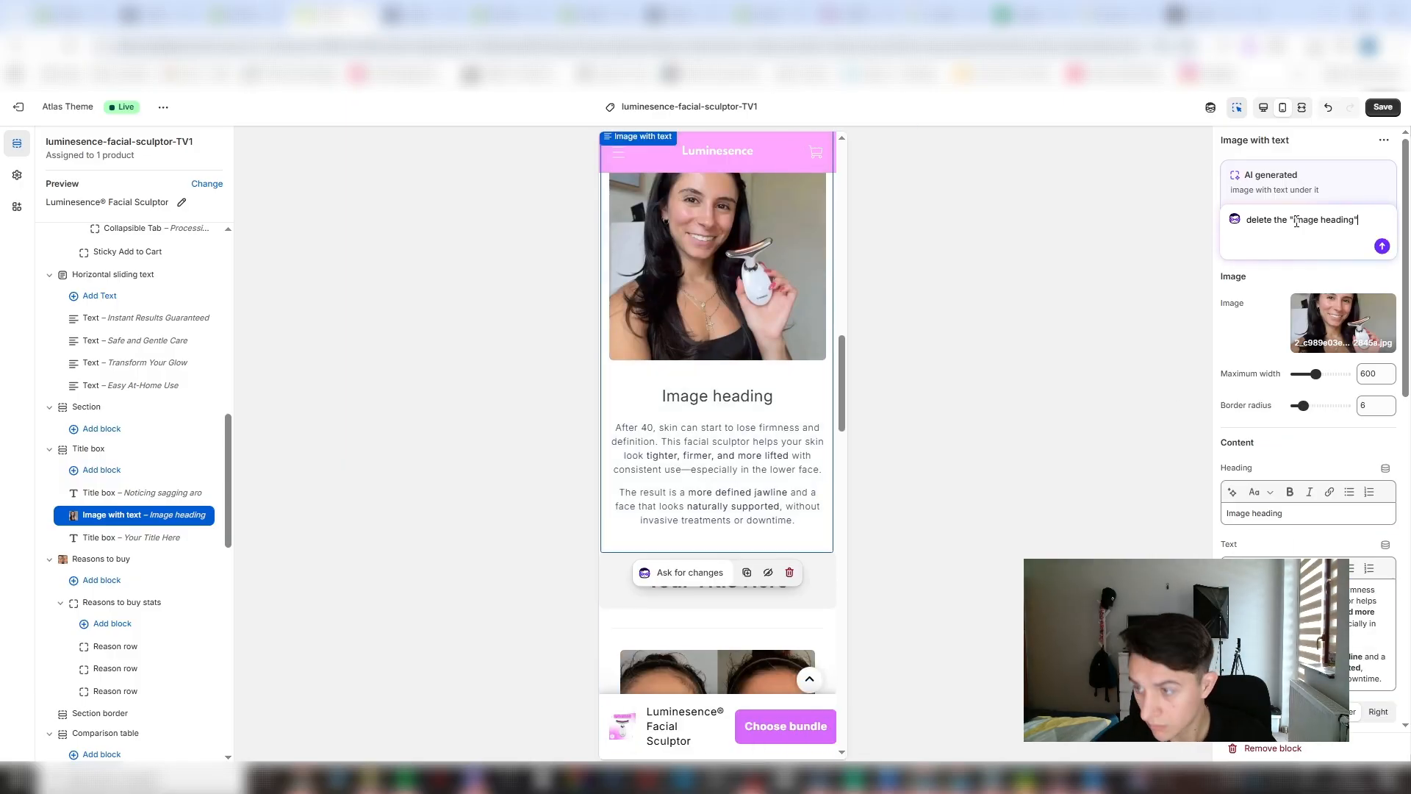
key("Return")
- Style the "Your Title Here" Title box with title color #000000 and background color #FFFFFF
left_click(718, 574)
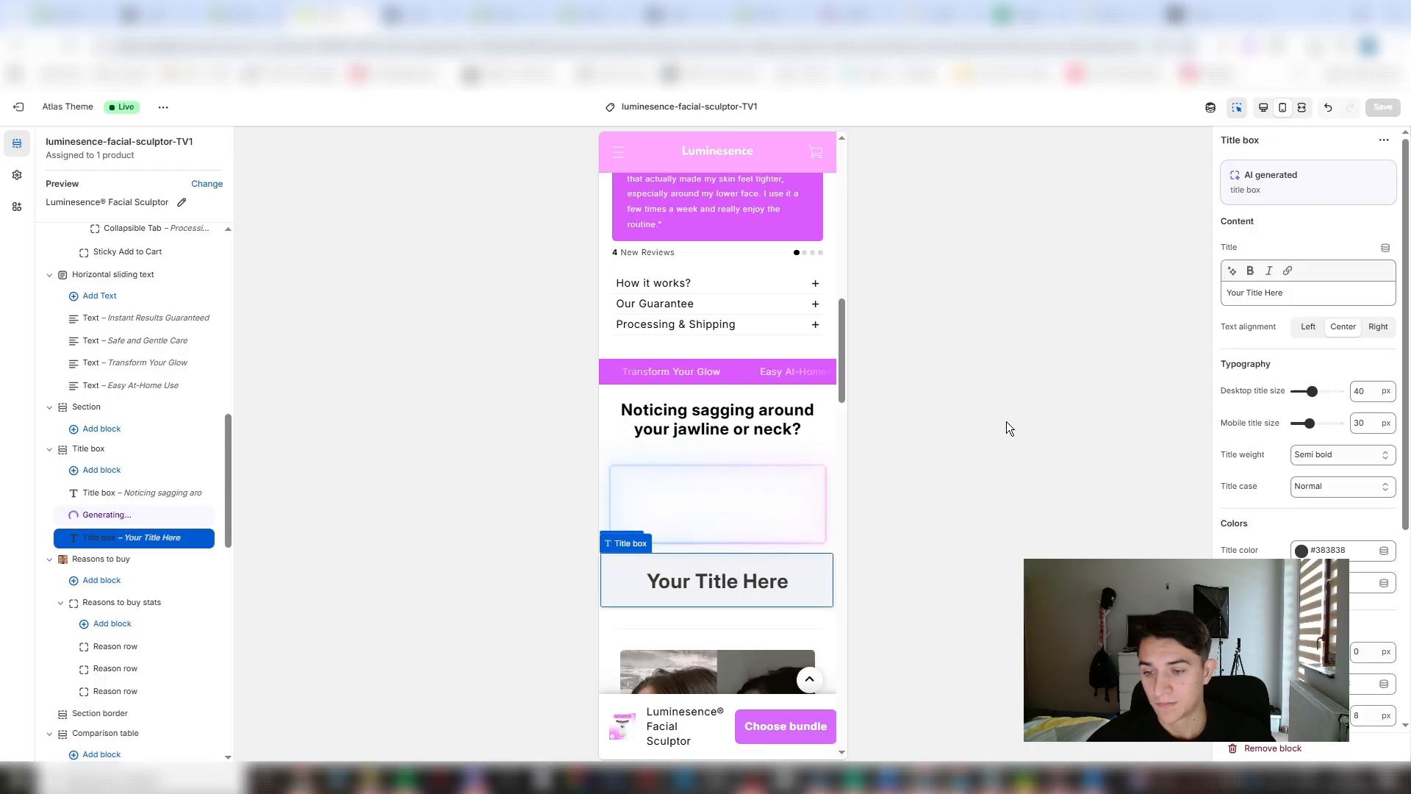
left_click(1302, 554)
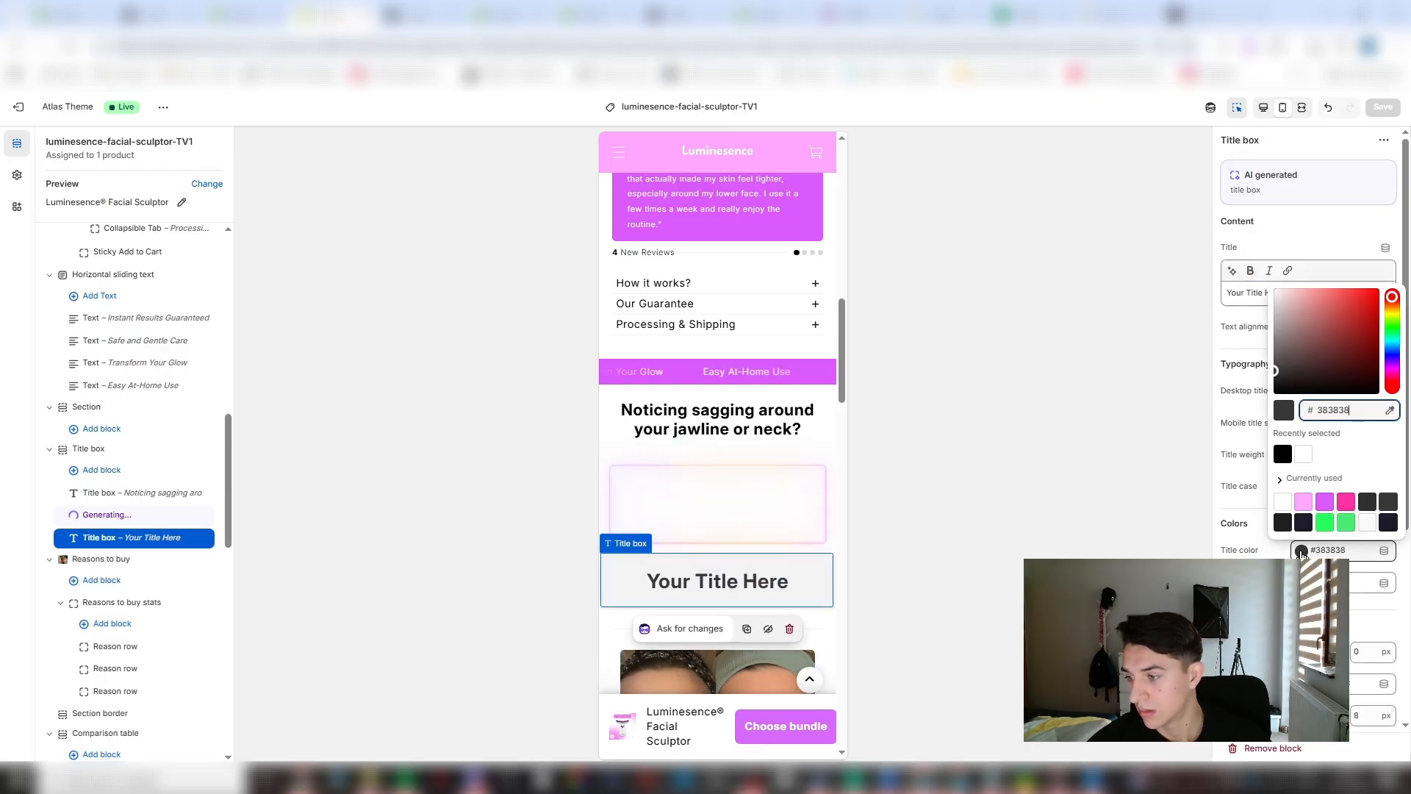
left_click_drag(1297, 368, 1253, 507)
left_click(1302, 583)
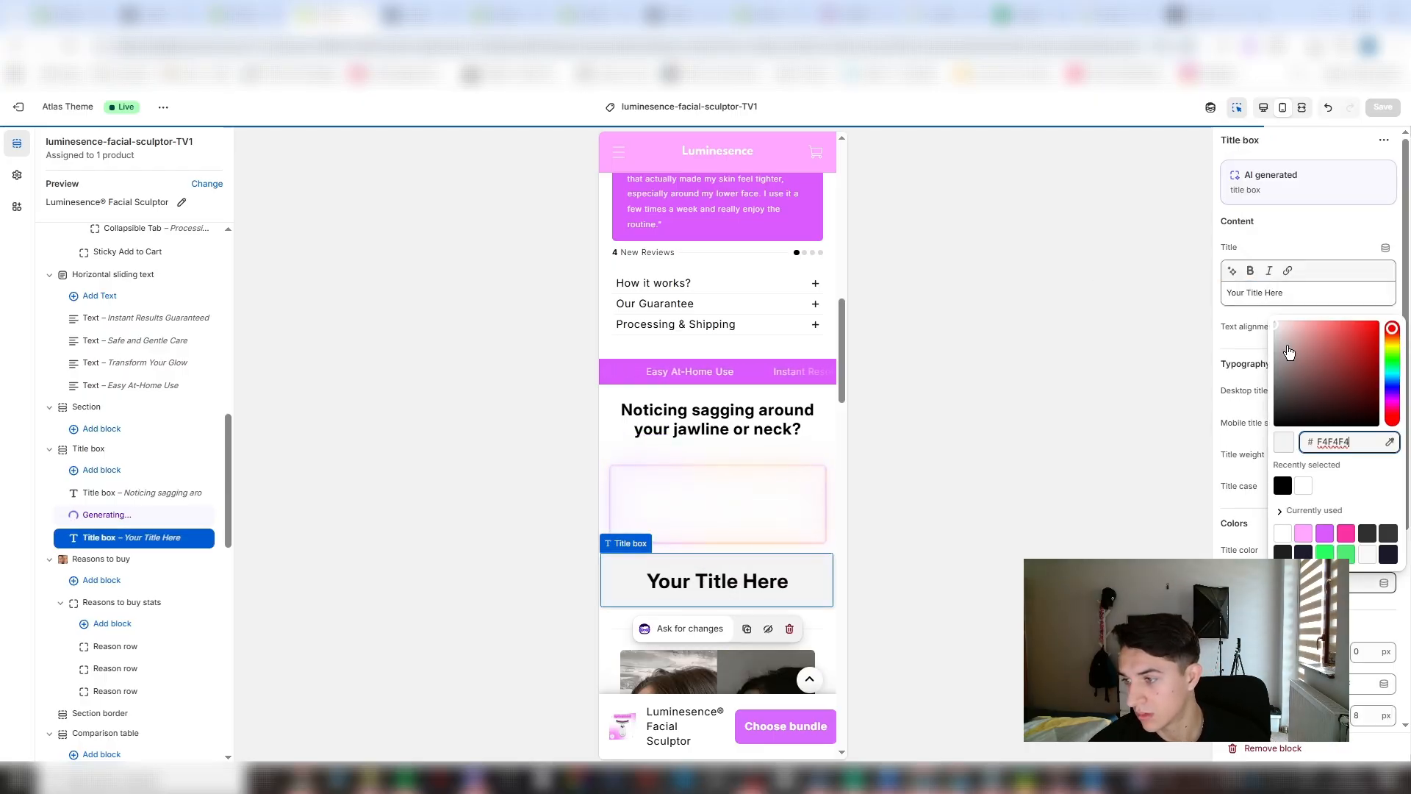
left_click_drag(1291, 355, 1254, 273)
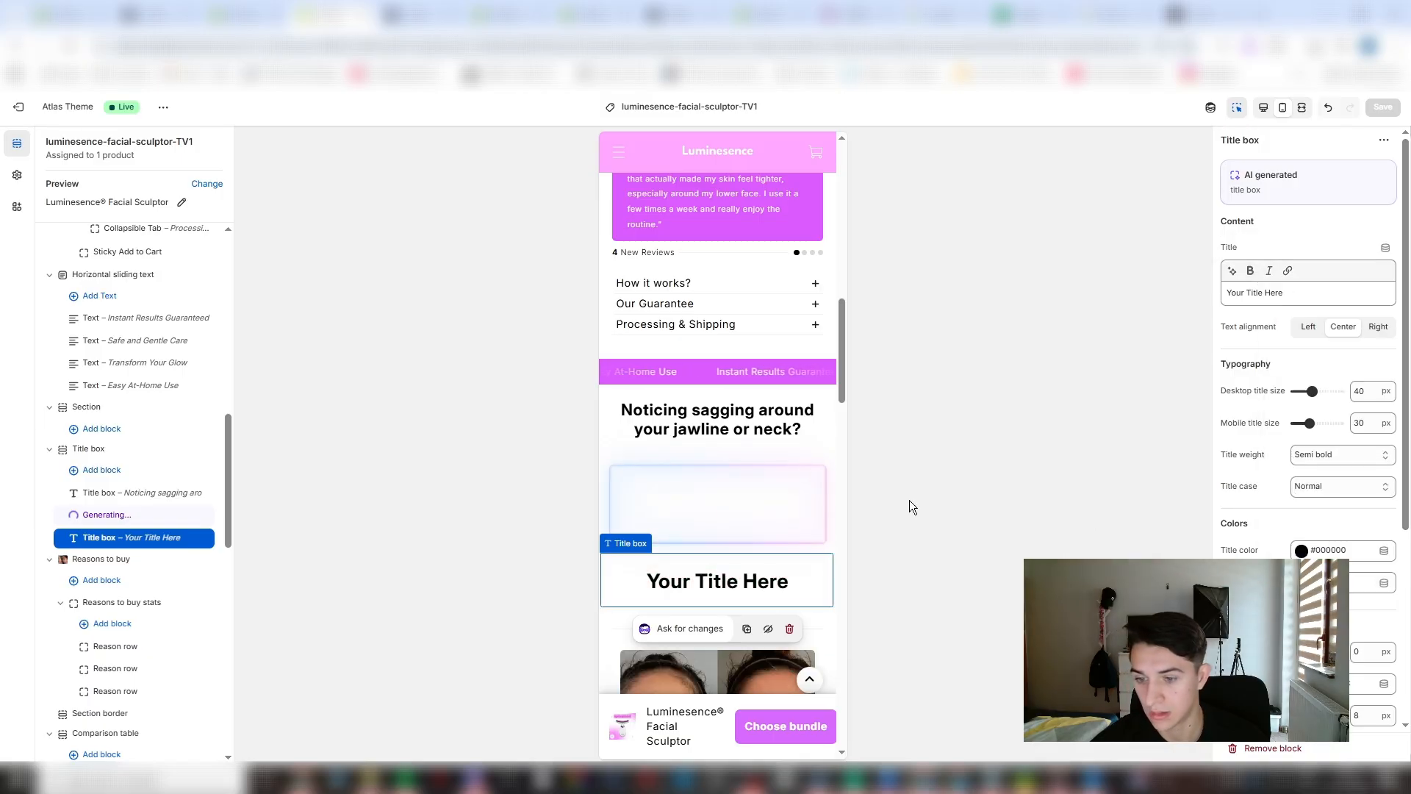
- Change the title of the Title box above the before-and-after image to "What Our Customers Say..."
scroll(734, 527, "down", 5)
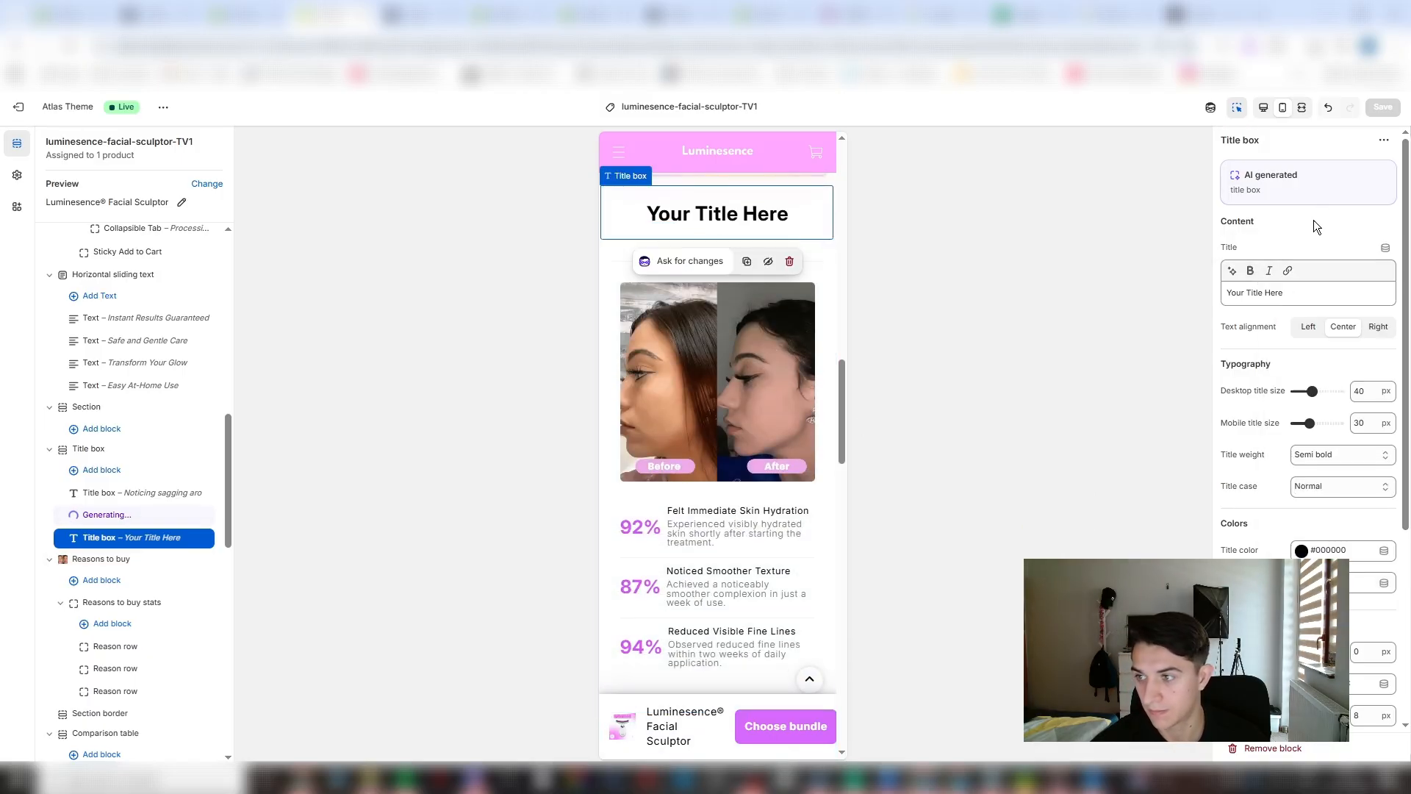
triple_click(1315, 293)
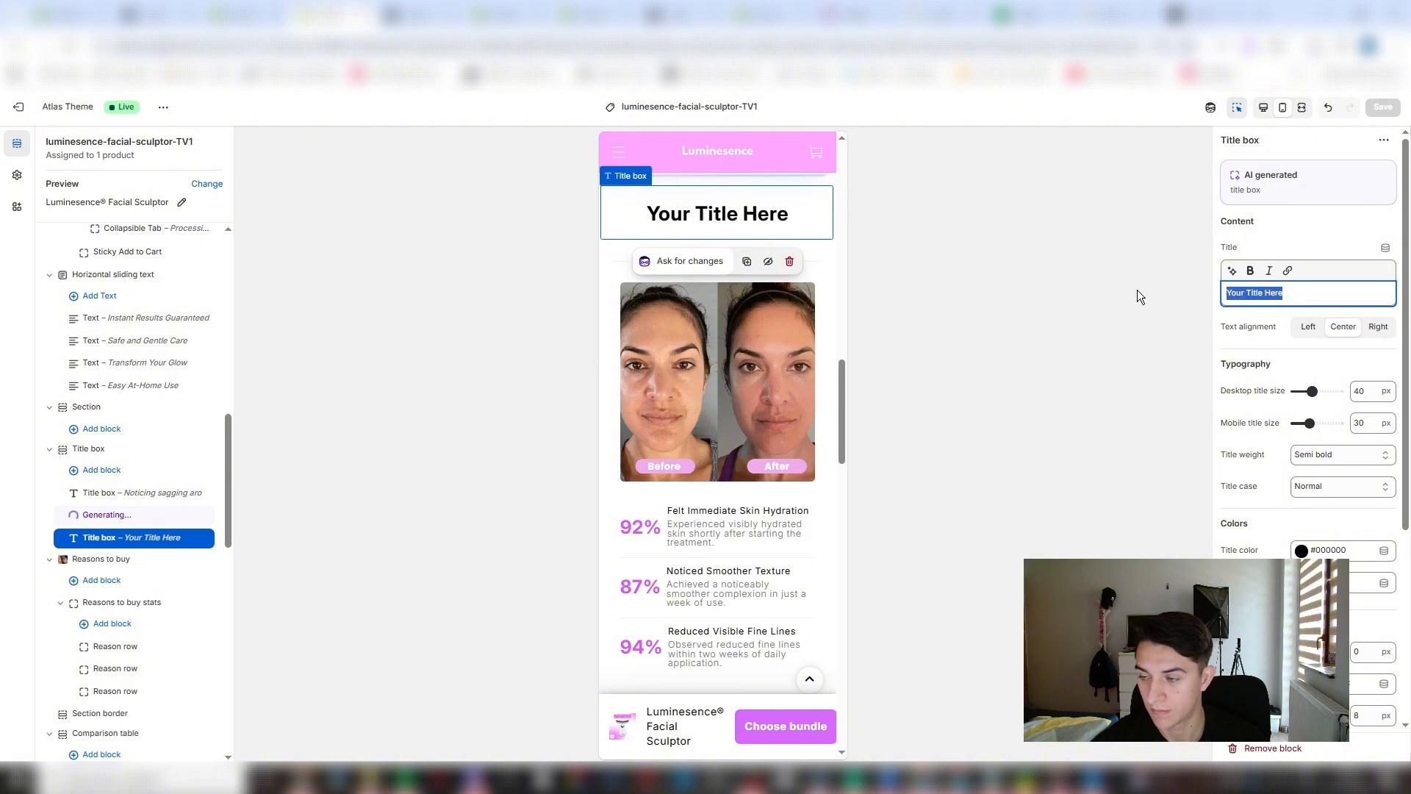
type("What")
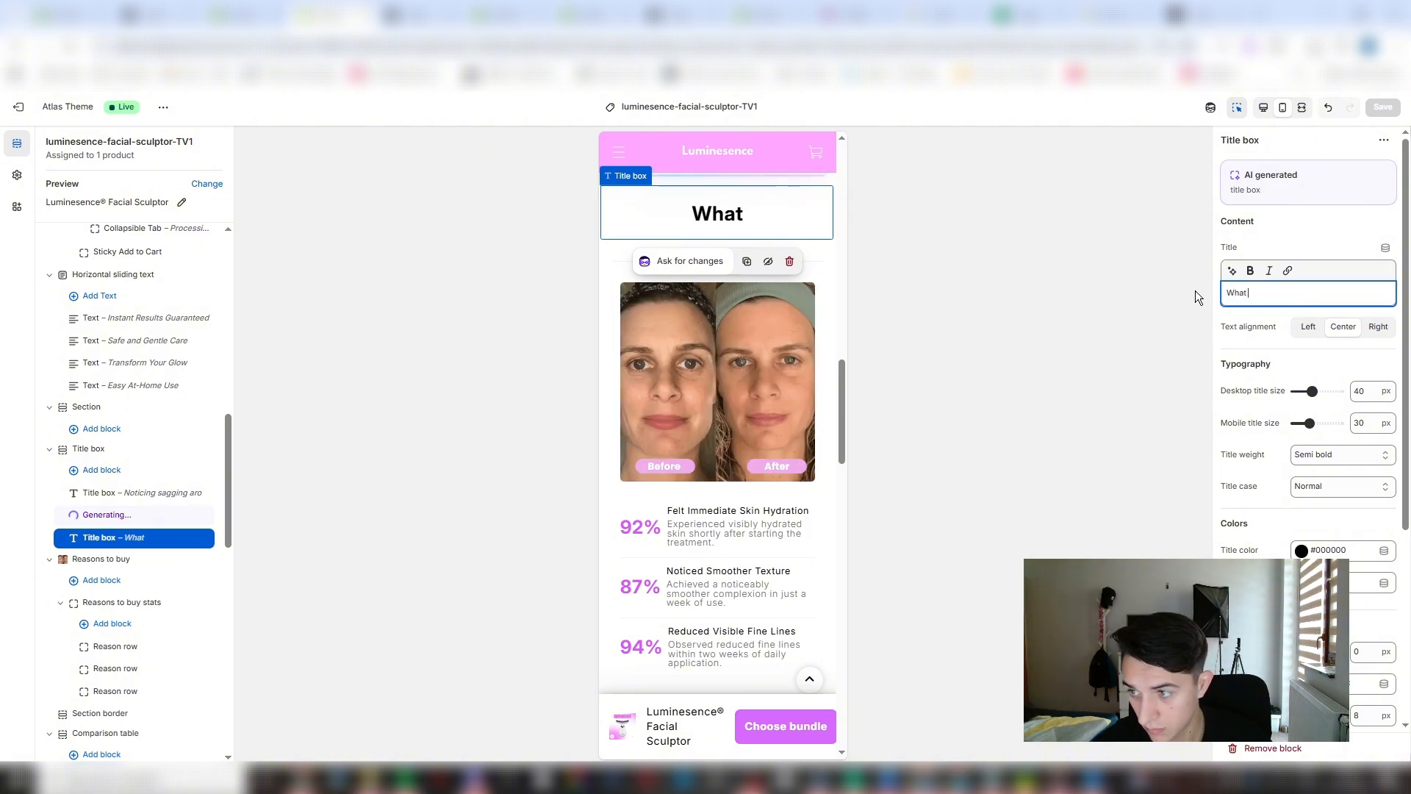
type(" Our ")
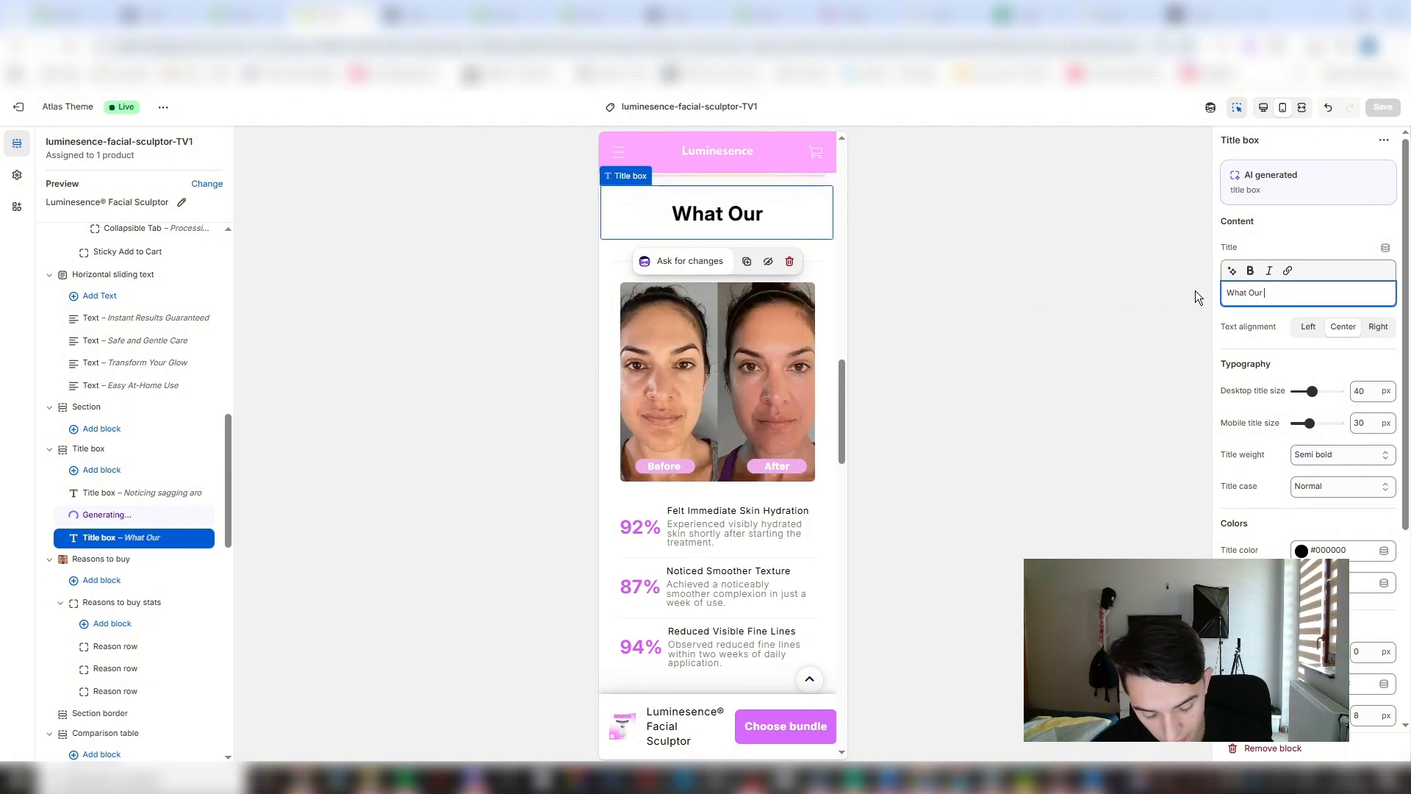
type("Cust")
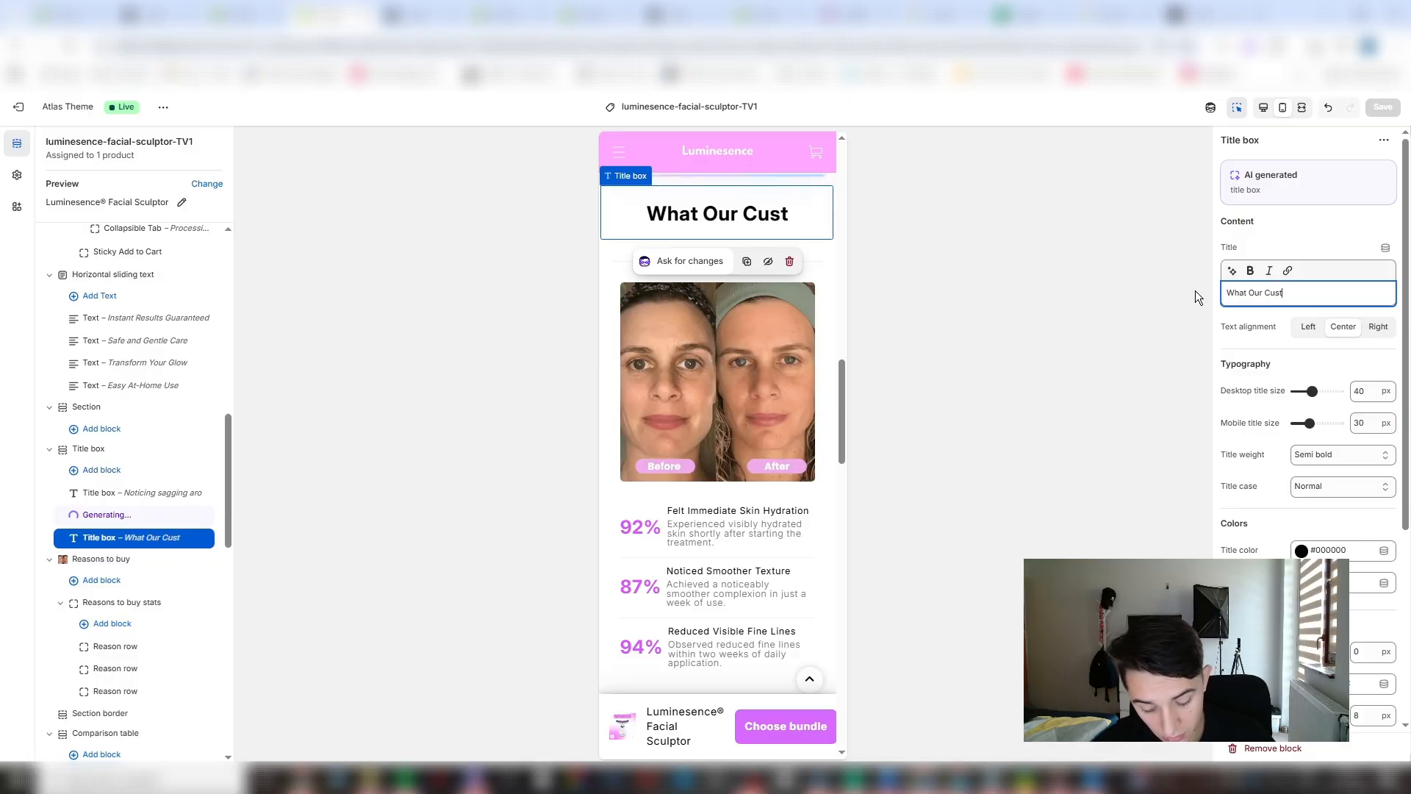
type("i")
key("BackSpace")
type("o")
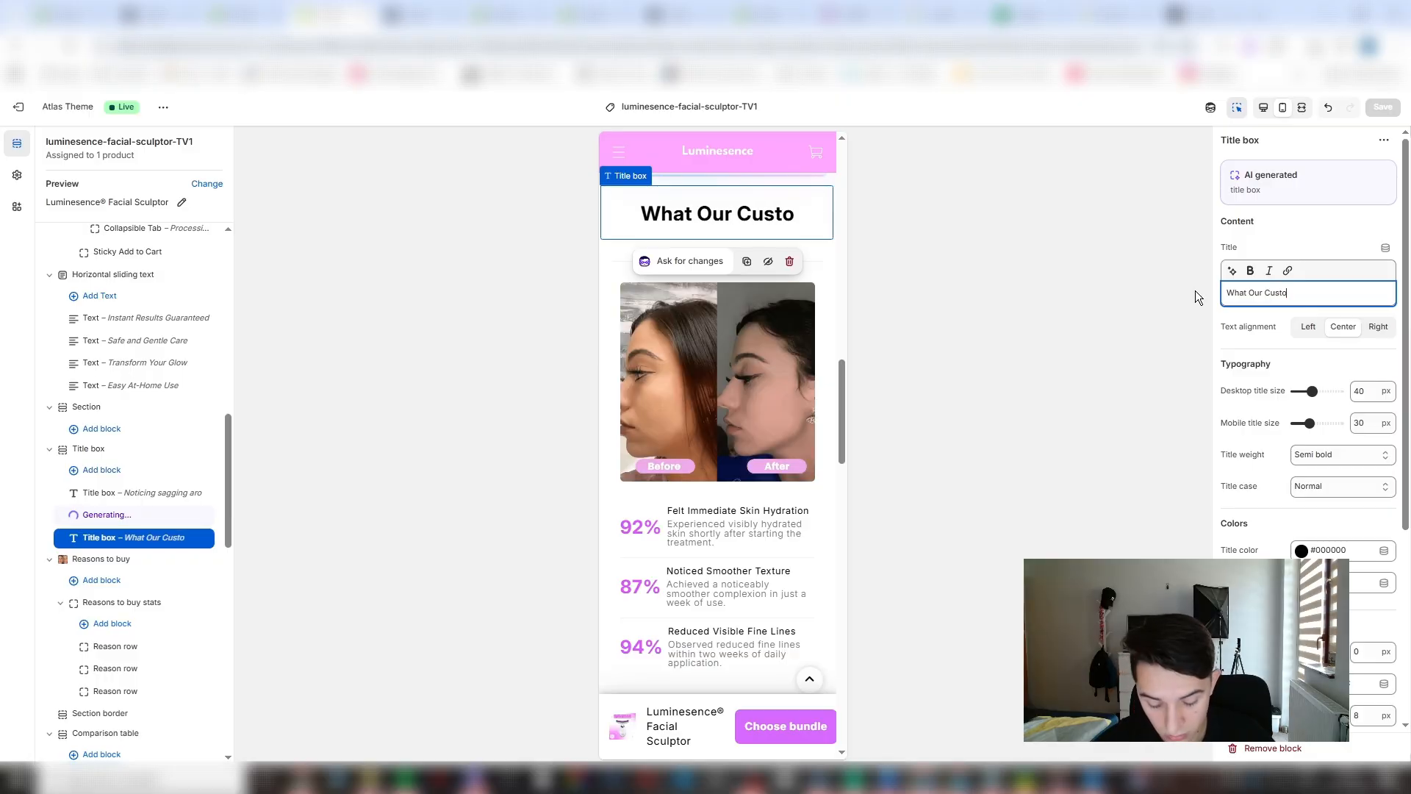
type("mers S")
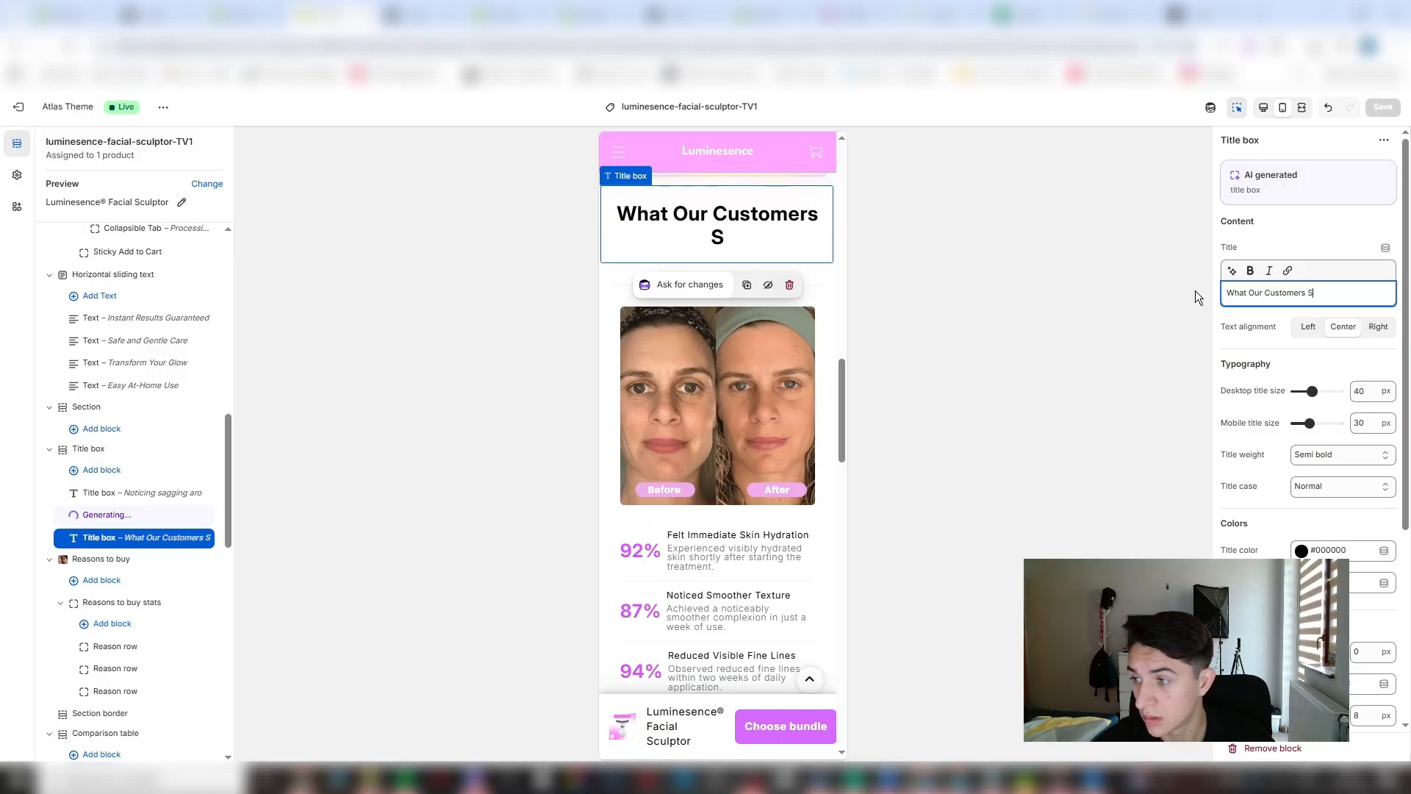
type("ay...")
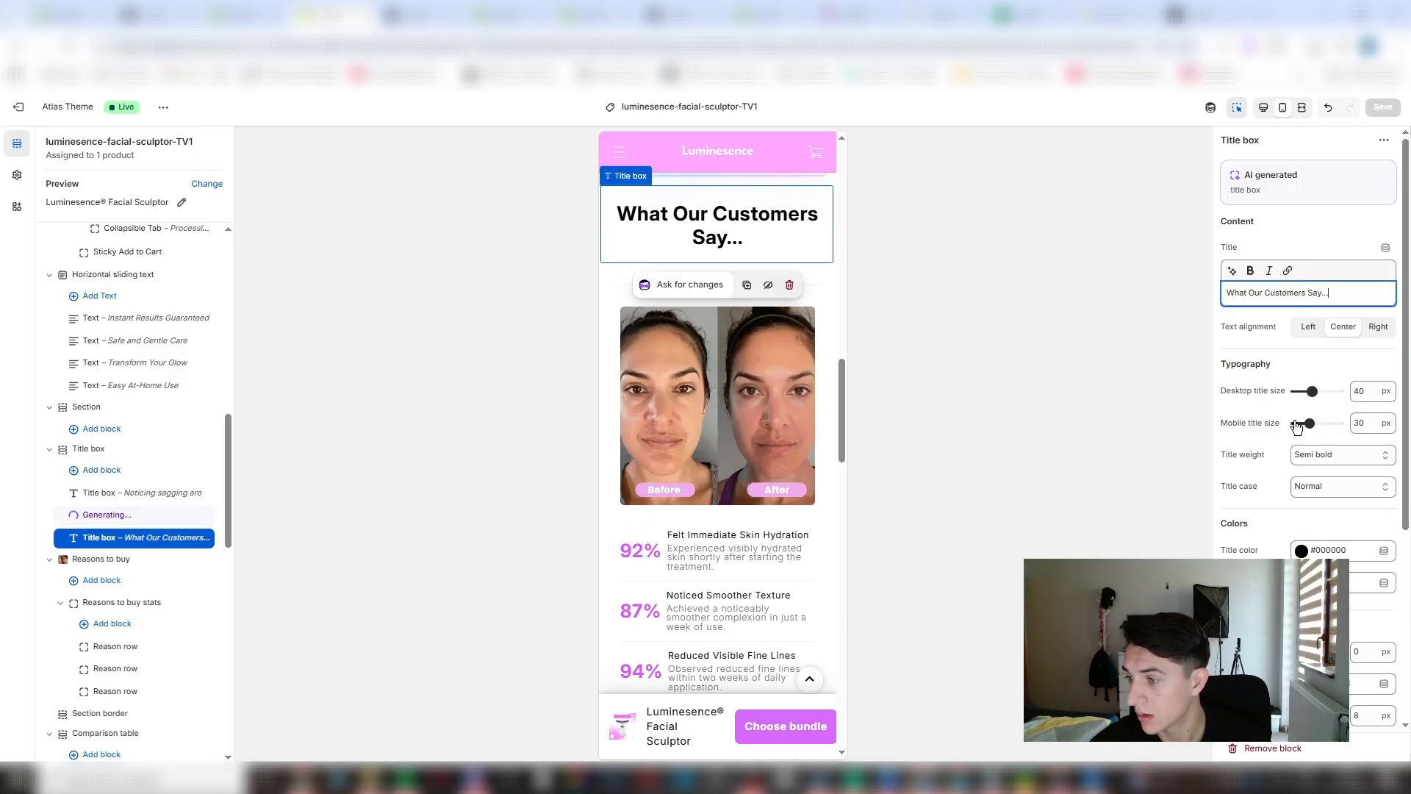
- Set the "What Our Customers Say..." box's mobile title size to 22 px and its background color to #FFA7FF
left_click_drag(1306, 422, 1301, 422)
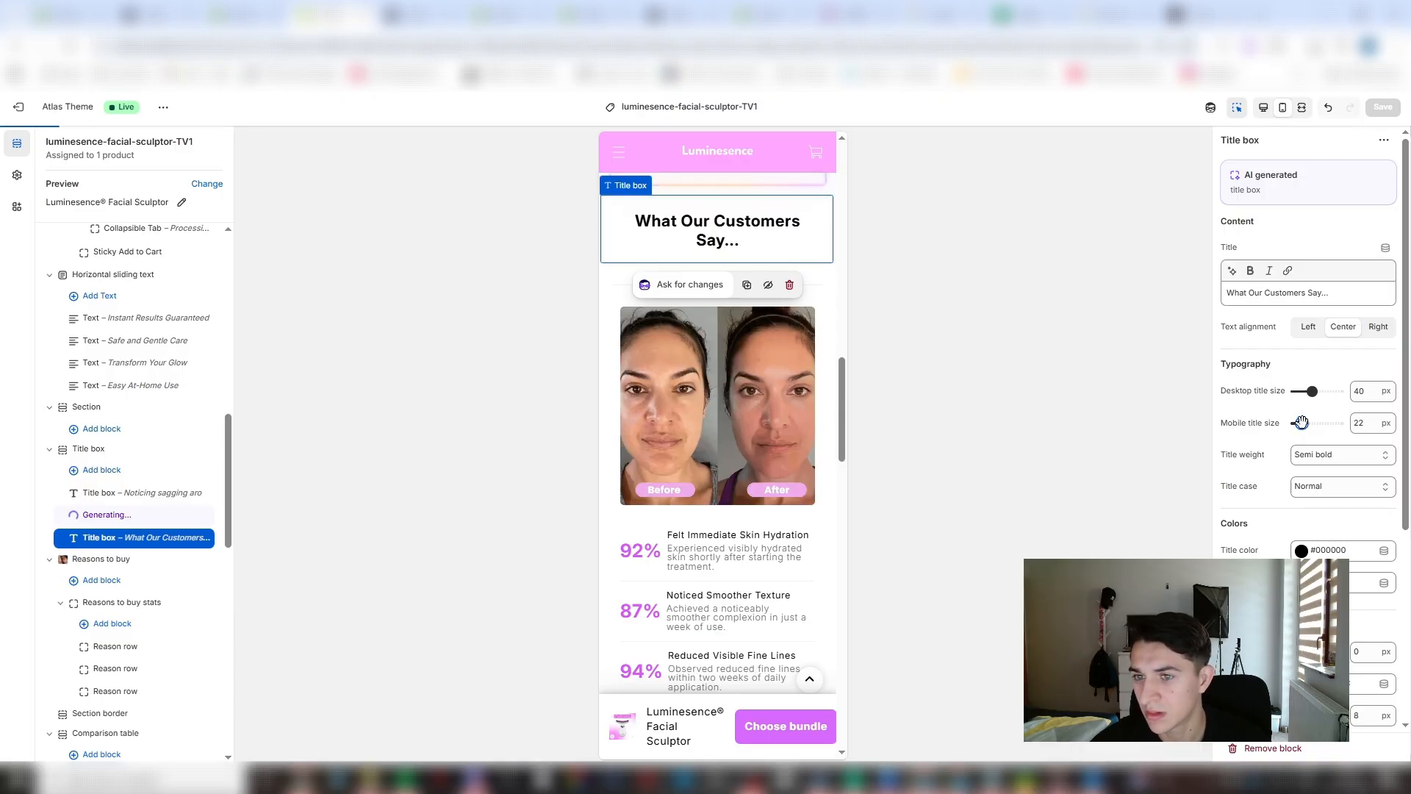
scroll(820, 374, "up", 3)
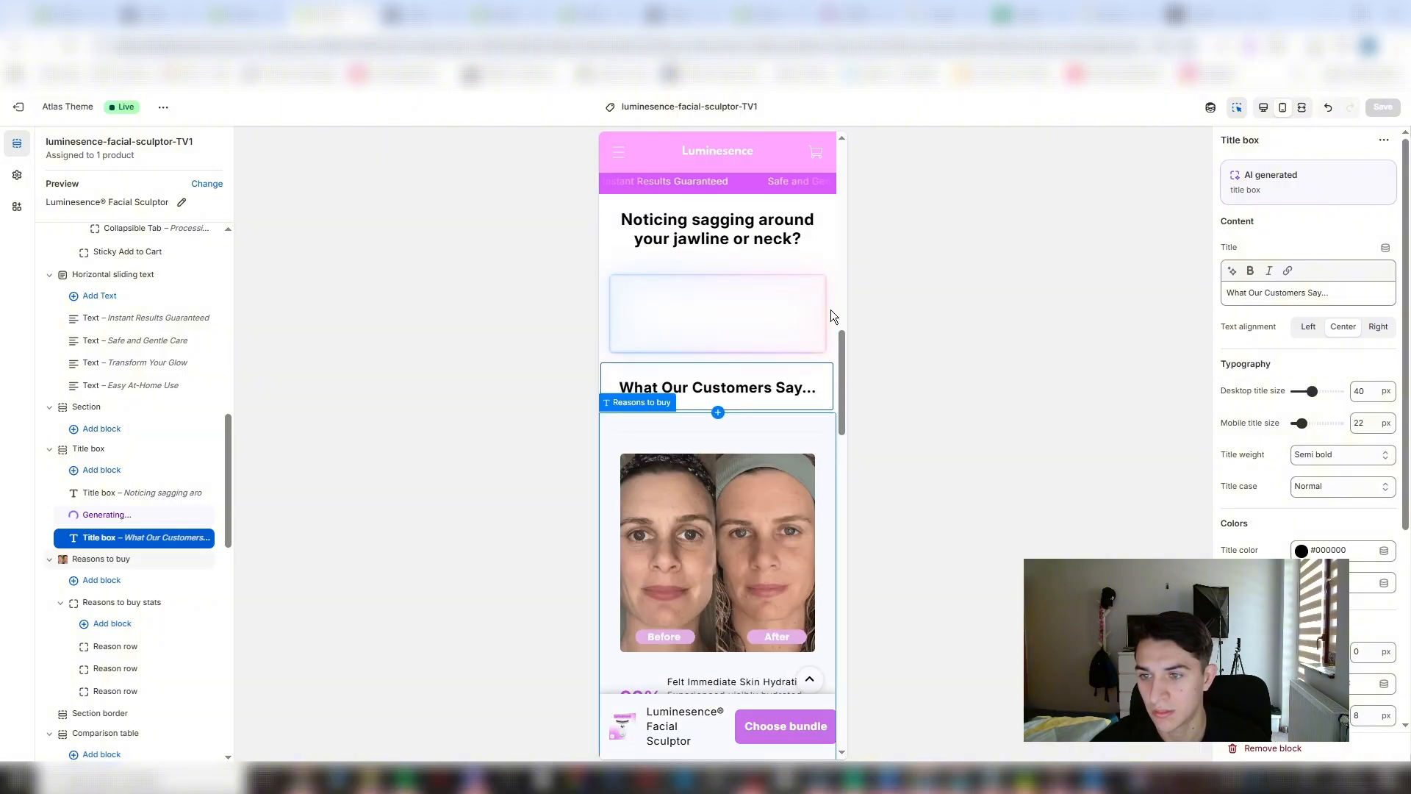
scroll(1251, 519, "down", 1)
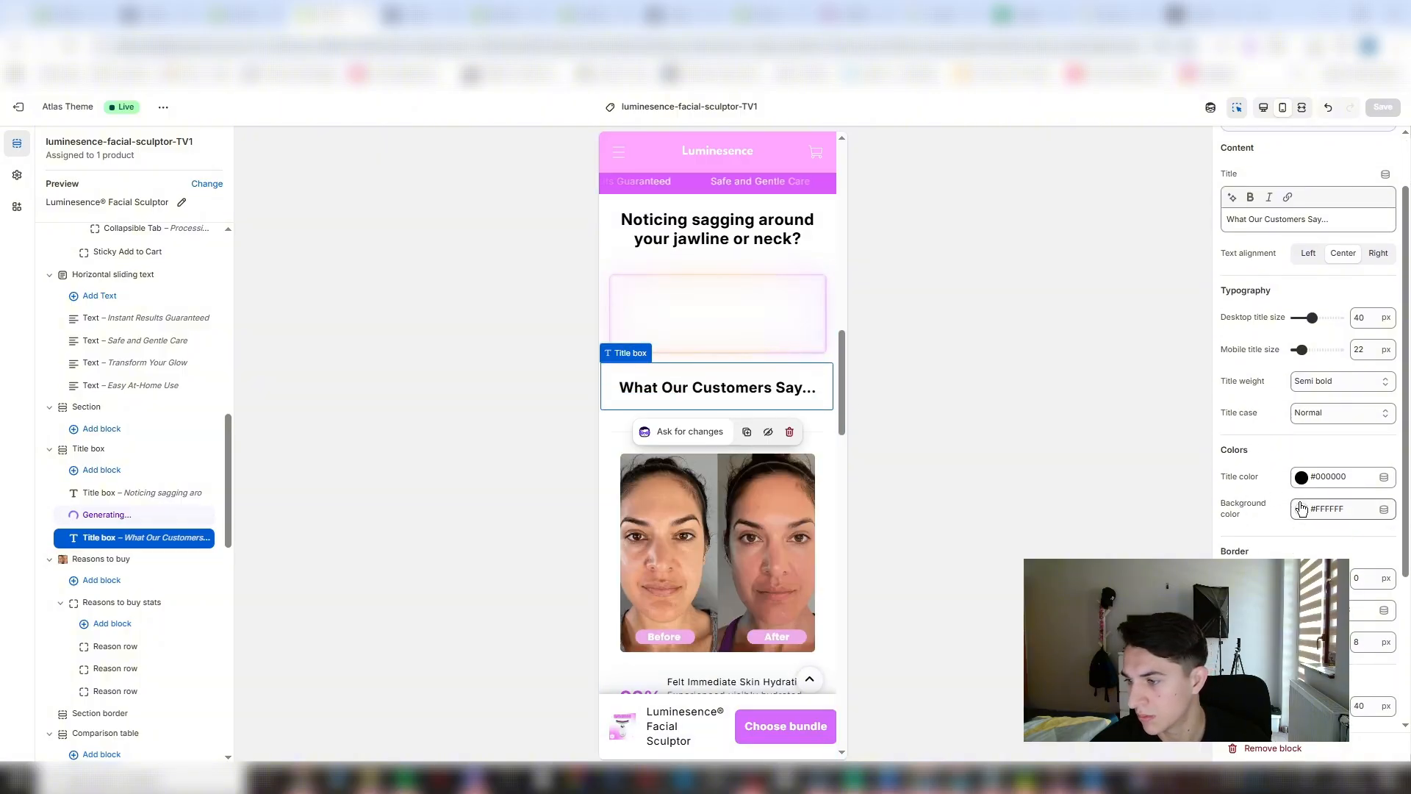
left_click(1301, 509)
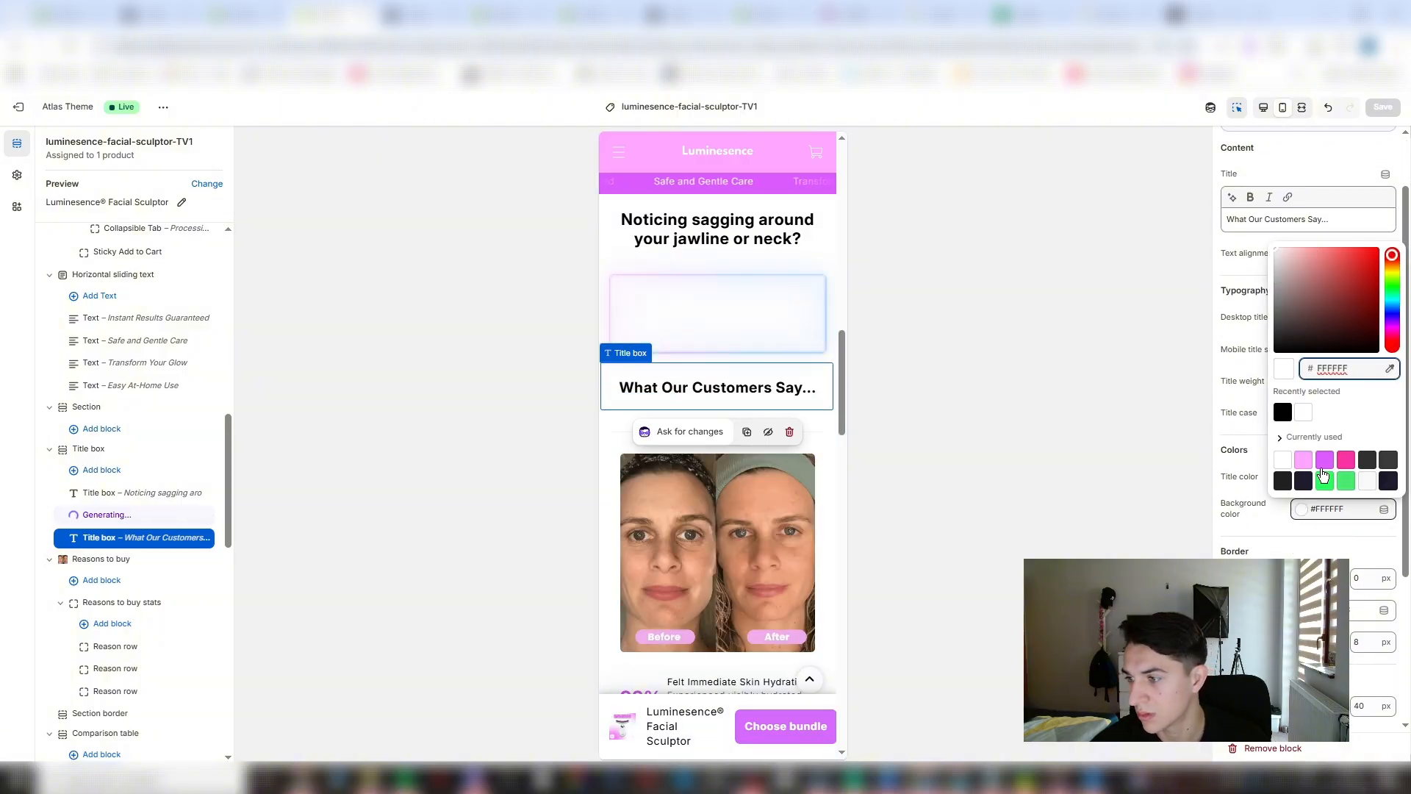
left_click(1303, 459)
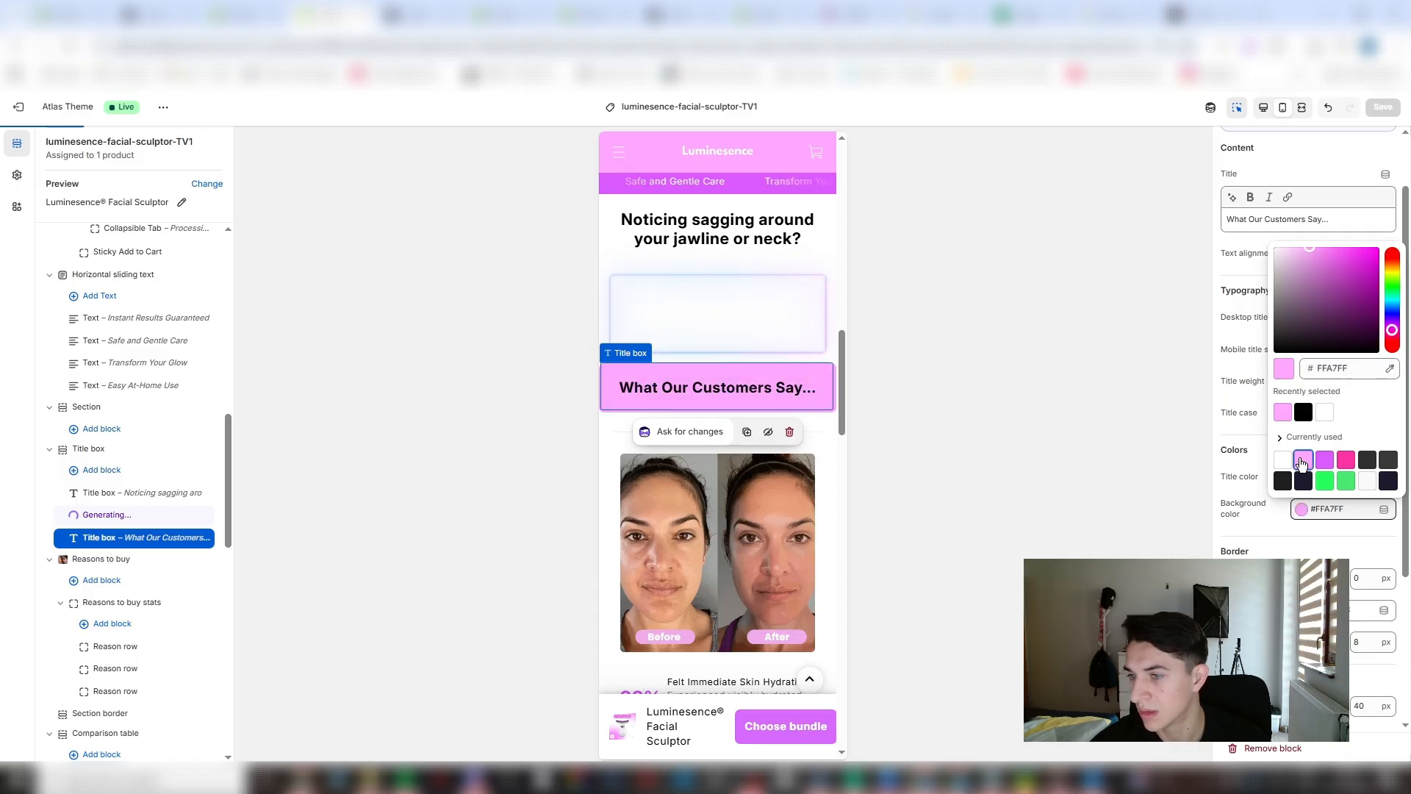
- Give the Reasons to buy section the Primary color scheme and a top padding of 0 px
left_click(831, 431)
scroll(739, 403, "up", 5)
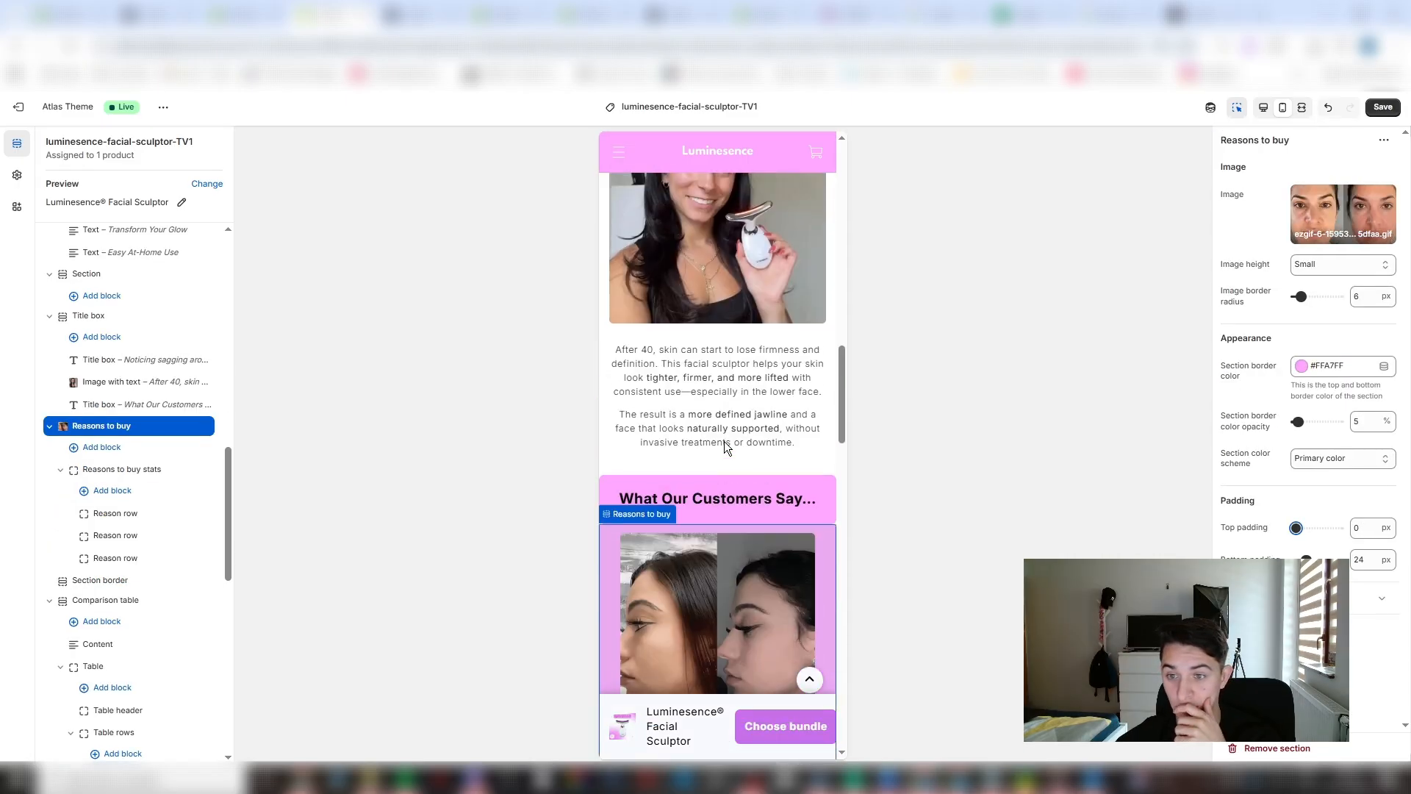
scroll(774, 496, "up", 2)
left_click(772, 518)
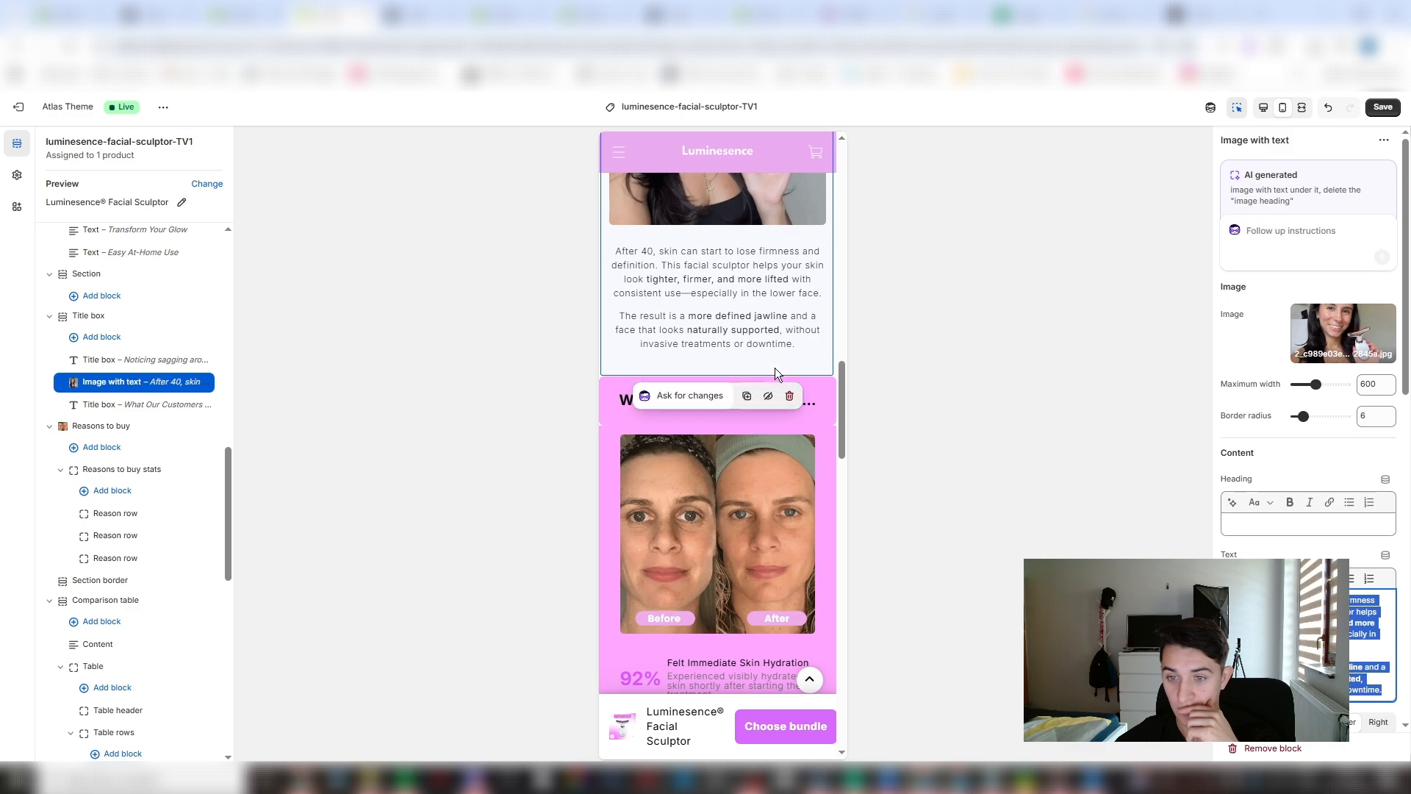
left_click(616, 404)
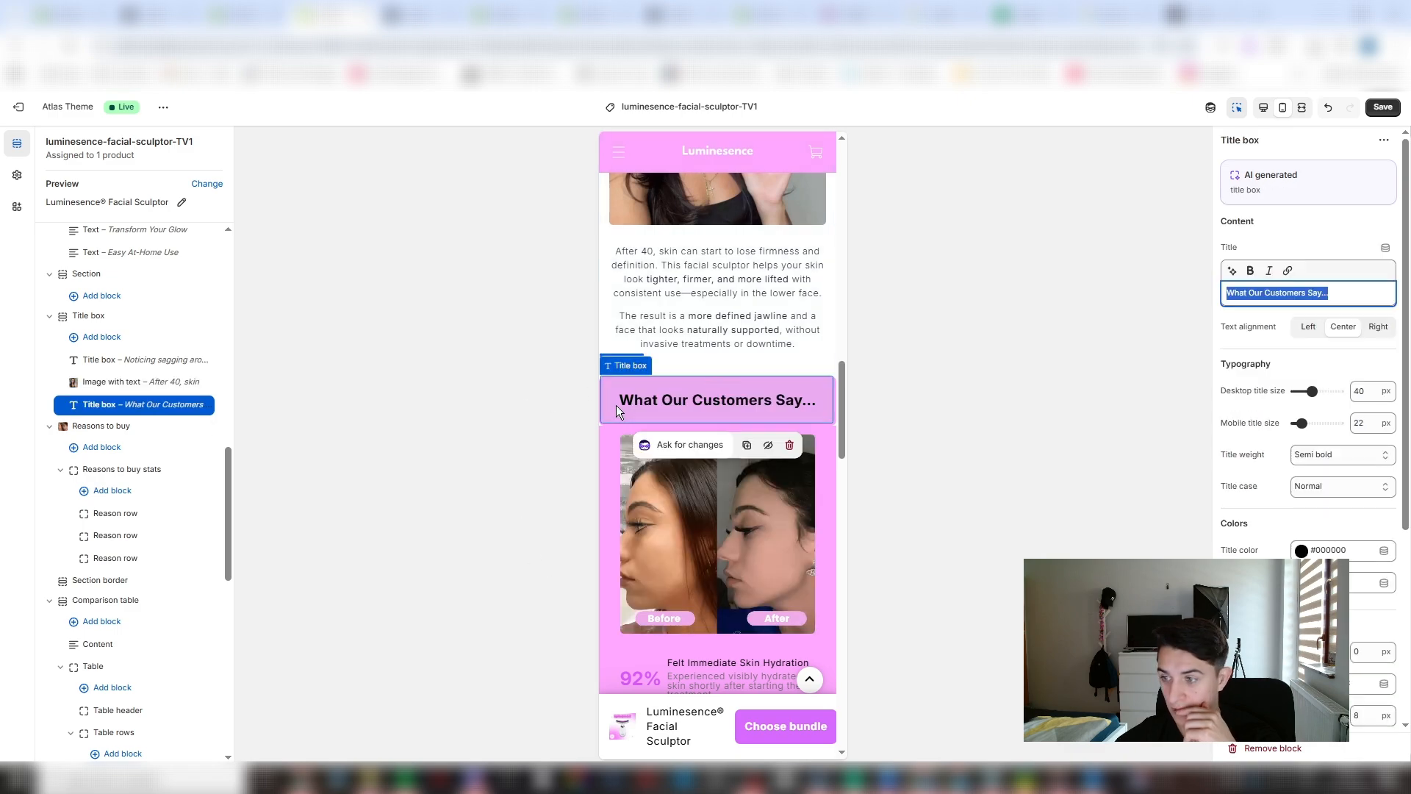
- Ask the AI to "change the 92% to white color" on the first reason row of the Reasons to buy section
left_click(450, 507)
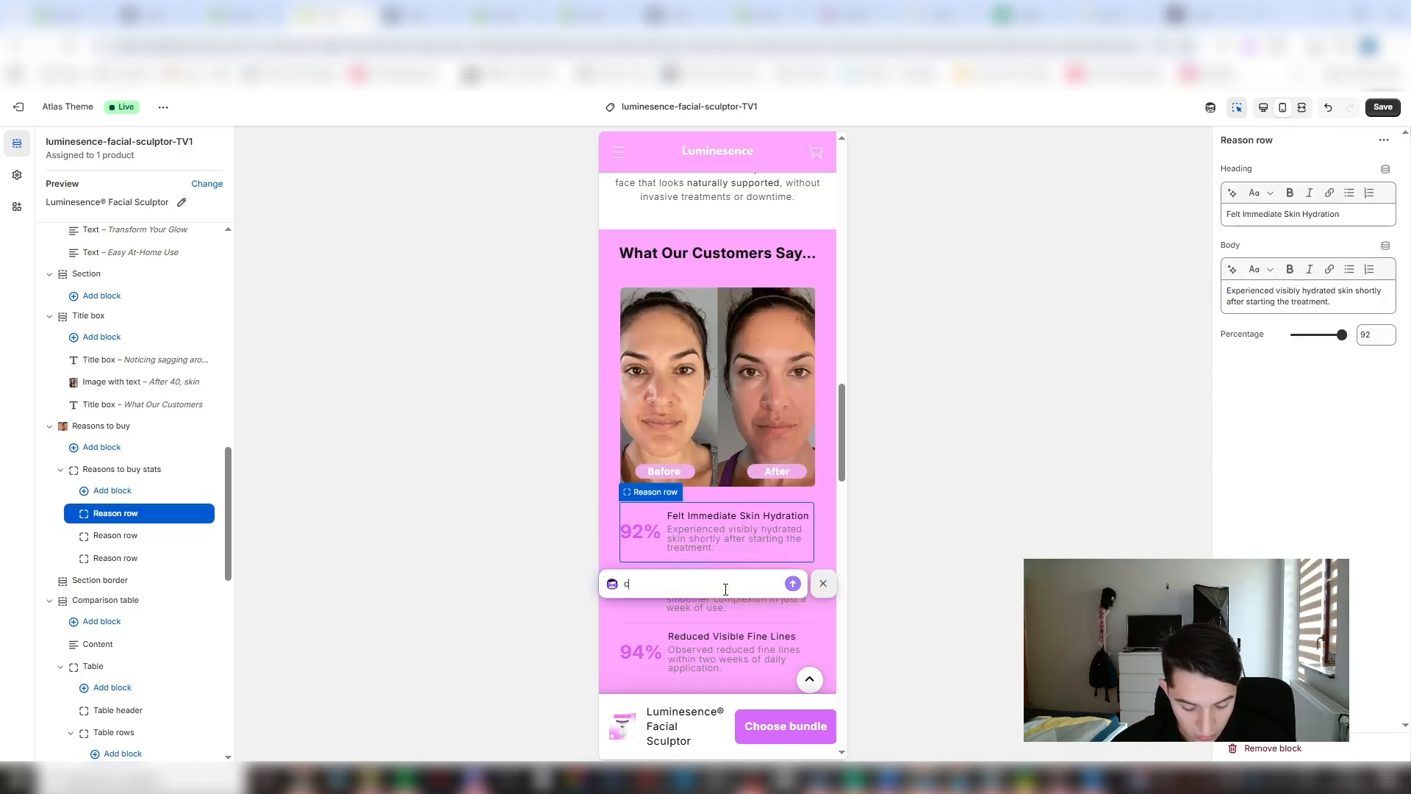
type("change the")
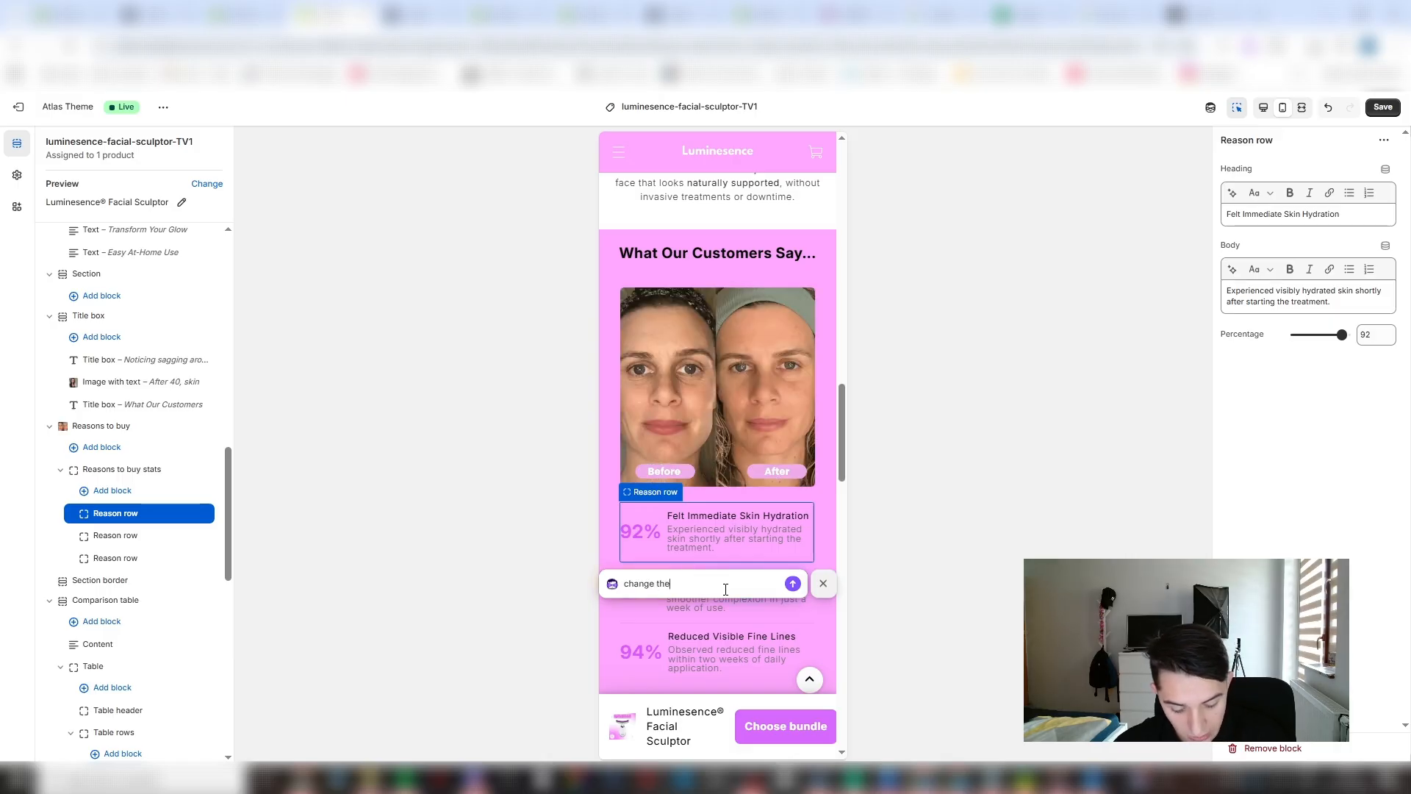
type("92")
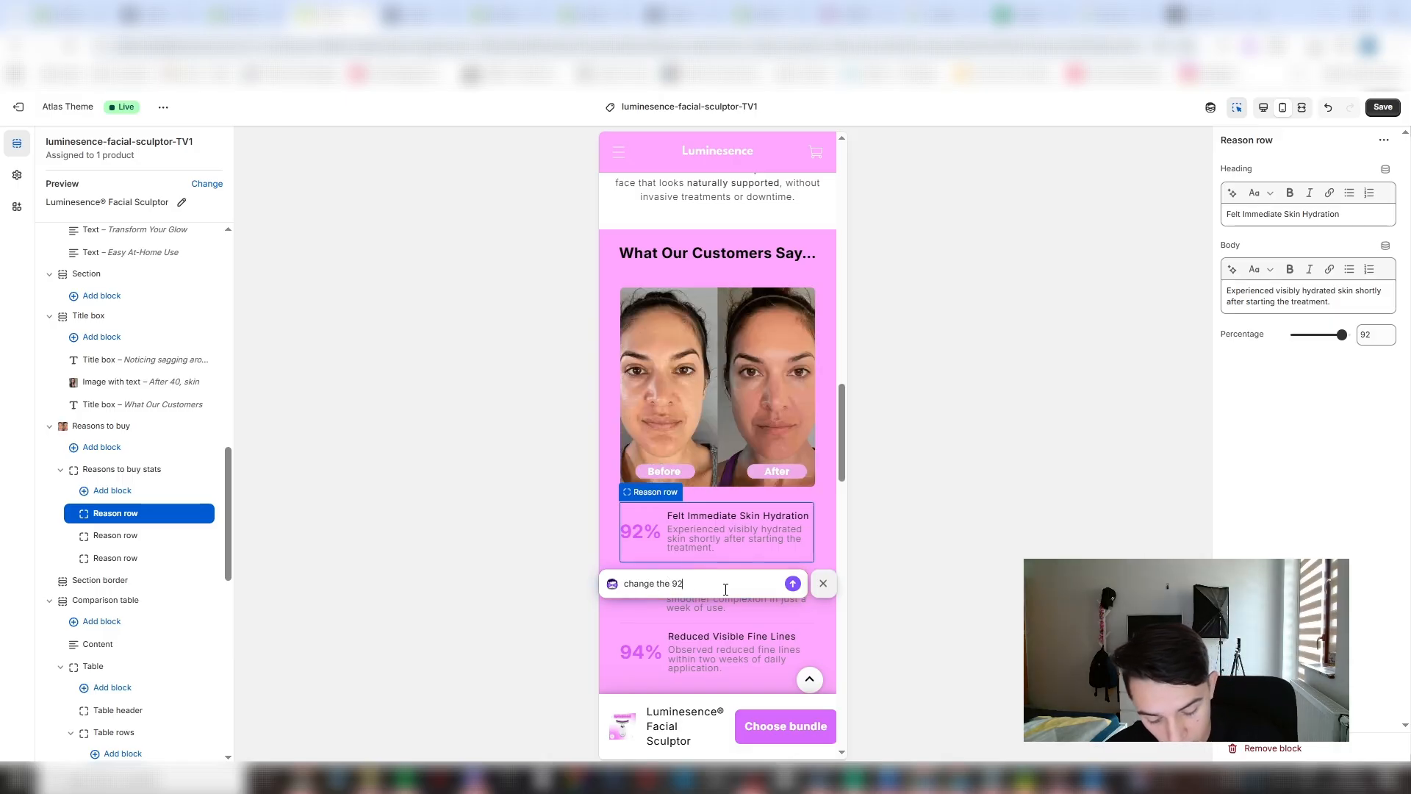
type("% to white")
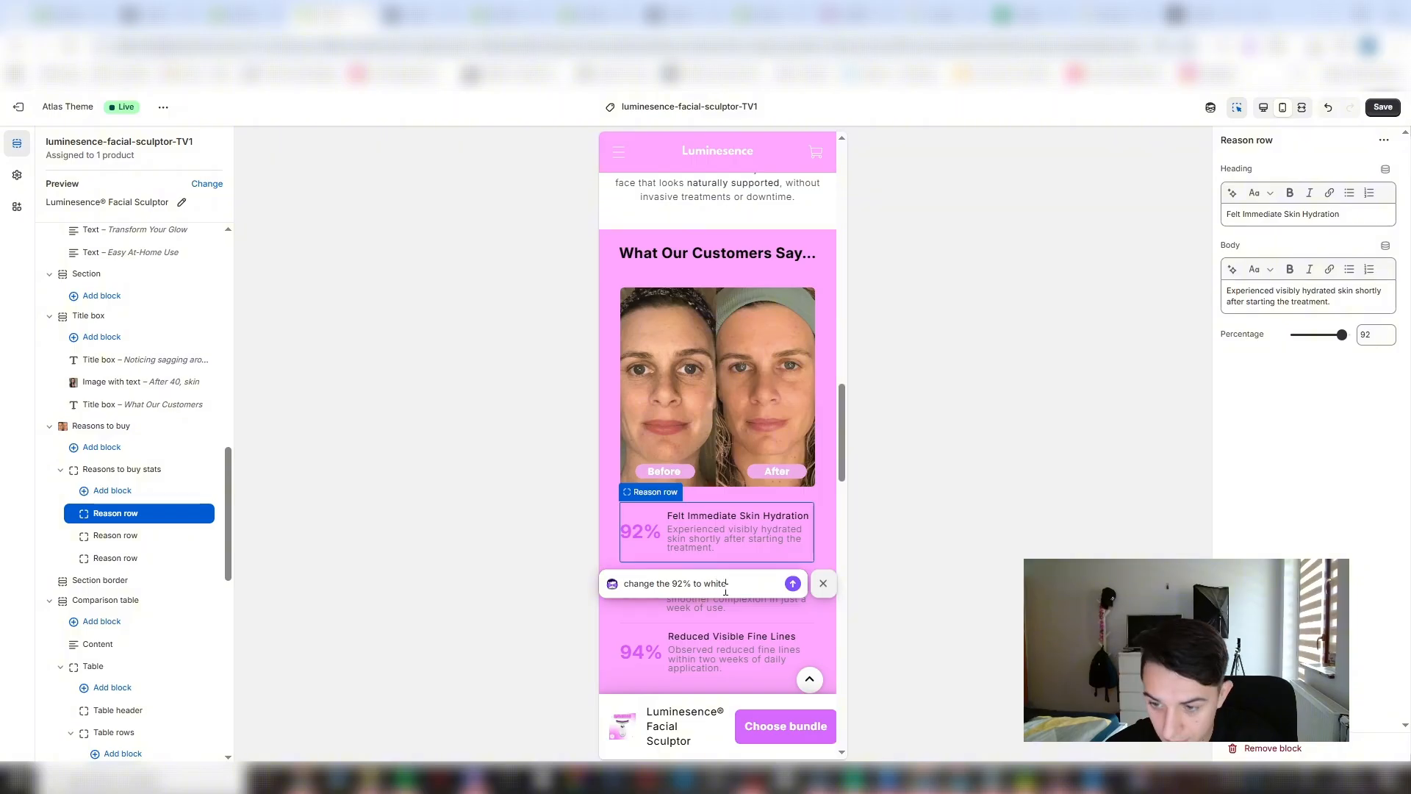
type(" colo")
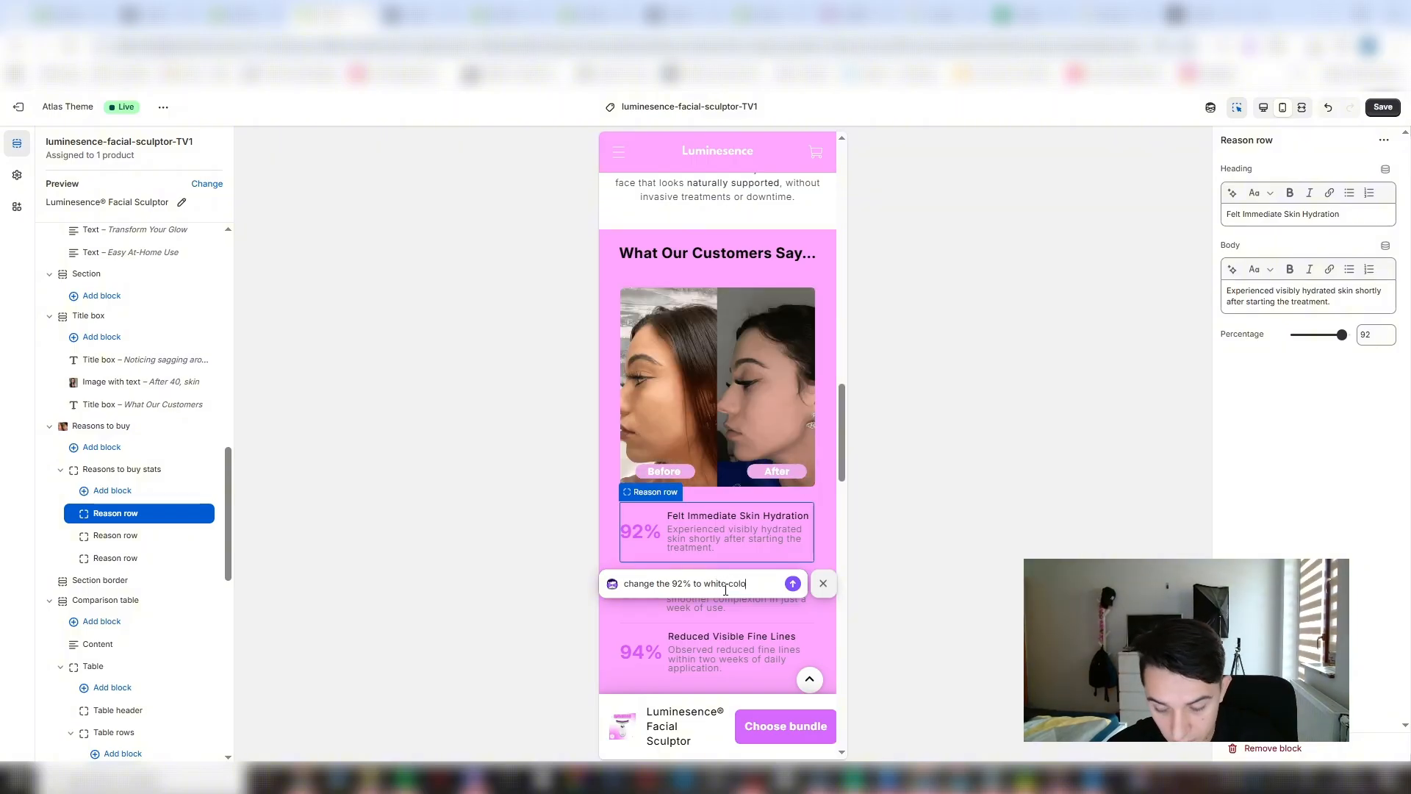
type("r\\")
key("BackSpace")
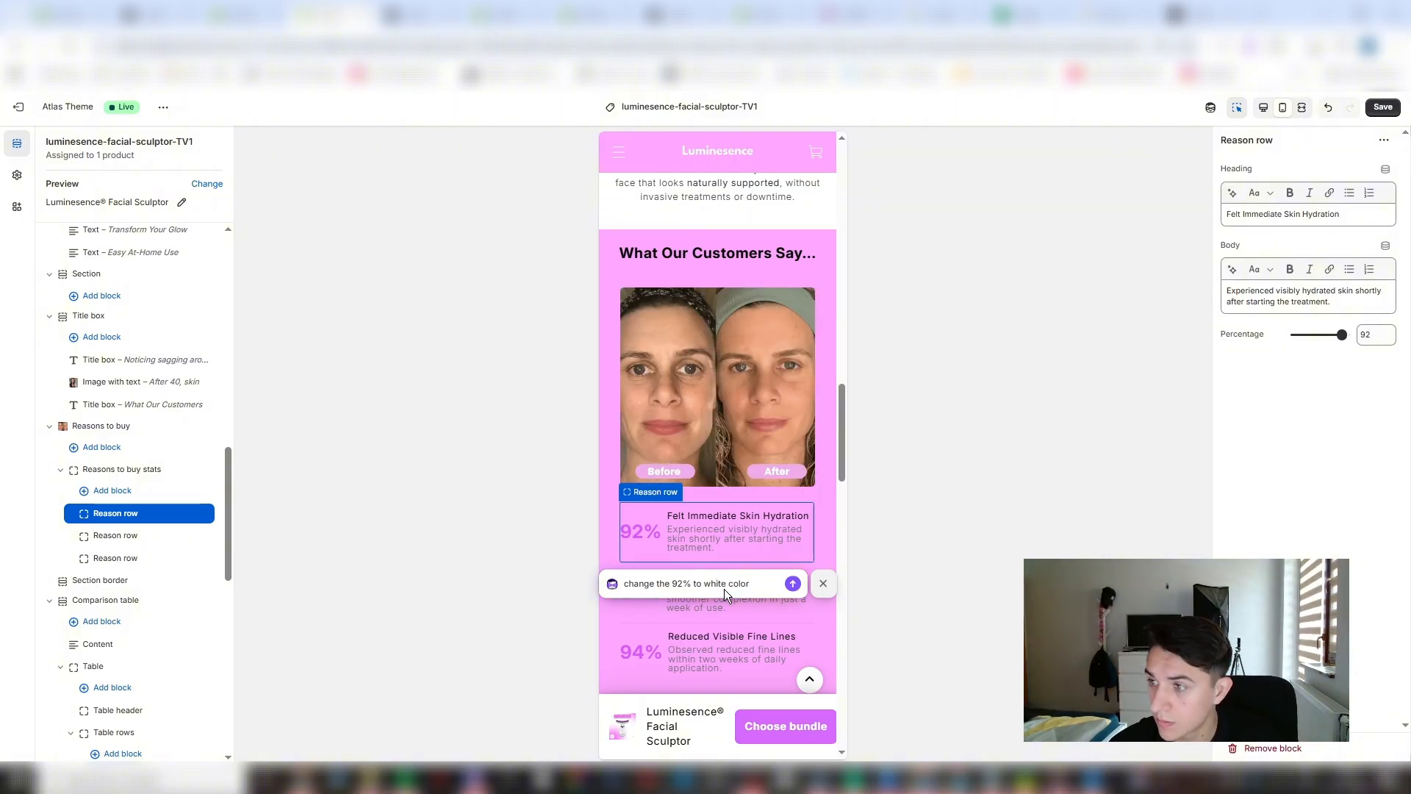
key("Return")
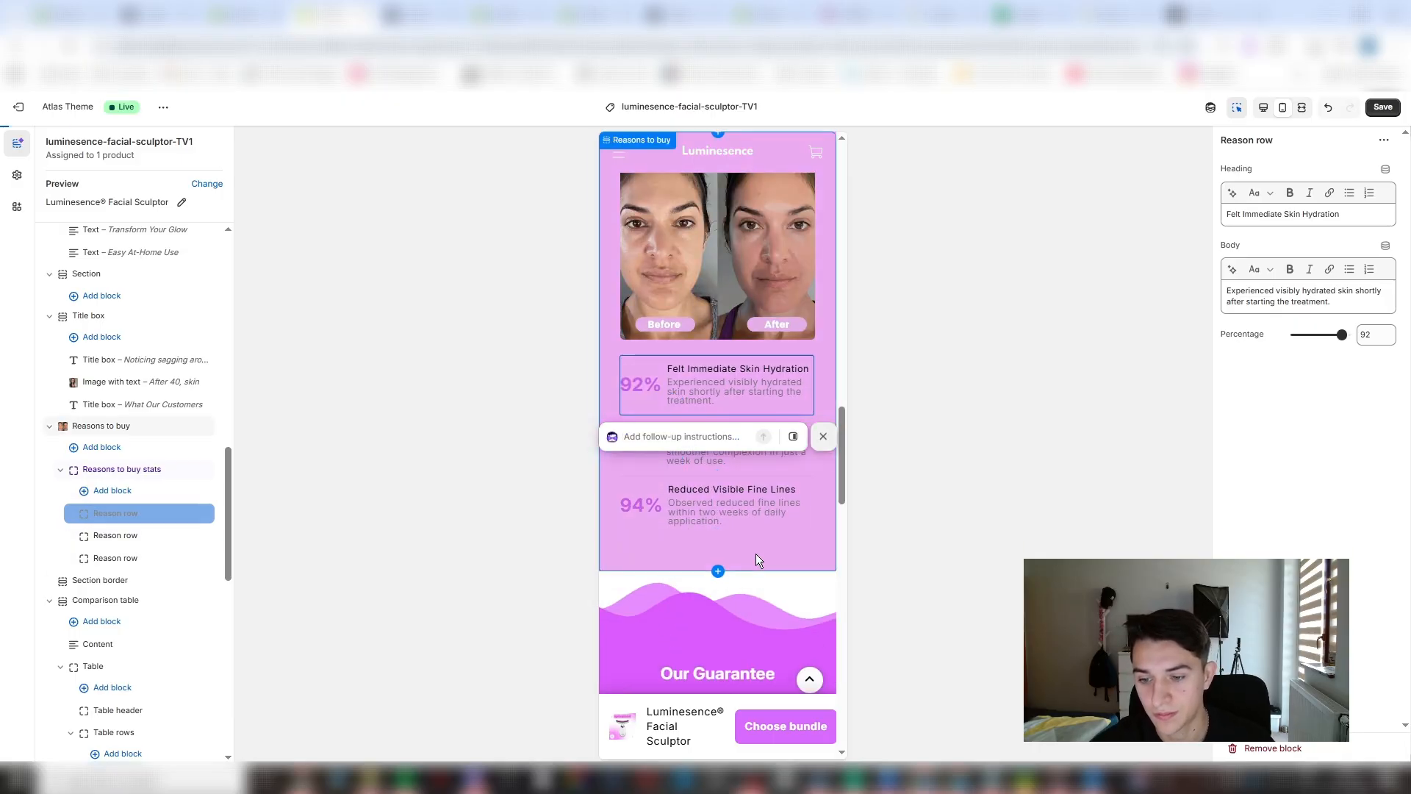
left_click(690, 496)
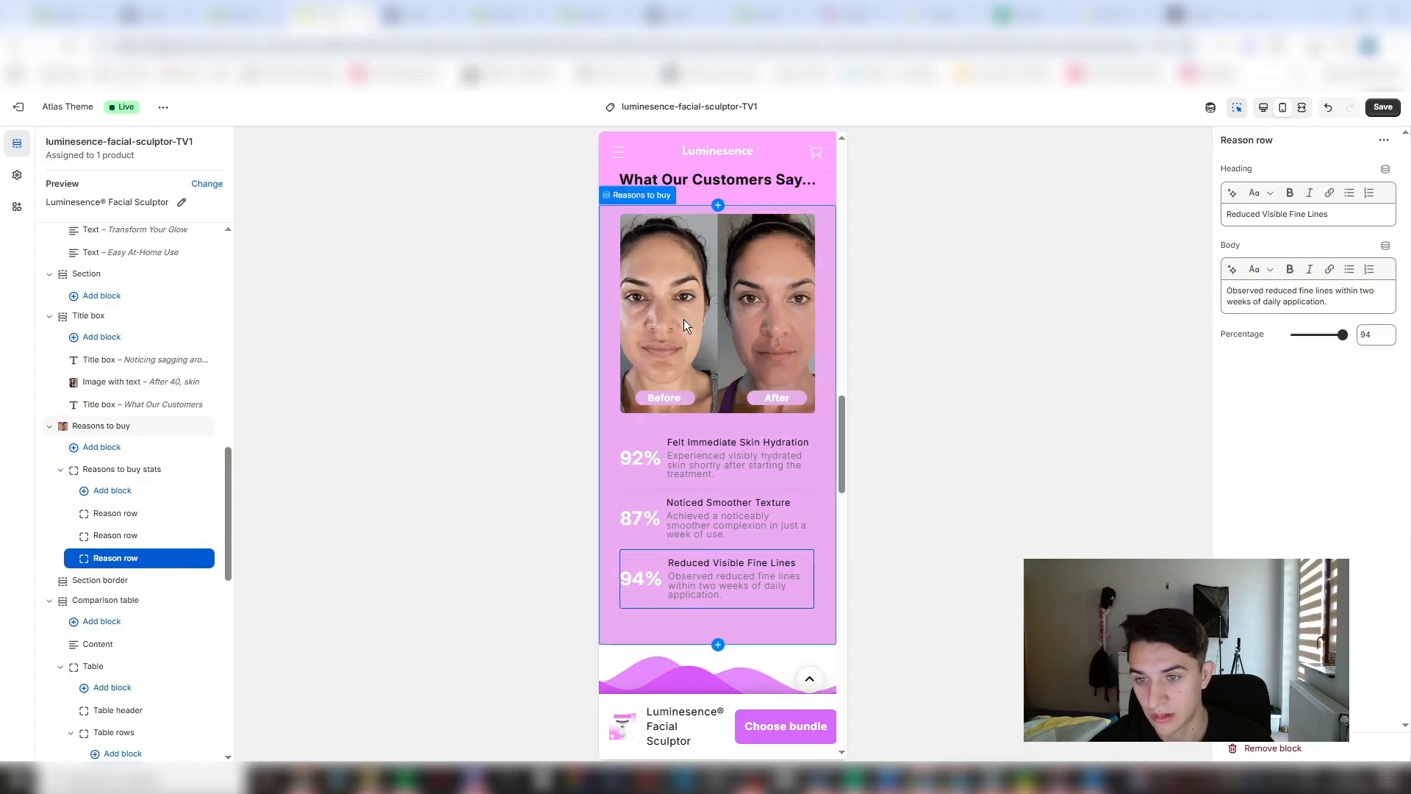
- Delete the Table block from the "Our Guarantee" comparison table section
scroll(734, 441, "down", 5)
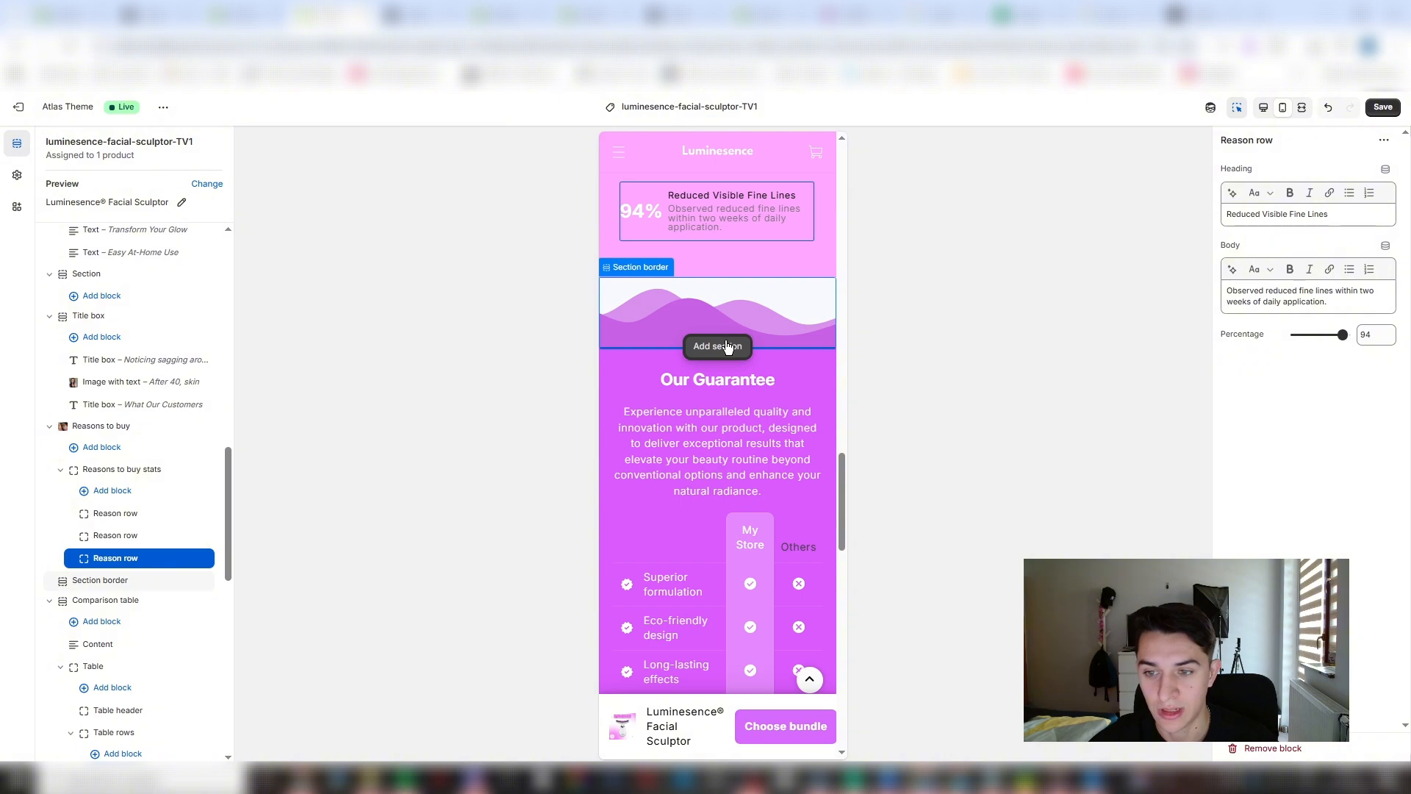
scroll(713, 411, "down", 5)
scroll(706, 485, "up", 5)
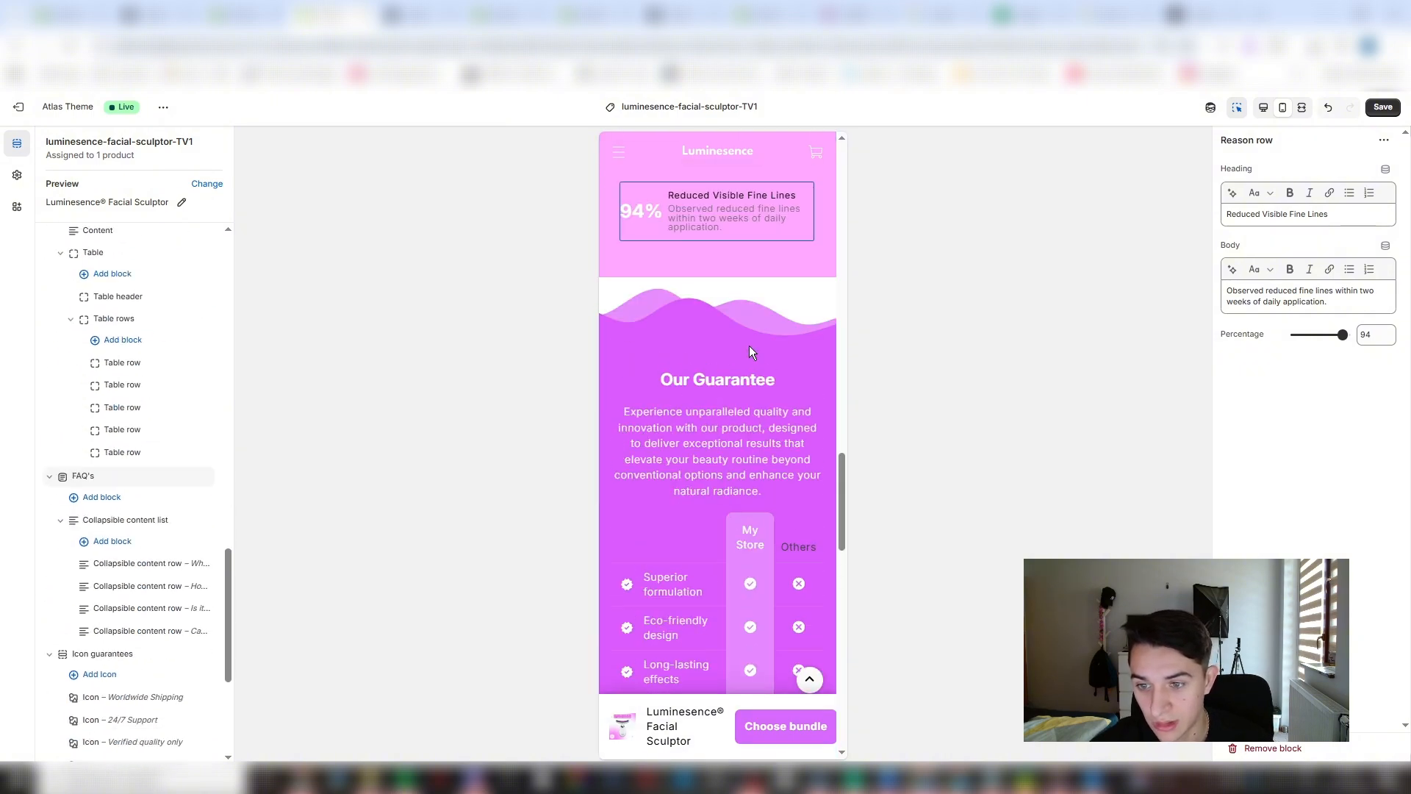
scroll(741, 558, "down", 2)
left_click(658, 389)
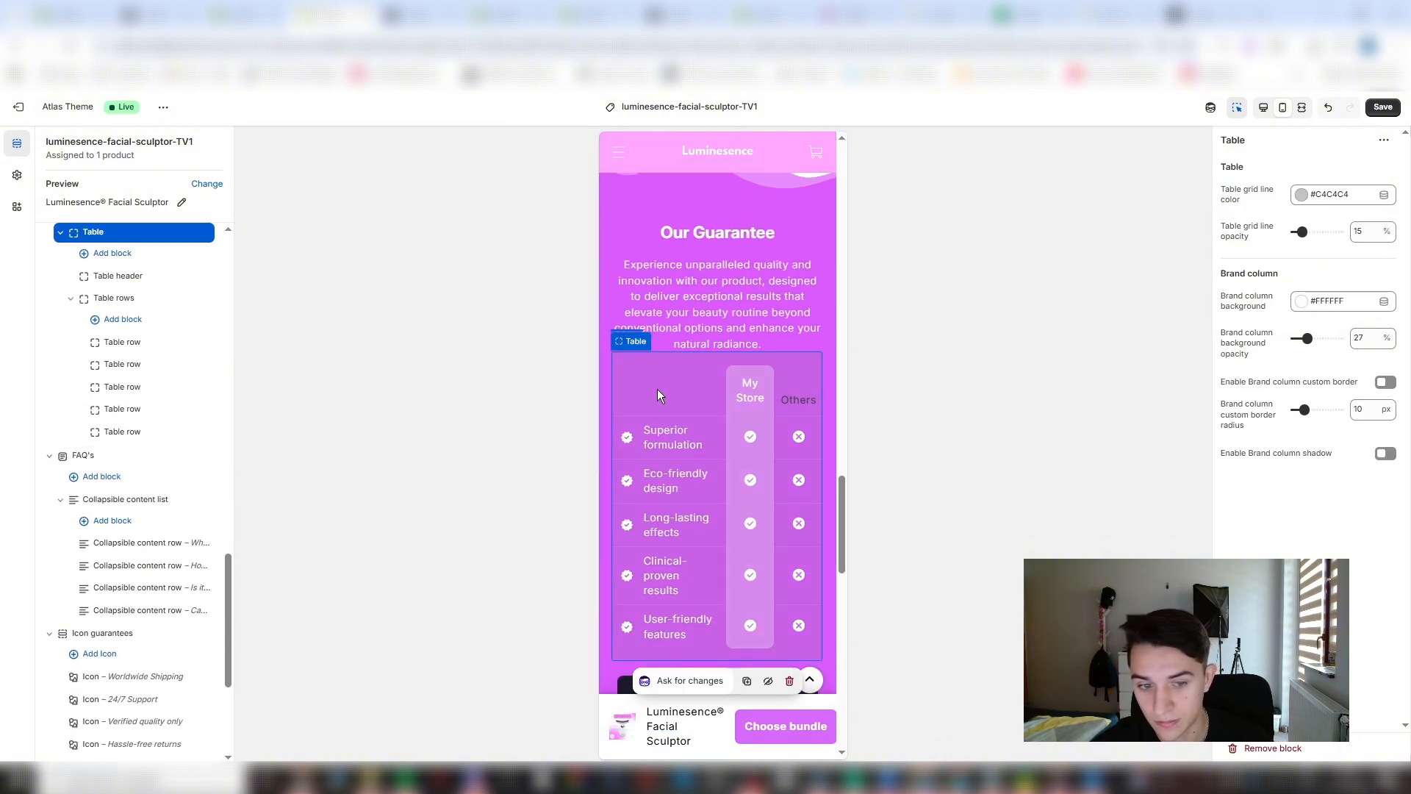
left_click(187, 233)
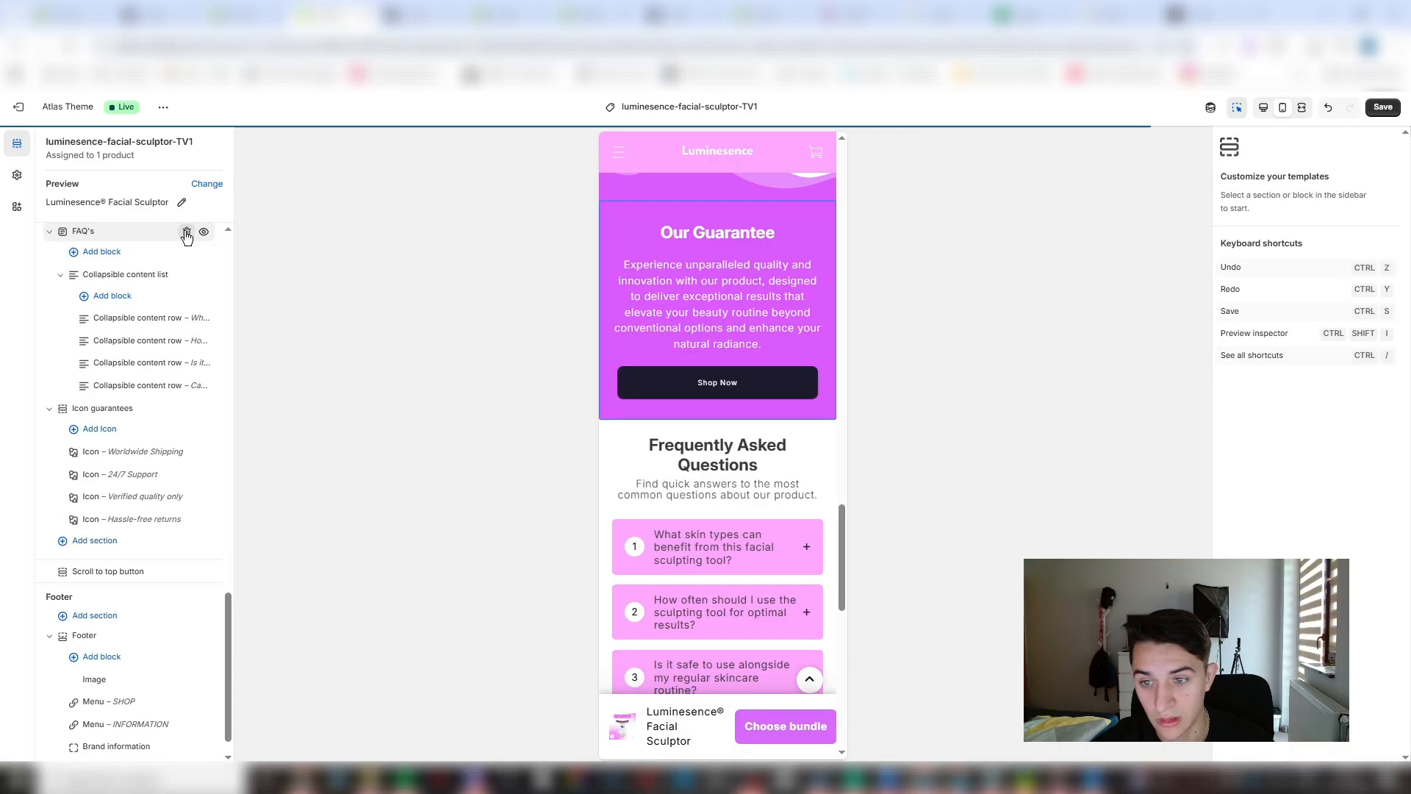
- Duplicate the waves Section border above "Our Guarantee" and move the copy below that comparison table section
scroll(715, 441, "up", 2)
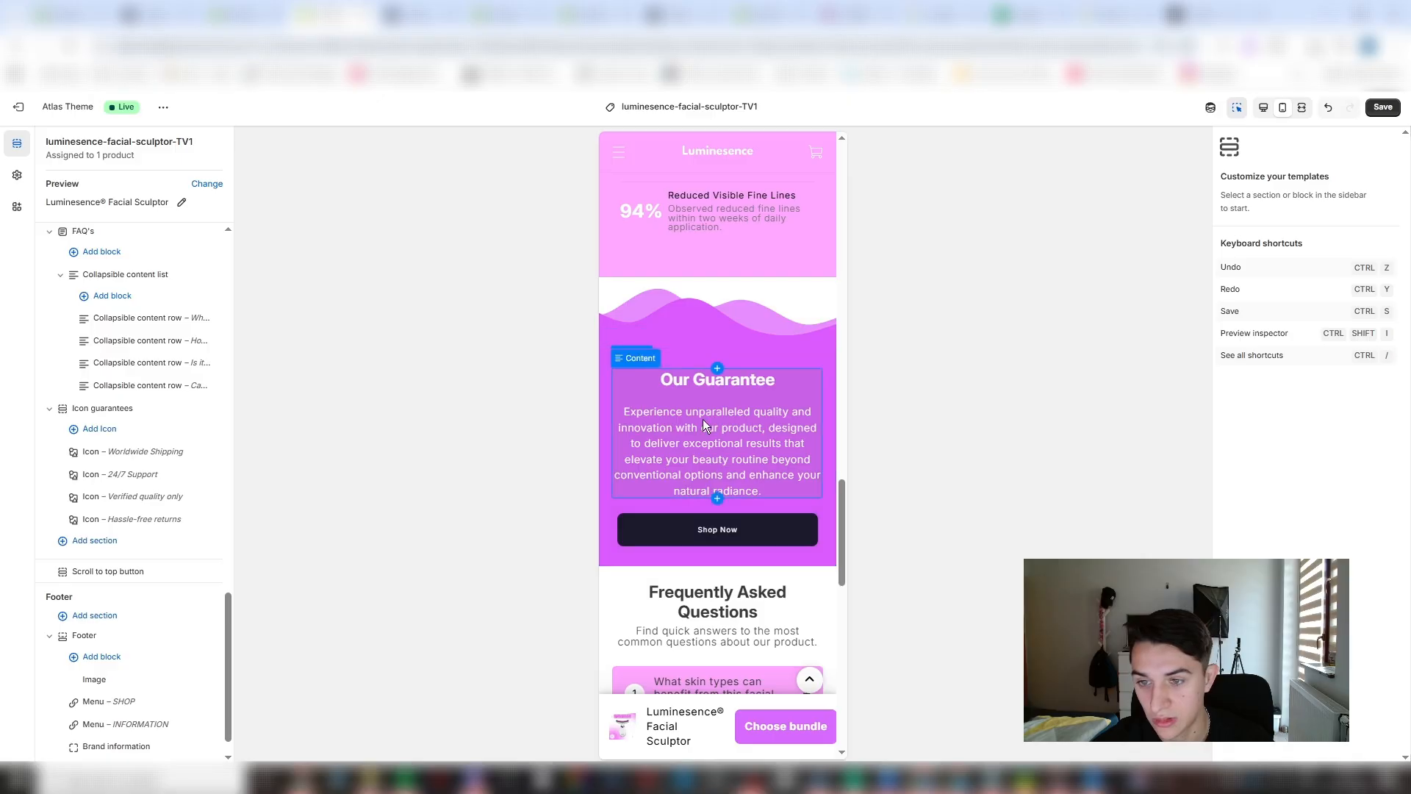
left_click(689, 319)
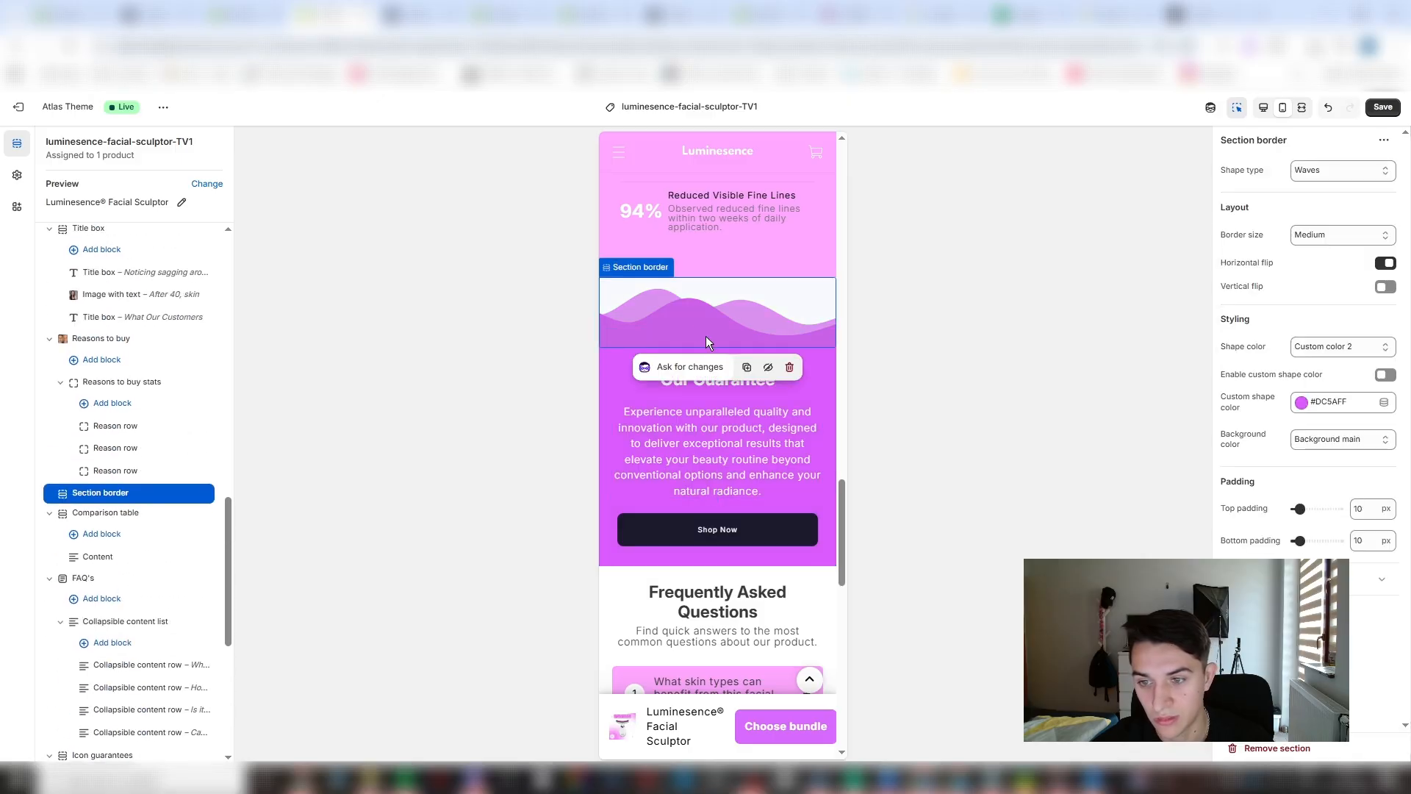
left_click(746, 367)
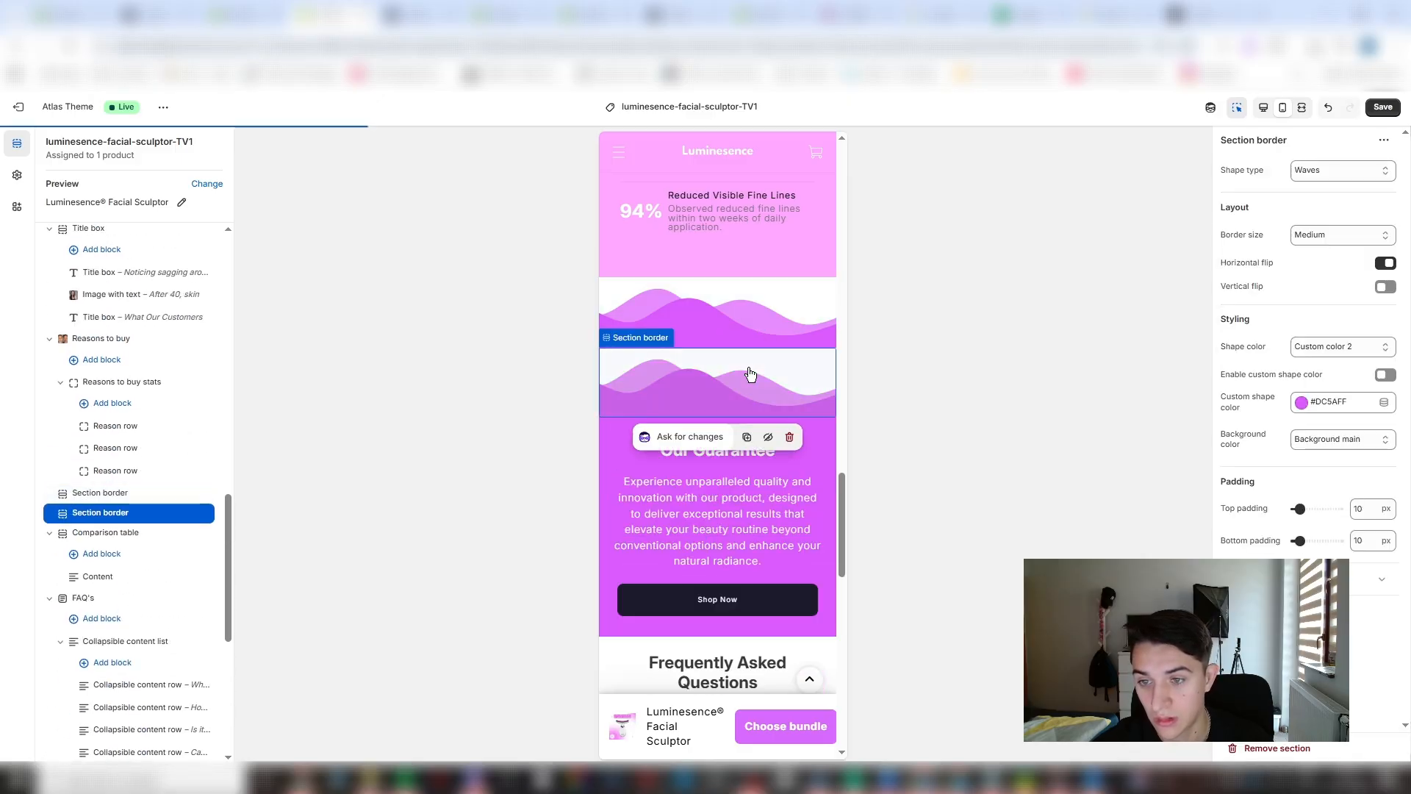
left_click(713, 527)
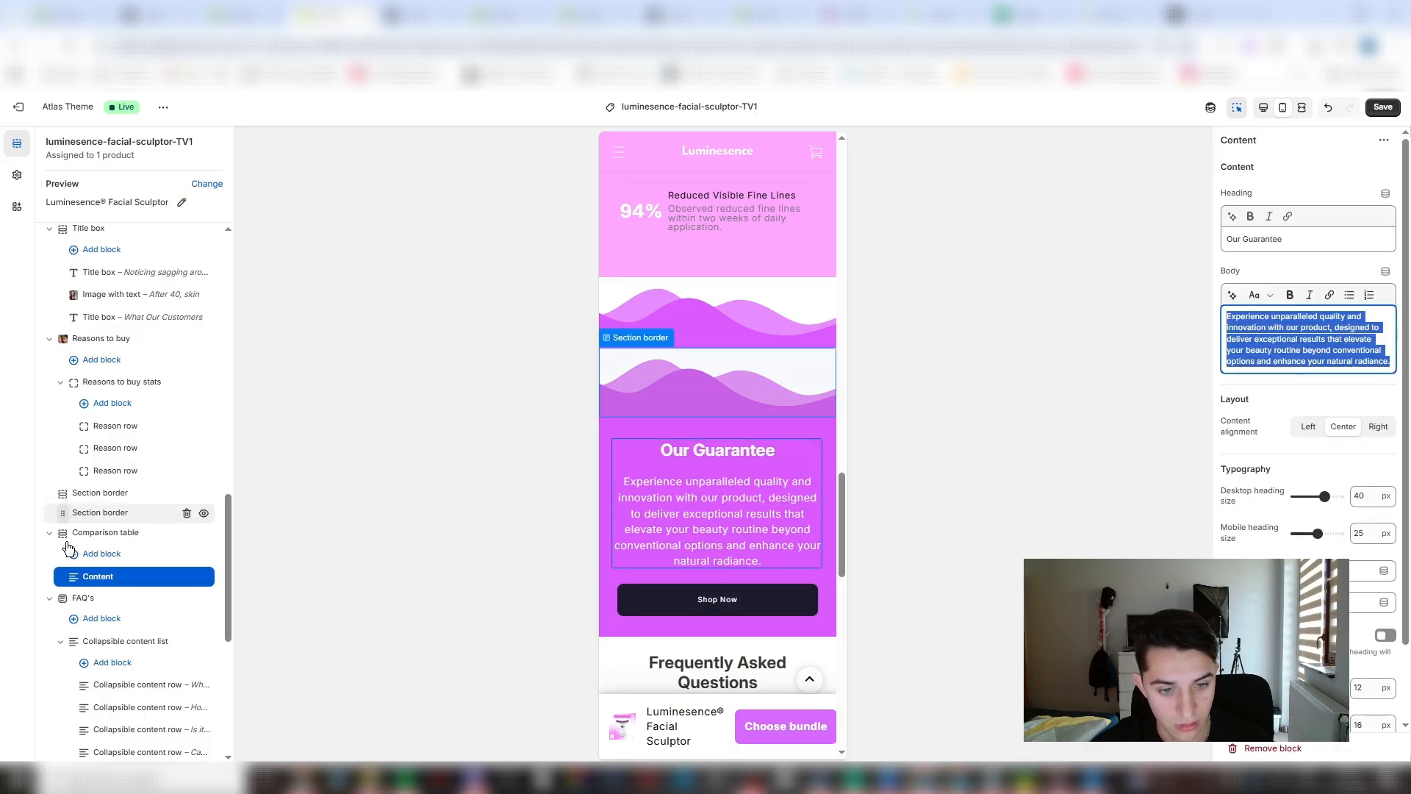
mouse_move(69, 547)
left_mouse_down()
mouse_move(72, 499)
mouse_move(67, 575)
mouse_move(64, 556)
left_mouse_up()
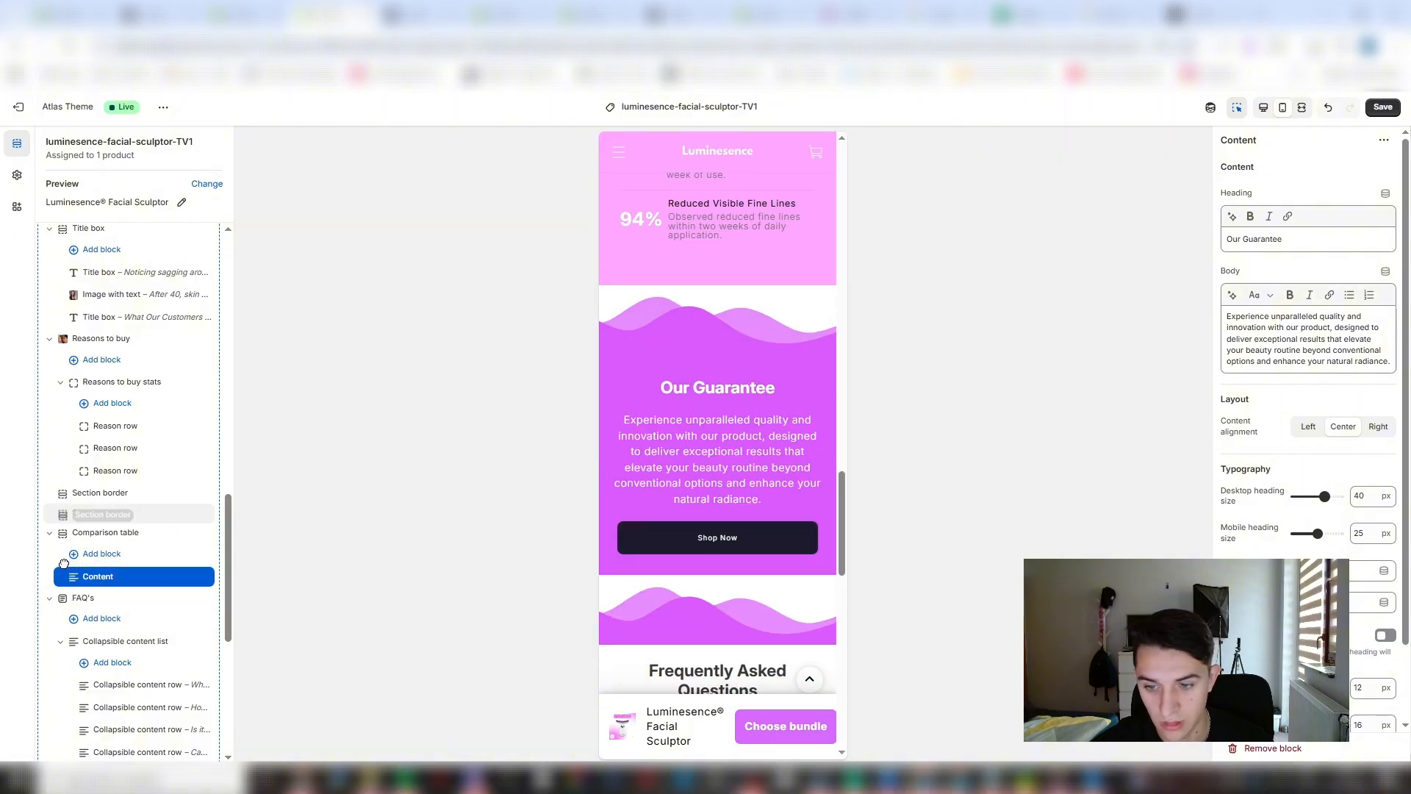
- Ask the AI "can you flip this upside down" on the Section border below "Our Guarantee"
left_click(793, 631)
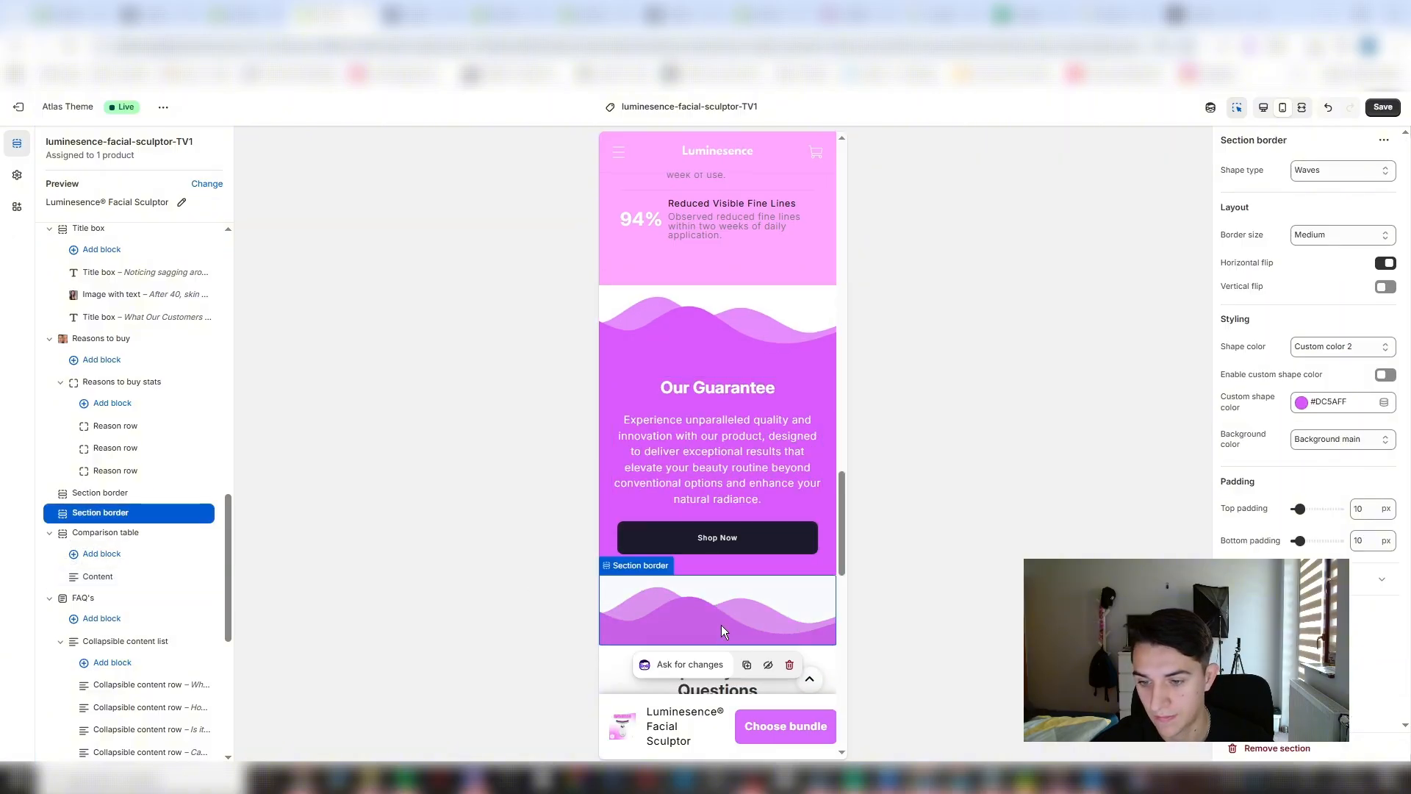
left_click(684, 664)
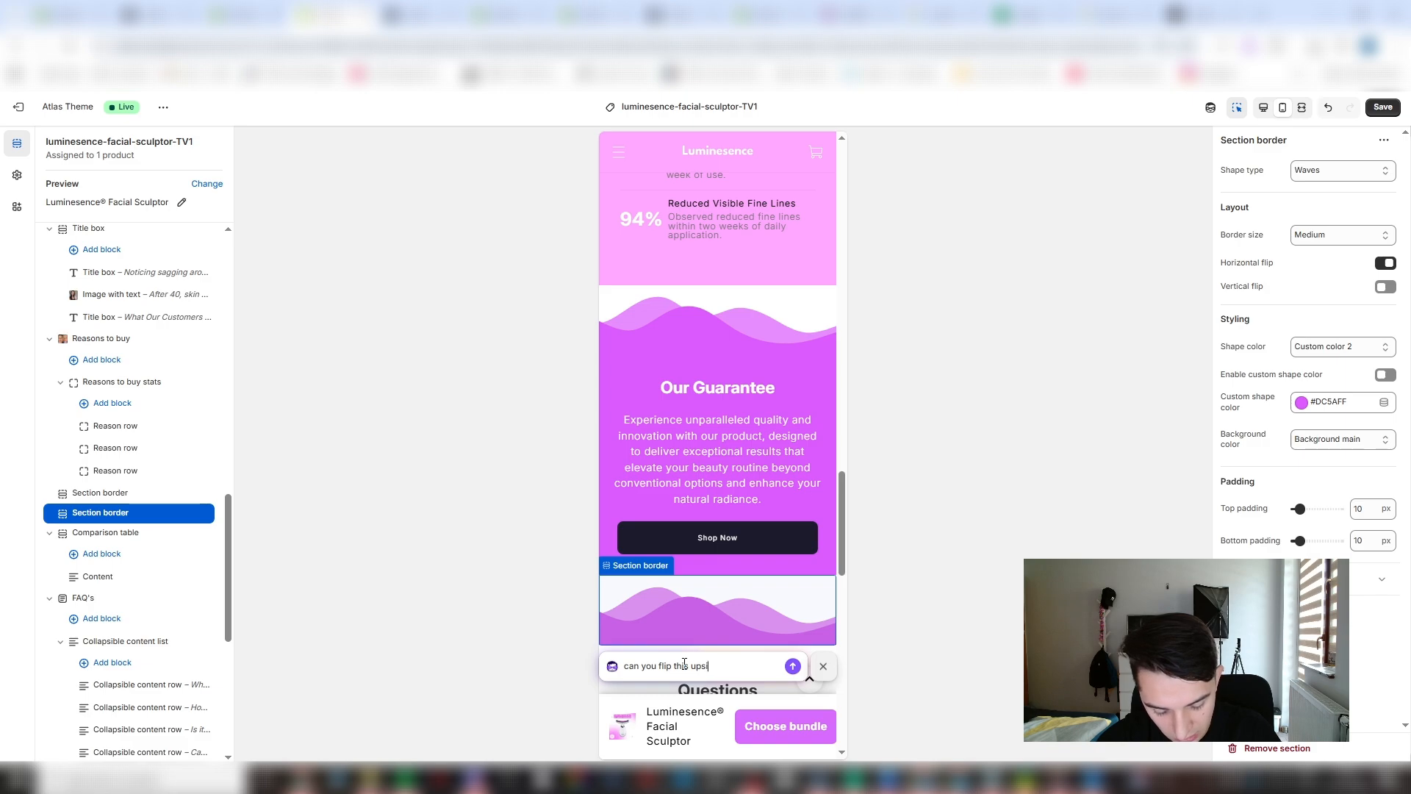
type("can you flip this upside down")
key("Return")
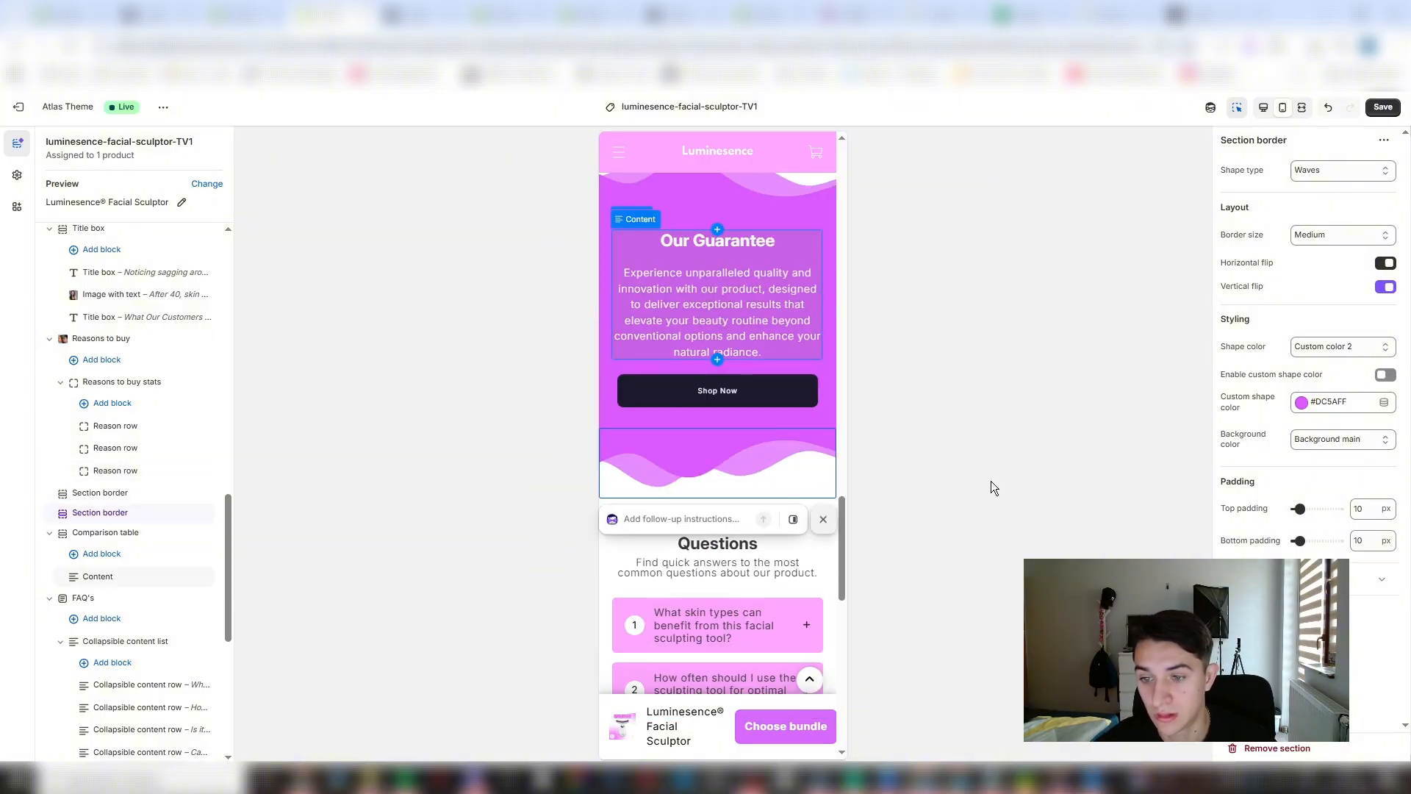
- Search the sections for "comp" and add a Comparison table section between Reasons to buy and the Section border above "Our Guarantee"
scroll(703, 425, "up", 6)
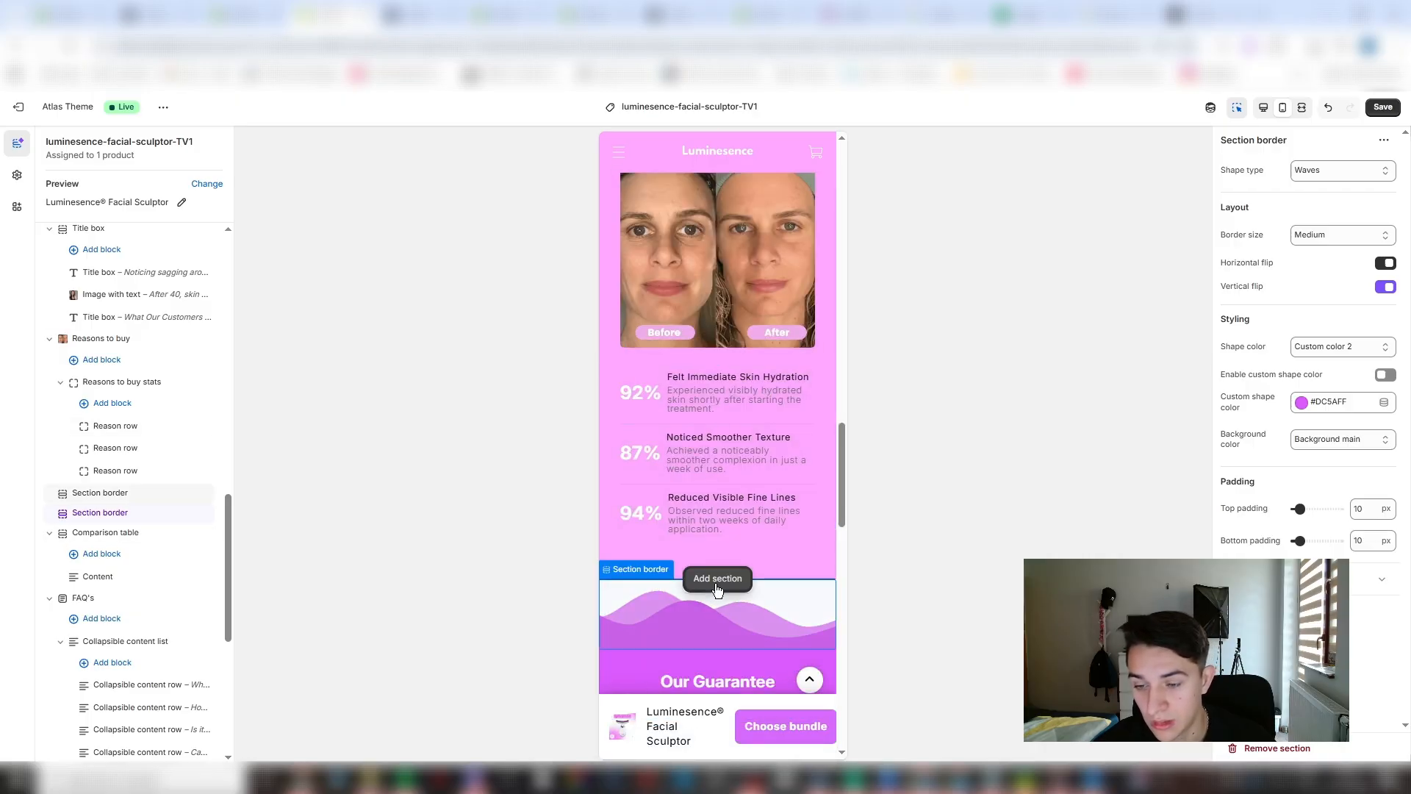
scroll(775, 451, "up", 10)
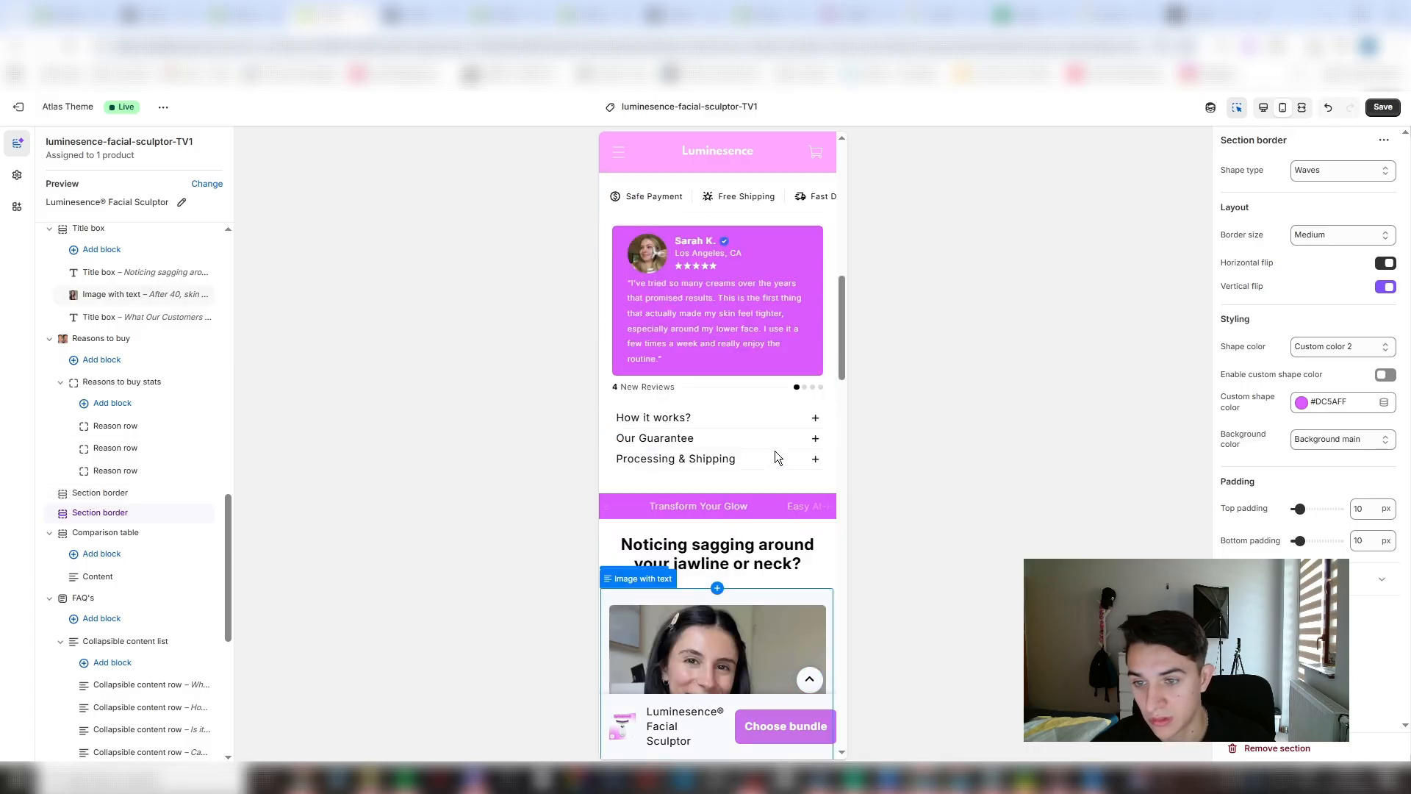
scroll(690, 325, "down", 10)
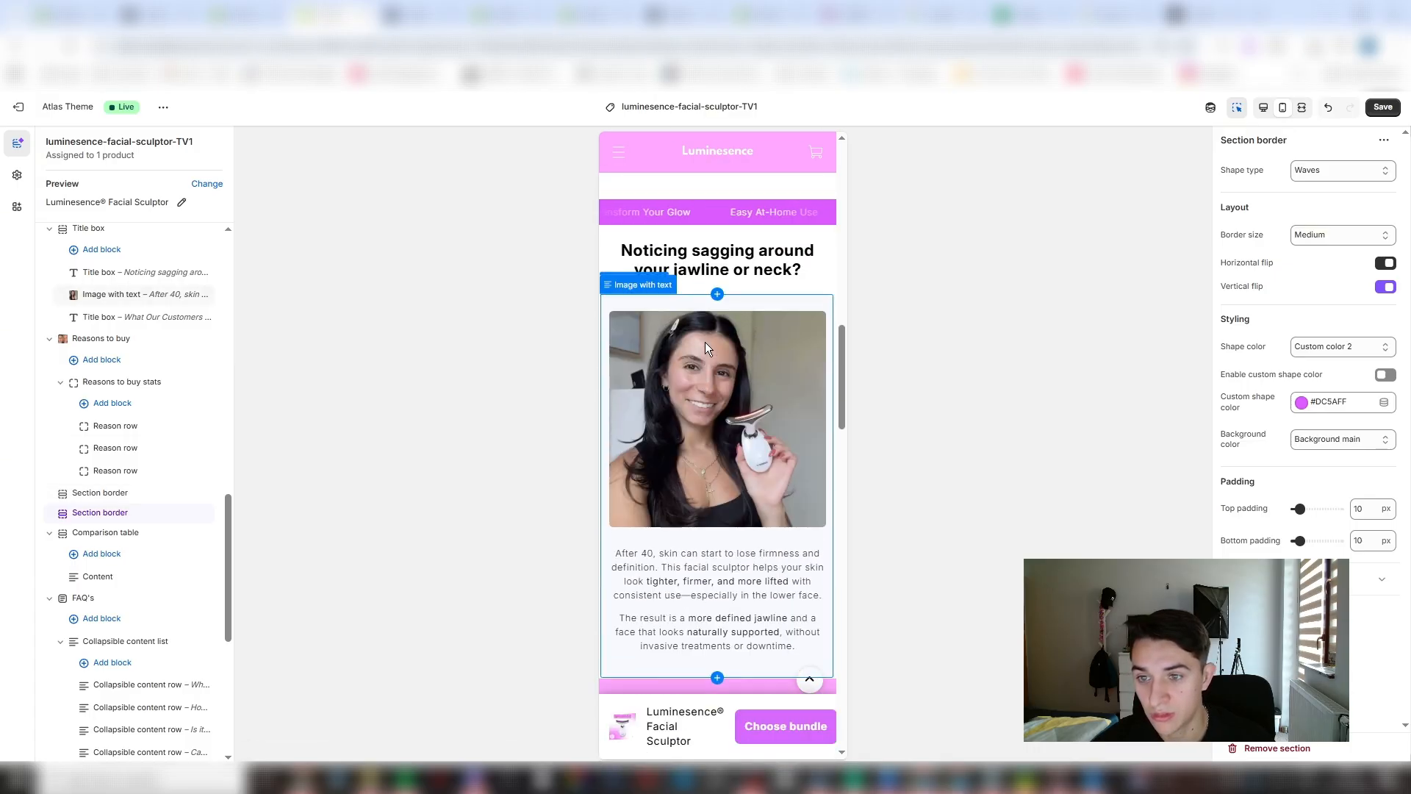
scroll(801, 303, "down", 10)
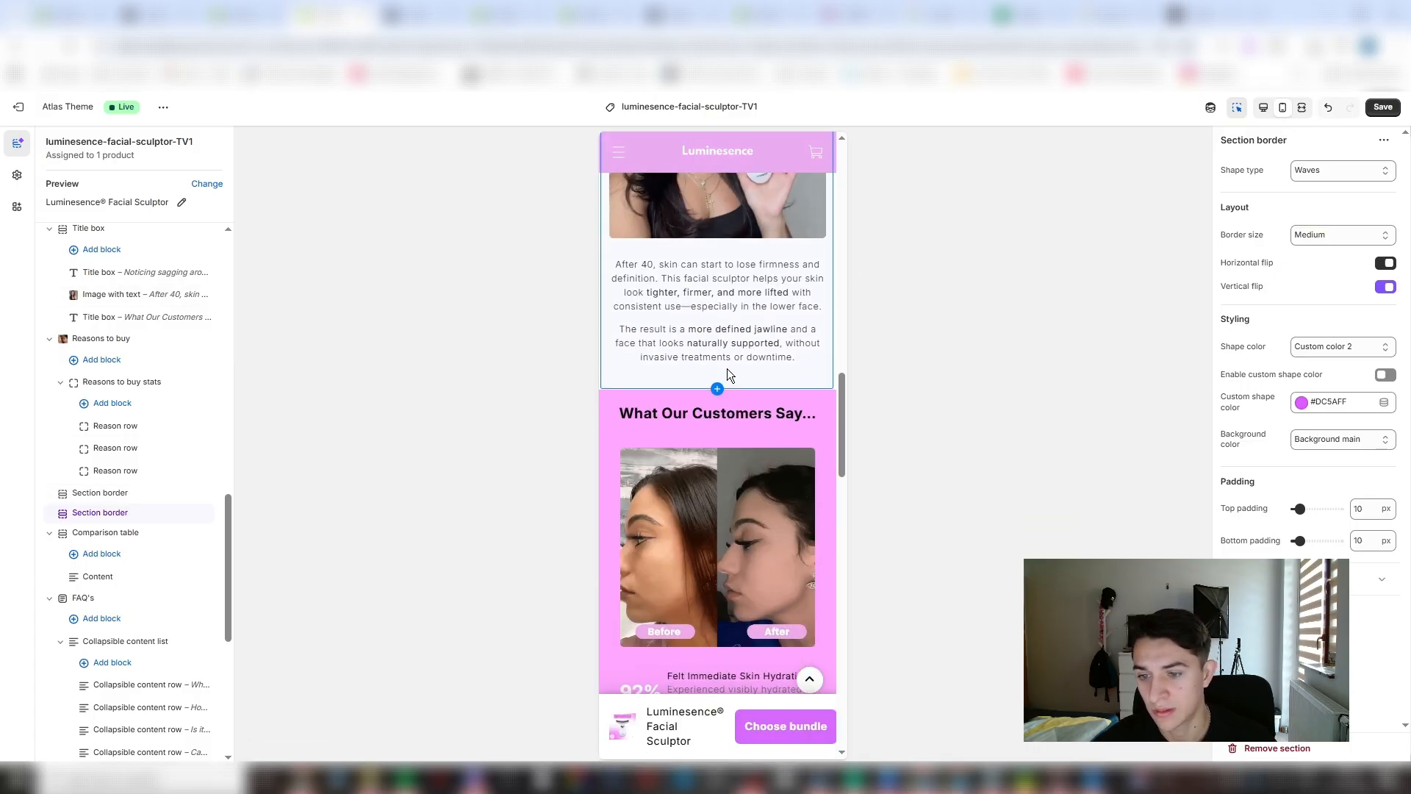
scroll(722, 392, "down", 4)
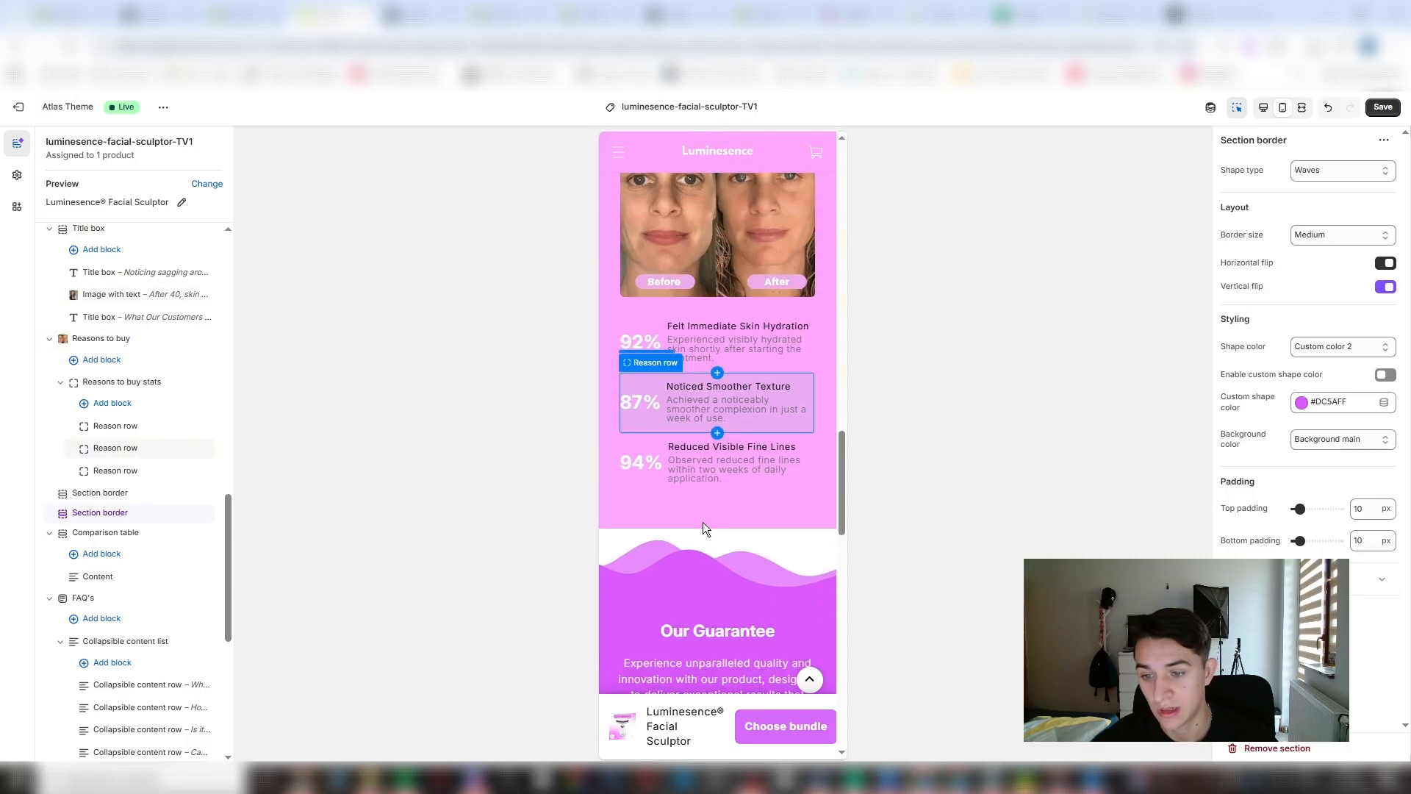
left_click(717, 434)
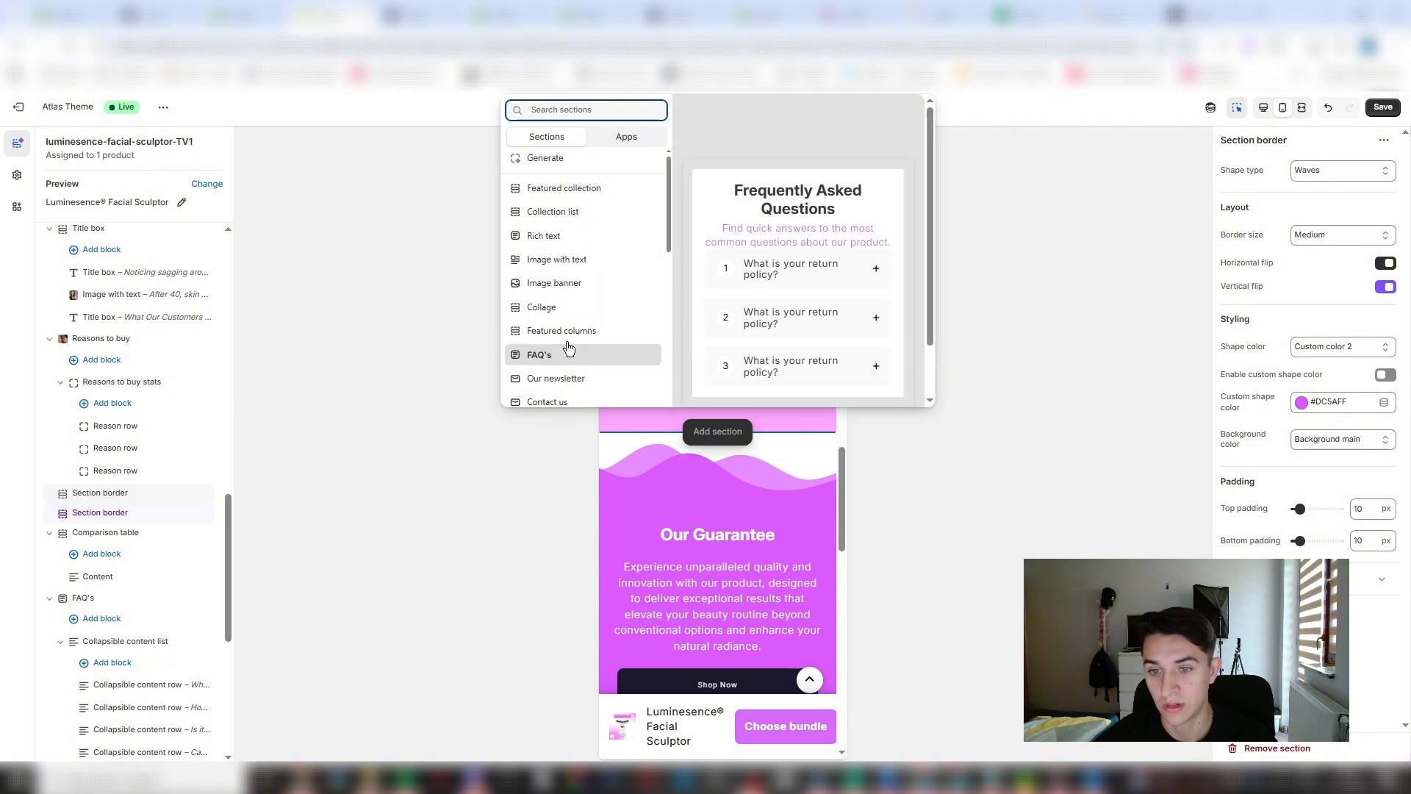
scroll(576, 352, "down", 5)
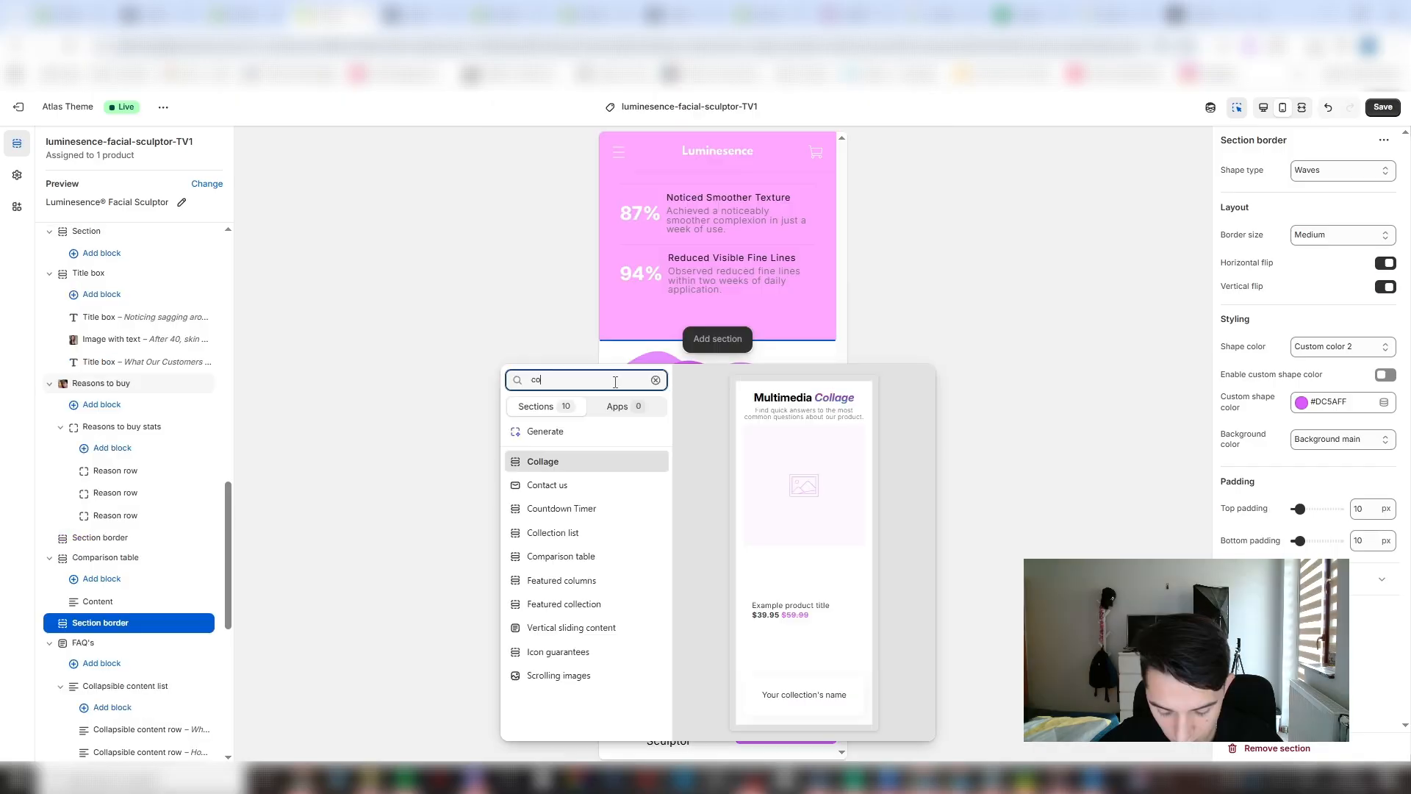
type("mp")
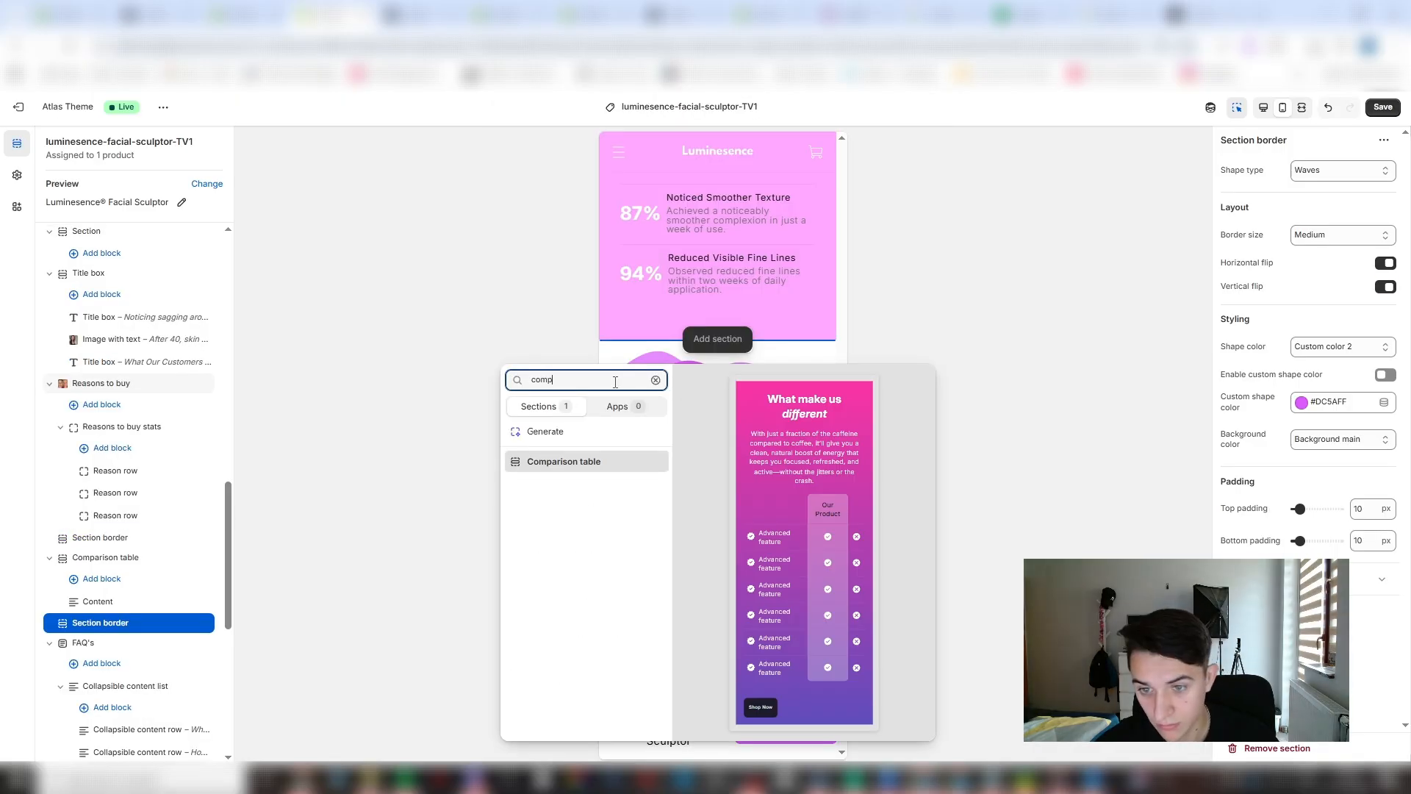
left_click(571, 461)
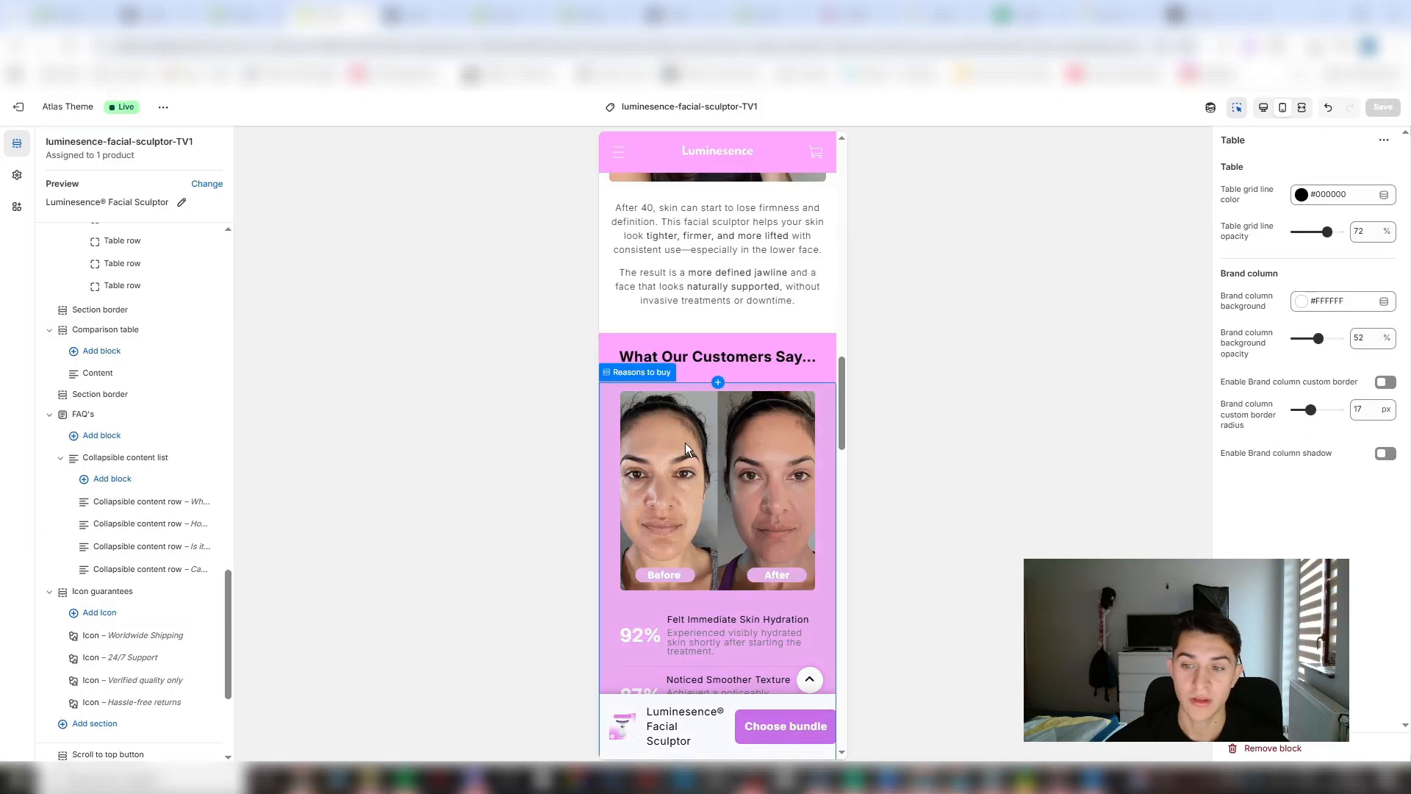
- Review the mobile product page from the product gallery through the comparison table, guarantee and FAQ sections to the icon guarantees and footer
scroll(701, 440, "up", 11)
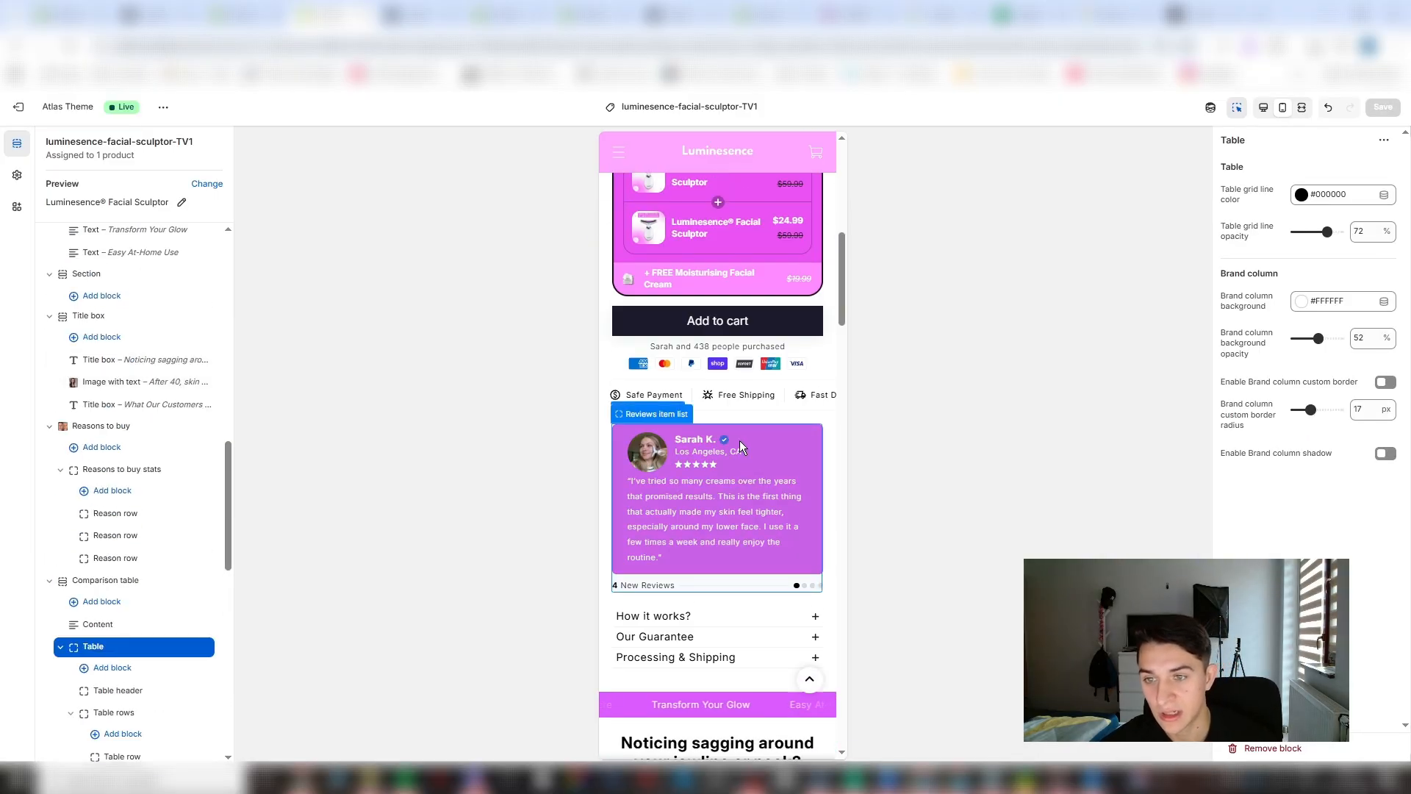
scroll(740, 439, "up", 10)
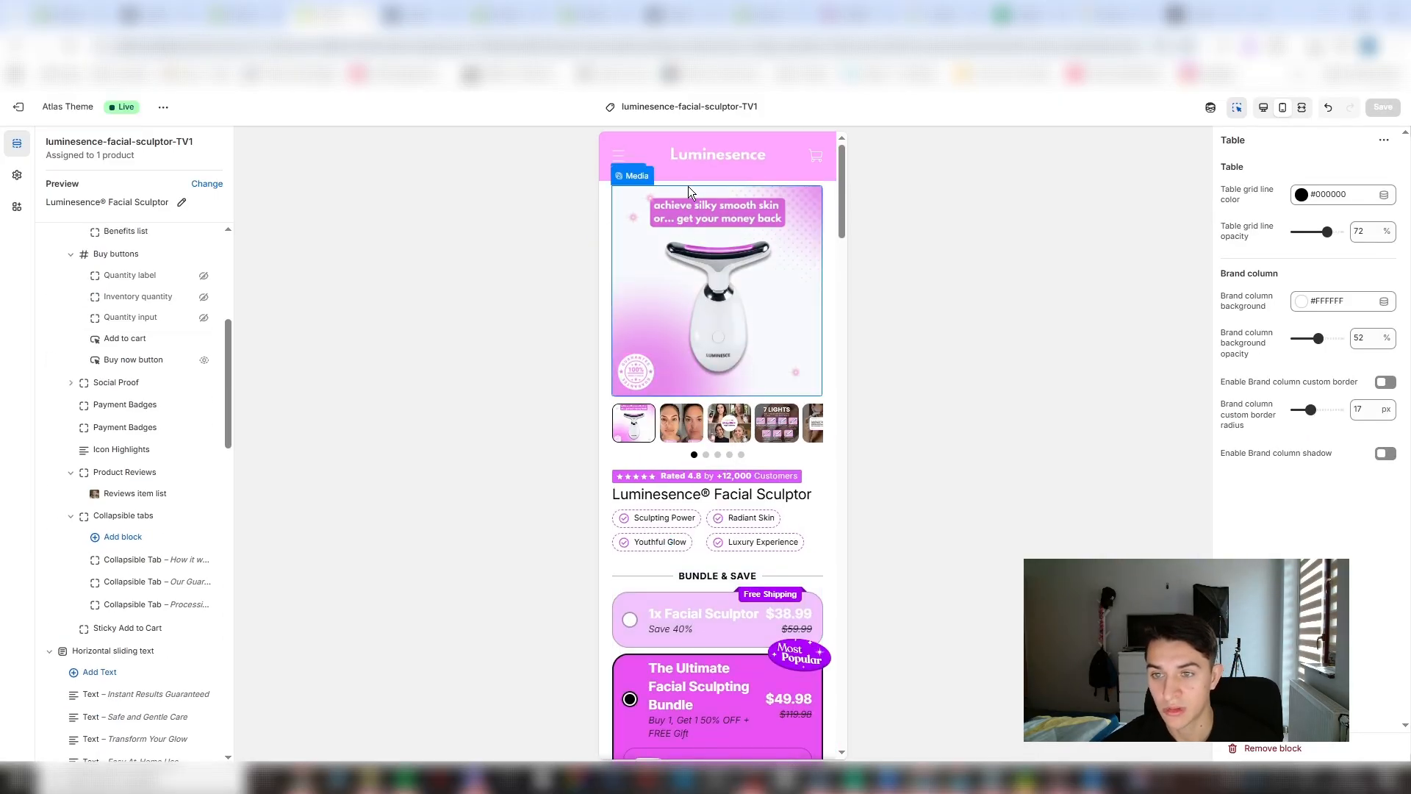
scroll(674, 233, "down", 12)
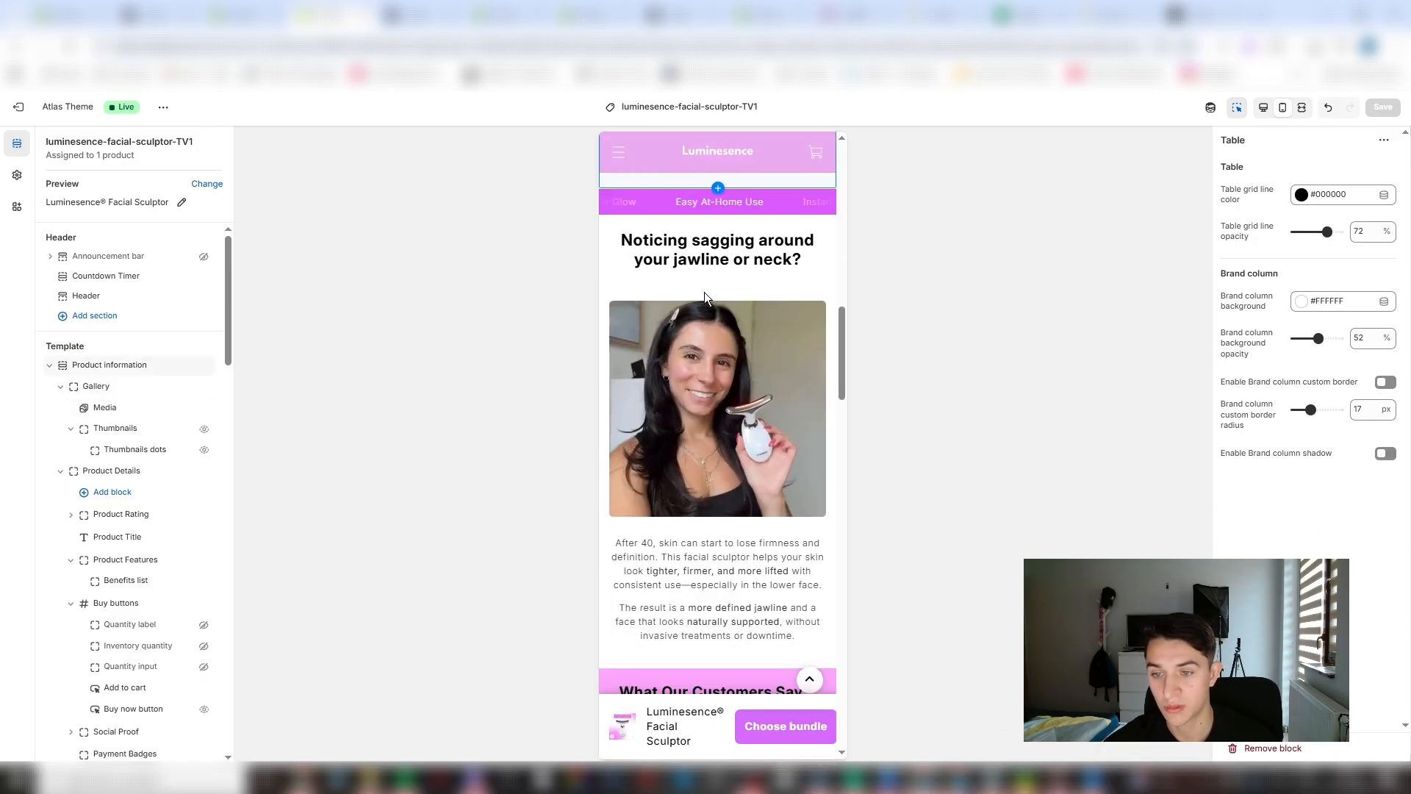
scroll(704, 292, "down", 5)
scroll(735, 338, "up", 3)
scroll(760, 382, "down", 3)
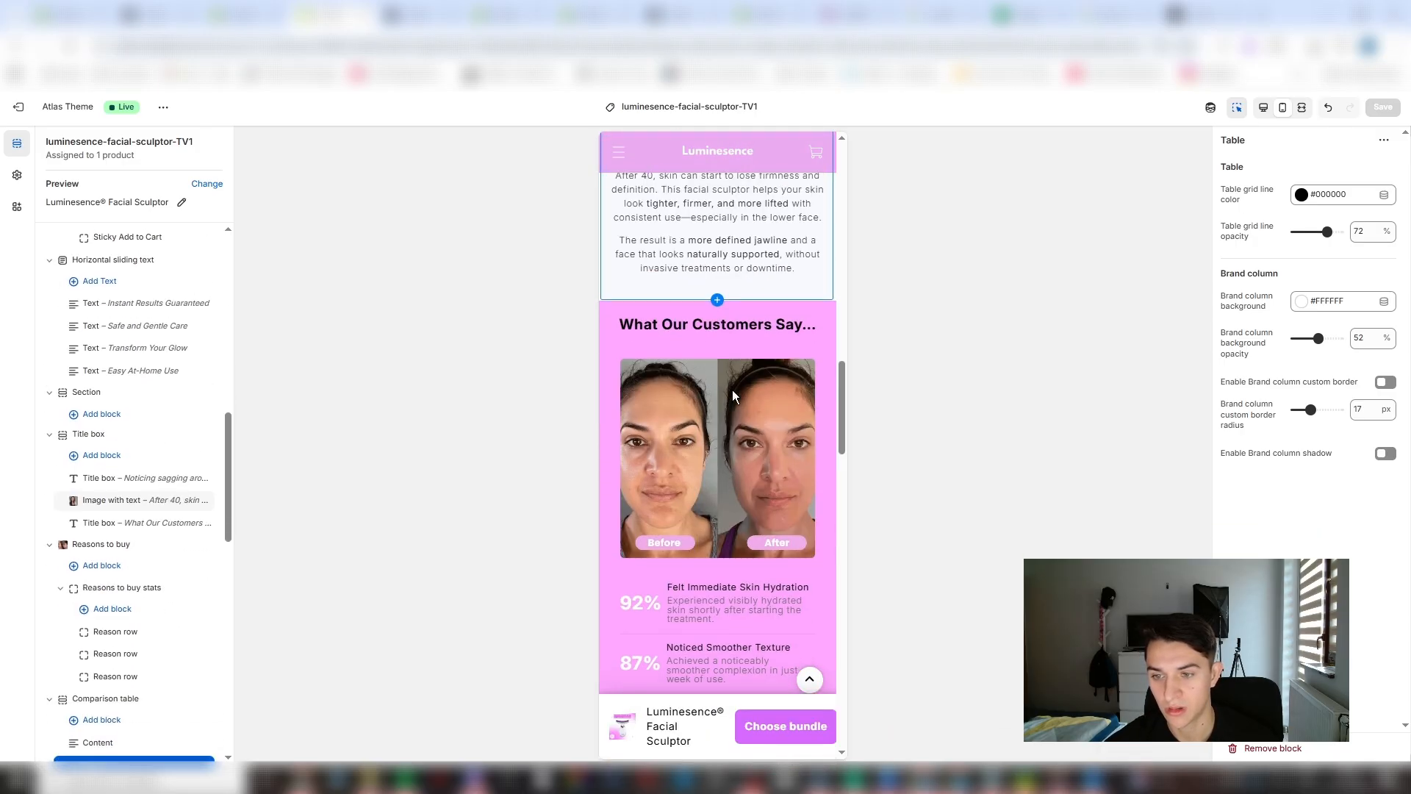
scroll(732, 389, "down", 8)
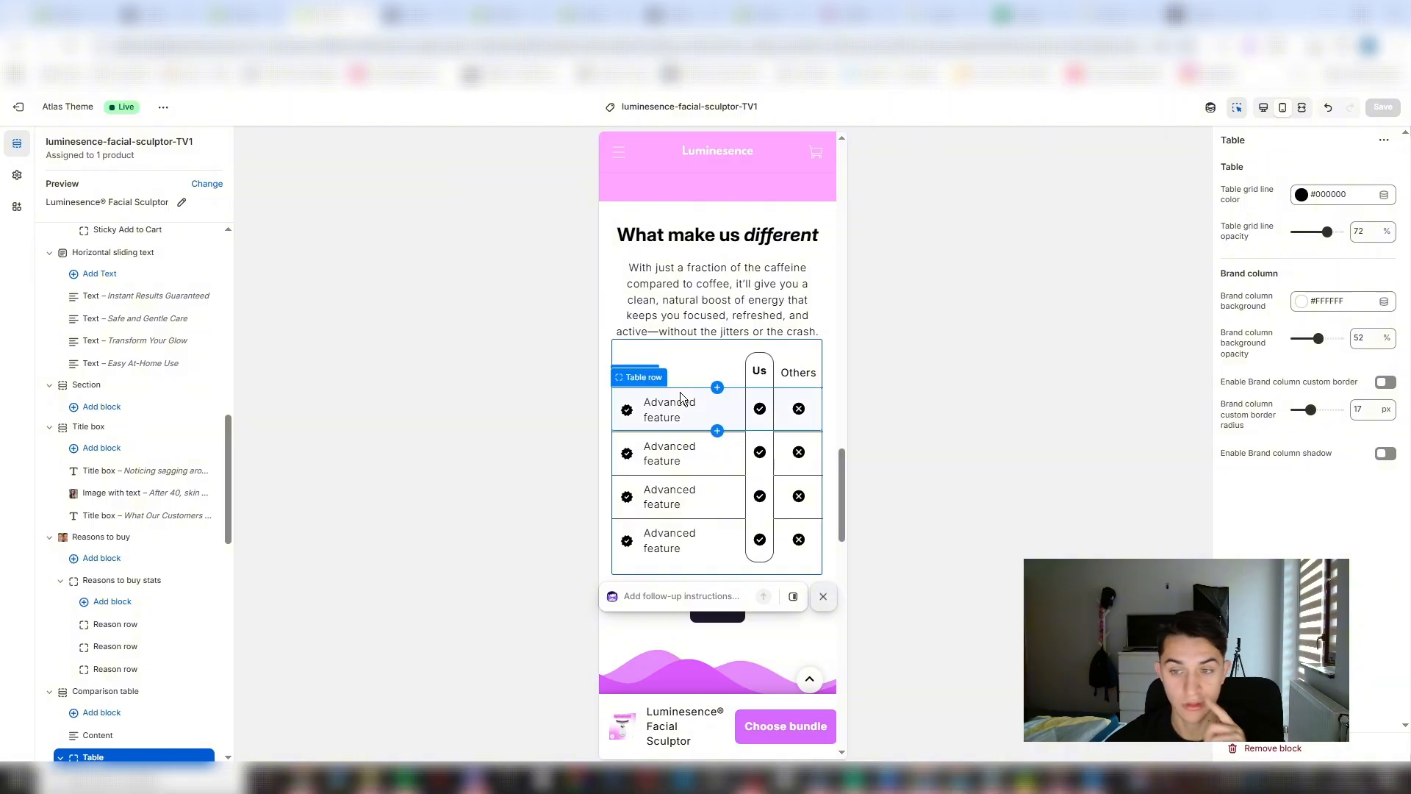
scroll(685, 419, "down", 3)
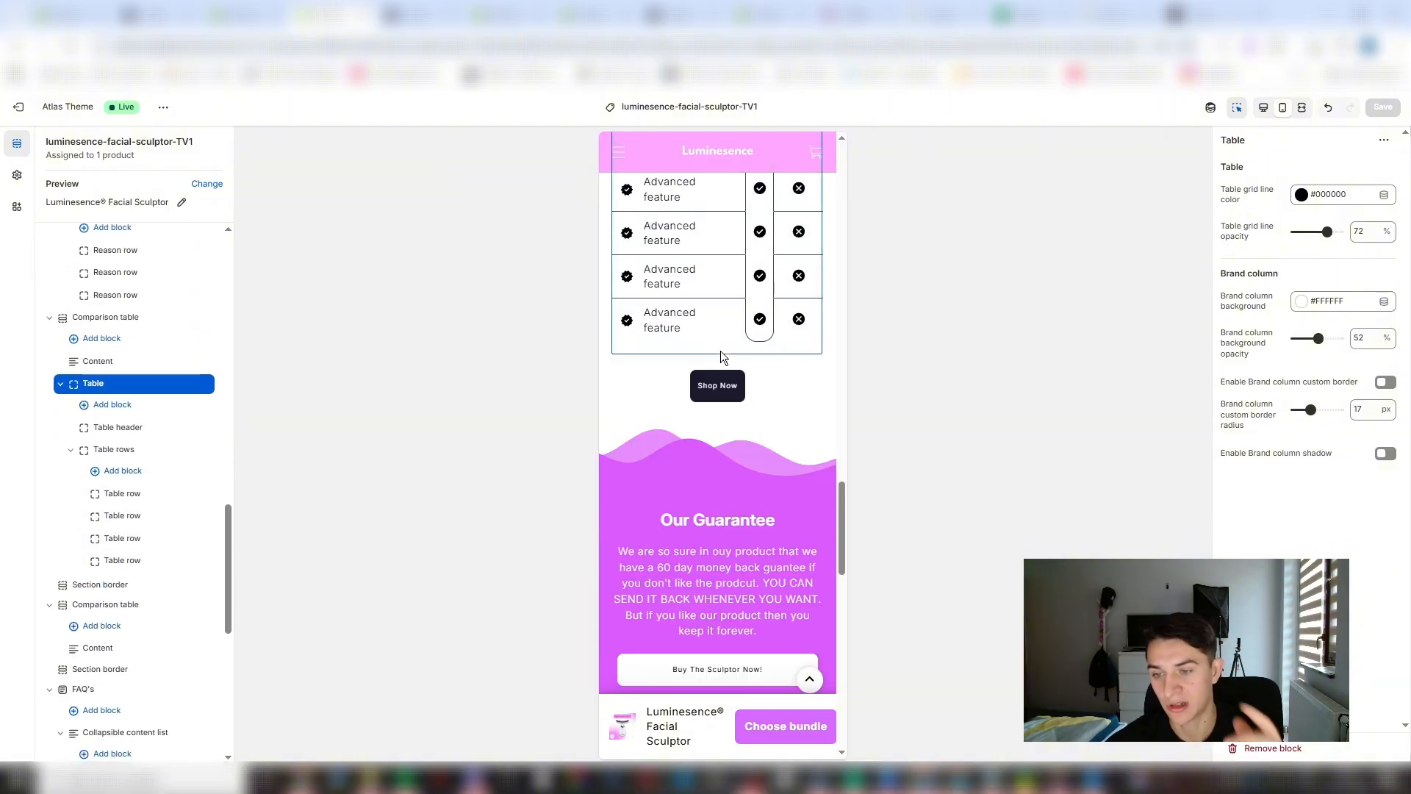
scroll(746, 412, "down", 3)
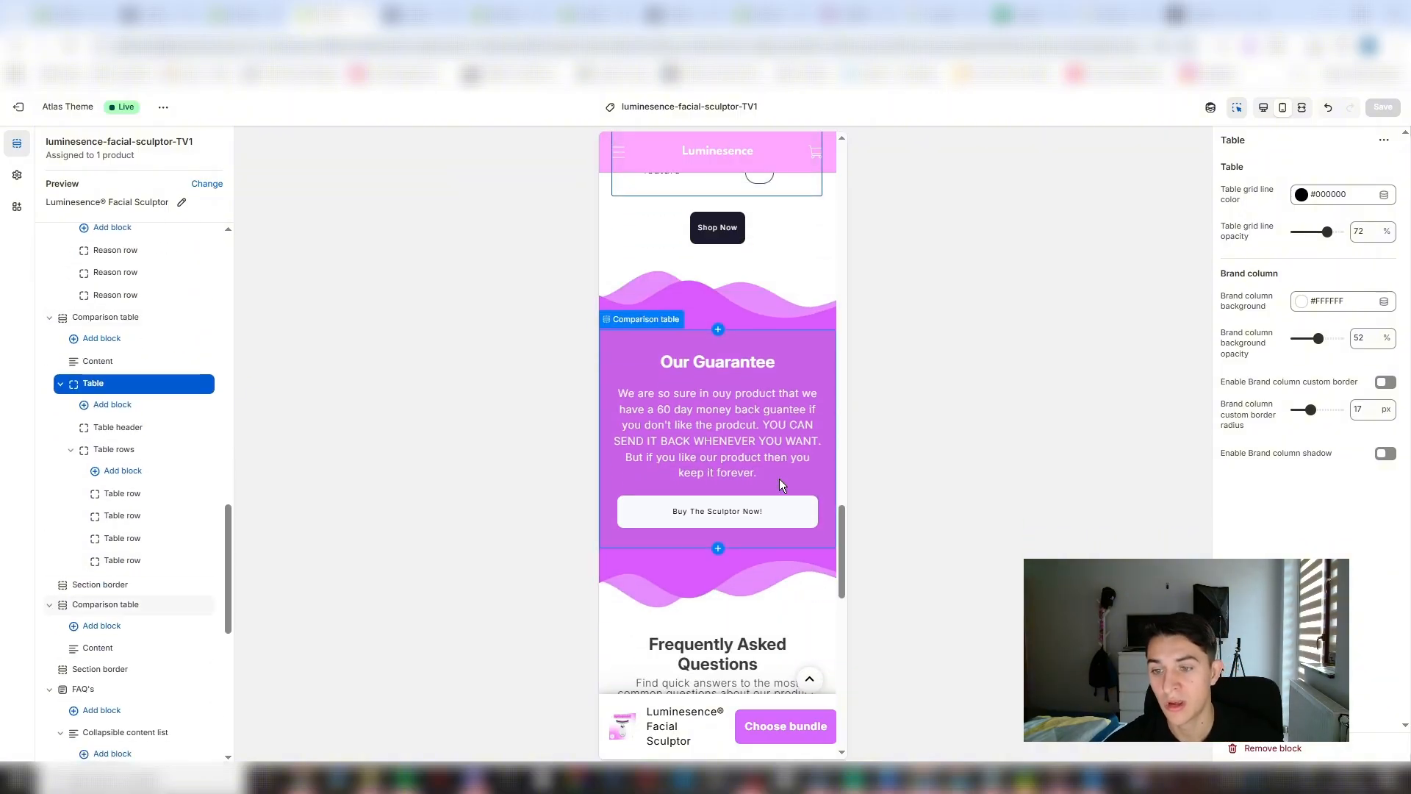
scroll(723, 410, "down", 2)
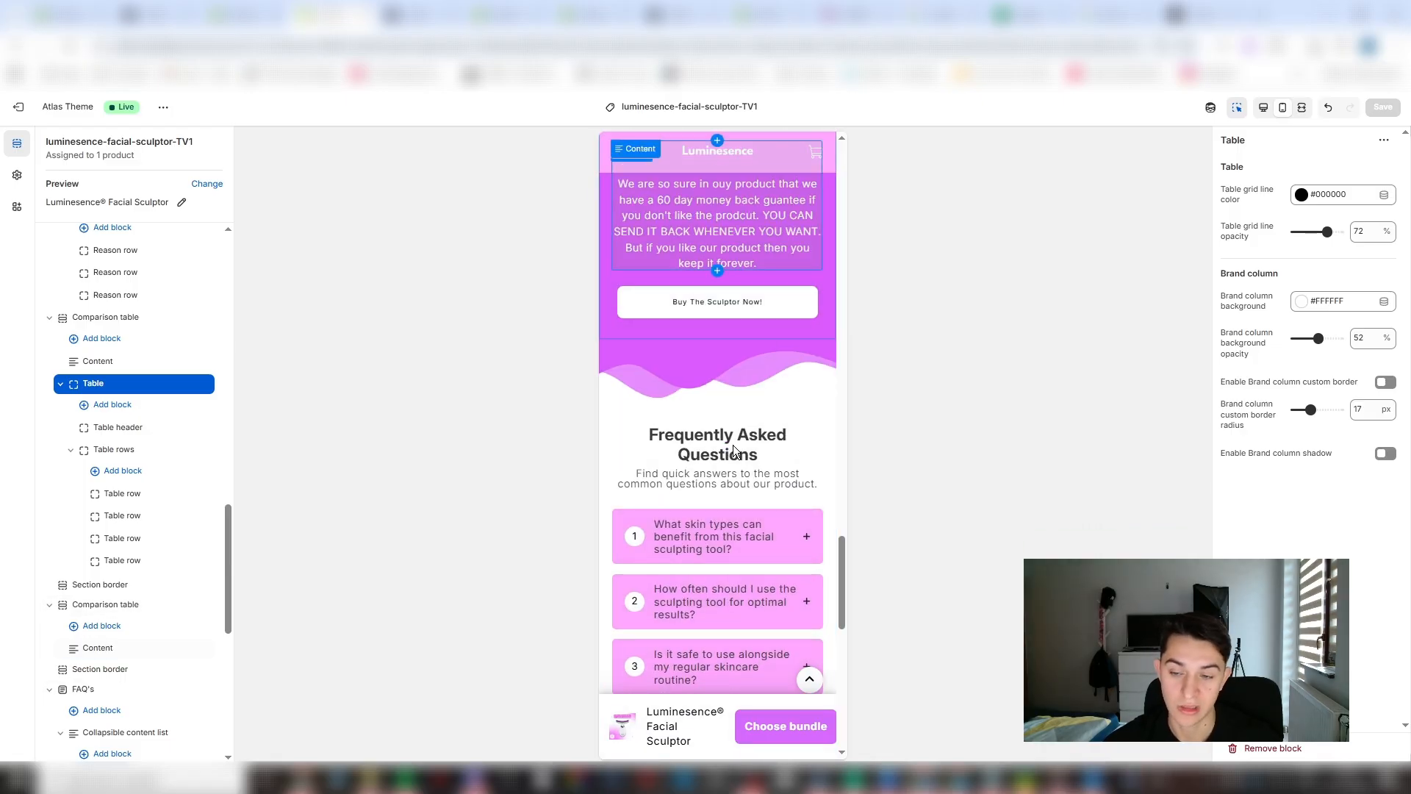
scroll(734, 444, "down", 2)
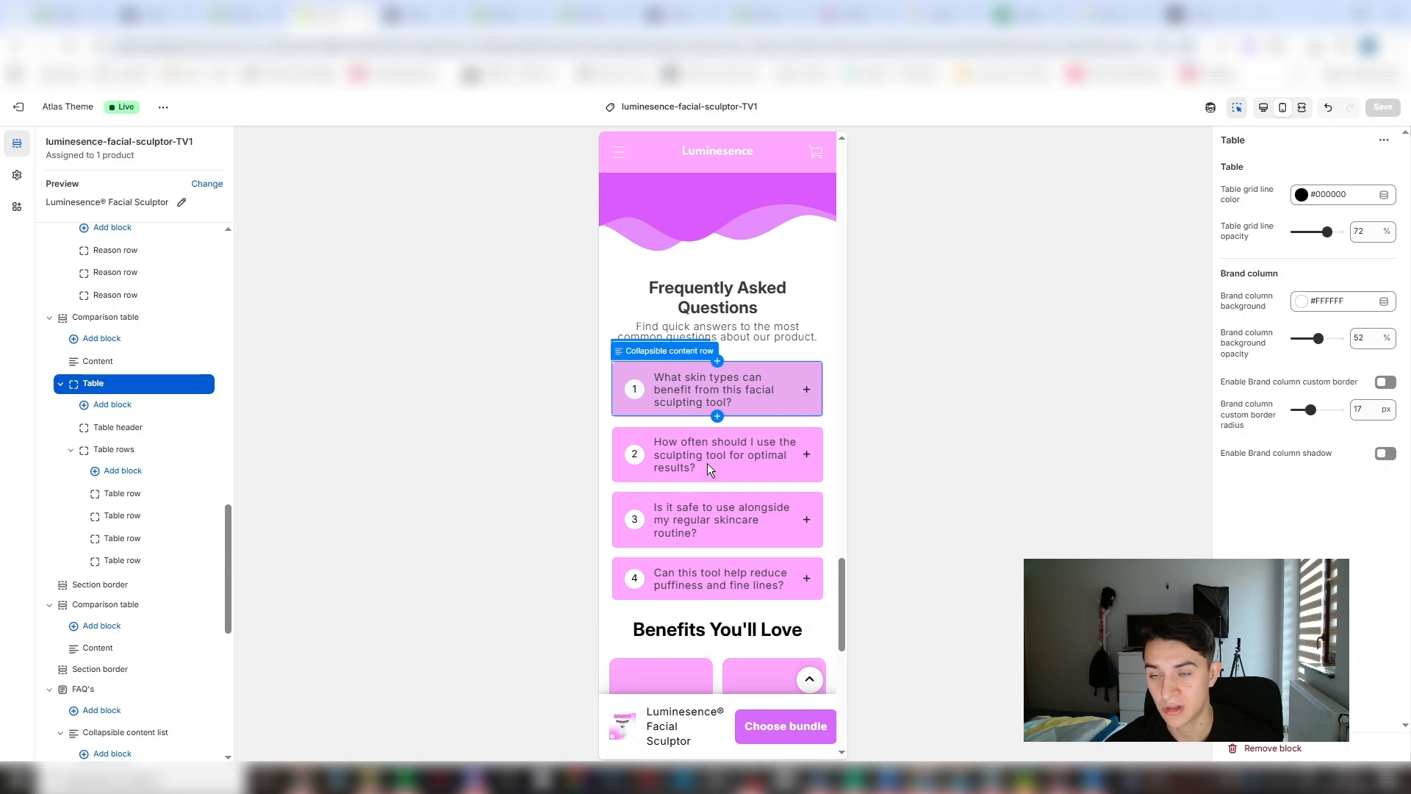
scroll(707, 465, "down", 2)
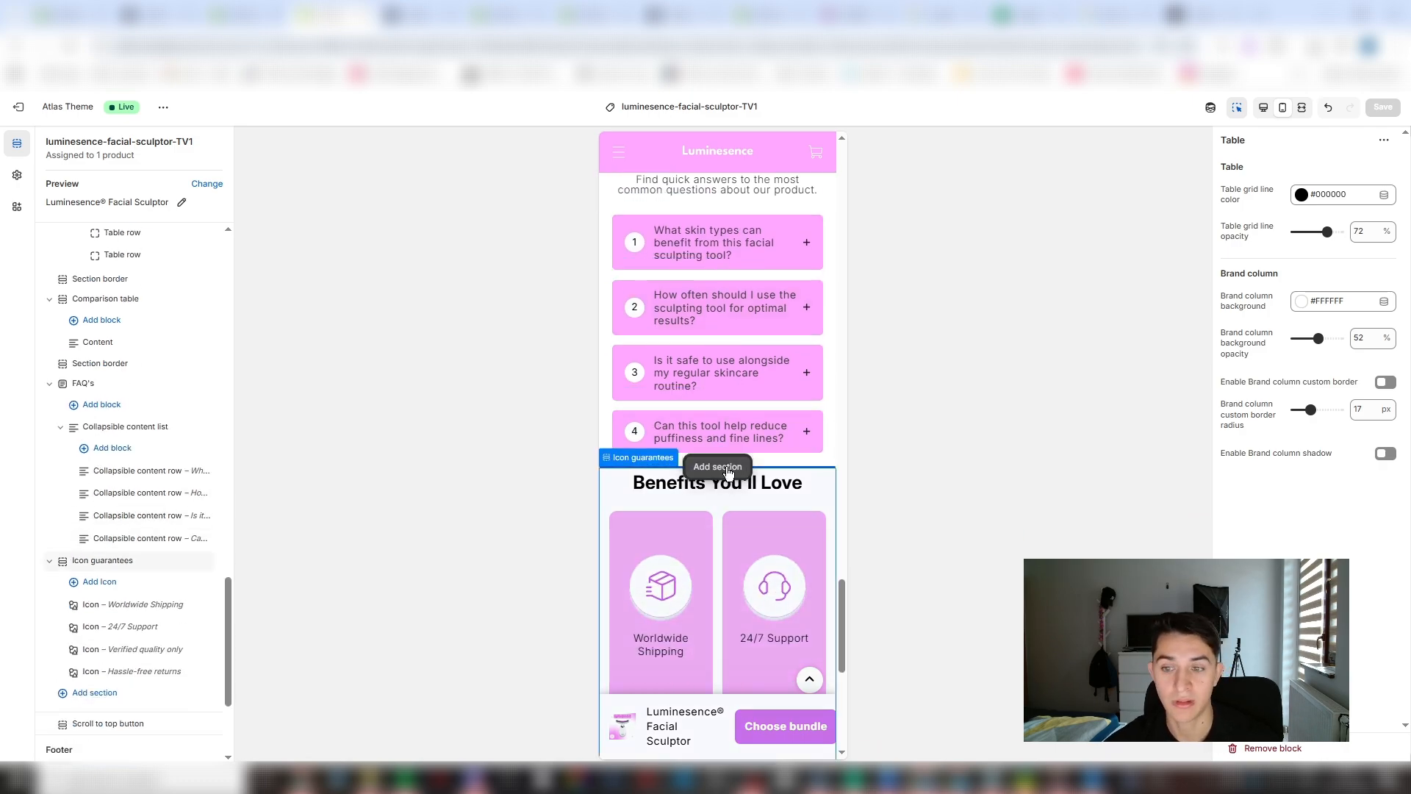
scroll(732, 472, "down", 8)
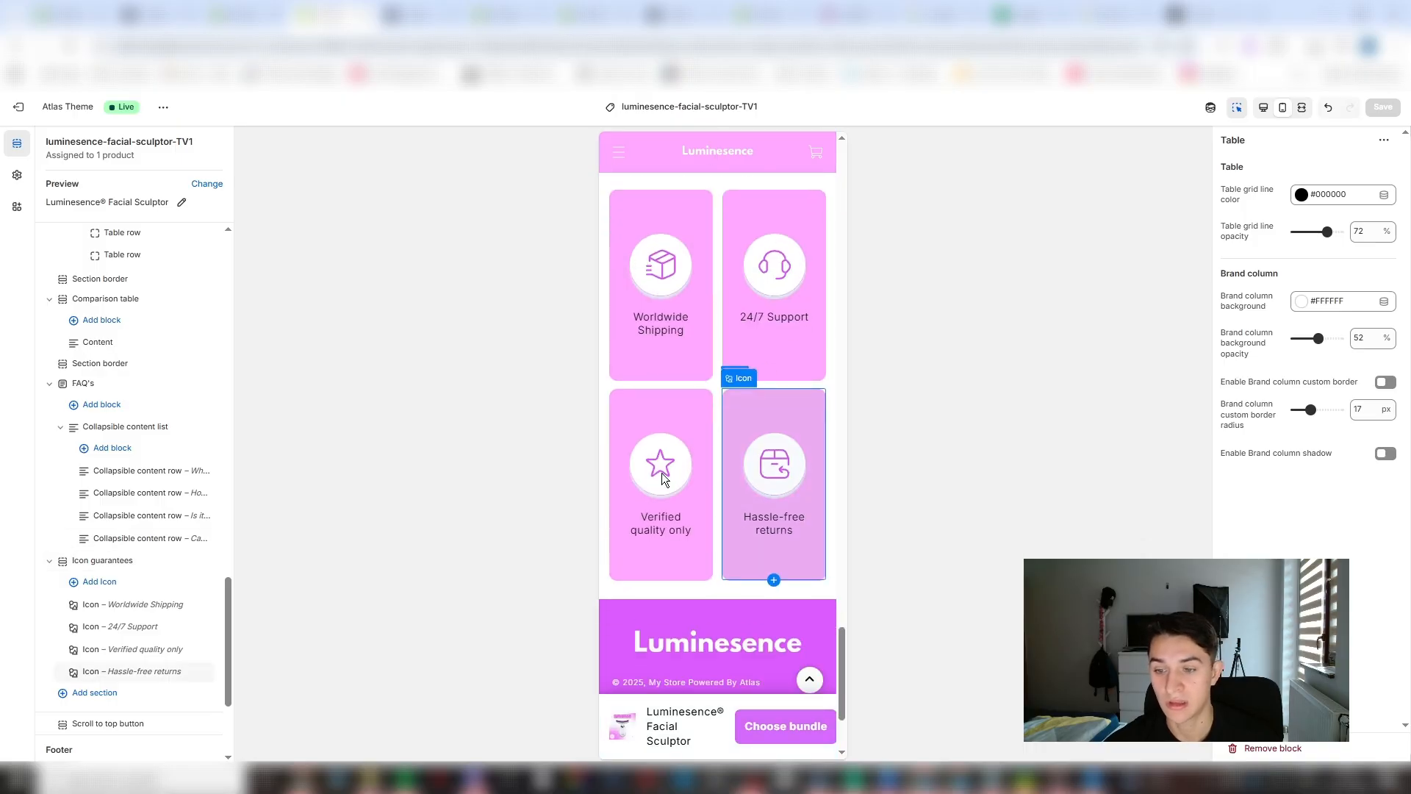
scroll(734, 508, "up", 9)
scroll(735, 514, "down", 2)
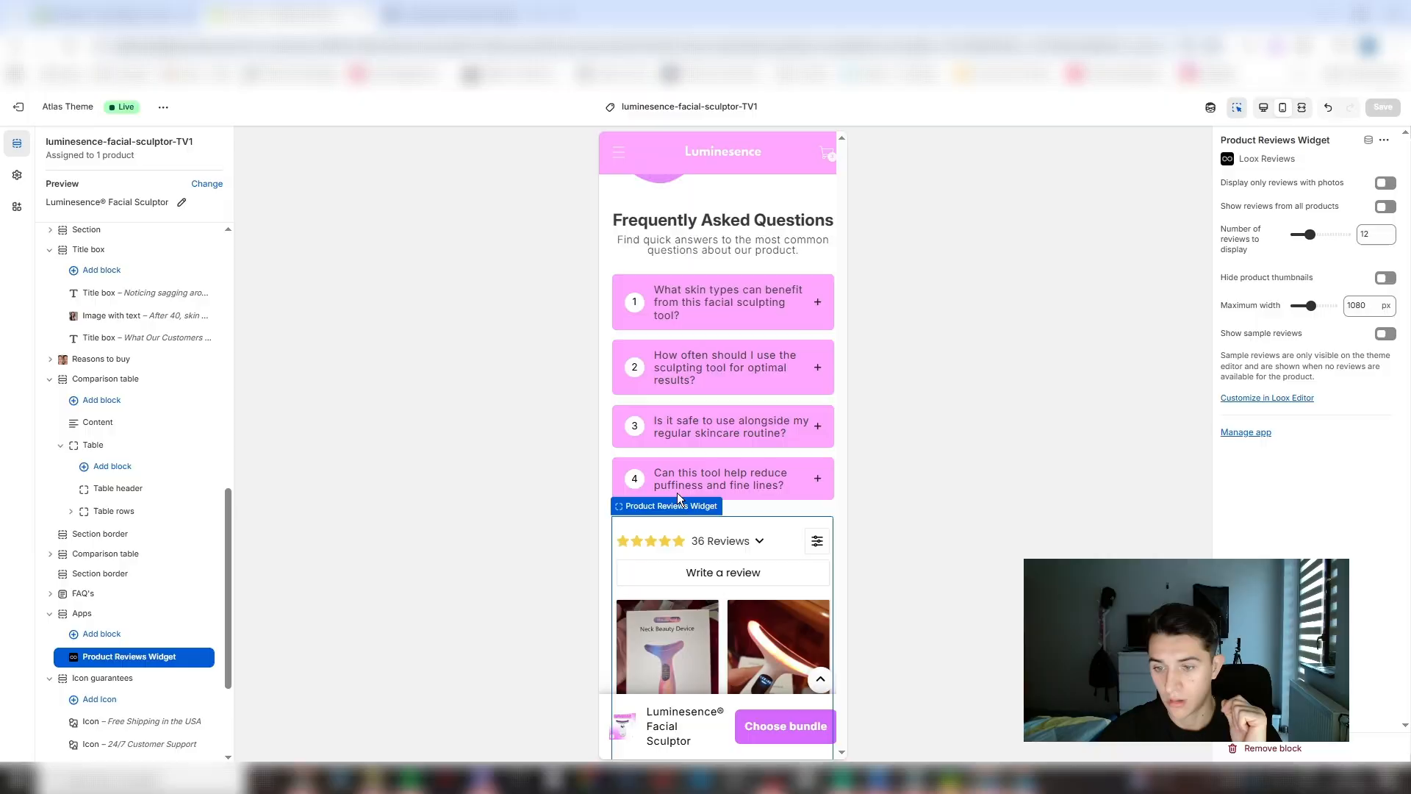
scroll(761, 553, "up", 20)
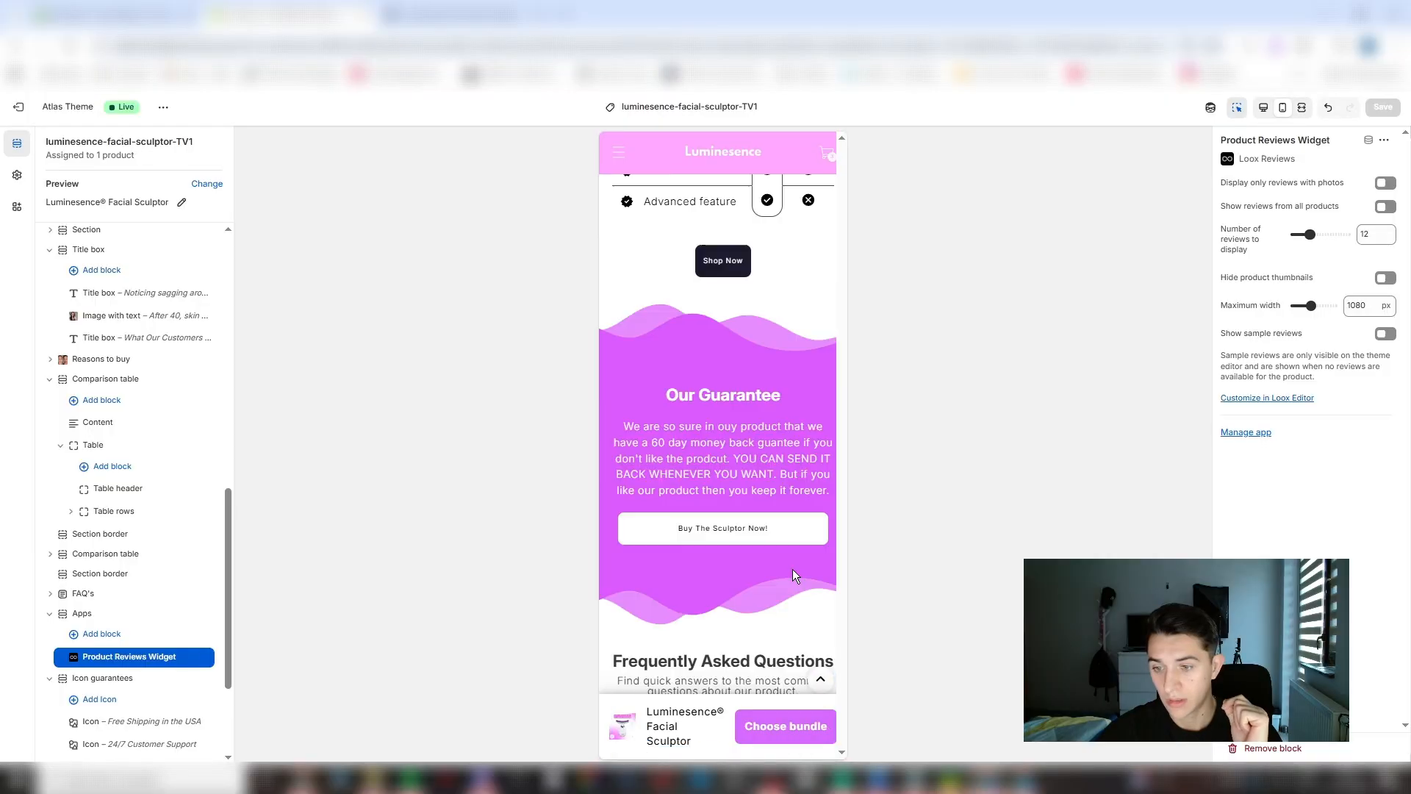
scroll(730, 541, "down", 20)
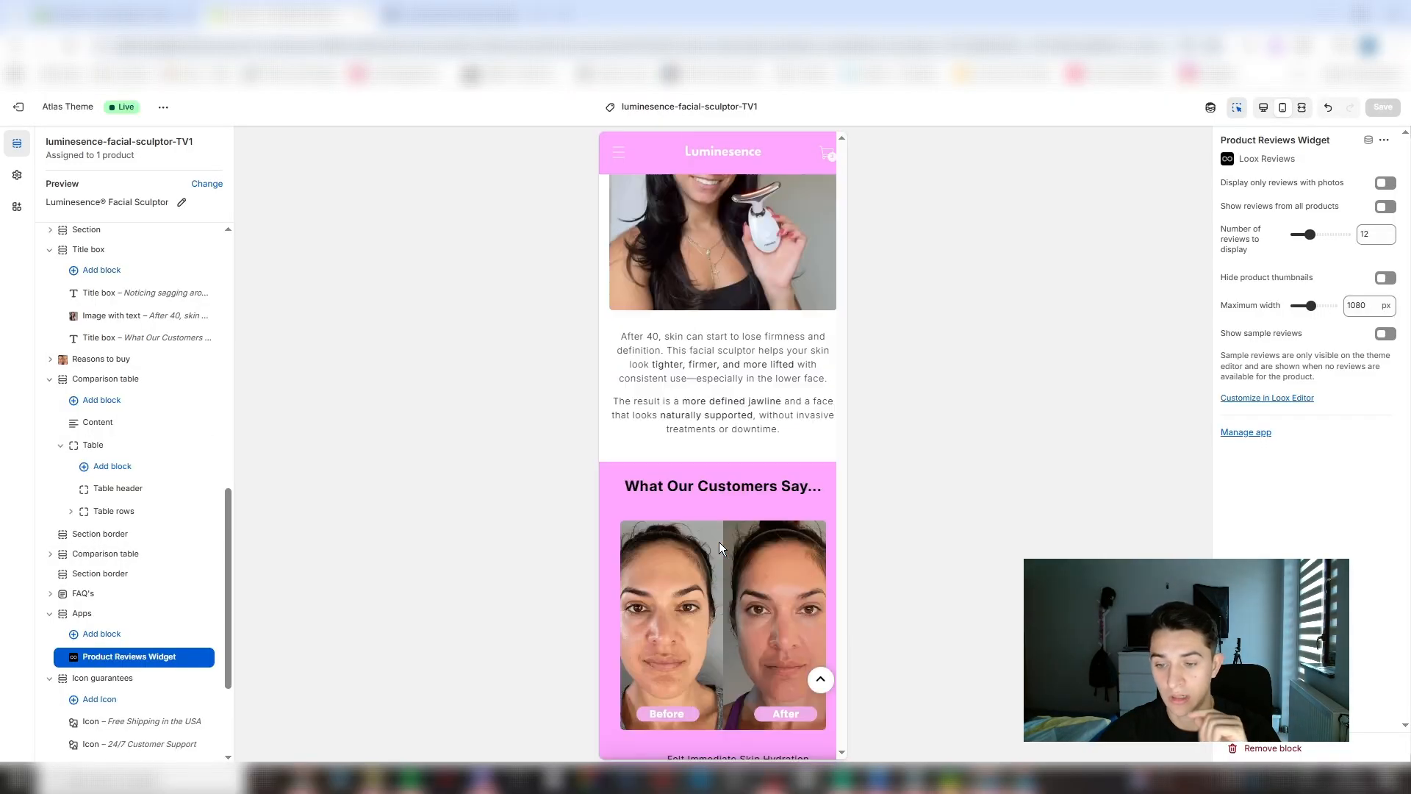
- Return to the product gallery of the mobile preview and view its images one after another through to the last one
scroll(709, 435, "up", 20)
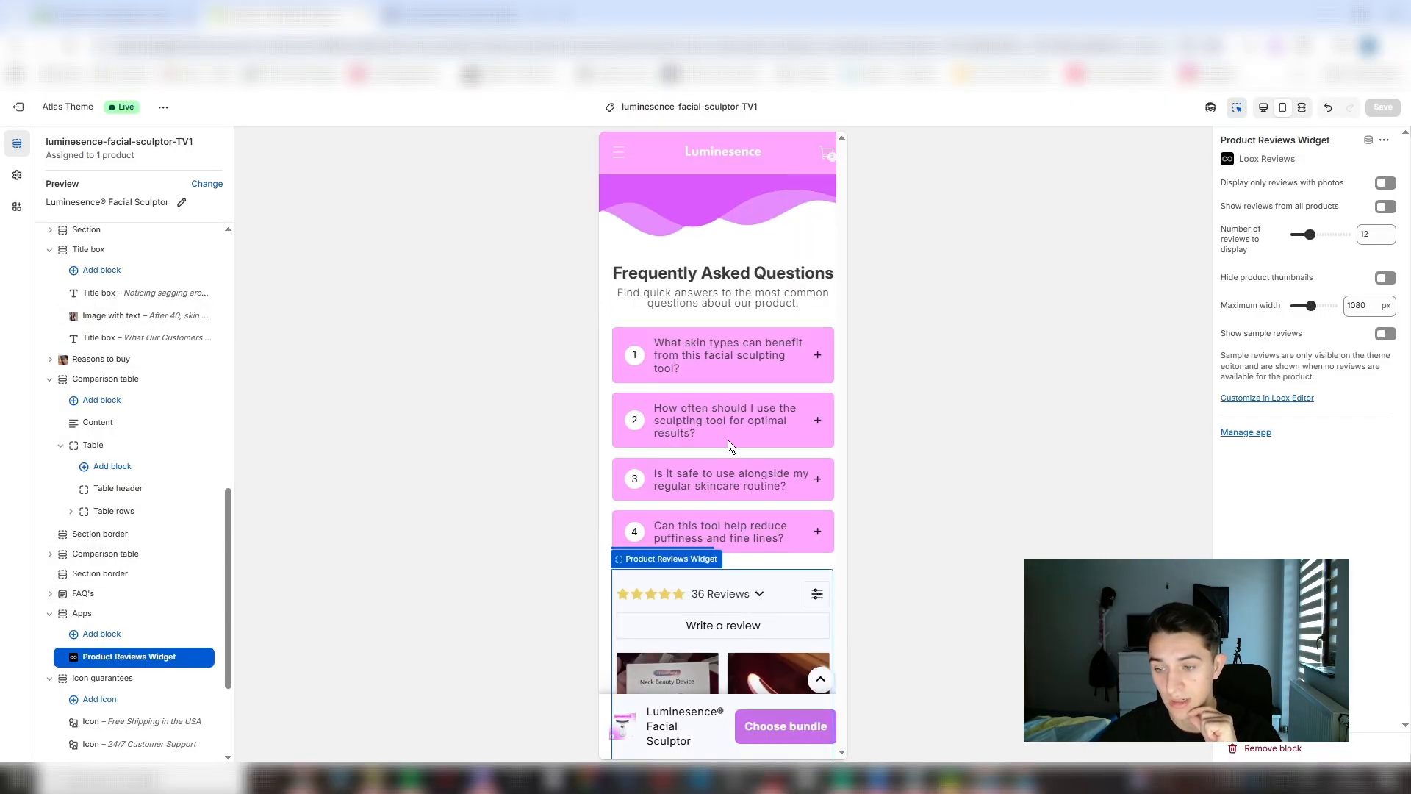
scroll(708, 316, "up", 3)
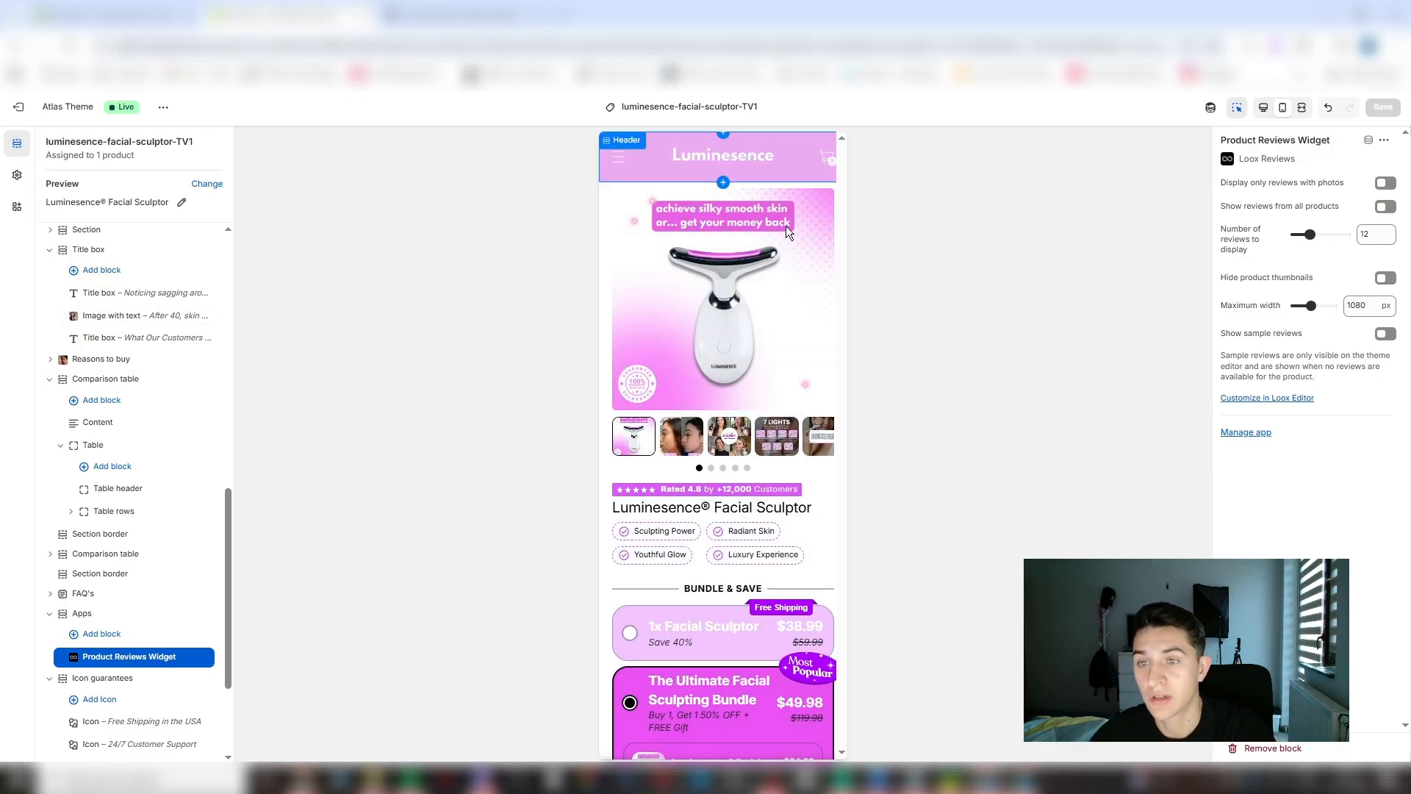
left_click(668, 442)
left_click(732, 444)
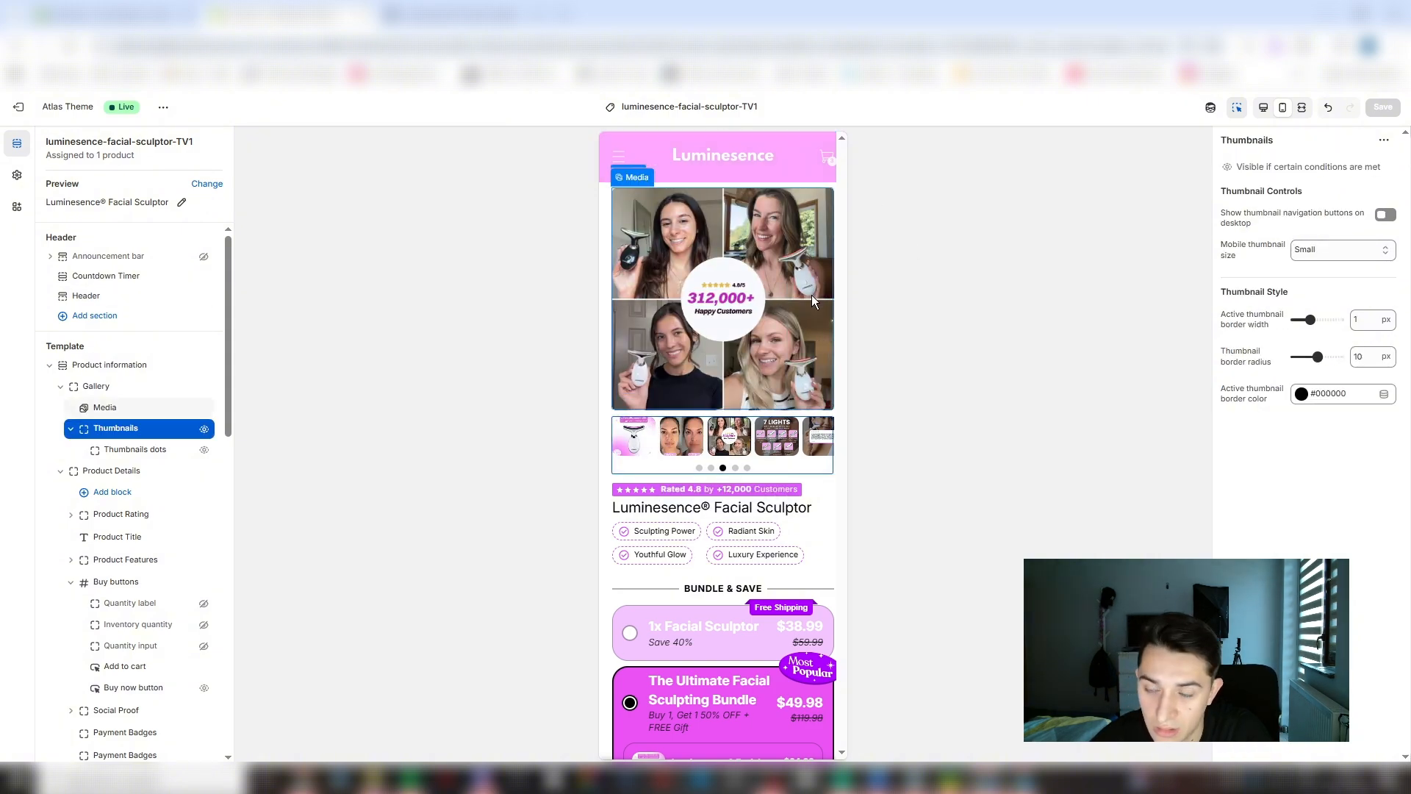
left_click(766, 437)
left_click(814, 440)
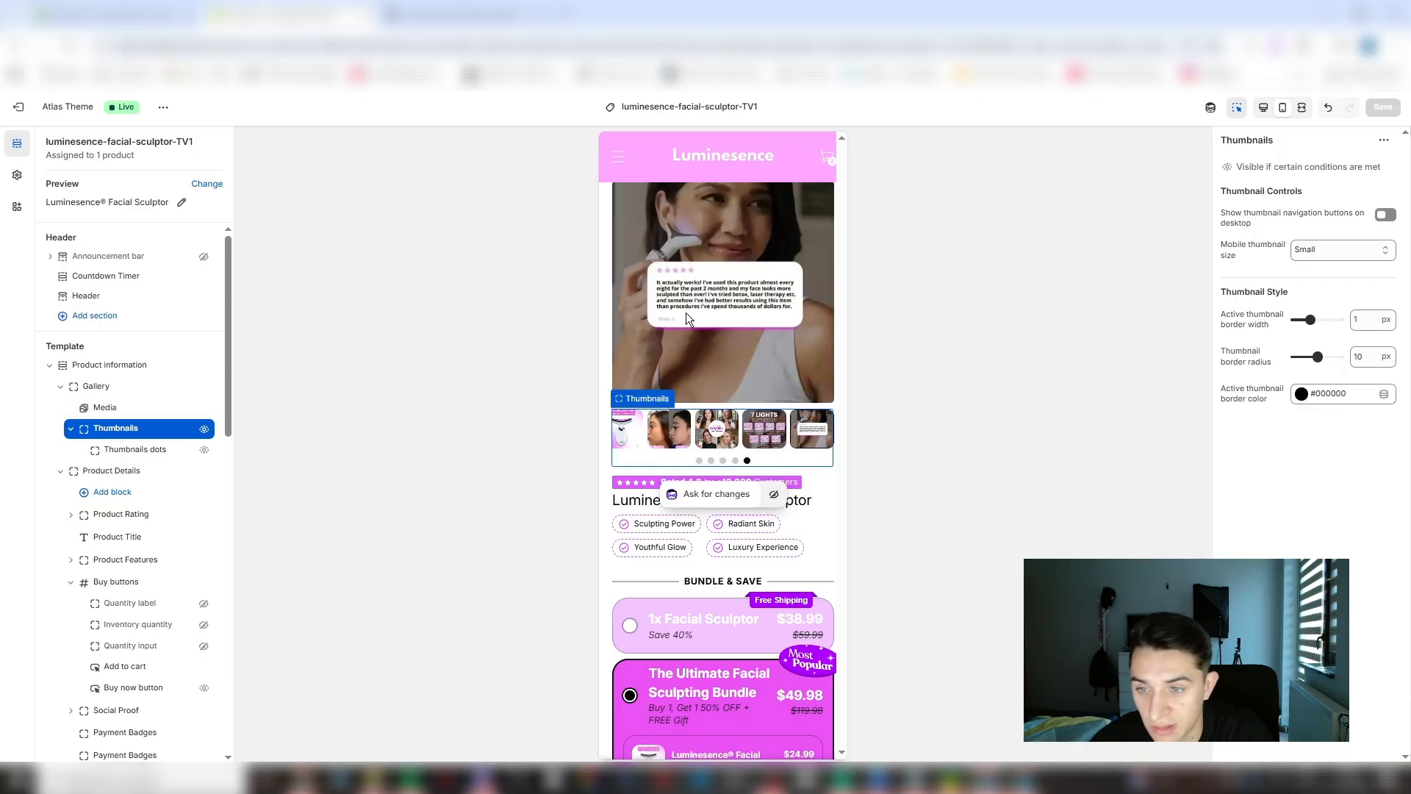
- Review the product information area from the bundle offers and payment badges through the customer review to the collapsible tabs and sliding text
scroll(720, 367, "down", 2)
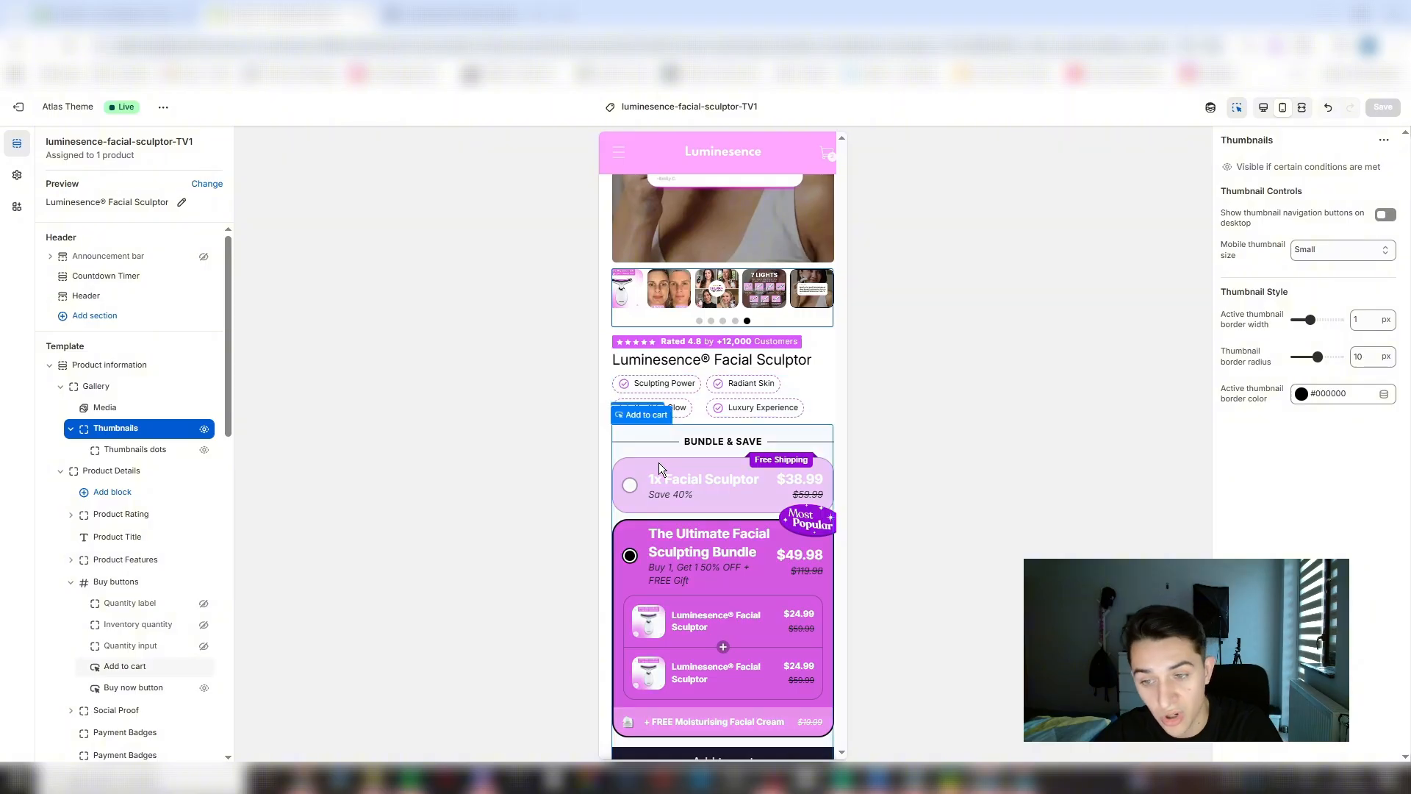
scroll(669, 509, "down", 2)
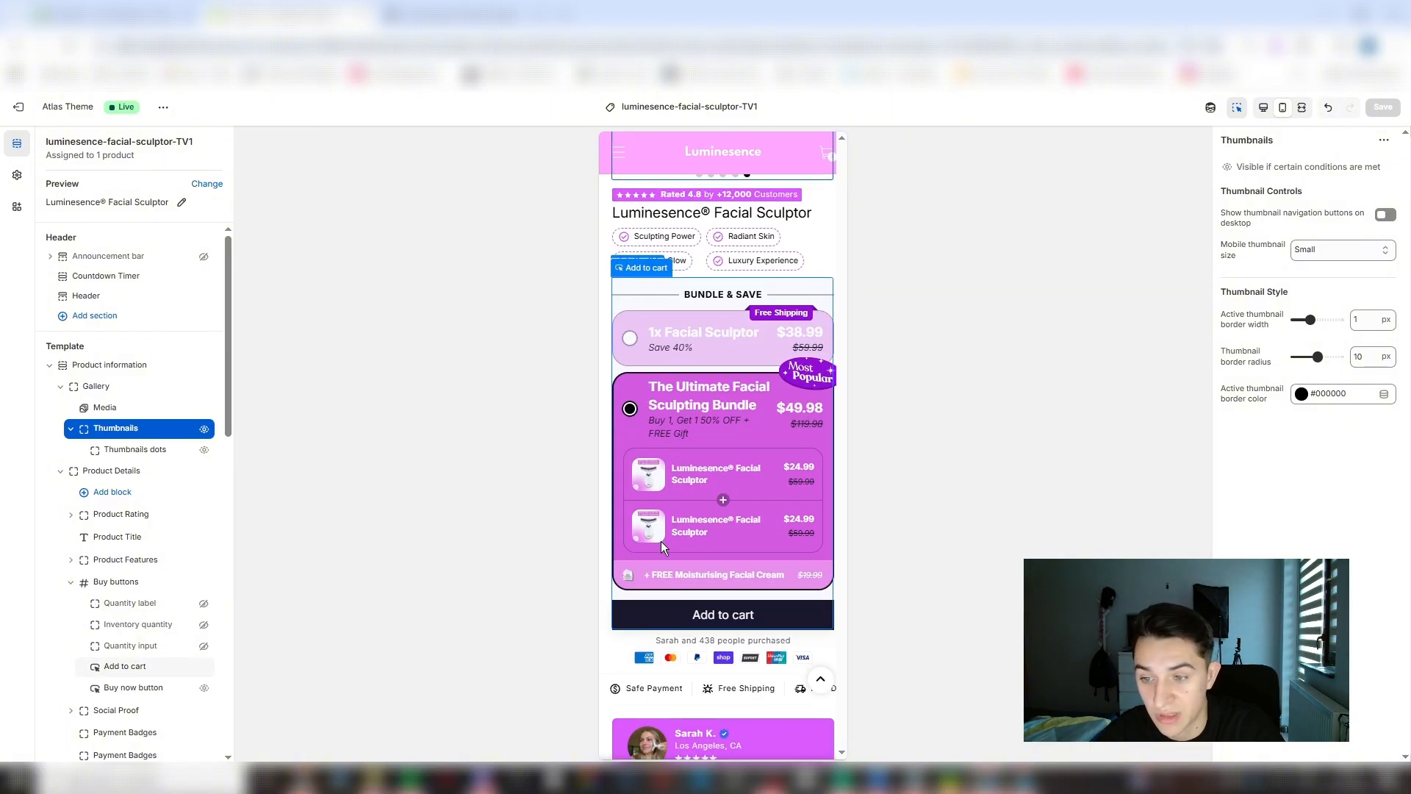
scroll(661, 540, "down", 1)
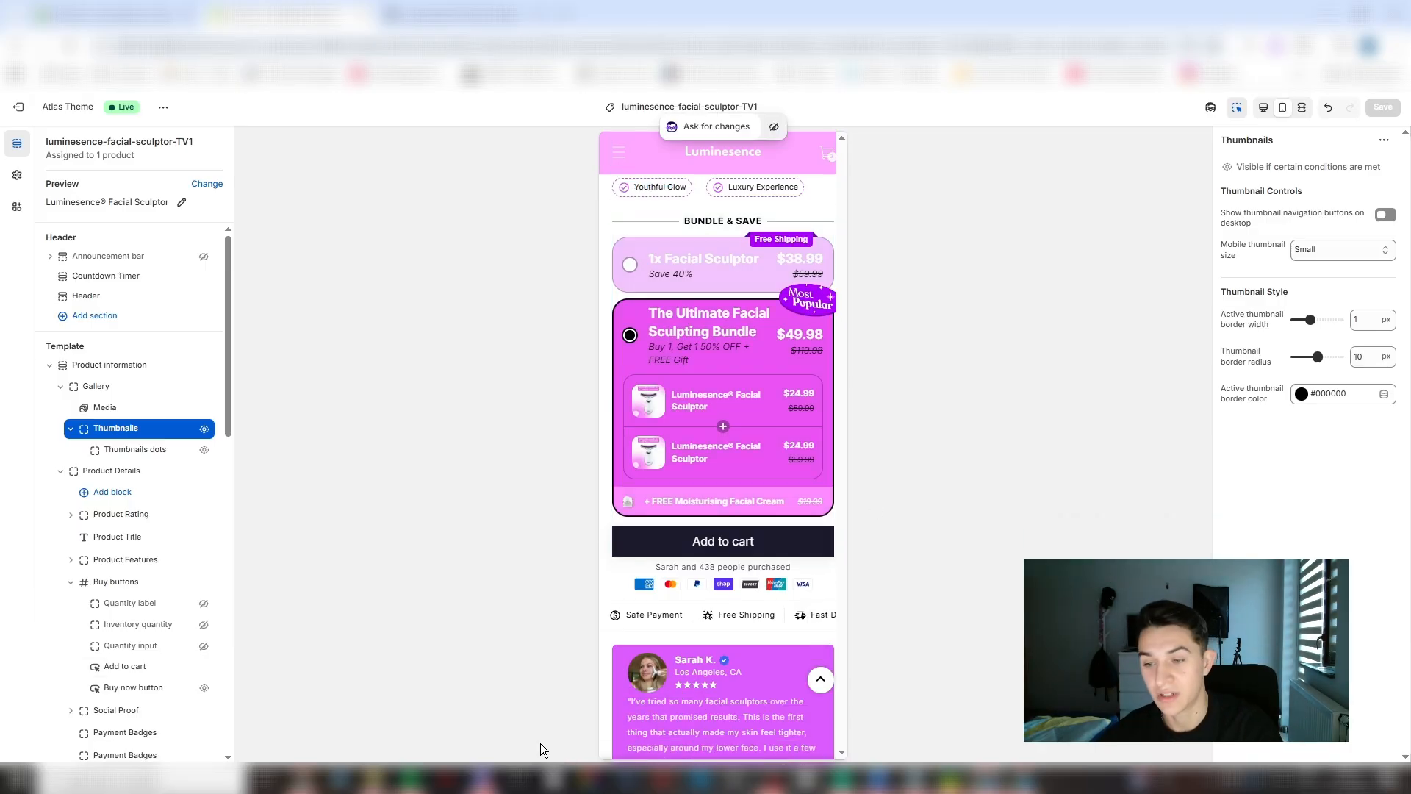
scroll(752, 483, "down", 2)
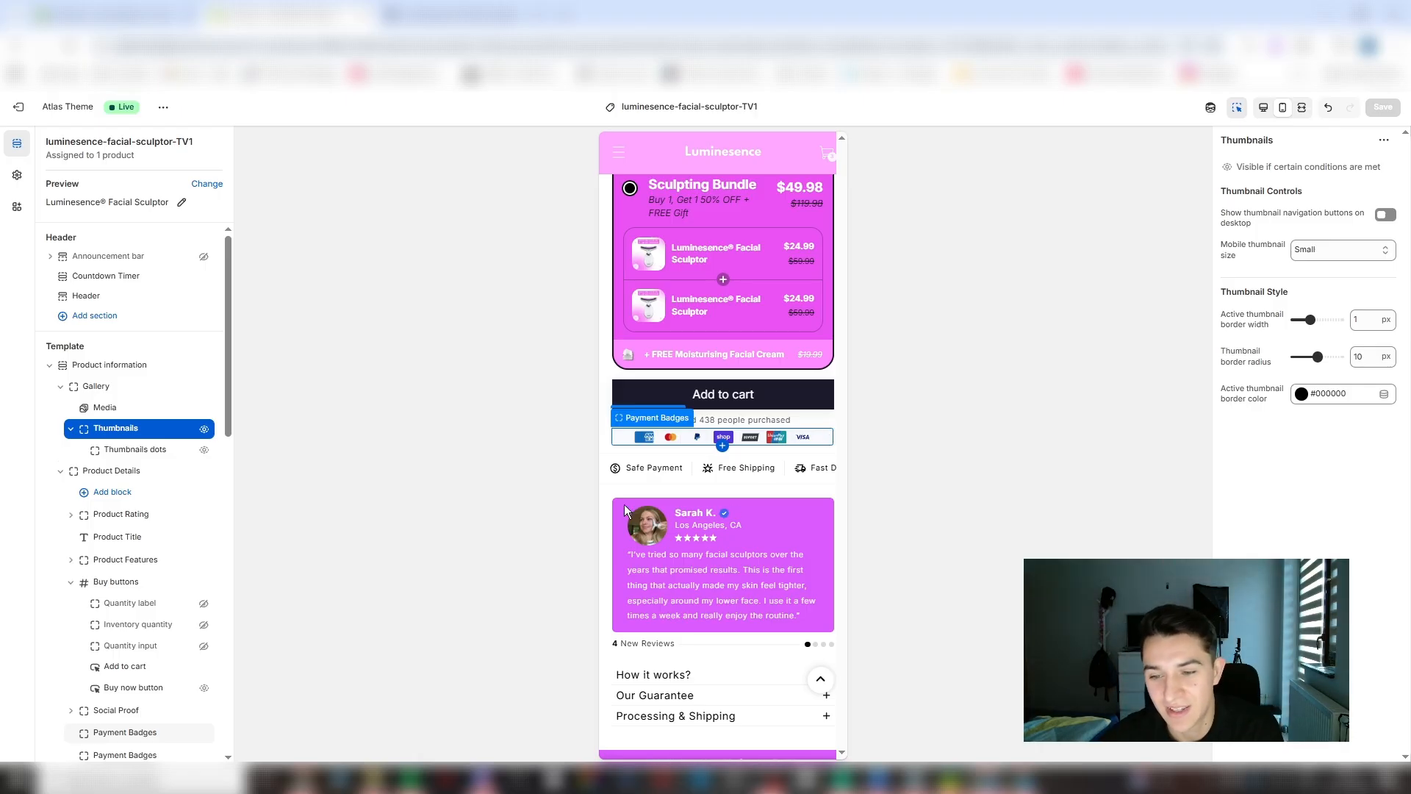
scroll(750, 534, "down", 2)
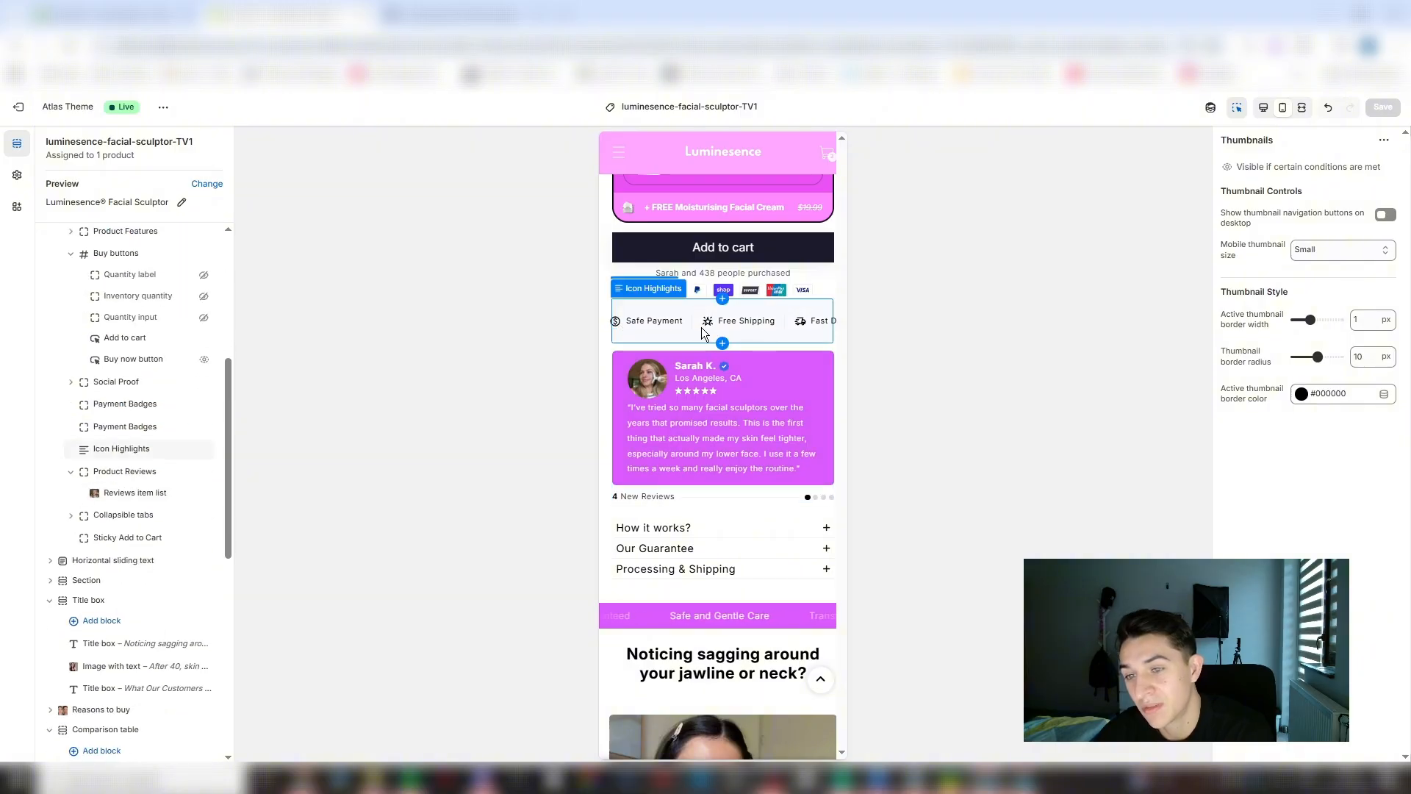
scroll(717, 473, "down", 2)
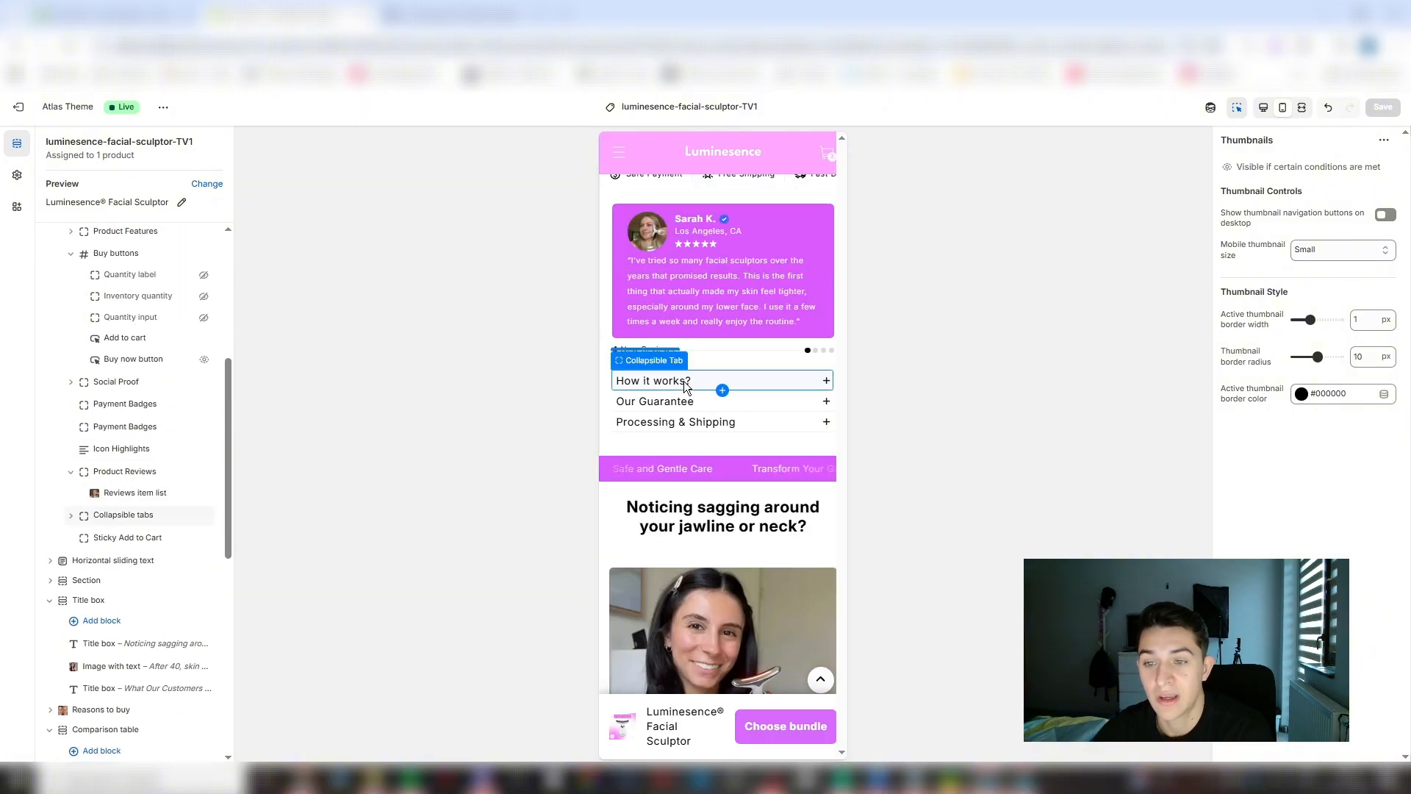
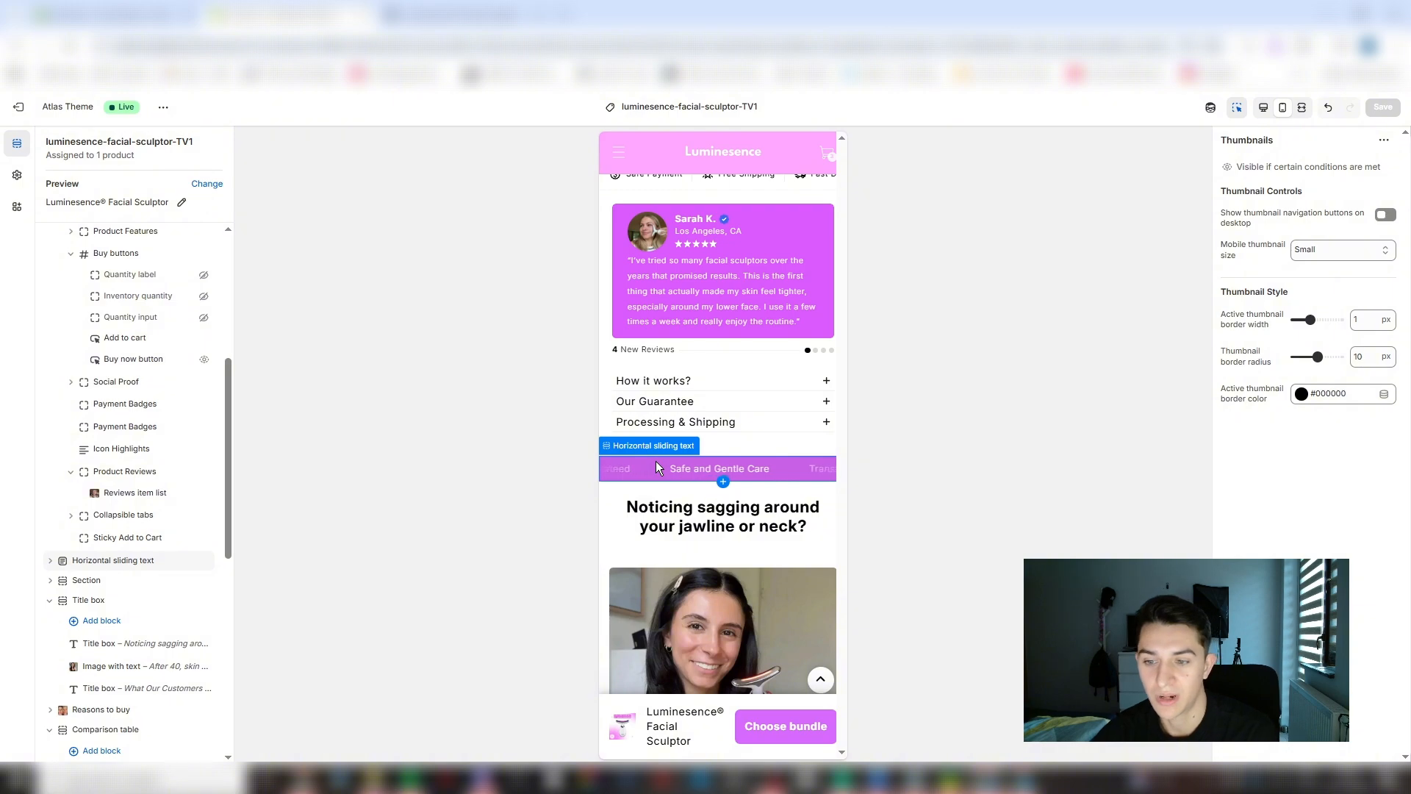
- Review the mobile preview from the sliding text through the jawline section and the before-and-after customer results
scroll(659, 470, "down", 3)
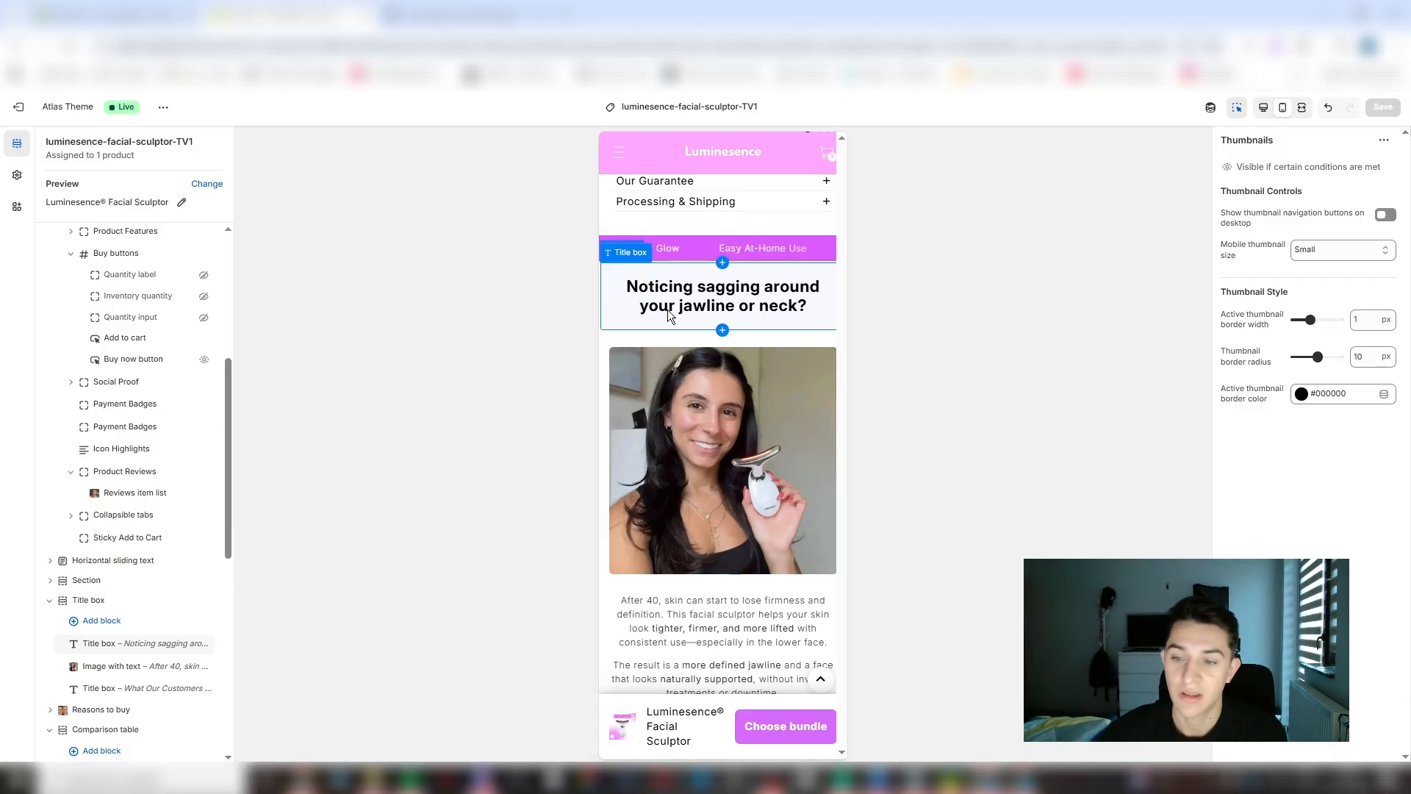
scroll(667, 310, "down", 4)
scroll(628, 308, "down", 2)
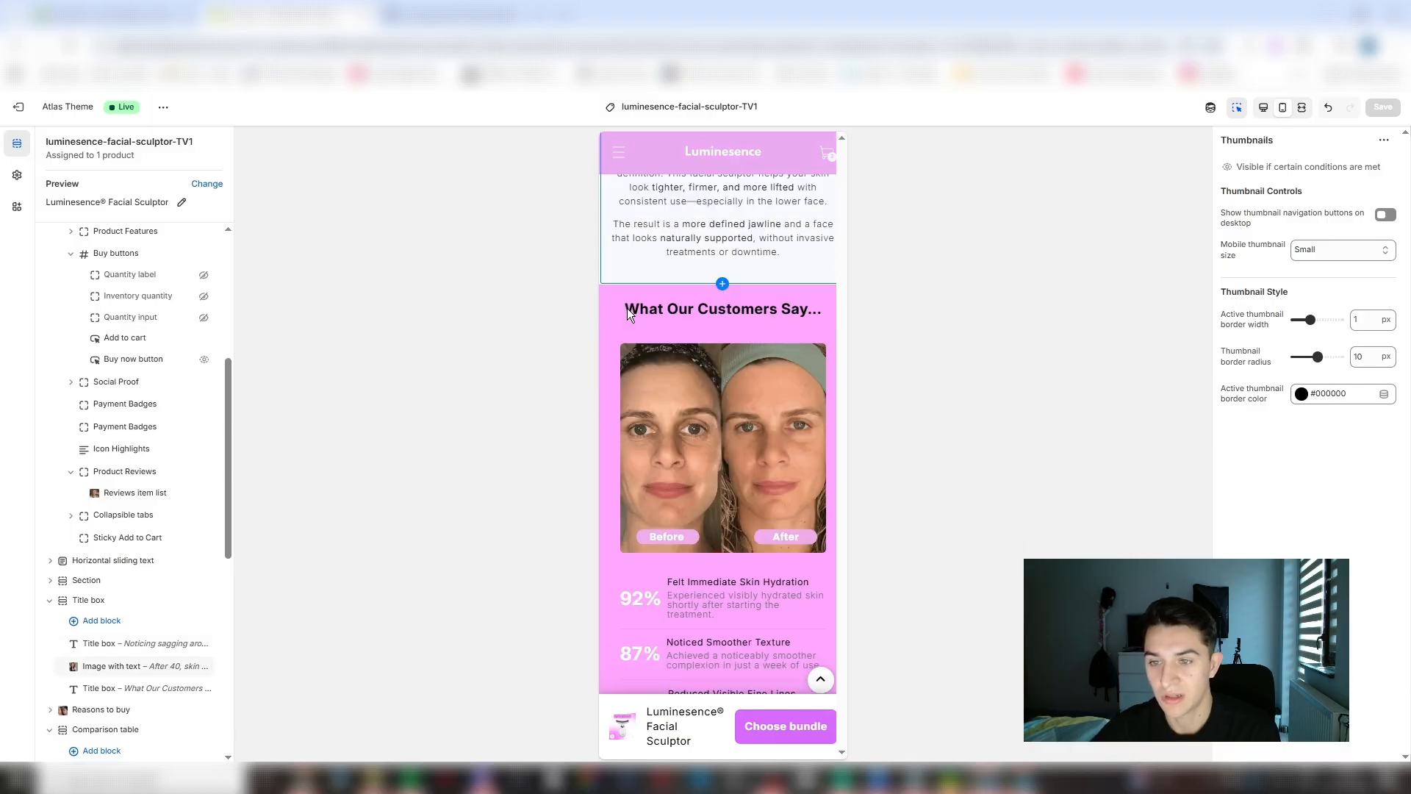
scroll(696, 317, "down", 3)
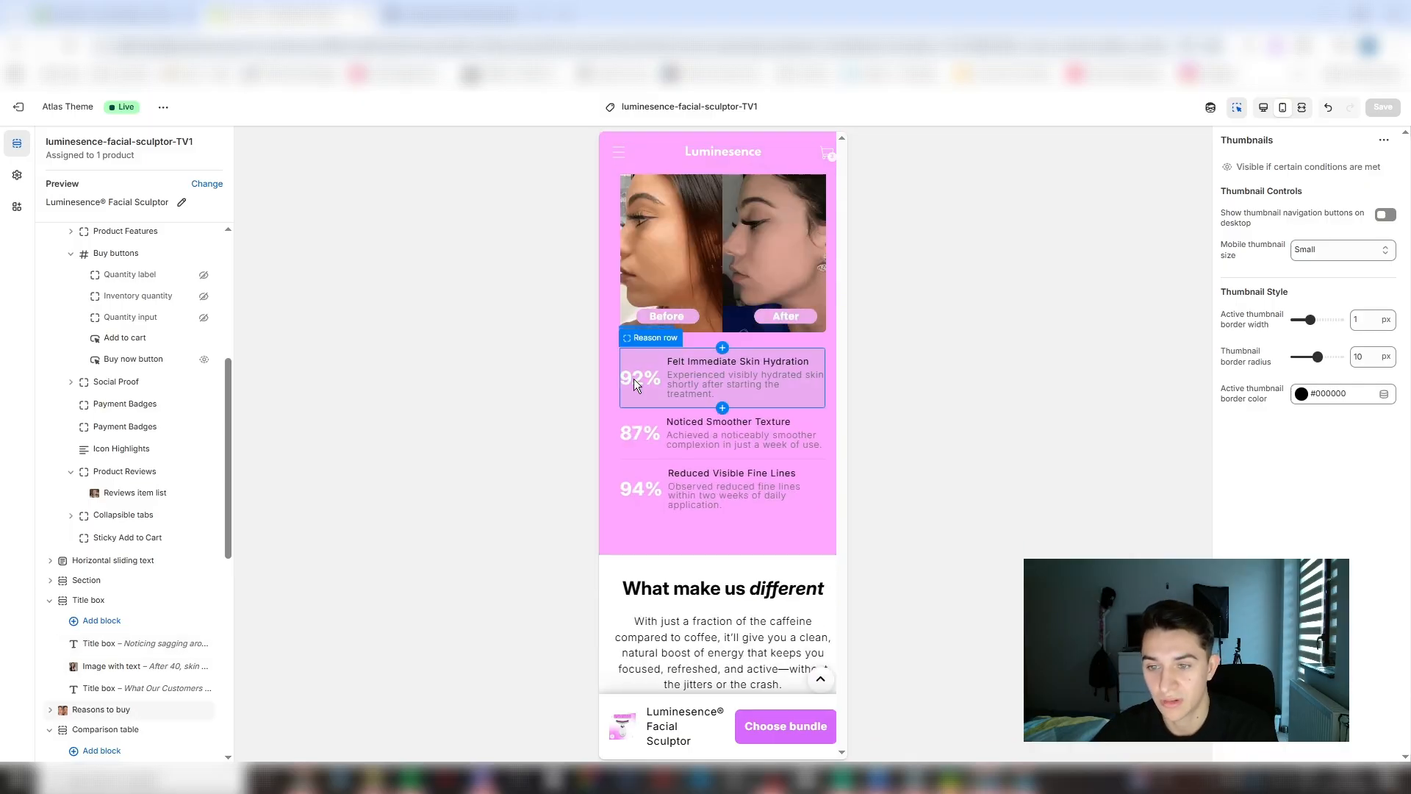
scroll(750, 329, "up", 3)
scroll(748, 325, "up", 10)
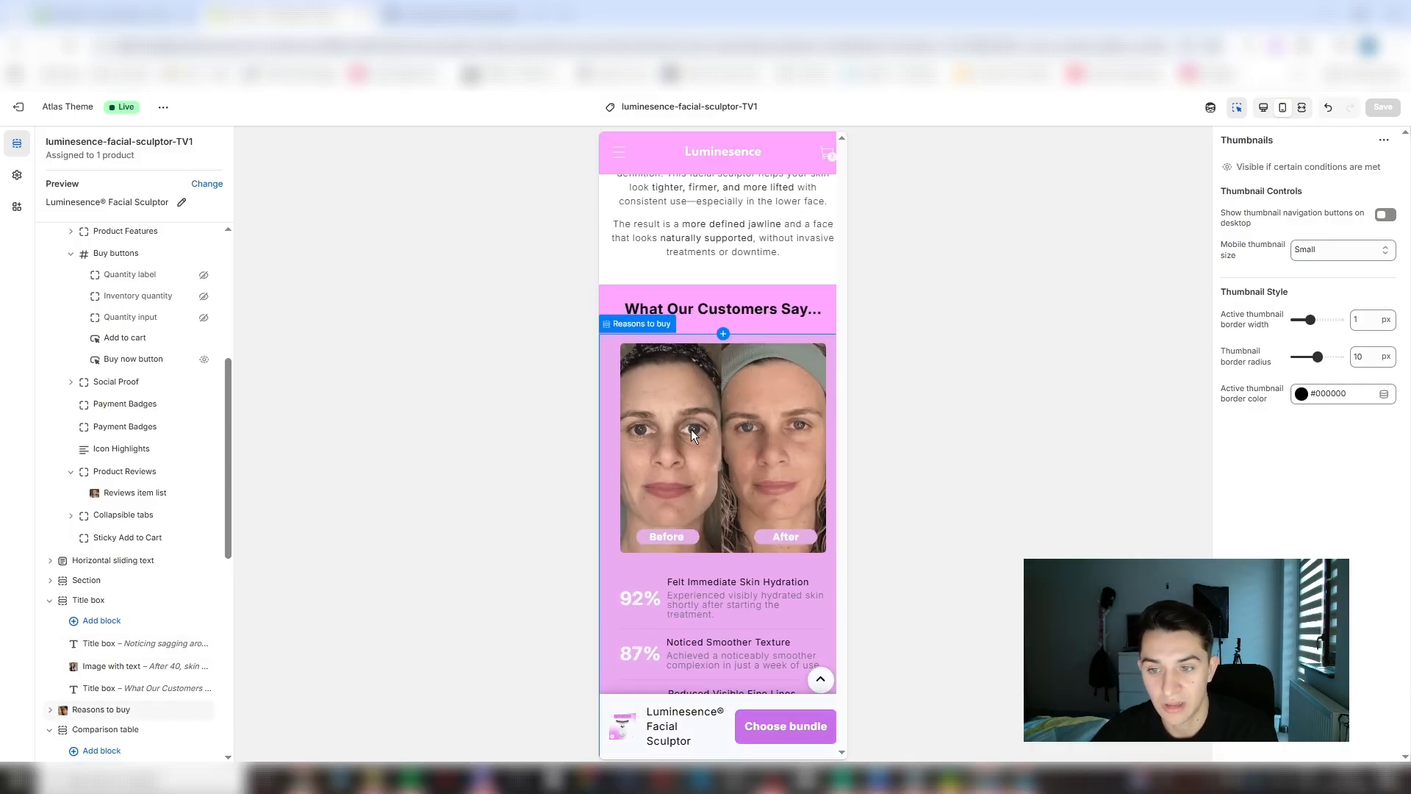
scroll(737, 285, "up", 10)
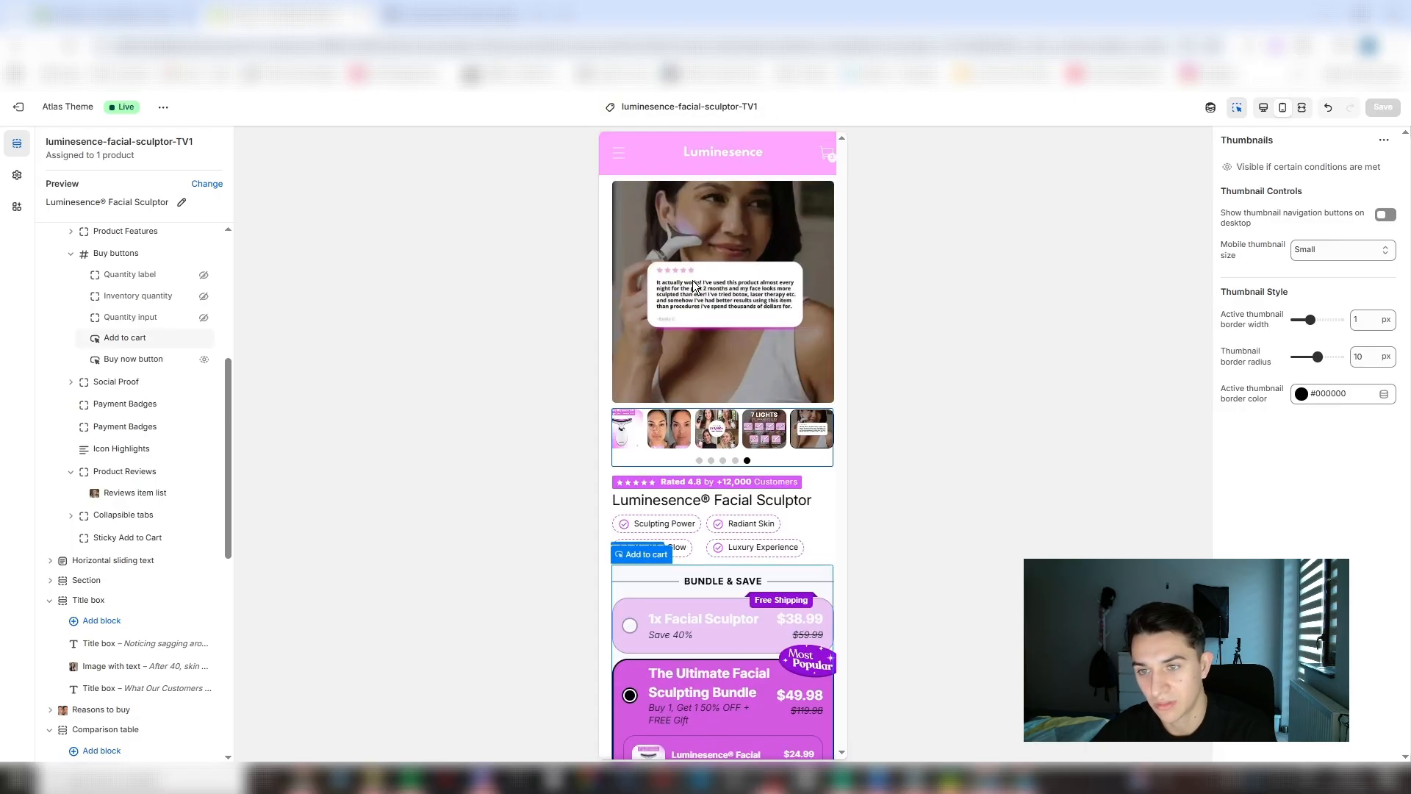
scroll(771, 330, "down", 10)
scroll(746, 404, "down", 8)
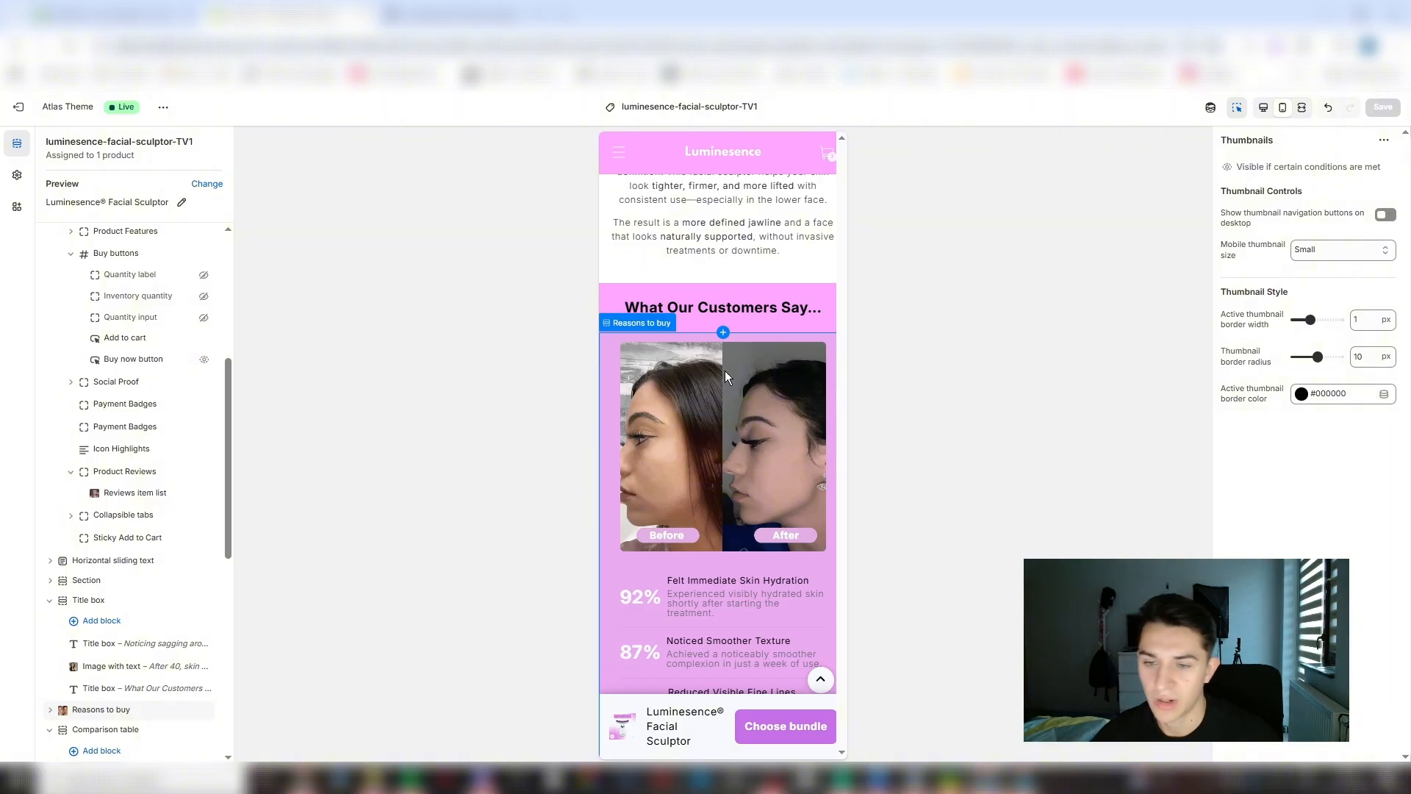
scroll(633, 324, "down", 4)
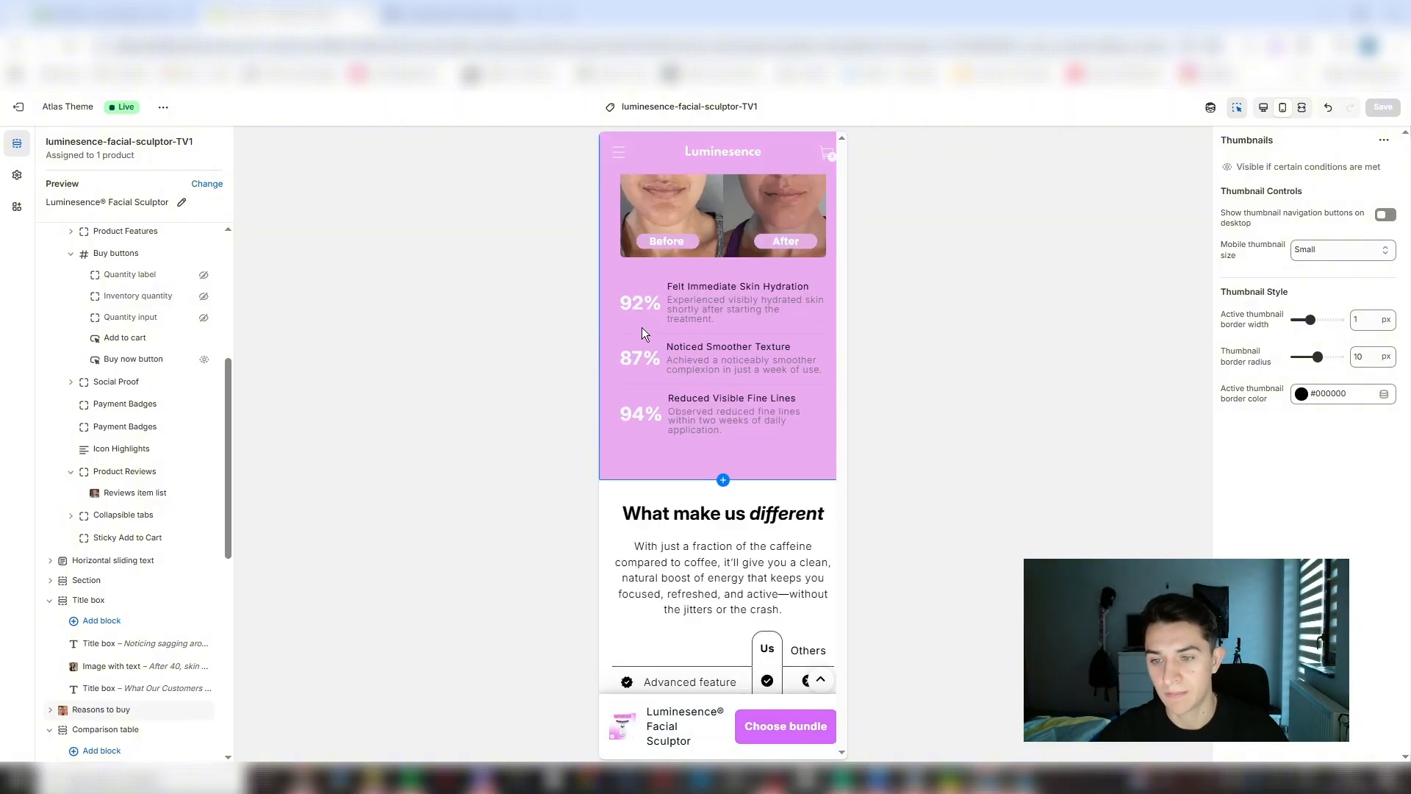
scroll(642, 328, "down", 2)
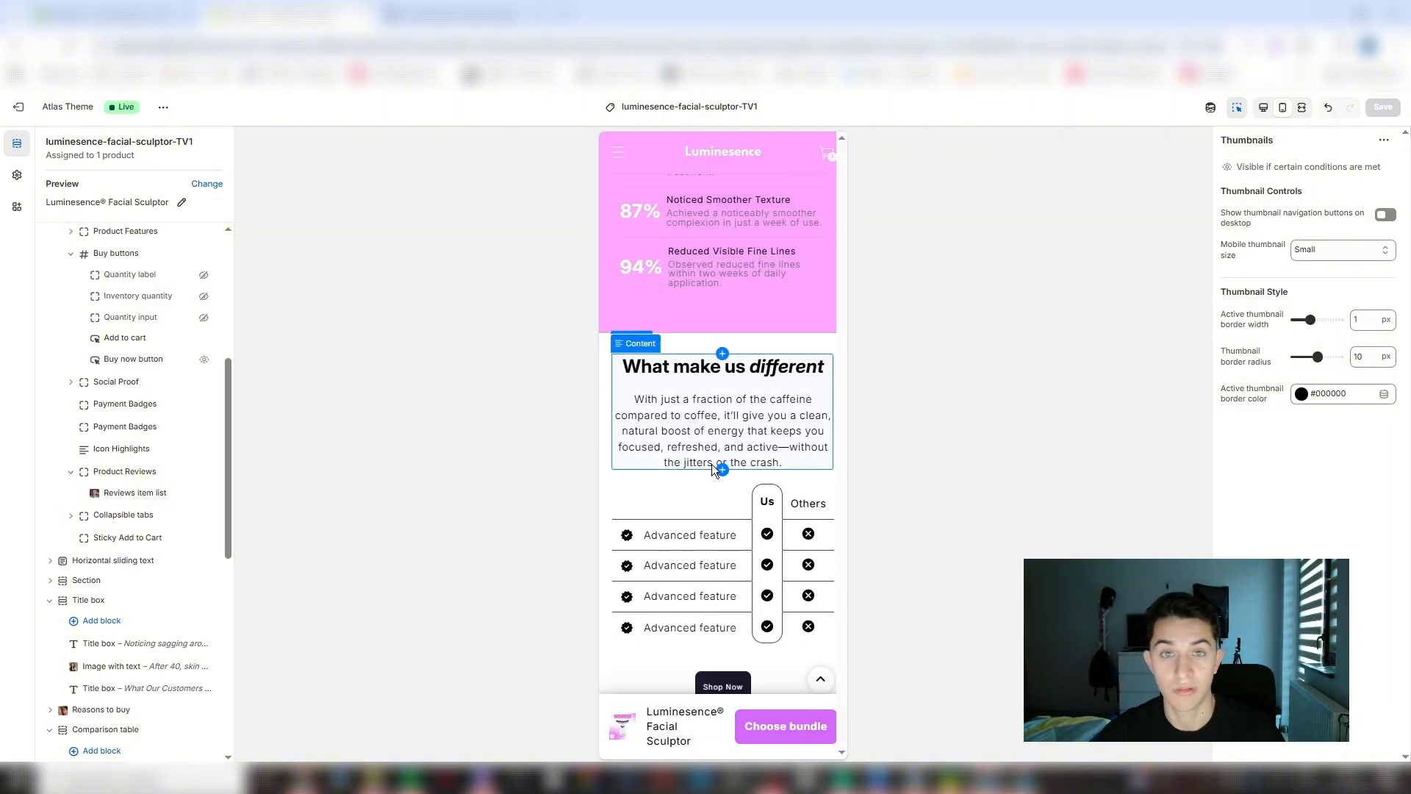
- Select the comparison table under "What make us different" and examine its feature rows and Shop Now button
left_click(702, 514)
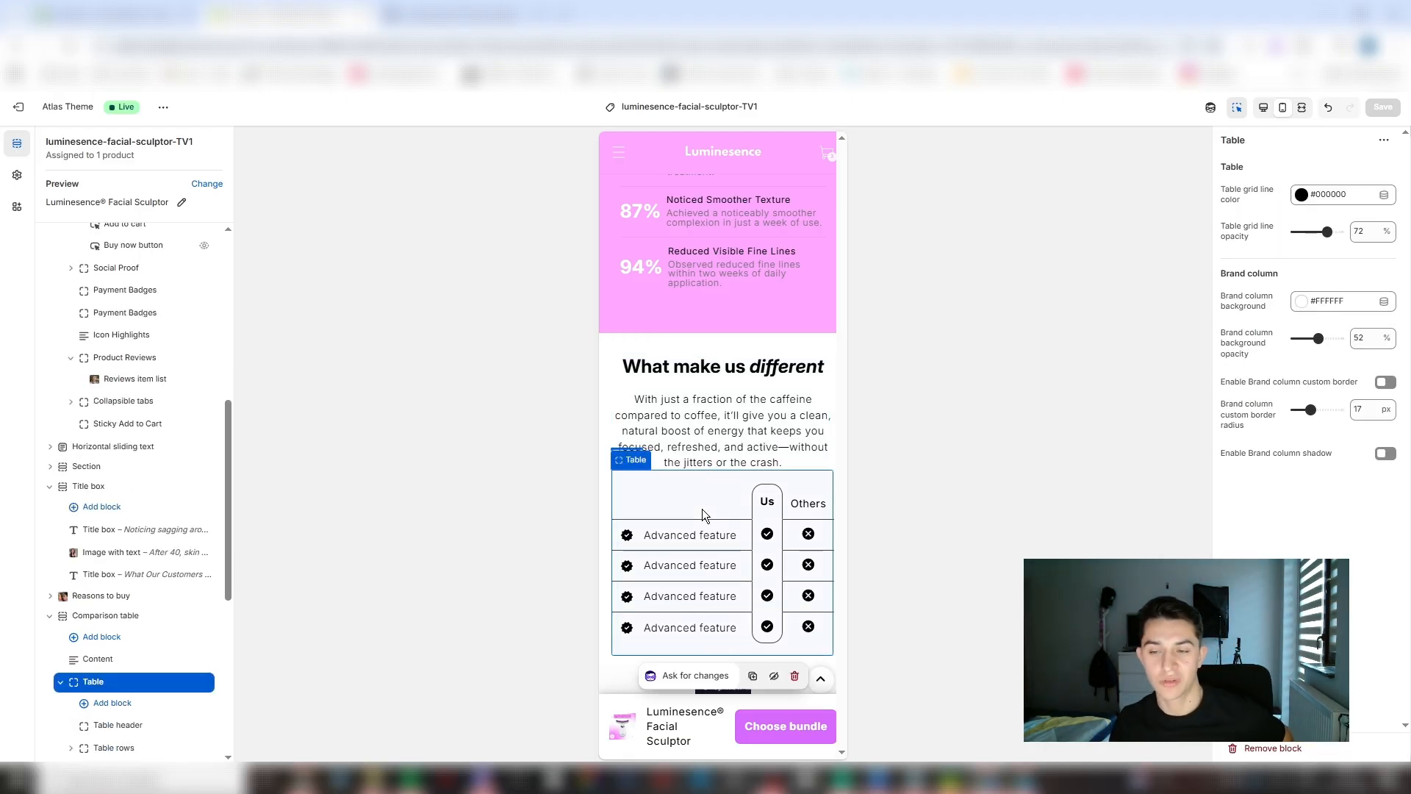
scroll(691, 504, "down", 3)
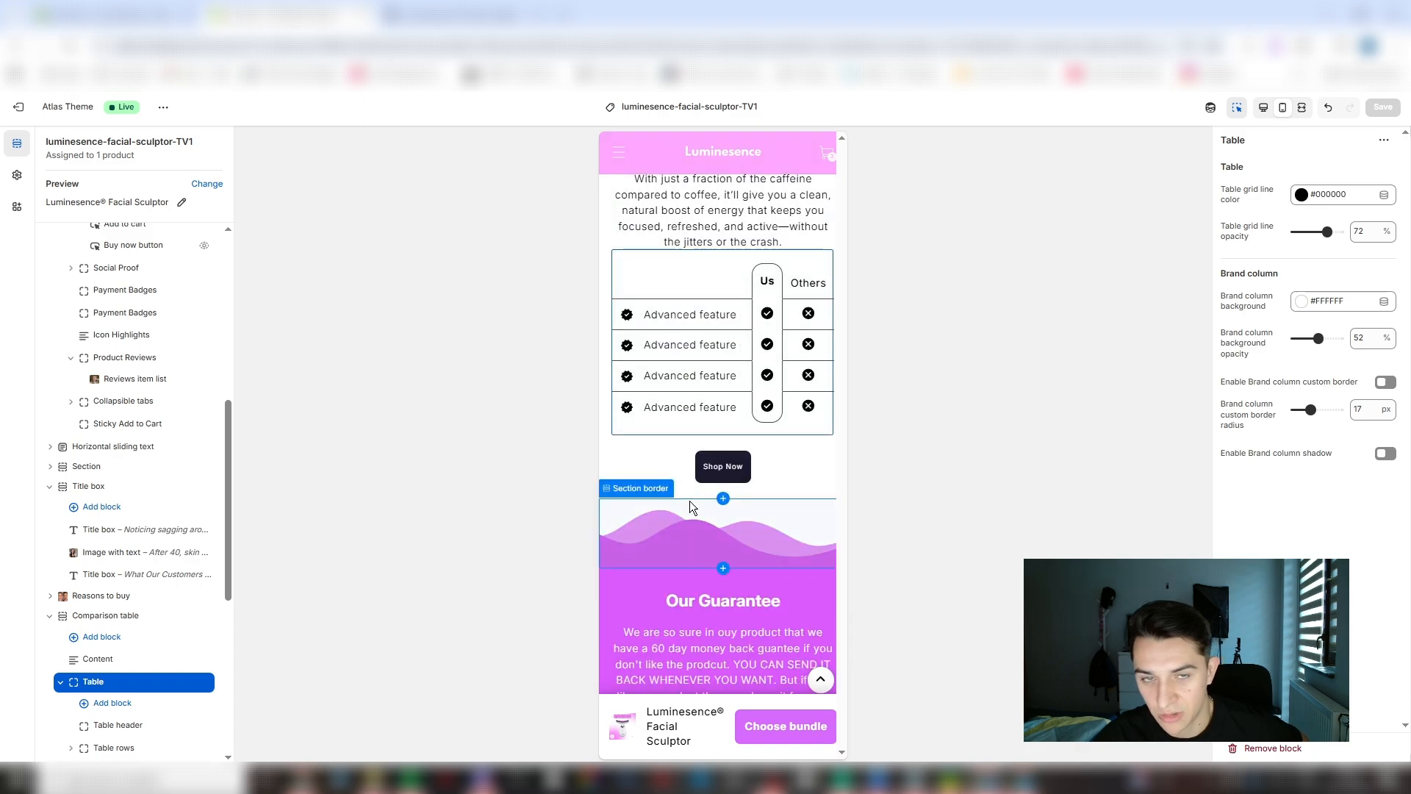
scroll(689, 500, "up", 3)
scroll(690, 496, "down", 3)
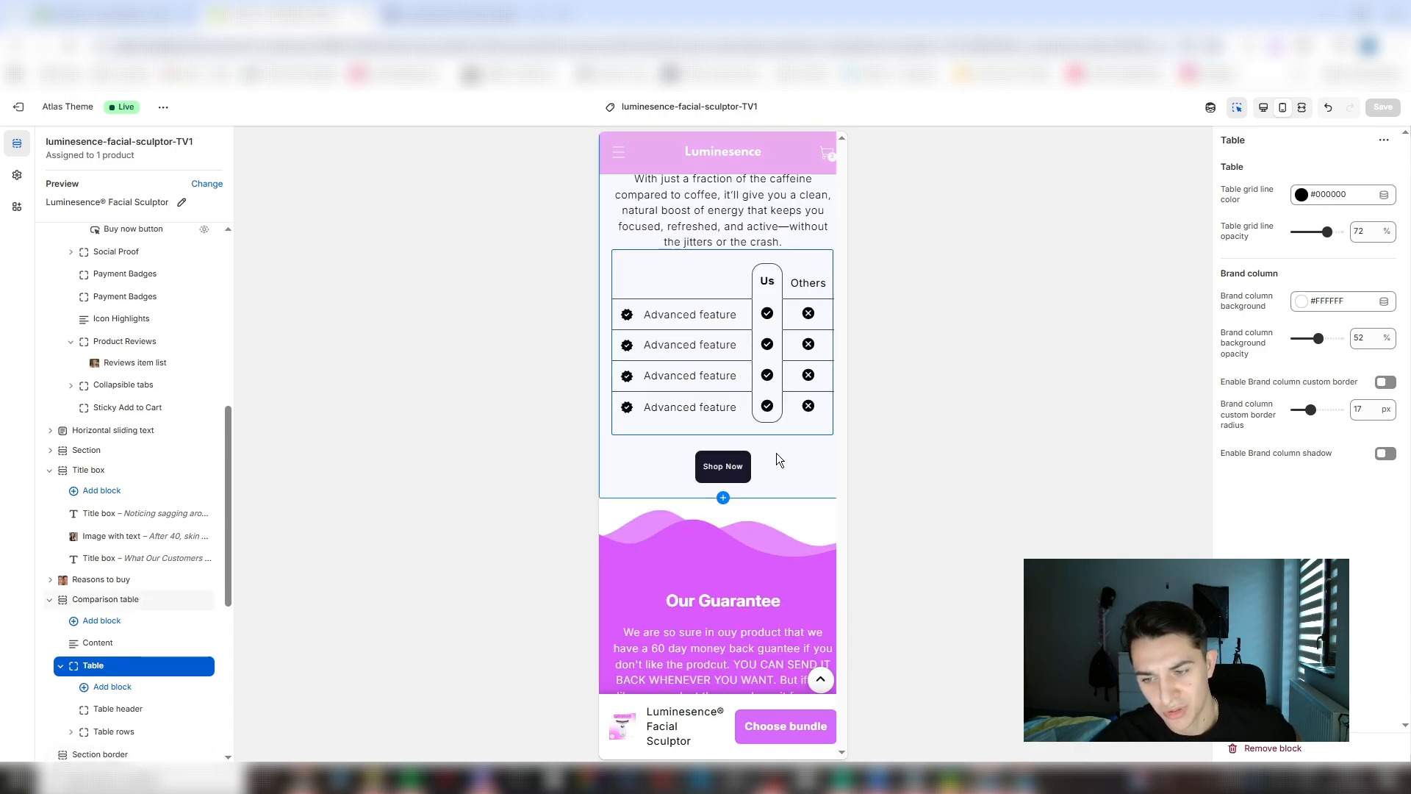
- Review the rest of the product page: guarantee, FAQs, customer reviews, benefit icons and footer
scroll(779, 464, "down", 4)
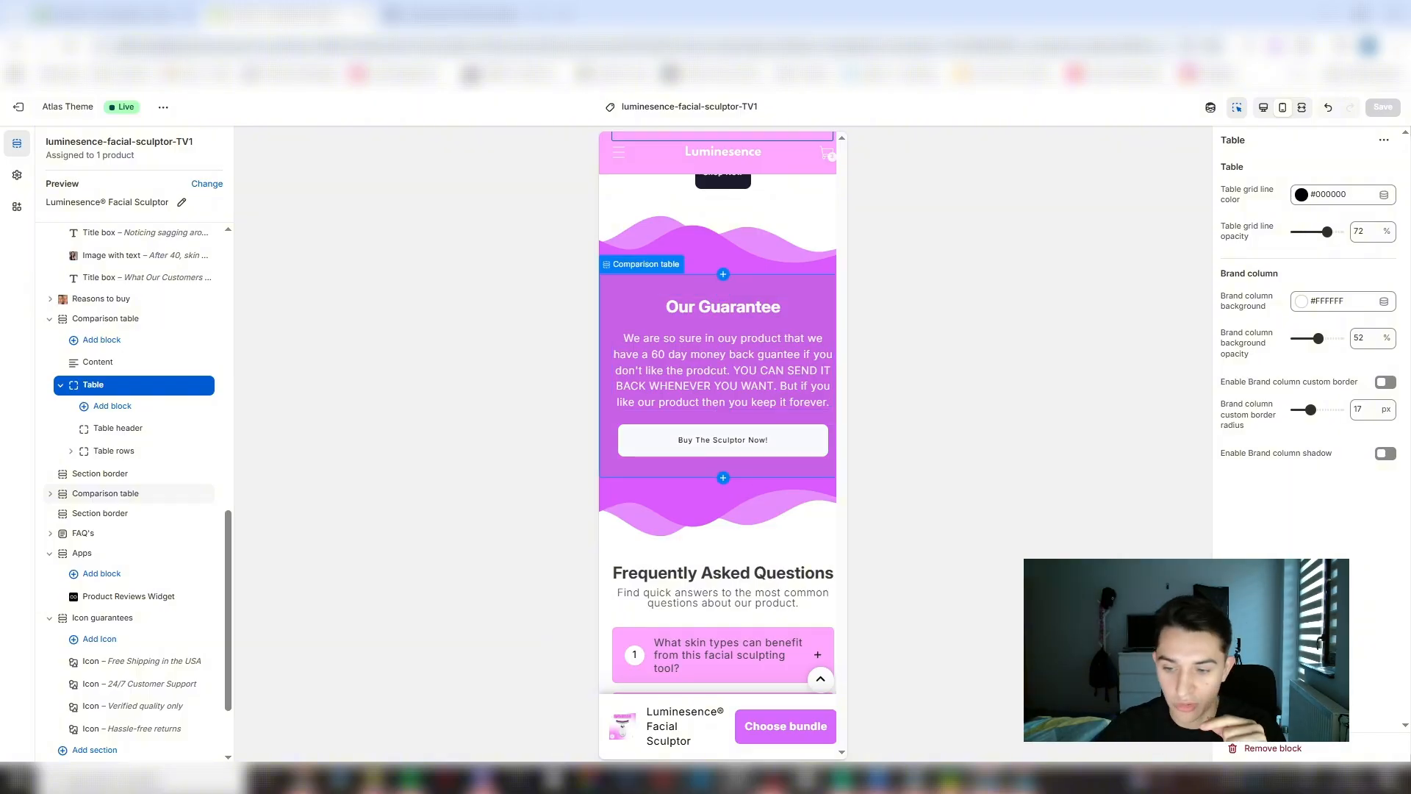
scroll(774, 563, "down", 4)
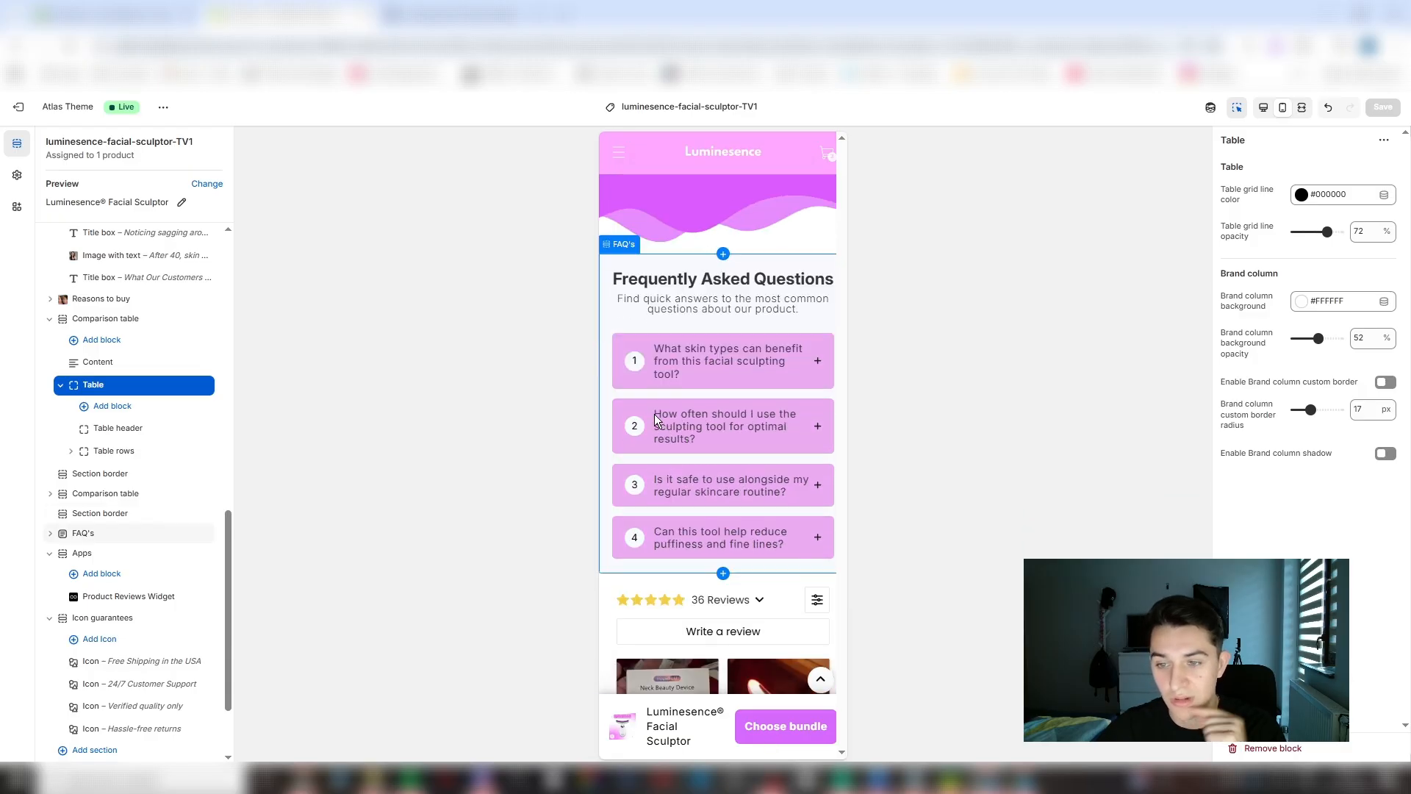
scroll(715, 294, "down", 5)
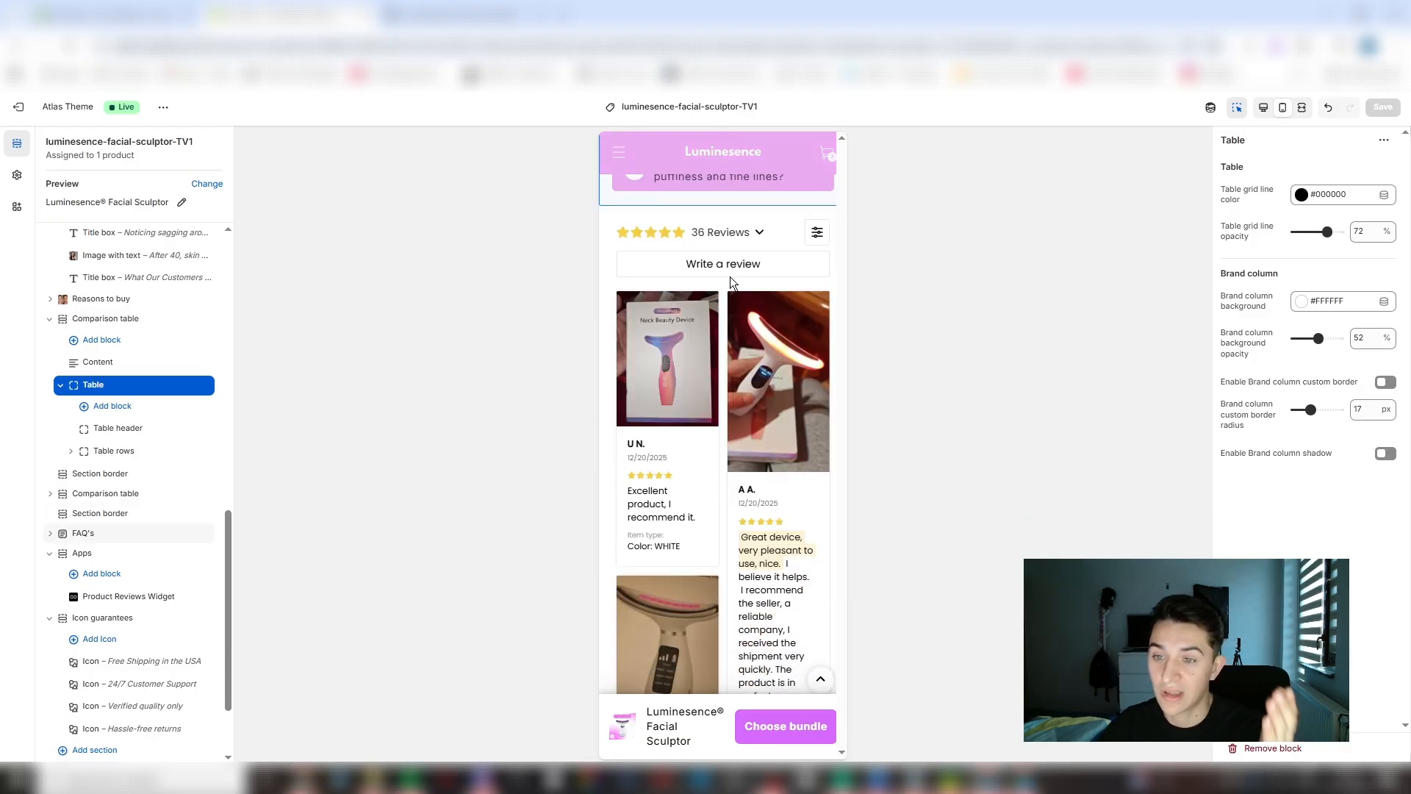
scroll(780, 233, "down", 10)
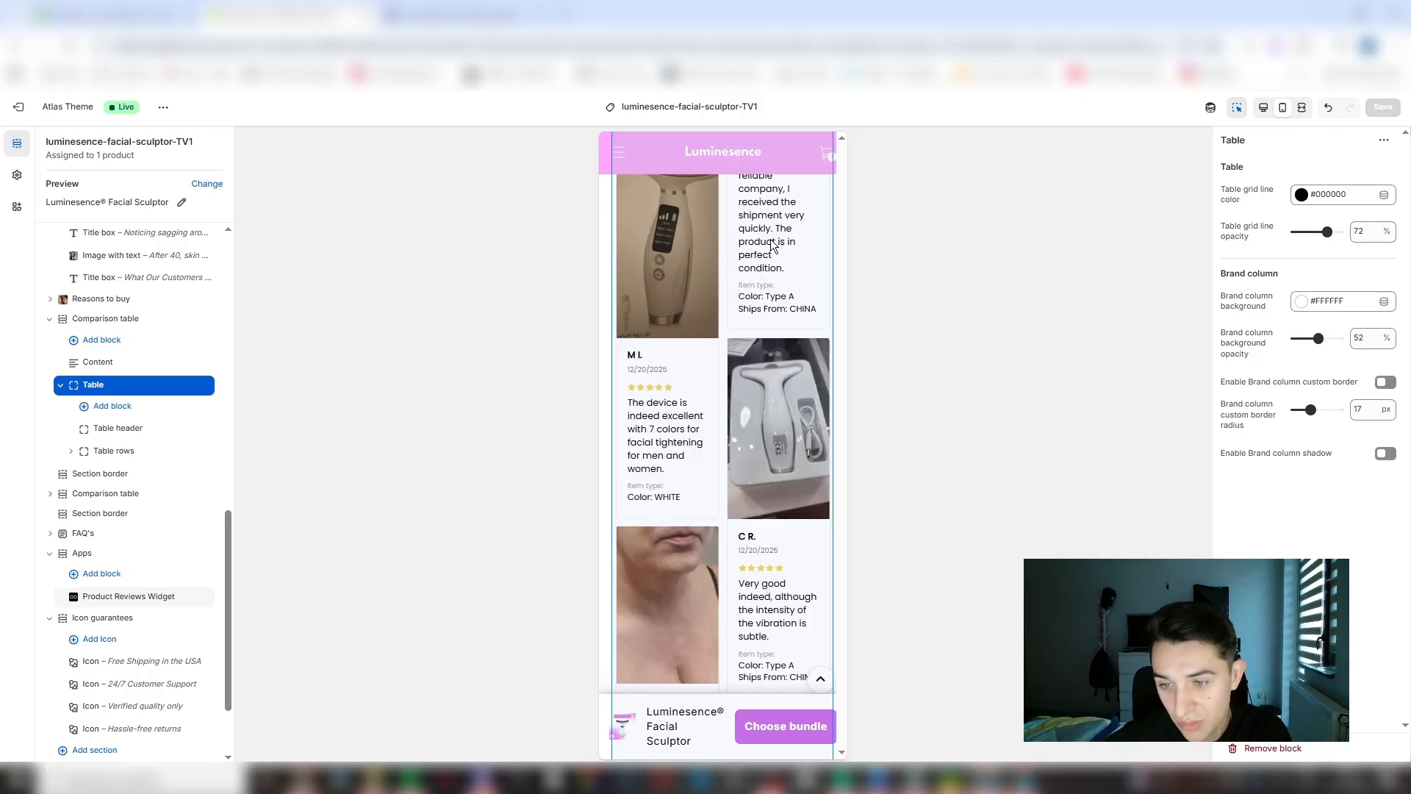
scroll(711, 325, "down", 12)
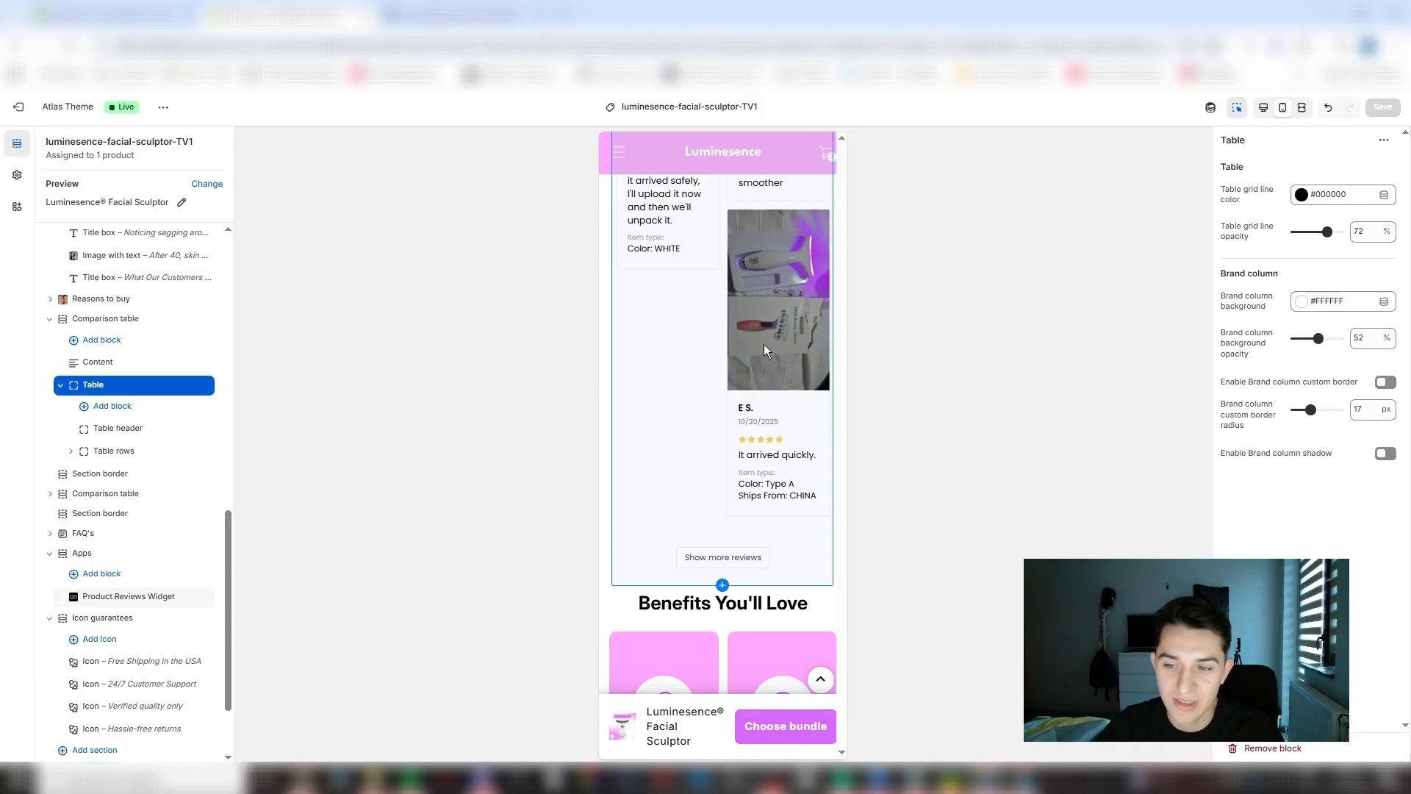
scroll(763, 344, "up", 3)
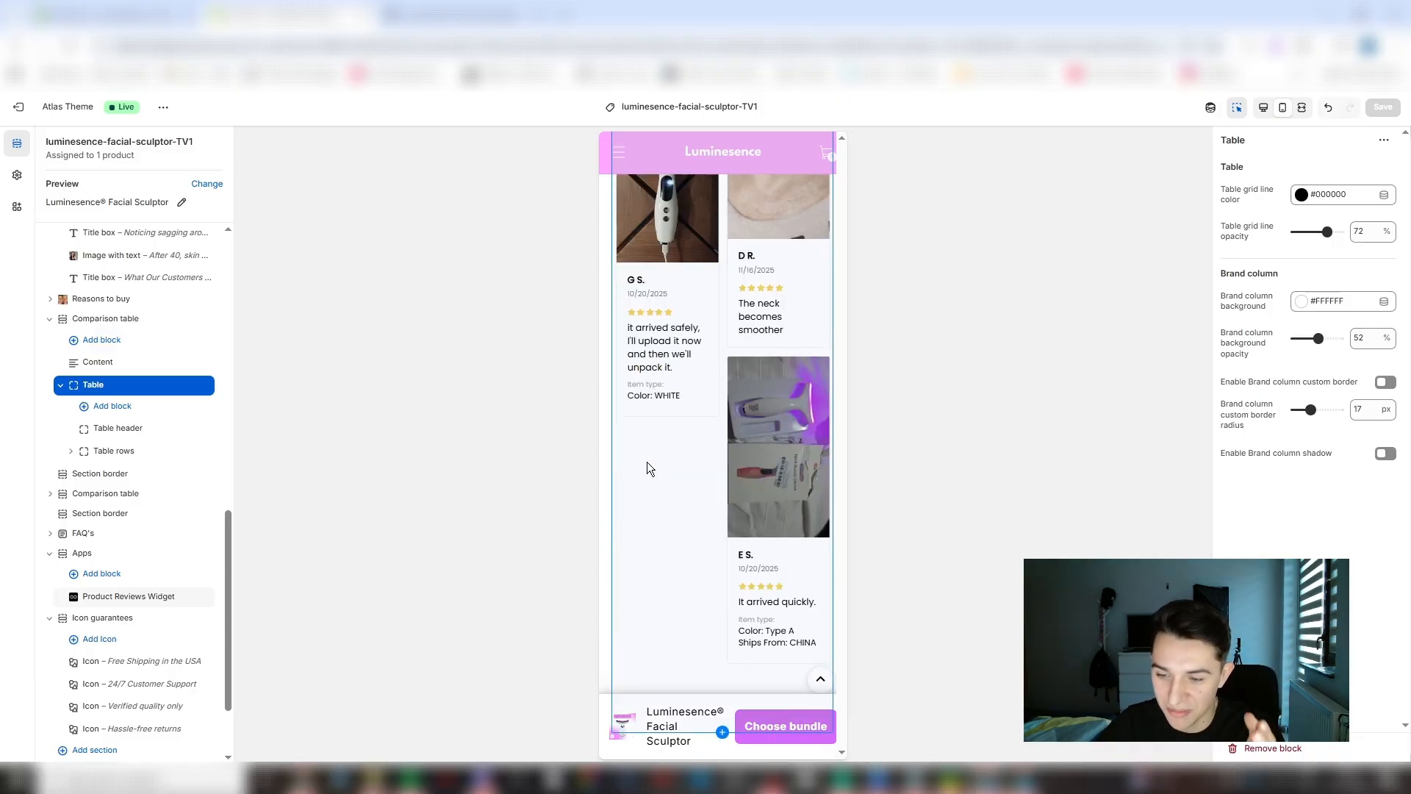
scroll(764, 475, "down", 6)
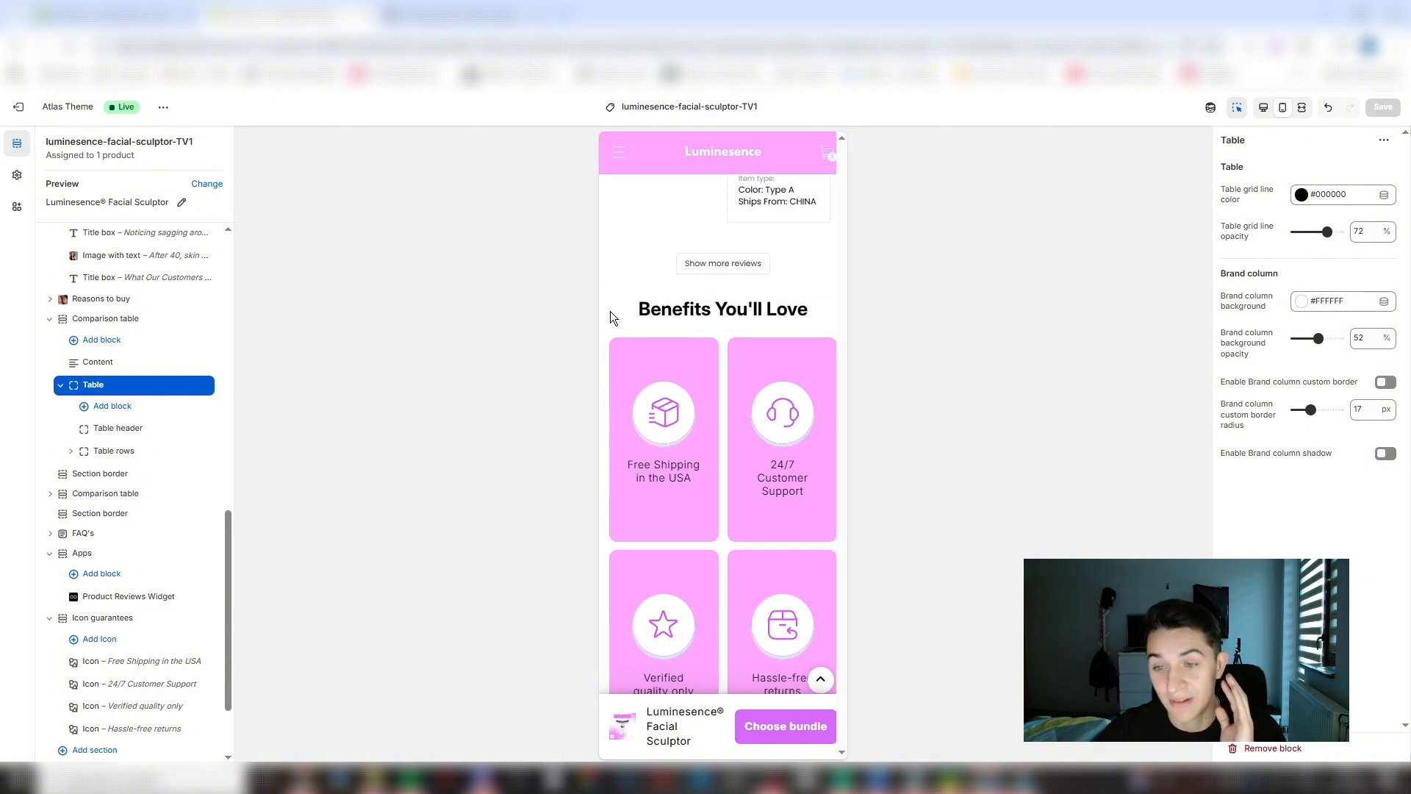
scroll(610, 311, "down", 5)
scroll(652, 340, "up", 2)
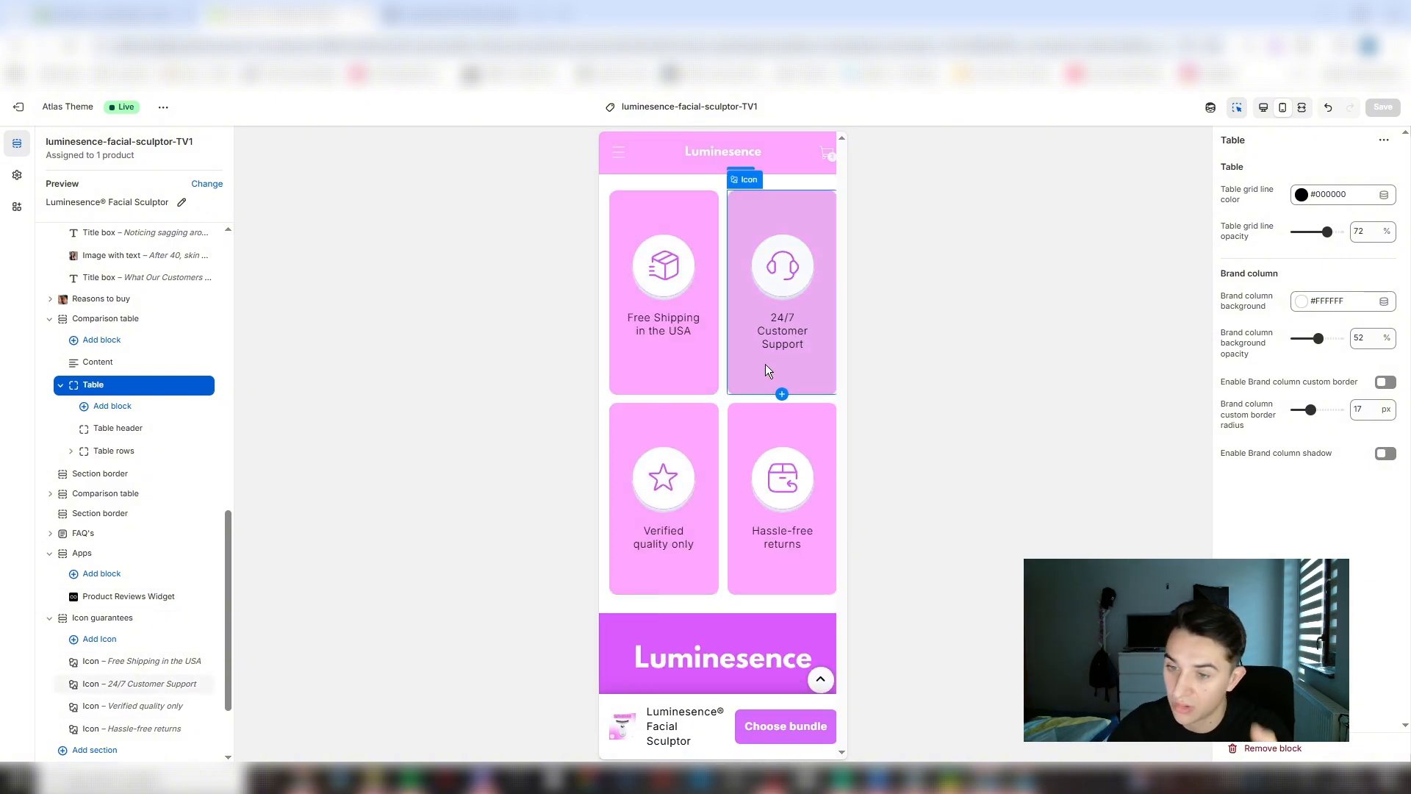
scroll(791, 533, "down", 2)
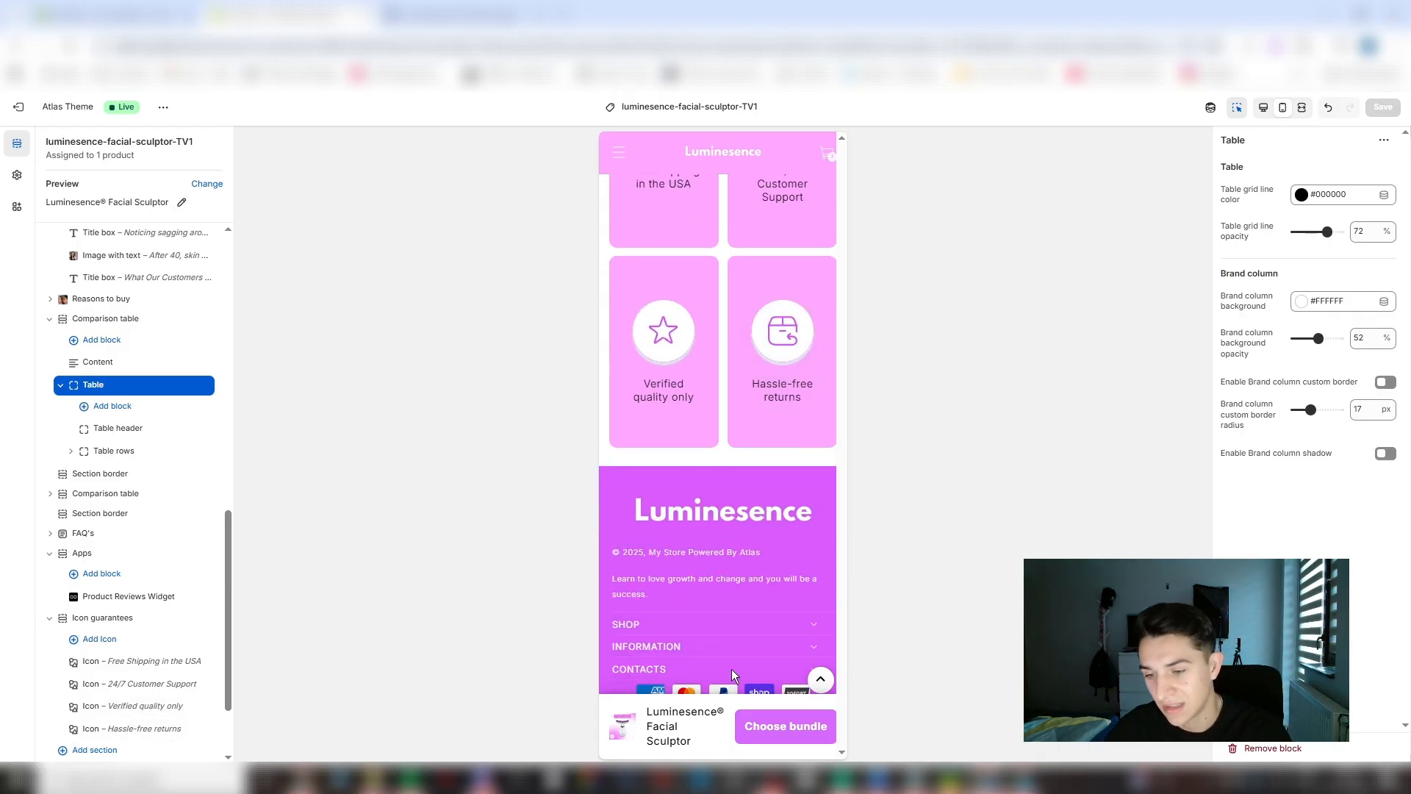
- Test the sticky Choose bundle button, and select the first image thumbnail in the product gallery
left_click(768, 727)
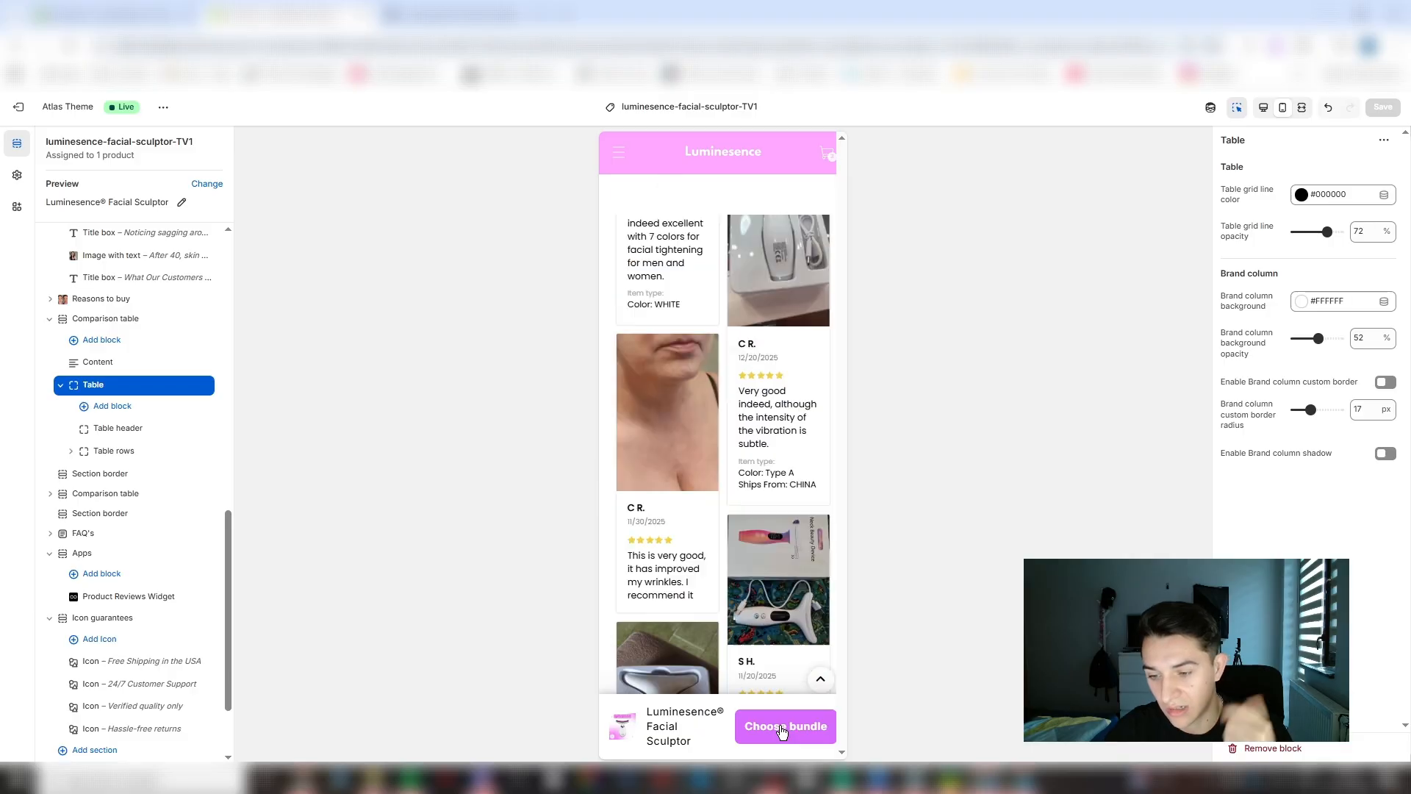
scroll(739, 516, "up", 5)
left_click(634, 438)
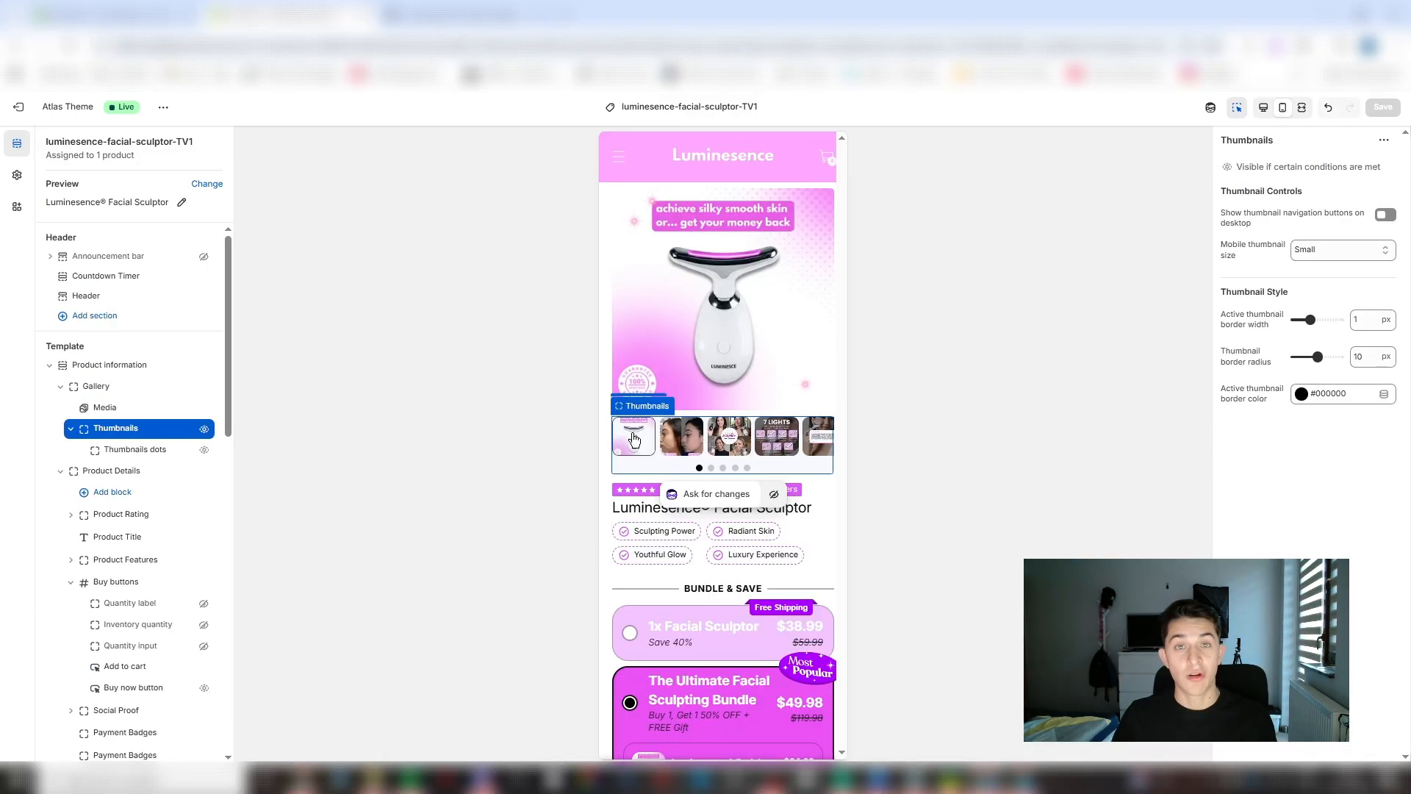